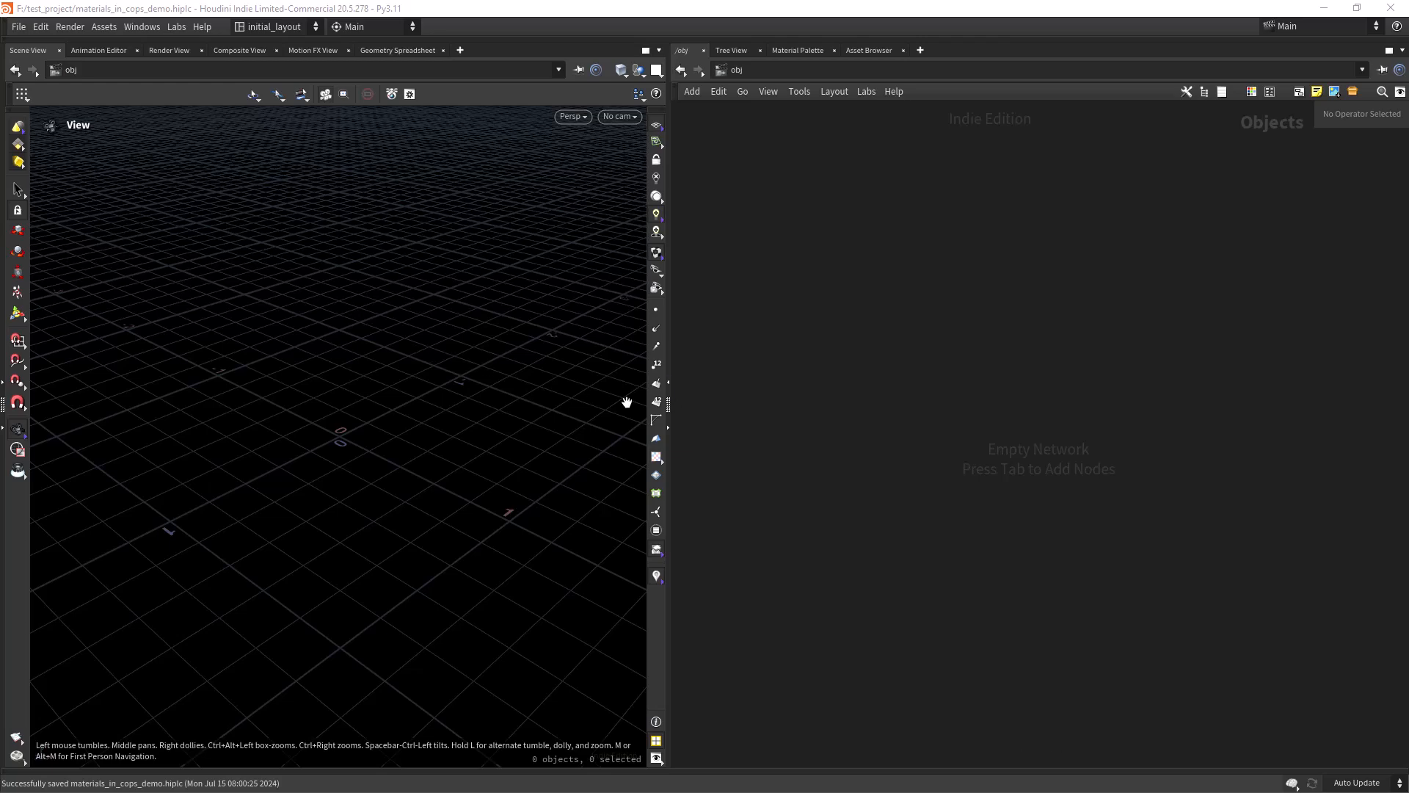
# - Create a Geometry object in the object network and go inside it
pyautogui.moveTo(337, 425); pyautogui.dragTo(676, 372)
pyautogui.press('Tab')
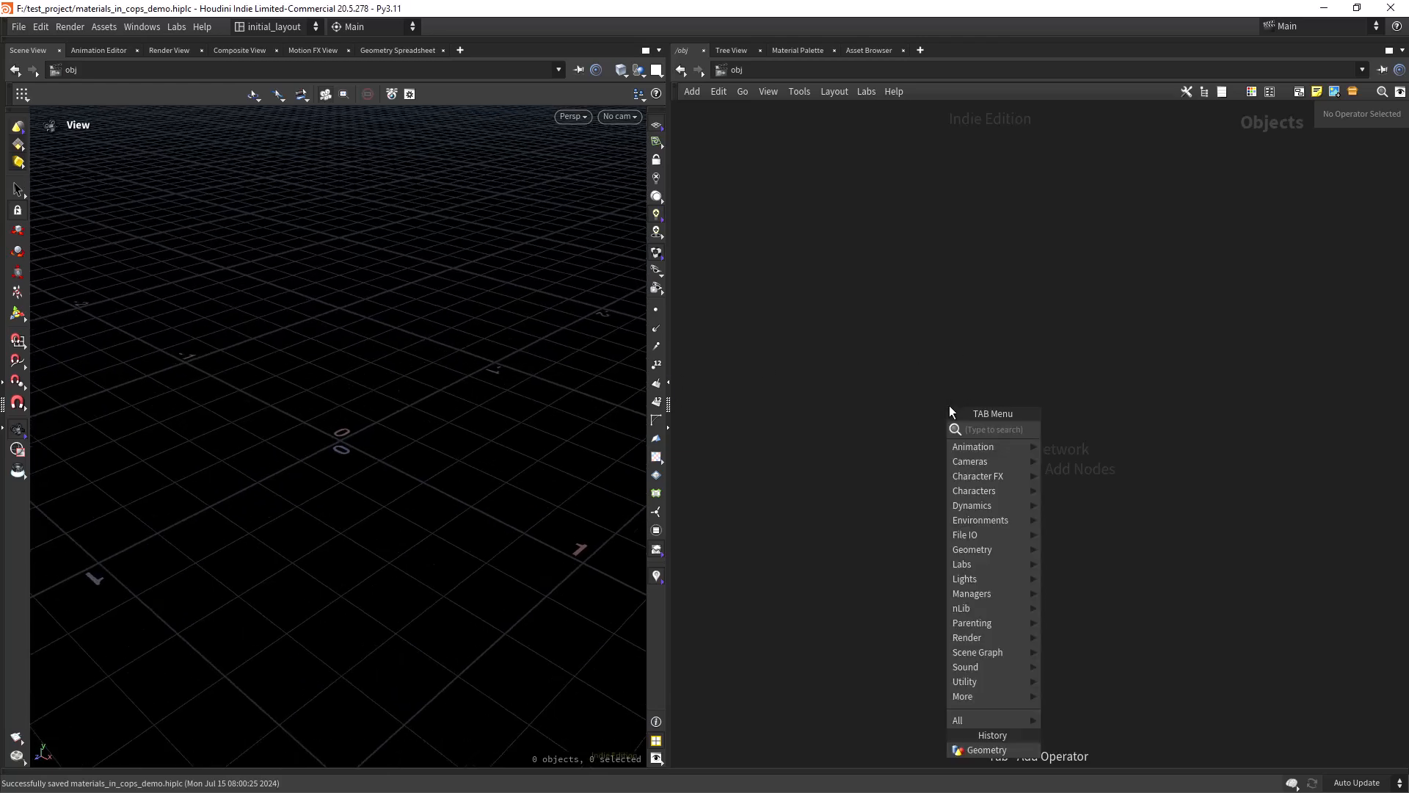
pyautogui.write('geo')
pyautogui.press('Return')
pyautogui.click(949, 405)
pyautogui.doubleClick(949, 405)
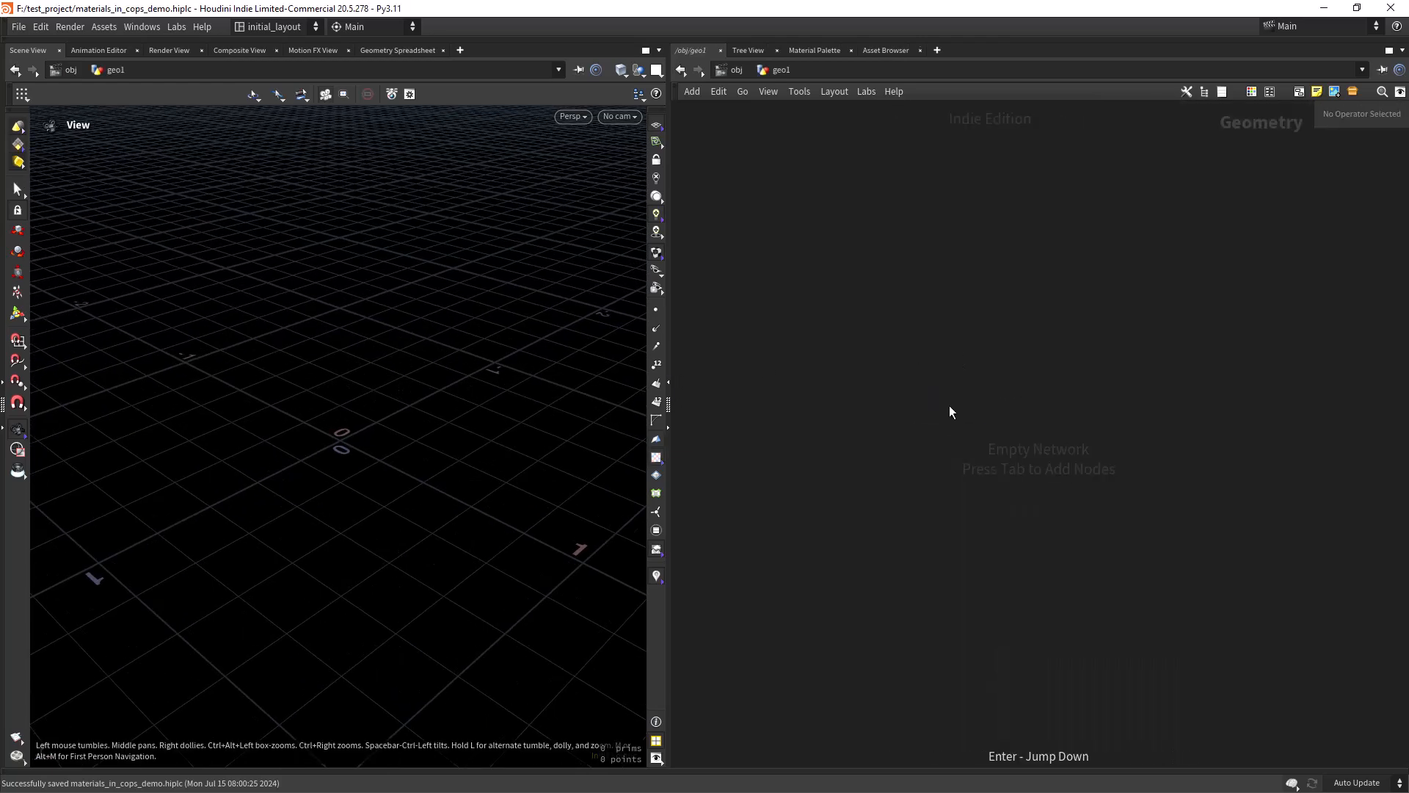
# - Add a COP Network node inside the geometry object and enter it
pyautogui.press('Tab')
pyautogui.write('cop')
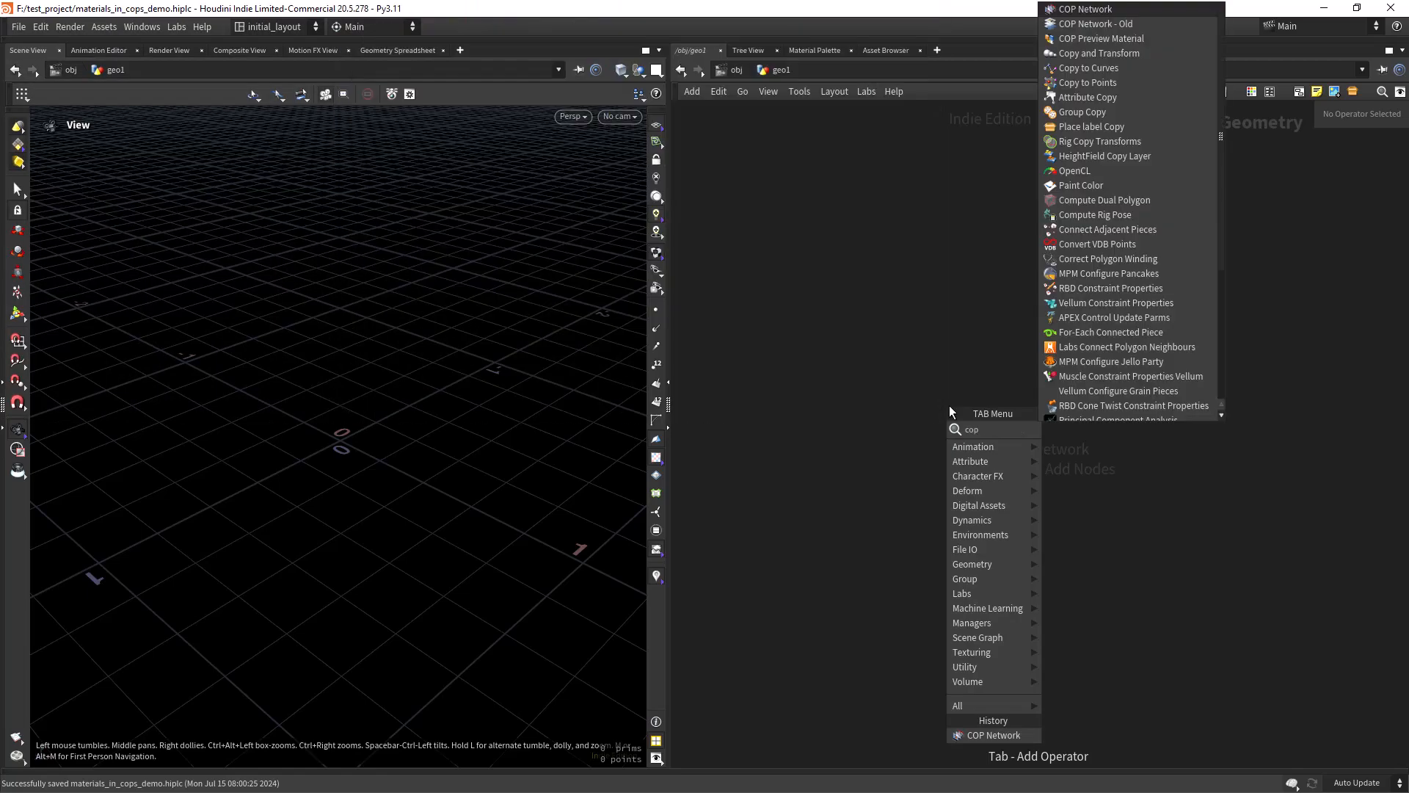
pyautogui.press('Return')
pyautogui.click(949, 405)
pyautogui.press('Return')
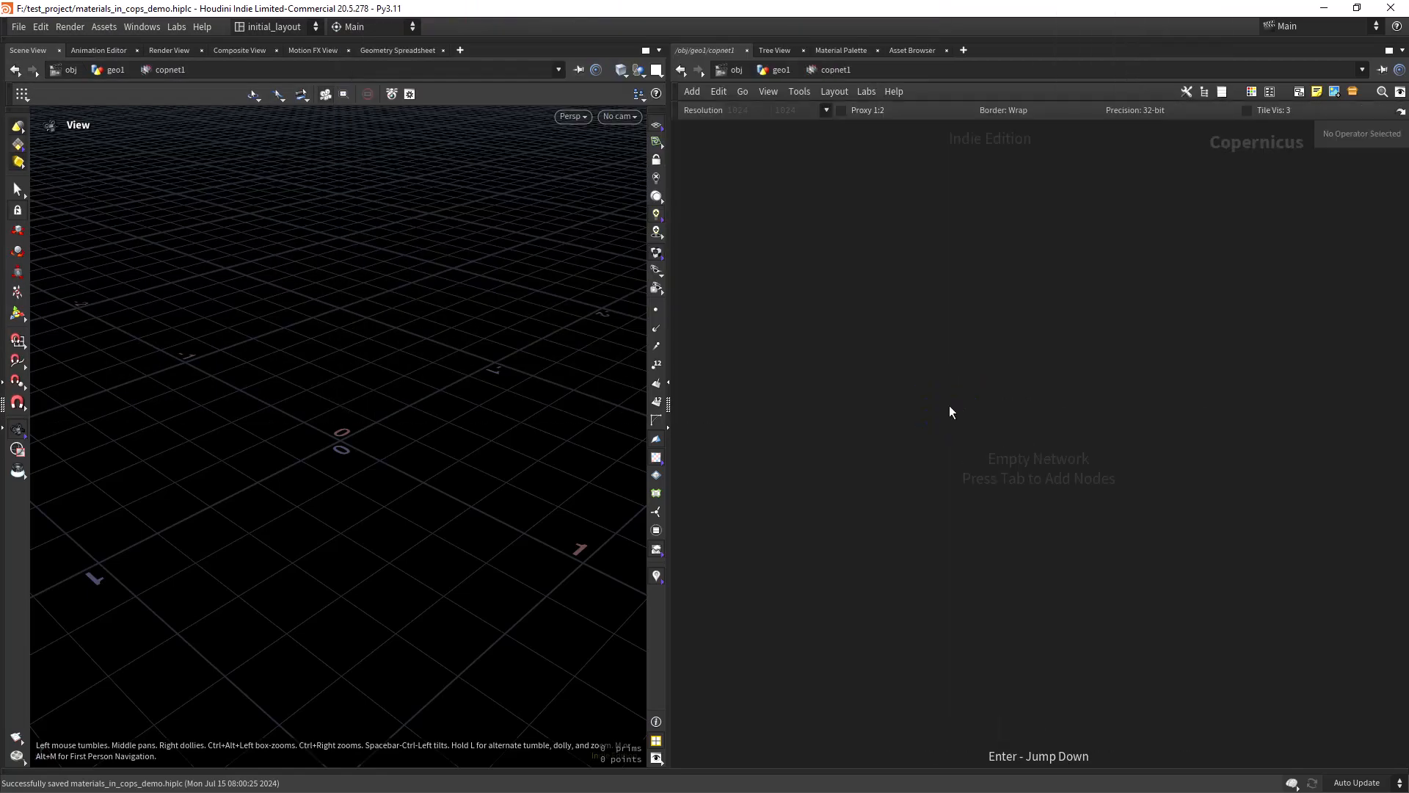
# - Add a Tile Pattern node to the Copernicus network
pyautogui.press('Tab')
pyautogui.write('tile')
pyautogui.press('Return')
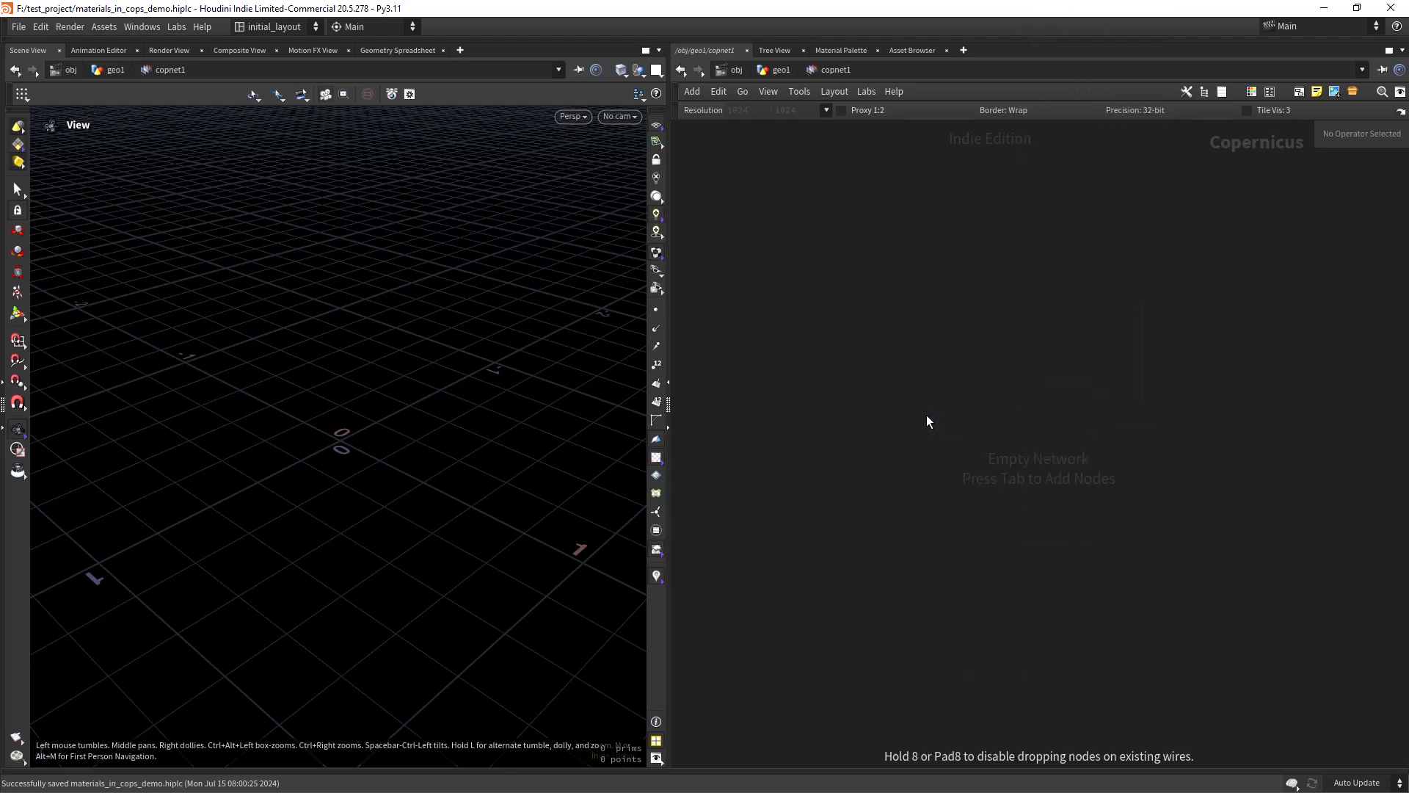
pyautogui.click(927, 415)
pyautogui.moveTo(375, 401); pyautogui.dragTo(494, 364)
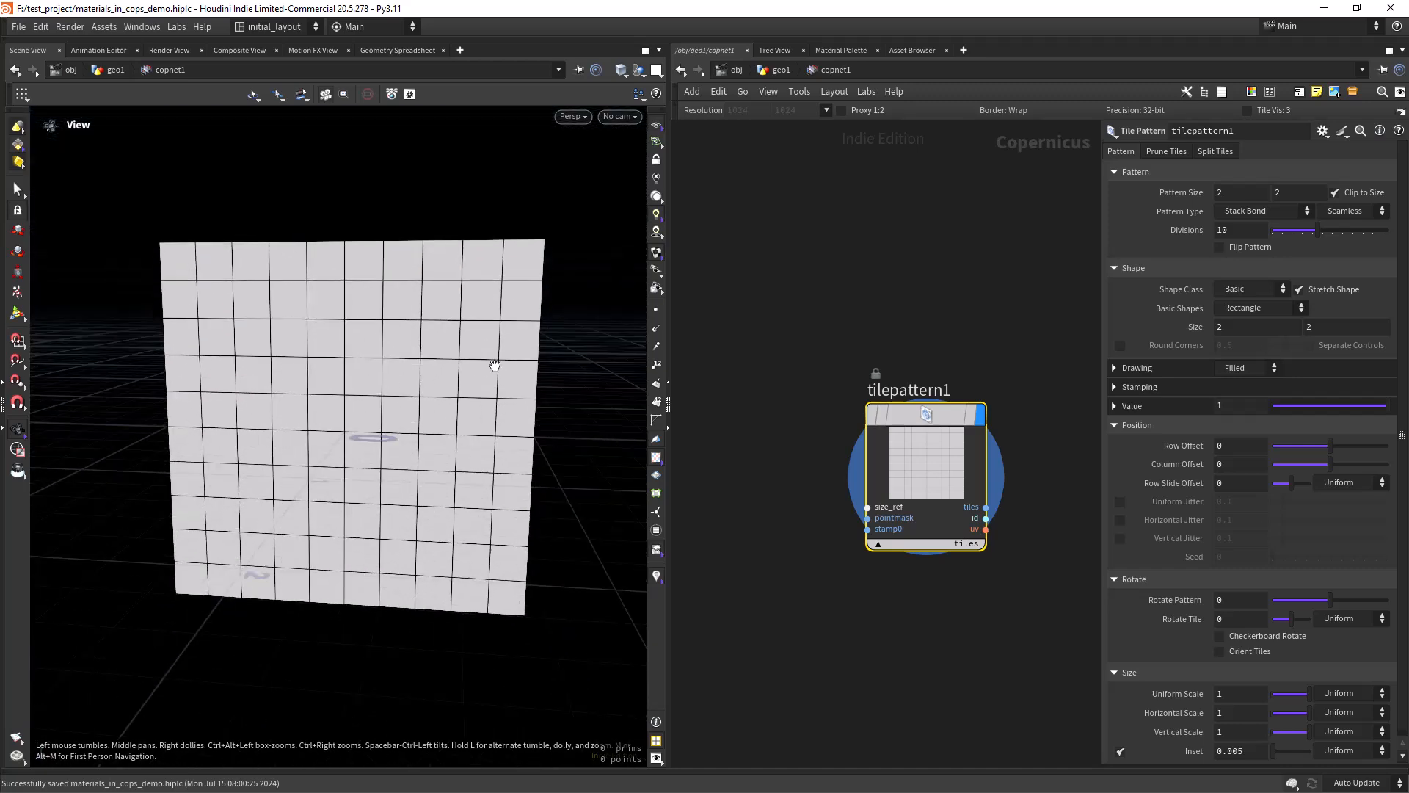
# - Set the tile pattern's divisions to 7
pyautogui.doubleClick(1234, 227)
pyautogui.write('7')
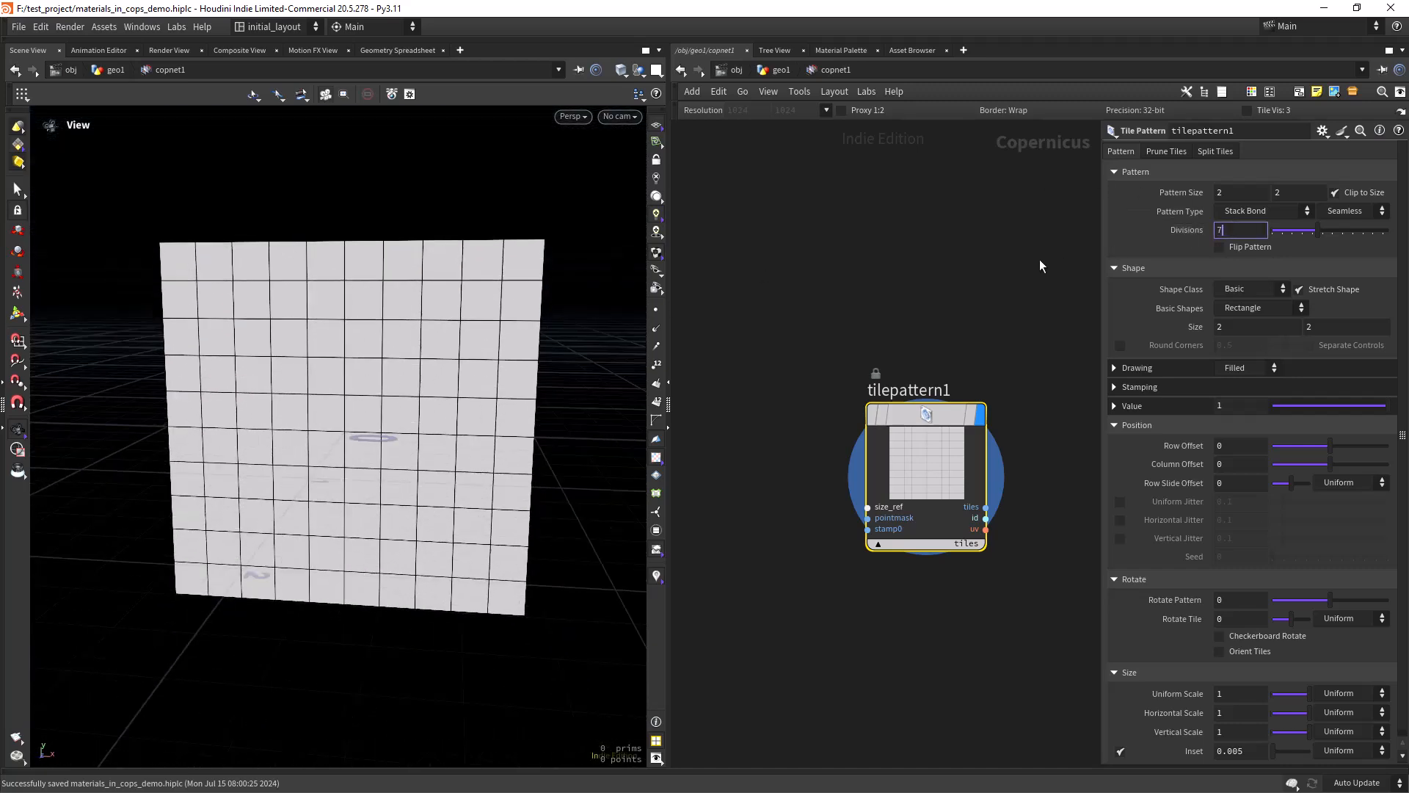
pyautogui.press('Return')
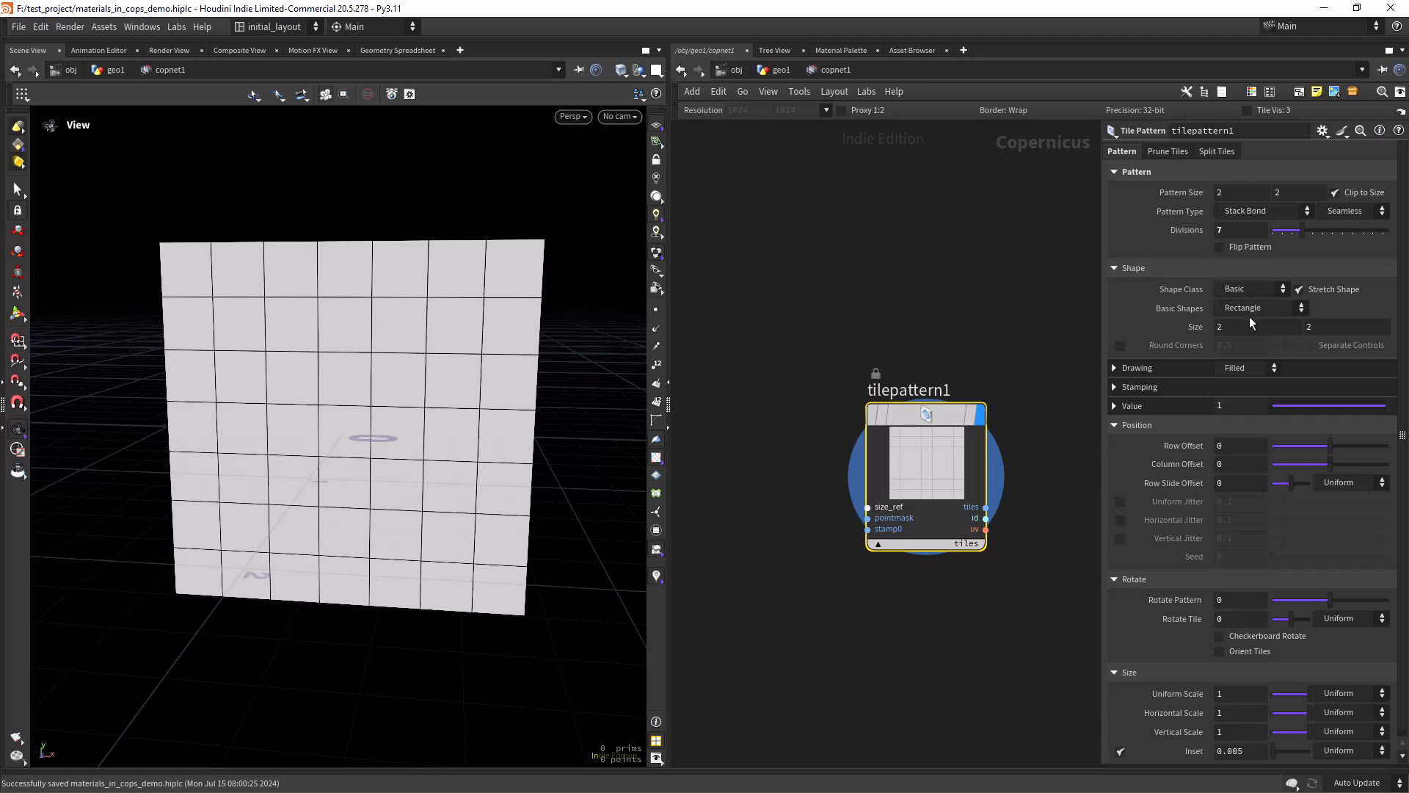
# - Draw the tiles as a Concentric gradient and reverse the gradient ramp
pyautogui.click(1244, 369)
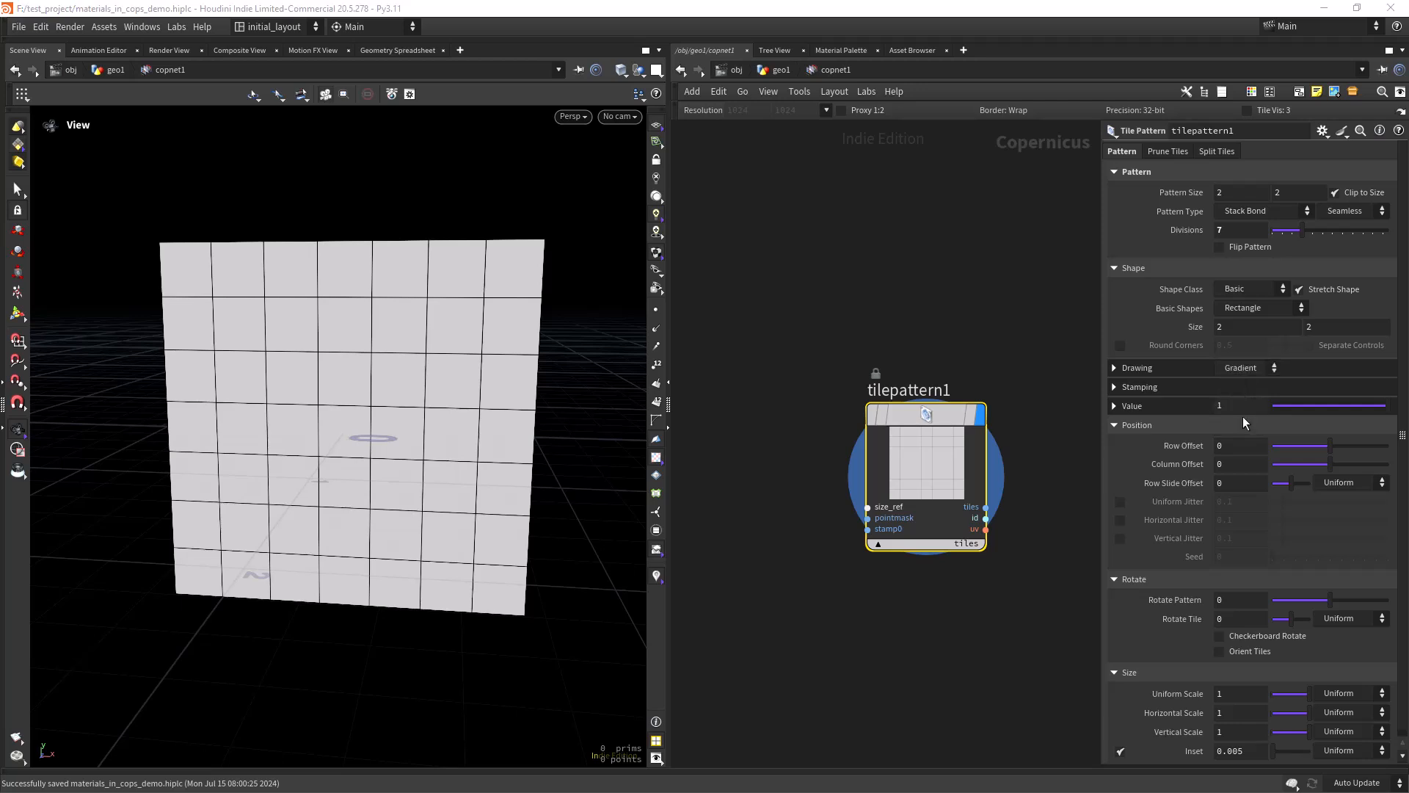
pyautogui.click(1244, 413)
pyautogui.click(1115, 369)
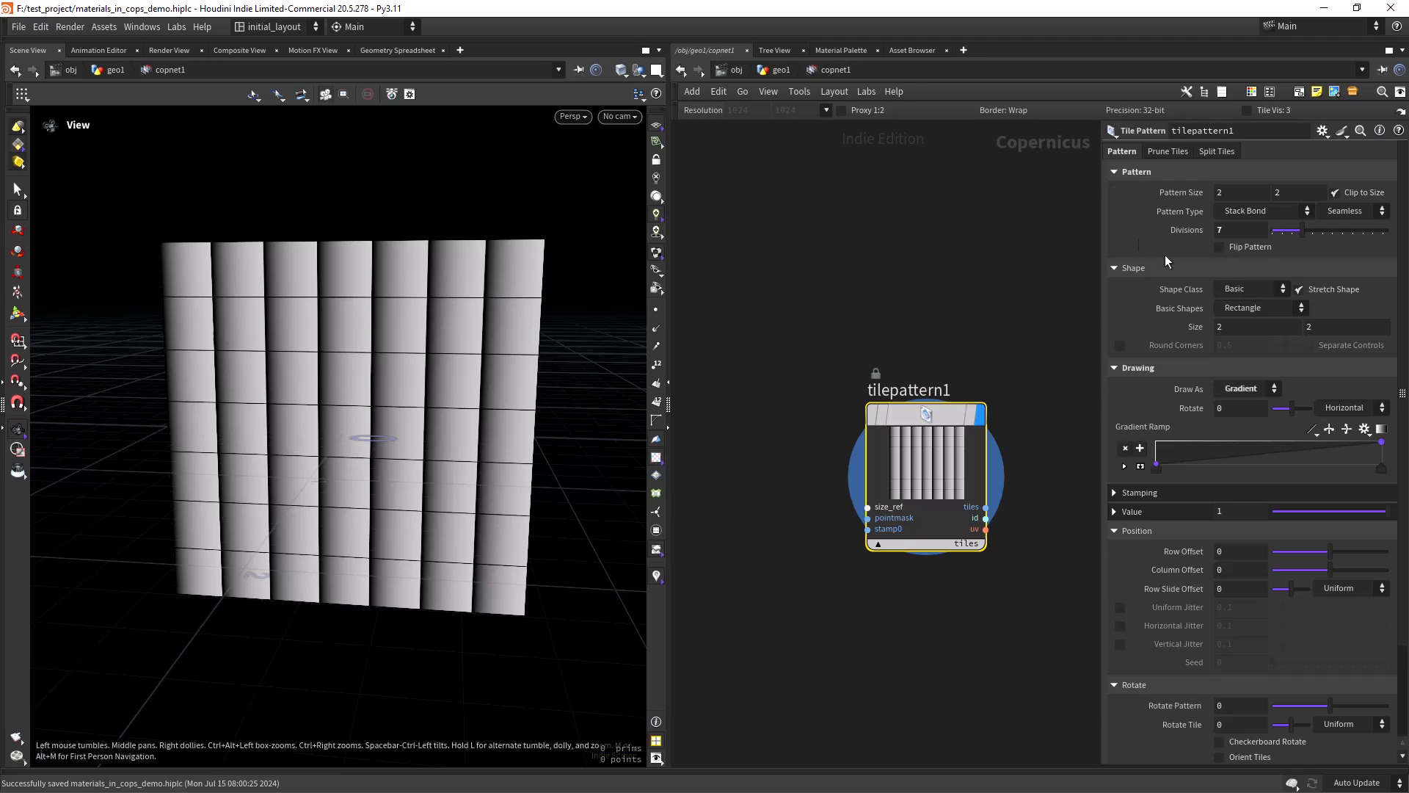
pyautogui.click(1349, 407)
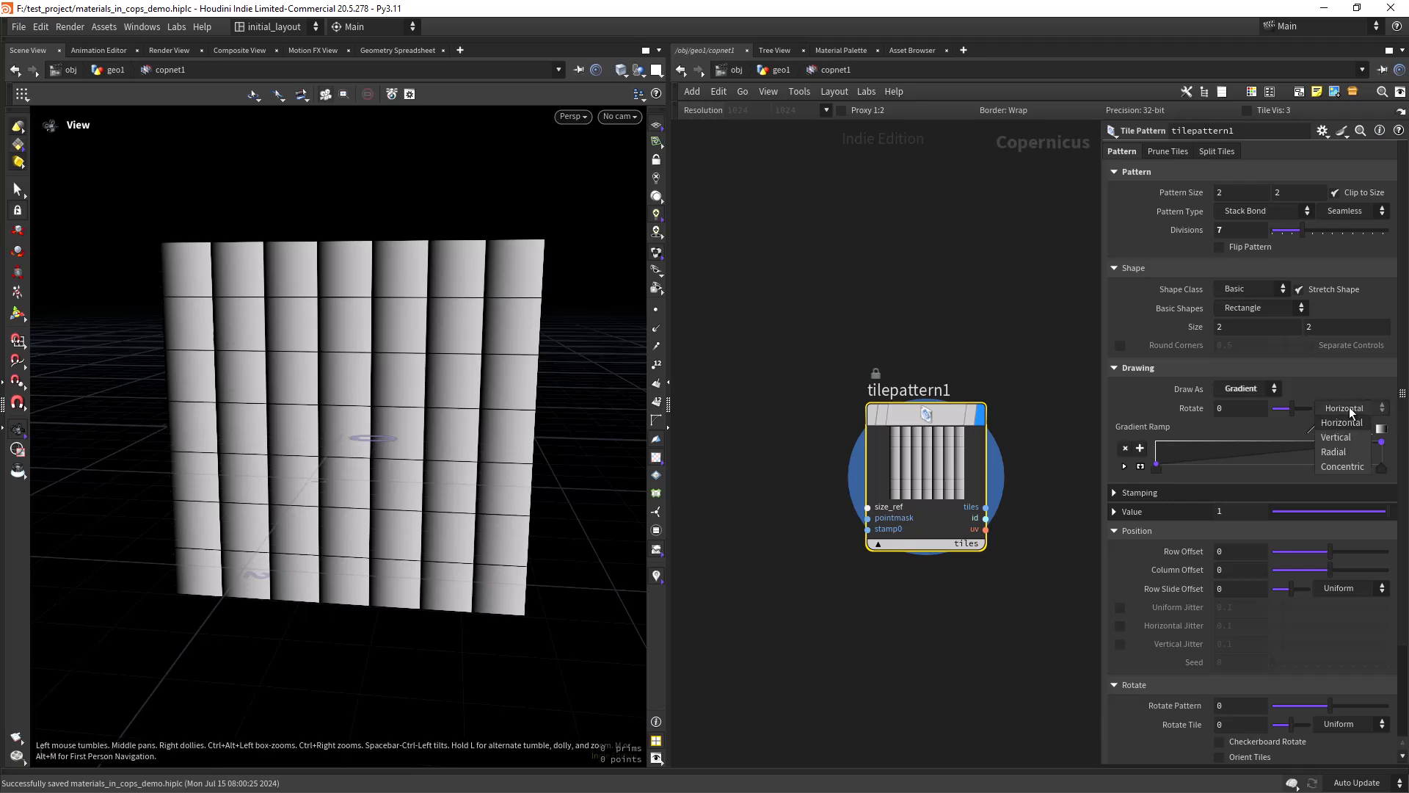
pyautogui.click(1354, 465)
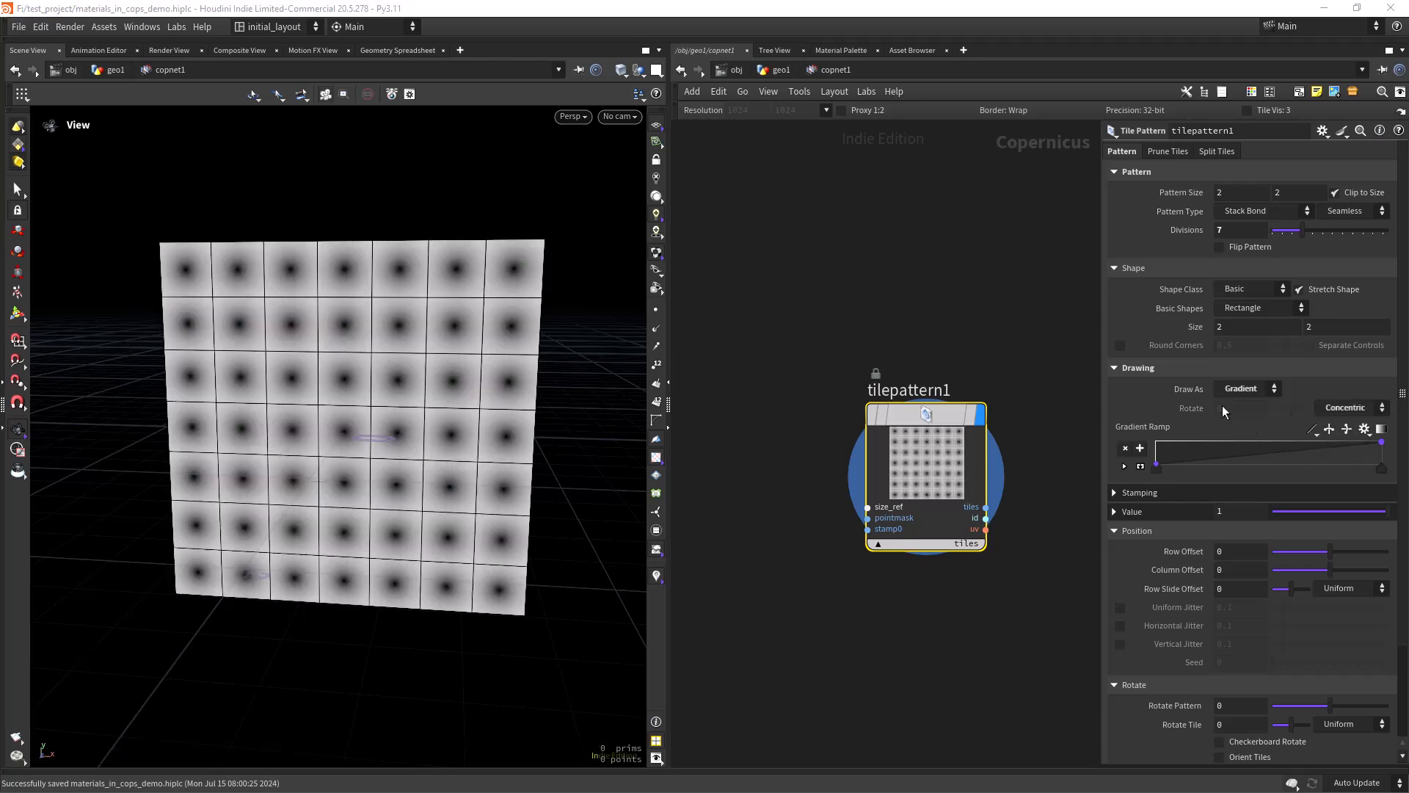
pyautogui.click(1331, 430)
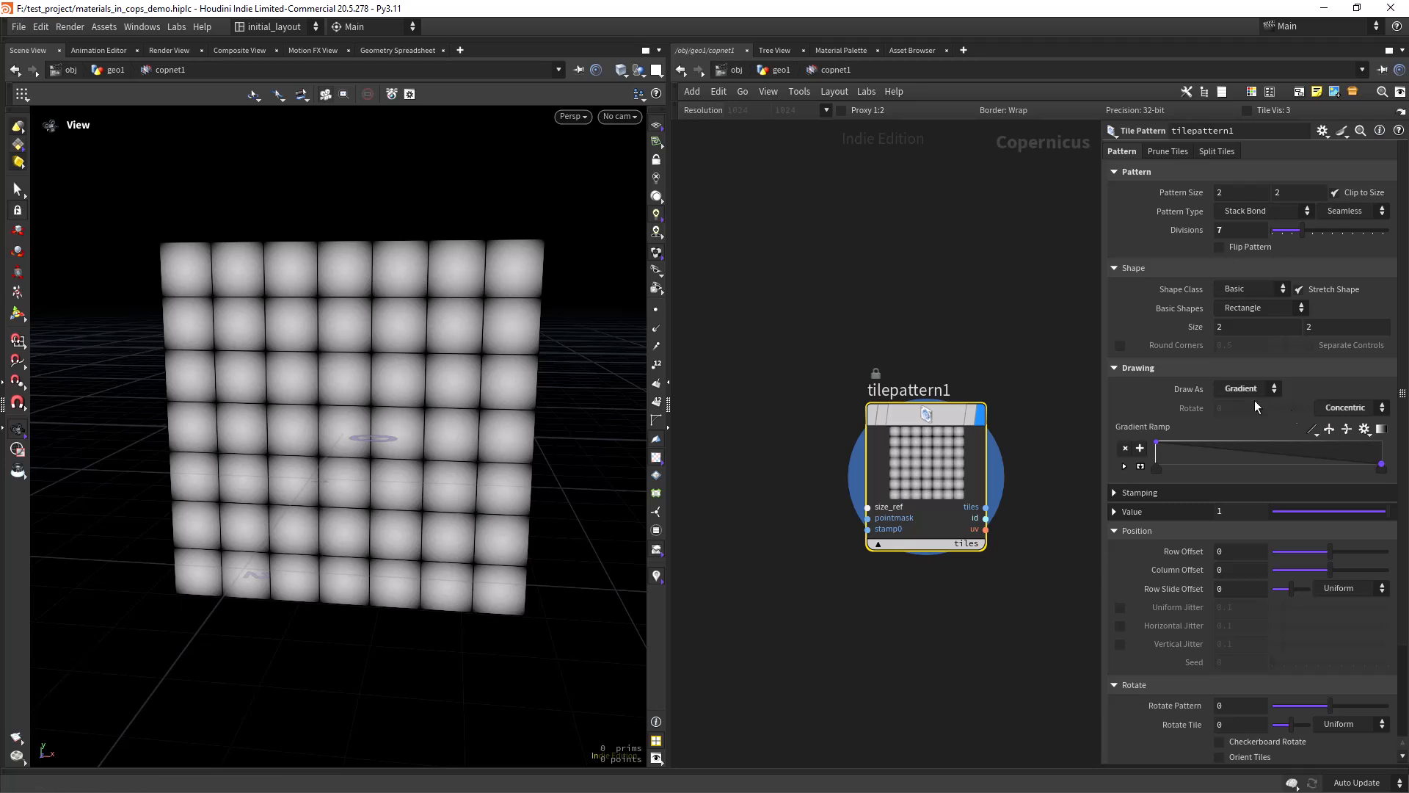
pyautogui.moveTo(420, 446); pyautogui.dragTo(473, 449)
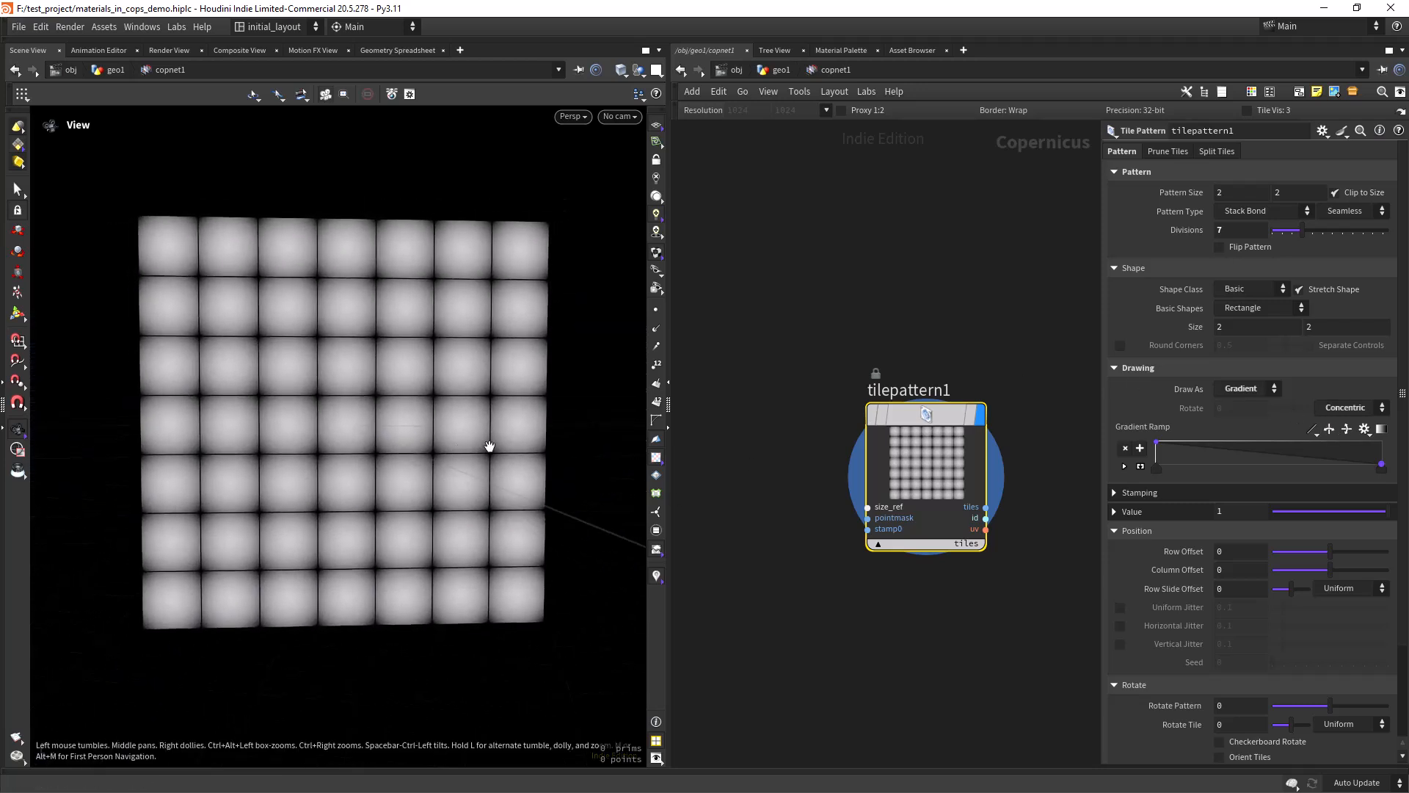
# - Add a Preview Material node to the right of the tile pattern node
pyautogui.scroll(-5, 1398, 386)
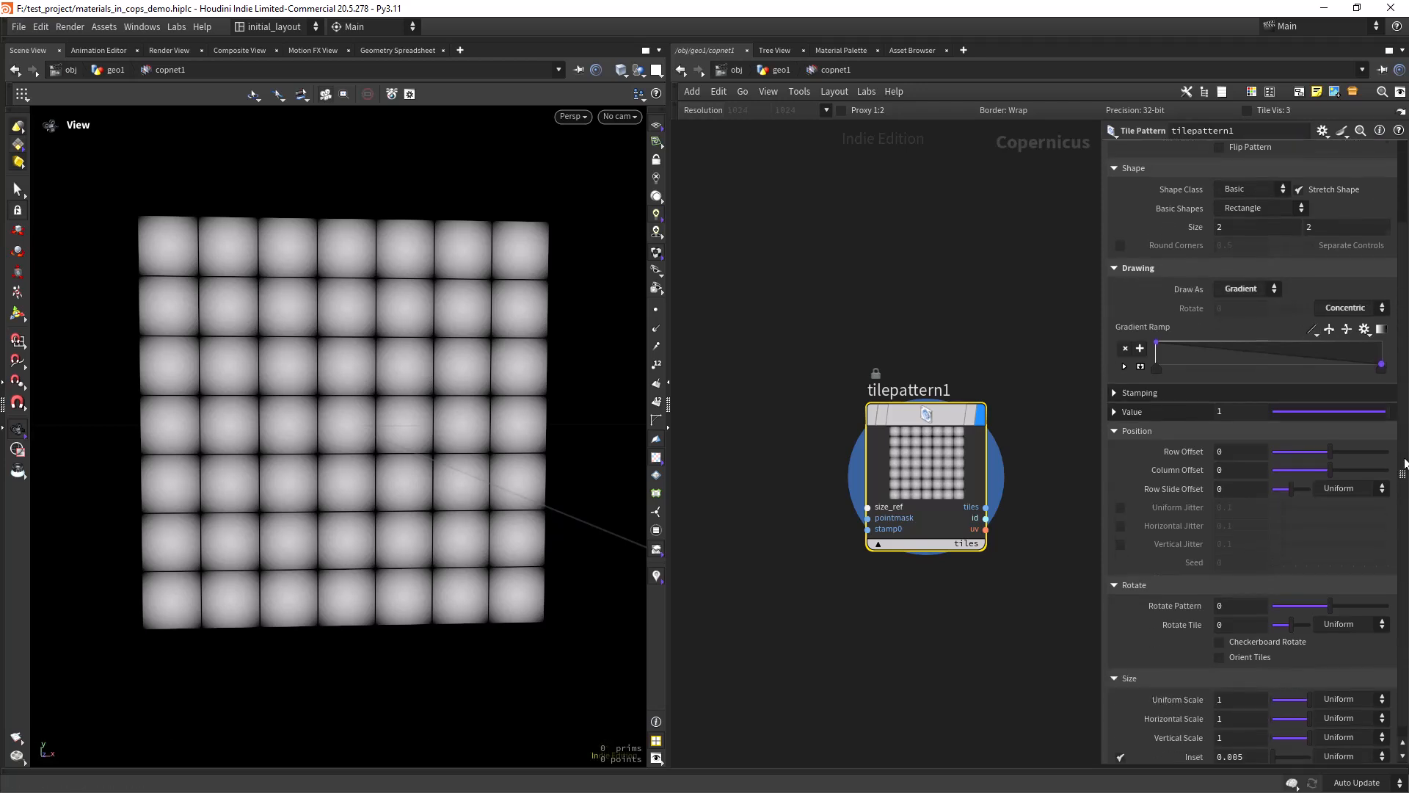
pyautogui.moveTo(1016, 598); pyautogui.dragTo(789, 557, button='middle')
pyautogui.scroll(-3, 894, 493)
pyautogui.moveTo(1020, 441); pyautogui.dragTo(888, 440, button='middle')
pyautogui.scroll(2, 820, 458)
pyautogui.scroll(-2, 896, 433)
pyautogui.press('Tab')
pyautogui.write('pre')
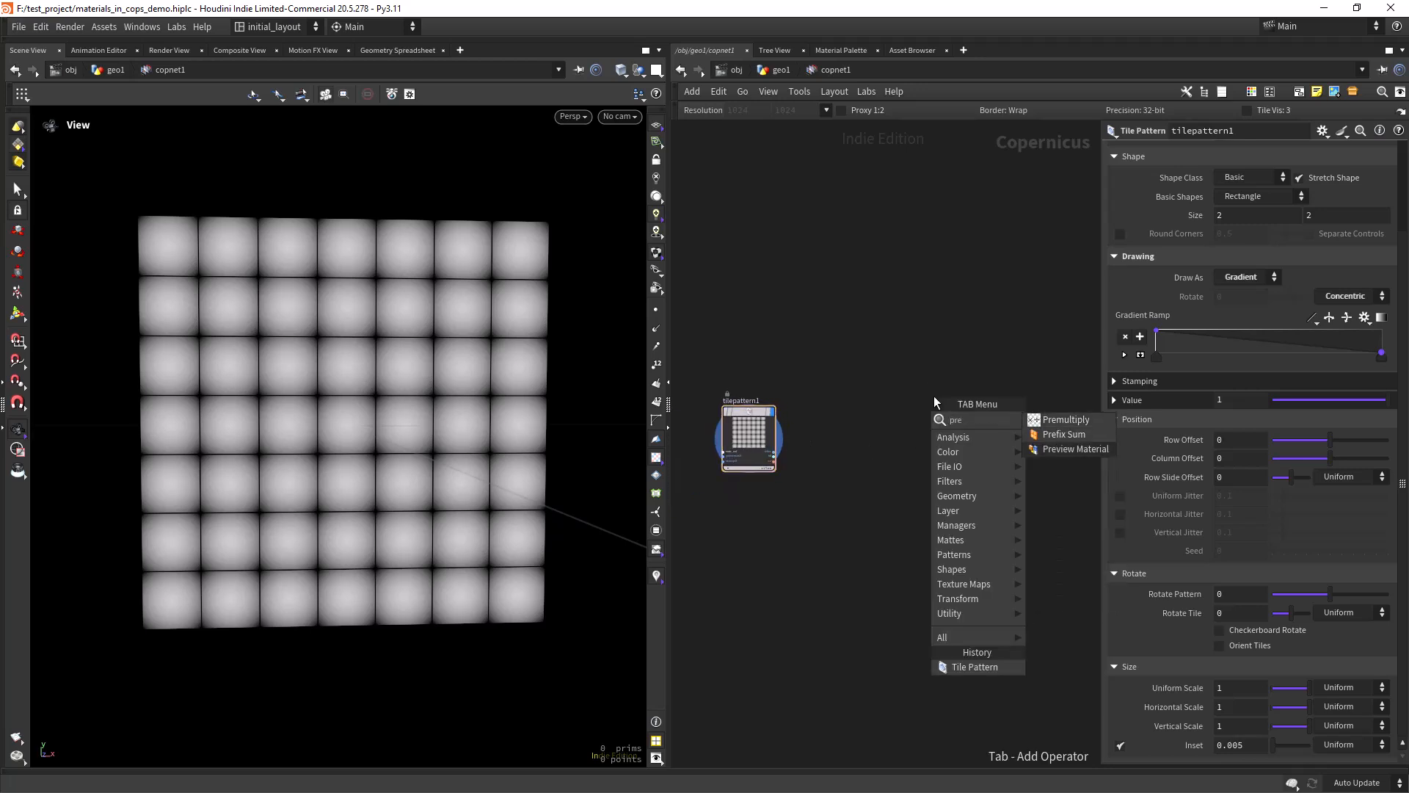
pyautogui.press('Return')
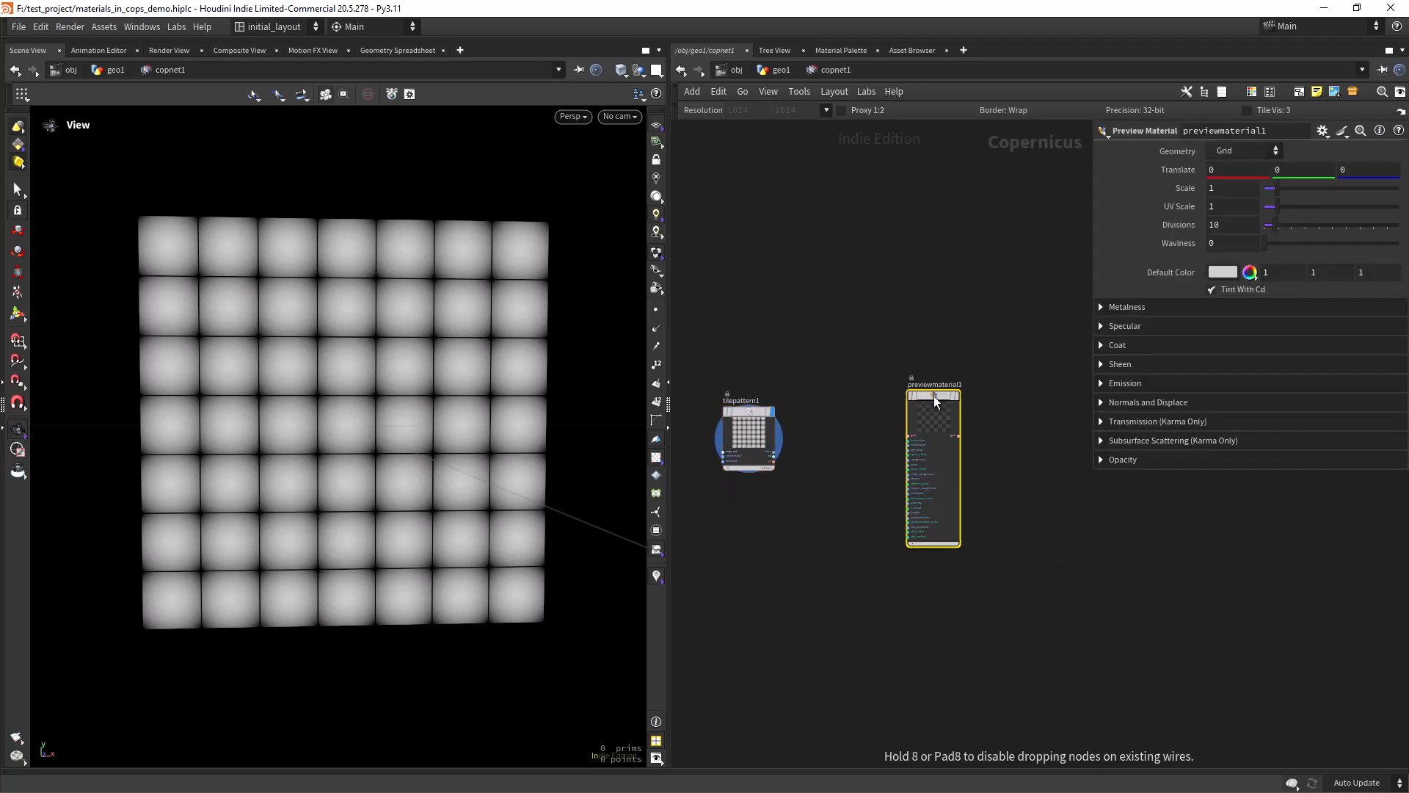
pyautogui.click(933, 394)
# - Wire the tile pattern's tiles output into the preview material's height input and display the preview material
pyautogui.scroll(3, 836, 440)
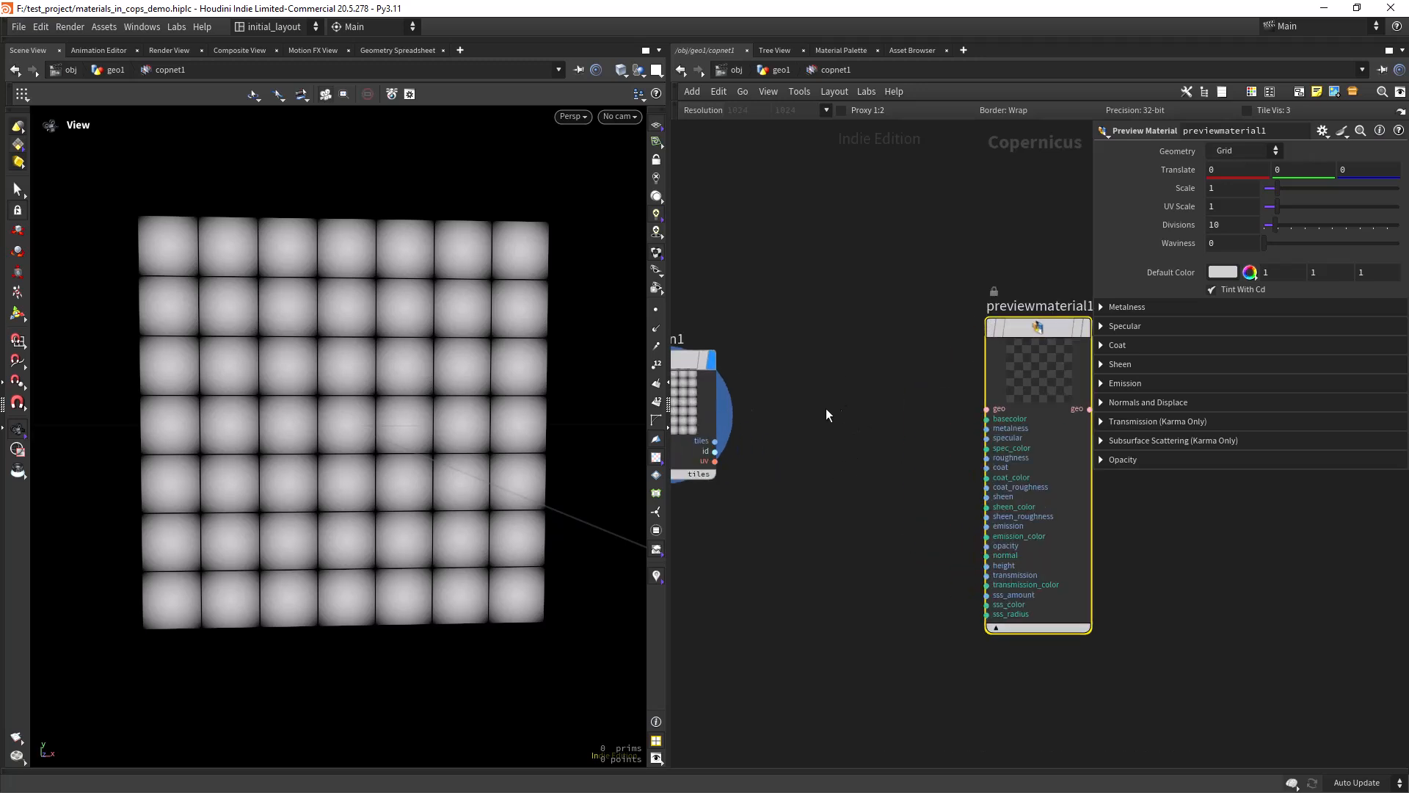
pyautogui.click(715, 441)
pyautogui.click(960, 562)
pyautogui.moveTo(897, 407); pyautogui.dragTo(736, 446, button='middle')
pyautogui.click(928, 327)
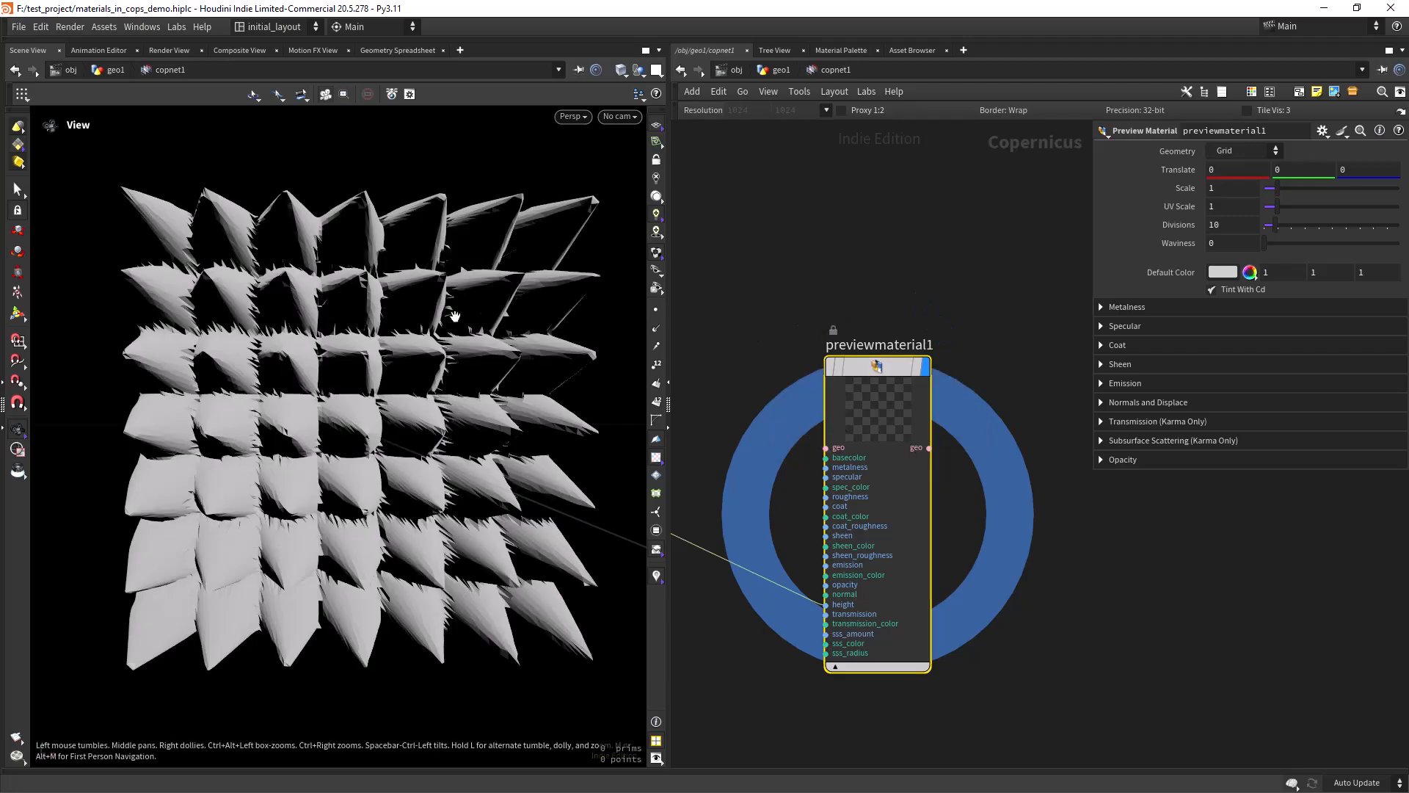
# - Save the scene and set the preview material's Height Scale to .05
pyautogui.hotkey('ctrl', 's')
pyautogui.moveTo(428, 371); pyautogui.dragTo(418, 458)
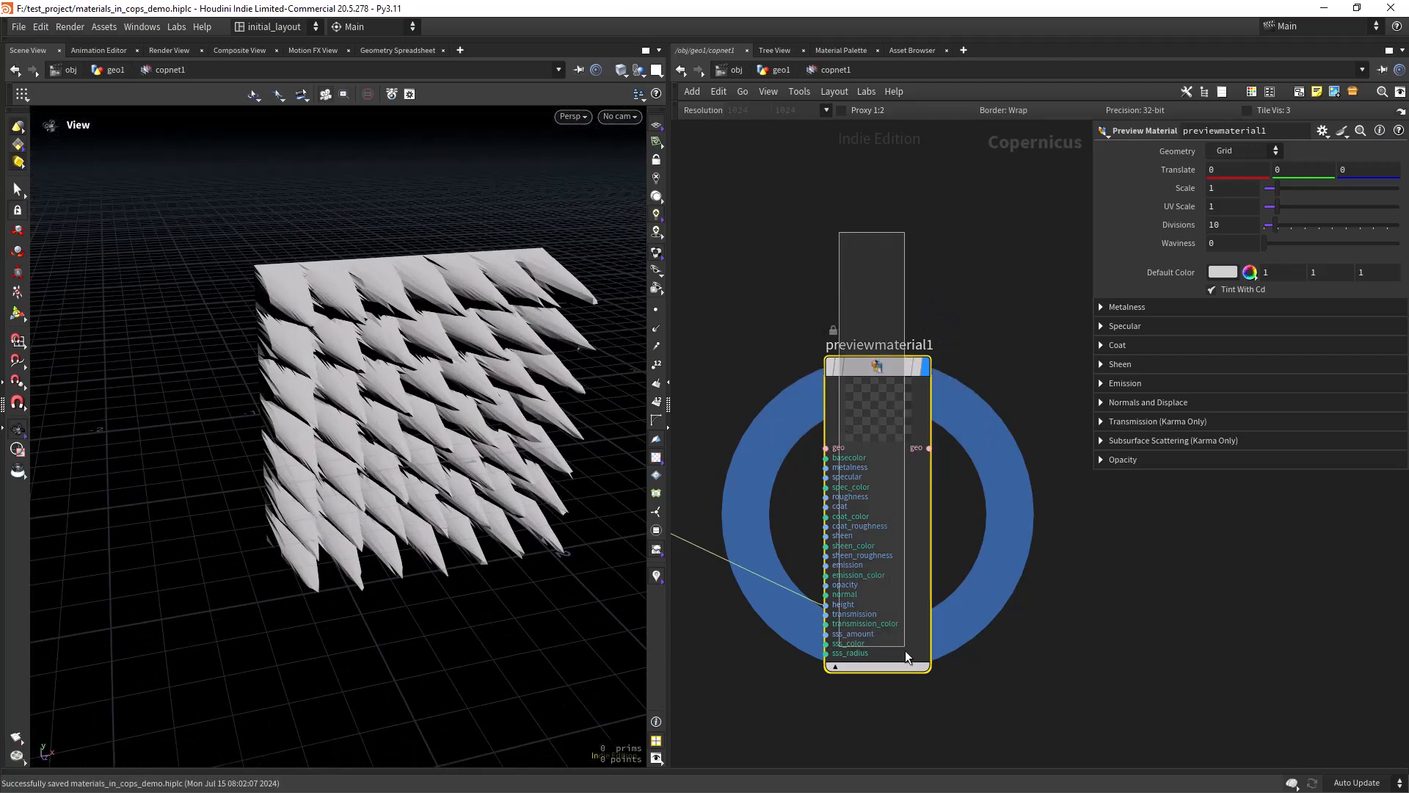
pyautogui.click(1149, 403)
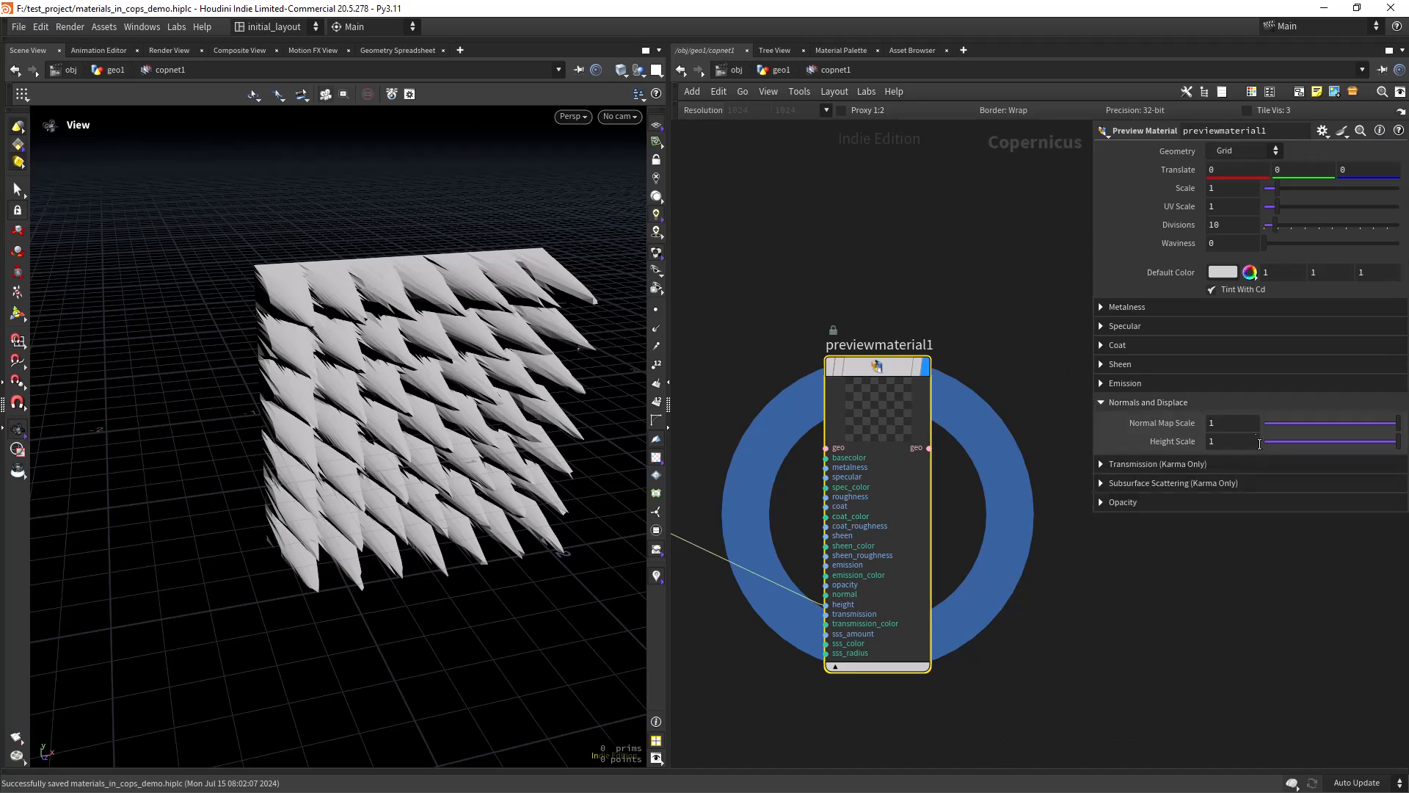
pyautogui.doubleClick(1228, 442)
pyautogui.write('.05')
pyautogui.press('Return')
pyautogui.scroll(3, 504, 292)
pyautogui.moveTo(504, 292)
pyautogui.mouseDown()
pyautogui.moveTo(434, 276)
pyautogui.moveTo(463, 319)
pyautogui.moveTo(514, 300)
pyautogui.mouseUp()
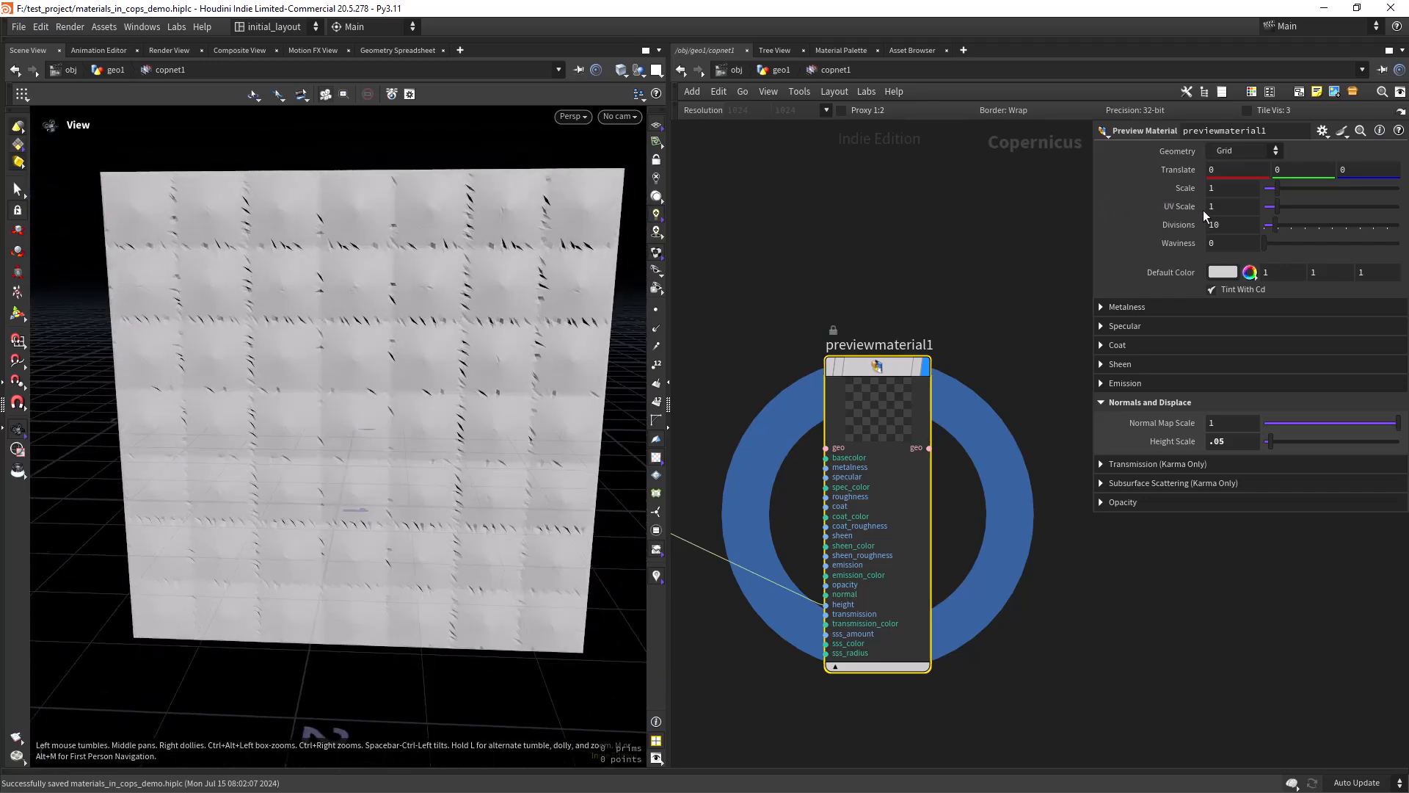
# - Set the preview material's grid divisions to 200
pyautogui.doubleClick(1230, 228)
pyautogui.write('200')
pyautogui.press('Return')
pyautogui.moveTo(446, 345); pyautogui.dragTo(394, 365)
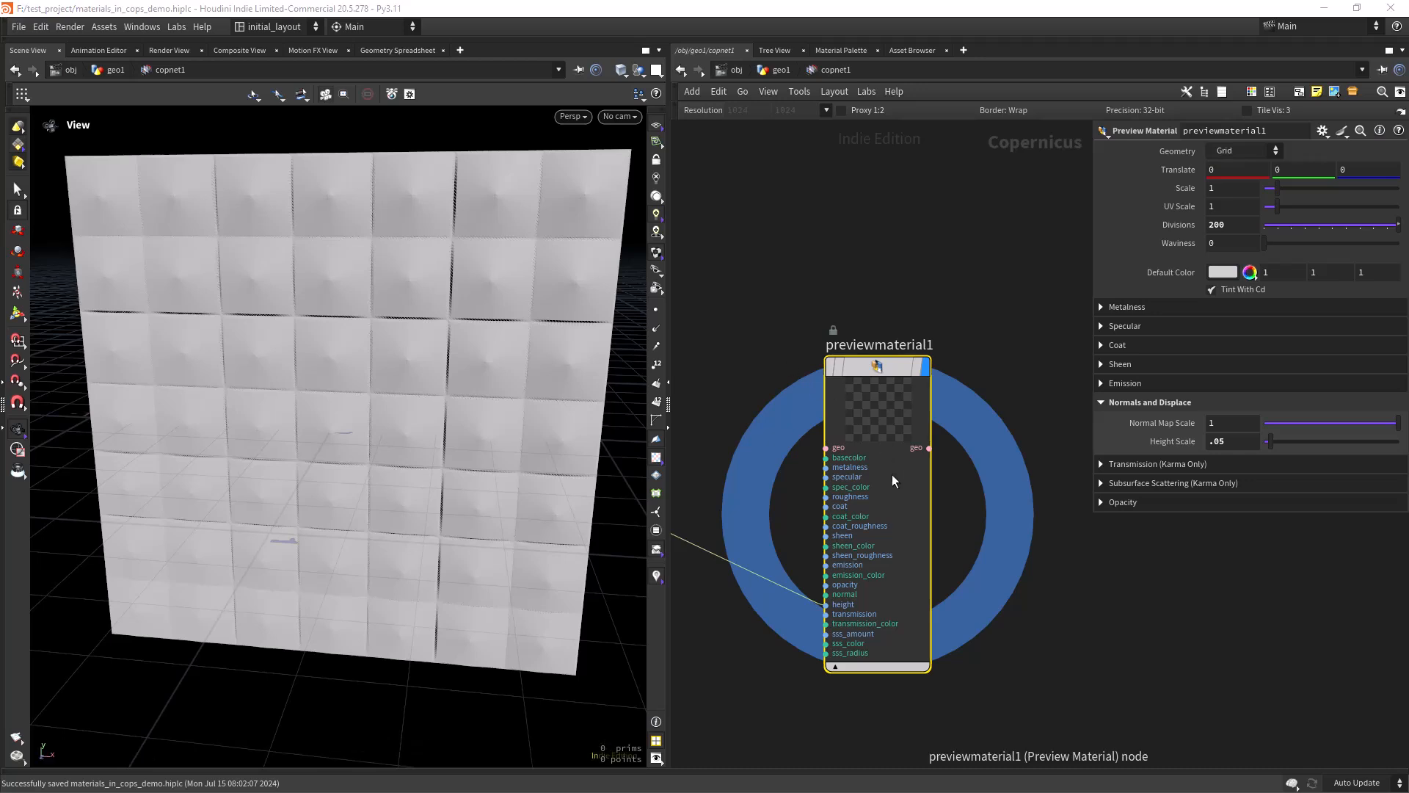
# - Spread the tile pattern and preview material nodes further apart and widen the network editor
pyautogui.scroll(-5, 999, 448)
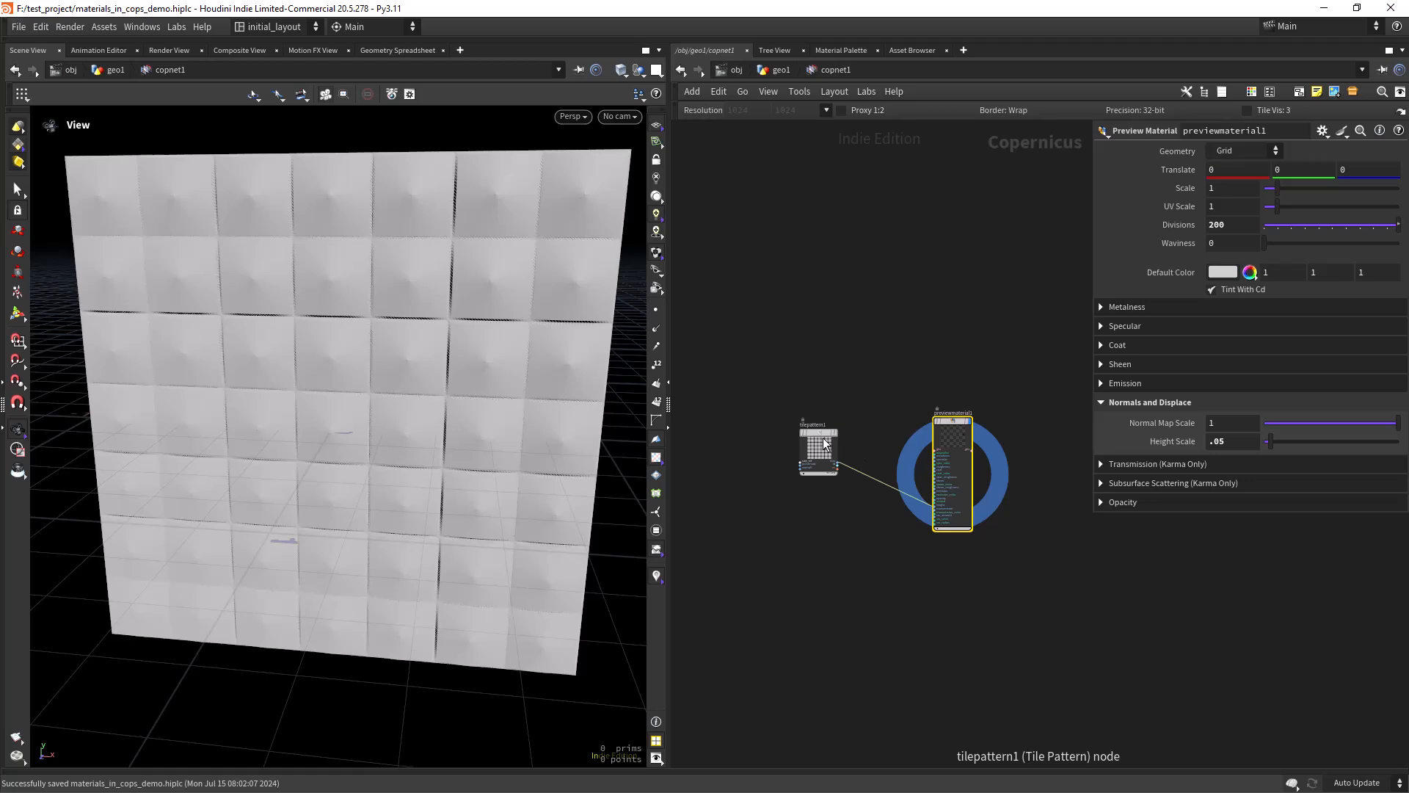
pyautogui.moveTo(819, 450); pyautogui.dragTo(749, 464)
pyautogui.moveTo(951, 430); pyautogui.dragTo(1057, 397)
pyautogui.scroll(2, 806, 430)
pyautogui.moveTo(666, 603); pyautogui.dragTo(514, 603)
pyautogui.scroll(4, 781, 407)
# - Add a Null node fed by the tile pattern's tiles output and display it
pyautogui.press('Tab')
pyautogui.write('null')
pyautogui.press('Return')
pyautogui.click(720, 429)
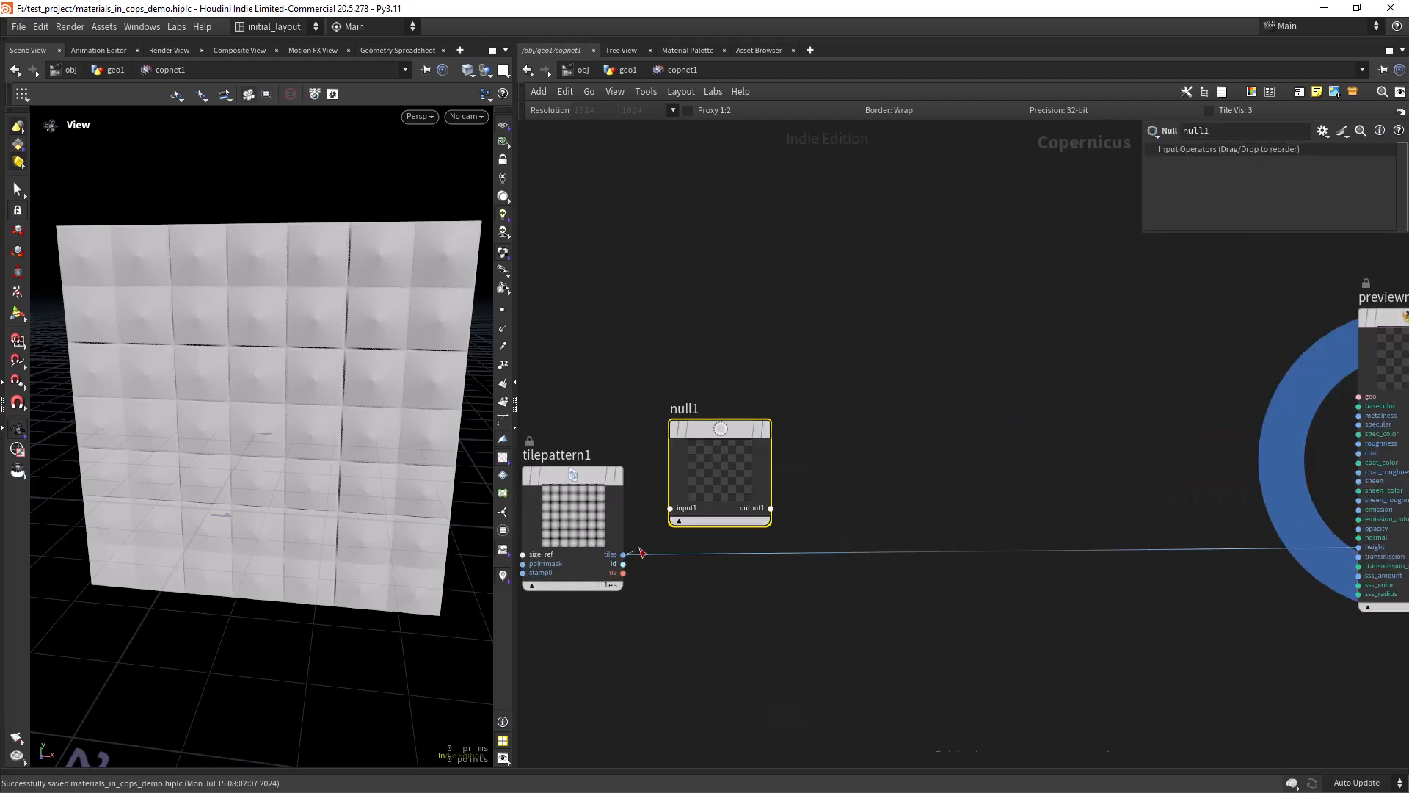
pyautogui.click(774, 382)
pyautogui.moveTo(941, 372); pyautogui.dragTo(839, 351, button='middle')
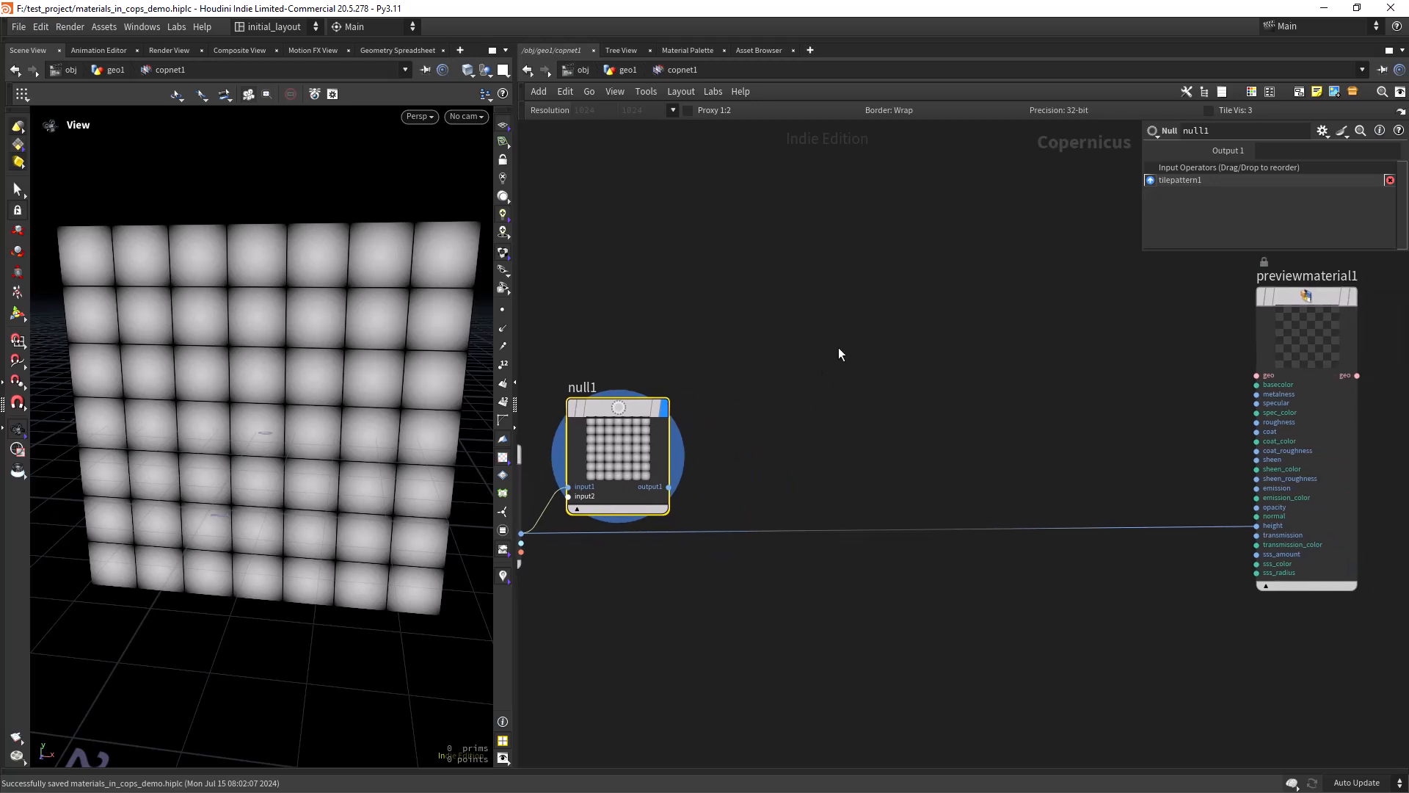
# - Add a Blur node, wire the null's output into its source and display the blur
pyautogui.press('Tab')
pyautogui.write('blur')
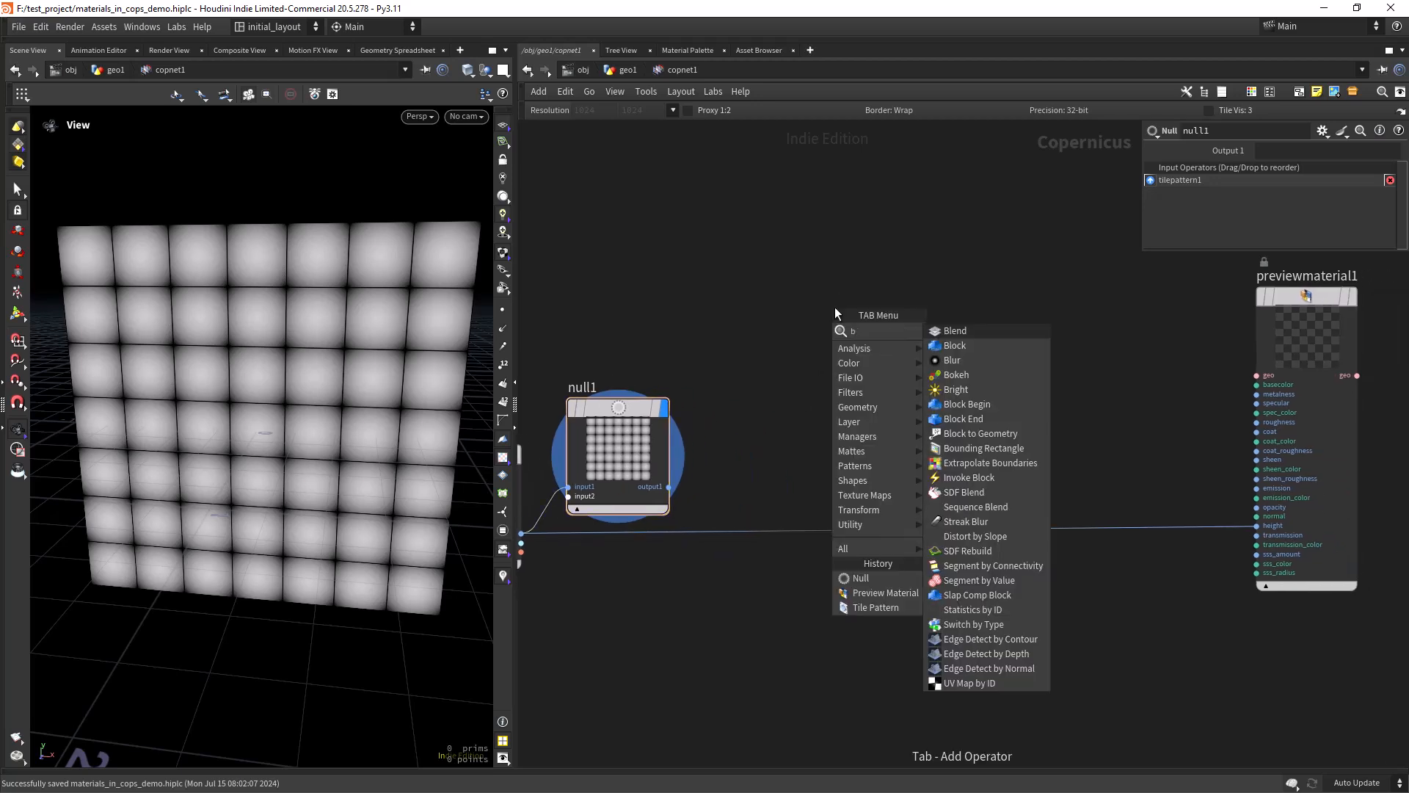
pyautogui.press('Return')
pyautogui.click(835, 307)
pyautogui.moveTo(671, 488); pyautogui.dragTo(713, 477)
pyautogui.click(711, 469)
pyautogui.click(769, 391)
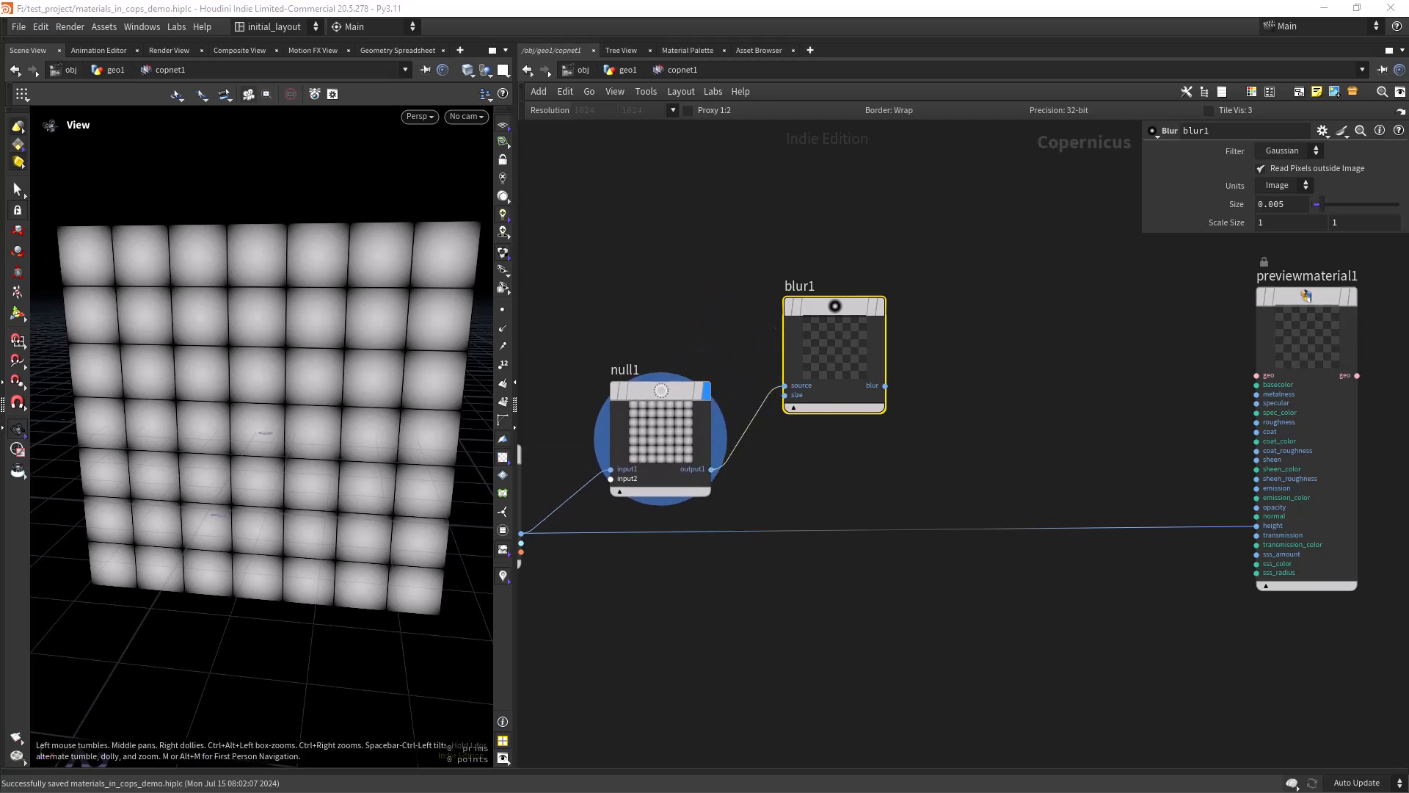
pyautogui.click(889, 255)
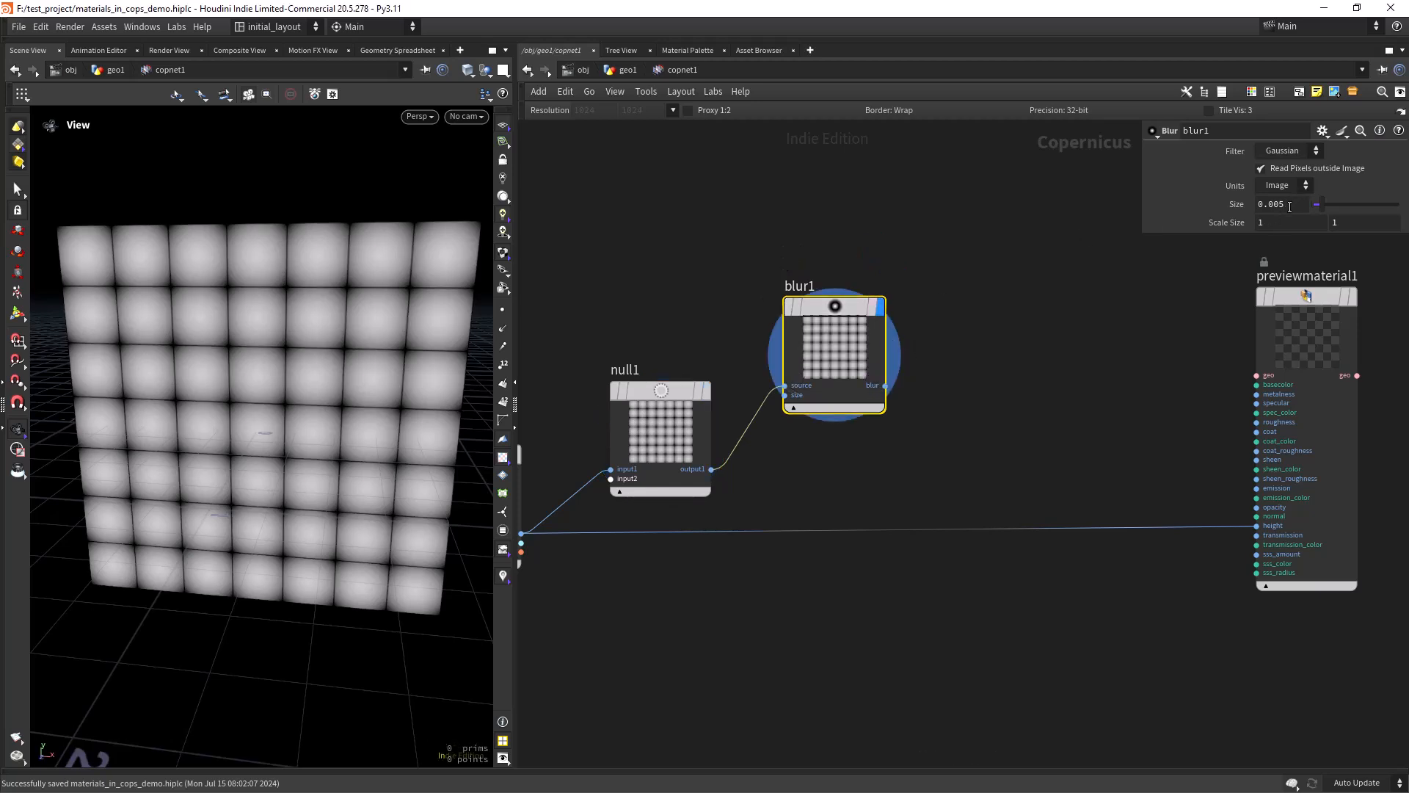
# - Set the blur node's size to 0.095
pyautogui.moveTo(1276, 215); pyautogui.dragTo(1257, 234)
pyautogui.write('95')
pyautogui.press('Return')
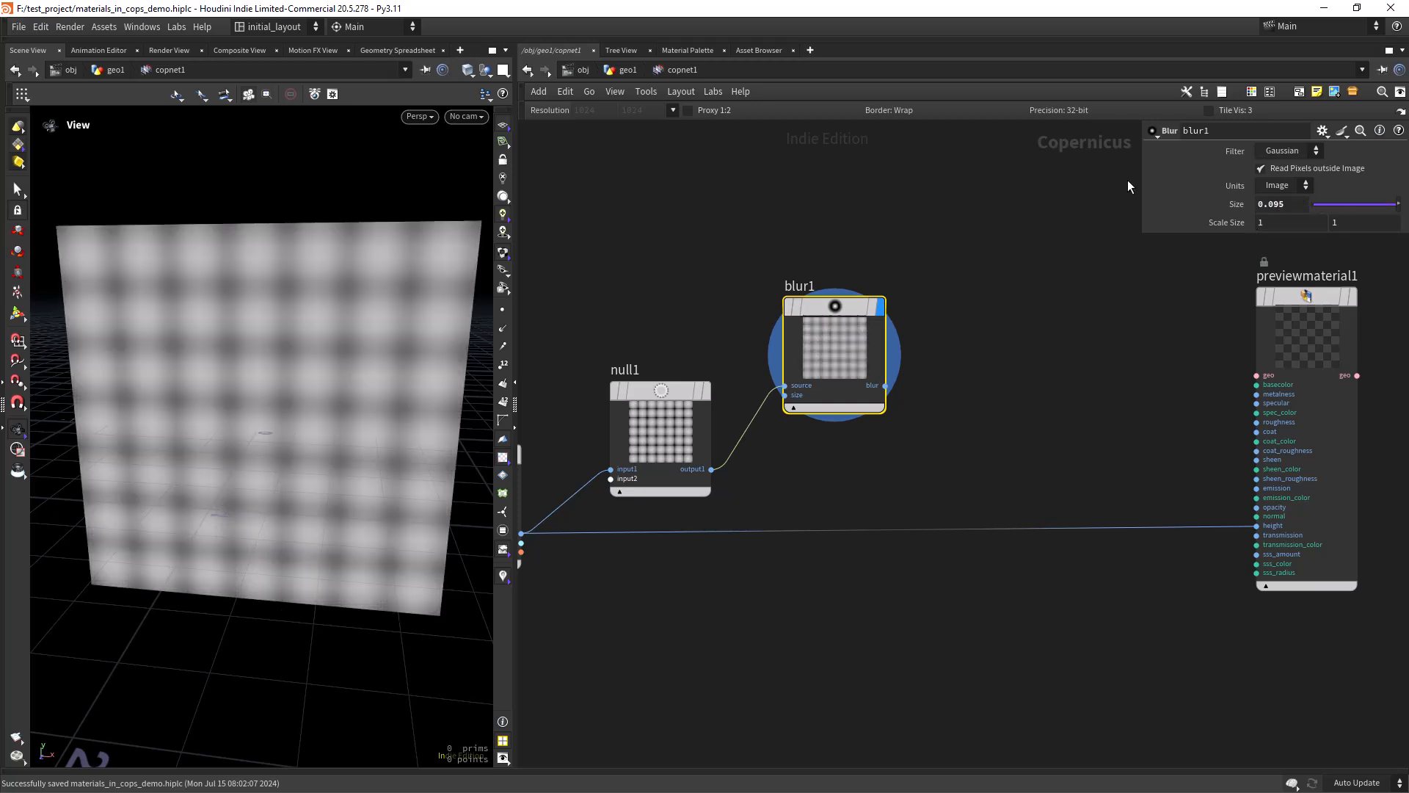
# - Duplicate the blur node below the original, fed by the same null, and set the copy's size to 0.05
pyautogui.moveTo(830, 310); pyautogui.dragTo(870, 429)
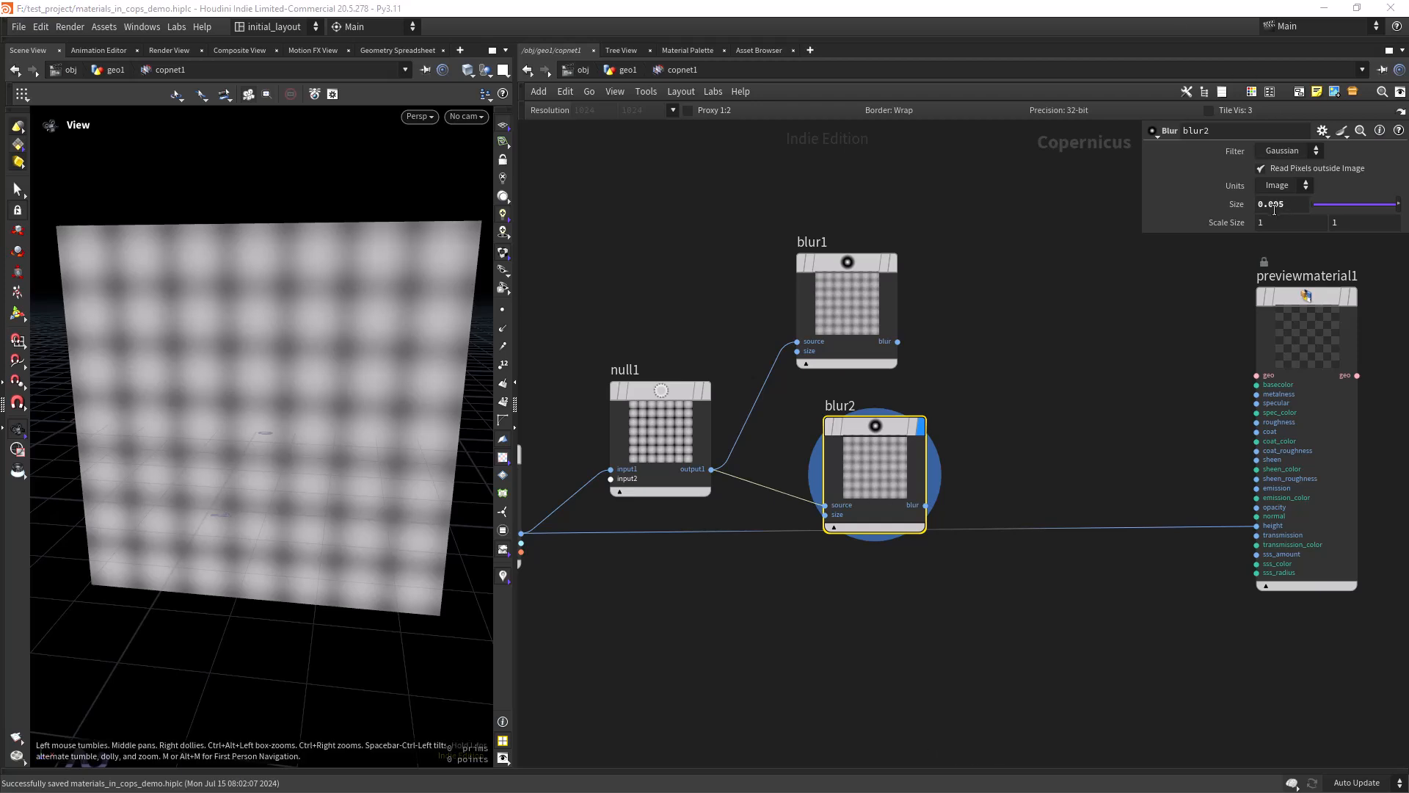
pyautogui.moveTo(1275, 206); pyautogui.dragTo(1302, 219)
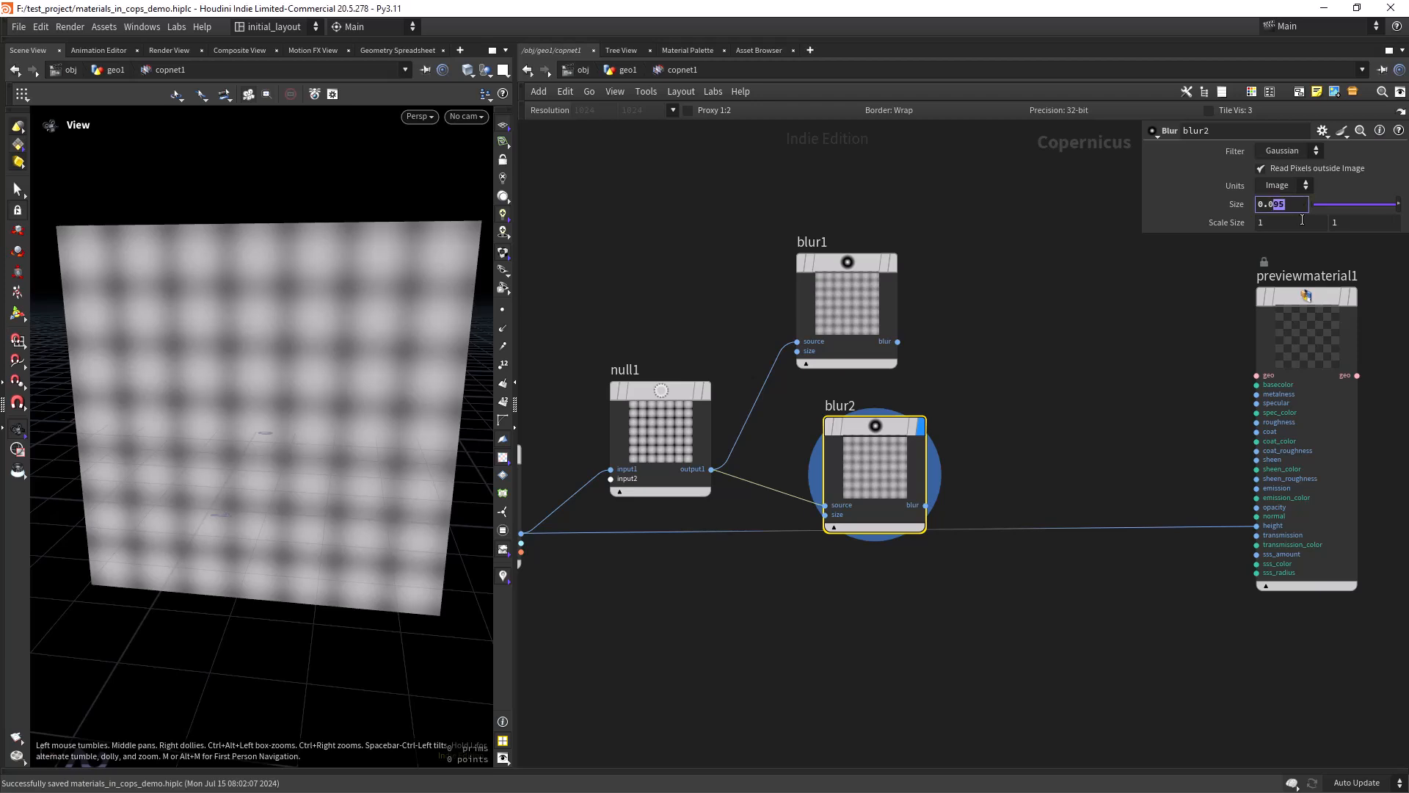
pyautogui.press('Return')
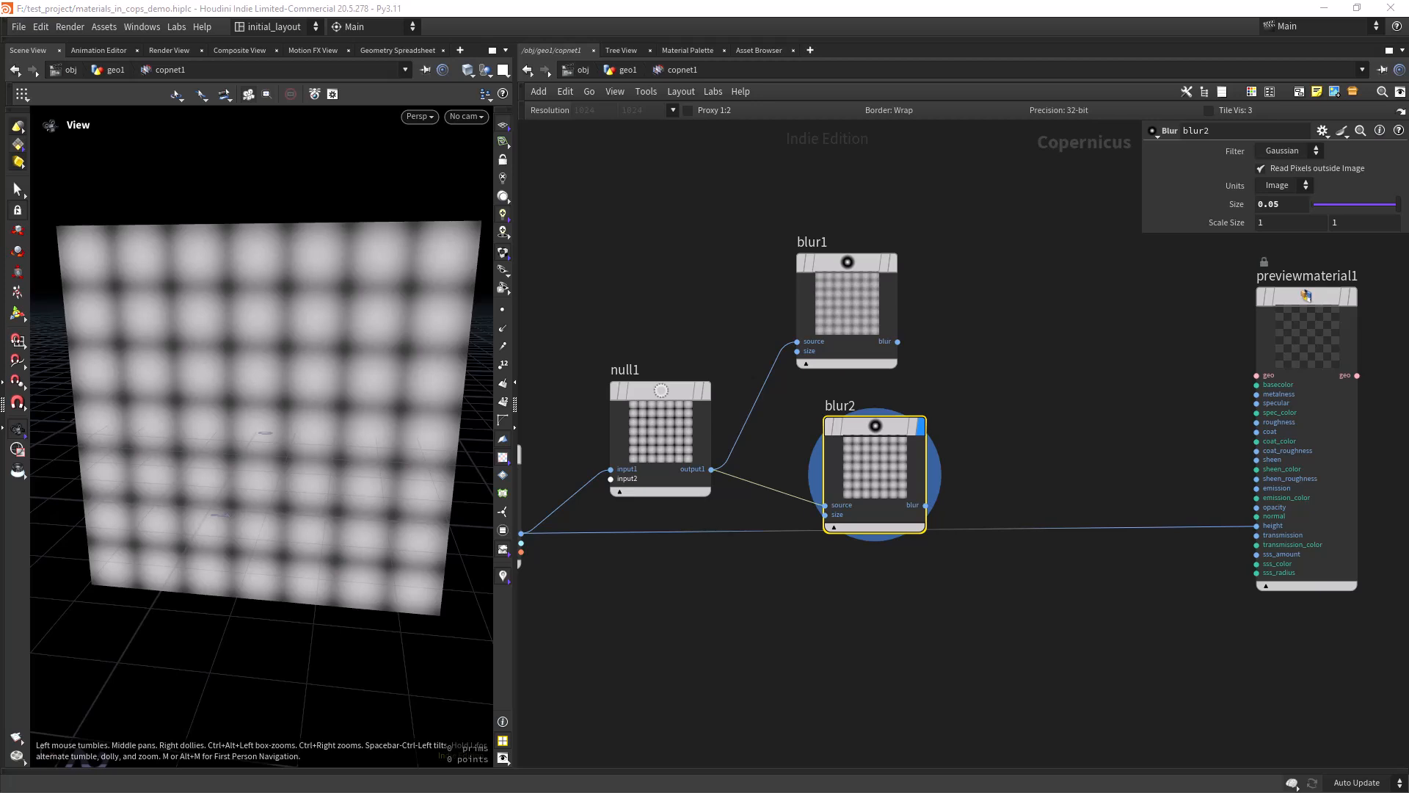
# - Add a Blend node between the two blur nodes and the preview material
pyautogui.click(1012, 369)
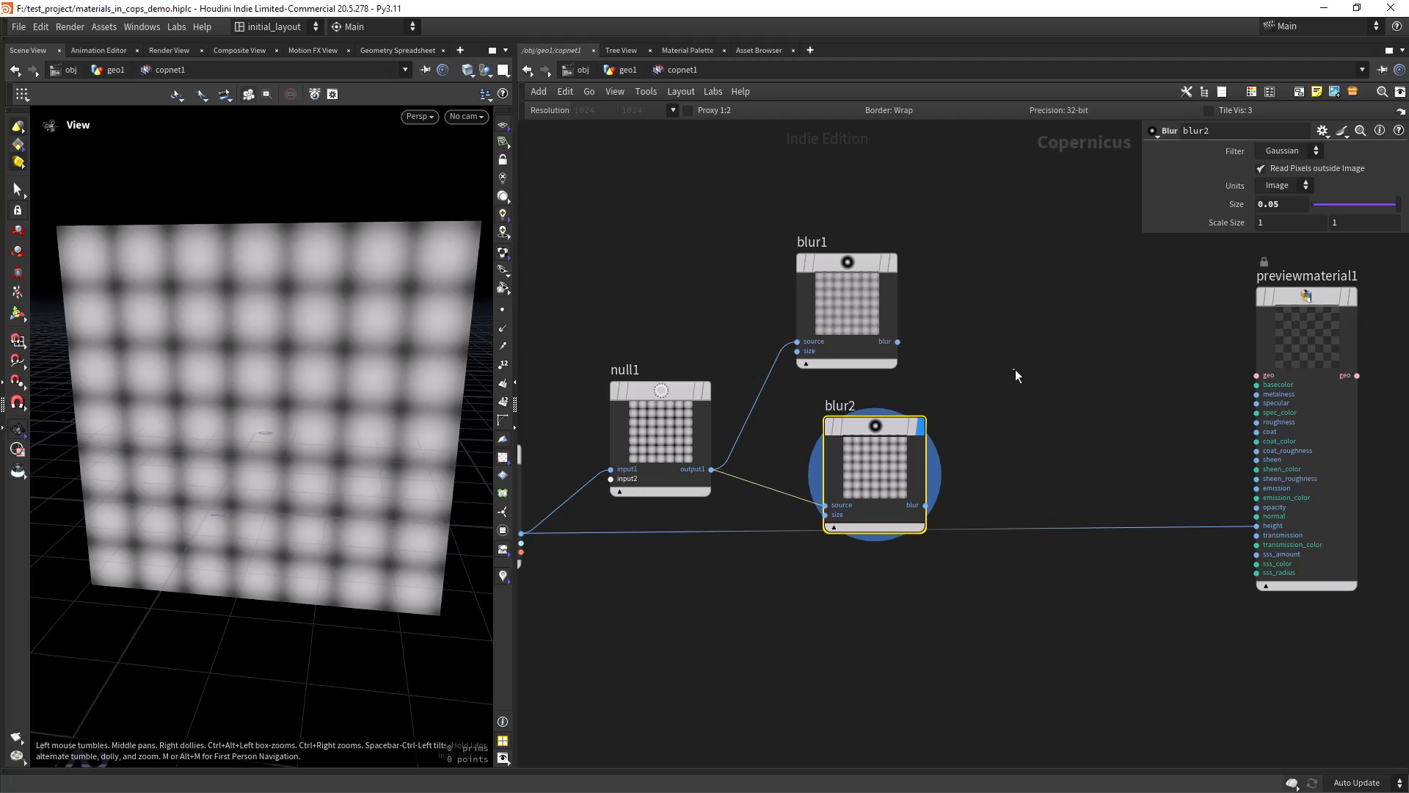
pyautogui.press('Tab')
pyautogui.write('blen')
pyautogui.press('Return')
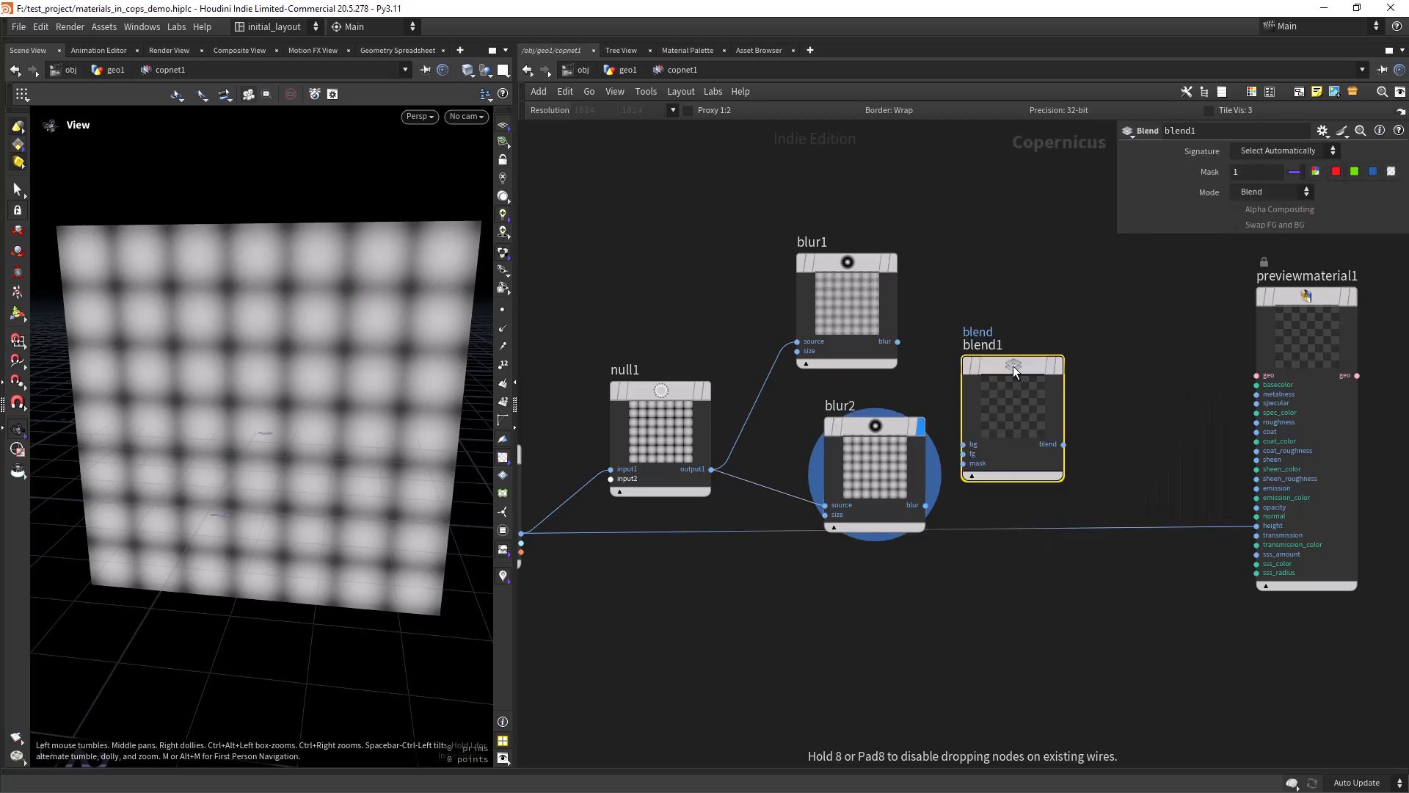
pyautogui.click(1013, 366)
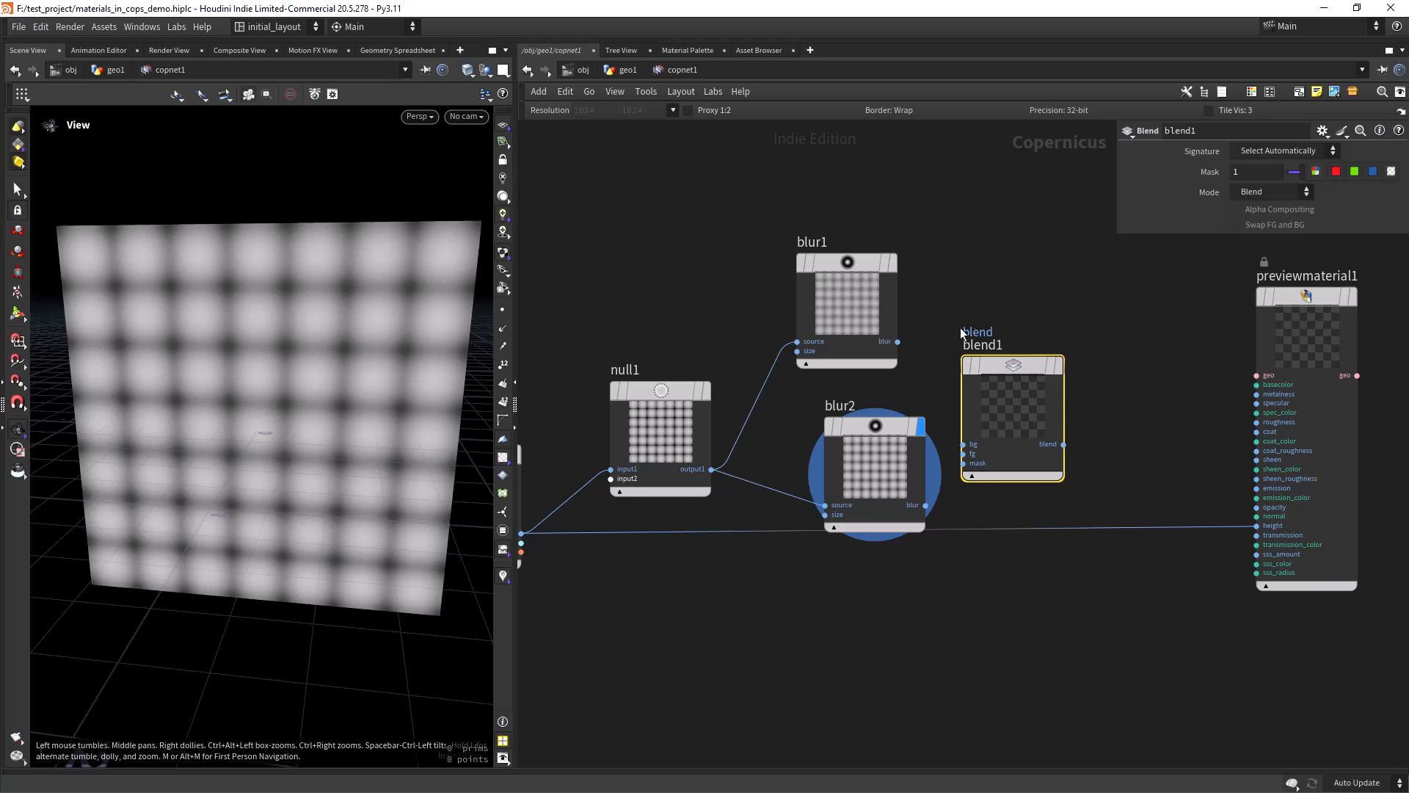
pyautogui.moveTo(981, 386); pyautogui.dragTo(1019, 350)
# - Wire the first blur into the blend's background and the second blur into its foreground, then display the blend
pyautogui.click(897, 341)
pyautogui.click(999, 409)
pyautogui.click(925, 505)
pyautogui.click(1000, 418)
pyautogui.moveTo(868, 430); pyautogui.dragTo(850, 395)
pyautogui.click(1101, 294)
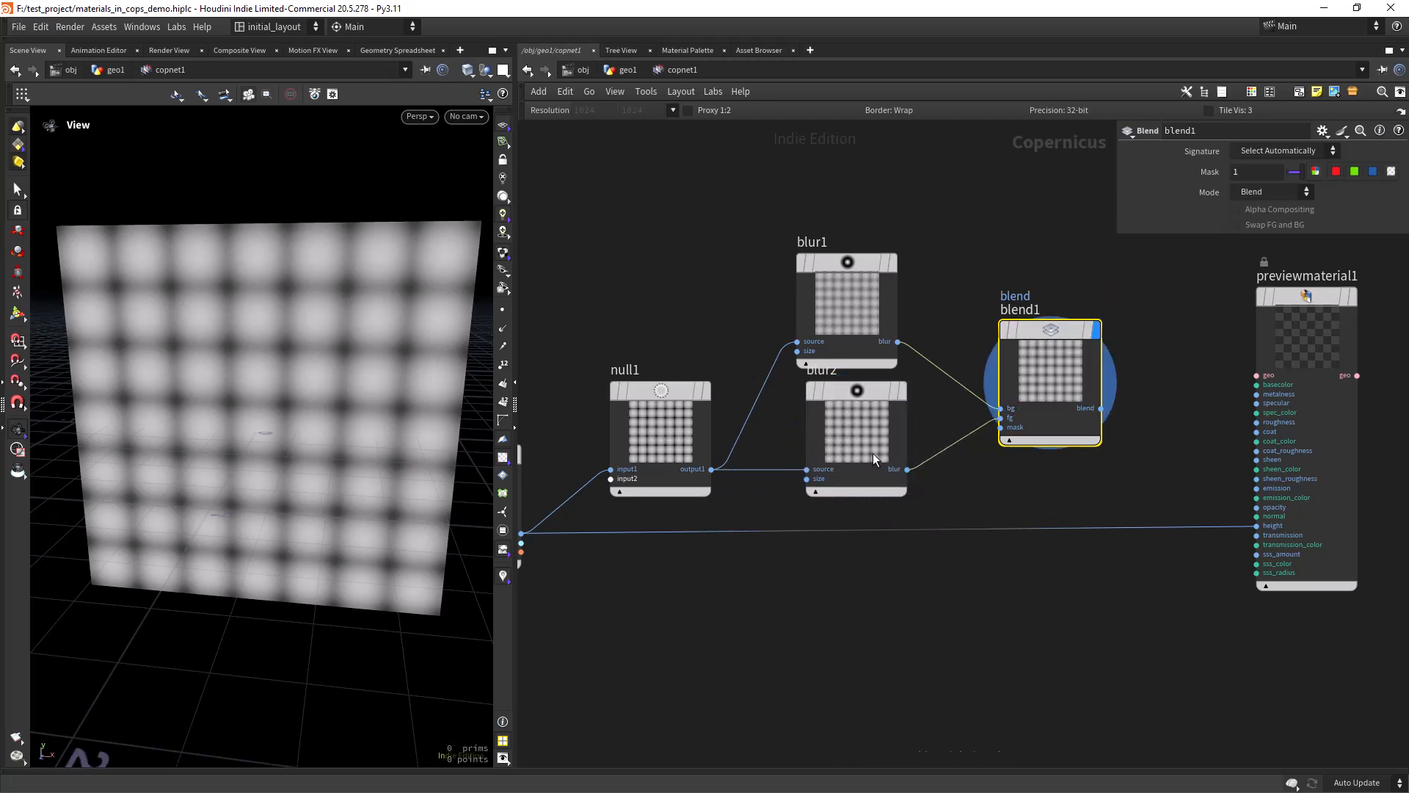
# - Connect the null's output to the blend's mask and route the wire below the second blur with two dots
pyautogui.click(713, 469)
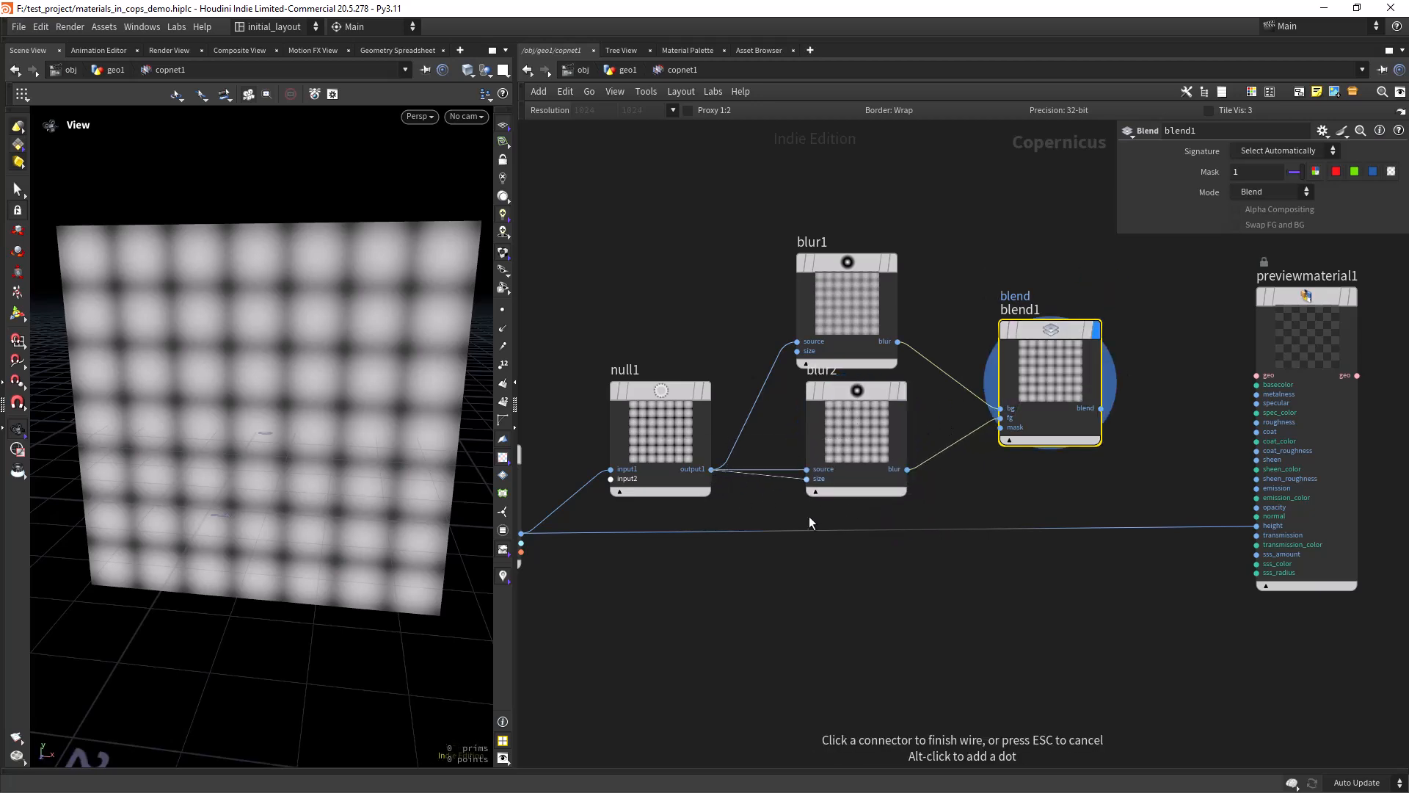
pyautogui.click(997, 429)
pyautogui.keyDown('alt'); pyautogui.moveTo(933, 439); pyautogui.dragTo(820, 523); pyautogui.keyUp('alt')
pyautogui.keyDown('alt'); pyautogui.moveTo(966, 444); pyautogui.dragTo(966, 496); pyautogui.keyUp('alt')
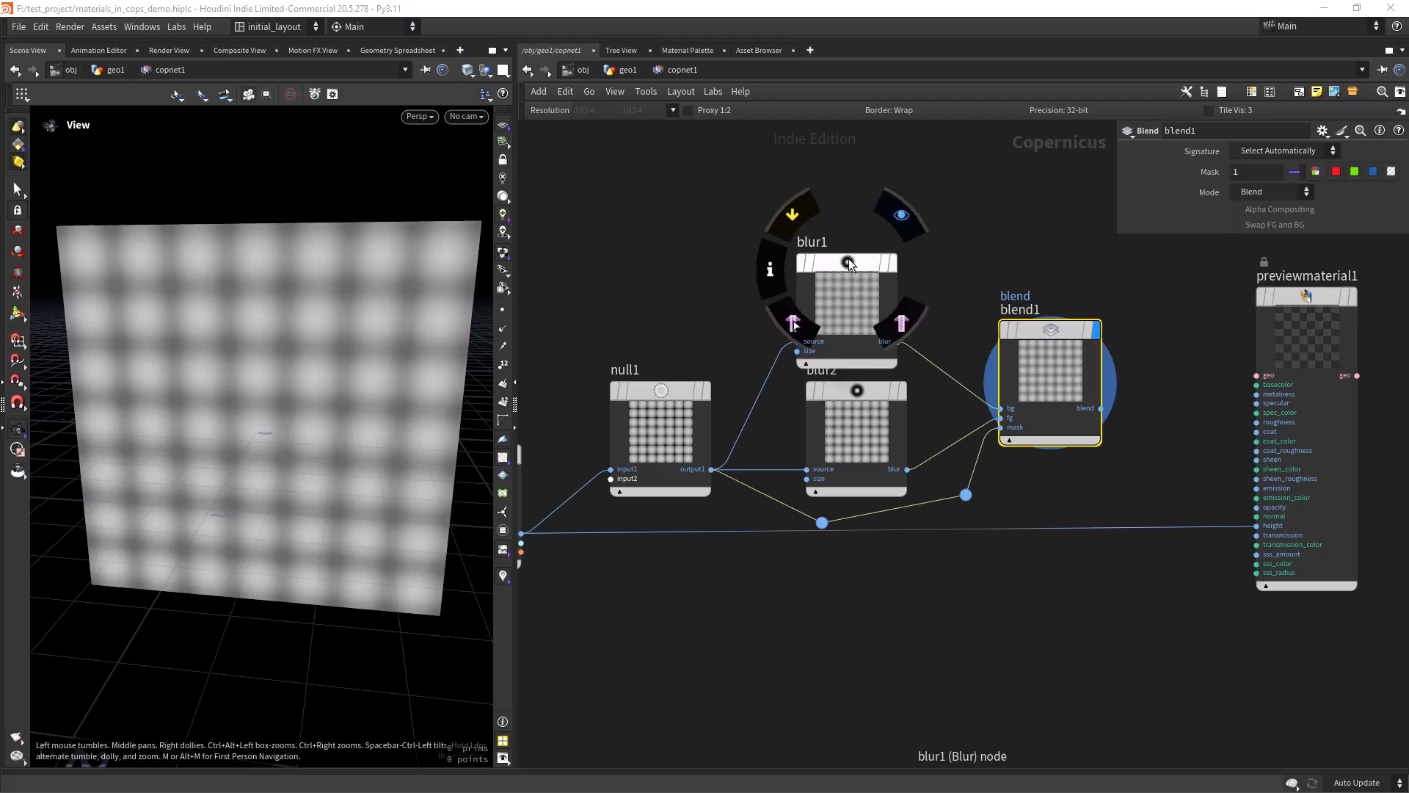
# - Set the first blur node's size to 0.0095
pyautogui.click(848, 304)
pyautogui.click(1275, 204)
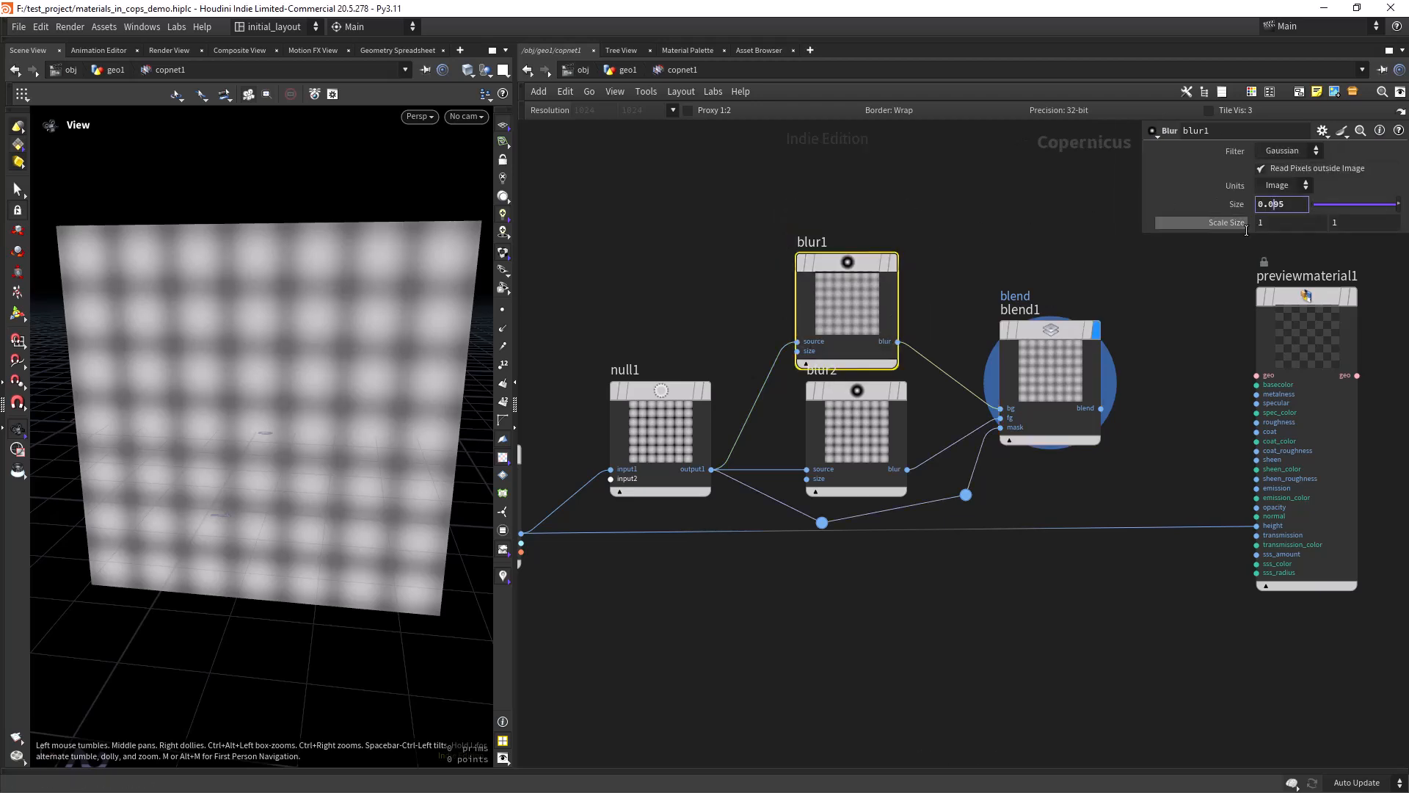
pyautogui.write('0')
pyautogui.press('Return')
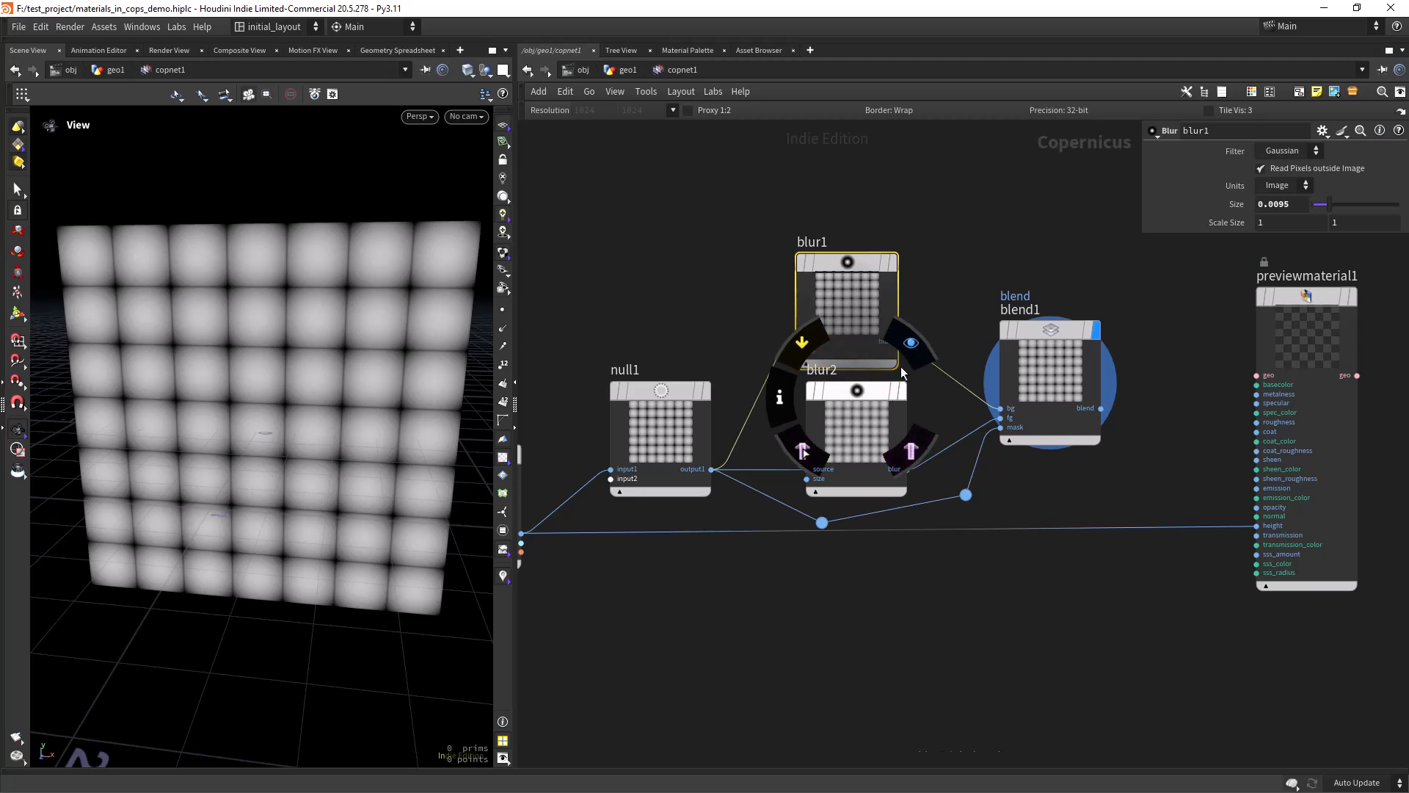
# - Display the second blur, then the blend, to compare the two results in the viewport
pyautogui.click(921, 342)
pyautogui.click(856, 408)
pyautogui.moveTo(1098, 316)
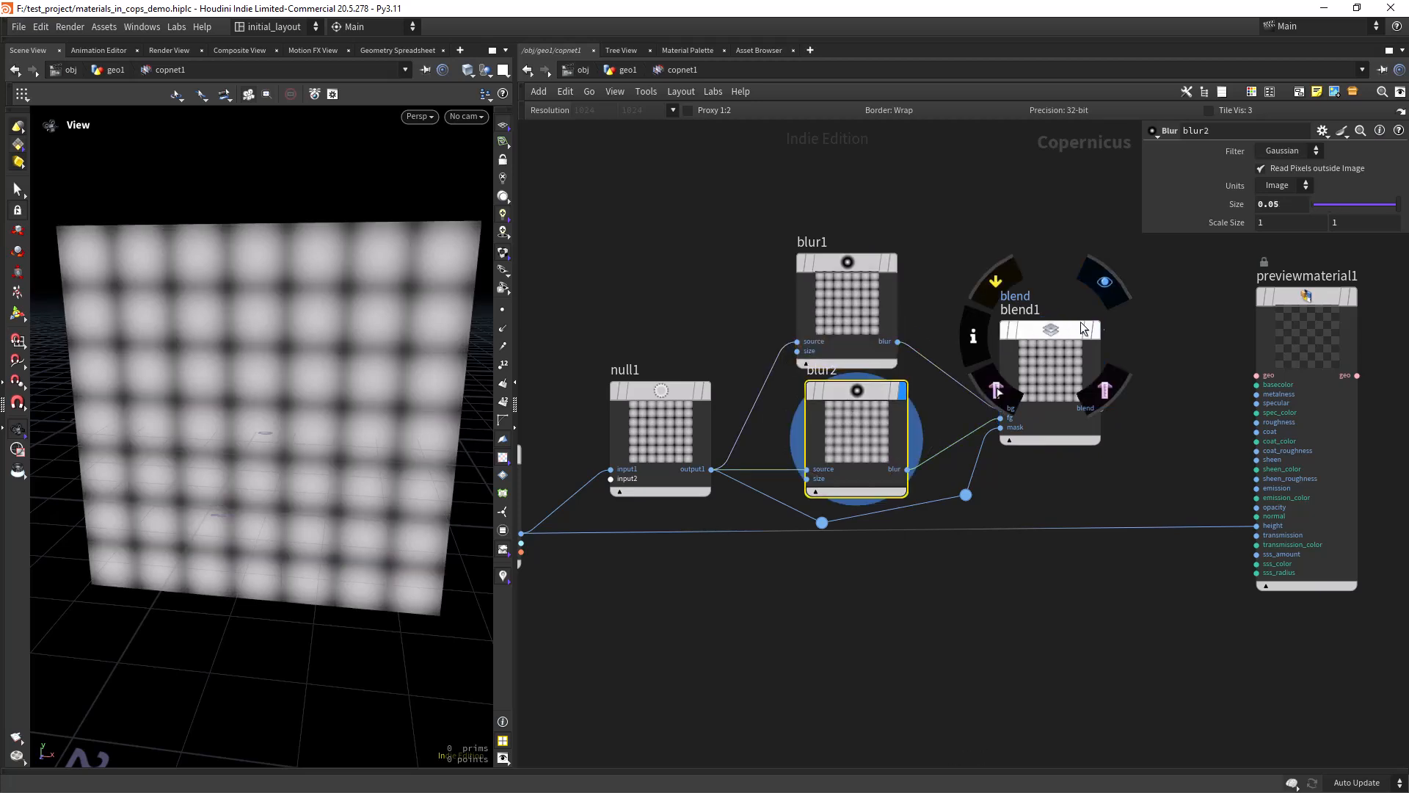
pyautogui.click(1097, 290)
pyautogui.scroll(1, 302, 387)
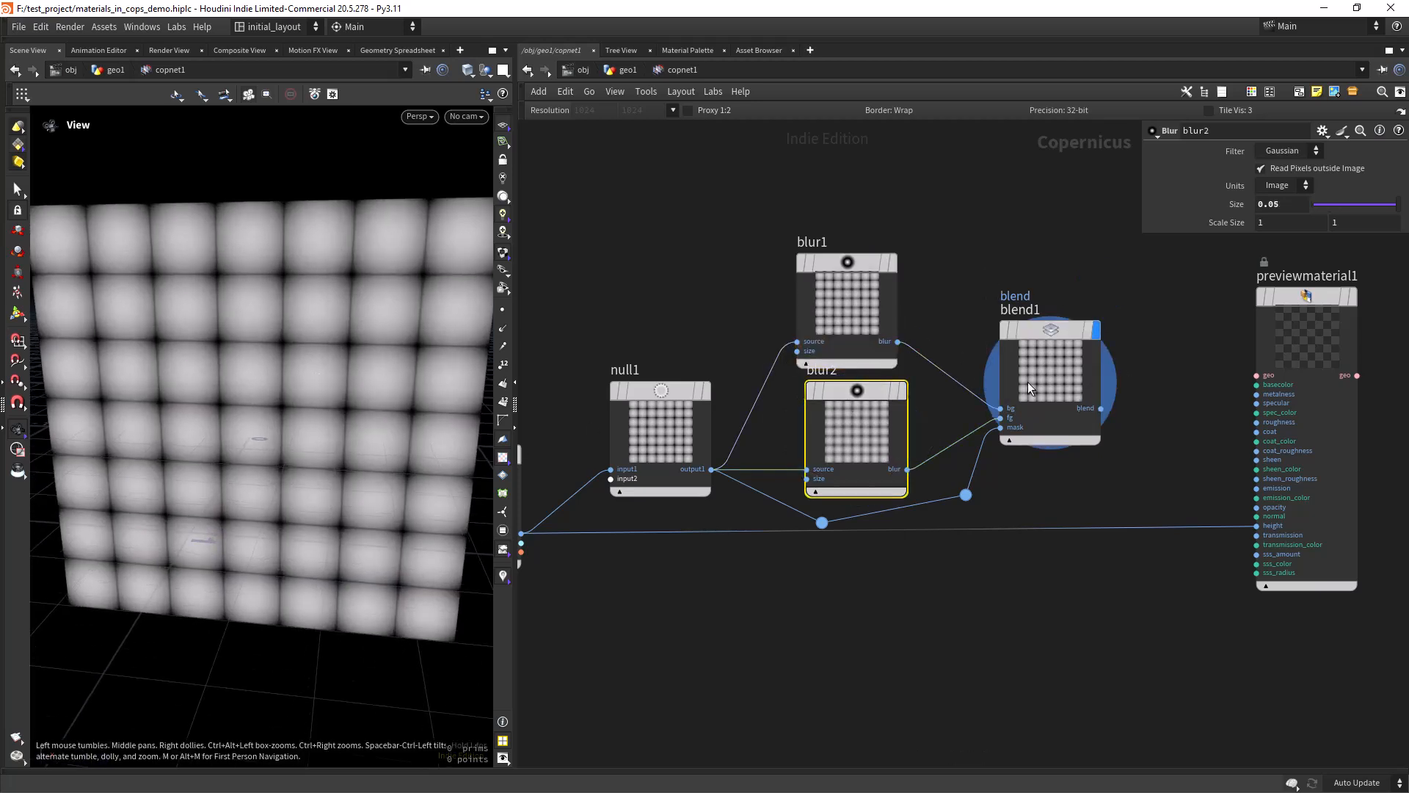
# - Feed the blend's output into the preview material's height and display the preview material to inspect the displaced tiles
pyautogui.moveTo(1140, 460); pyautogui.dragTo(927, 470, button='middle')
pyautogui.moveTo(905, 541); pyautogui.dragTo(889, 418)
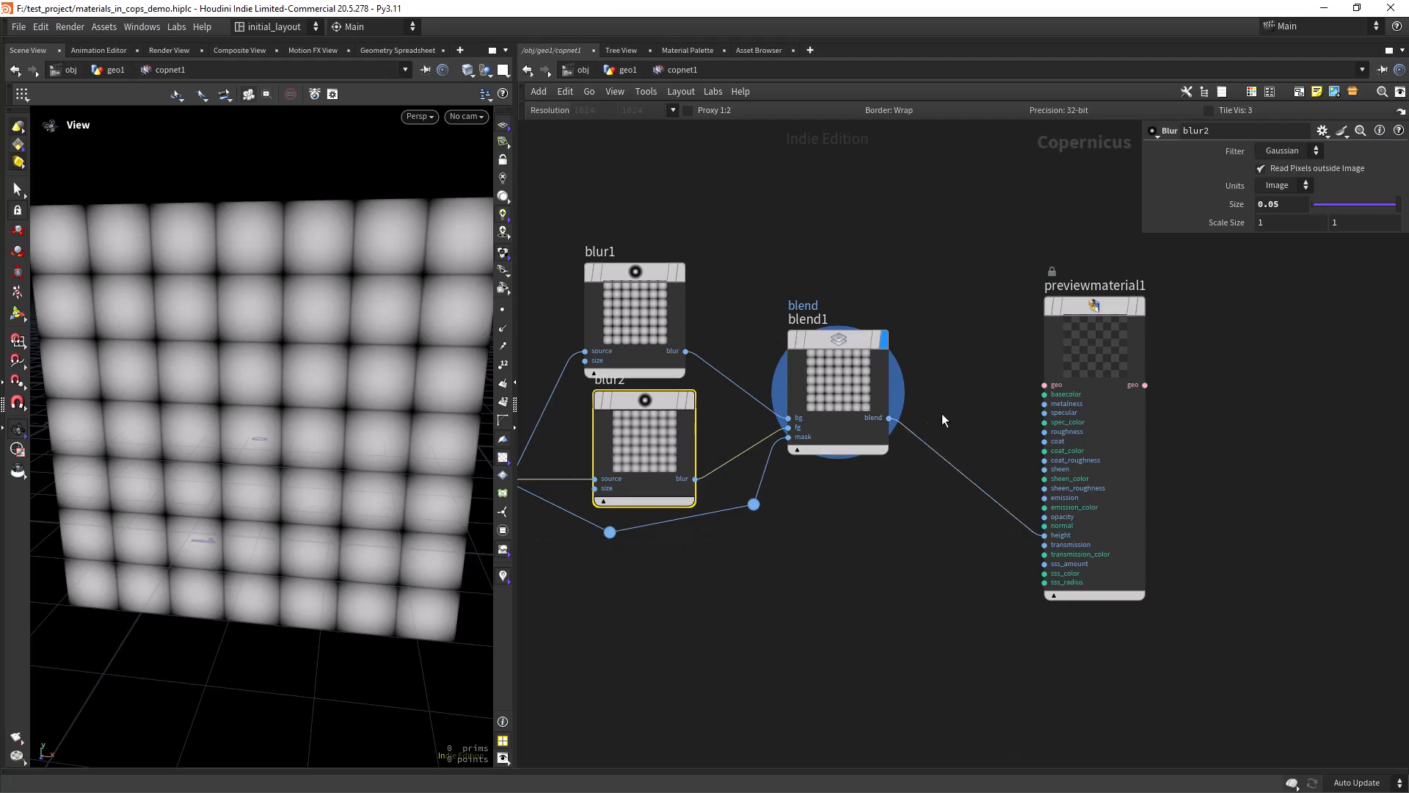
pyautogui.moveTo(1093, 323)
pyautogui.click(1152, 266)
pyautogui.moveTo(359, 406); pyautogui.dragTo(323, 386)
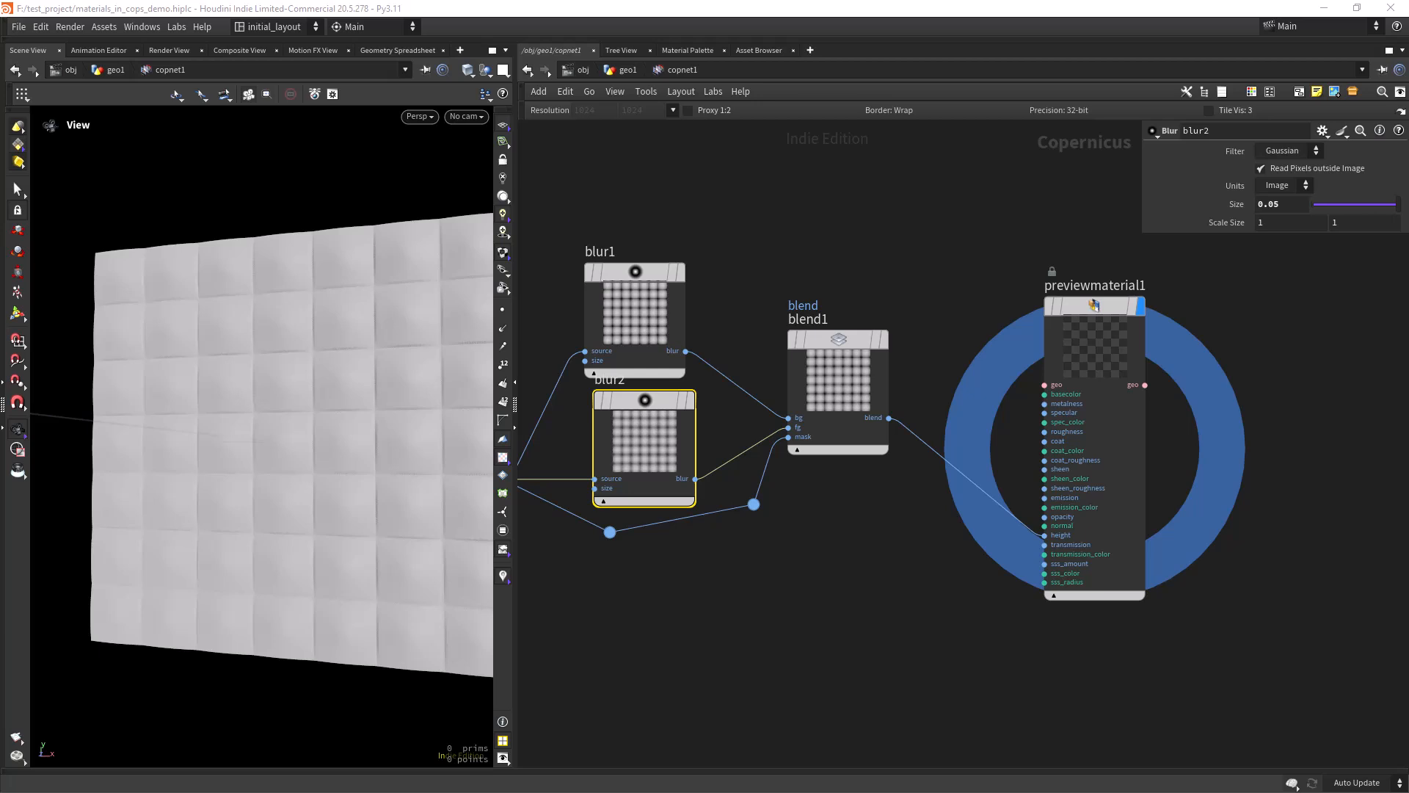
pyautogui.scroll(6, 350, 345)
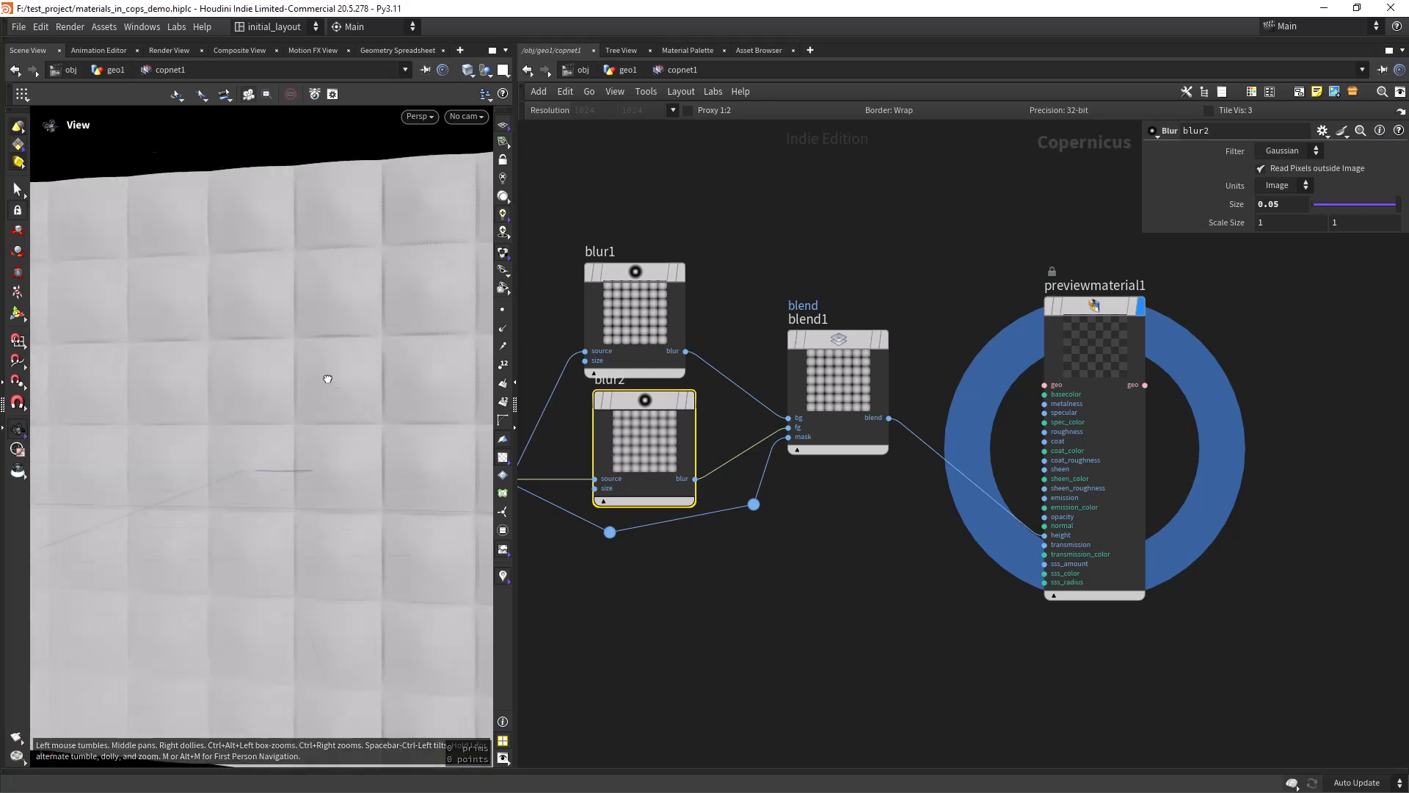
pyautogui.moveTo(315, 372); pyautogui.dragTo(316, 362)
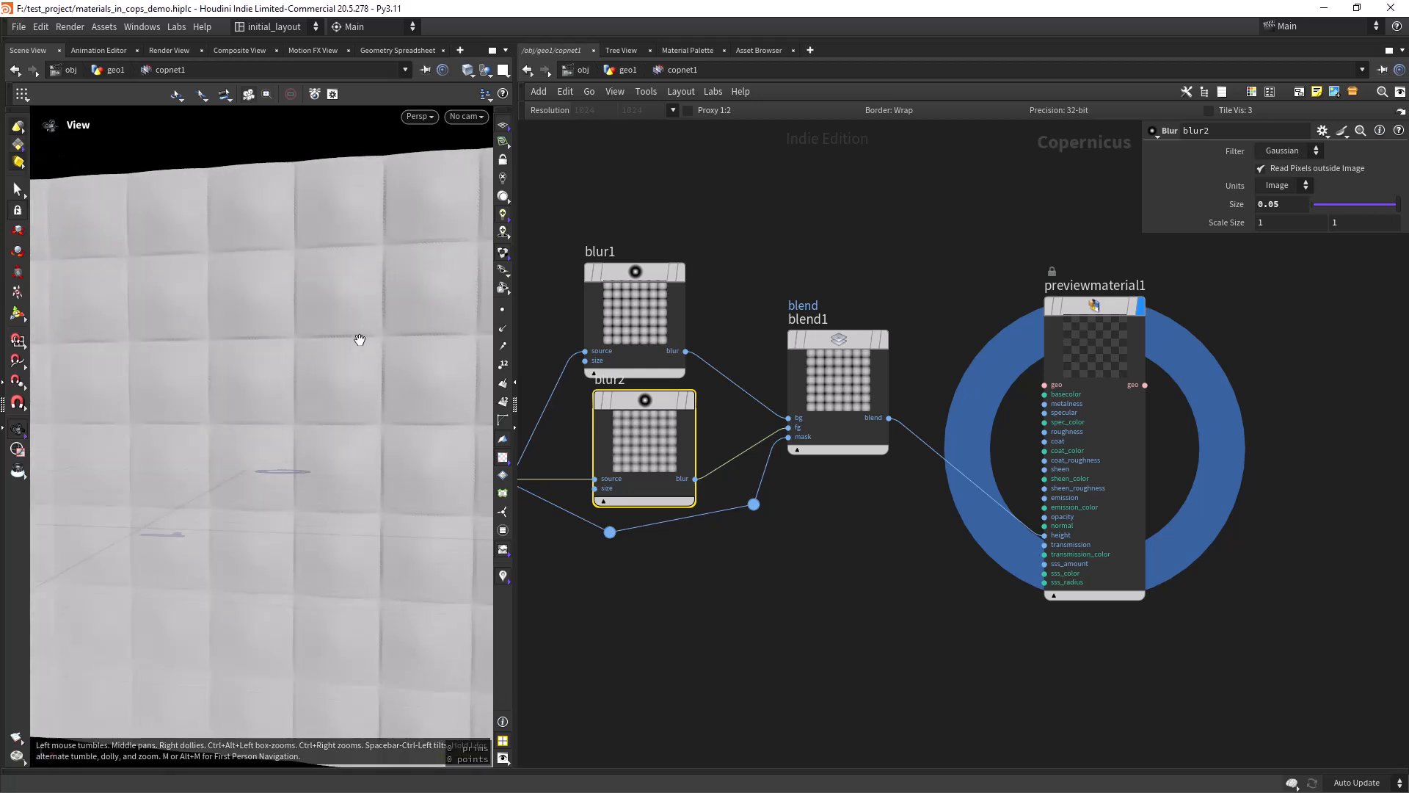
pyautogui.scroll(-5, 331, 381)
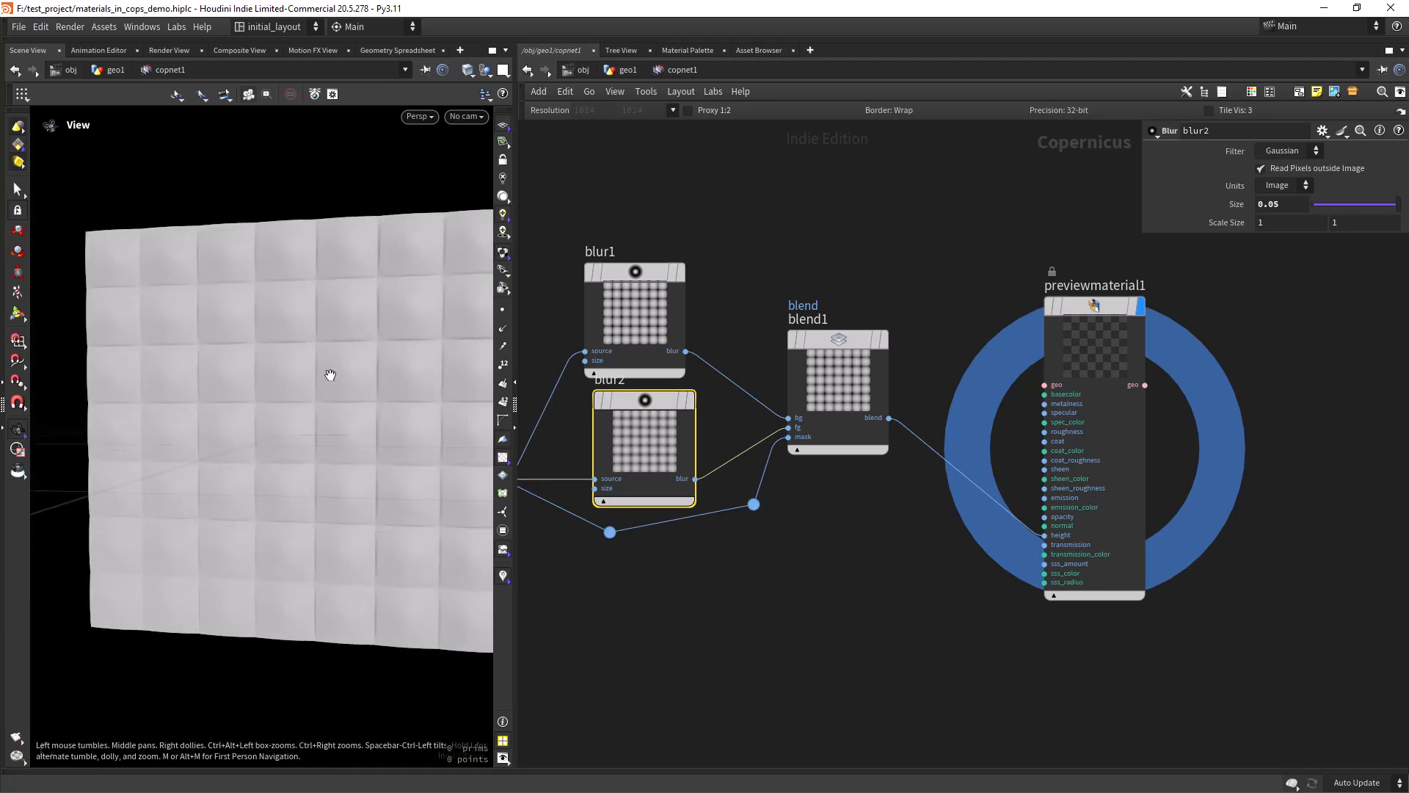
pyautogui.press('h')
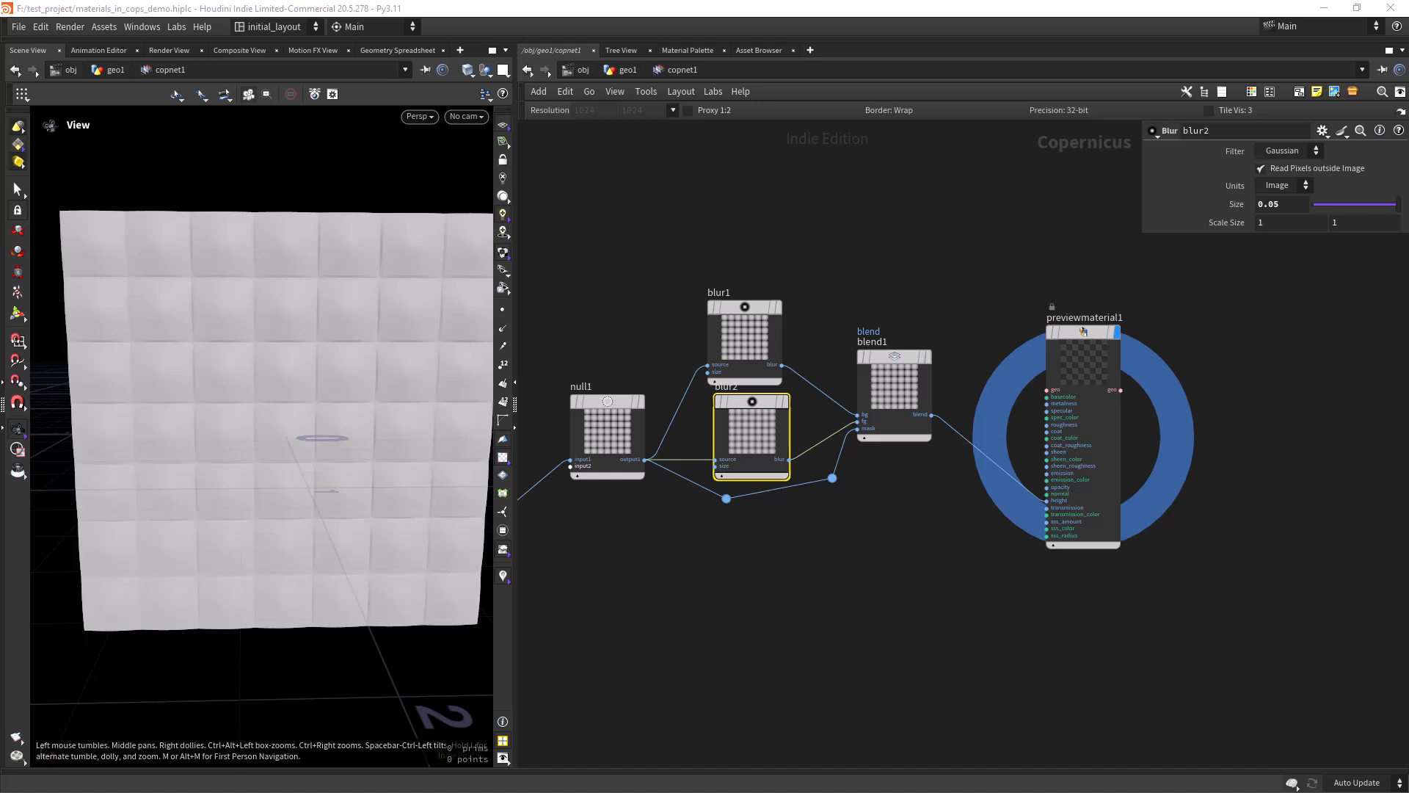
# - Display the tile pattern node and view its id output
pyautogui.moveTo(621, 591); pyautogui.dragTo(836, 474, button='middle')
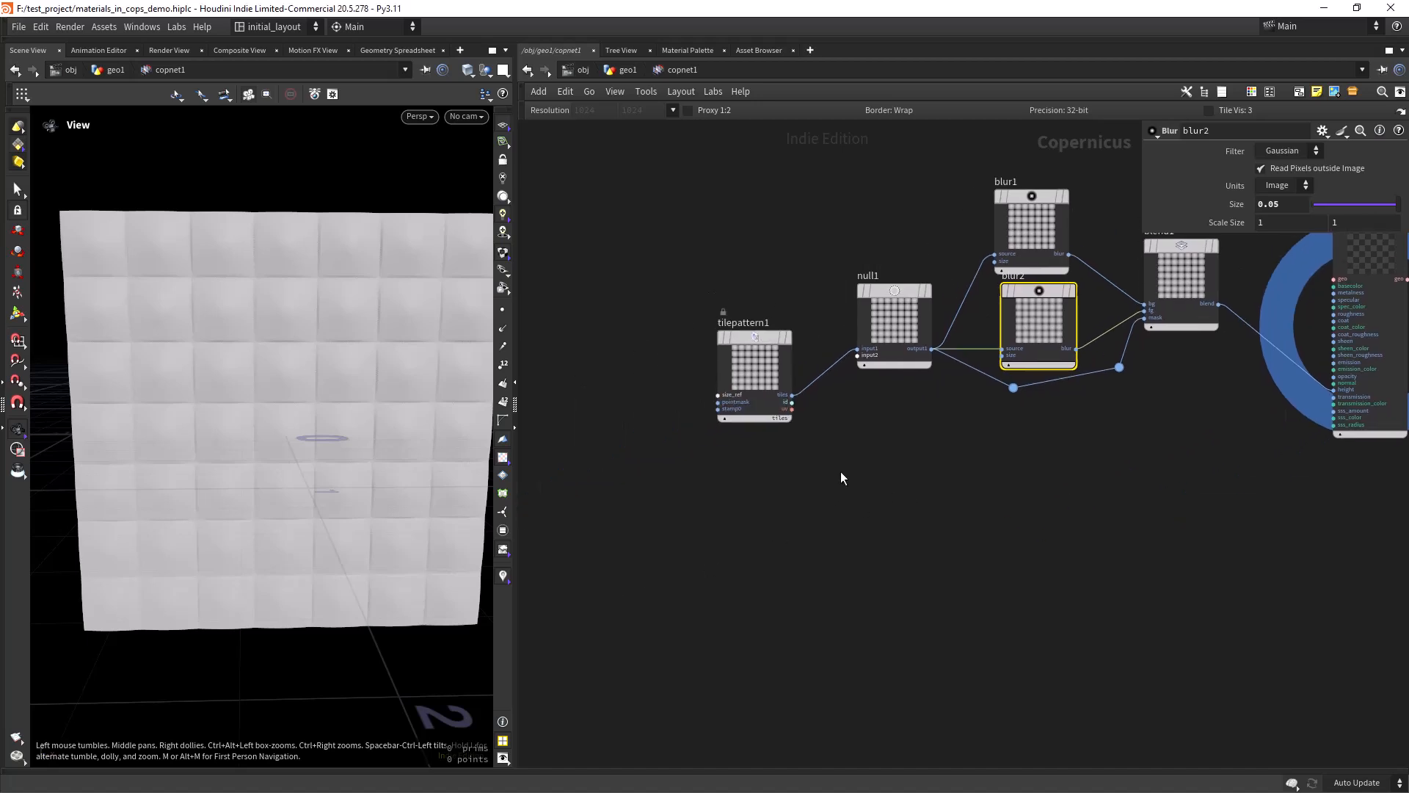
pyautogui.scroll(3, 730, 441)
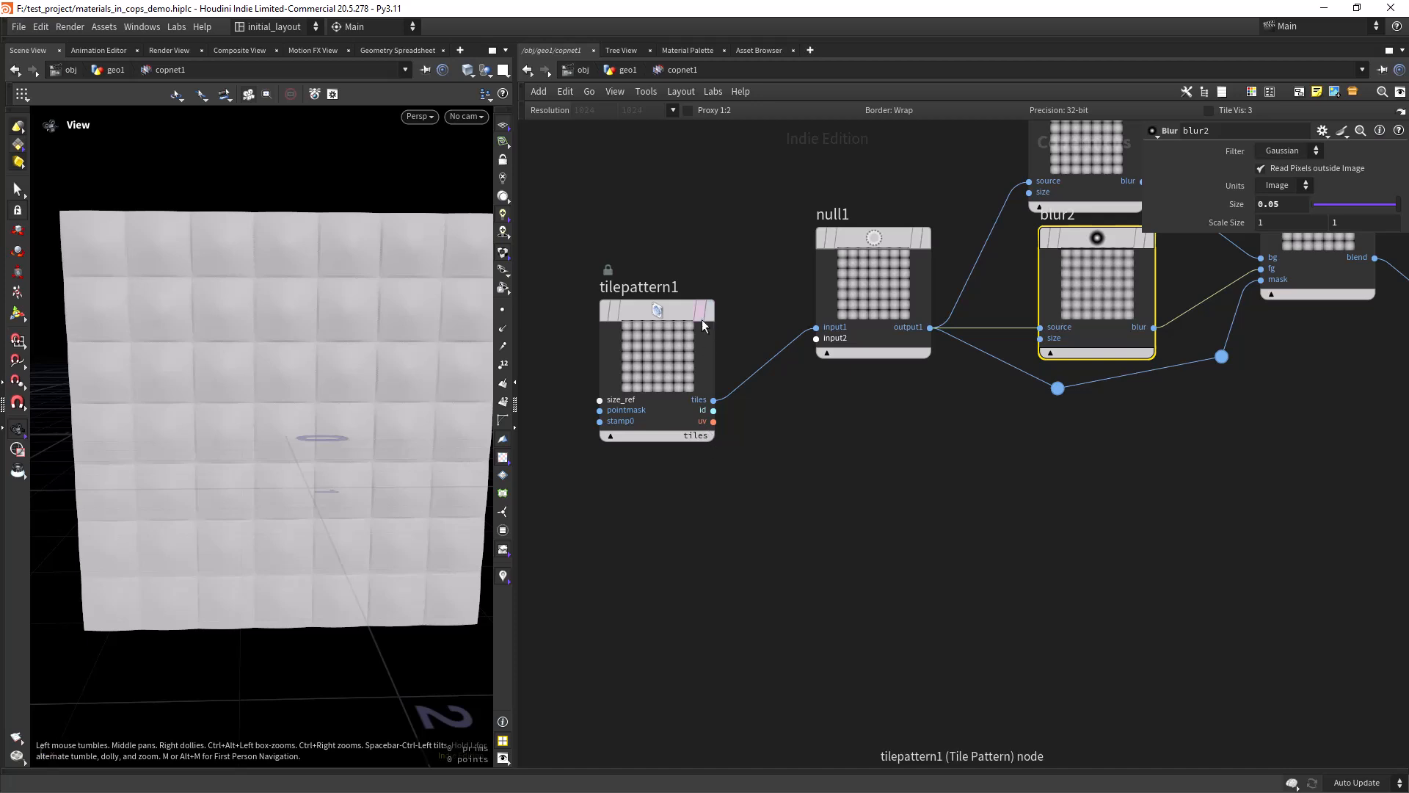
pyautogui.click(717, 254)
pyautogui.click(694, 439)
pyautogui.click(717, 460)
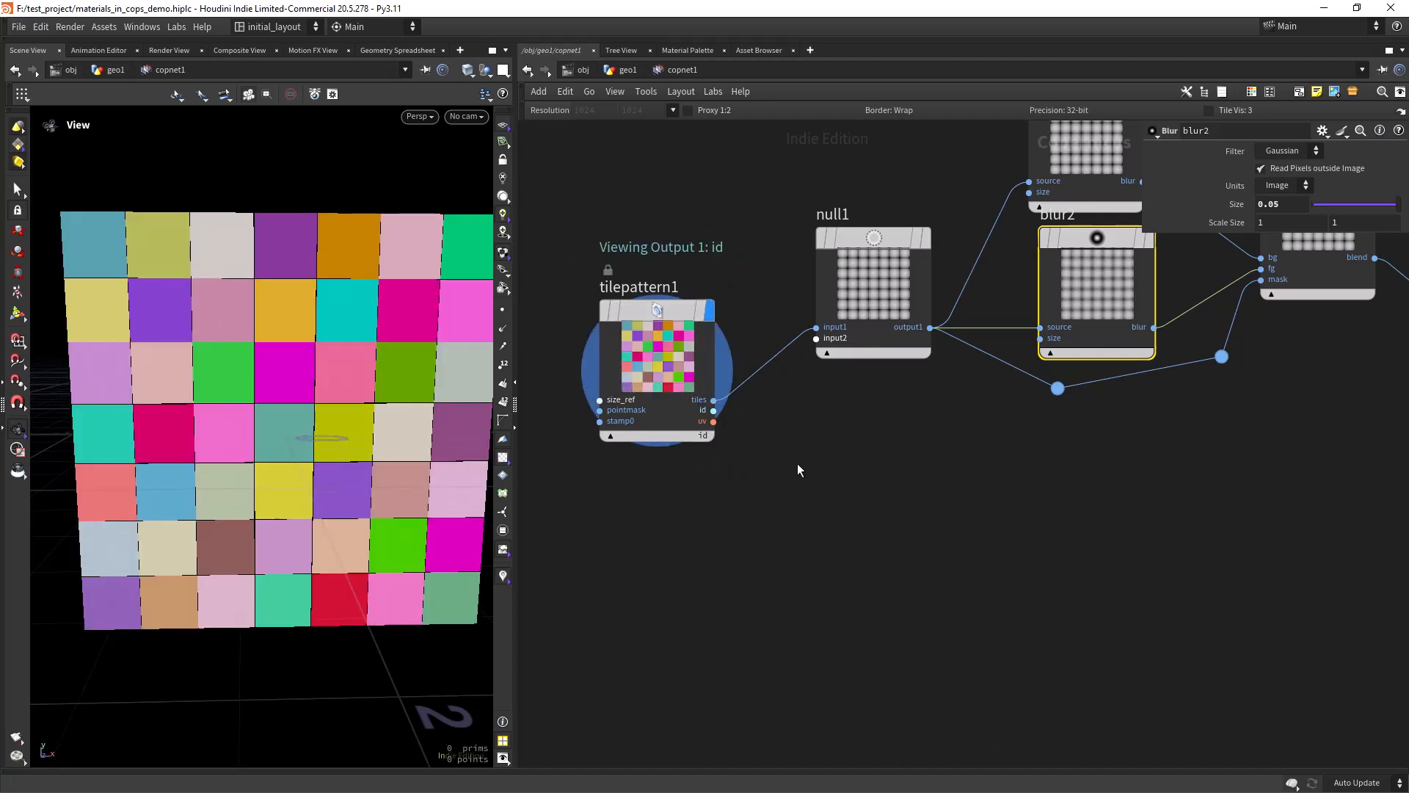
# - Switch the tile pattern's viewed output to uv
pyautogui.moveTo(700, 487); pyautogui.dragTo(755, 461, button='middle')
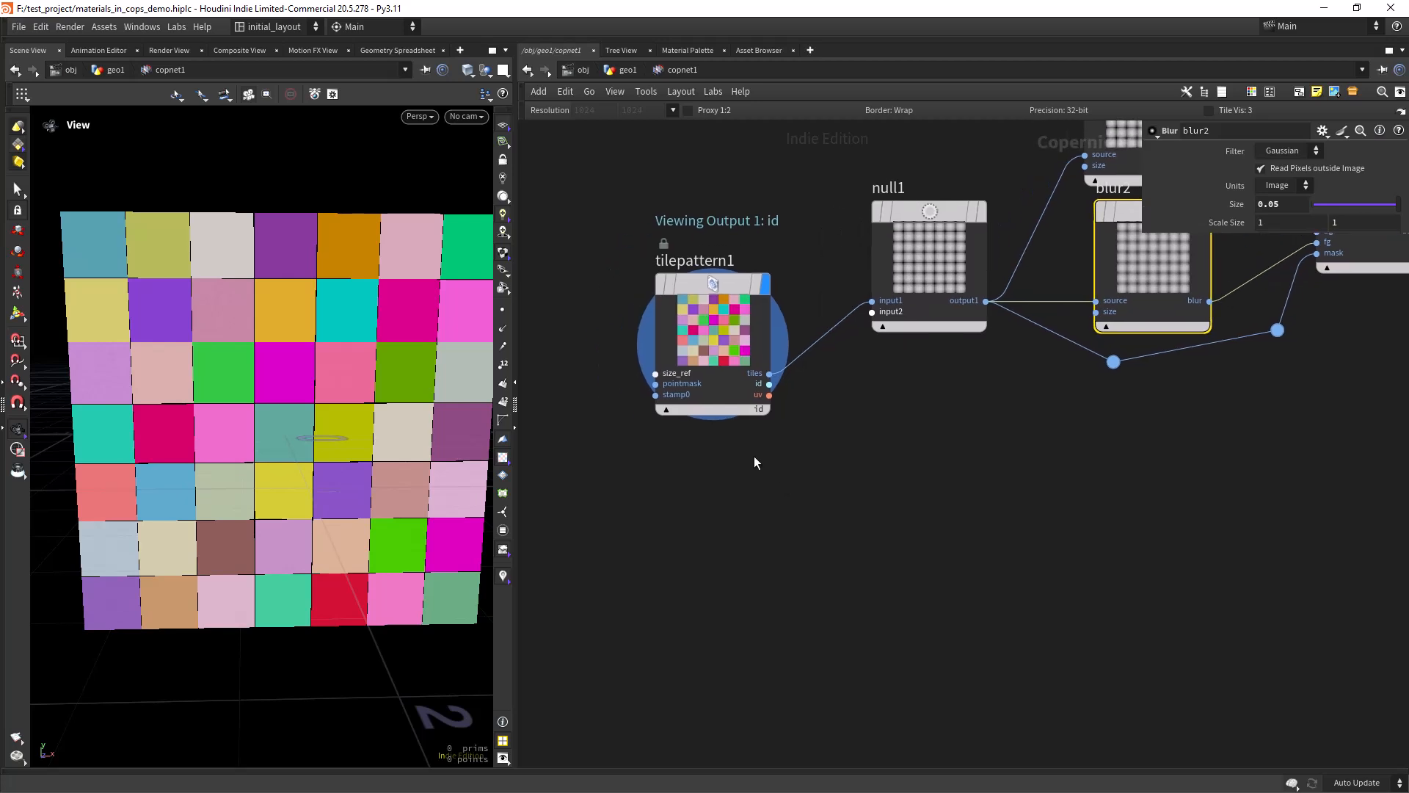
pyautogui.click(768, 394)
pyautogui.press('Escape')
pyautogui.click(761, 416)
pyautogui.click(764, 414)
pyautogui.click(778, 446)
# - Add a UV Transform node and place it below the null and second blur nodes
pyautogui.moveTo(922, 484); pyautogui.dragTo(748, 458, button='middle')
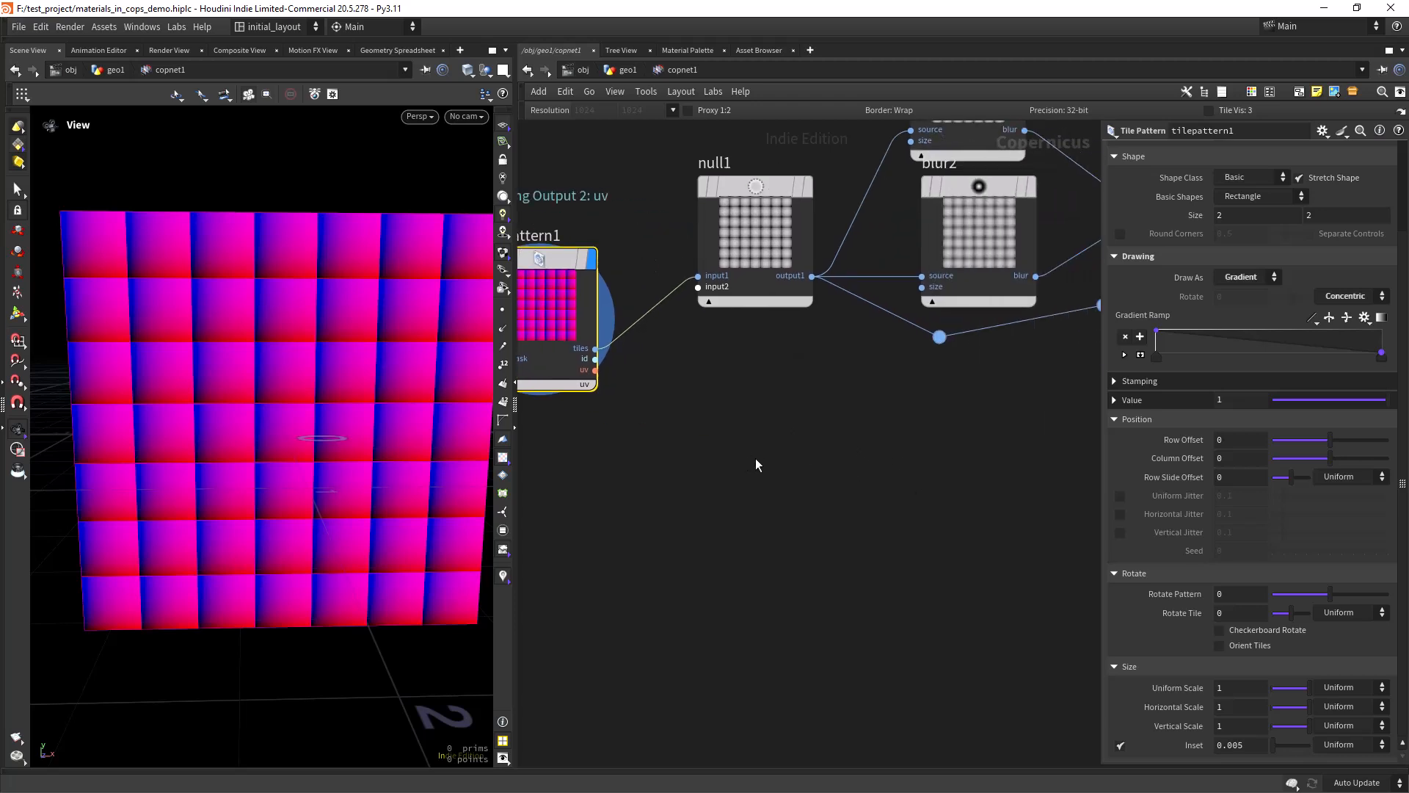
pyautogui.press('Tab')
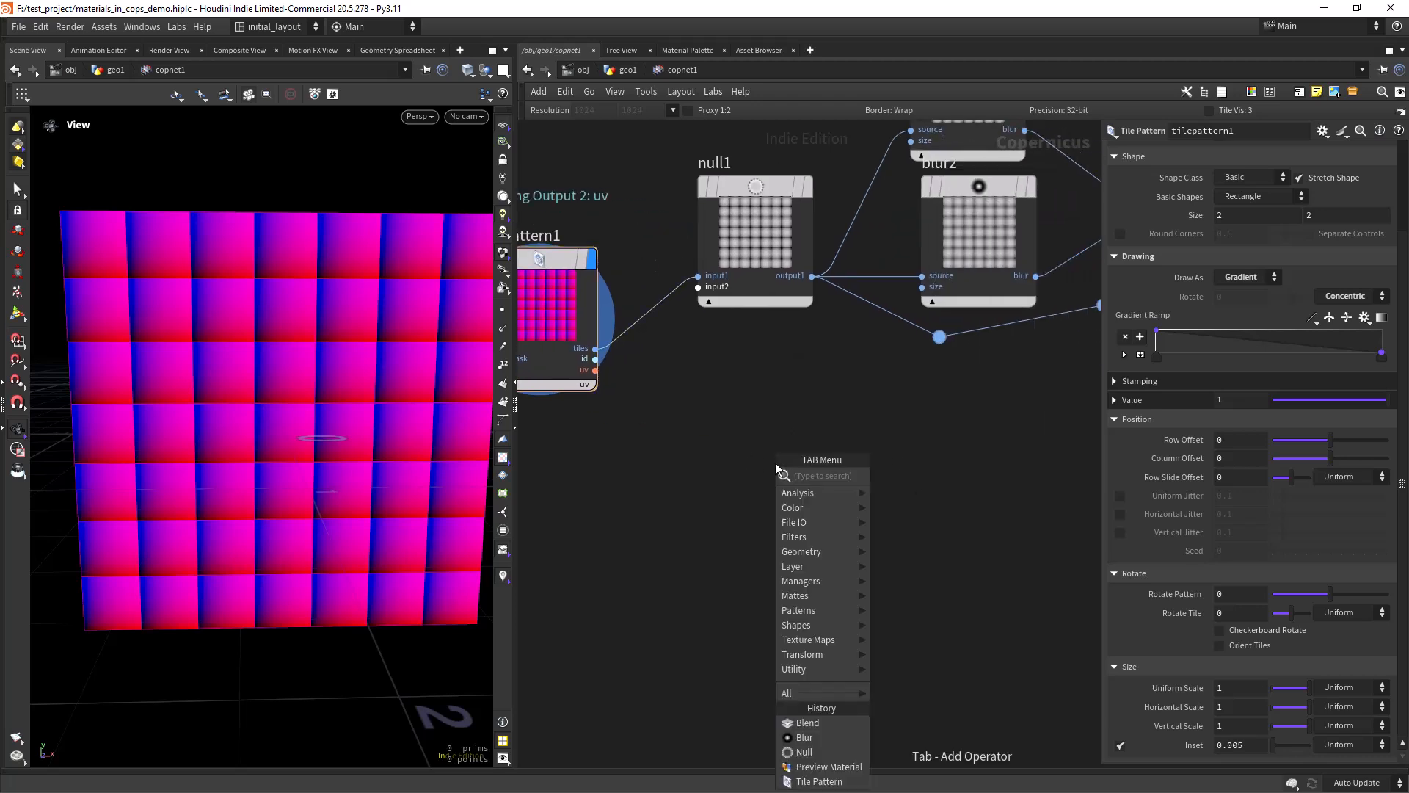
pyautogui.write('uvtr')
pyautogui.press('Return')
pyautogui.click(775, 462)
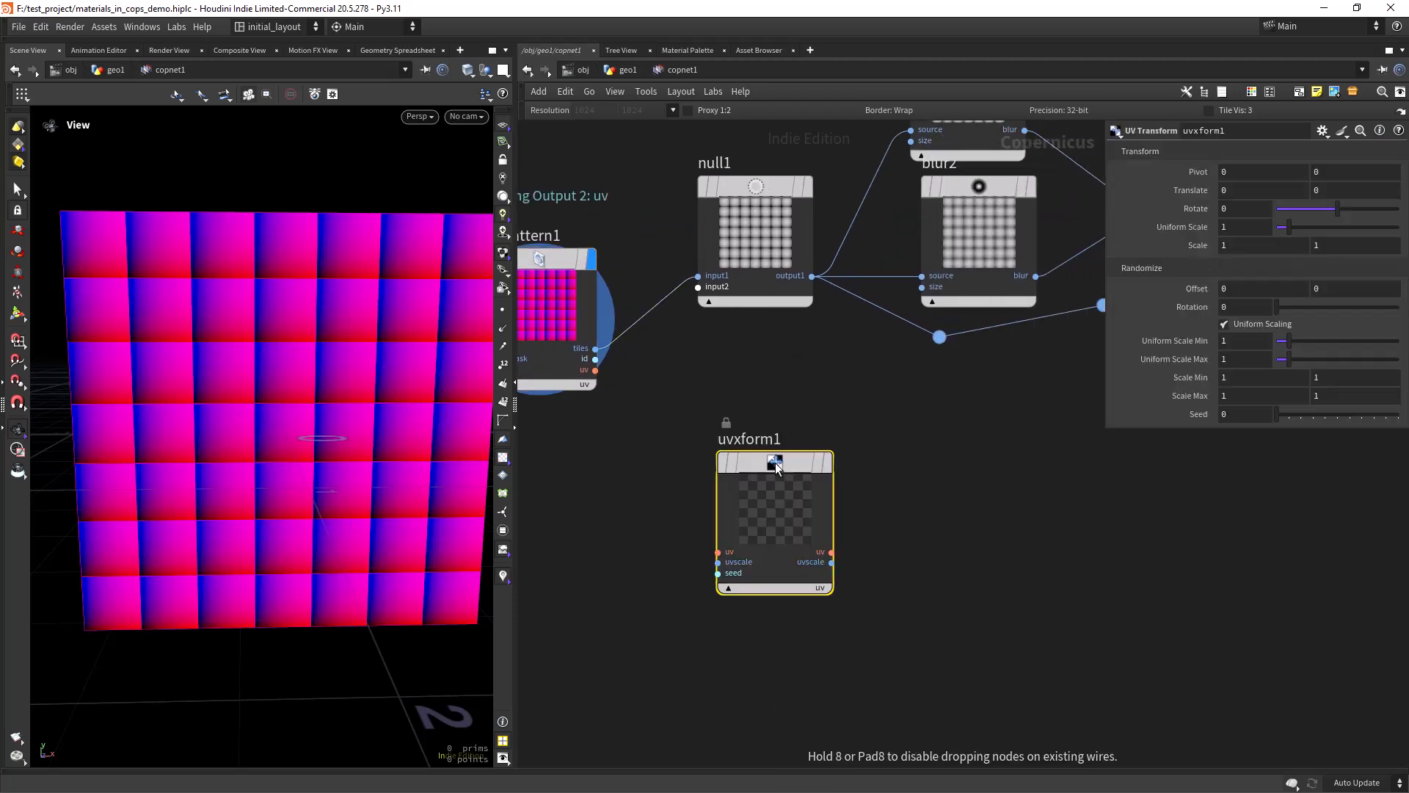
pyautogui.moveTo(772, 461); pyautogui.dragTo(870, 400)
# - Wire the tile pattern's uv and id outputs into the UV Transform's uv and seed inputs, and display the node
pyautogui.click(595, 370)
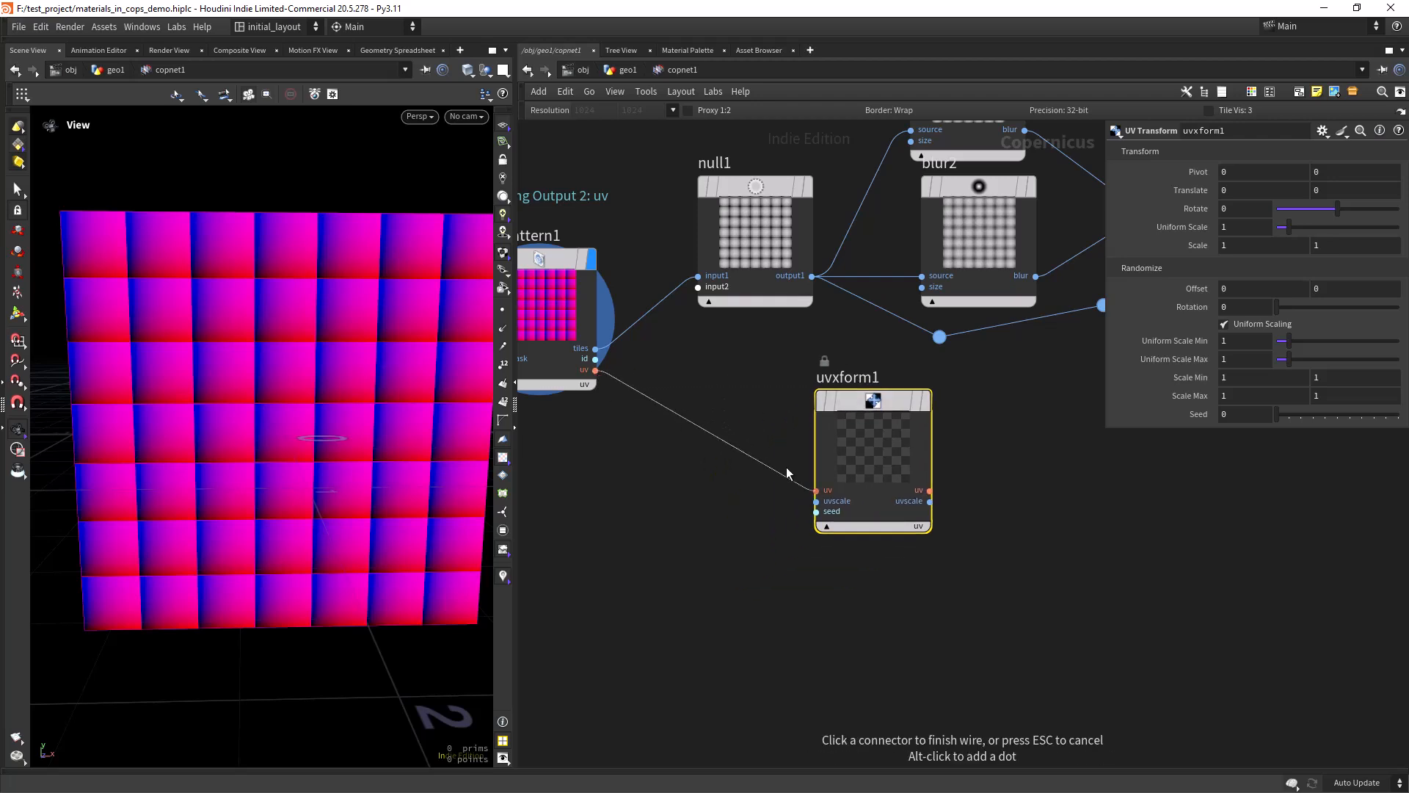
pyautogui.click(786, 474)
pyautogui.click(595, 359)
pyautogui.click(816, 511)
pyautogui.click(921, 339)
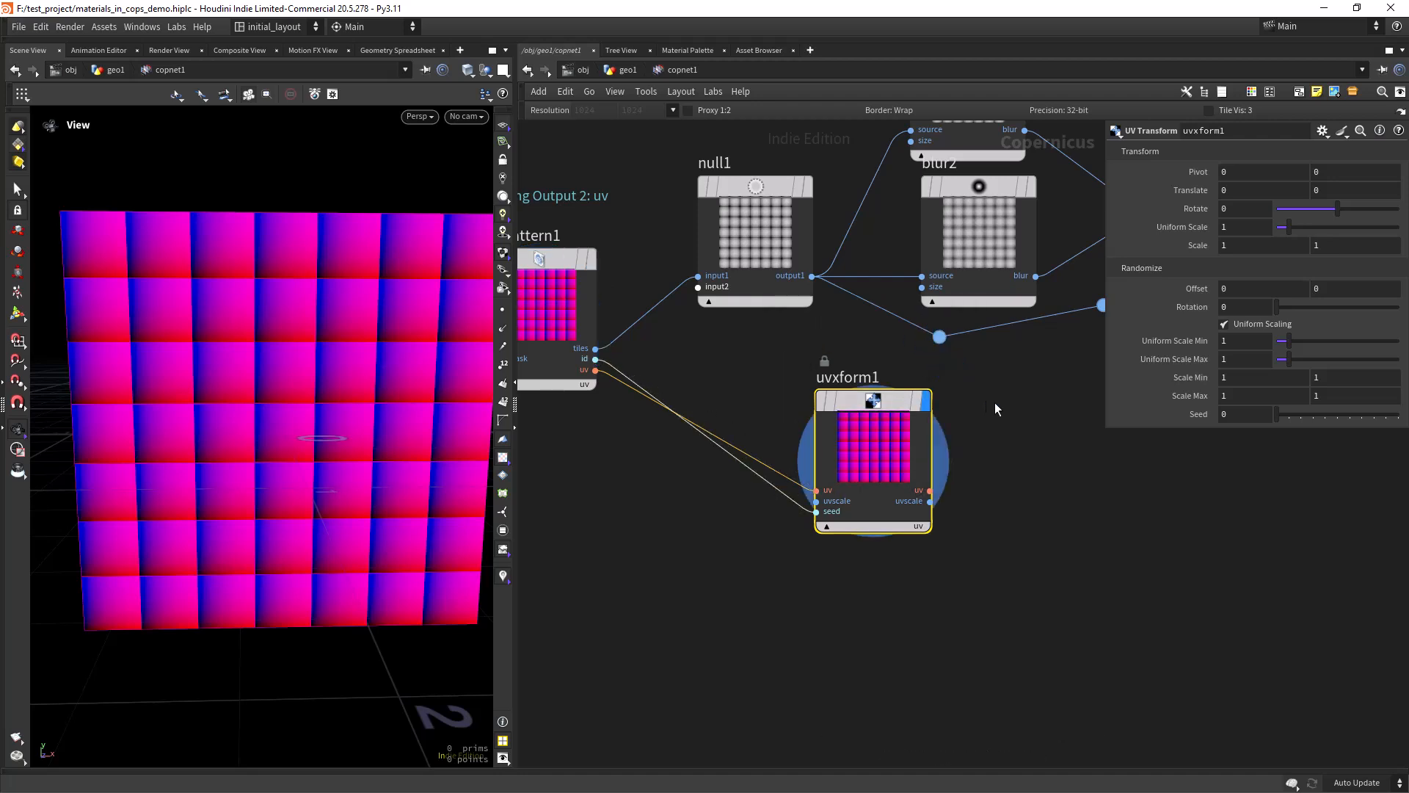
# - Set the UV Transform's randomize rotation to 180 and its seed to 5
pyautogui.moveTo(1008, 411); pyautogui.dragTo(954, 426, button='middle')
pyautogui.moveTo(819, 431)
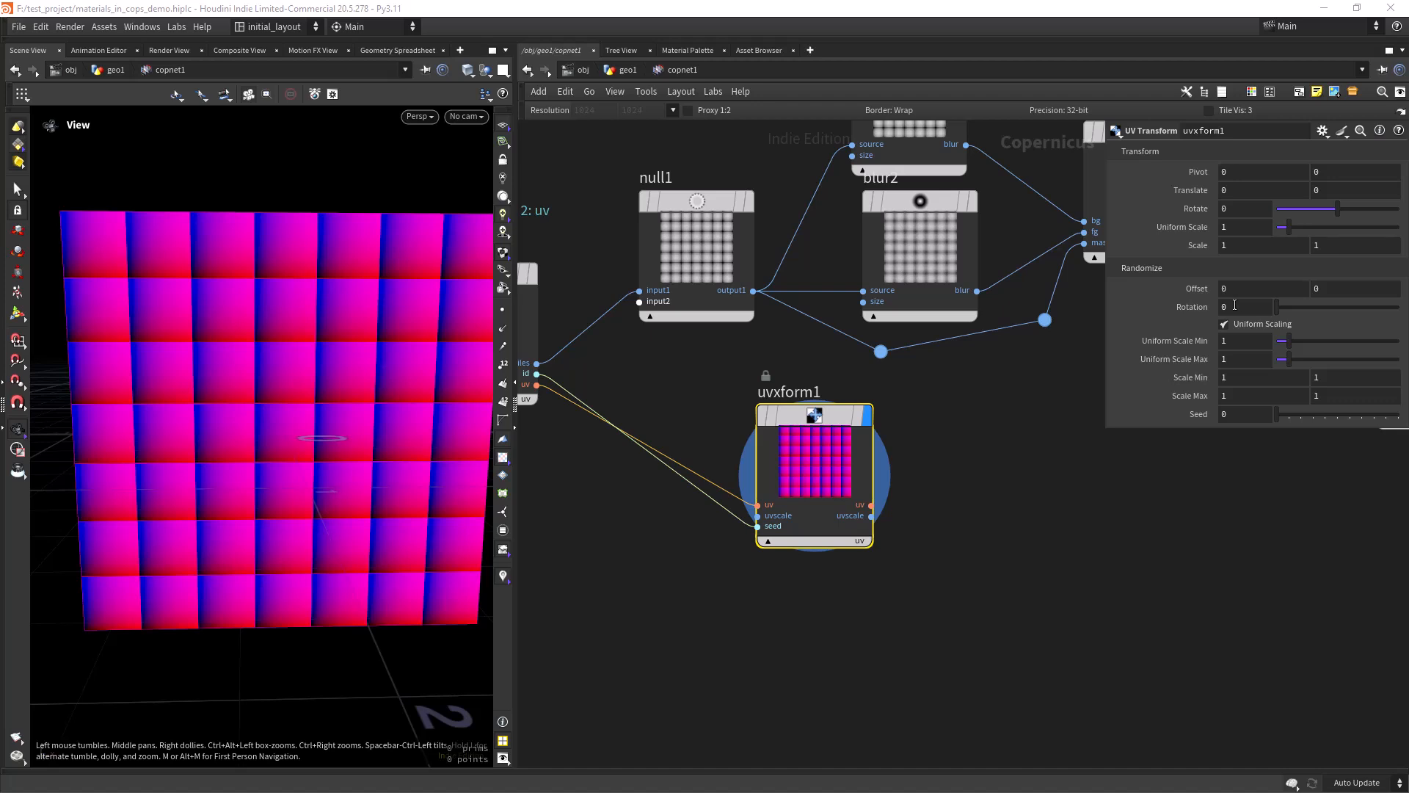
pyautogui.moveTo(1240, 306); pyautogui.dragTo(1166, 308)
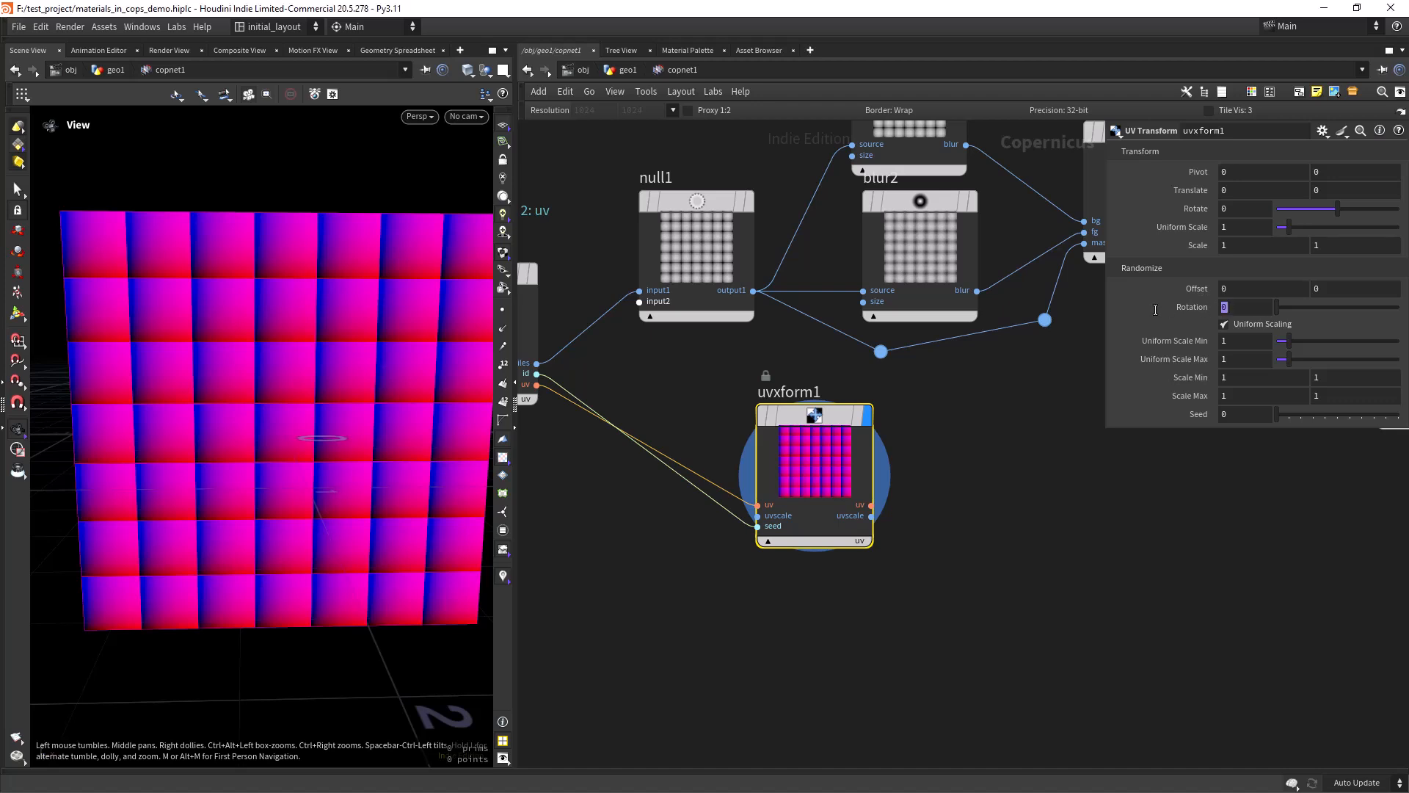
pyautogui.write('180')
pyautogui.press('Return')
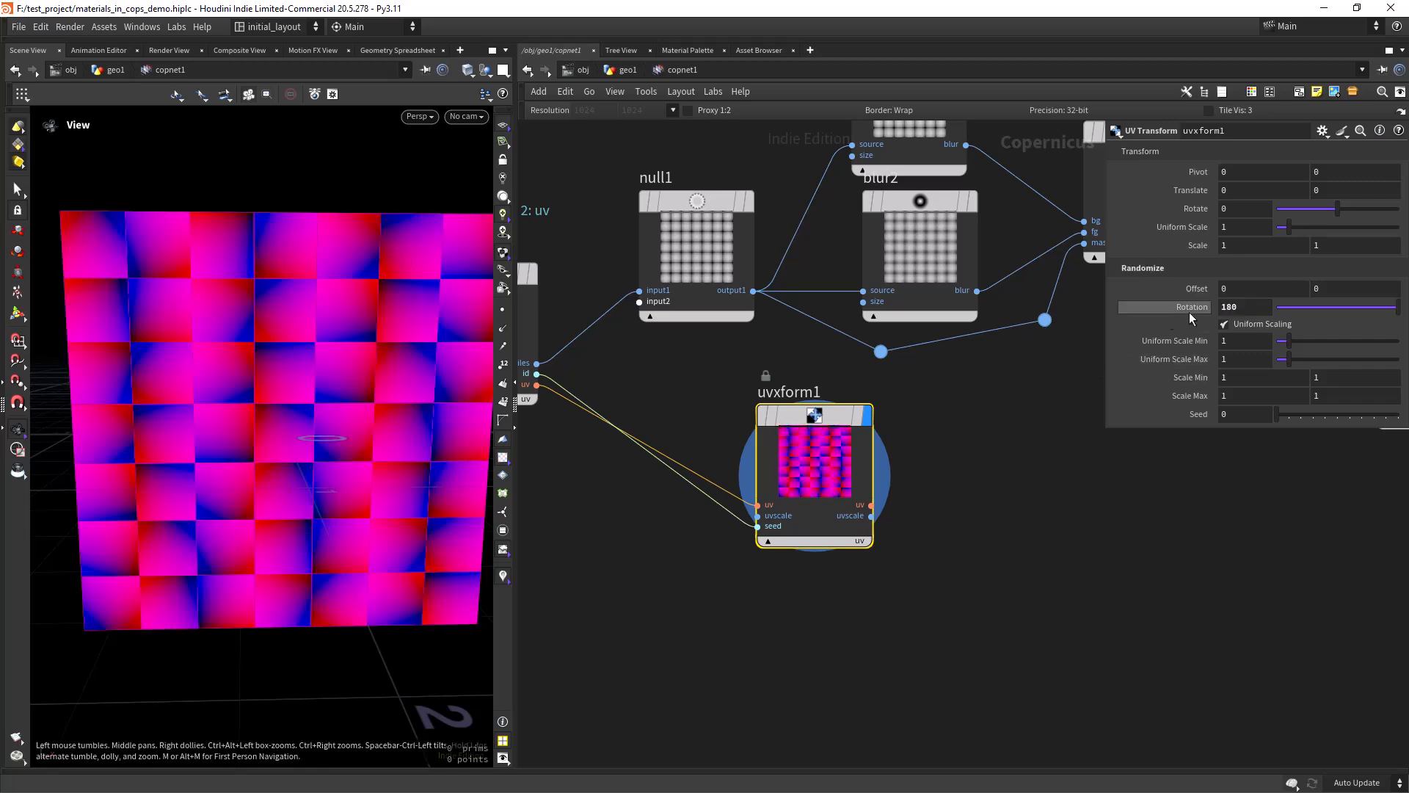
pyautogui.moveTo(1287, 420); pyautogui.dragTo(1334, 415)
# - Add a Transform 2D node sourced from the UV Transform's uv output and display it
pyautogui.scroll(-2, 1038, 535)
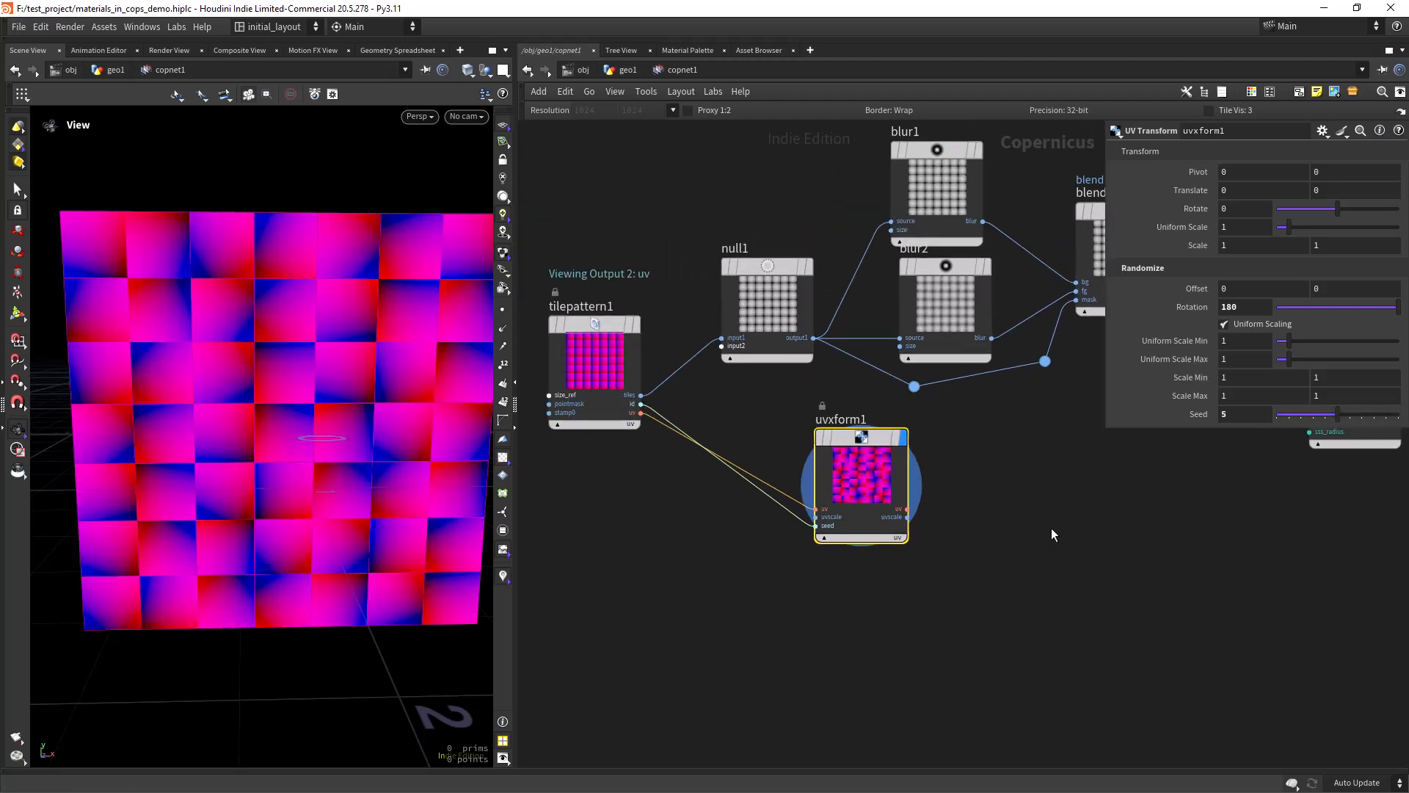
pyautogui.moveTo(1063, 517); pyautogui.dragTo(945, 488, button='middle')
pyautogui.scroll(3, 916, 457)
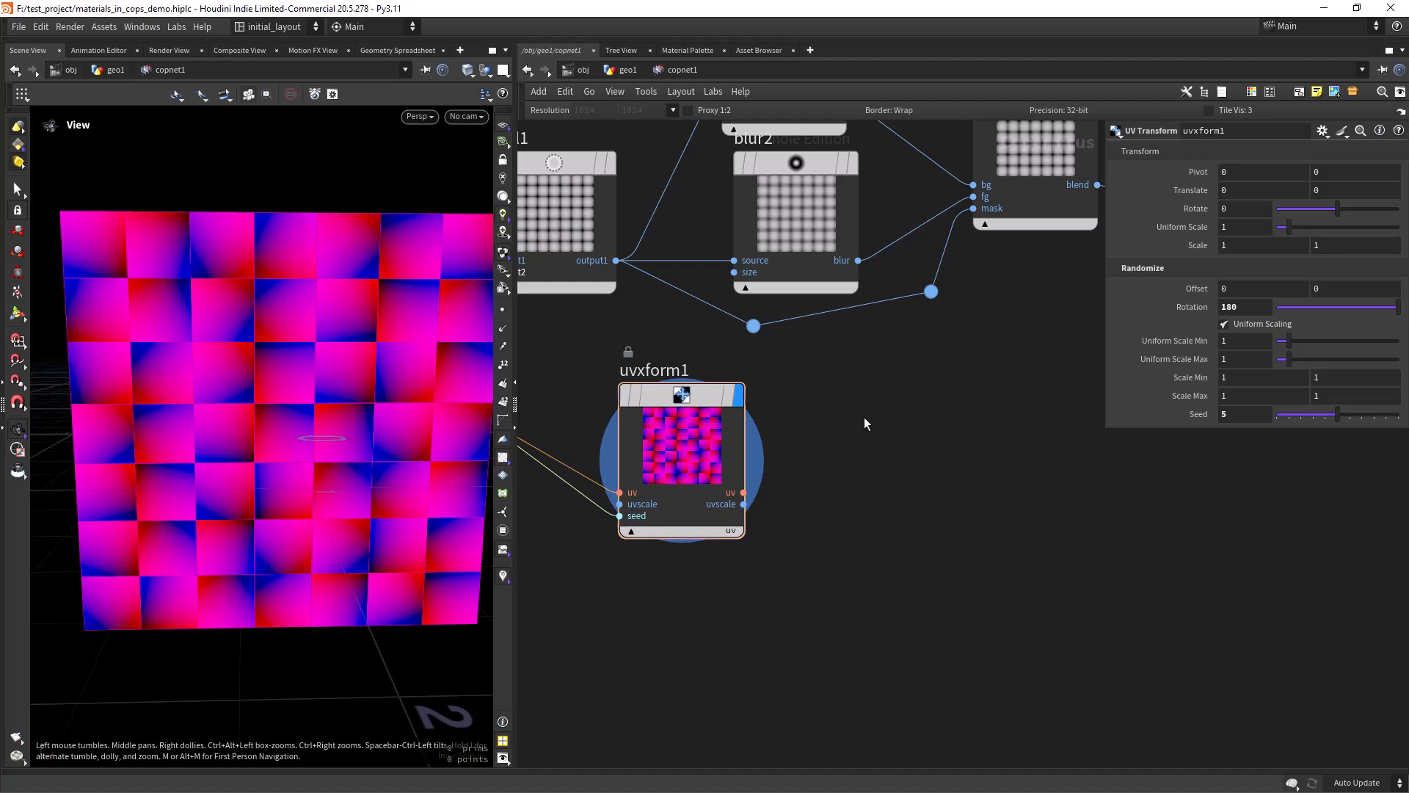
pyautogui.press('Tab')
pyautogui.write('tra')
pyautogui.press('Return')
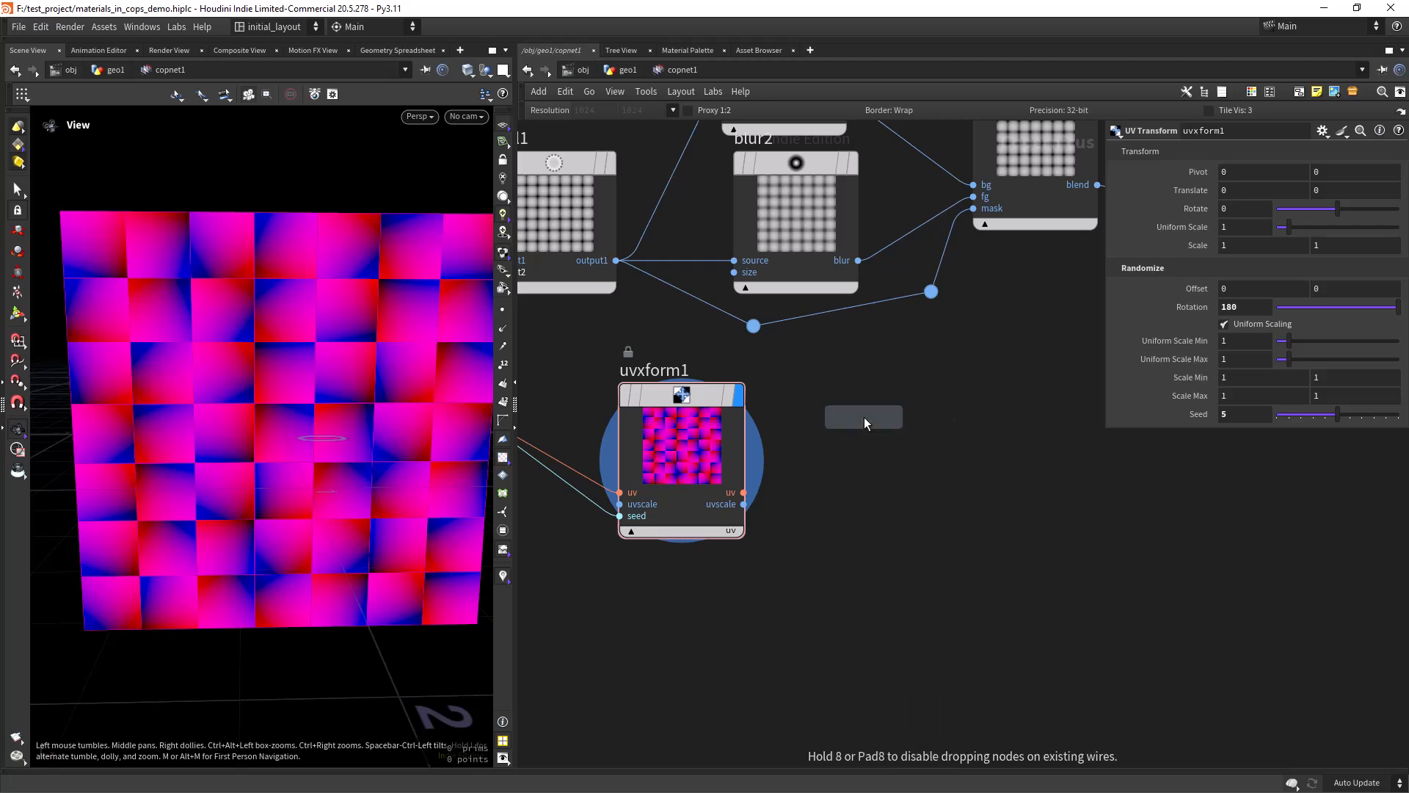
pyautogui.click(864, 417)
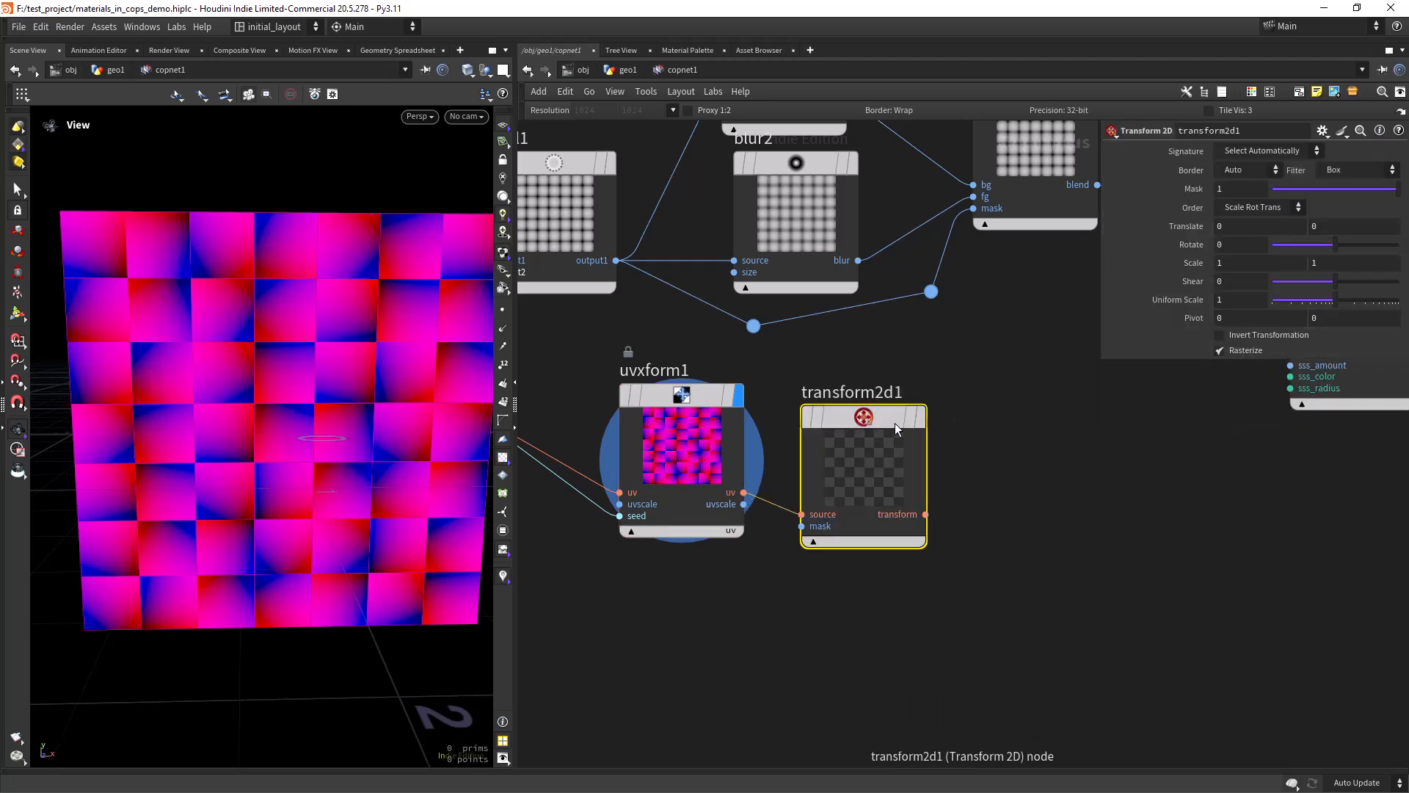
pyautogui.moveTo(744, 493); pyautogui.dragTo(801, 514)
pyautogui.click(939, 365)
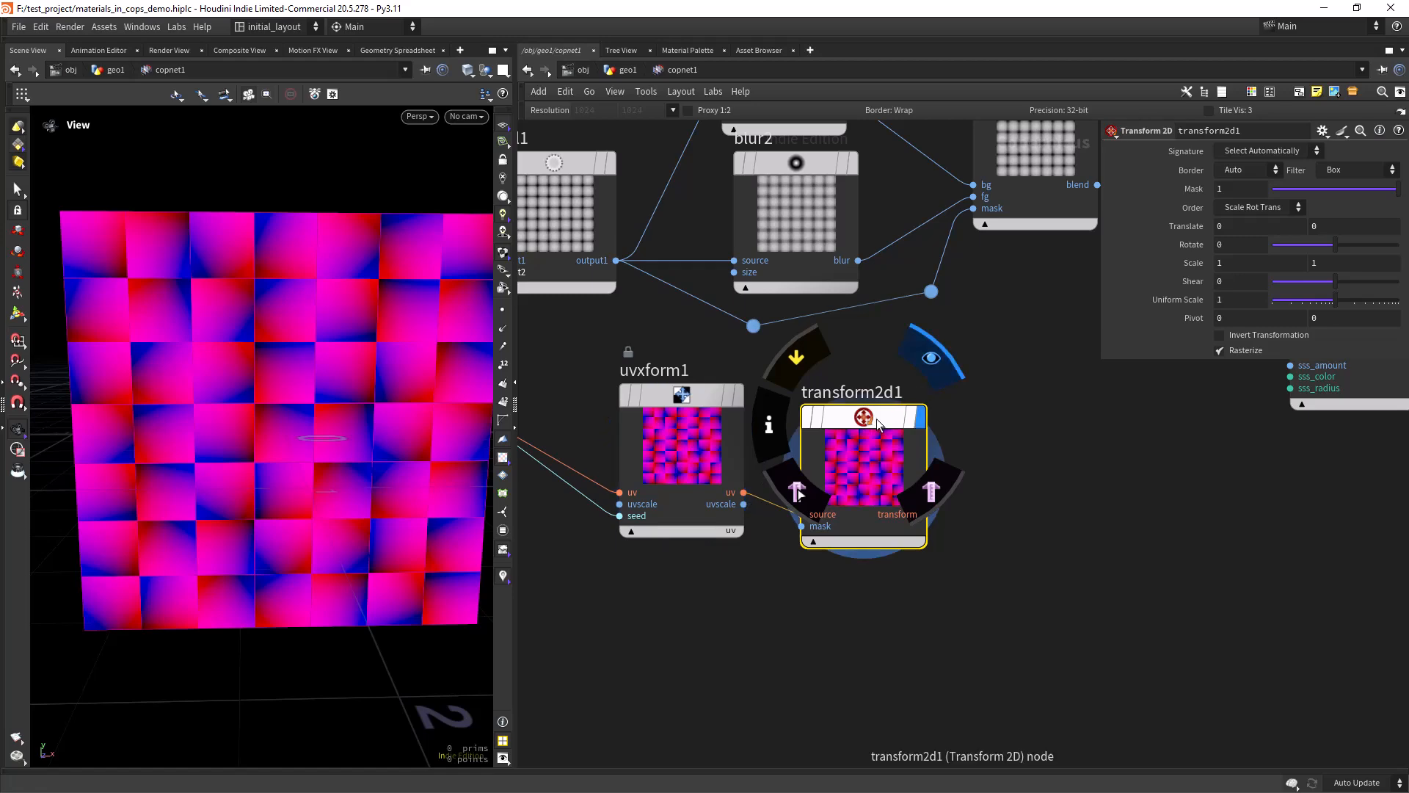
# - Set the Transform 2D node's translate to 1, 1
pyautogui.click(1226, 226)
pyautogui.write('1')
pyautogui.press('Tab')
pyautogui.write('1')
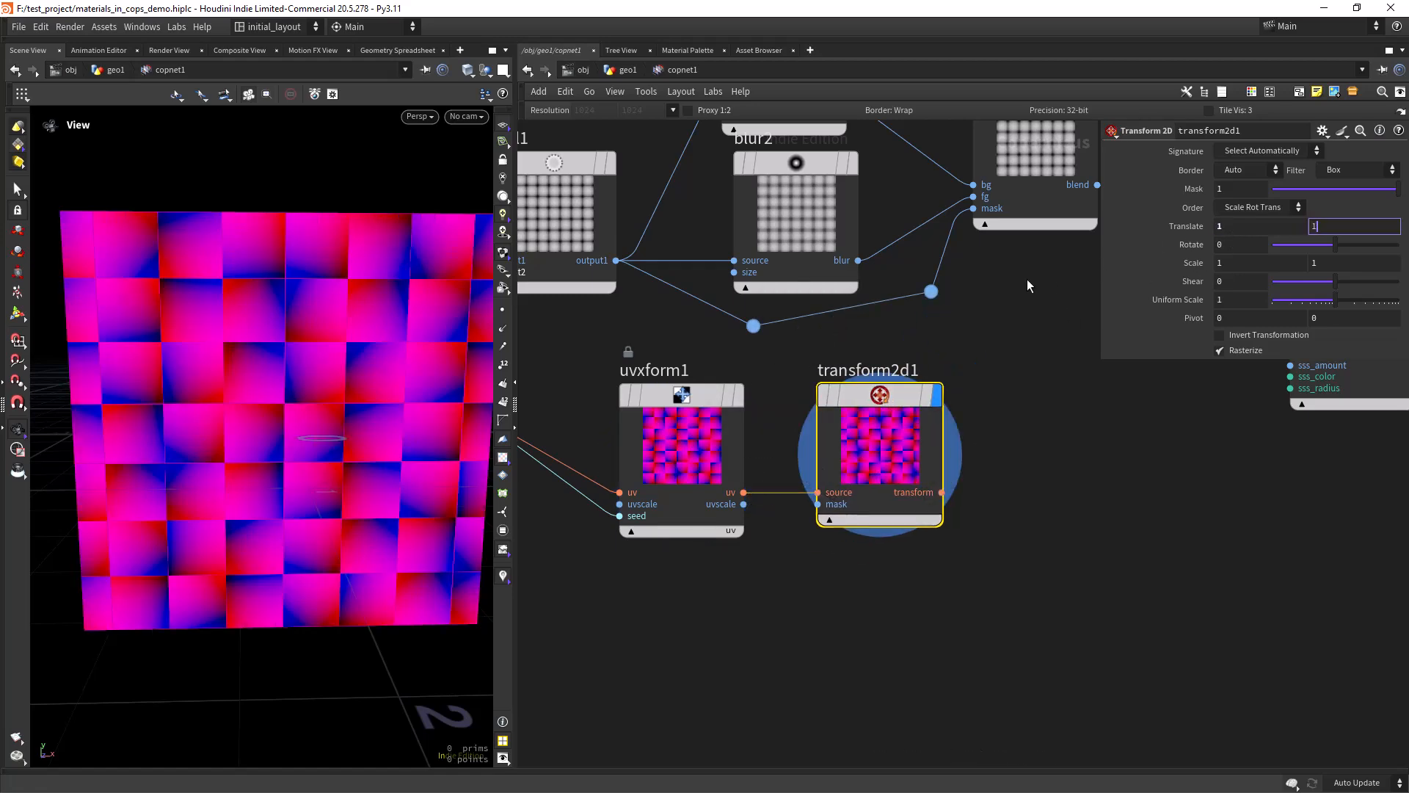
pyautogui.press('Tab')
pyautogui.moveTo(963, 284); pyautogui.dragTo(801, 419, button='middle')
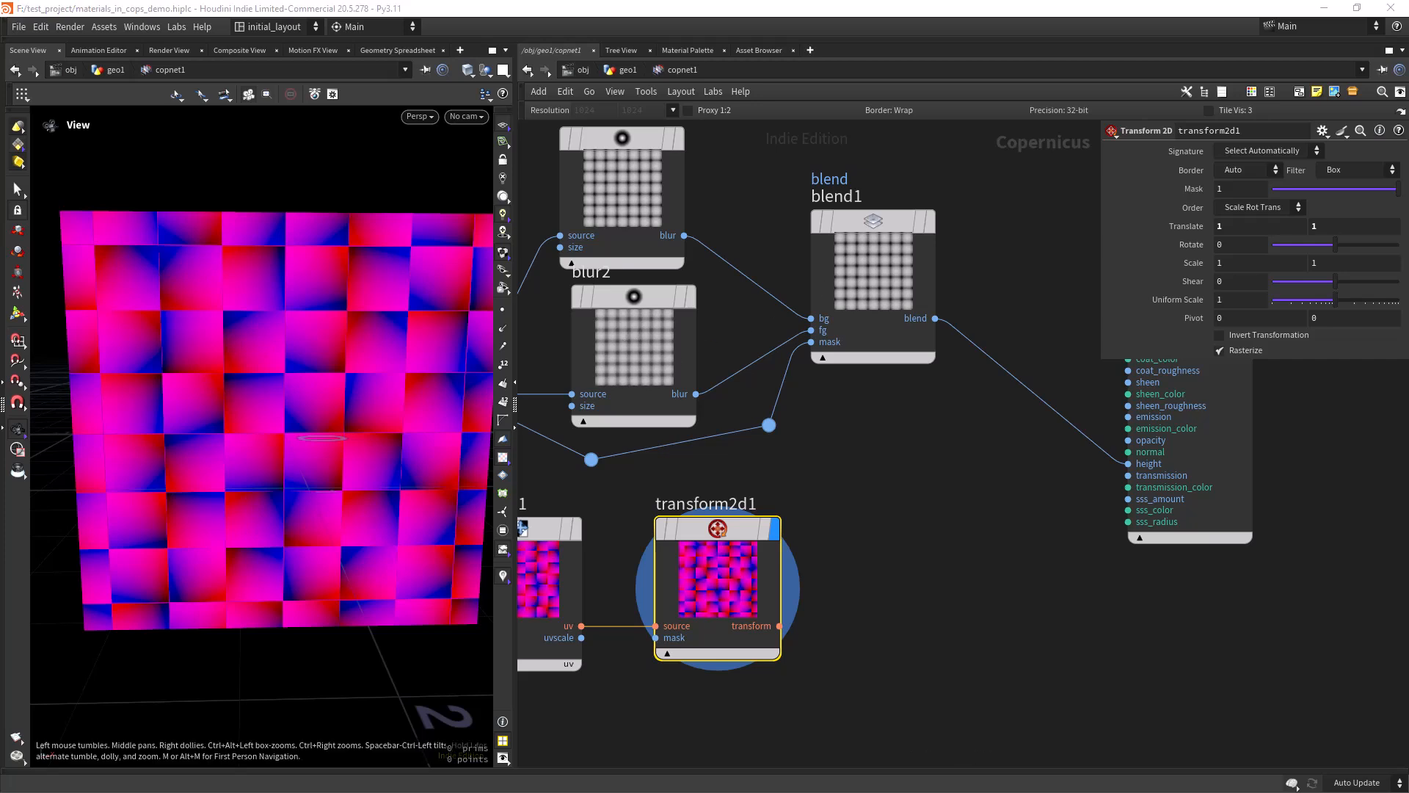
# - Add a Ramp Mono node, wire the Transform 2D output into its pos input, and display it
pyautogui.click(918, 525)
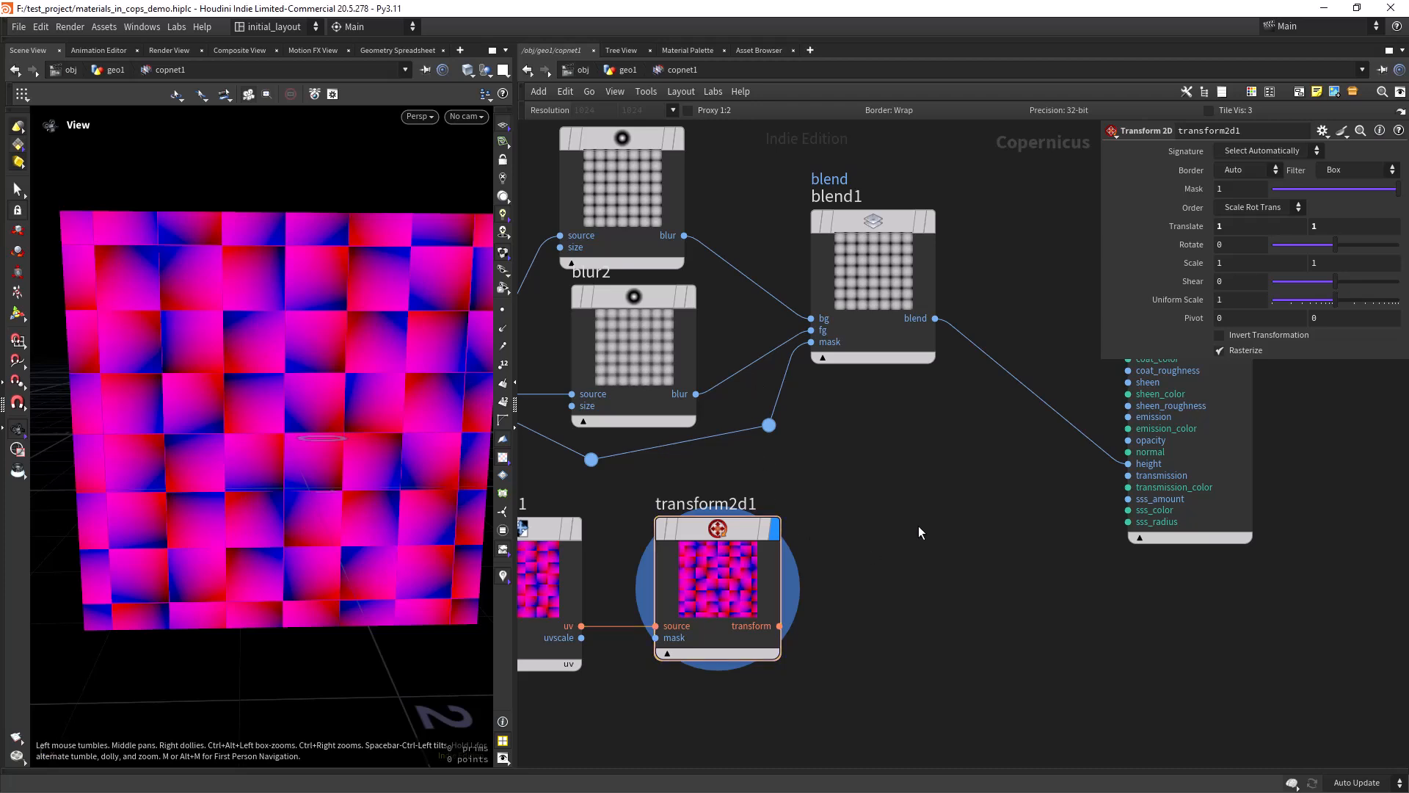
pyautogui.press('Tab')
pyautogui.write('ramp+')
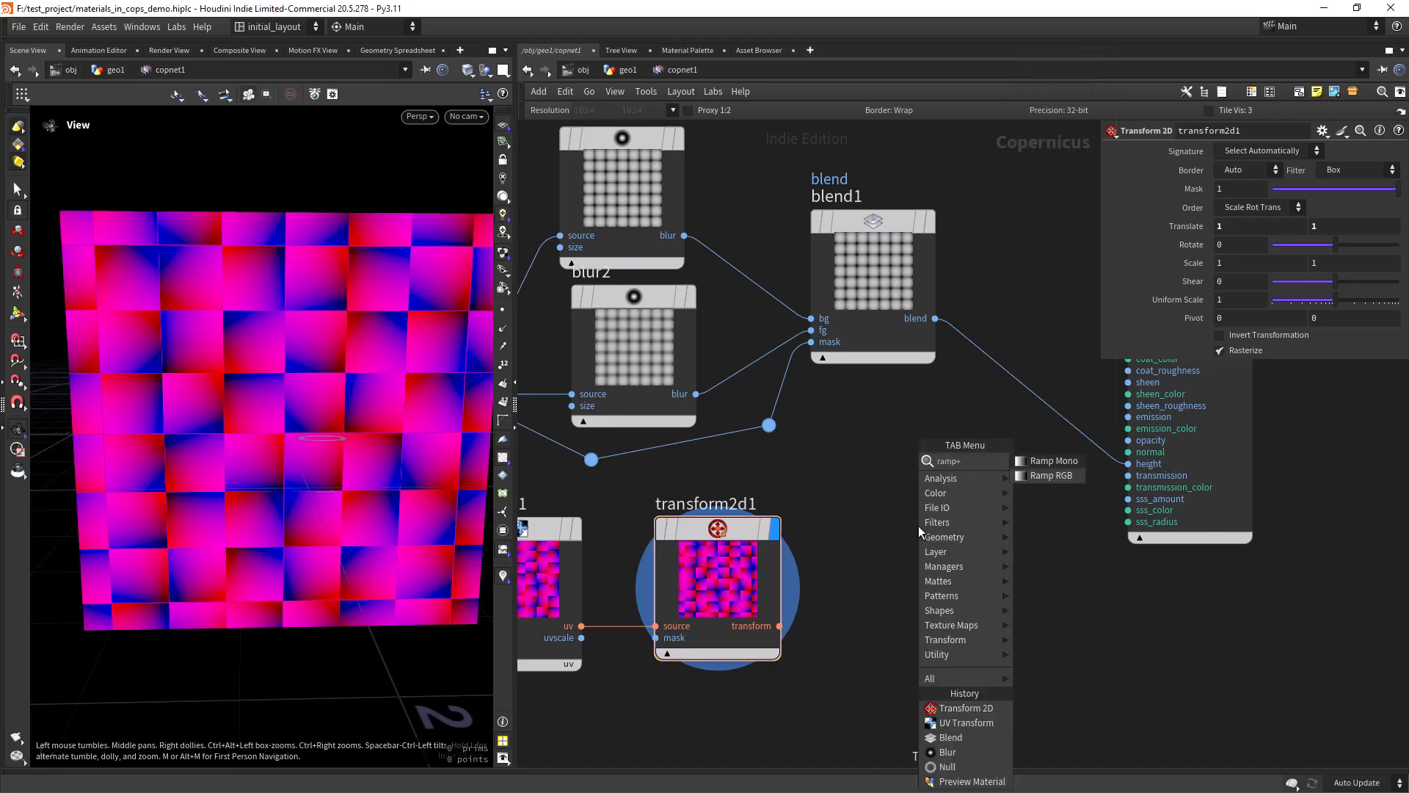
pyautogui.press('Return')
pyautogui.click(919, 525)
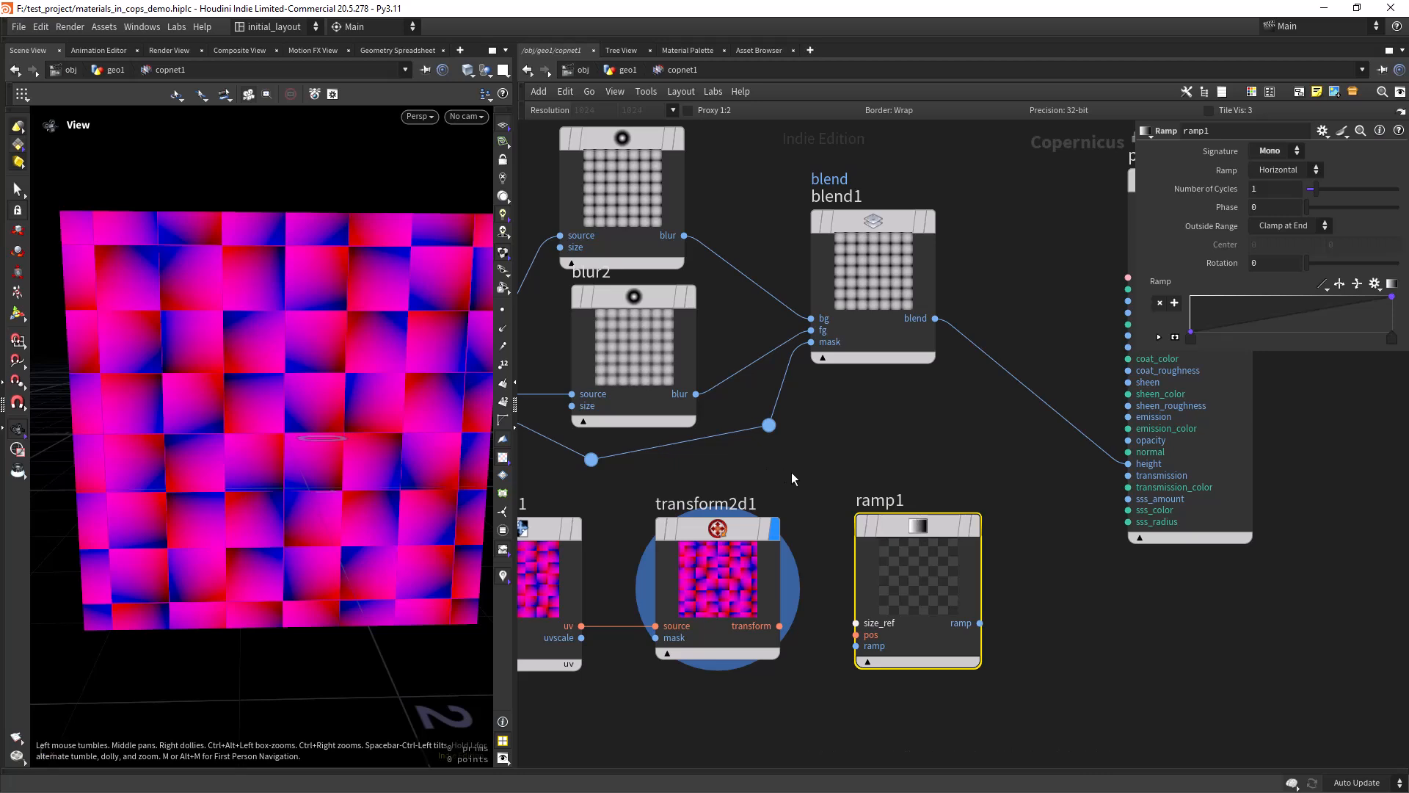
pyautogui.click(779, 625)
pyautogui.click(856, 634)
pyautogui.click(974, 526)
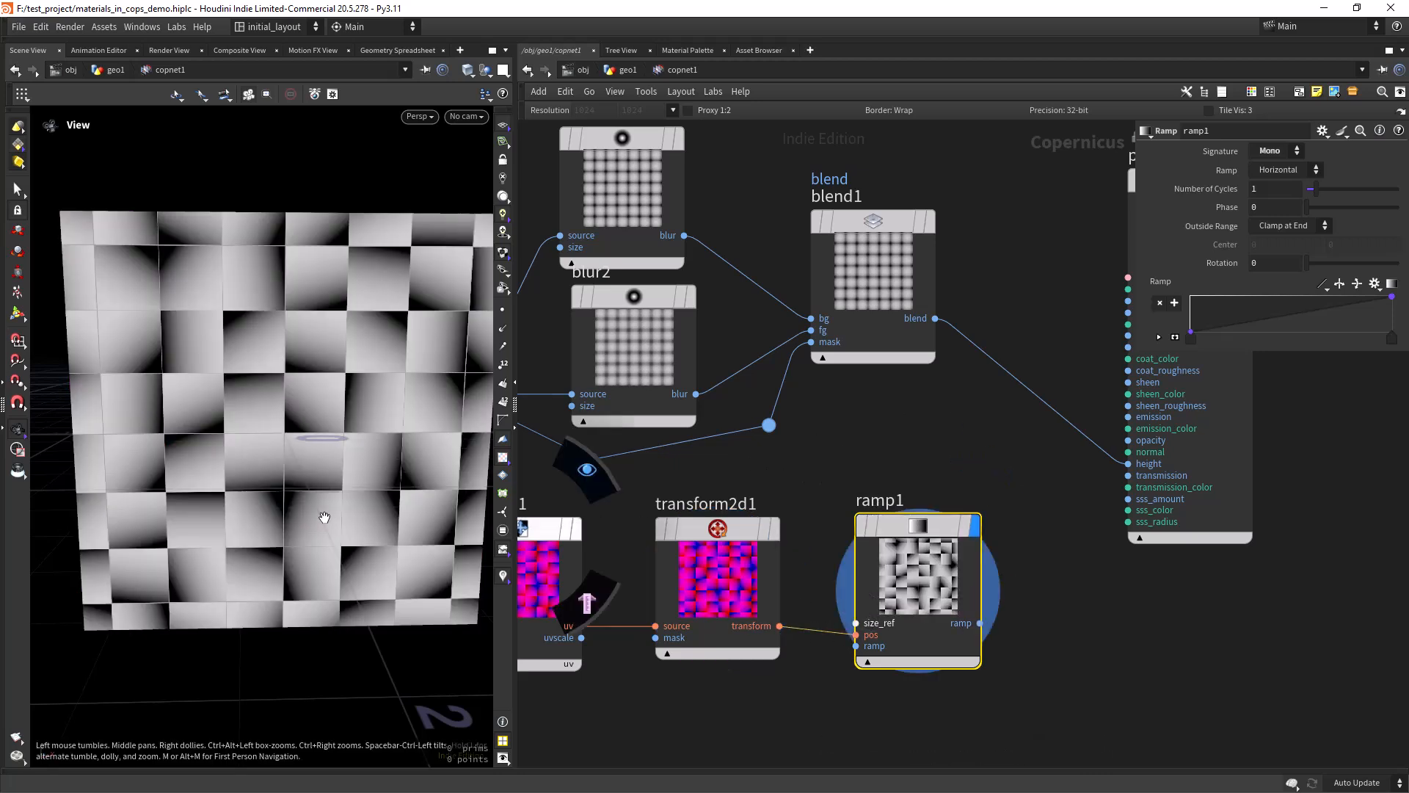
# - Set the ramp type to Radial and add points alternating between high and low along the whole ramp curve
pyautogui.scroll(-1, 351, 520)
pyautogui.moveTo(352, 522); pyautogui.dragTo(325, 528, button='middle')
pyautogui.click(1286, 171)
pyautogui.click(1279, 214)
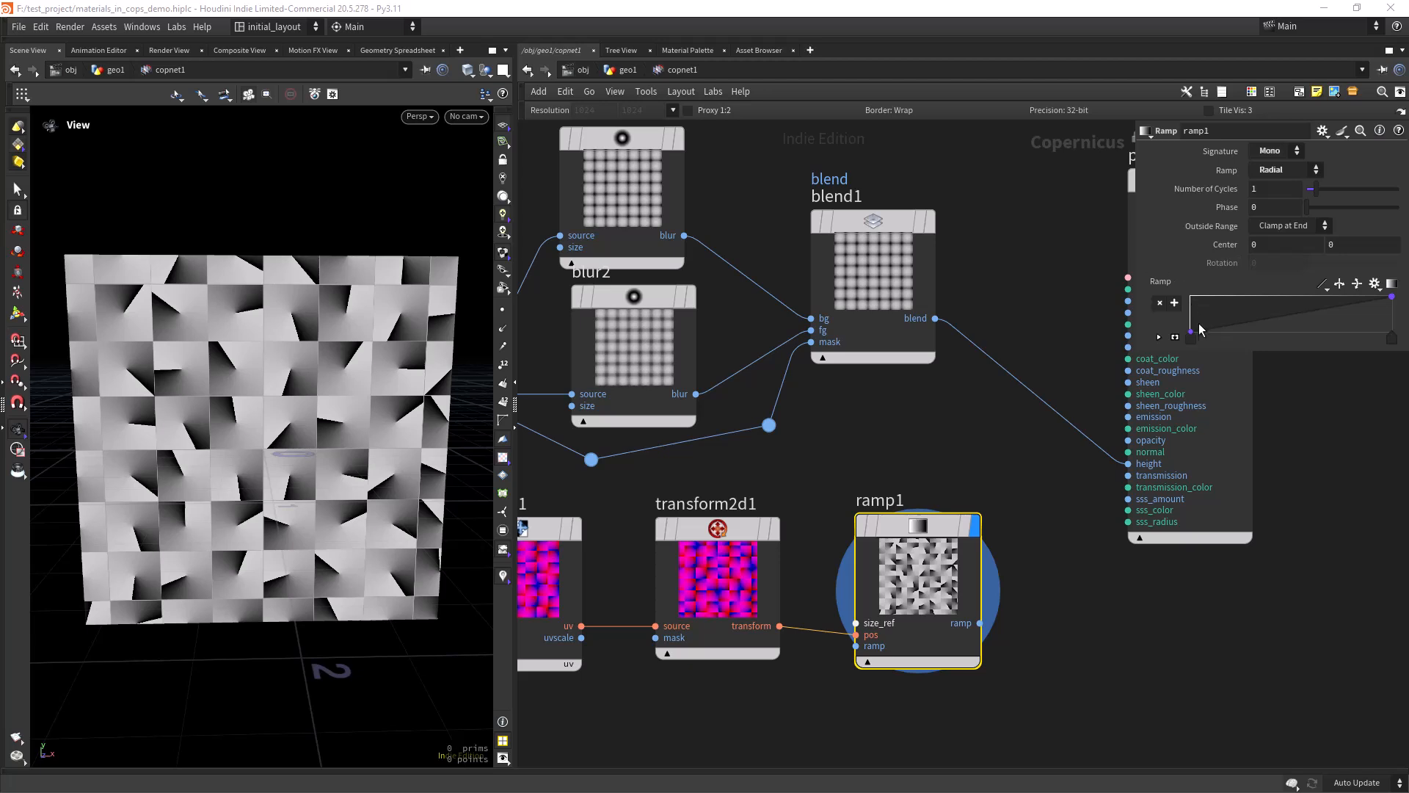
pyautogui.moveTo(1190, 332); pyautogui.dragTo(1239, 345)
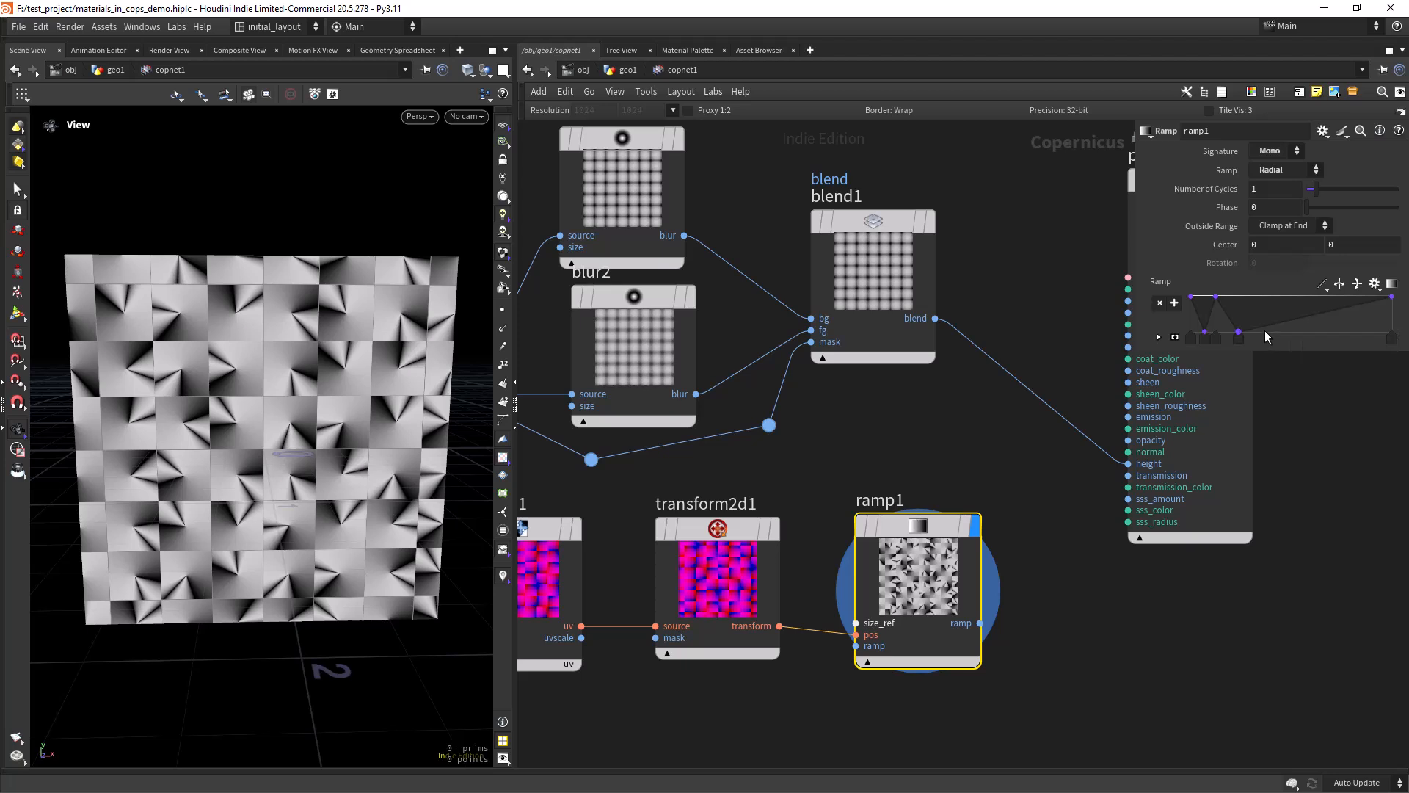
pyautogui.moveTo(1264, 330); pyautogui.dragTo(1356, 339)
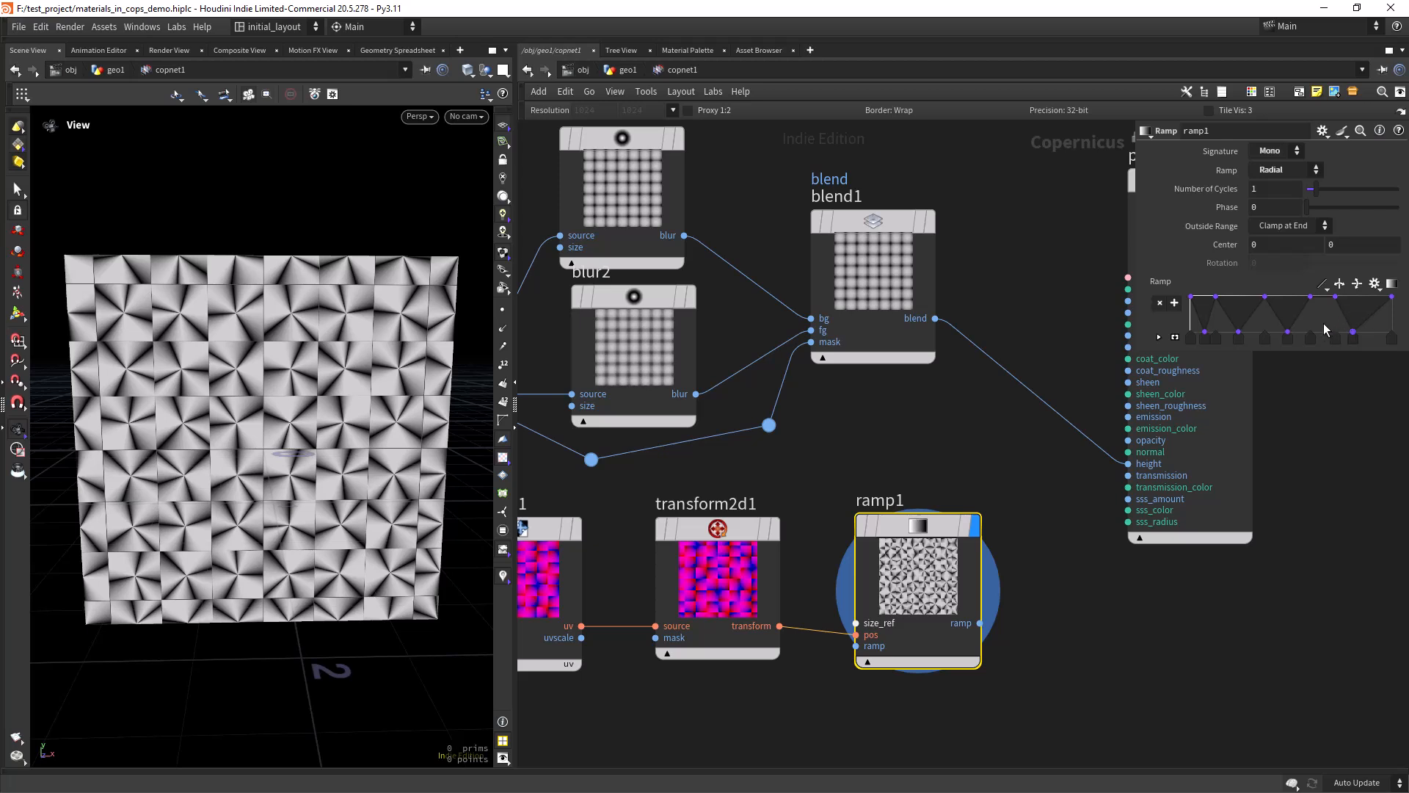
pyautogui.moveTo(1265, 340); pyautogui.dragTo(1362, 342)
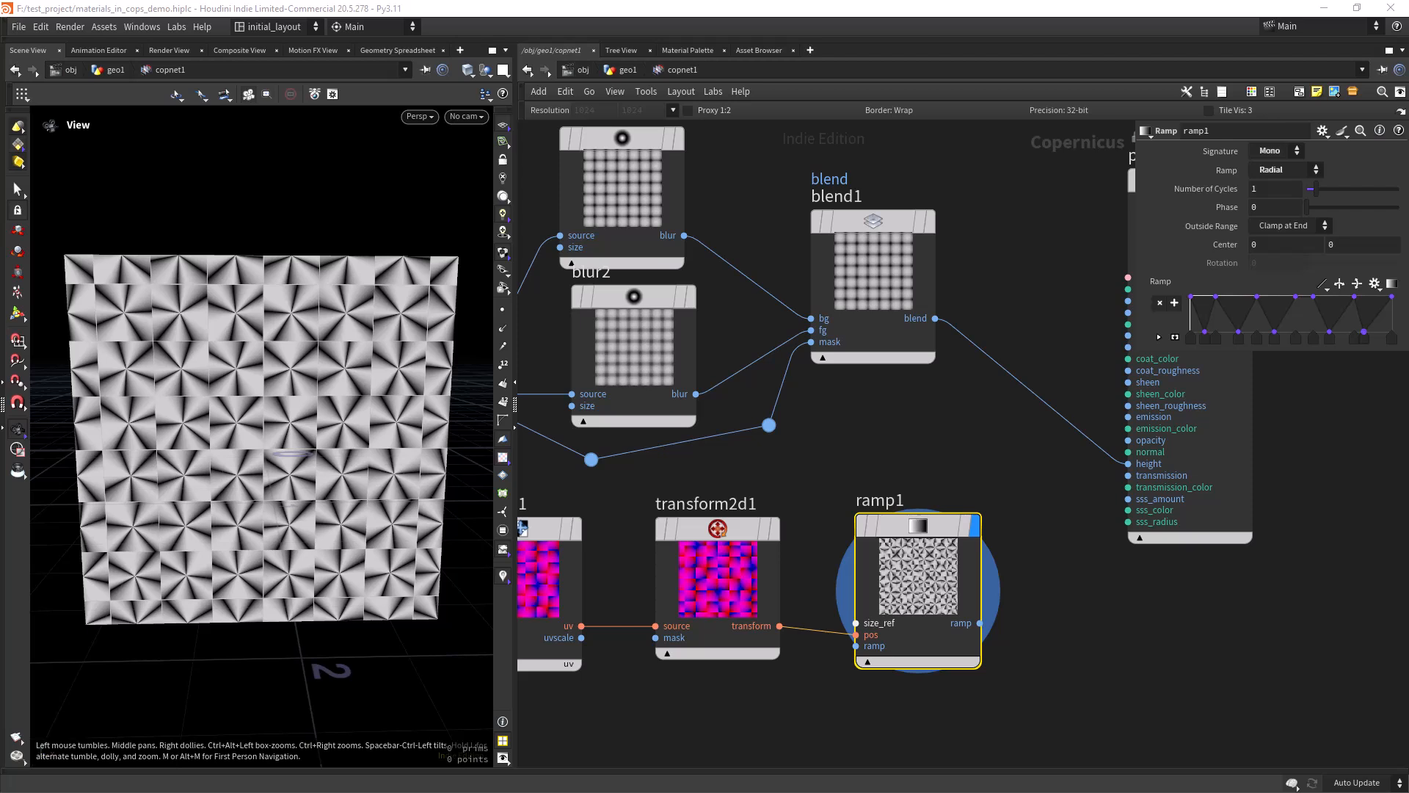
# - Bypass and re-enable the UV Transform node to compare the radial pattern with and without per-tile randomization
pyautogui.moveTo(242, 475); pyautogui.dragTo(213, 475, button='right')
pyautogui.moveTo(242, 475); pyautogui.dragTo(206, 470)
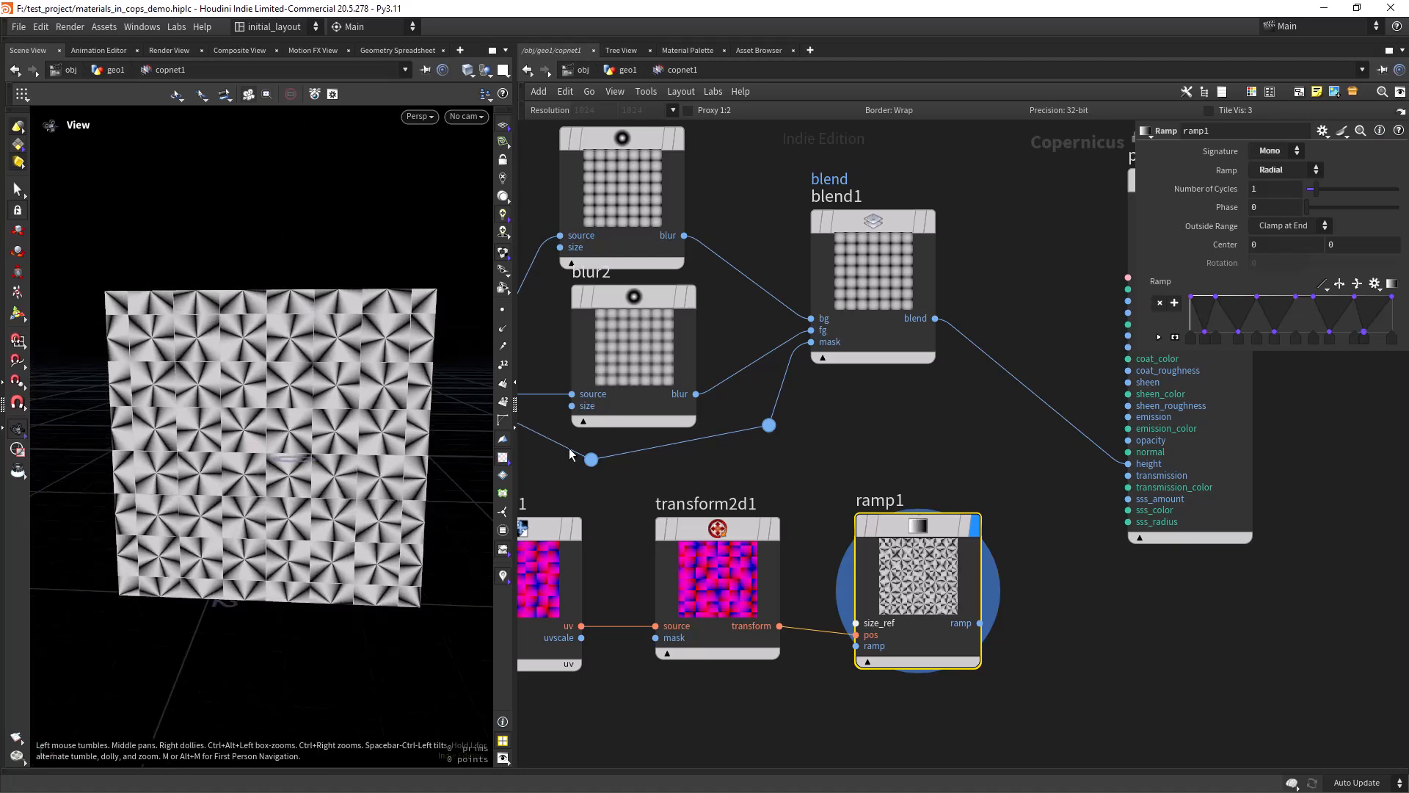
pyautogui.moveTo(603, 484); pyautogui.dragTo(751, 487, button='middle')
pyautogui.moveTo(646, 525)
pyautogui.click(596, 478)
pyautogui.click(596, 478)
pyautogui.click(596, 477)
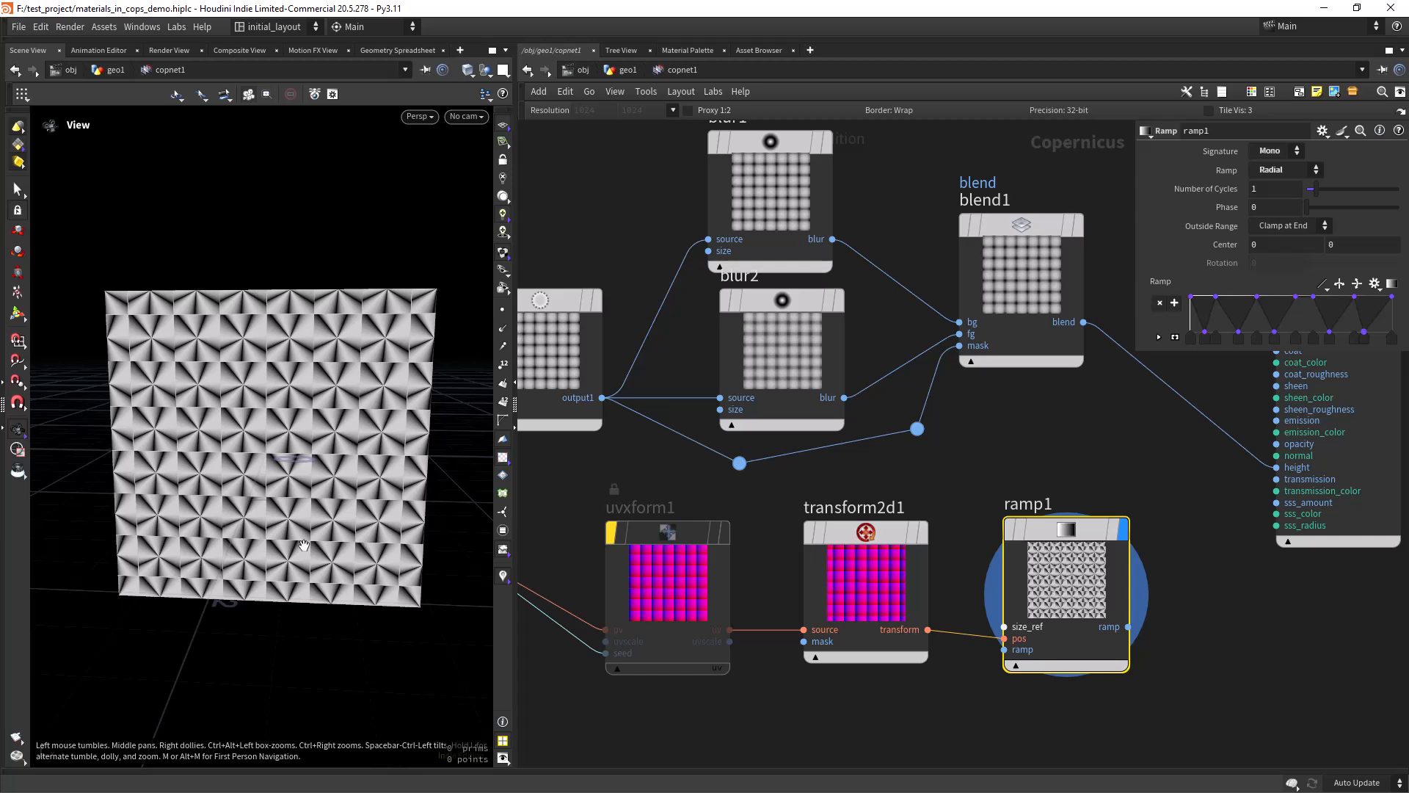
pyautogui.moveTo(645, 525)
pyautogui.click(597, 478)
# - Save the scene and move the Preview Material node farther from blend1 to make room for more nodes
pyautogui.hotkey('ctrl', 's')
pyautogui.moveTo(1198, 451); pyautogui.dragTo(844, 442, button='middle')
pyautogui.scroll(-3, 998, 579)
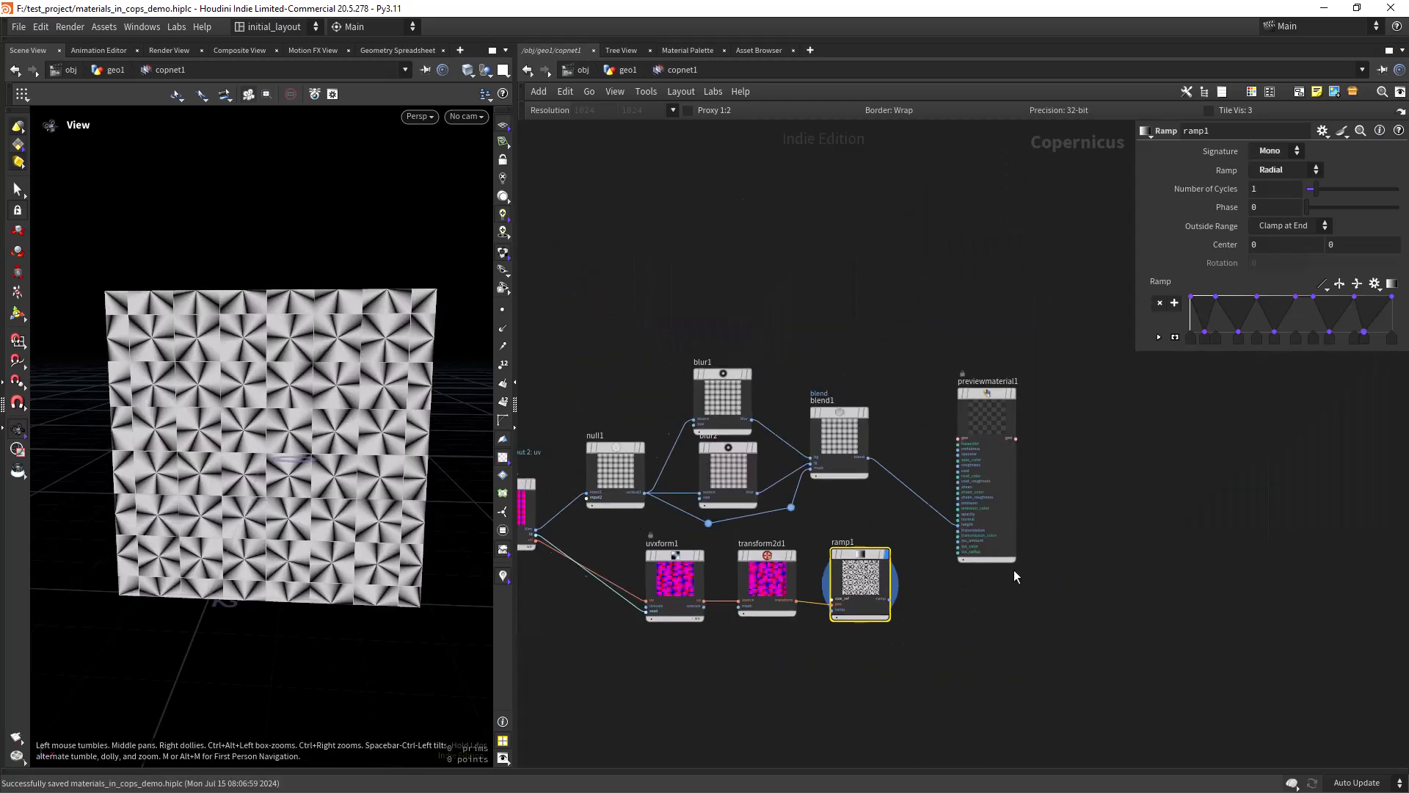
pyautogui.moveTo(1011, 570); pyautogui.dragTo(841, 583, button='middle')
pyautogui.moveTo(798, 424); pyautogui.dragTo(982, 357)
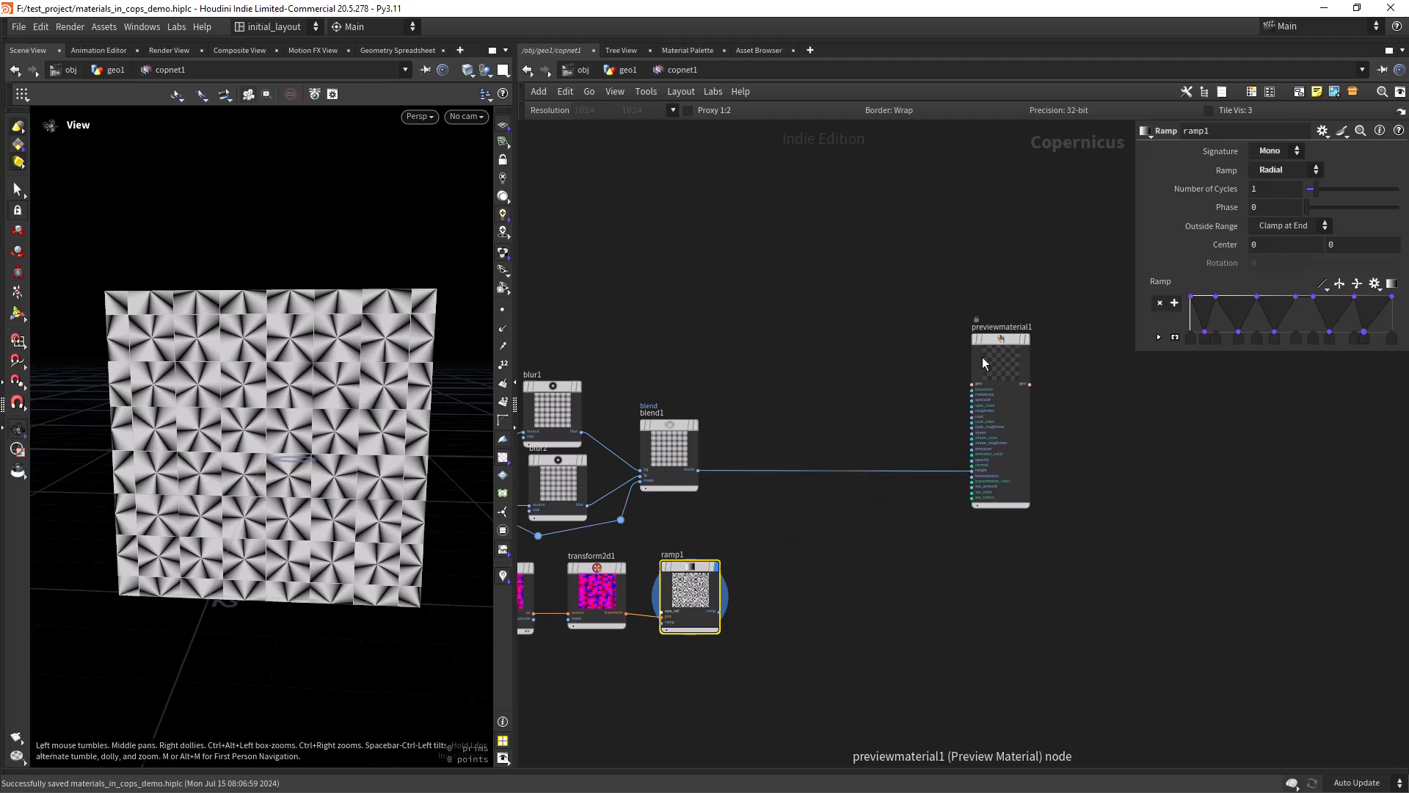
# - Add a Blur node after the ramp, wire the ramp output into its source input, and display it
pyautogui.press('Tab')
pyautogui.write('blu')
pyautogui.press('Return')
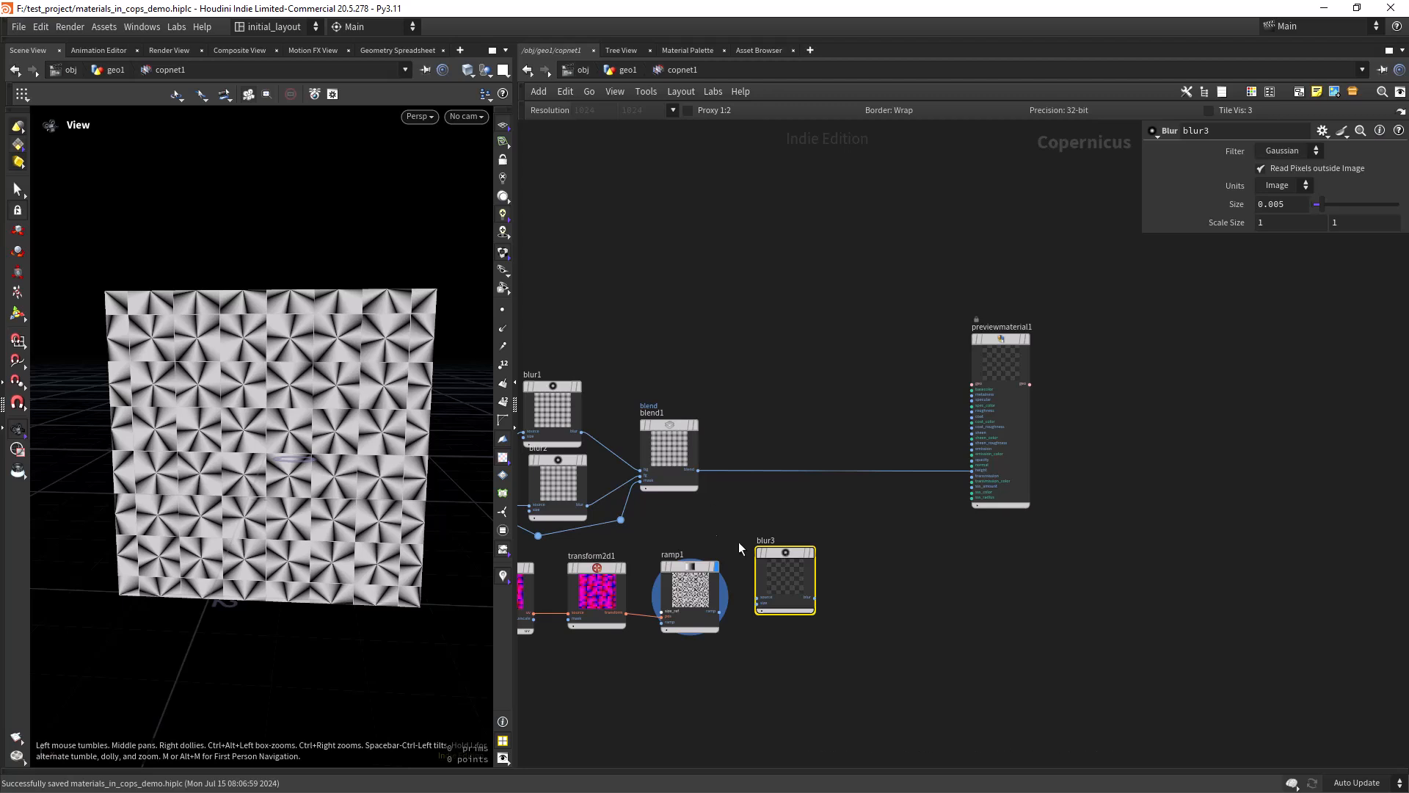
pyautogui.click(787, 558)
pyautogui.scroll(3, 747, 628)
pyautogui.click(690, 592)
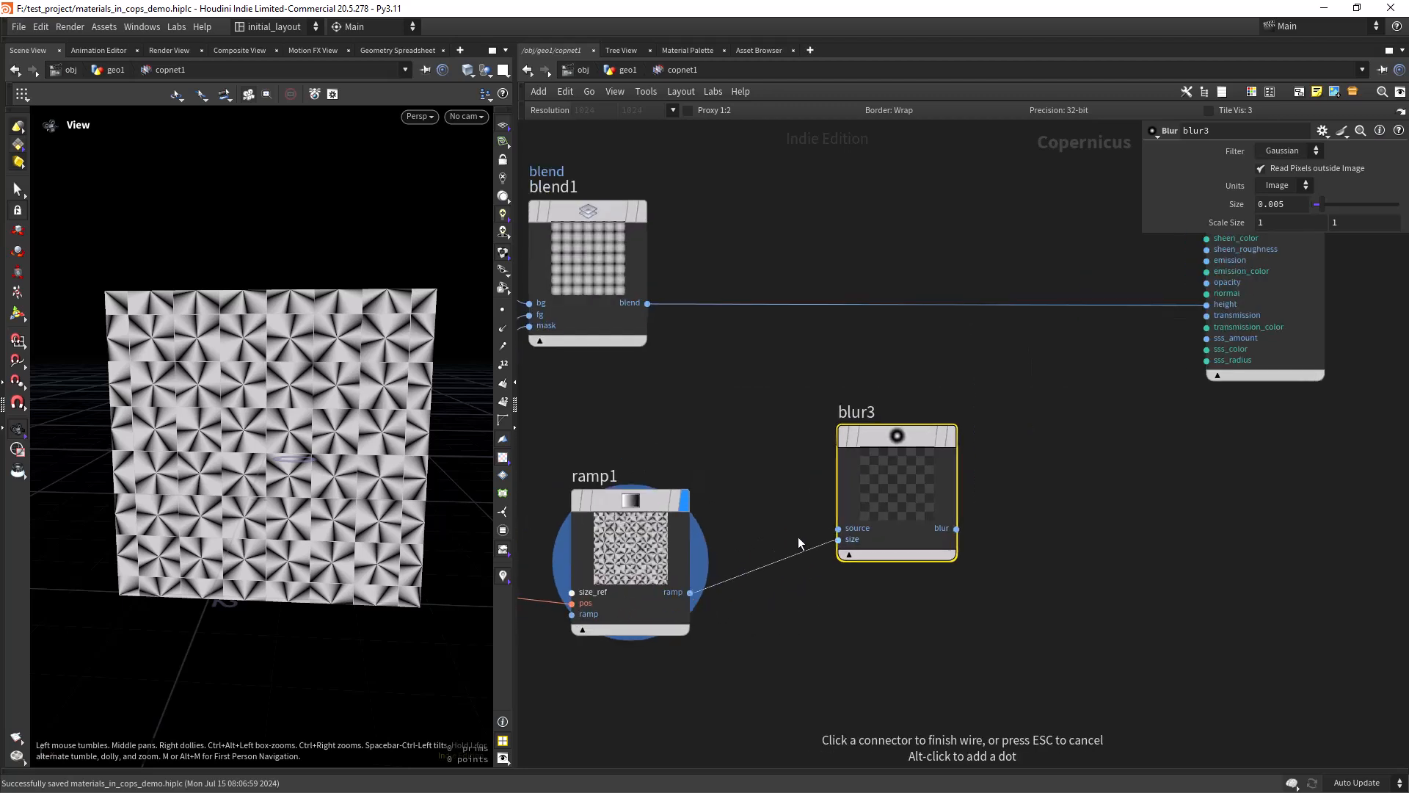
pyautogui.click(837, 529)
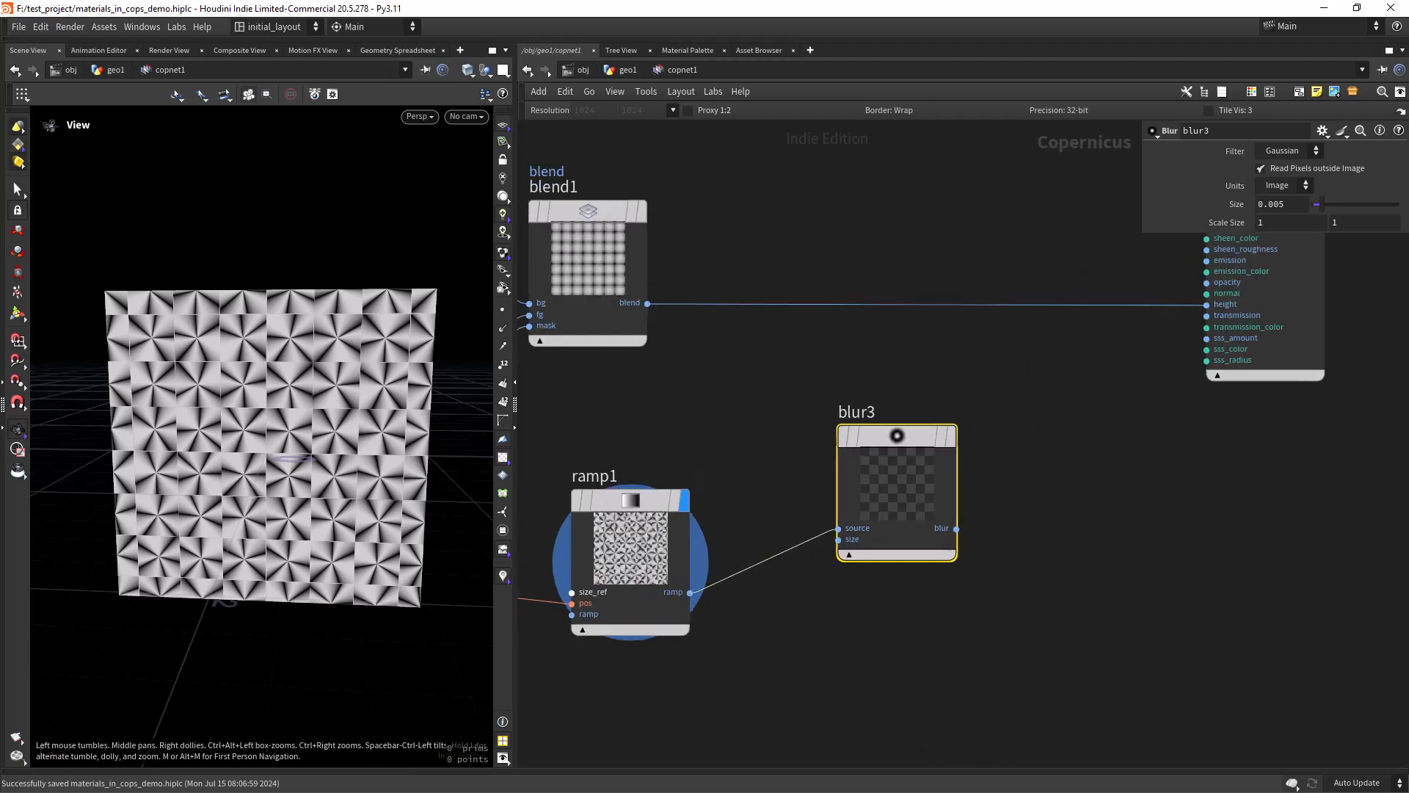
pyautogui.click(944, 436)
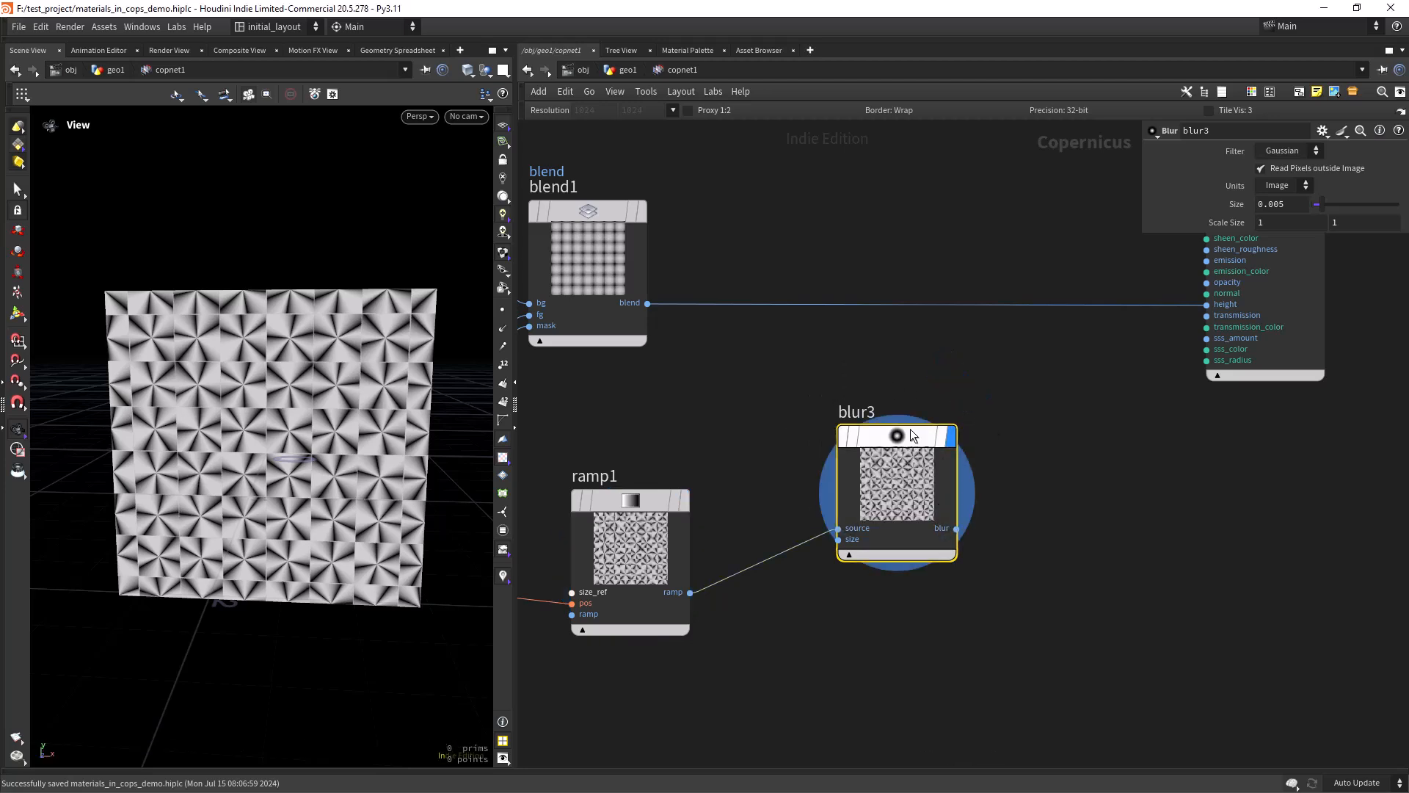
# - Set the size of the ramp's blur to 0.0427
pyautogui.moveTo(1289, 210); pyautogui.dragTo(1274, 209)
pyautogui.write('427')
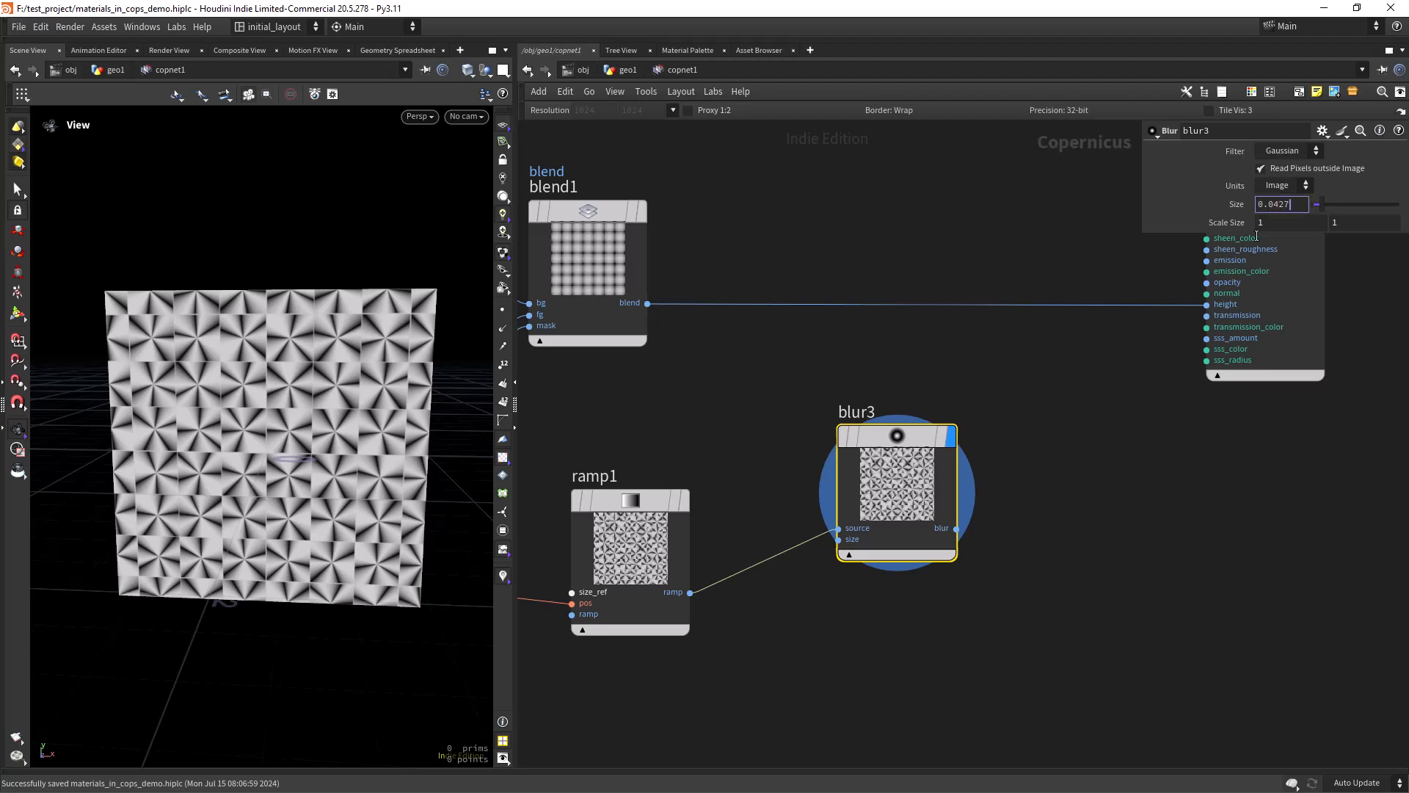
pyautogui.press('Return')
# - Duplicate blur3 below the original with its ramp connection and set the copy's size to 0.0071
pyautogui.moveTo(948, 660); pyautogui.dragTo(909, 581, button='middle')
pyautogui.keyDown('alt'); pyautogui.moveTo(844, 459); pyautogui.dragTo(867, 660); pyautogui.keyUp('alt')
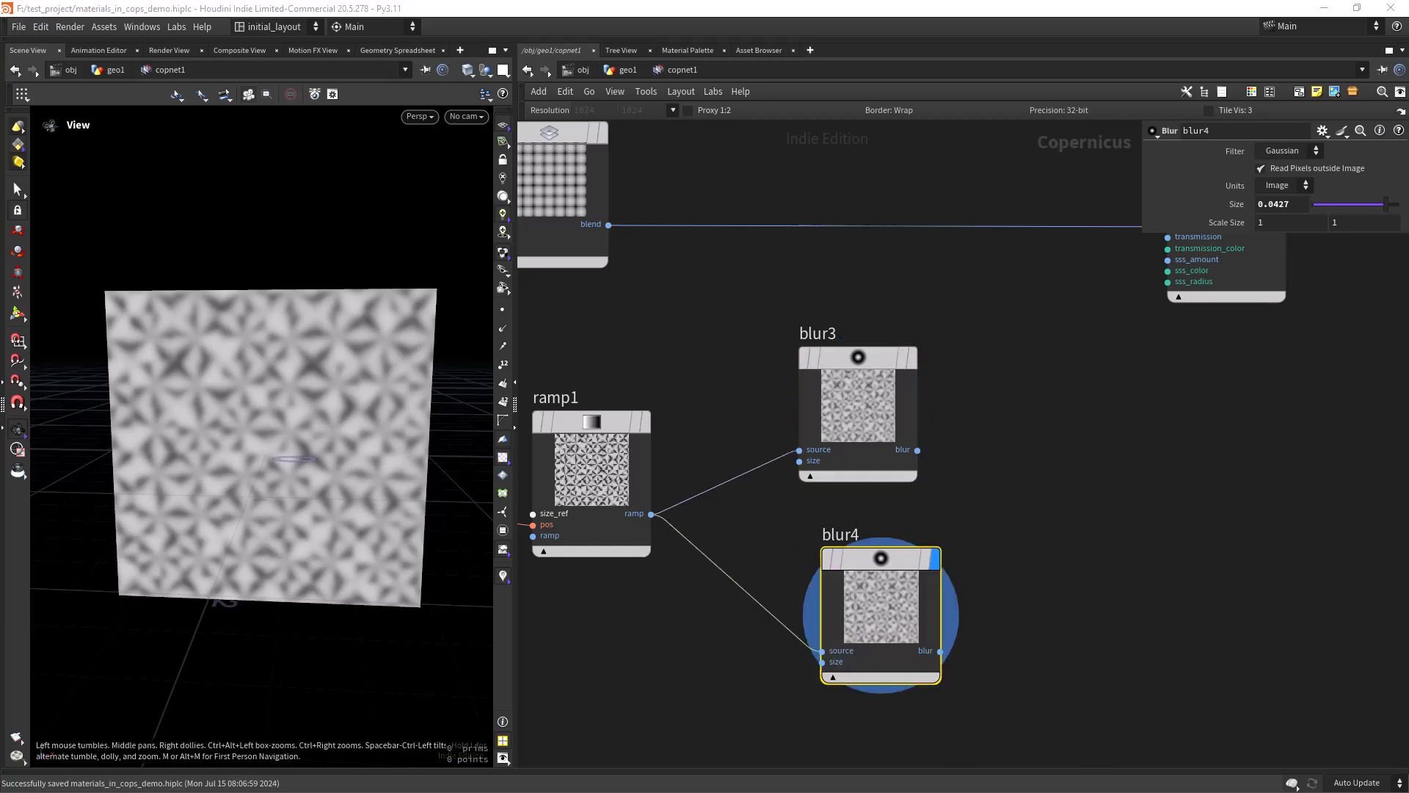
pyautogui.moveTo(1292, 204); pyautogui.dragTo(1272, 206)
pyautogui.write('0')
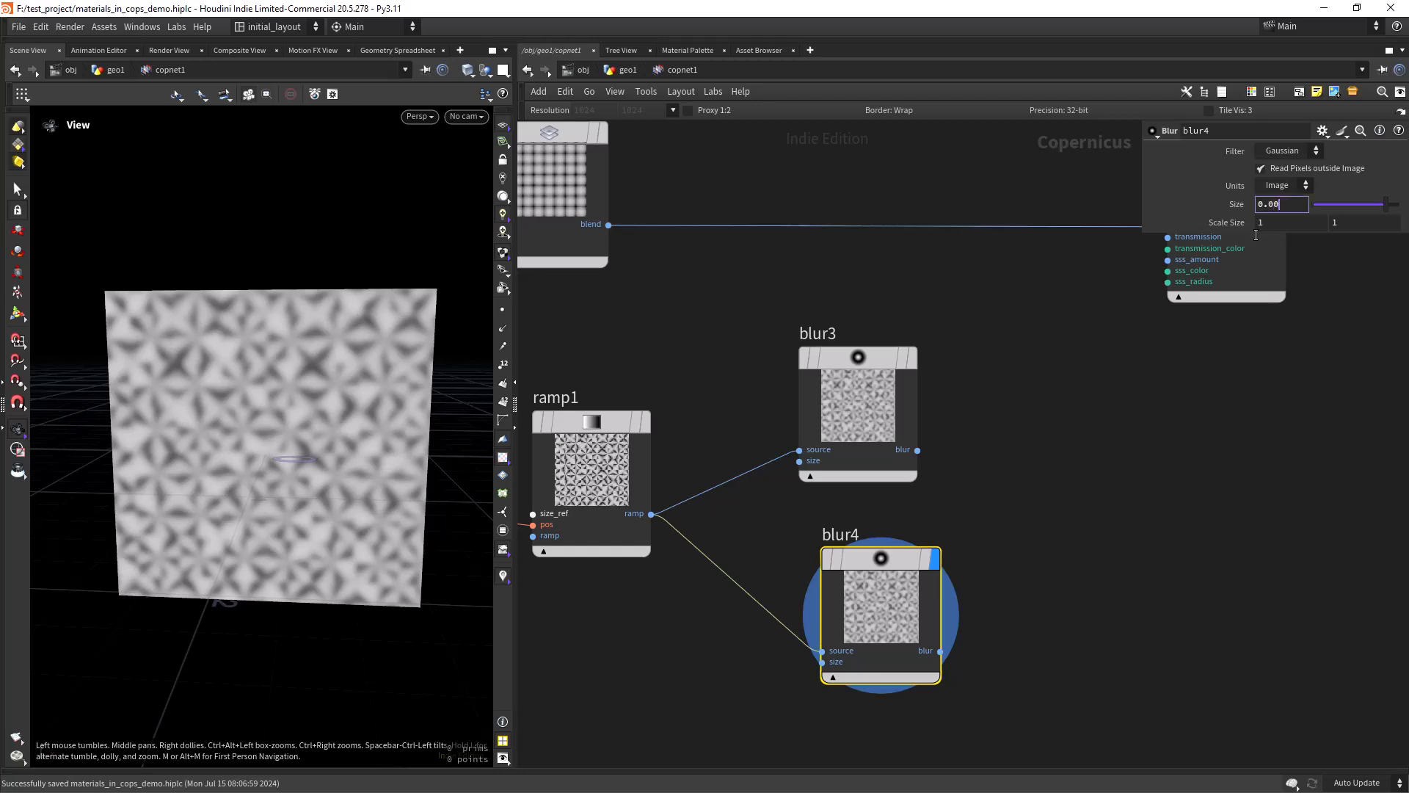
pyautogui.write('71')
pyautogui.press('Return')
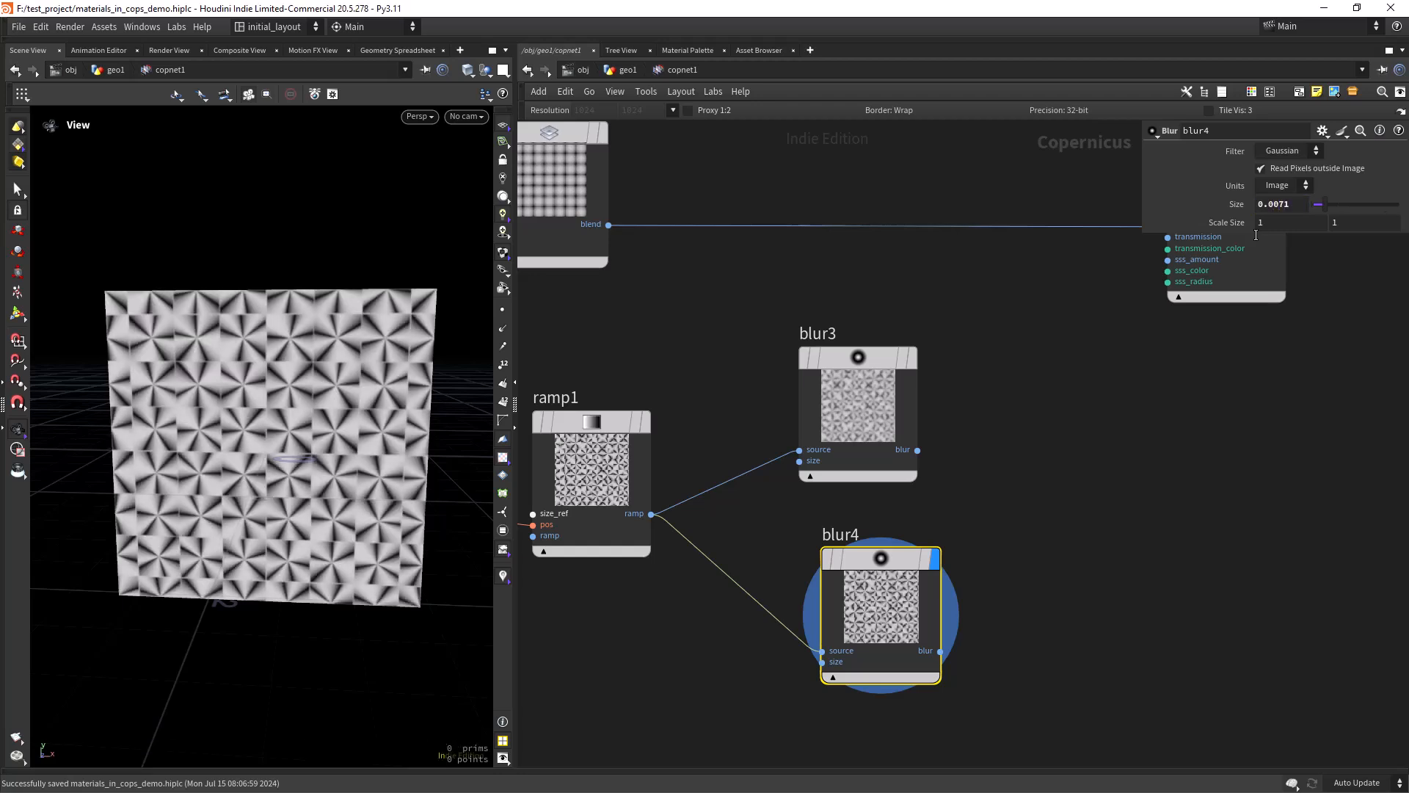
# - Add a second Blend node and position it beyond blur3 and blur4
pyautogui.moveTo(1048, 618); pyautogui.dragTo(966, 582, button='middle')
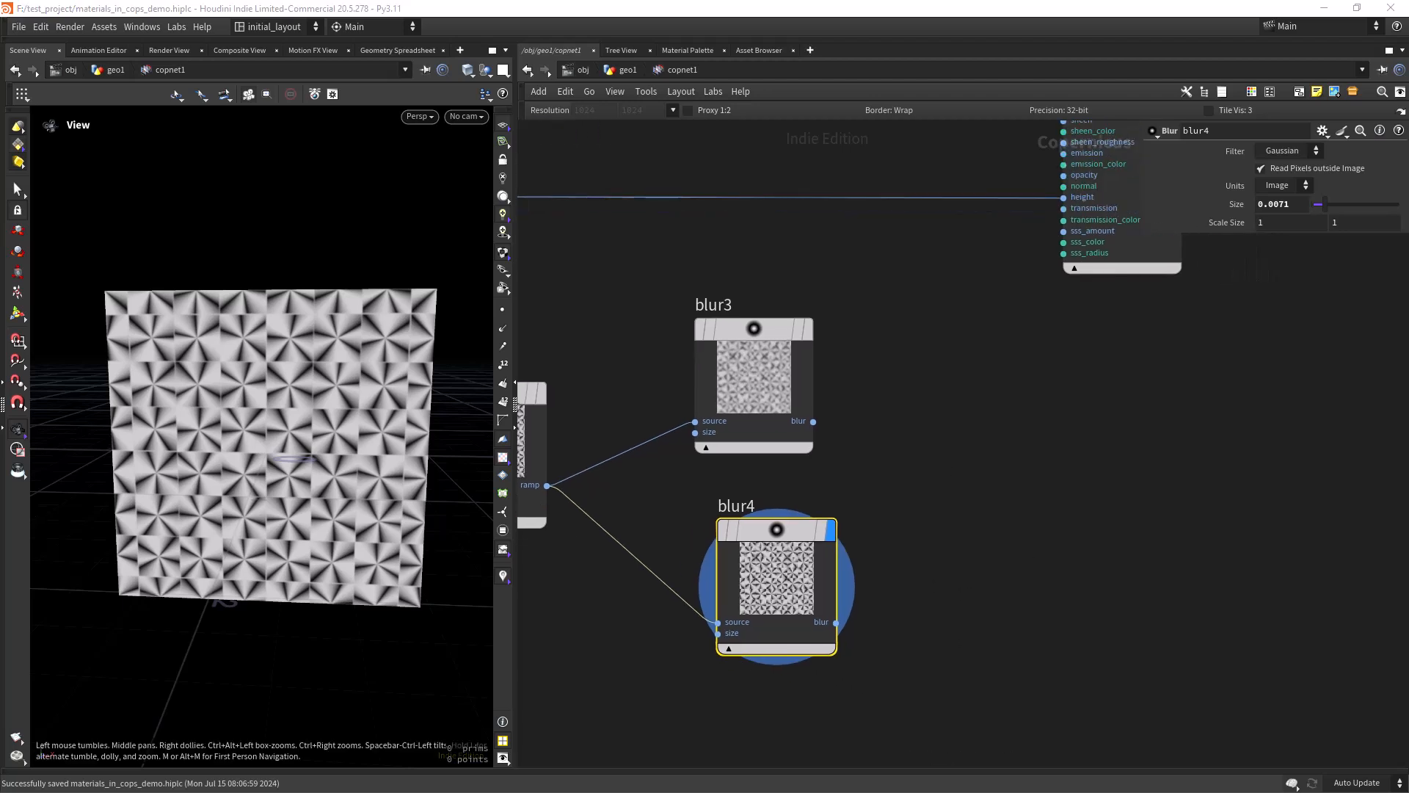
pyautogui.press('Tab')
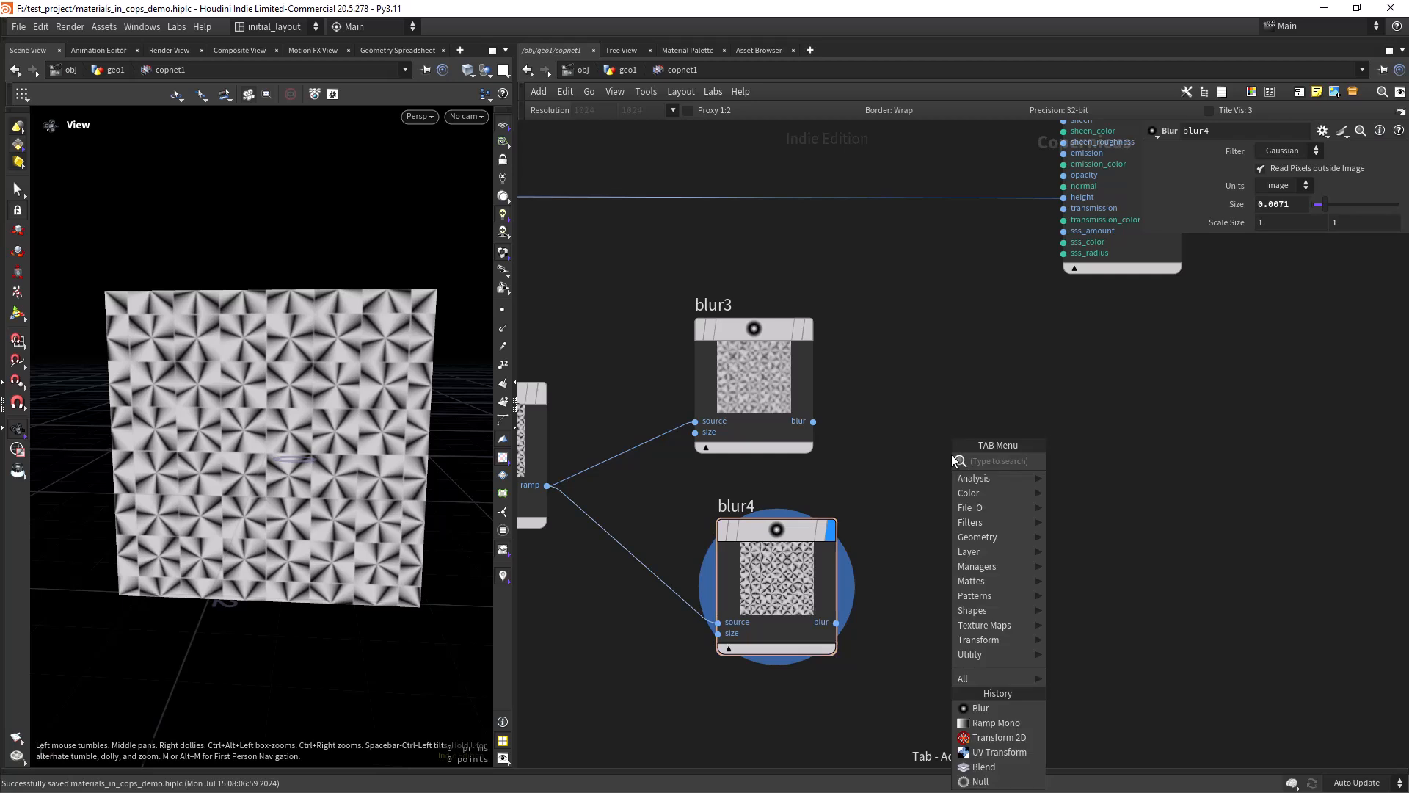
pyautogui.write('blend')
pyautogui.press('Return')
pyautogui.click(951, 455)
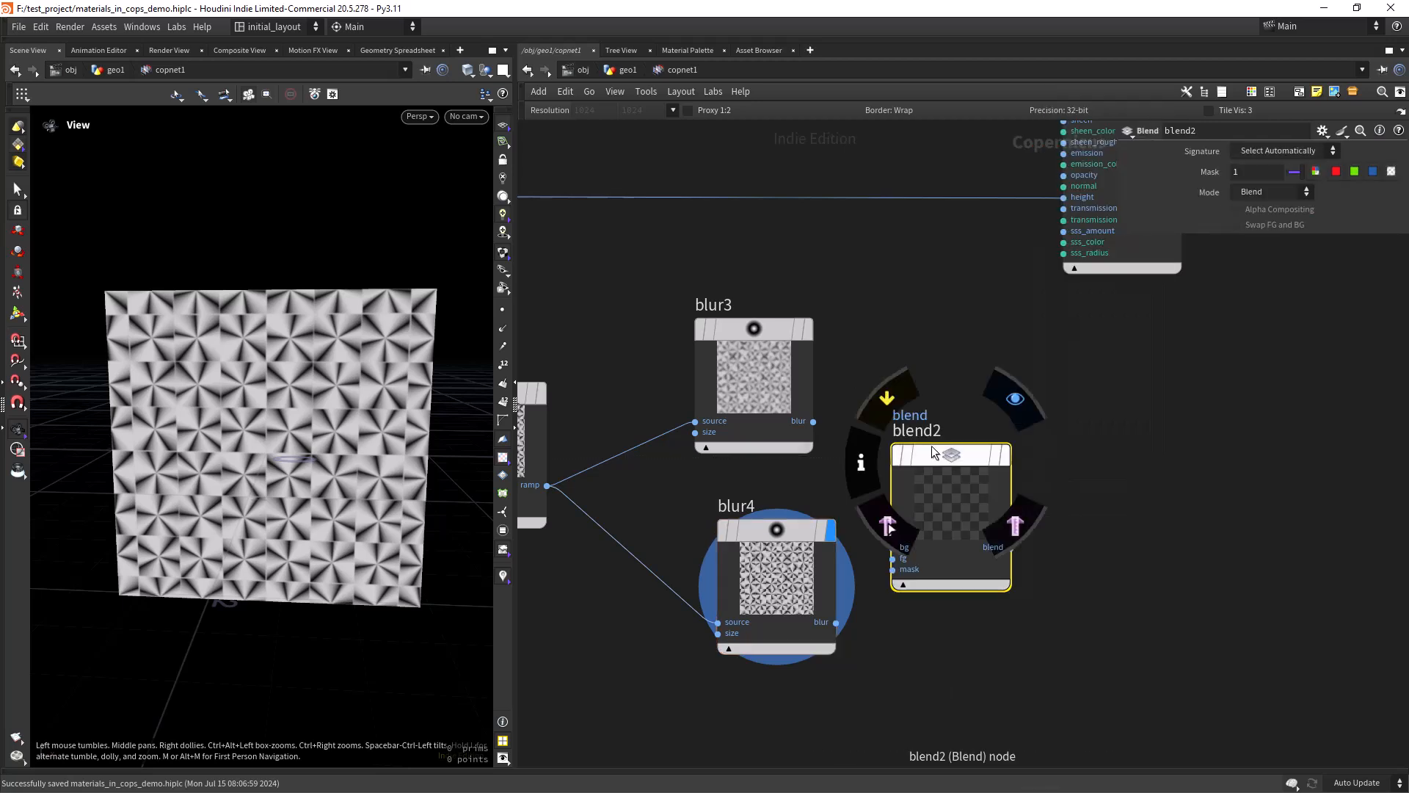
pyautogui.moveTo(899, 449); pyautogui.dragTo(971, 420)
# - Wire blur3 into blend2's fg input and blur4 into its bg input, and display blend2
pyautogui.click(813, 421)
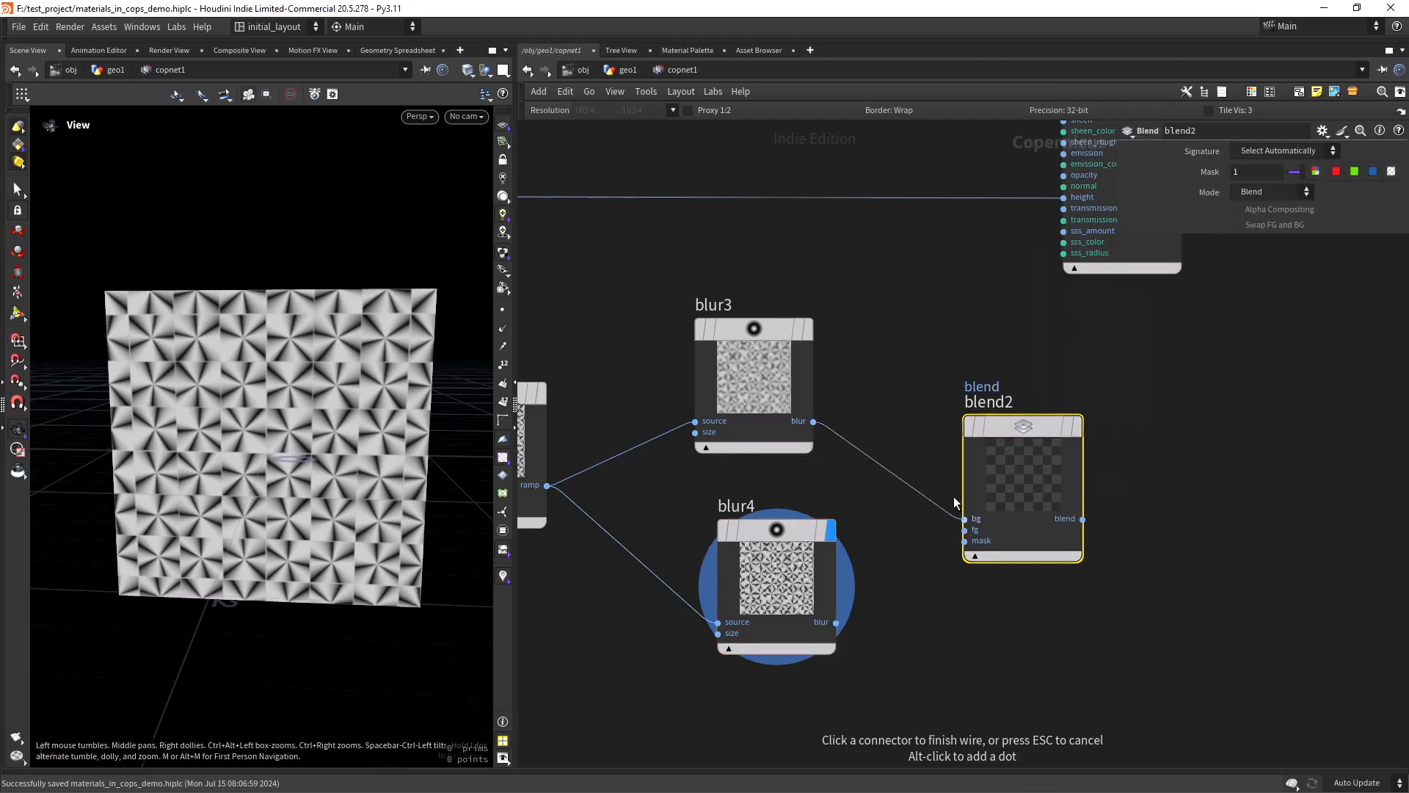
pyautogui.moveTo(956, 496); pyautogui.dragTo(967, 530)
pyautogui.click(836, 622)
pyautogui.click(964, 519)
pyautogui.click(1089, 376)
# - Add an ID to SDF node below the UV Transform, feed it the tile pattern's id output, and display it
pyautogui.press('h')
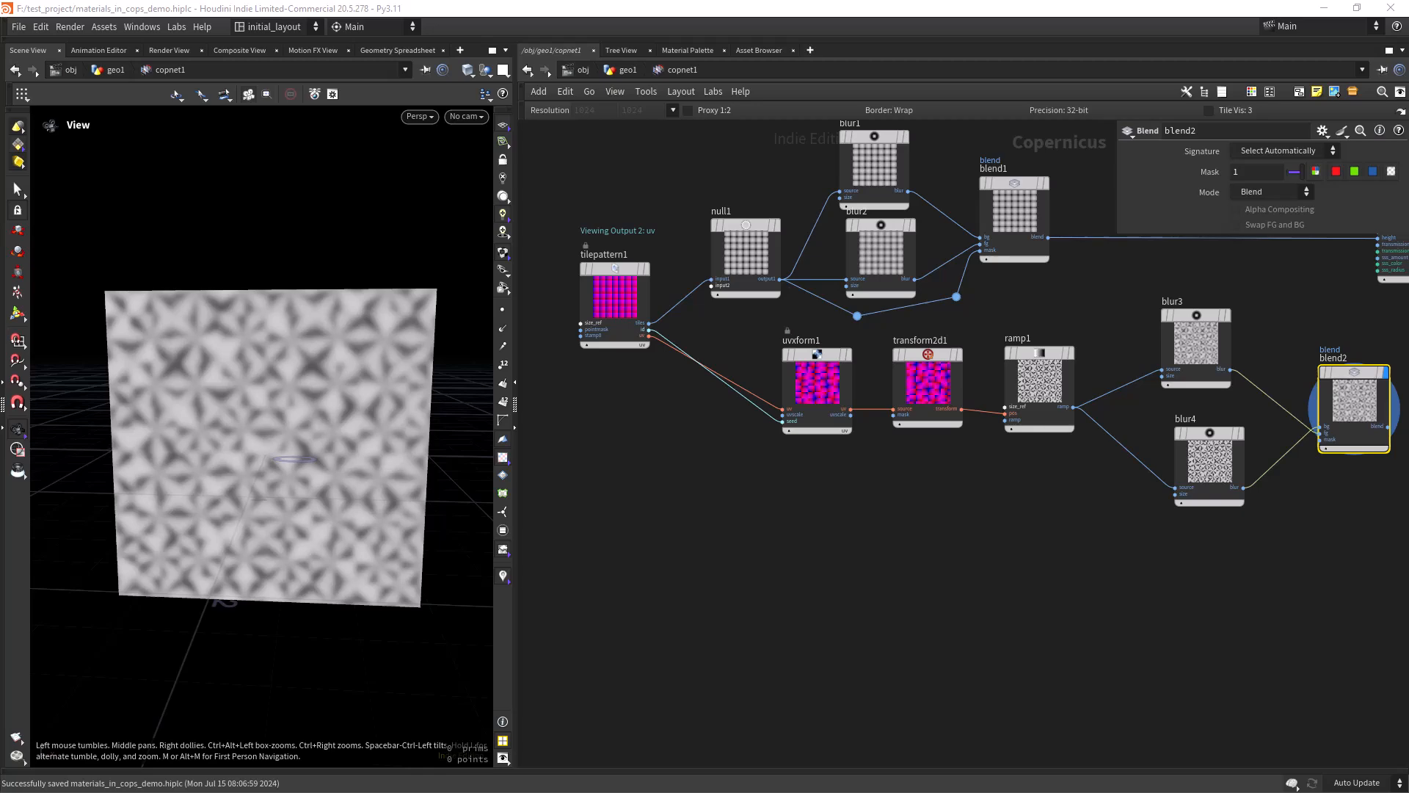
pyautogui.scroll(3, 806, 531)
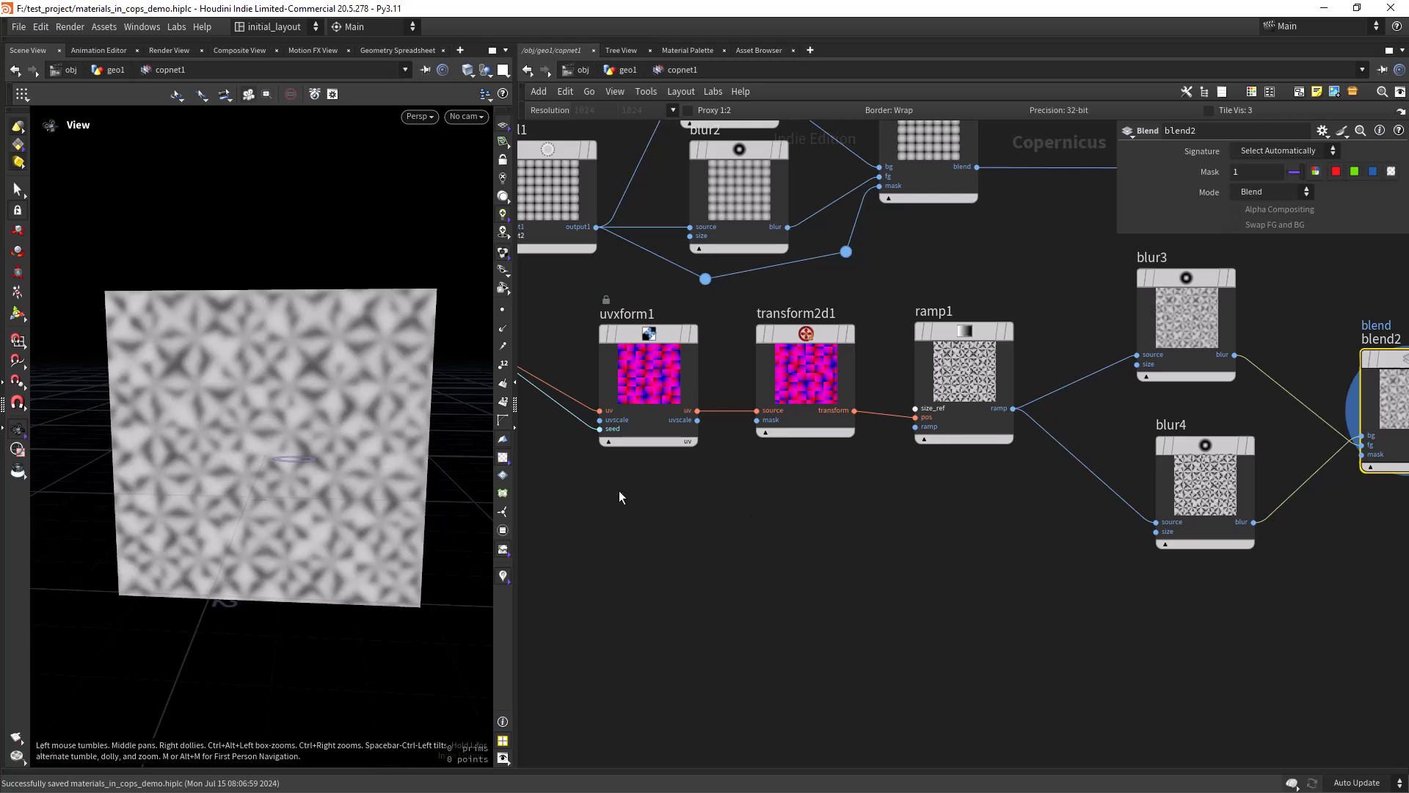
pyautogui.moveTo(540, 431); pyautogui.dragTo(788, 461, button='middle')
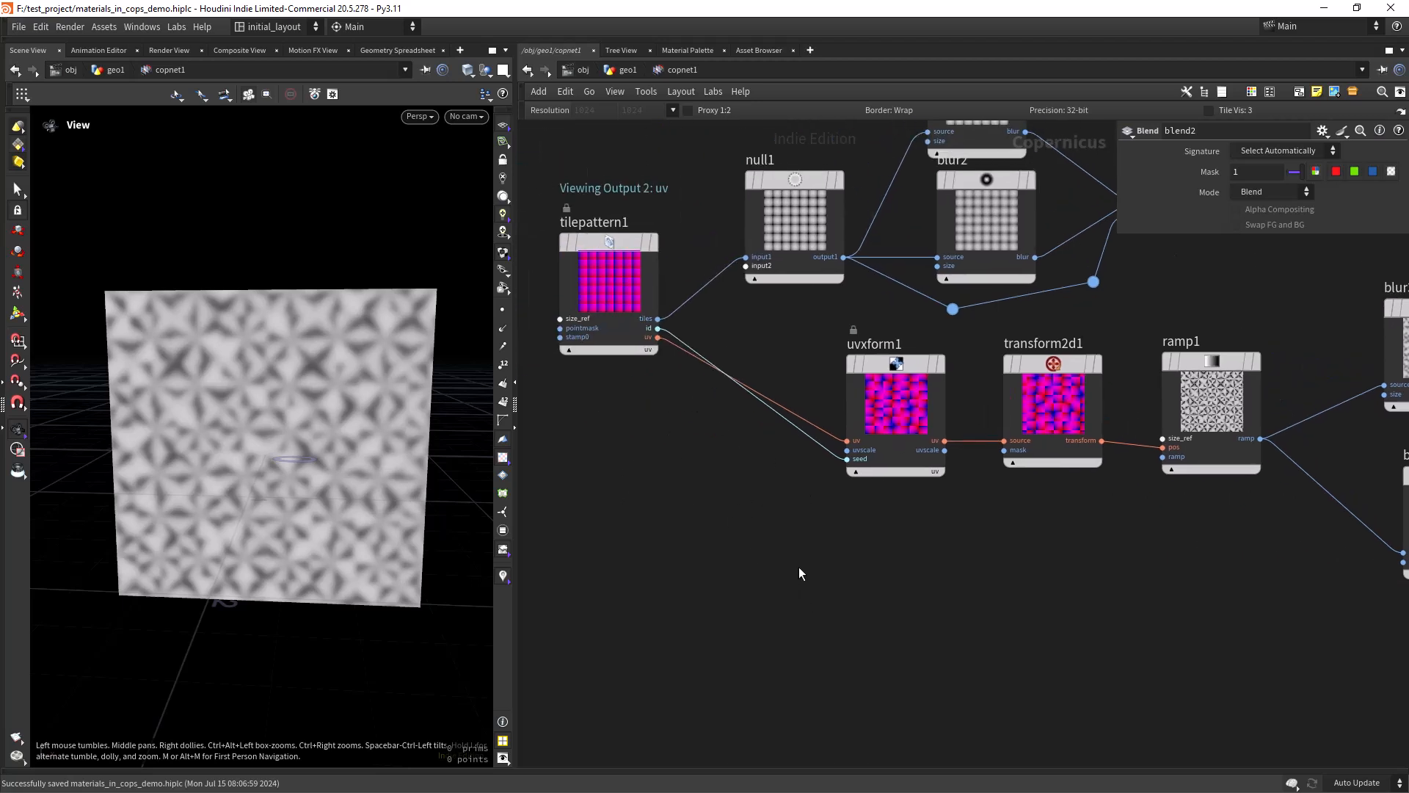
pyautogui.press('Tab')
pyautogui.write('idto')
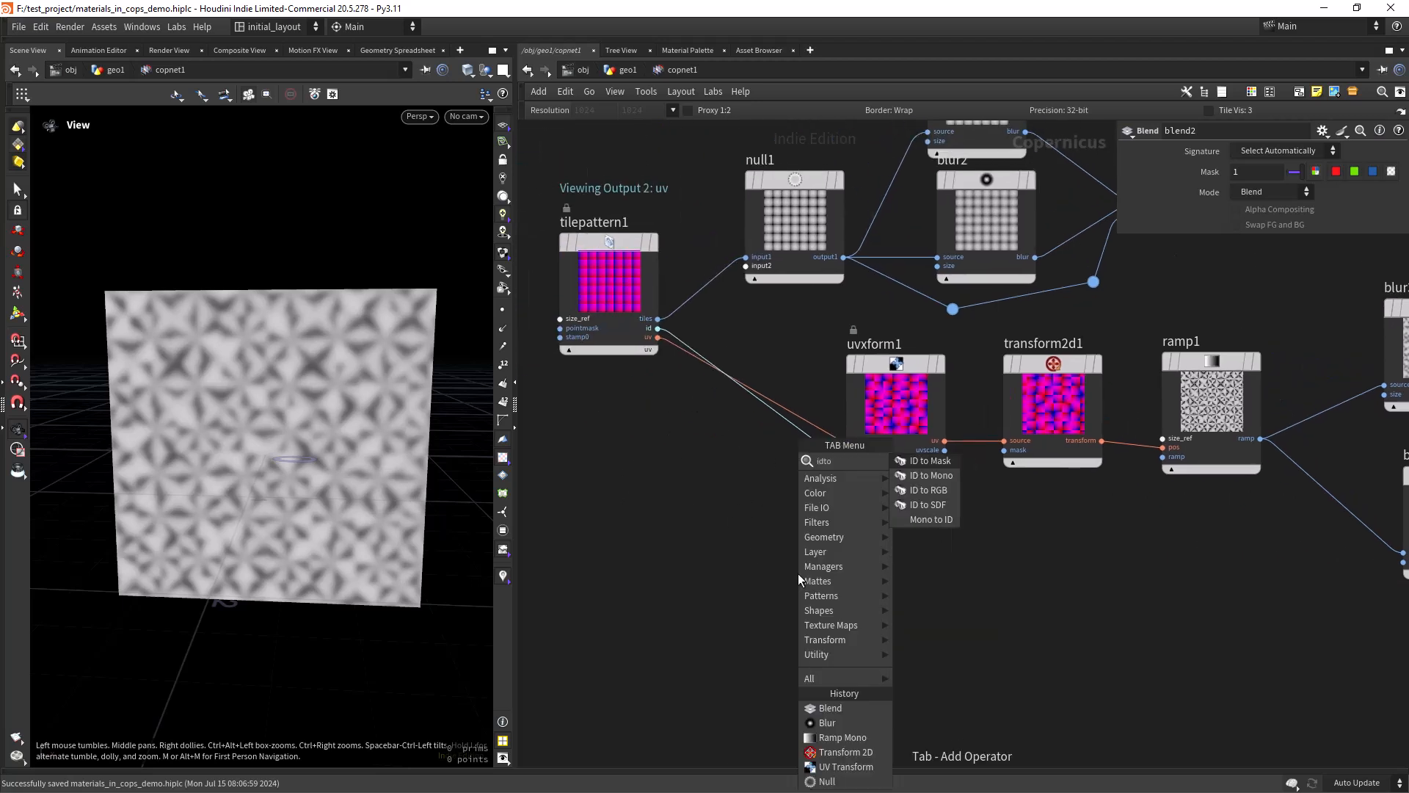
pyautogui.write('s')
pyautogui.press('Return')
pyautogui.click(799, 574)
pyautogui.click(659, 328)
pyautogui.click(746, 650)
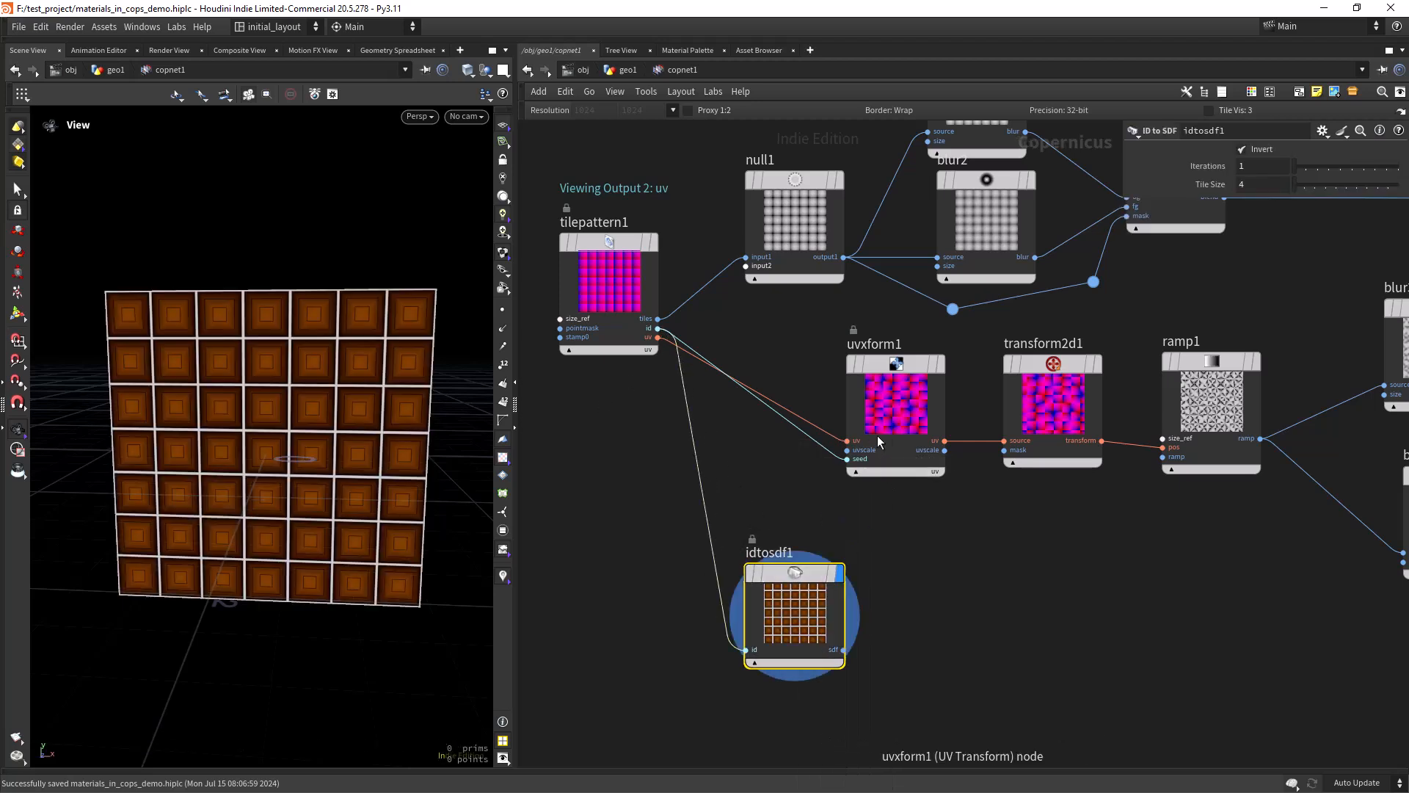
pyautogui.moveTo(795, 613); pyautogui.dragTo(821, 596)
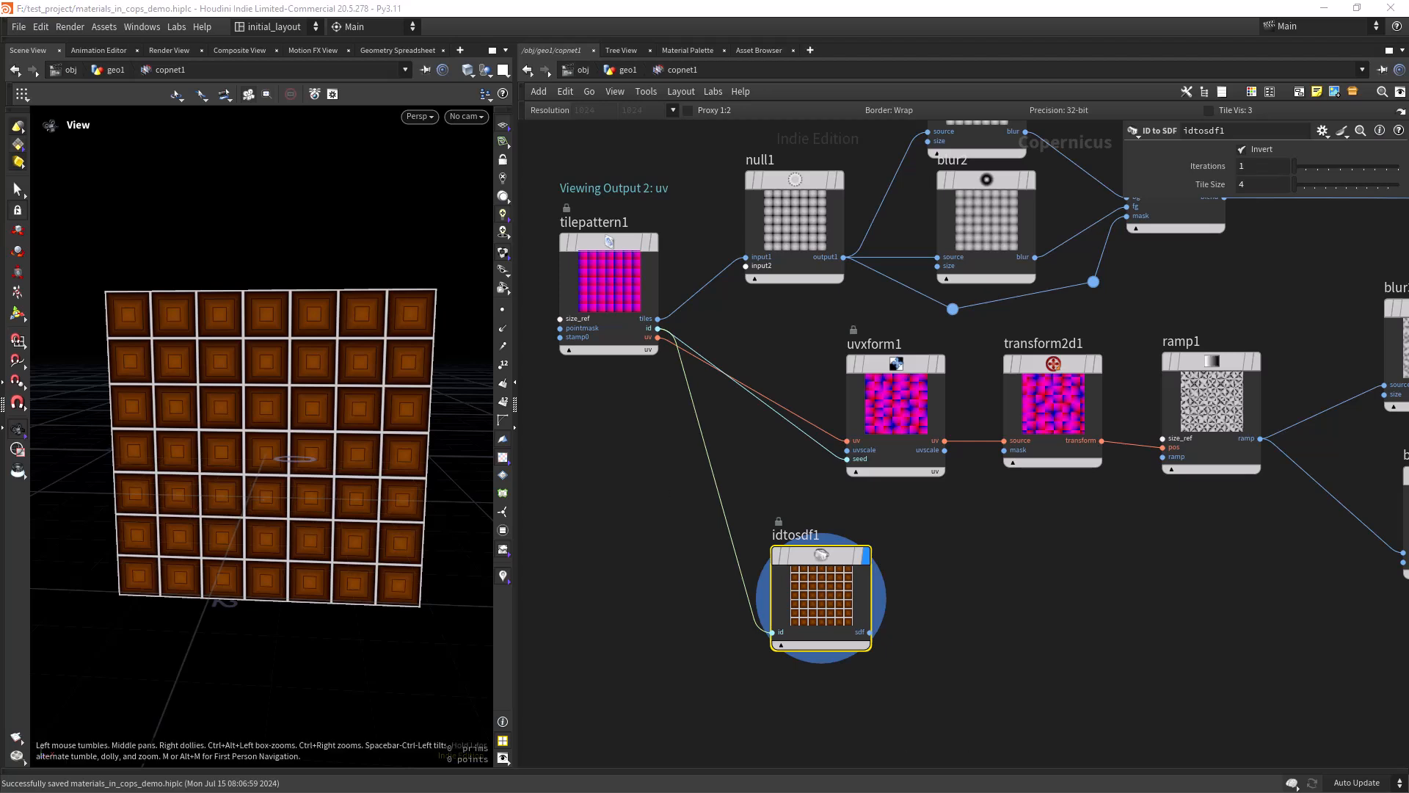
# - Add an SDF to Mono node beside the ID to SDF node
pyautogui.moveTo(990, 598); pyautogui.dragTo(914, 591, button='middle')
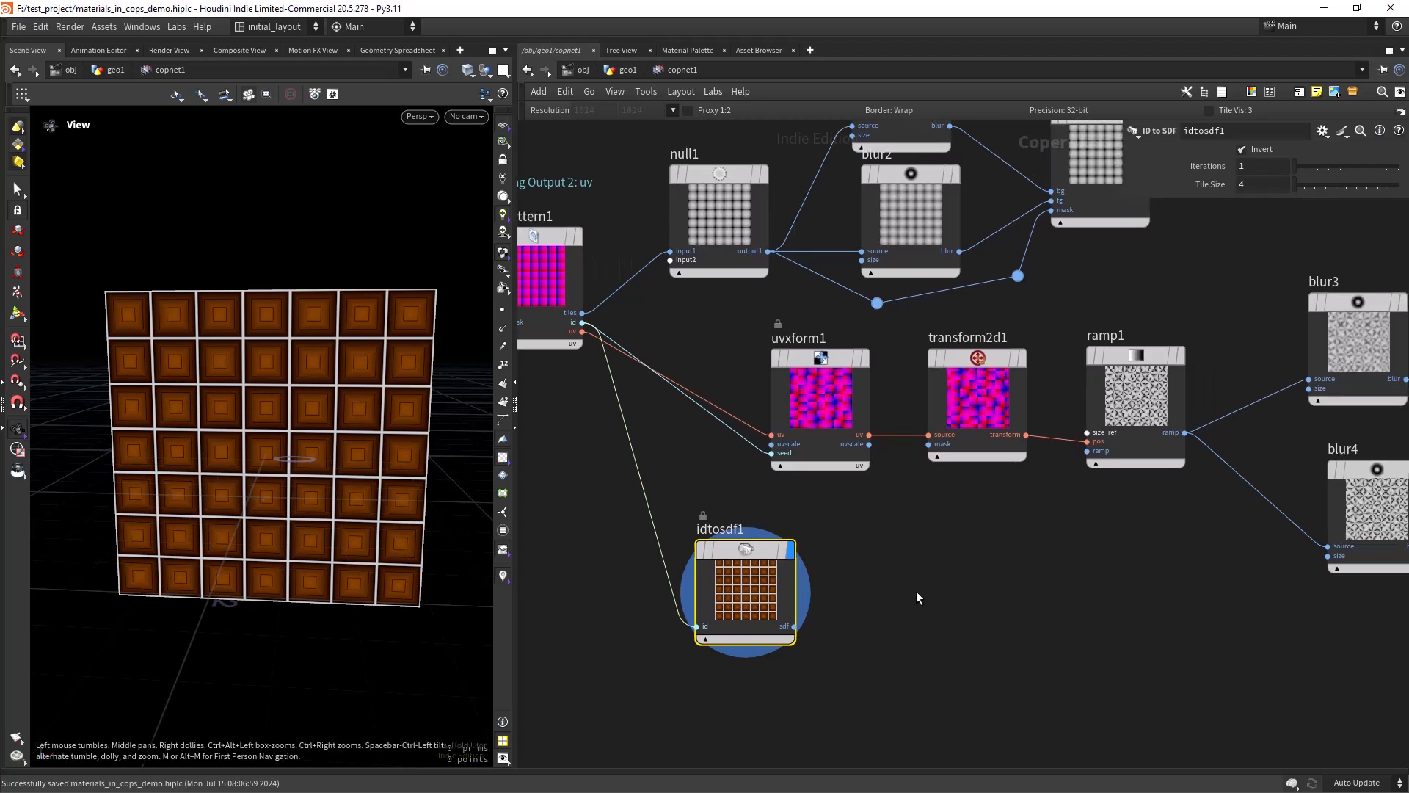
pyautogui.press('Tab')
pyautogui.write('sdf')
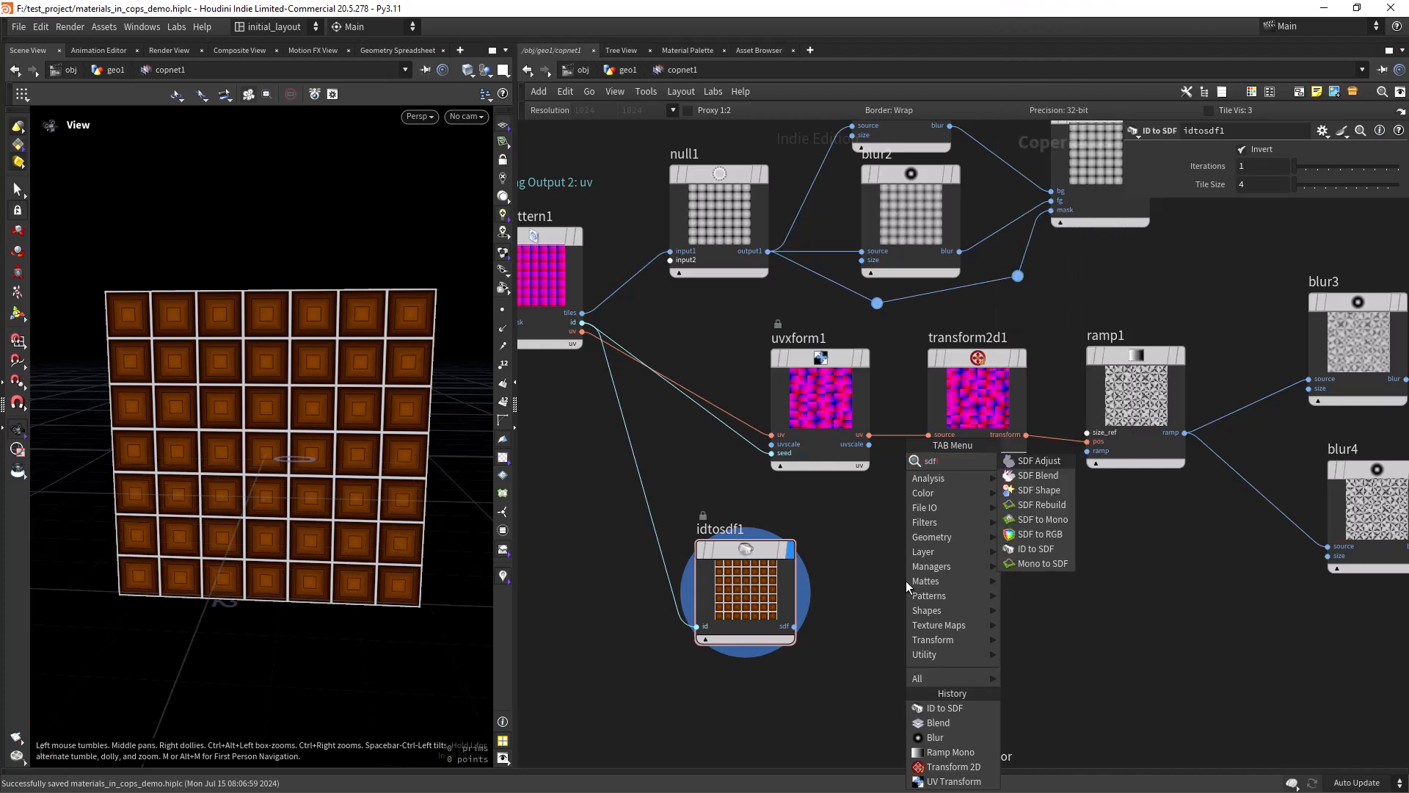
pyautogui.press('BackSpace')
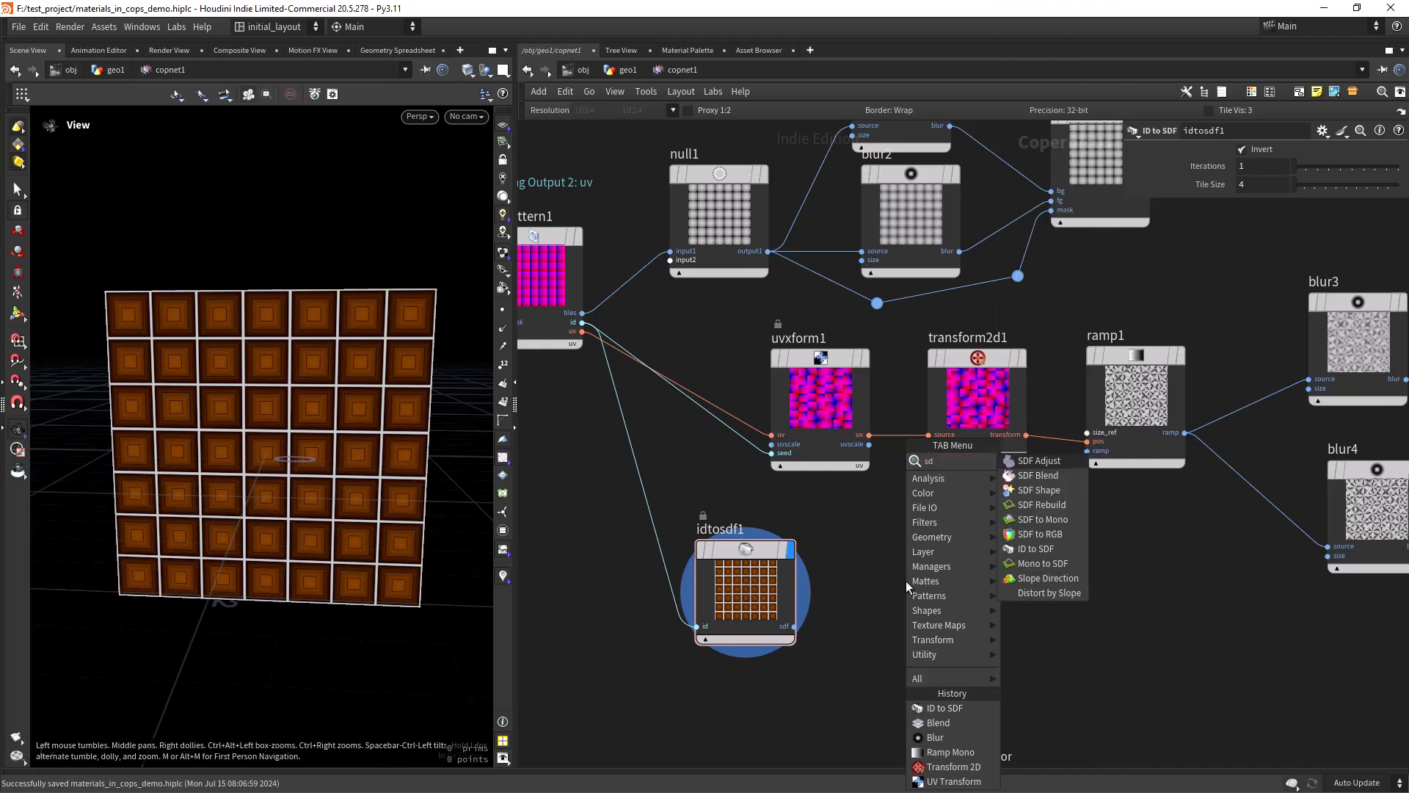
pyautogui.press('Down')
pyautogui.press('Down')
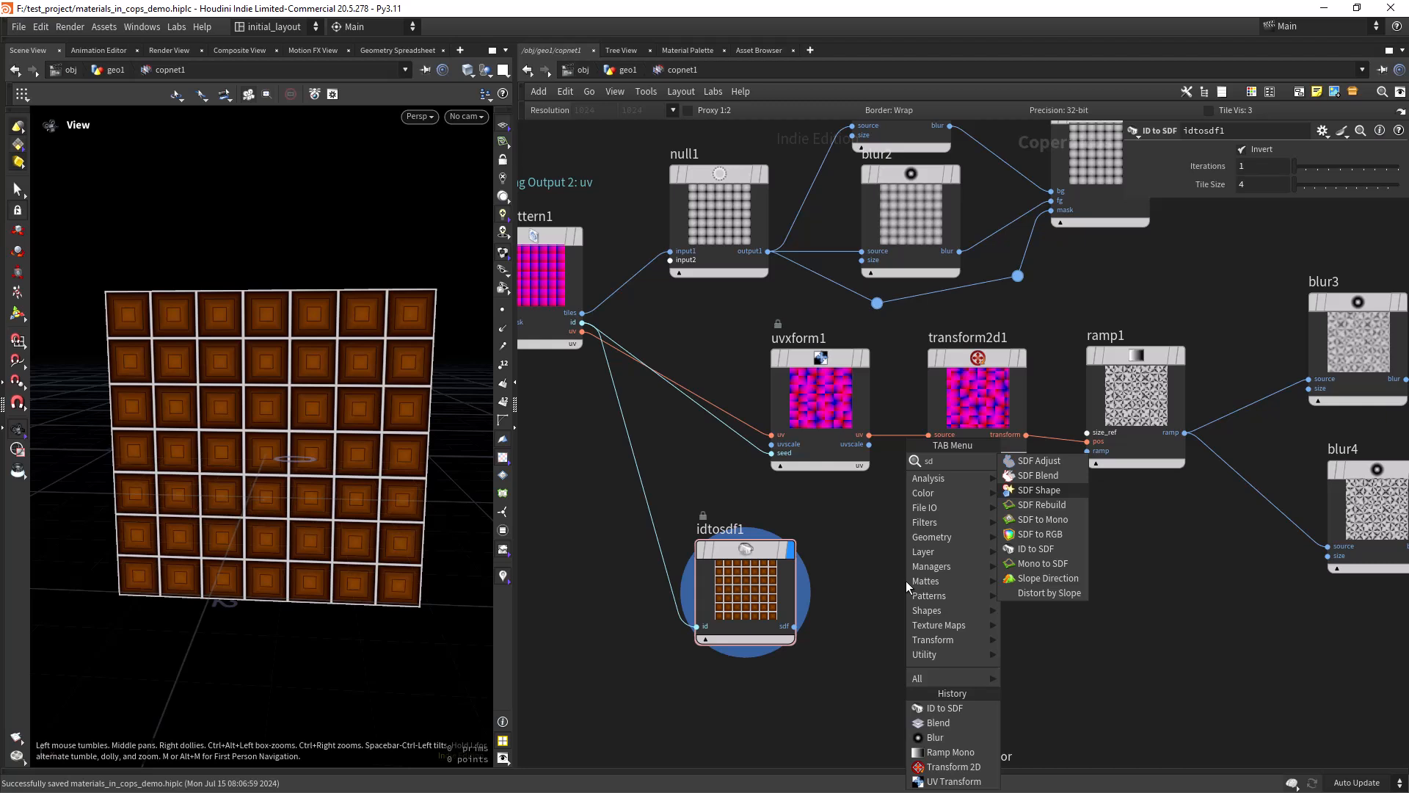
pyautogui.press('Down')
pyautogui.press('Down')
pyautogui.press('Return')
pyautogui.click(905, 579)
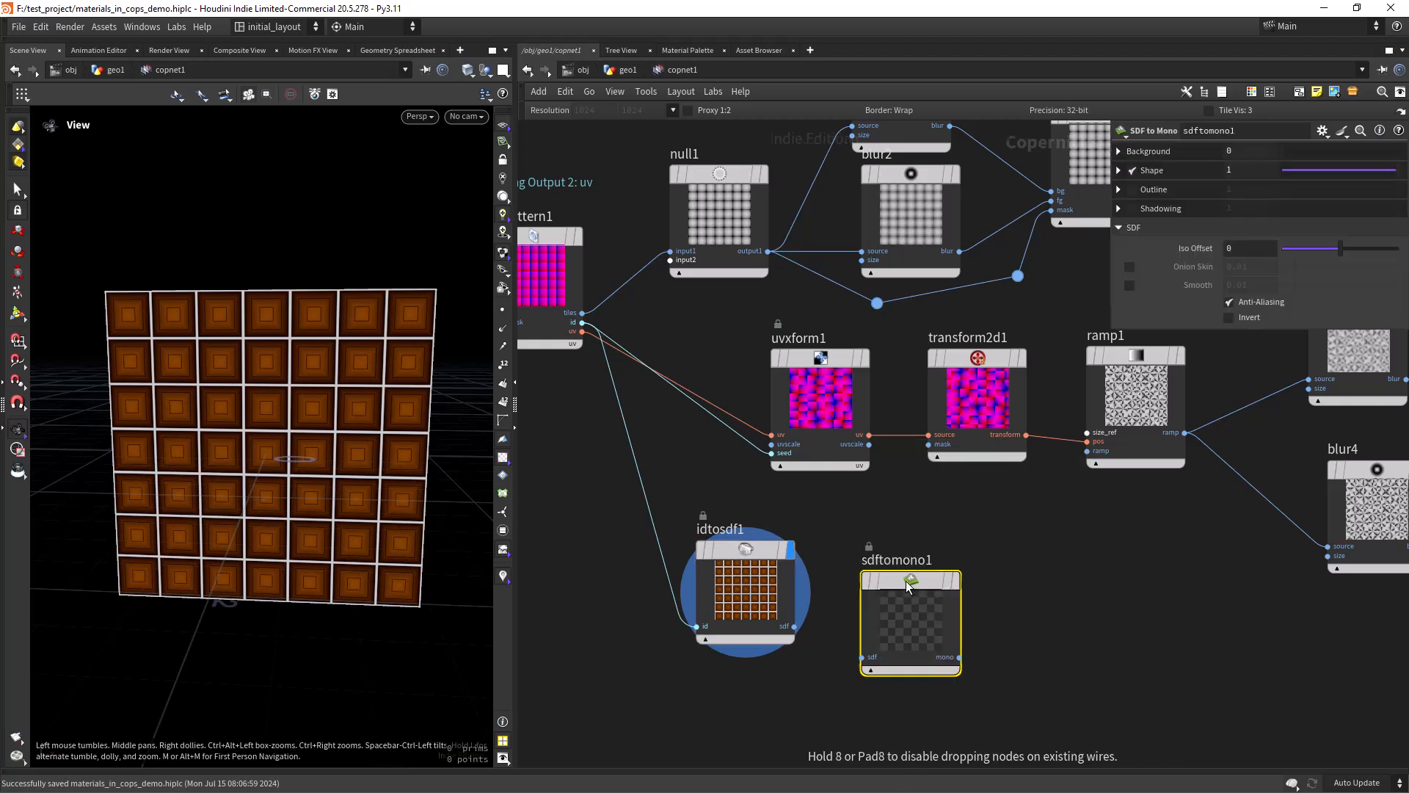
# - Place the SDF to Mono node beside idtosdf1, feed it the sdf output, and display it
pyautogui.moveTo(884, 579); pyautogui.dragTo(901, 548)
pyautogui.click(884, 626)
pyautogui.click(795, 626)
pyautogui.click(964, 548)
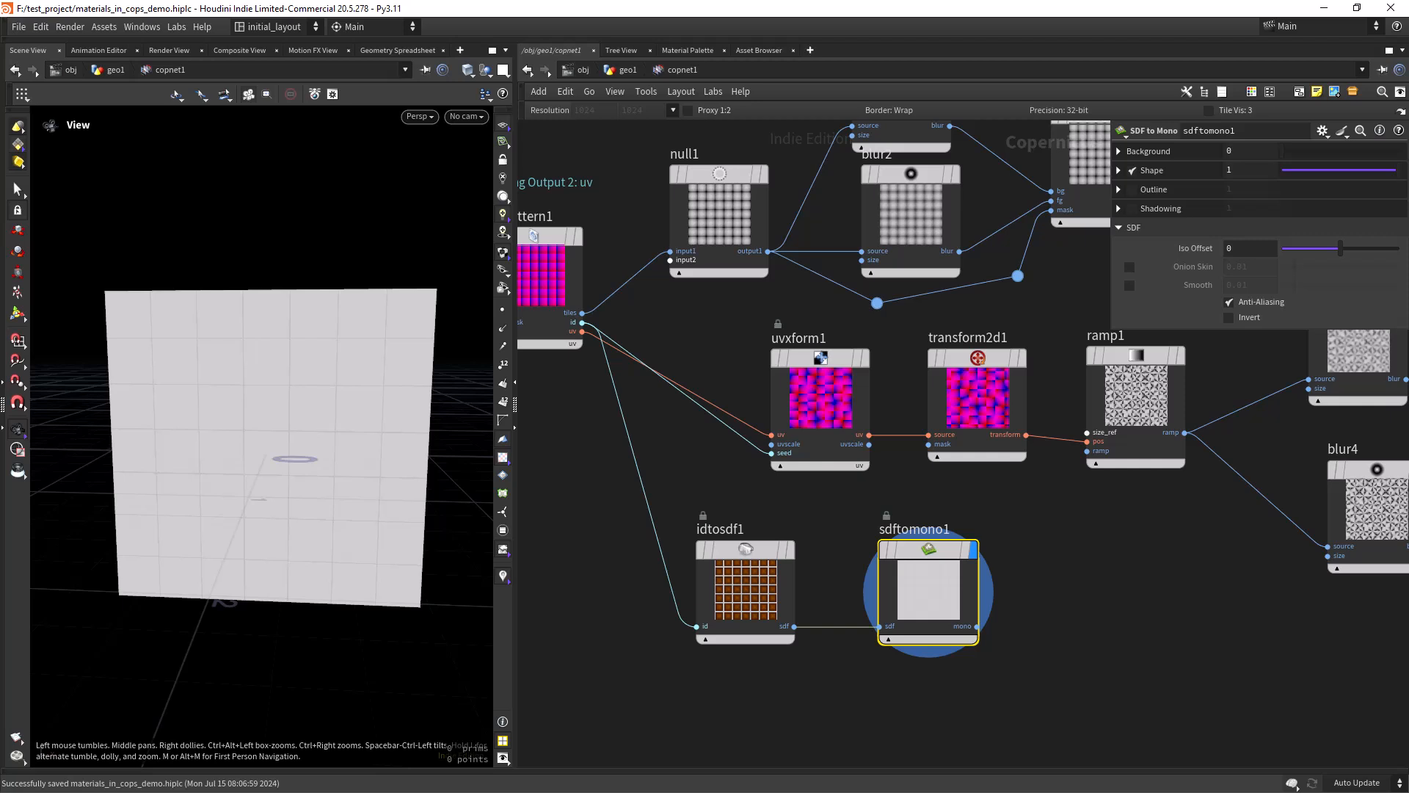
# - Disable the Shape fill on sdftomono1, enable its Outline, and set the outline width to 0.08
pyautogui.click(1132, 189)
pyautogui.click(1132, 170)
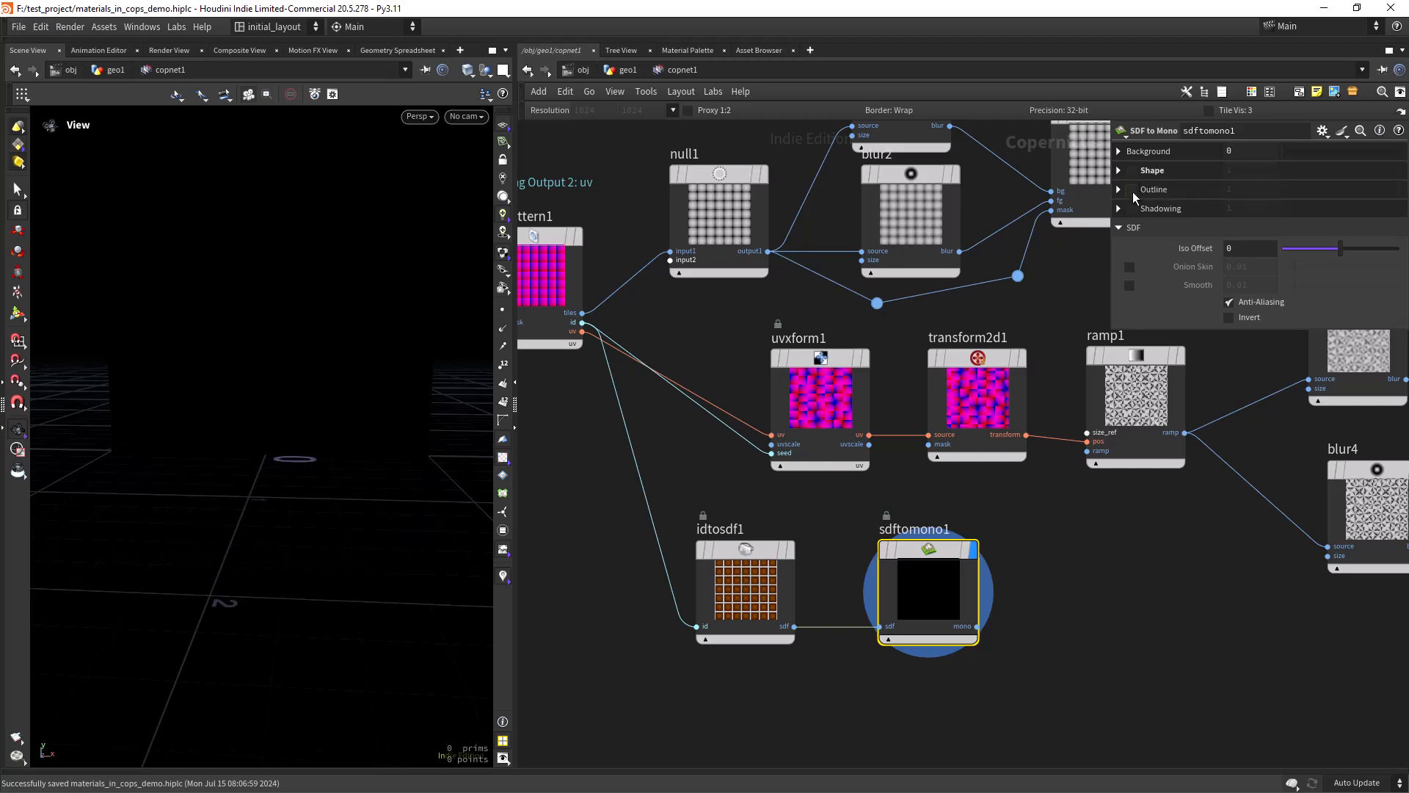
pyautogui.click(1118, 191)
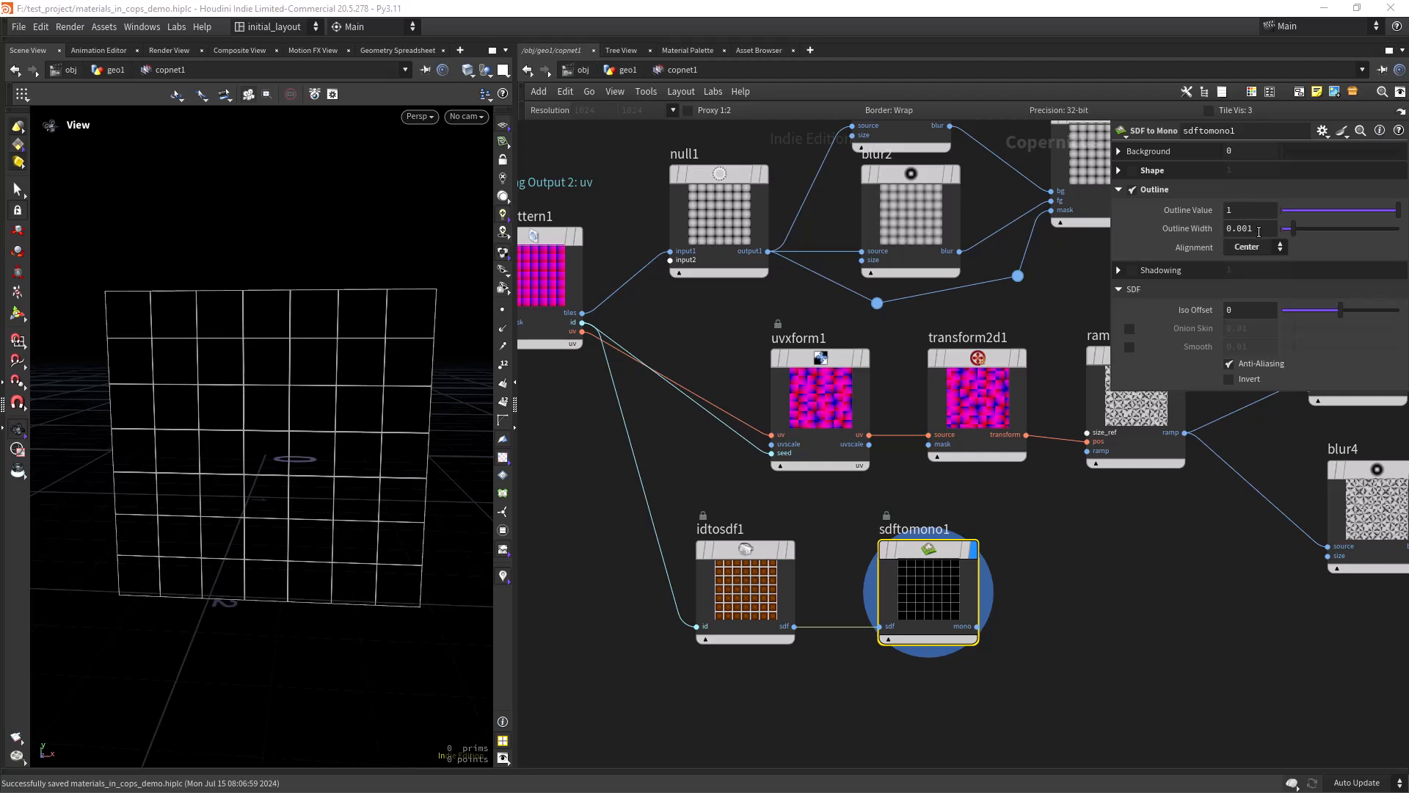
pyautogui.moveTo(1260, 231); pyautogui.dragTo(1242, 230)
pyautogui.write('8')
pyautogui.press('Return')
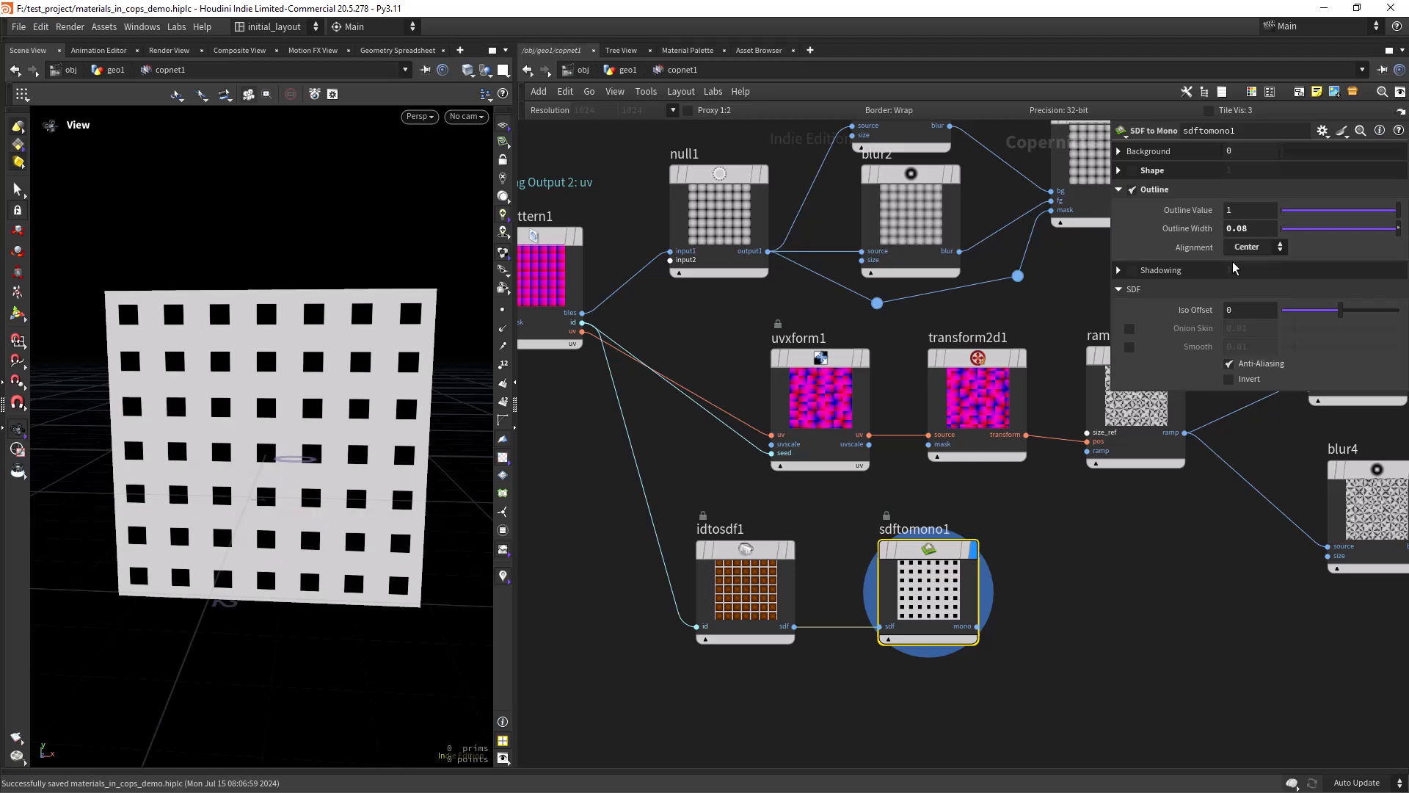
# - Add a Blur node after sdftomono1, wire the mono output into its source, and display it
pyautogui.moveTo(1051, 604); pyautogui.dragTo(909, 610, button='middle')
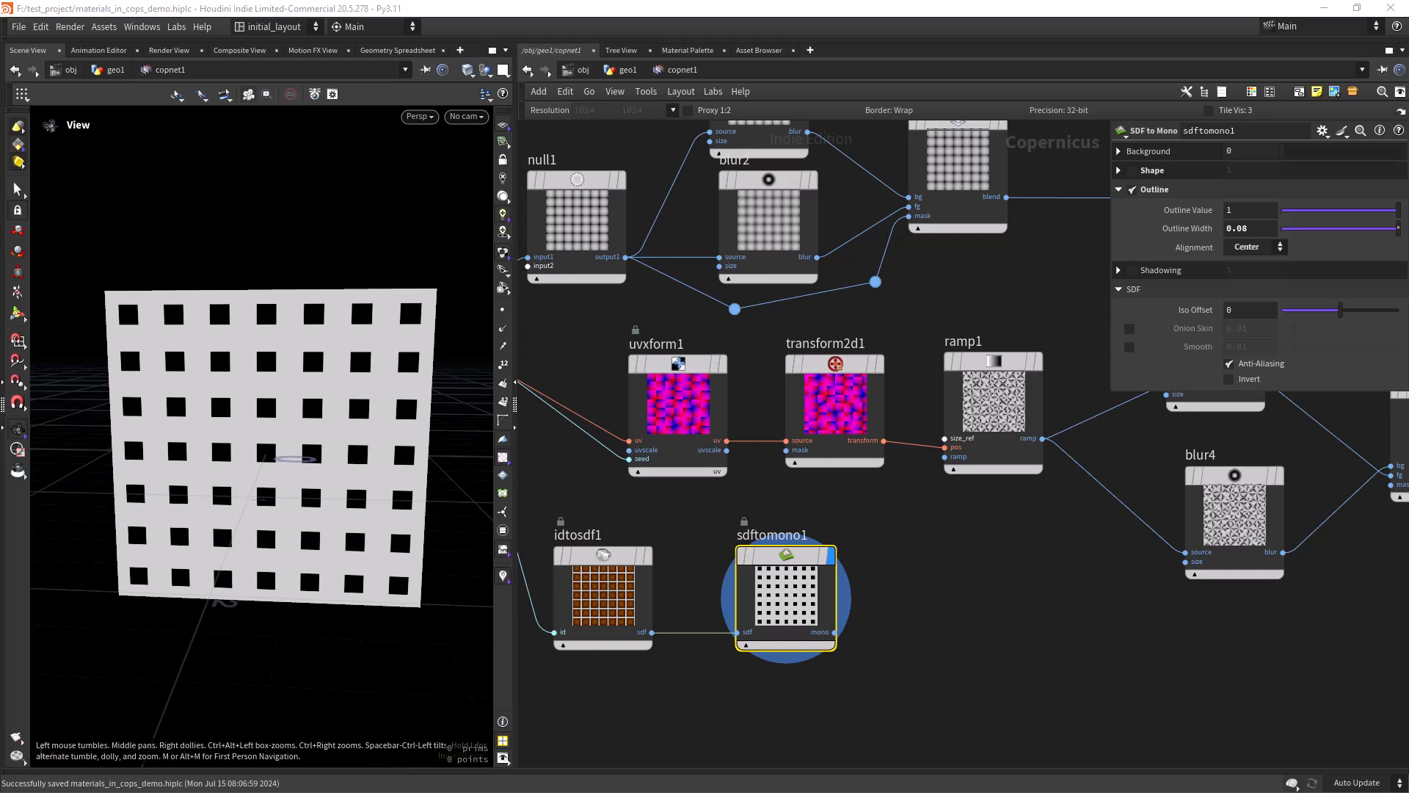
pyautogui.moveTo(981, 604); pyautogui.dragTo(849, 629, button='middle')
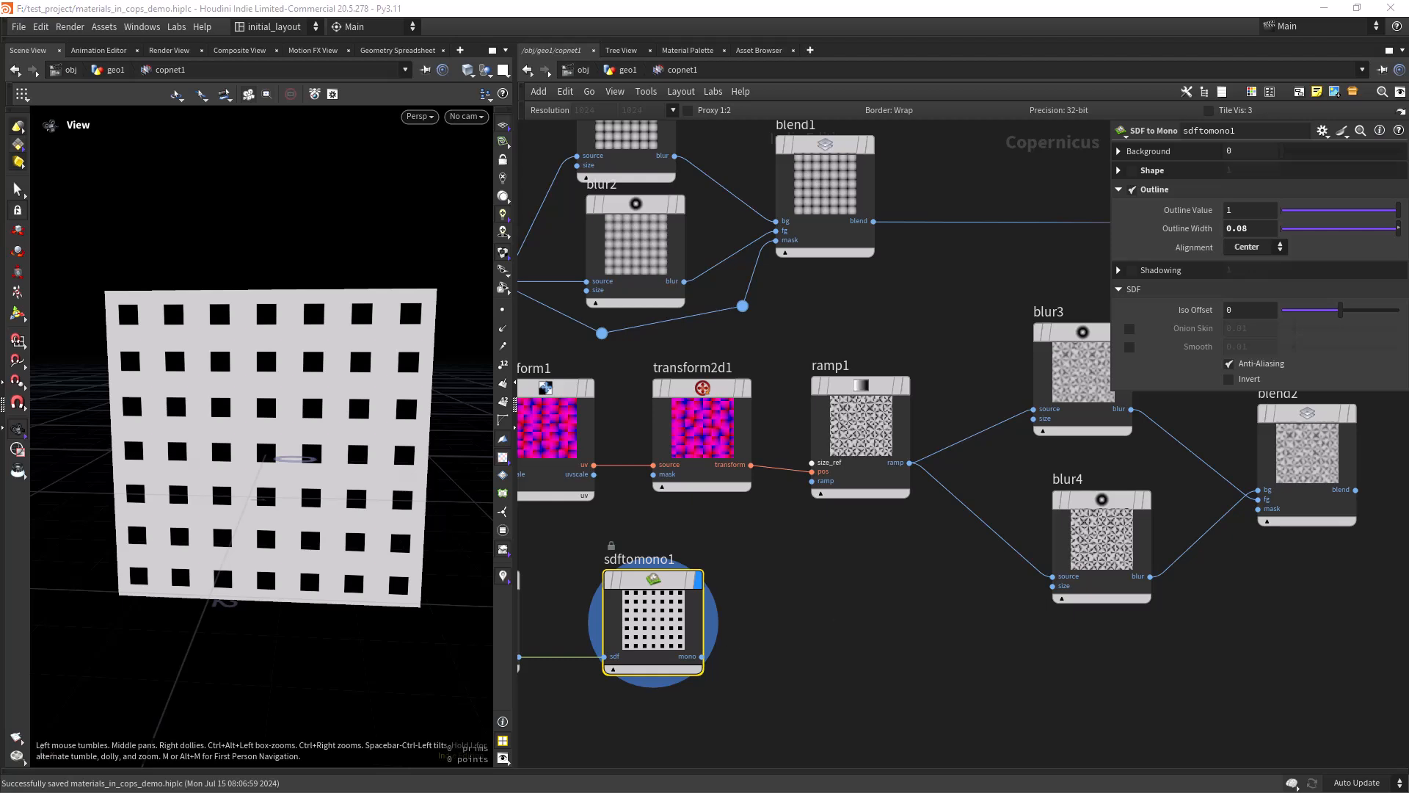
pyautogui.click(782, 609)
pyautogui.press('Tab')
pyautogui.write('blur')
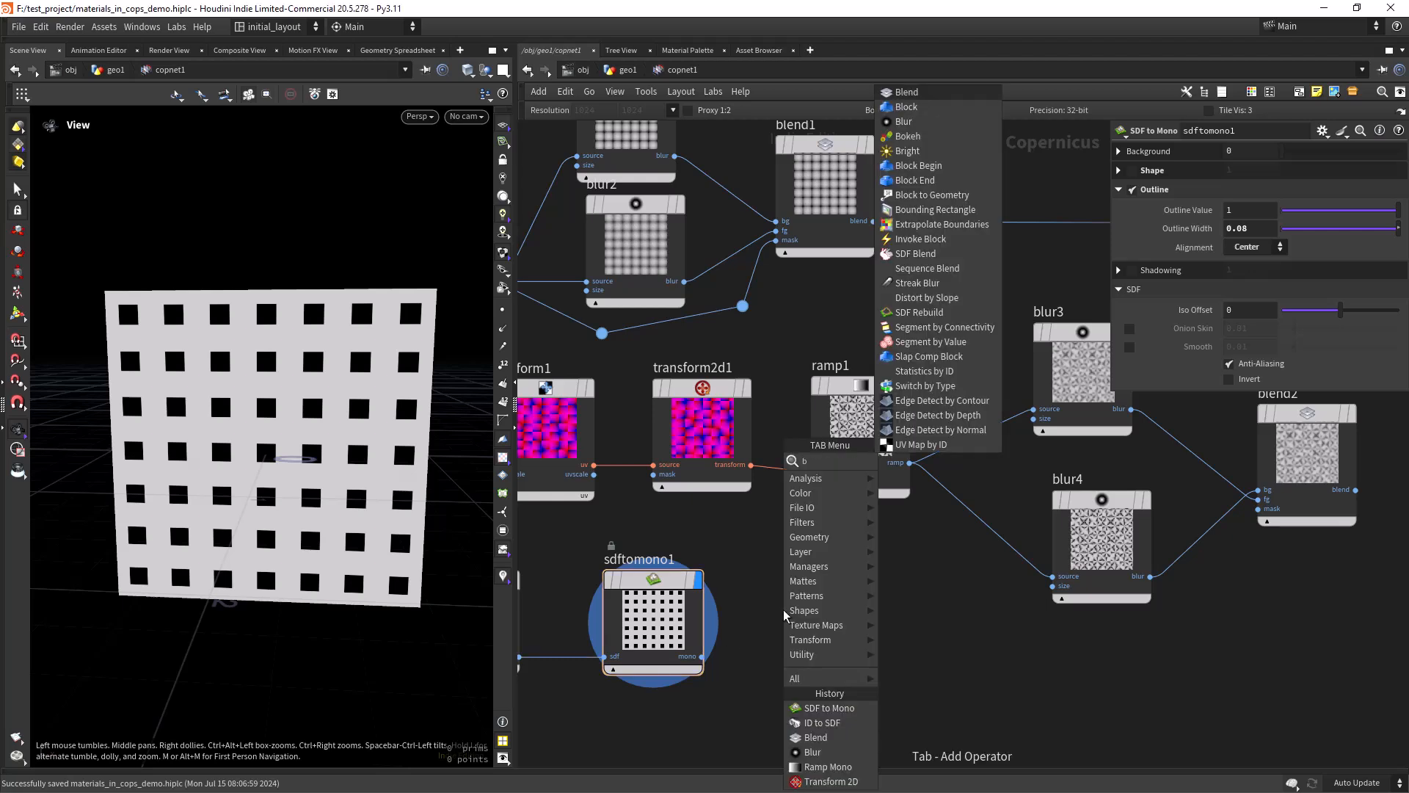
pyautogui.press('Return')
pyautogui.click(837, 588)
pyautogui.click(702, 656)
pyautogui.click(782, 648)
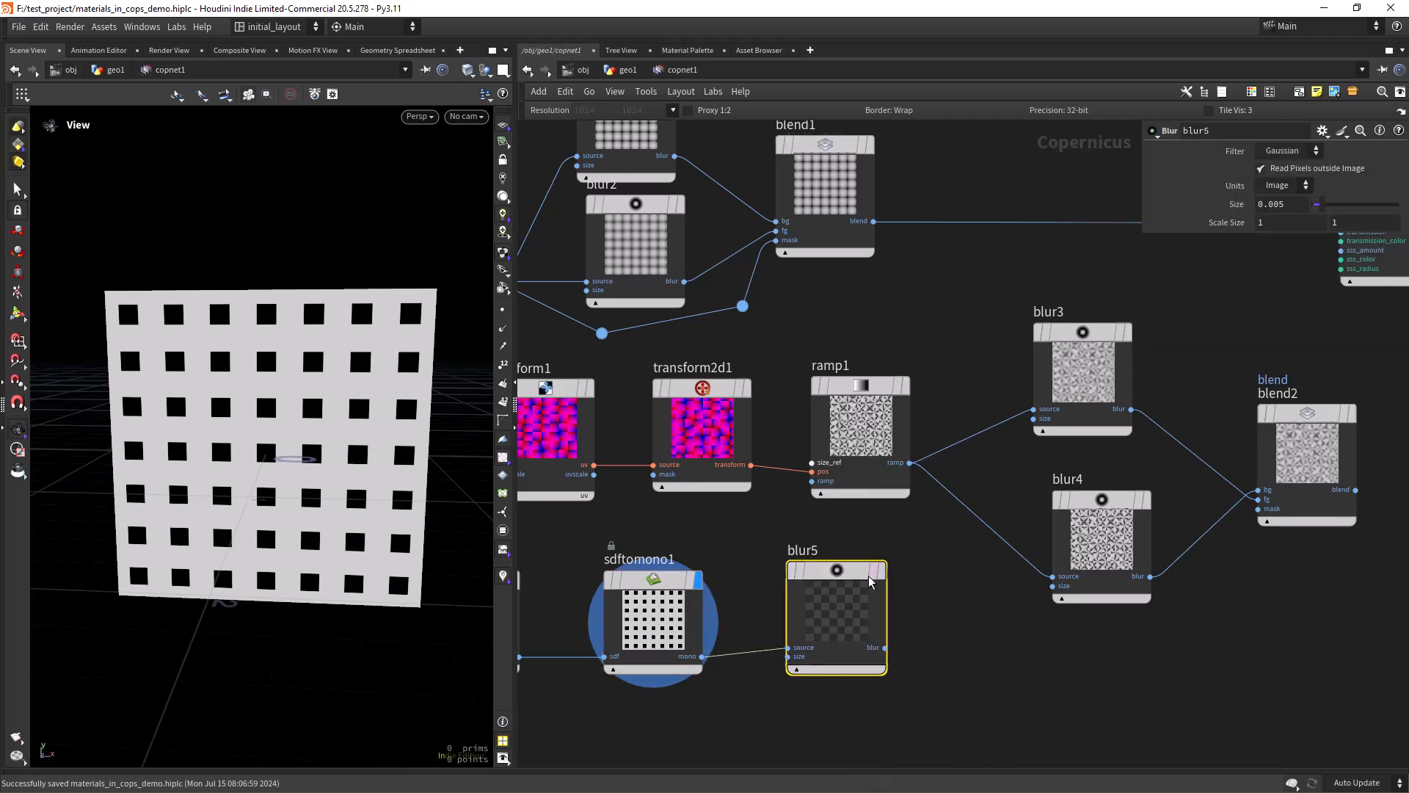
pyautogui.moveTo(876, 570)
pyautogui.click(891, 524)
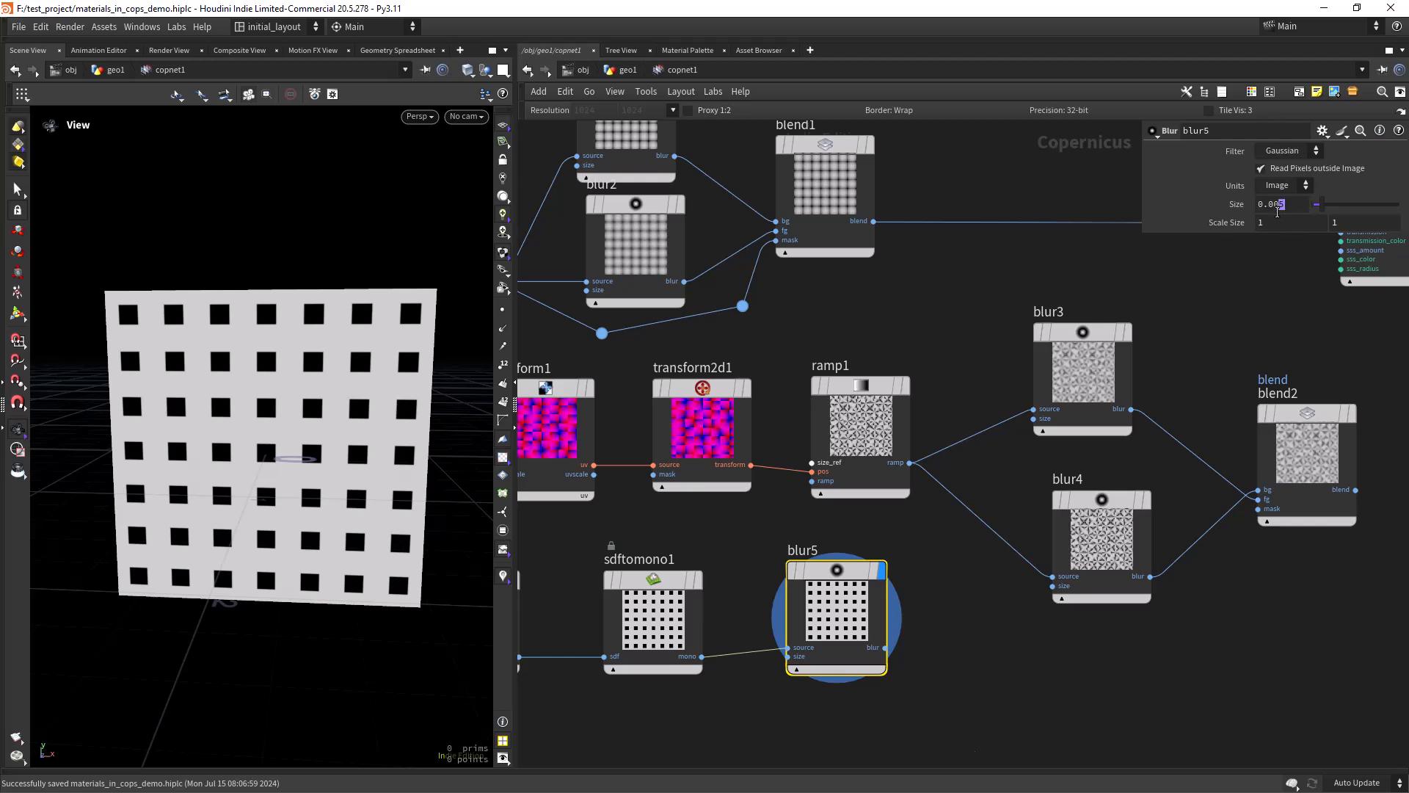
# - Set blur5's size to 0.03, wire its output into blend2's mask input, and display blend2
pyautogui.moveTo(1286, 204); pyautogui.dragTo(1277, 205)
pyautogui.write('3')
pyautogui.press('Return')
pyautogui.moveTo(897, 651); pyautogui.dragTo(769, 615, button='middle')
pyautogui.click(759, 611)
pyautogui.click(1130, 473)
pyautogui.moveTo(1179, 532); pyautogui.dragTo(1012, 567, button='middle')
pyautogui.click(1068, 365)
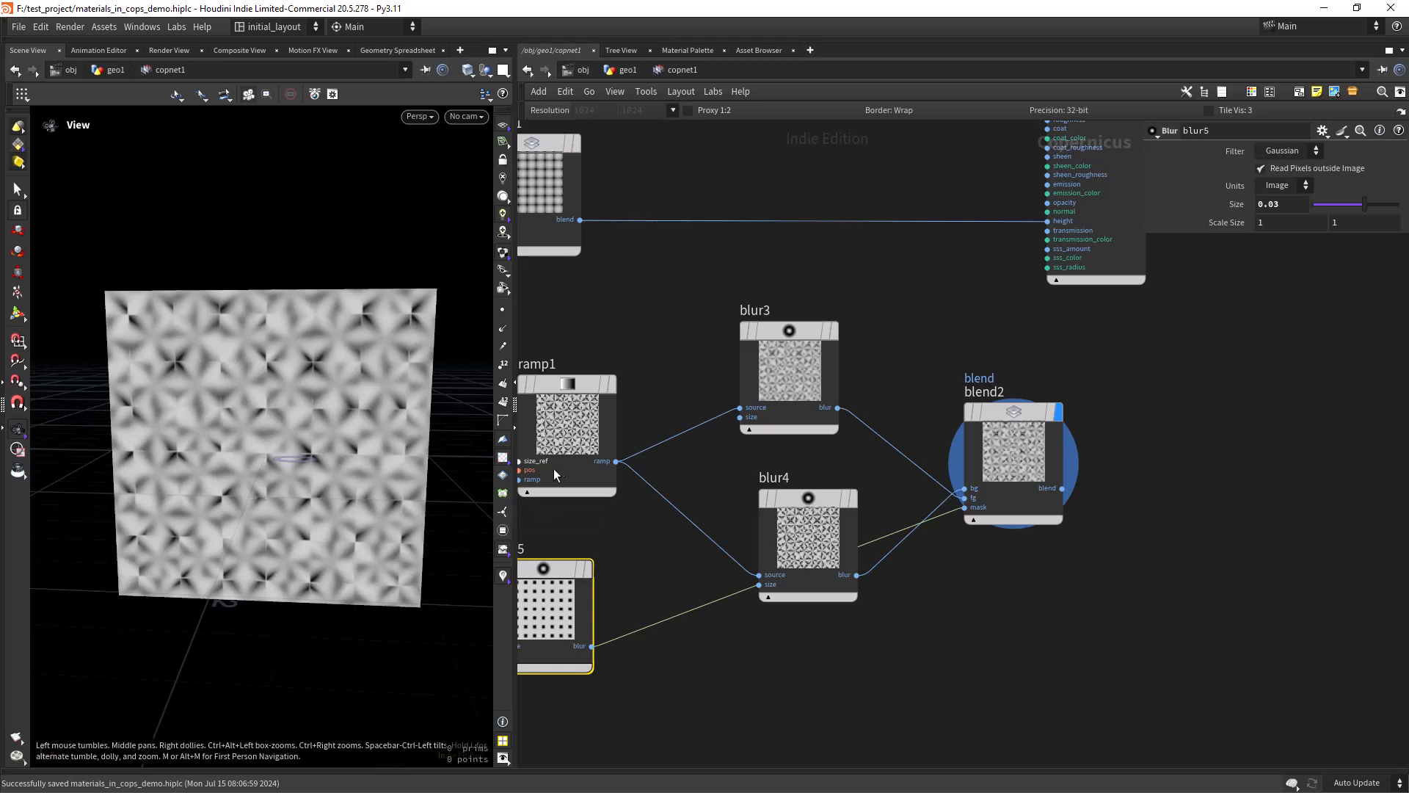
# - Move sdftomono1 closer to idtosdf1 and create a reference copy of transform2d1 below the SDF branch
pyautogui.click(663, 316)
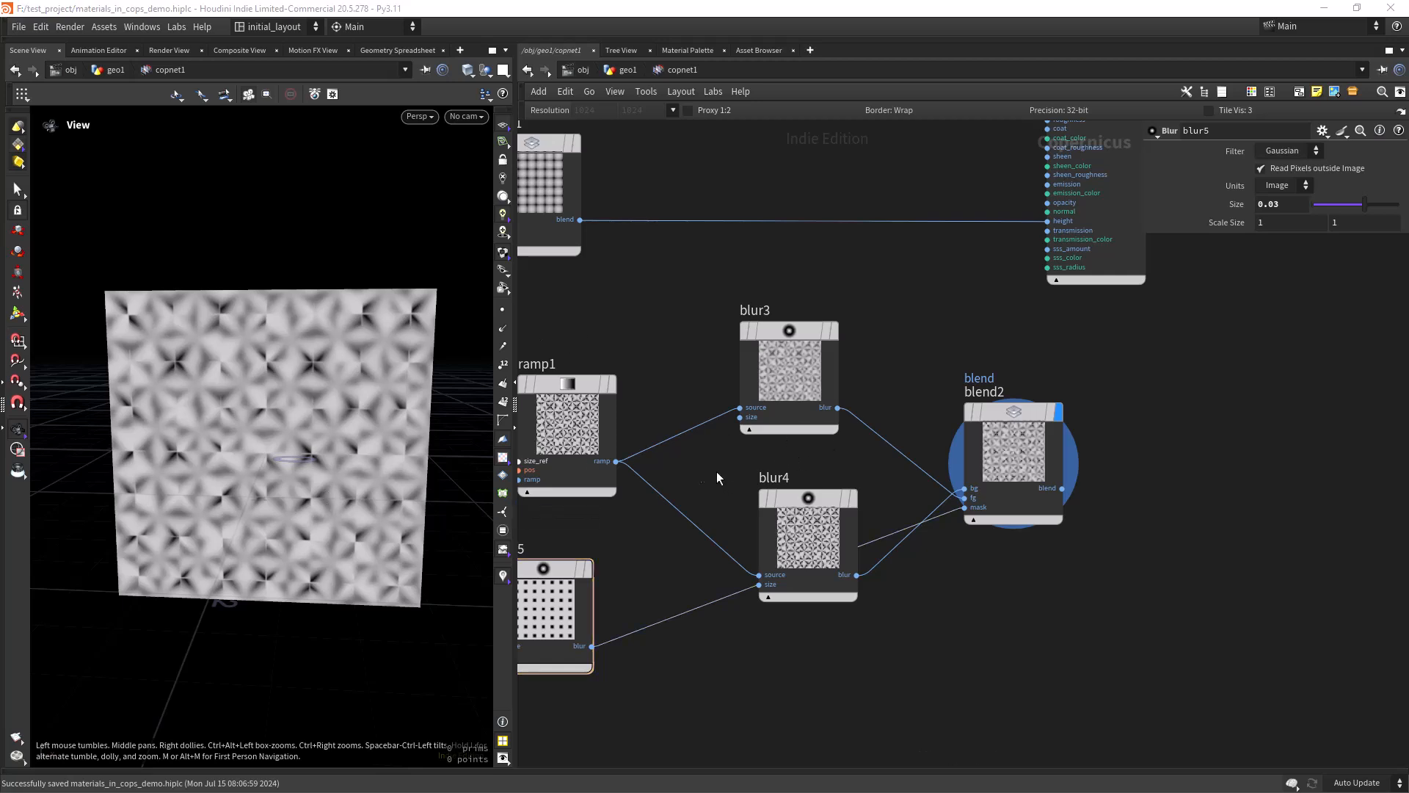
pyautogui.moveTo(632, 500); pyautogui.dragTo(883, 429, button='middle')
pyautogui.scroll(-3, 870, 458)
pyautogui.moveTo(782, 467); pyautogui.dragTo(808, 454, button='middle')
pyautogui.scroll(1, 799, 452)
pyautogui.moveTo(761, 477); pyautogui.dragTo(717, 478)
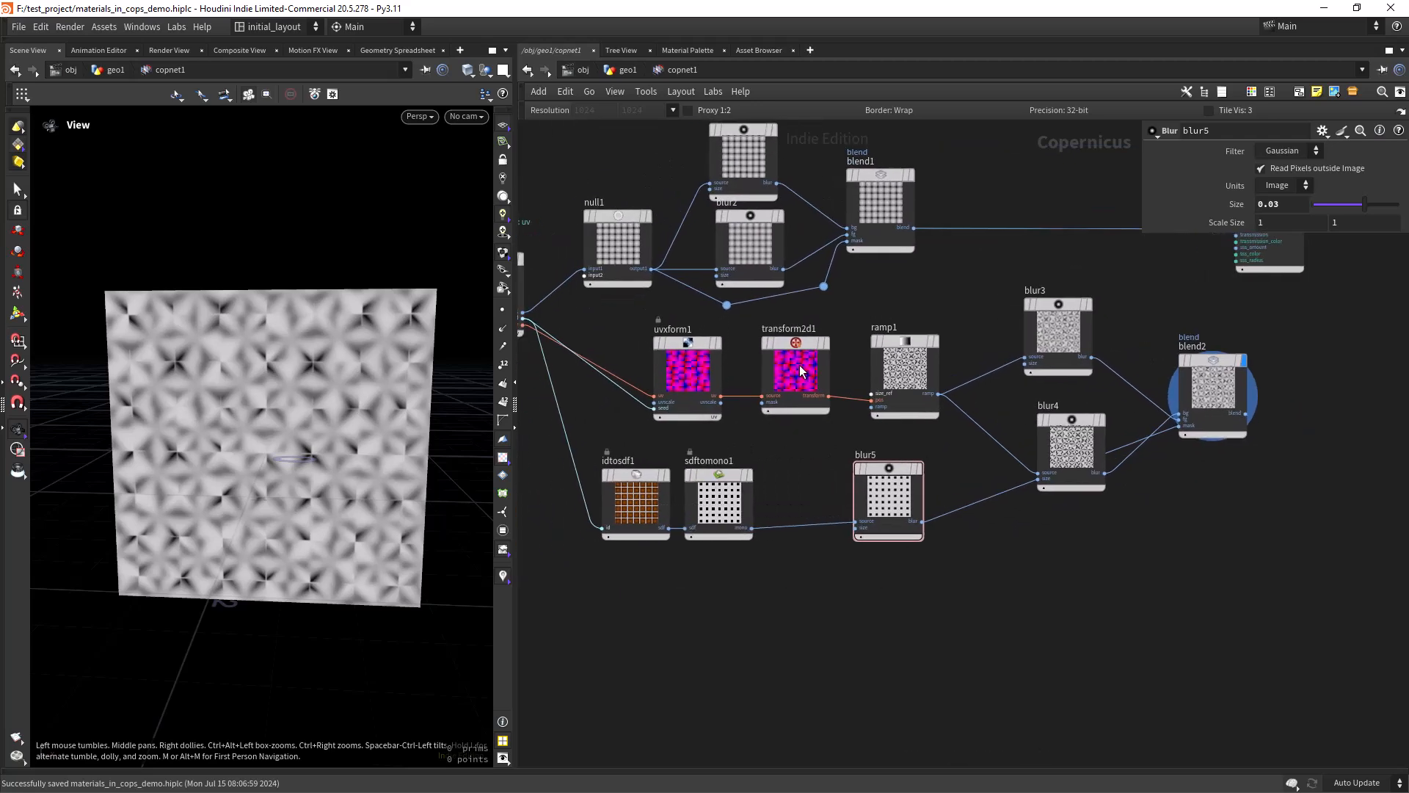
pyautogui.moveTo(797, 345)
pyautogui.keyDown('alt'); pyautogui.moveTo(797, 345); pyautogui.dragTo(812, 559); pyautogui.keyUp('alt')
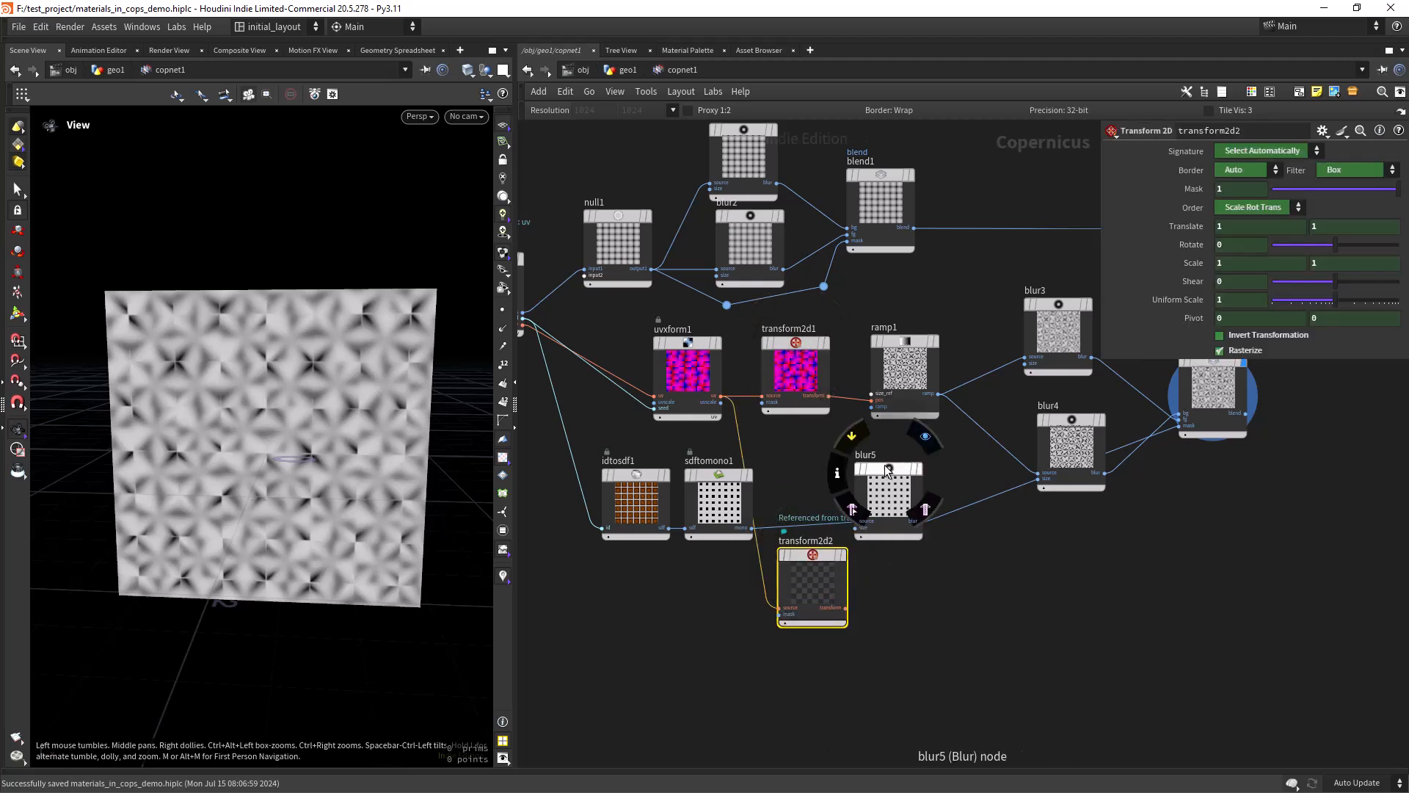
# - Insert the referenced transform copy between sdftomono1 and blur5, shifting blur5 and blend2 to keep the wires clear
pyautogui.moveTo(888, 470); pyautogui.dragTo(924, 458)
pyautogui.moveTo(788, 585); pyautogui.dragTo(821, 501)
pyautogui.press('y')
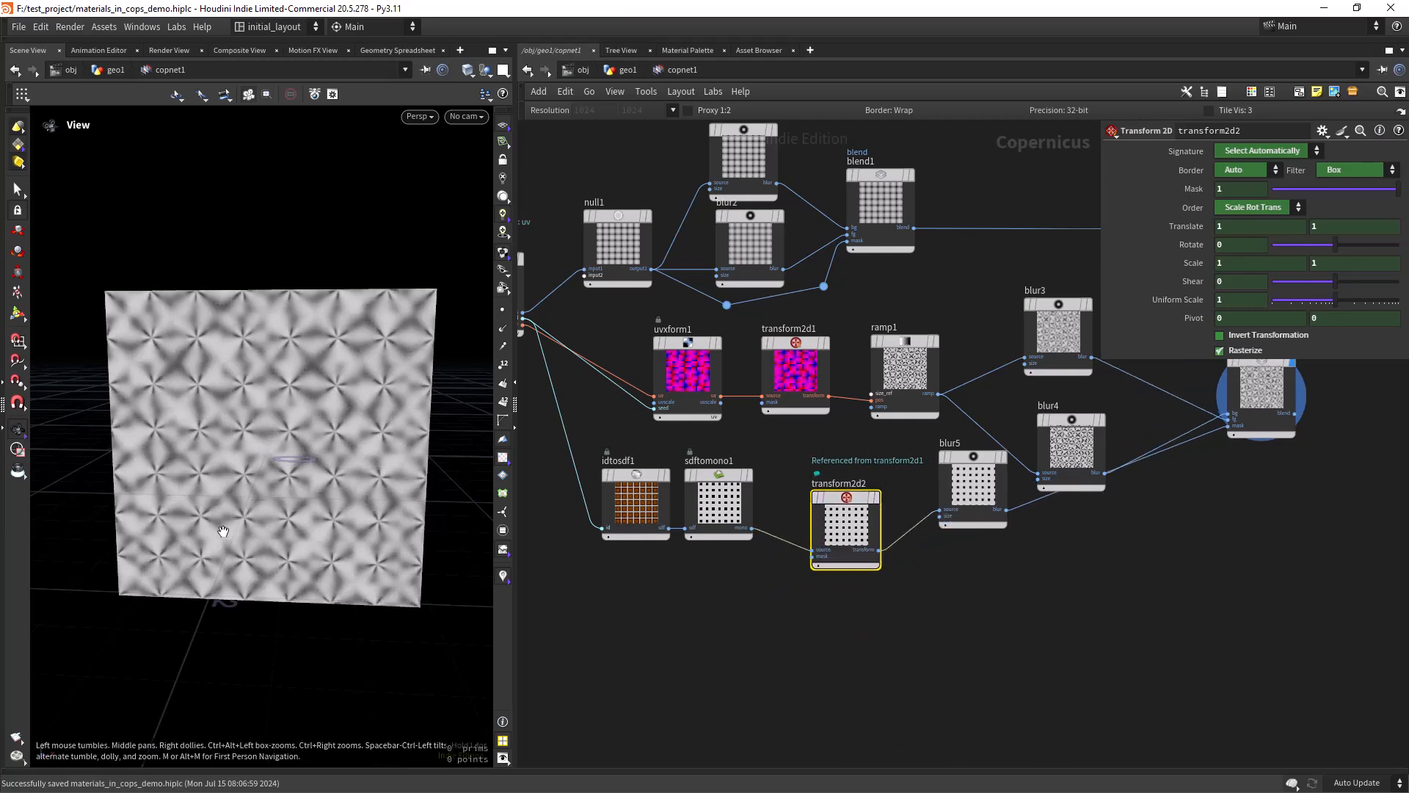
pyautogui.moveTo(234, 535); pyautogui.dragTo(309, 440, button='right')
pyautogui.moveTo(308, 440); pyautogui.dragTo(293, 503)
pyautogui.moveTo(1140, 537); pyautogui.dragTo(781, 646, button='middle')
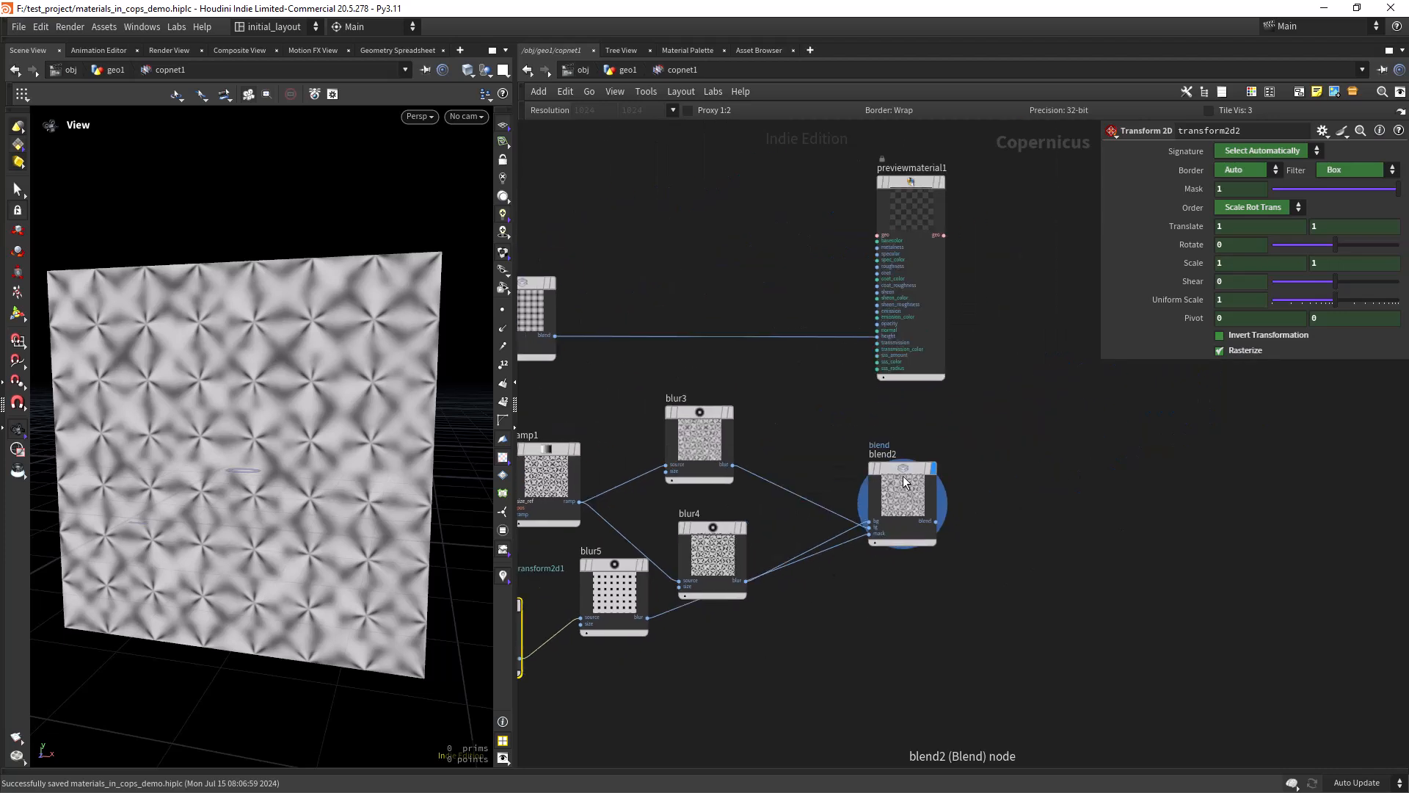
pyautogui.moveTo(902, 482); pyautogui.dragTo(916, 510)
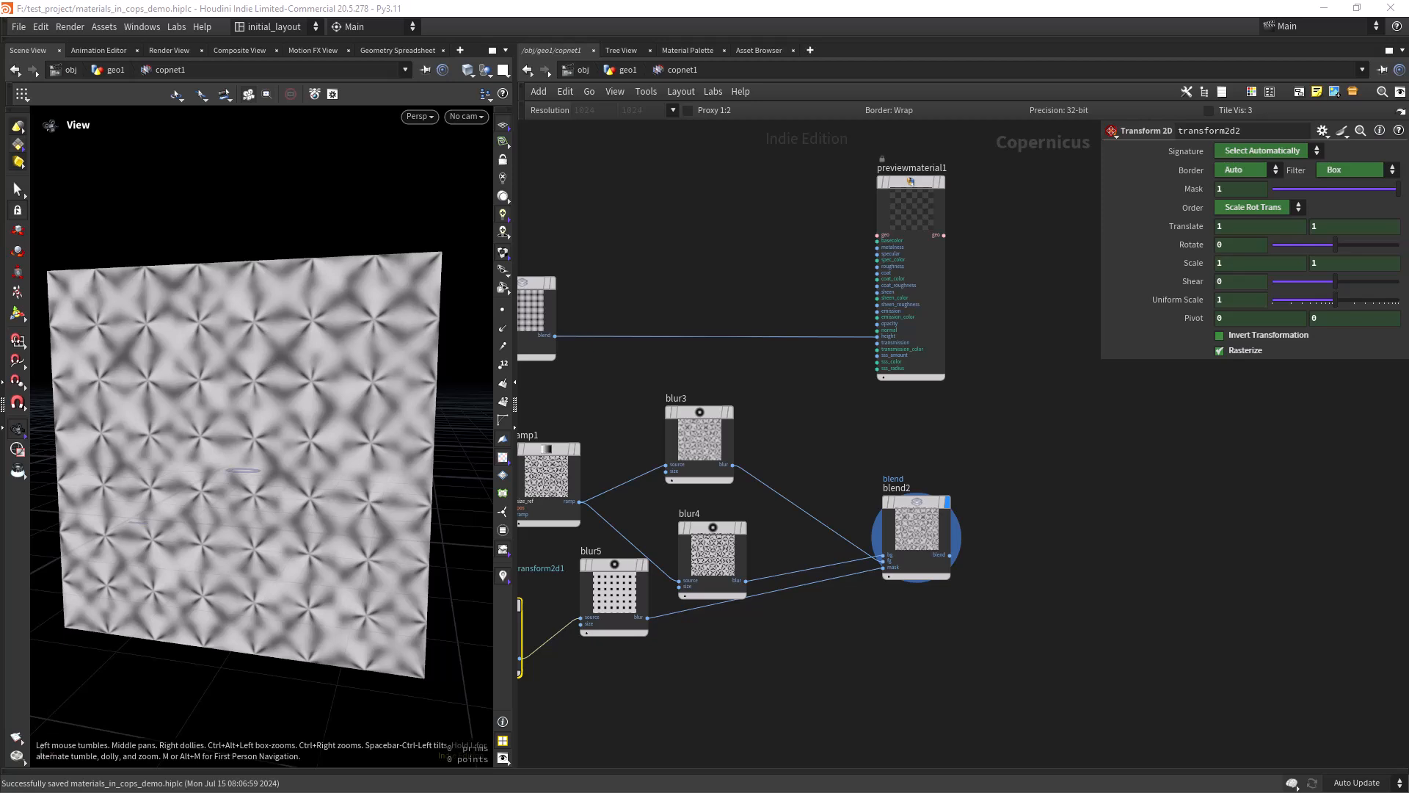
# - Add a Distort node beyond blend2 and wire blend2's output into its source input
pyautogui.moveTo(810, 700); pyautogui.dragTo(740, 648, button='middle')
pyautogui.moveTo(909, 588); pyautogui.dragTo(796, 590, button='middle')
pyautogui.scroll(1, 852, 545)
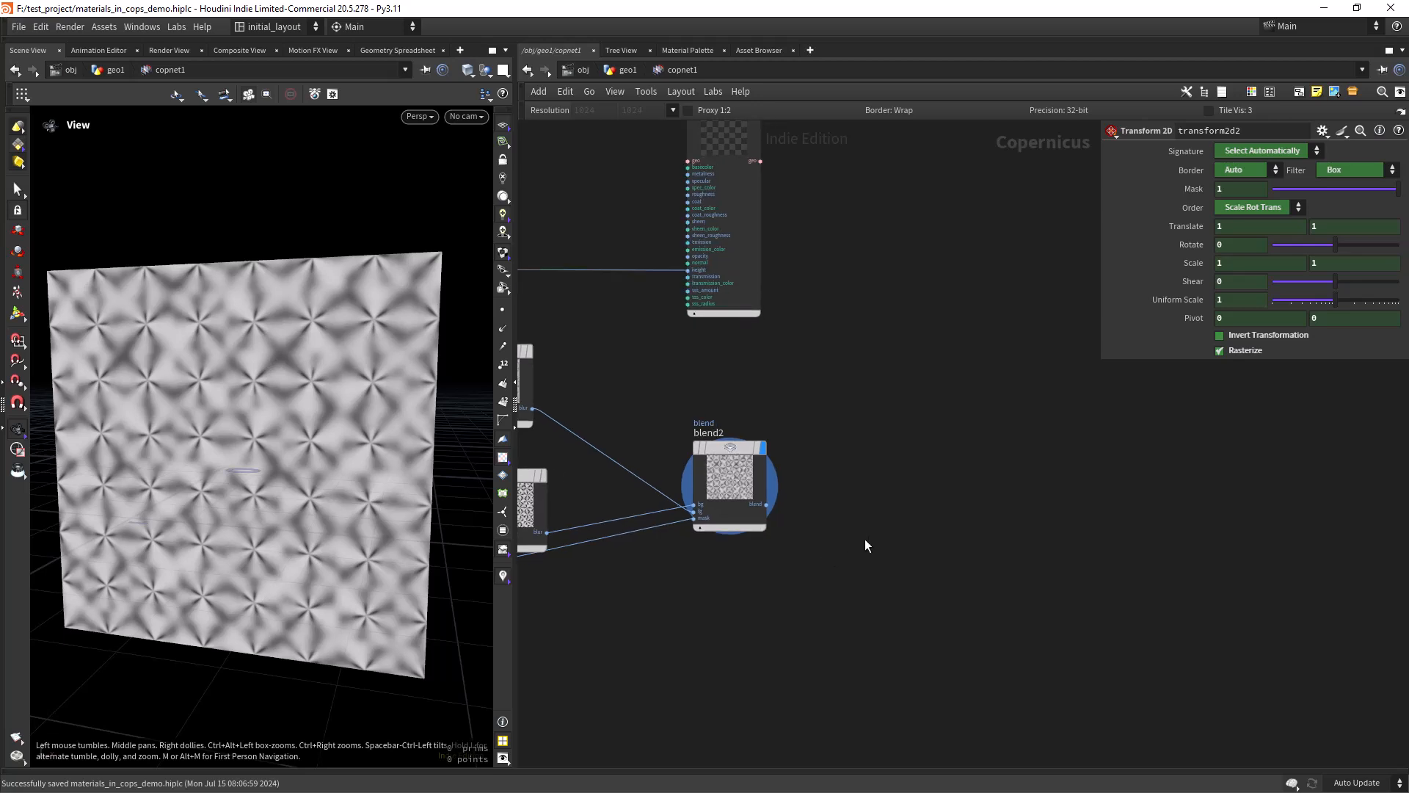
pyautogui.press('Tab')
pyautogui.write('dist')
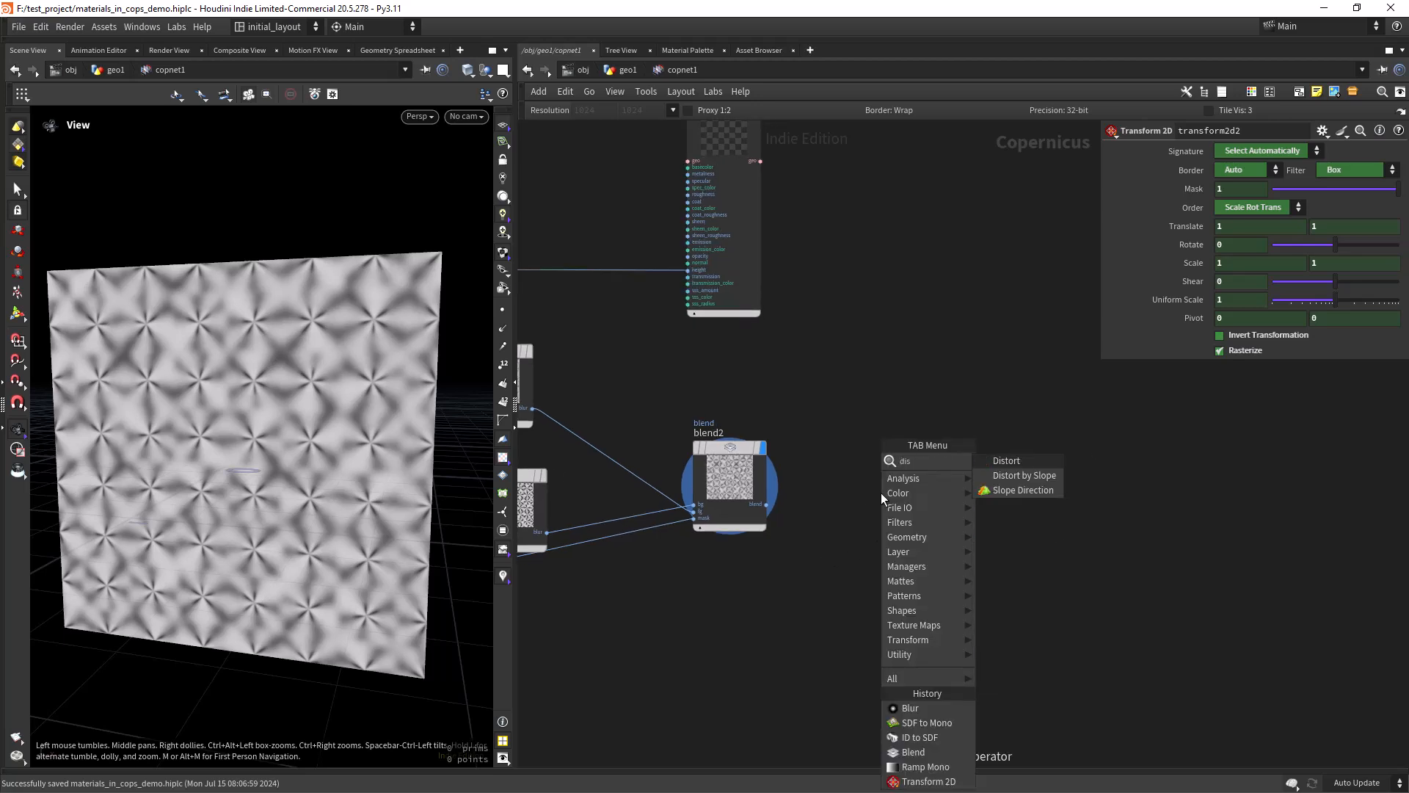
pyautogui.press('Return')
pyautogui.moveTo(878, 481); pyautogui.dragTo(890, 465)
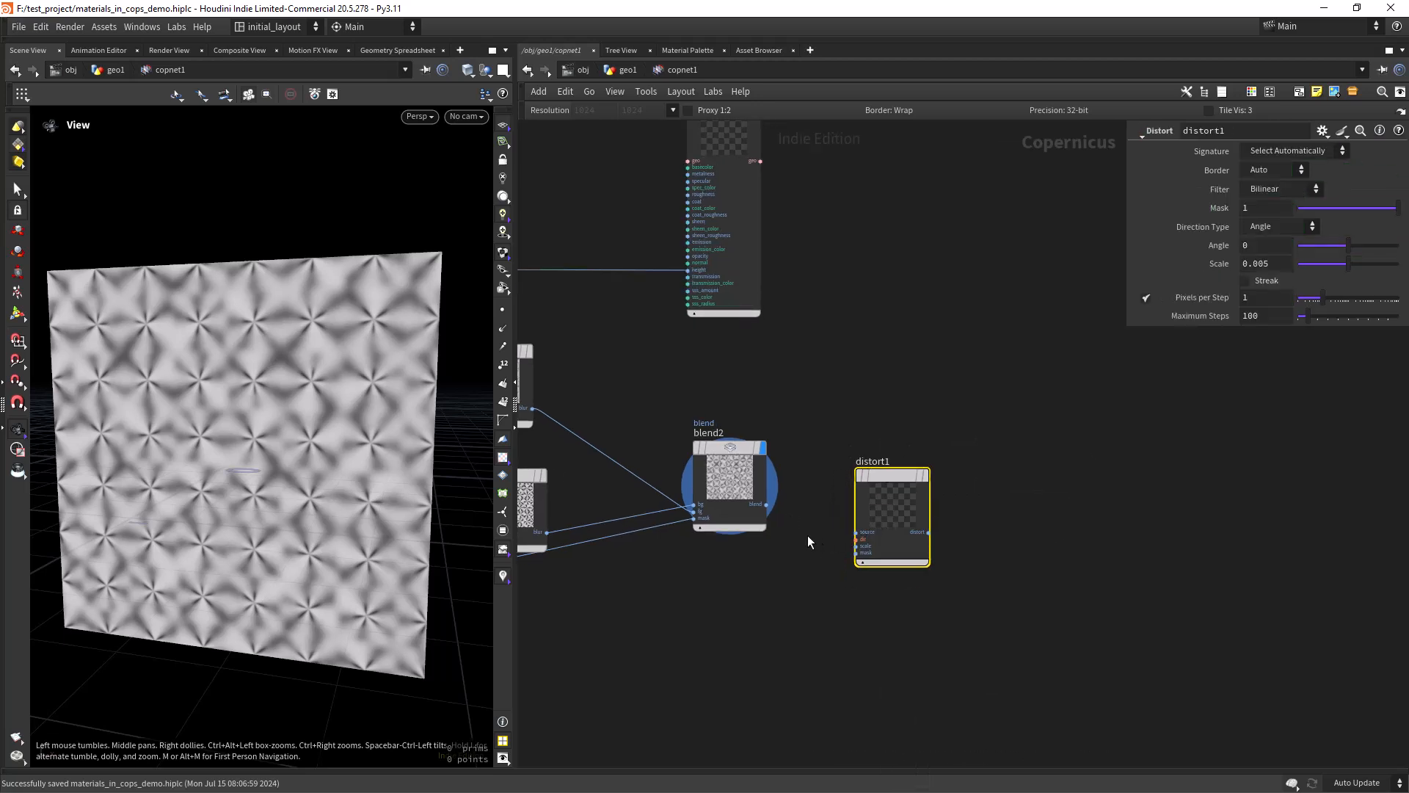
pyautogui.click(767, 504)
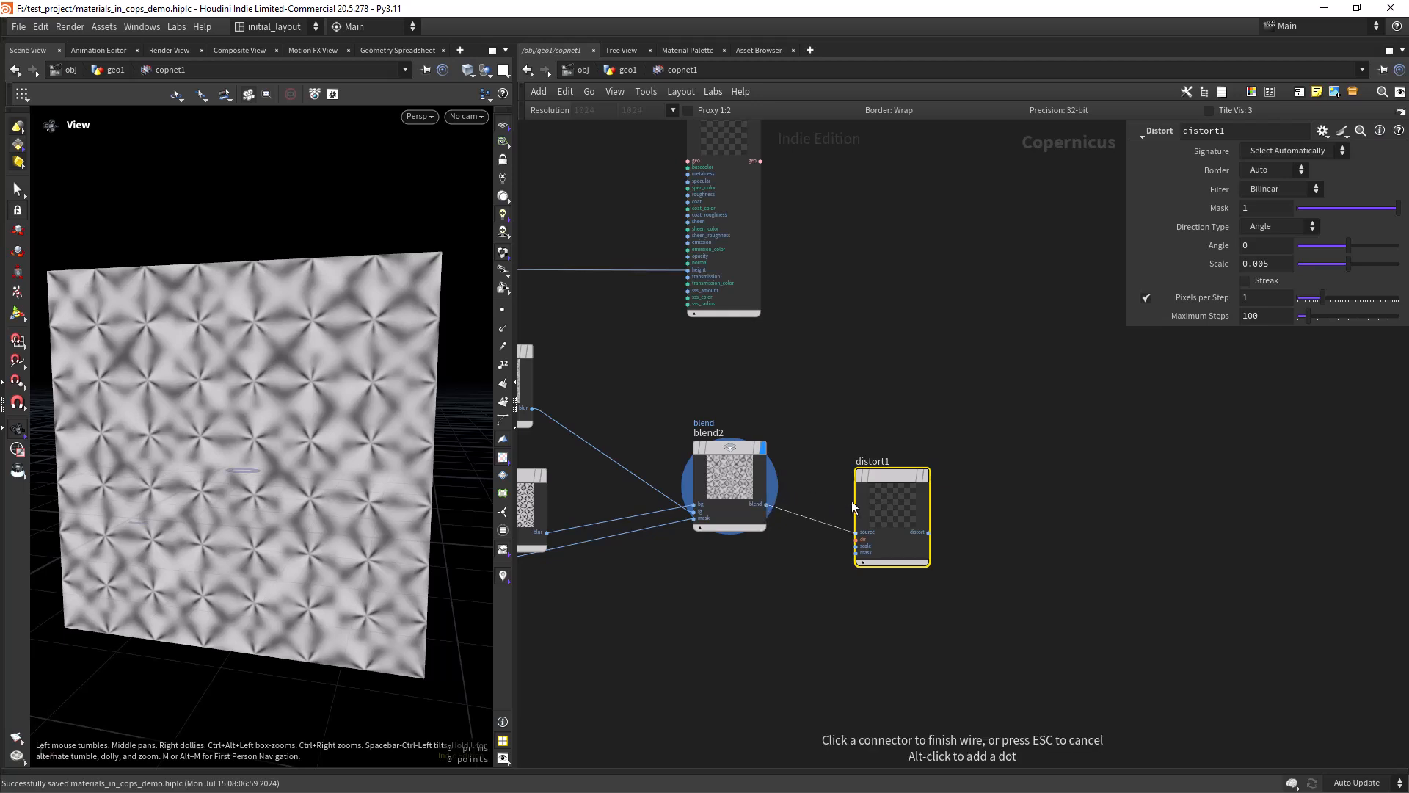
pyautogui.click(856, 531)
# - Add a Fractal Noise node below blend2 and display it
pyautogui.press('Tab')
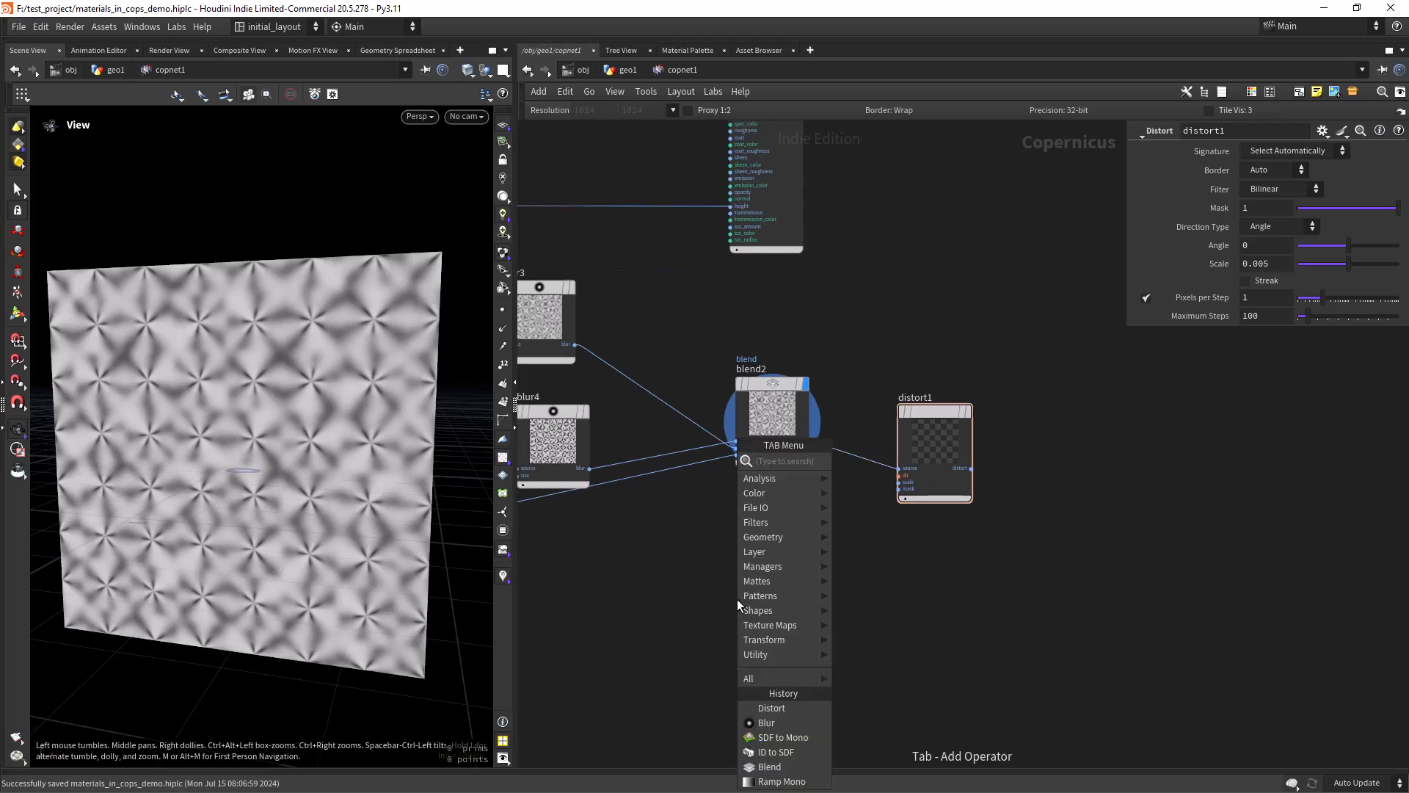
pyautogui.write('fra')
pyautogui.press('Return')
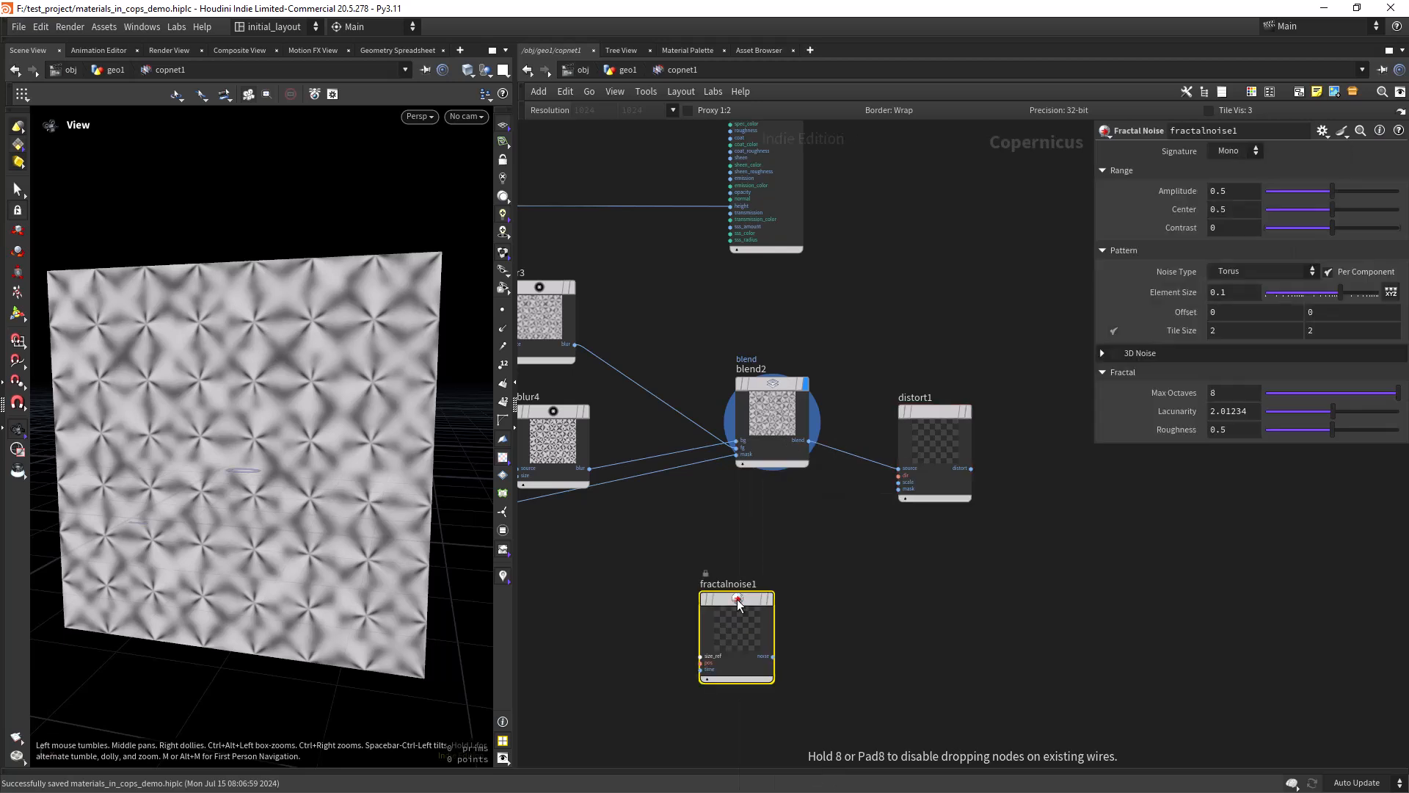
pyautogui.click(739, 604)
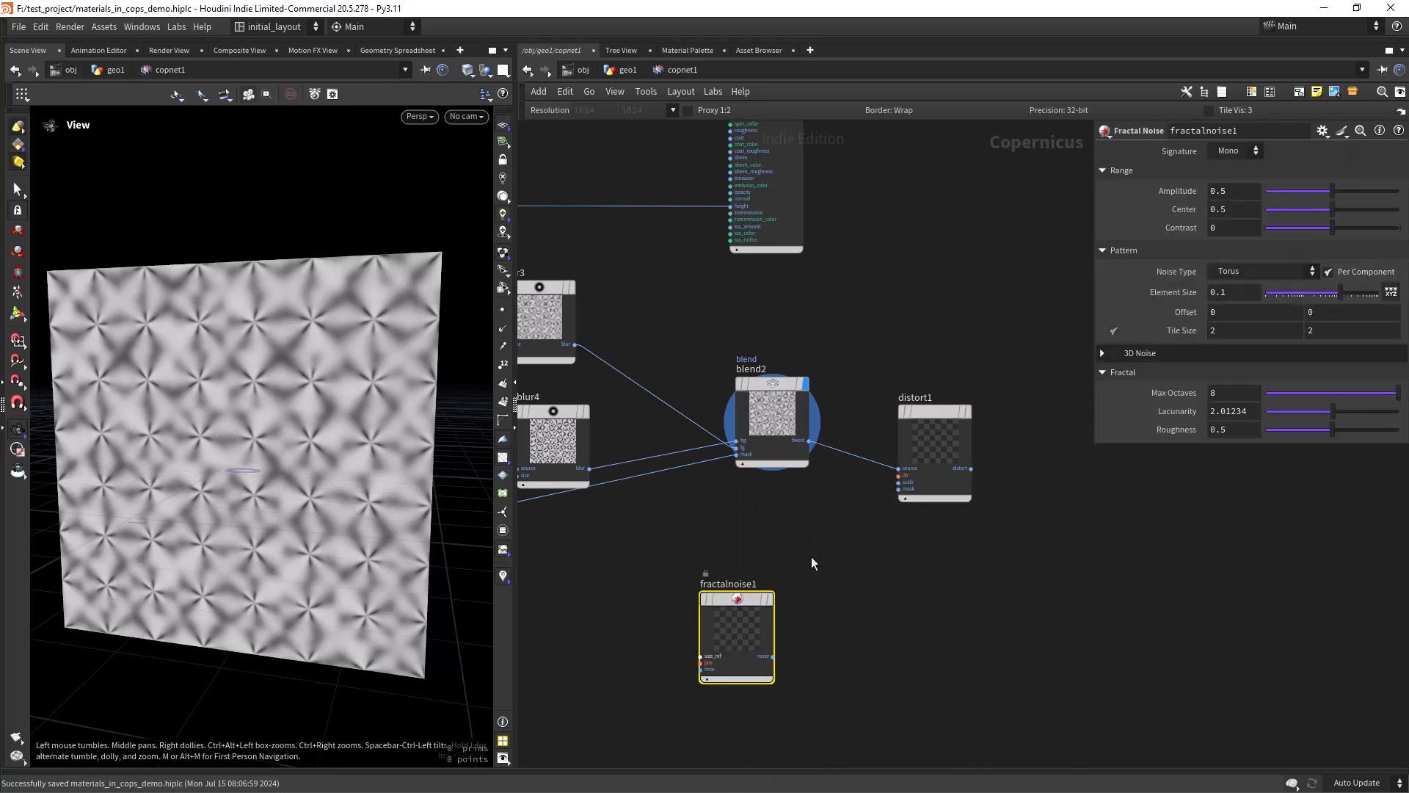
pyautogui.click(772, 569)
# - Set the fractal noise's signature to UV and its amplitude to 0.02
pyautogui.click(1240, 152)
pyautogui.click(1220, 181)
pyautogui.doubleClick(1231, 191)
pyautogui.write('.02')
pyautogui.press('Return')
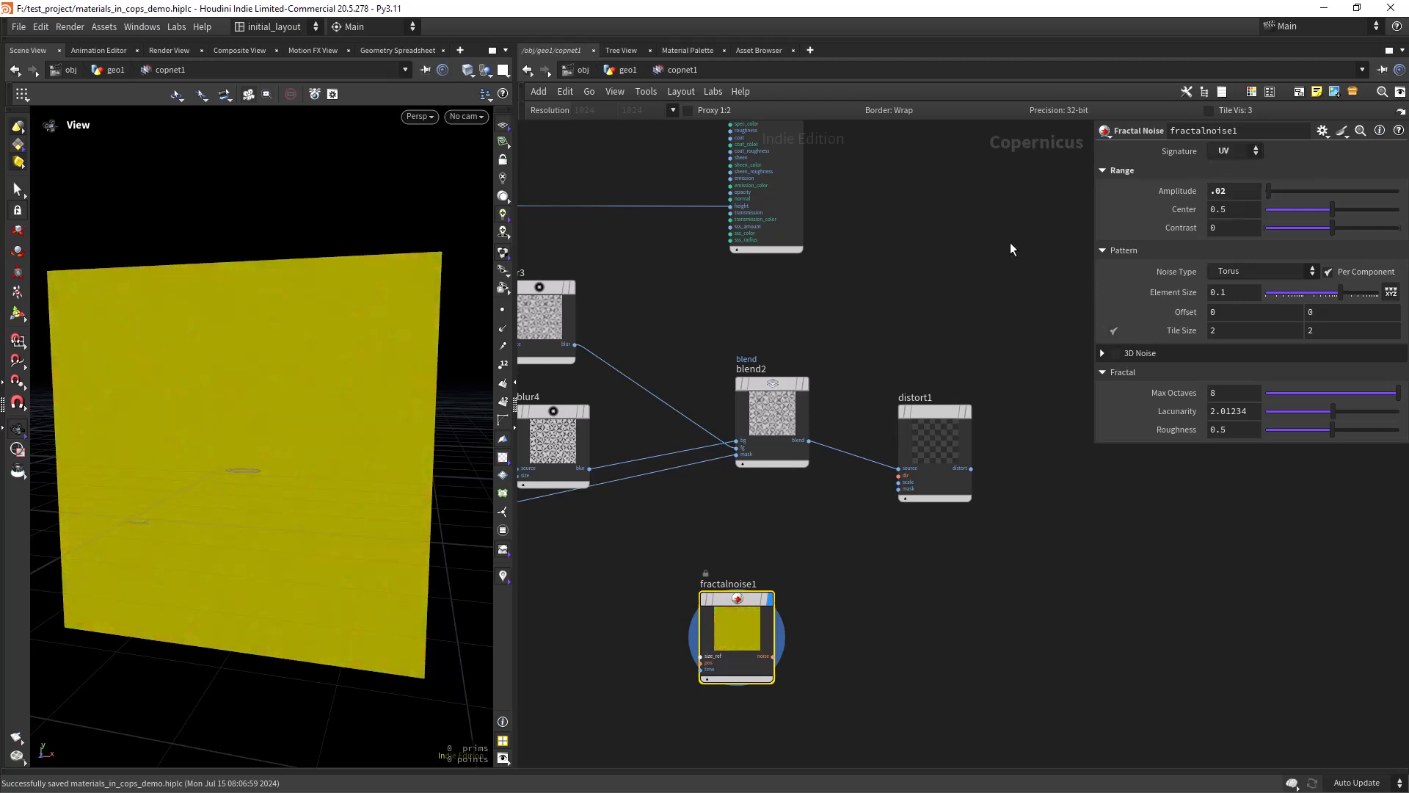
# - Set the fractal noise's element size to 0.03, center to 0 and roughness to 0
pyautogui.doubleClick(1222, 292)
pyautogui.write('03')
pyautogui.press('Return')
pyautogui.moveTo(1274, 213); pyautogui.dragTo(1204, 230)
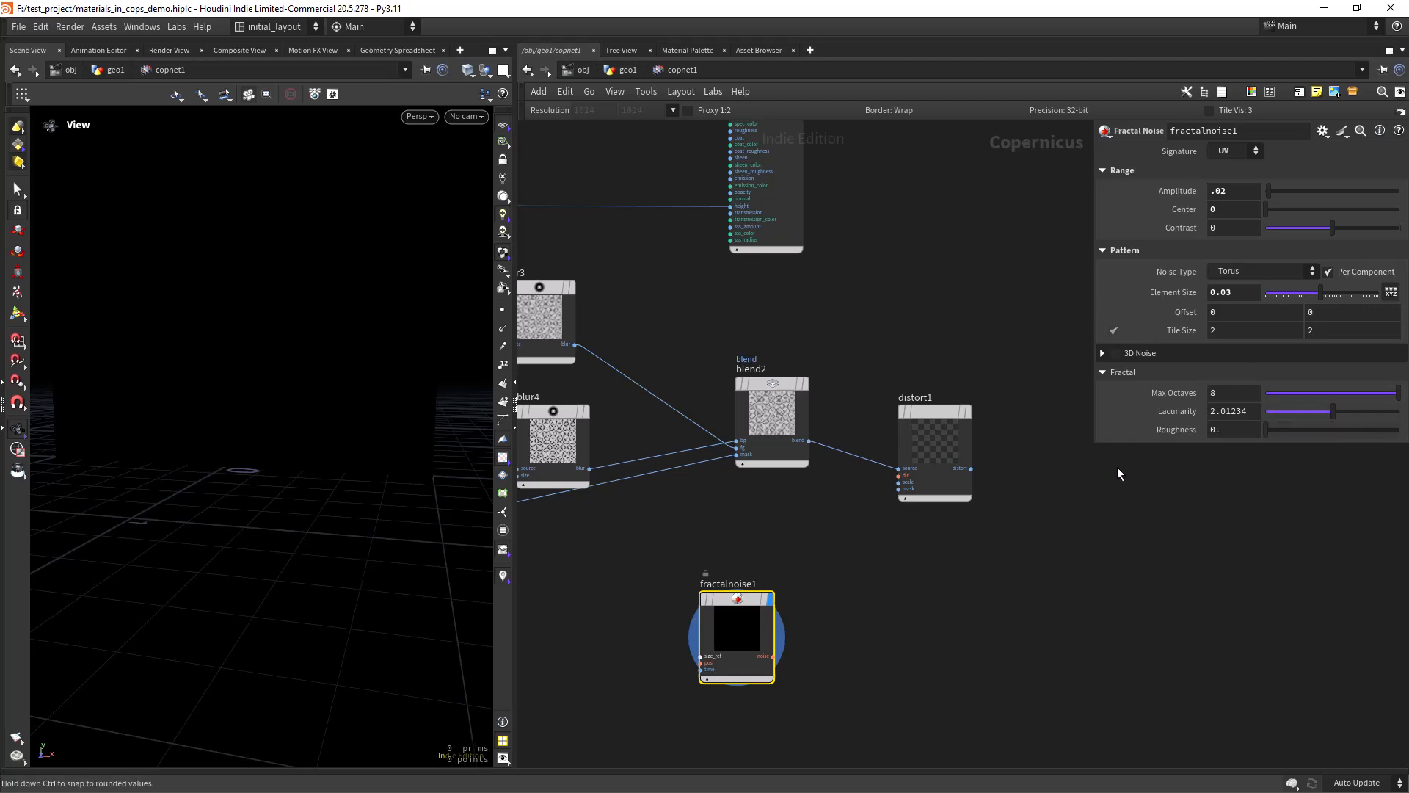
# - Wire fractalnoise1 into distort1's dir input, display distort1, and set its scale to 1
pyautogui.scroll(1, 857, 569)
pyautogui.click(761, 669)
pyautogui.click(904, 462)
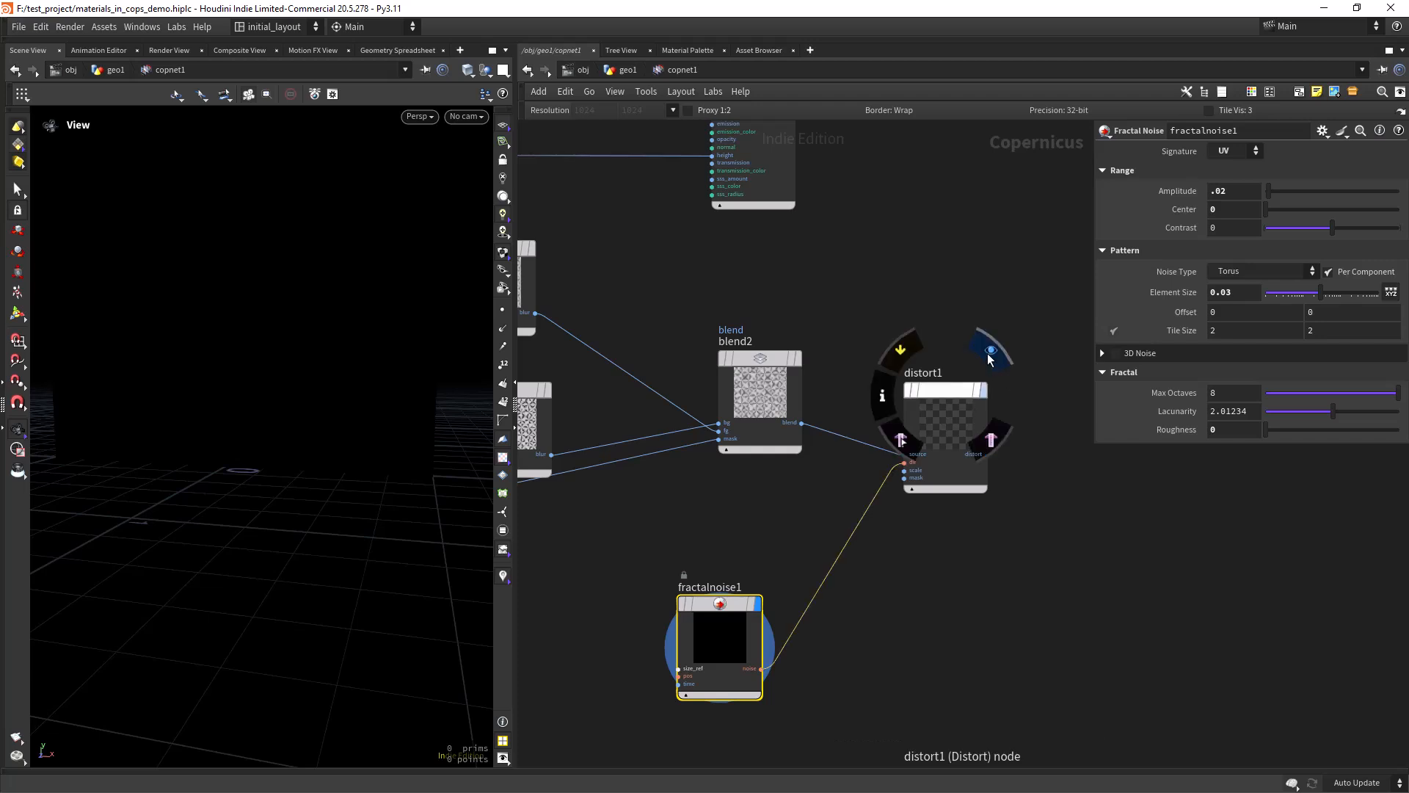
pyautogui.click(989, 354)
pyautogui.click(956, 391)
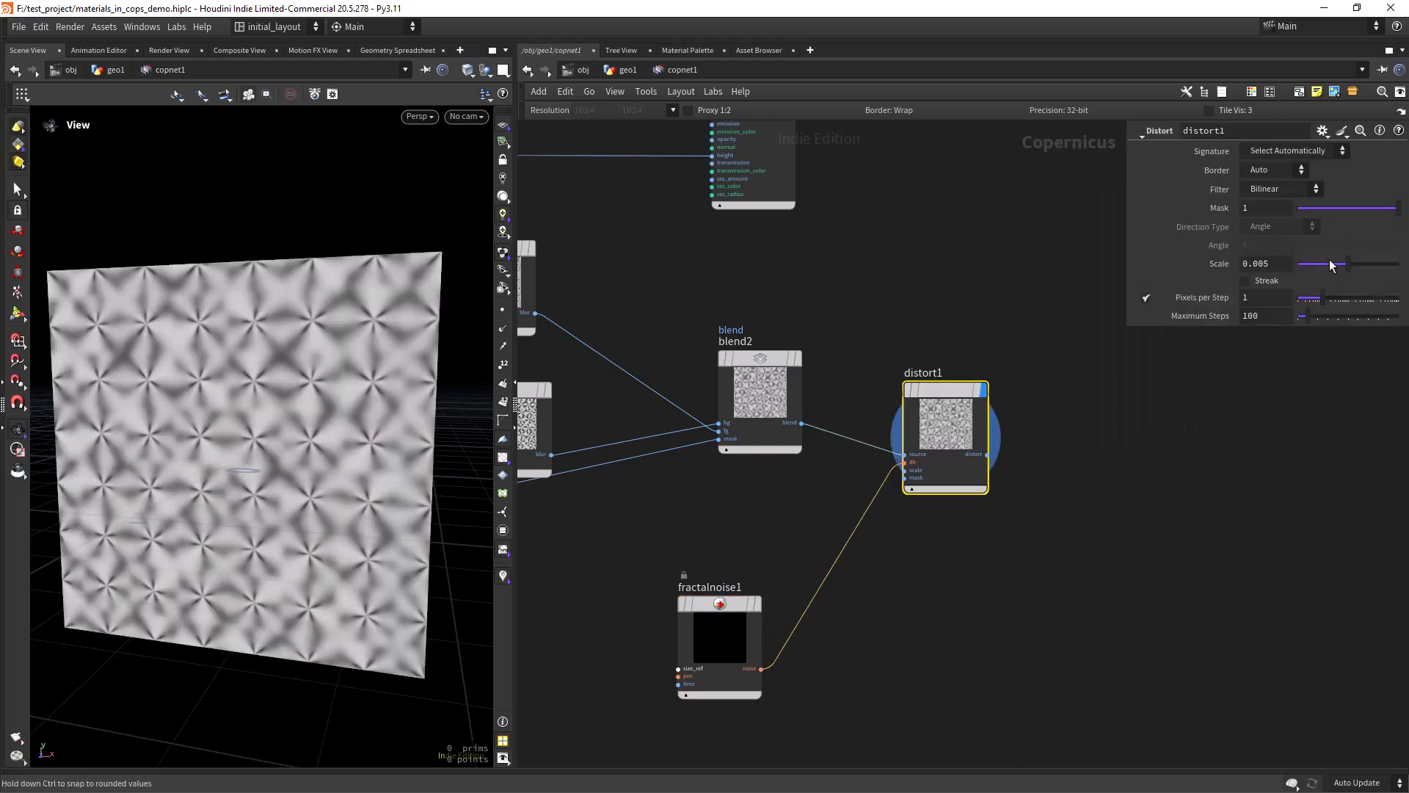
pyautogui.moveTo(1347, 264); pyautogui.dragTo(1398, 262)
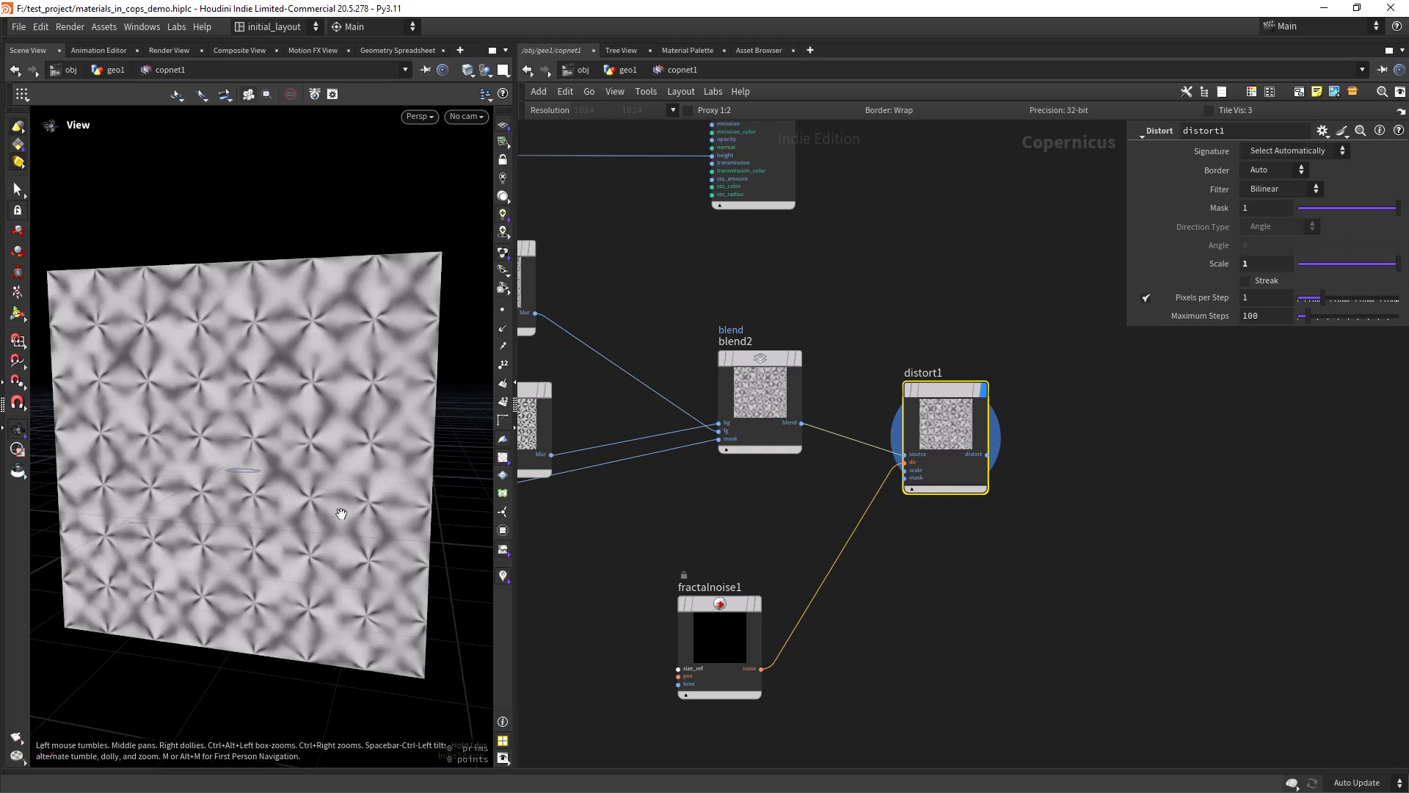
# - Compare the pattern up close with distort1 bypassed and active, and save the scene file
pyautogui.scroll(4, 283, 484)
pyautogui.moveTo(283, 484); pyautogui.dragTo(317, 490)
pyautogui.moveTo(920, 385)
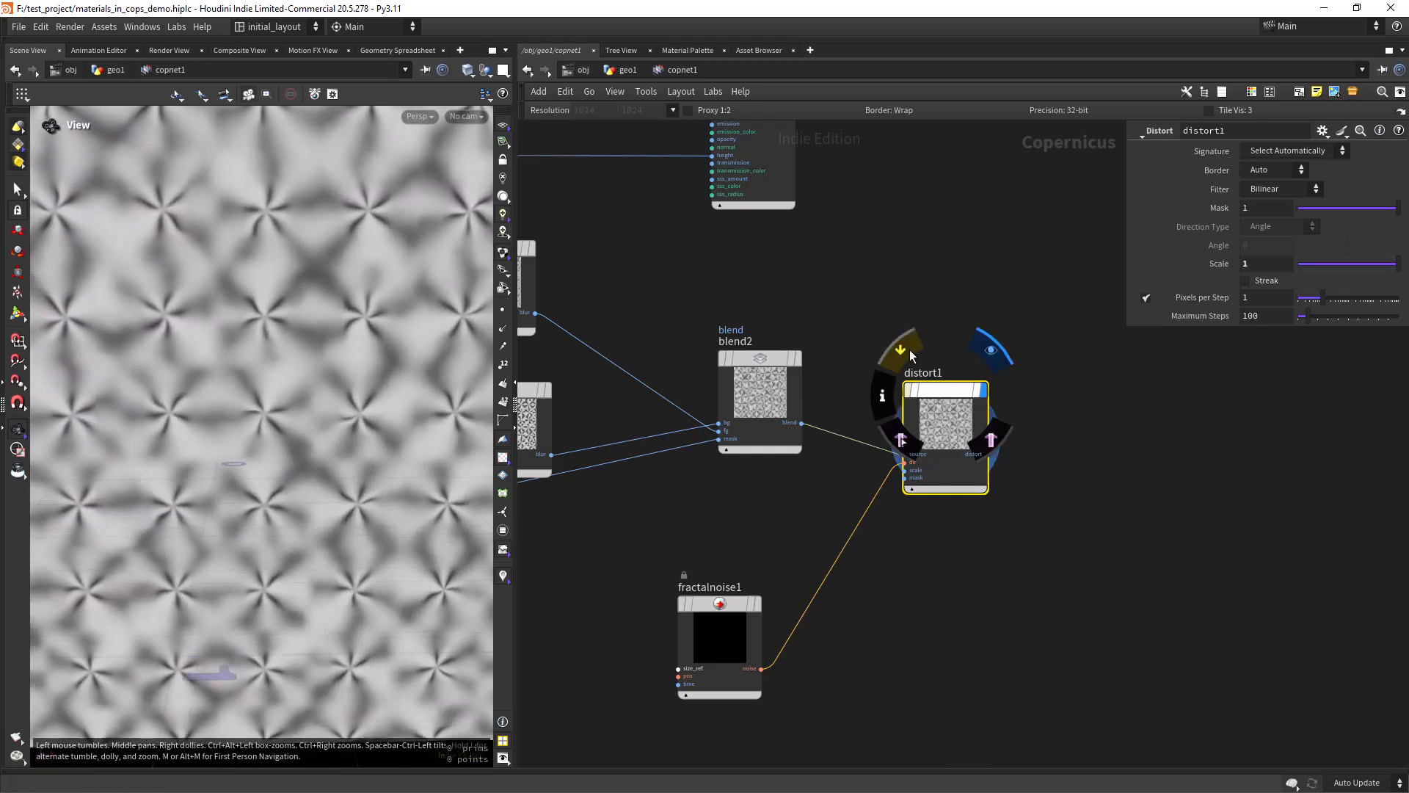
pyautogui.click(906, 357)
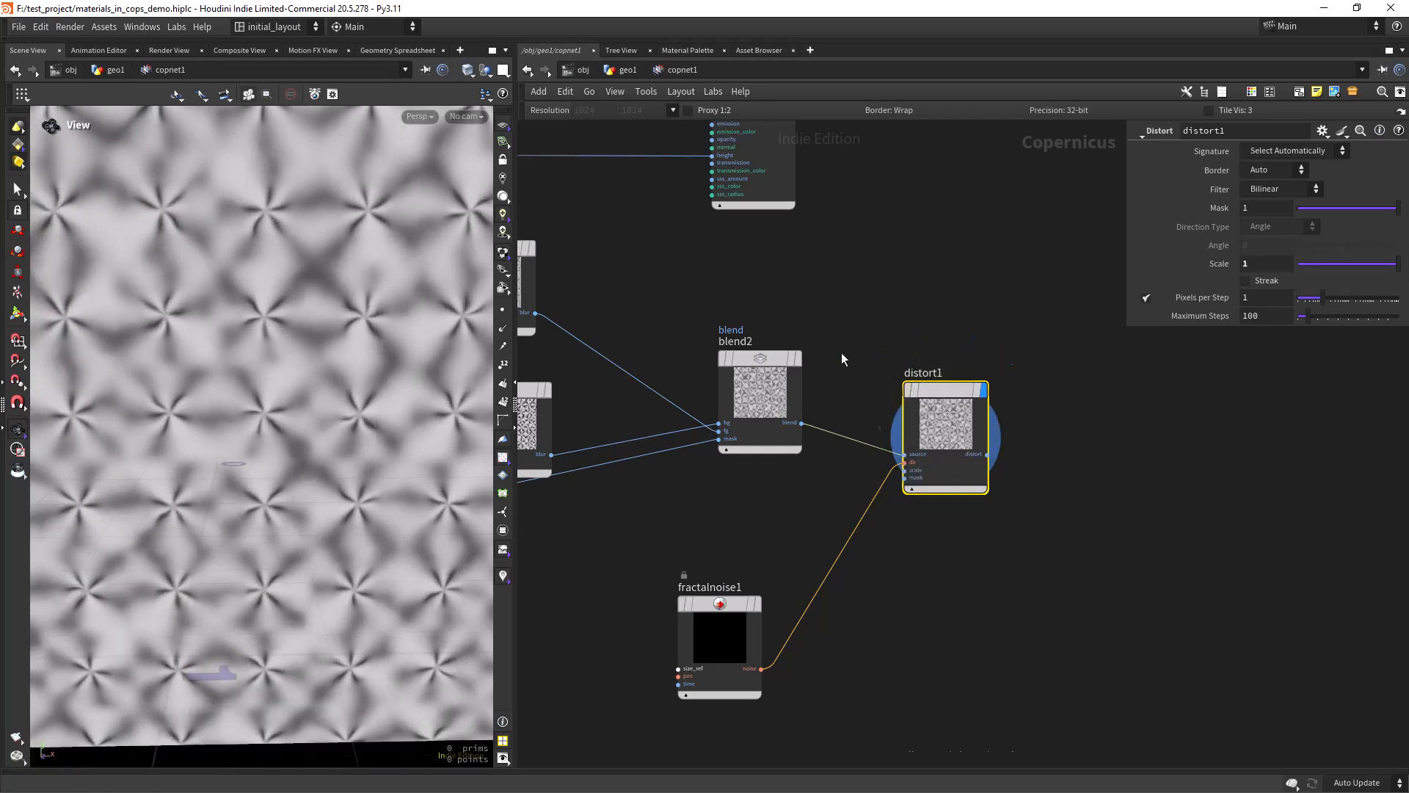
pyautogui.scroll(-4, 356, 513)
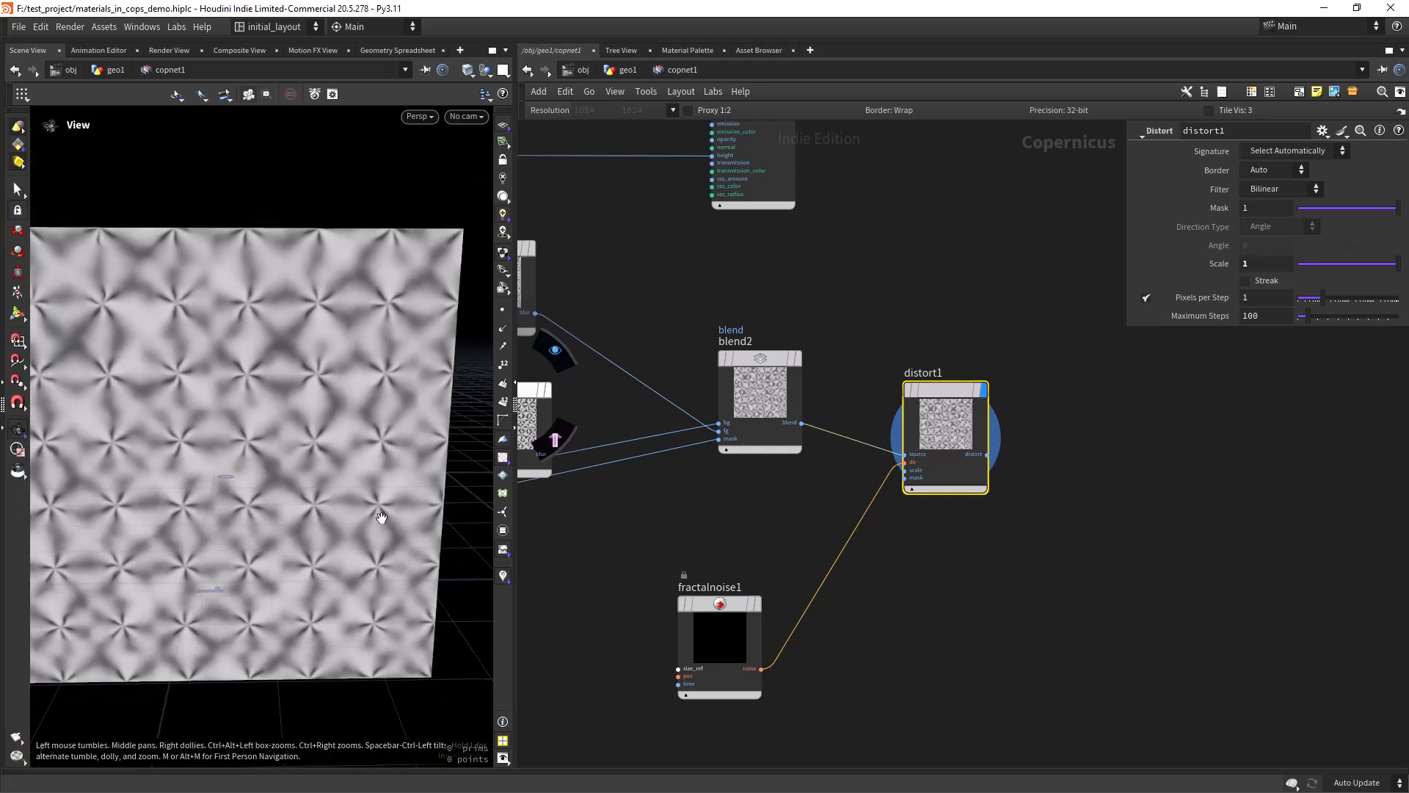
pyautogui.hotkey('ctrl', 's')
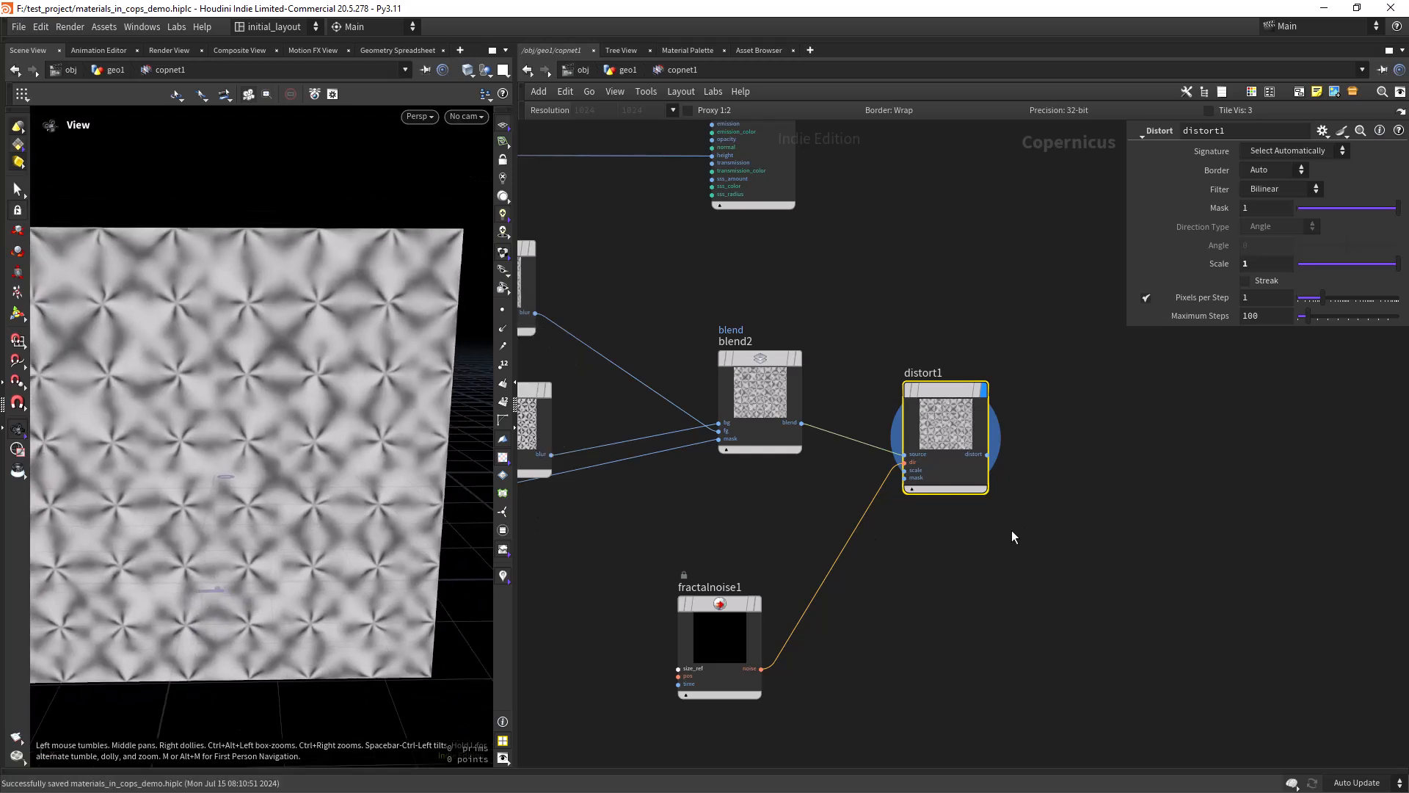
# - Move previewmaterial1 farther along the network to make room, and display blend1
pyautogui.scroll(-6, 1004, 533)
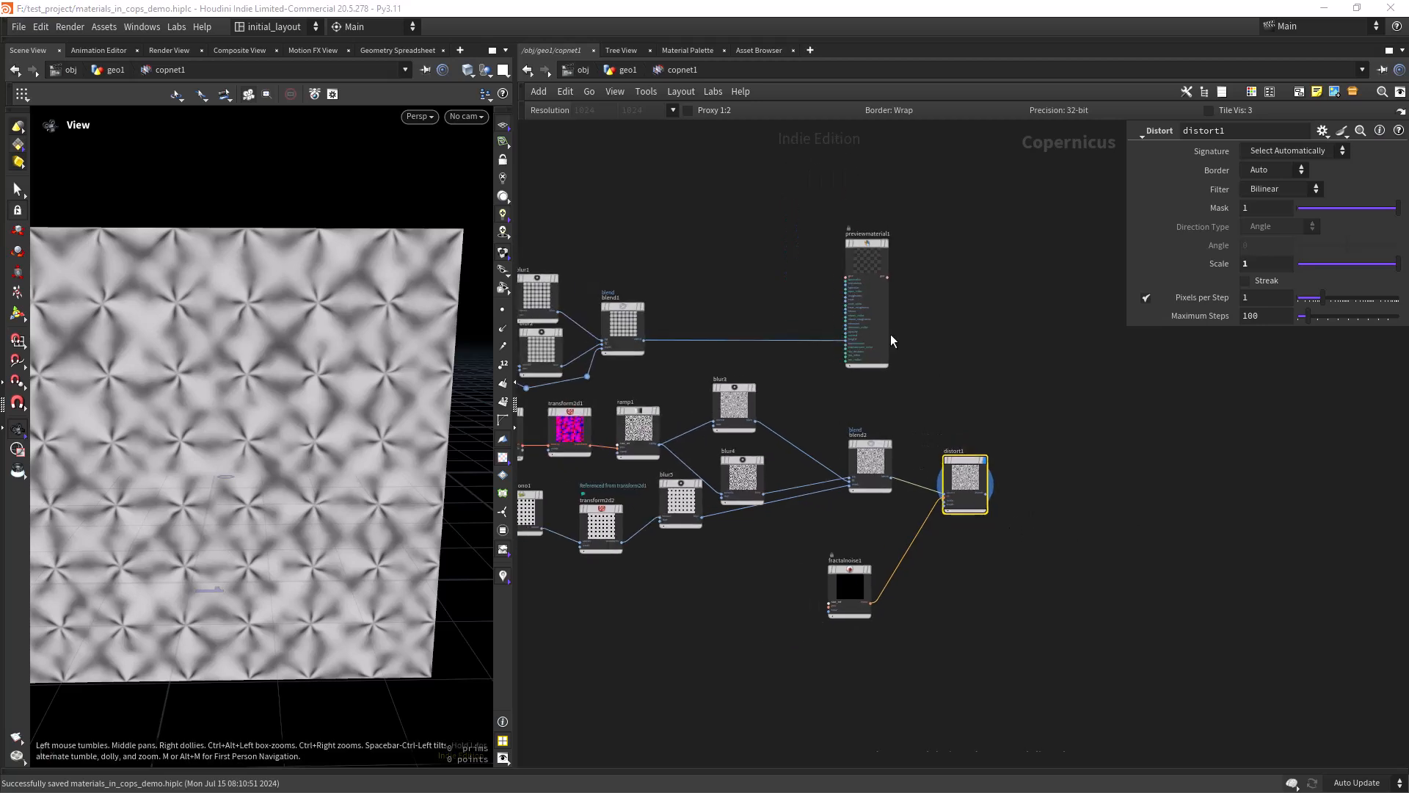
pyautogui.moveTo(858, 246); pyautogui.dragTo(1101, 246)
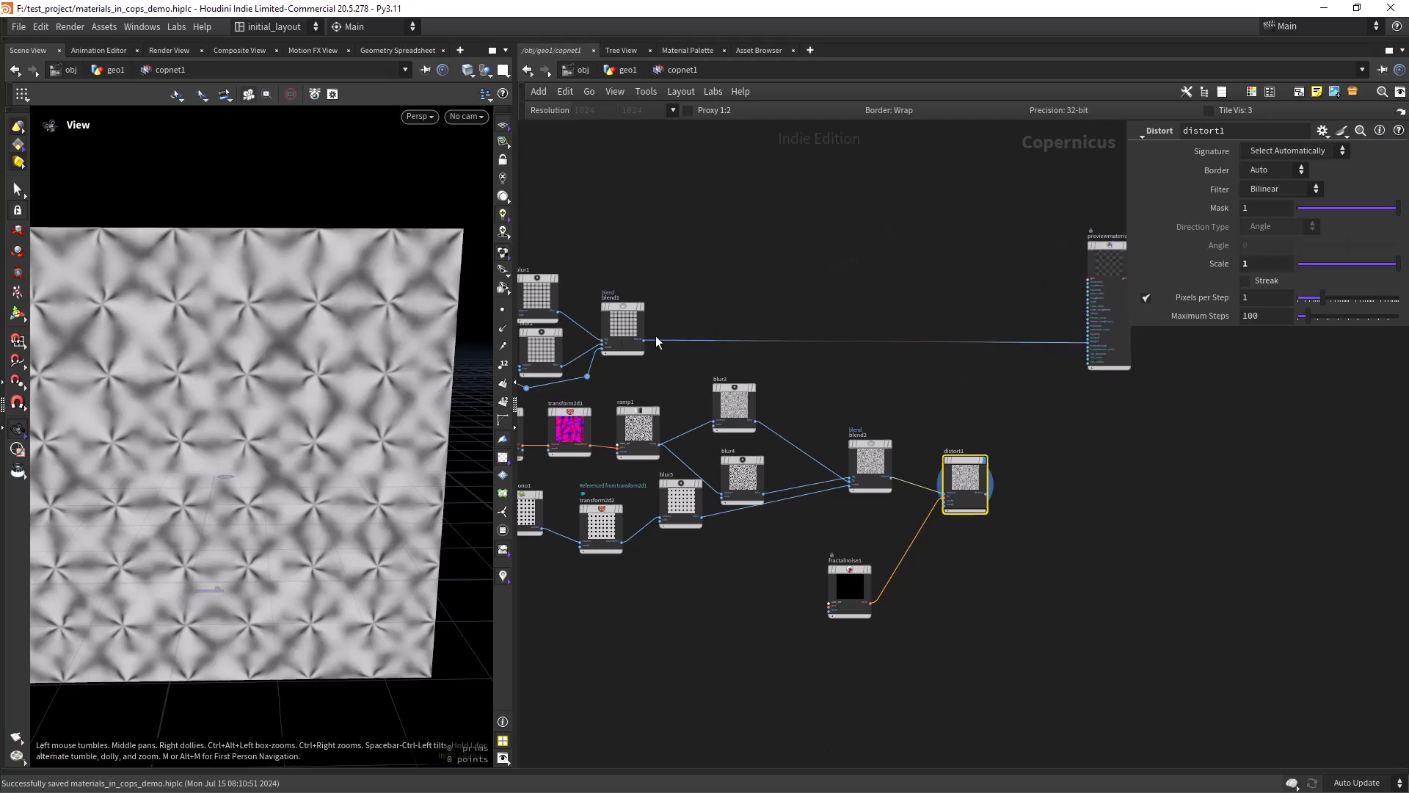
pyautogui.click(647, 287)
# - Insert a Blend node into the connection between blend1 and previewmaterial1's height input, and wire distort1 into its fg input
pyautogui.moveTo(957, 388); pyautogui.dragTo(814, 399, button='middle')
pyautogui.moveTo(814, 399); pyautogui.dragTo(839, 382, button='right')
pyautogui.press('Tab')
pyautogui.write('blen')
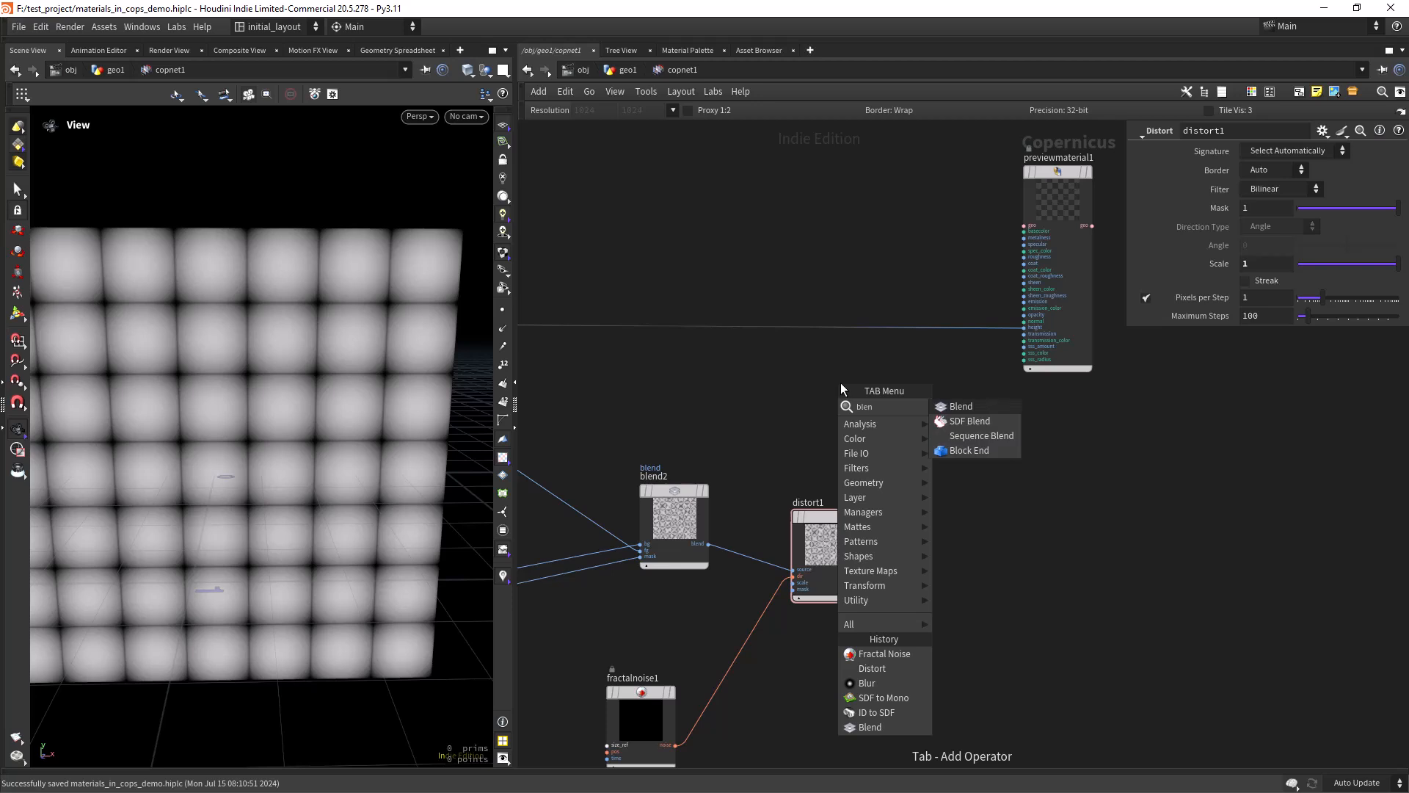
pyautogui.press('Return')
pyautogui.click(840, 382)
pyautogui.moveTo(840, 381); pyautogui.dragTo(948, 288)
pyautogui.scroll(1, 890, 453)
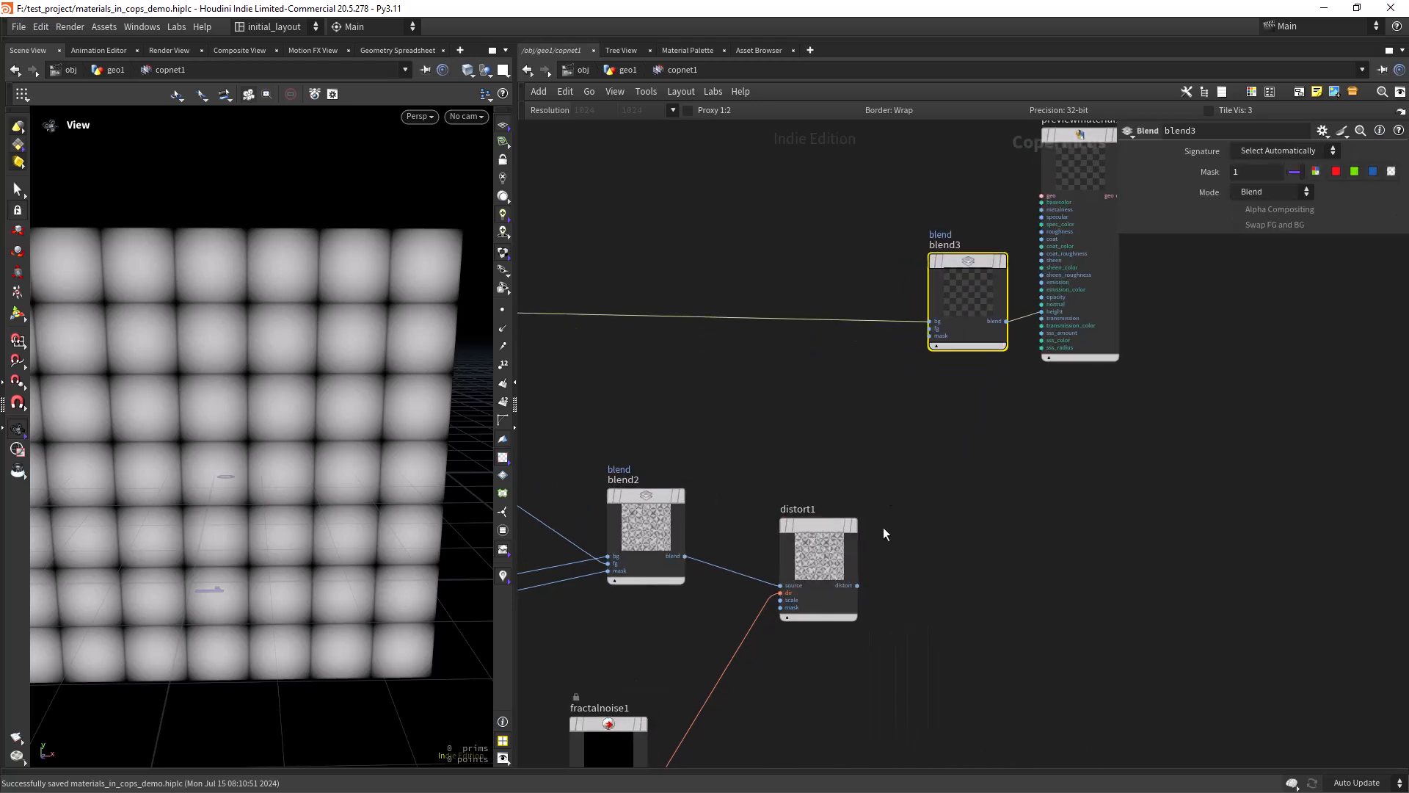
pyautogui.click(857, 585)
pyautogui.click(919, 330)
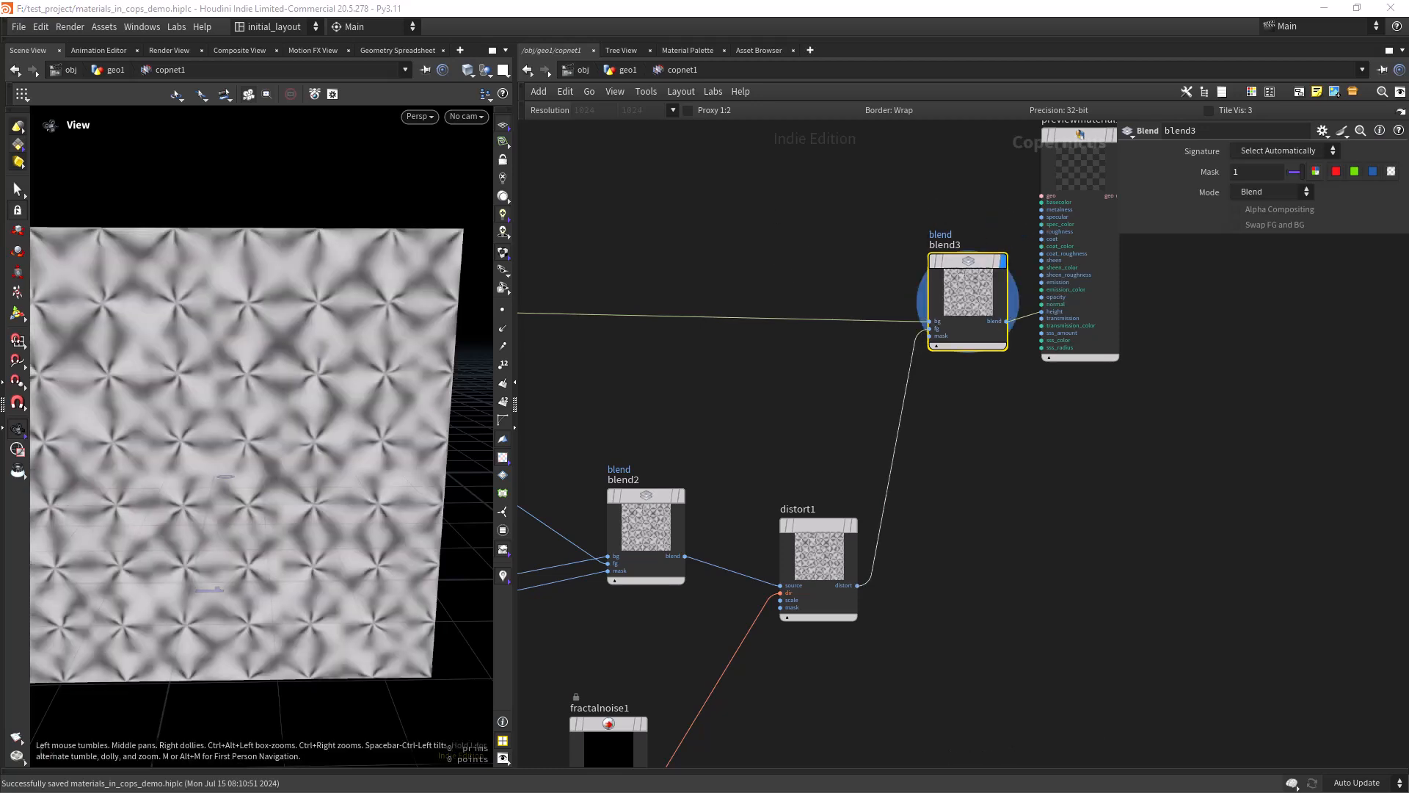
# - Set blend3's mode to SoftLight and its mask to .4
pyautogui.click(1262, 192)
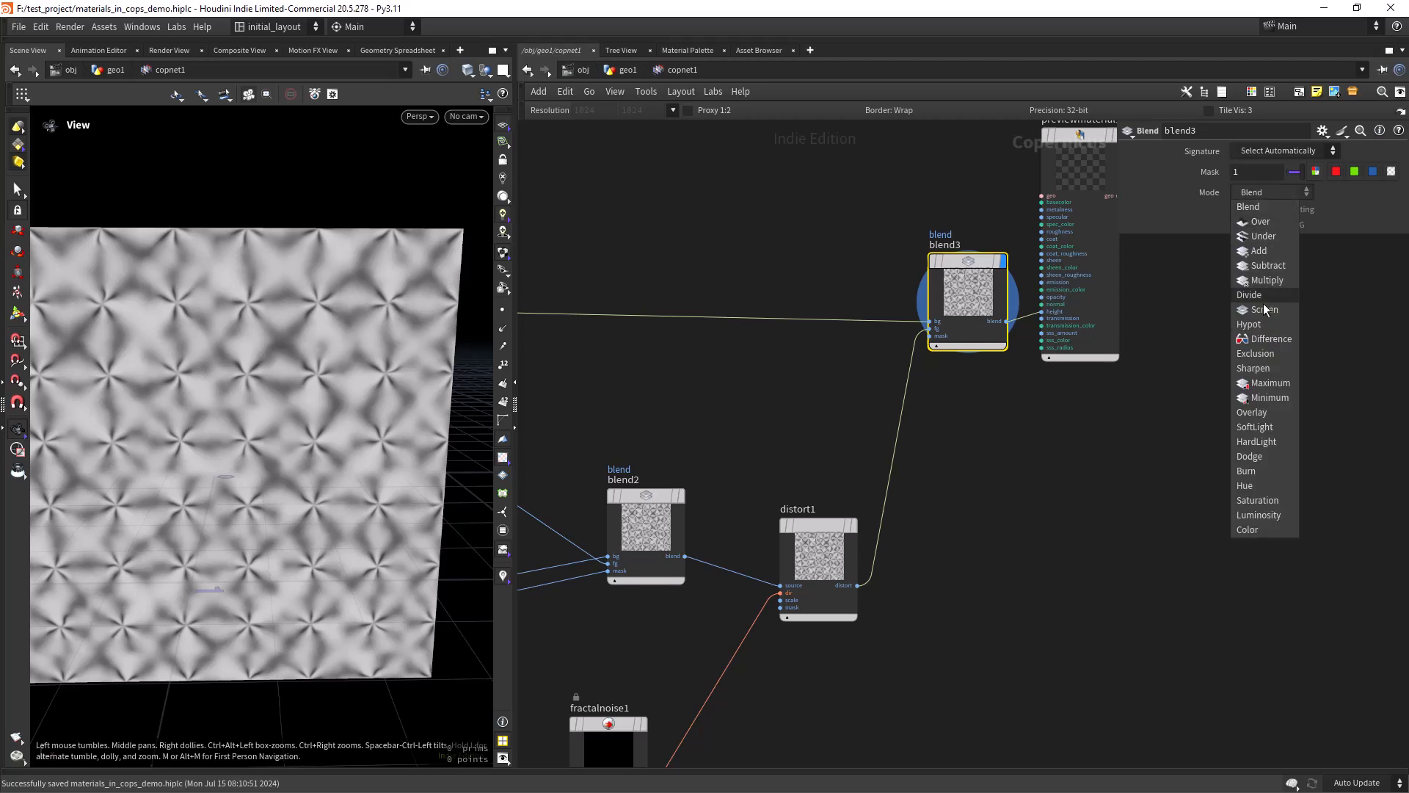
pyautogui.click(1275, 433)
pyautogui.click(976, 252)
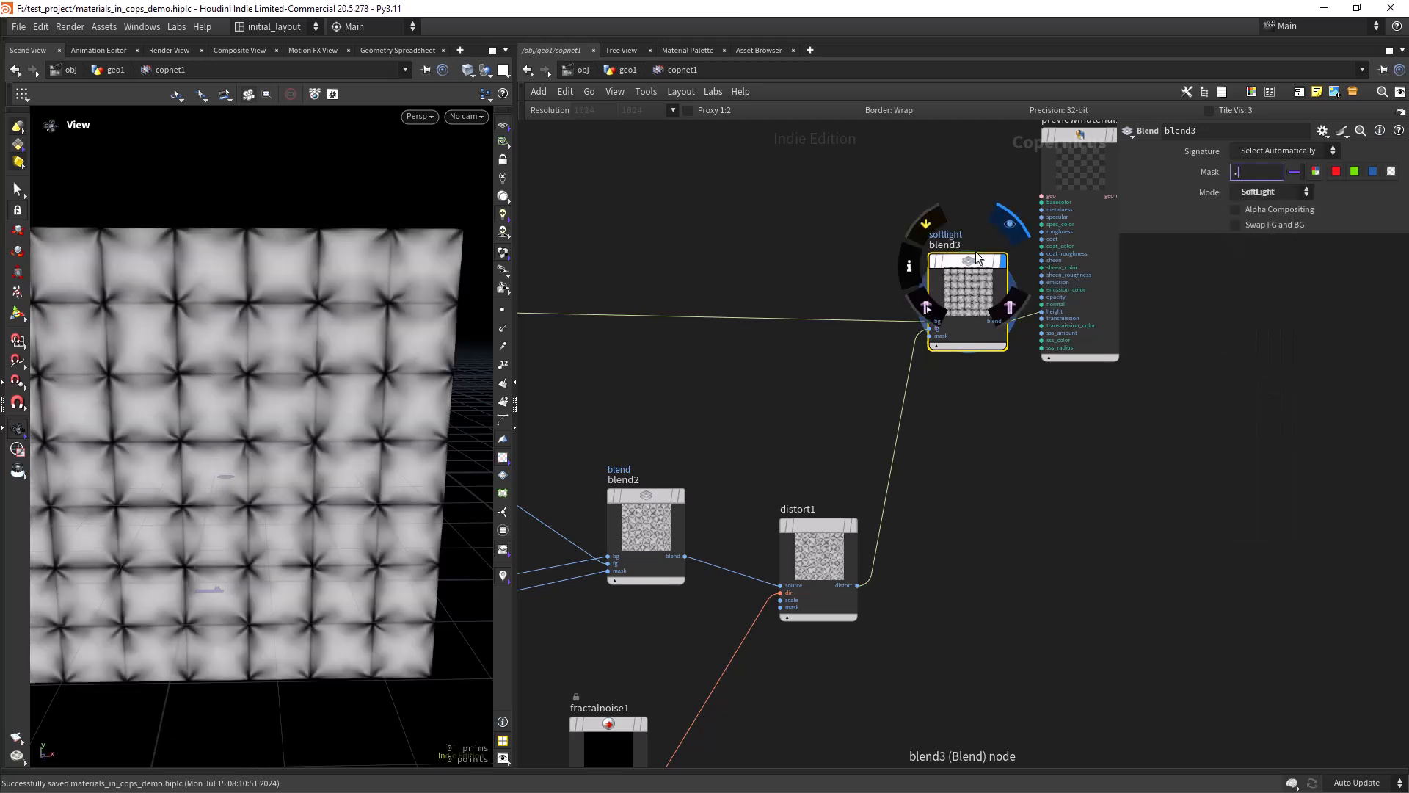
pyautogui.press('Return')
pyautogui.moveTo(286, 485); pyautogui.dragTo(331, 444)
# - Display previewmaterial1 and examine the displaced tile surface from several angles
pyautogui.scroll(-1, 991, 417)
pyautogui.moveTo(994, 413); pyautogui.dragTo(770, 478, button='middle')
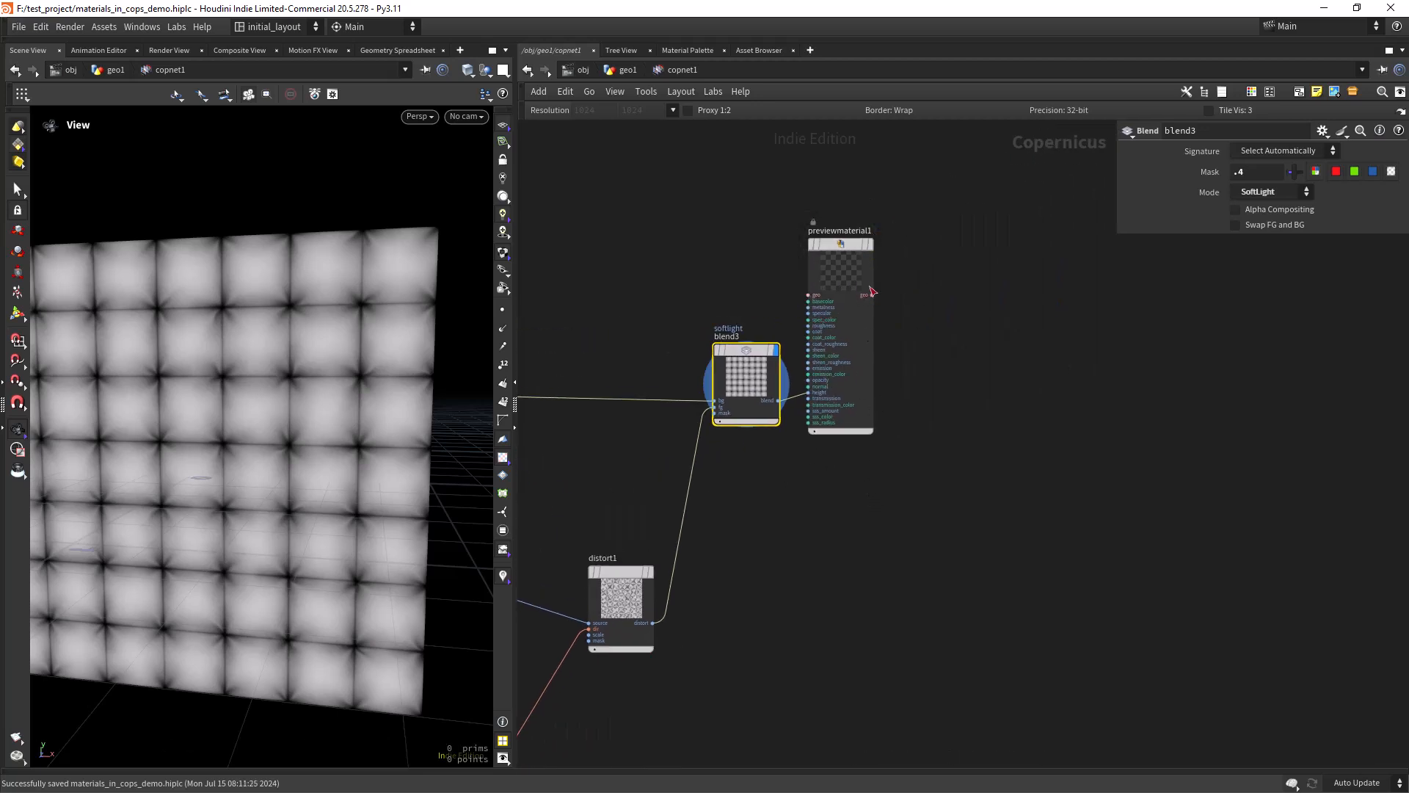
pyautogui.click(870, 243)
pyautogui.moveTo(303, 368); pyautogui.dragTo(352, 381)
pyautogui.moveTo(352, 381); pyautogui.dragTo(309, 413, button='right')
pyautogui.moveTo(309, 412); pyautogui.dragTo(349, 403)
pyautogui.moveTo(350, 403); pyautogui.dragTo(317, 384, button='right')
pyautogui.moveTo(317, 384)
pyautogui.mouseDown()
pyautogui.moveTo(287, 387)
pyautogui.moveTo(314, 378)
pyautogui.mouseUp()
pyautogui.click(844, 253)
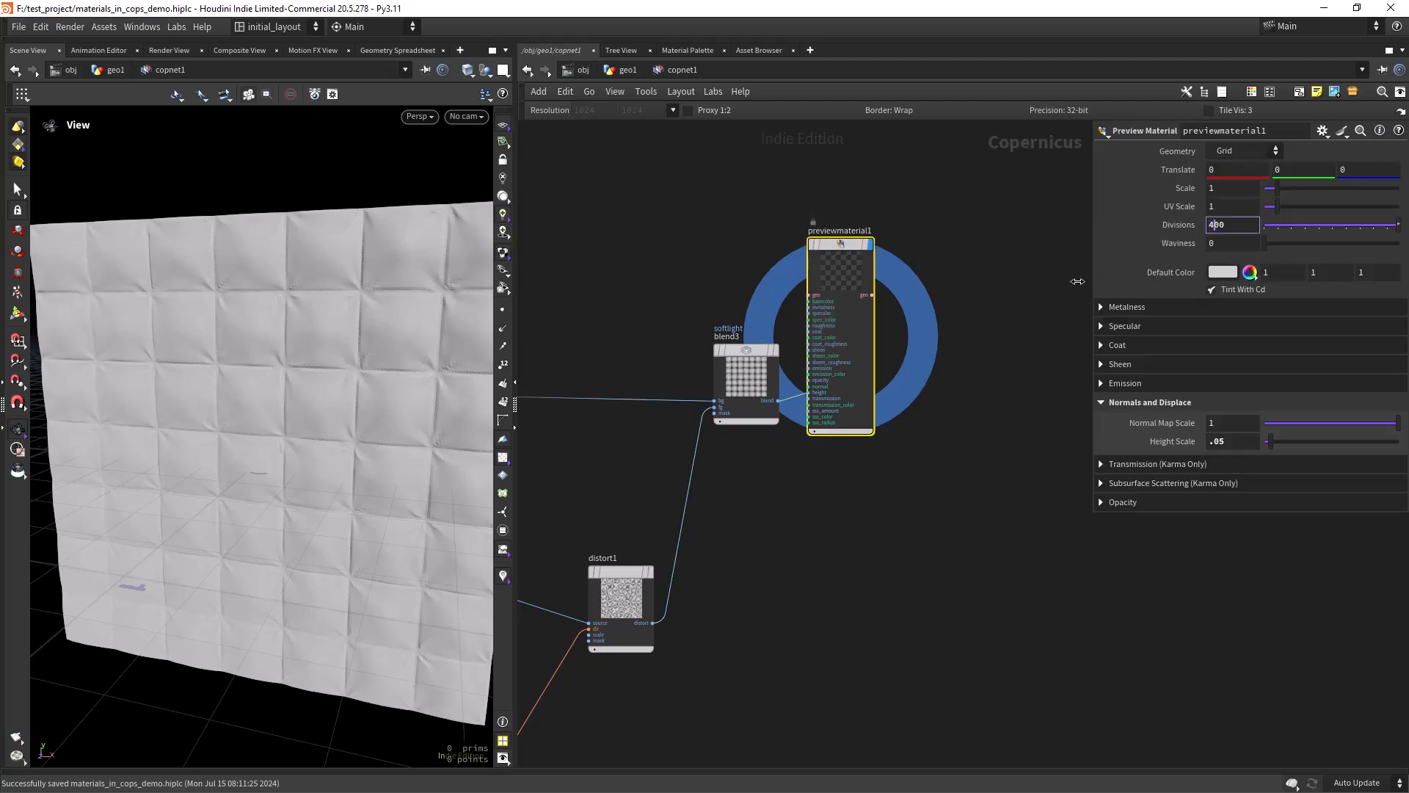
pyautogui.moveTo(378, 441); pyautogui.dragTo(302, 418)
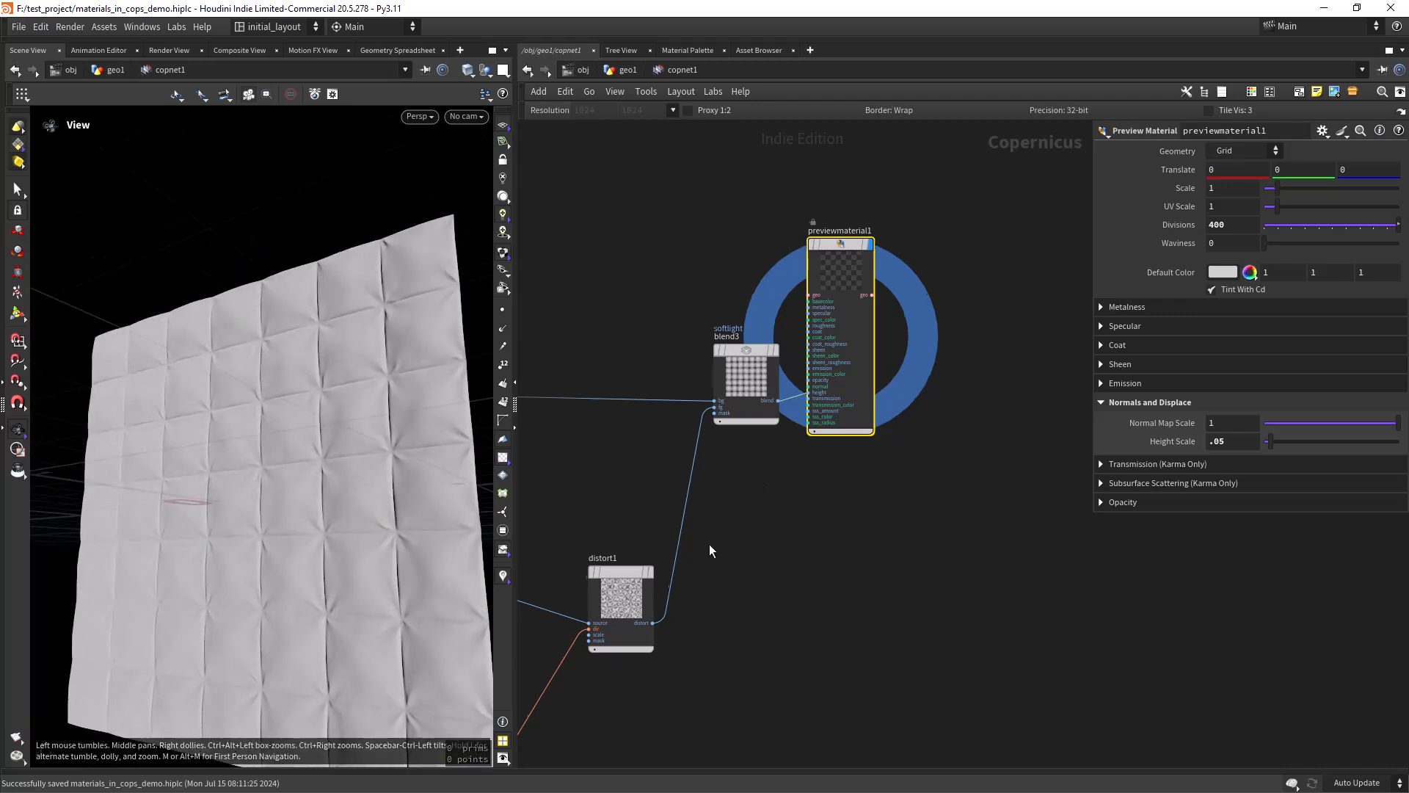
# - Display transform2d1 and ramp1 in turn to examine the rotated UV tiles and the radial pattern they produce
pyautogui.moveTo(729, 544); pyautogui.dragTo(1008, 389, button='middle')
pyautogui.moveTo(575, 530); pyautogui.dragTo(736, 506, button='middle')
pyautogui.scroll(-2, 739, 506)
pyautogui.moveTo(610, 538); pyautogui.dragTo(787, 573, button='middle')
pyautogui.moveTo(646, 421)
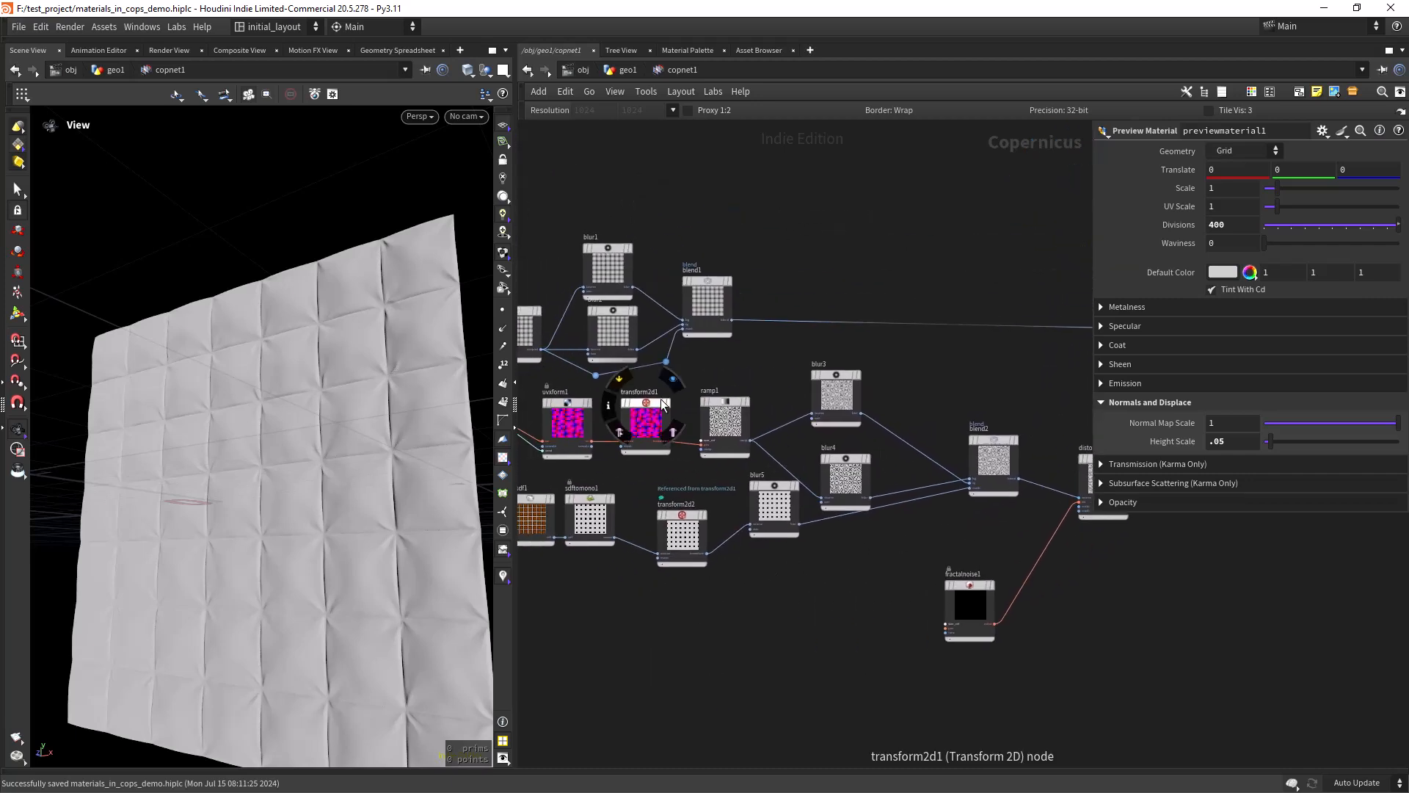
pyautogui.click(671, 378)
pyautogui.moveTo(325, 523); pyautogui.dragTo(329, 540)
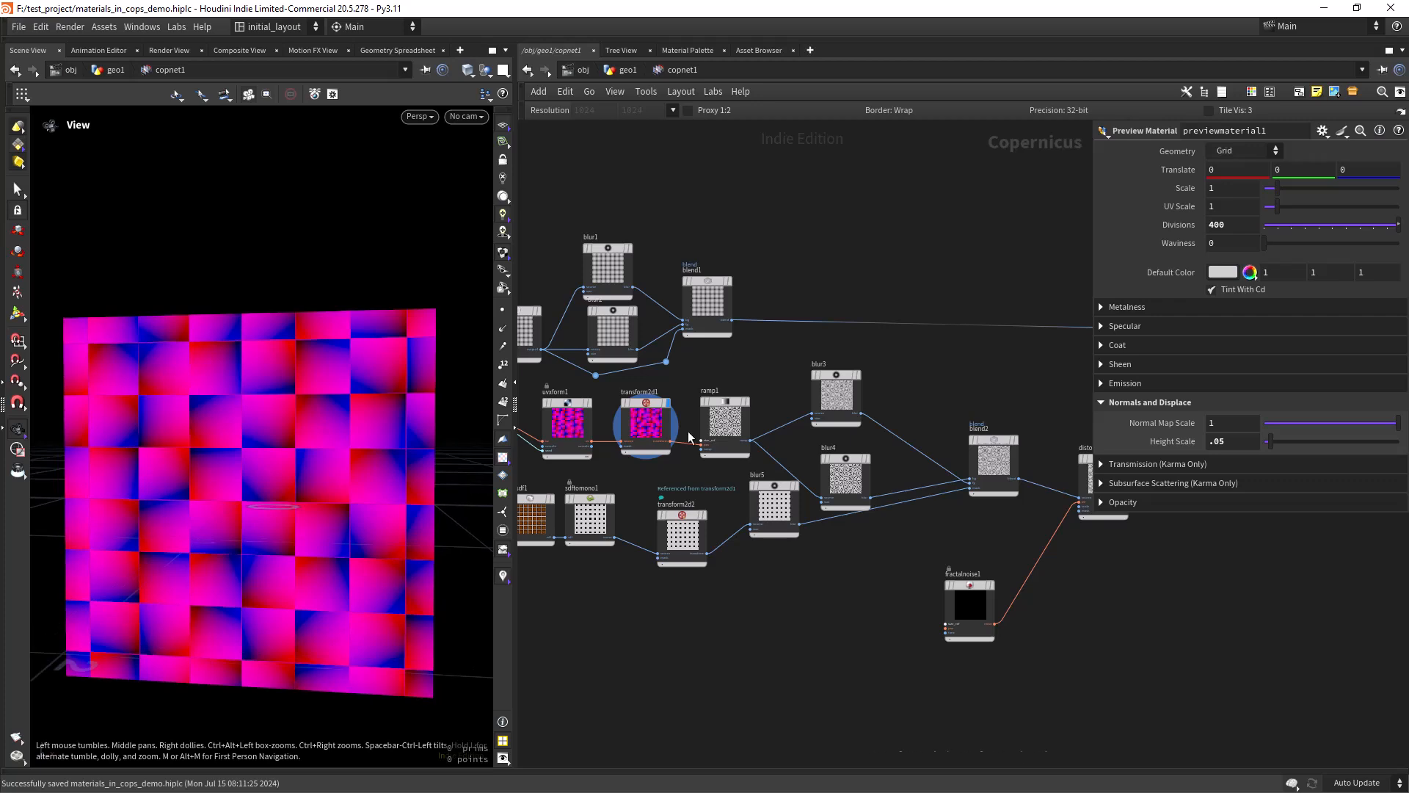
pyautogui.click(747, 410)
pyautogui.click(758, 426)
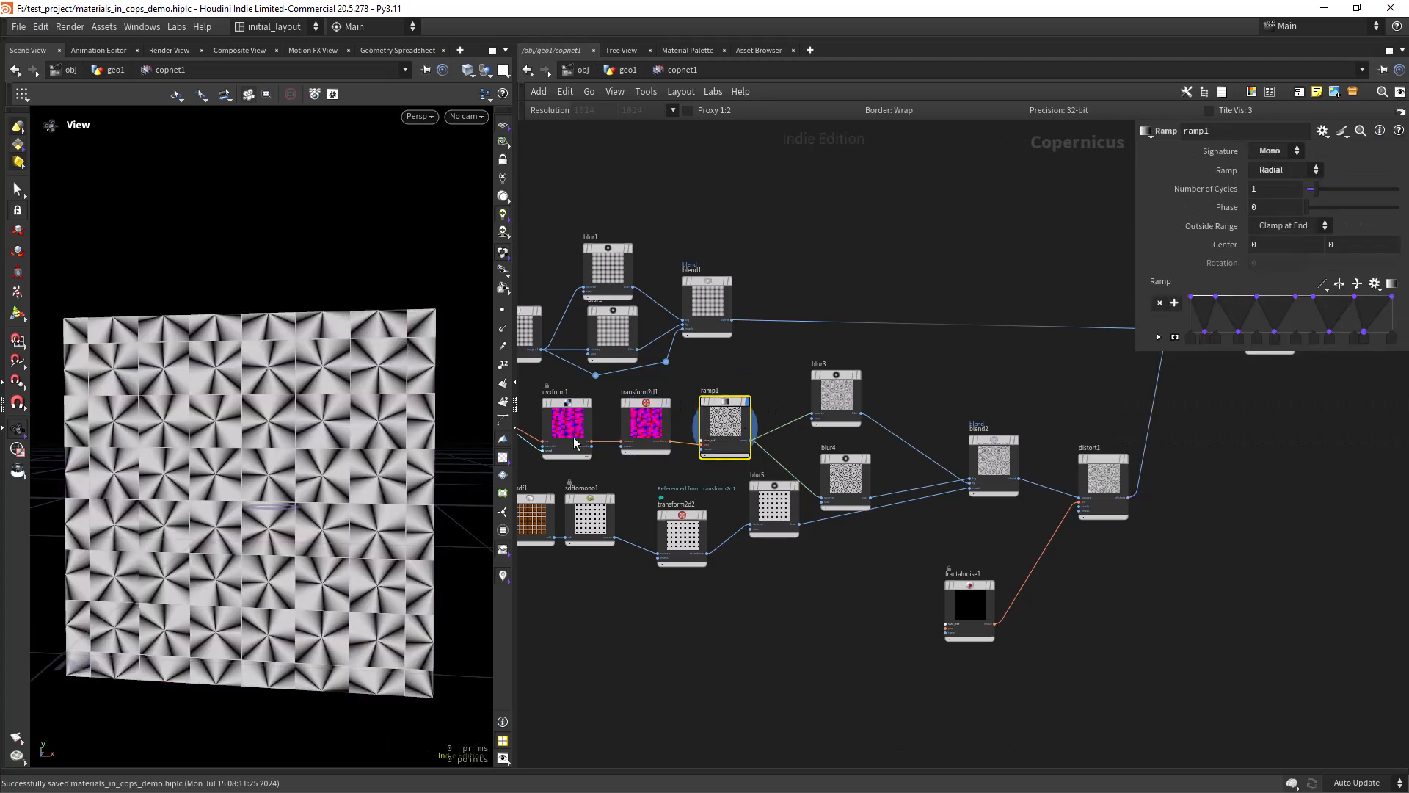
pyautogui.moveTo(322, 498); pyautogui.dragTo(358, 482)
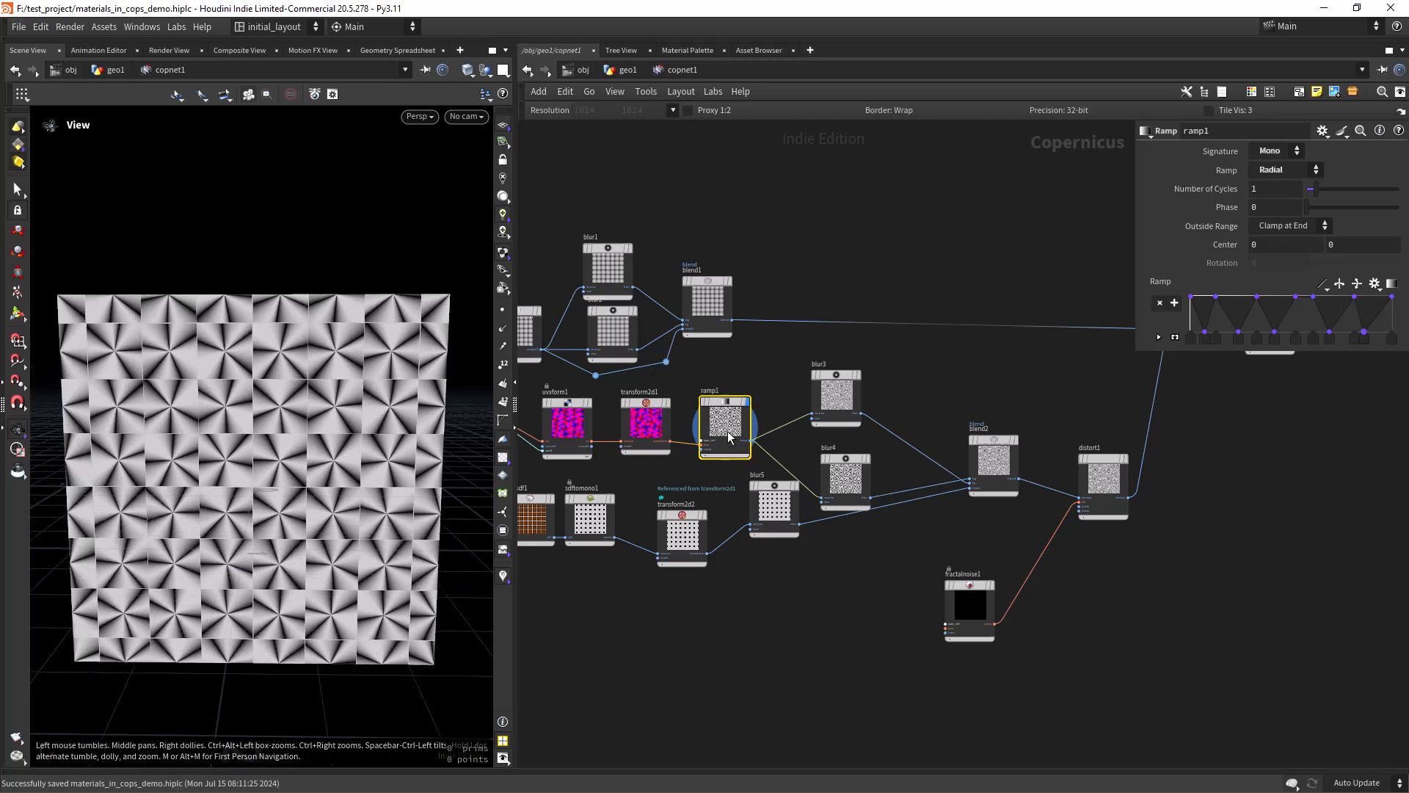
# - Set the randomize seed of uvxform1 to 9 and check the tile surface on previewmaterial1
pyautogui.click(662, 416)
pyautogui.click(566, 425)
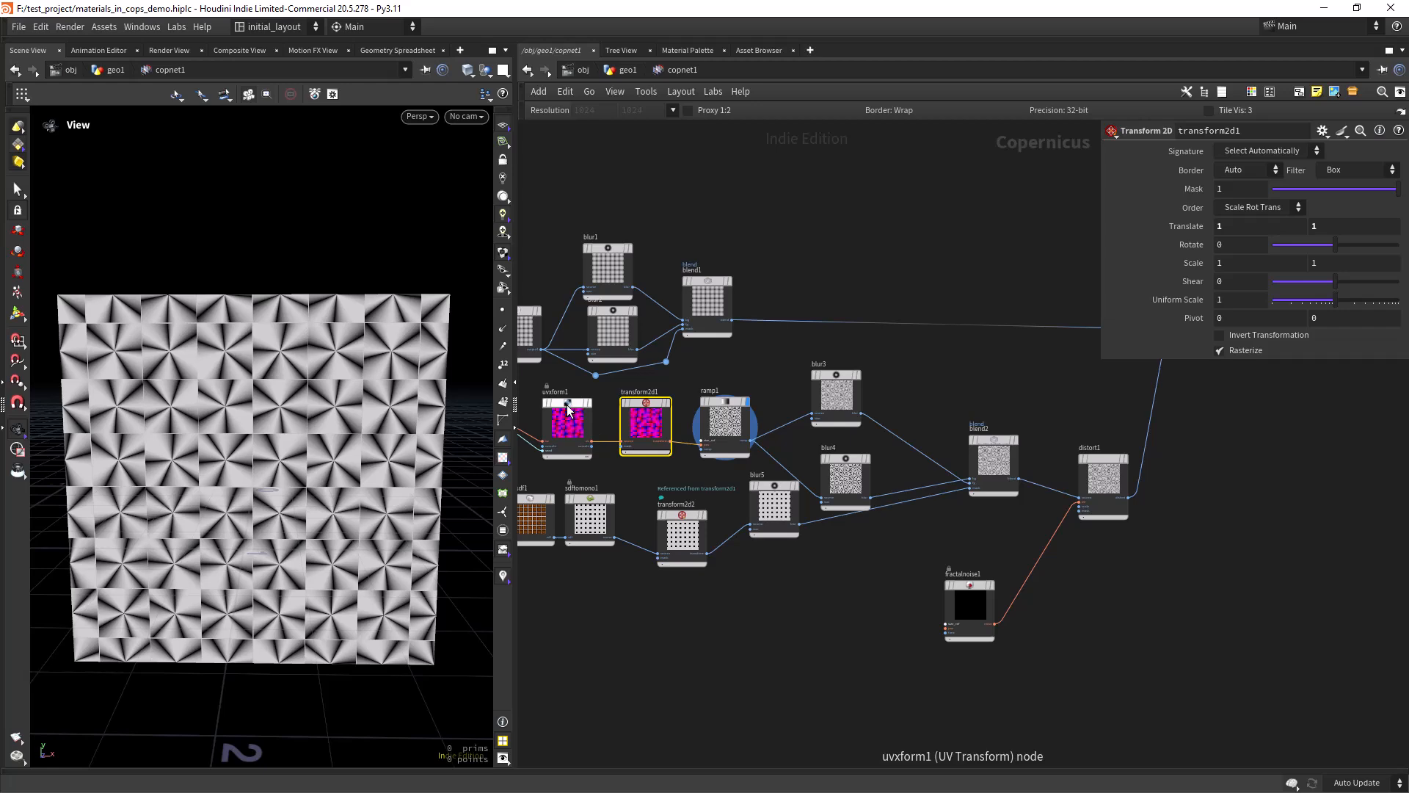
pyautogui.moveTo(1348, 421); pyautogui.dragTo(1386, 411)
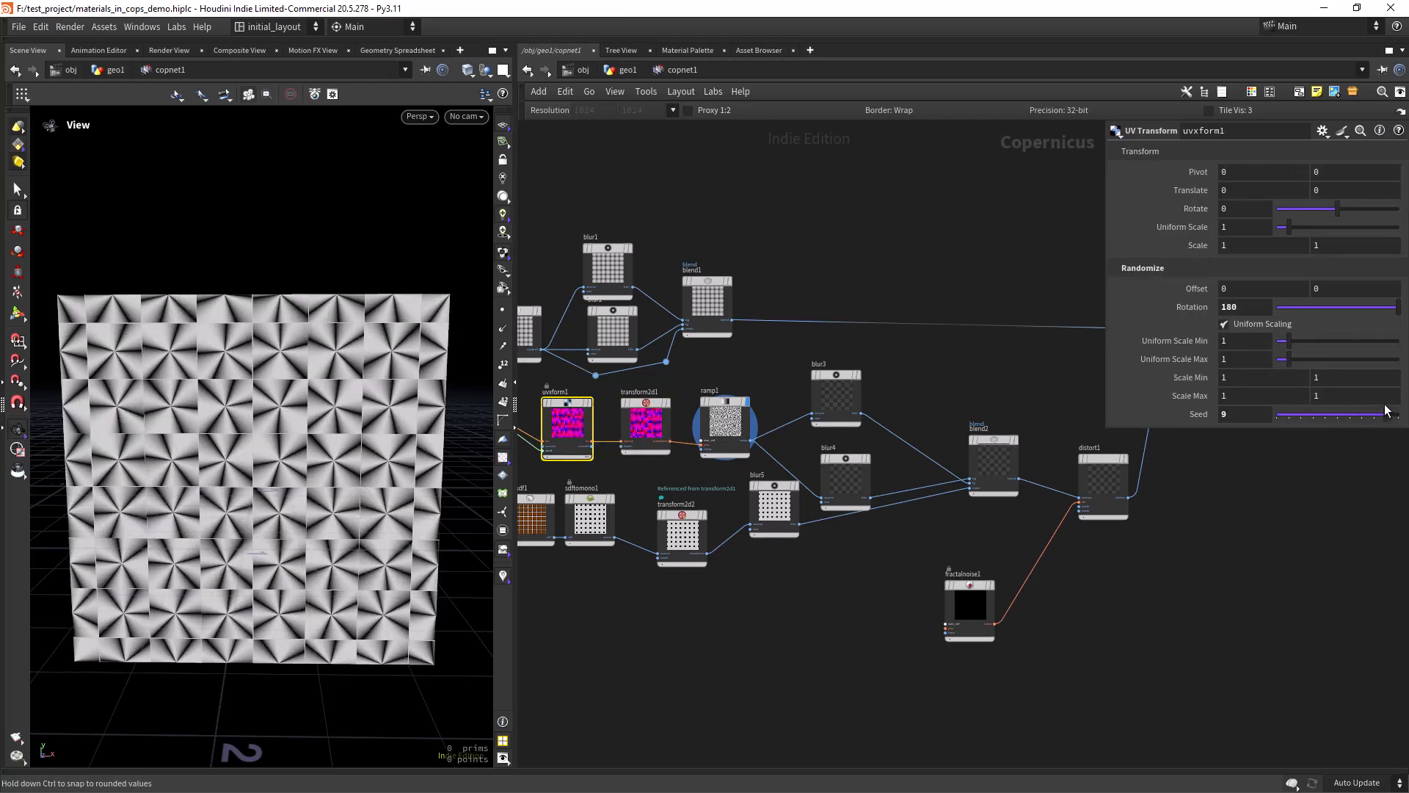
pyautogui.moveTo(844, 548); pyautogui.dragTo(572, 616, button='middle')
pyautogui.moveTo(1024, 429); pyautogui.dragTo(875, 503, button='middle')
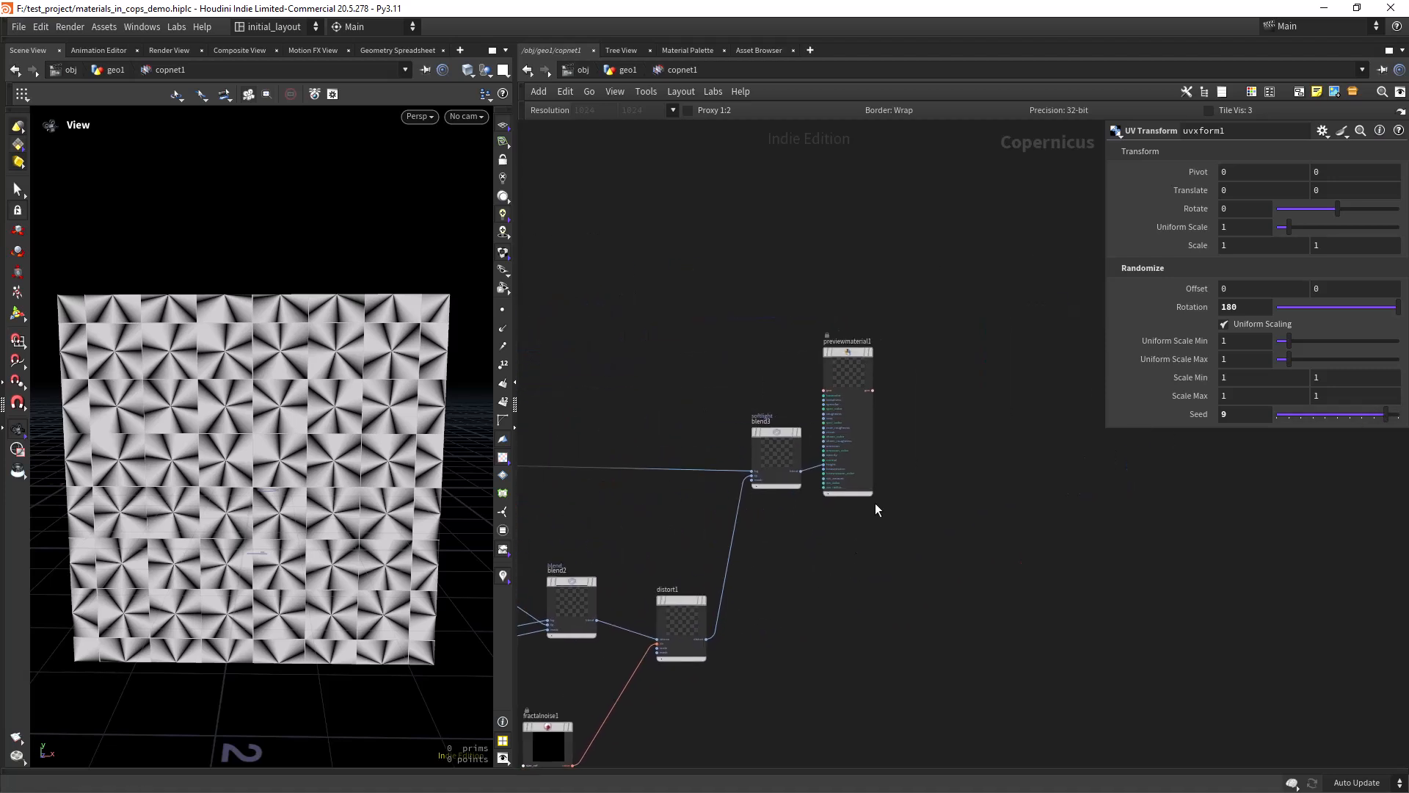
pyautogui.click(869, 352)
pyautogui.moveTo(272, 442); pyautogui.dragTo(361, 397, button='right')
pyautogui.moveTo(361, 397)
pyautogui.mouseDown()
pyautogui.moveTo(333, 415)
pyautogui.moveTo(372, 422)
pyautogui.mouseUp()
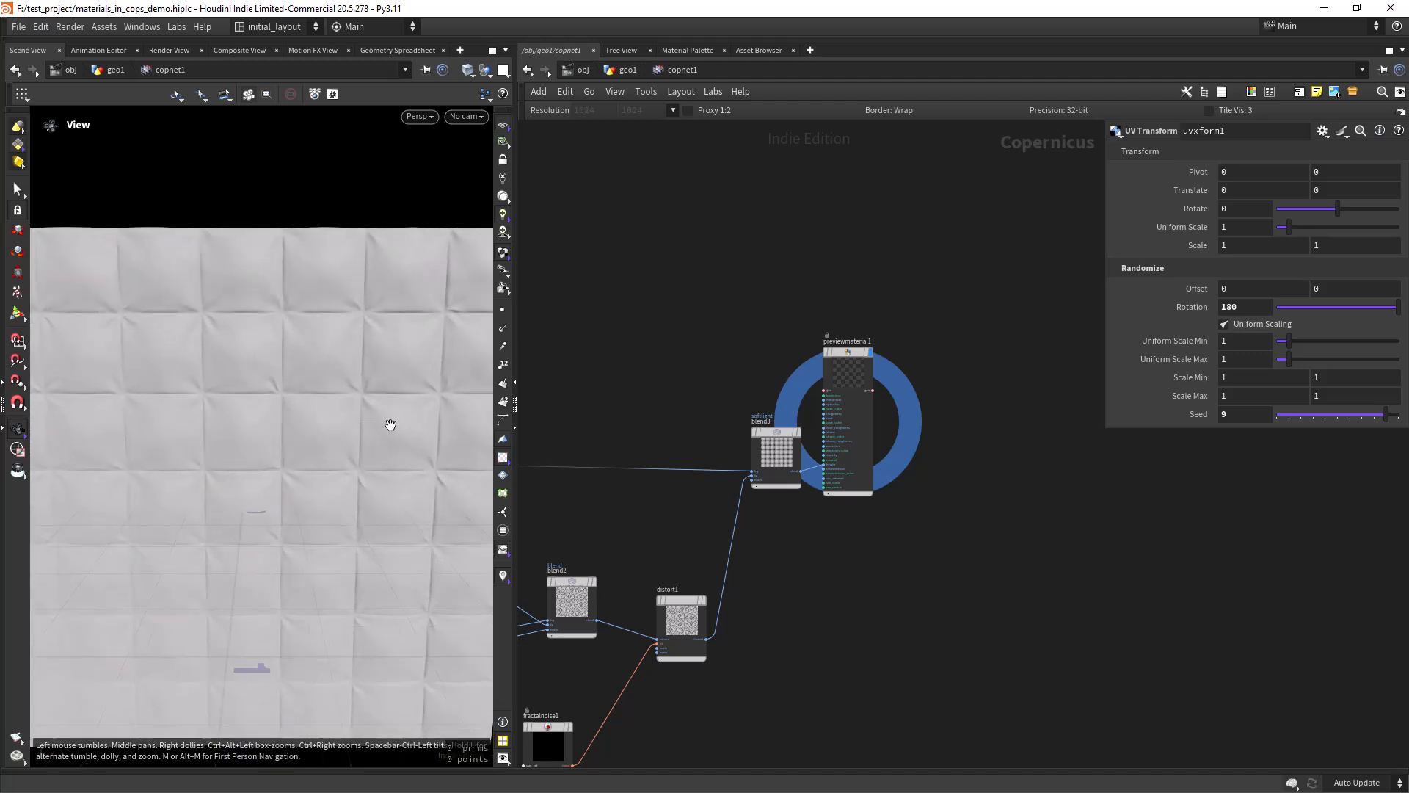
pyautogui.press('f')
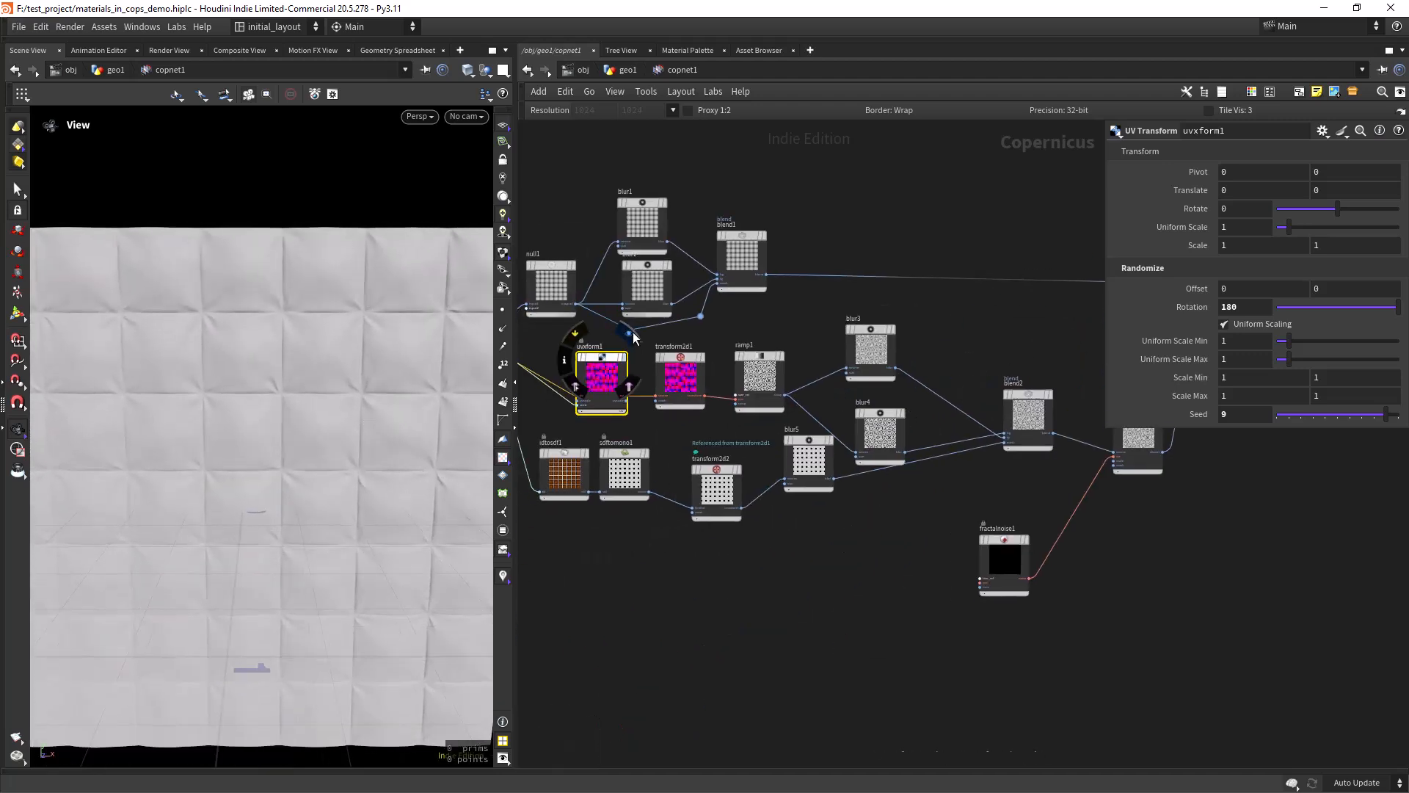
# - Display ramp1 and reshape its radial ramp by moving a middle black point slightly earlier and the last black point close to the end
pyautogui.click(628, 332)
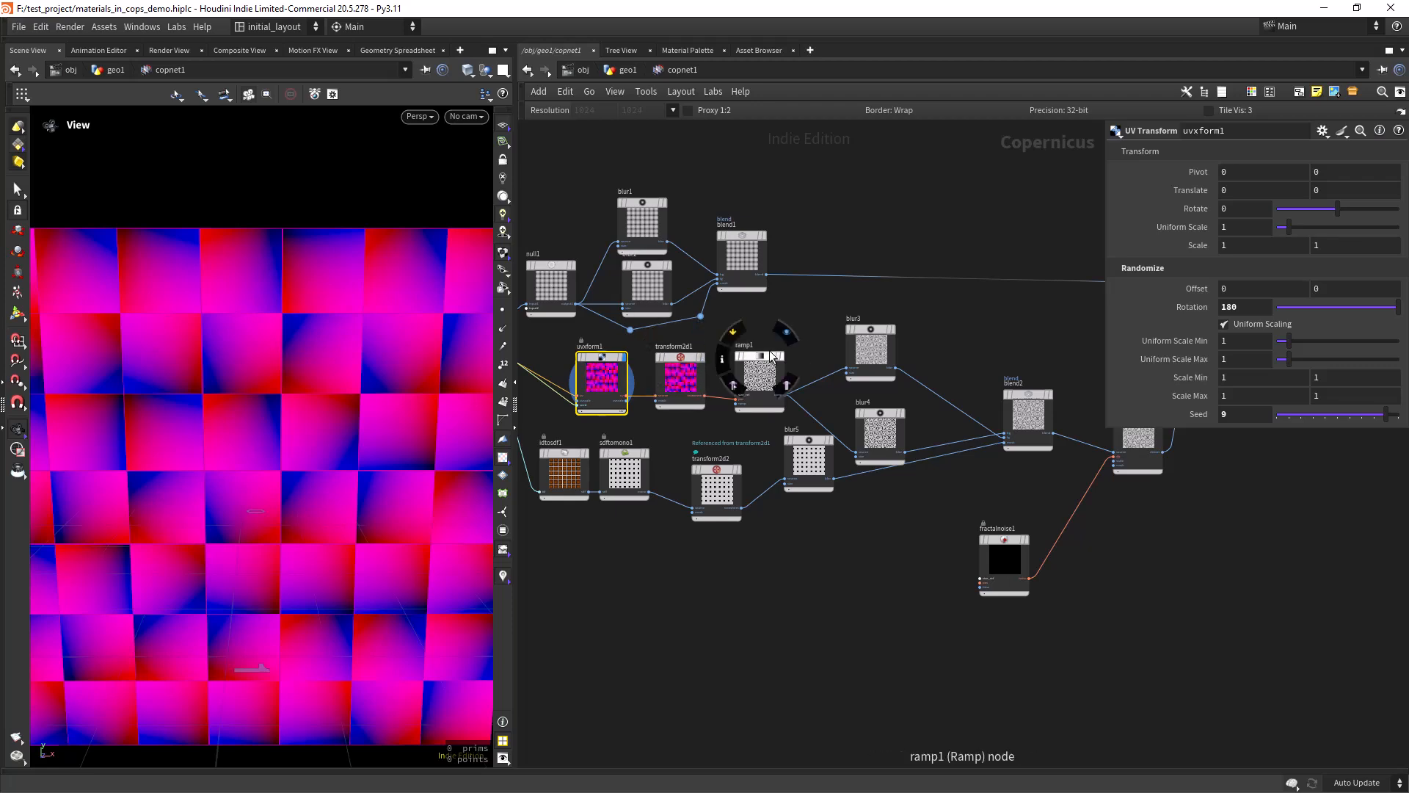
pyautogui.click(785, 332)
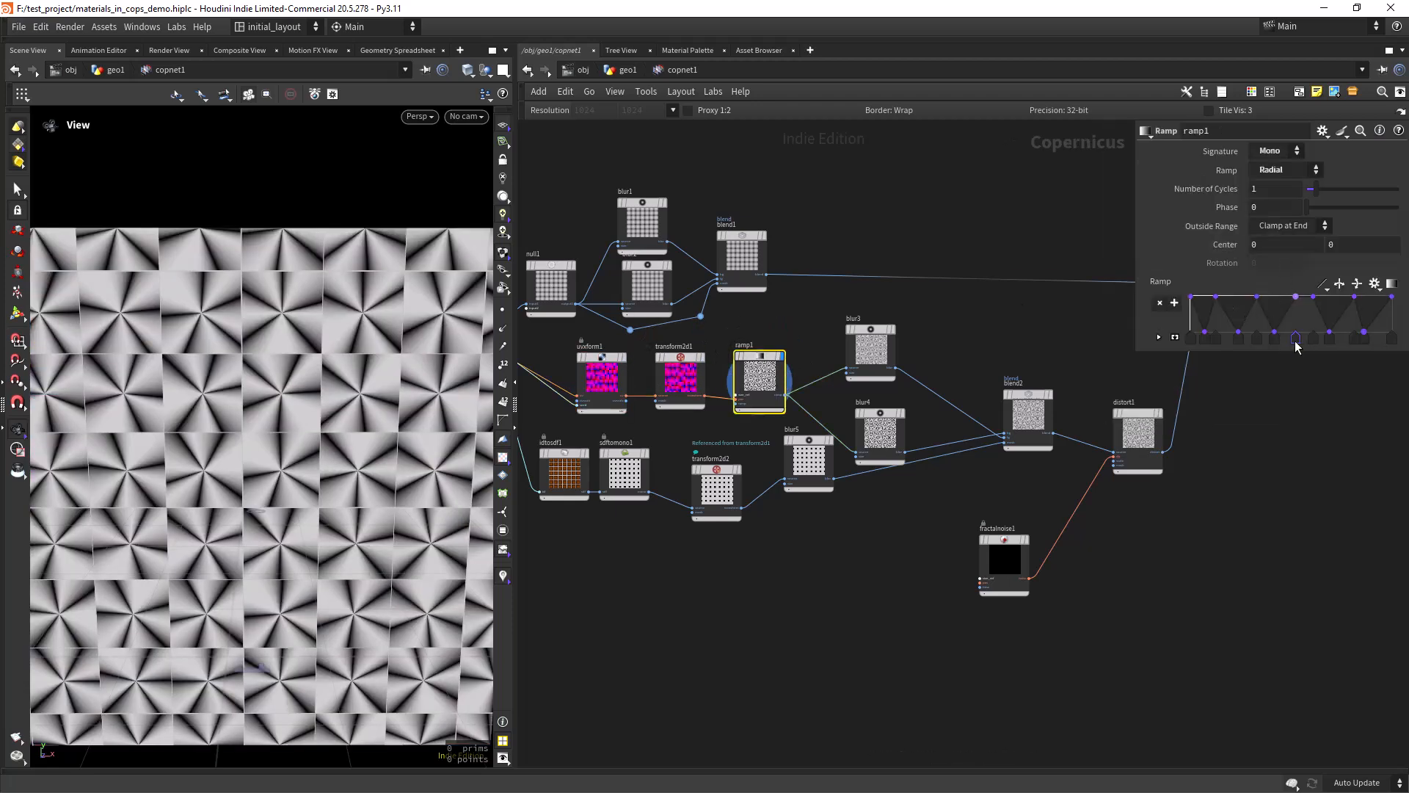
pyautogui.moveTo(1275, 347); pyautogui.dragTo(1263, 350)
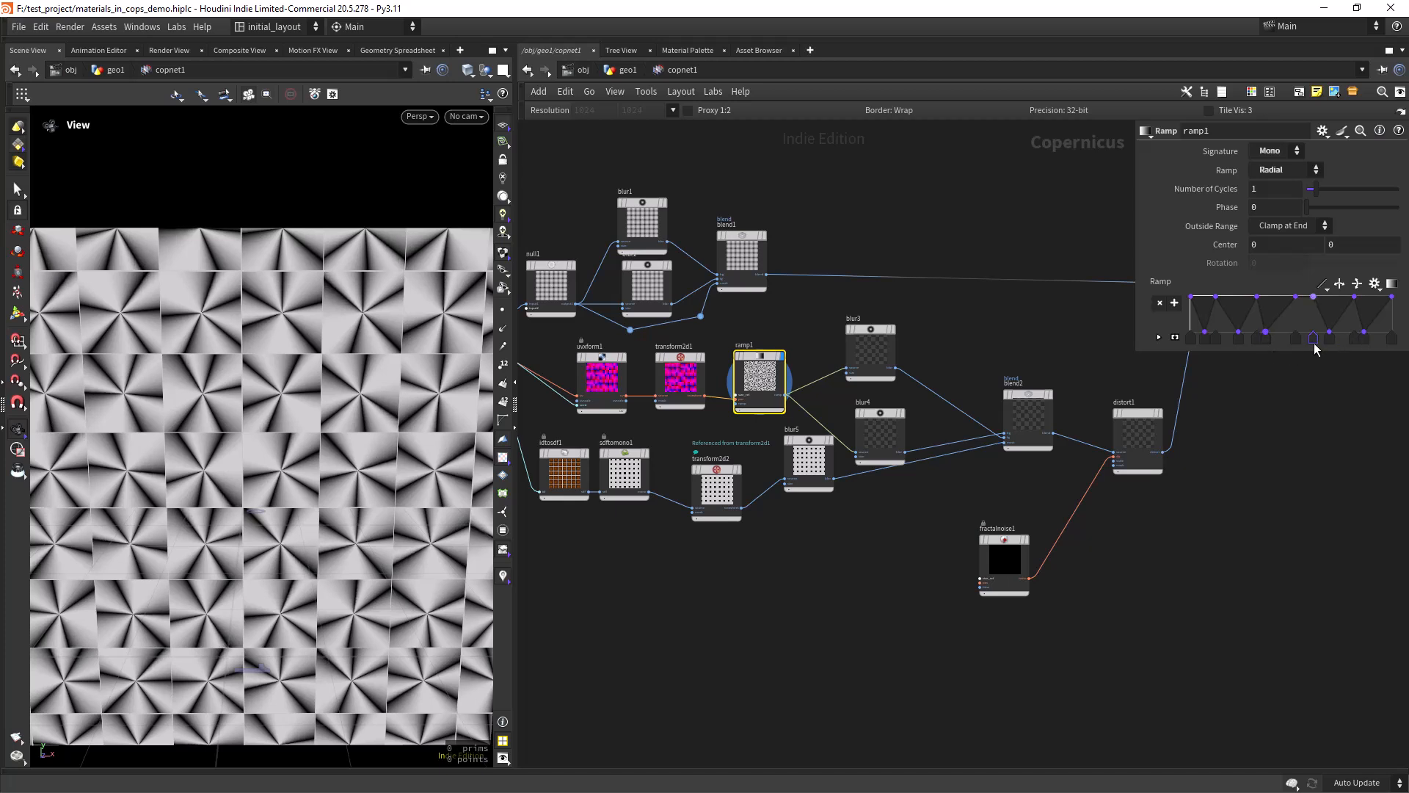
pyautogui.click(1363, 337)
pyautogui.moveTo(1363, 339); pyautogui.dragTo(1385, 340)
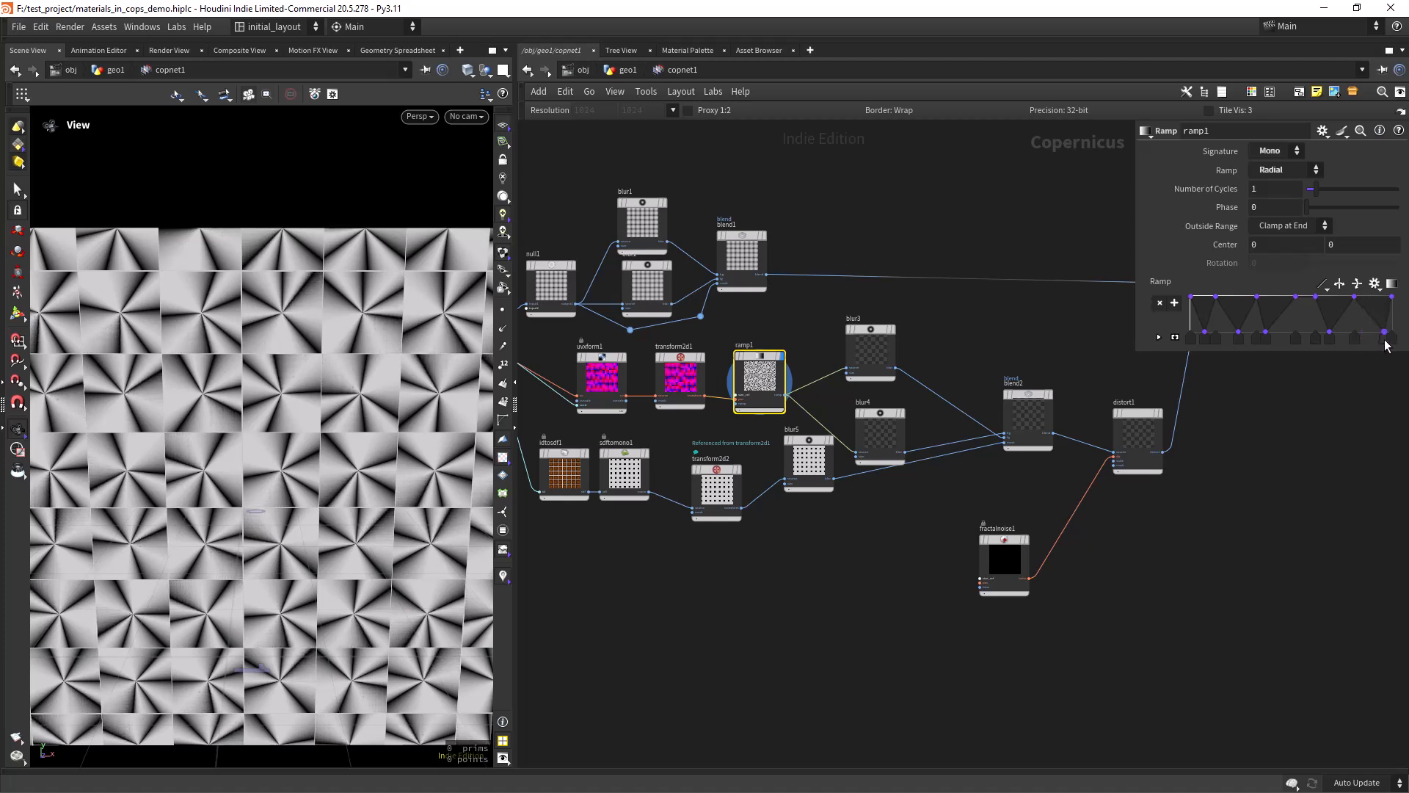
# - Display previewmaterial1 to check the reshaped creases on the tiles, and save the scene file
pyautogui.moveTo(1188, 513); pyautogui.dragTo(857, 588, button='middle')
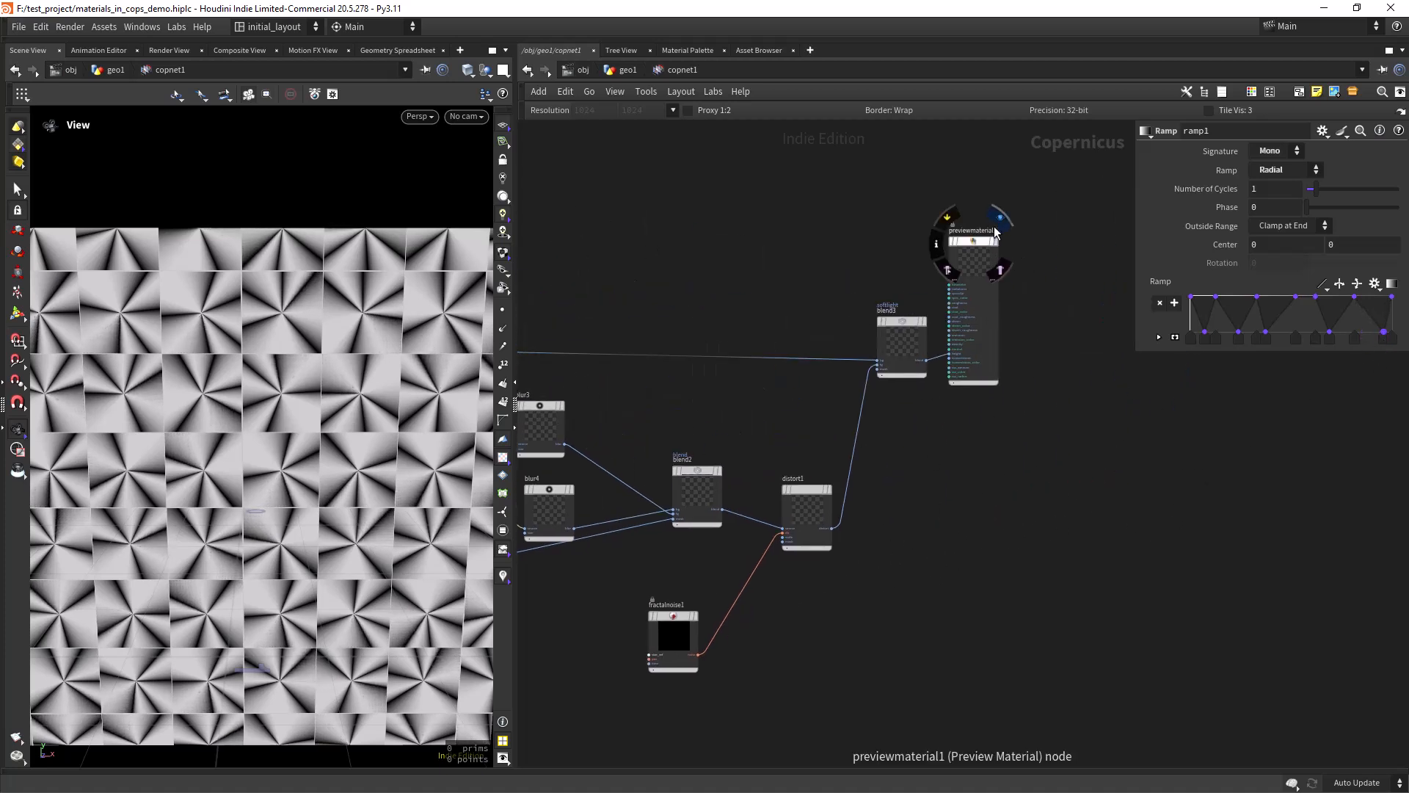
pyautogui.click(995, 241)
pyautogui.moveTo(392, 488); pyautogui.dragTo(305, 529, button='right')
pyautogui.moveTo(306, 528); pyautogui.dragTo(286, 519, button='middle')
pyautogui.moveTo(381, 493)
pyautogui.mouseDown()
pyautogui.moveTo(365, 469)
pyautogui.moveTo(358, 487)
pyautogui.mouseUp()
pyautogui.moveTo(312, 509); pyautogui.dragTo(340, 485, button='right')
pyautogui.moveTo(340, 485); pyautogui.dragTo(371, 462)
pyautogui.moveTo(370, 463); pyautogui.dragTo(360, 503, button='right')
pyautogui.hotkey('ctrl', 's')
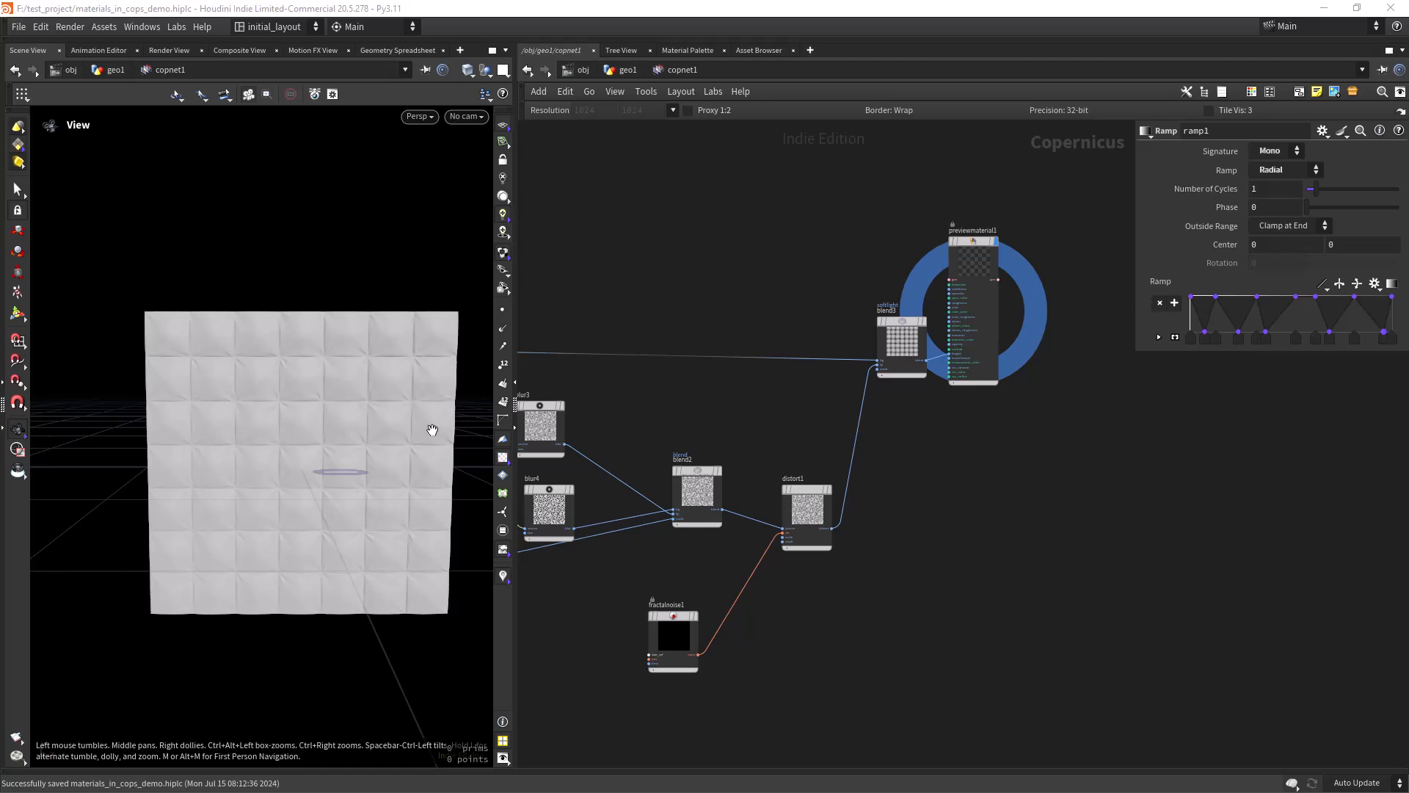
# - Examine the creases at the tile corners up close and across the whole previewed surface
pyautogui.moveTo(743, 627); pyautogui.dragTo(771, 498, button='middle')
pyautogui.scroll(-3, 844, 534)
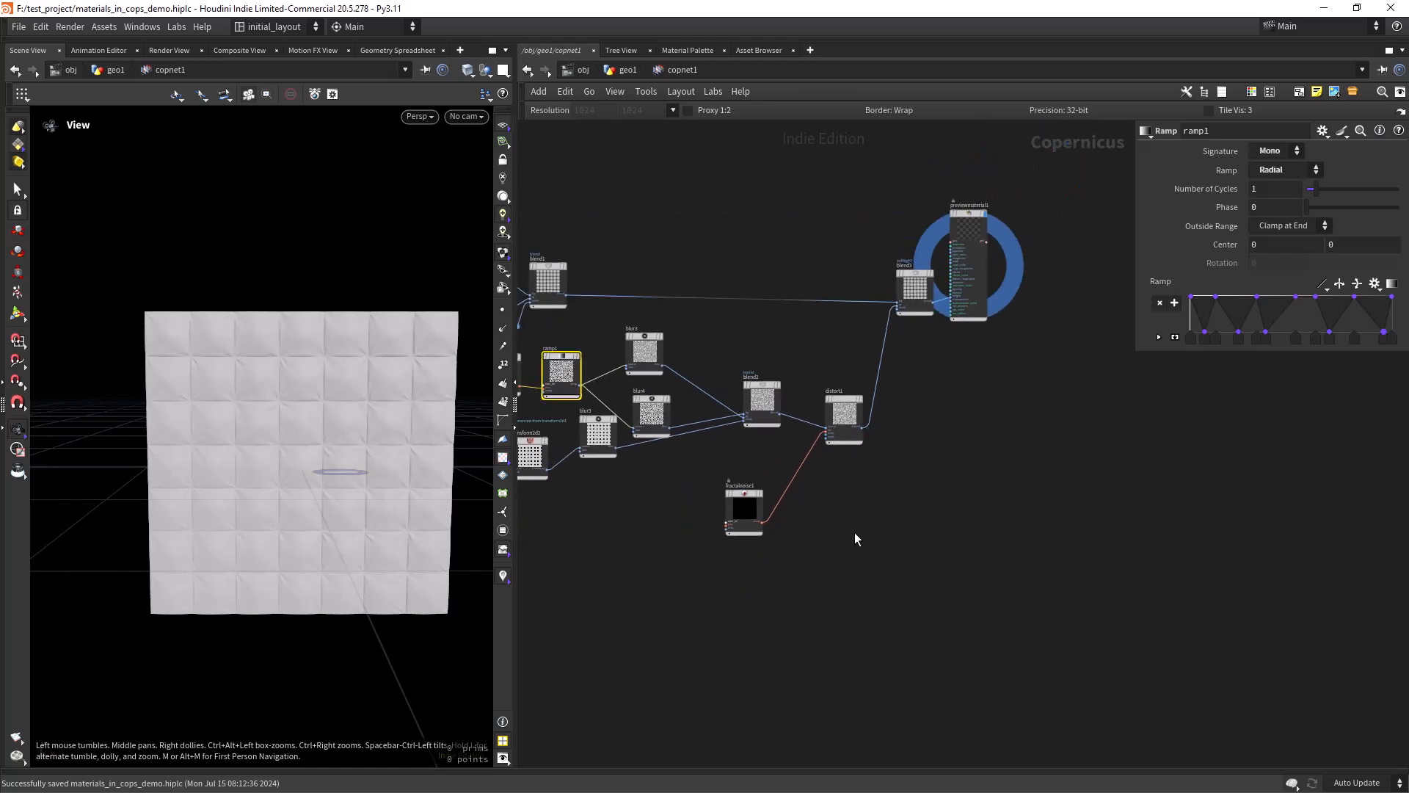
pyautogui.moveTo(849, 534); pyautogui.dragTo(843, 519, button='middle')
pyautogui.moveTo(411, 546); pyautogui.dragTo(453, 376, button='right')
pyautogui.moveTo(454, 376); pyautogui.dragTo(400, 391)
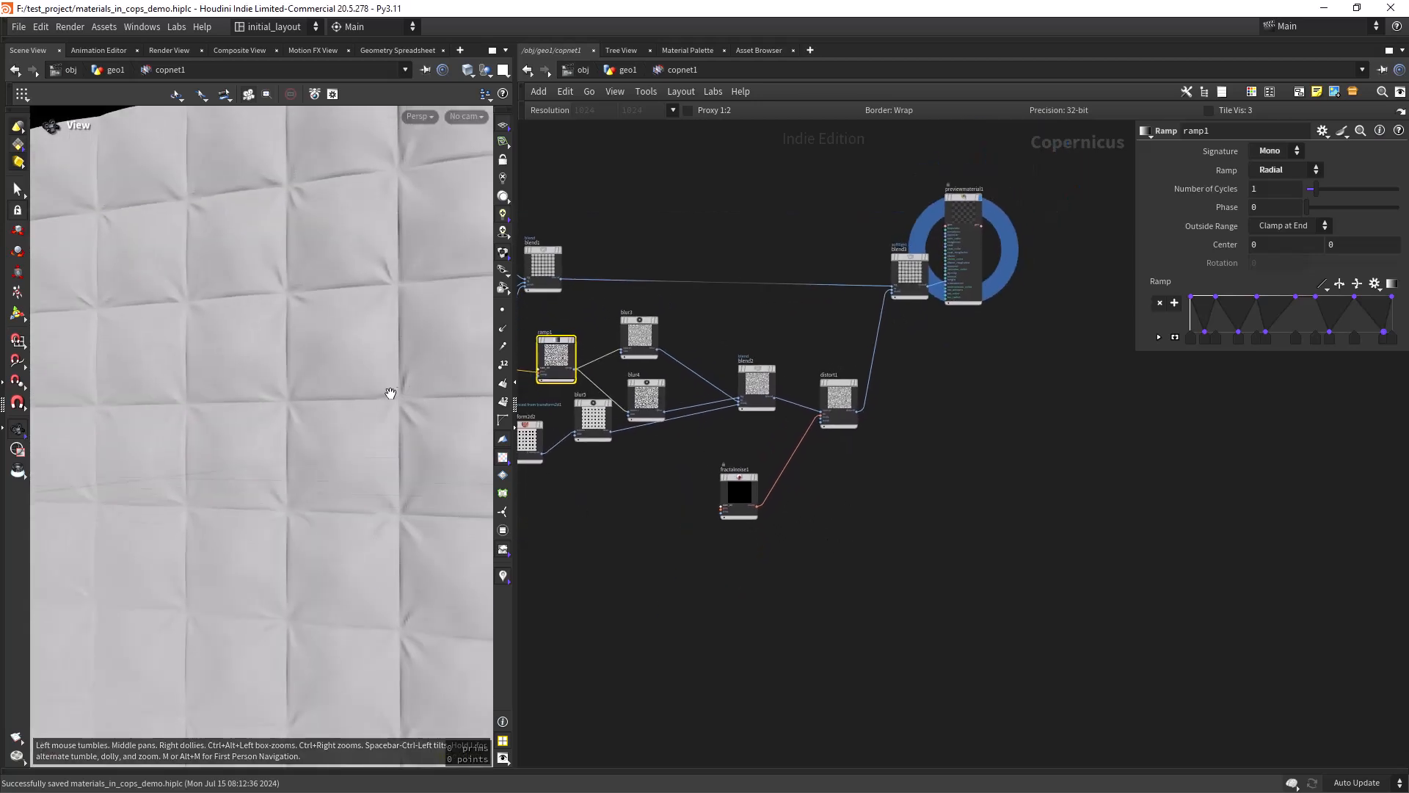
pyautogui.moveTo(417, 422); pyautogui.dragTo(384, 469, button='right')
pyautogui.moveTo(384, 469); pyautogui.dragTo(361, 449)
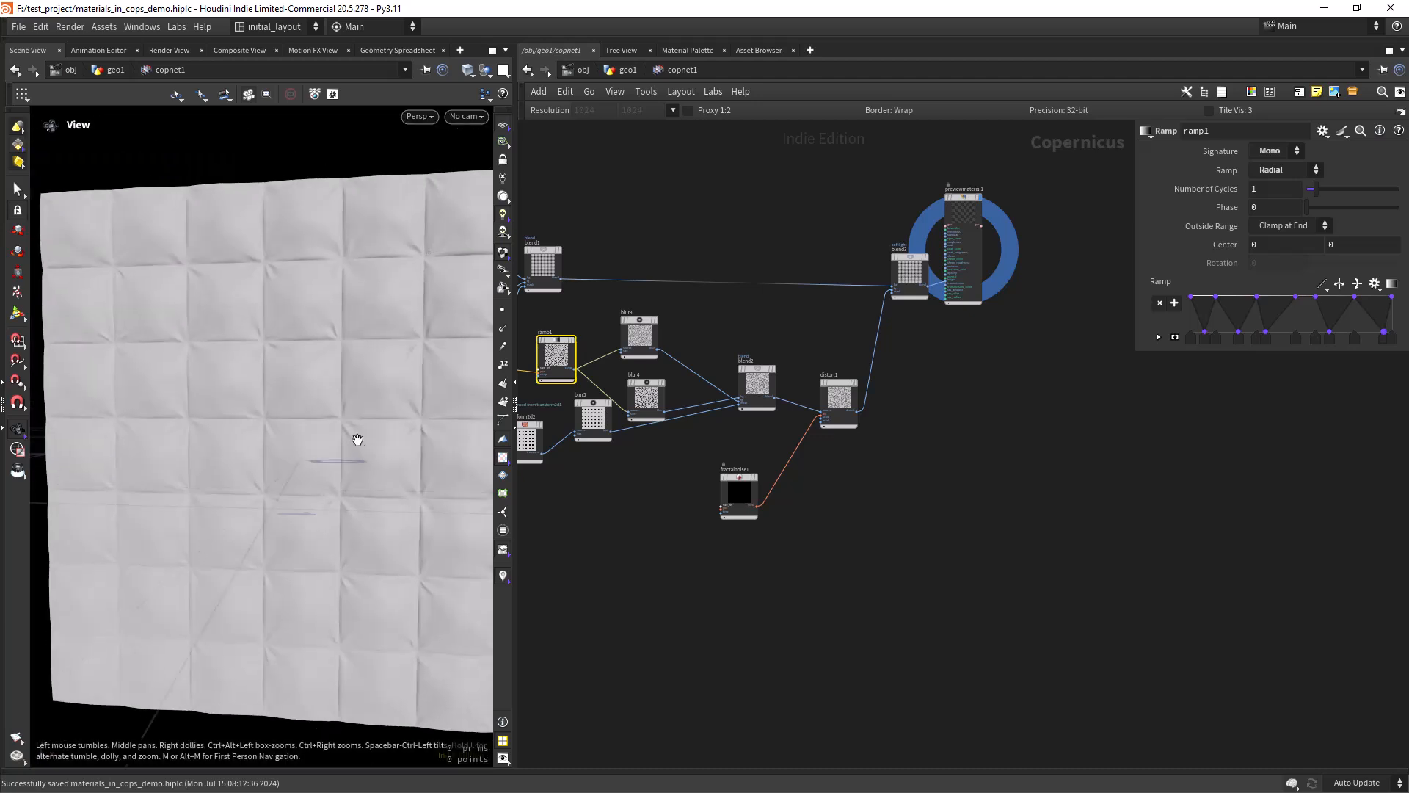
# - Move previewmaterial1 farther from blend3 to make room in the network
pyautogui.moveTo(825, 596); pyautogui.dragTo(821, 562, button='middle')
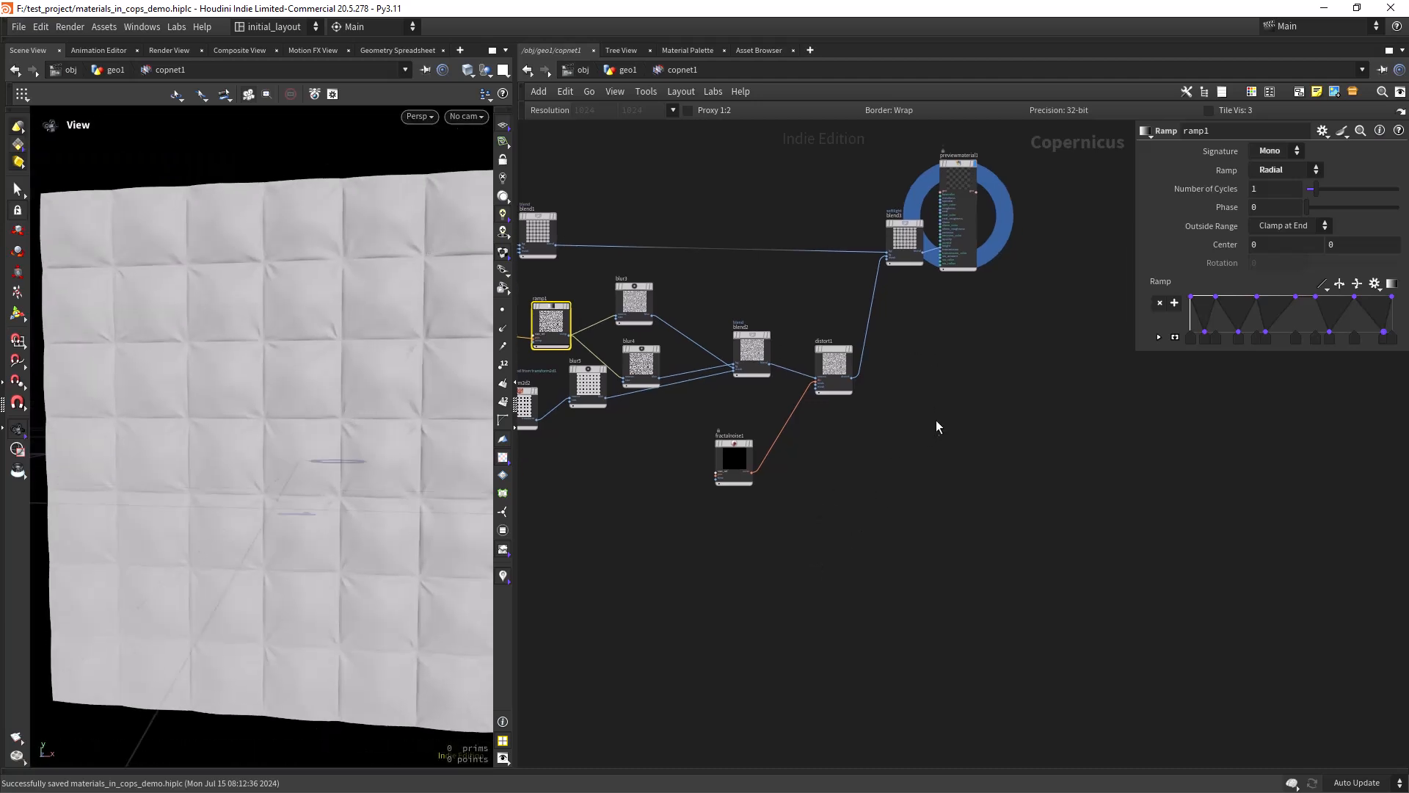
pyautogui.moveTo(1029, 235); pyautogui.dragTo(870, 279, button='middle')
pyautogui.moveTo(797, 212); pyautogui.dragTo(1012, 201)
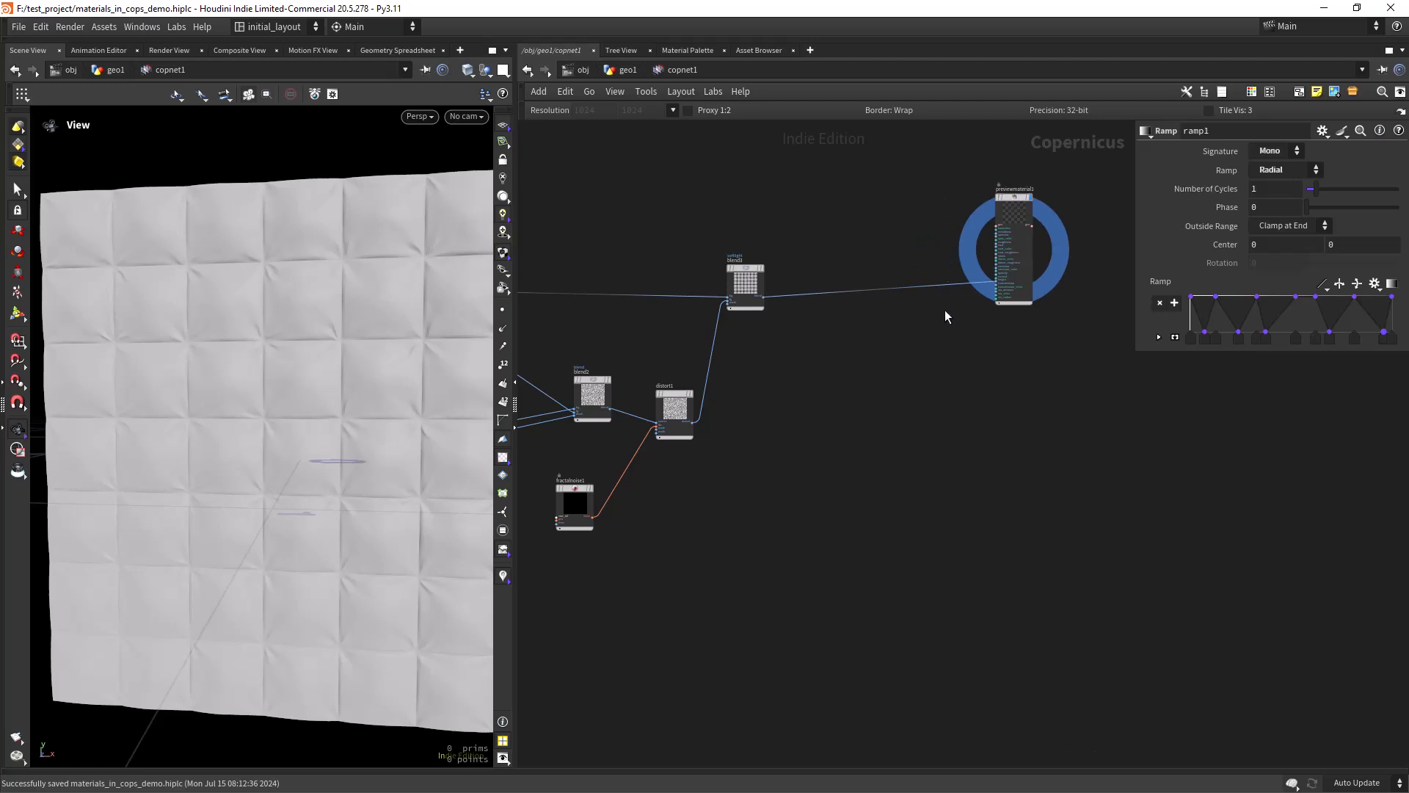
# - Add a second Tile Pattern node below distort1 and display it
pyautogui.press('Tab')
pyautogui.write('til')
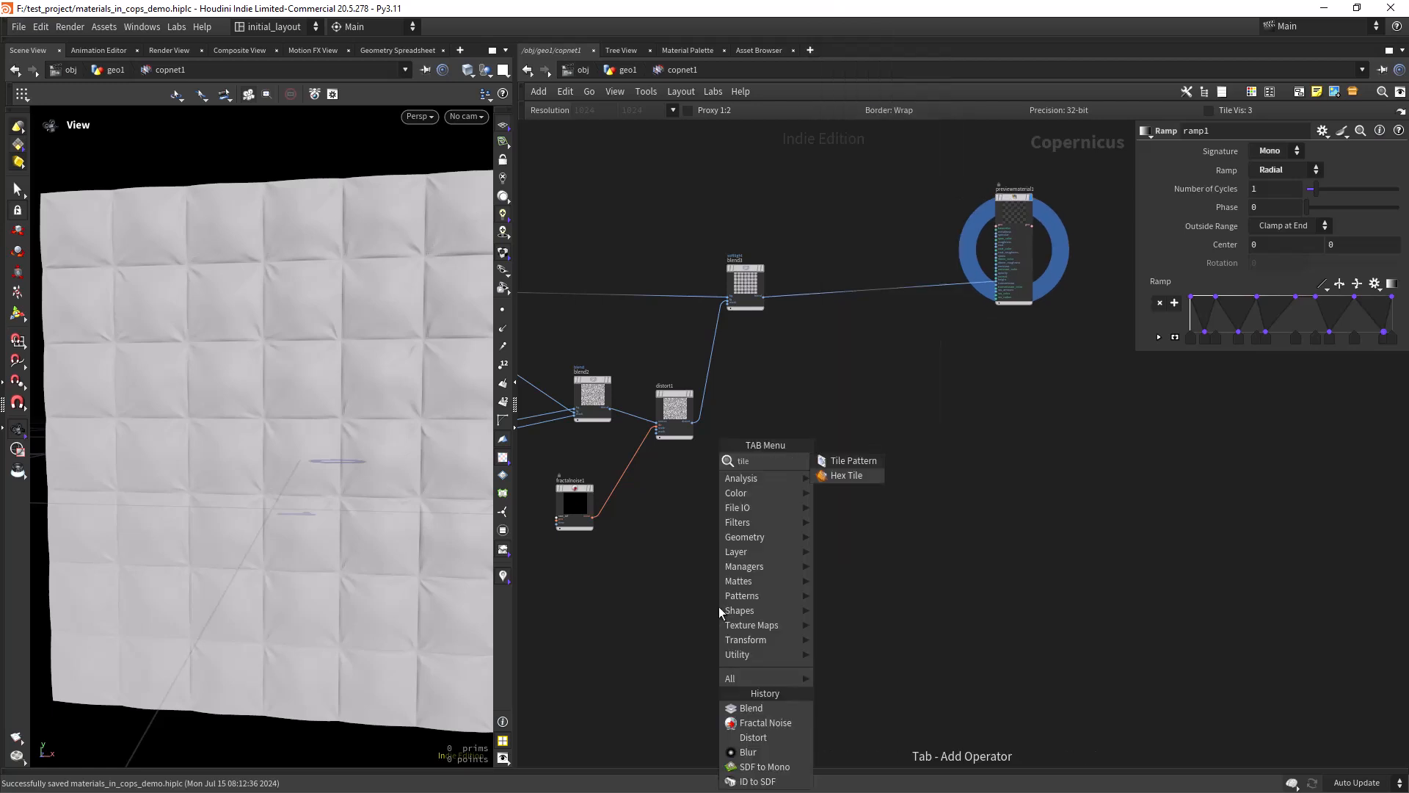
pyautogui.press('Return')
pyautogui.click(719, 606)
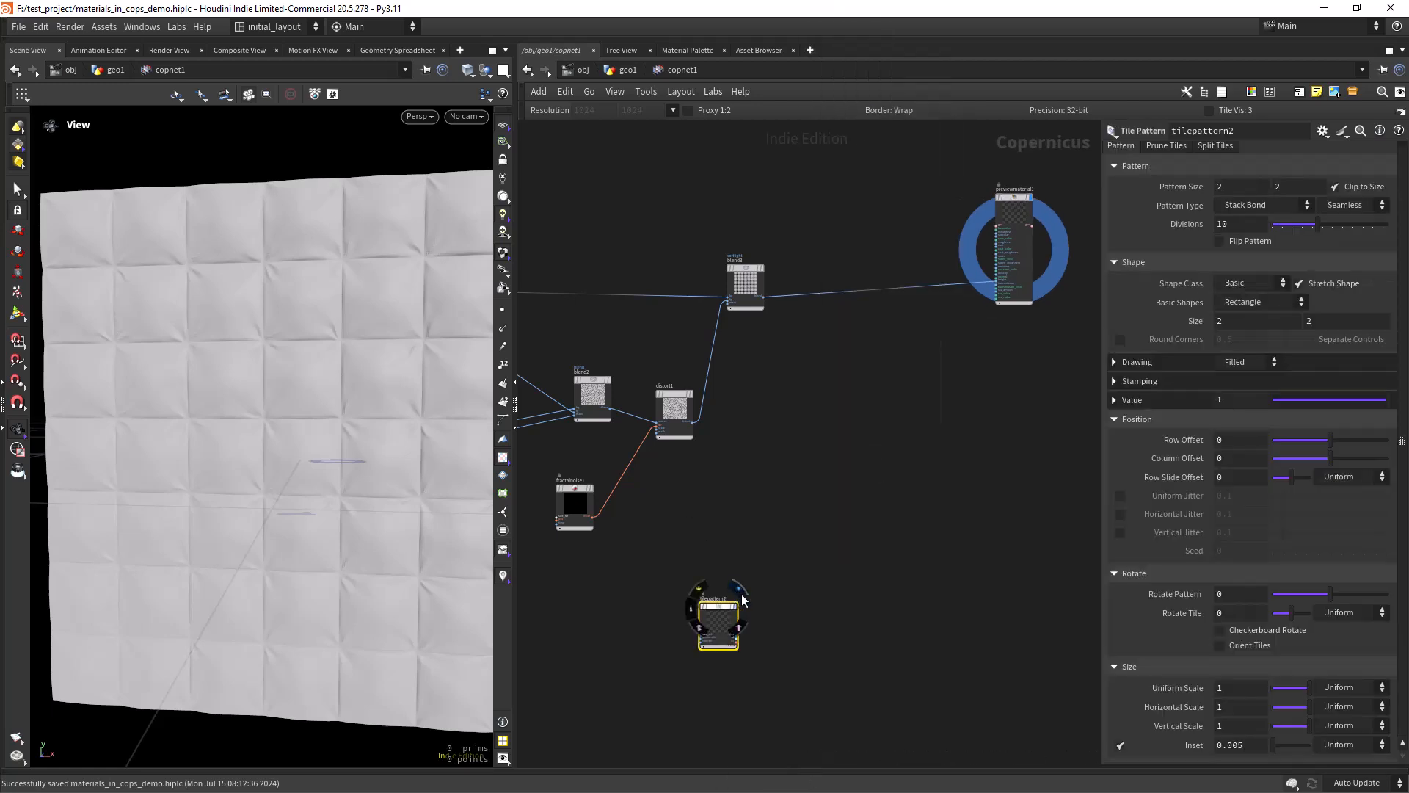
pyautogui.click(738, 613)
# - Link tilepattern2's Divisions to tilepattern1's Divisions with a relative reference
pyautogui.scroll(-3, 795, 481)
pyautogui.moveTo(694, 529); pyautogui.dragTo(967, 463, button='middle')
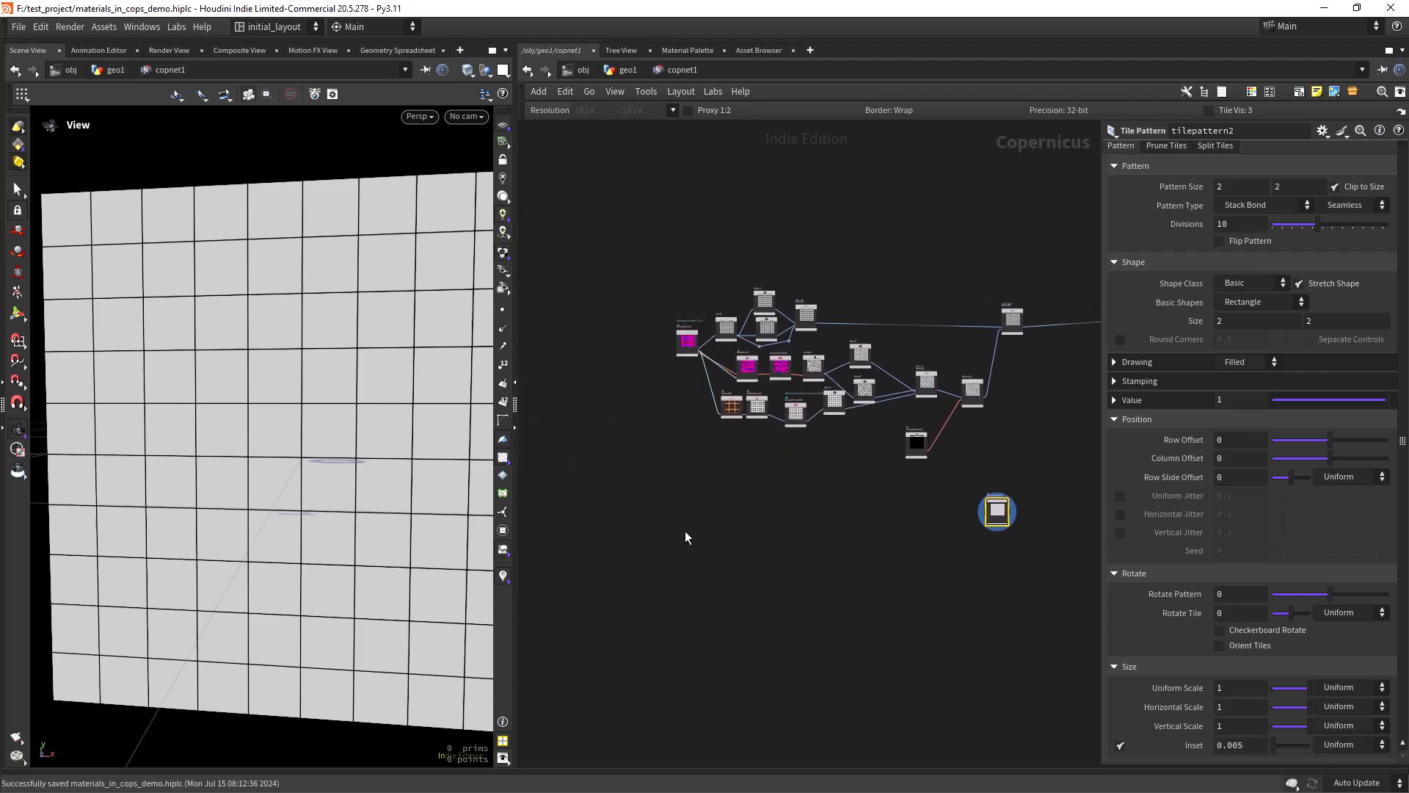
pyautogui.scroll(3, 640, 426)
pyautogui.click(726, 266)
pyautogui.rightClick(1172, 222)
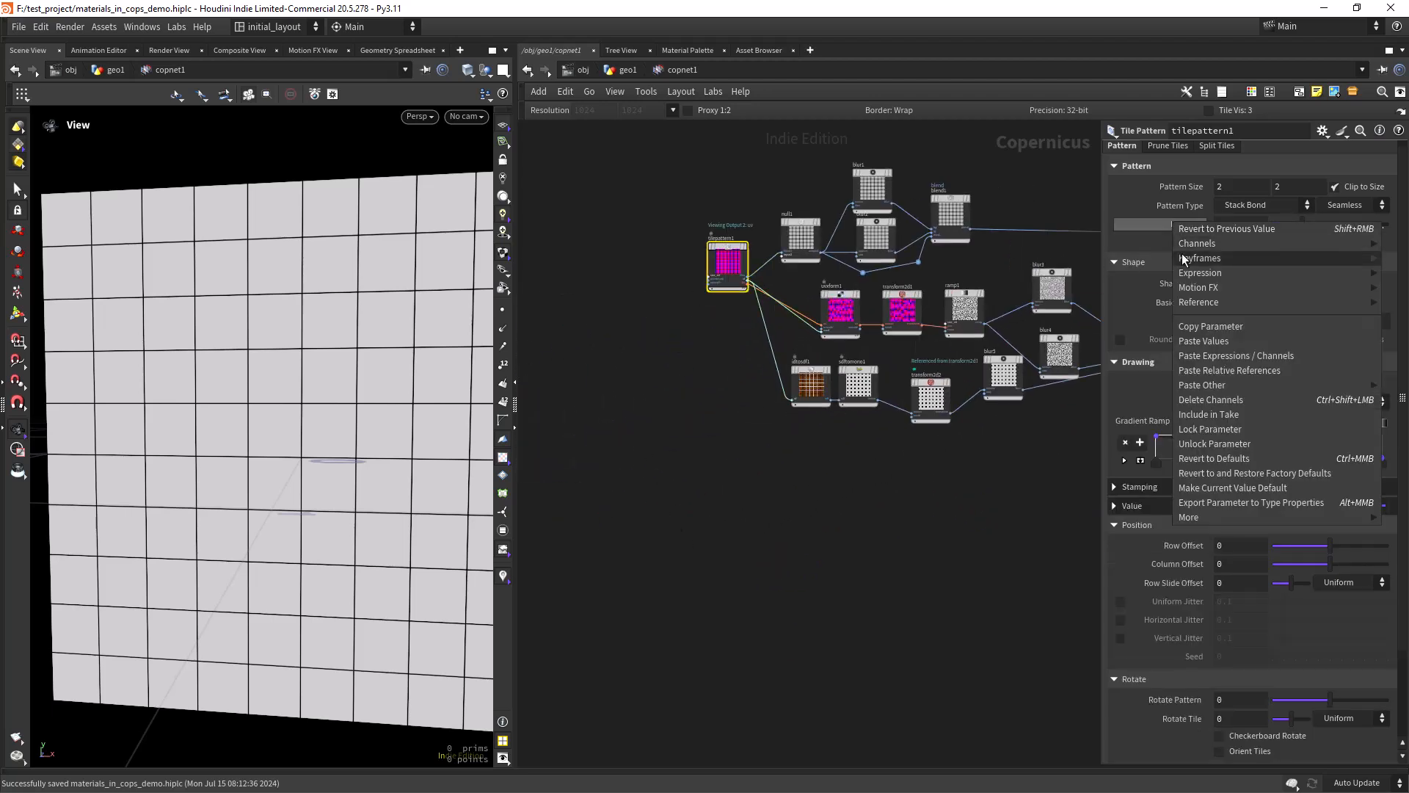
pyautogui.click(1198, 326)
pyautogui.moveTo(948, 540); pyautogui.dragTo(729, 490, button='middle')
pyautogui.moveTo(801, 514); pyautogui.dragTo(913, 654)
pyautogui.rightClick(1186, 230)
pyautogui.click(1239, 378)
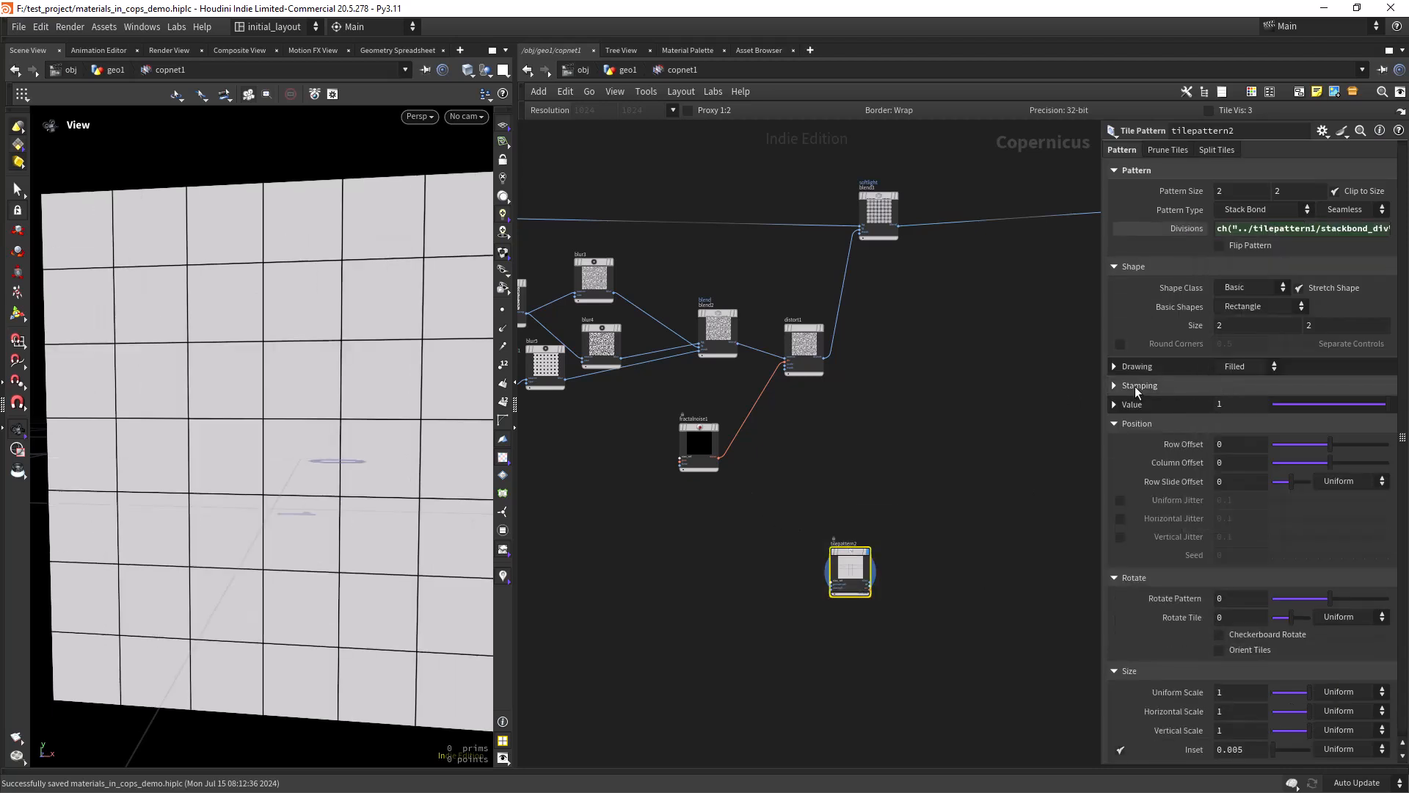
# - Set tilepattern2's basic shape to Circle
pyautogui.moveTo(991, 398); pyautogui.dragTo(911, 413, button='middle')
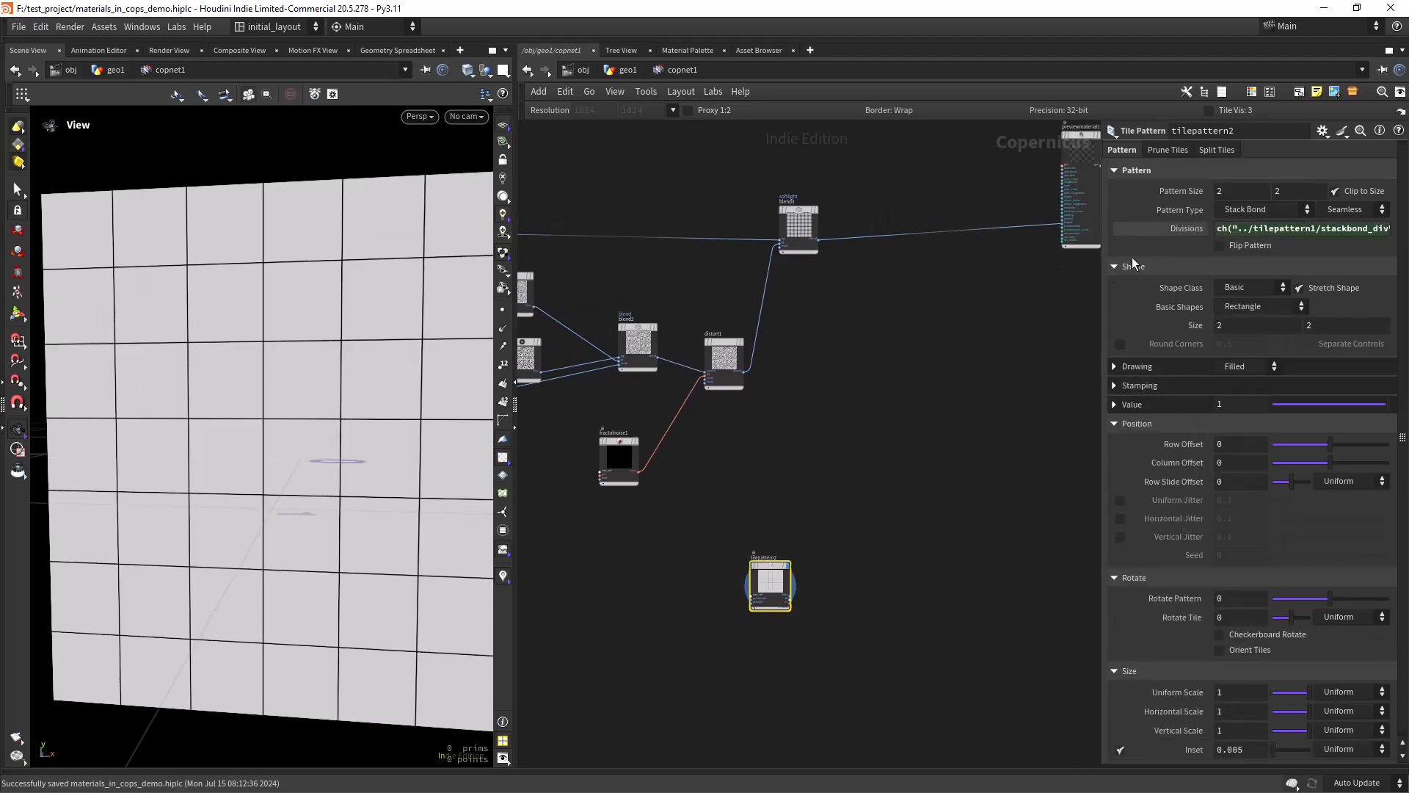
pyautogui.click(1246, 307)
pyautogui.click(1256, 321)
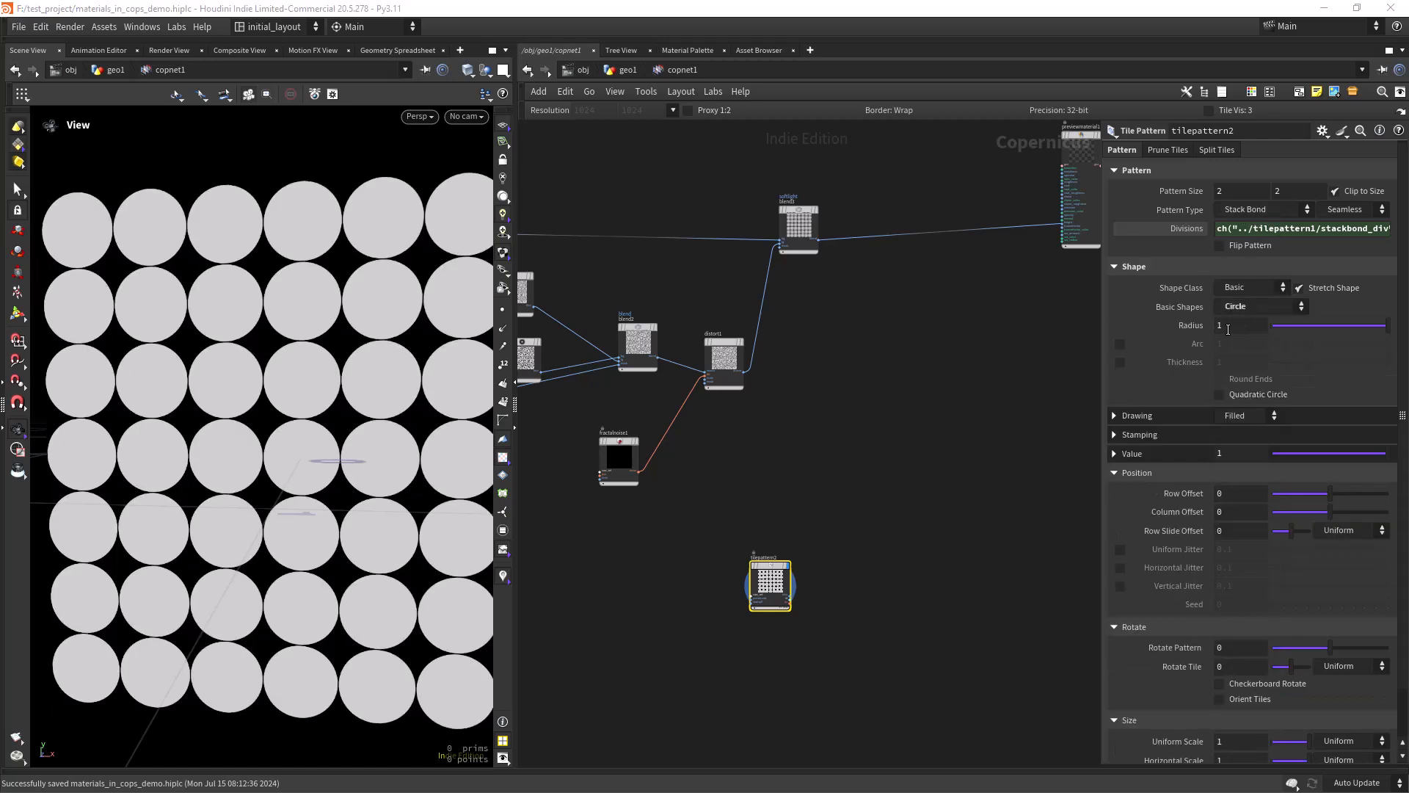
# - Set the radius of tilepattern2's circles to 0.18
pyautogui.click(1235, 323)
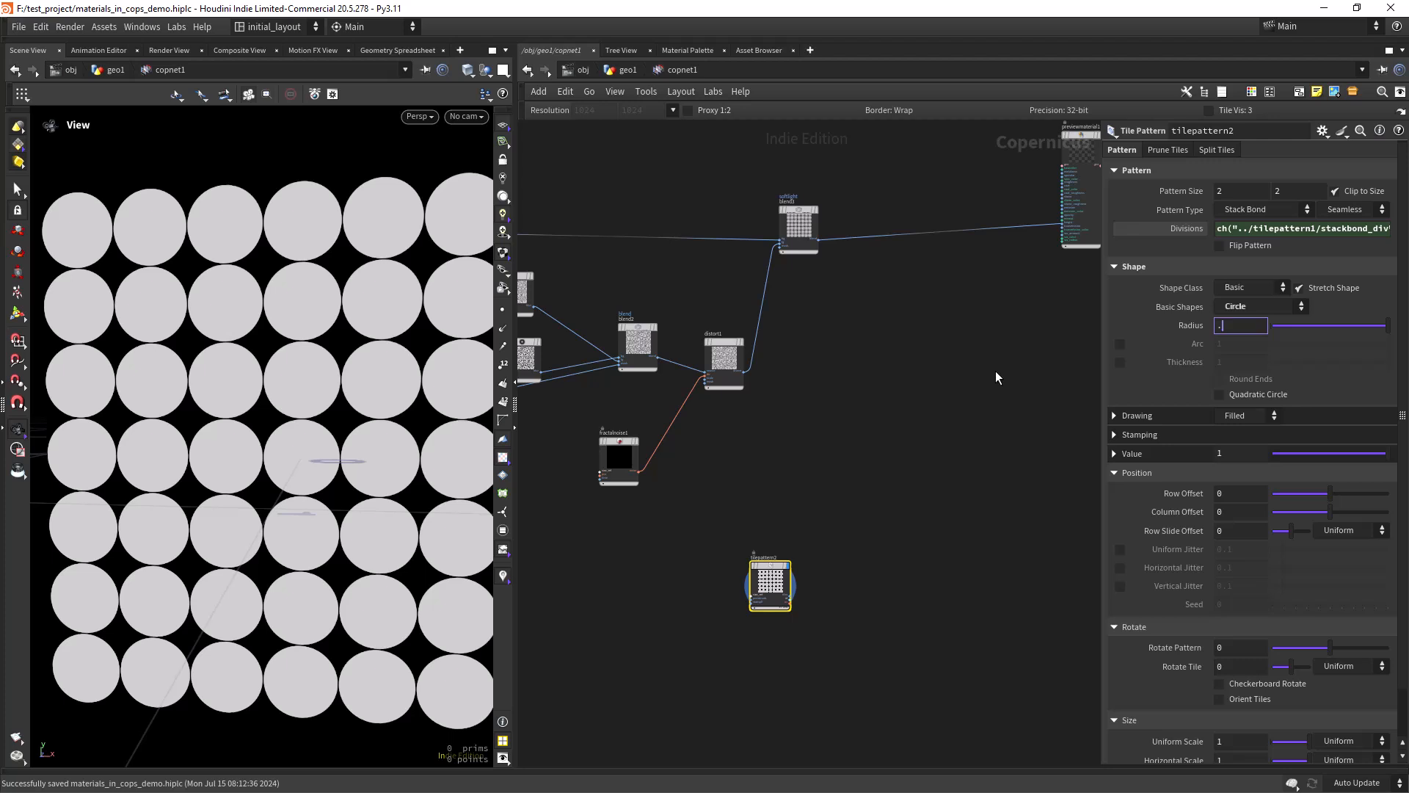
pyautogui.press('Return')
pyautogui.moveTo(337, 434); pyautogui.dragTo(328, 497, button='right')
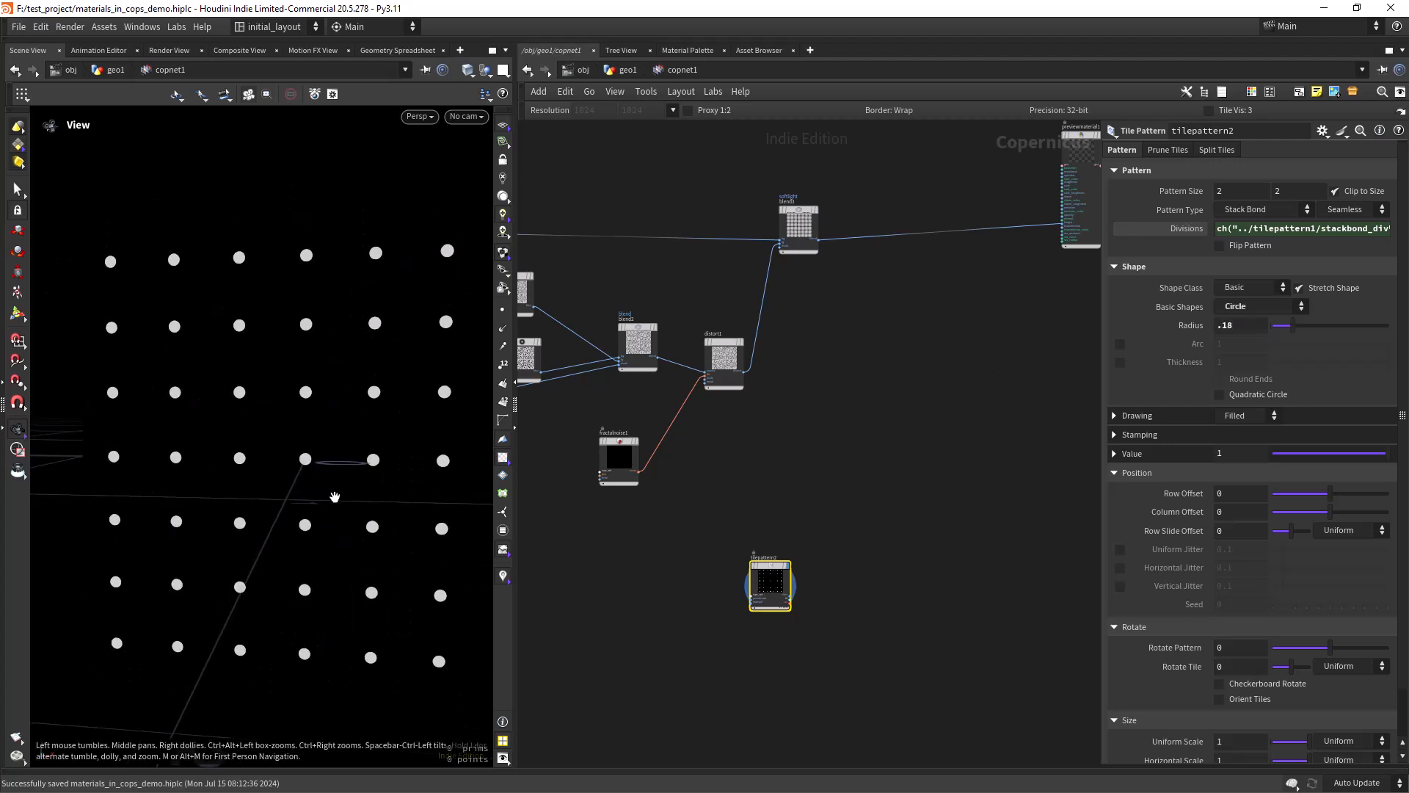
pyautogui.moveTo(327, 497); pyautogui.dragTo(300, 464, button='middle')
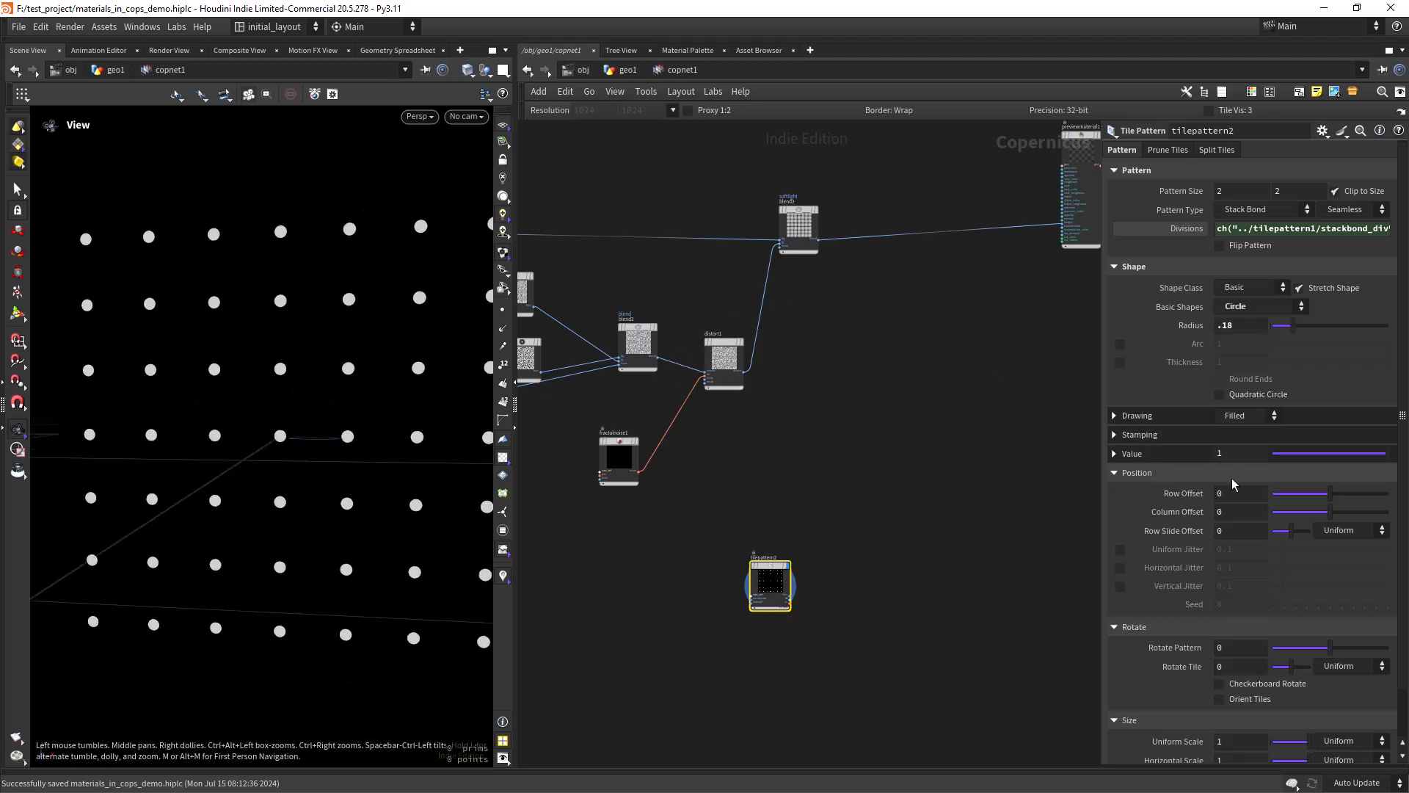
# - Set tilepattern2's Value to 0.4 and draw its circles as Distance with a fade distance of 0.04
pyautogui.click(1221, 455)
pyautogui.write('.4')
pyautogui.press('Return')
pyautogui.click(1249, 415)
pyautogui.click(1247, 453)
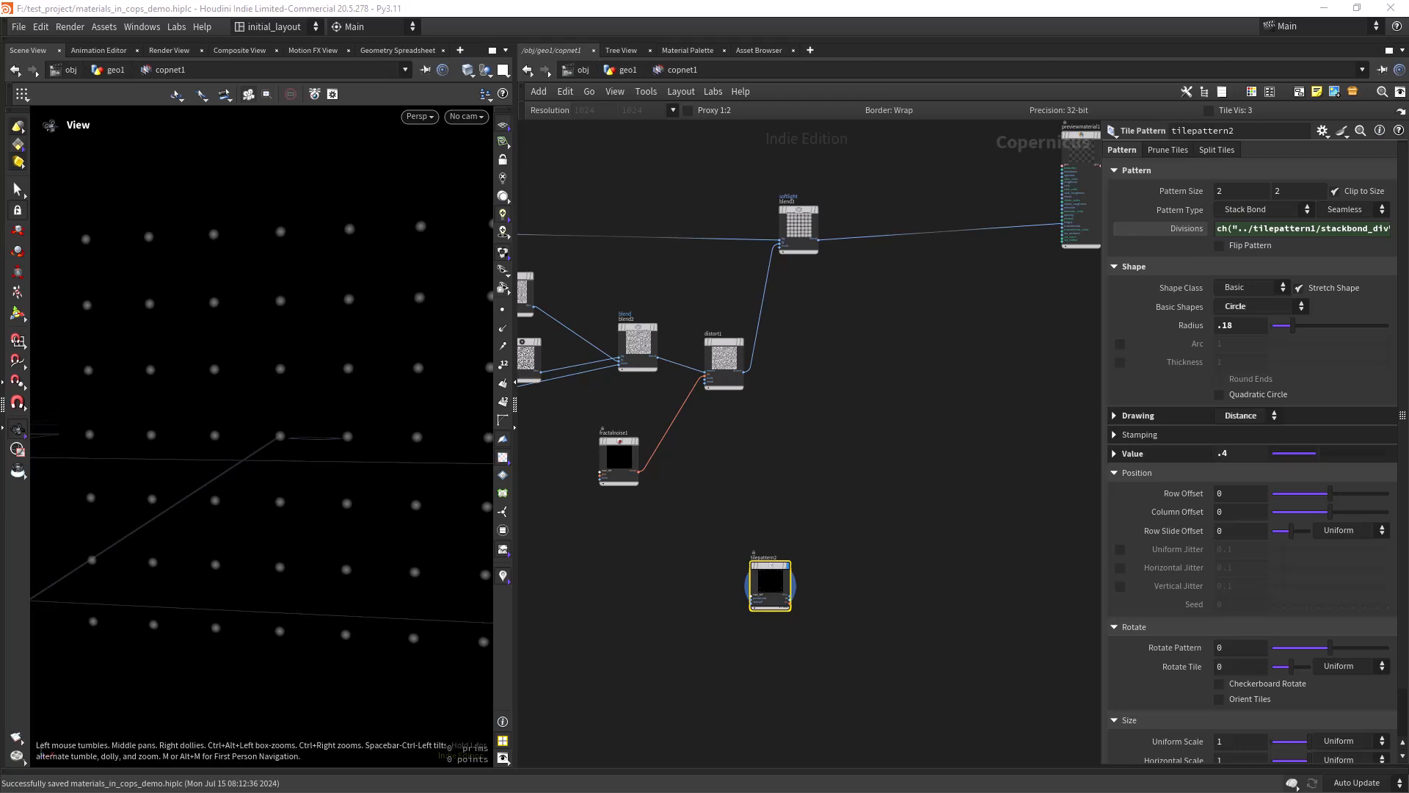
pyautogui.click(1167, 415)
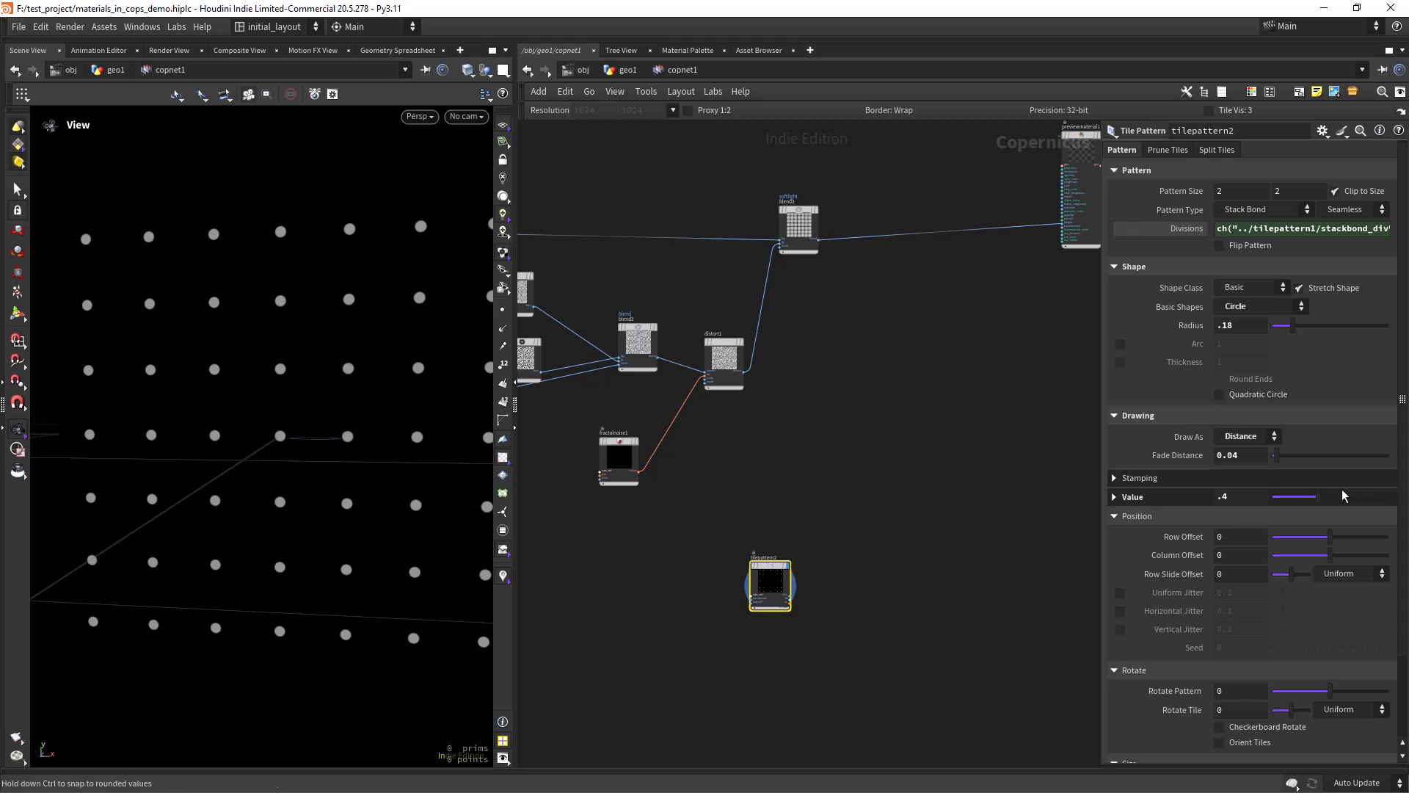
# - Set both the row offset and the column offset of tilepattern2 to 1
pyautogui.write('1')
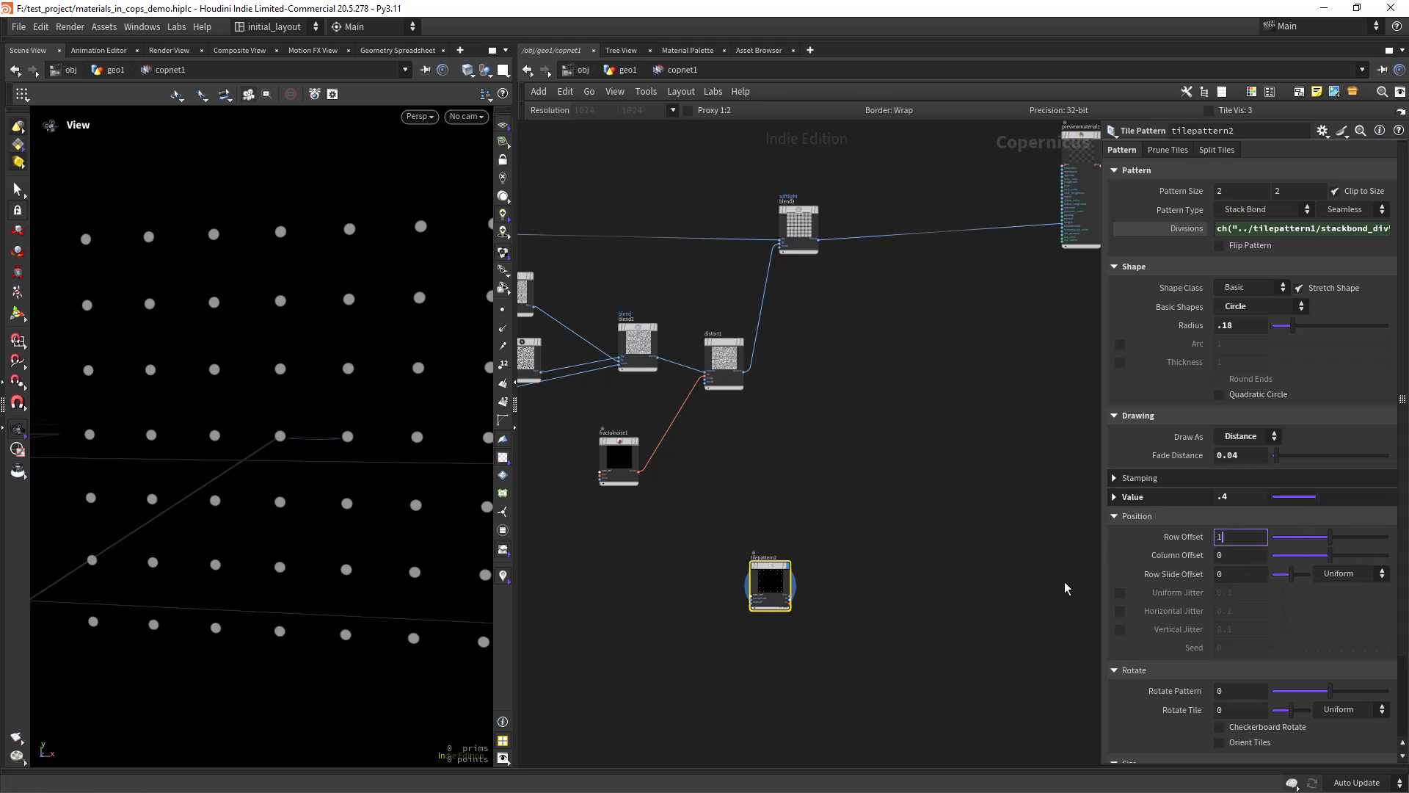
pyautogui.press('Tab')
pyautogui.write('1')
pyautogui.press('Tab')
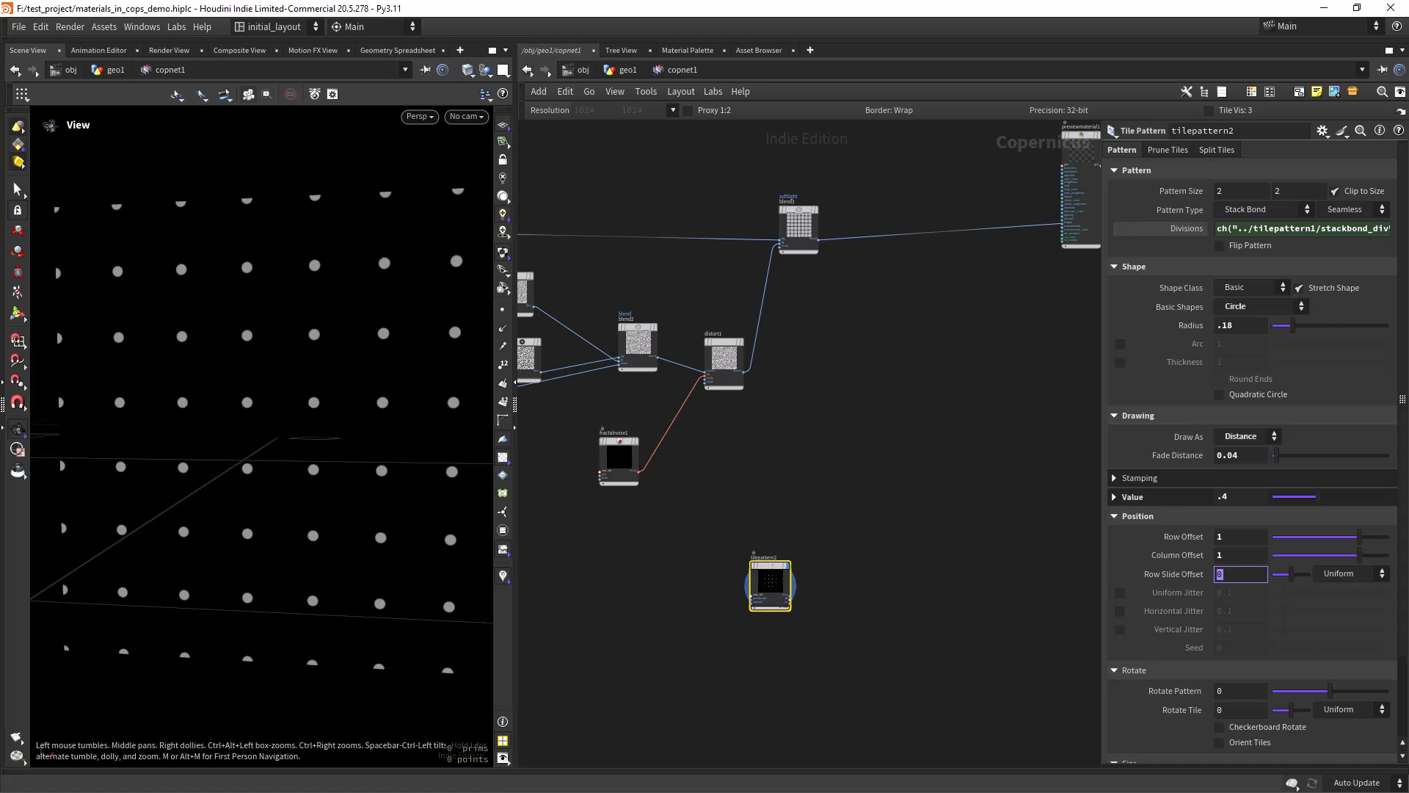
# - Move tilepattern2 closer to distort1 and insert a new Blend node between blend3 and previewmaterial1
pyautogui.moveTo(885, 517); pyautogui.dragTo(830, 513, button='middle')
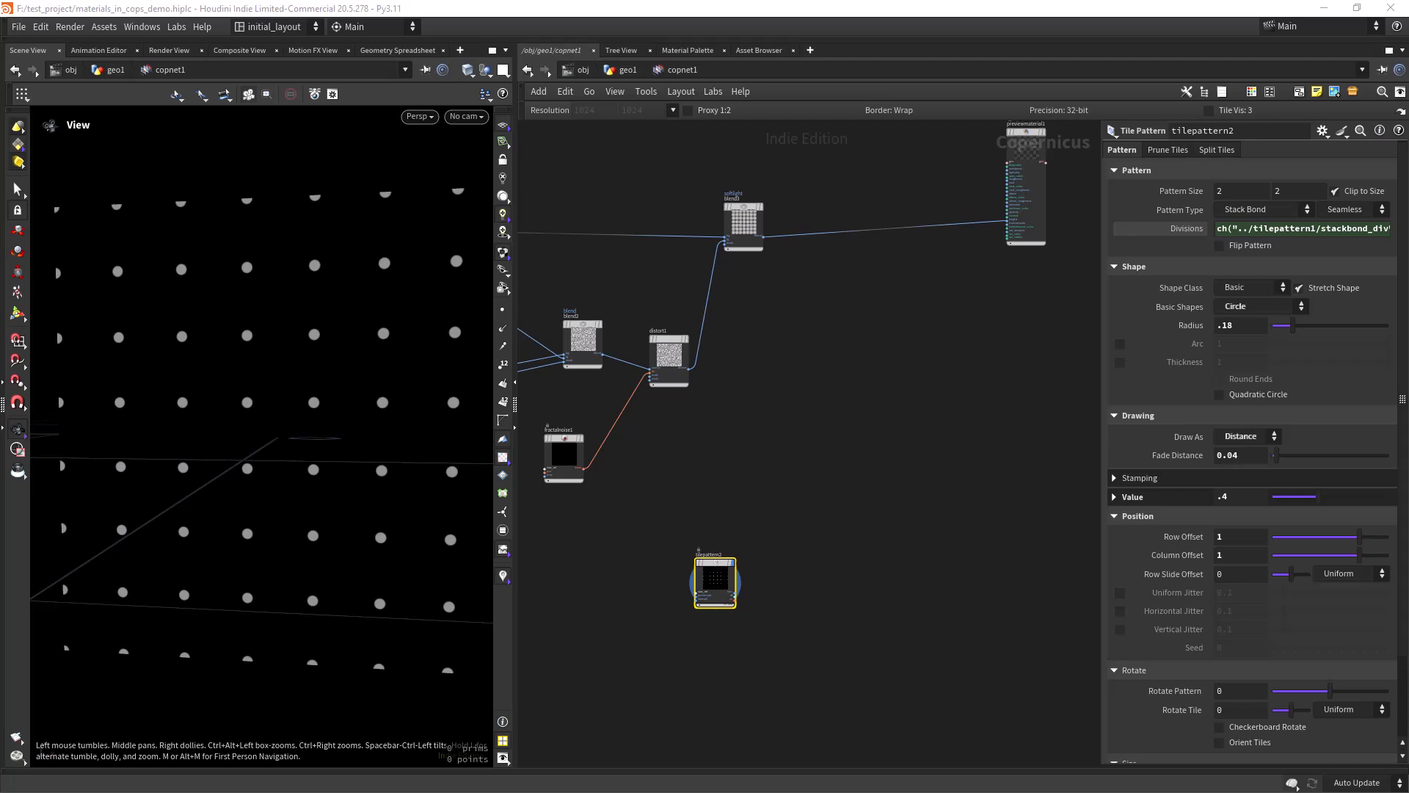
pyautogui.moveTo(715, 580); pyautogui.dragTo(683, 507)
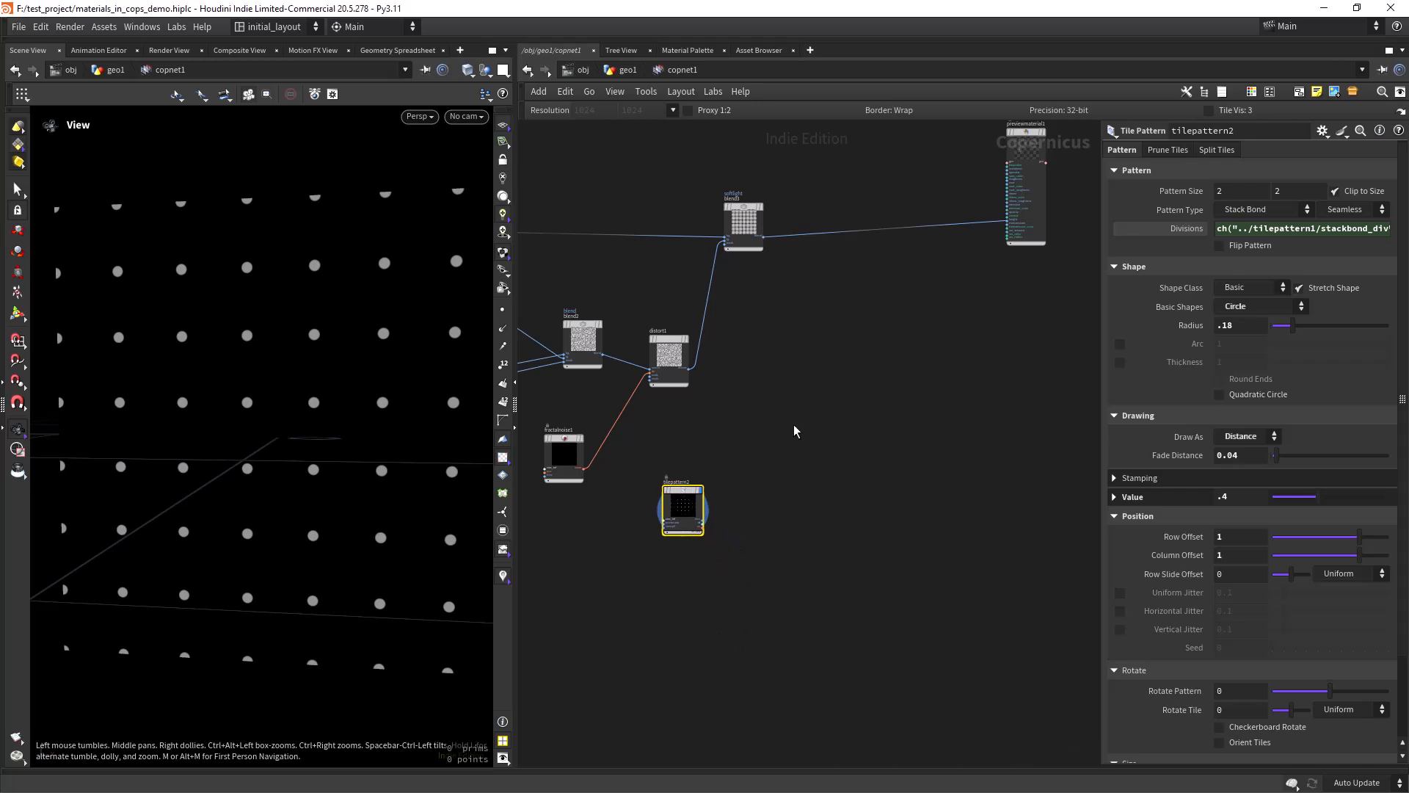
pyautogui.press('Tab')
pyautogui.write('ble')
pyautogui.press('Return')
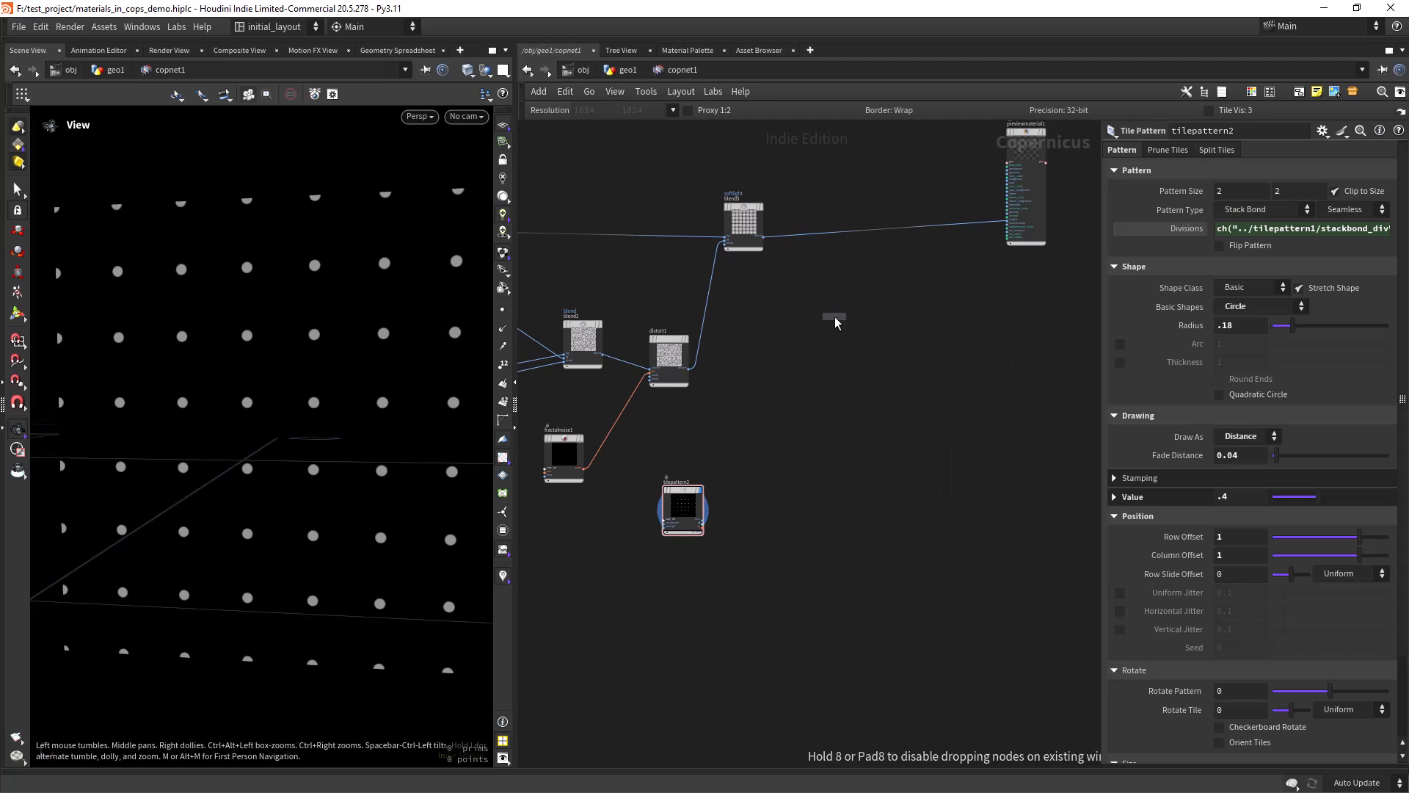
pyautogui.click(835, 316)
pyautogui.moveTo(837, 321); pyautogui.dragTo(872, 221)
# - Connect tilepattern2's output to blend4's foreground input and display blend4
pyautogui.scroll(3, 722, 491)
pyautogui.click(696, 543)
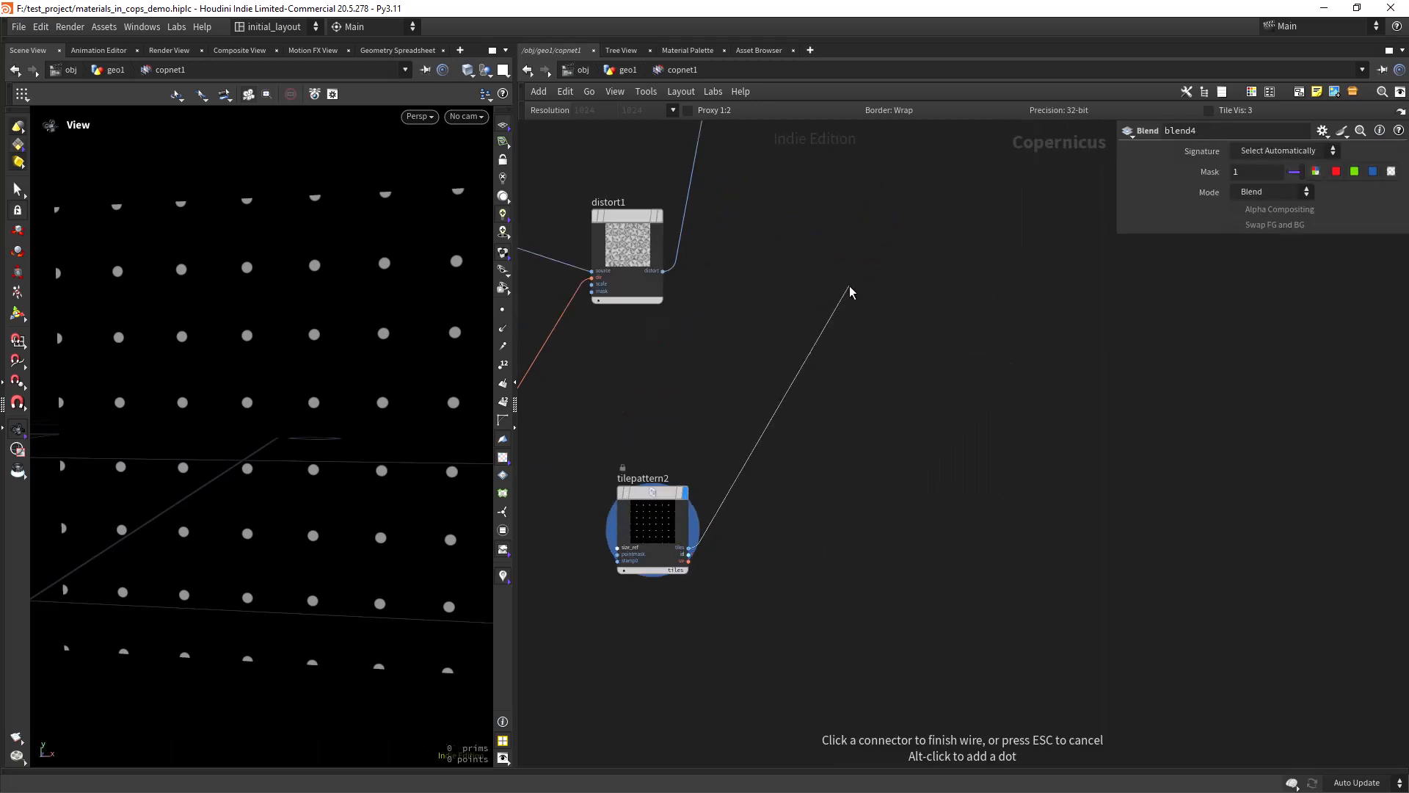
pyautogui.moveTo(926, 127); pyautogui.dragTo(751, 435, button='middle')
pyautogui.click(771, 399)
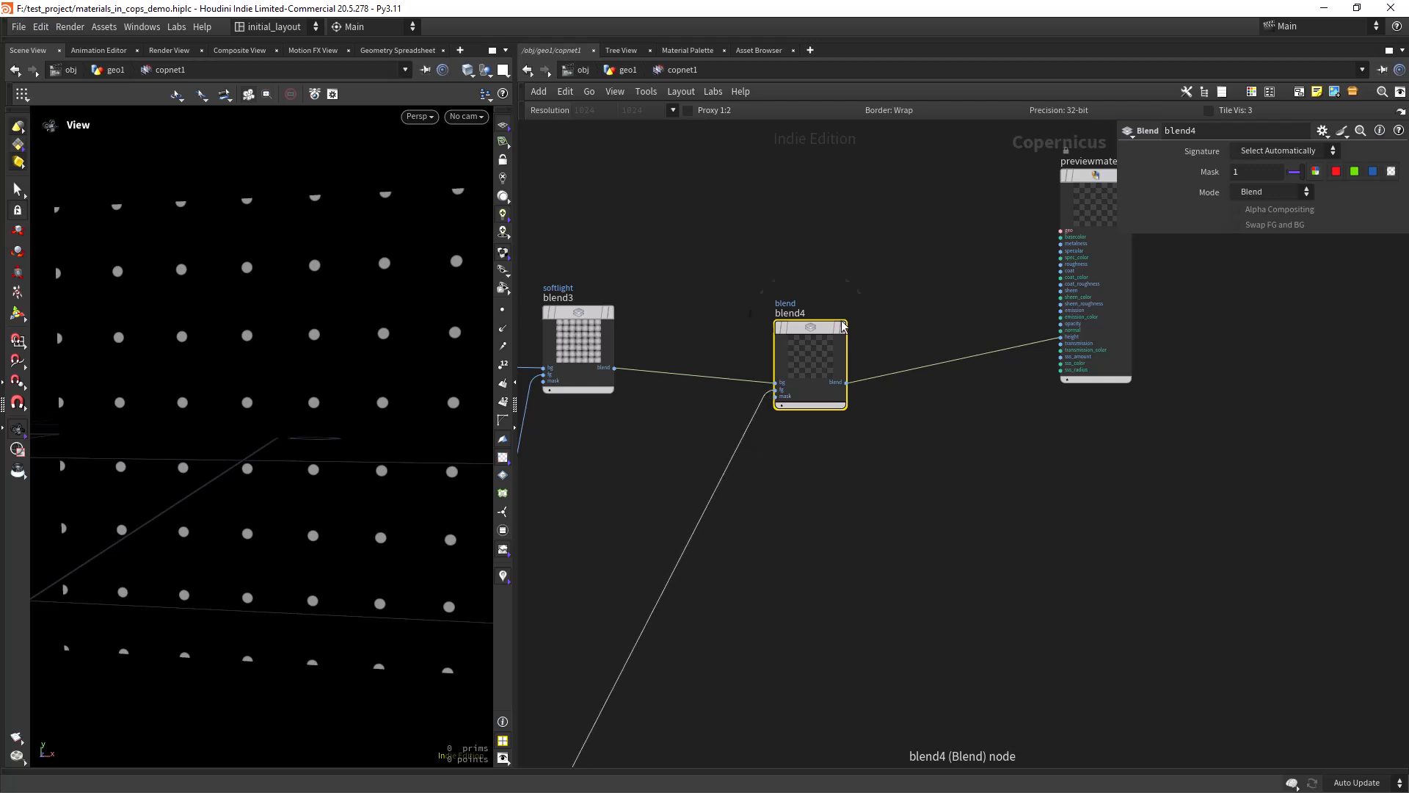
pyautogui.moveTo(821, 337)
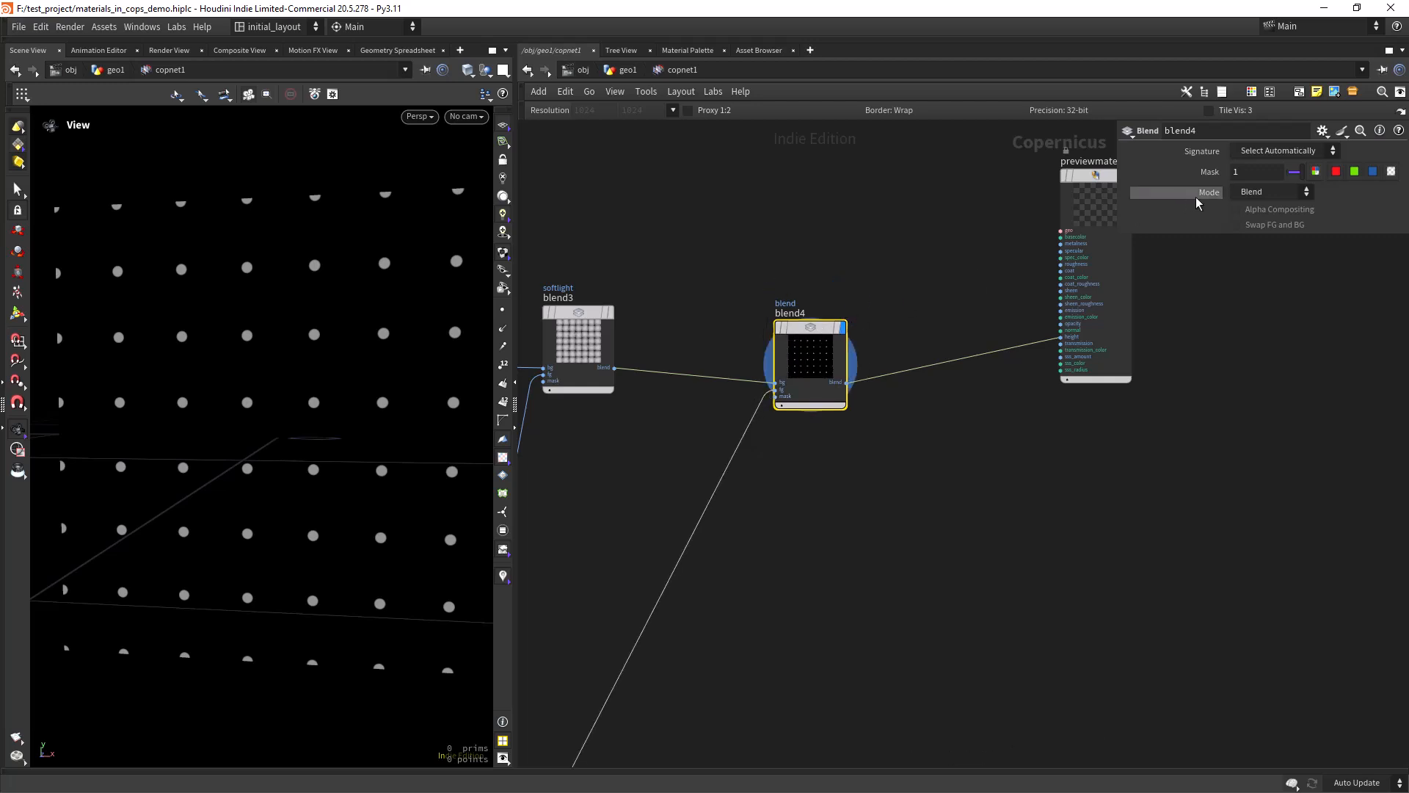
# - Set blend4's mode to Maximum and inspect the combined tile and circle pattern
pyautogui.click(1251, 191)
pyautogui.click(1263, 395)
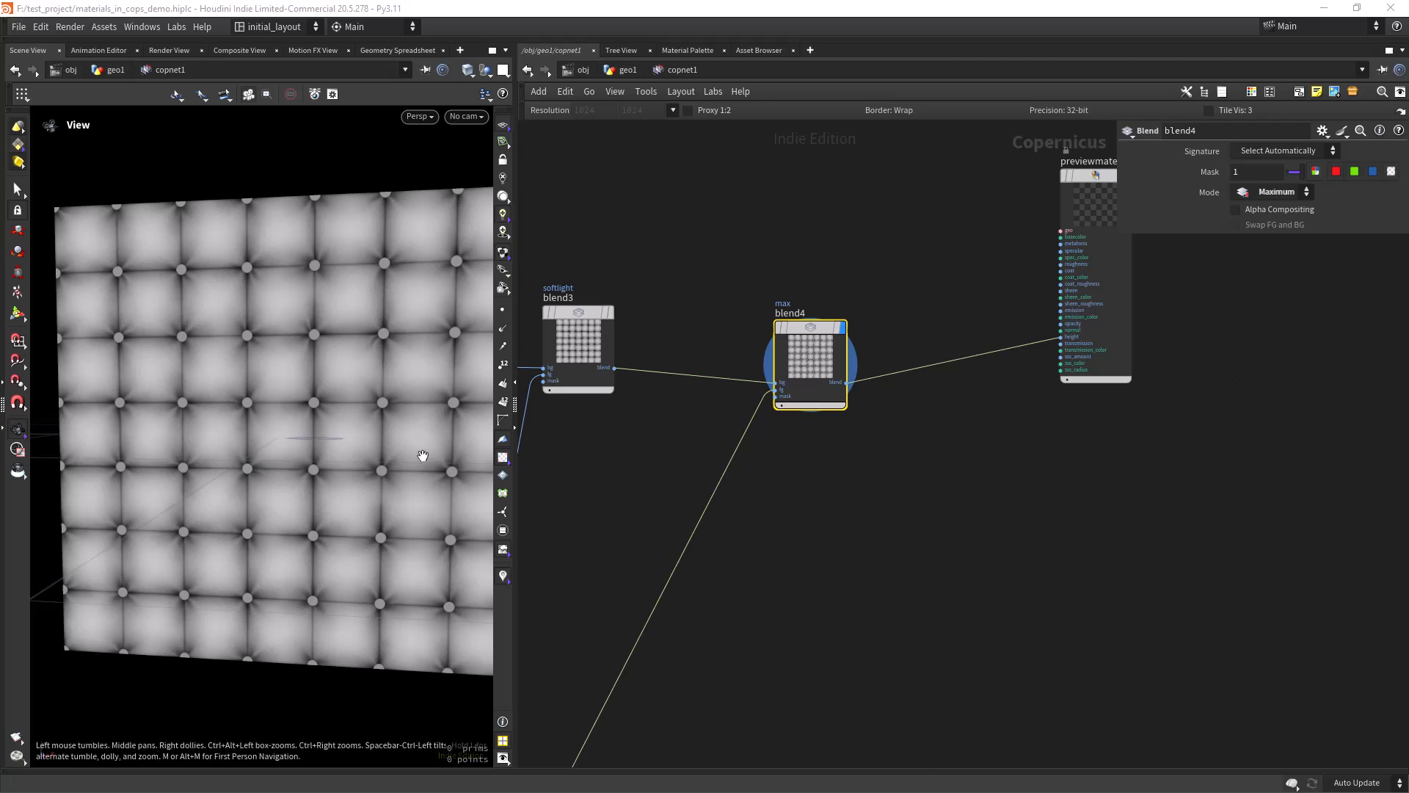
pyautogui.moveTo(380, 536); pyautogui.dragTo(355, 566, button='right')
pyautogui.moveTo(356, 566); pyautogui.dragTo(377, 510)
pyautogui.moveTo(376, 509); pyautogui.dragTo(425, 474, button='right')
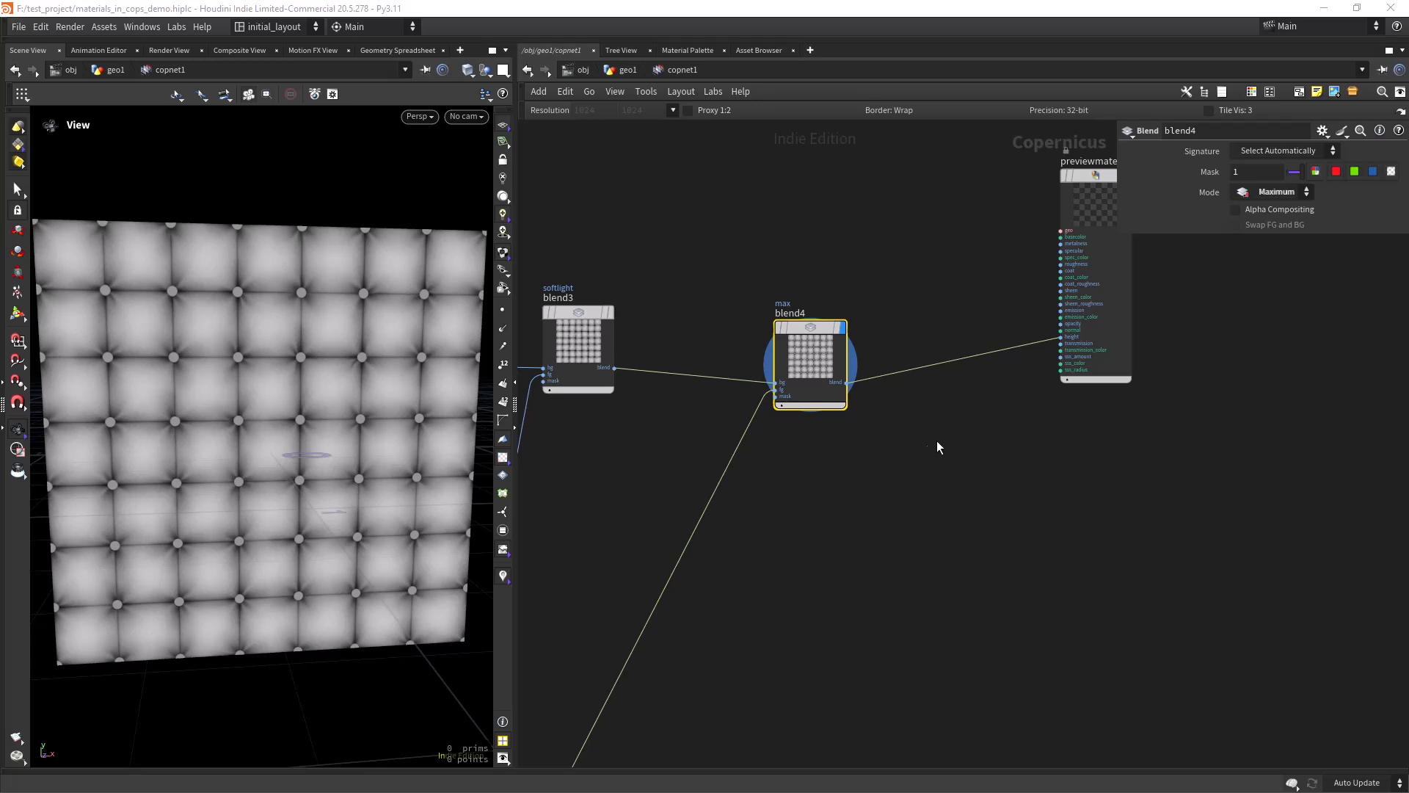
# - Display previewmaterial1, view the displaced surface from a lower angle, and widen the viewport
pyautogui.moveTo(927, 451); pyautogui.dragTo(751, 595, button='middle')
pyautogui.click(958, 290)
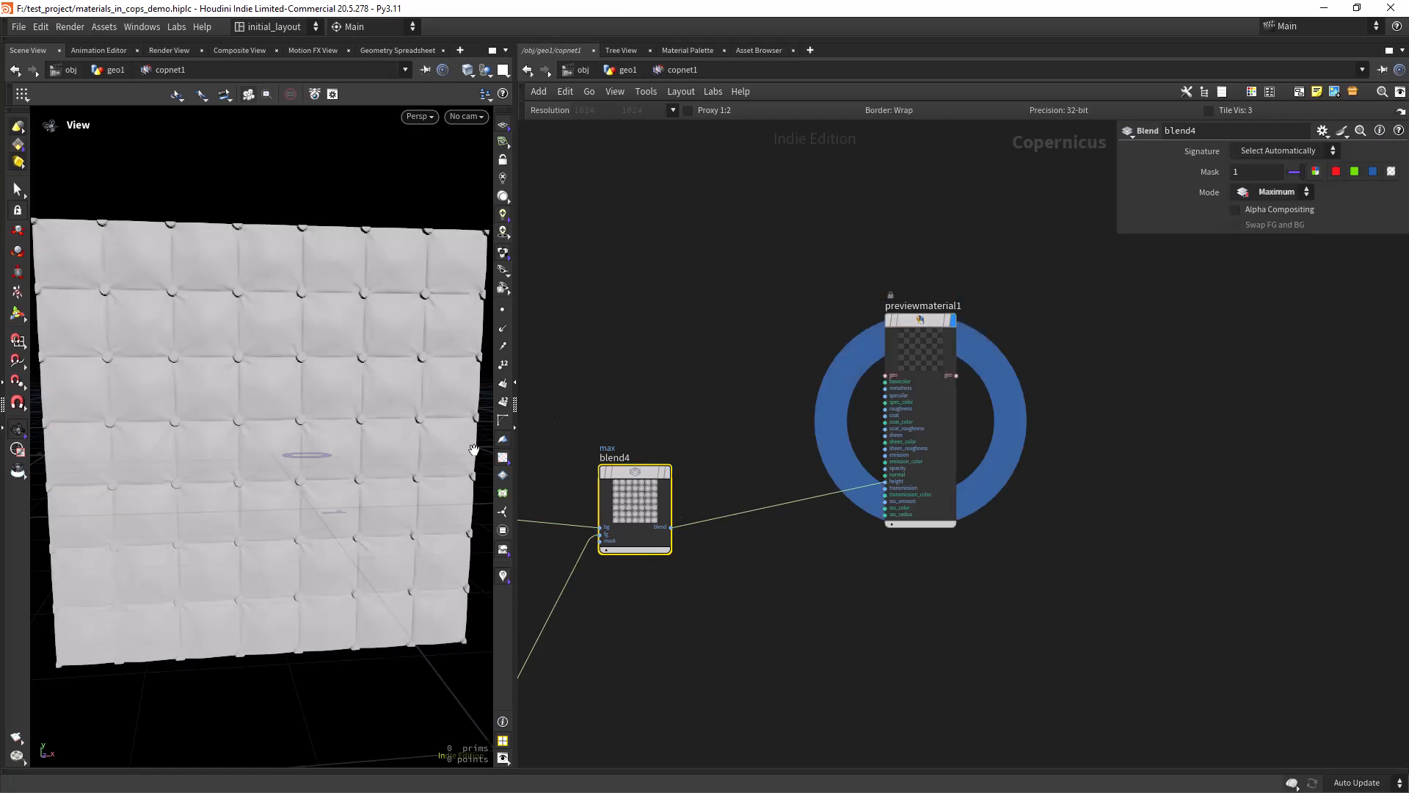
pyautogui.moveTo(299, 368); pyautogui.dragTo(349, 359, button='right')
pyautogui.moveTo(349, 359); pyautogui.dragTo(349, 506)
pyautogui.moveTo(518, 605); pyautogui.dragTo(544, 595)
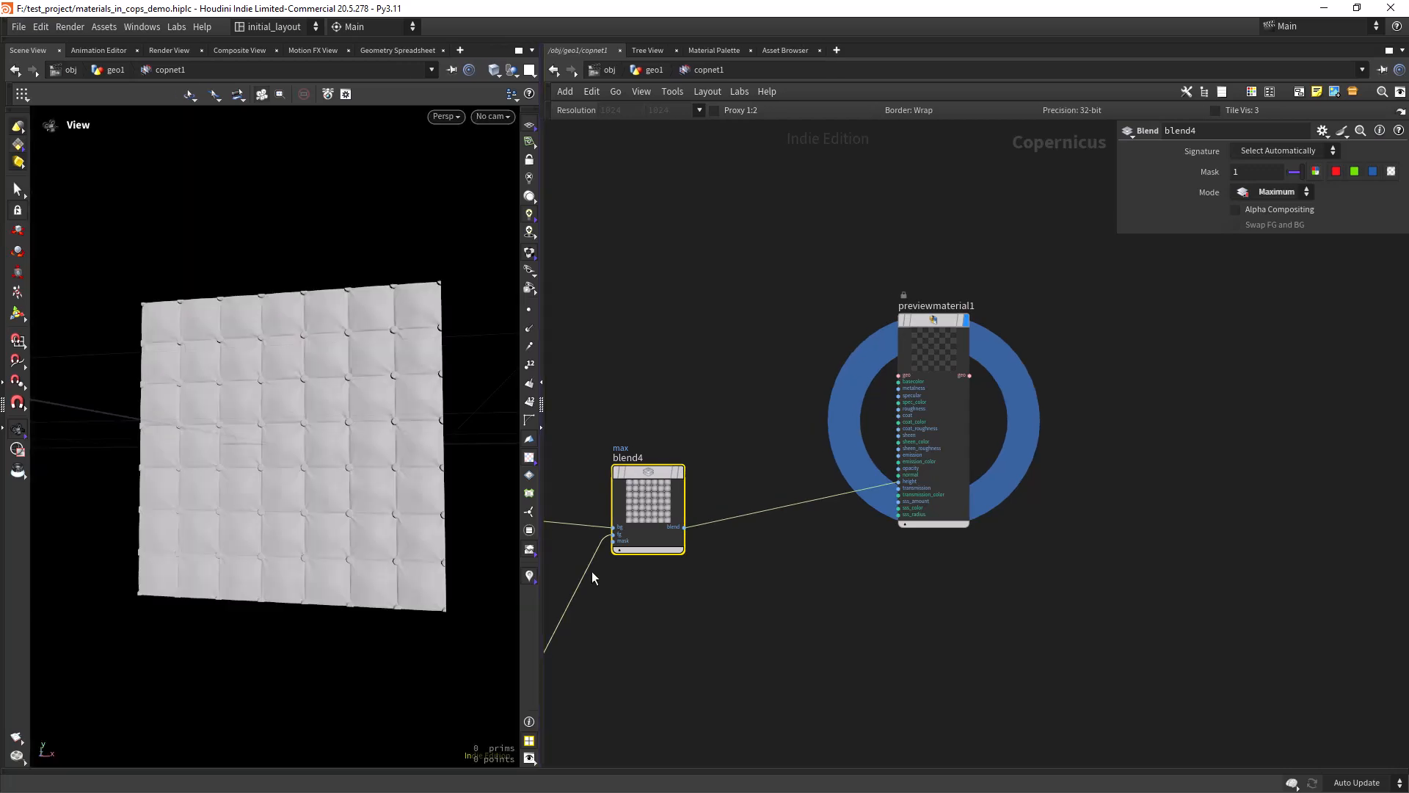
# - Add a SOP Import node to the Copernicus network and go inside it
pyautogui.press('Tab')
pyautogui.write('sop')
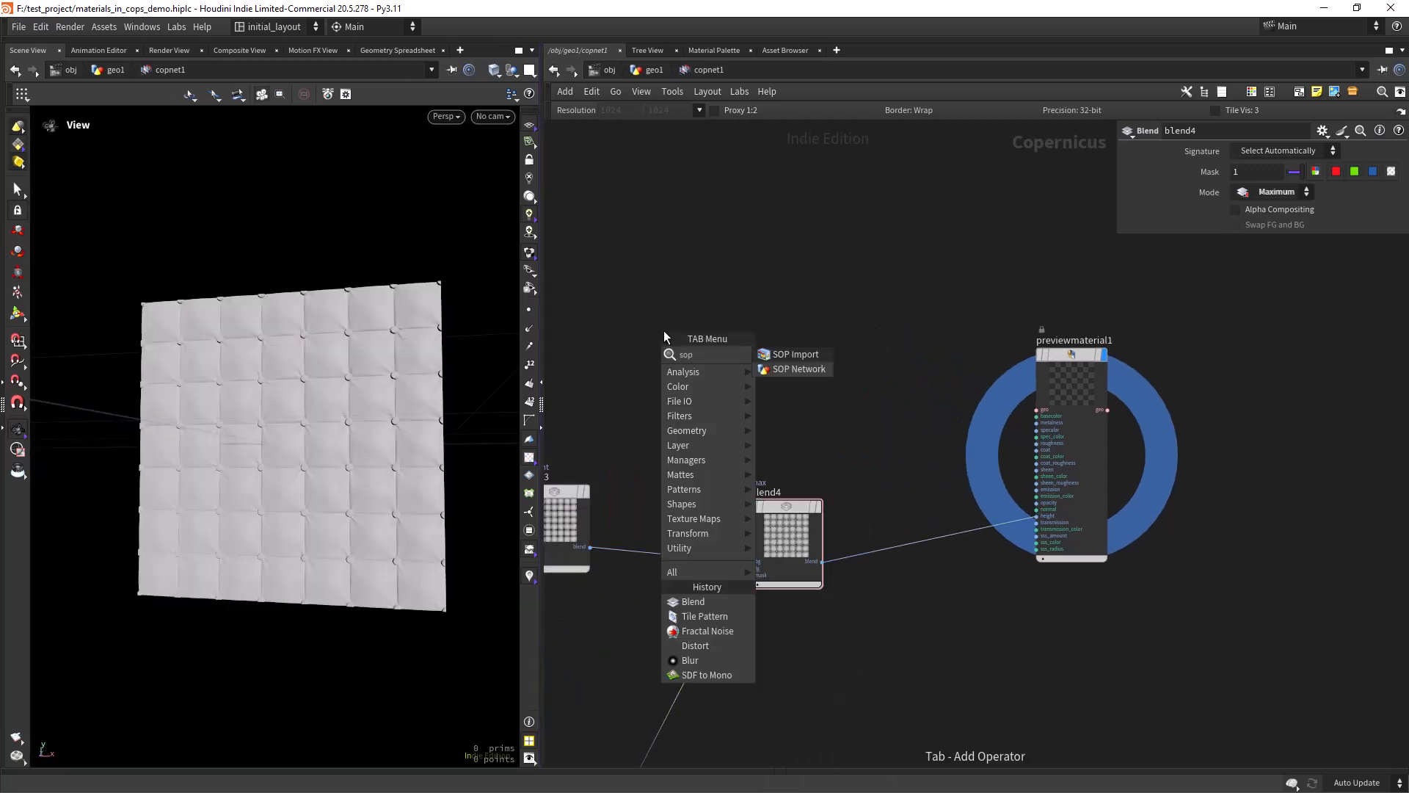
pyautogui.press('Return')
pyautogui.click(664, 330)
pyautogui.press('Return')
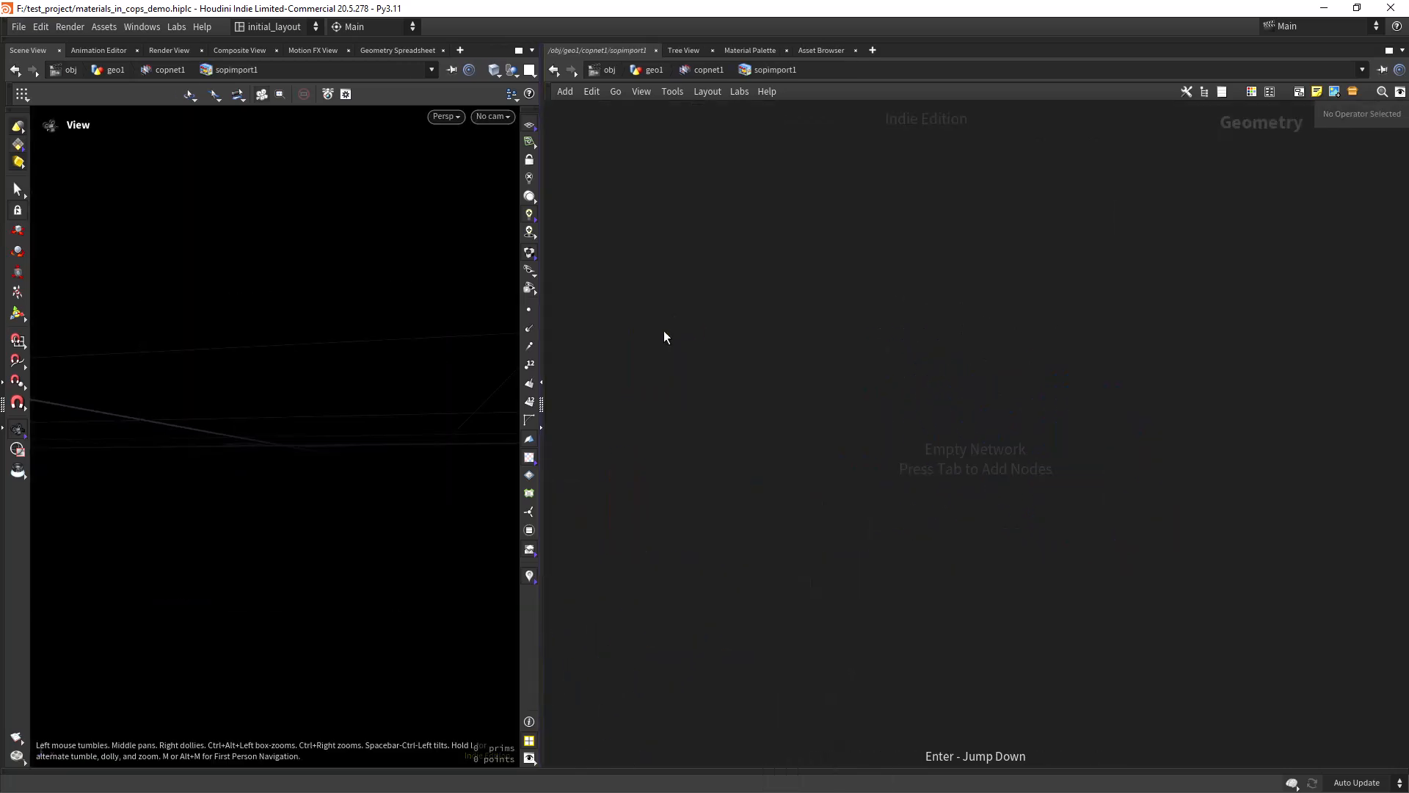
# - Add a Tube node inside sopimport1
pyautogui.press('Tab')
pyautogui.write('c')
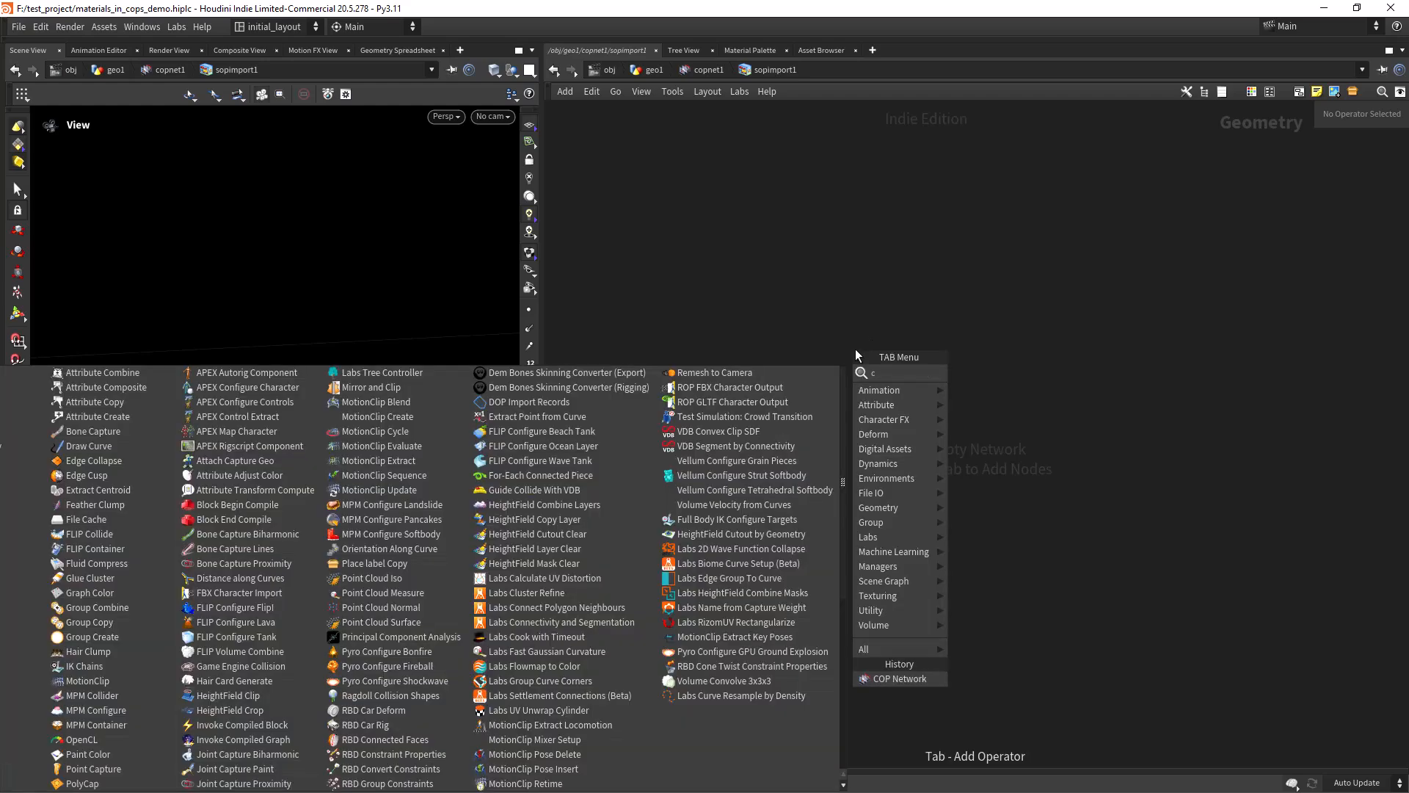
pyautogui.press('BackSpace')
pyautogui.write('tube')
pyautogui.press('Return')
pyautogui.click(856, 349)
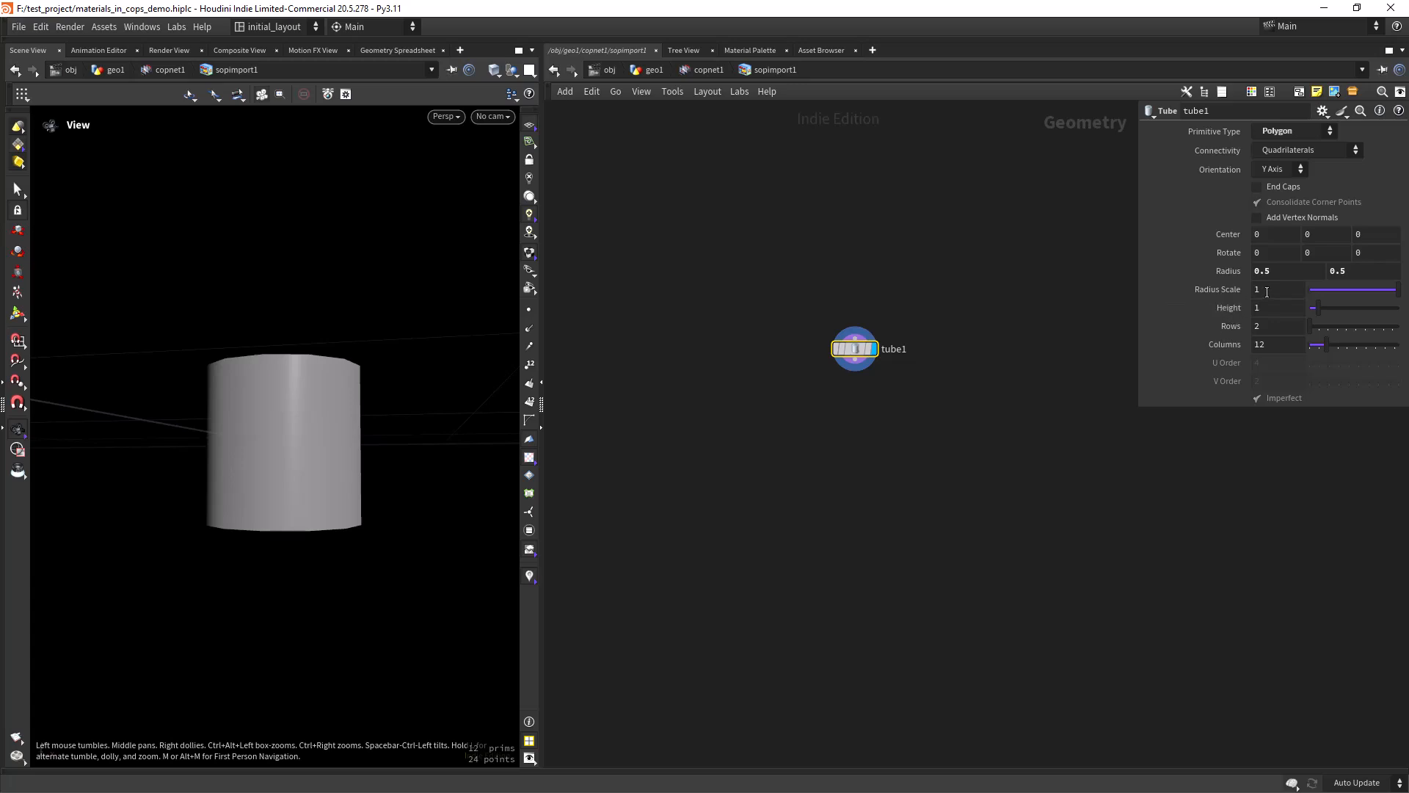
# - Set the tube to 12 rows and 32 columns and show it wire-over-shaded
pyautogui.click(1279, 329)
pyautogui.write('12')
pyautogui.press('Tab')
pyautogui.write('32')
pyautogui.press('Return')
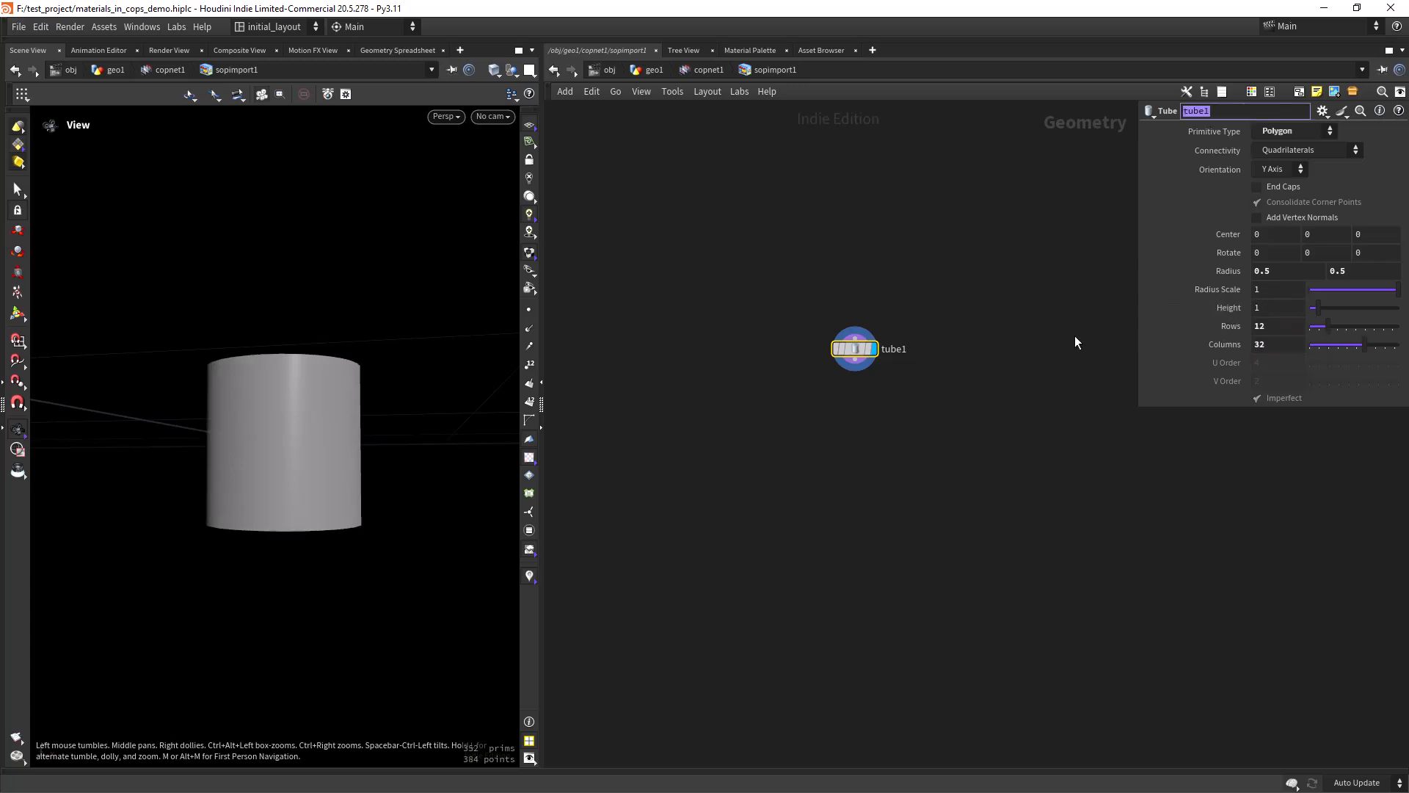
pyautogui.scroll(2, 323, 436)
pyautogui.hotkey('shift', 'w')
pyautogui.moveTo(261, 419)
pyautogui.mouseDown()
pyautogui.moveTo(276, 450)
pyautogui.moveTo(314, 443)
pyautogui.moveTo(305, 433)
pyautogui.mouseUp()
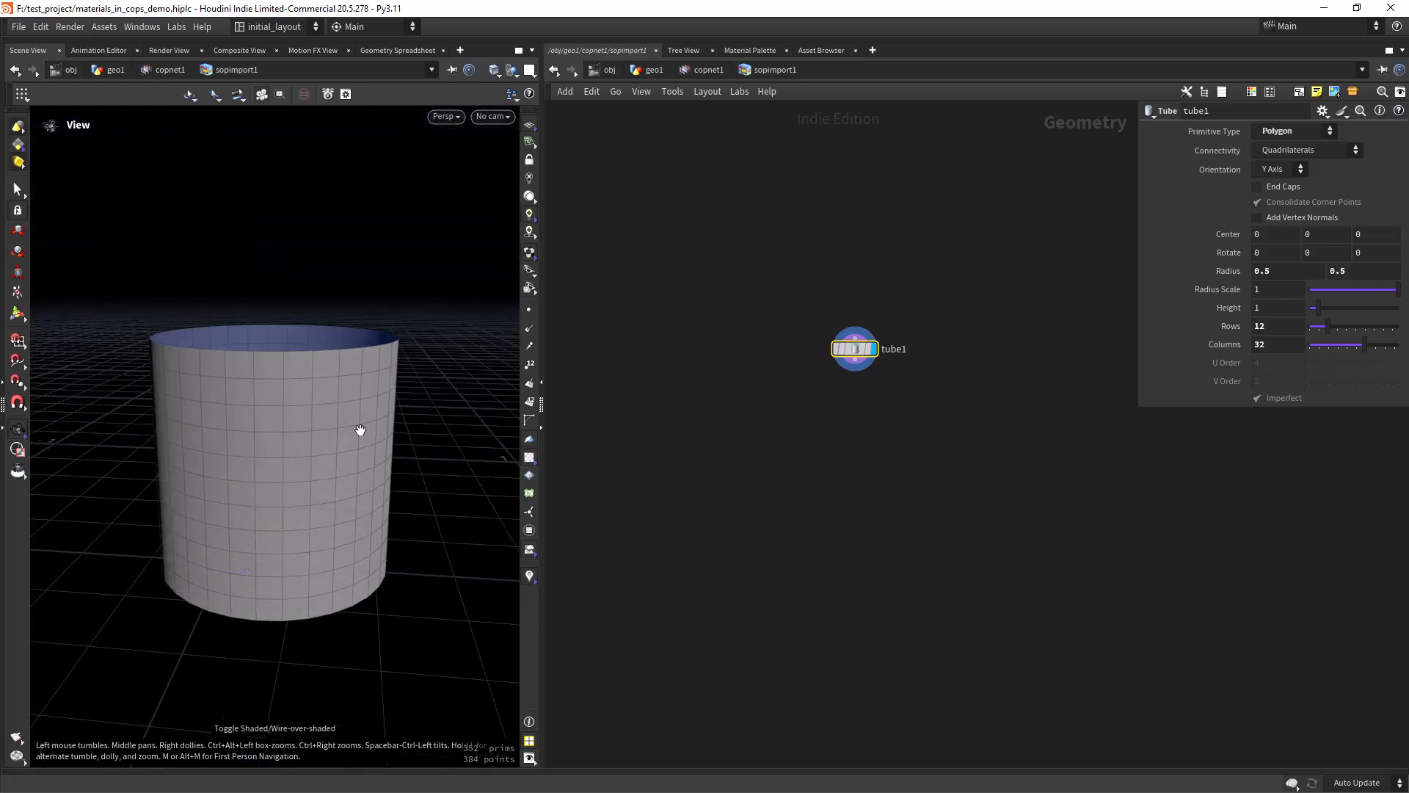
# - Add a Labs UV Unwrap Cylinder node below tube1, connect it to the tube, and display it
pyautogui.press('Tab')
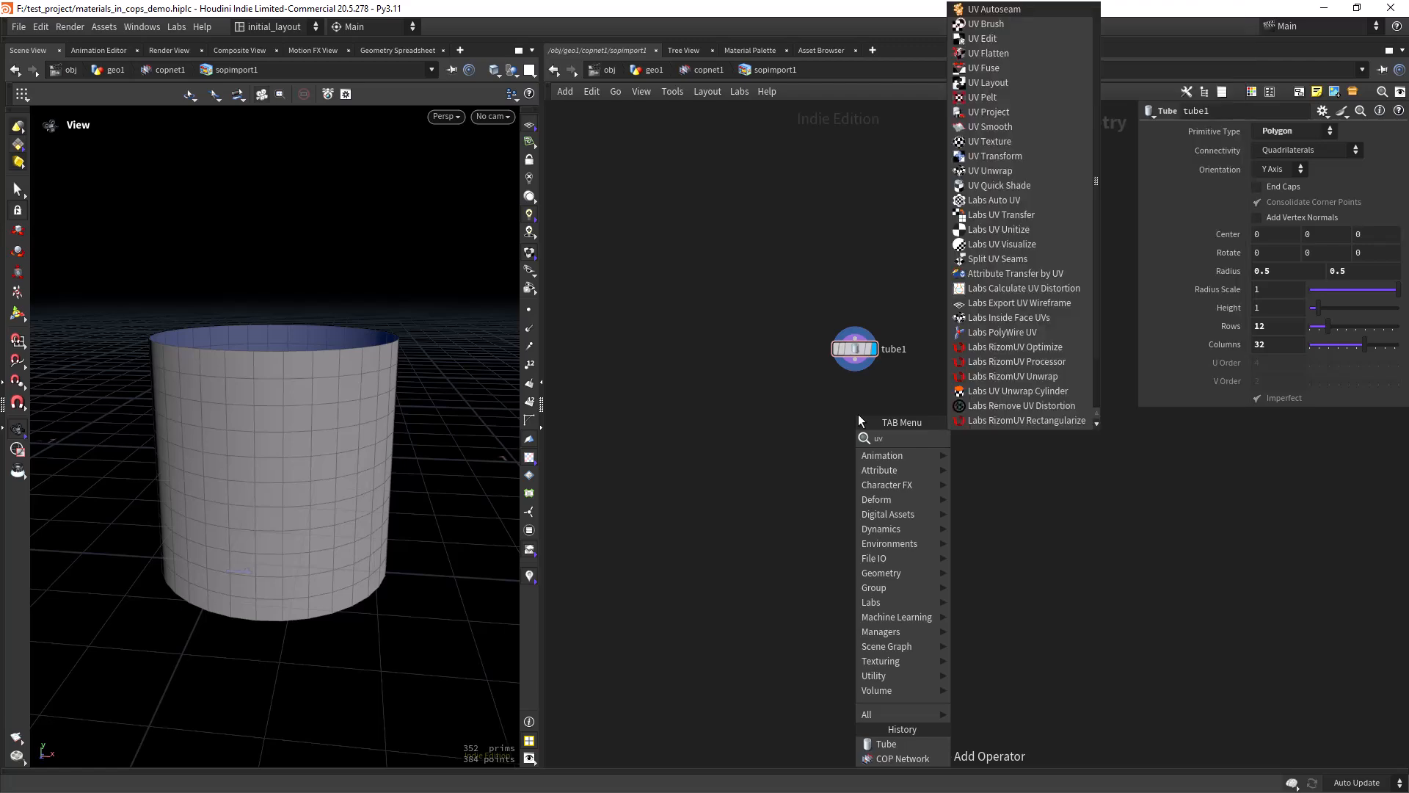
pyautogui.write('cyl')
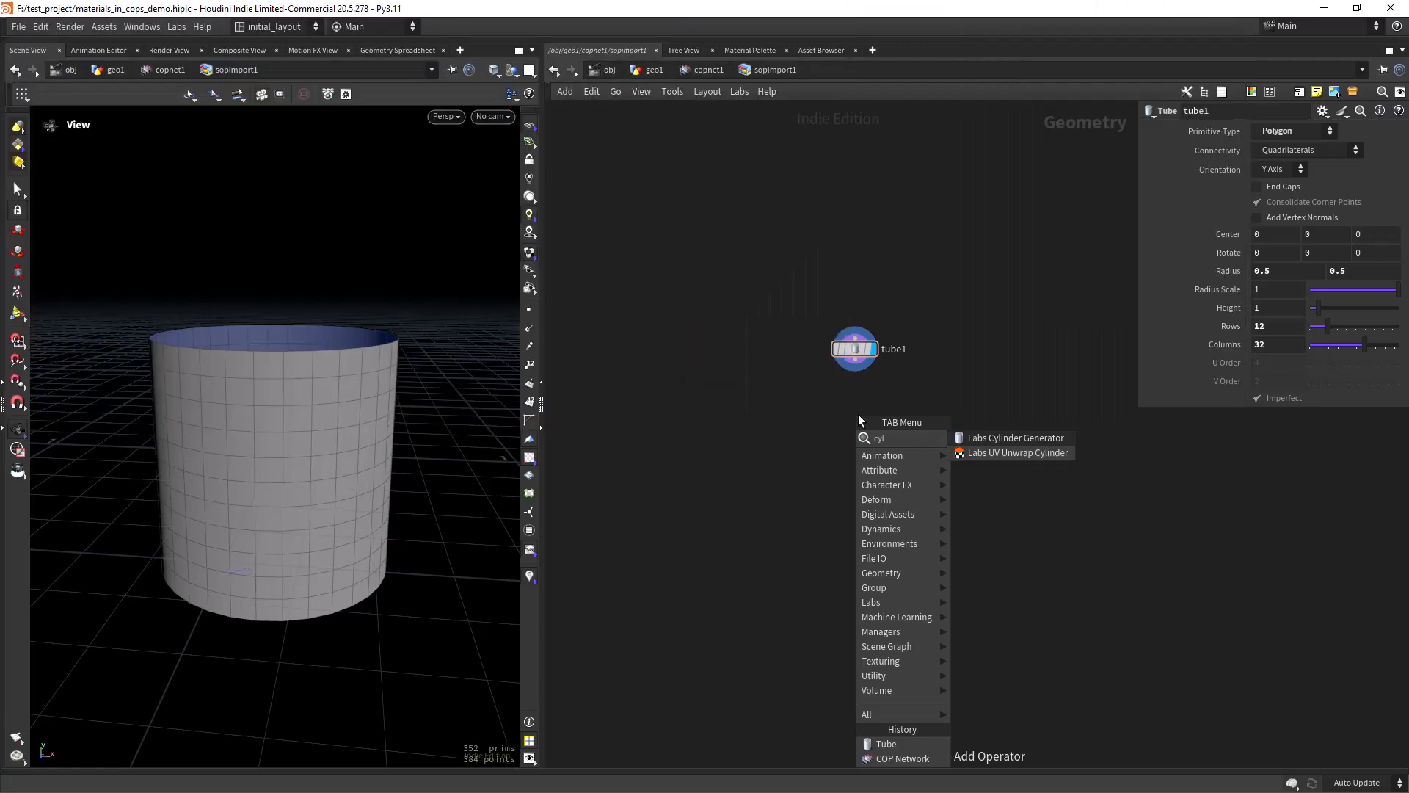
pyautogui.press('Down')
pyautogui.press('Return')
pyautogui.click(857, 414)
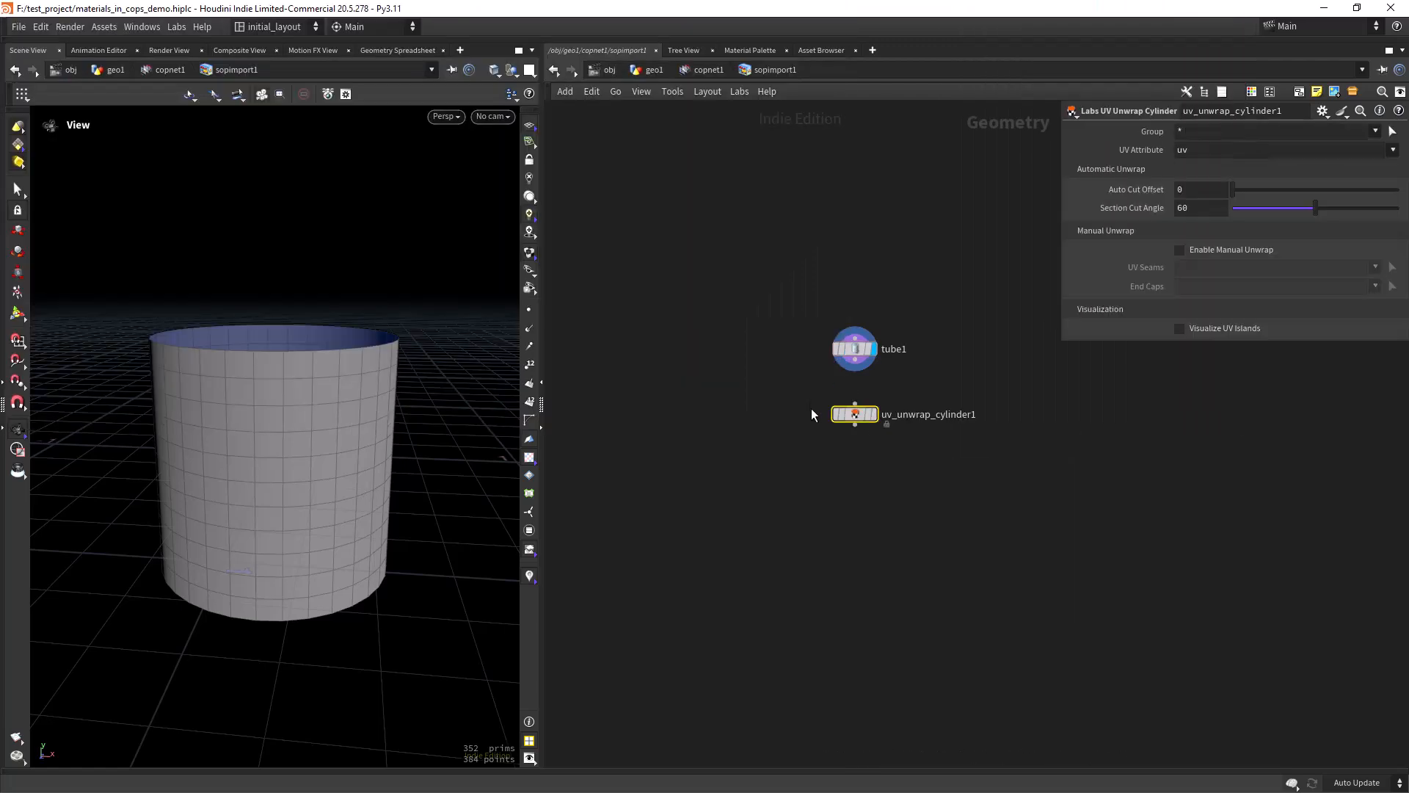
pyautogui.click(873, 413)
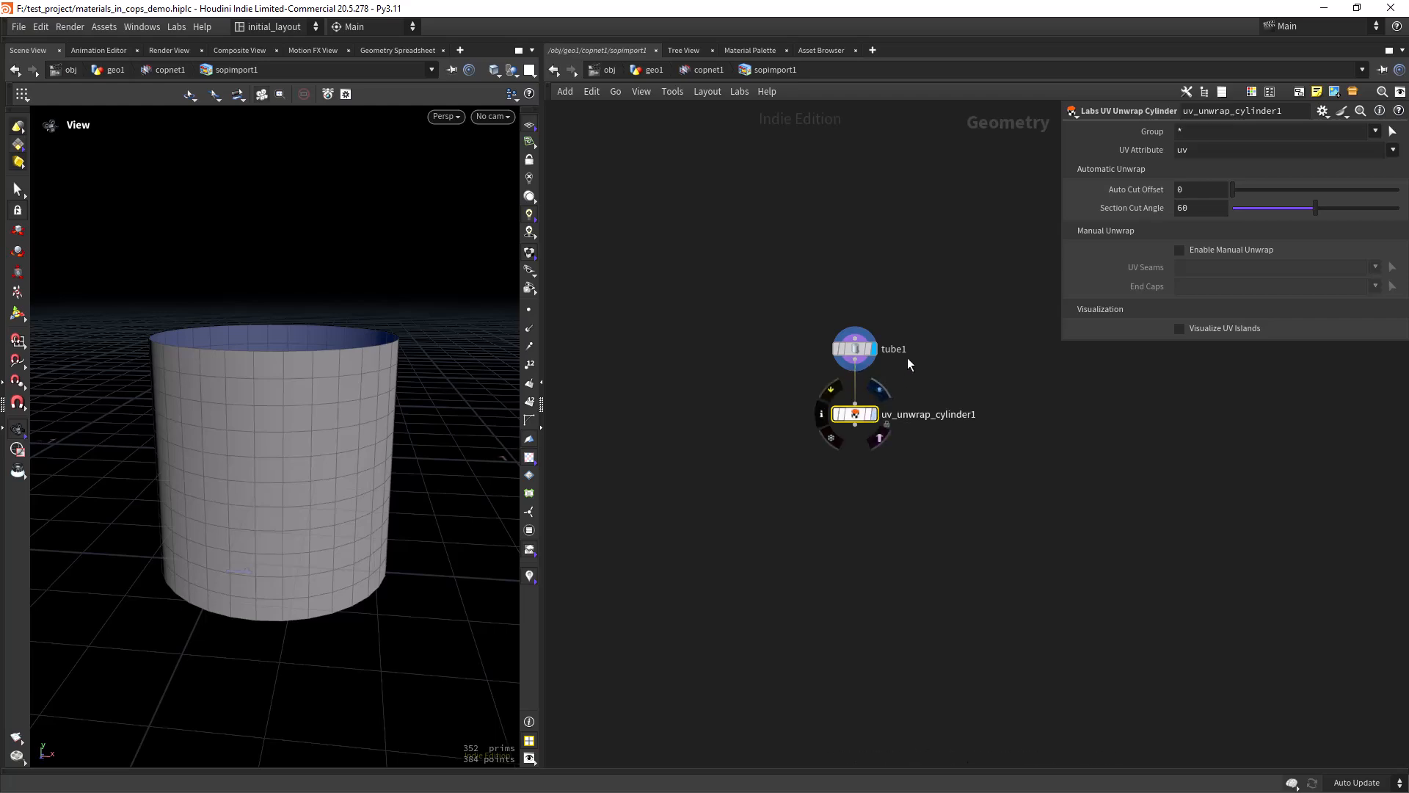
pyautogui.moveTo(263, 496); pyautogui.dragTo(318, 433)
pyautogui.moveTo(318, 433); pyautogui.dragTo(306, 472, button='right')
pyautogui.moveTo(305, 472); pyautogui.dragTo(279, 470)
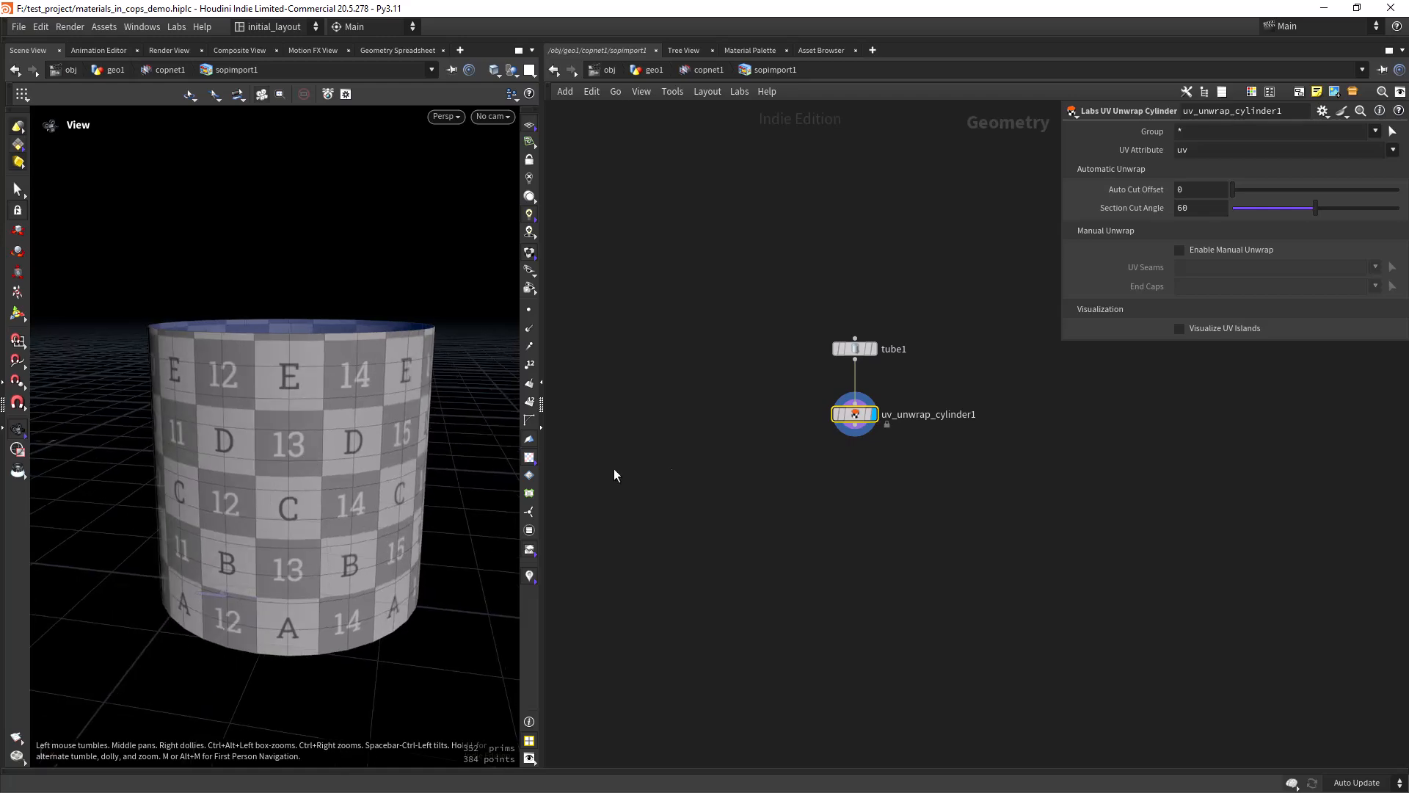
# - Add a Subdivide node below uv_unwrap_cylinder1
pyautogui.moveTo(869, 513); pyautogui.dragTo(847, 469, button='middle')
pyautogui.click(843, 460)
pyautogui.press('Tab')
pyautogui.write('subd')
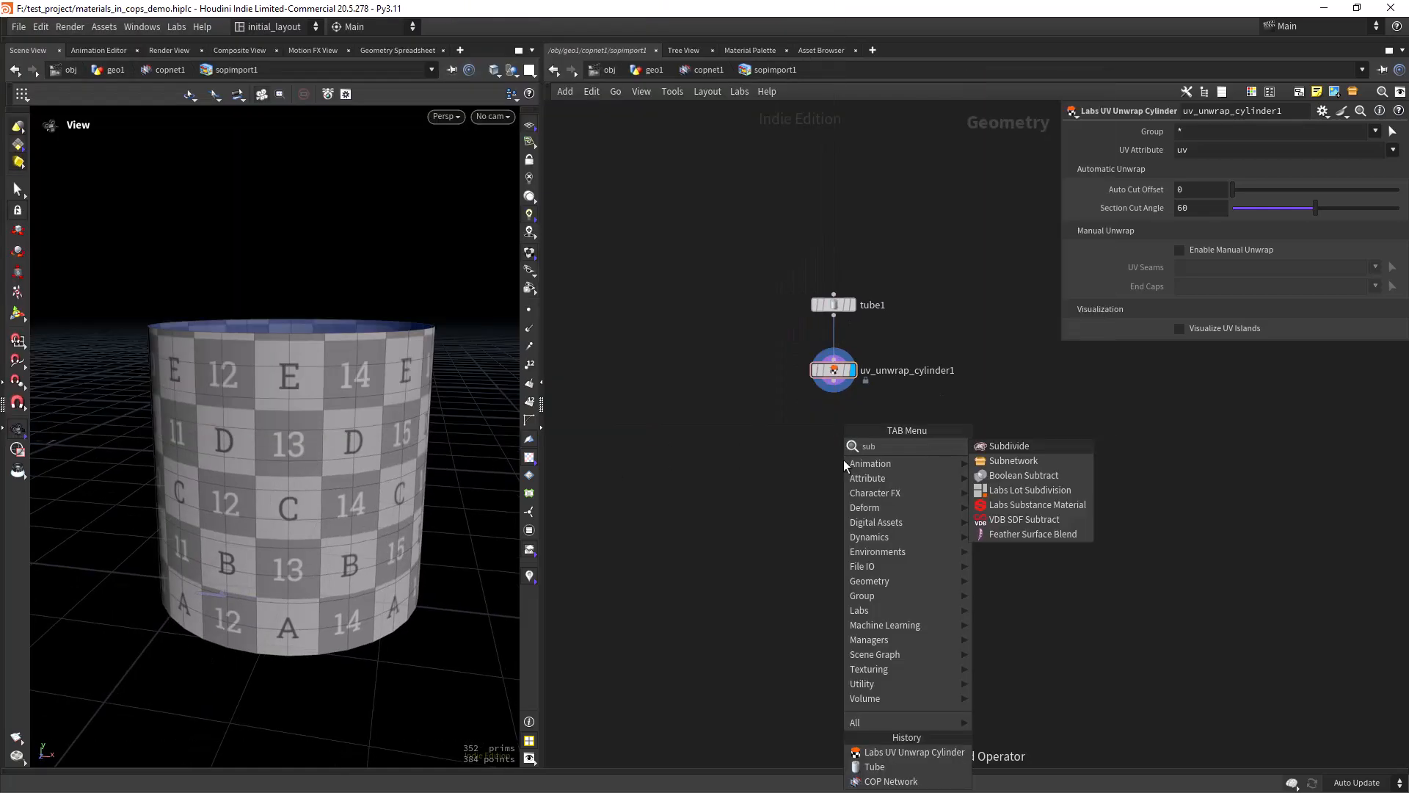
pyautogui.press('Return')
pyautogui.click(844, 461)
# - Add an Output node and place it below subdivide1
pyautogui.click(755, 563)
pyautogui.press('Tab')
pyautogui.write('out')
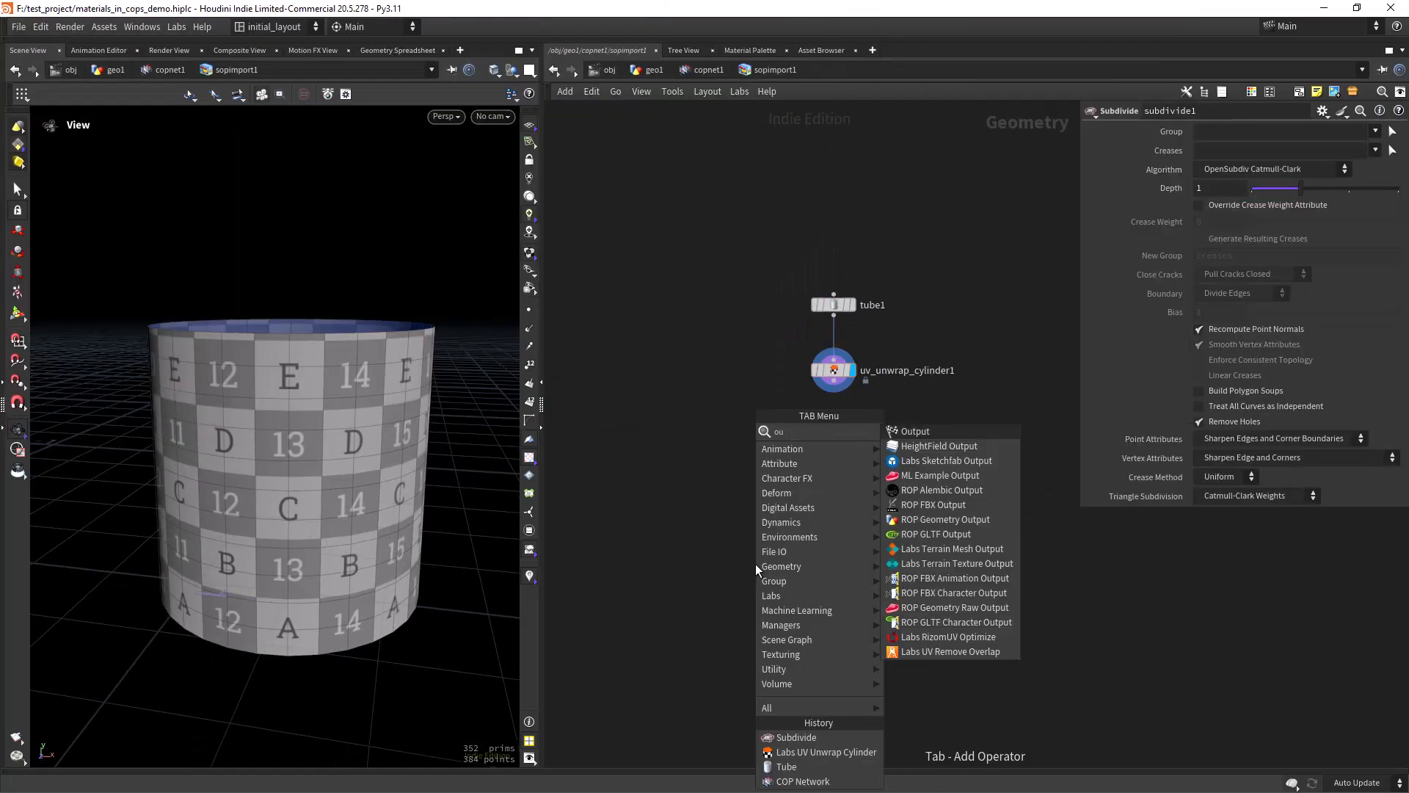
pyautogui.press('Return')
pyautogui.click(755, 564)
pyautogui.moveTo(755, 564); pyautogui.dragTo(853, 574)
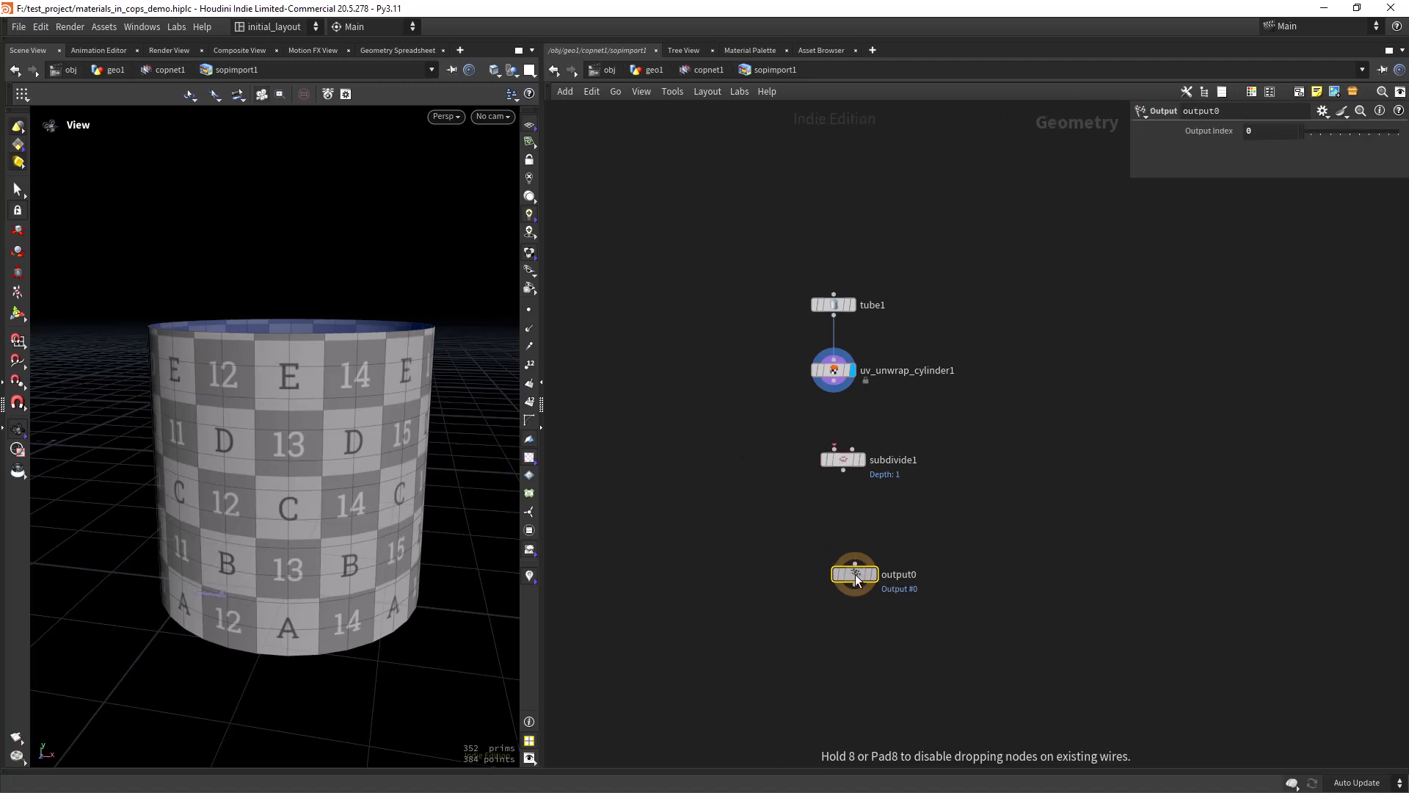
# - Wire subdivide1 between uv_unwrap_cylinder1 and output0, and display subdivide1
pyautogui.click(842, 471)
pyautogui.click(854, 562)
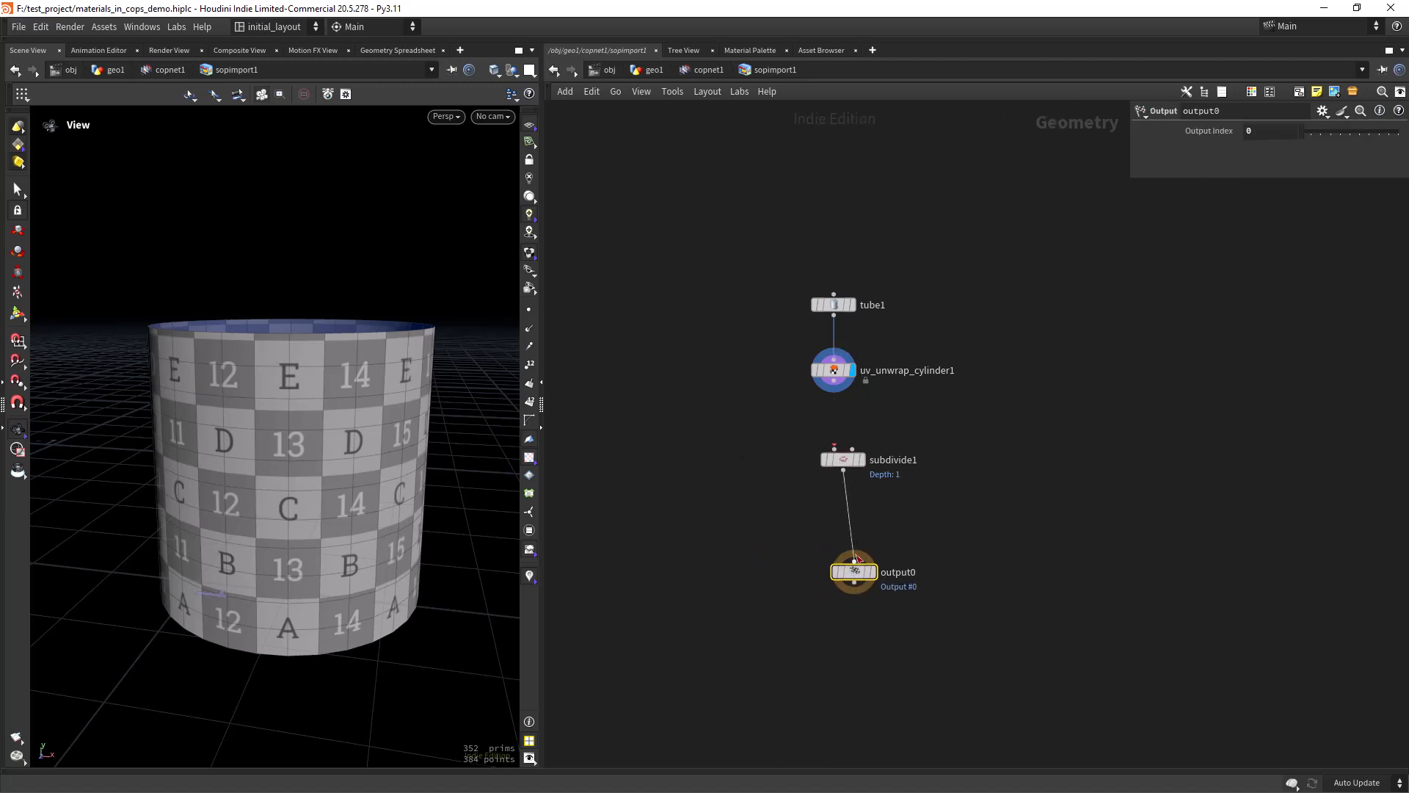
pyautogui.click(860, 459)
pyautogui.click(844, 460)
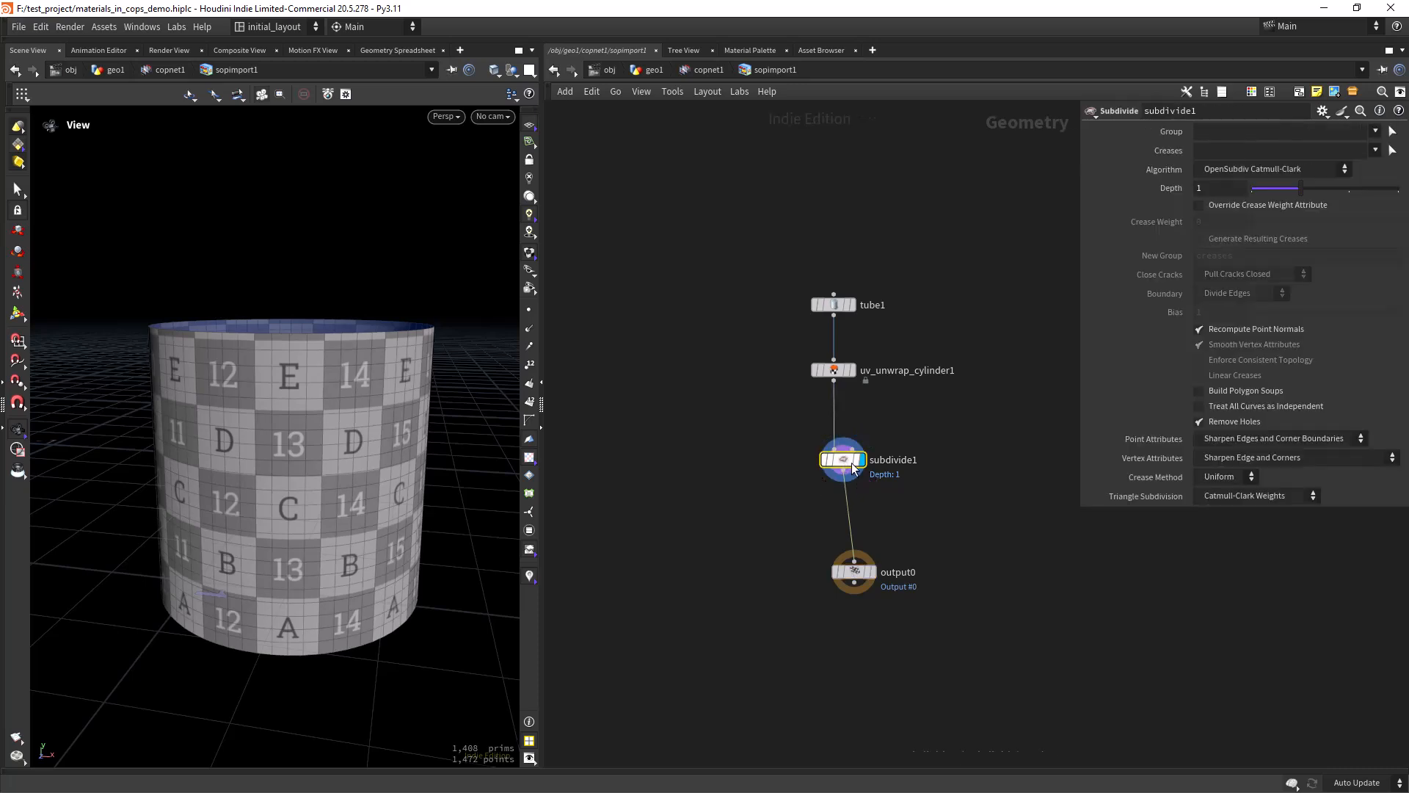
# - Set subdivide1's depth to 5 and inspect the subdivided tube up close
pyautogui.moveTo(1221, 188); pyautogui.dragTo(973, 247)
pyautogui.press('Return')
pyautogui.moveTo(303, 496); pyautogui.dragTo(255, 465, button='middle')
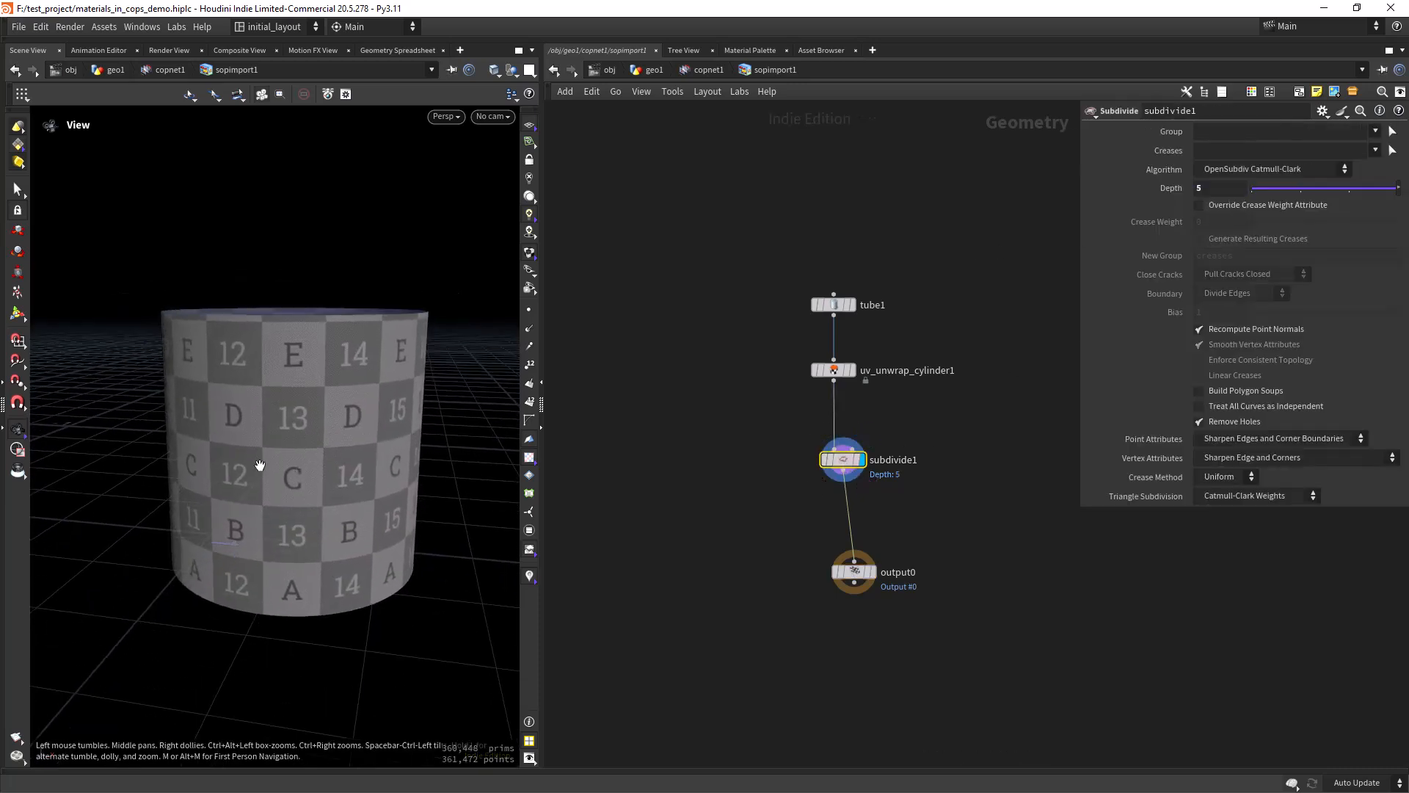
pyautogui.moveTo(255, 466); pyautogui.dragTo(305, 456, button='right')
pyautogui.moveTo(306, 455)
pyautogui.mouseDown()
pyautogui.moveTo(292, 381)
pyautogui.moveTo(287, 472)
pyautogui.mouseUp()
pyautogui.scroll(2, 286, 472)
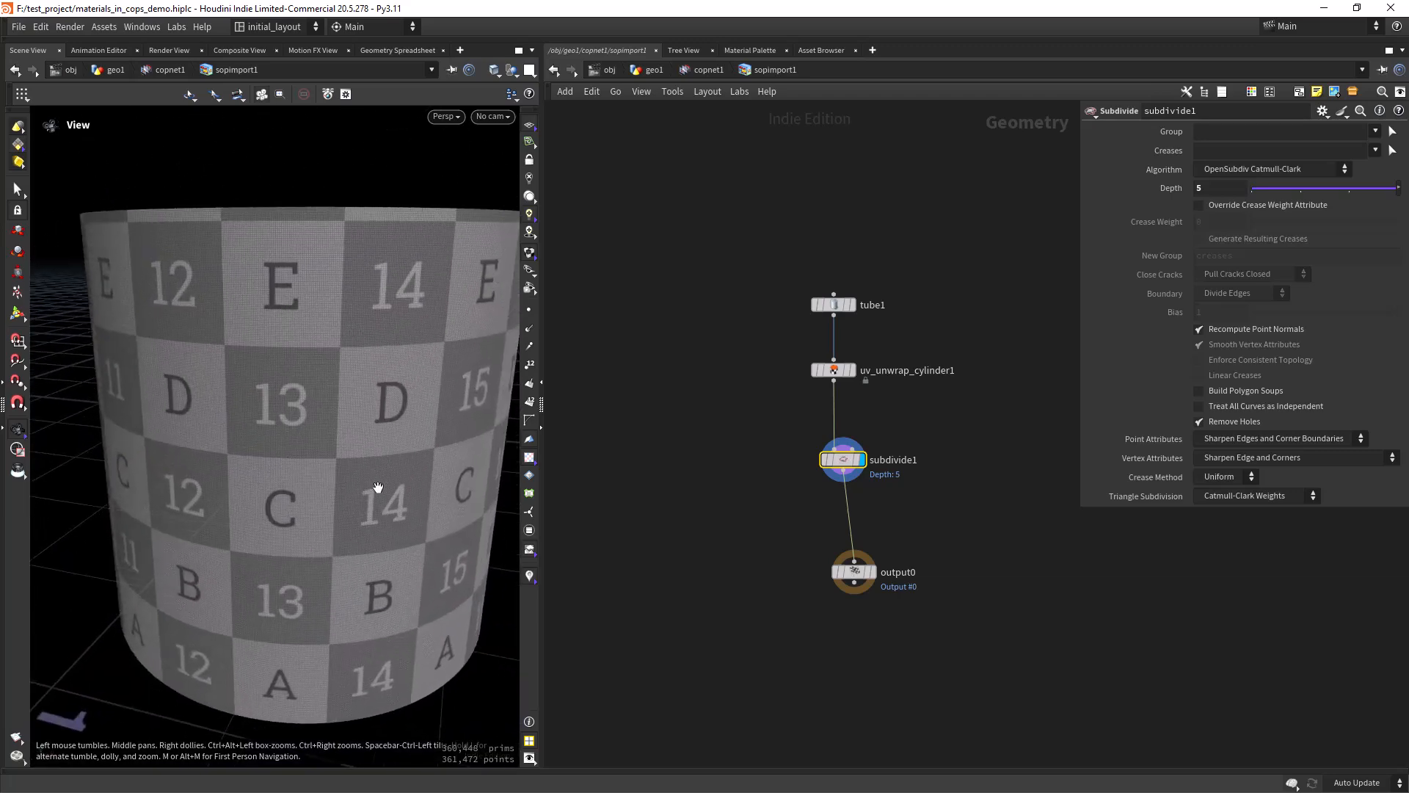
# - Align output0 directly below subdivide1, return to the copnet1 network and save the file
pyautogui.moveTo(855, 576); pyautogui.dragTo(843, 542)
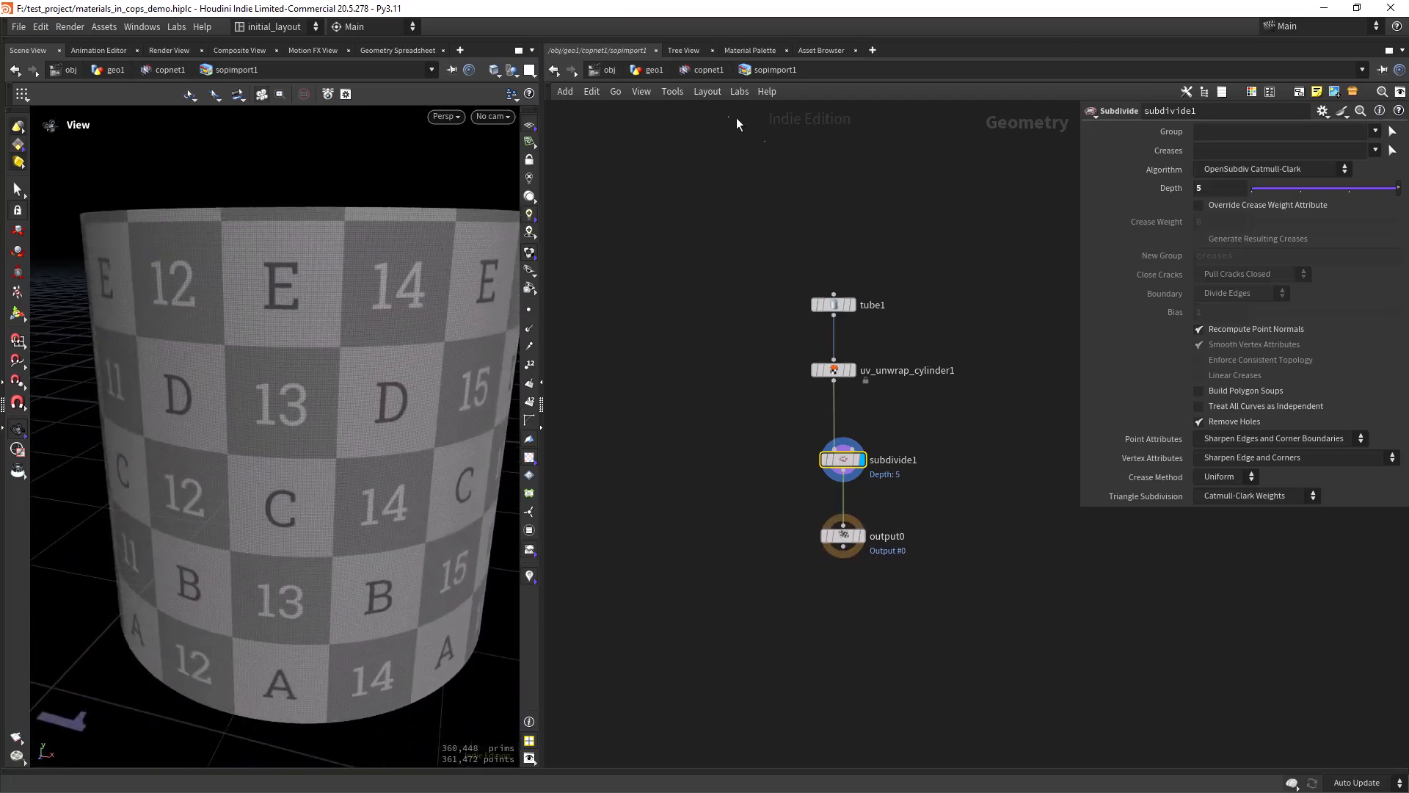
pyautogui.click(708, 70)
pyautogui.hotkey('ctrl', 's')
# - Wire sopimport1's geometry output into previewmaterial1's geo input, save the file and view the displaced tube
pyautogui.click(678, 342)
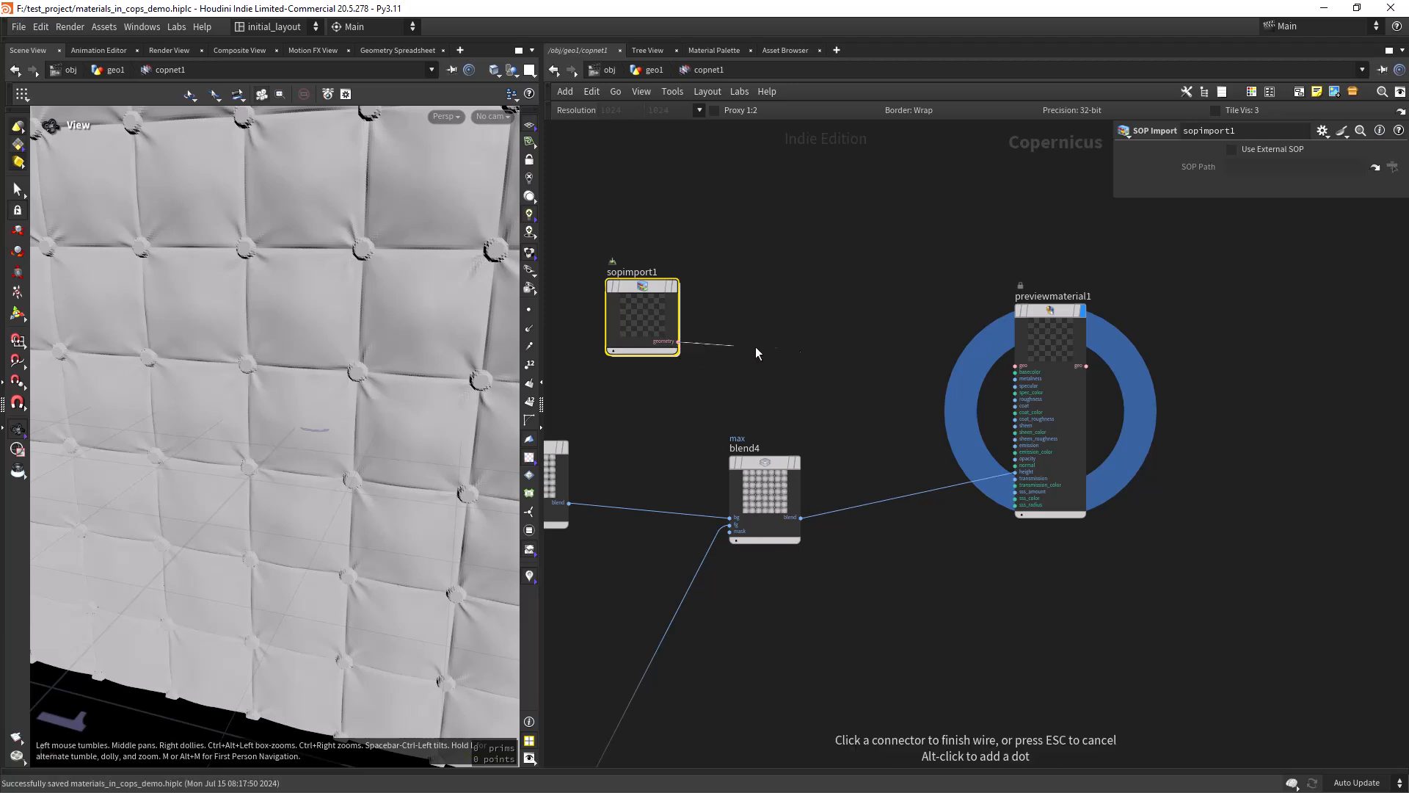
pyautogui.click(1016, 365)
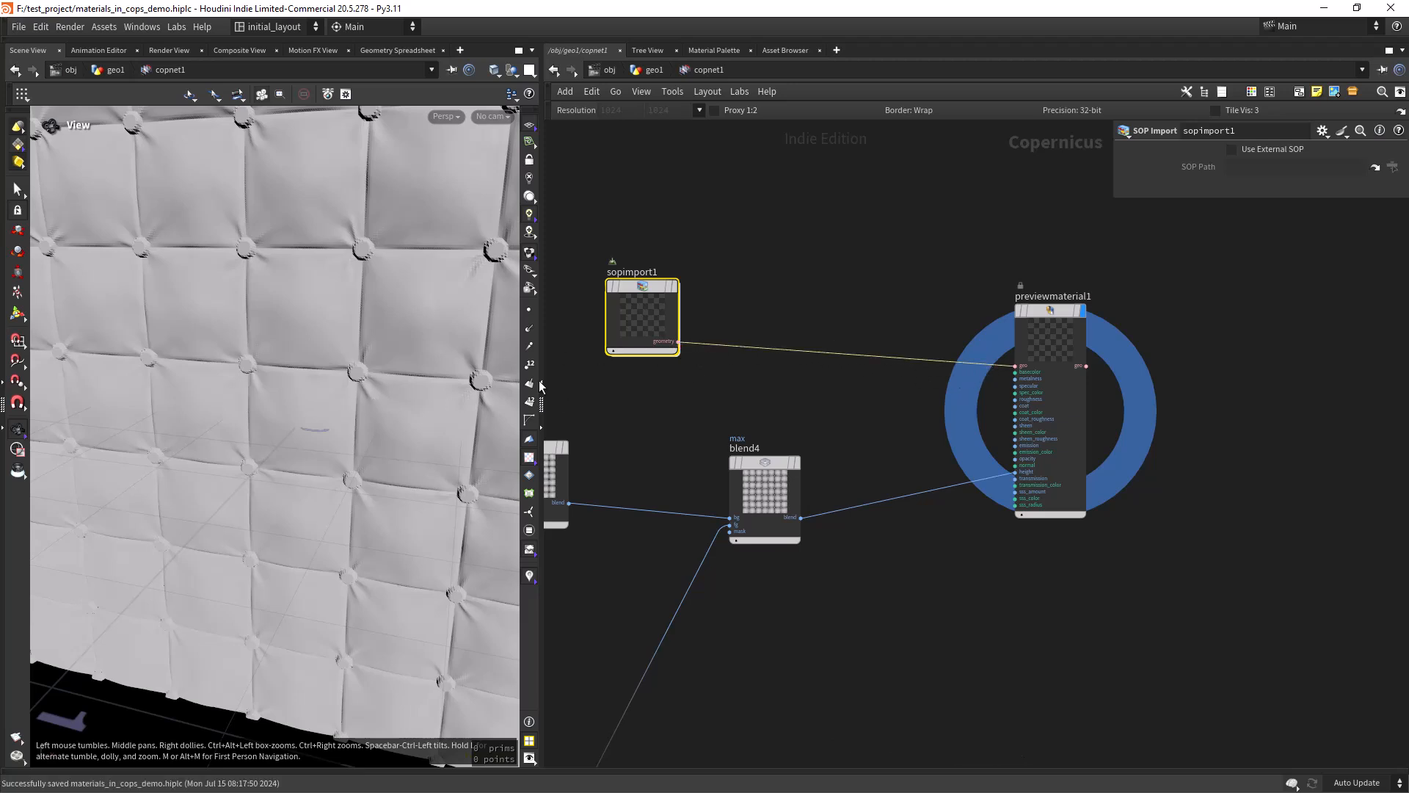
pyautogui.scroll(-5, 311, 383)
pyautogui.moveTo(293, 384); pyautogui.dragTo(274, 413)
pyautogui.hotkey('ctrl', 's')
pyautogui.moveTo(274, 414); pyautogui.dragTo(308, 367, button='right')
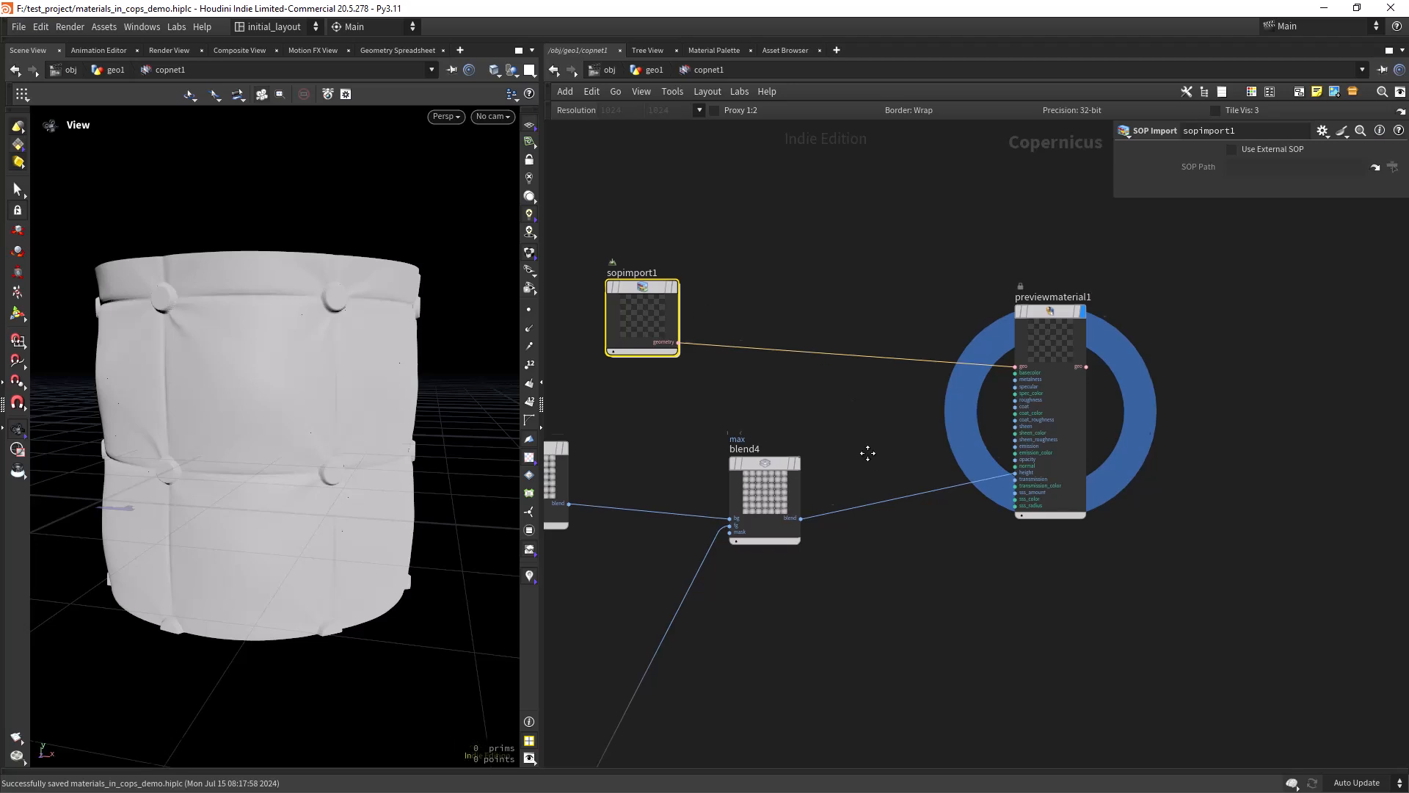
# - Insert a Transform 2D node between blend4 and previewmaterial1's height input, moving previewmaterial1 away to make room
pyautogui.moveTo(872, 454); pyautogui.dragTo(651, 373, button='middle')
pyautogui.moveTo(837, 232); pyautogui.dragTo(1121, 229)
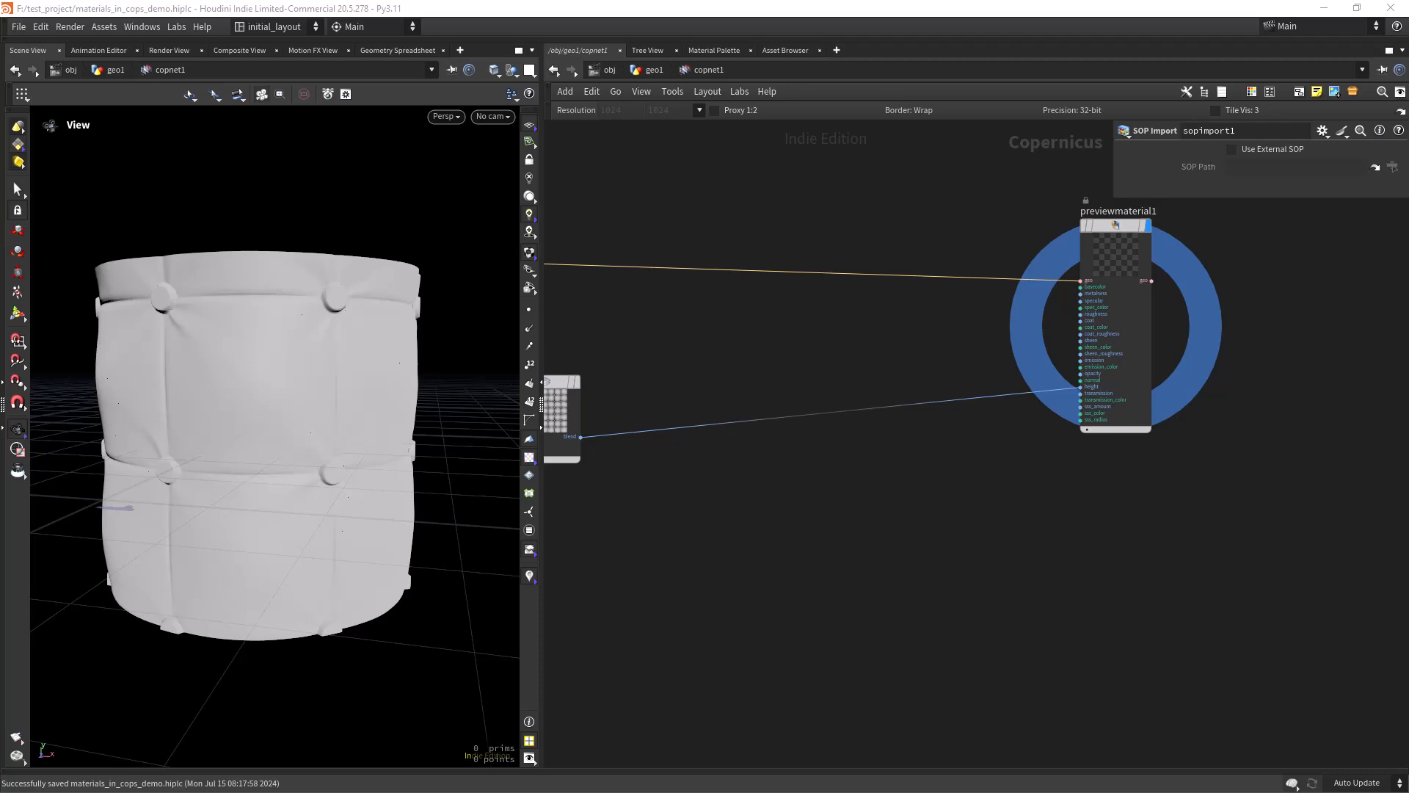
pyautogui.moveTo(823, 421); pyautogui.dragTo(875, 414, button='middle')
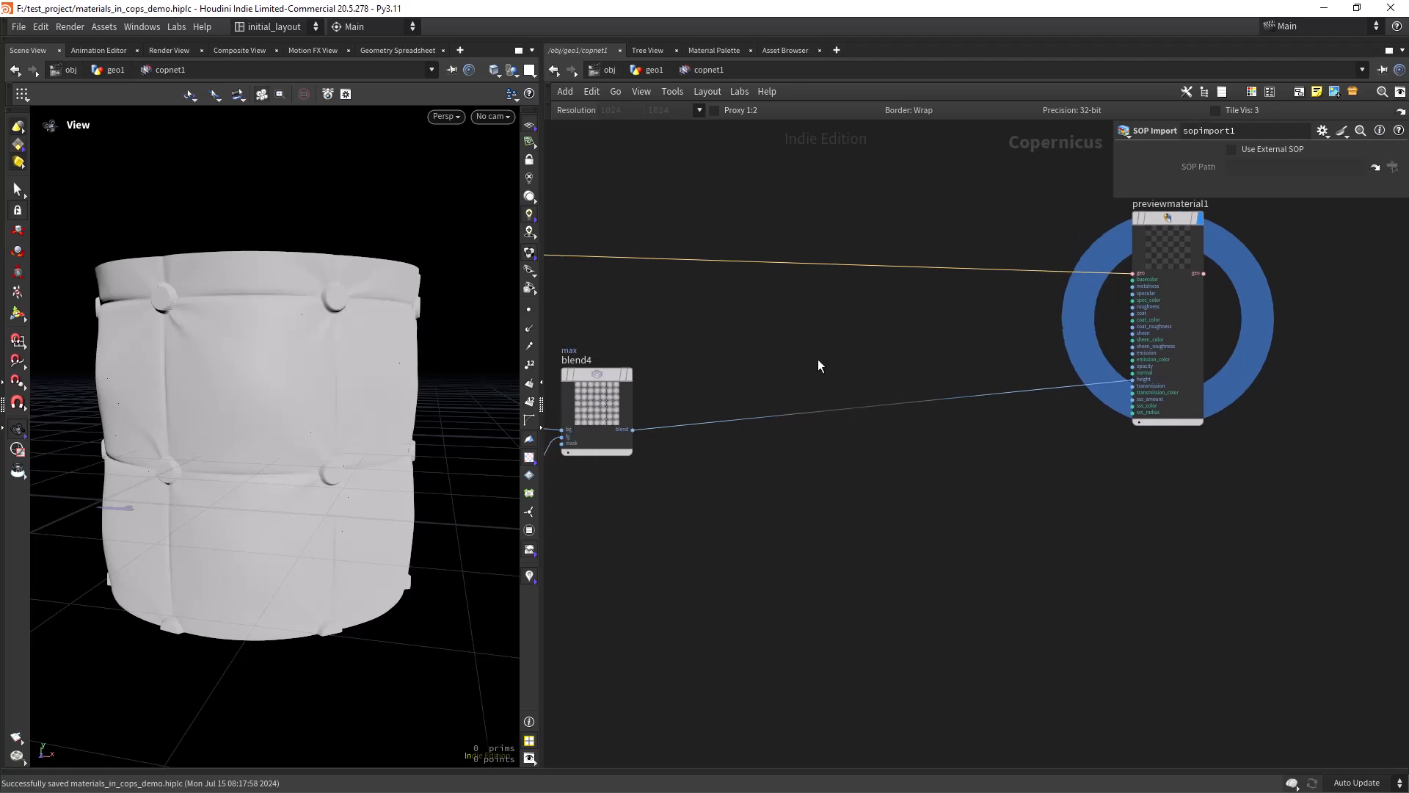
pyautogui.press('Tab')
pyautogui.write('trans')
pyautogui.press('Return')
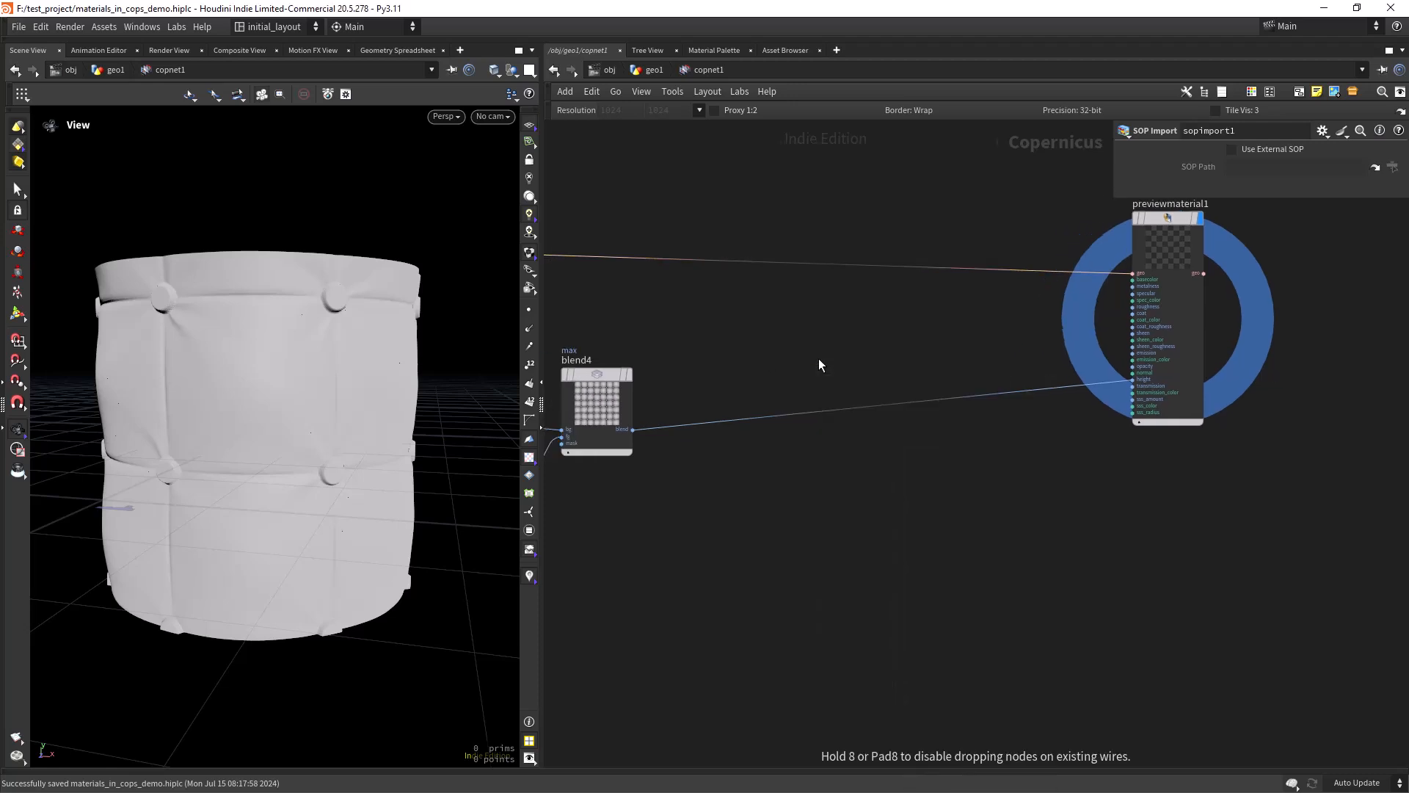
pyautogui.click(819, 365)
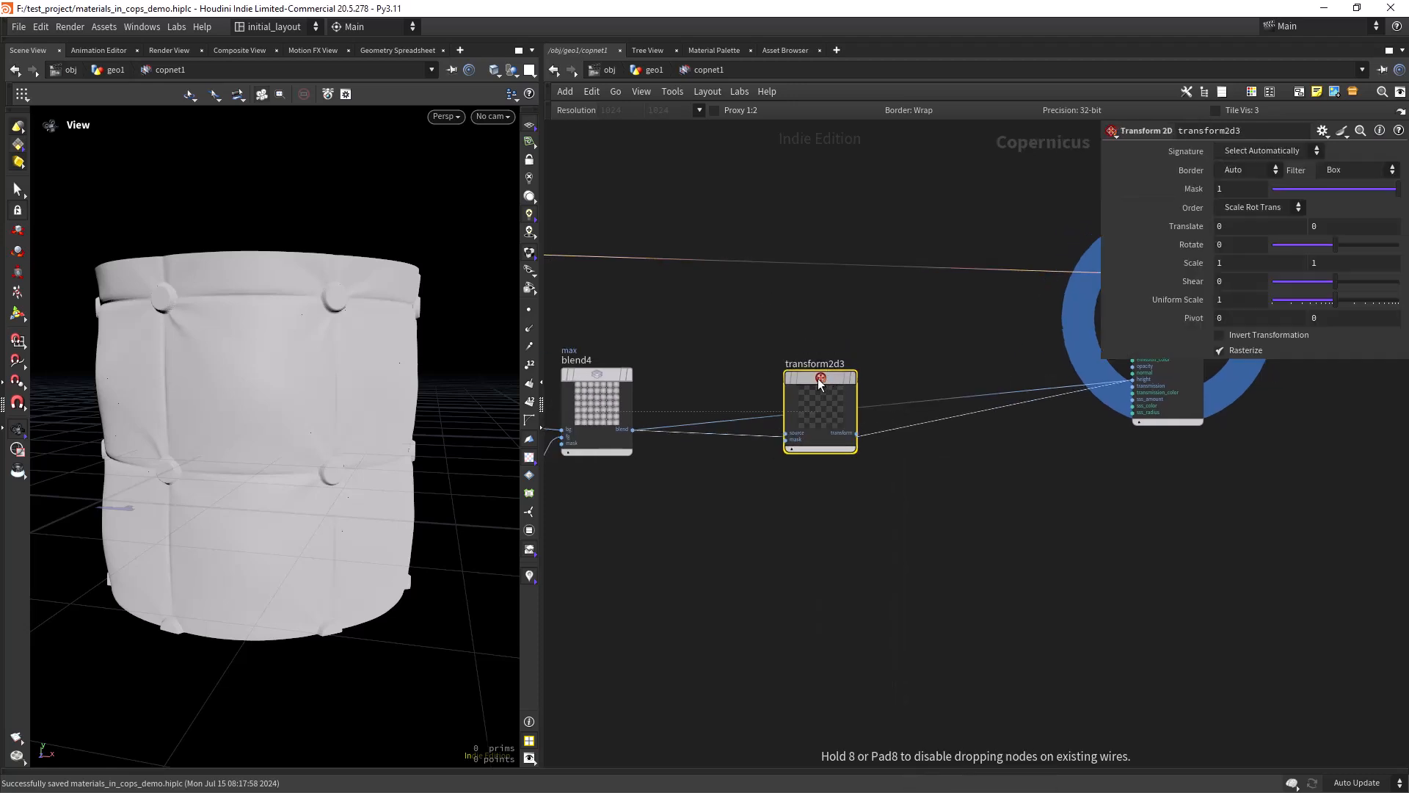
pyautogui.click(820, 381)
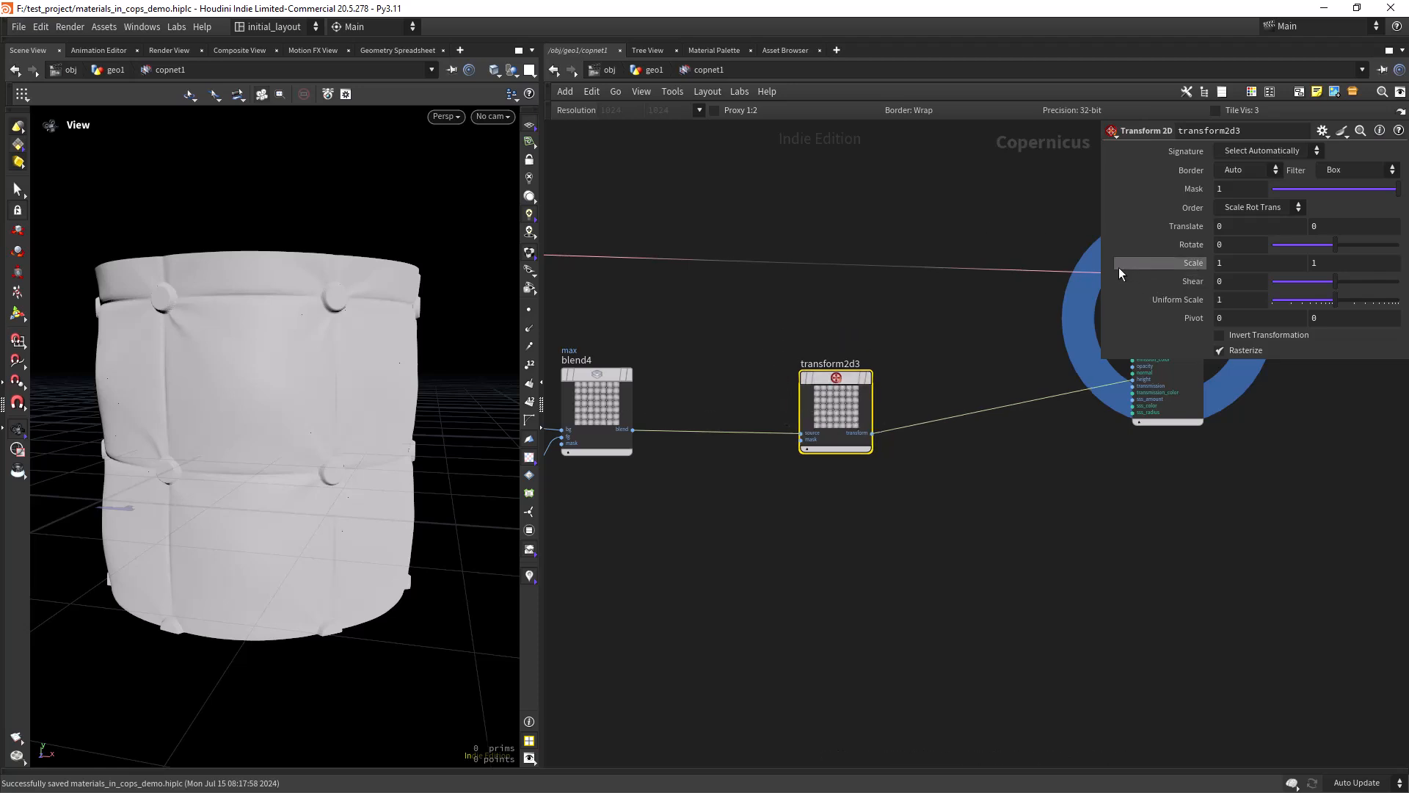
# - Set transform2d3's rotation to 45 and its uniform scale to 0.4, and check the pattern on the tube
pyautogui.click(1240, 249)
pyautogui.write('45')
pyautogui.press('Return')
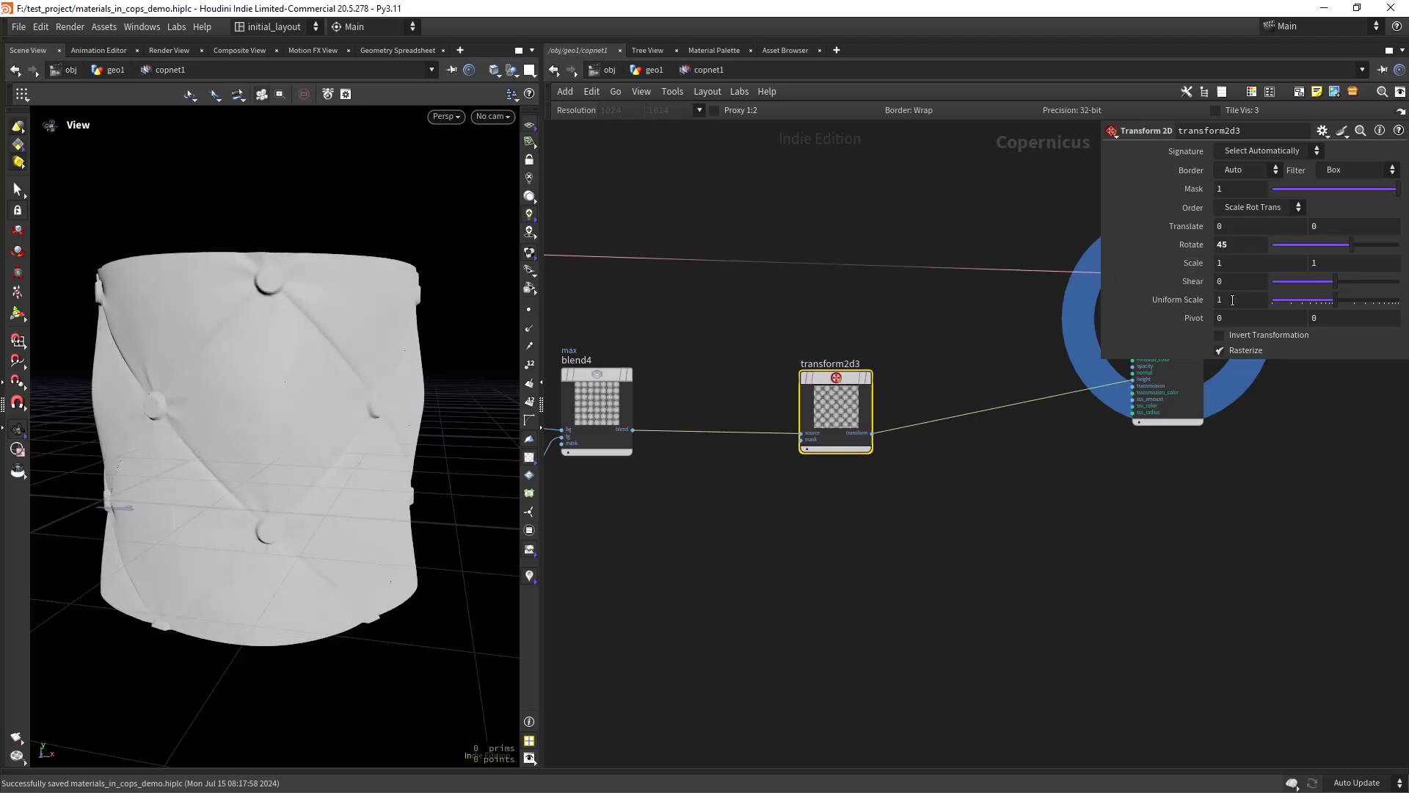
pyautogui.click(1232, 300)
pyautogui.write('.4')
pyautogui.press('Return')
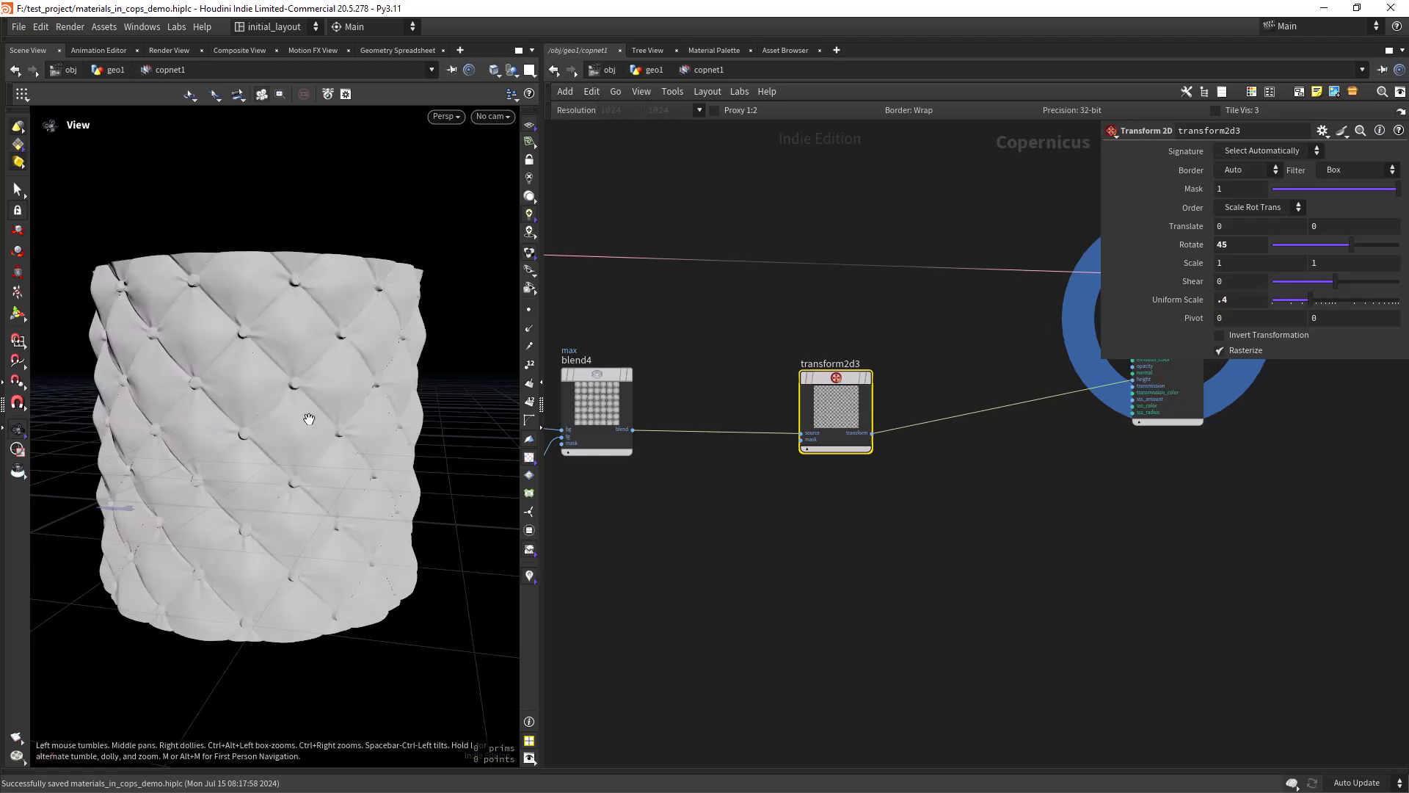
pyautogui.scroll(-2, 308, 439)
pyautogui.moveTo(267, 420); pyautogui.dragTo(366, 398)
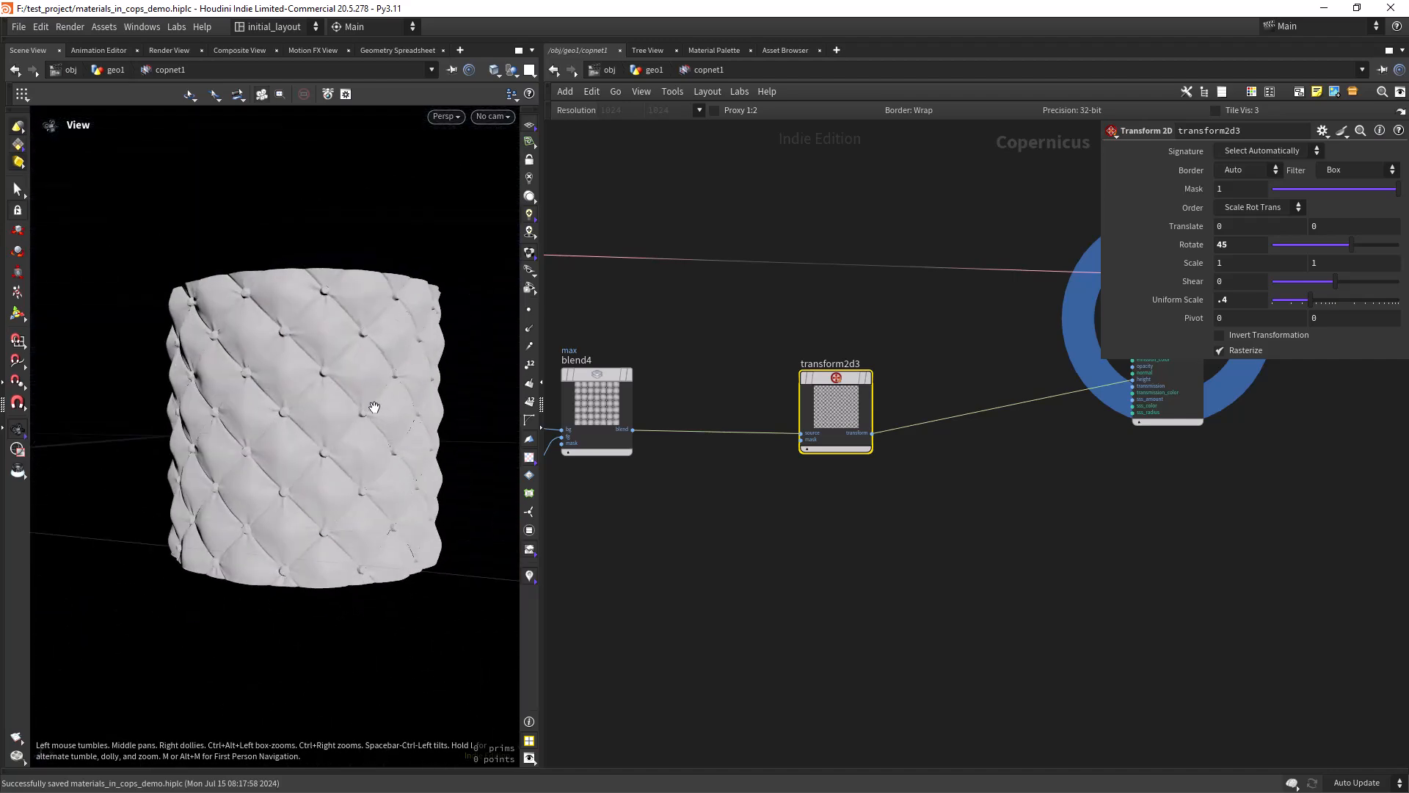
# - Compare height scales of 0.04 and 0.05 on previewmaterial1 and settle on 0.035
pyautogui.moveTo(1015, 449); pyautogui.dragTo(708, 587, button='middle')
pyautogui.moveTo(868, 254); pyautogui.dragTo(987, 464)
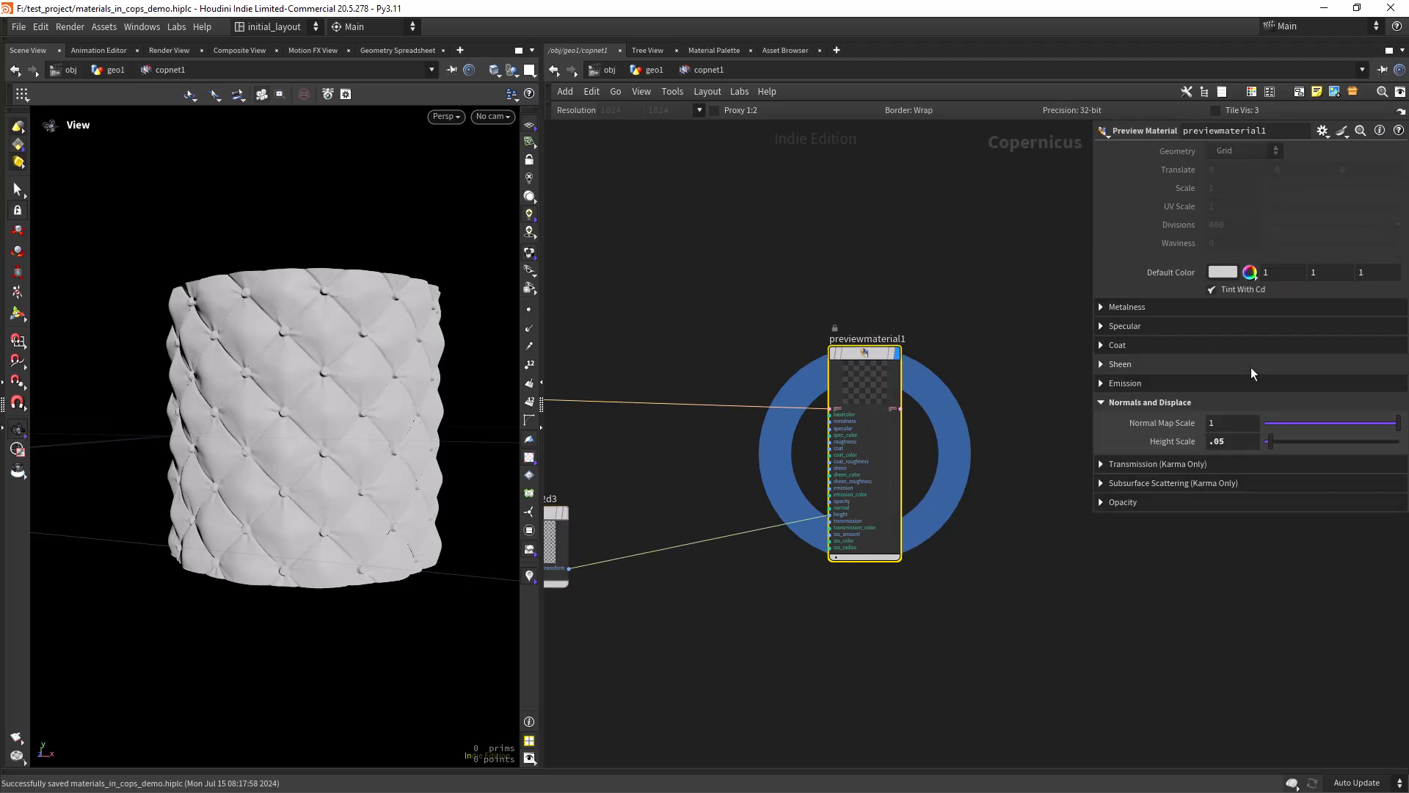
pyautogui.press('Return')
pyautogui.moveTo(372, 432)
pyautogui.keyDown('alt'); pyautogui.mouseDown()
pyautogui.moveTo(262, 431)
pyautogui.moveTo(377, 417)
pyautogui.moveTo(387, 433)
pyautogui.mouseUp(); pyautogui.keyUp('alt')
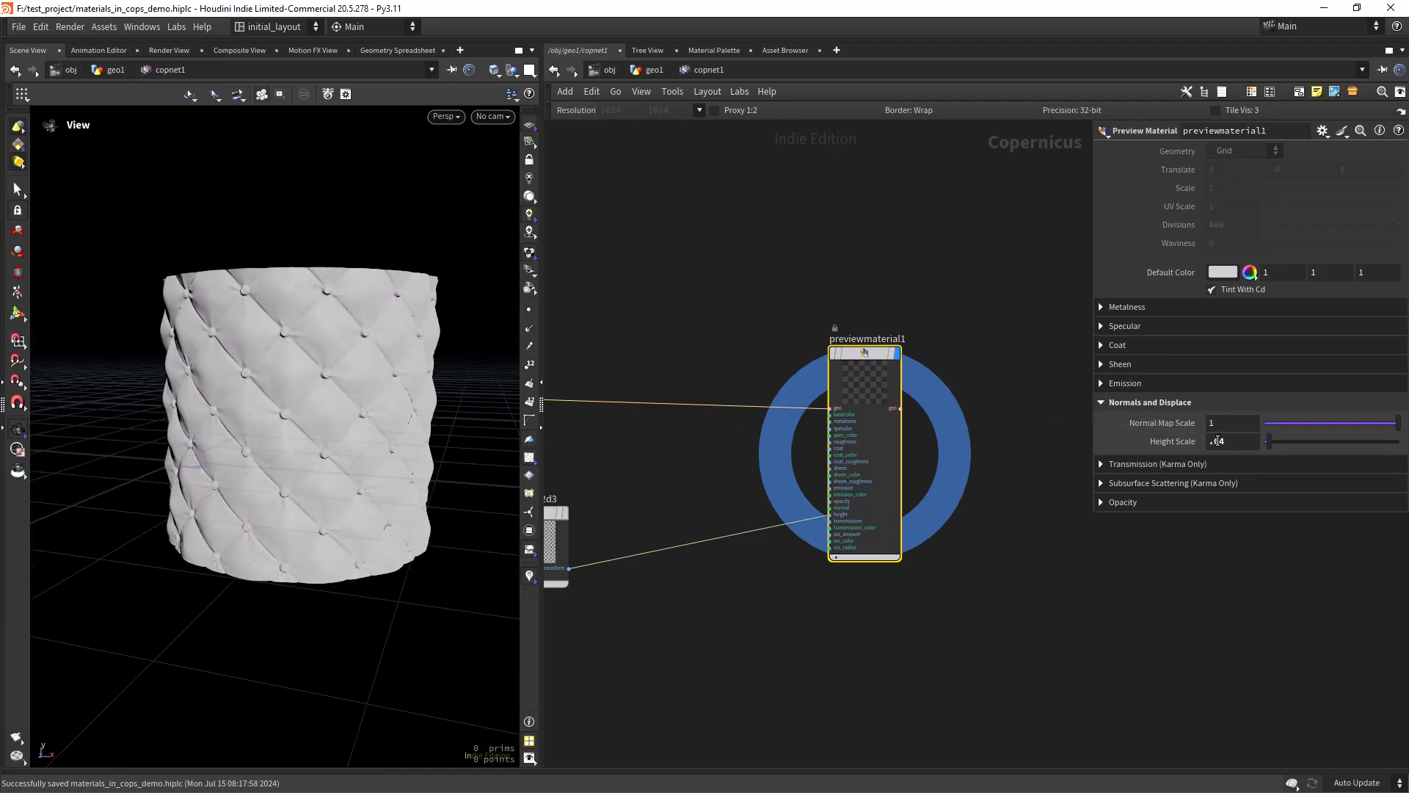
pyautogui.write('5')
pyautogui.press('Return')
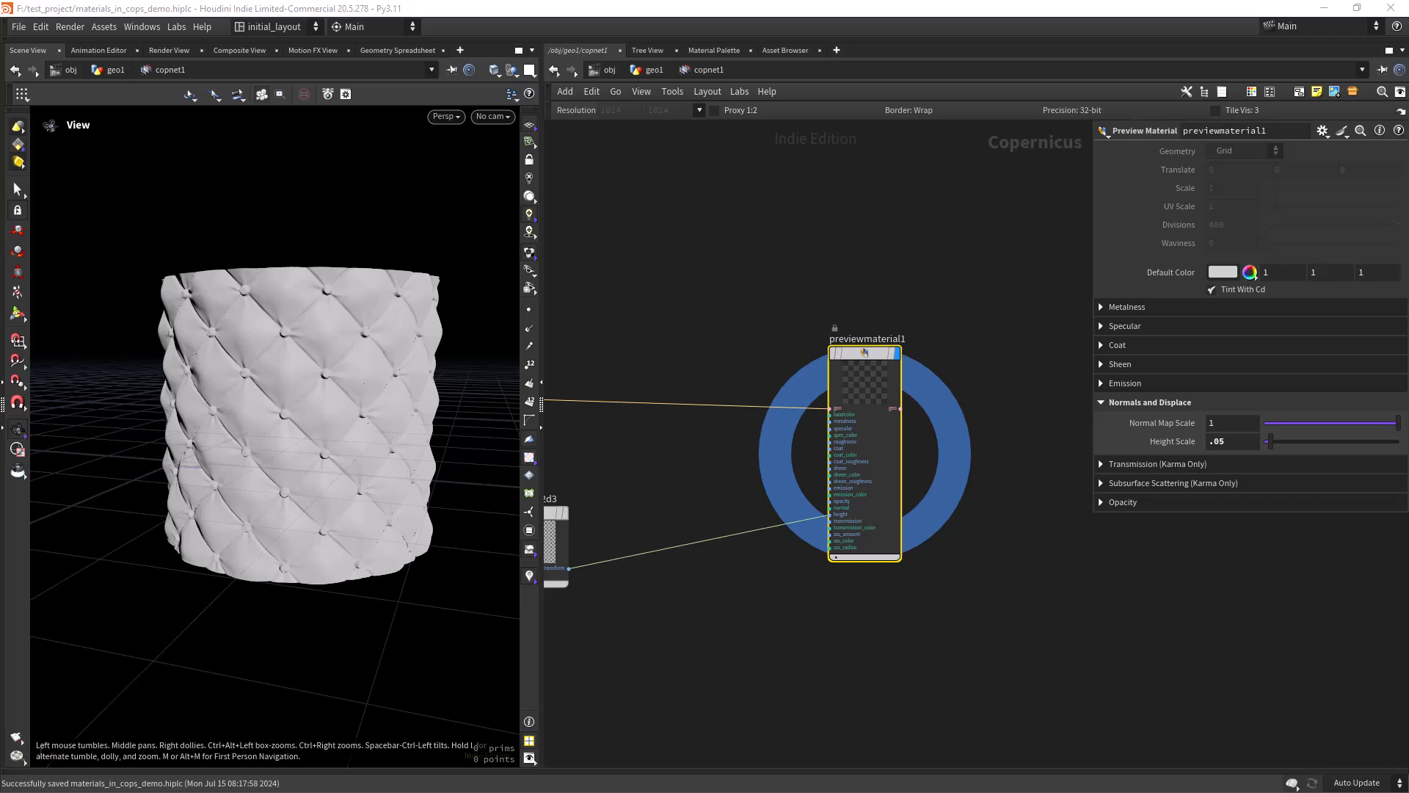
pyautogui.click(1226, 442)
pyautogui.press('Return')
pyautogui.moveTo(328, 393)
pyautogui.mouseDown()
pyautogui.moveTo(364, 384)
pyautogui.moveTo(264, 390)
pyautogui.moveTo(249, 378)
pyautogui.moveTo(412, 387)
pyautogui.moveTo(333, 441)
pyautogui.moveTo(324, 409)
pyautogui.mouseUp()
pyautogui.scroll(-5, 741, 284)
# - Insert a Null node between transform2d3 and previewmaterial1's height input
pyautogui.moveTo(639, 280); pyautogui.dragTo(821, 281, button='middle')
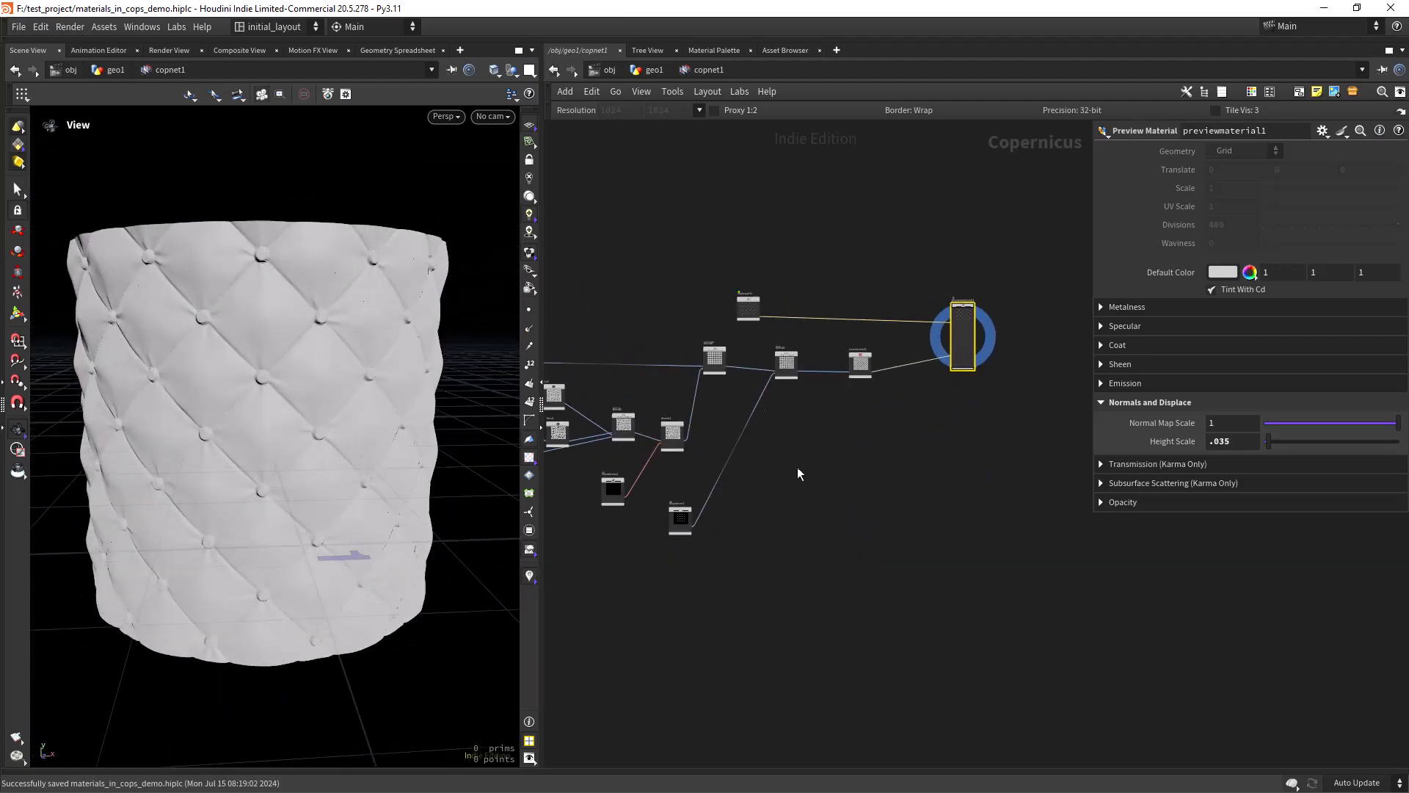
pyautogui.moveTo(767, 523); pyautogui.dragTo(835, 488, button='middle')
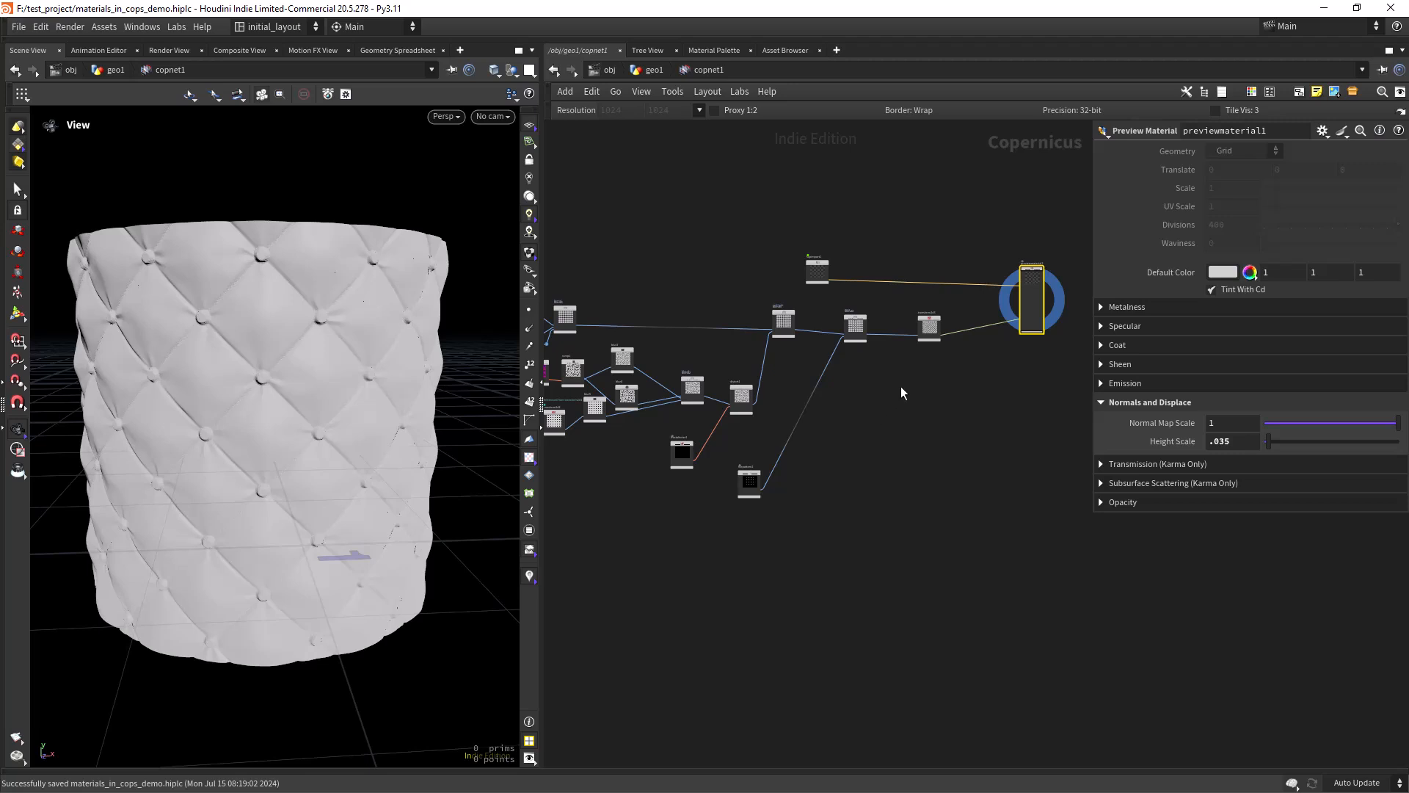
pyautogui.scroll(4, 923, 363)
pyautogui.moveTo(923, 363); pyautogui.dragTo(638, 455, button='middle')
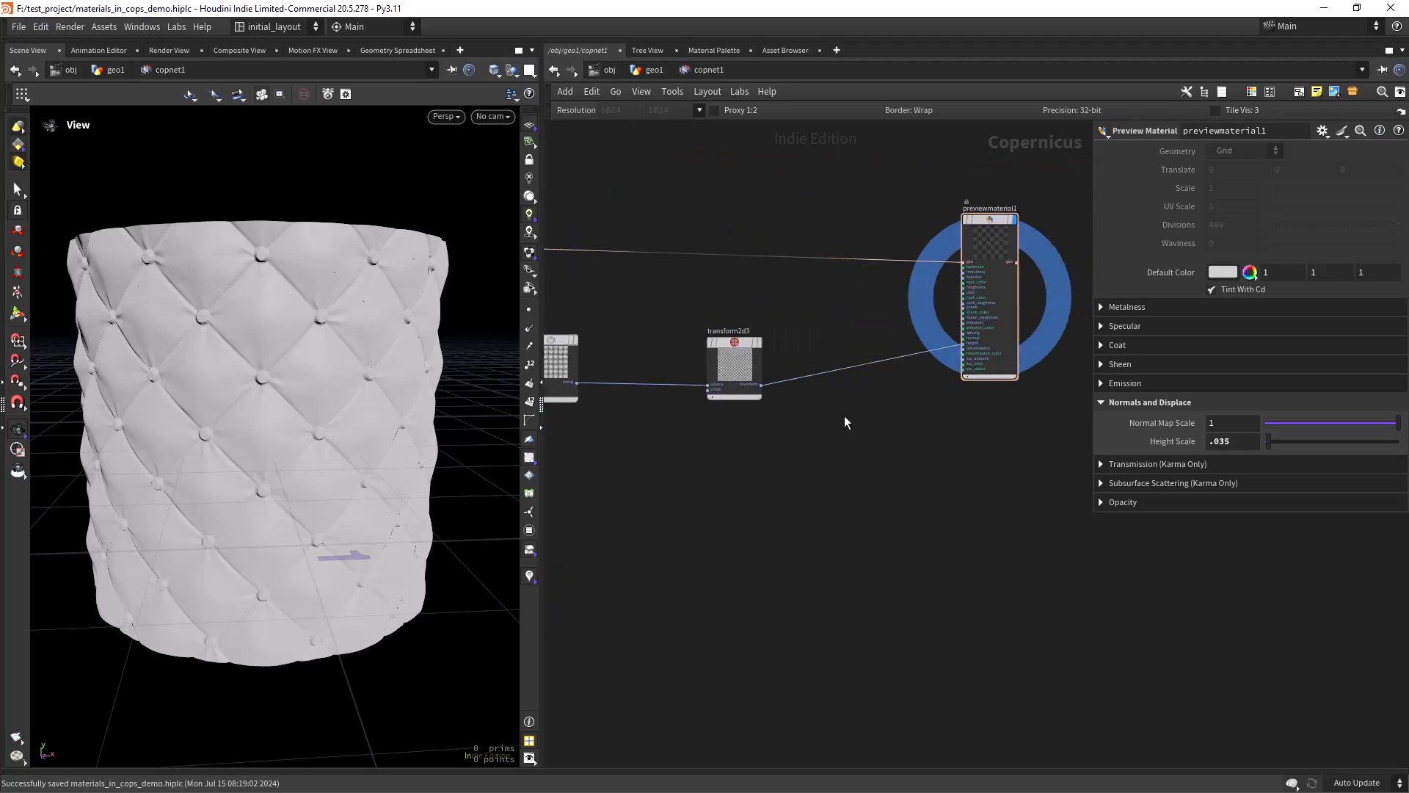
pyautogui.press('Tab')
pyautogui.write('null')
pyautogui.press('Return')
pyautogui.click(844, 416)
pyautogui.moveTo(844, 416); pyautogui.dragTo(838, 367)
# - Rename the new null to HEIGHT, line it up with transform2d3 and color it light blue
pyautogui.doubleClick(835, 348)
pyautogui.write('HEIGHT')
pyautogui.press('Return')
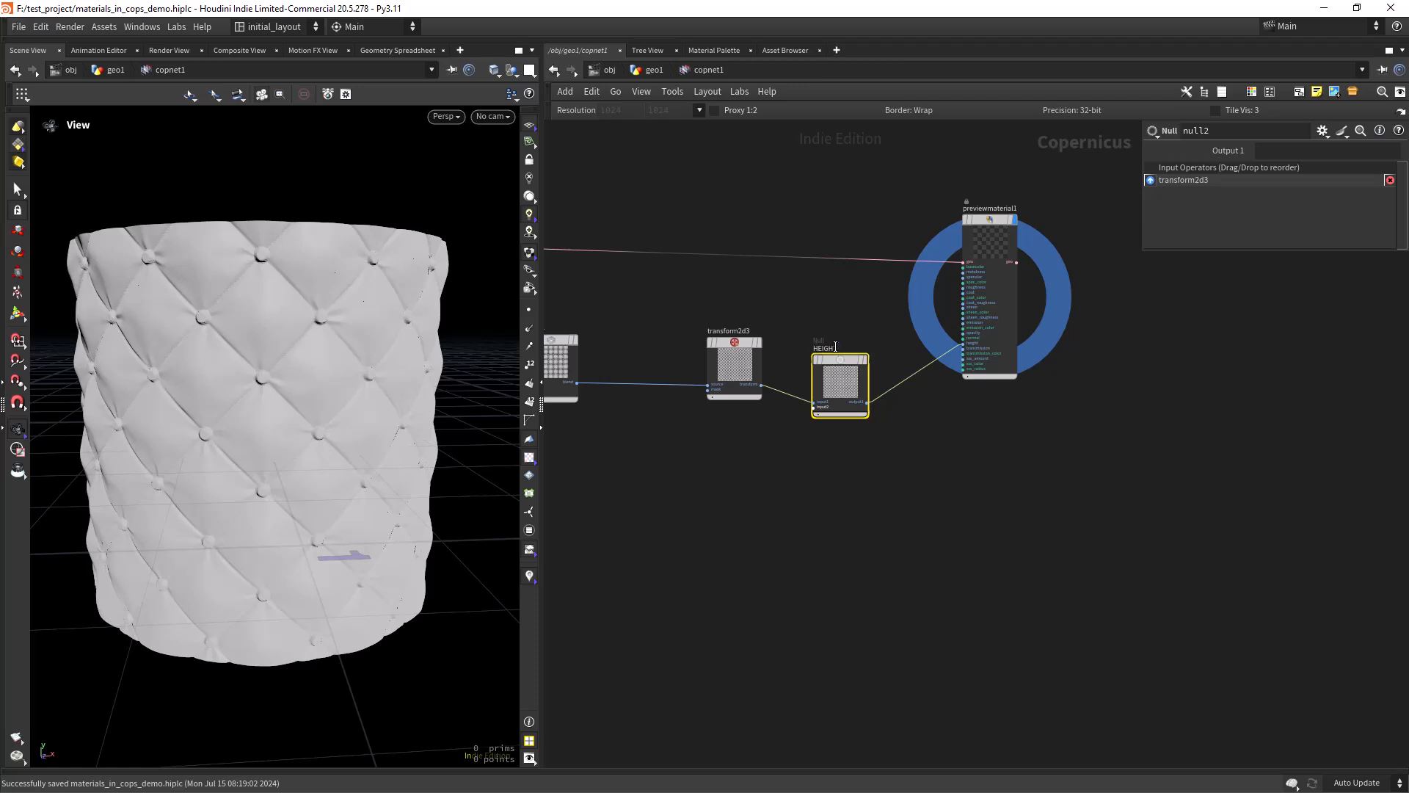
pyautogui.moveTo(866, 377); pyautogui.dragTo(864, 362)
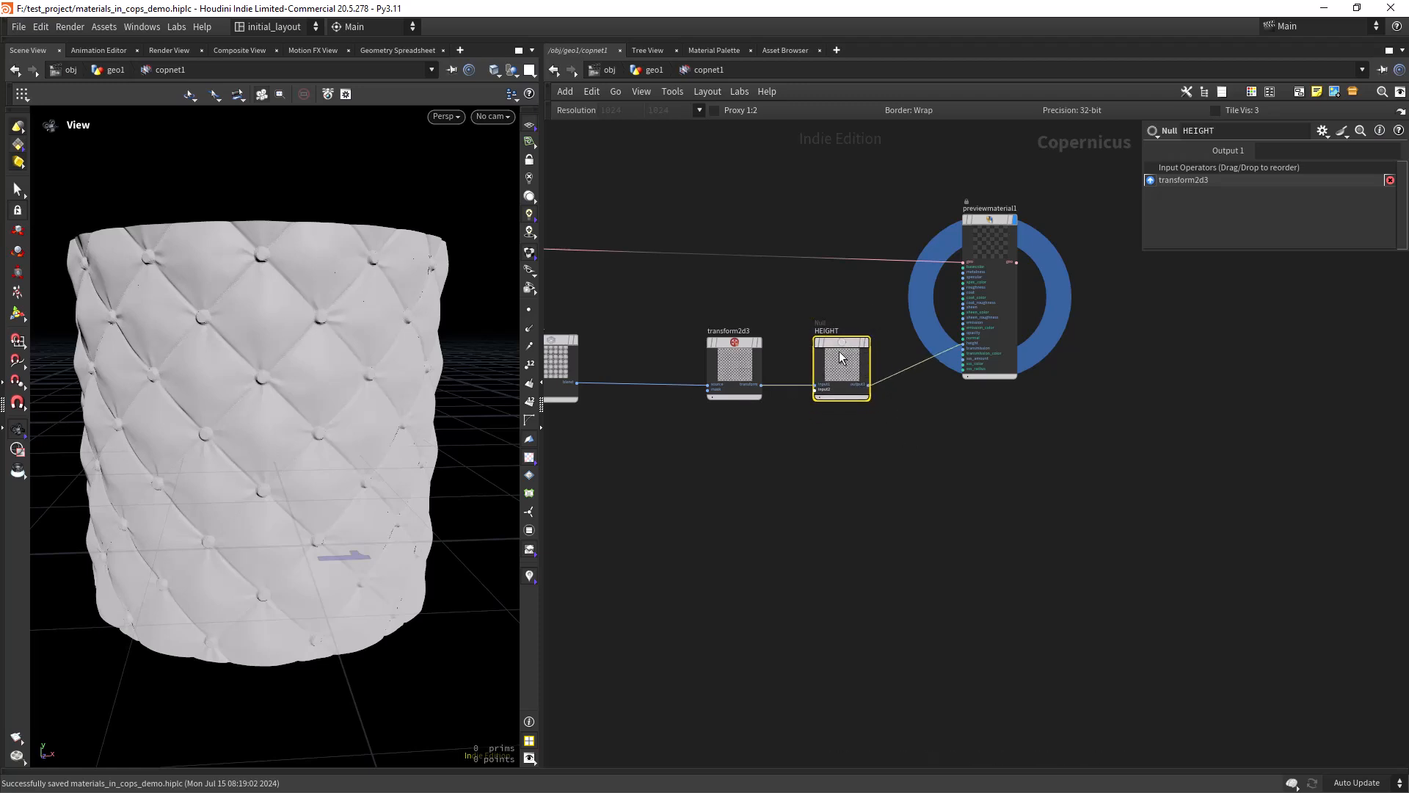
pyautogui.press('c')
pyautogui.click(1349, 723)
pyautogui.press('c')
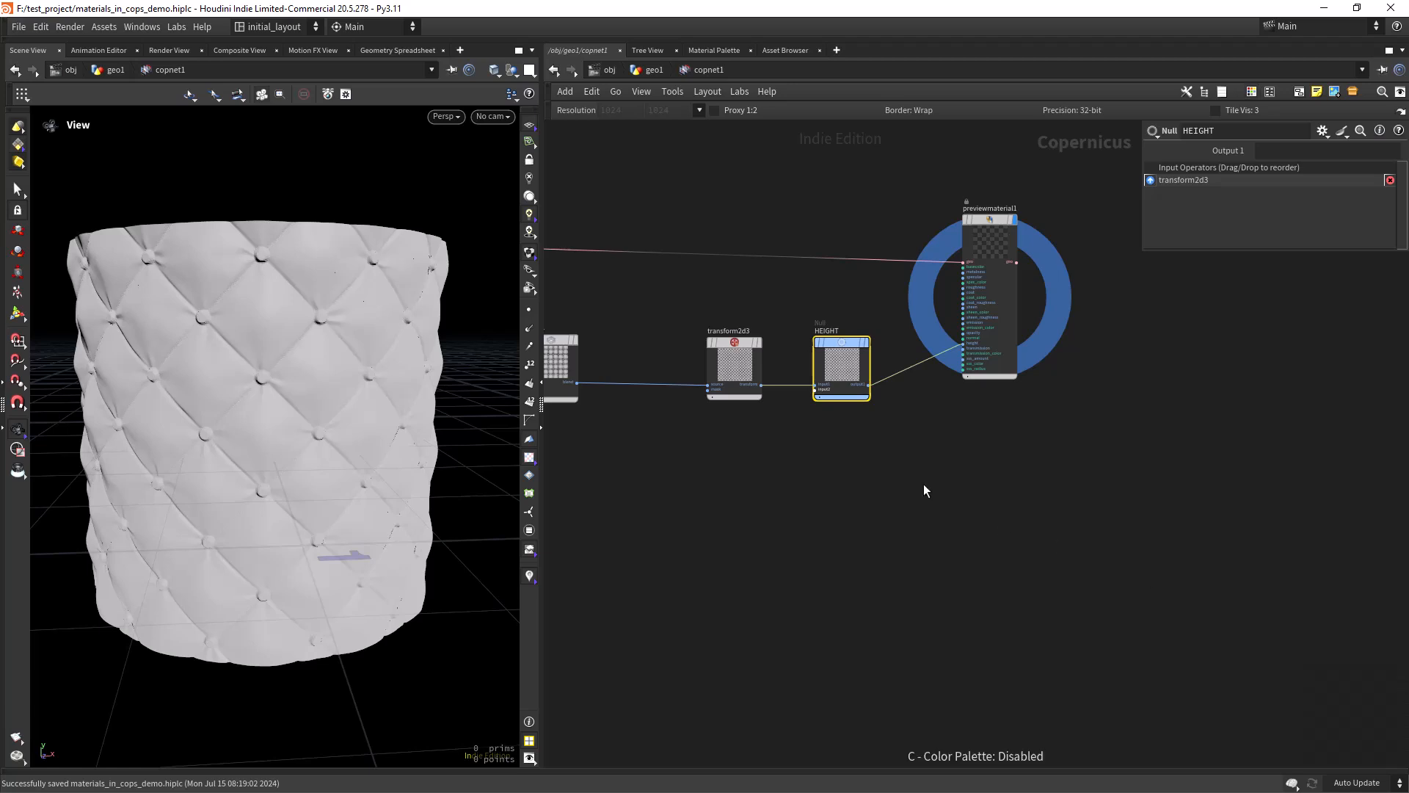
# - Move previewmaterial1 farther from the HEIGHT null and relocate sopimport1 close to previewmaterial1
pyautogui.scroll(-5, 958, 461)
pyautogui.moveTo(953, 404); pyautogui.dragTo(1009, 396)
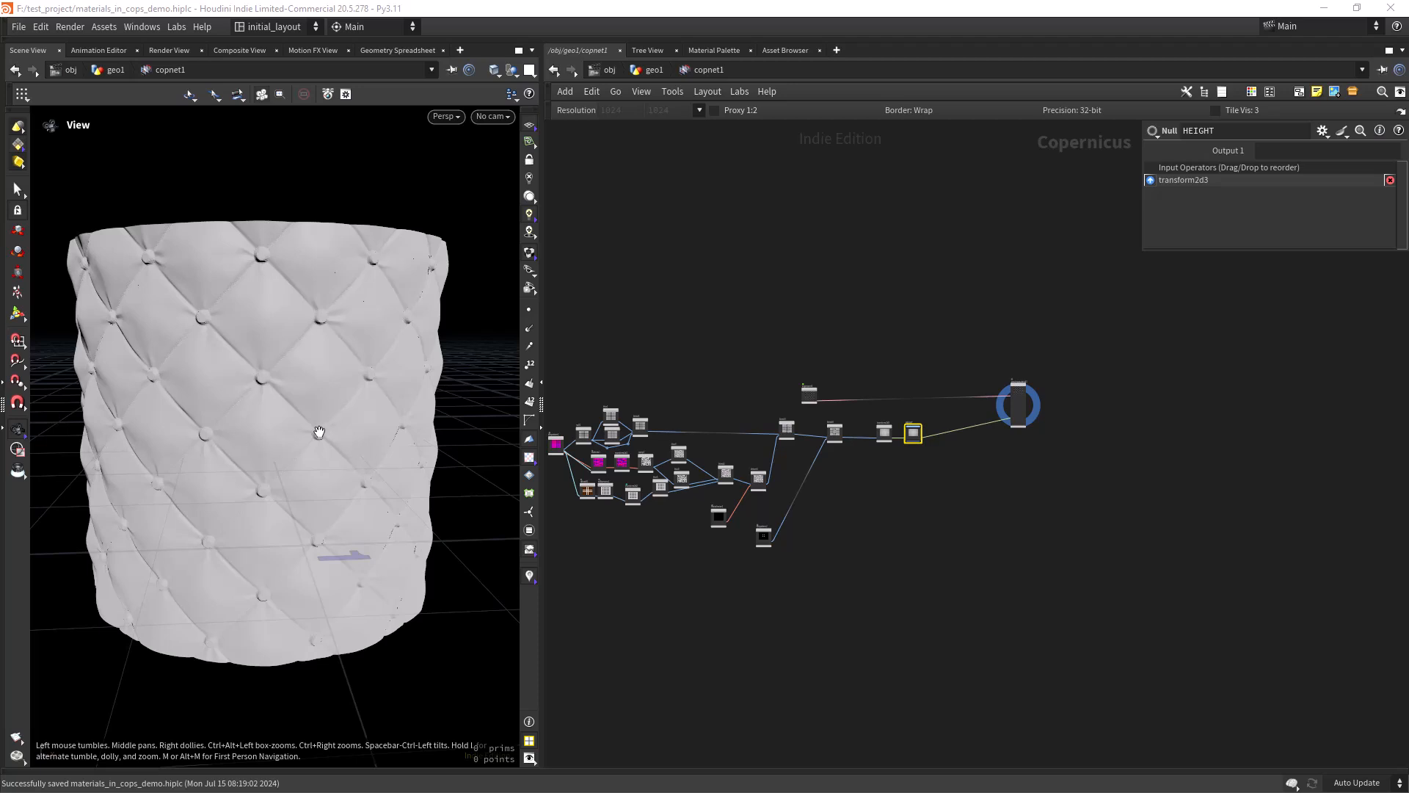
pyautogui.scroll(3, 287, 440)
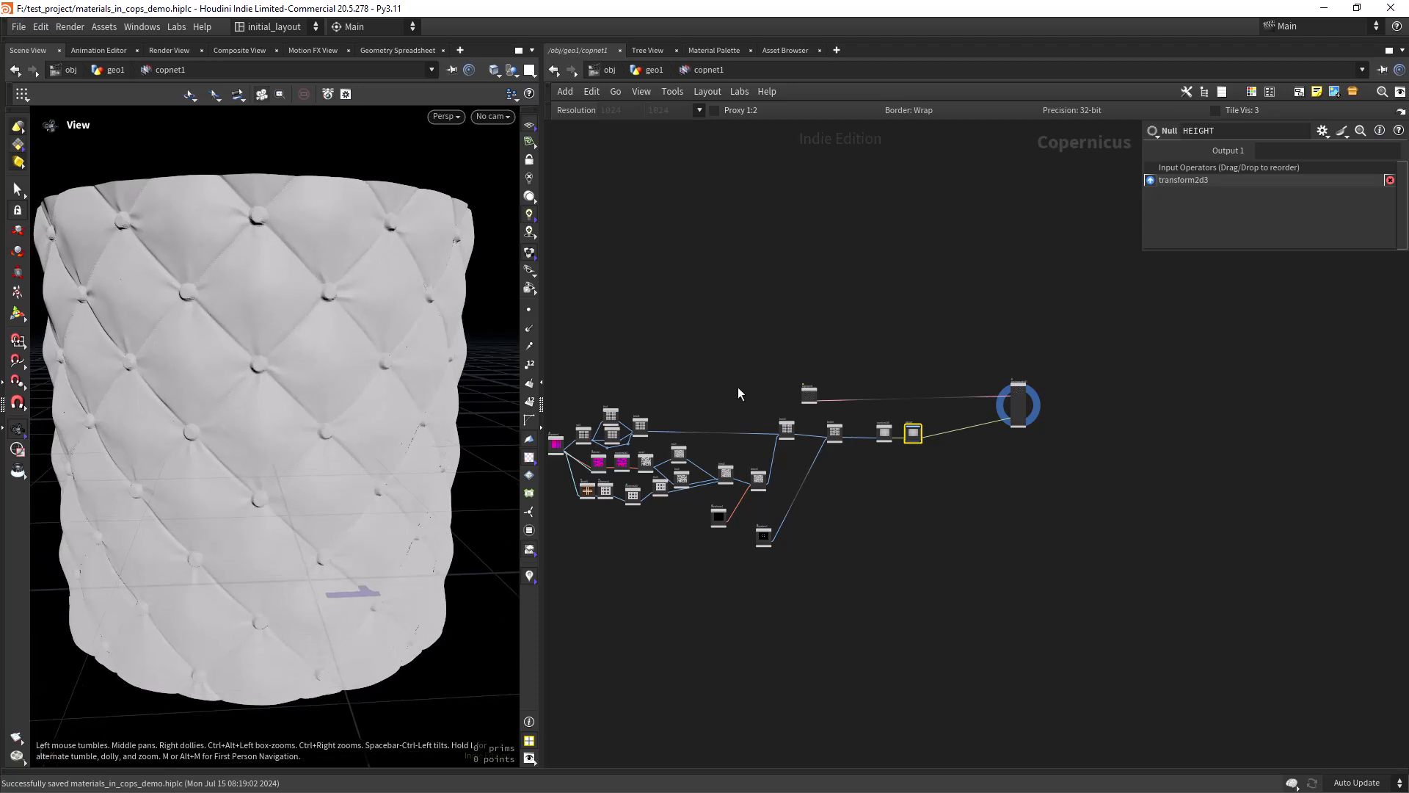
pyautogui.scroll(5, 851, 499)
pyautogui.moveTo(840, 510); pyautogui.dragTo(820, 550, button='middle')
pyautogui.moveTo(724, 380); pyautogui.dragTo(1048, 289)
pyautogui.moveTo(713, 402); pyautogui.dragTo(825, 360, button='middle')
pyautogui.scroll(4, 767, 364)
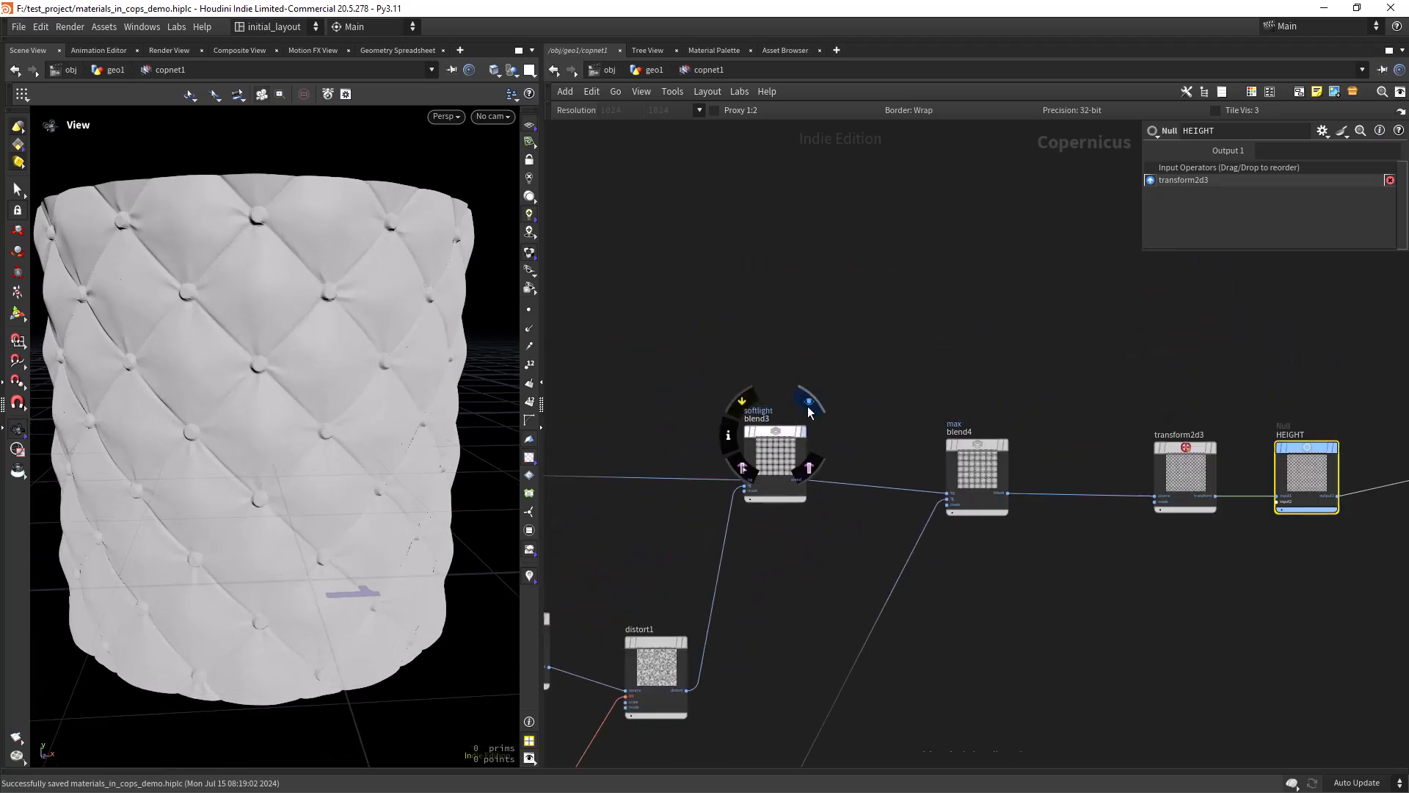
# - Display blend3 and shift blend4, transform2d3 and HEIGHT together so they line up with it
pyautogui.click(806, 409)
pyautogui.scroll(-3, 301, 521)
pyautogui.scroll(-4, 896, 367)
pyautogui.scroll(-3, 839, 384)
pyautogui.moveTo(786, 389); pyautogui.dragTo(1007, 455)
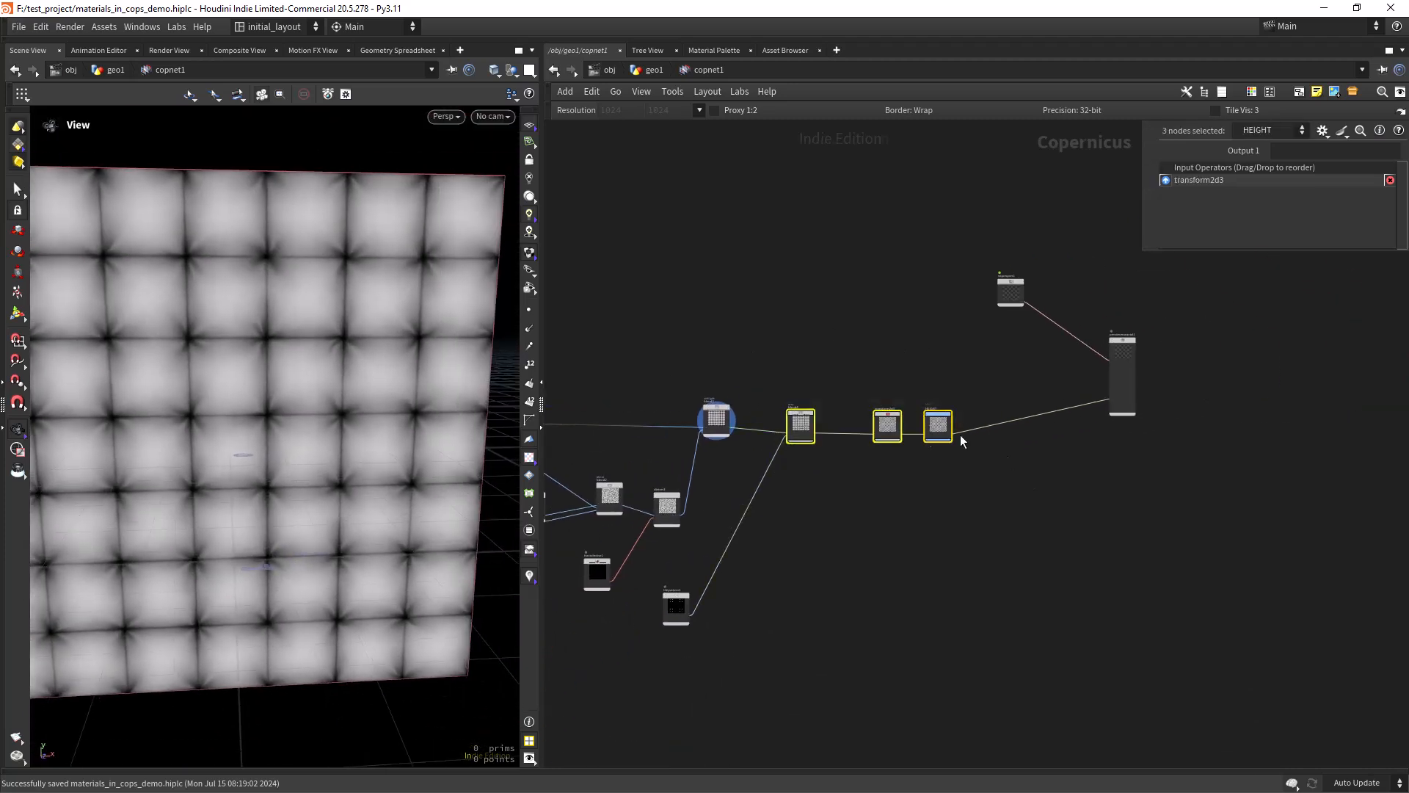
pyautogui.moveTo(796, 424)
pyautogui.mouseDown()
pyautogui.moveTo(813, 472)
pyautogui.moveTo(808, 424)
pyautogui.mouseUp()
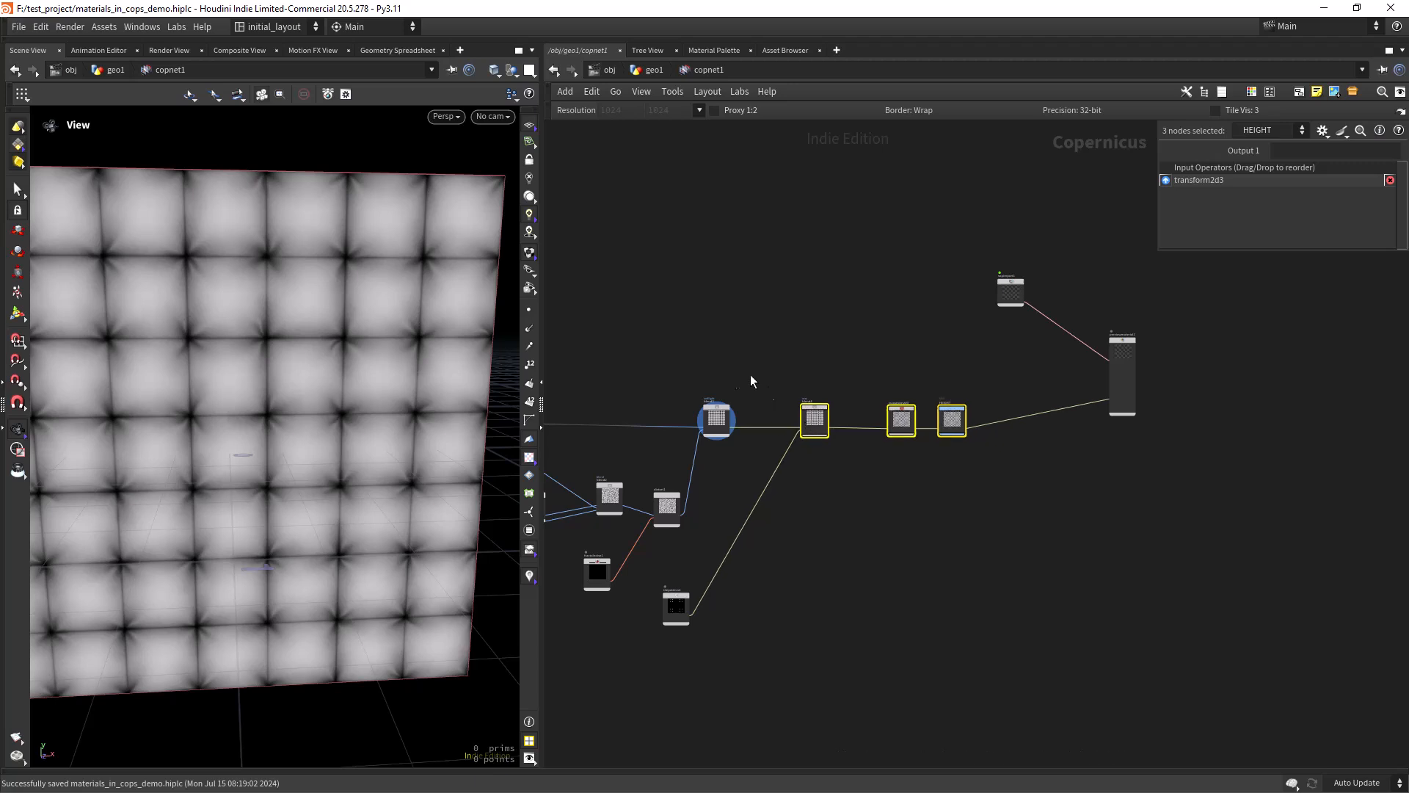
# - Branch a Mono to RGB node off blend3's output and place it above the main chain
pyautogui.scroll(4, 768, 386)
pyautogui.moveTo(793, 371); pyautogui.dragTo(756, 395, button='middle')
pyautogui.click(704, 509)
pyautogui.click(685, 530)
pyautogui.scroll(1, 783, 298)
pyautogui.scroll(-2, 783, 299)
pyautogui.moveTo(811, 282); pyautogui.dragTo(742, 336, button='middle')
pyautogui.click(751, 309)
pyautogui.write('mon')
pyautogui.press('Down')
pyautogui.press('Down')
pyautogui.press('Return')
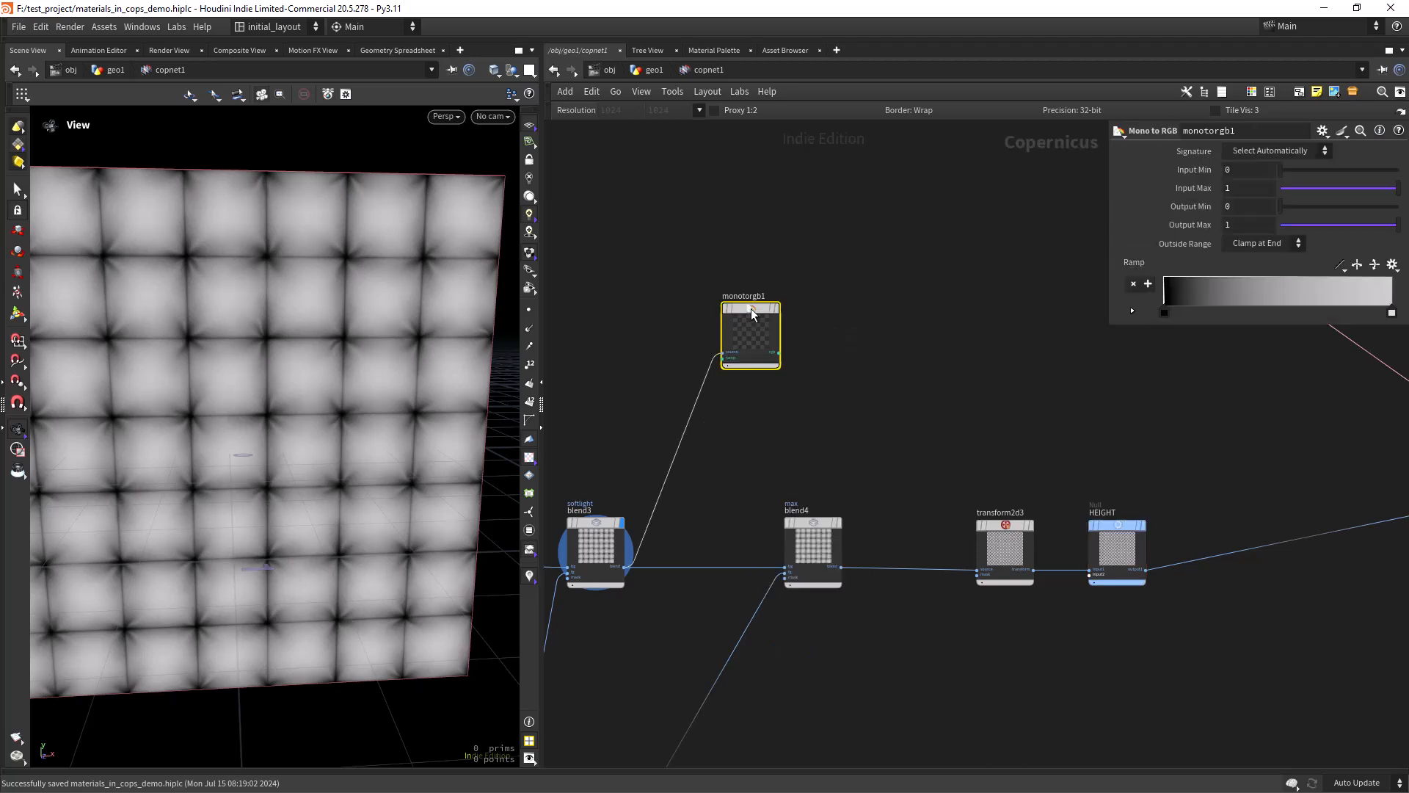
# - Display monotorgb1 and frame its whole output in the viewport
pyautogui.click(782, 285)
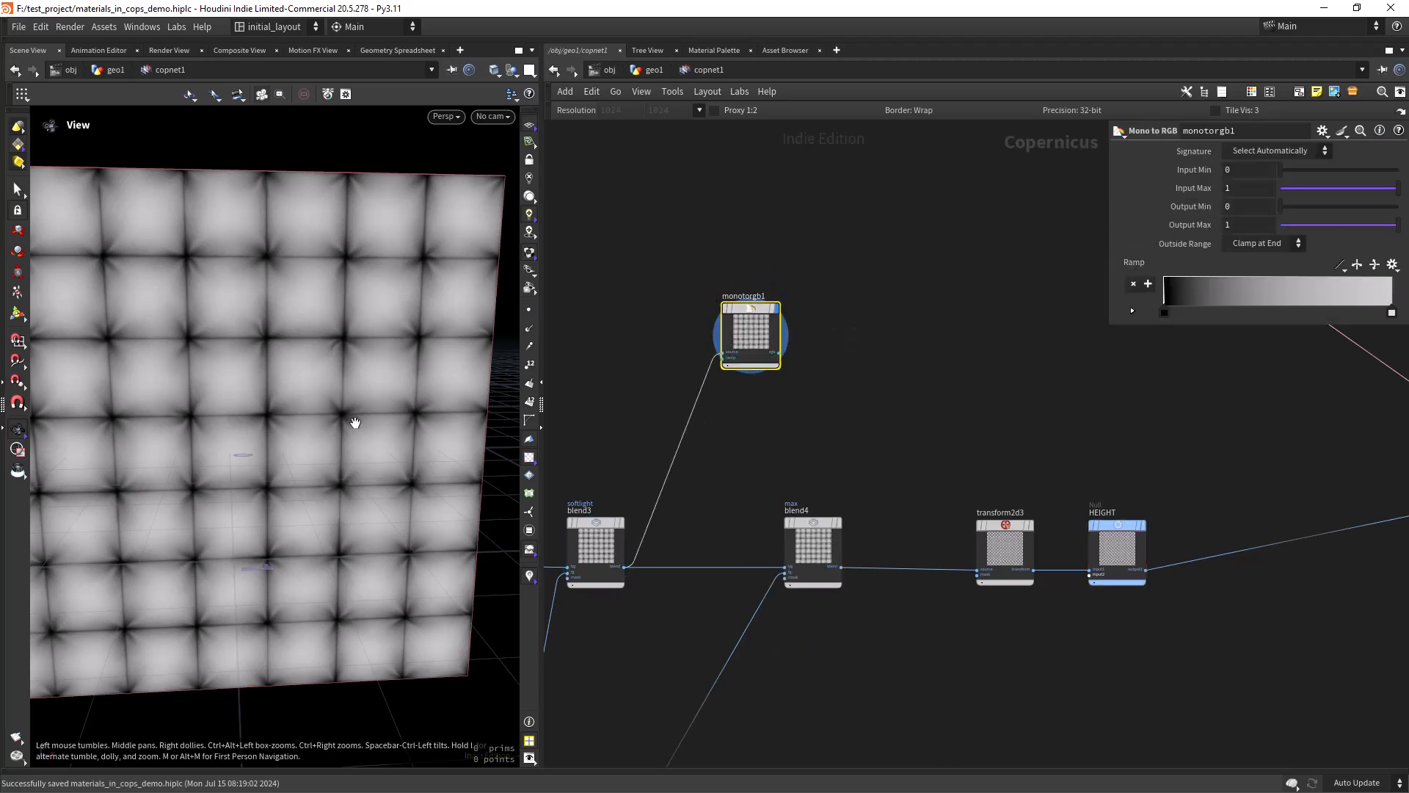
pyautogui.scroll(-3, 349, 426)
pyautogui.moveTo(297, 471); pyautogui.dragTo(306, 475, button='middle')
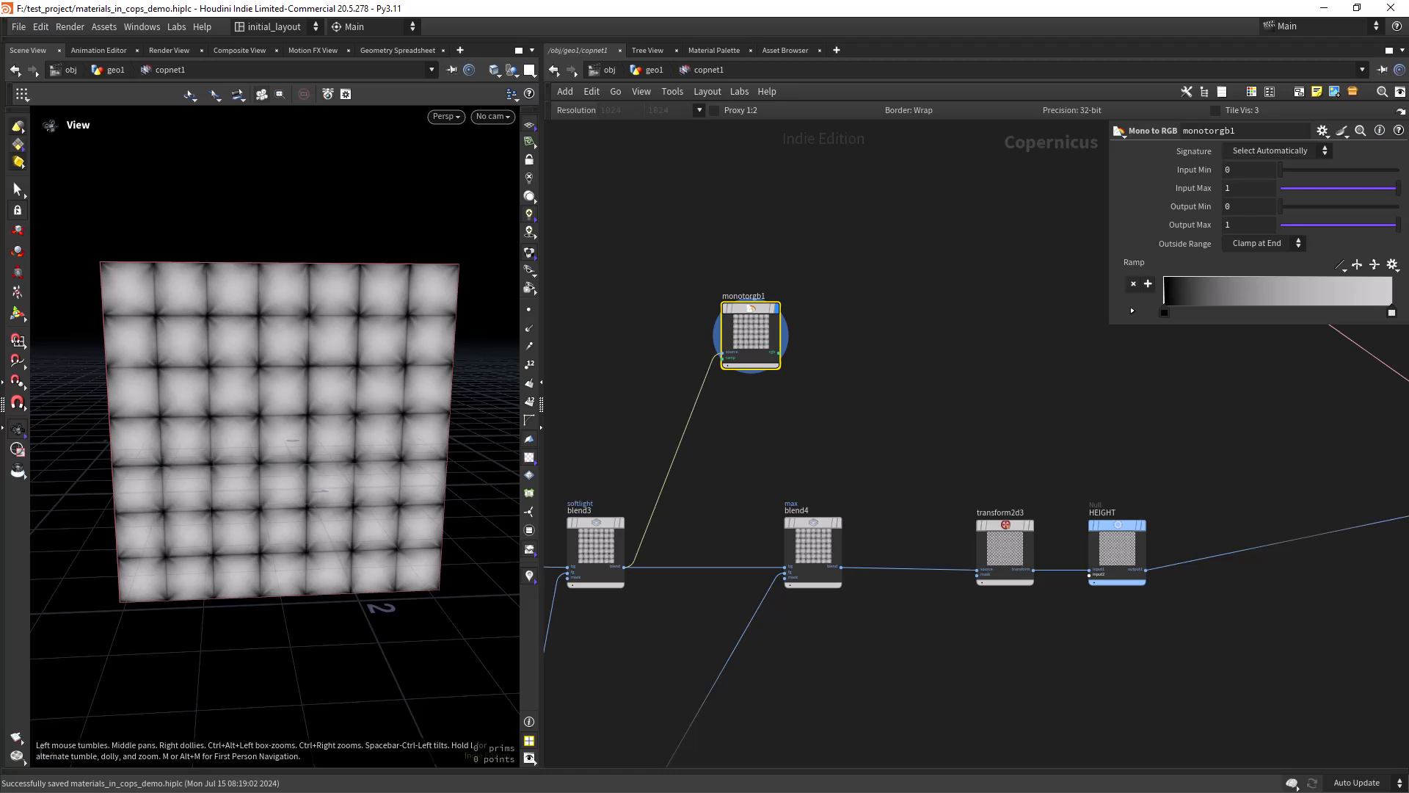
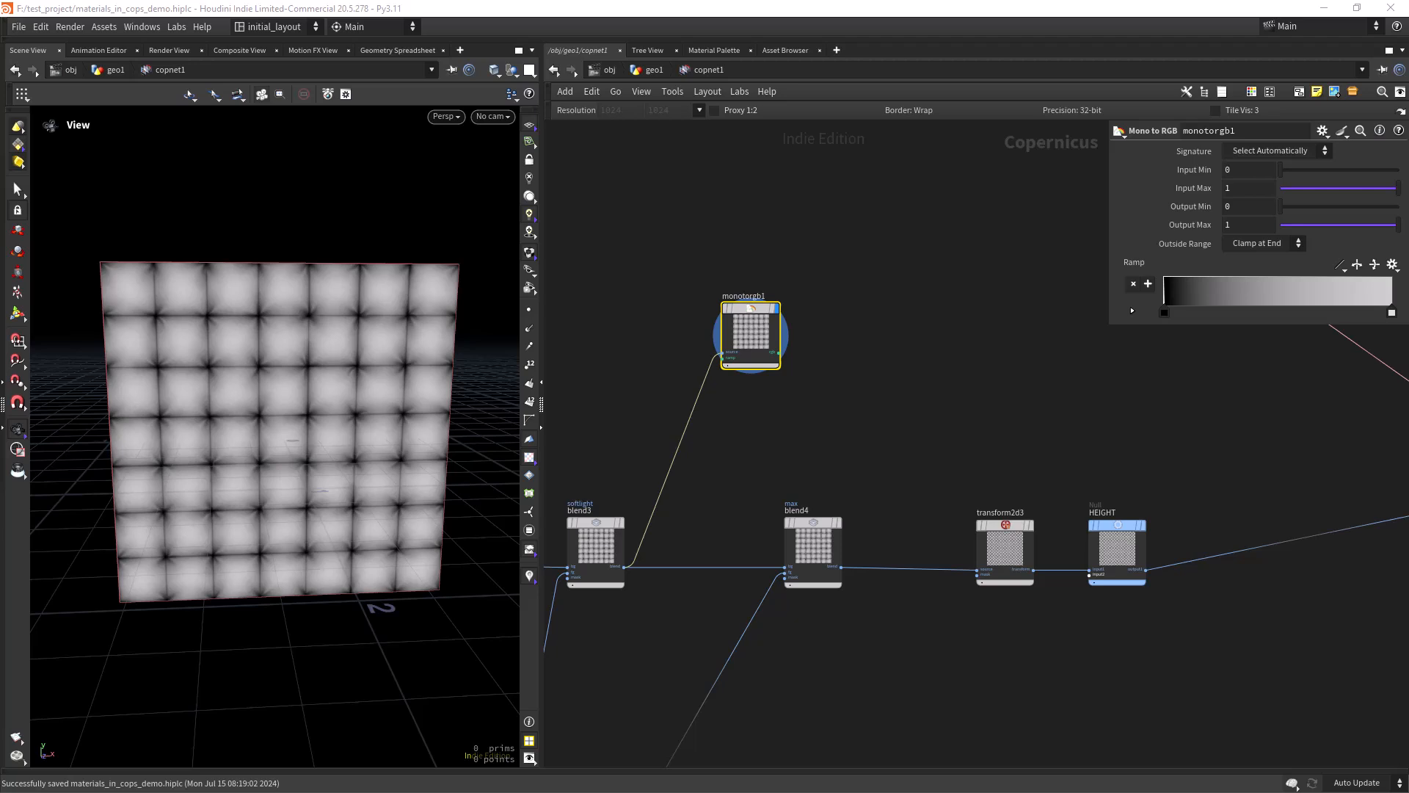
# - Set the end color of monotorgb1's ramp to hex 8E1919FF
pyautogui.doubleClick(1393, 313)
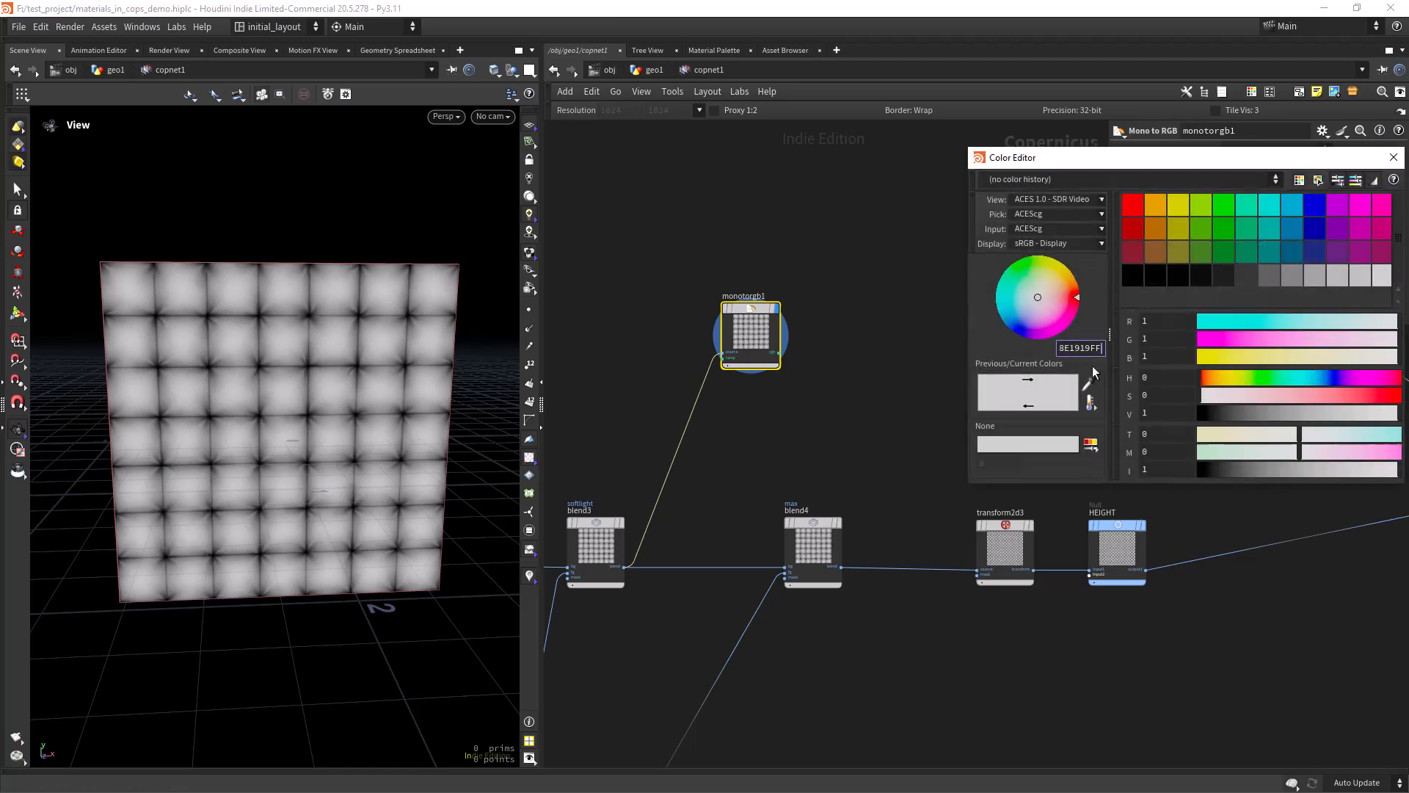
pyautogui.press('Return')
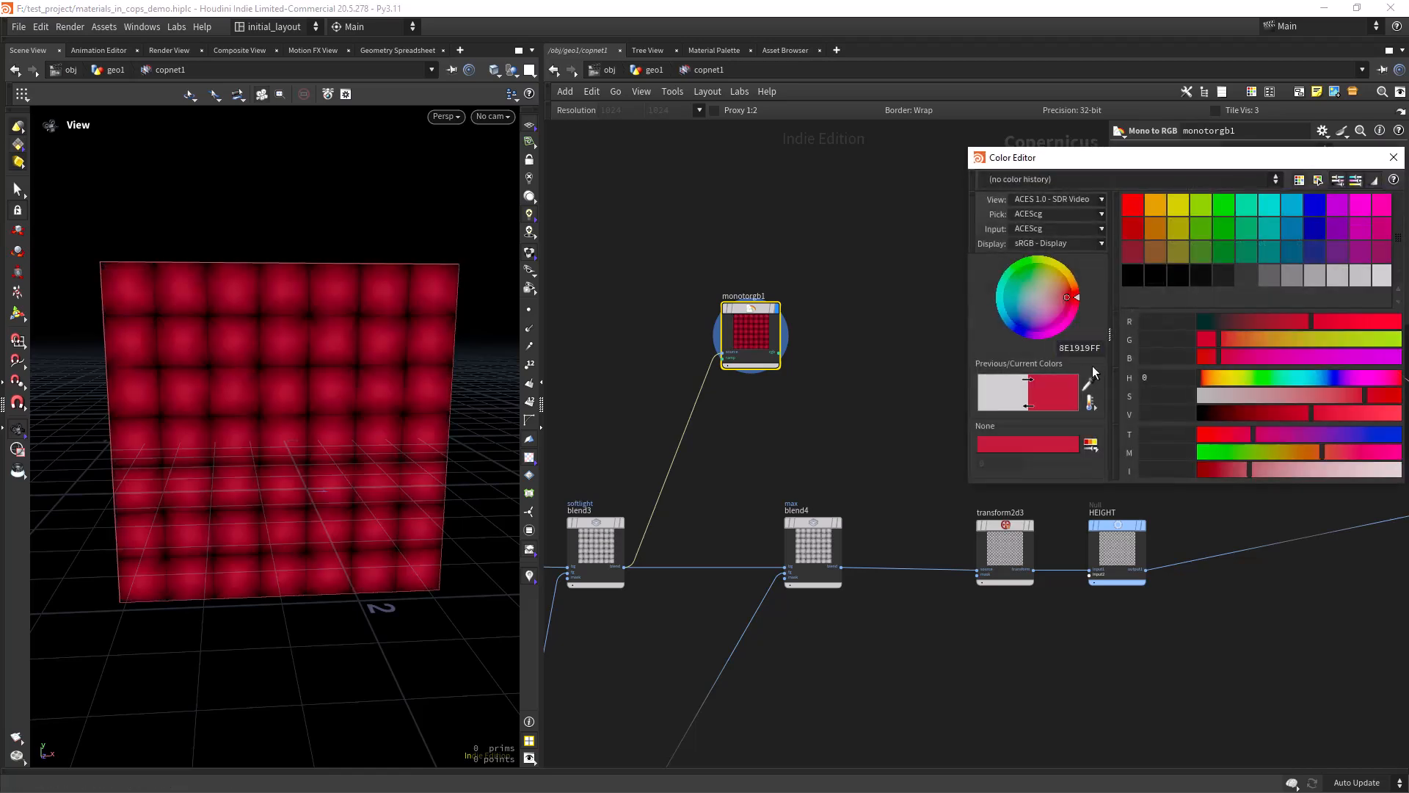
pyautogui.click(1393, 157)
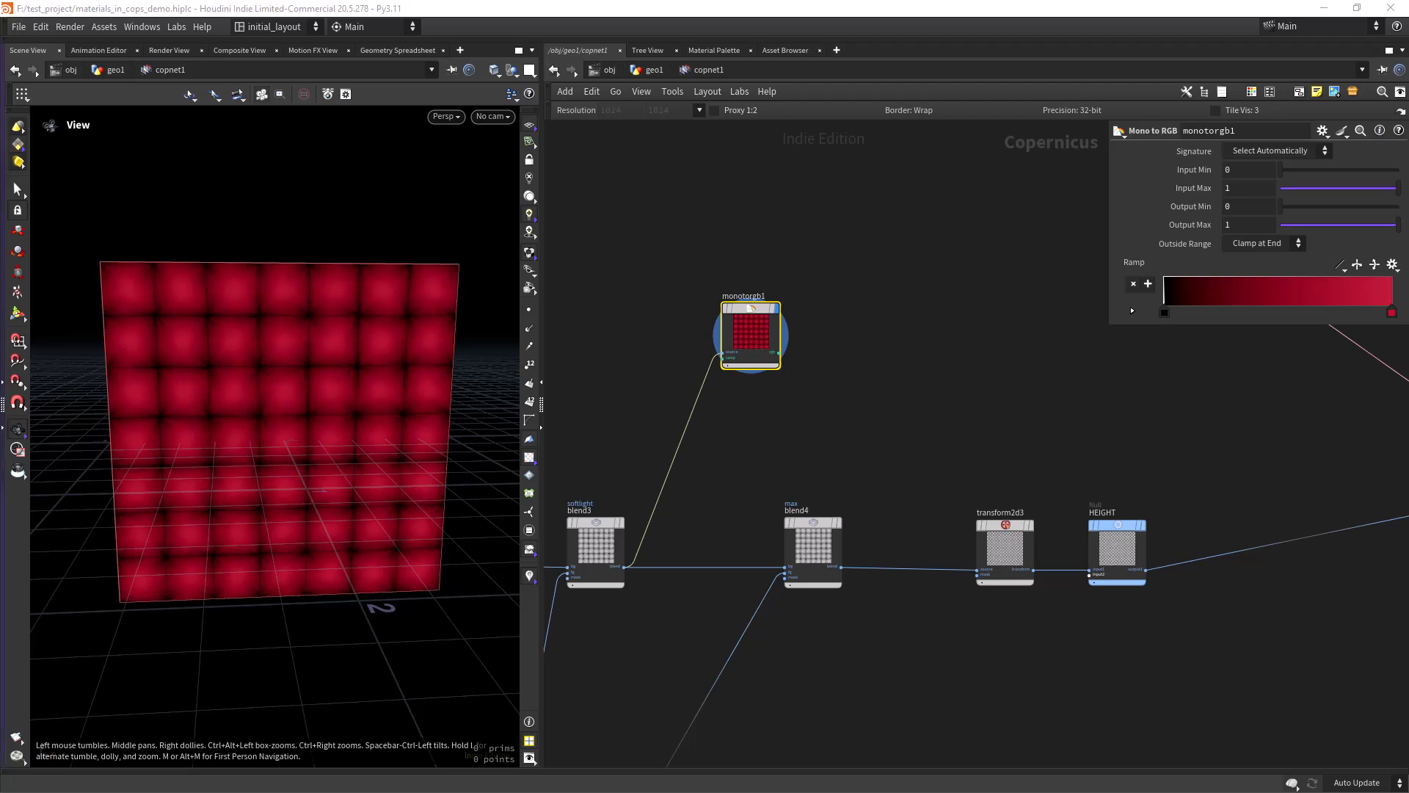
# - Set the start color of monotorgb1's ramp to hex 3C0A0AFF
pyautogui.doubleClick(1164, 312)
pyautogui.moveTo(1101, 350); pyautogui.dragTo(890, 386)
pyautogui.write('3C0A0AFF')
pyautogui.press('Return')
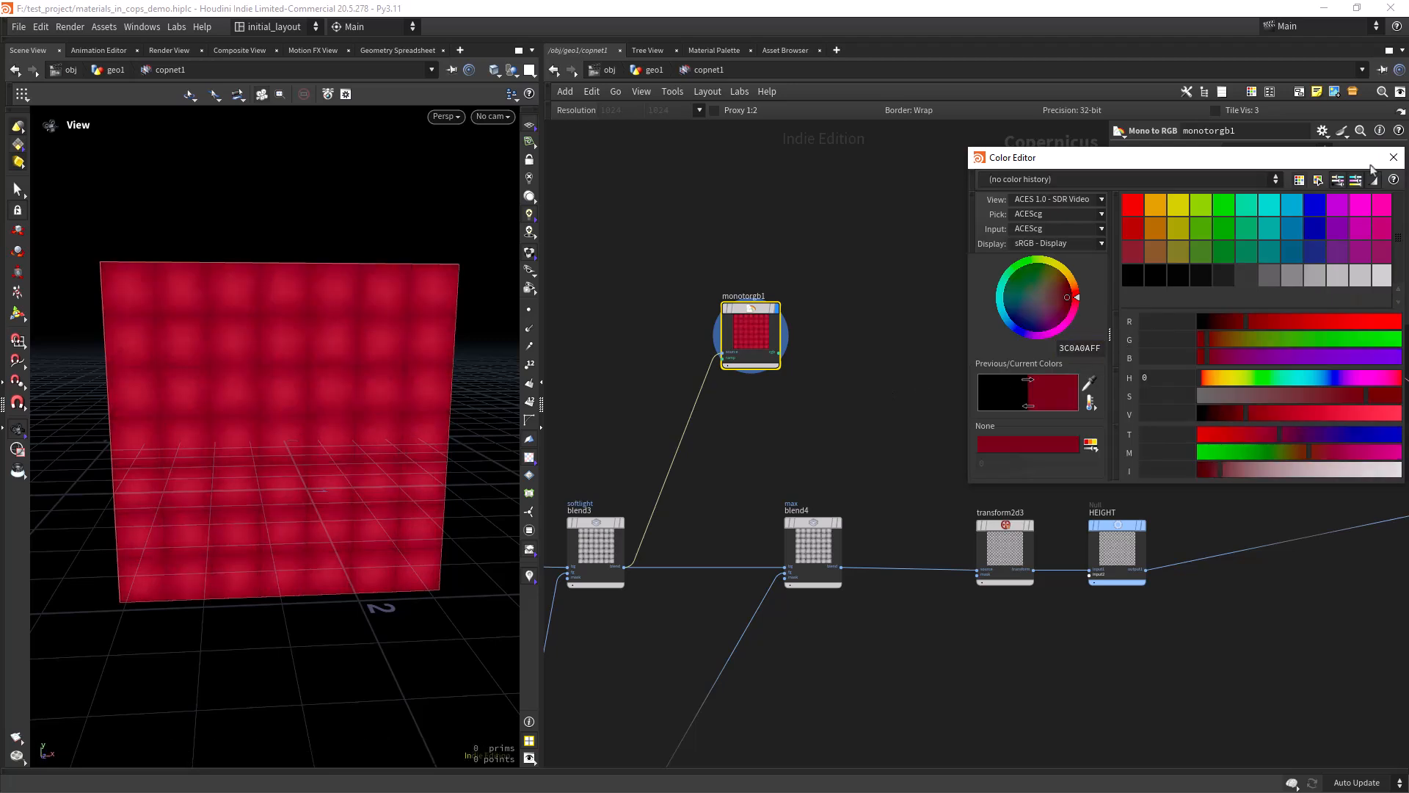
pyautogui.click(1394, 157)
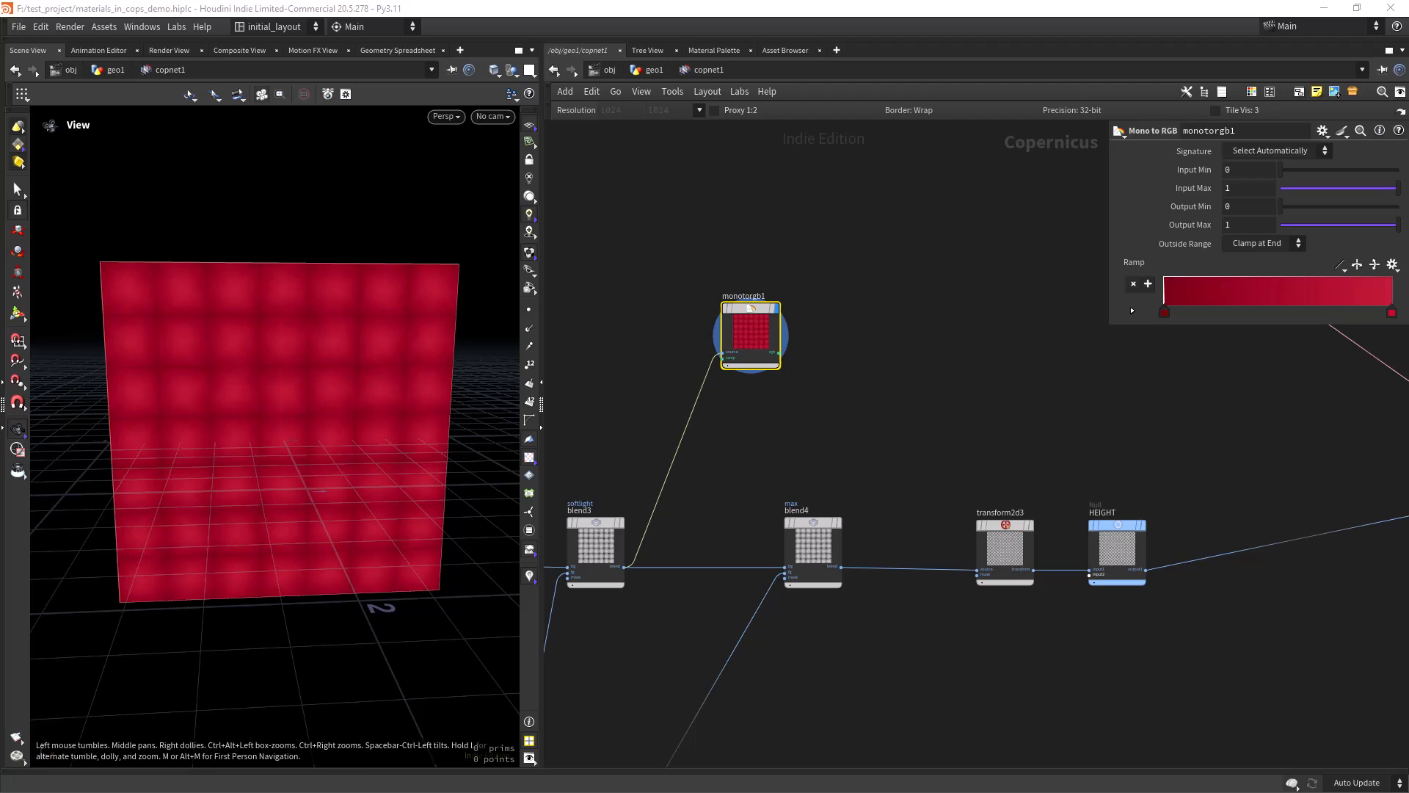
# - Add a Worley Noise node in the empty area above blend3 and beside monotorgb1
pyautogui.scroll(-2, 733, 406)
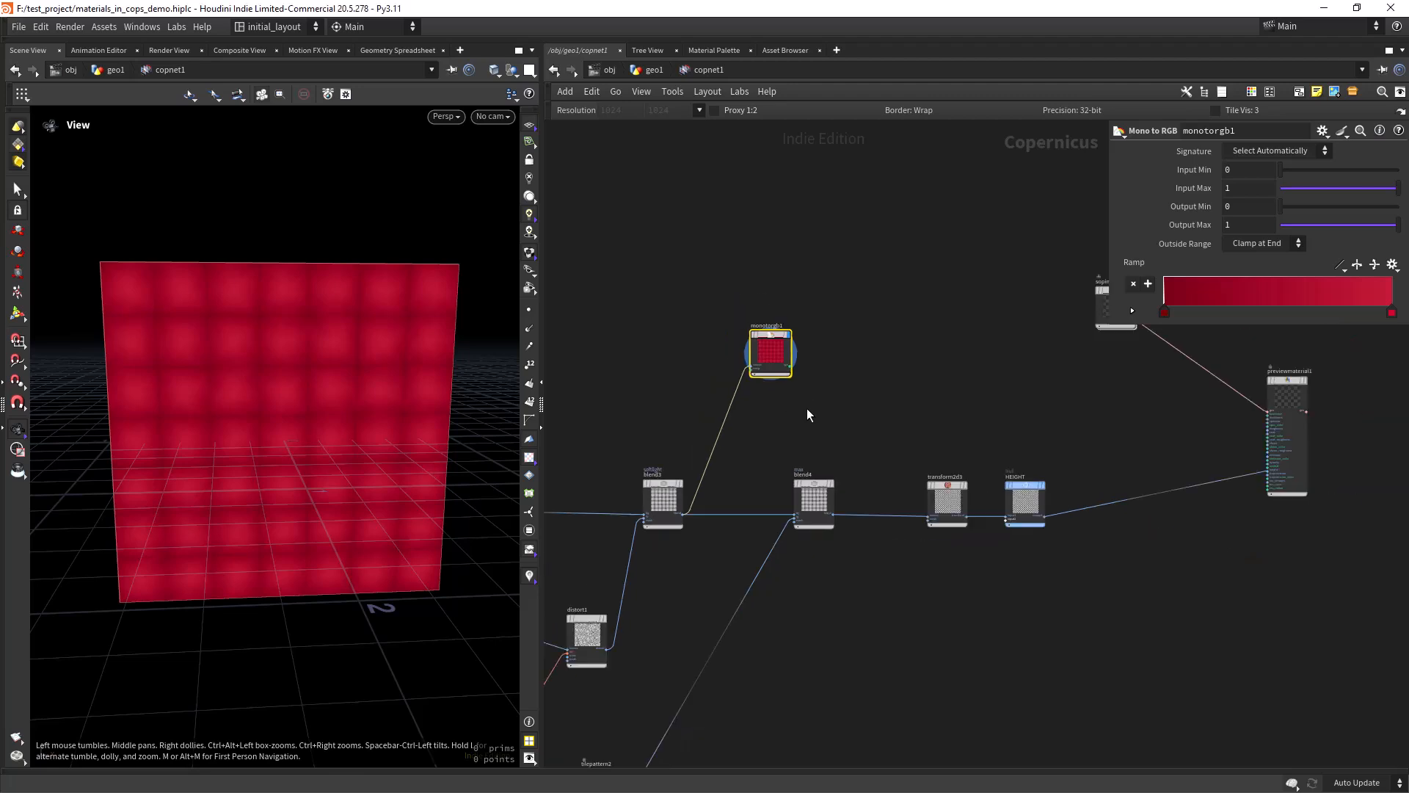
pyautogui.scroll(5, 737, 346)
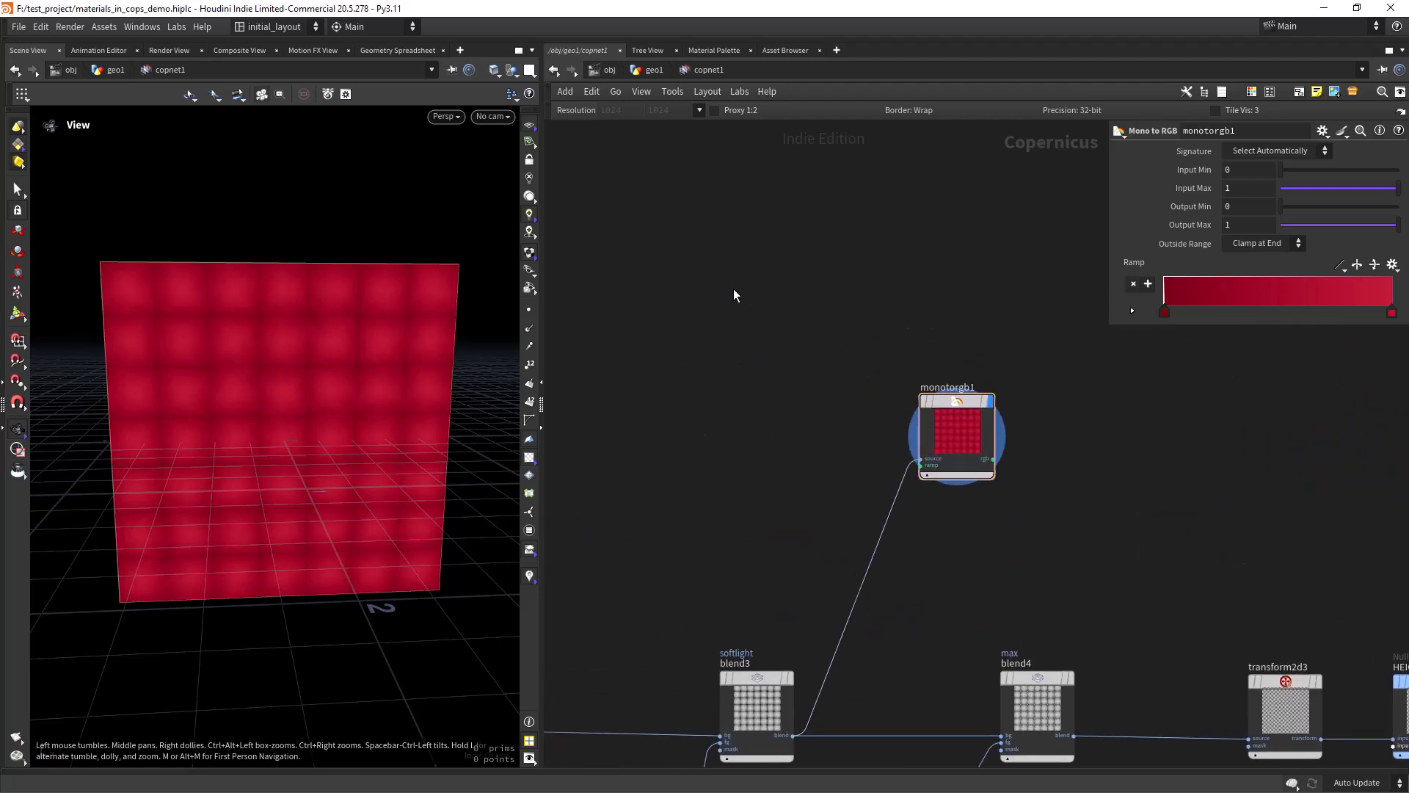
pyautogui.press('Tab')
pyautogui.write('wor')
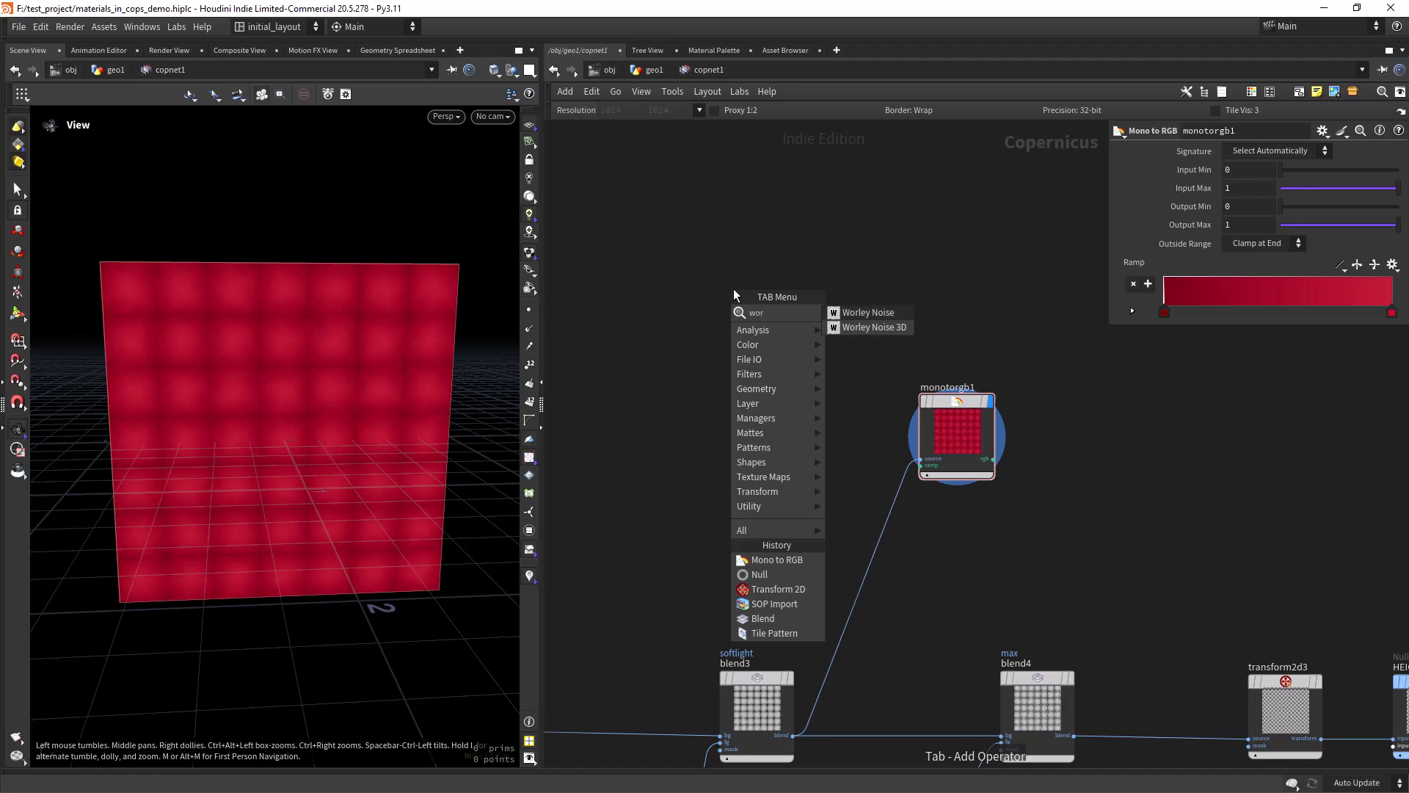
pyautogui.press('Return')
pyautogui.click(733, 289)
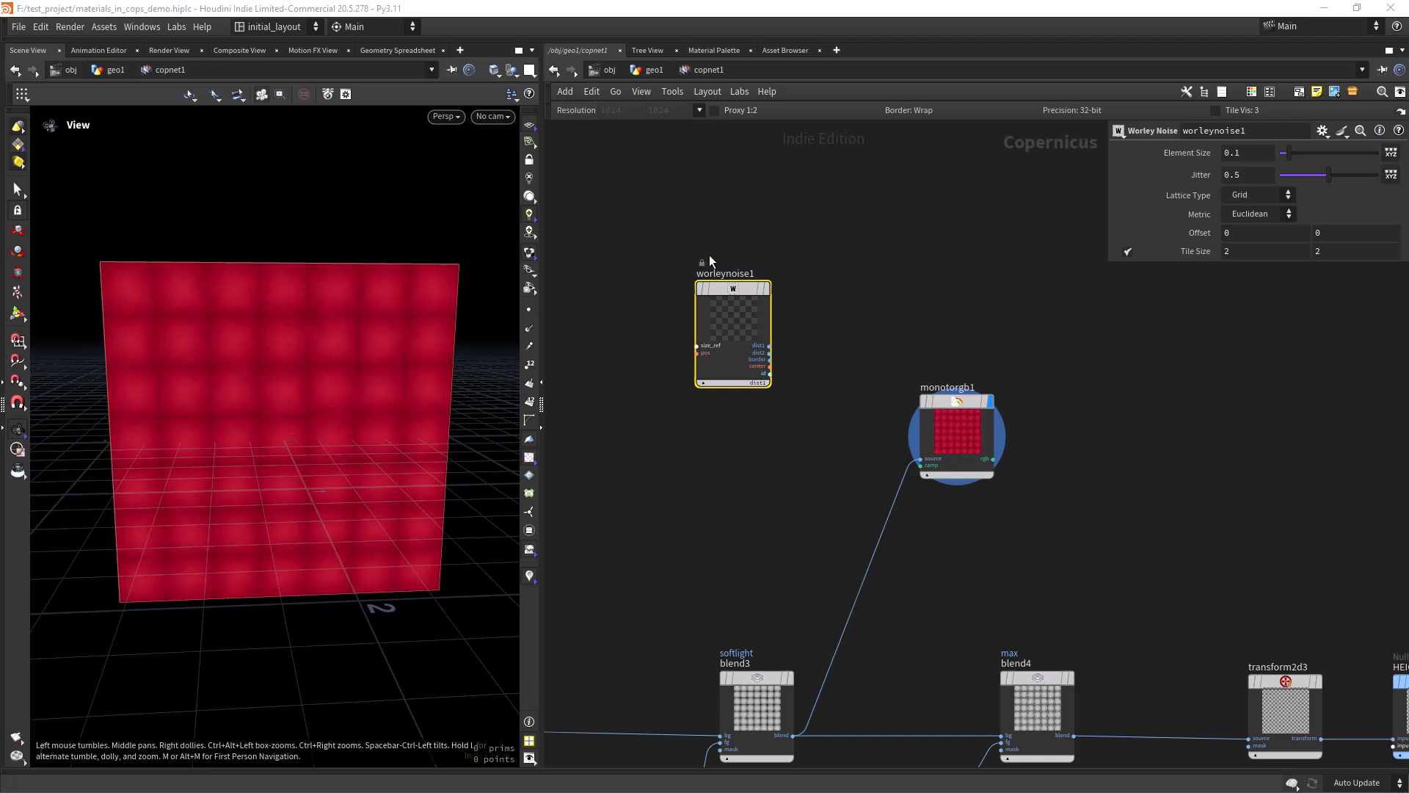
# - Display the Worley noise in the viewport and set its Element Size to 0.006
pyautogui.click(771, 252)
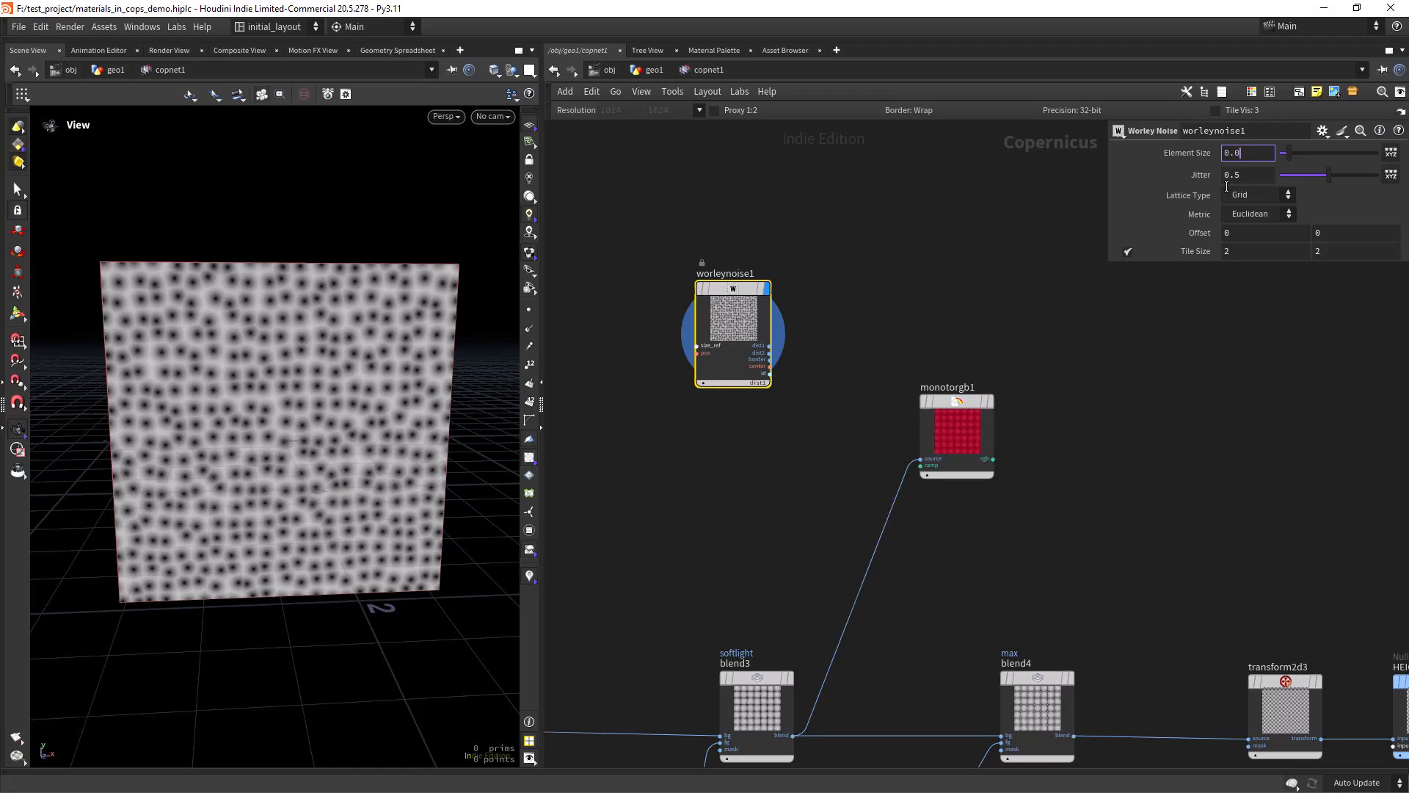
pyautogui.write('6')
pyautogui.press('Return')
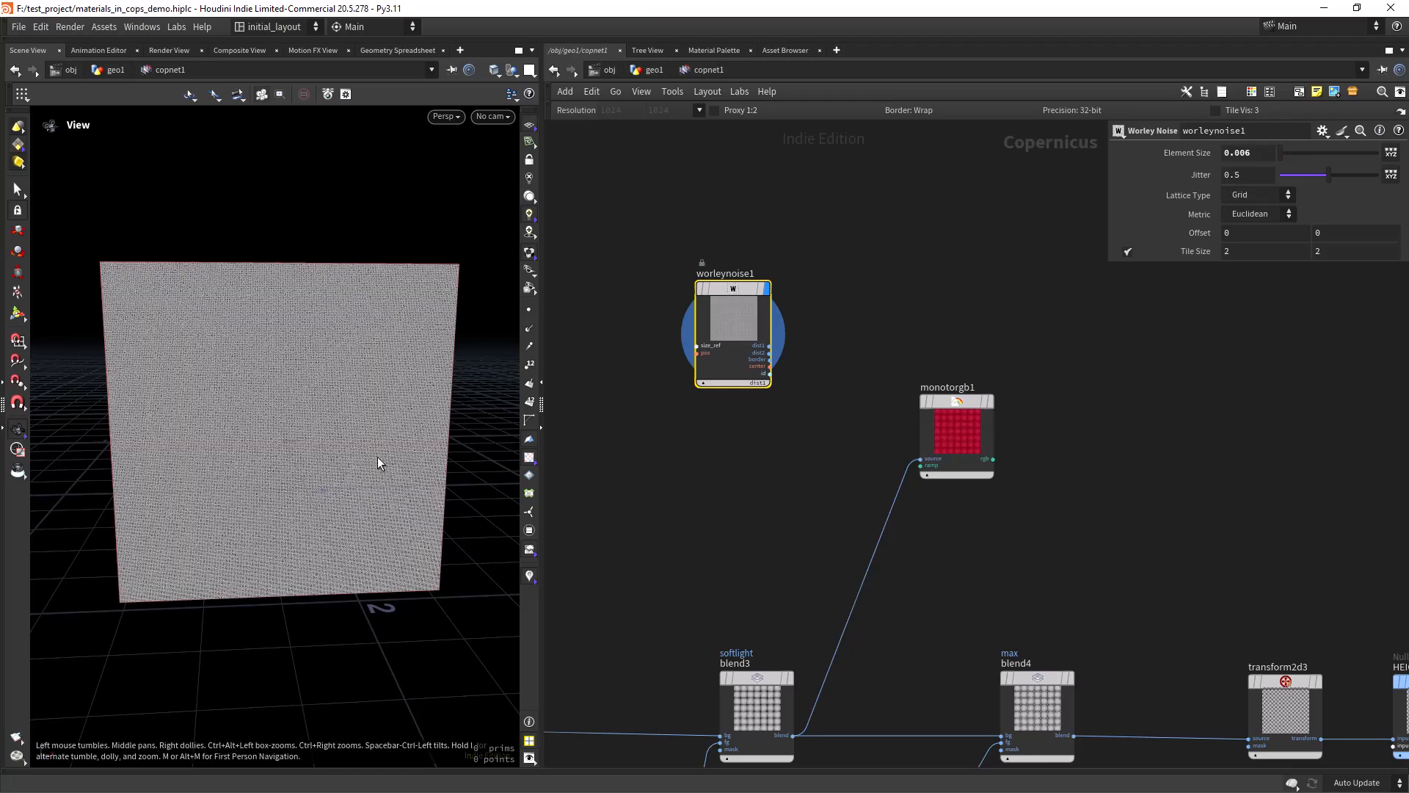
pyautogui.scroll(10, 421, 378)
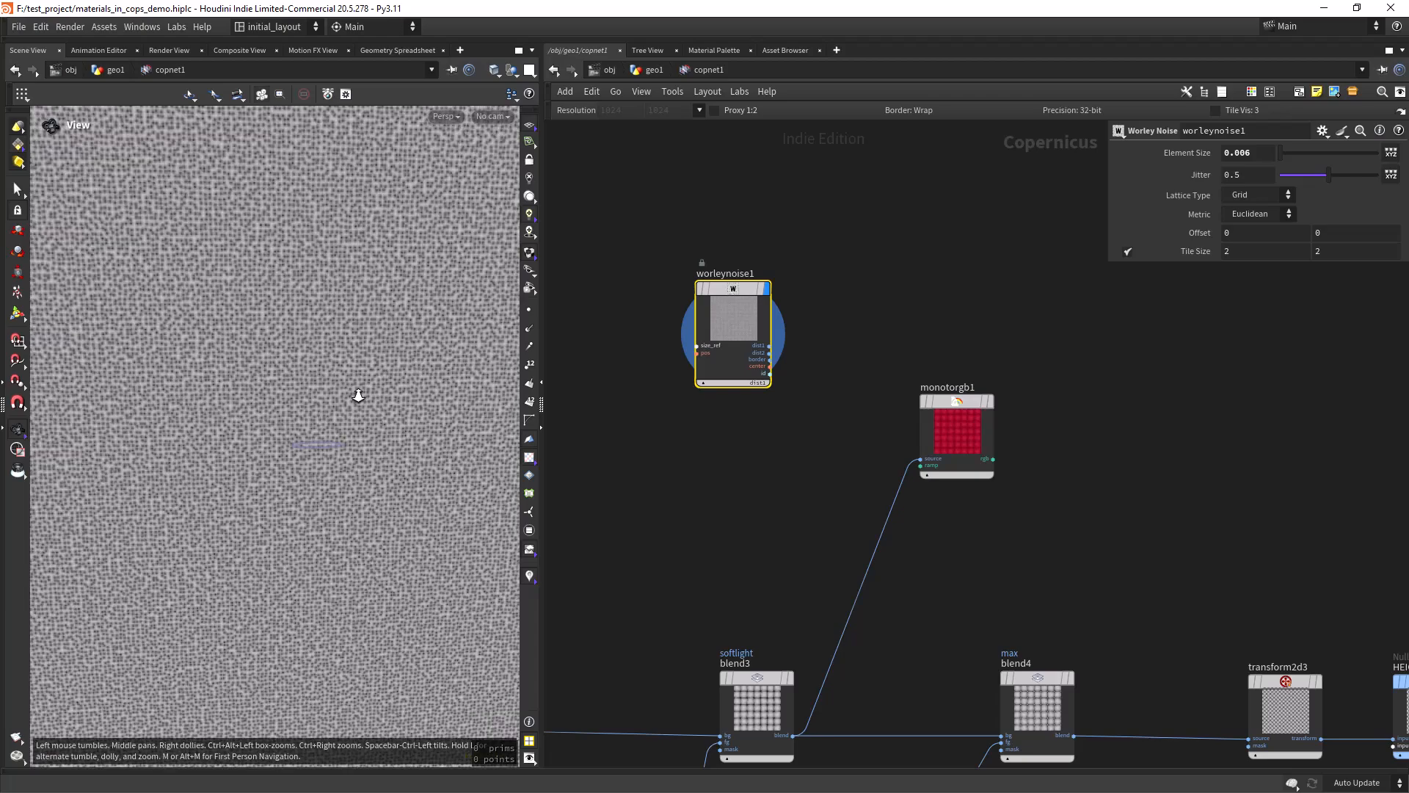
pyautogui.scroll(-10, 392, 372)
# - Change worleynoise1's Lattice Type to Hexagonal and inspect the pattern up close
pyautogui.click(1253, 197)
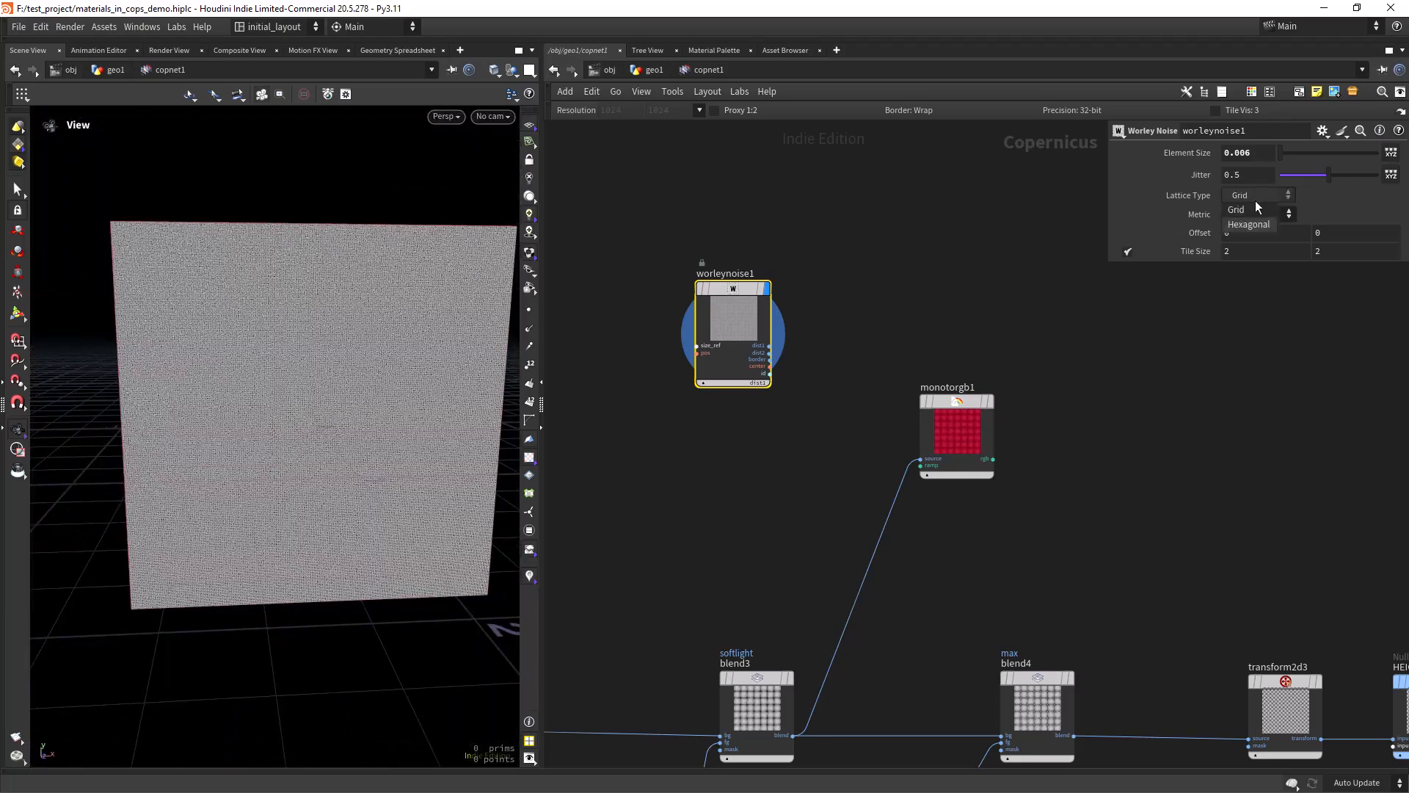
pyautogui.click(1249, 224)
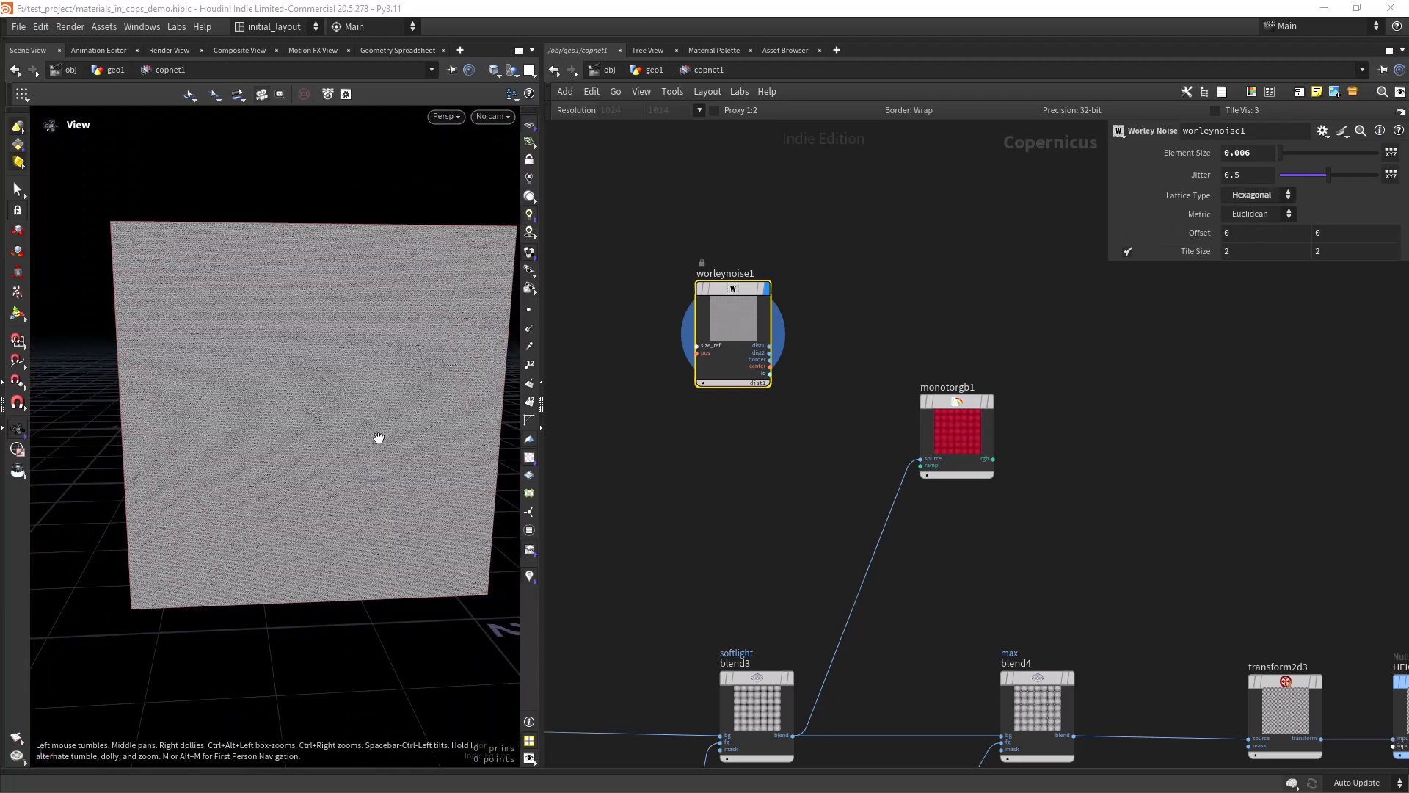
pyautogui.scroll(3, 367, 384)
pyautogui.scroll(10, 367, 385)
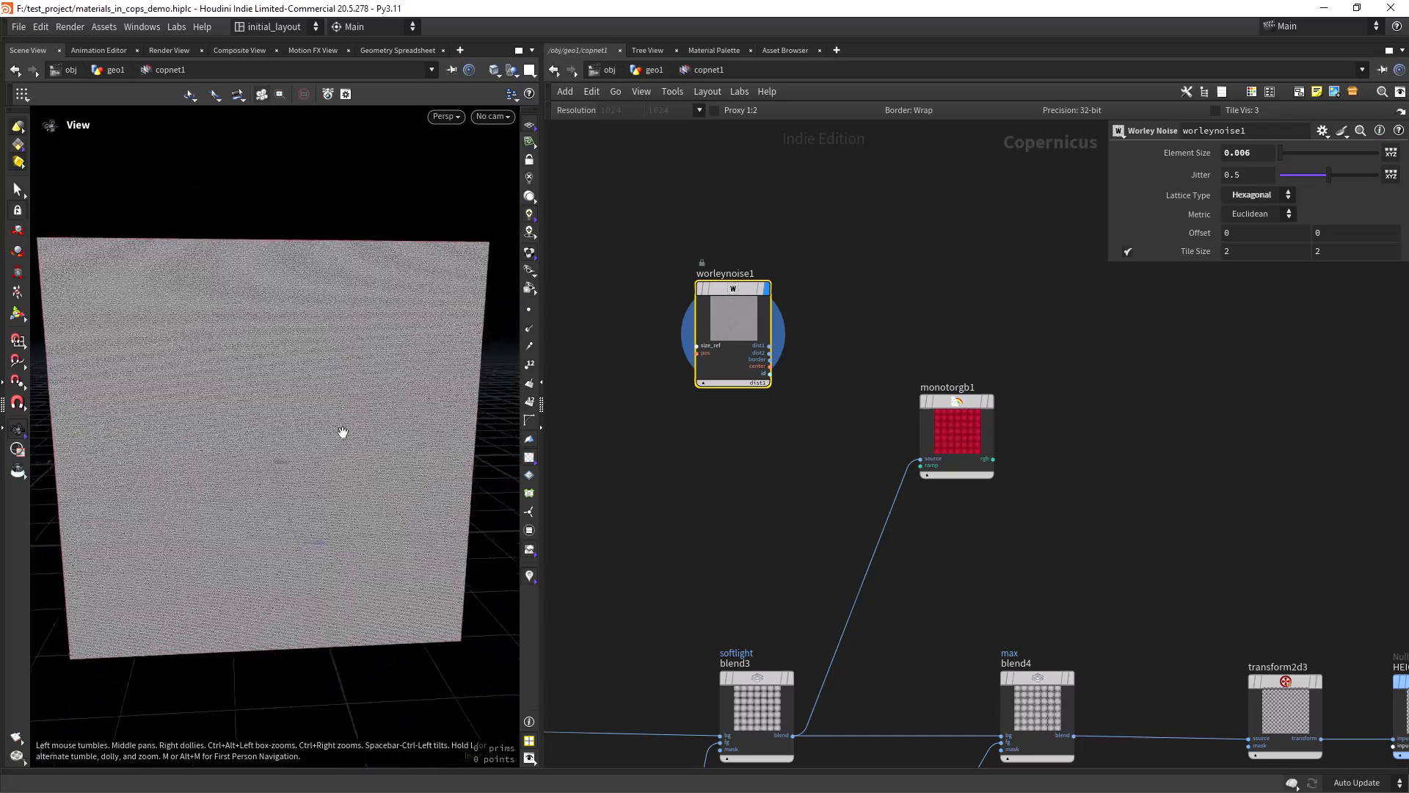
pyautogui.scroll(2, 364, 378)
pyautogui.scroll(-4, 327, 421)
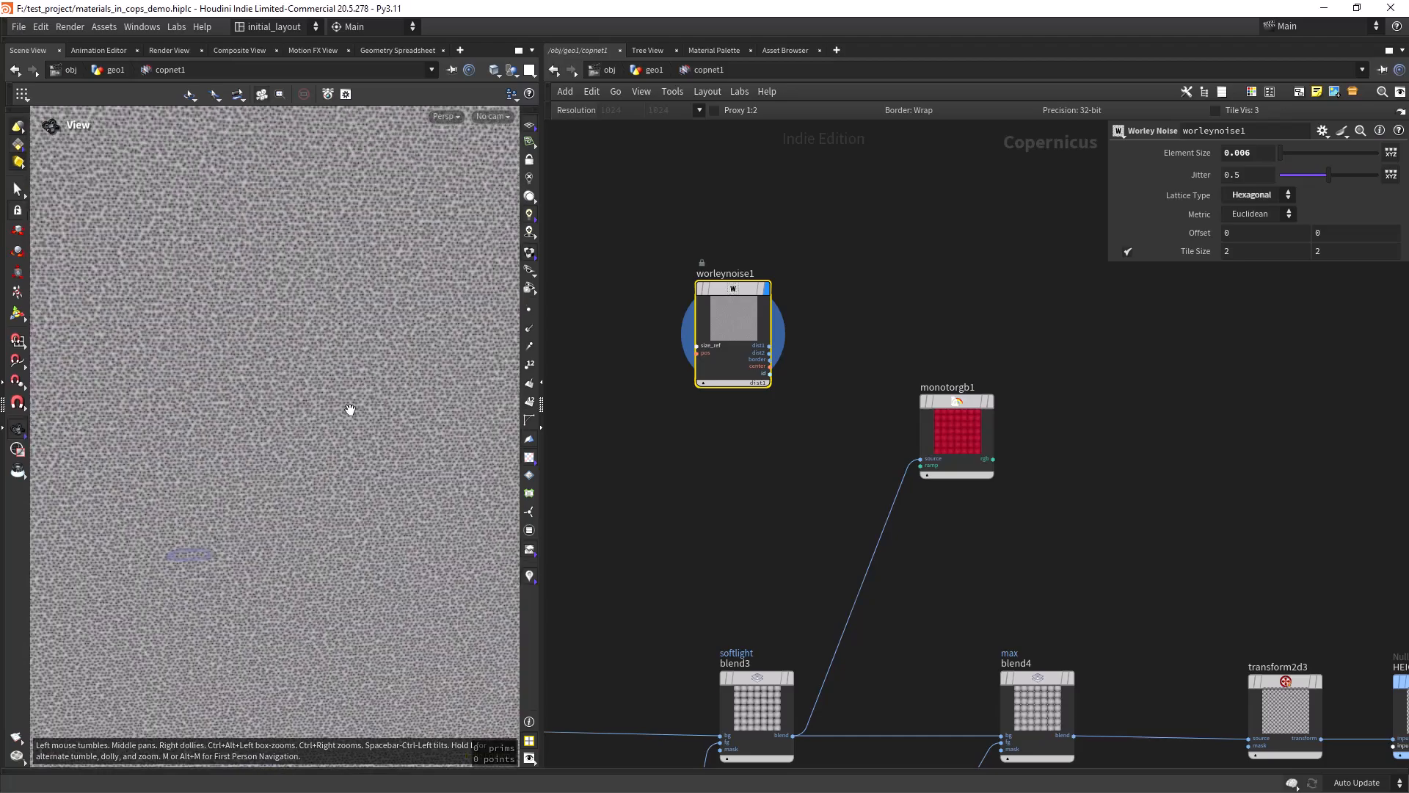
# - Wire an SDF to Mono node to worleynoise1's border output and display its result
pyautogui.scroll(3, 730, 360)
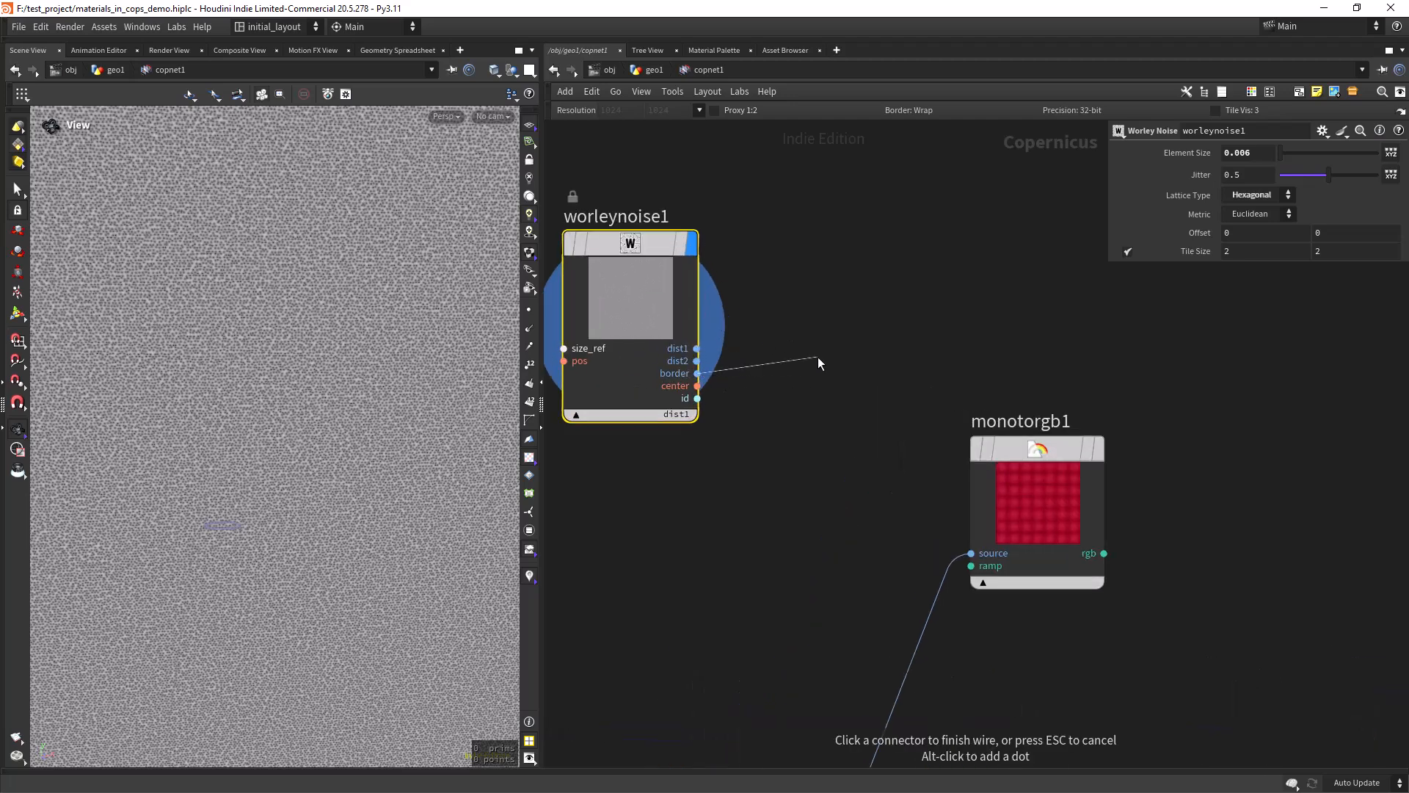
pyautogui.press('Tab')
pyautogui.write('sdft')
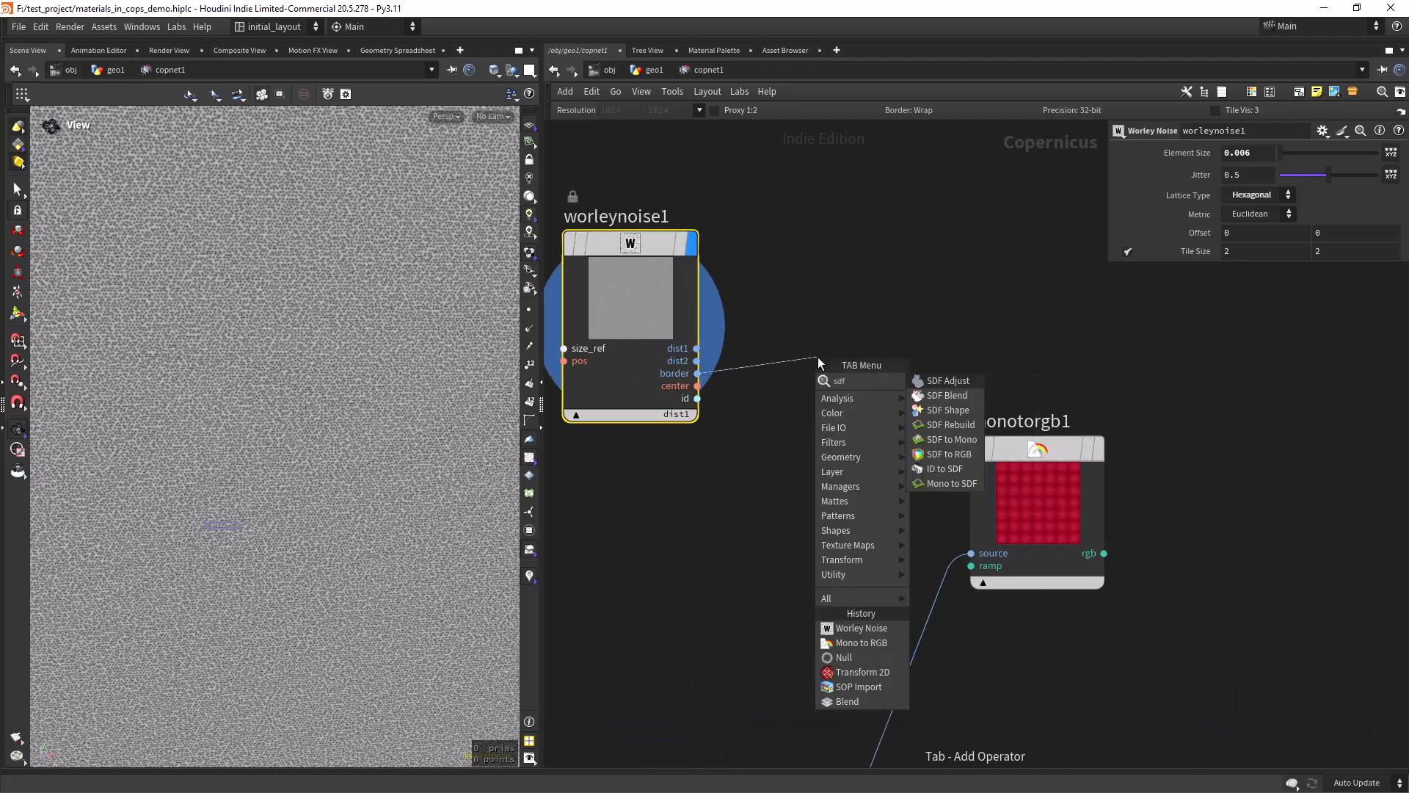
pyautogui.press('Return')
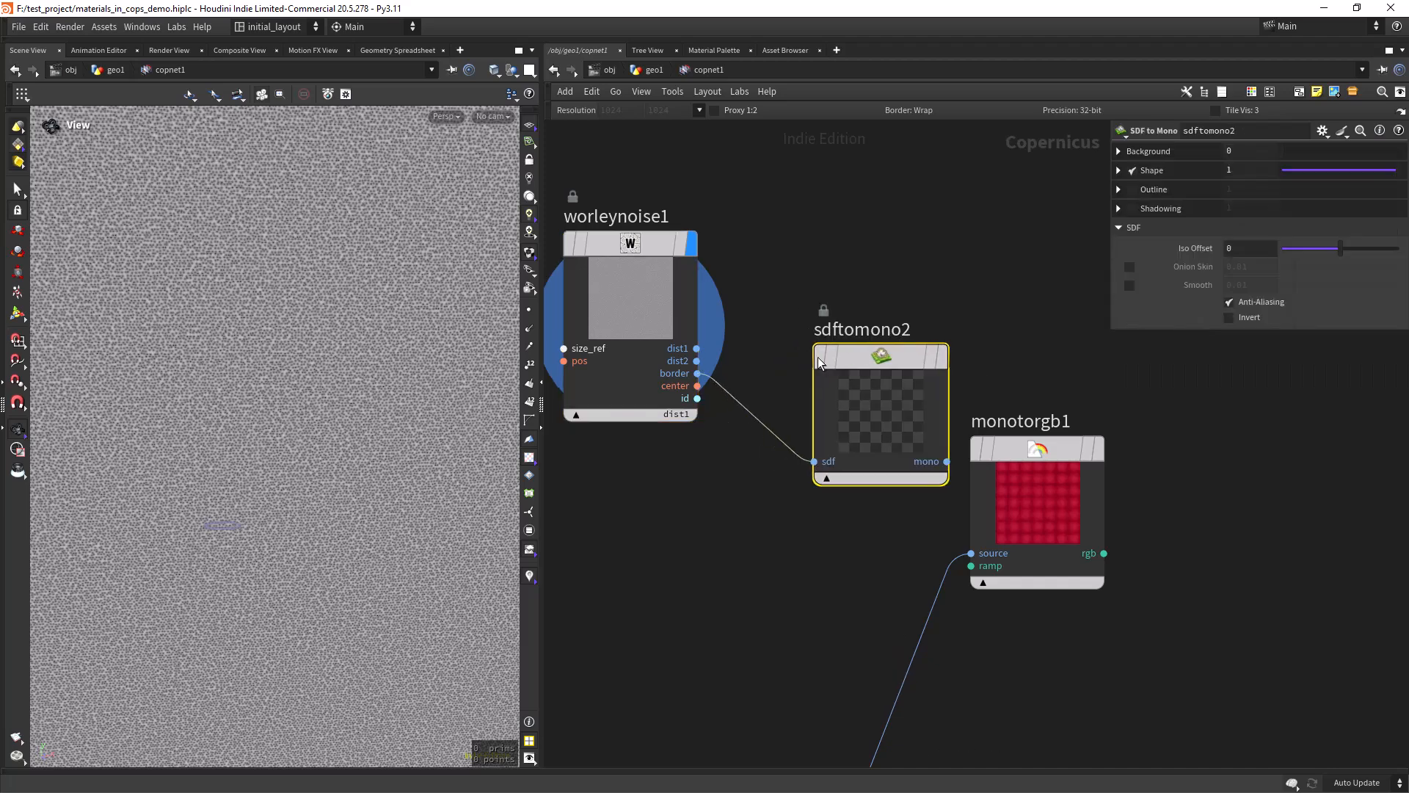
pyautogui.moveTo(949, 316)
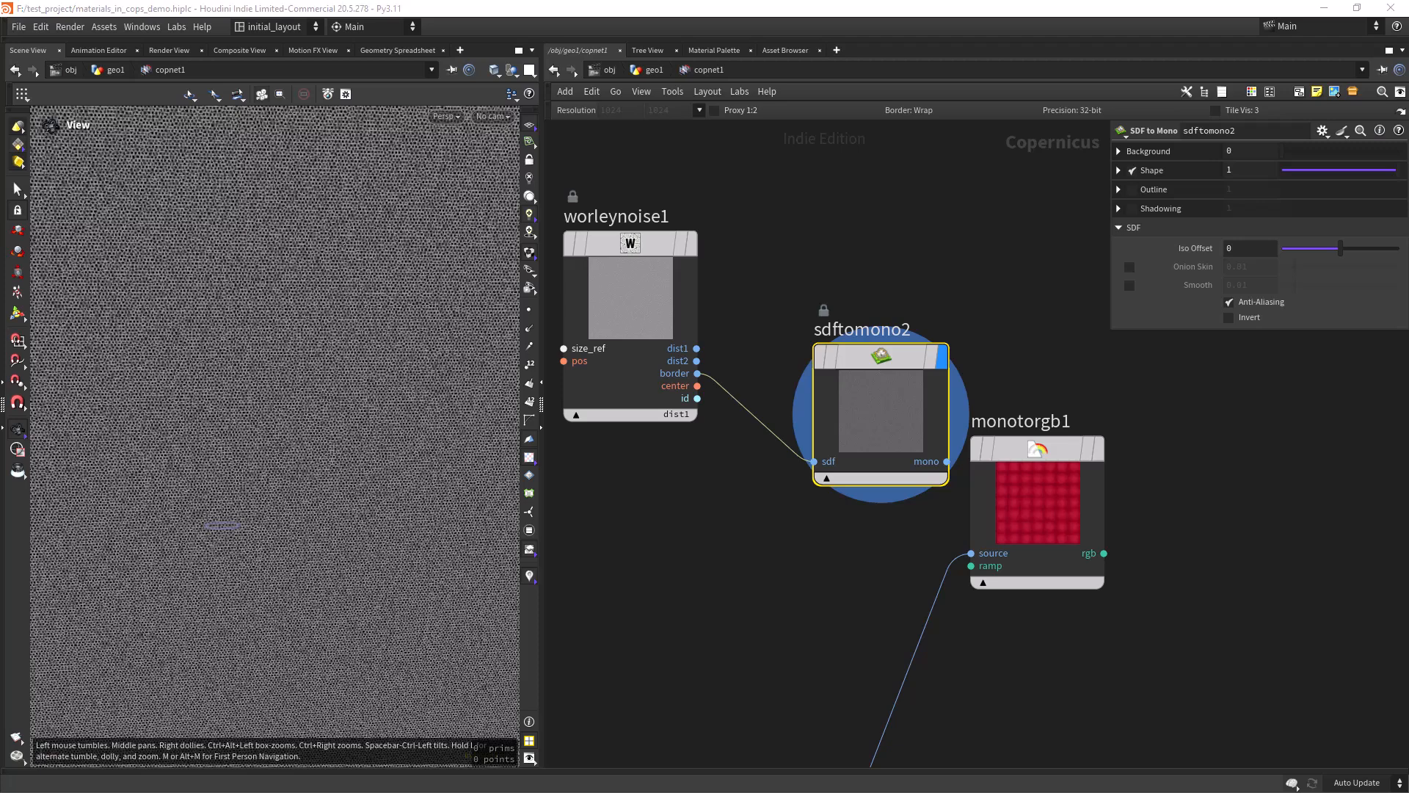
pyautogui.moveTo(913, 372); pyautogui.dragTo(918, 346)
# - Set sdftomono2's Iso Offset to .0005, Background to 1 and Shape to 0, and inspect the cells
pyautogui.click(1252, 249)
pyautogui.write('.0005')
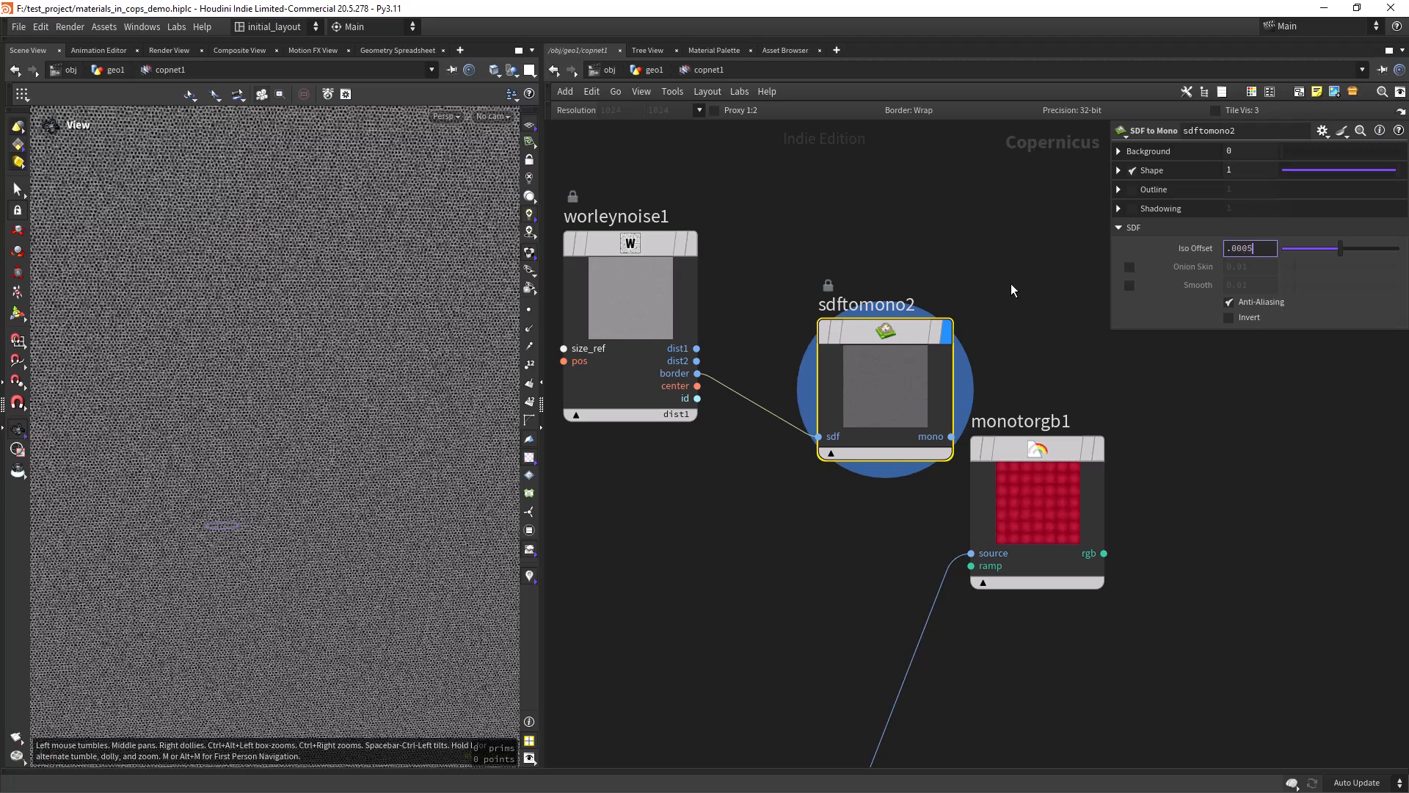
pyautogui.press('Return')
pyautogui.click(1240, 155)
pyautogui.write('1')
pyautogui.press('Tab')
pyautogui.write('0')
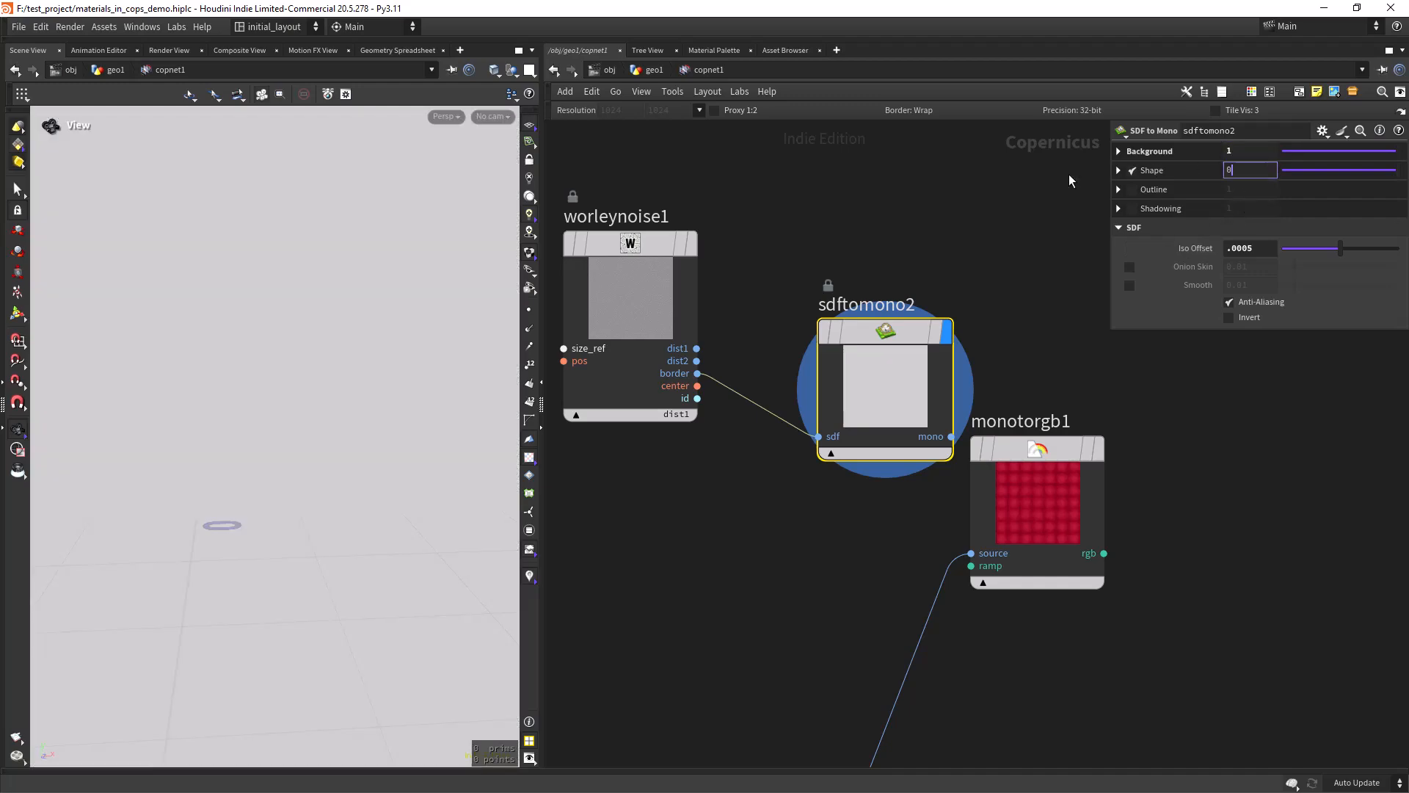
pyautogui.press('Return')
pyautogui.scroll(5, 308, 365)
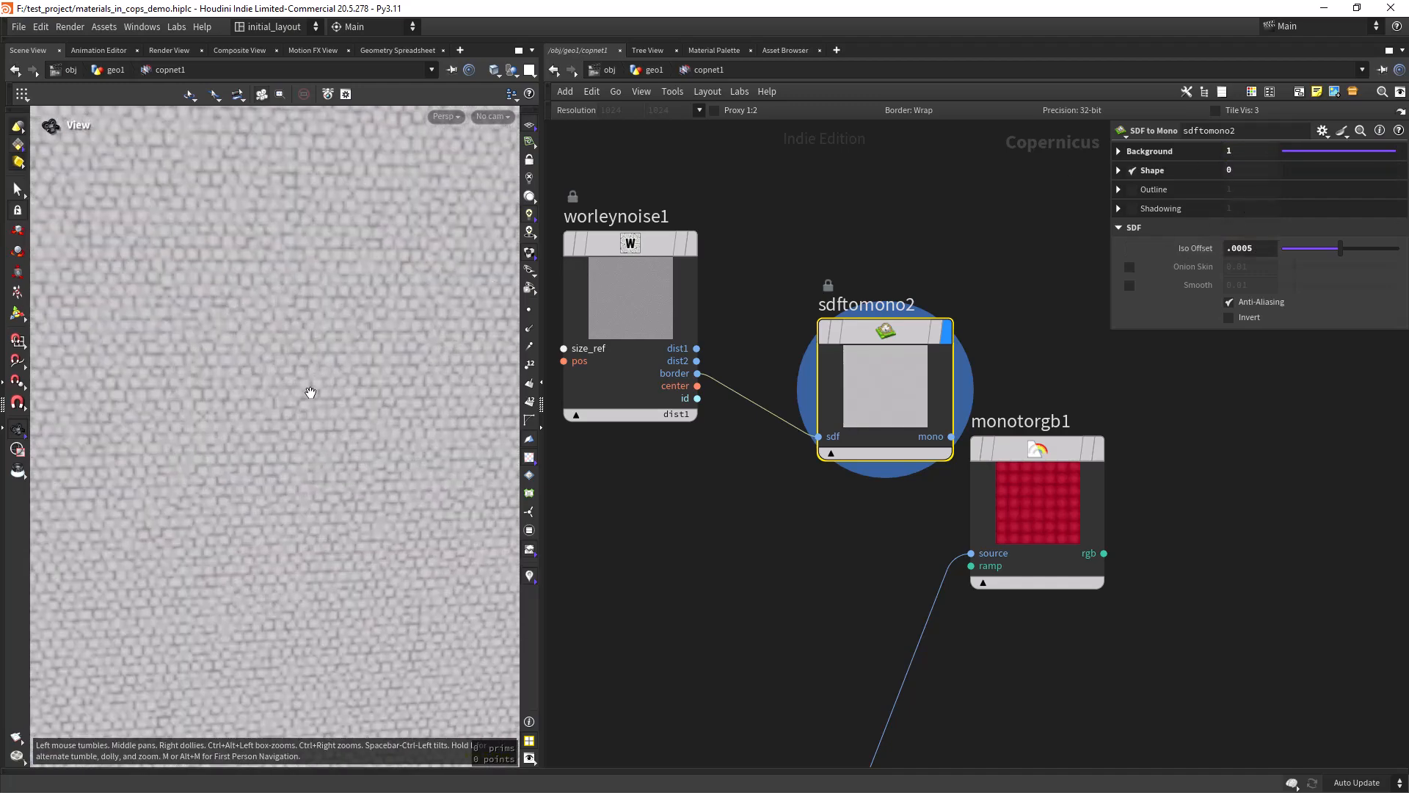
pyautogui.scroll(3, 327, 384)
pyautogui.scroll(-10, 387, 381)
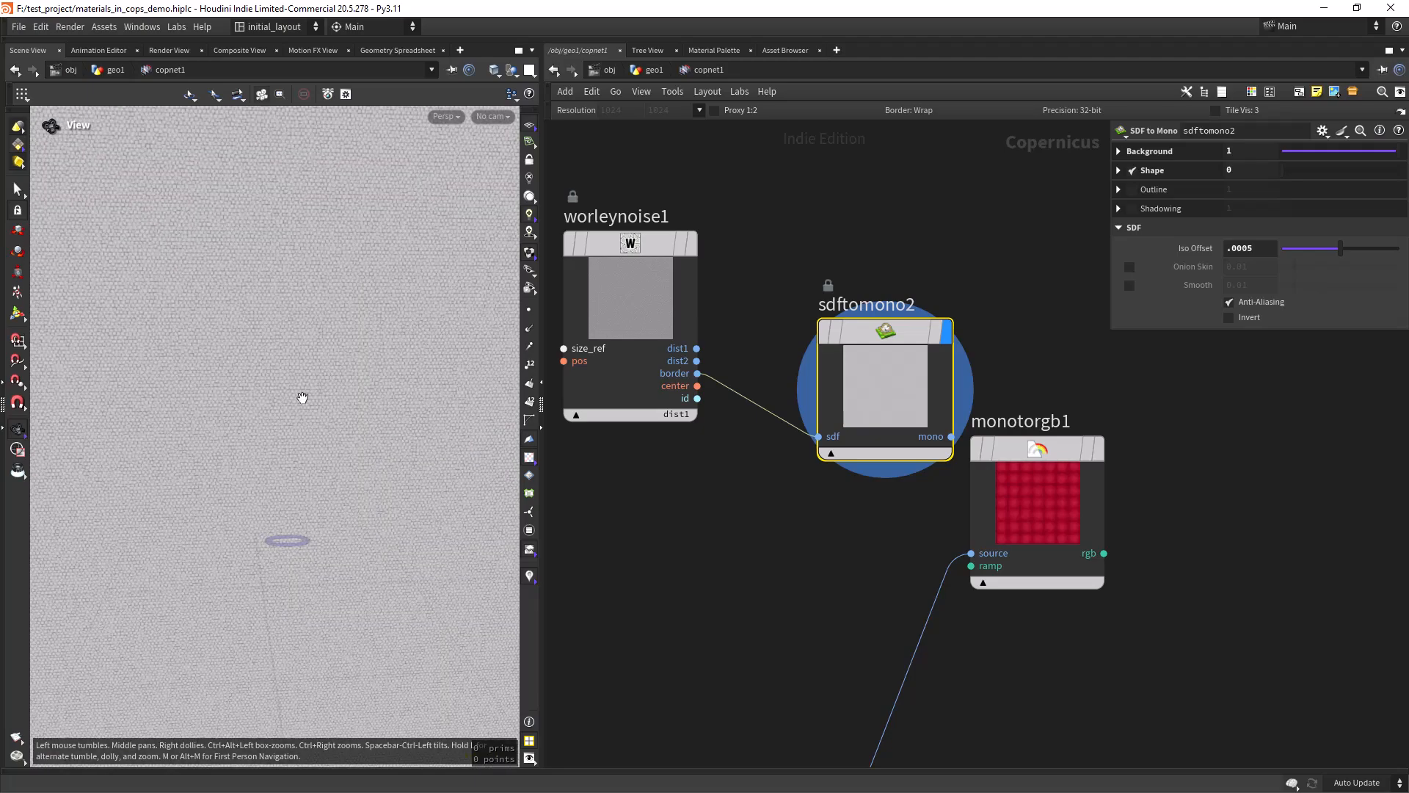
pyautogui.scroll(-5, 365, 384)
pyautogui.scroll(4, 255, 421)
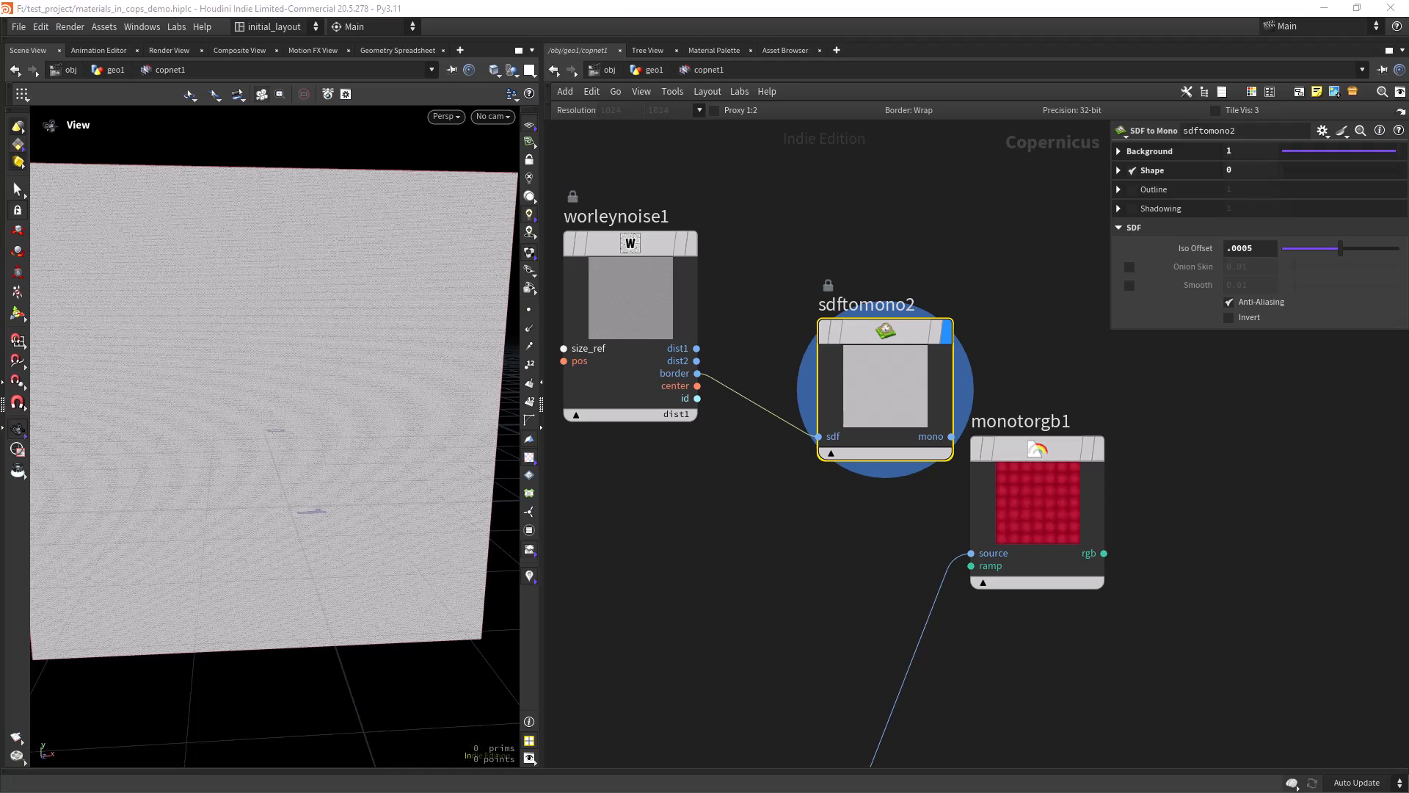
# - Duplicate the distort1 and fractalnoise1 nodes and place the copies beyond sdftomono2
pyautogui.scroll(-5, 1057, 518)
pyautogui.moveTo(831, 733); pyautogui.dragTo(911, 511, button='middle')
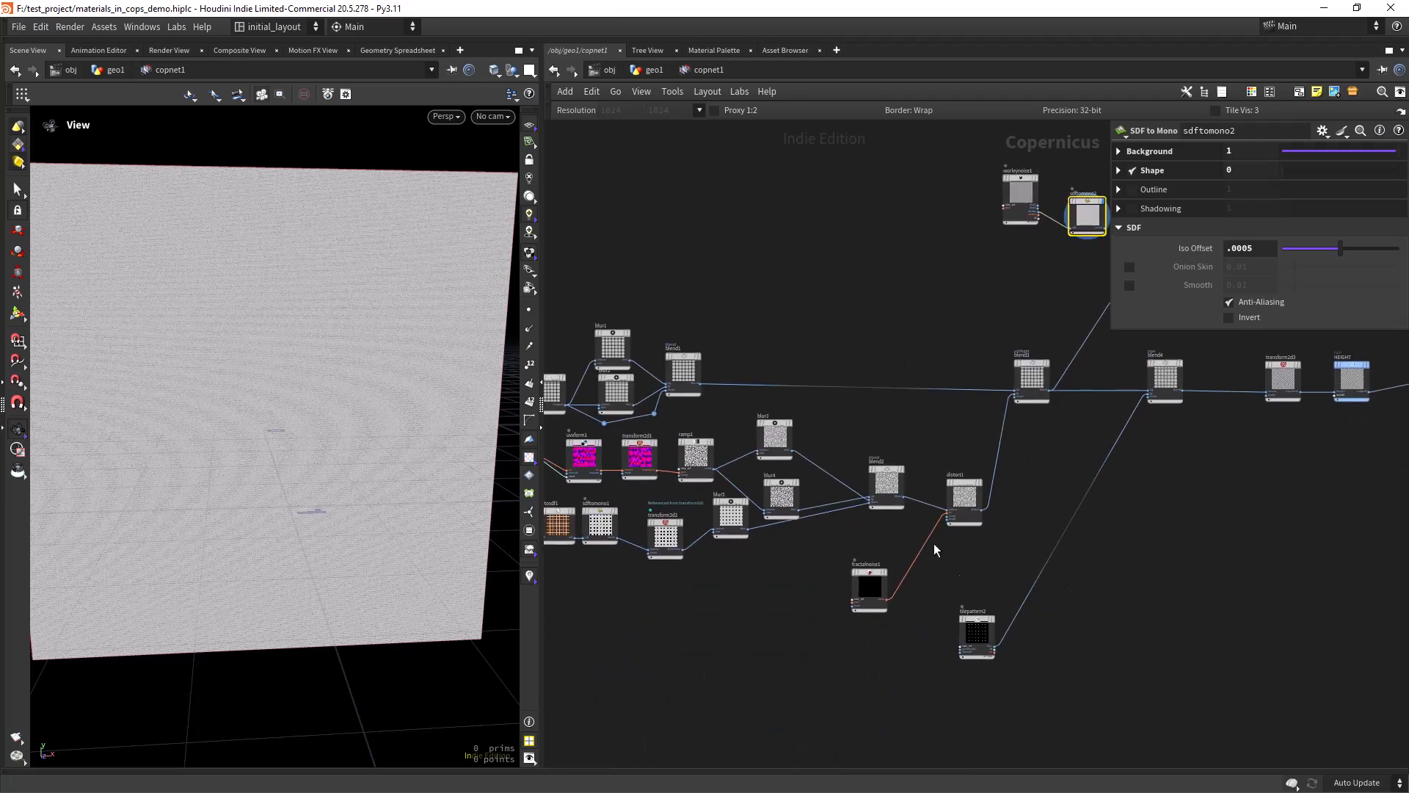
pyautogui.moveTo(997, 577); pyautogui.dragTo(844, 522)
pyautogui.moveTo(873, 571); pyautogui.dragTo(1030, 272)
pyautogui.moveTo(1031, 272); pyautogui.dragTo(817, 429, button='middle')
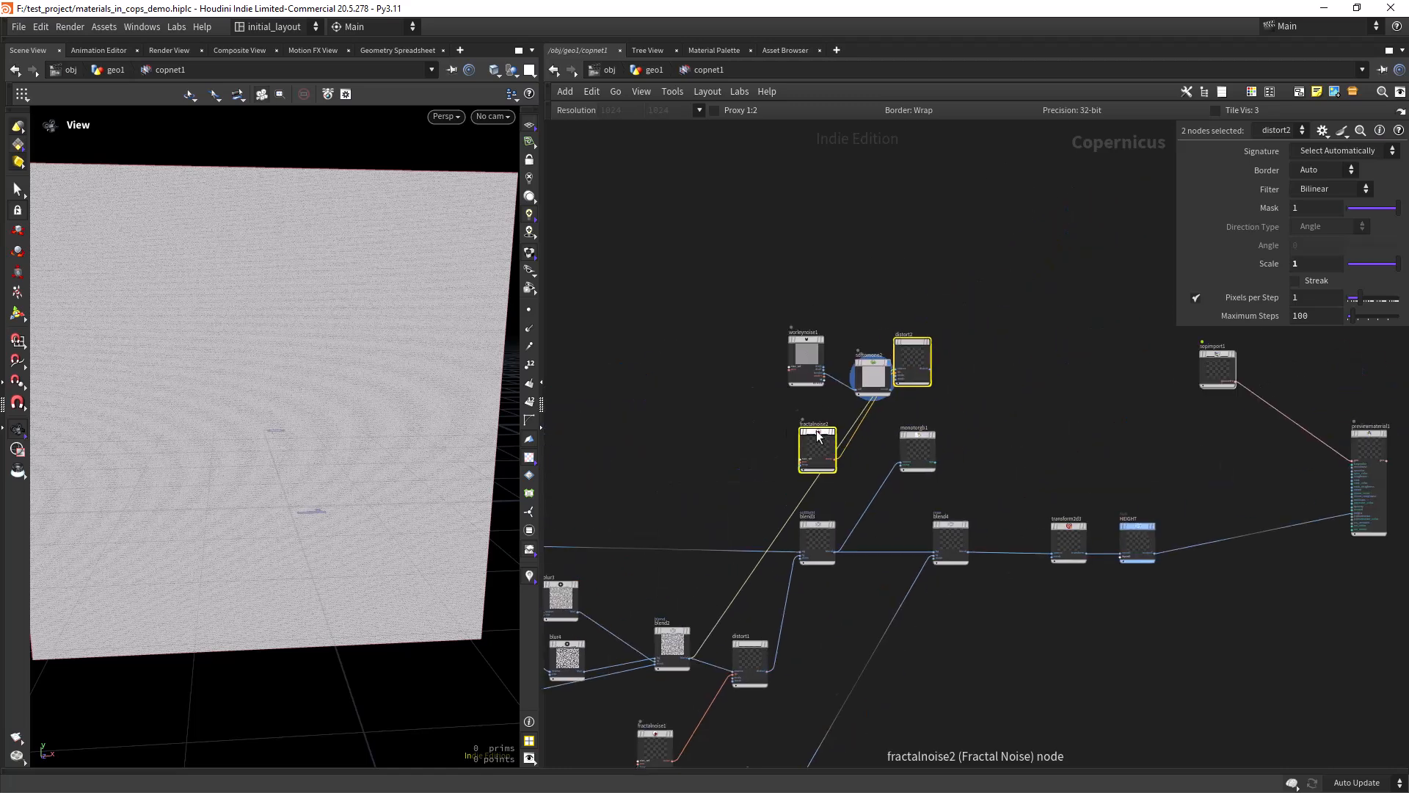
pyautogui.moveTo(835, 426); pyautogui.dragTo(1011, 392)
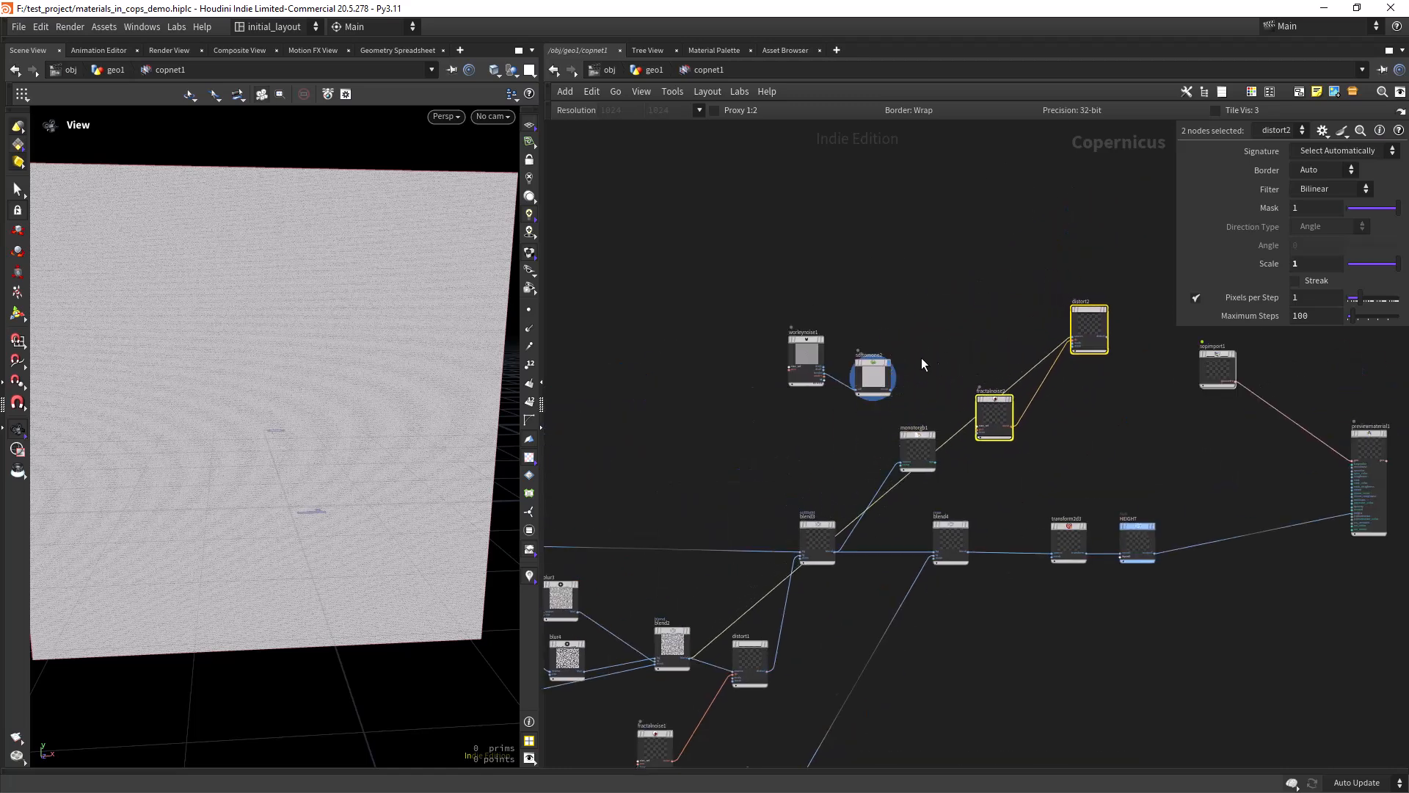
# - Connect sdftomono2's mono output to distort2's source input and arrange distort2 and fractalnoise2 closer to it
pyautogui.scroll(5, 935, 367)
pyautogui.click(853, 442)
pyautogui.moveTo(1023, 365); pyautogui.dragTo(728, 532, button='middle')
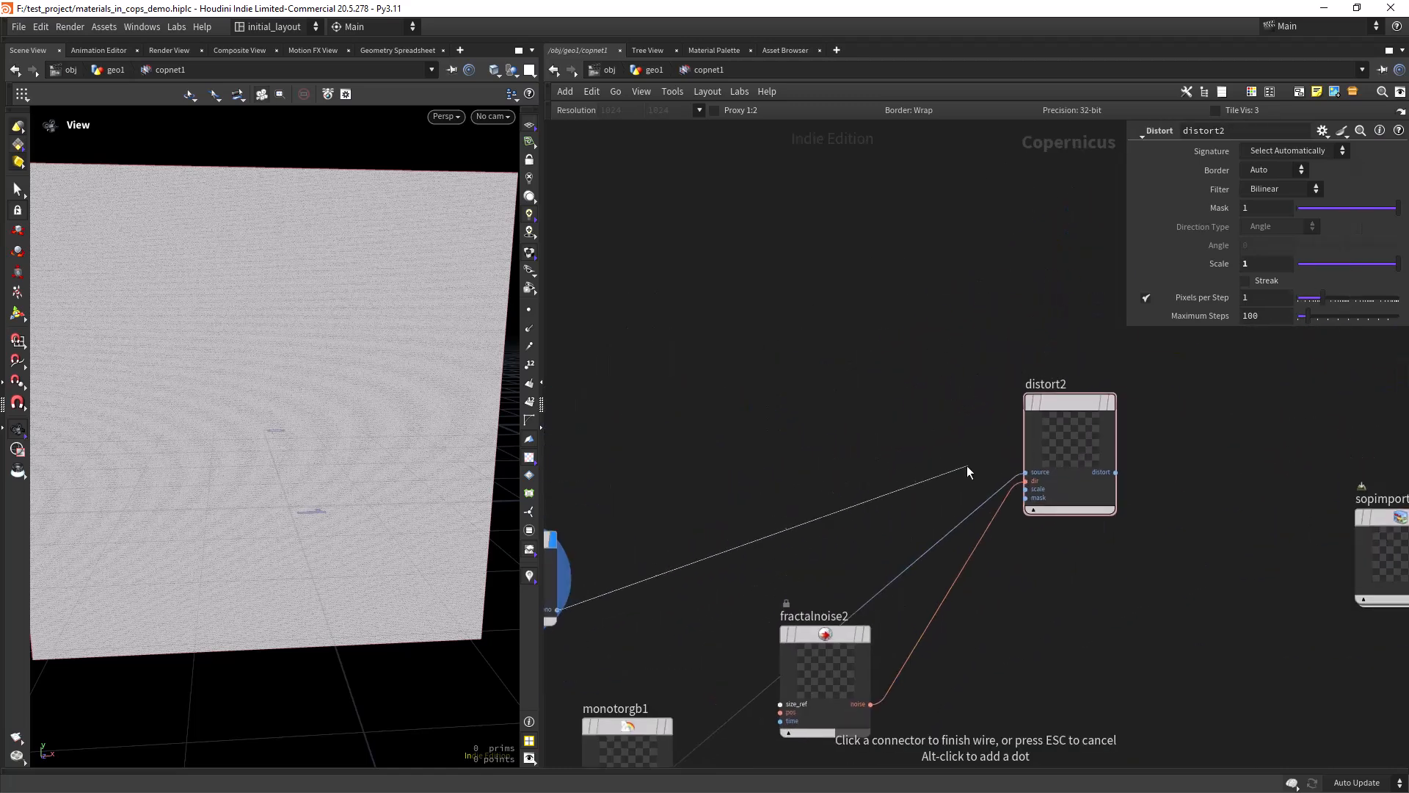
pyautogui.click(1021, 471)
pyautogui.moveTo(848, 565); pyautogui.dragTo(879, 534, button='middle')
pyautogui.moveTo(1092, 375); pyautogui.dragTo(924, 440)
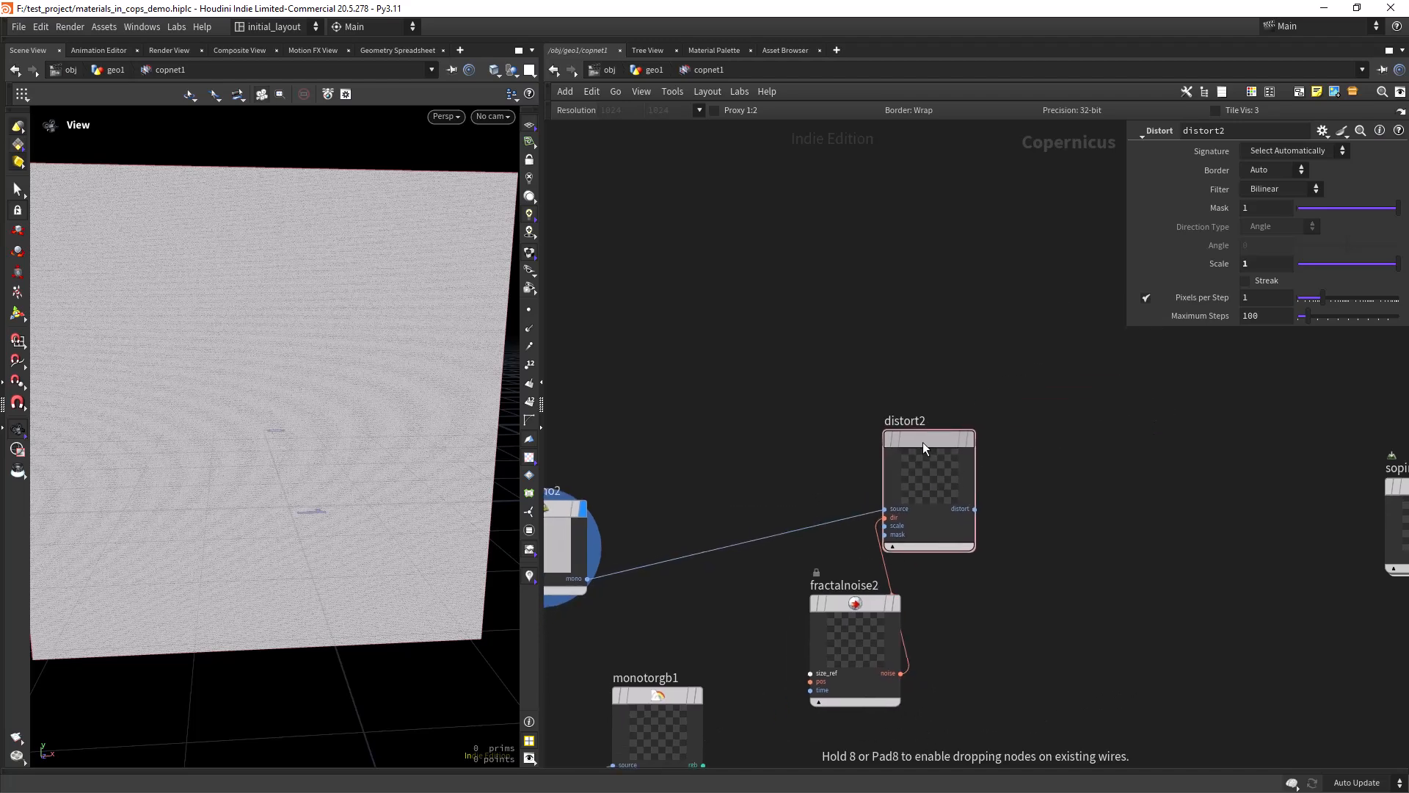
pyautogui.moveTo(872, 613); pyautogui.dragTo(812, 602)
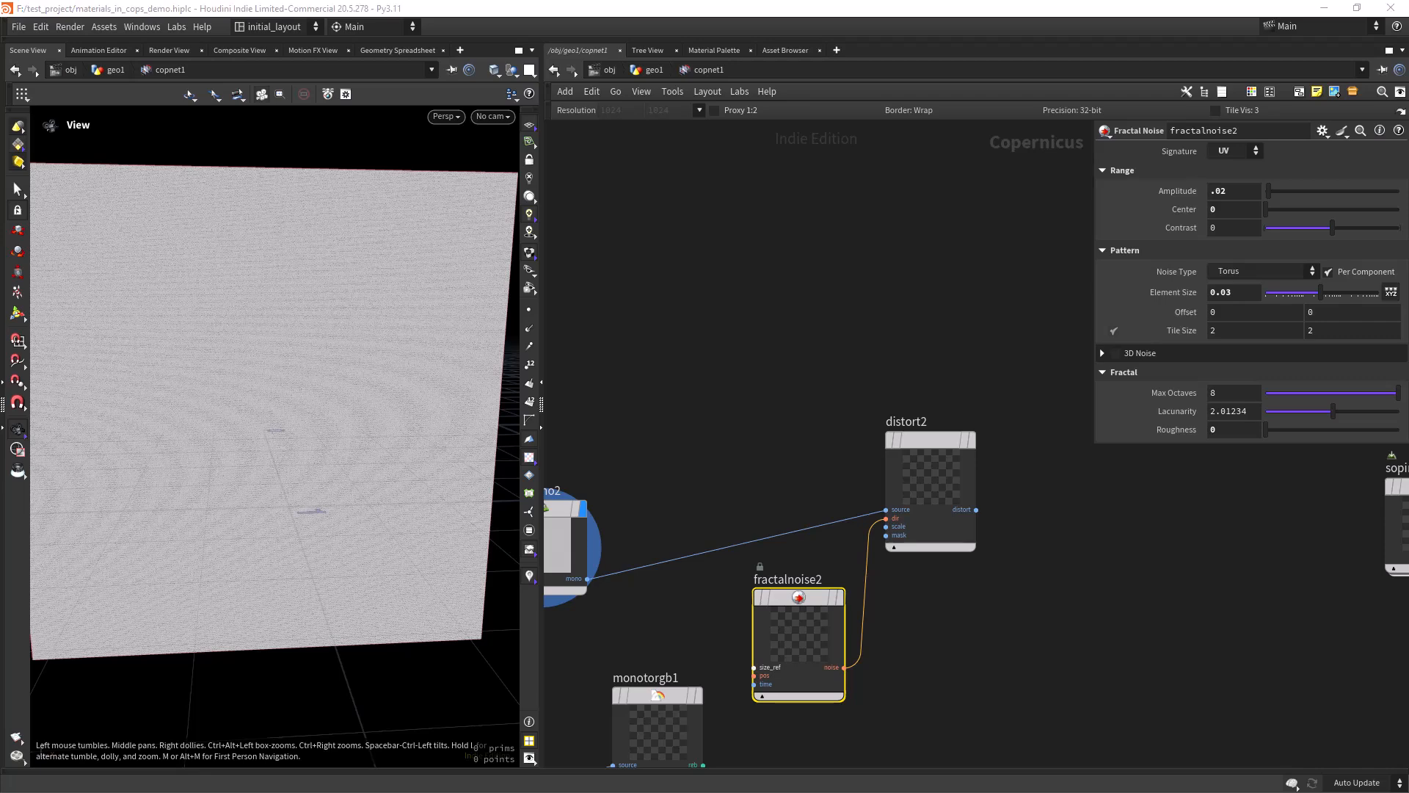
# - Set fractalnoise2's Amplitude to 0.004 and Element Size to 0.005, and display distort2
pyautogui.moveTo(1230, 194); pyautogui.dragTo(1186, 229)
pyautogui.write('.0.')
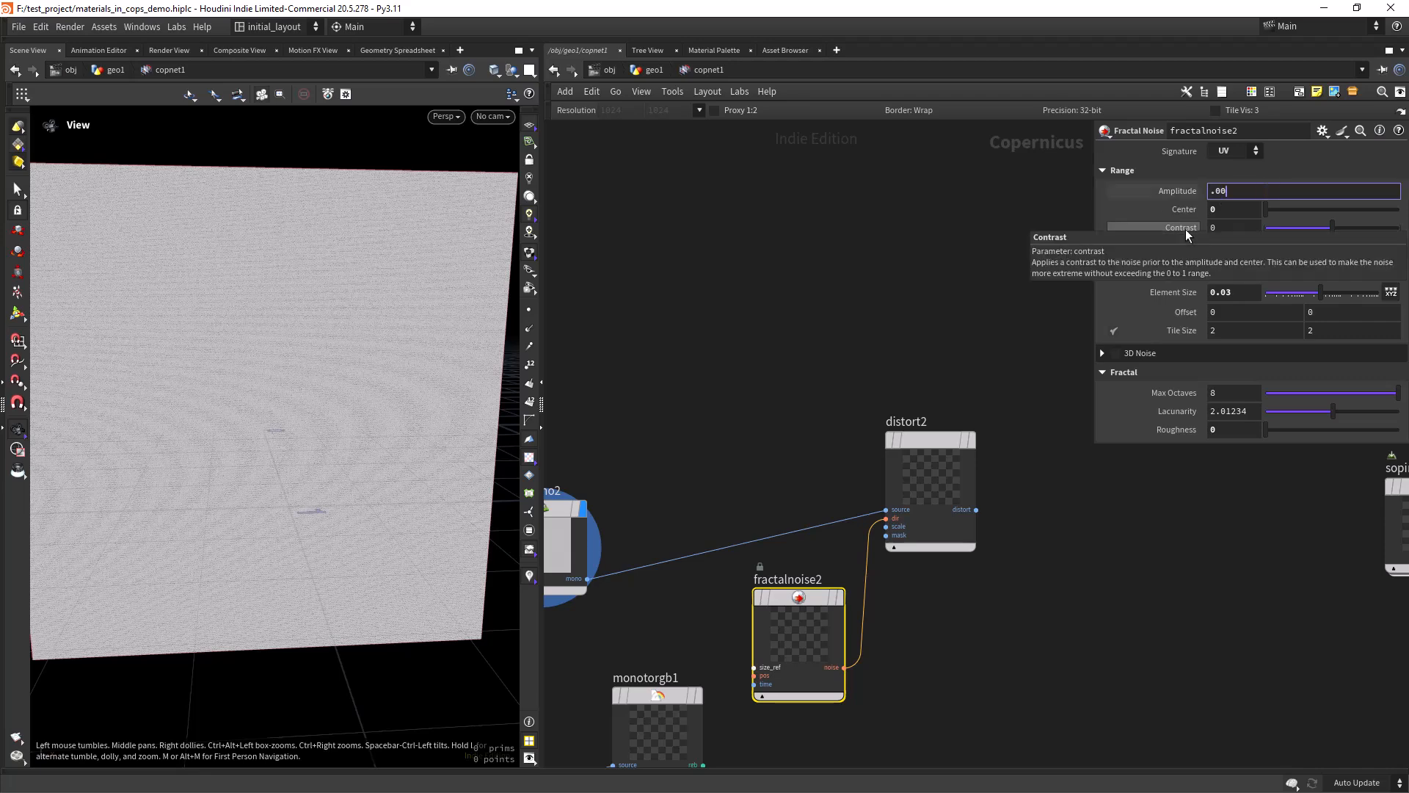
pyautogui.write('4')
pyautogui.press('Return')
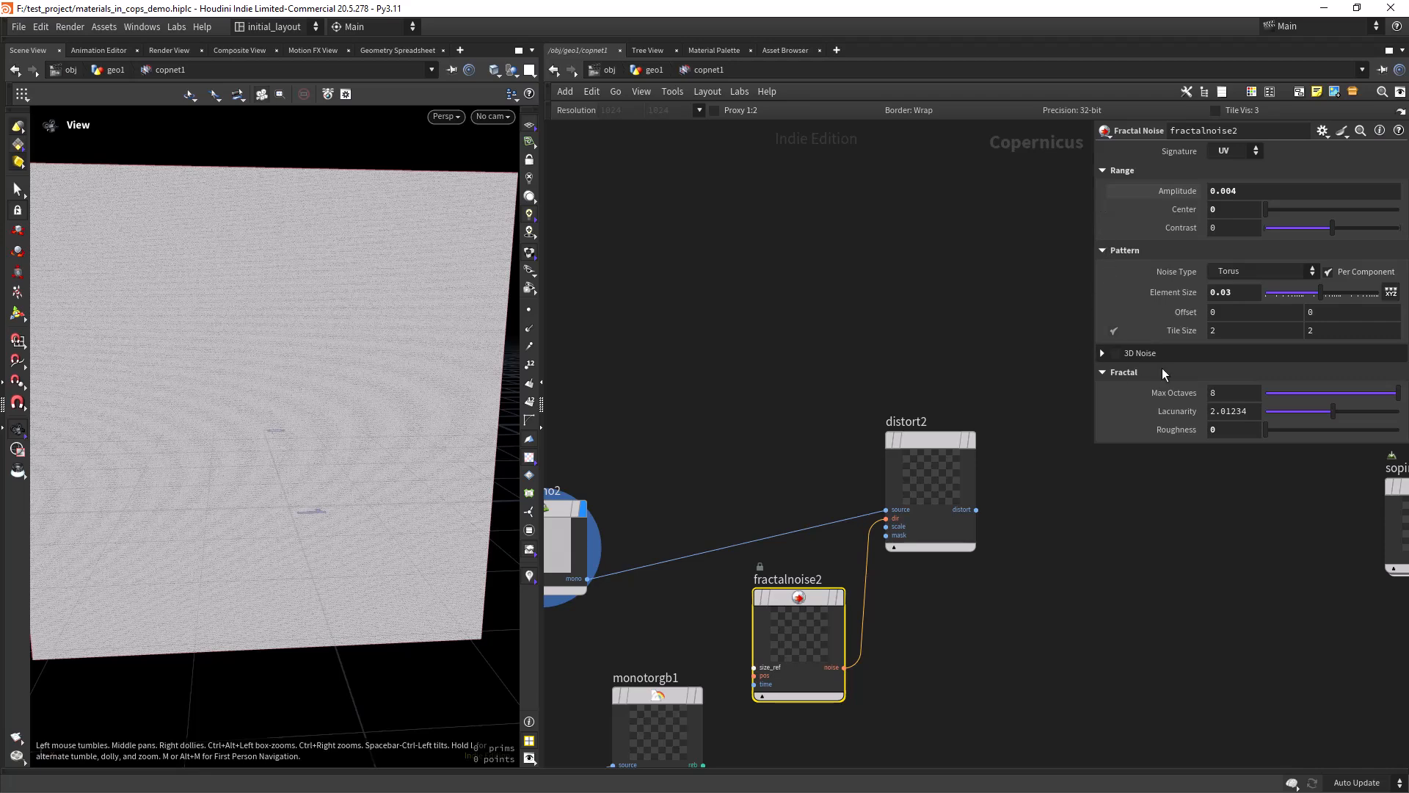
pyautogui.moveTo(1232, 292); pyautogui.dragTo(1223, 297)
pyautogui.press('Return')
pyautogui.click(980, 394)
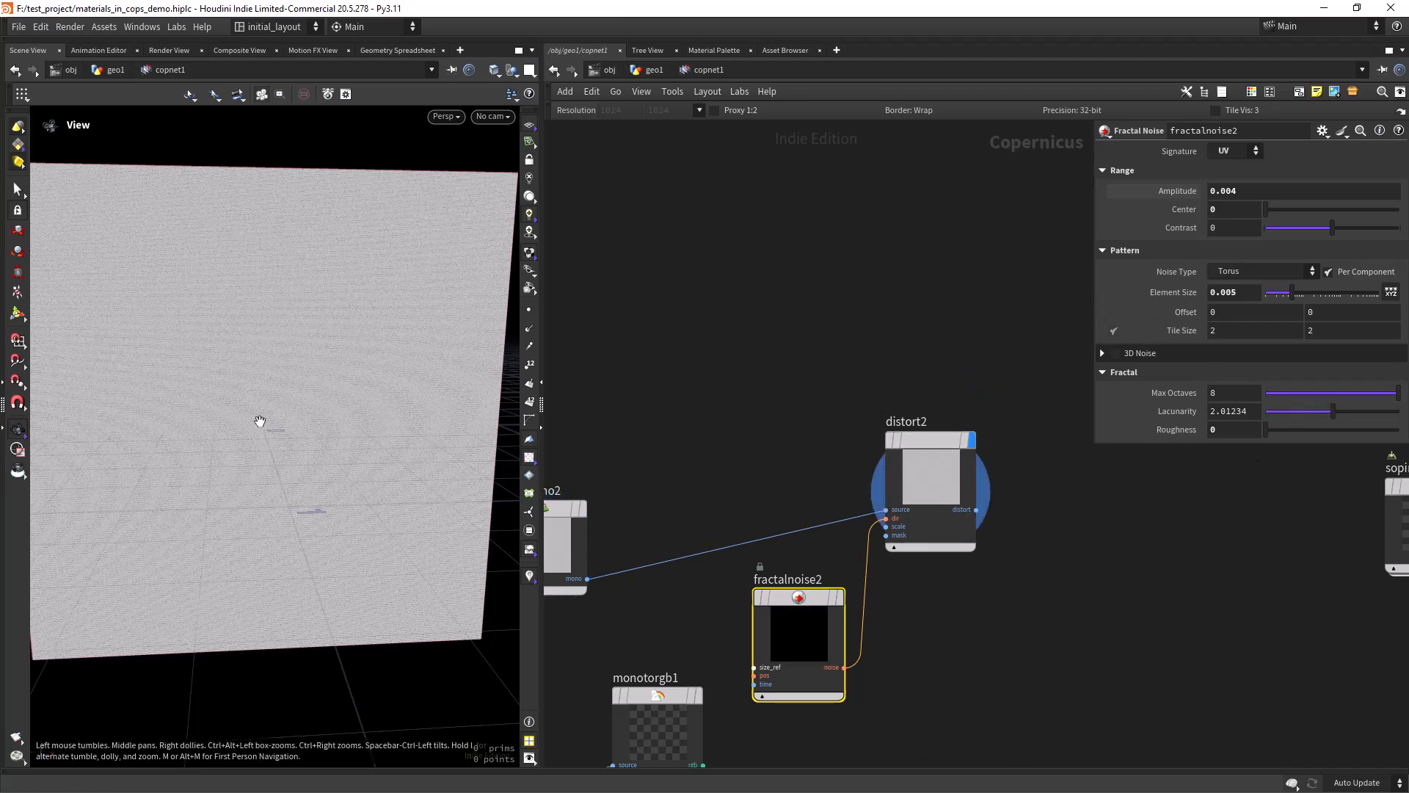
# - Save the scene and set the Copernicus network resolution to 2048^2
pyautogui.scroll(5, 312, 427)
pyautogui.hotkey('ctrl', 's')
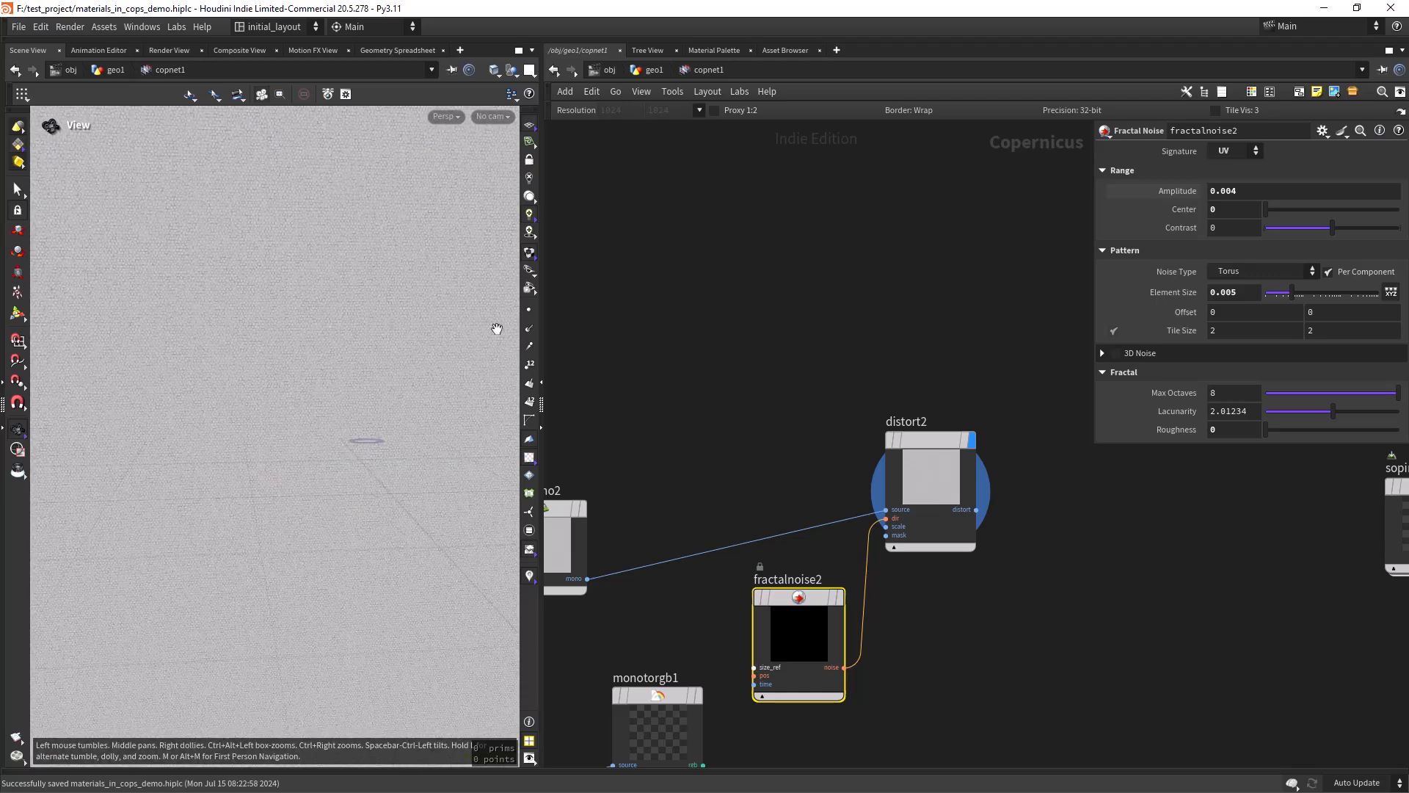
pyautogui.click(700, 113)
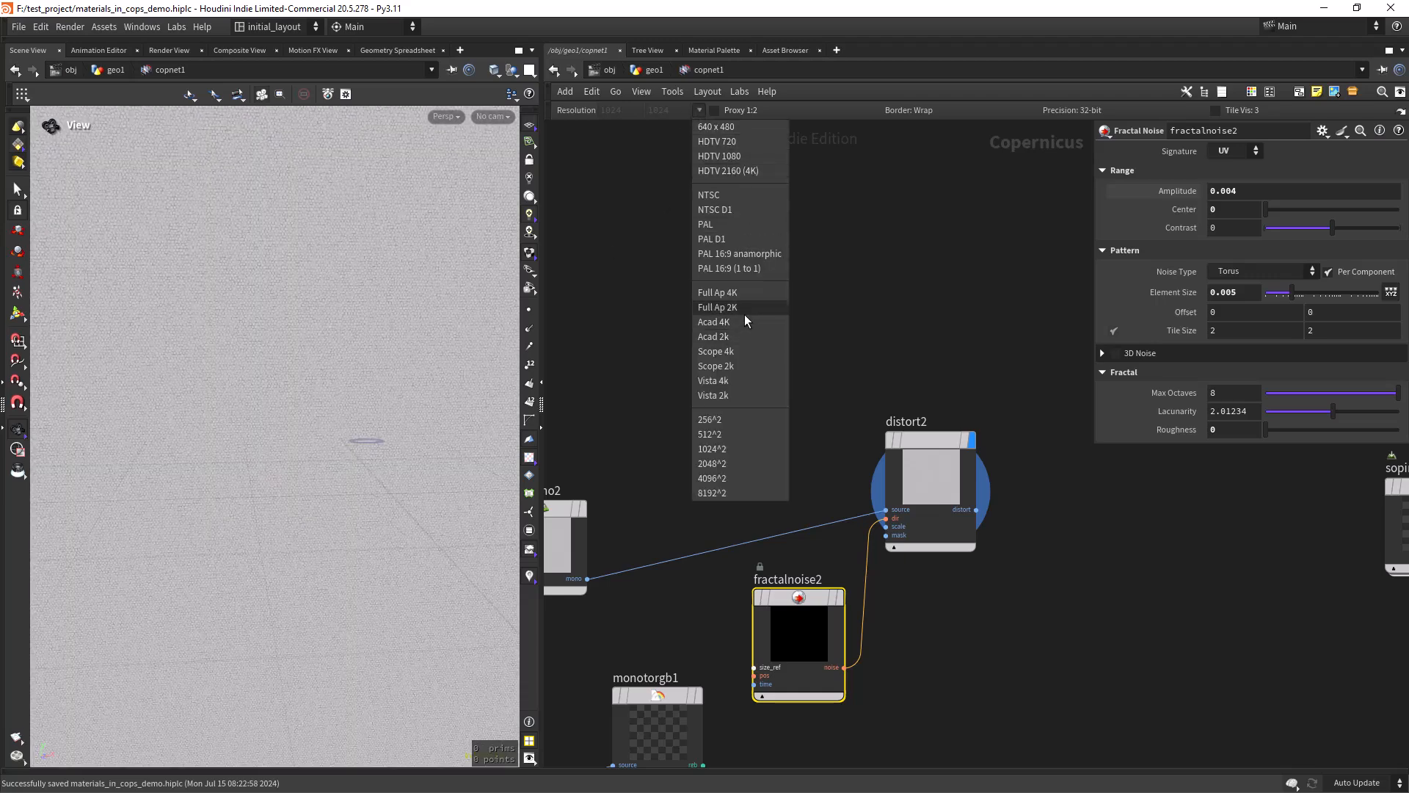
pyautogui.click(737, 464)
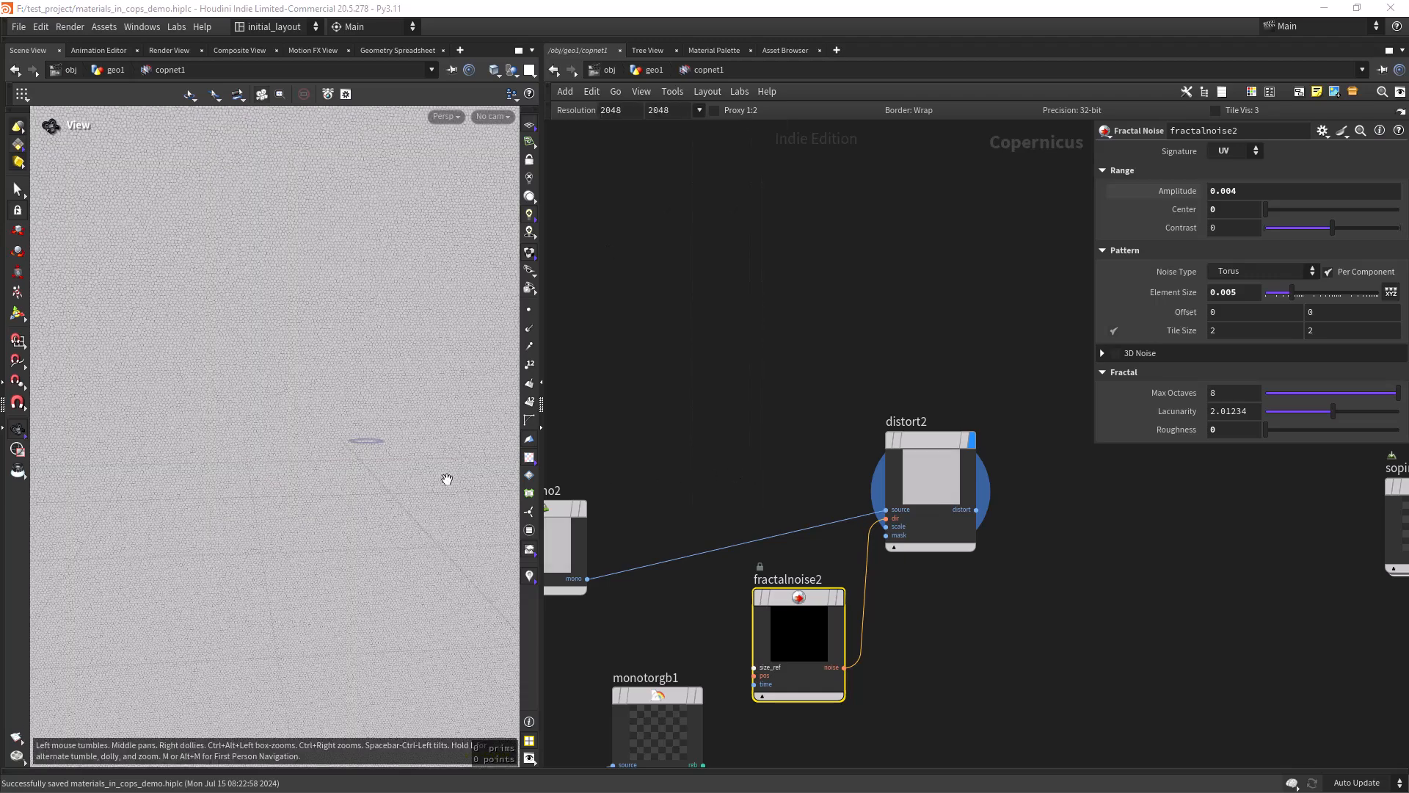
pyautogui.moveTo(308, 449)
pyautogui.mouseDown(button='right')
pyautogui.moveTo(365, 414)
pyautogui.moveTo(355, 453)
pyautogui.moveTo(330, 462)
pyautogui.mouseUp(button='right')
# - Toggle distort2's bypass on and off to compare the cell pattern with and without distortion
pyautogui.moveTo(893, 427)
pyautogui.click(882, 401)
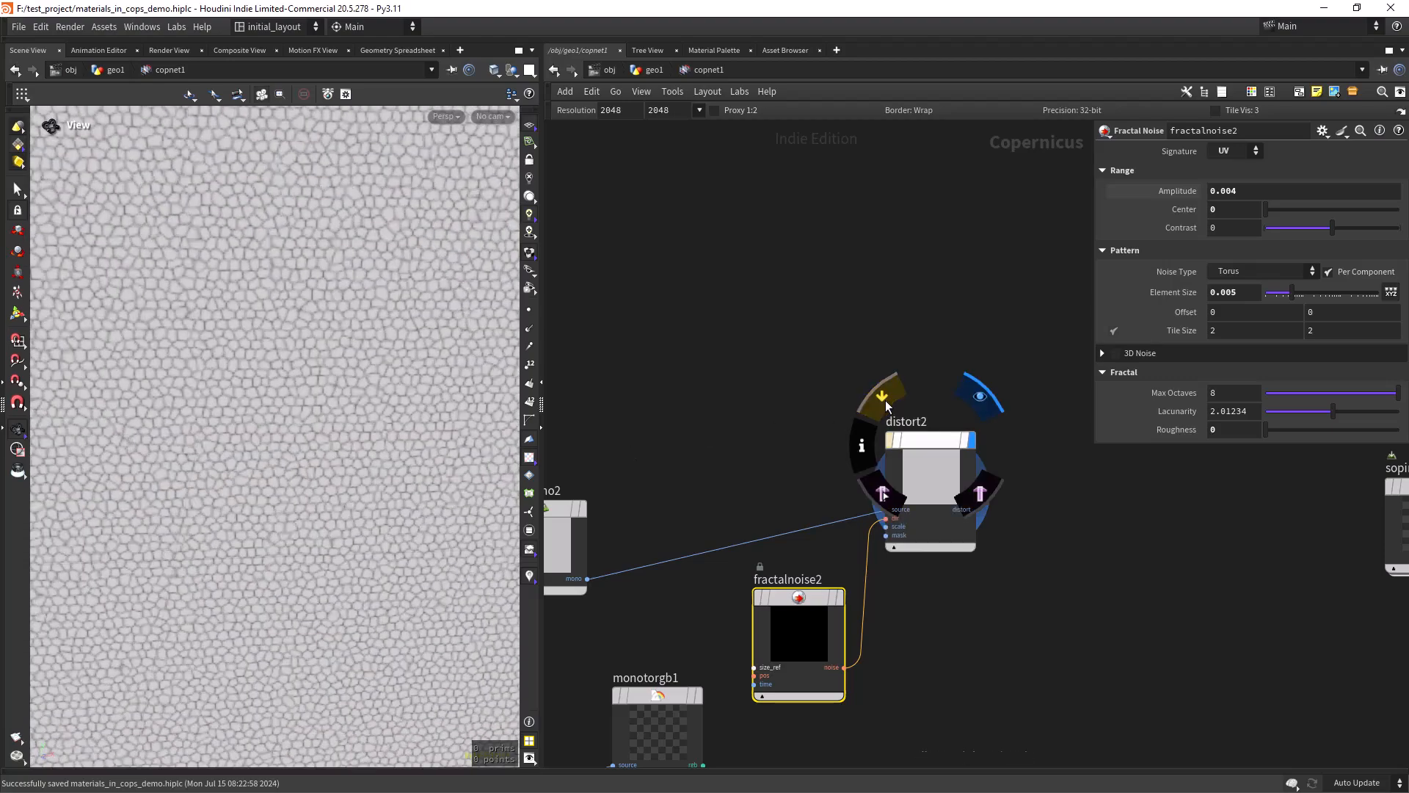
pyautogui.click(887, 399)
pyautogui.moveTo(359, 459); pyautogui.dragTo(242, 500)
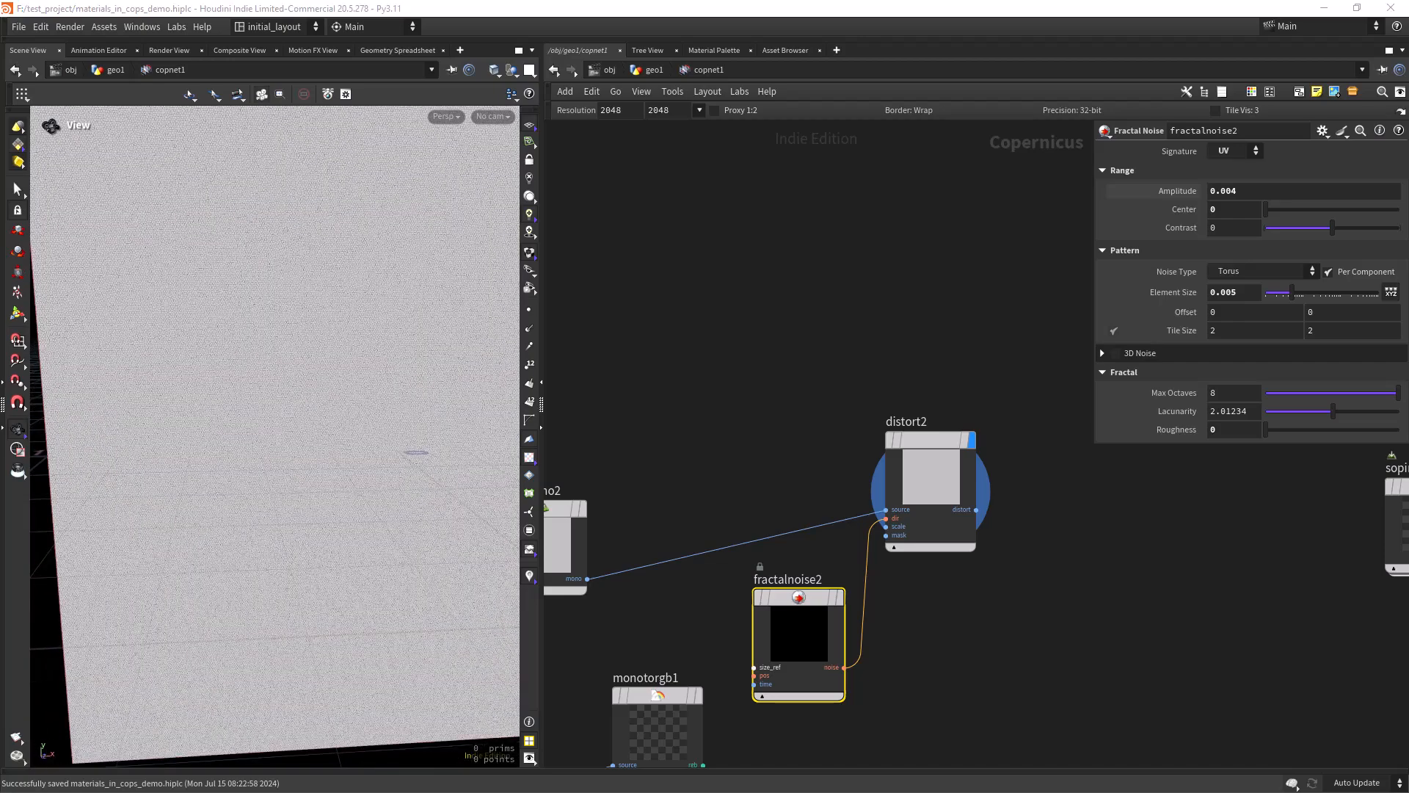
pyautogui.scroll(-3, 1063, 633)
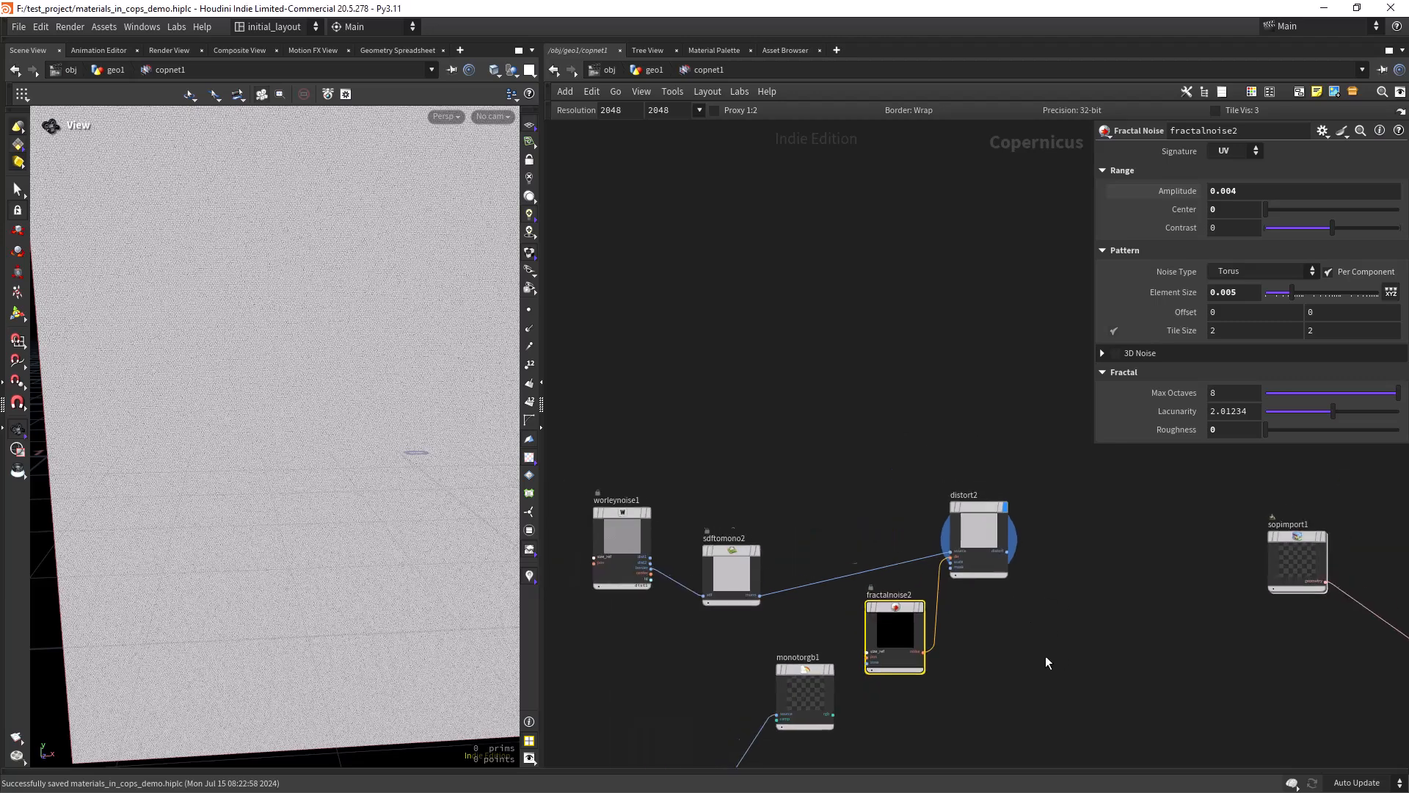
# - Place monotorgb1 below fractalnoise2 and display its red padded output in the viewport
pyautogui.moveTo(1059, 655); pyautogui.dragTo(921, 496, button='middle')
pyautogui.moveTo(670, 509); pyautogui.dragTo(734, 539)
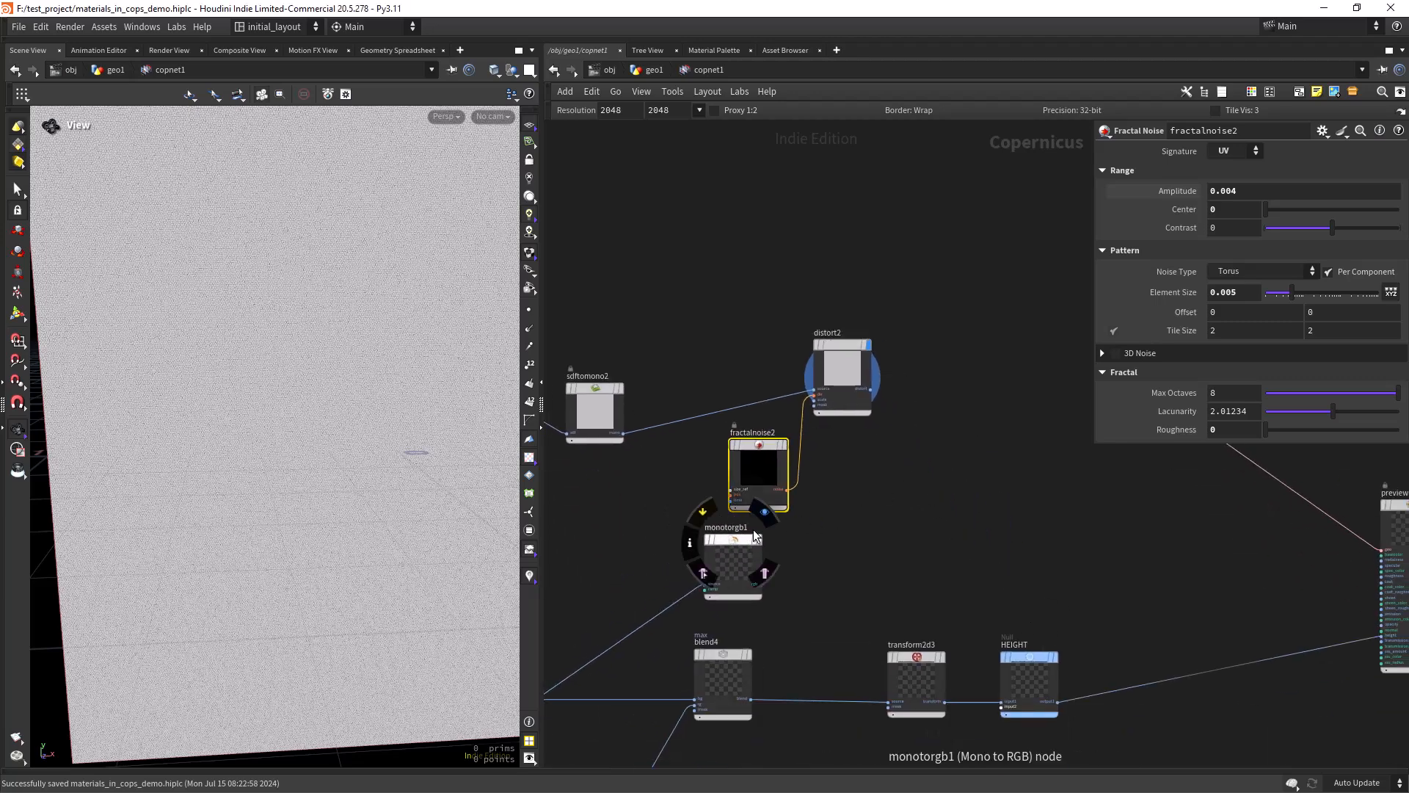
pyautogui.click(764, 511)
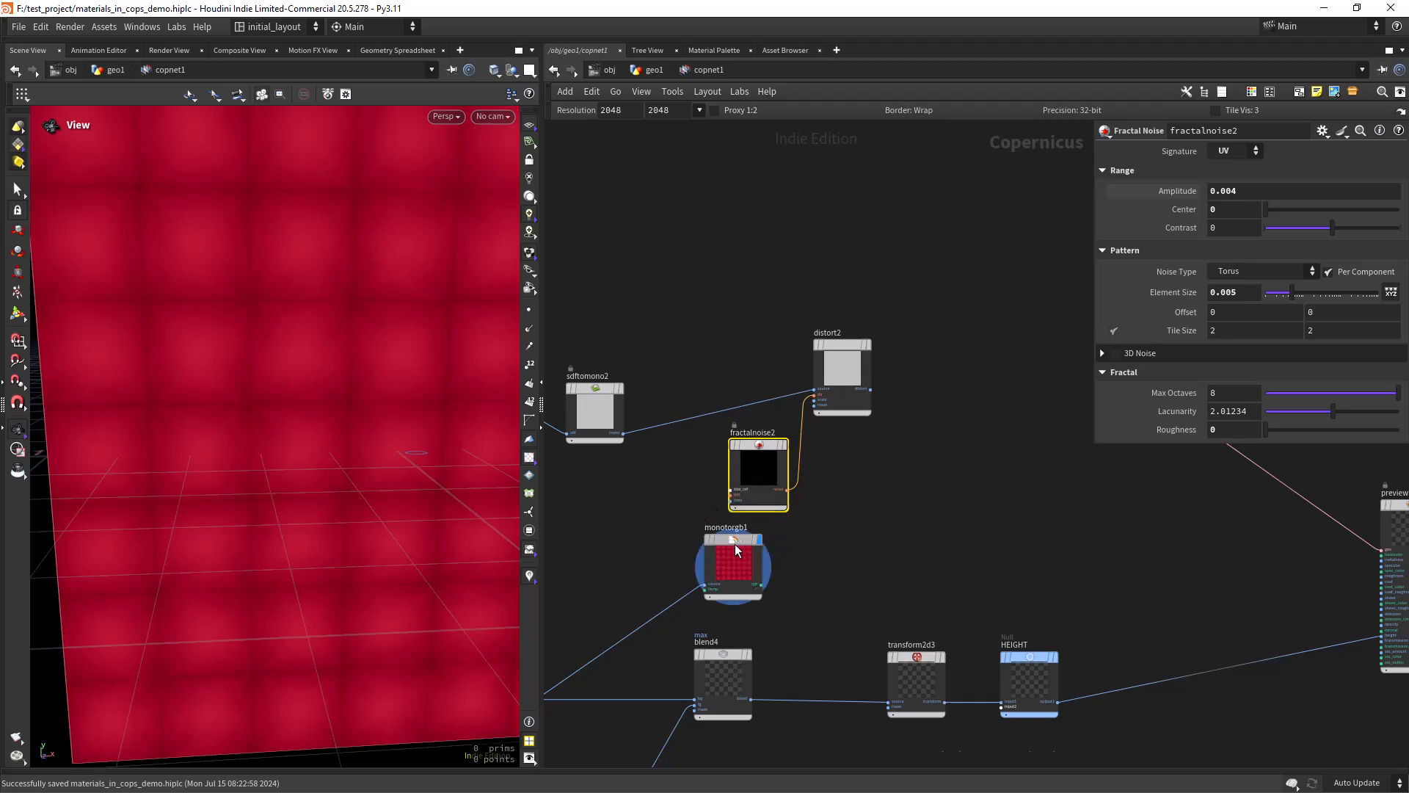
pyautogui.scroll(-2, 887, 528)
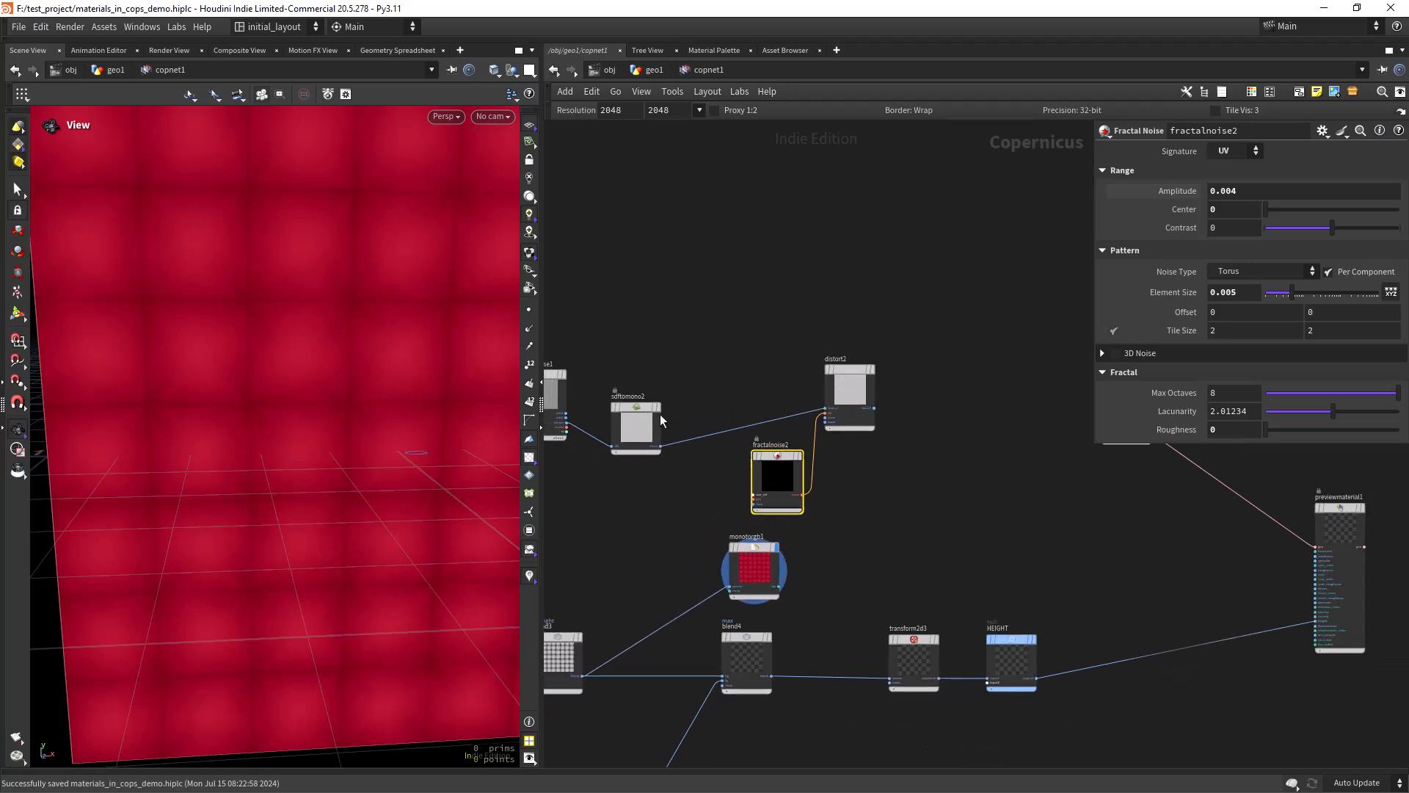
# - Straighten the layout of sdftomono2, distort2 and fractalnoise2 above monotorgb1
pyautogui.moveTo(639, 420); pyautogui.dragTo(638, 390)
pyautogui.moveTo(844, 380); pyautogui.dragTo(813, 380)
pyautogui.moveTo(777, 459); pyautogui.dragTo(714, 468)
# - Add a Multiply node in the empty space between distort2 and the HEIGHT branch
pyautogui.click(914, 461)
pyautogui.press('Tab')
pyautogui.write('mu')
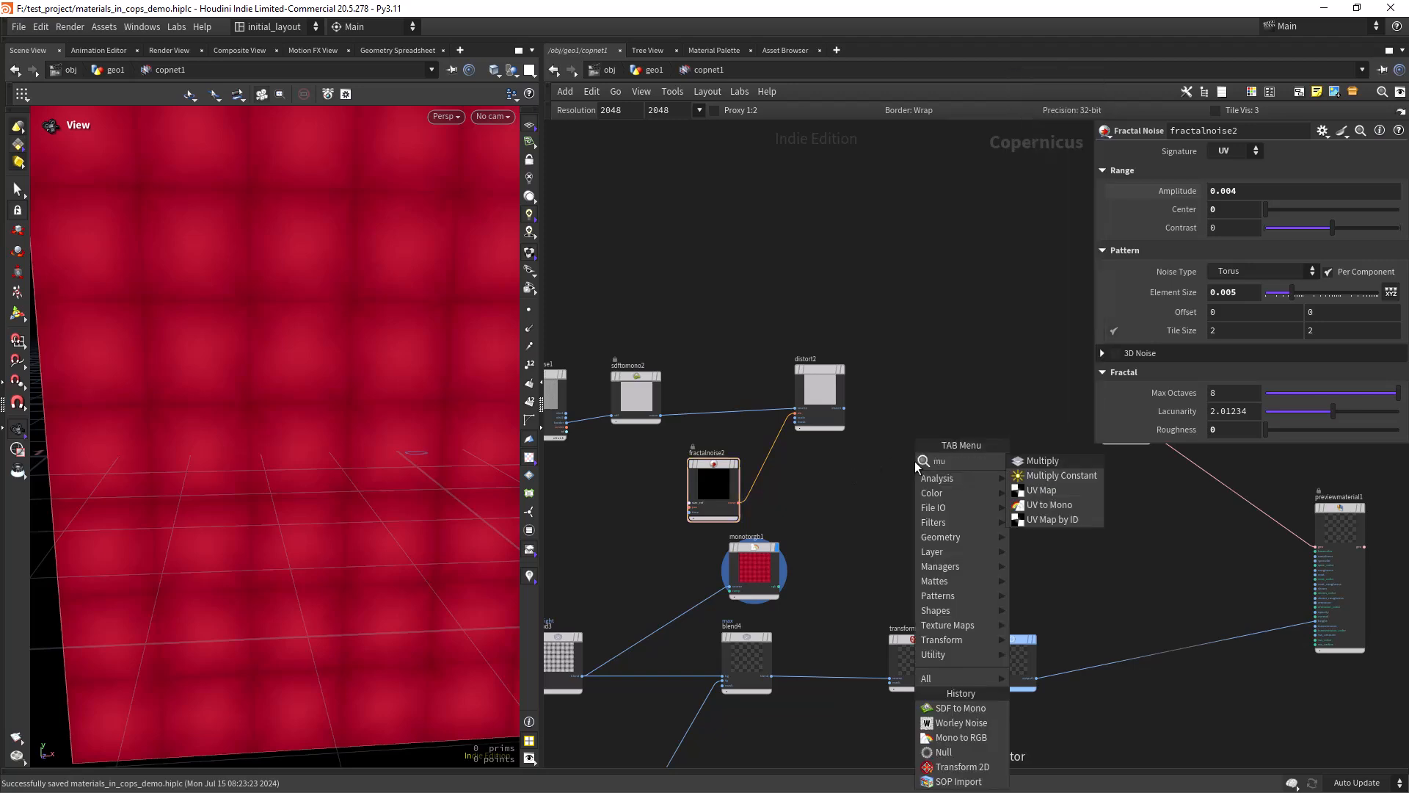
pyautogui.press('Return')
pyautogui.click(915, 461)
pyautogui.moveTo(906, 464); pyautogui.dragTo(935, 488)
# - Connect monotorgb1's rgb output to multiply1's bg input and distort2's output to its fg input
pyautogui.scroll(2, 817, 509)
pyautogui.click(766, 626)
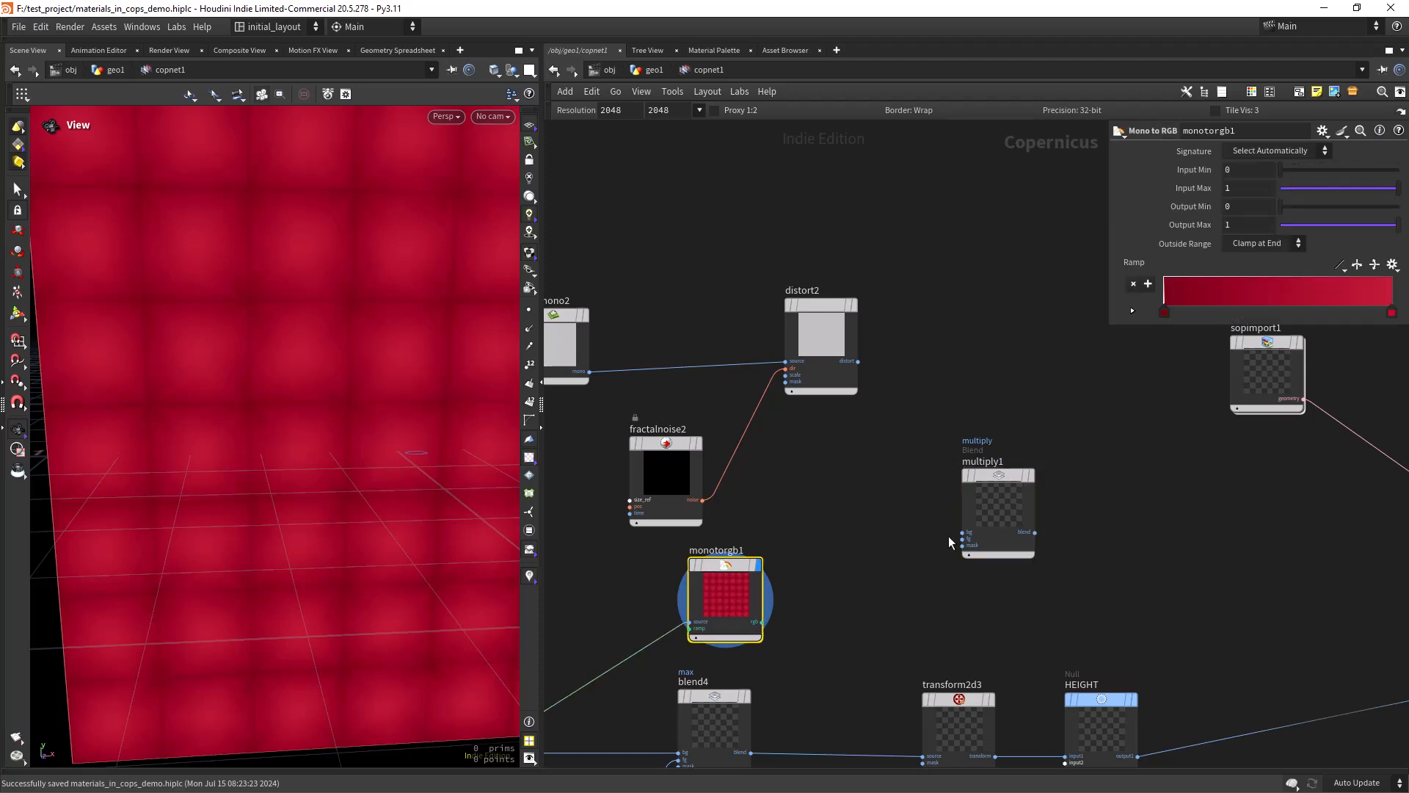
pyautogui.moveTo(763, 622); pyautogui.dragTo(962, 531)
pyautogui.moveTo(995, 480); pyautogui.dragTo(1024, 538)
pyautogui.click(858, 362)
pyautogui.click(991, 596)
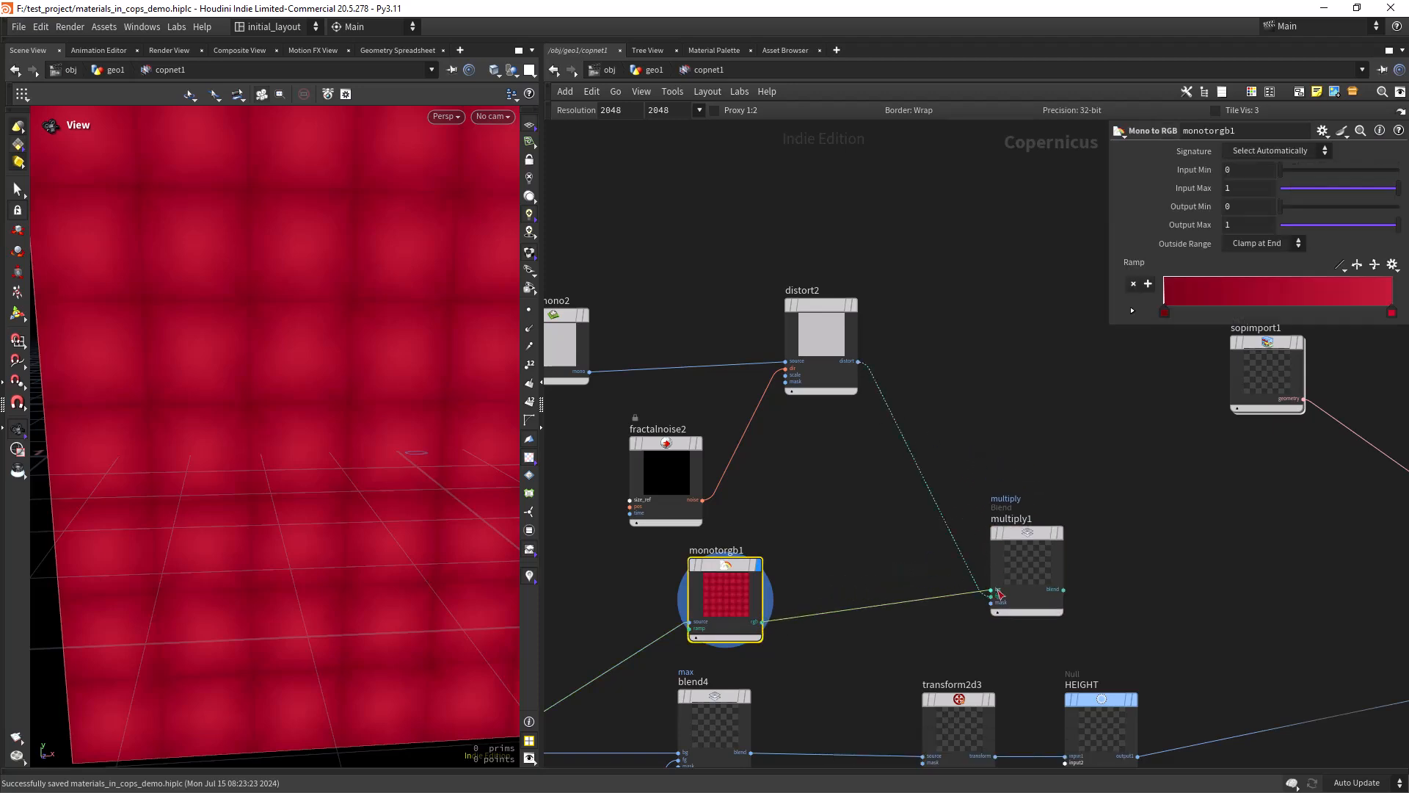
# - Display multiply1 and set its Mask to 0.2 to soften the cell pattern over the red color
pyautogui.moveTo(388, 405); pyautogui.dragTo(403, 343, button='right')
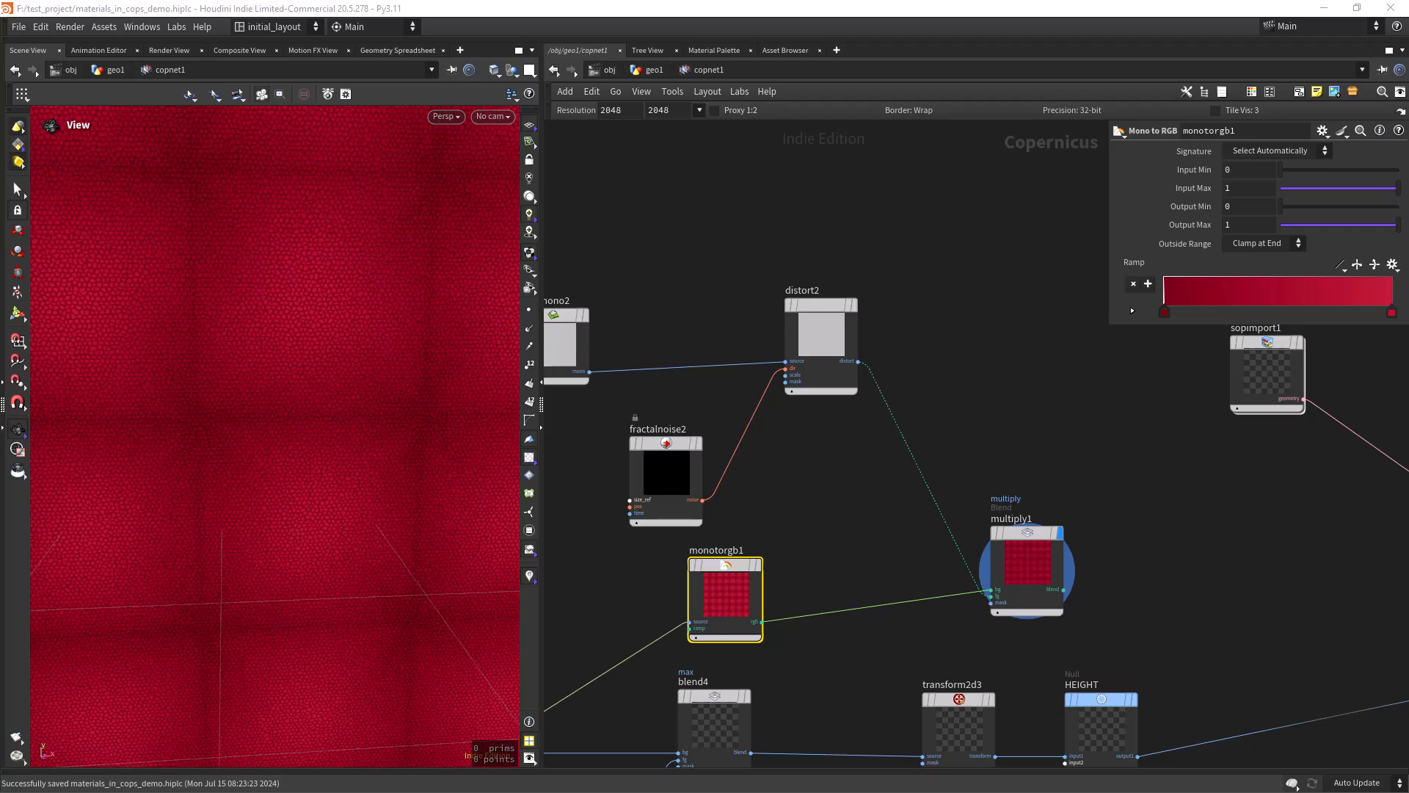
pyautogui.click(1051, 532)
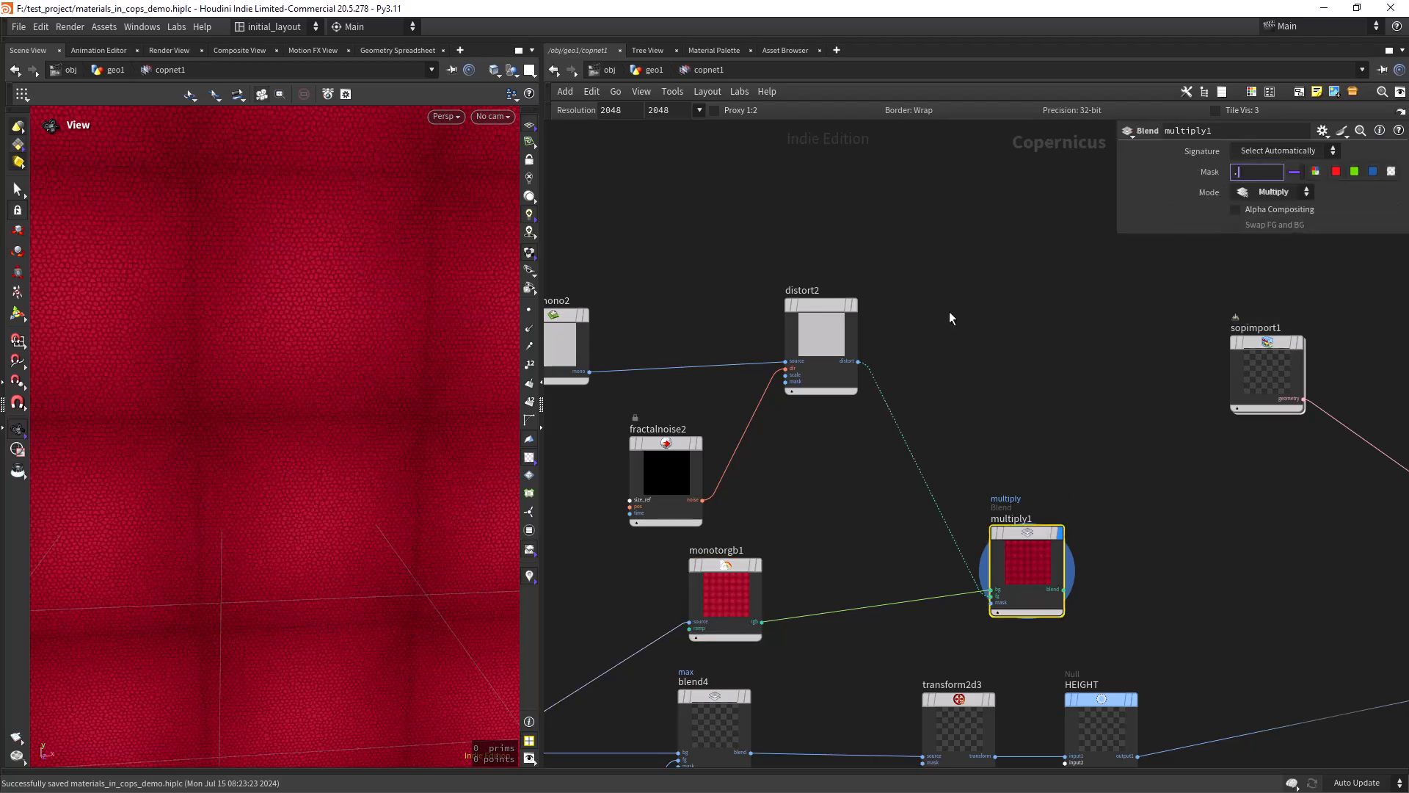
pyautogui.press('Return')
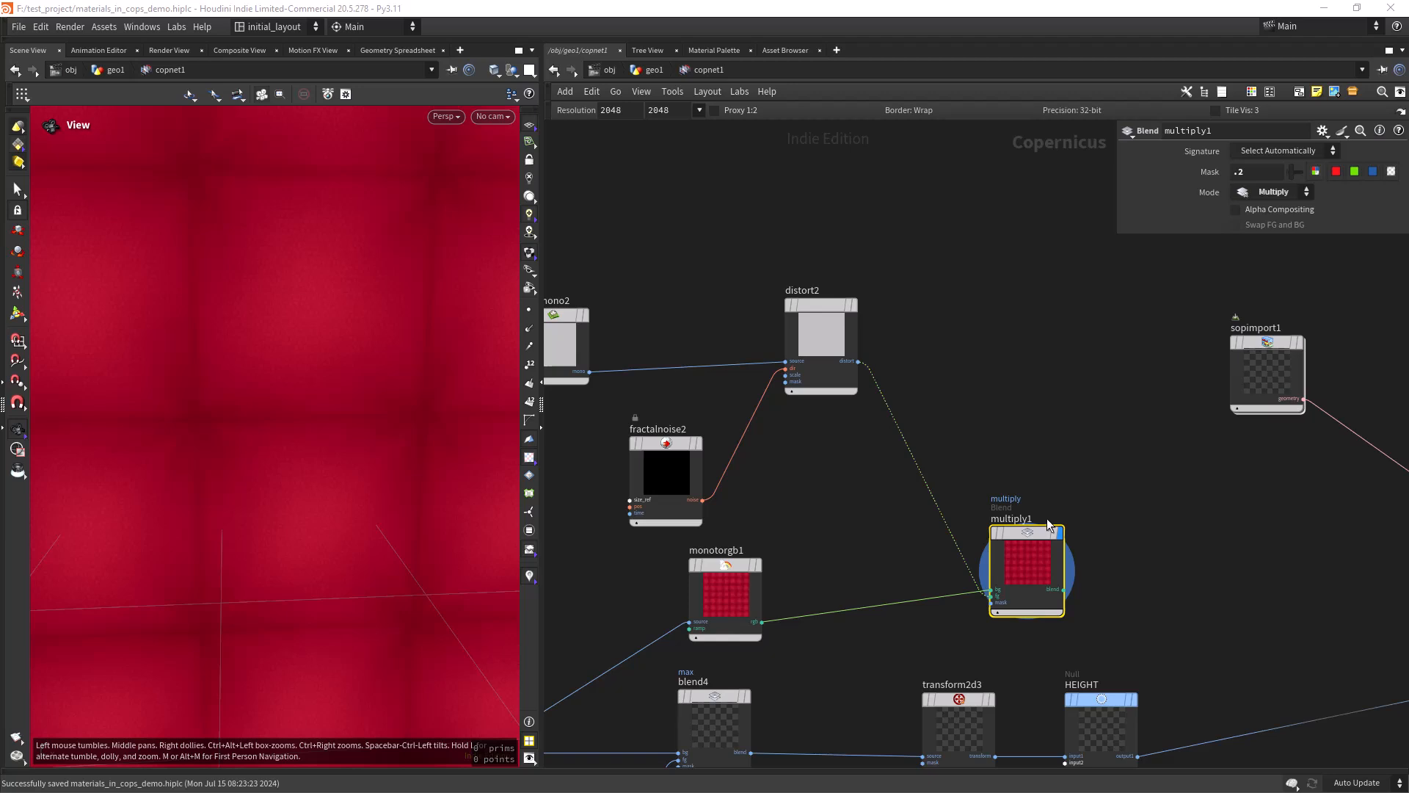
# - Space out the network by lowering blend4, transform2d3 and HEIGHT, bringing sopimport1 beside previewmaterial1, and nudging multiply1
pyautogui.scroll(-3, 1152, 546)
pyautogui.moveTo(1156, 562); pyautogui.dragTo(817, 369, button='middle')
pyautogui.scroll(-3, 1042, 560)
pyautogui.moveTo(1053, 562); pyautogui.dragTo(976, 534, button='middle')
pyautogui.moveTo(1070, 558); pyautogui.dragTo(1067, 389)
pyautogui.moveTo(853, 569); pyautogui.dragTo(670, 564)
pyautogui.moveTo(830, 396); pyautogui.dragTo(790, 445, button='middle')
pyautogui.moveTo(806, 371); pyautogui.dragTo(938, 401)
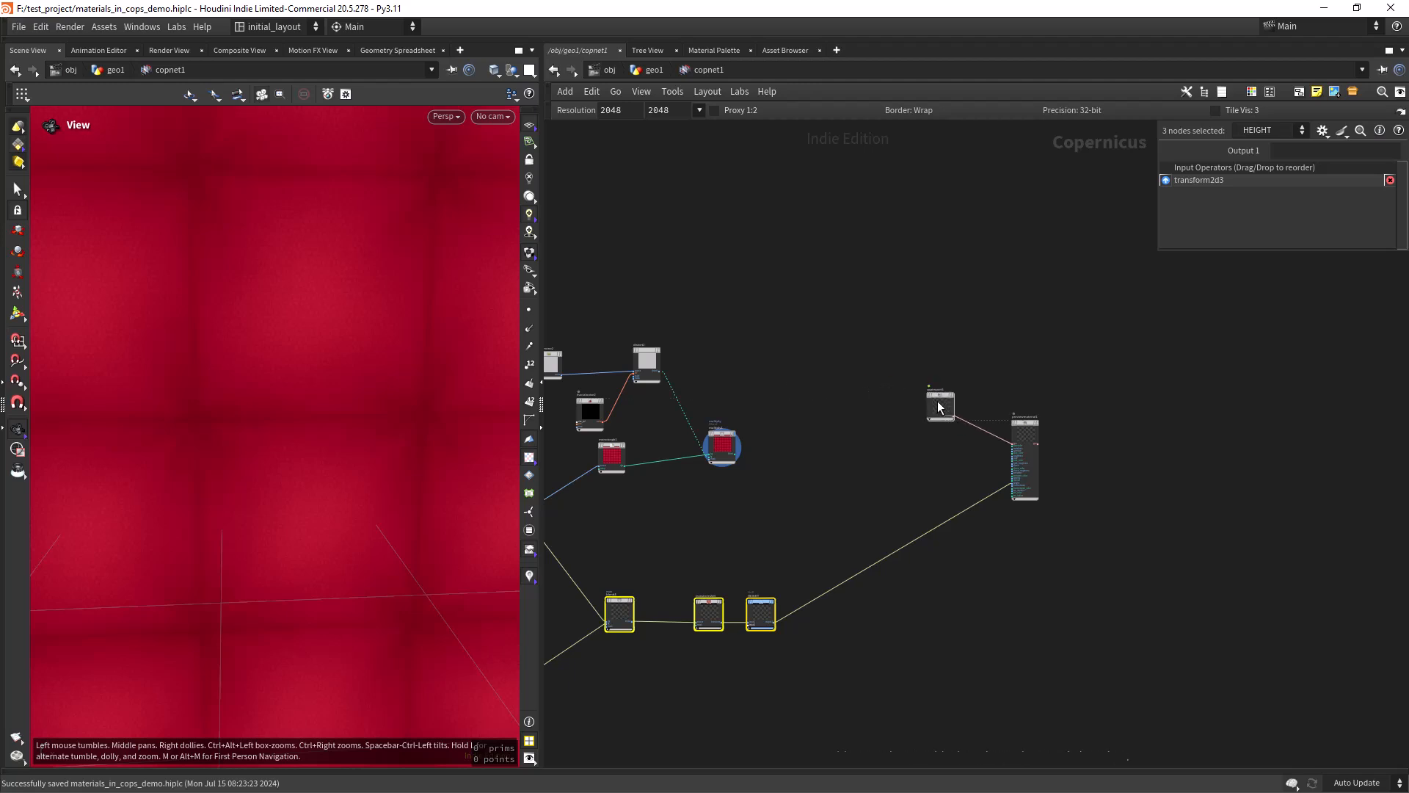
pyautogui.scroll(5, 741, 493)
pyautogui.moveTo(690, 293); pyautogui.dragTo(690, 331)
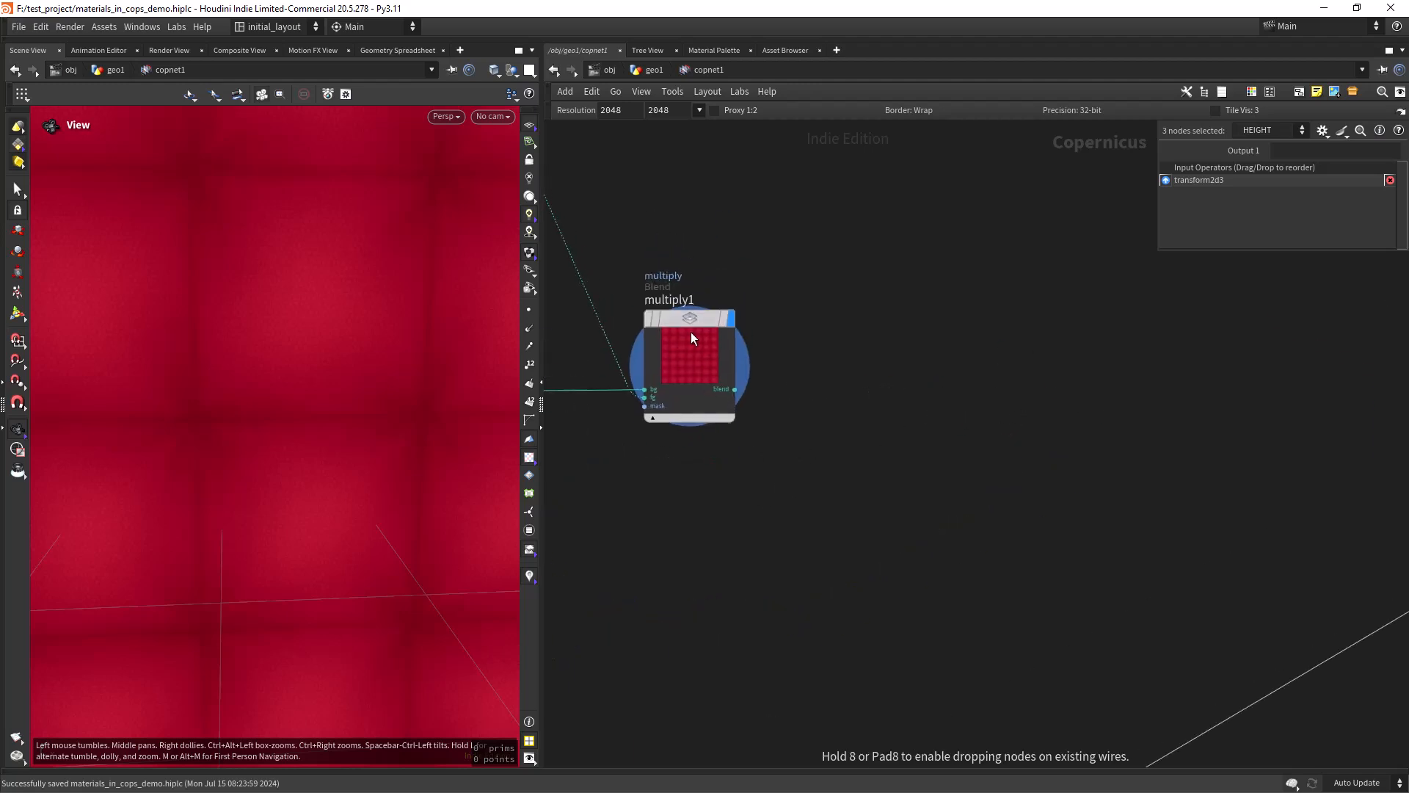
# - Add a Fractal Noise node below multiply1 and display it with the whole plane in view
pyautogui.moveTo(680, 601); pyautogui.dragTo(782, 486, button='middle')
pyautogui.click(782, 486)
pyautogui.press('Tab')
pyautogui.write('fr')
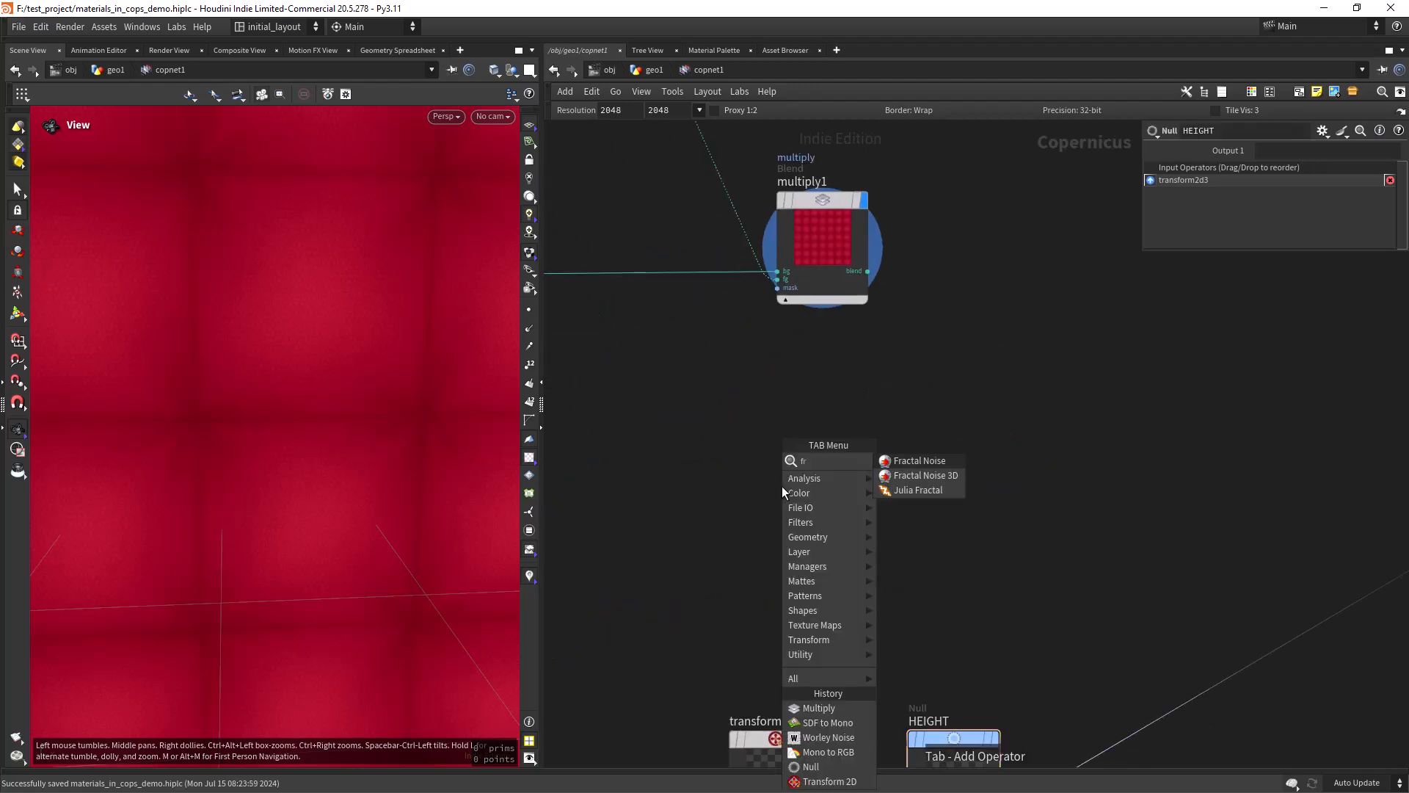
pyautogui.write('a')
pyautogui.press('Return')
pyautogui.click(782, 486)
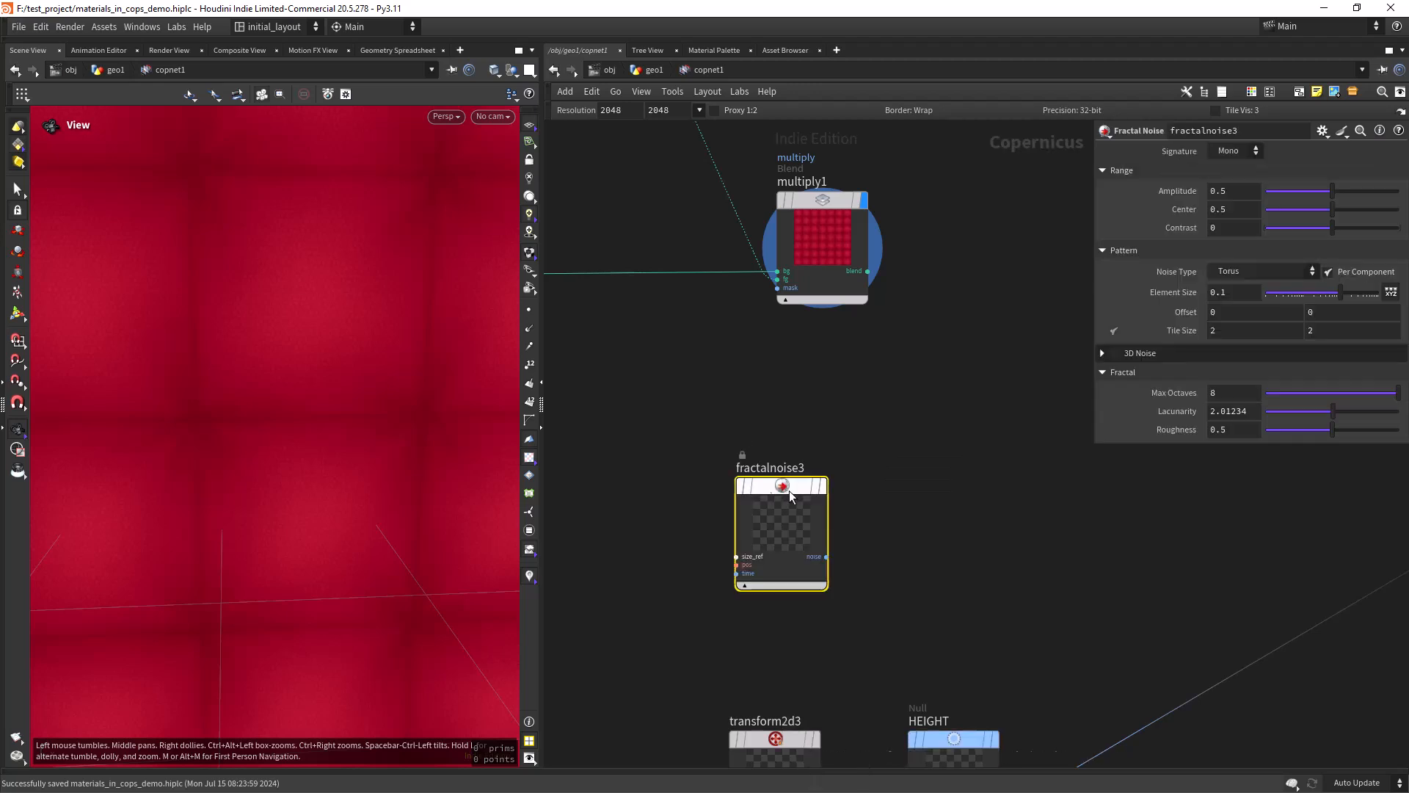
pyautogui.click(832, 441)
pyautogui.scroll(-5, 195, 538)
pyautogui.moveTo(307, 563); pyautogui.dragTo(274, 564, button='middle')
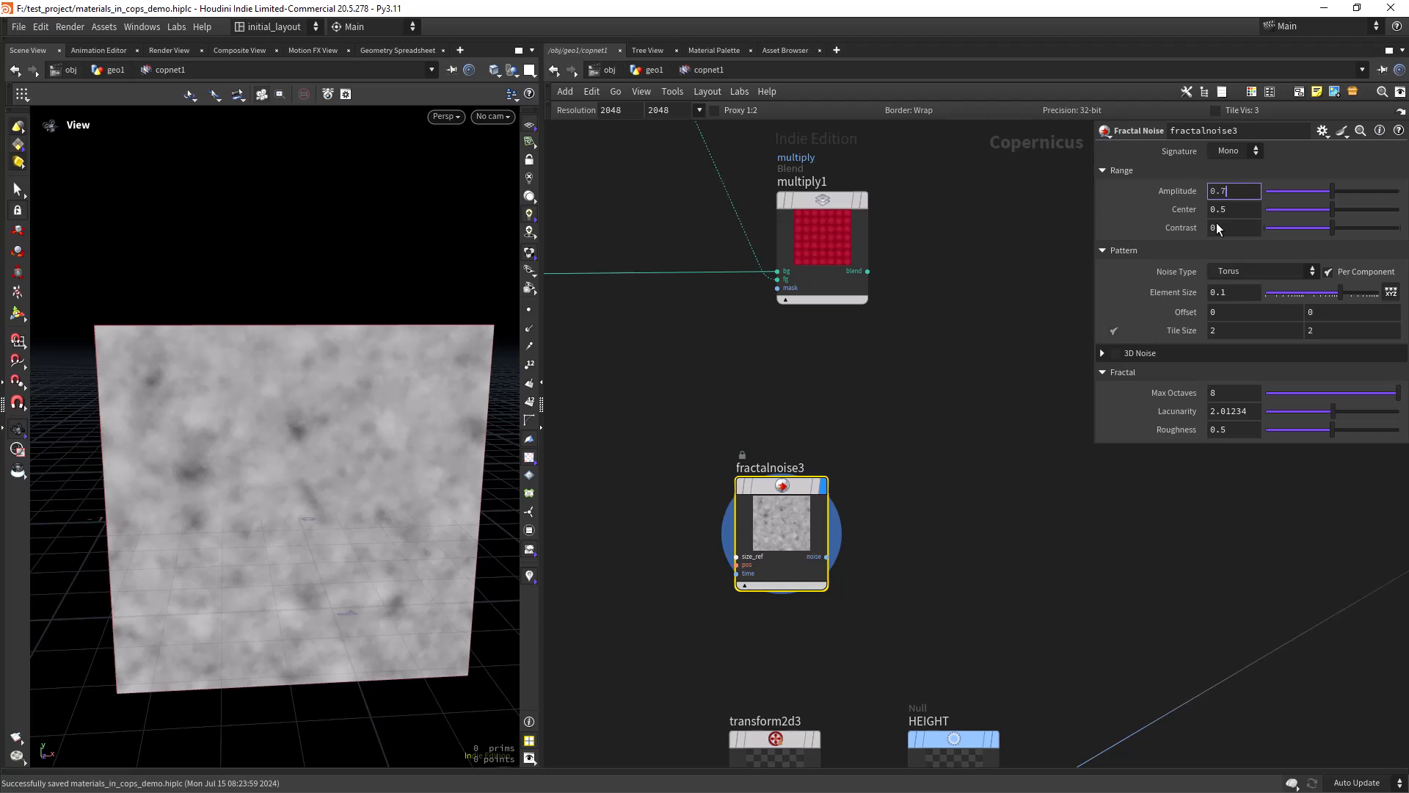
# - Set fractalnoise3's Amplitude to 0.746, Noise Type to Perlin and Element Size to 1
pyautogui.press('Return')
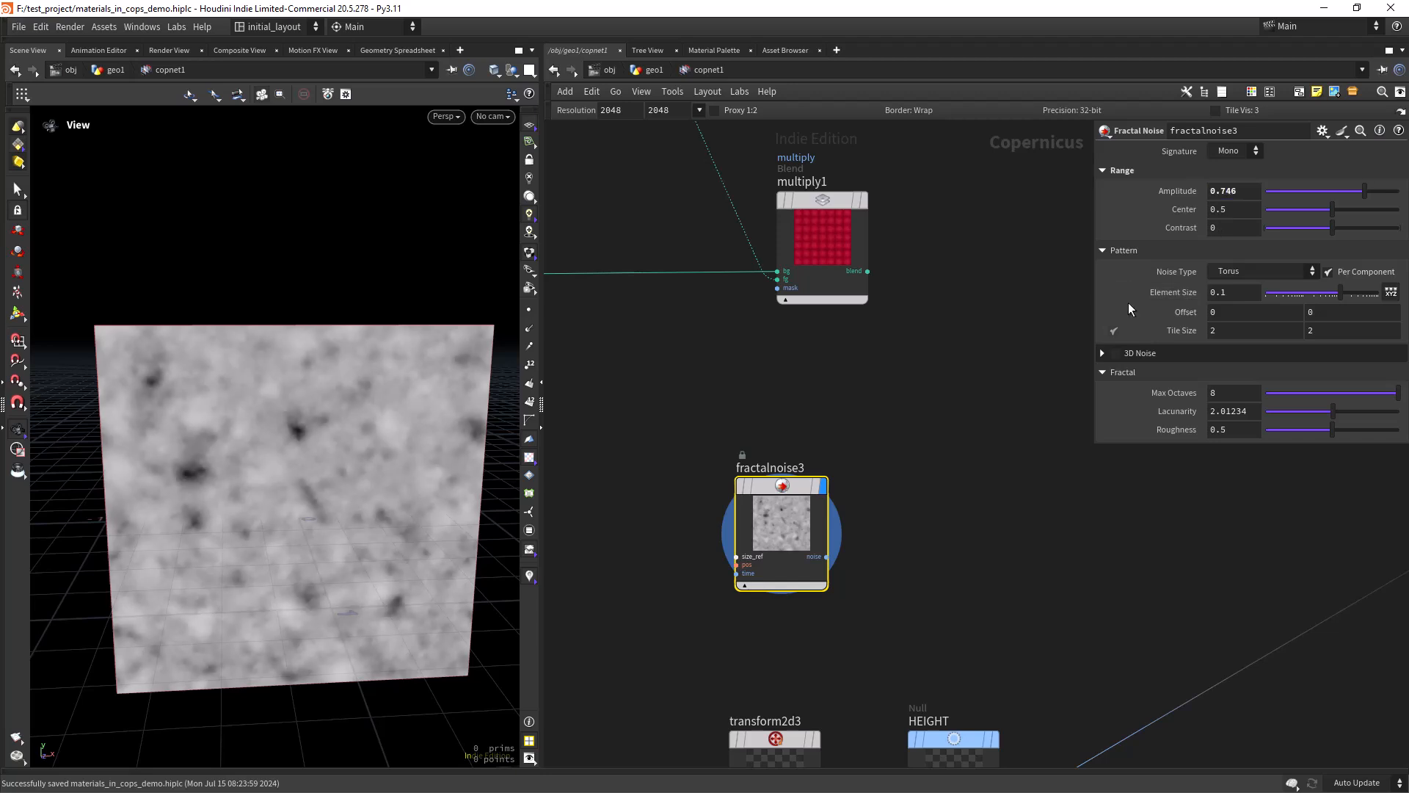
pyautogui.click(1247, 276)
pyautogui.click(1249, 302)
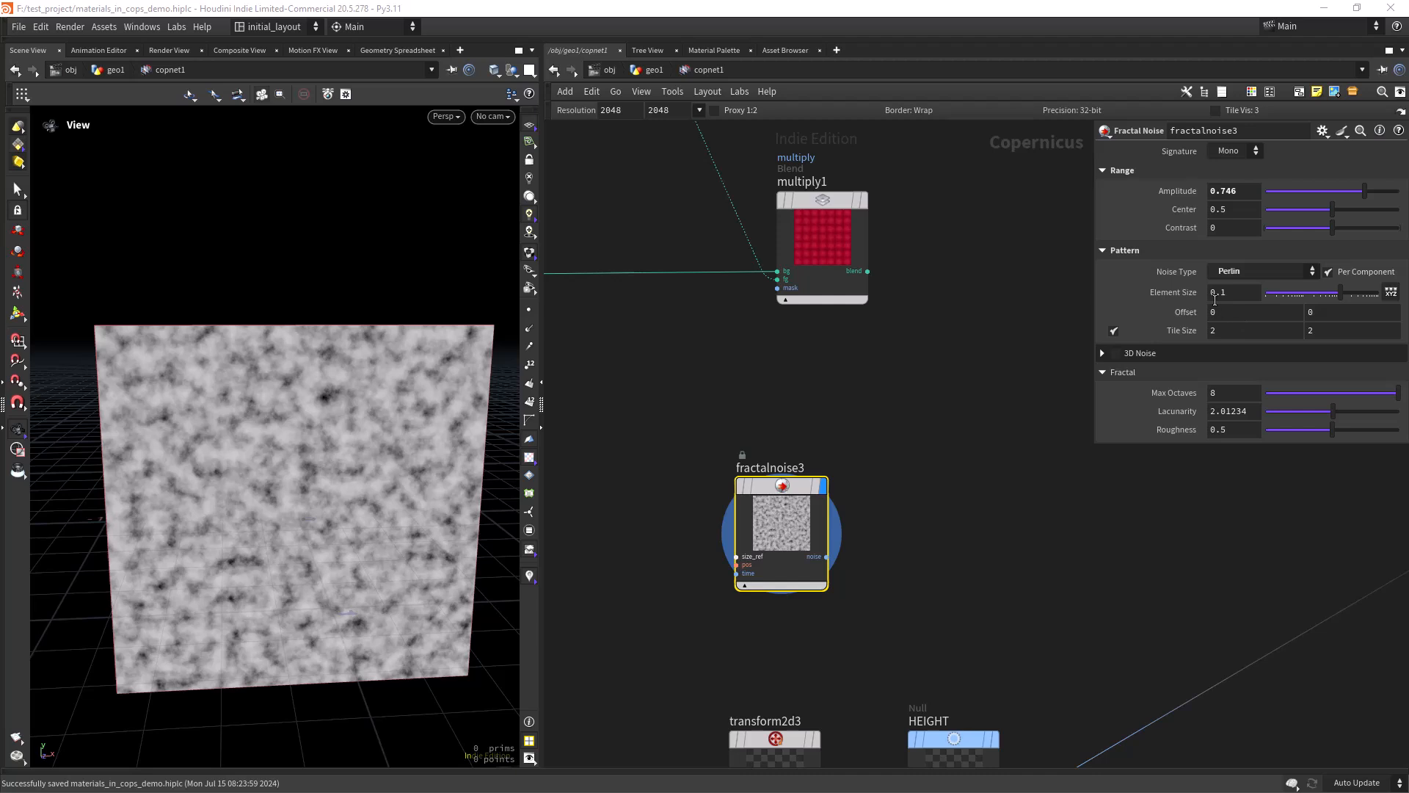
pyautogui.moveTo(1229, 292); pyautogui.dragTo(1005, 342)
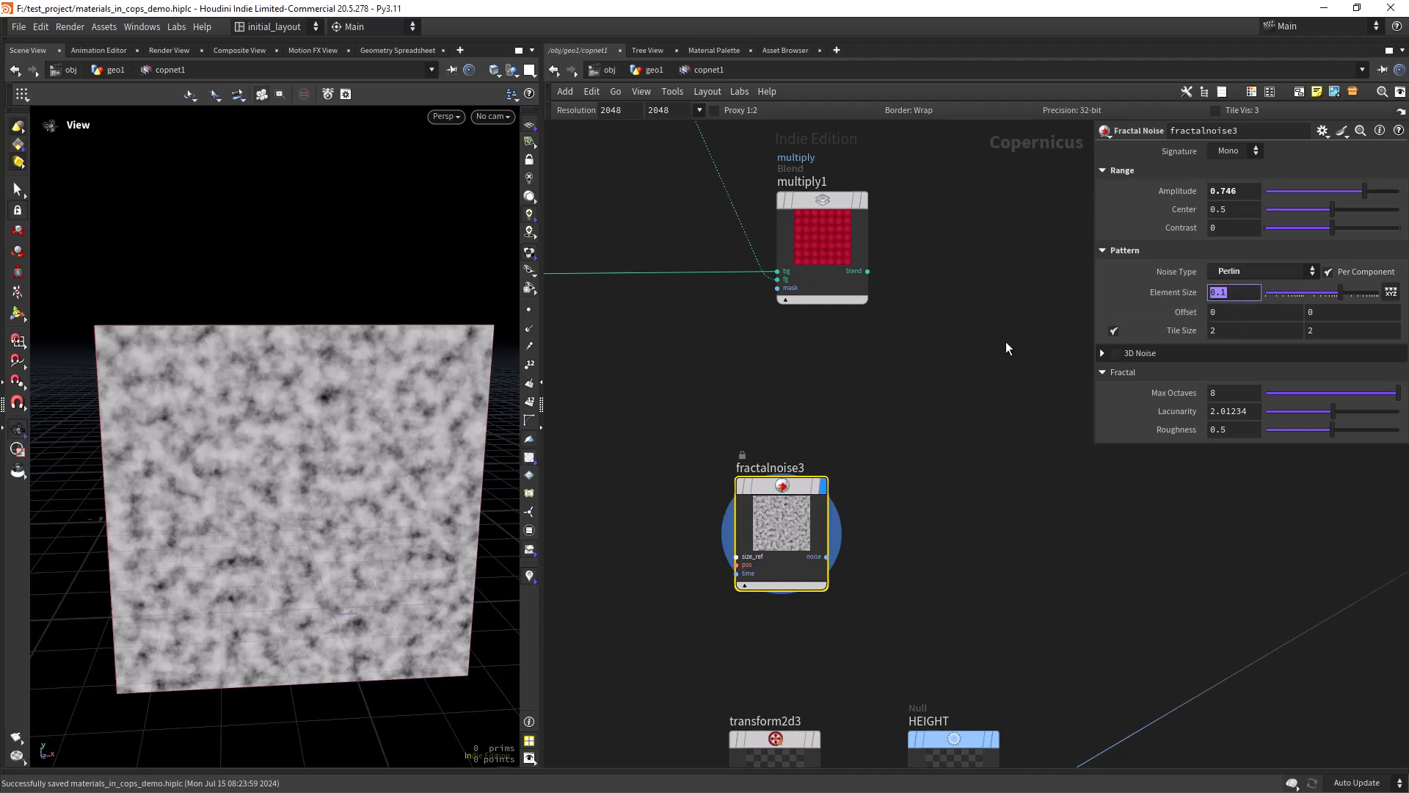
pyautogui.write('1')
pyautogui.press('Return')
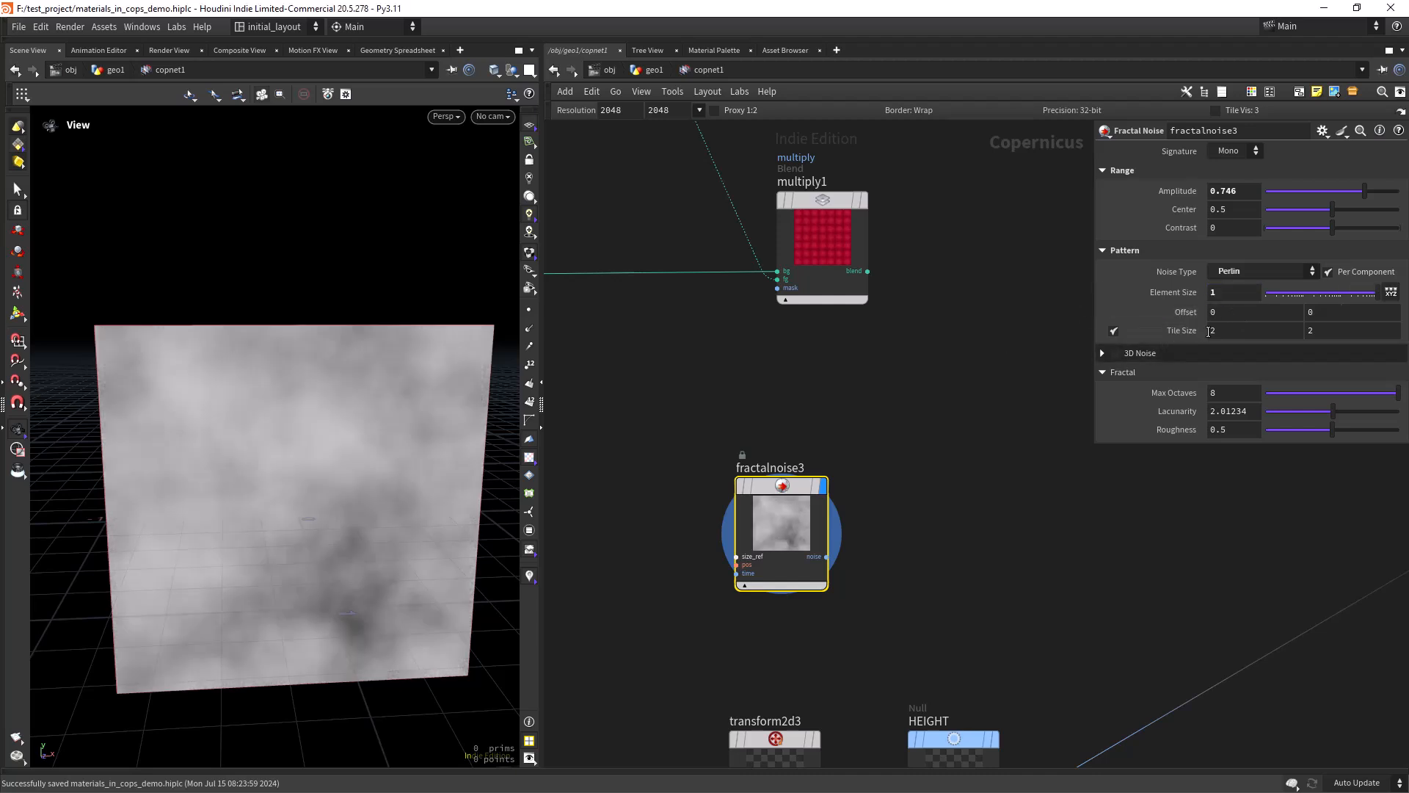
# - Set fractalnoise3's Offset to 0.7 on both axes and its Roughness to 0.9
pyautogui.moveTo(1183, 314); pyautogui.dragTo(1235, 307, button='middle')
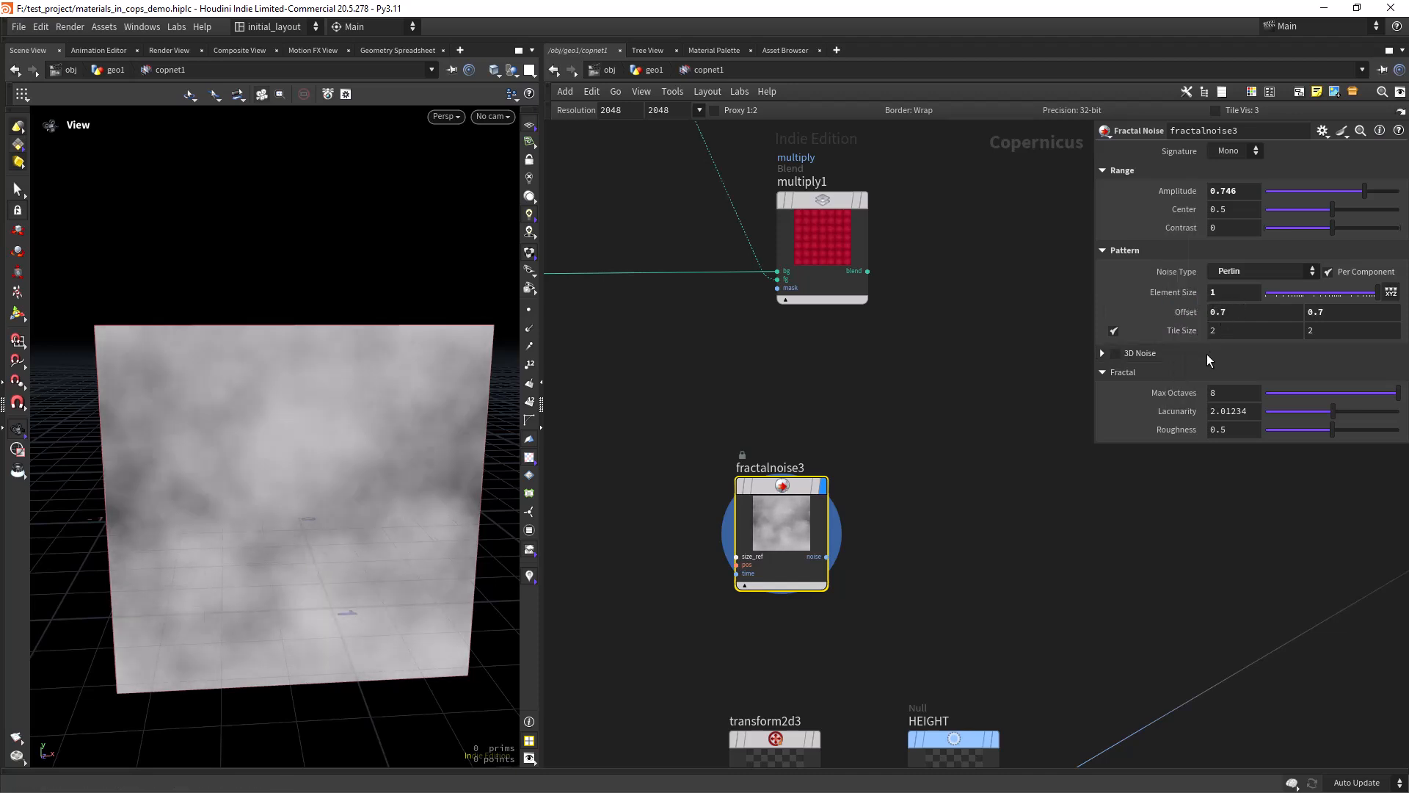
pyautogui.doubleClick(1223, 438)
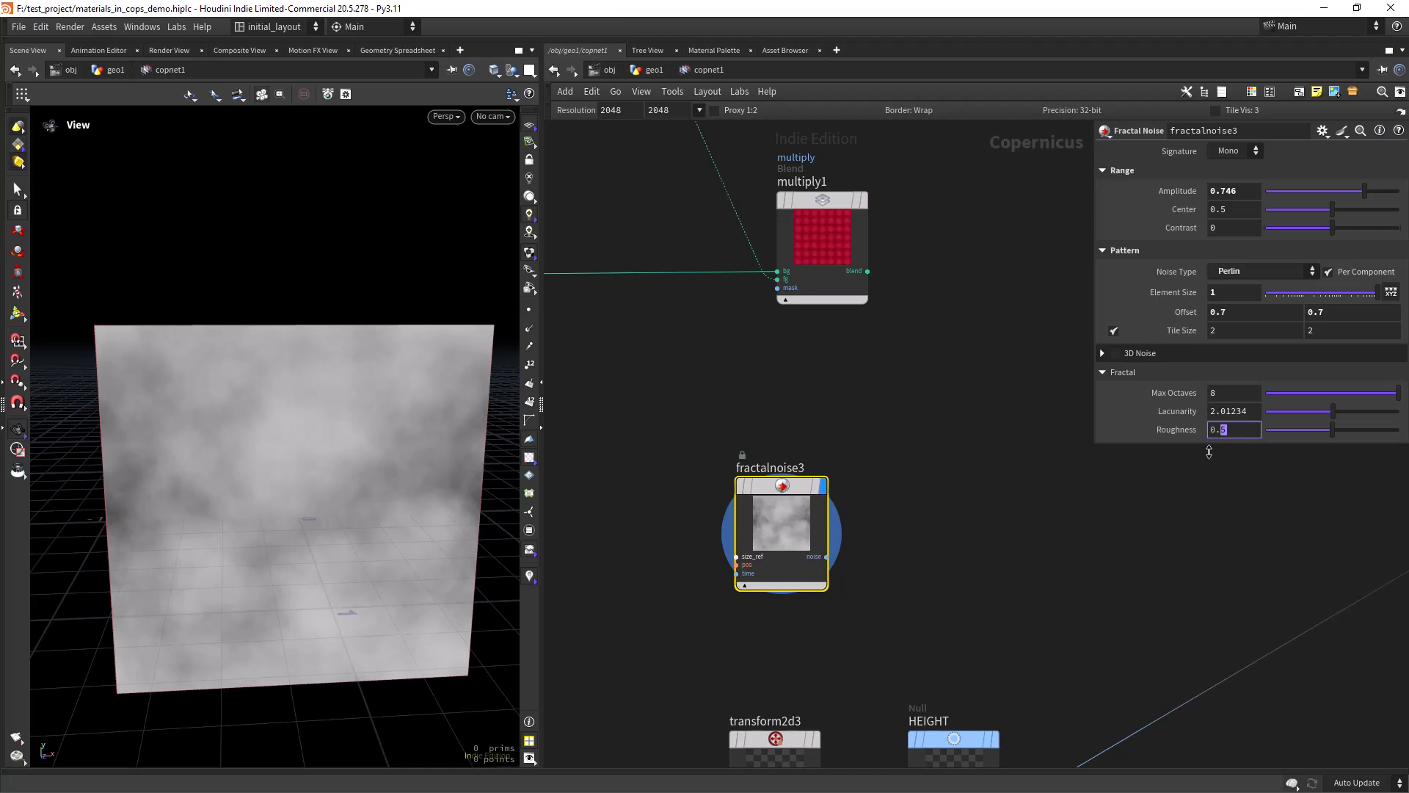
pyautogui.write('9')
pyautogui.press('Return')
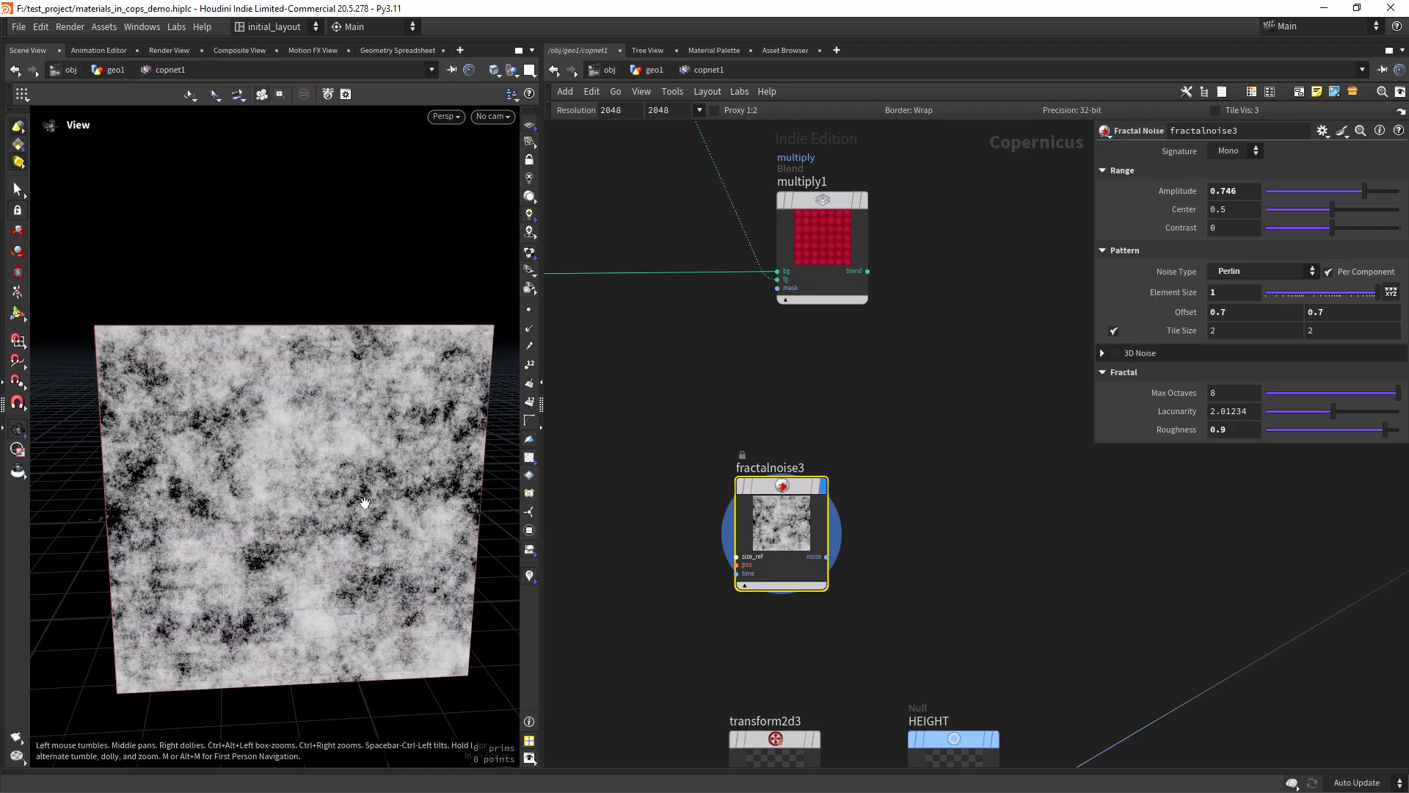
pyautogui.scroll(5, 356, 481)
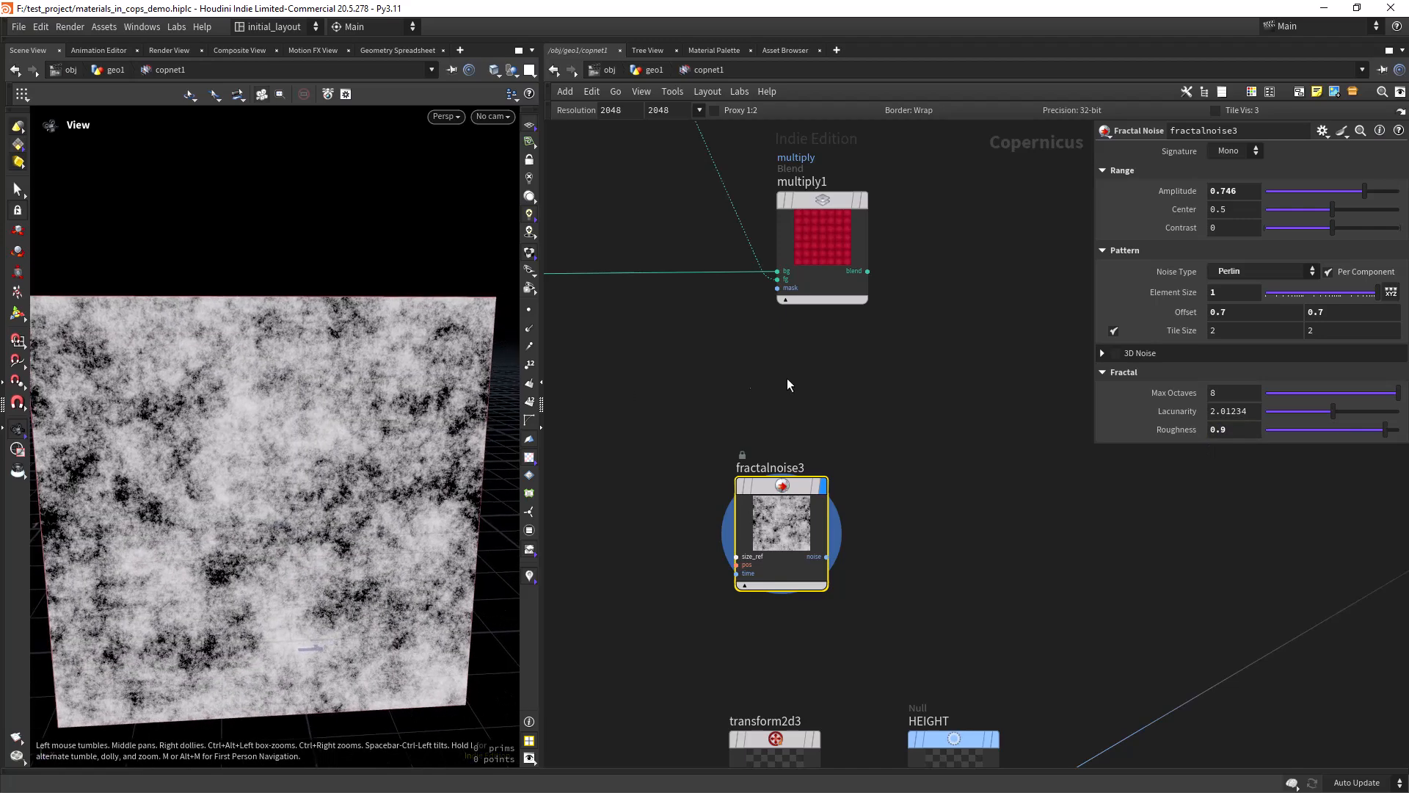
# - Add a second Multiply node and line it up beside multiply1
pyautogui.click(984, 301)
pyautogui.press('Tab')
pyautogui.write('mu')
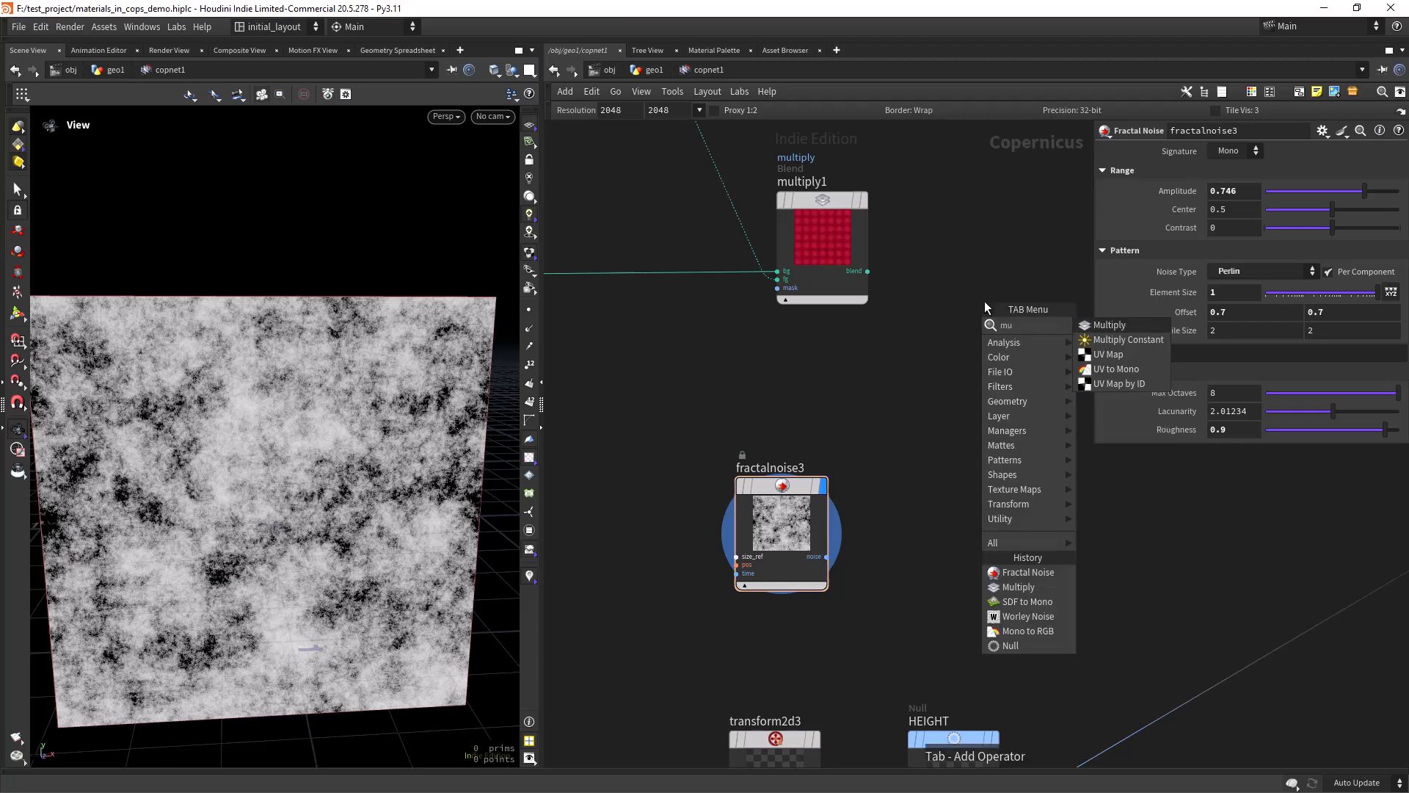
pyautogui.press('Return')
pyautogui.click(985, 301)
pyautogui.moveTo(983, 305); pyautogui.dragTo(997, 199)
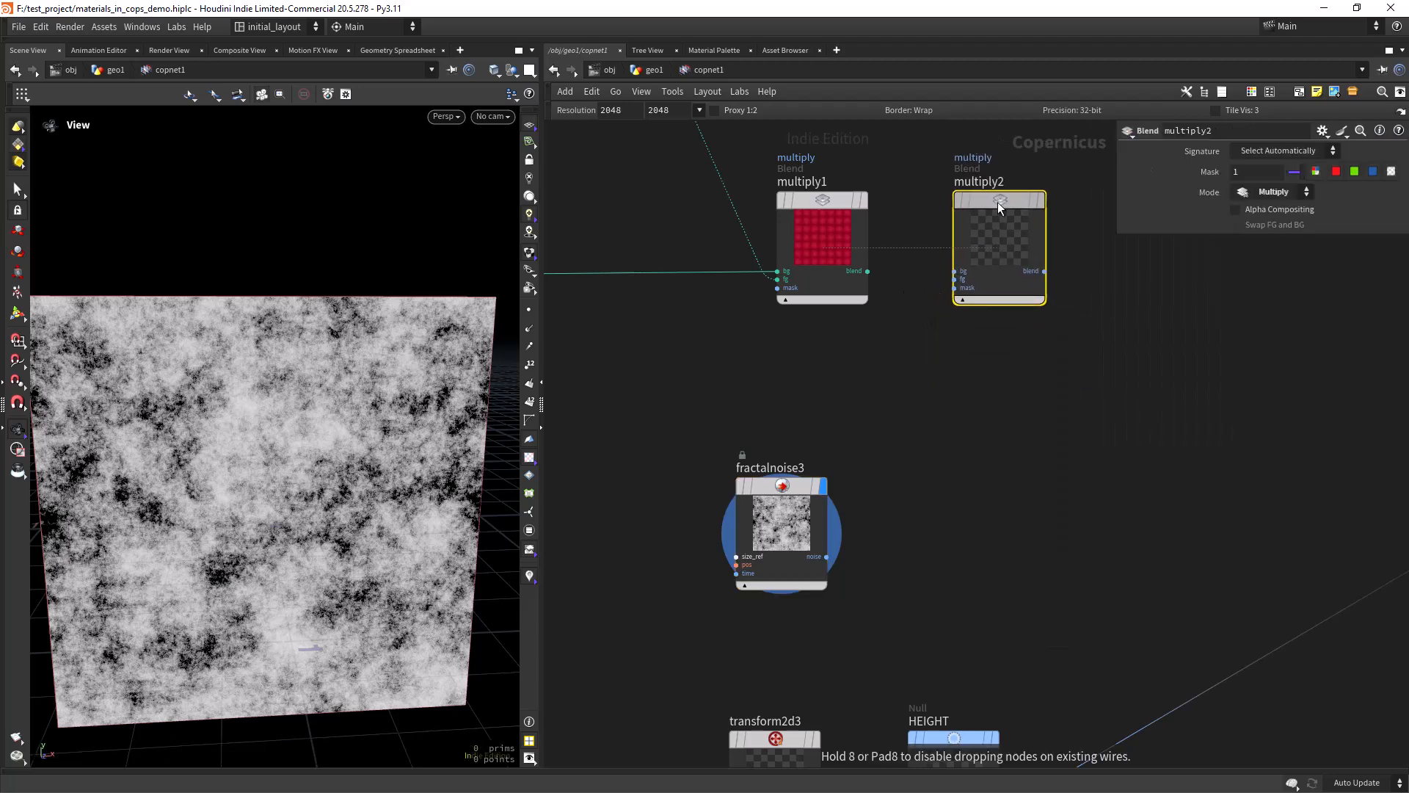
# - Connect multiply1 to multiply2's bg input and fractalnoise3 to its fg input, and display multiply2
pyautogui.moveTo(867, 271); pyautogui.dragTo(971, 271)
pyautogui.click(827, 557)
pyautogui.click(960, 288)
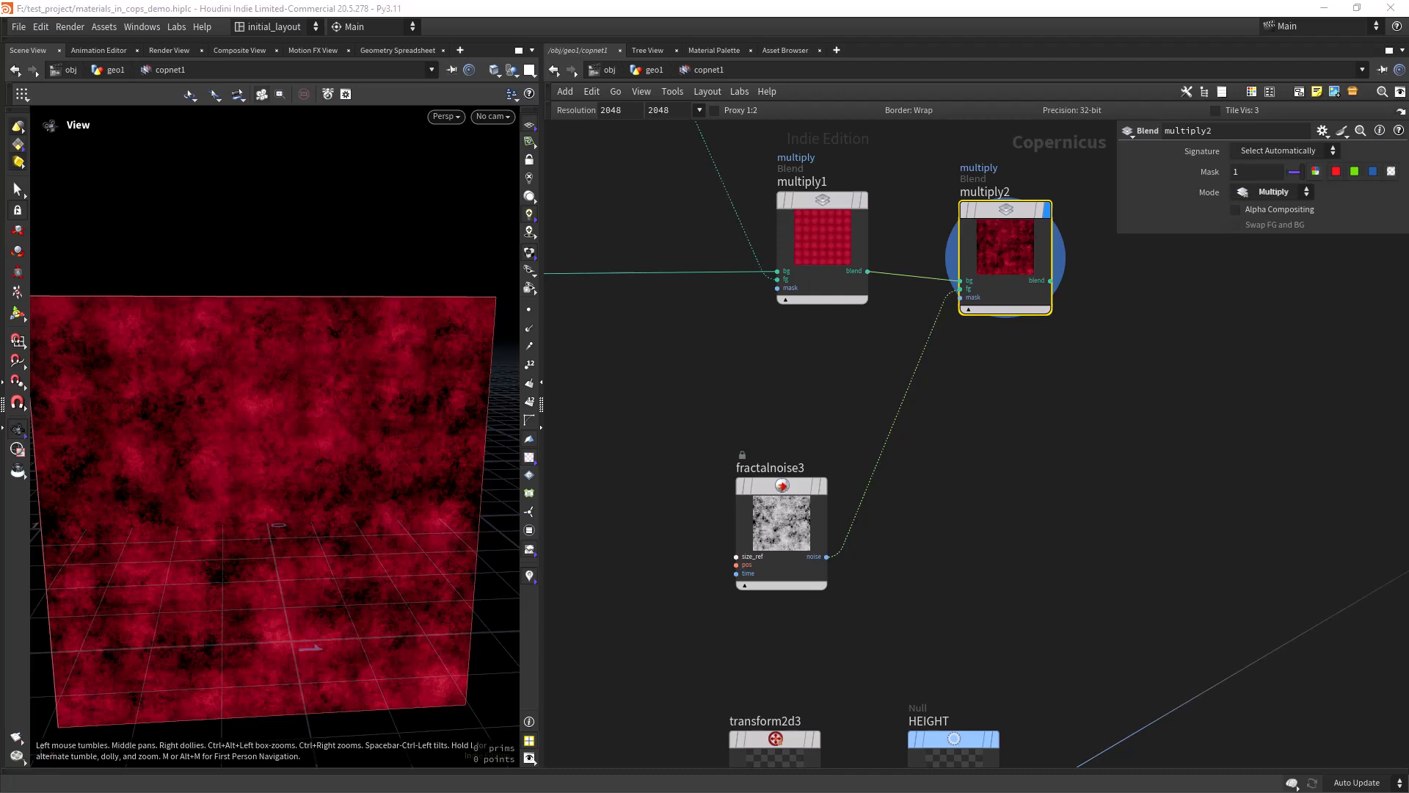
# - Set multiply2's Mask to 0.25, raise it to 0.35, and save the scene
pyautogui.click(1256, 171)
pyautogui.write('.25')
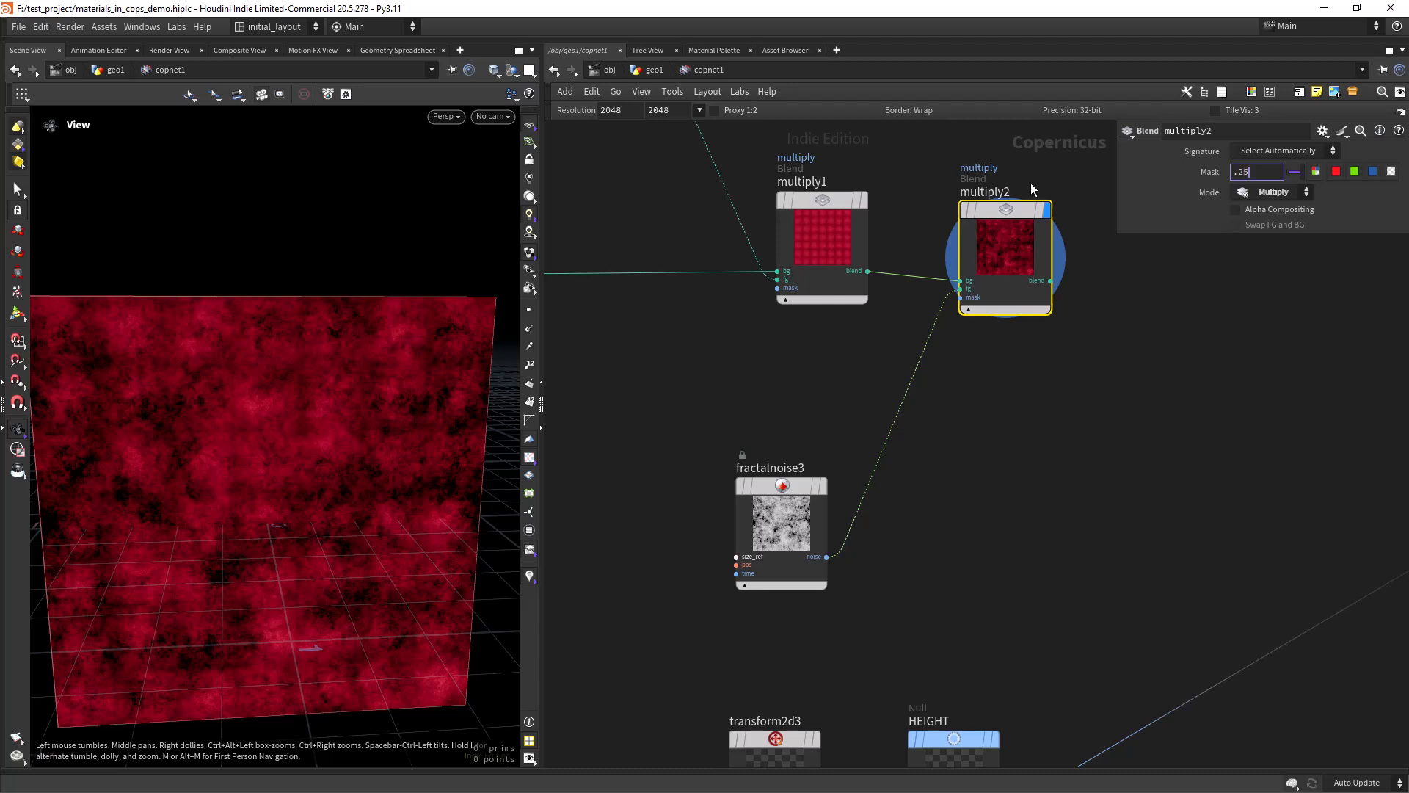
pyautogui.press('Return')
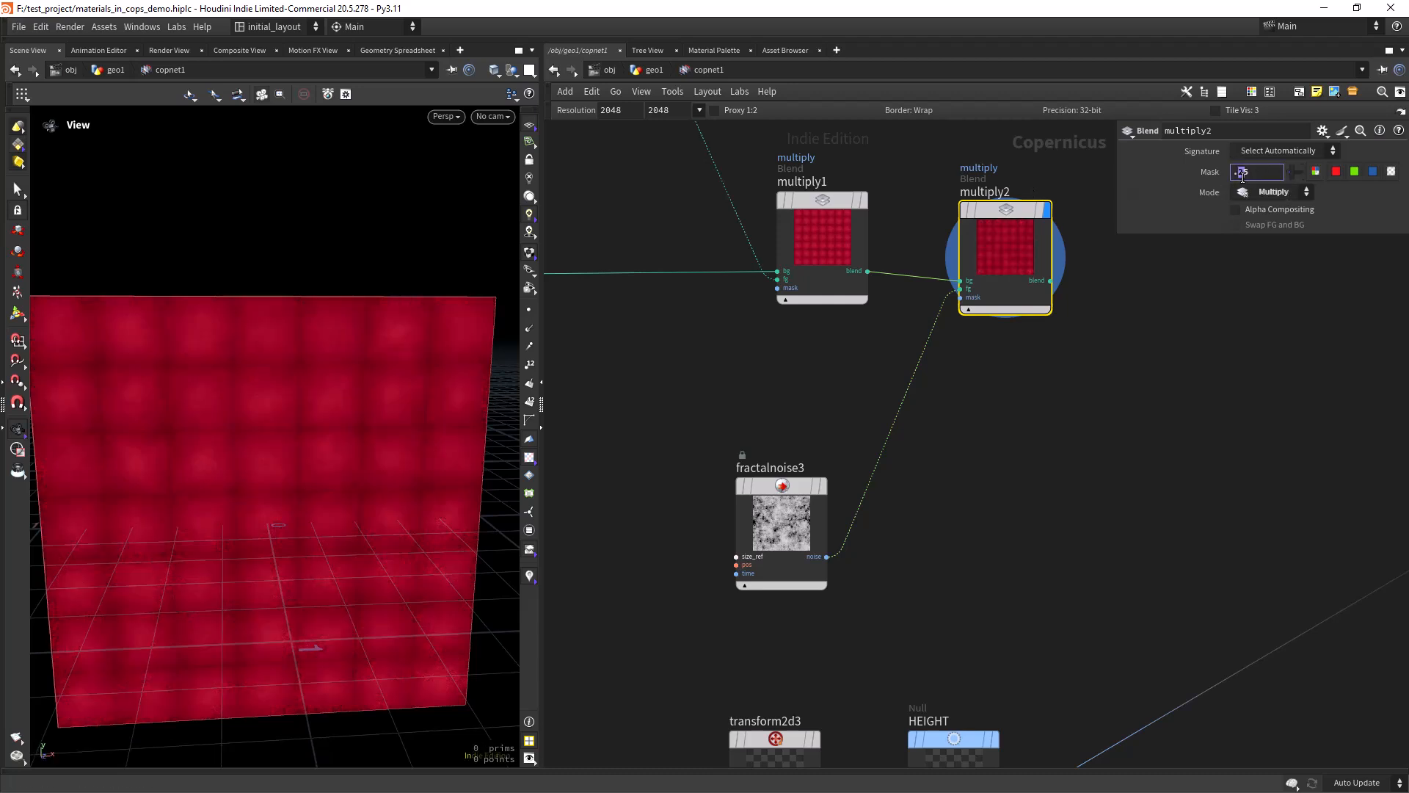
pyautogui.moveTo(512, 319); pyautogui.dragTo(368, 497)
pyautogui.hotkey('ctrl', 's')
pyautogui.press('f')
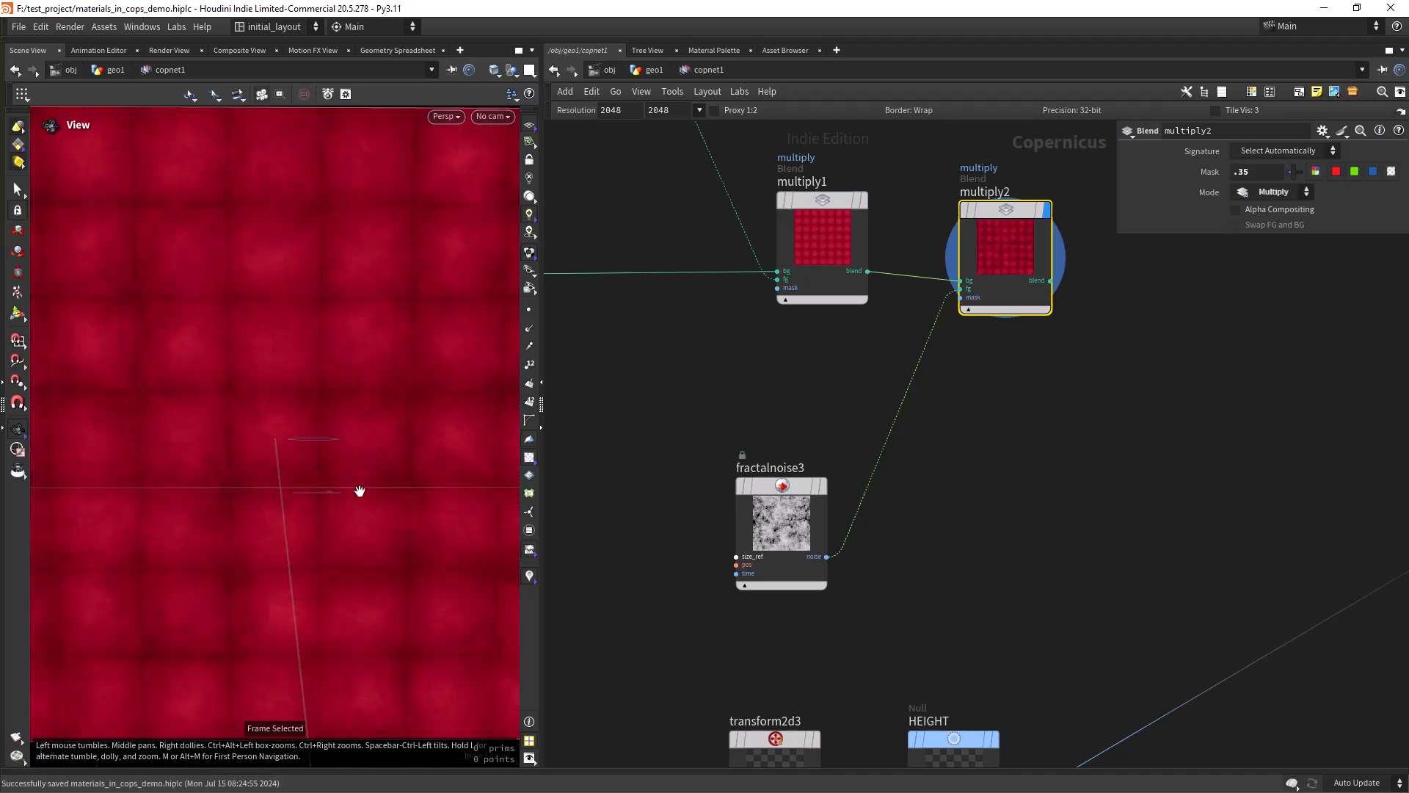
pyautogui.moveTo(396, 484); pyautogui.dragTo(390, 444, button='right')
pyautogui.moveTo(396, 446); pyautogui.dragTo(381, 466, button='middle')
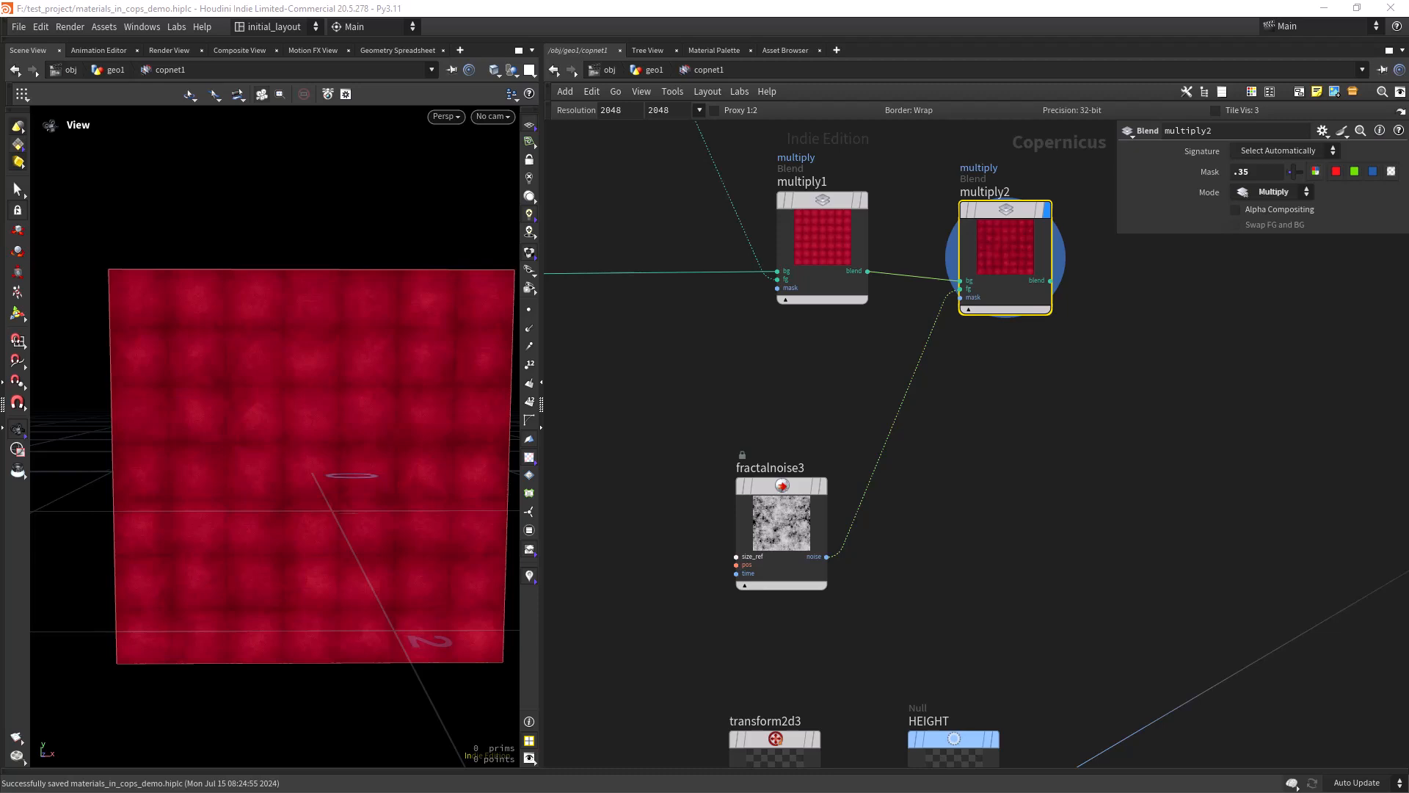
# - Move blend4, transform2d3 and HEIGHT farther below the color branch to make room
pyautogui.scroll(-5, 953, 372)
pyautogui.scroll(-1, 937, 403)
pyautogui.scroll(4, 937, 403)
pyautogui.scroll(-5, 906, 576)
pyautogui.moveTo(998, 585); pyautogui.dragTo(866, 585)
pyautogui.scroll(3, 890, 518)
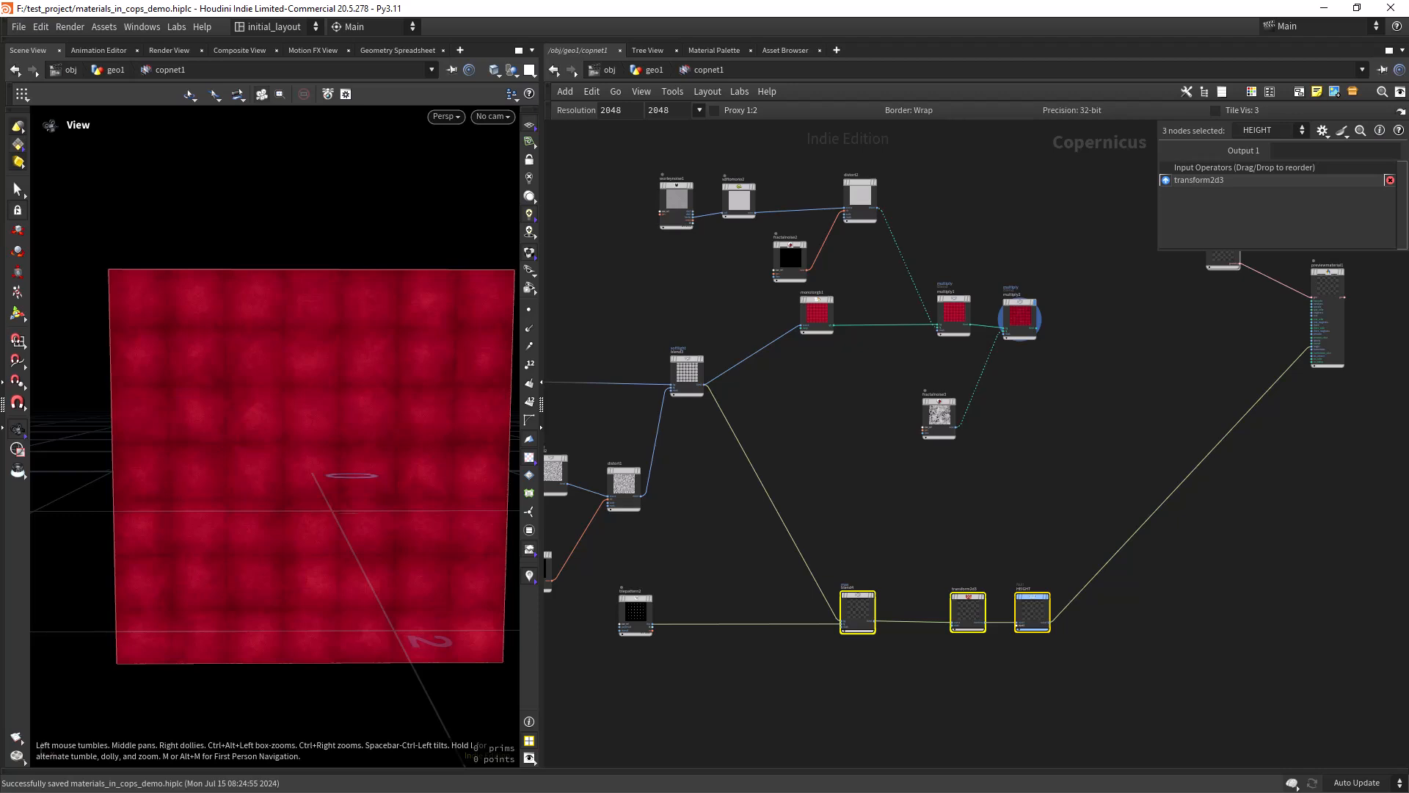
# - Compare the button dots of tilepattern2 with the combined height pattern of blend4 in the viewport
pyautogui.scroll(5, 680, 604)
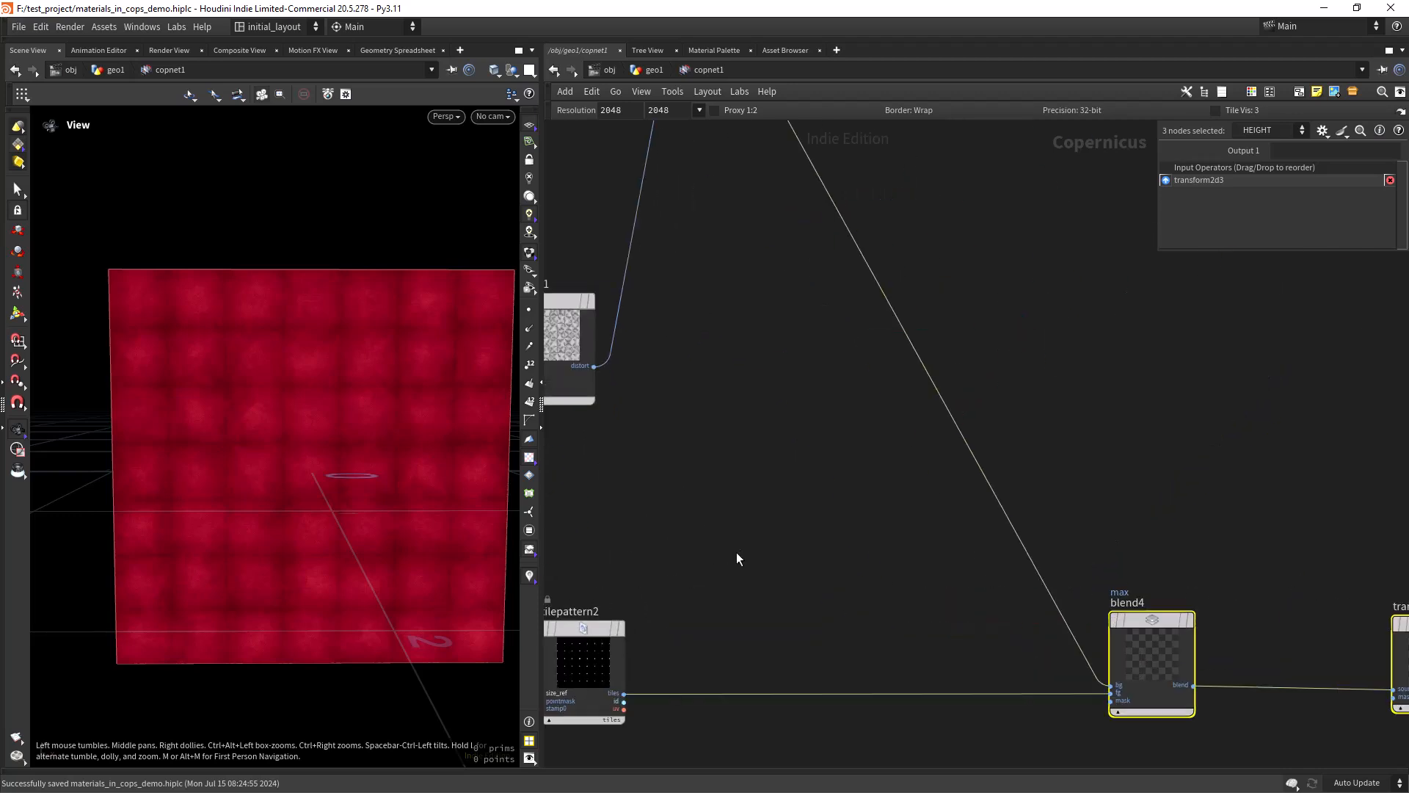
pyautogui.click(667, 544)
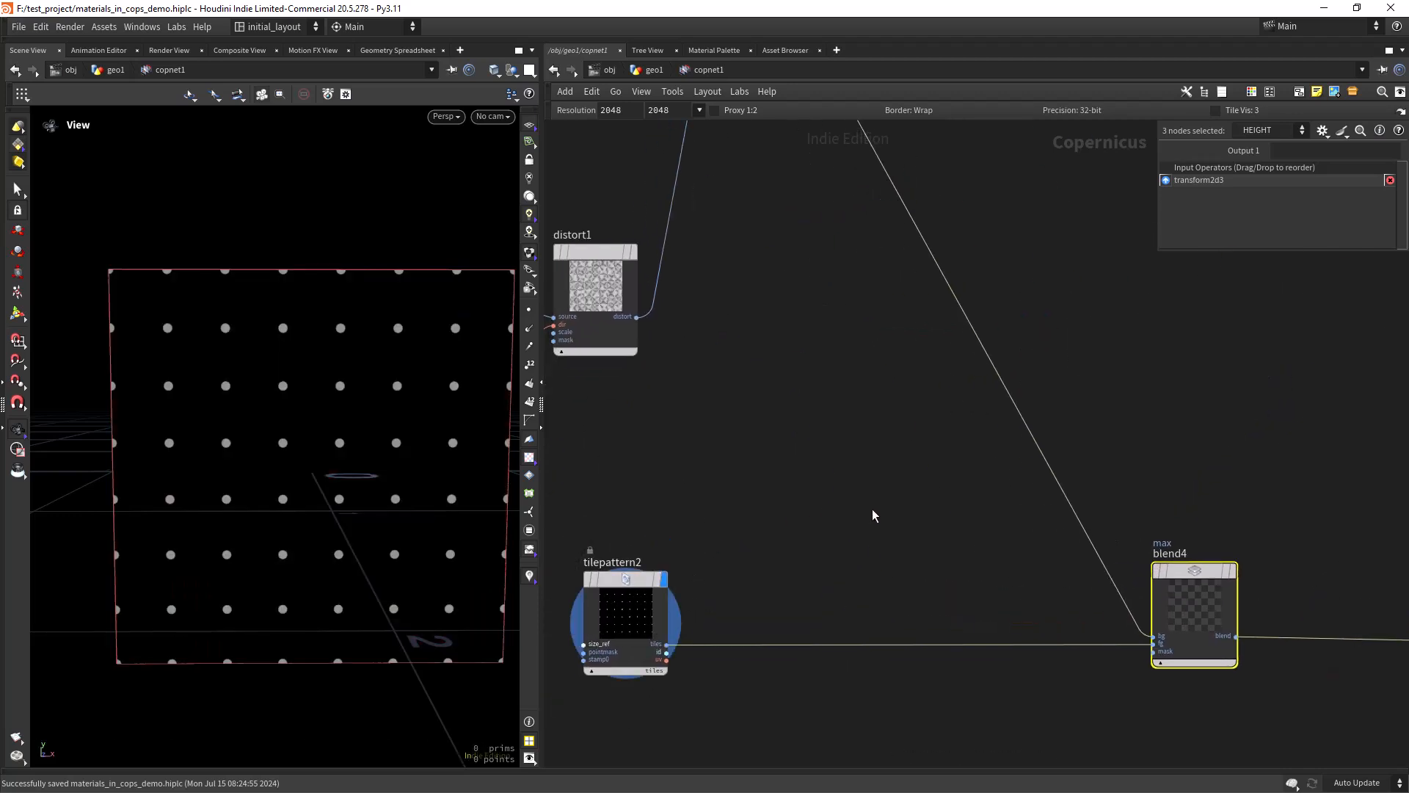
pyautogui.click(1243, 527)
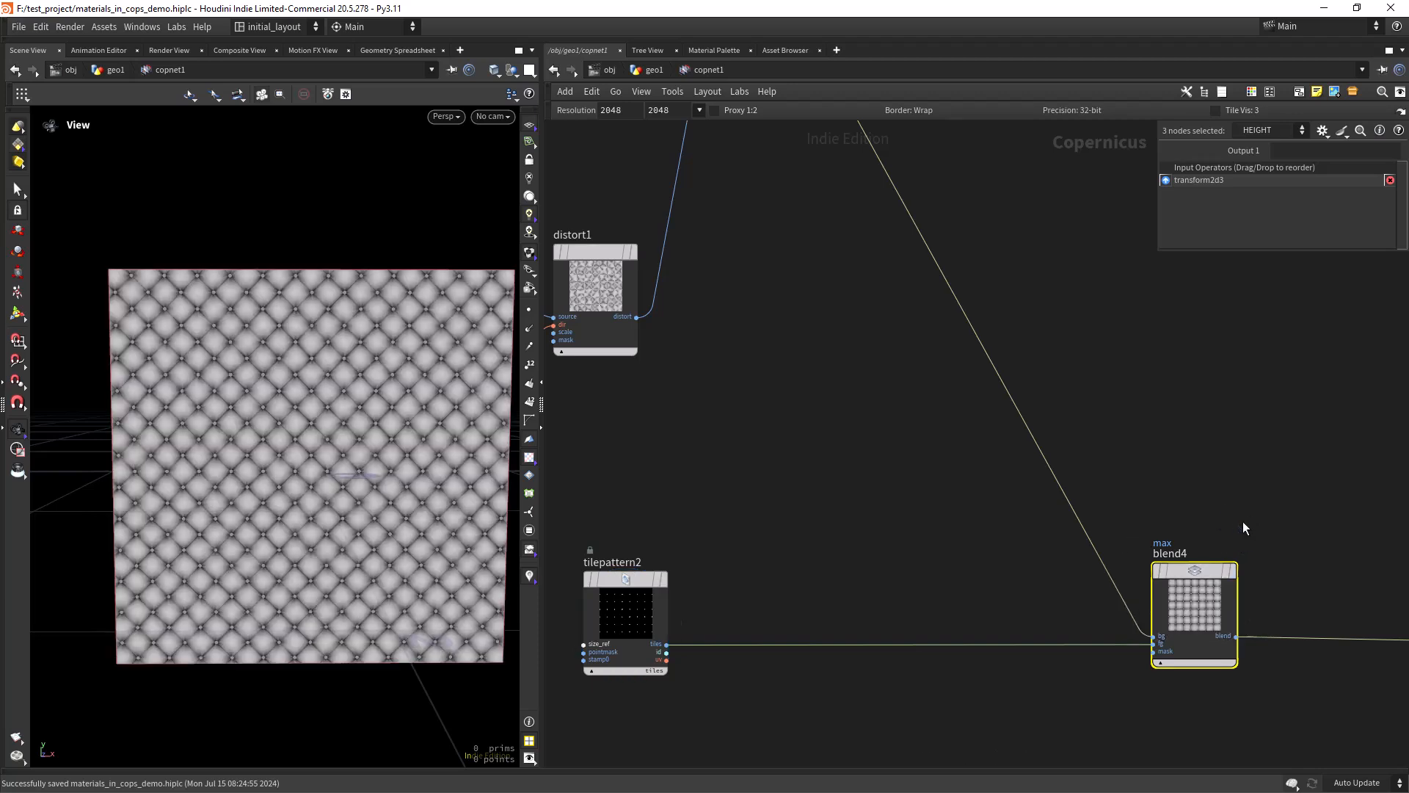
pyautogui.click(663, 580)
# - Add an Equalize node beside tilepattern2, connect tilepattern2's tiles output to its source, and display the equalized dots
pyautogui.click(797, 499)
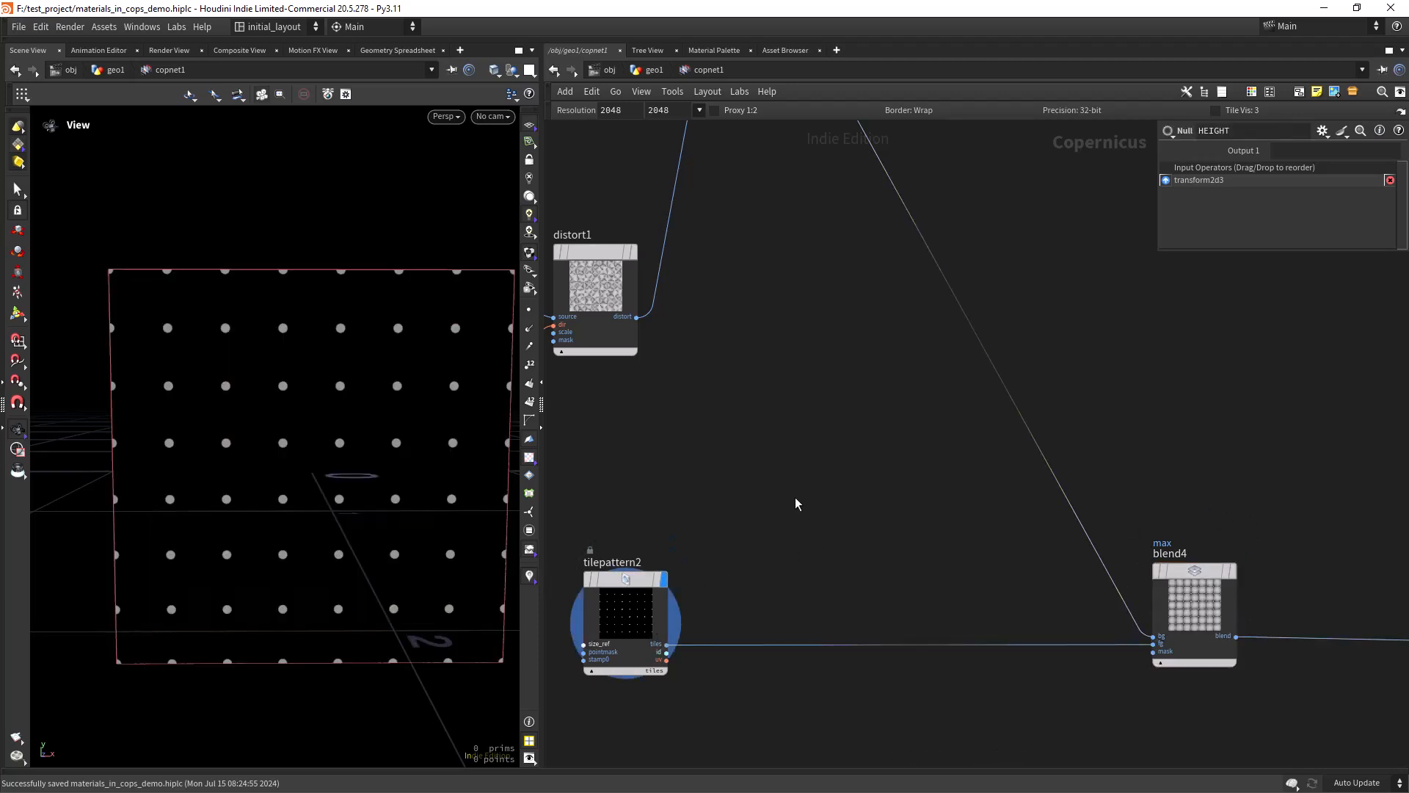
pyautogui.press('Tab')
pyautogui.write('equ')
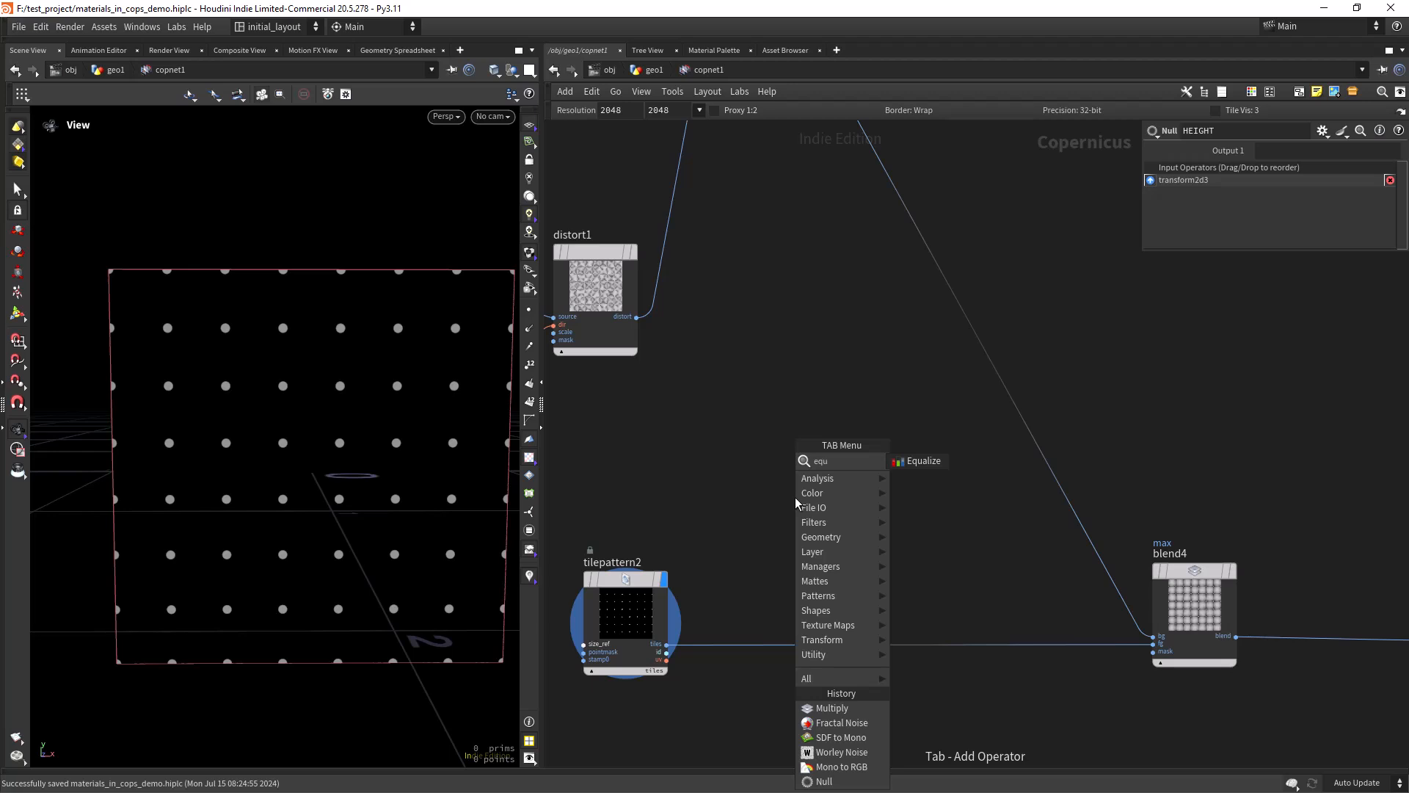
pyautogui.press('Return')
pyautogui.click(795, 499)
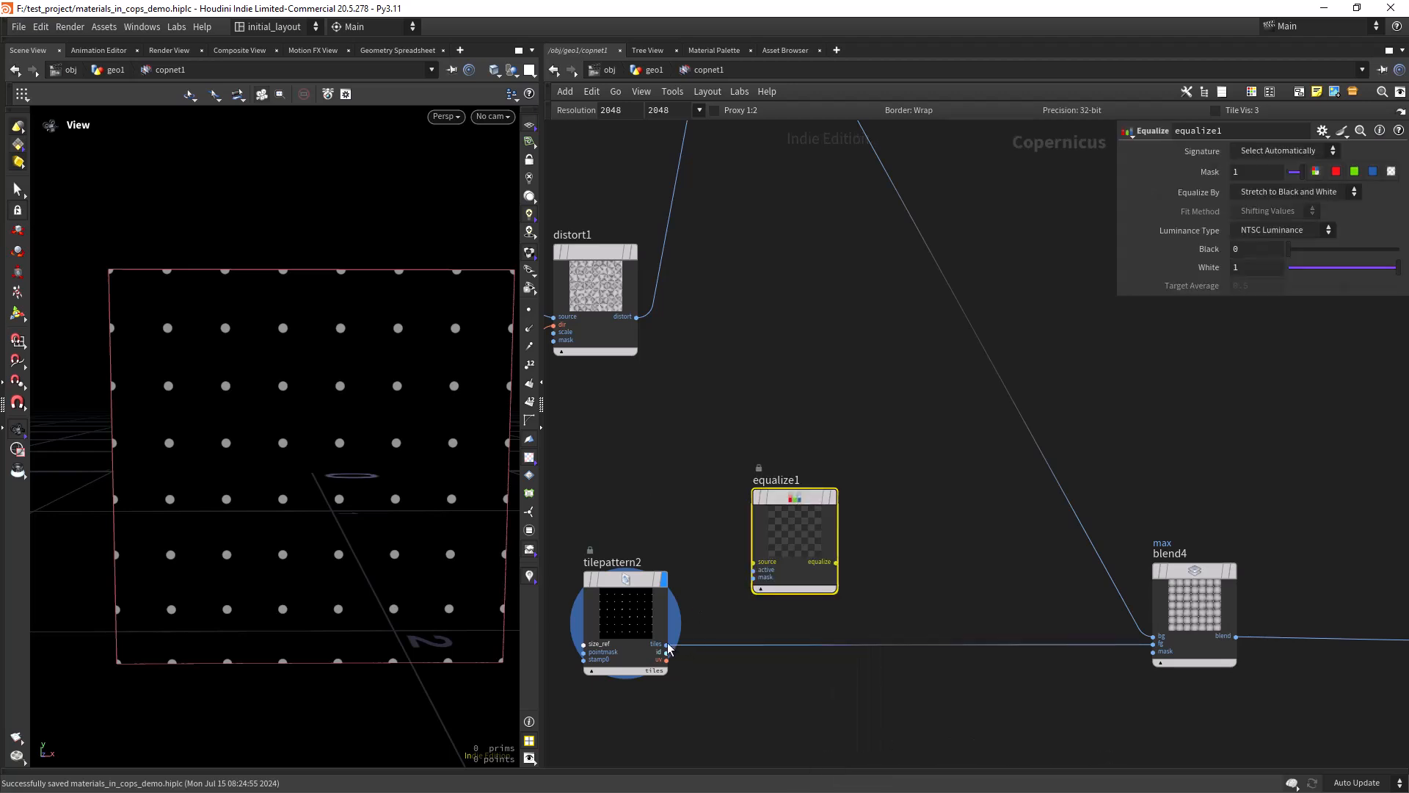
pyautogui.click(667, 644)
pyautogui.moveTo(666, 644); pyautogui.dragTo(753, 562)
pyautogui.moveTo(753, 562)
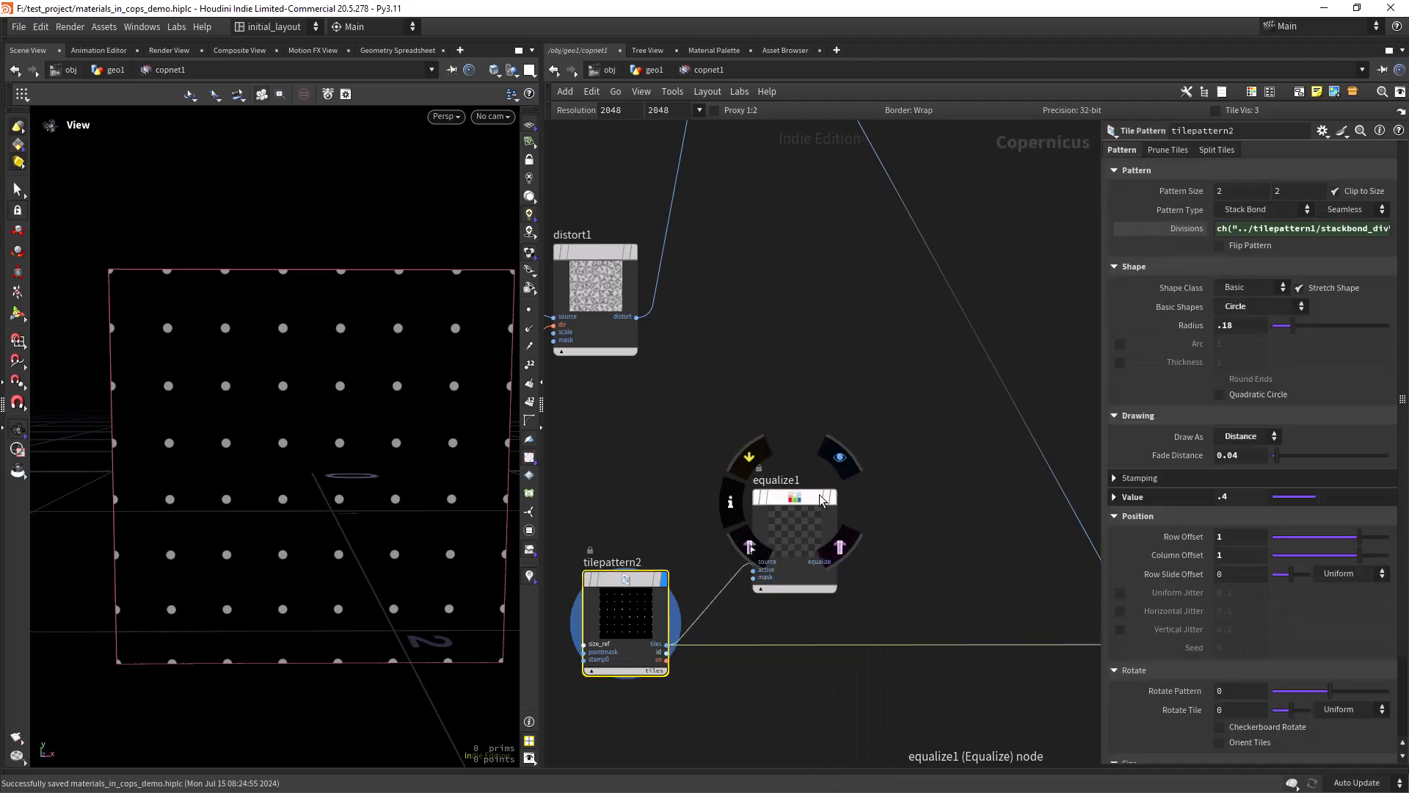
pyautogui.click(860, 455)
pyautogui.moveTo(787, 506)
pyautogui.mouseDown()
pyautogui.moveTo(805, 497)
pyautogui.moveTo(792, 502)
pyautogui.mouseUp()
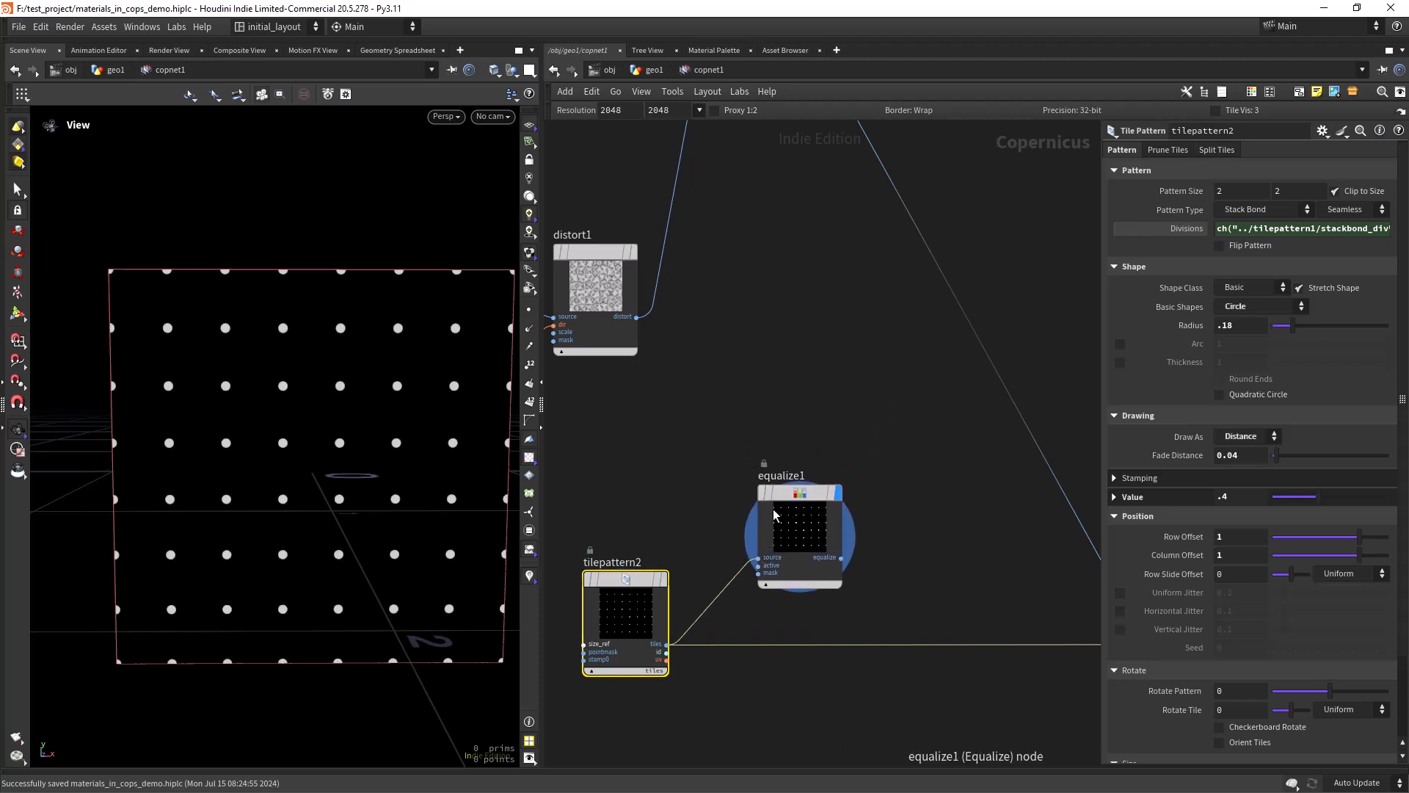
# - Add a Dilate Erode node after equalize1, connect equalize1's output to its source, and display it
pyautogui.click(912, 517)
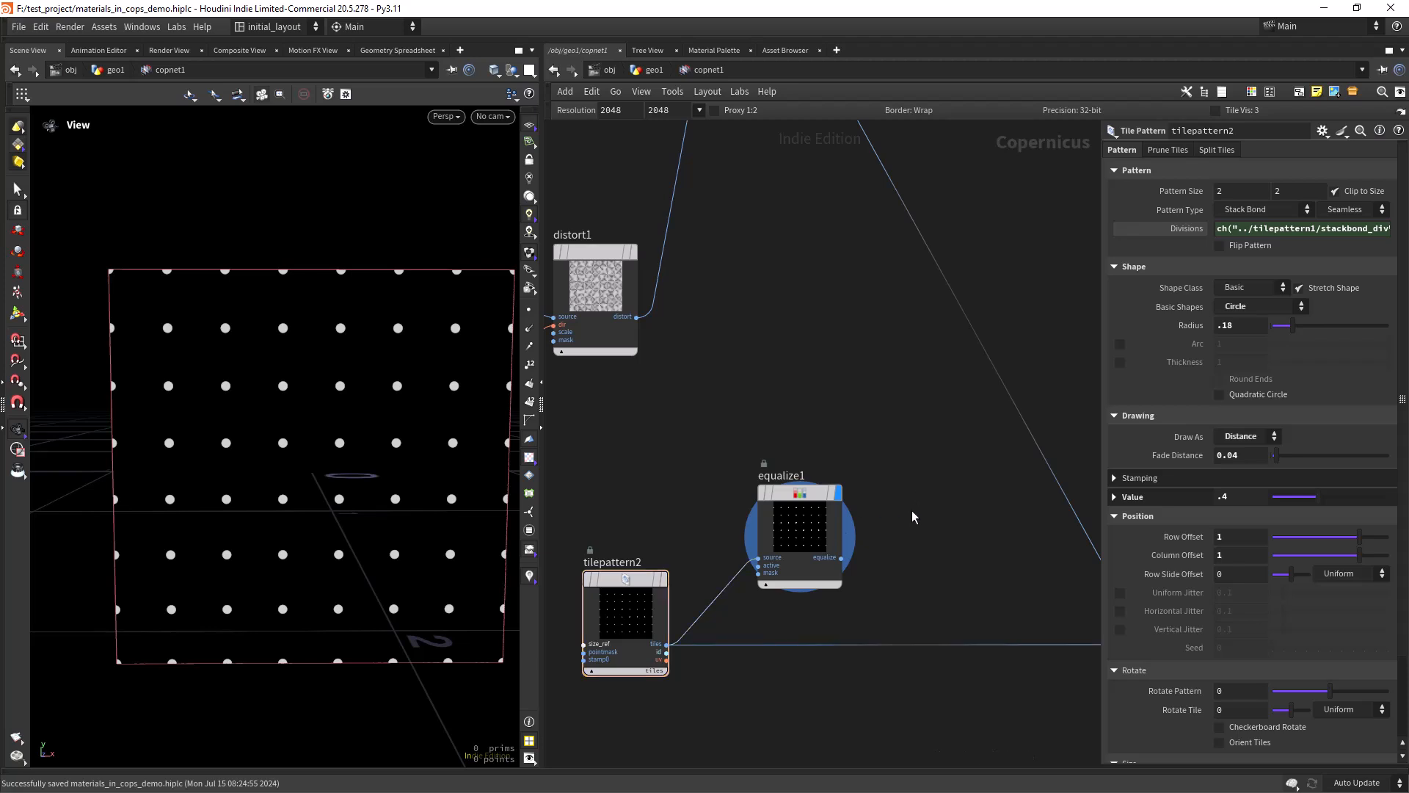
pyautogui.press('Tab')
pyautogui.write('dil')
pyautogui.press('Return')
pyautogui.click(911, 510)
pyautogui.moveTo(909, 503); pyautogui.dragTo(951, 485)
pyautogui.moveTo(842, 558); pyautogui.dragTo(912, 554)
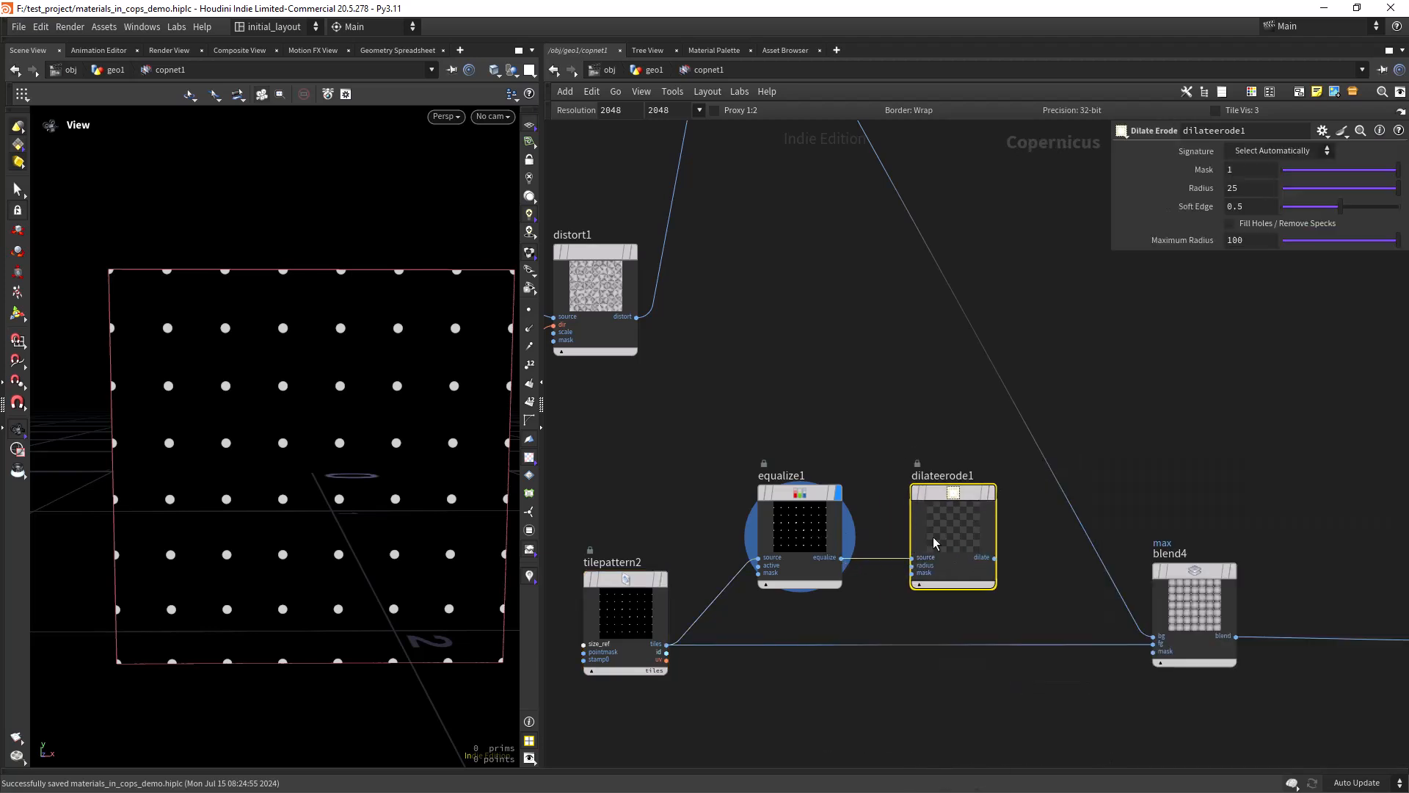
pyautogui.click(992, 448)
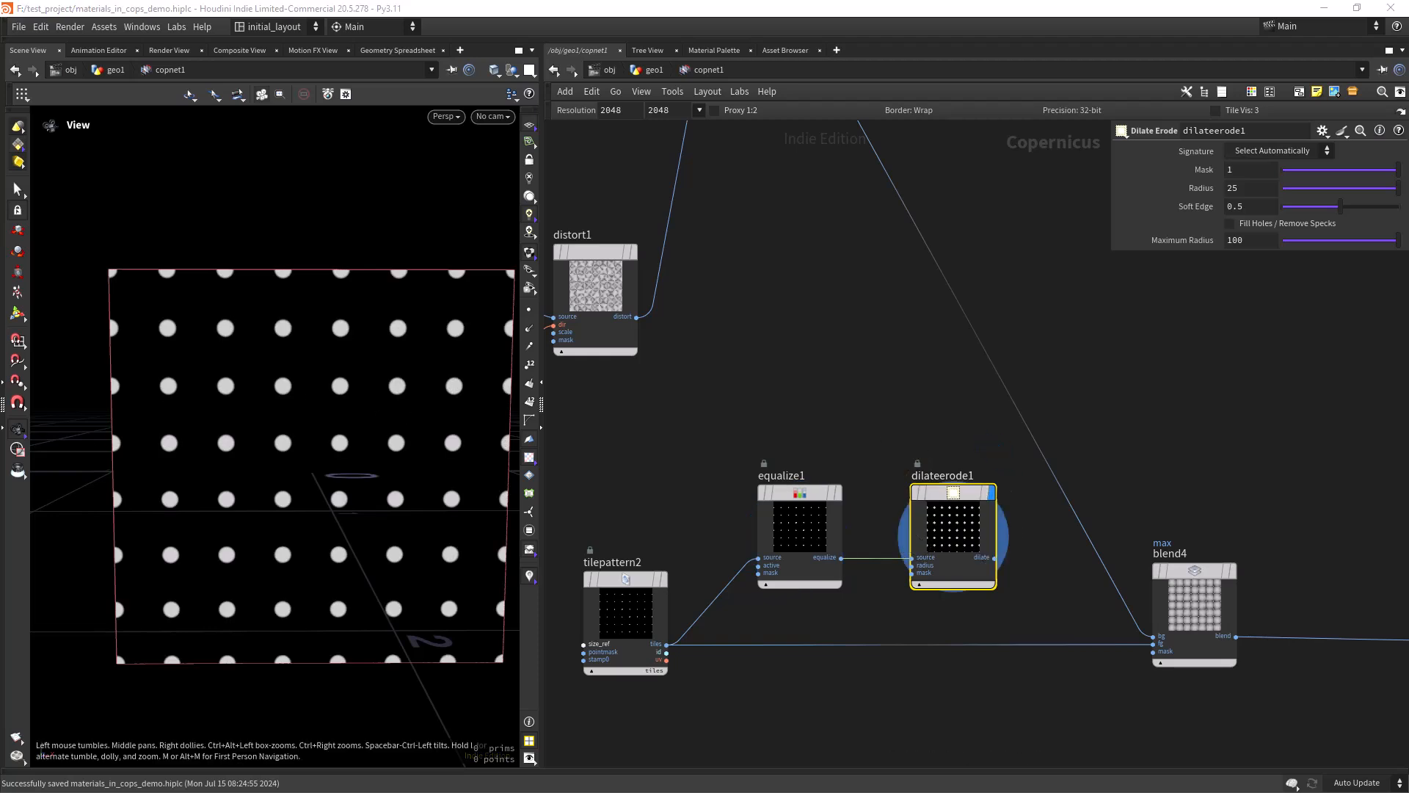
# - Set the Dilate Erode node's Radius to 5
pyautogui.moveTo(1246, 189); pyautogui.dragTo(1022, 236)
pyautogui.write('5')
pyautogui.press('Return')
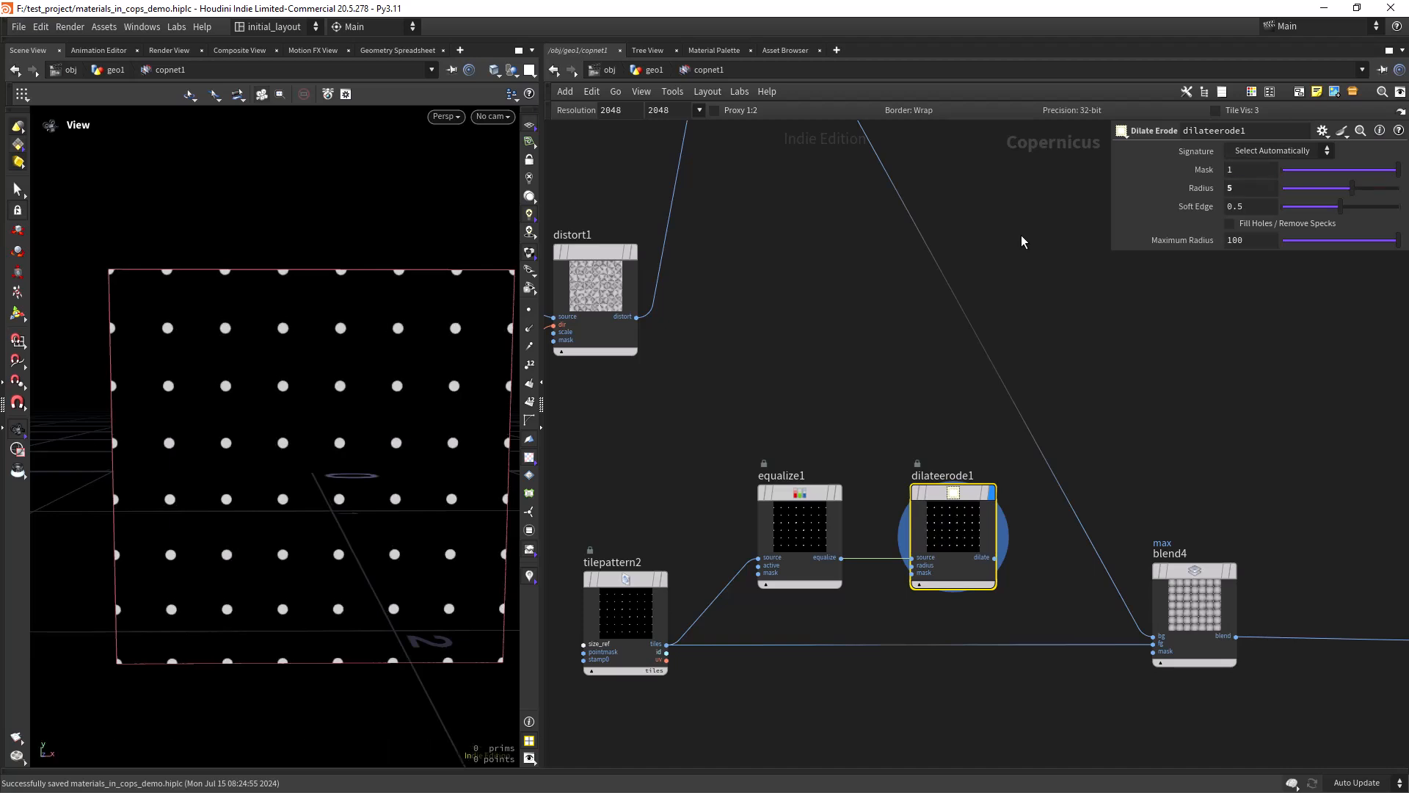
# - Add a Mono to RGB node near blend4, feed it from dilateerode1's dilate output, and display it
pyautogui.moveTo(984, 421); pyautogui.dragTo(828, 439, button='middle')
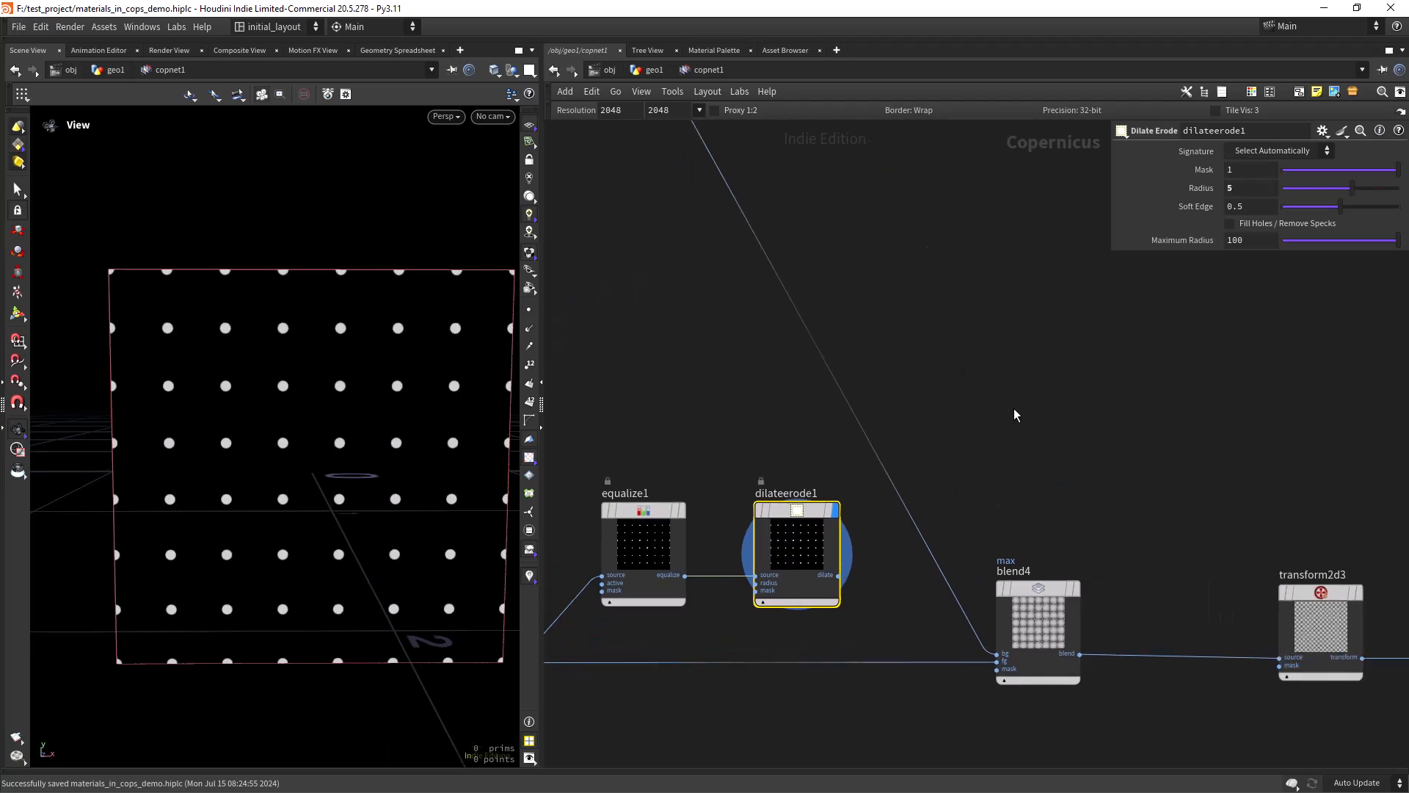
pyautogui.press('Tab')
pyautogui.write('monot')
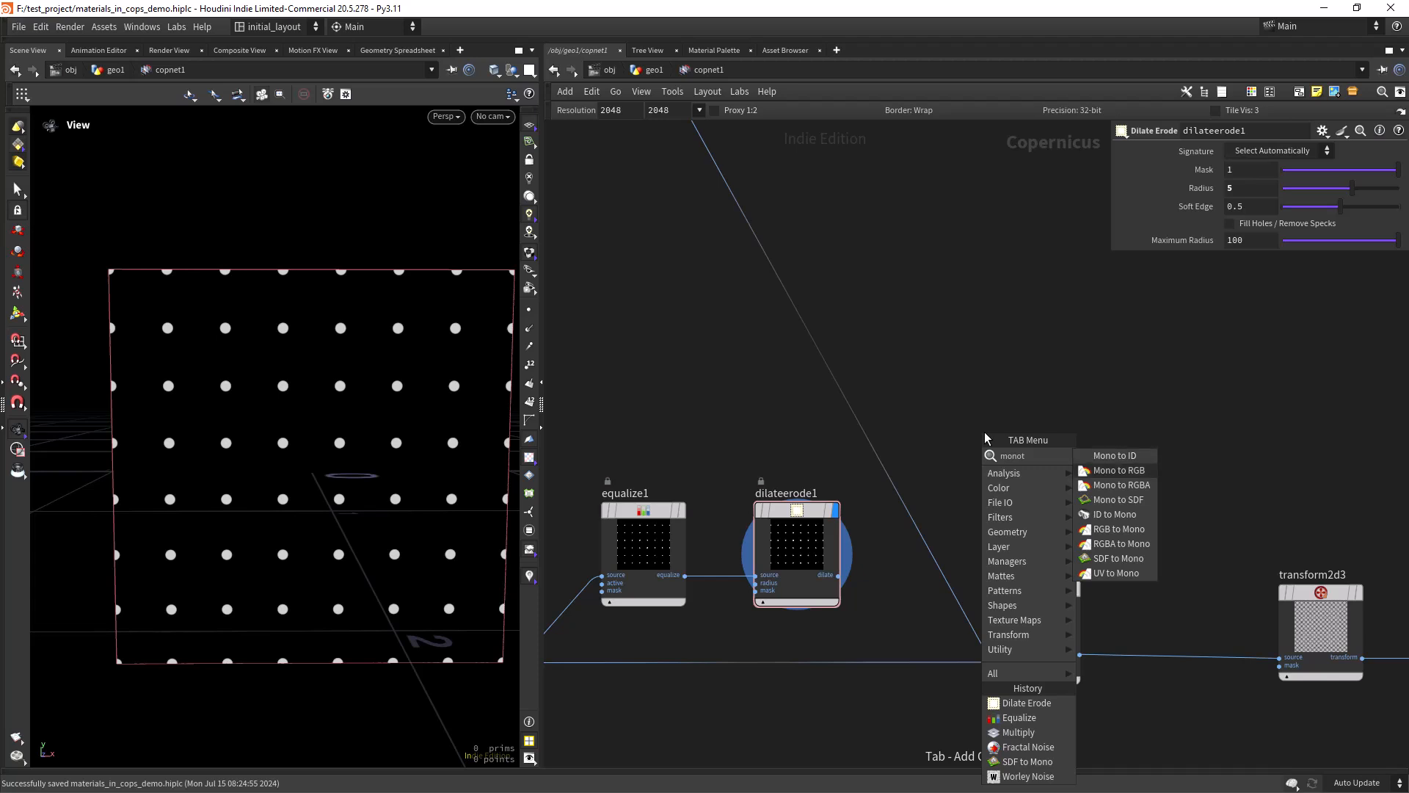
pyautogui.click(1119, 469)
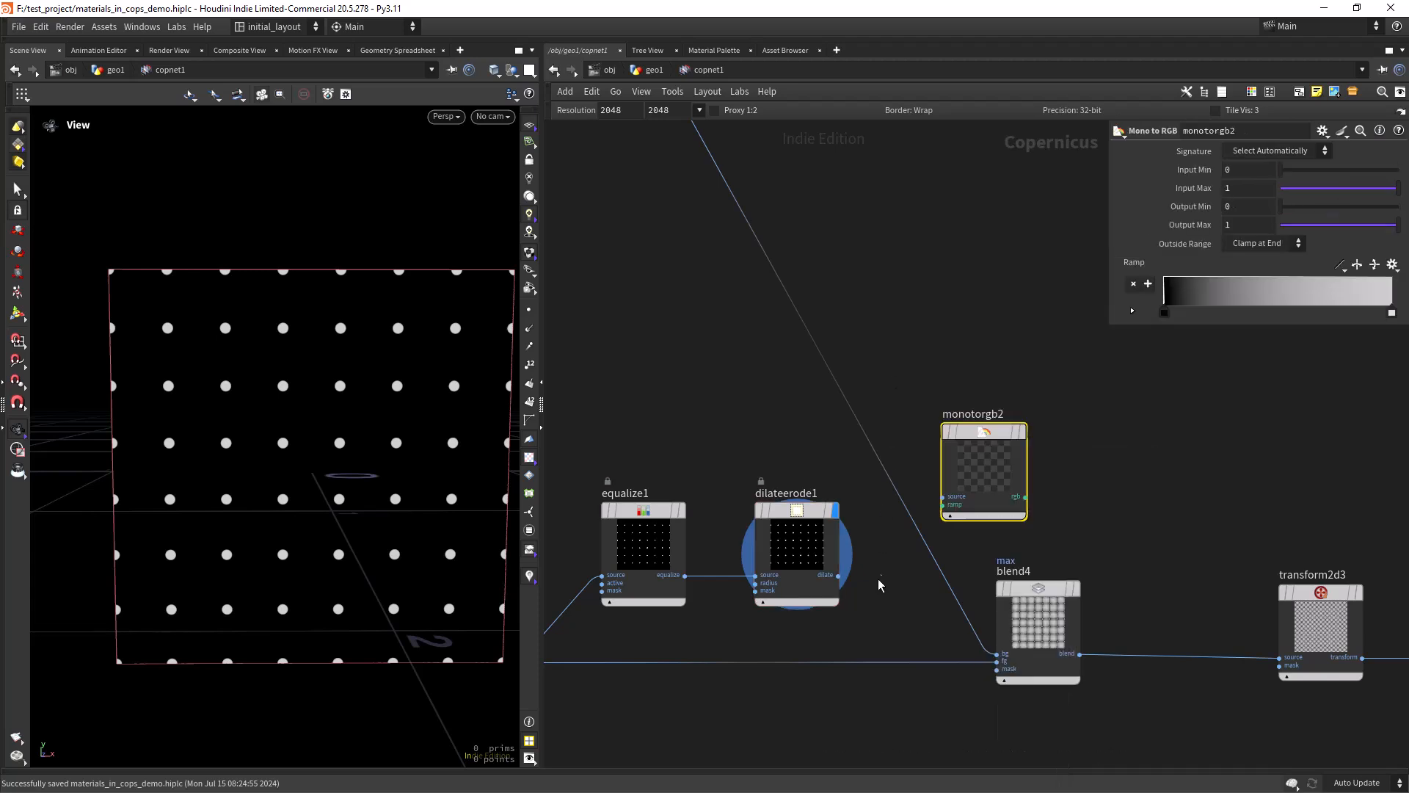
pyautogui.click(841, 574)
pyautogui.click(982, 449)
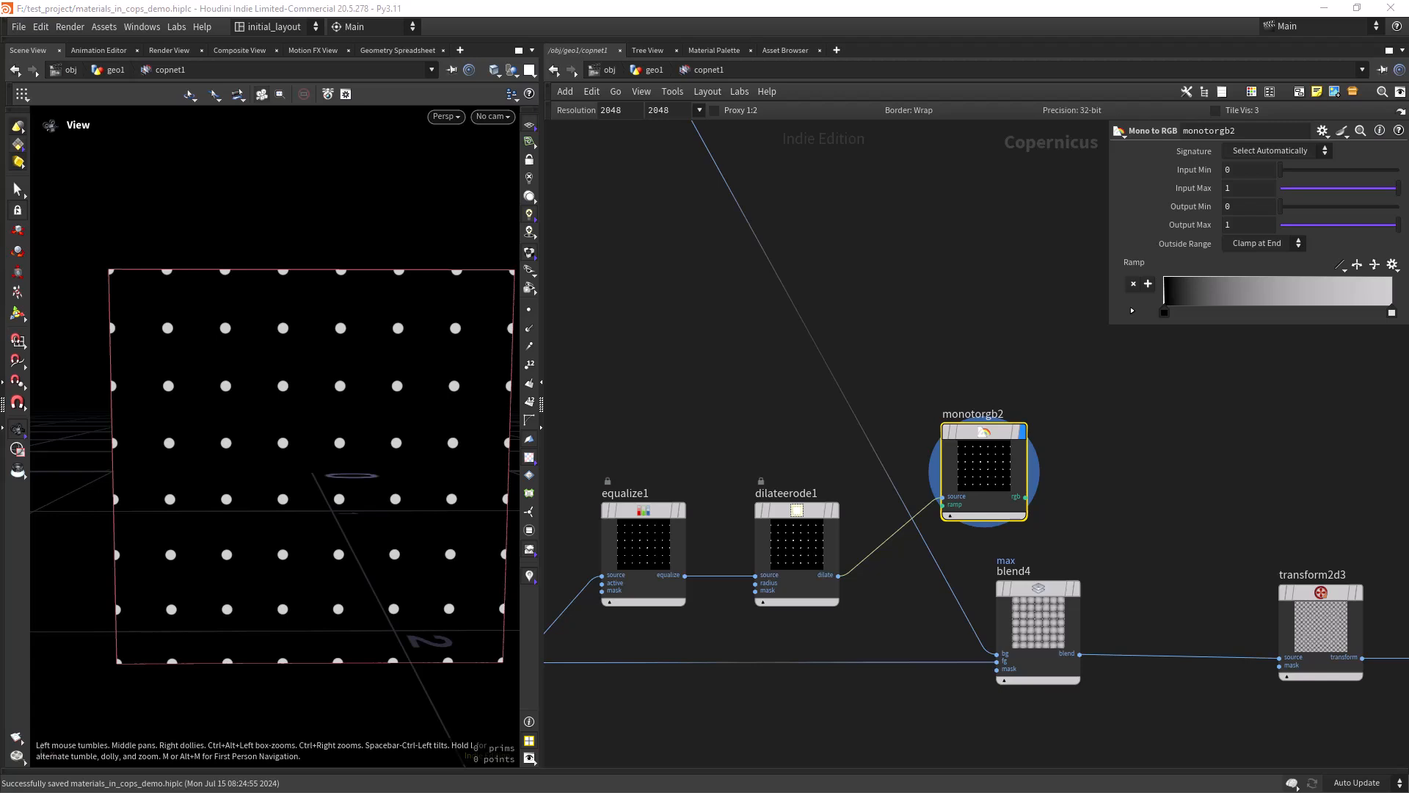
# - Set the end color of monotorgb2's ramp to orange, hex E9762CFF
pyautogui.click(1392, 313)
pyautogui.moveTo(1100, 349); pyautogui.dragTo(873, 370)
pyautogui.write('E9762CFF')
pyautogui.press('Return')
pyautogui.click(1392, 158)
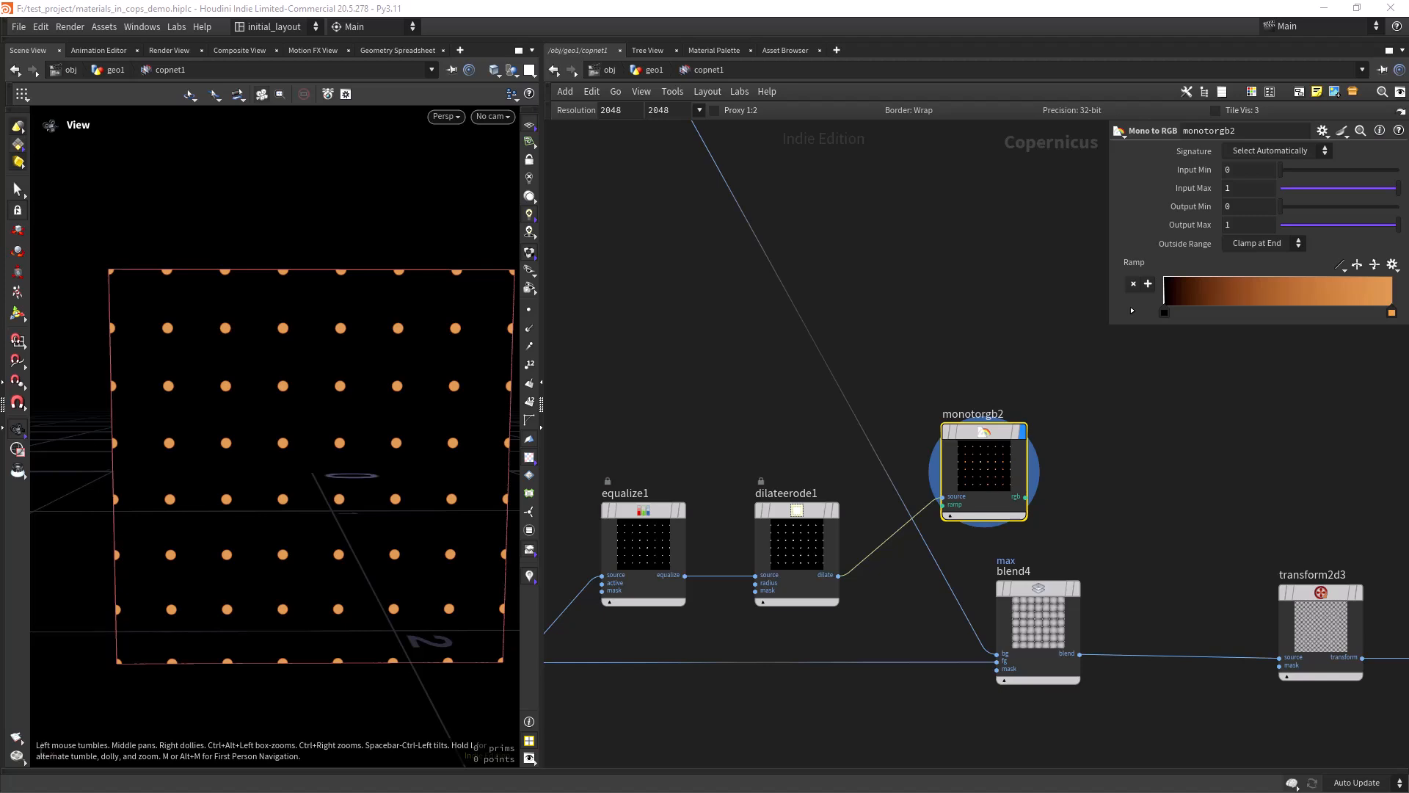
# - Add a Blend node and place it between multiply2 and the preview material node
pyautogui.press('h')
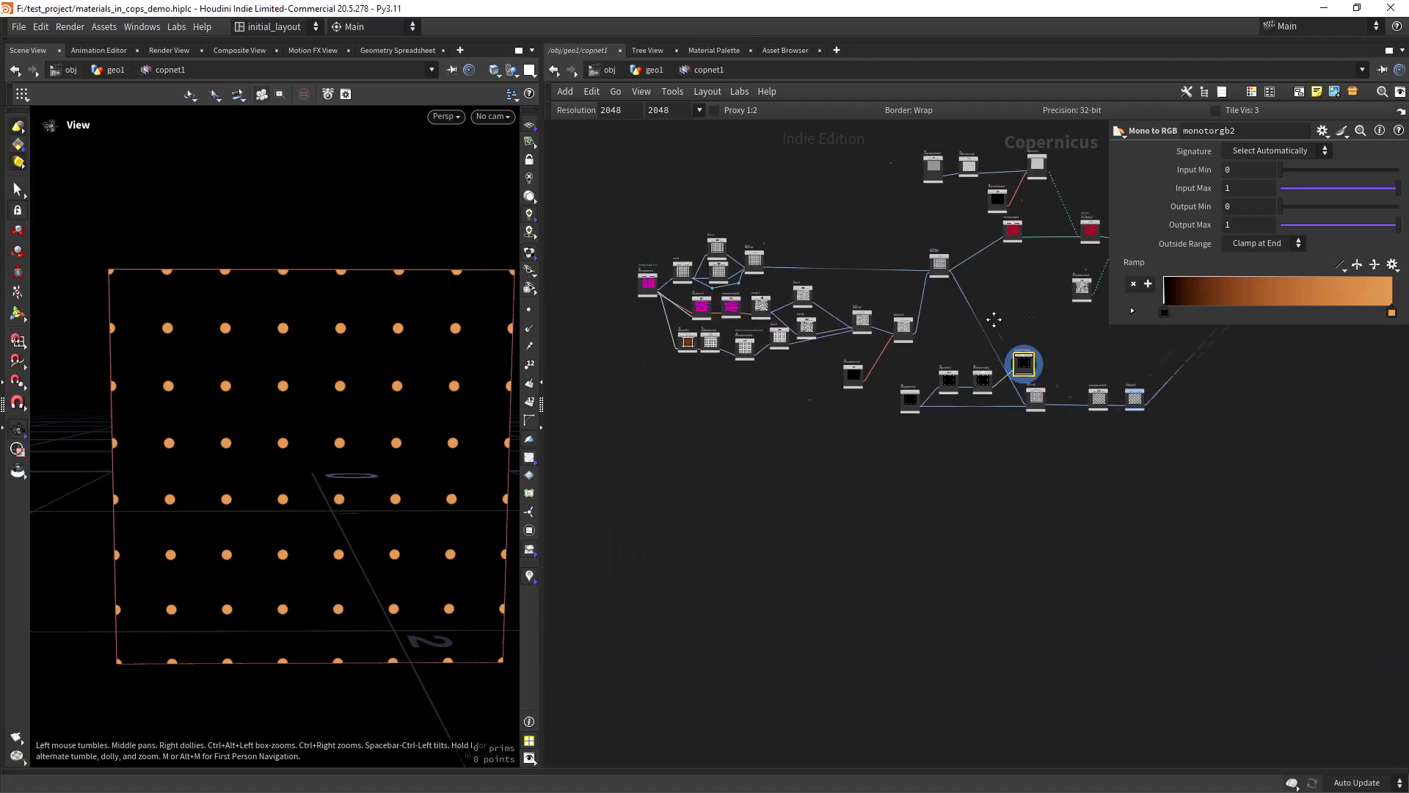
pyautogui.press('Tab')
pyautogui.write('ble')
pyautogui.press('Return')
pyautogui.click(976, 314)
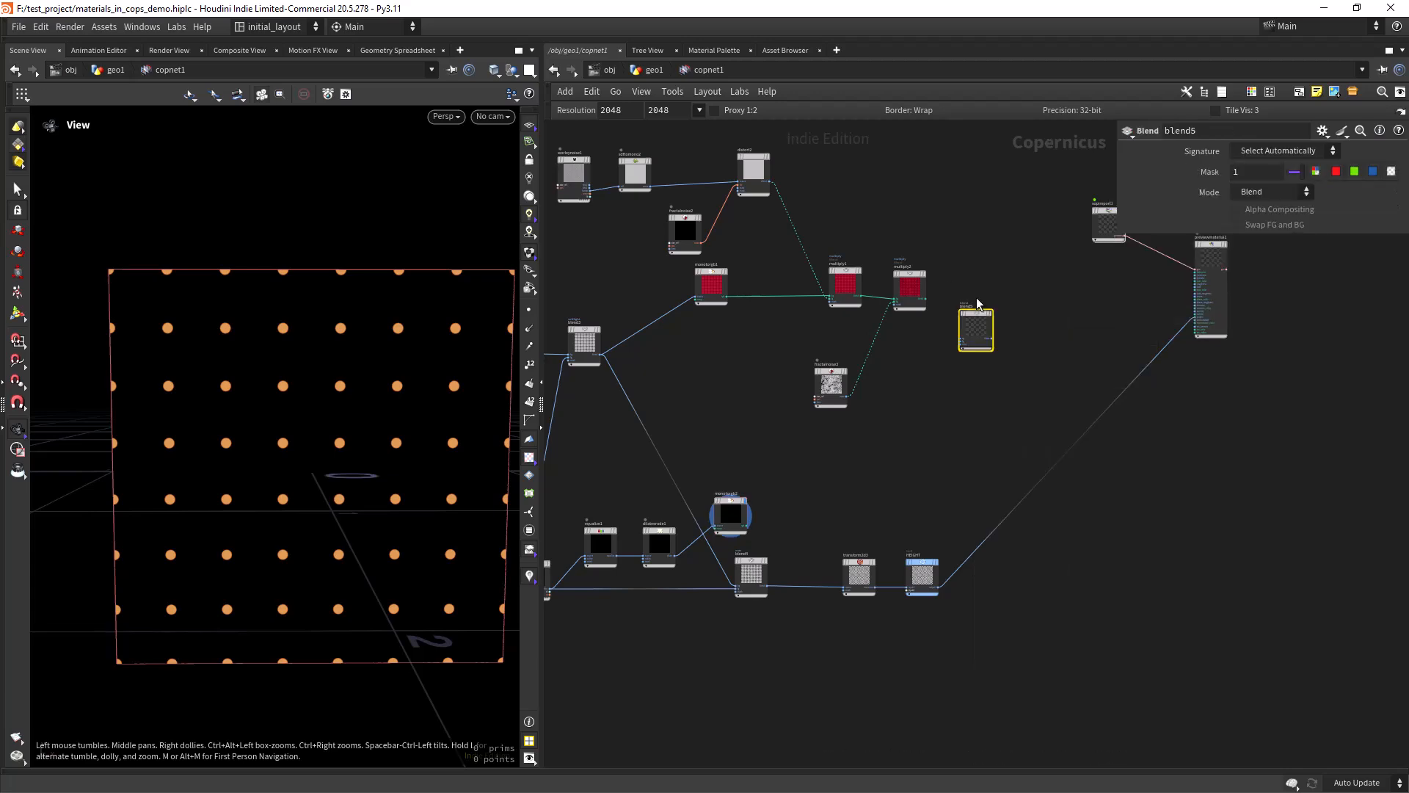
pyautogui.moveTo(976, 320); pyautogui.dragTo(1023, 279)
# - Connect multiply2 to blend5's bg input and monotorgb2 to its fg input, and display blend5
pyautogui.scroll(5, 947, 290)
pyautogui.click(901, 314)
pyautogui.click(1105, 305)
pyautogui.press('h')
pyautogui.scroll(4, 811, 521)
pyautogui.click(751, 603)
pyautogui.scroll(-2, 1116, 351)
pyautogui.moveTo(1115, 351); pyautogui.dragTo(760, 641, button='middle')
pyautogui.scroll(5, 913, 447)
pyautogui.click(1032, 363)
pyautogui.moveTo(1166, 242); pyautogui.dragTo(958, 384, button='middle')
pyautogui.moveTo(954, 384)
pyautogui.click(967, 332)
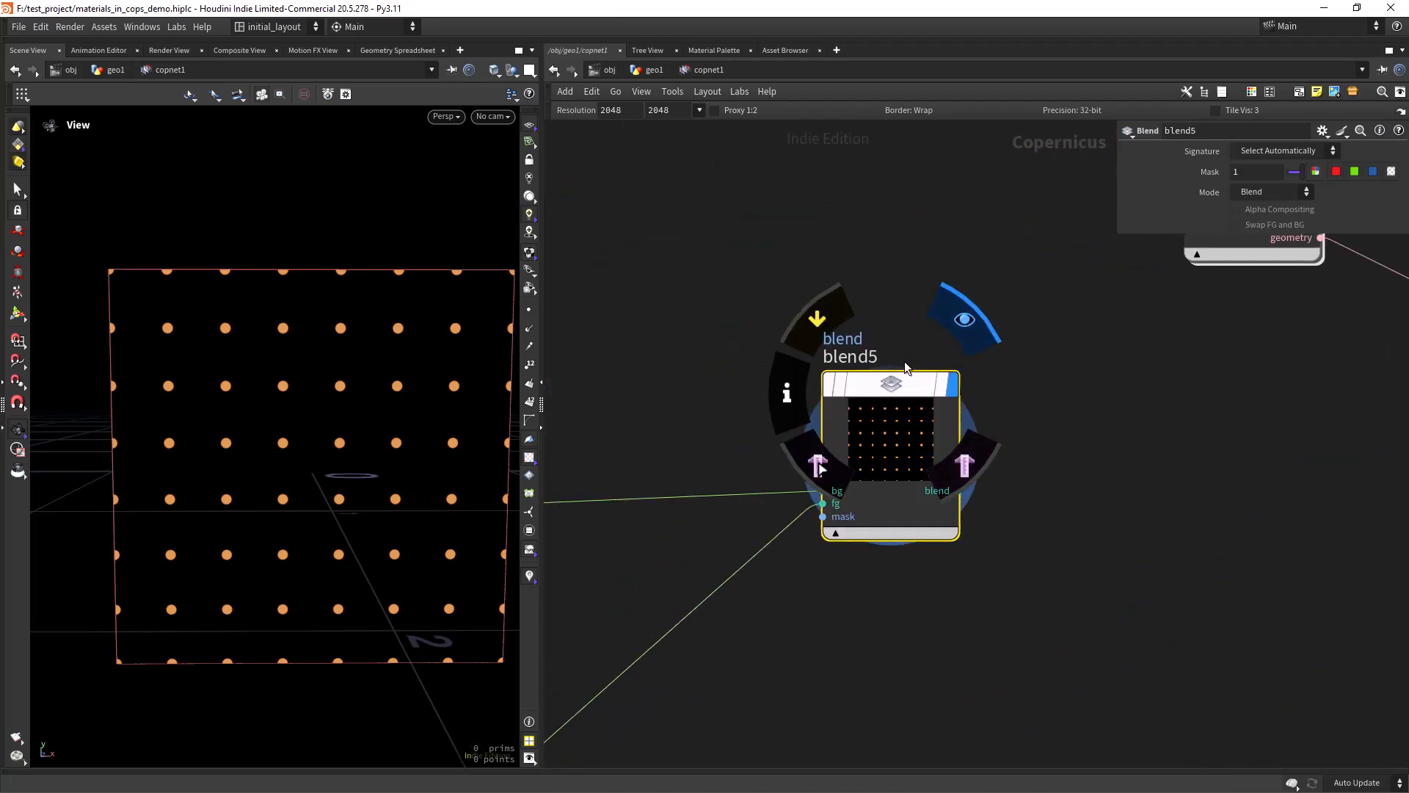
# - Set blend5's Mode to Hypot, check the orange buttons on the red fabric, and save the scene
pyautogui.click(1264, 193)
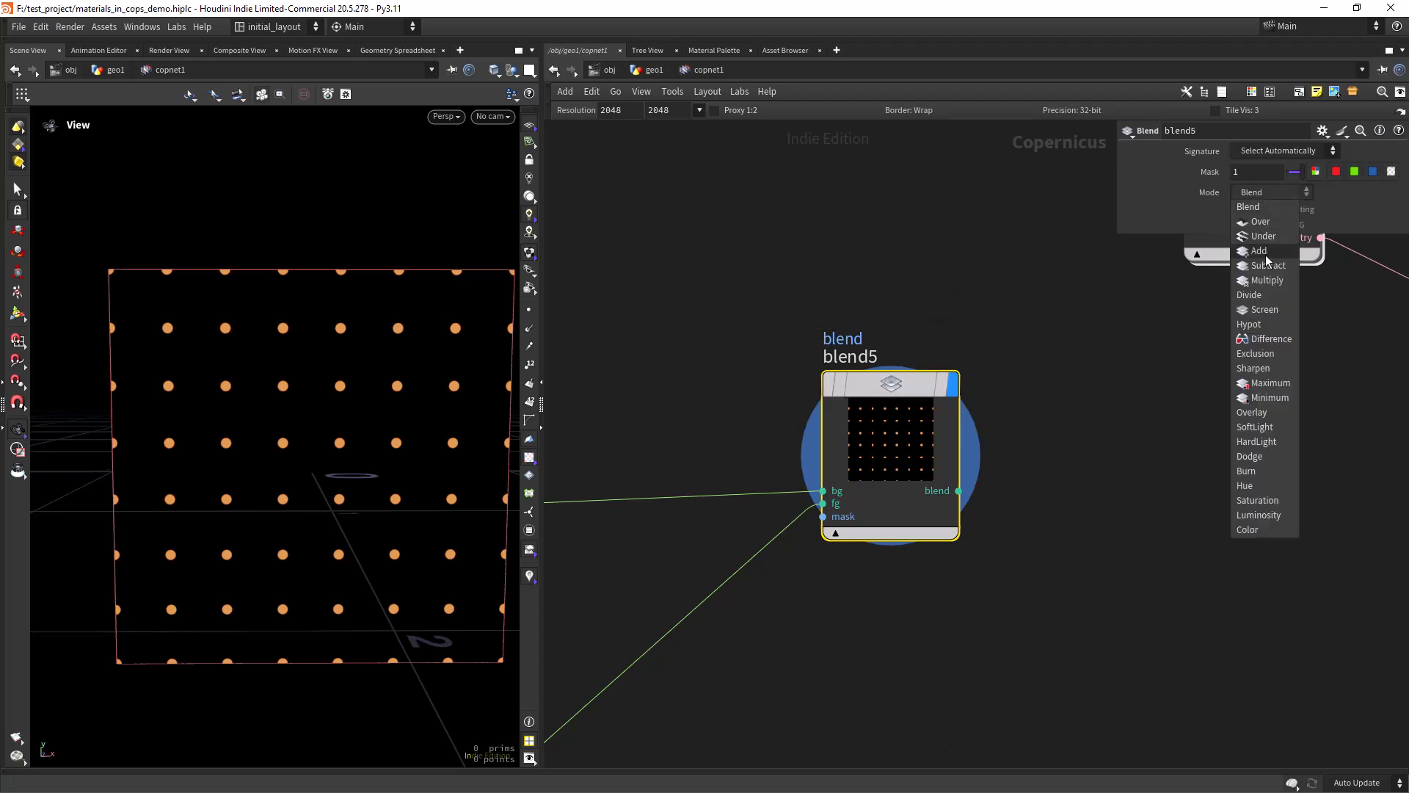
pyautogui.click(1248, 324)
pyautogui.scroll(3, 424, 409)
pyautogui.scroll(-3, 403, 477)
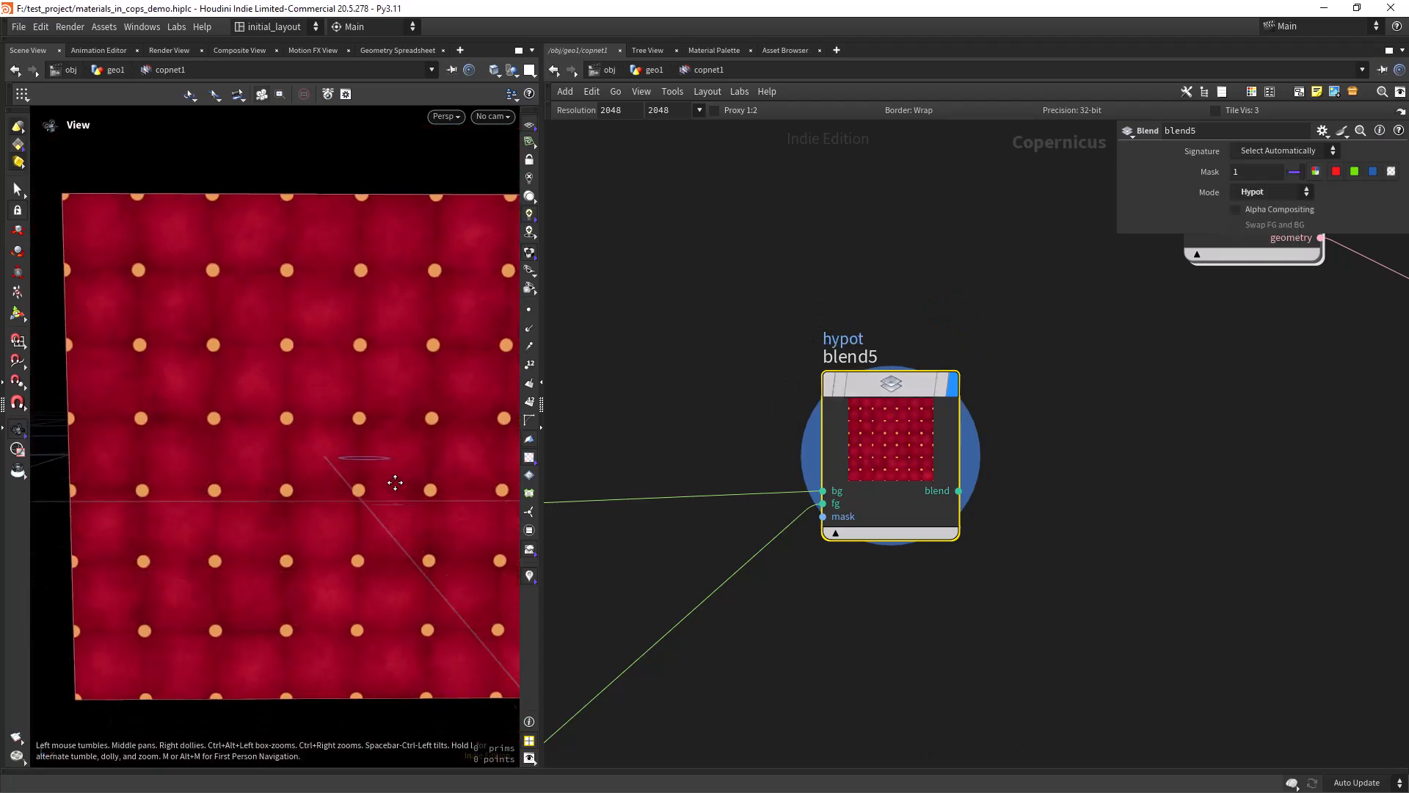
pyautogui.moveTo(397, 508); pyautogui.dragTo(341, 450)
pyautogui.hotkey('ctrl', 's')
# - Move the import and preview material nodes farther along the network, and shift blend5 away from multiply2
pyautogui.press('f')
pyautogui.scroll(-10, 888, 404)
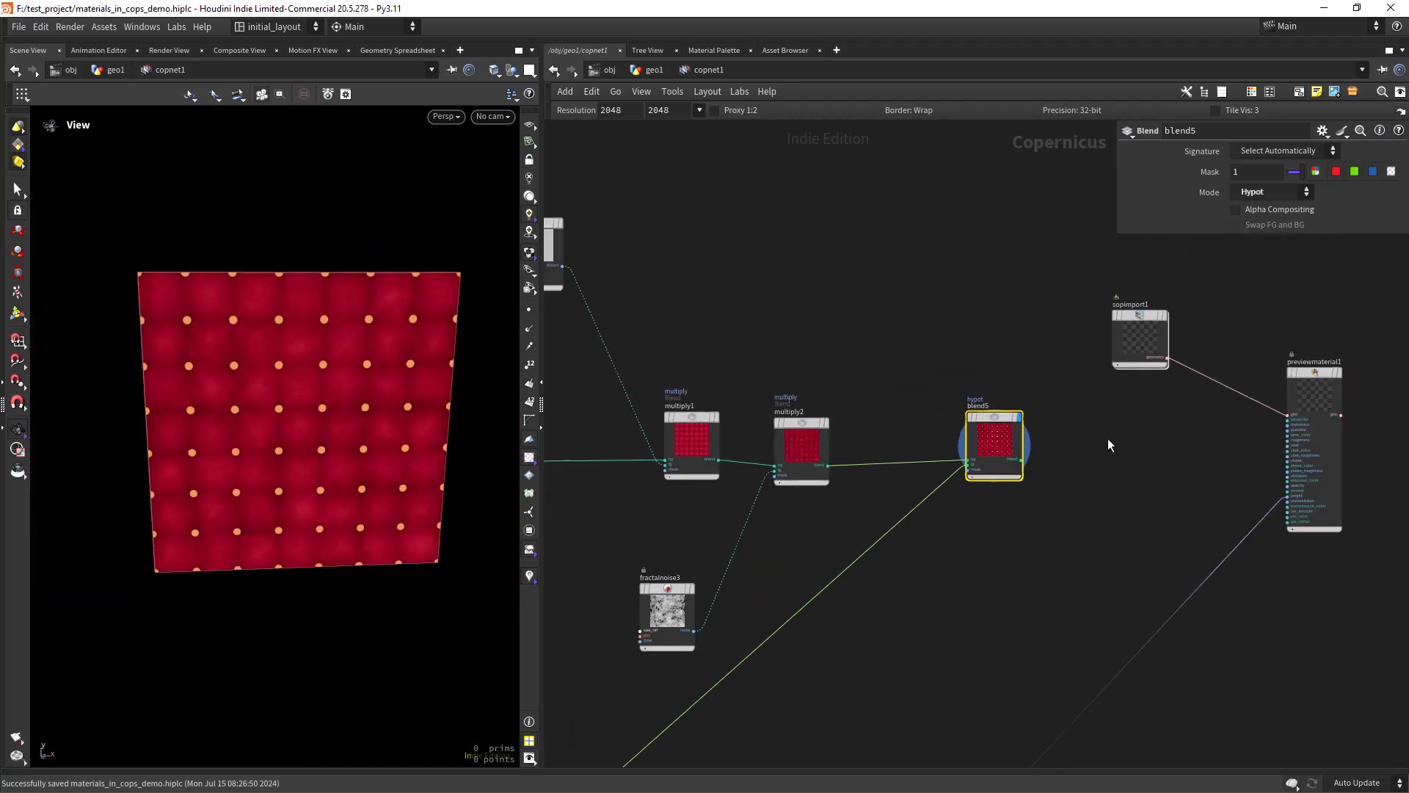
pyautogui.moveTo(928, 393); pyautogui.dragTo(1033, 401)
pyautogui.scroll(5, 822, 498)
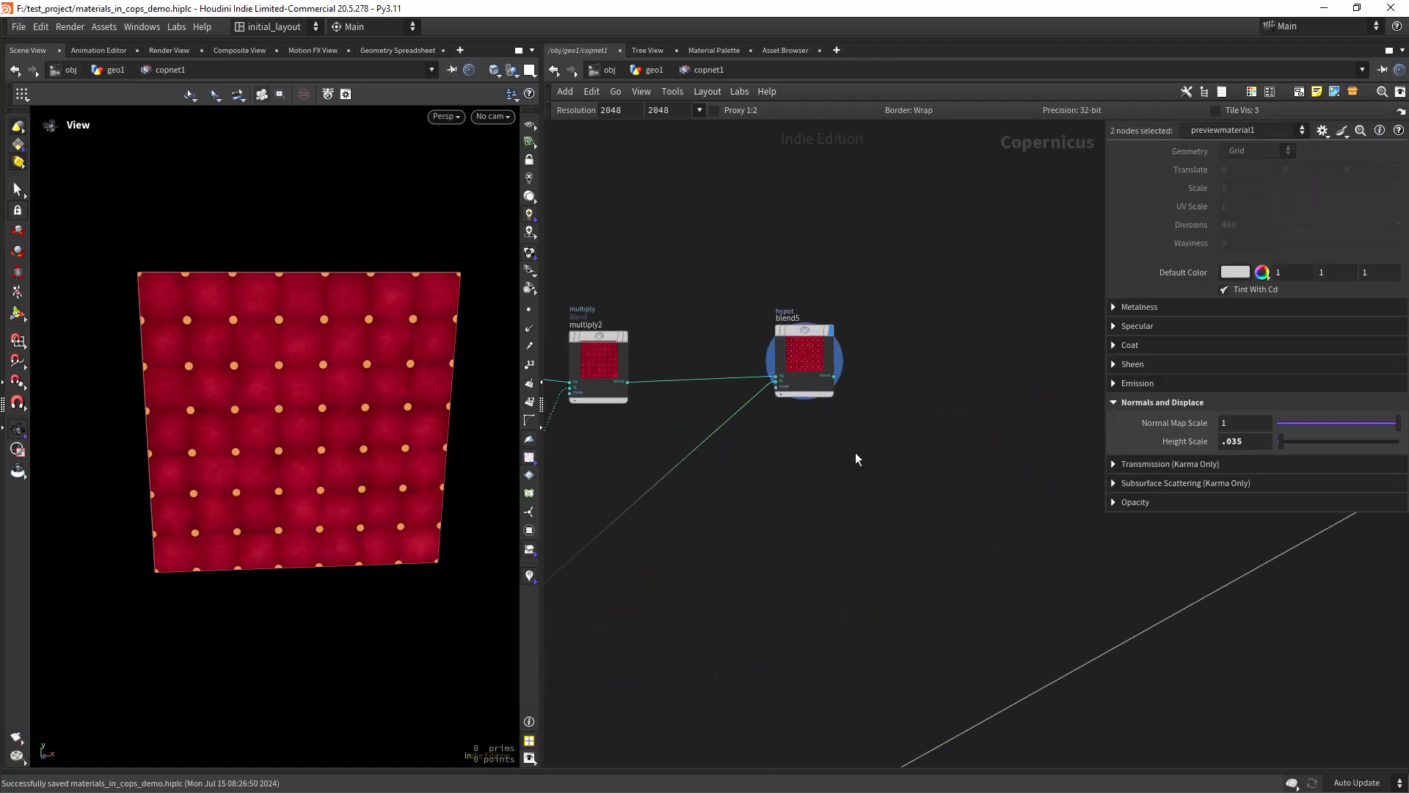
pyautogui.click(856, 456)
pyautogui.moveTo(802, 333); pyautogui.dragTo(980, 334)
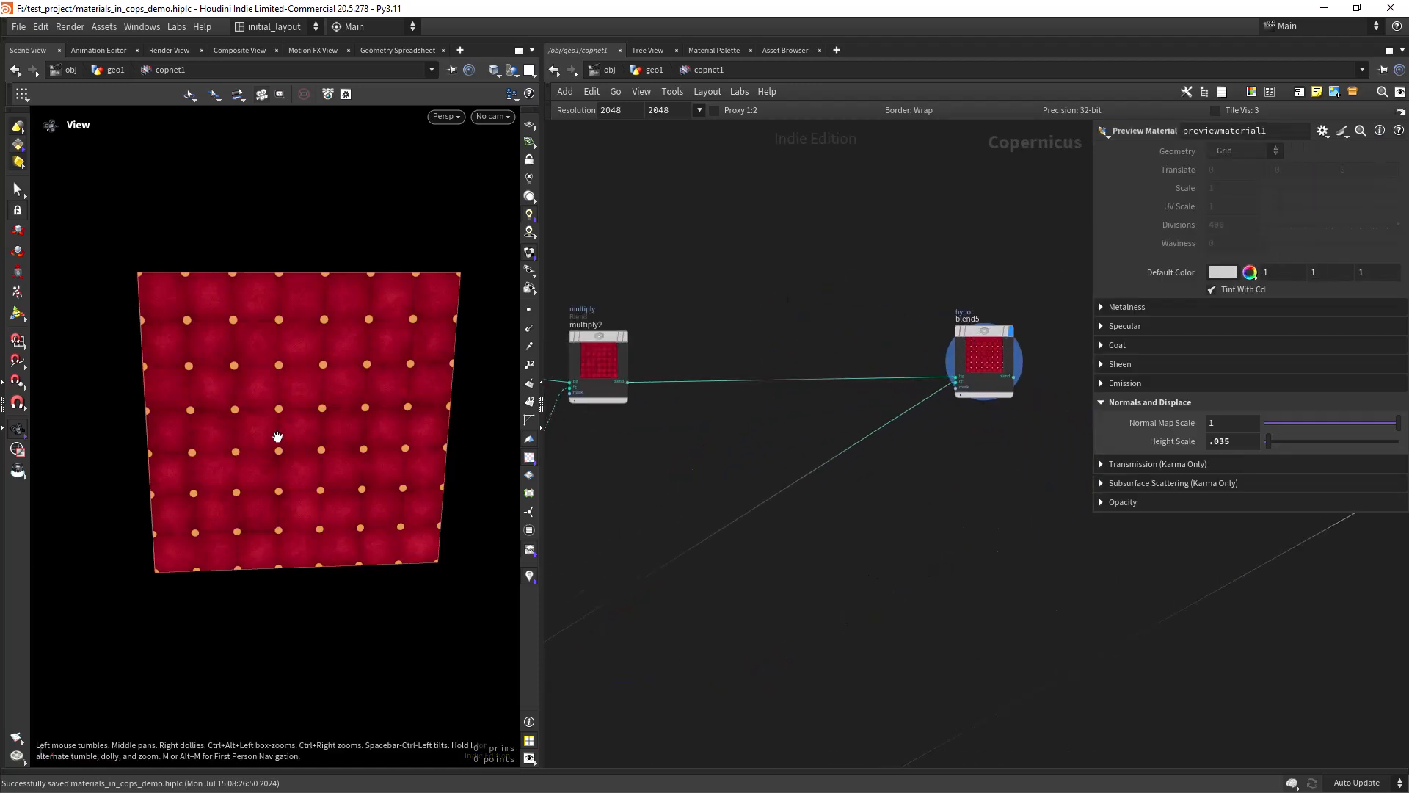
# - Inspect the button pattern in the viewport, and line up equalize1, dilateerode1 and monotorgb2 in a compact row above blend4
pyautogui.scroll(4, 372, 400)
pyautogui.moveTo(371, 400); pyautogui.dragTo(337, 367)
pyautogui.scroll(-2, 397, 470)
pyautogui.moveTo(378, 470); pyautogui.dragTo(345, 475)
pyautogui.scroll(-5, 786, 411)
pyautogui.moveTo(878, 384); pyautogui.dragTo(920, 378)
pyautogui.moveTo(572, 570); pyautogui.dragTo(714, 484, button='middle')
pyautogui.moveTo(725, 466); pyautogui.dragTo(777, 467)
pyautogui.moveTo(597, 465); pyautogui.dragTo(684, 484)
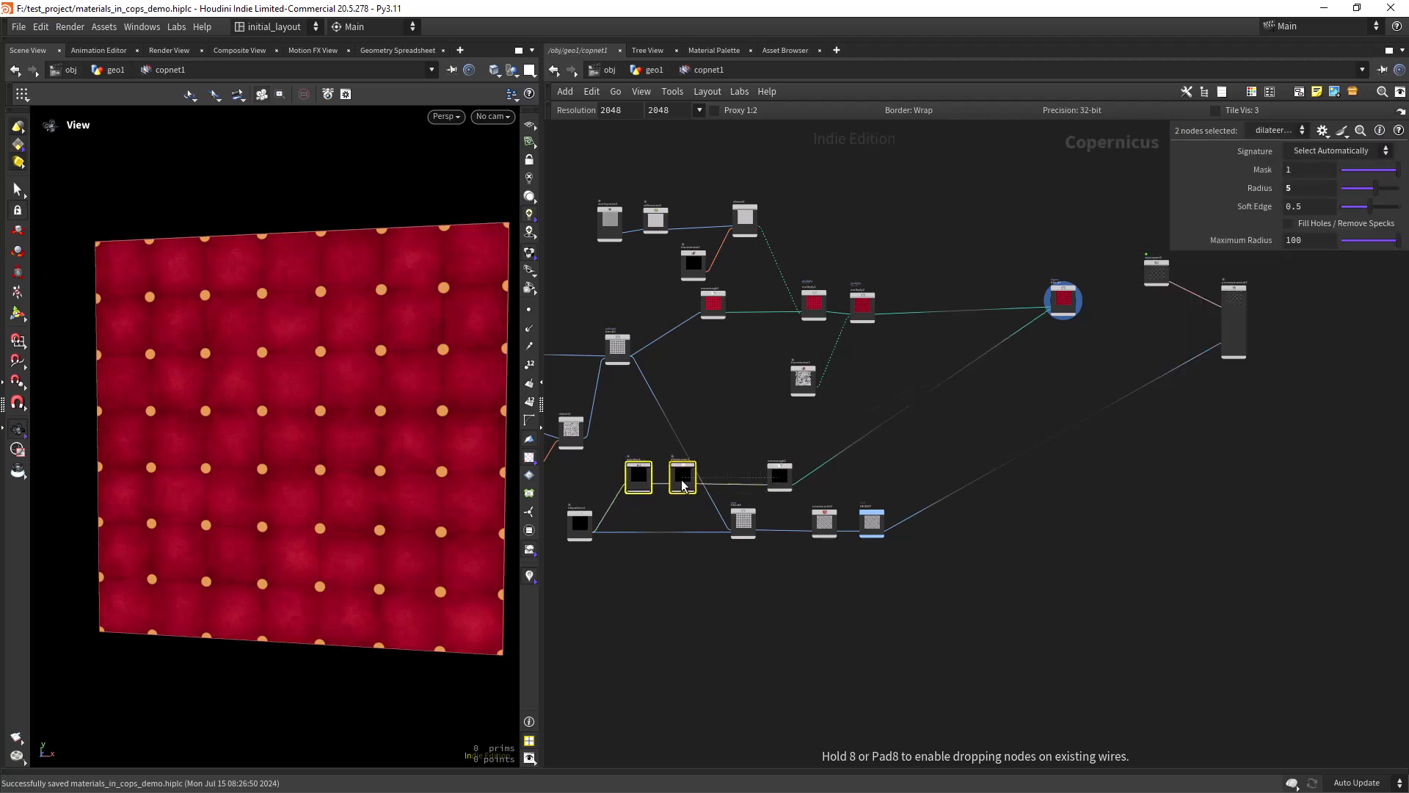
pyautogui.moveTo(777, 469); pyautogui.dragTo(728, 465)
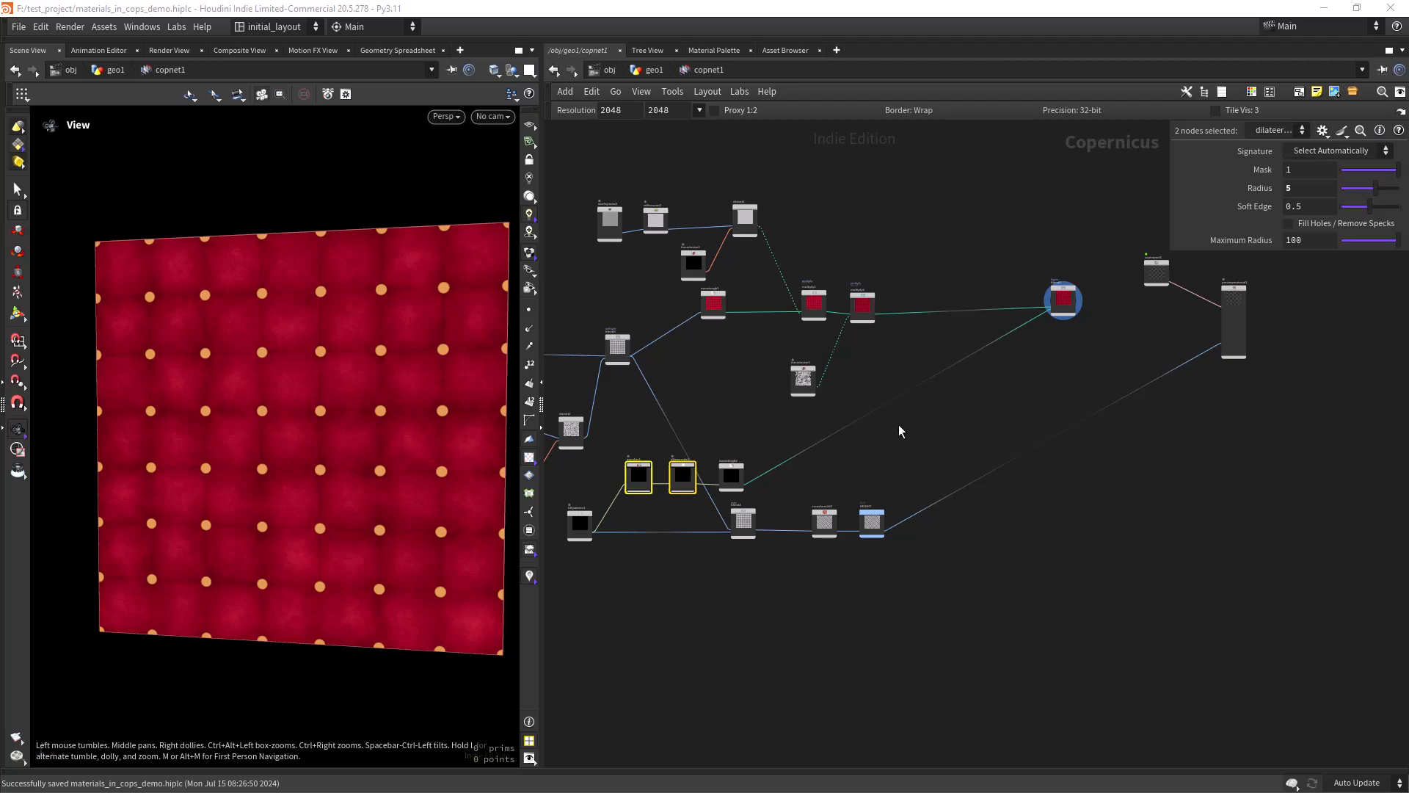
# - Reroute the HEIGHT to previewmaterial1 wire and the monotorgb2 to blend5 wire around the network with wire dots
pyautogui.scroll(3, 898, 437)
pyautogui.moveTo(869, 448); pyautogui.dragTo(927, 490, button='middle')
pyautogui.scroll(-3, 1013, 434)
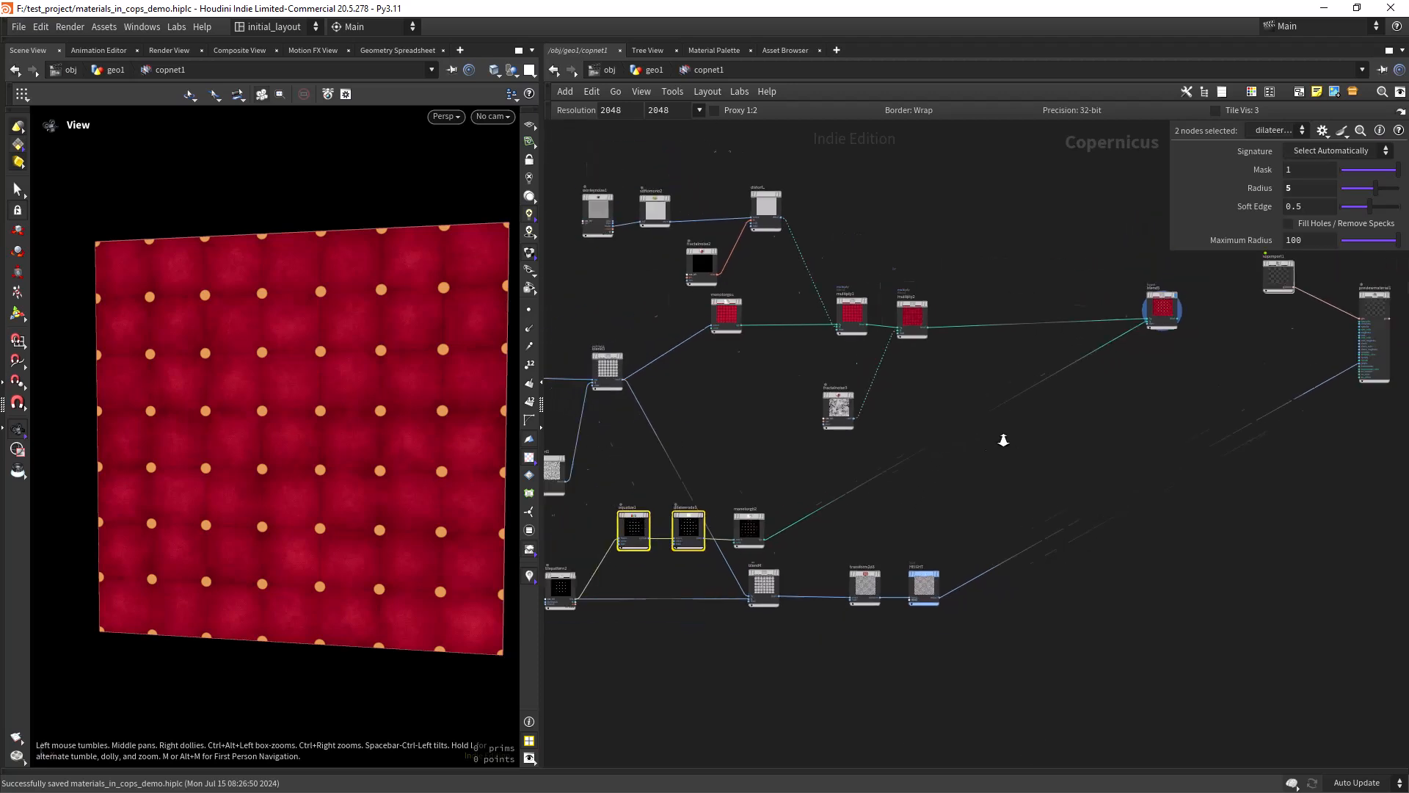
pyautogui.moveTo(1170, 447); pyautogui.dragTo(1294, 555)
pyautogui.moveTo(993, 424); pyautogui.dragTo(1132, 513)
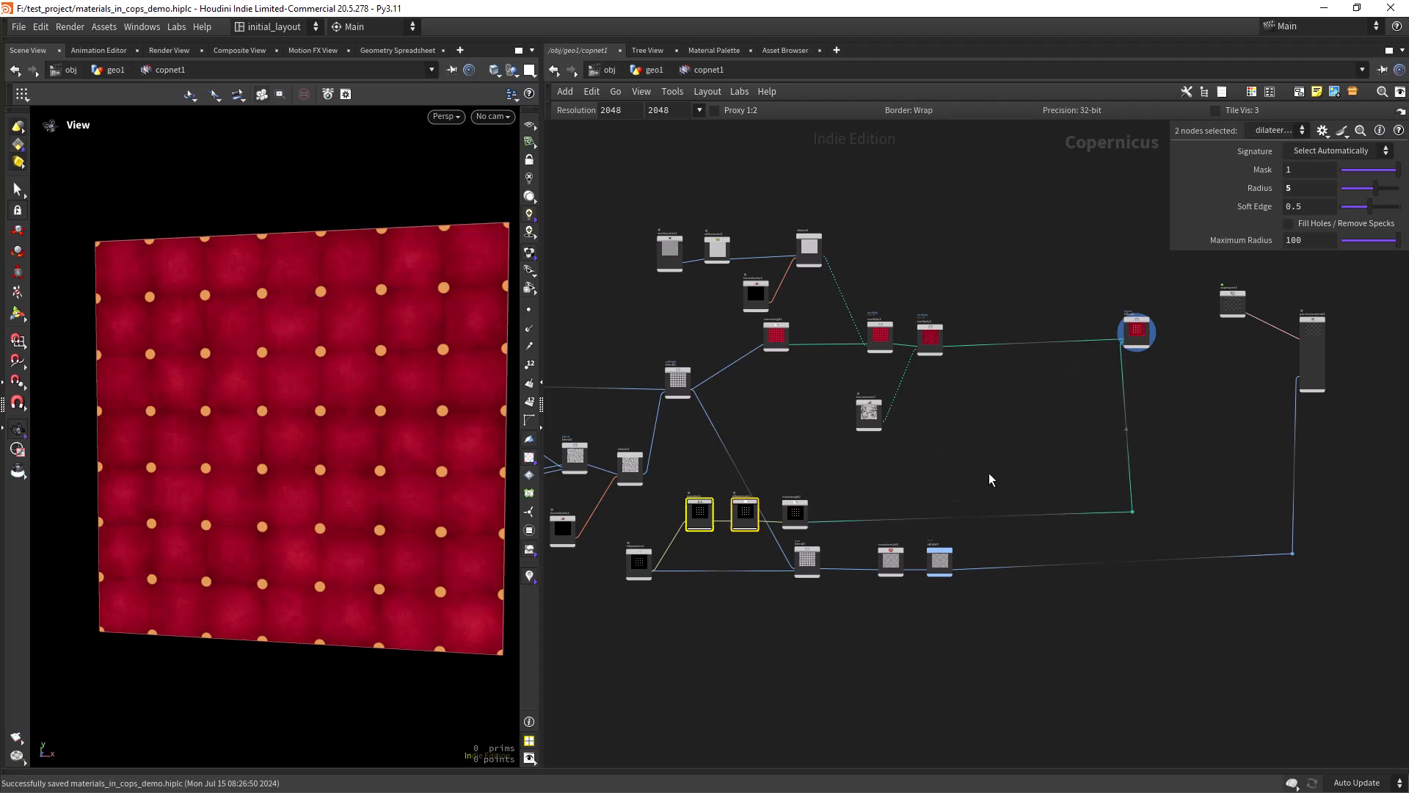
# - Move fractalnoise3 directly under multiply1 and align multiply2 level with multiply1
pyautogui.scroll(3, 894, 424)
pyautogui.moveTo(860, 370); pyautogui.dragTo(901, 310)
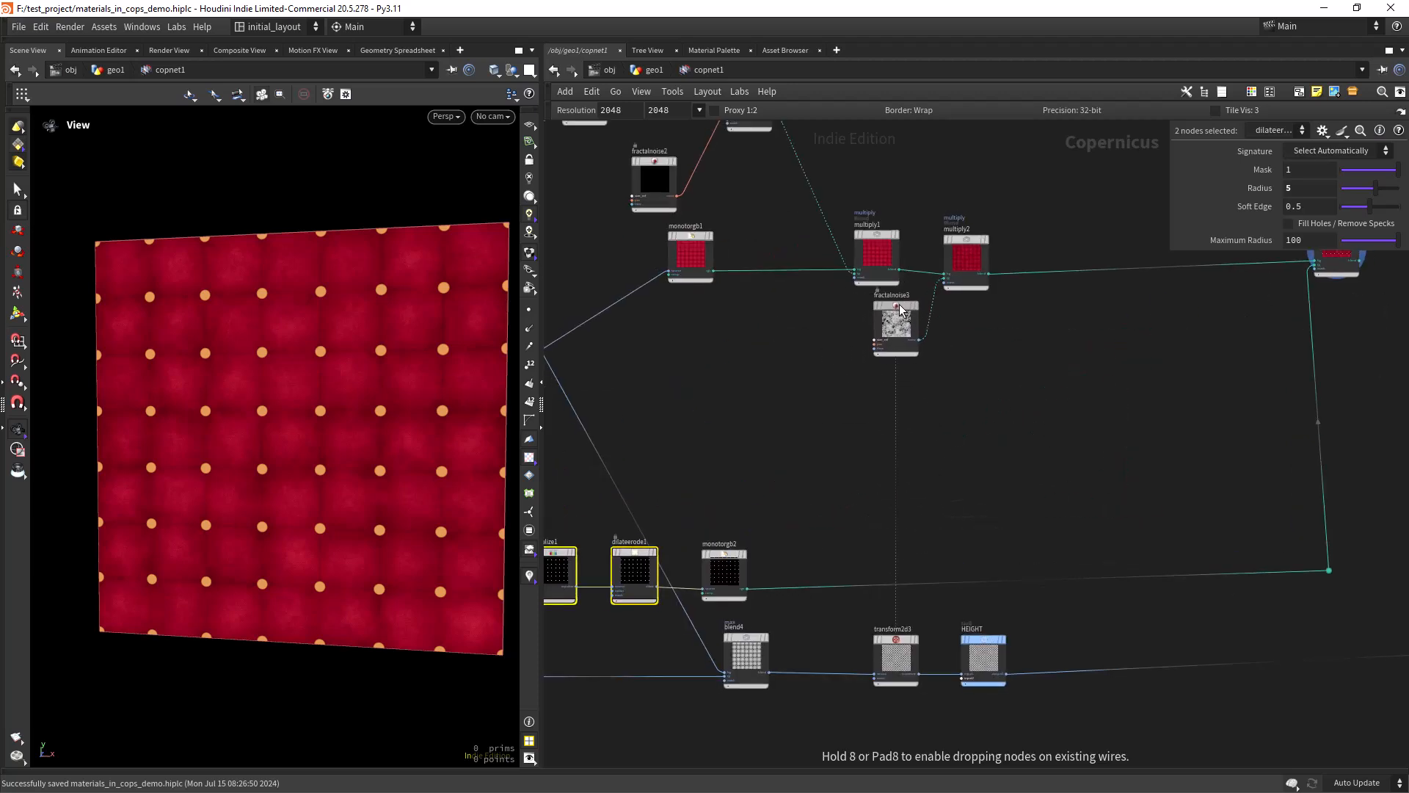
pyautogui.moveTo(967, 240); pyautogui.dragTo(966, 235)
# - Add a Tile Pattern node in the empty space below fractalnoise3 and display it
pyautogui.click(821, 428)
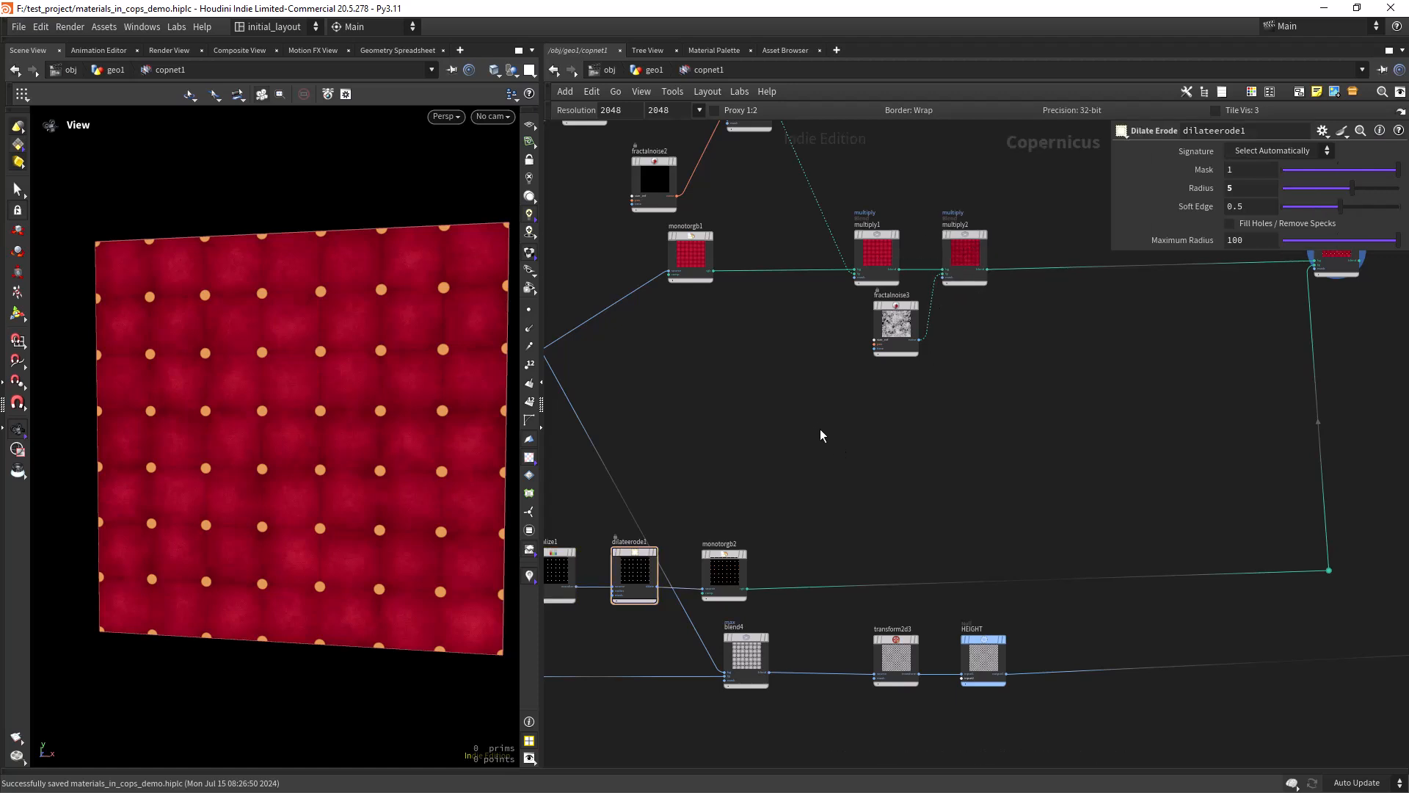
pyautogui.press('Tab')
pyautogui.write('til')
pyautogui.press('Return')
pyautogui.click(820, 429)
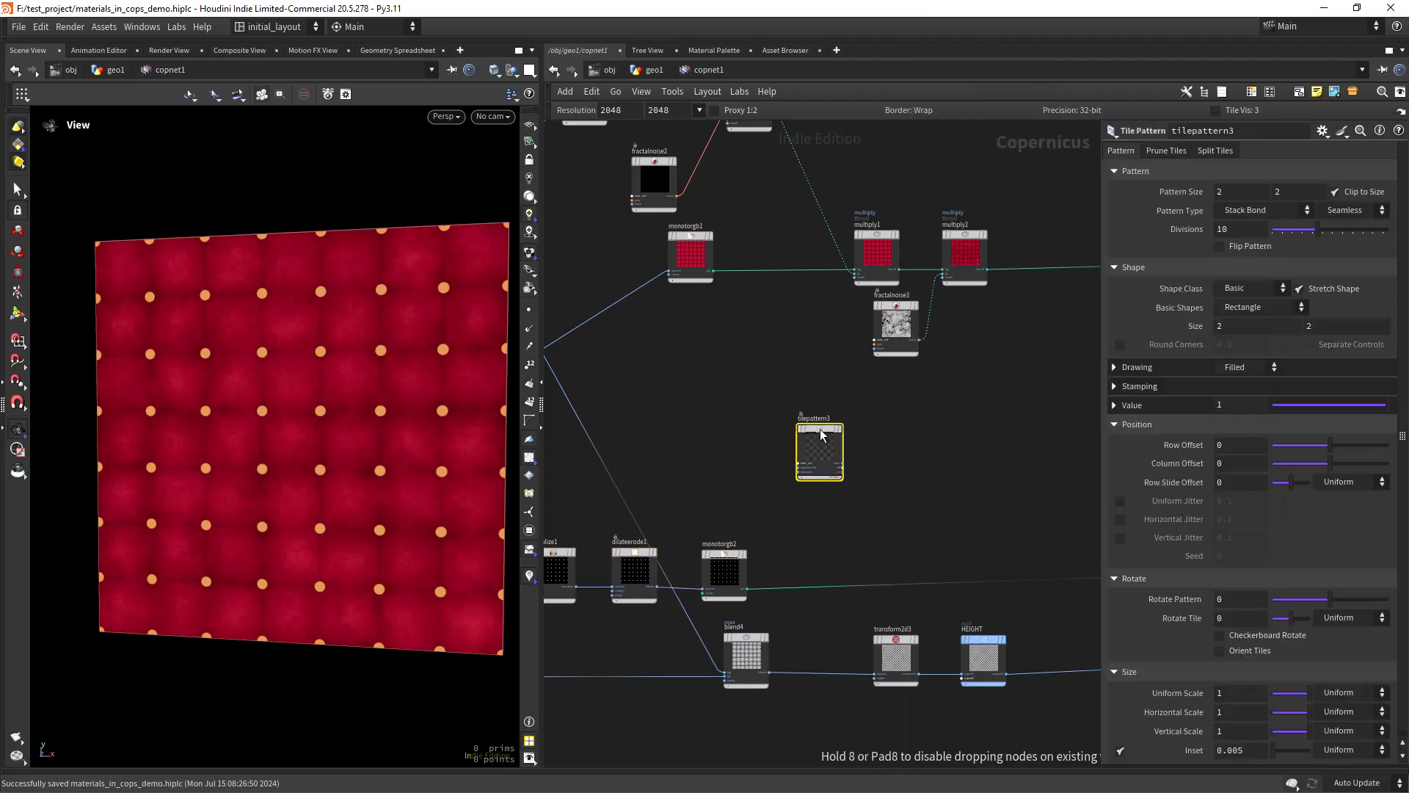
pyautogui.press('r')
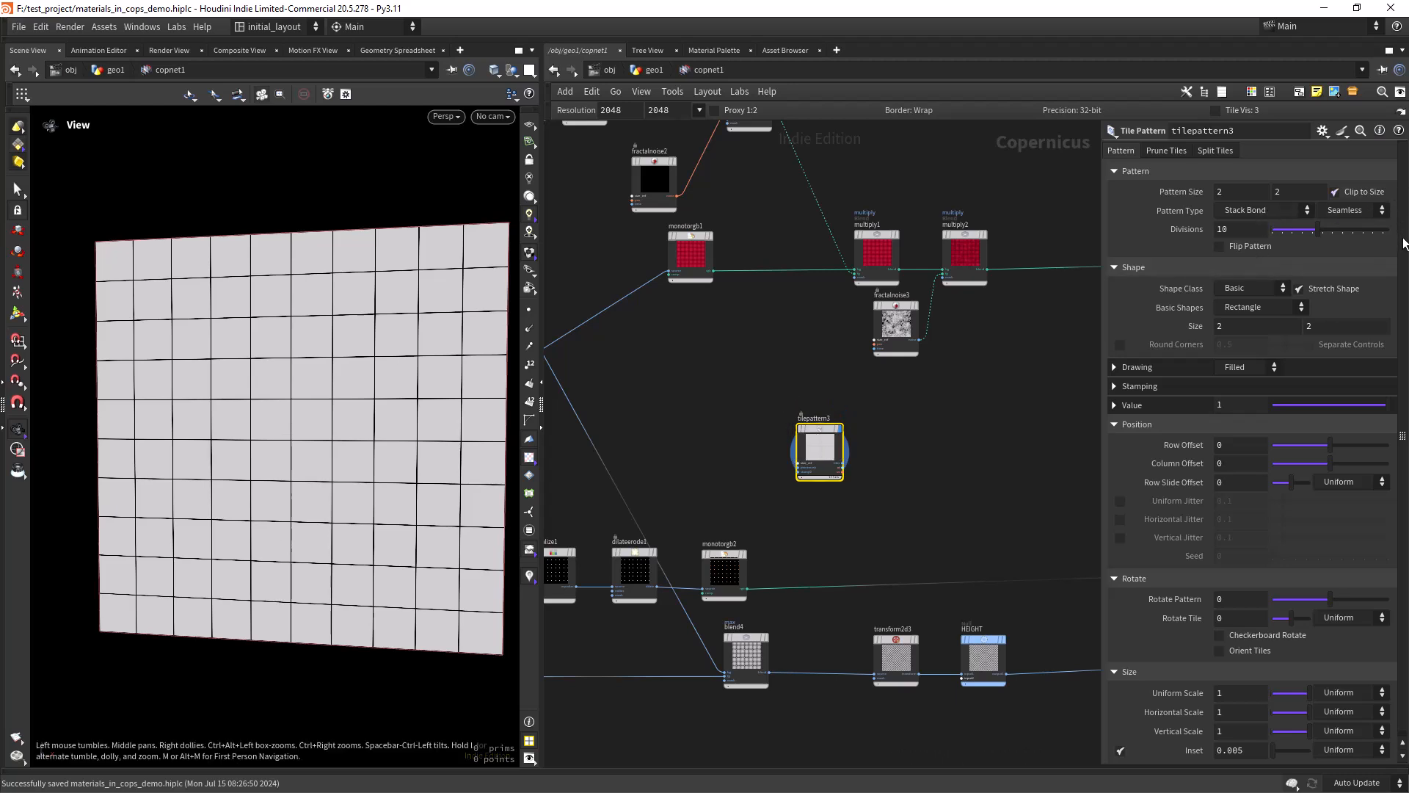
# - Set tilepattern3's Divisions to 3 and its basic shape to Circle with a Radius of 0.658
pyautogui.write('3')
pyautogui.press('Return')
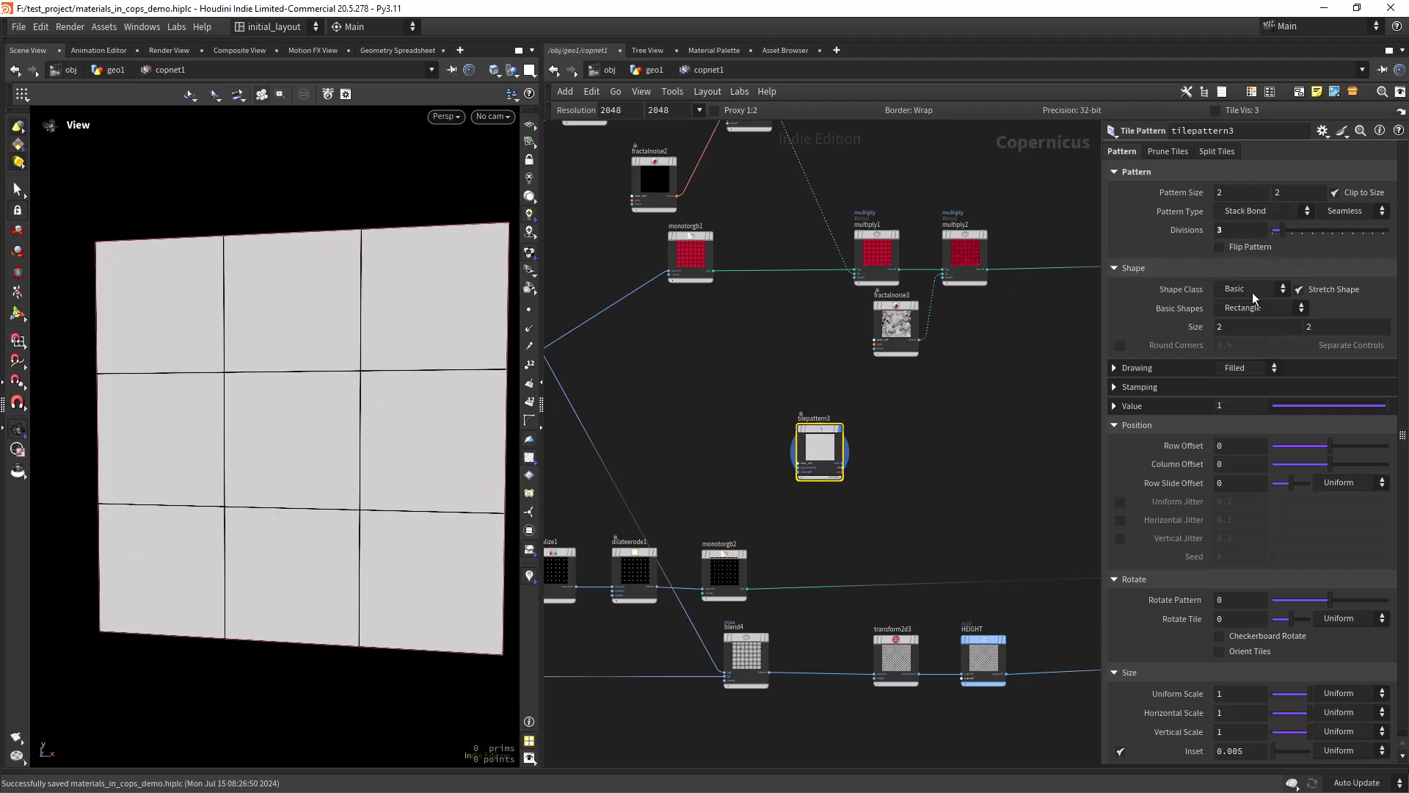
pyautogui.click(1255, 309)
pyautogui.click(1256, 326)
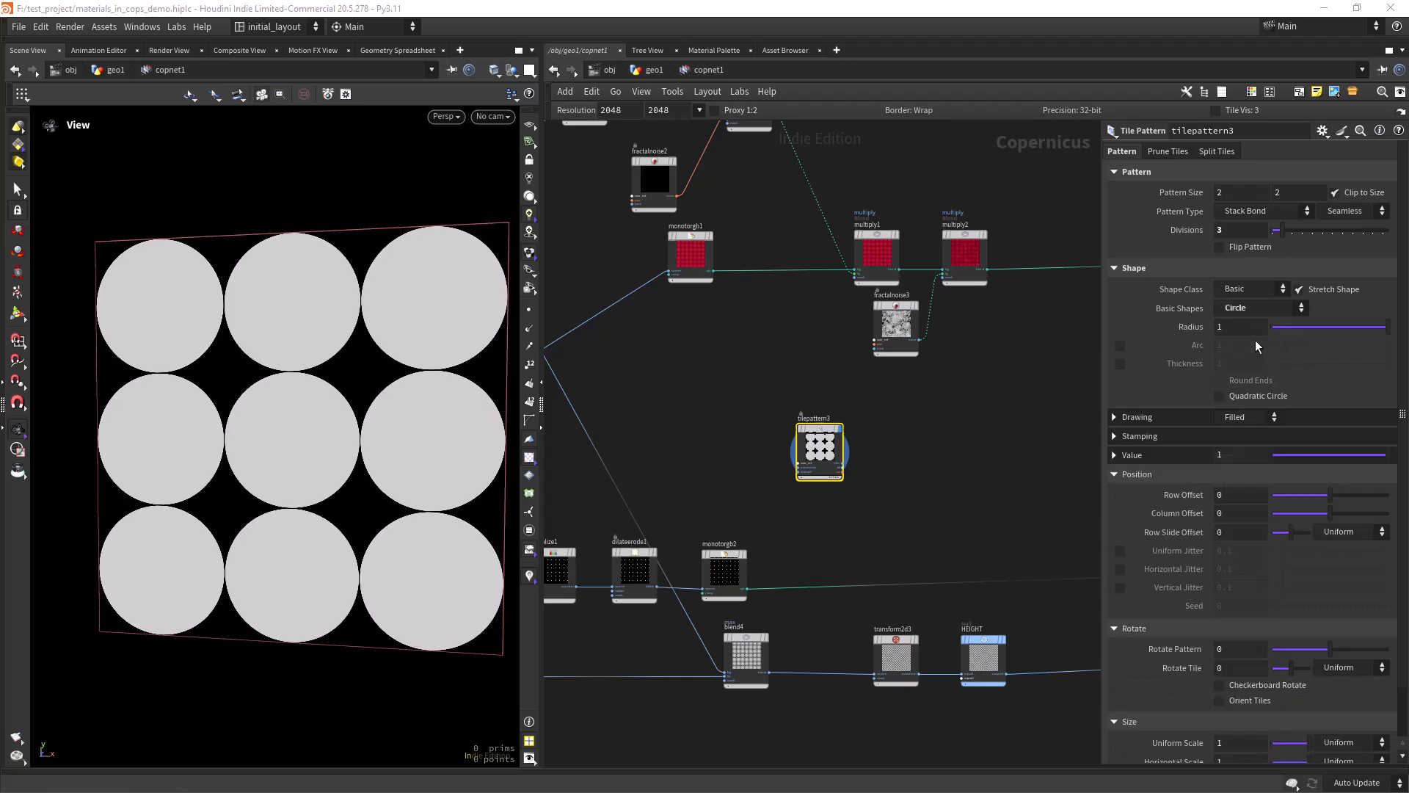
pyautogui.click(1234, 326)
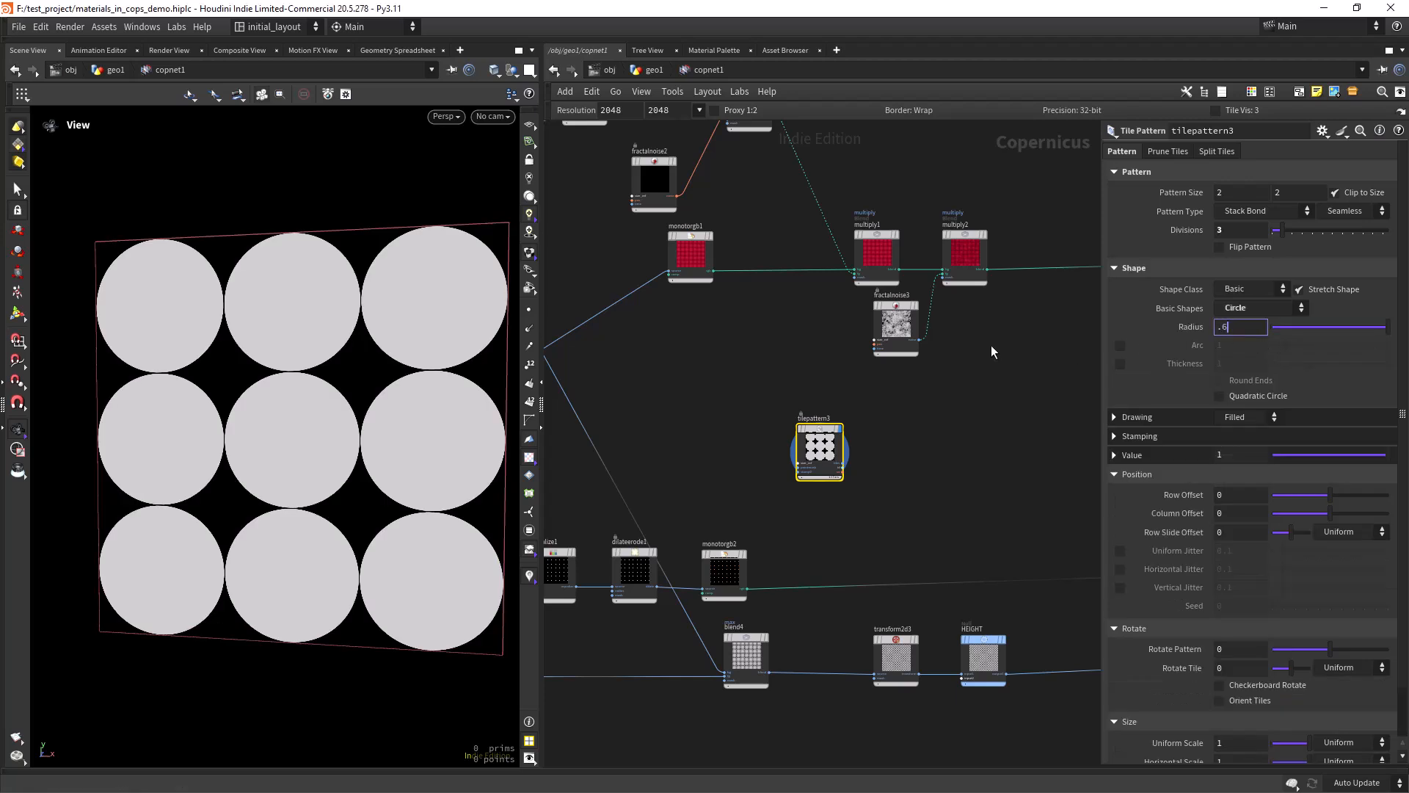
pyautogui.write('.658')
pyautogui.press('Return')
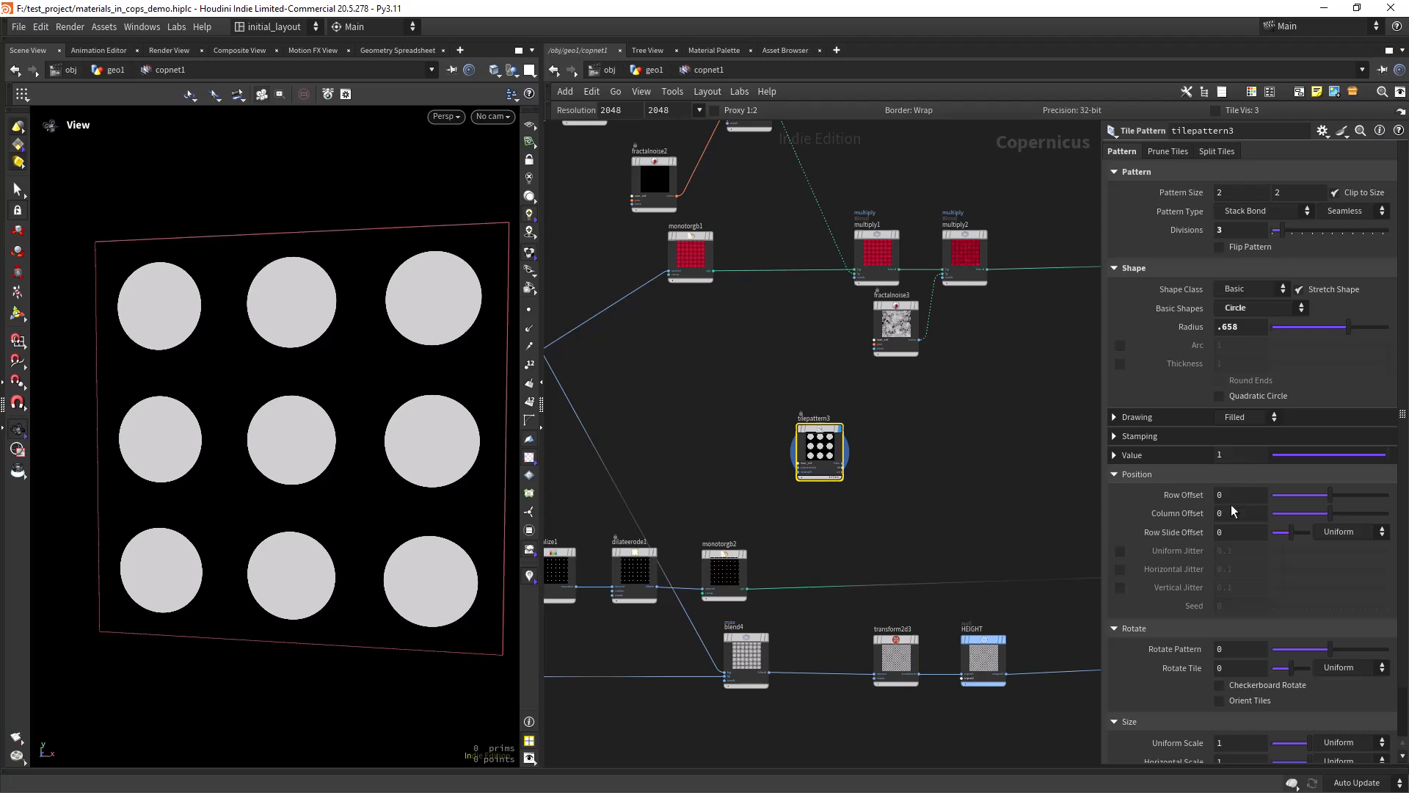
# - Enable Uniform Jitter and Horizontal Jitter on tilepattern3, and set Uniform Jitter to 0.184
pyautogui.click(1120, 551)
pyautogui.click(1119, 569)
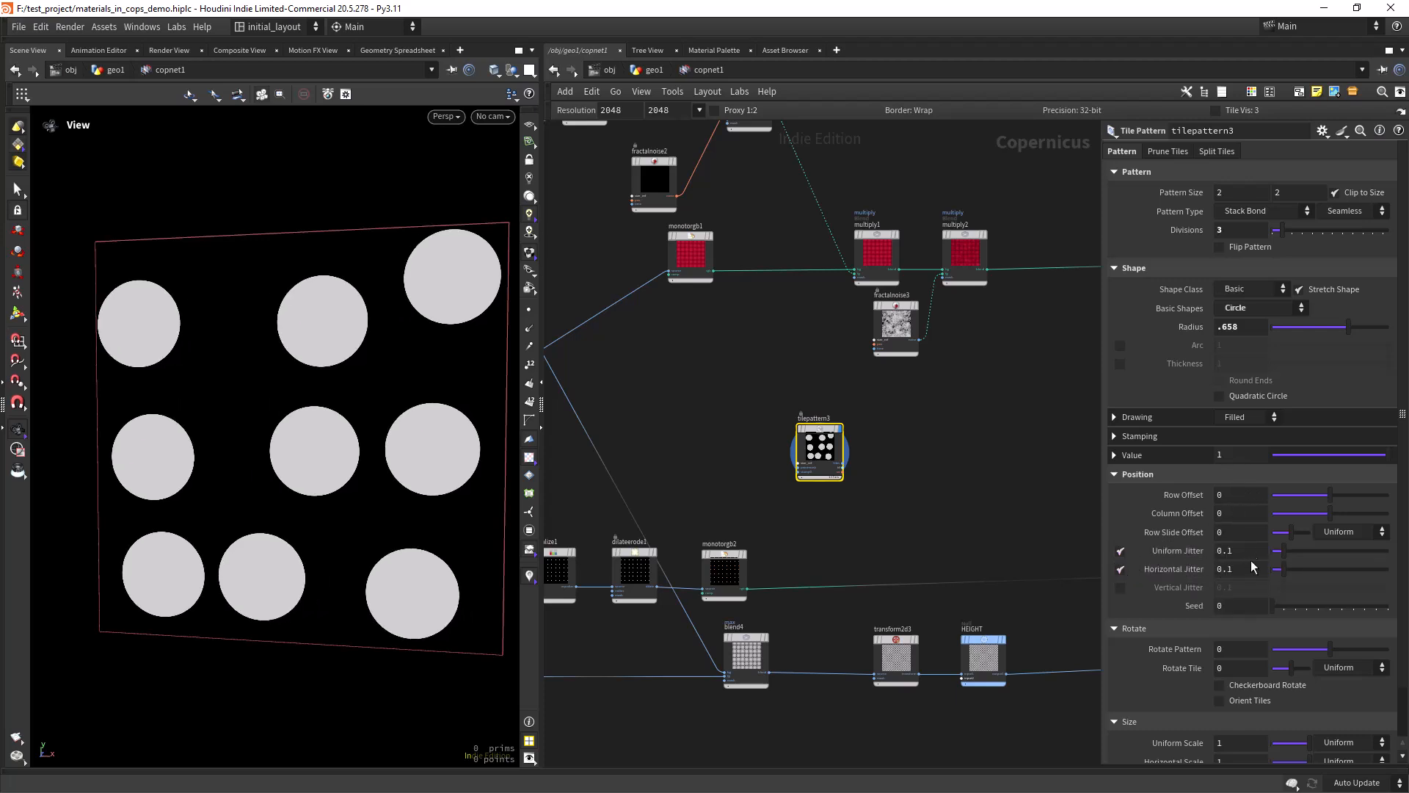
pyautogui.click(1251, 539)
pyautogui.click(1240, 551)
pyautogui.write('84')
pyautogui.press('Tab')
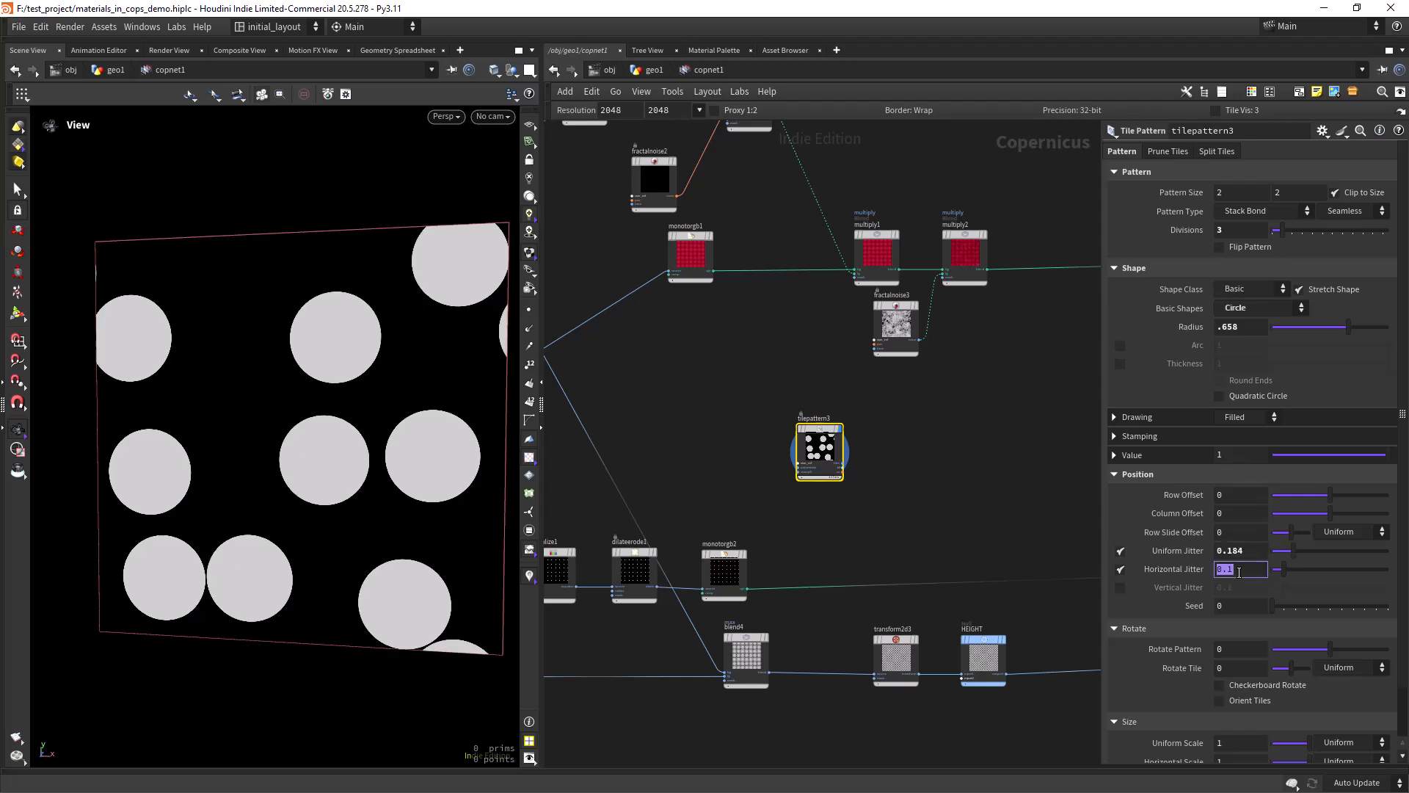
# - Set the tile pattern's horizontal jitter to .196 and its position seed to 88
pyautogui.write('.196')
pyautogui.press('Tab')
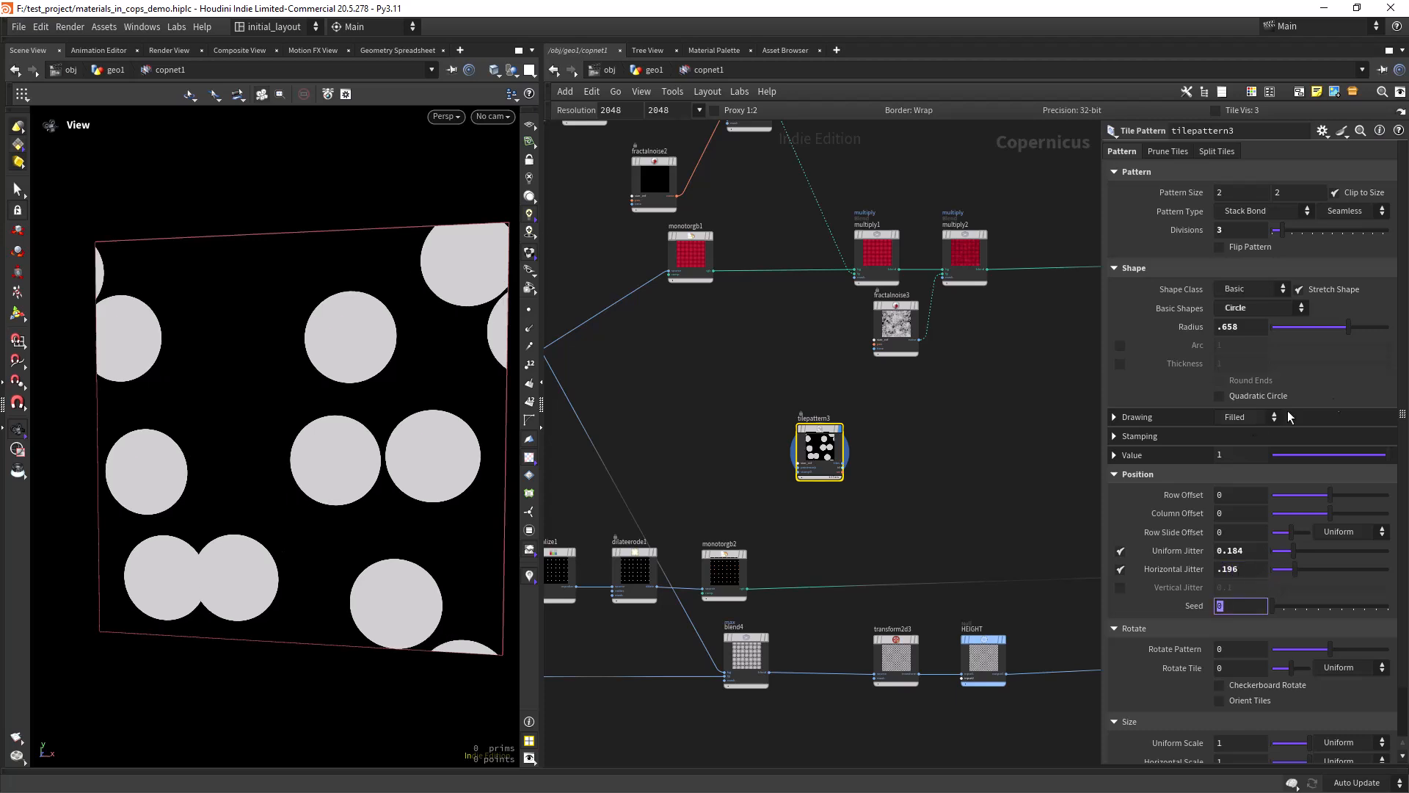
pyautogui.write('88')
pyautogui.press('Return')
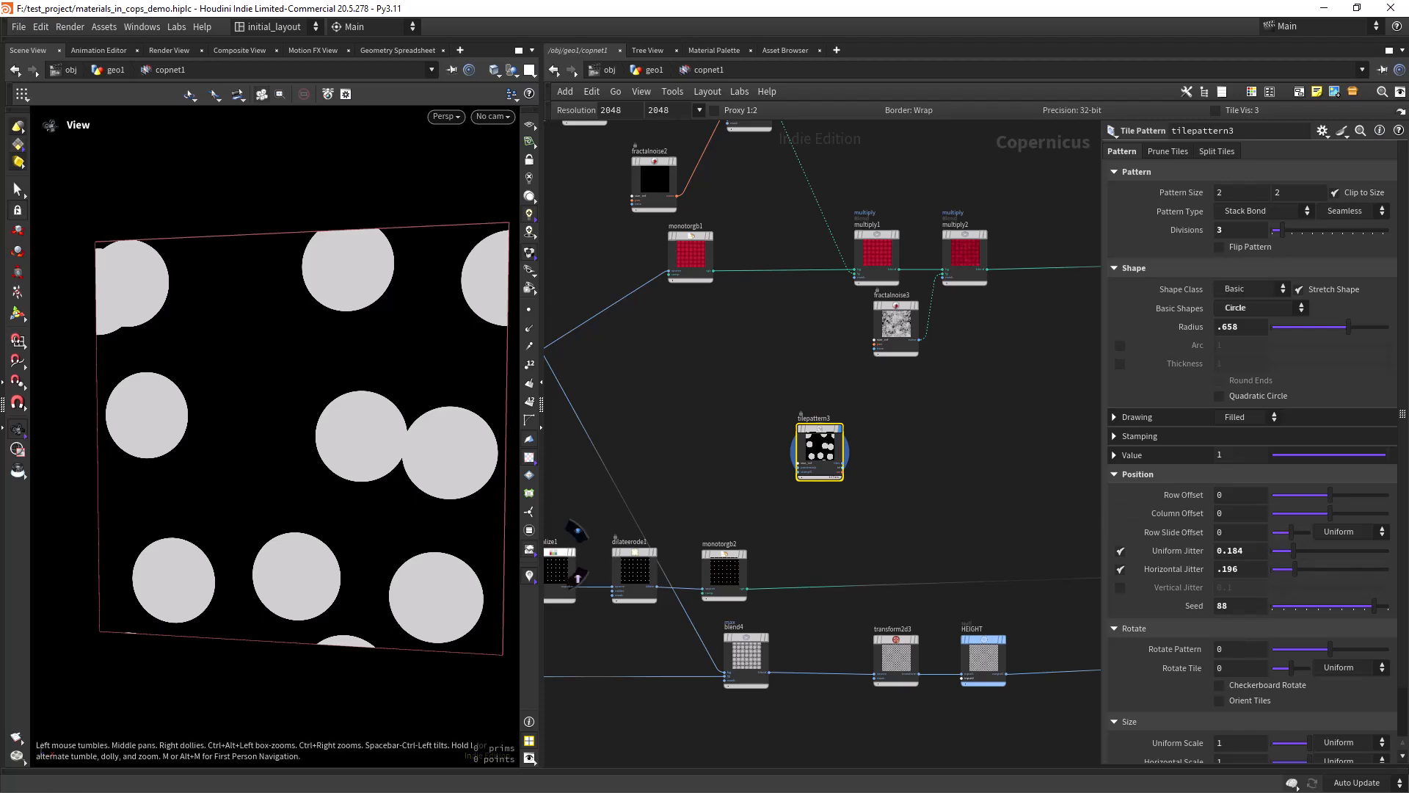
# - Set the tile pattern's uniform scale to .55
pyautogui.scroll(-3, 1282, 673)
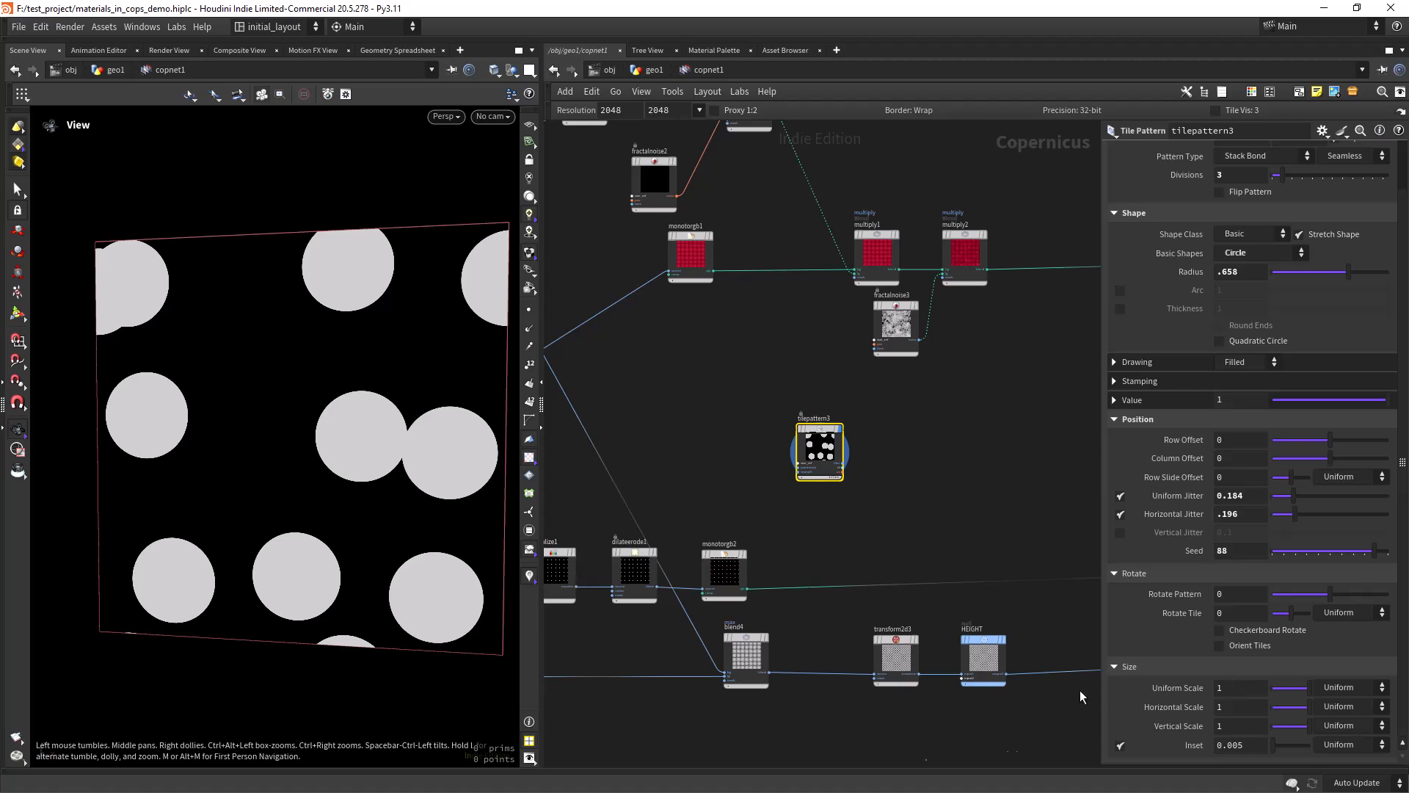
pyautogui.press('5')
pyautogui.doubleClick(1235, 683)
pyautogui.write('.55')
pyautogui.press('Return')
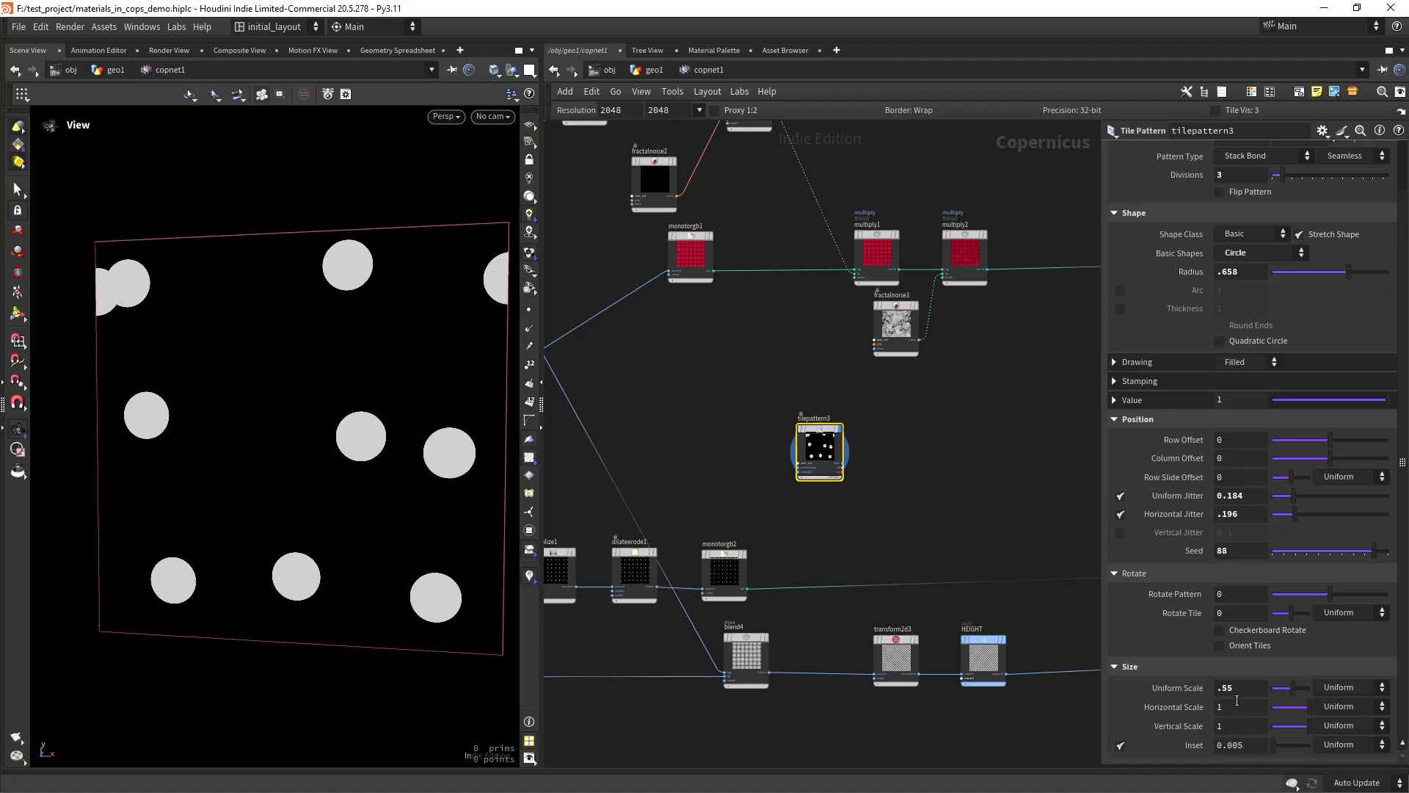
# - Switch the uniform scale to Set Varying with a variation of .506 and a seed of 37
pyautogui.click(1346, 688)
pyautogui.click(1343, 718)
pyautogui.click(1228, 705)
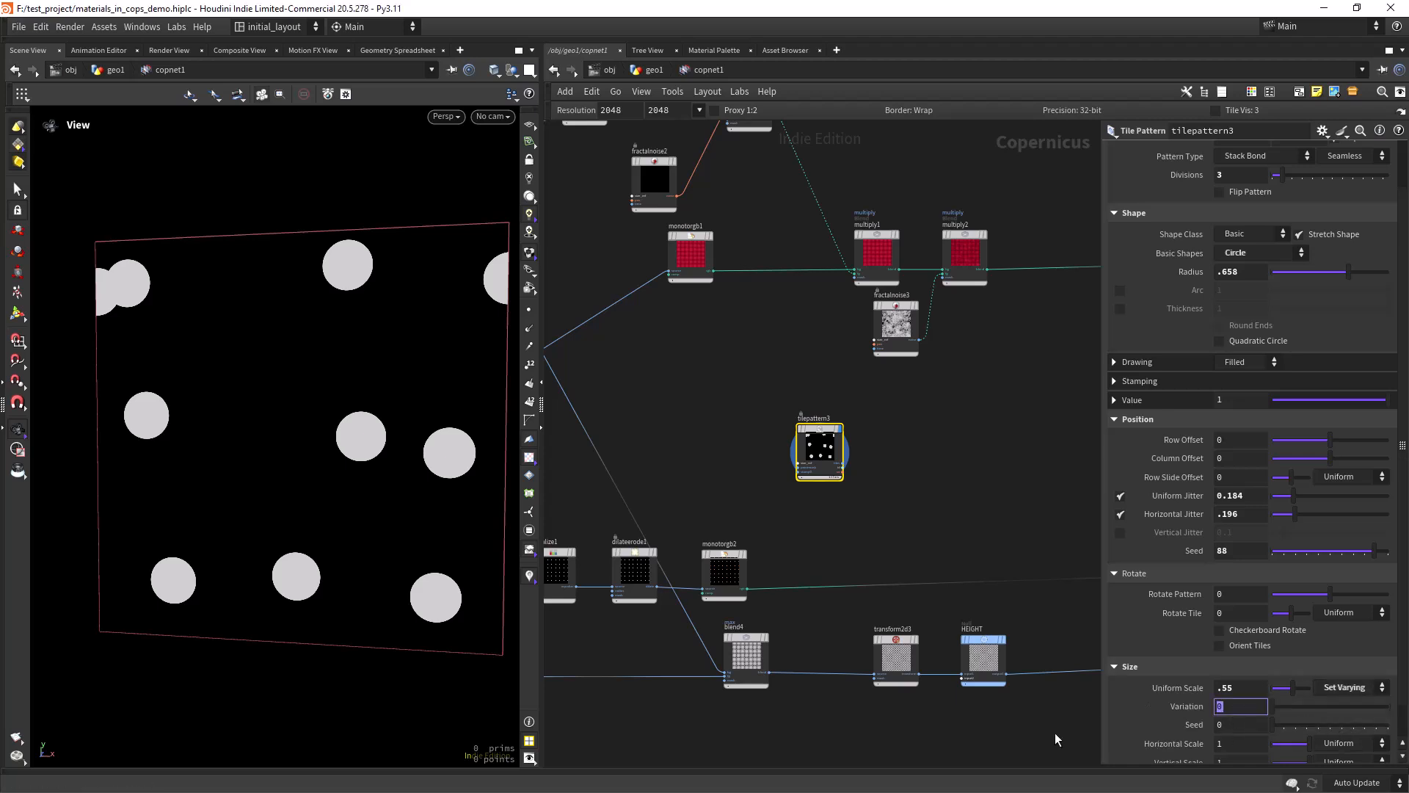
pyautogui.write('.5')
pyautogui.press('Tab')
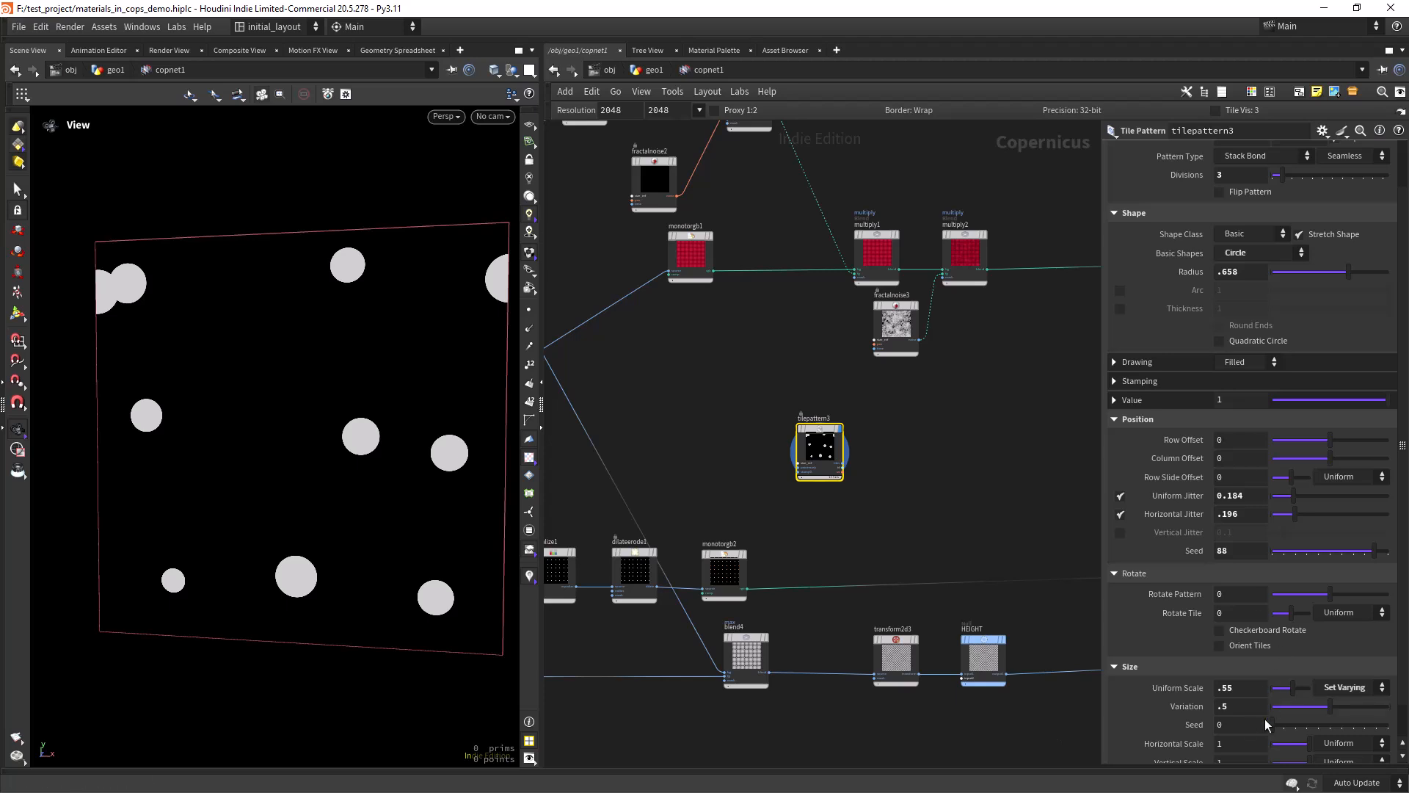
pyautogui.write('37')
pyautogui.press('Return')
pyautogui.click(1233, 707)
pyautogui.write('06')
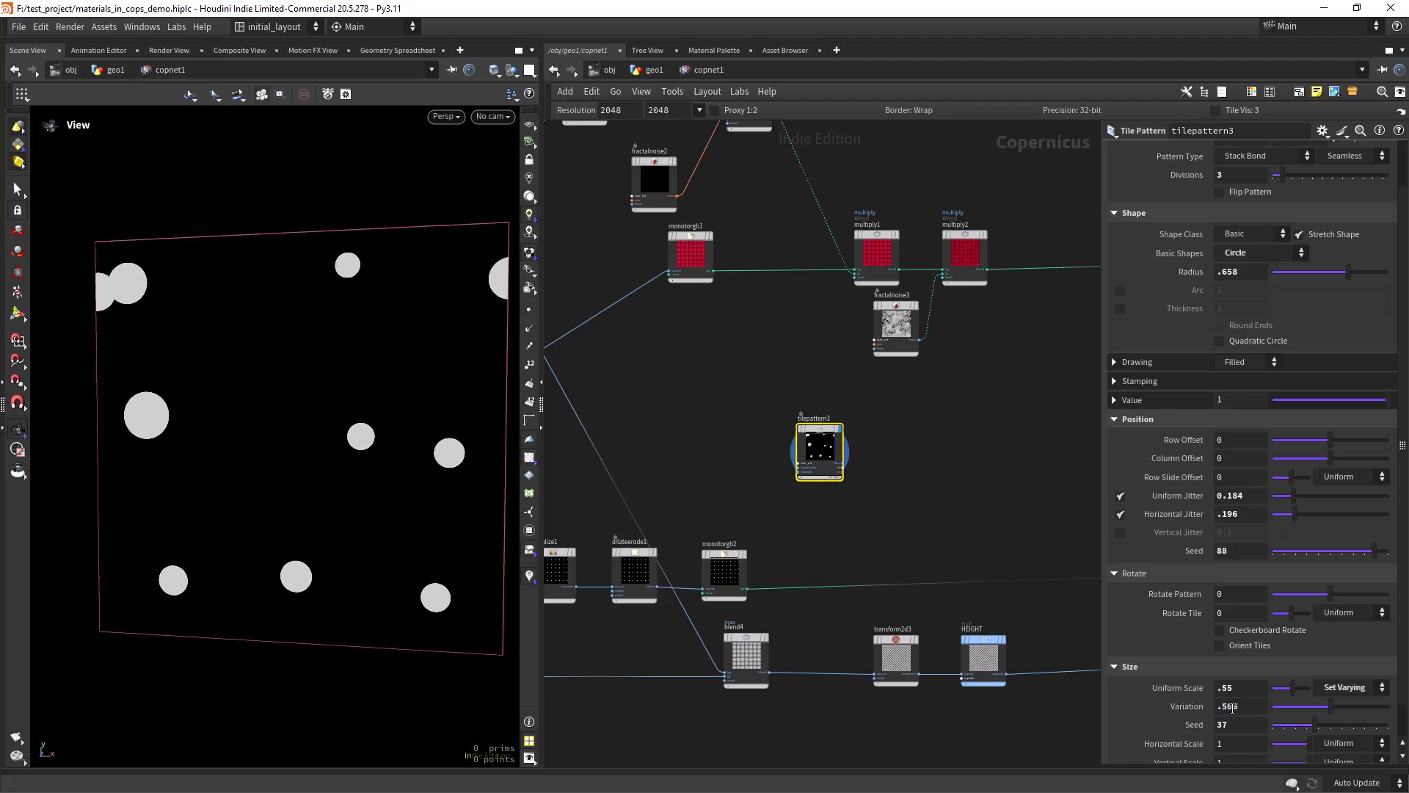
pyautogui.scroll(-3, 311, 572)
pyautogui.moveTo(296, 535); pyautogui.dragTo(313, 542)
pyautogui.scroll(2, 312, 536)
pyautogui.moveTo(310, 528); pyautogui.dragTo(305, 529, button='middle')
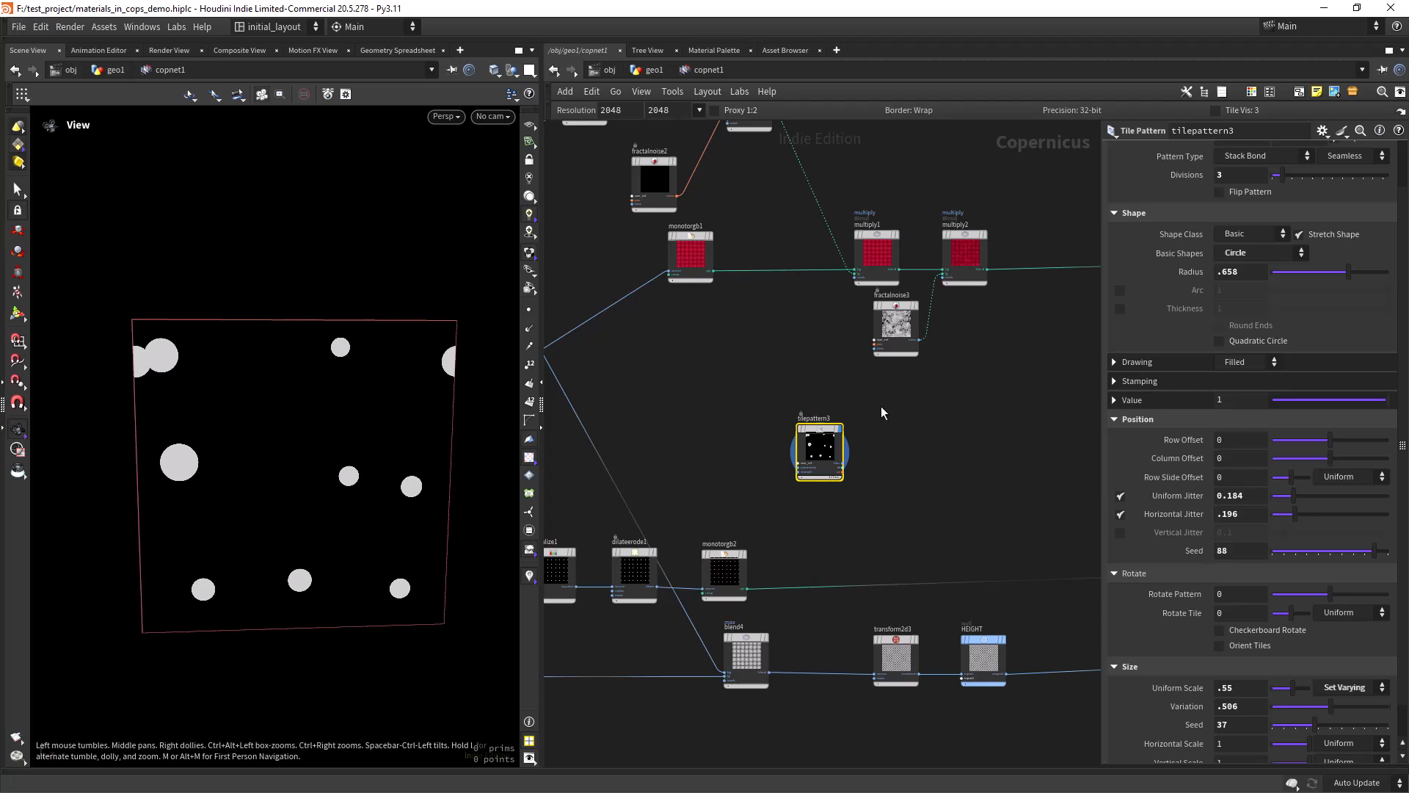
pyautogui.scroll(5, 928, 474)
pyautogui.press('Tab')
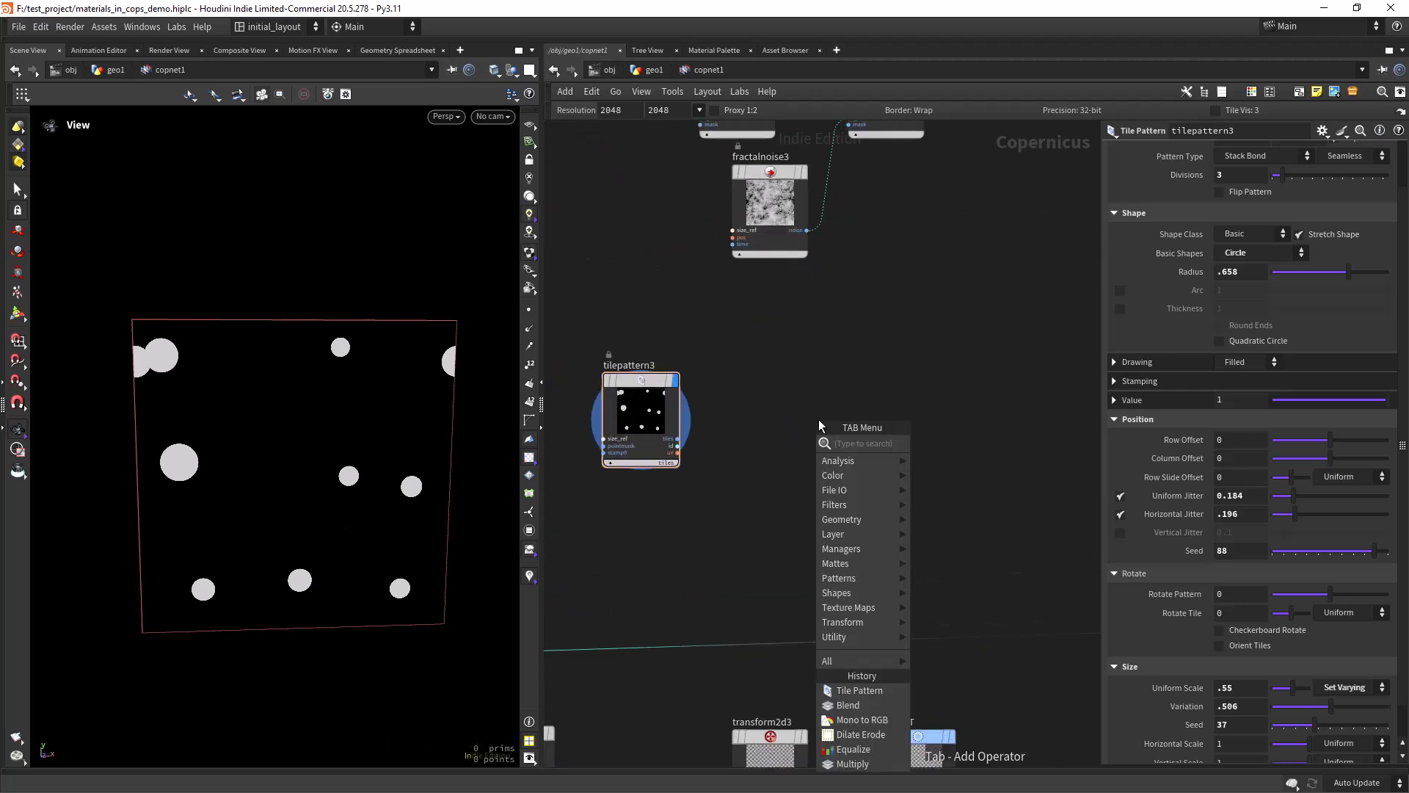
pyautogui.press('Escape')
# - Duplicate the existing Distort and Fractal Noise node pair and place the copies beside tilepattern3
pyautogui.scroll(-5, 953, 323)
pyautogui.moveTo(923, 358); pyautogui.dragTo(867, 396, button='middle')
pyautogui.scroll(5, 864, 367)
pyautogui.moveTo(658, 368); pyautogui.dragTo(871, 365, button='middle')
pyautogui.scroll(-4, 800, 345)
pyautogui.moveTo(758, 367); pyautogui.dragTo(808, 350, button='middle')
pyautogui.moveTo(649, 446); pyautogui.dragTo(678, 401, button='right')
pyautogui.moveTo(589, 495); pyautogui.dragTo(629, 438)
pyautogui.keyDown('shift'); pyautogui.moveTo(708, 323); pyautogui.dragTo(1152, 259); pyautogui.keyUp('shift')
pyautogui.moveTo(1125, 310); pyautogui.dragTo(879, 382, button='middle')
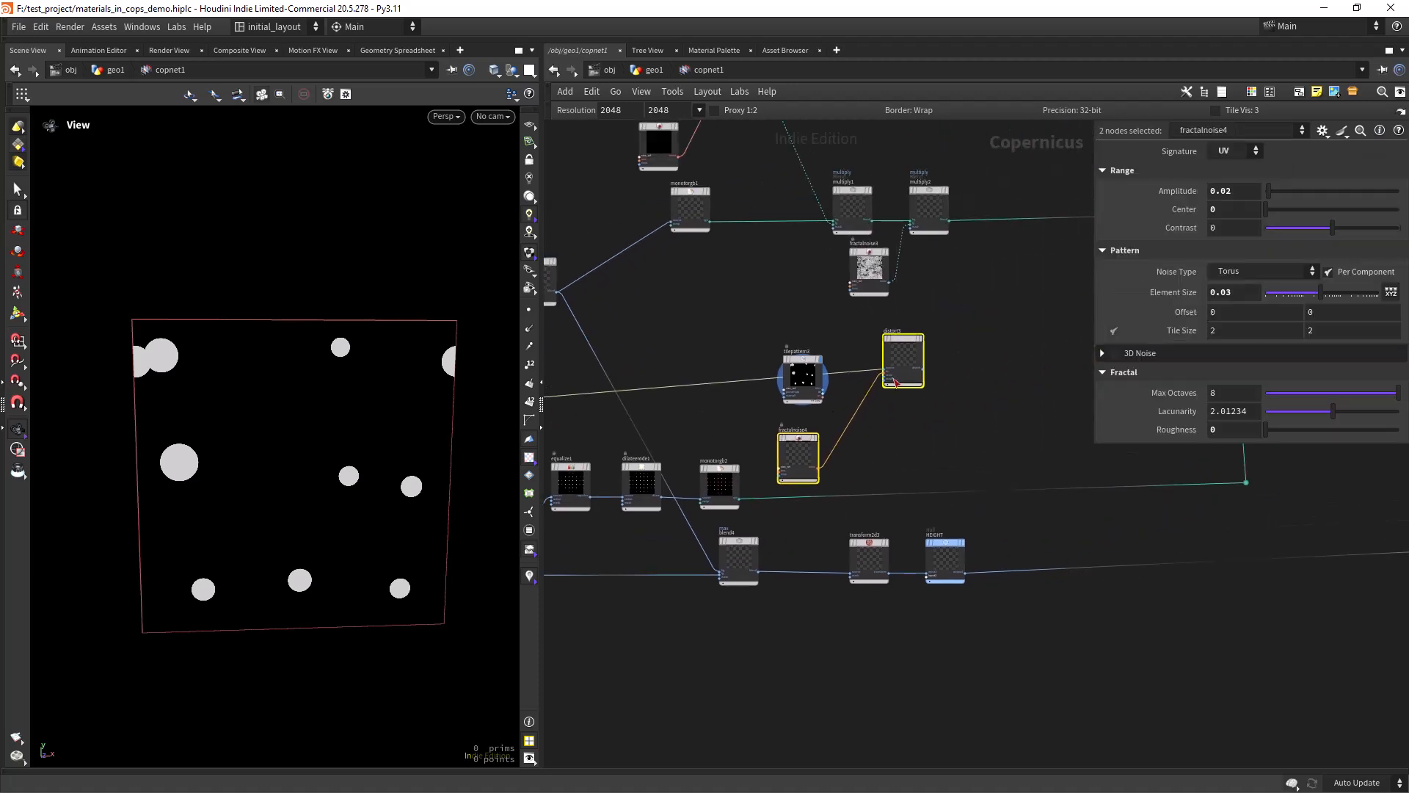
# - Reposition the distort3 node and connect the tiles output of tilepattern3 to its source input
pyautogui.scroll(4, 878, 382)
pyautogui.click(940, 382)
pyautogui.moveTo(902, 235); pyautogui.dragTo(948, 239)
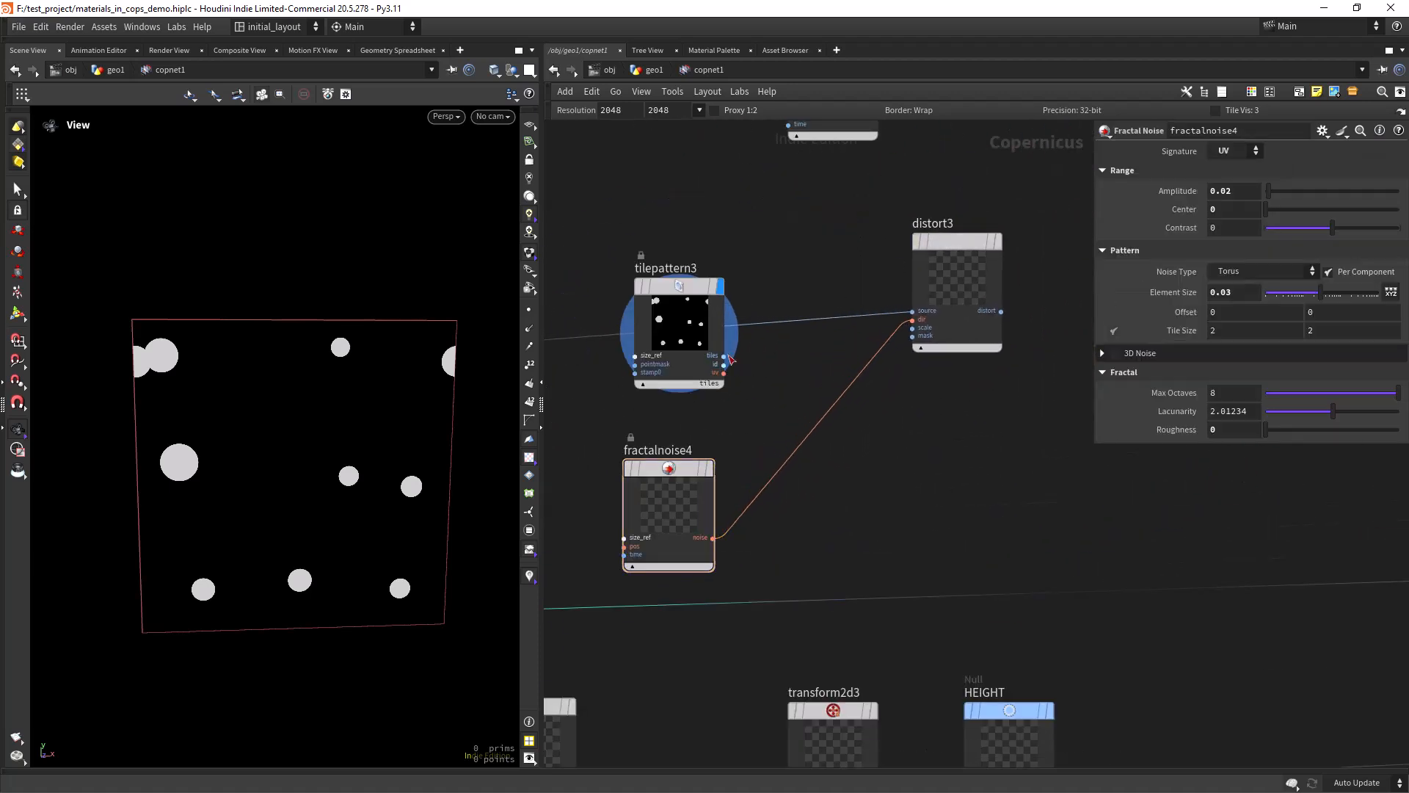
pyautogui.click(689, 316)
pyautogui.moveTo(725, 356); pyautogui.dragTo(910, 312)
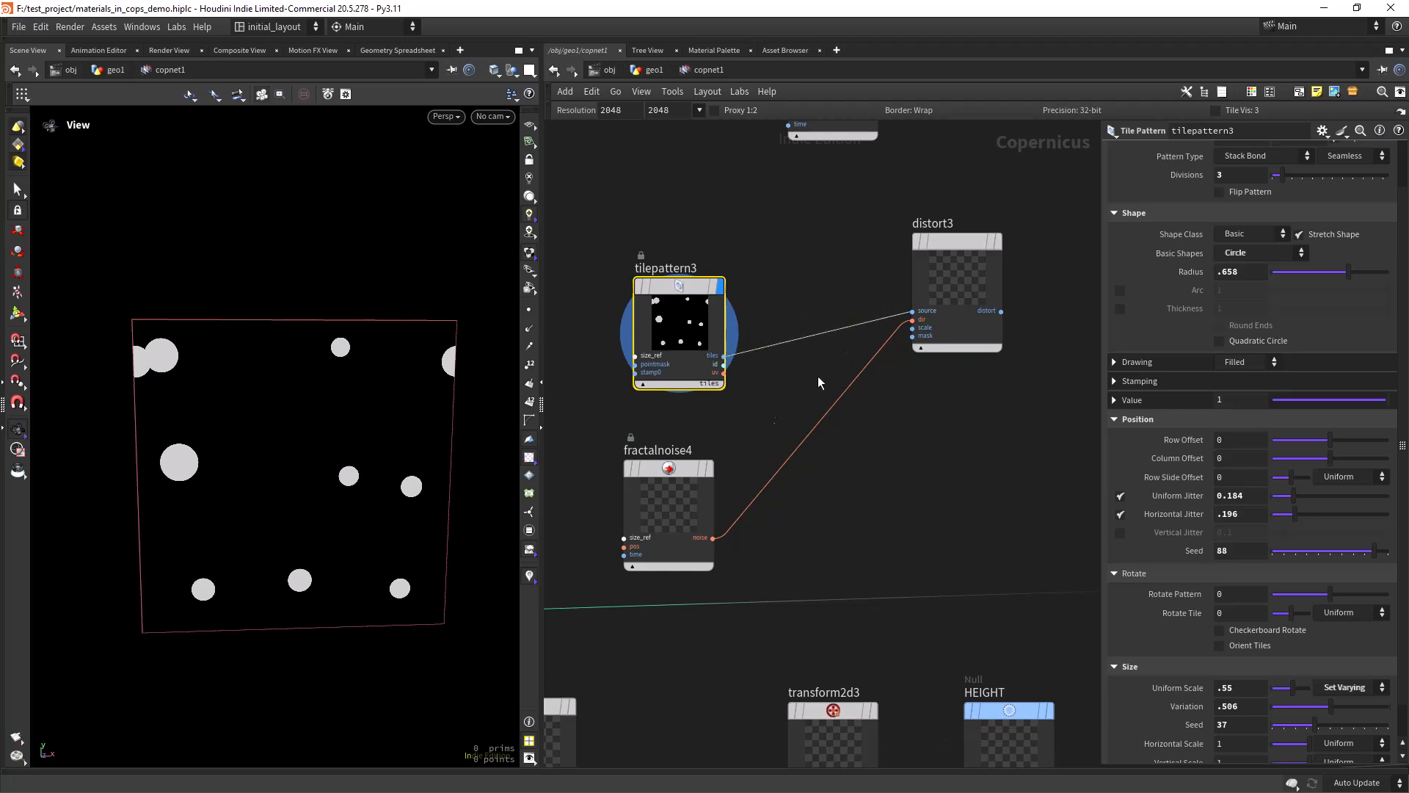
# - Display fractalnoise4 and set its roughness to .9, element size to 1 and amplitude to 0.133
pyautogui.moveTo(700, 433)
pyautogui.click(671, 483)
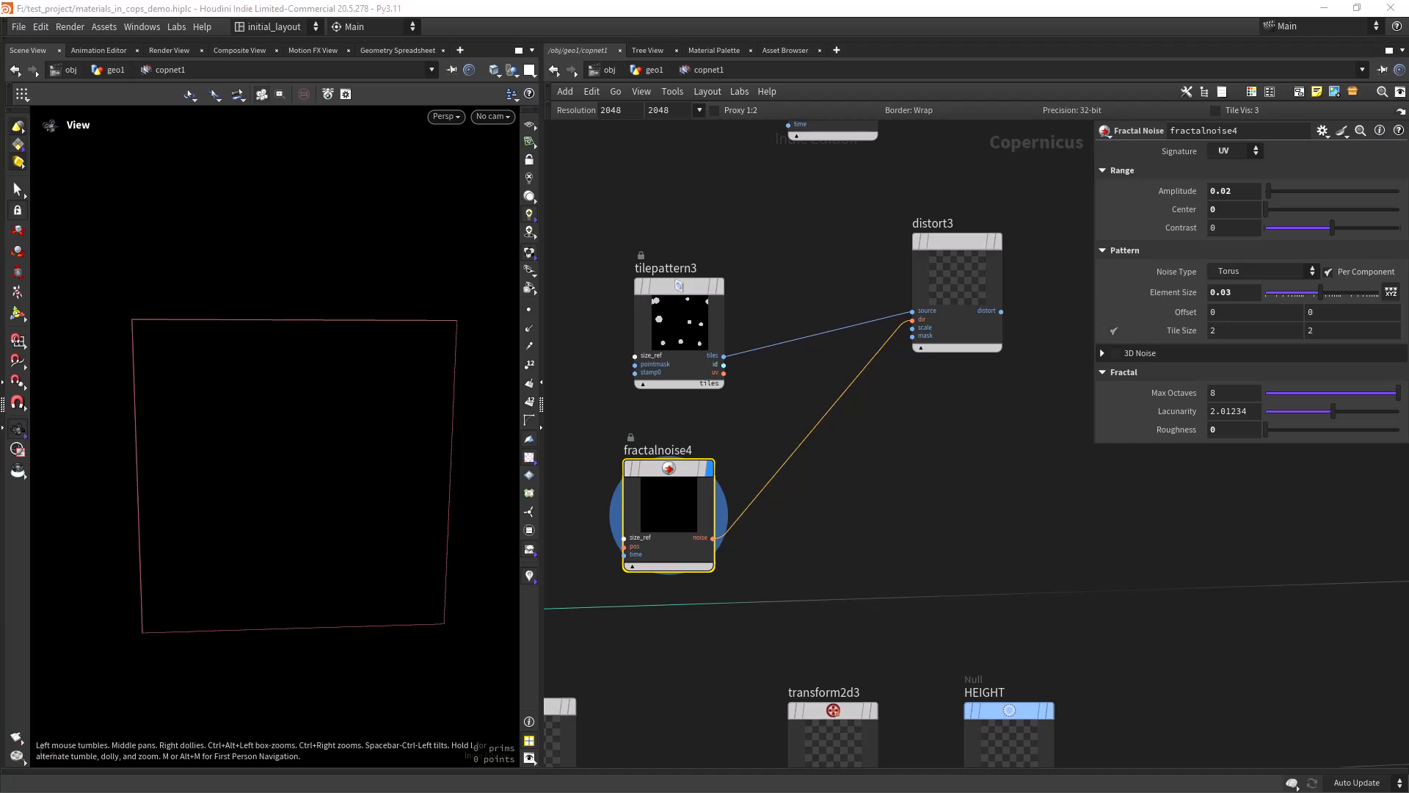
pyautogui.moveTo(1230, 428); pyautogui.dragTo(973, 434)
pyautogui.write('.9')
pyautogui.press('Return')
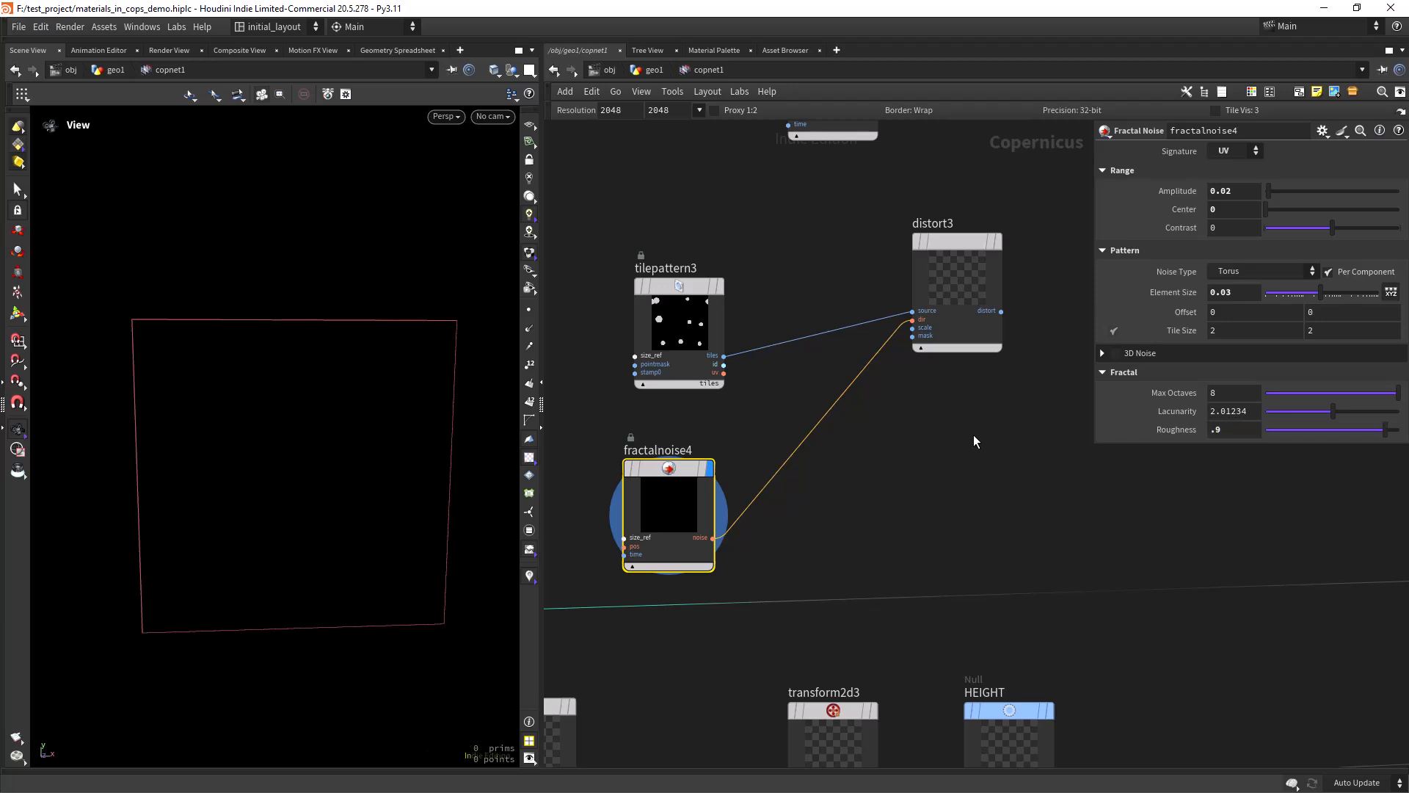
pyautogui.click(1233, 292)
pyautogui.write('1')
pyautogui.press('Return')
pyautogui.doubleClick(1224, 191)
pyautogui.write('133')
pyautogui.press('Return')
# - Save the scene, then line up distort3 with tilepattern3 and display its output in the viewport
pyautogui.moveTo(958, 505); pyautogui.dragTo(929, 513, button='middle')
pyautogui.hotkey('ctrl', 's')
pyautogui.moveTo(921, 257); pyautogui.dragTo(925, 301)
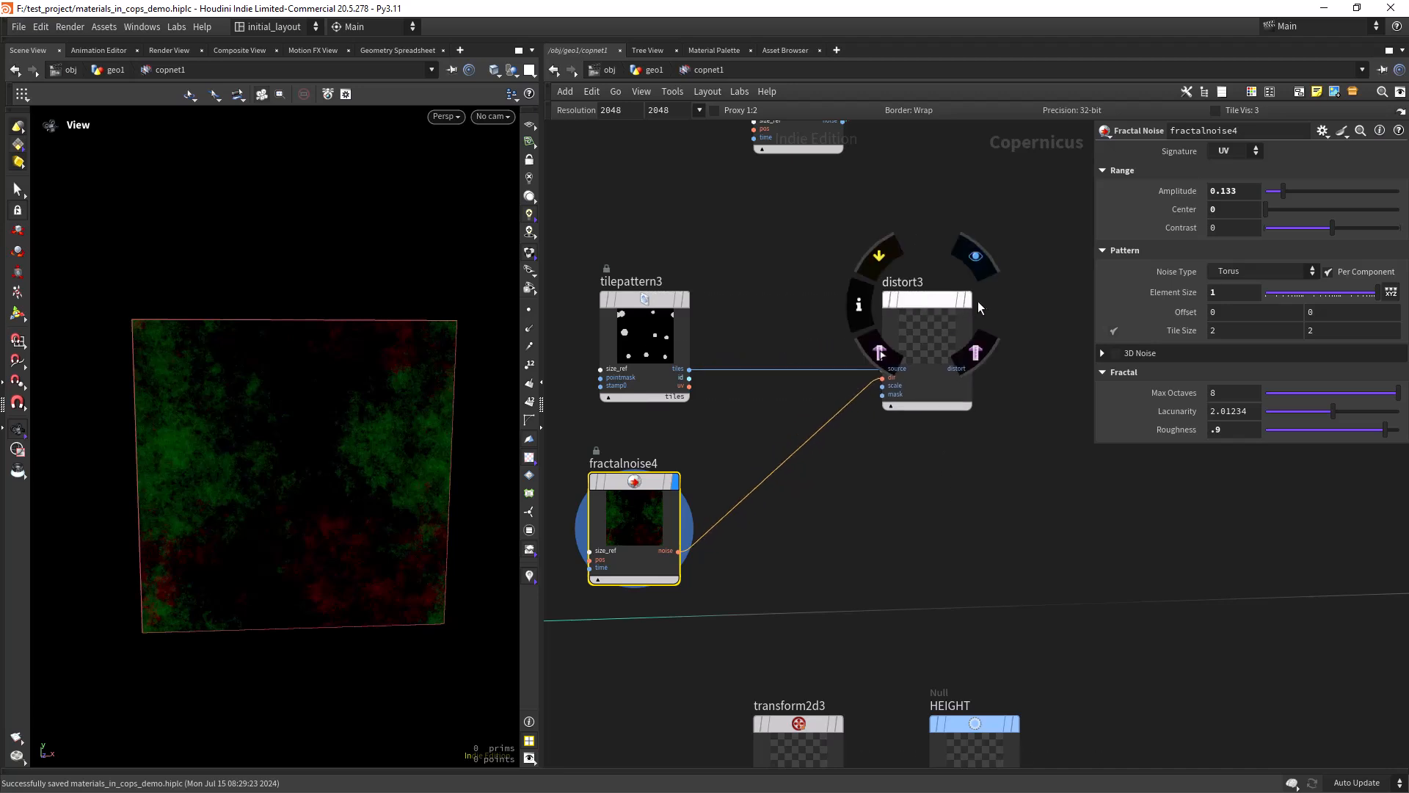
pyautogui.click(983, 253)
pyautogui.moveTo(396, 479); pyautogui.dragTo(390, 494, button='right')
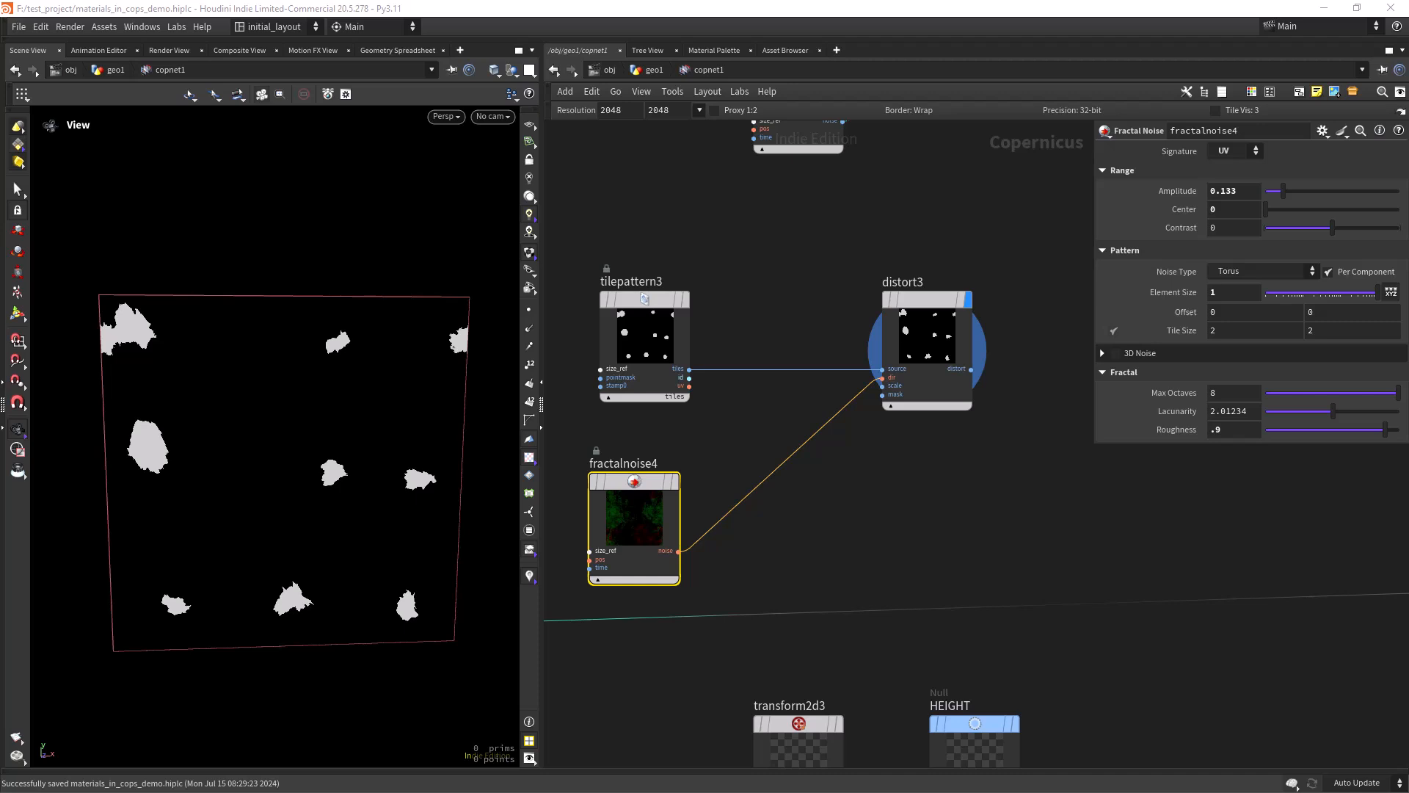
# - Align fractalnoise4 beneath tilepattern3 and set its noise offset to 0.7 on both axes
pyautogui.click(950, 304)
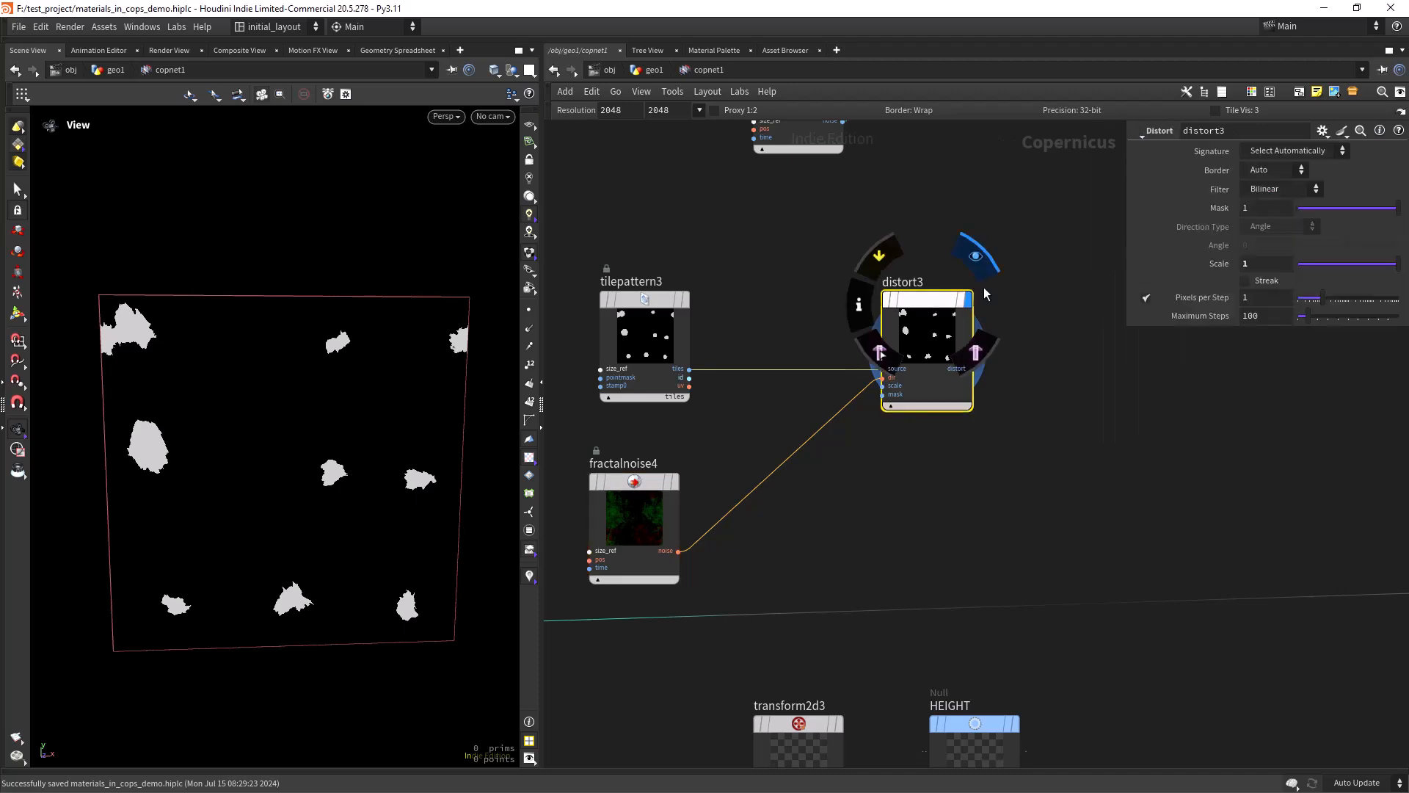
pyautogui.moveTo(624, 488); pyautogui.dragTo(635, 484)
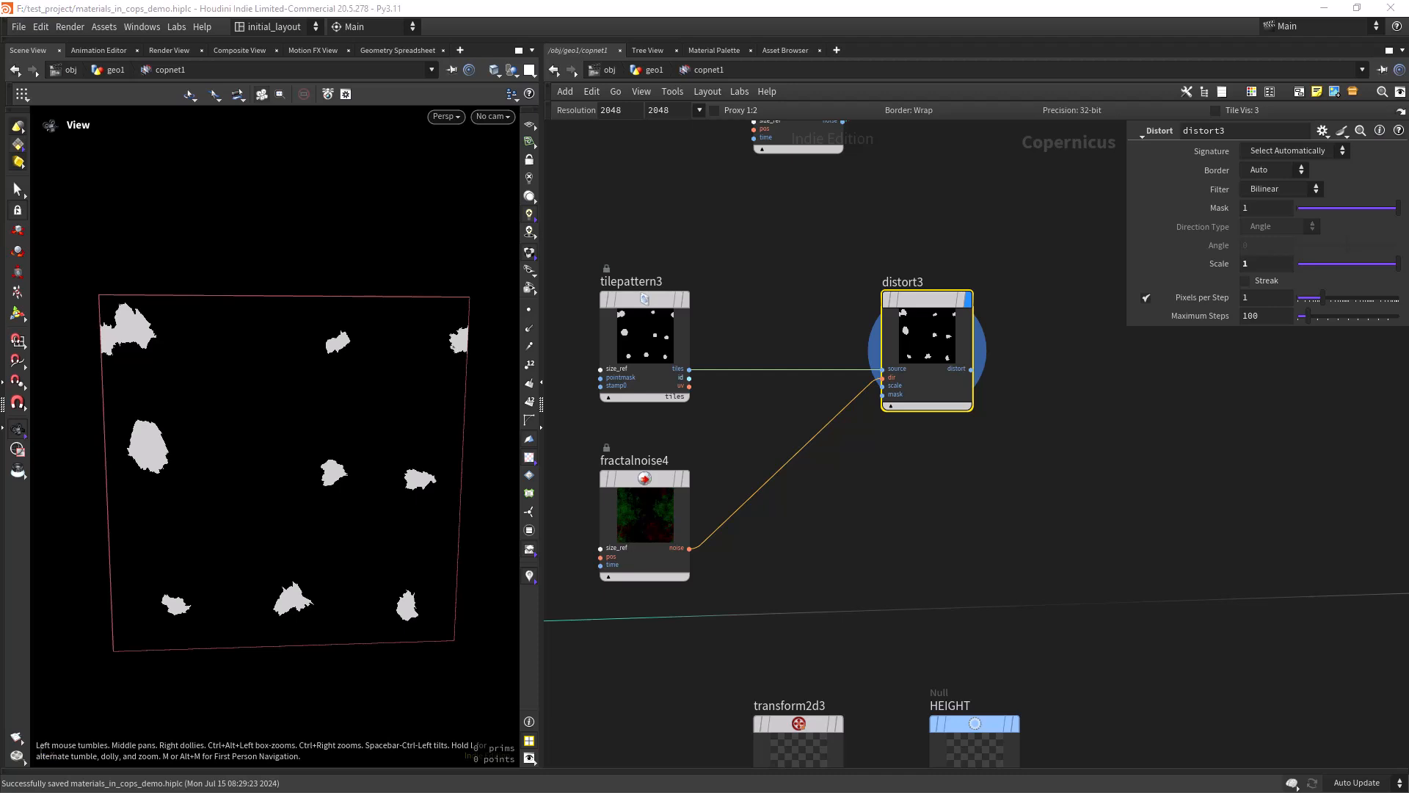
pyautogui.click(684, 524)
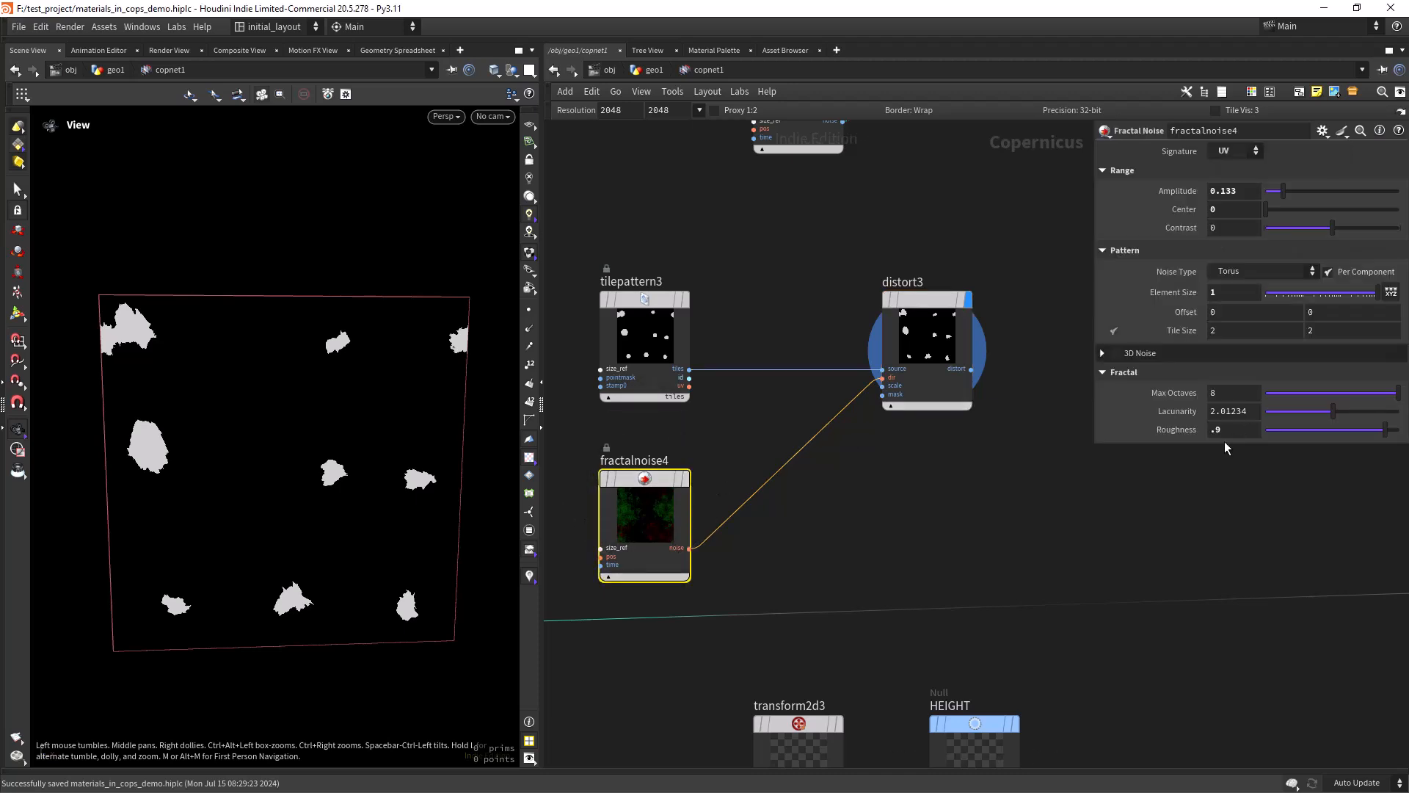
pyautogui.moveTo(1187, 310); pyautogui.dragTo(1242, 321, button='middle')
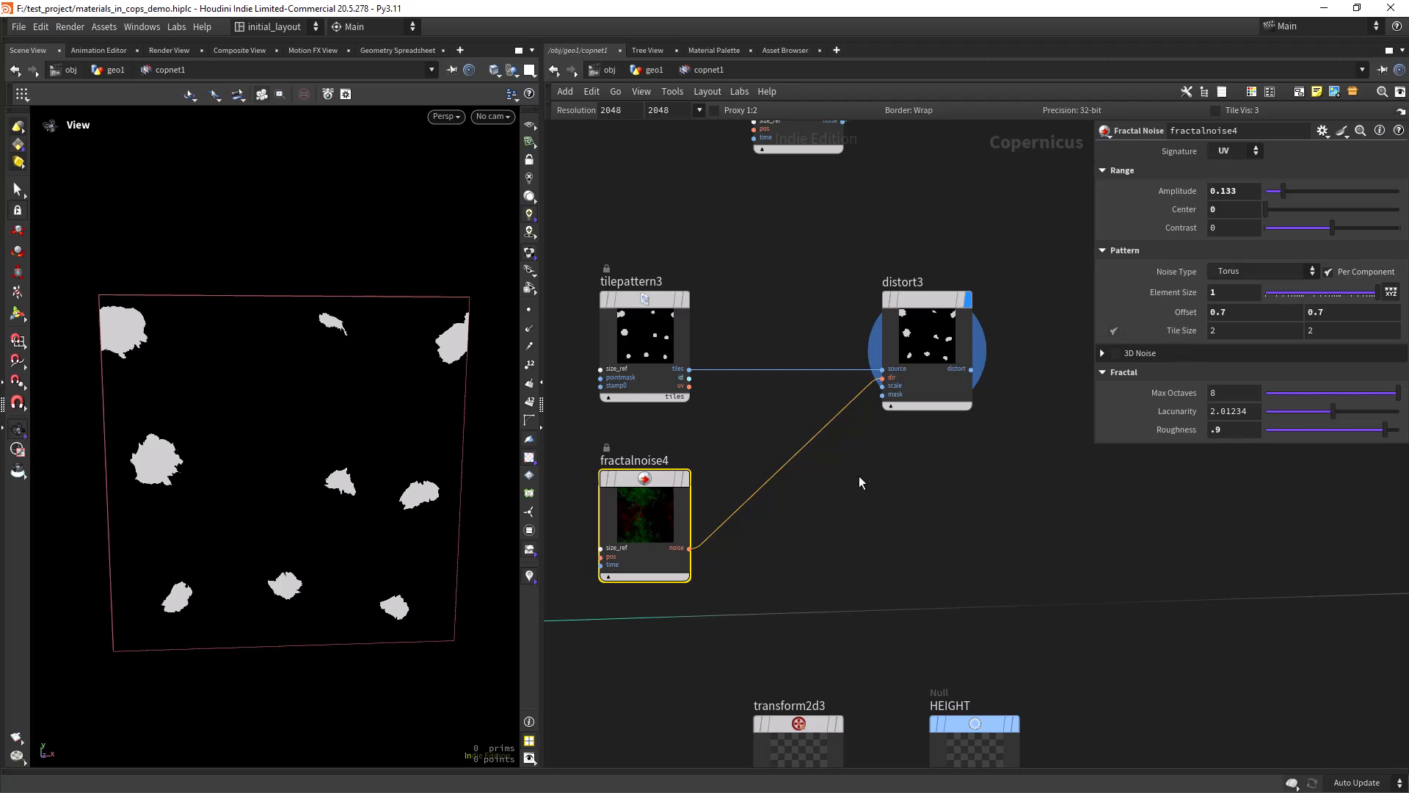
# - Change the noise type of fractalnoise4 to Perlin and display the distort3 output again
pyautogui.moveTo(930, 473); pyautogui.dragTo(893, 484, button='middle')
pyautogui.scroll(1, 887, 477)
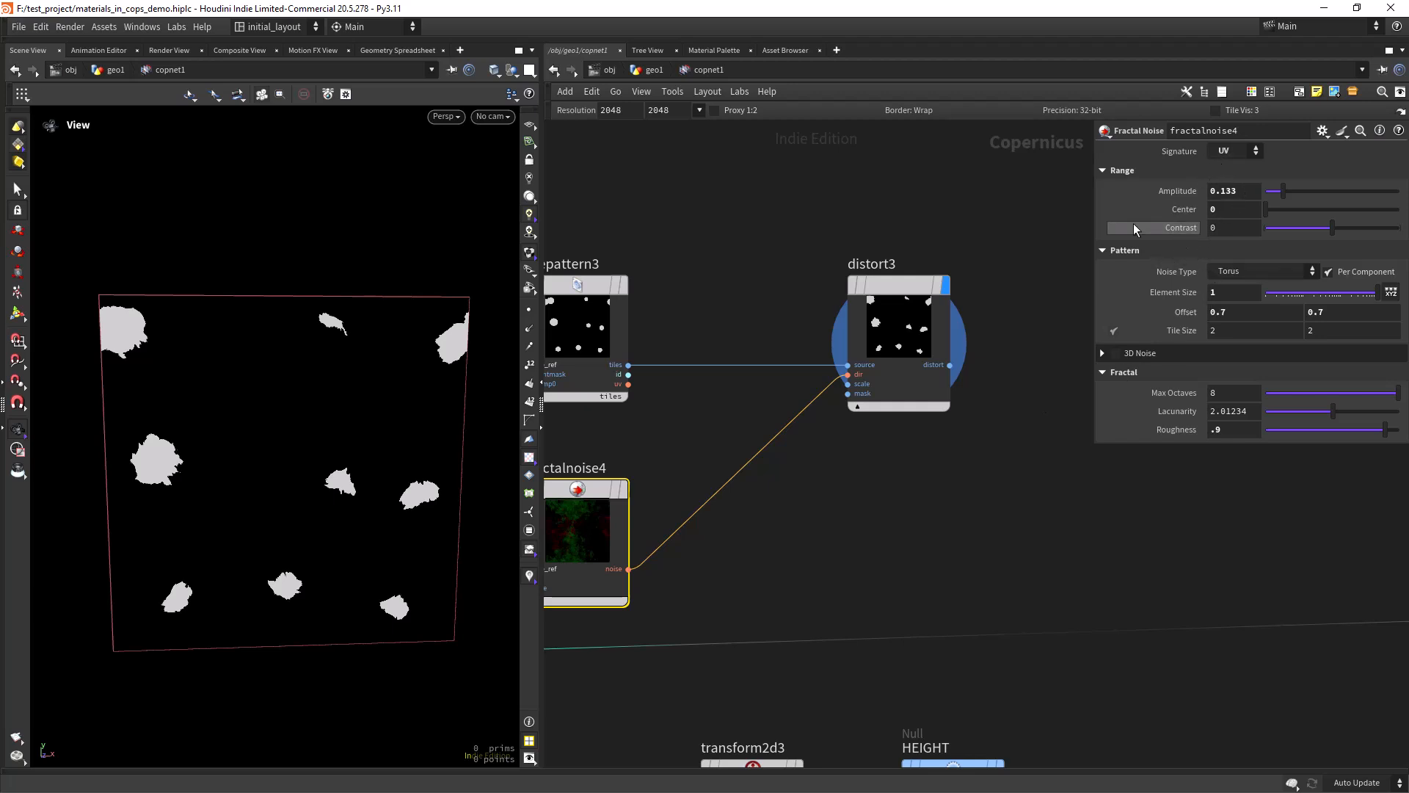
pyautogui.moveTo(893, 468); pyautogui.dragTo(978, 451, button='middle')
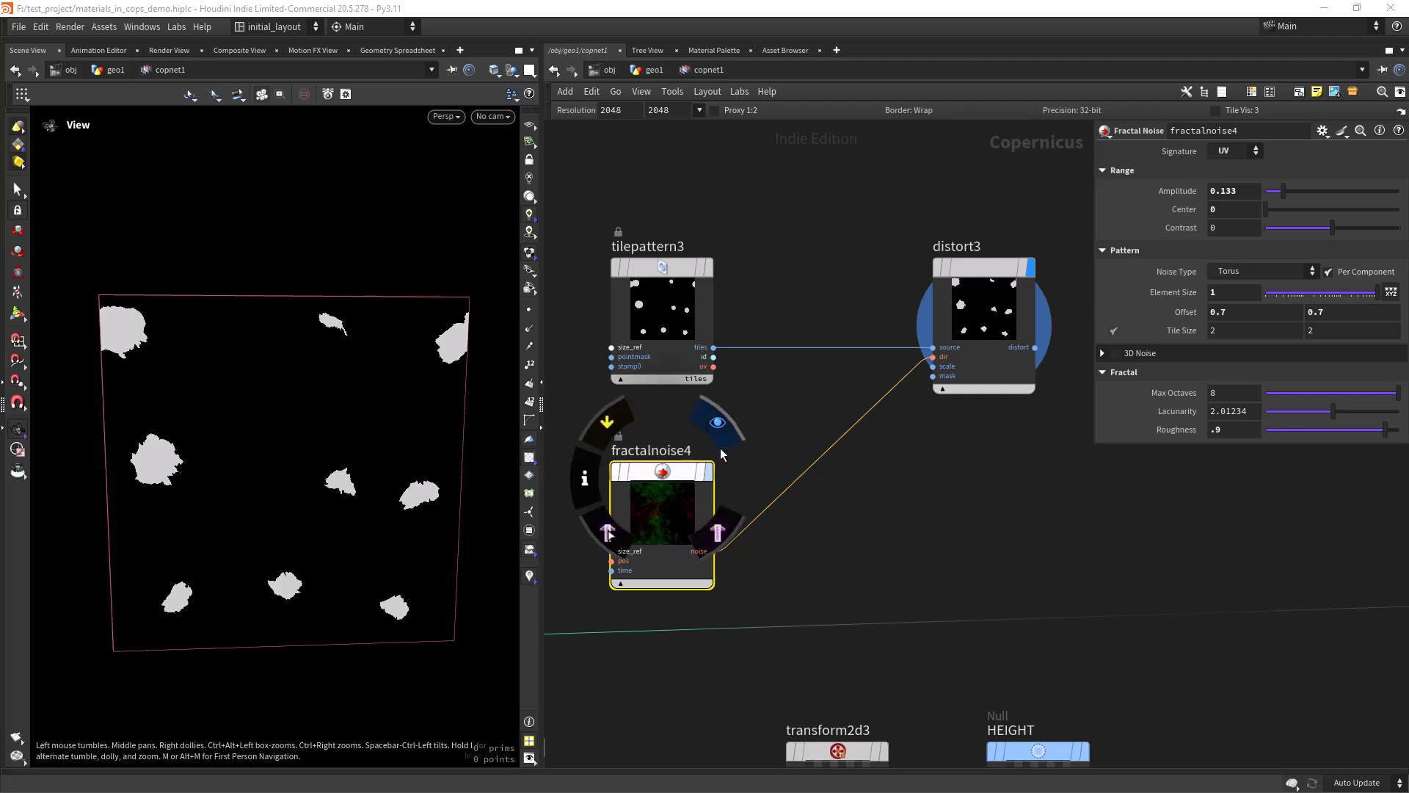
pyautogui.click(728, 436)
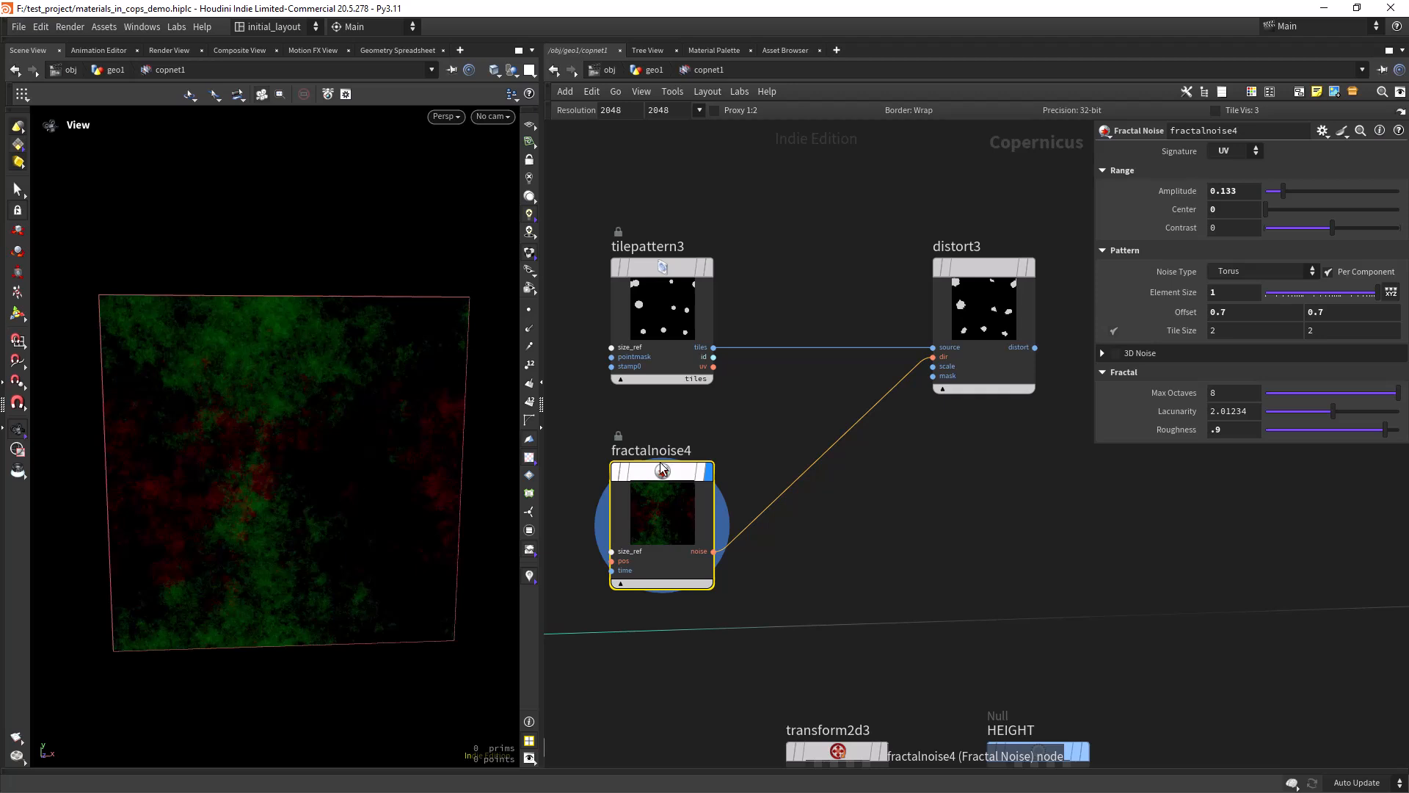
pyautogui.click(1254, 272)
pyautogui.click(1252, 297)
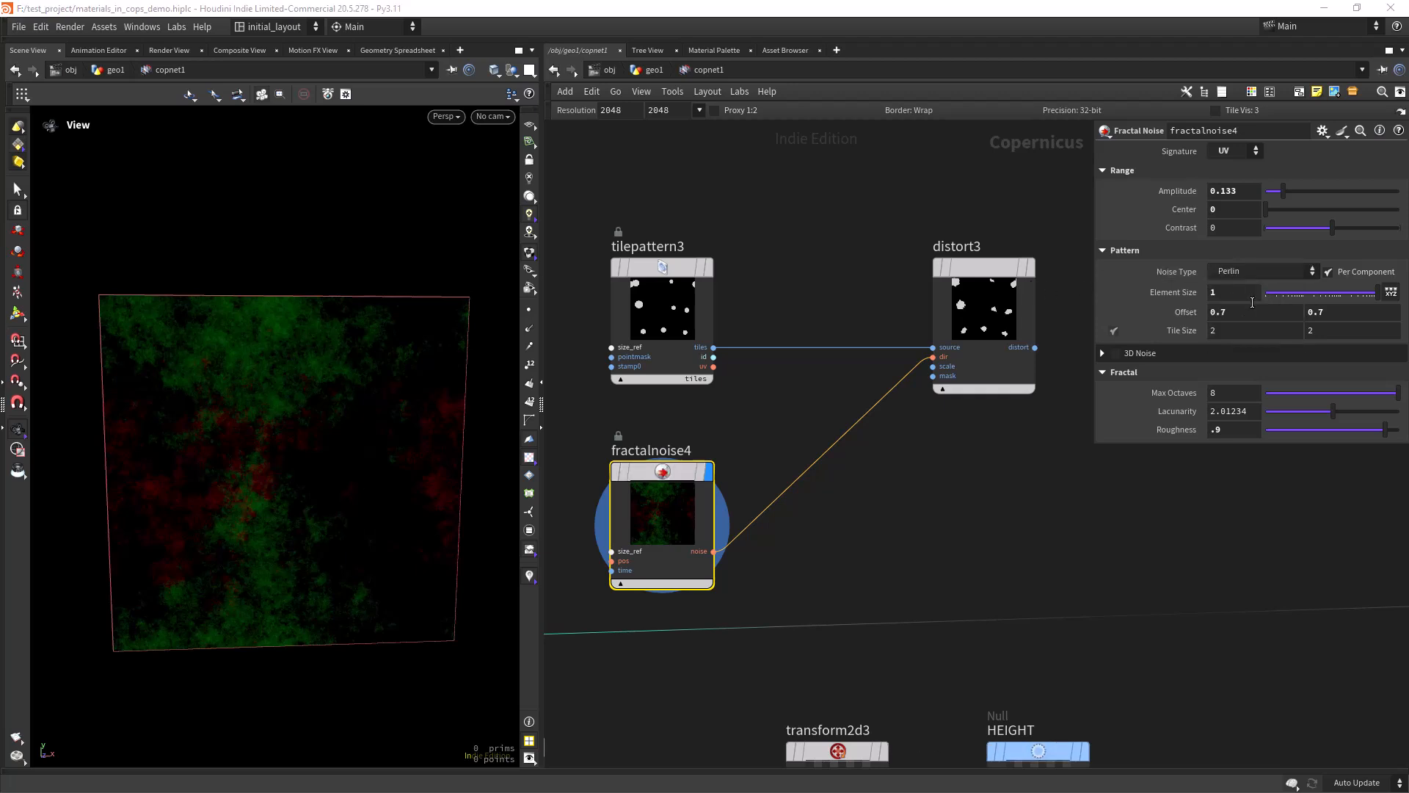
pyautogui.moveTo(874, 490); pyautogui.dragTo(781, 549, button='middle')
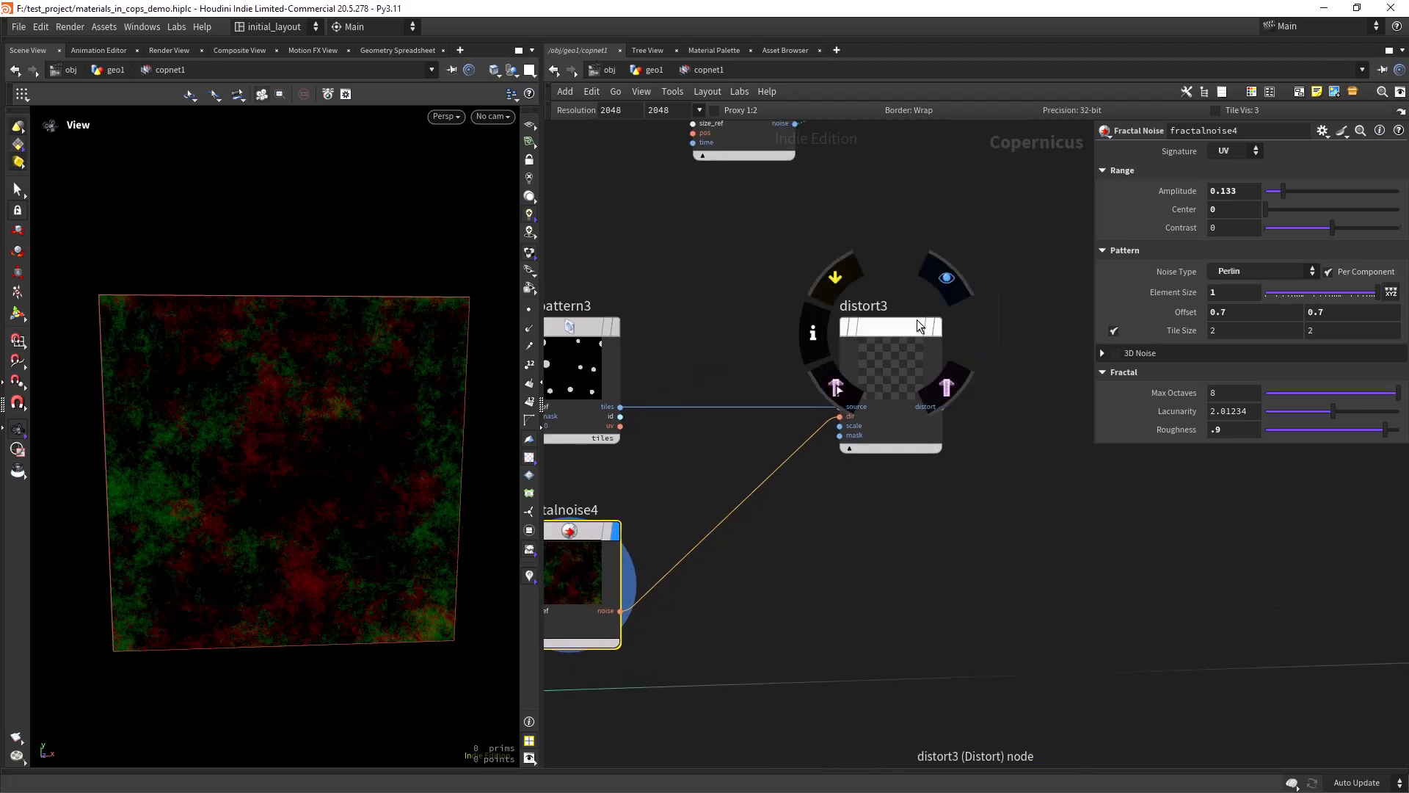
pyautogui.click(937, 326)
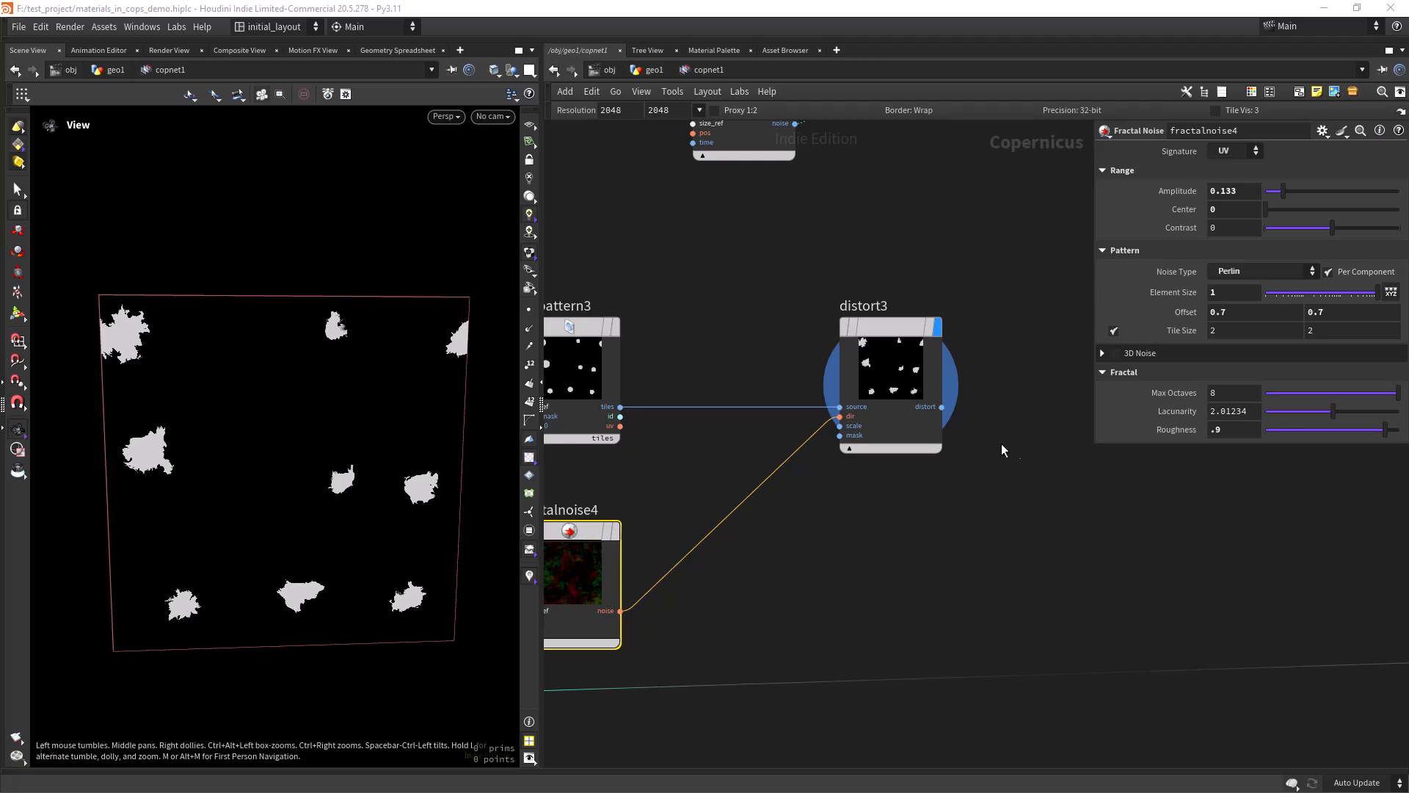
# - Add a Feather node fed by the distort3 output and display it
pyautogui.moveTo(1002, 442); pyautogui.dragTo(833, 467, button='middle')
pyautogui.press('Tab')
pyautogui.write('feat')
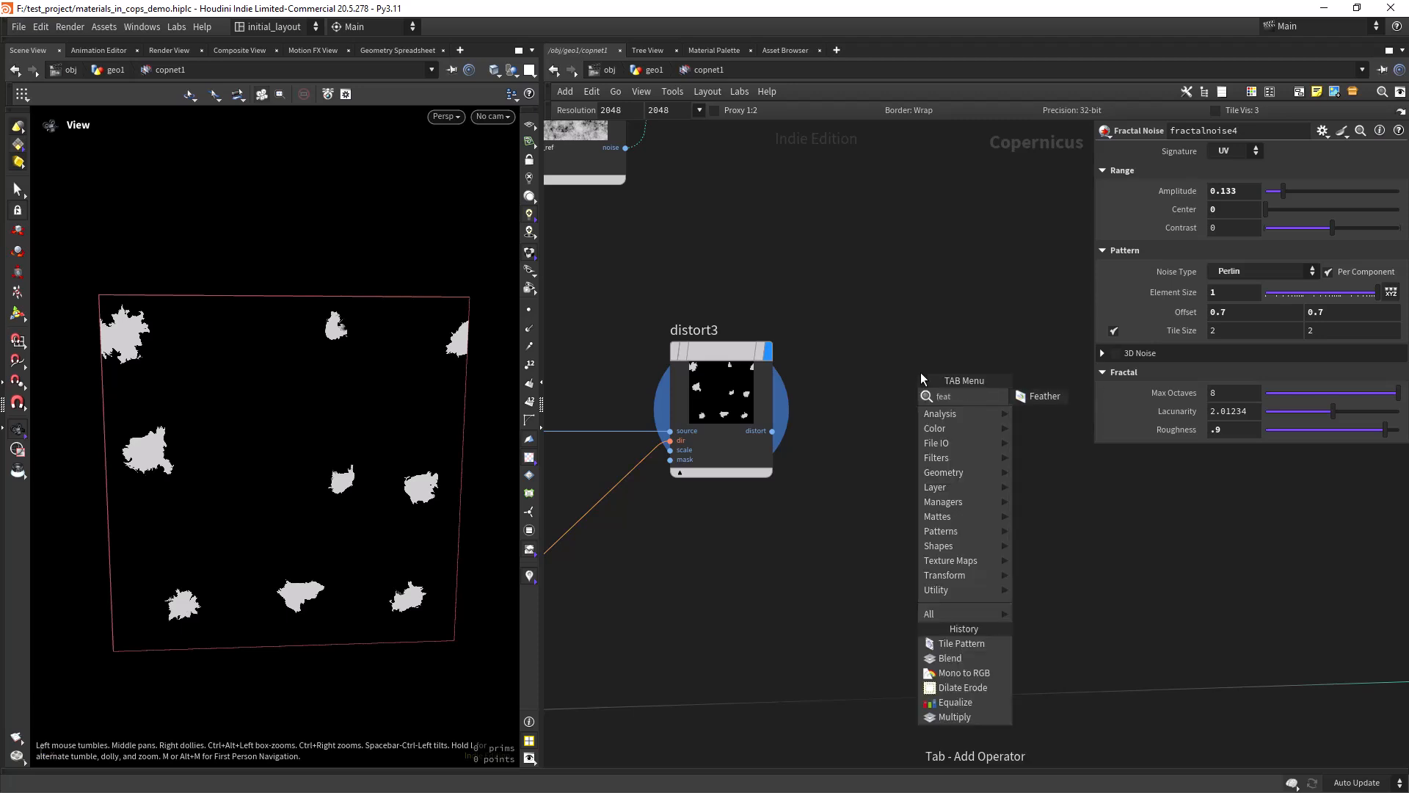
pyautogui.press('Return')
pyautogui.click(921, 372)
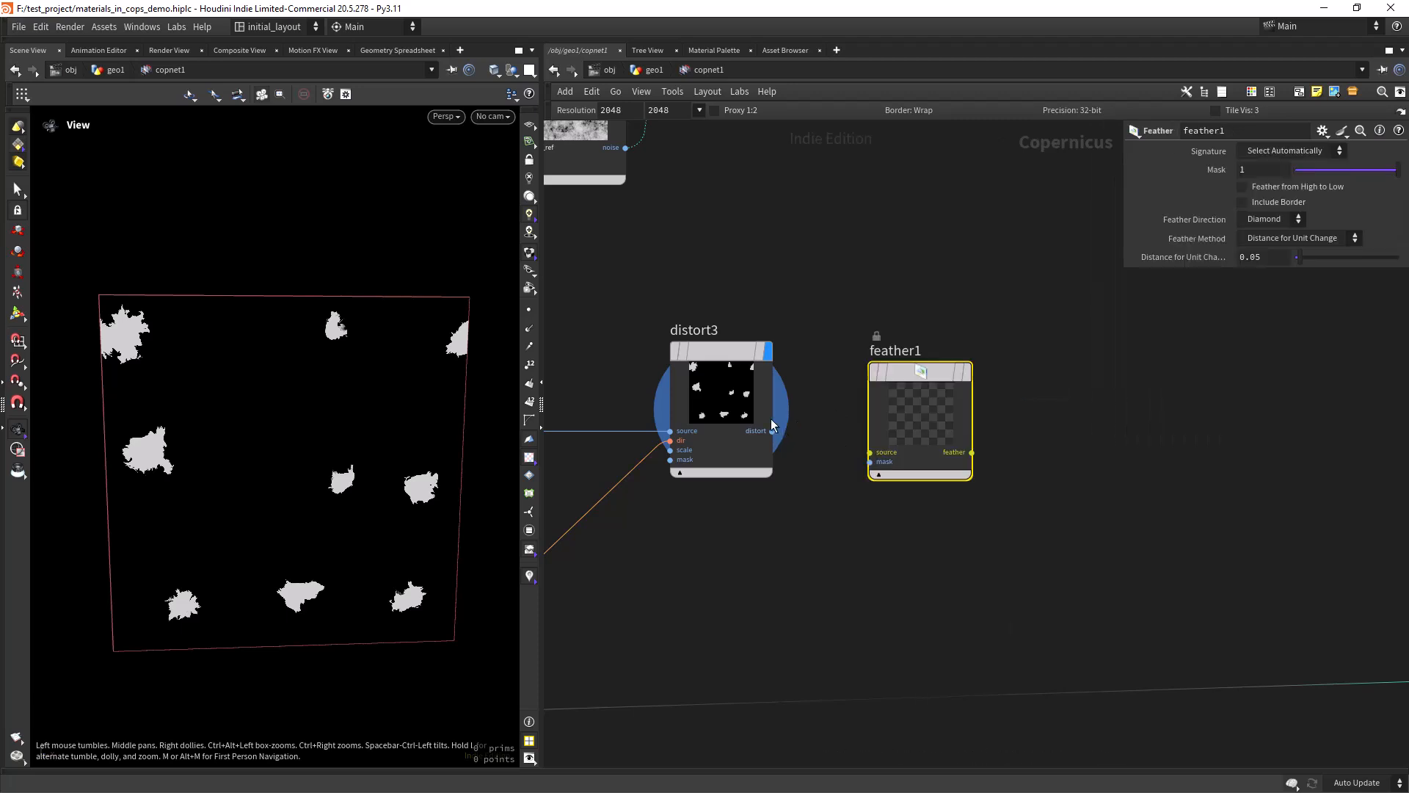
pyautogui.click(772, 431)
pyautogui.click(921, 411)
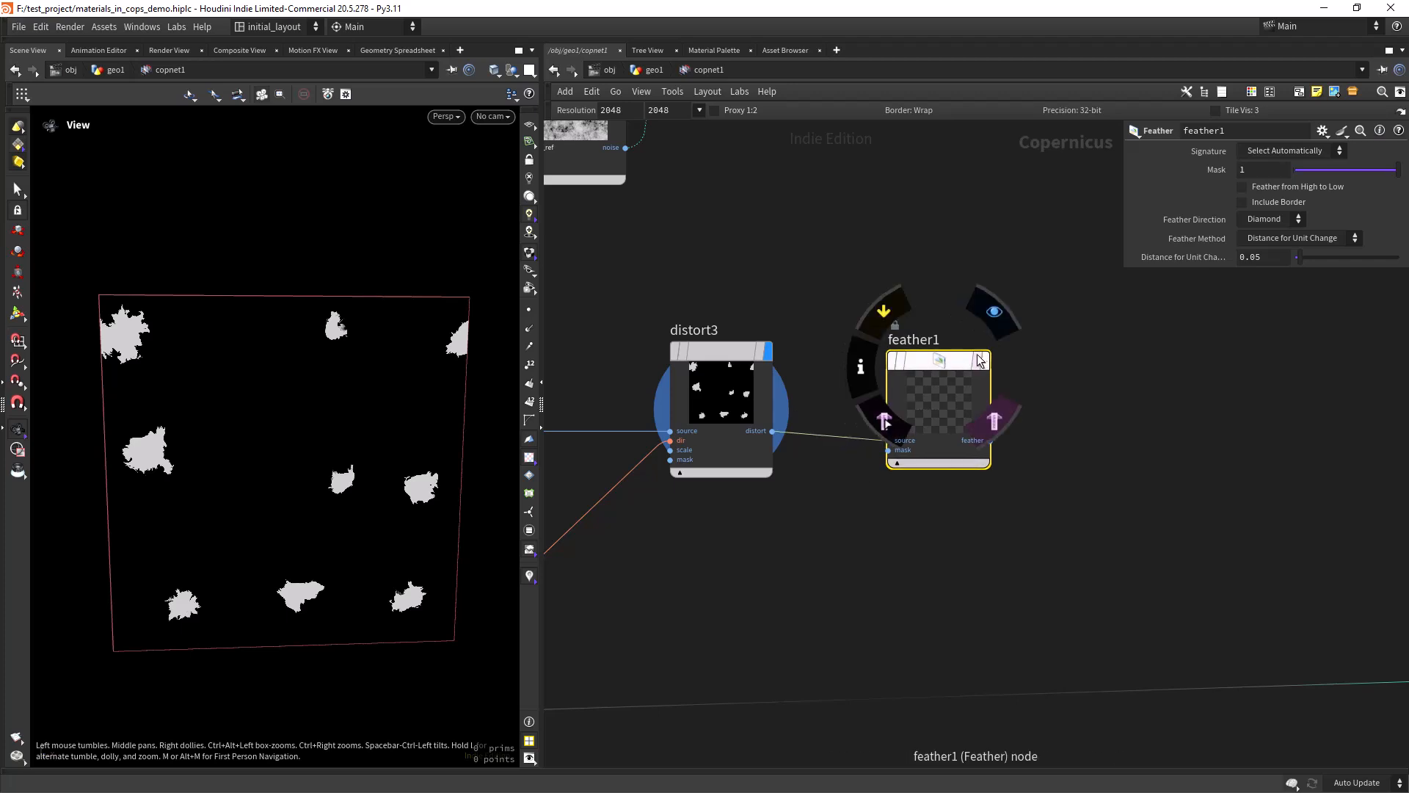
pyautogui.click(981, 359)
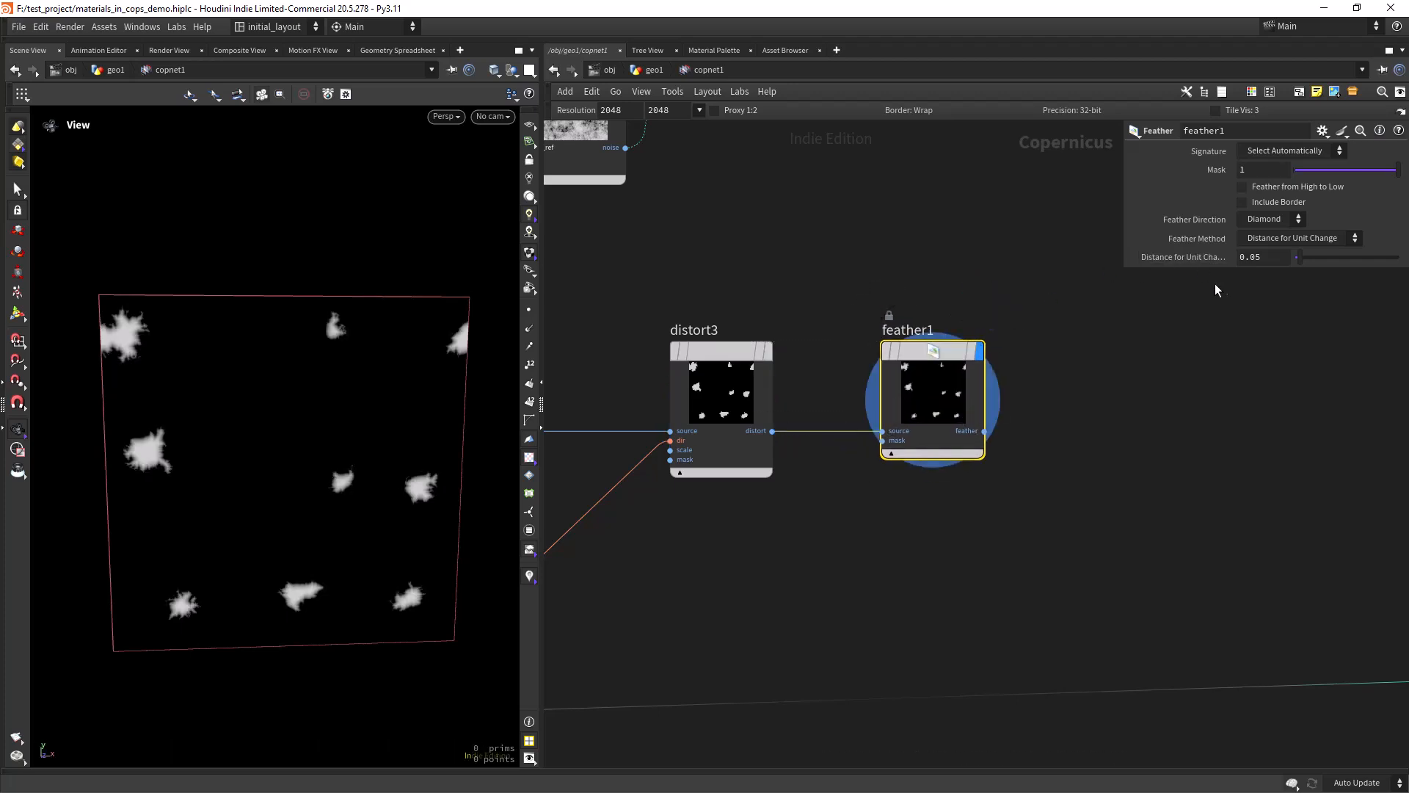
# - Set the Feather node's distance for unit change to 0.03
pyautogui.moveTo(1254, 257); pyautogui.dragTo(1262, 257)
pyautogui.write('3')
pyautogui.press('Return')
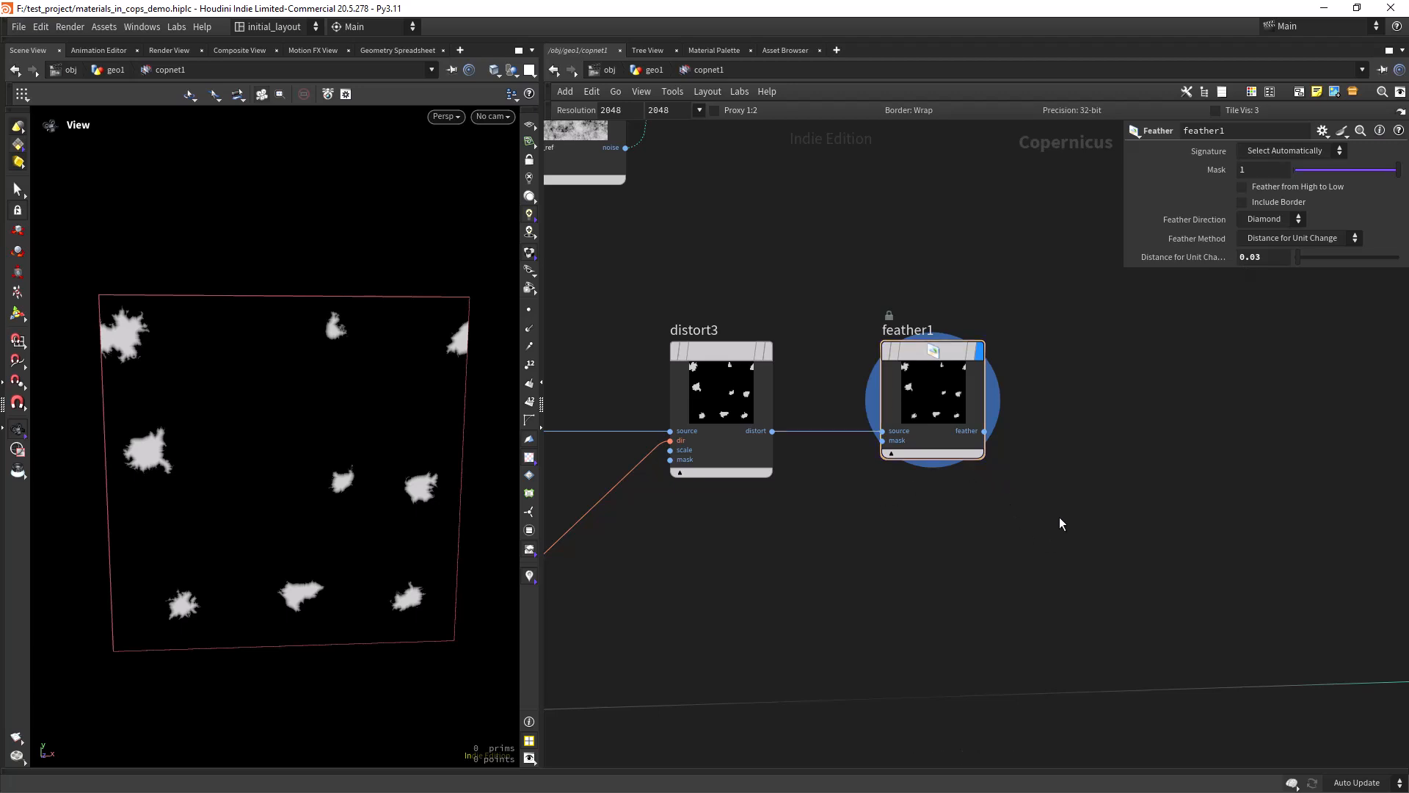
# - Add a Blend node with the distort3 output as background and the feather1 output as foreground
pyautogui.press('Tab')
pyautogui.write('blend')
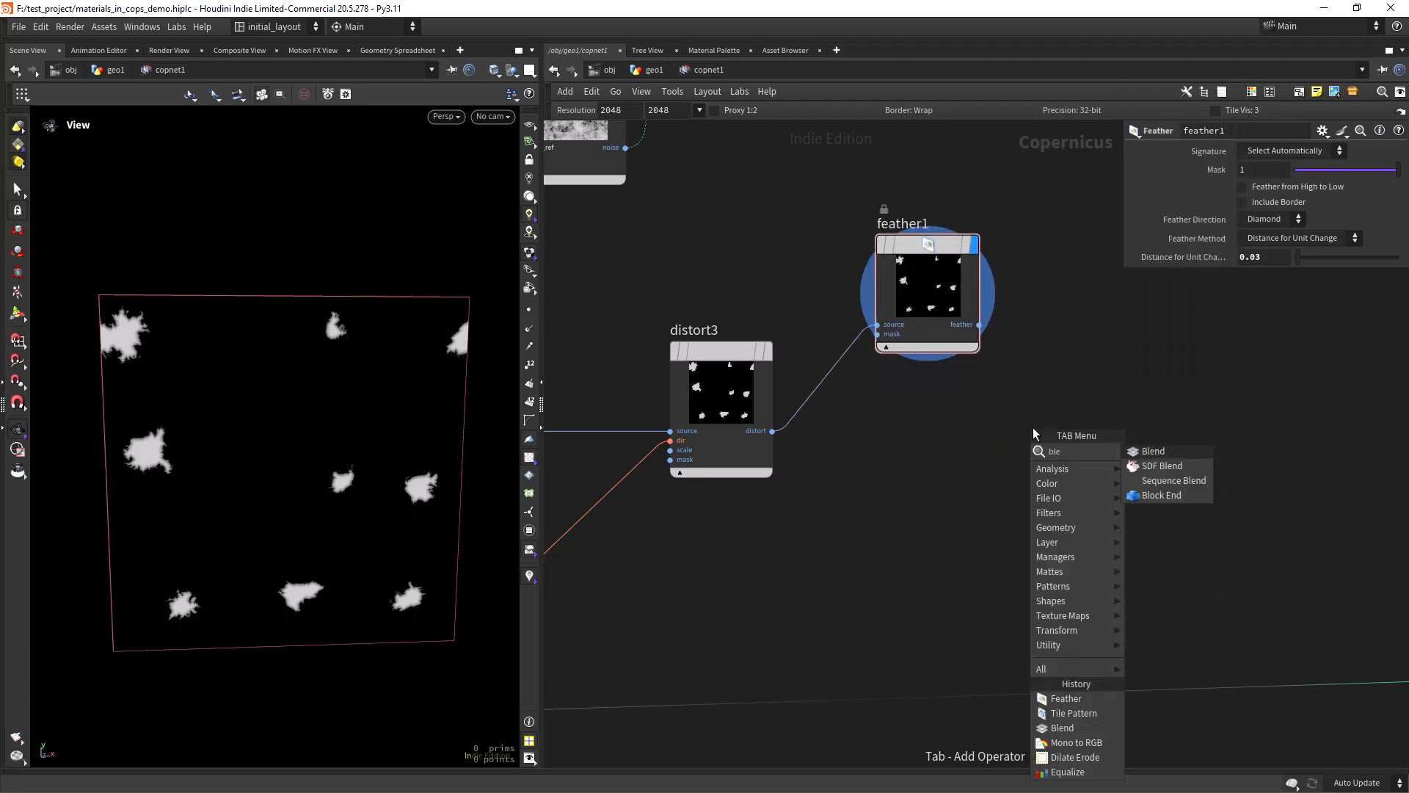
pyautogui.press('Return')
pyautogui.click(1033, 433)
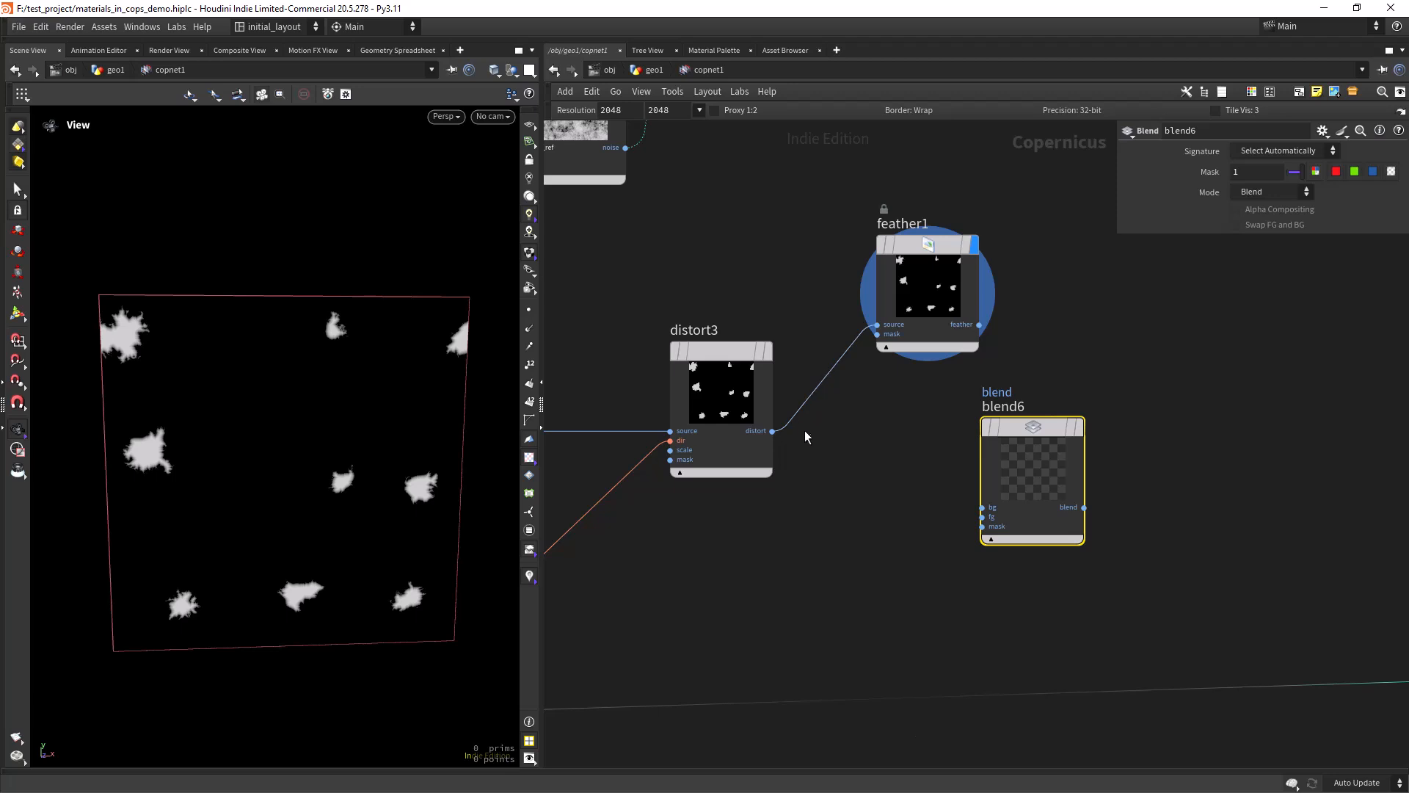
pyautogui.click(773, 430)
pyautogui.click(982, 507)
pyautogui.moveTo(1028, 470); pyautogui.dragTo(1108, 393)
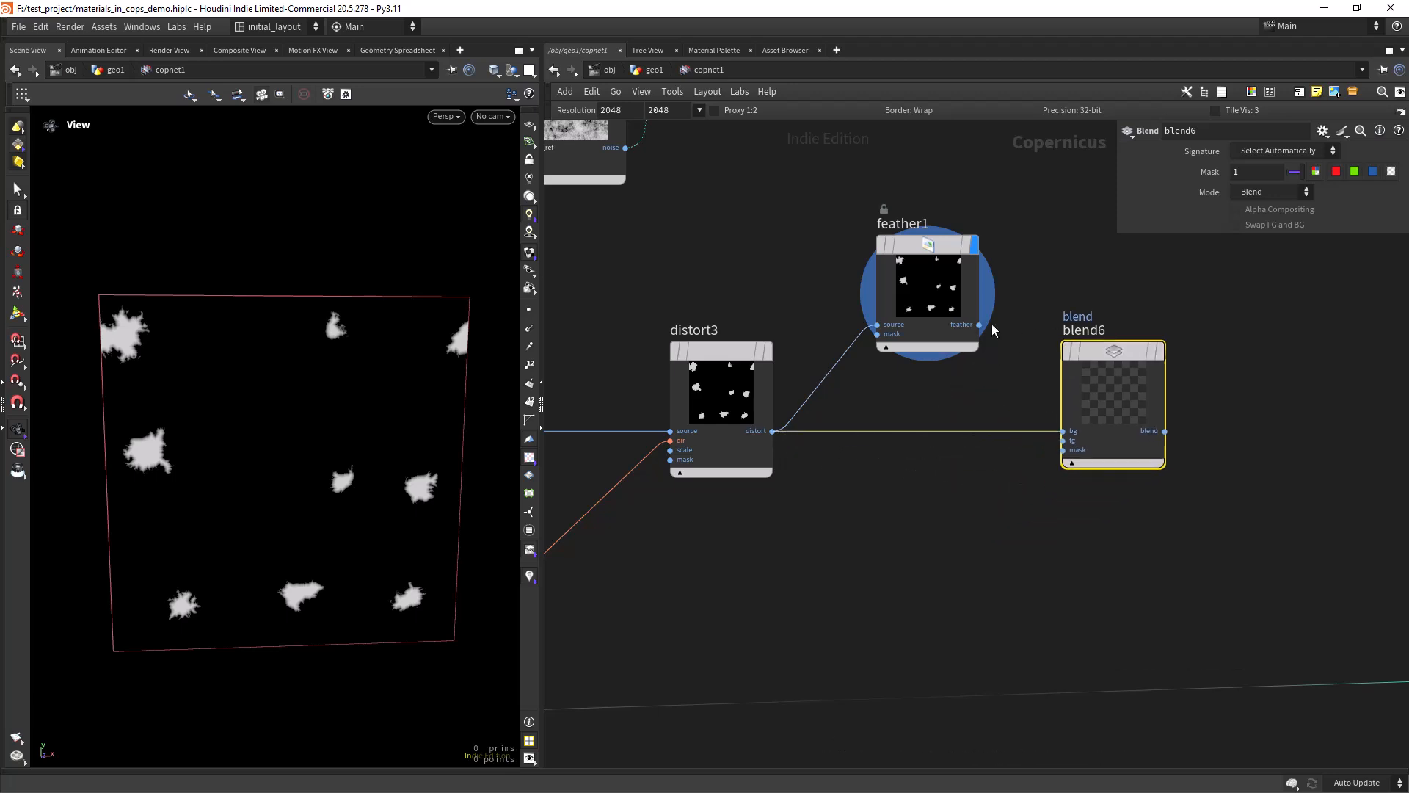
pyautogui.click(979, 325)
pyautogui.click(1063, 440)
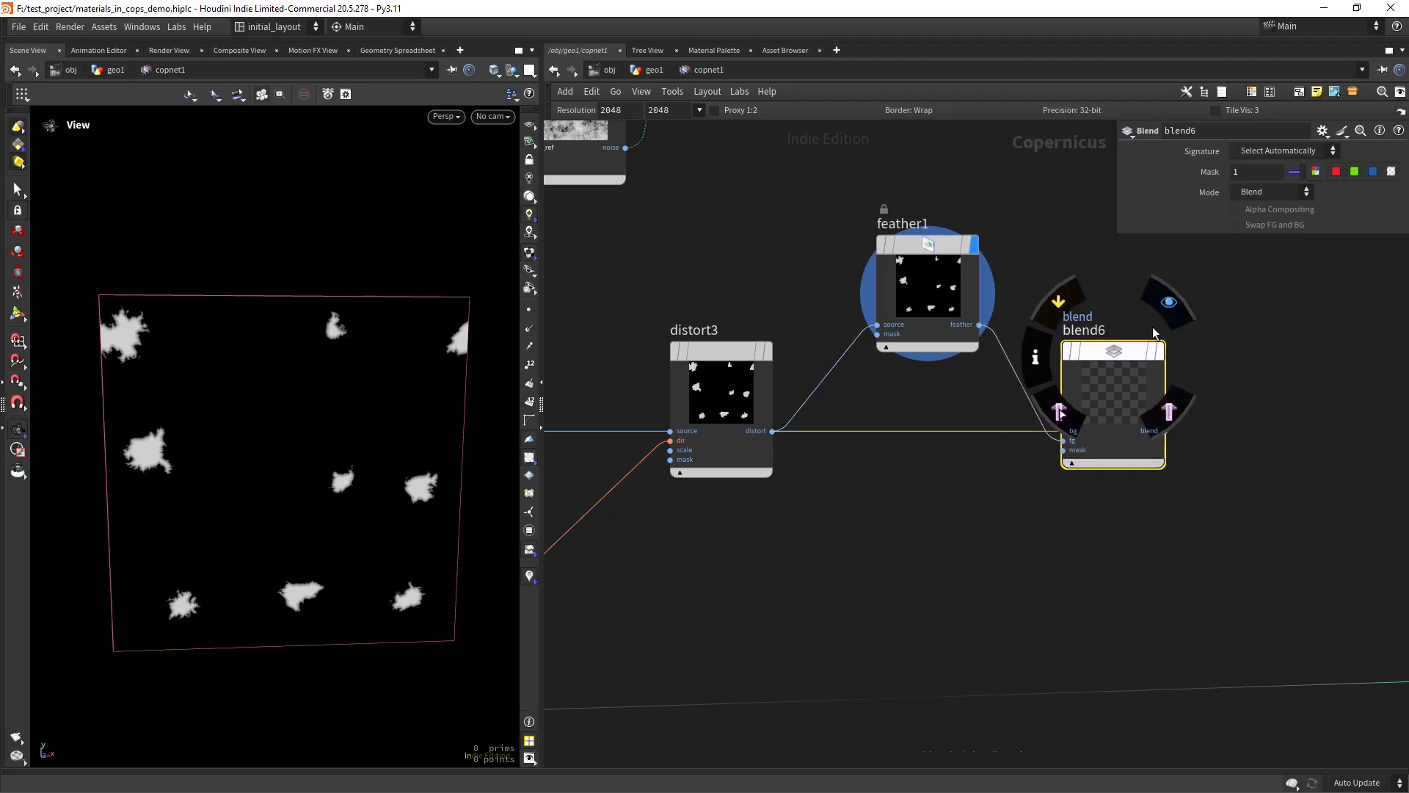
# - Display the blend6 output and set its blend mode to Overlay
pyautogui.click(1164, 305)
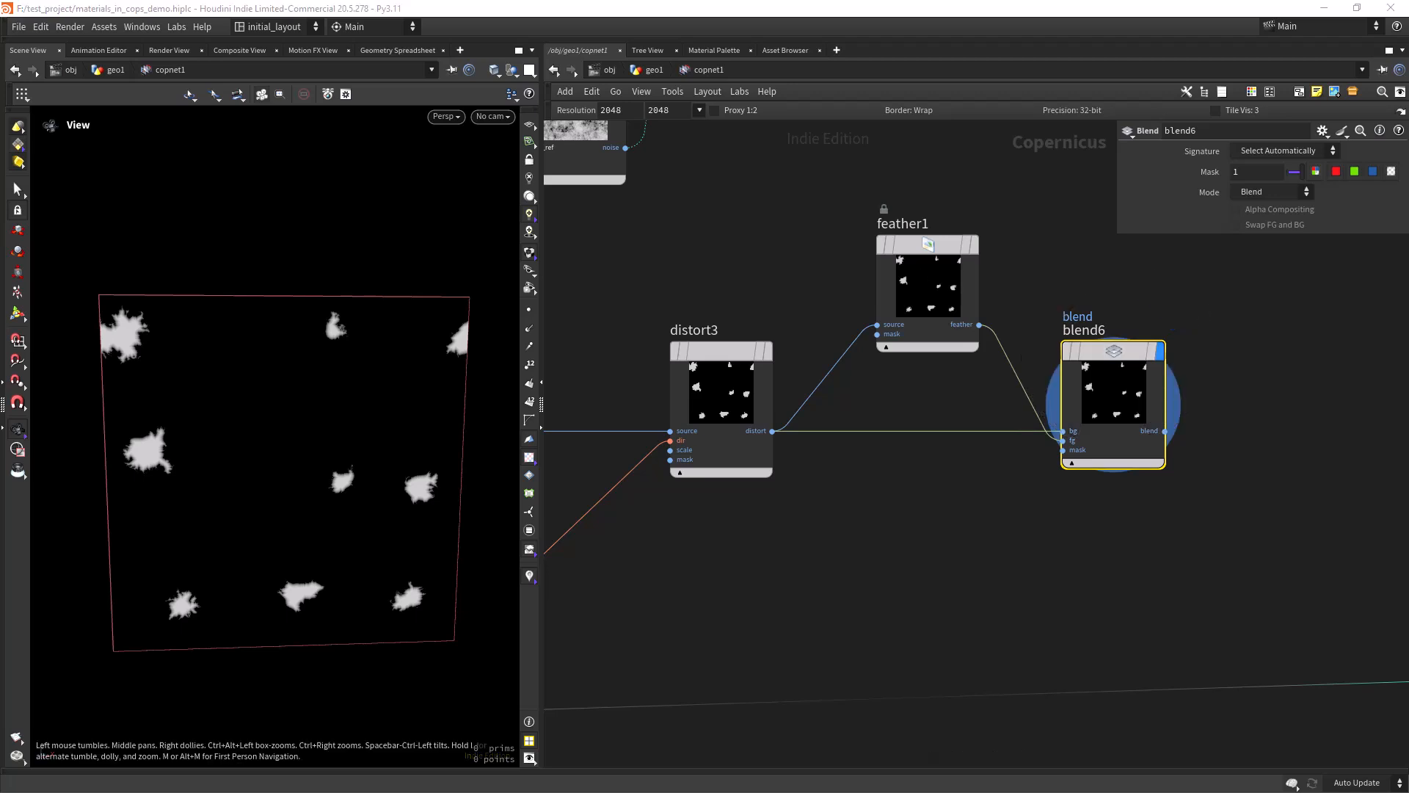
pyautogui.click(1262, 192)
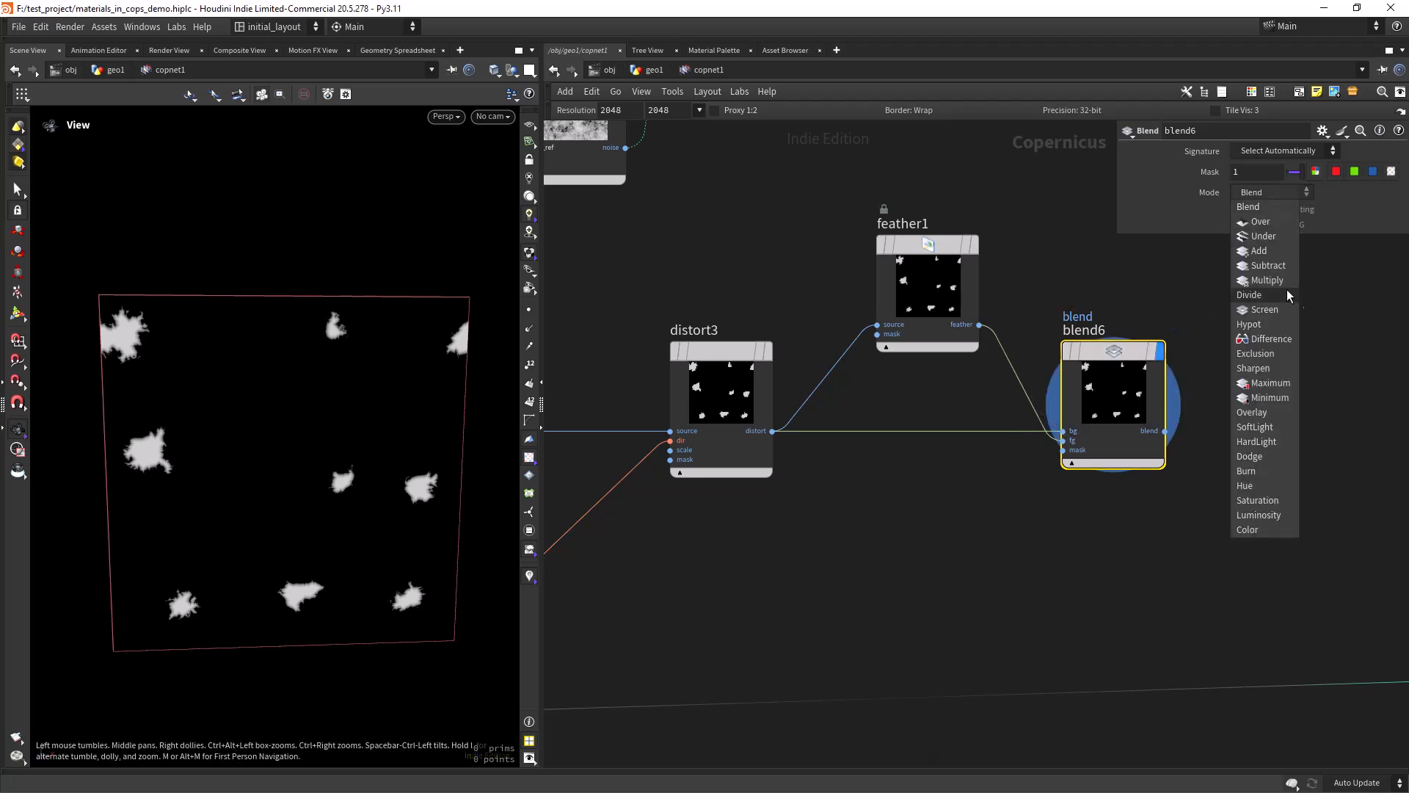
pyautogui.click(1265, 414)
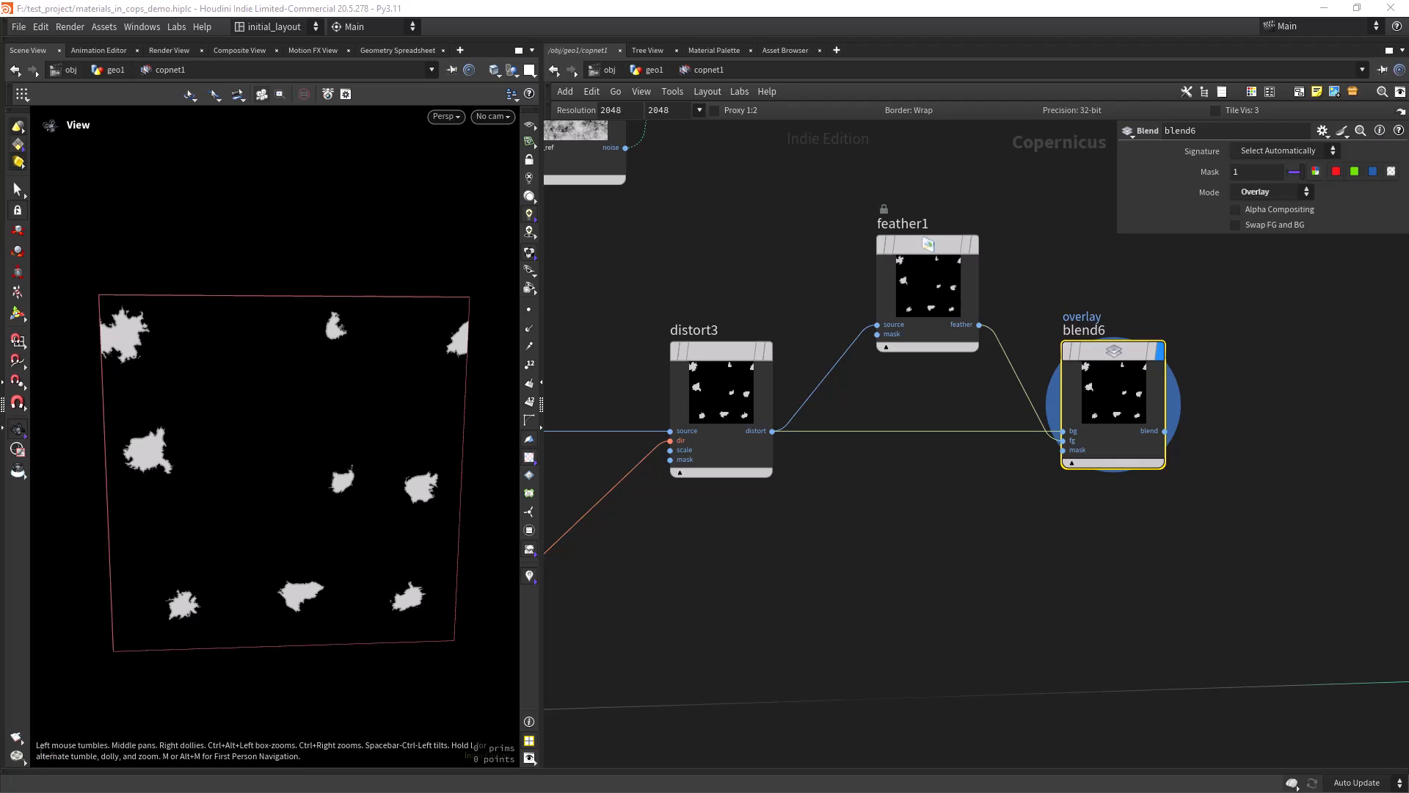
# - Display the multiply2 output and add a Constant node in the free space above feather1
pyautogui.scroll(-5, 966, 539)
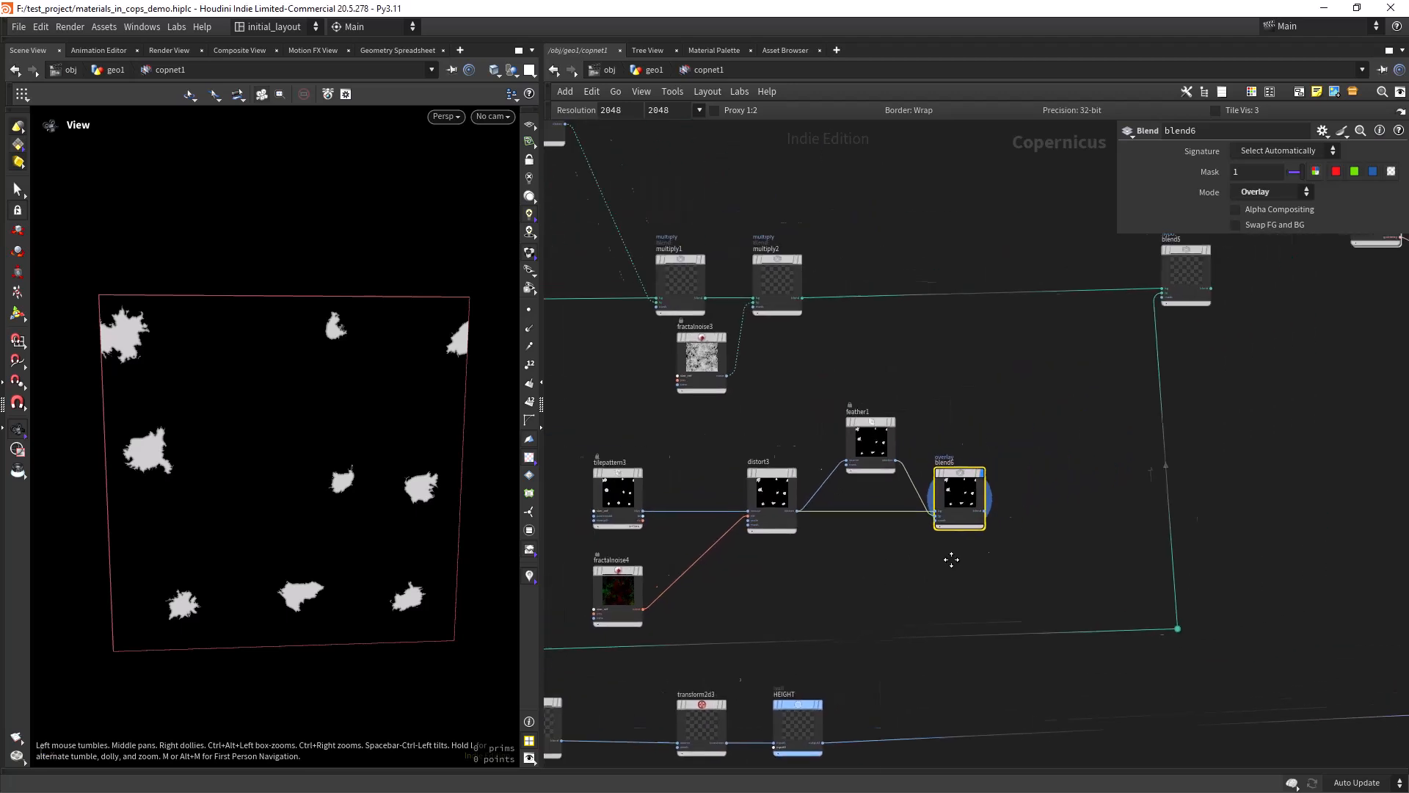
pyautogui.click(746, 274)
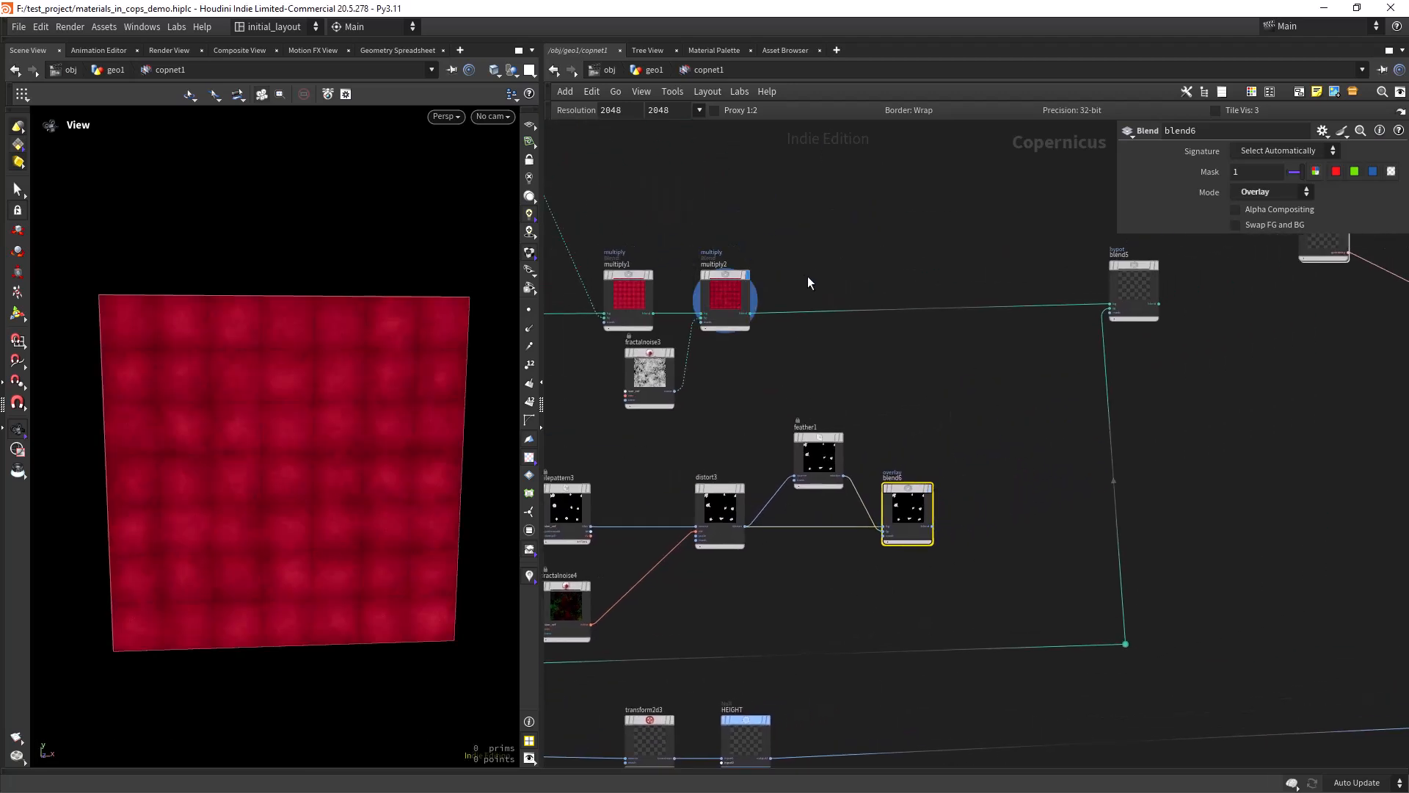
pyautogui.scroll(2, 921, 387)
pyautogui.moveTo(972, 374); pyautogui.dragTo(888, 453, button='middle')
pyautogui.click(741, 419)
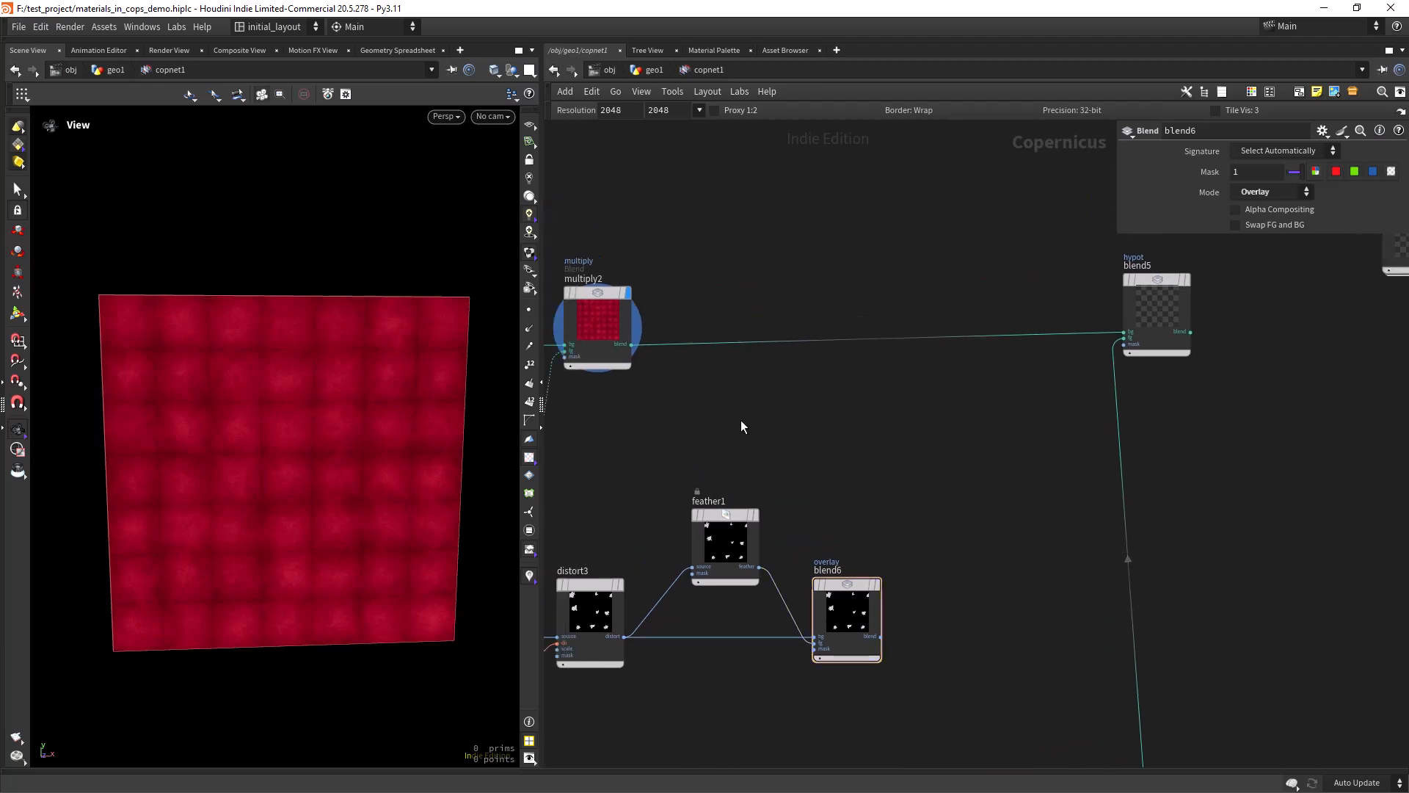
pyautogui.press('Tab')
pyautogui.write('con')
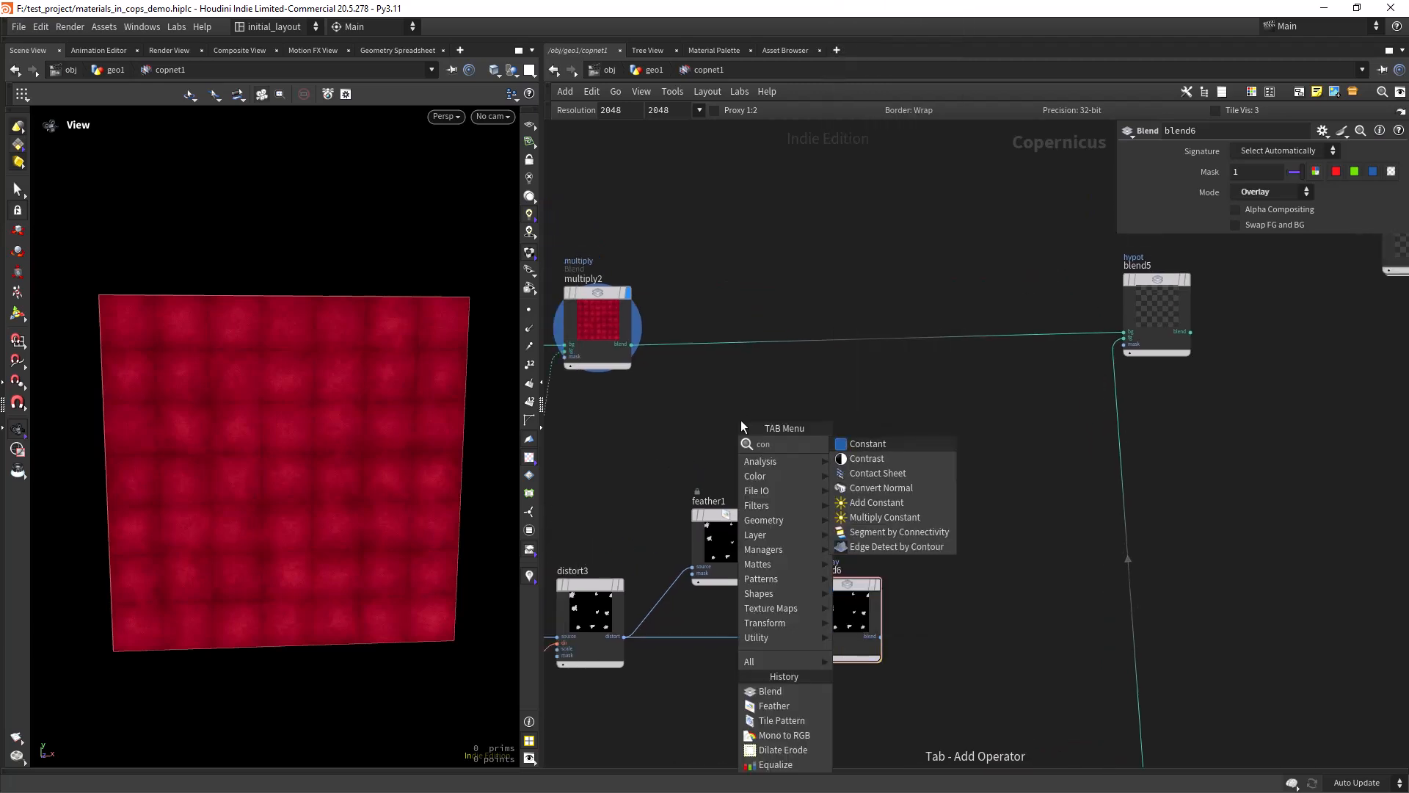
pyautogui.press('Return')
pyautogui.click(741, 420)
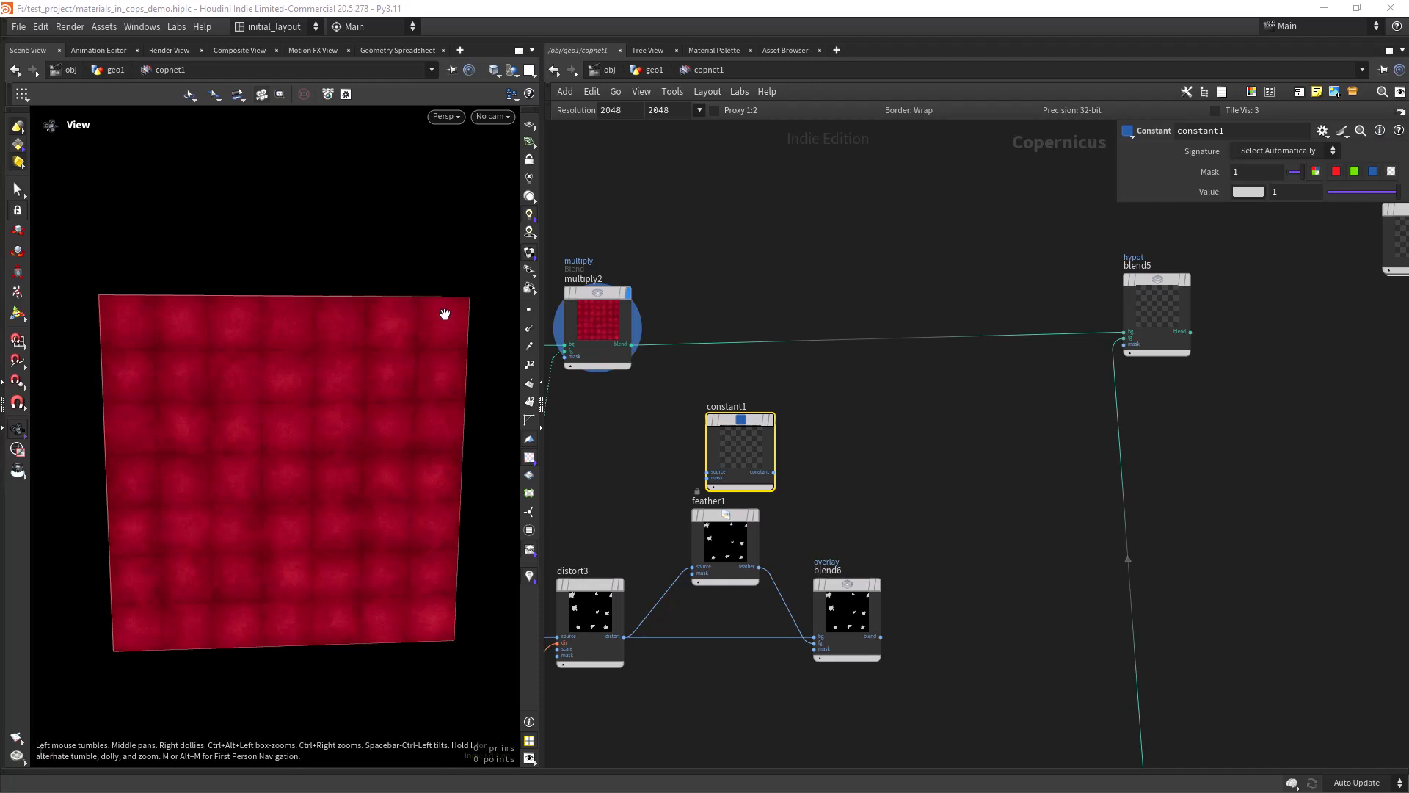
# - Set the constant1 node's signature to RGB and its color to the orange E89032
pyautogui.click(1249, 192)
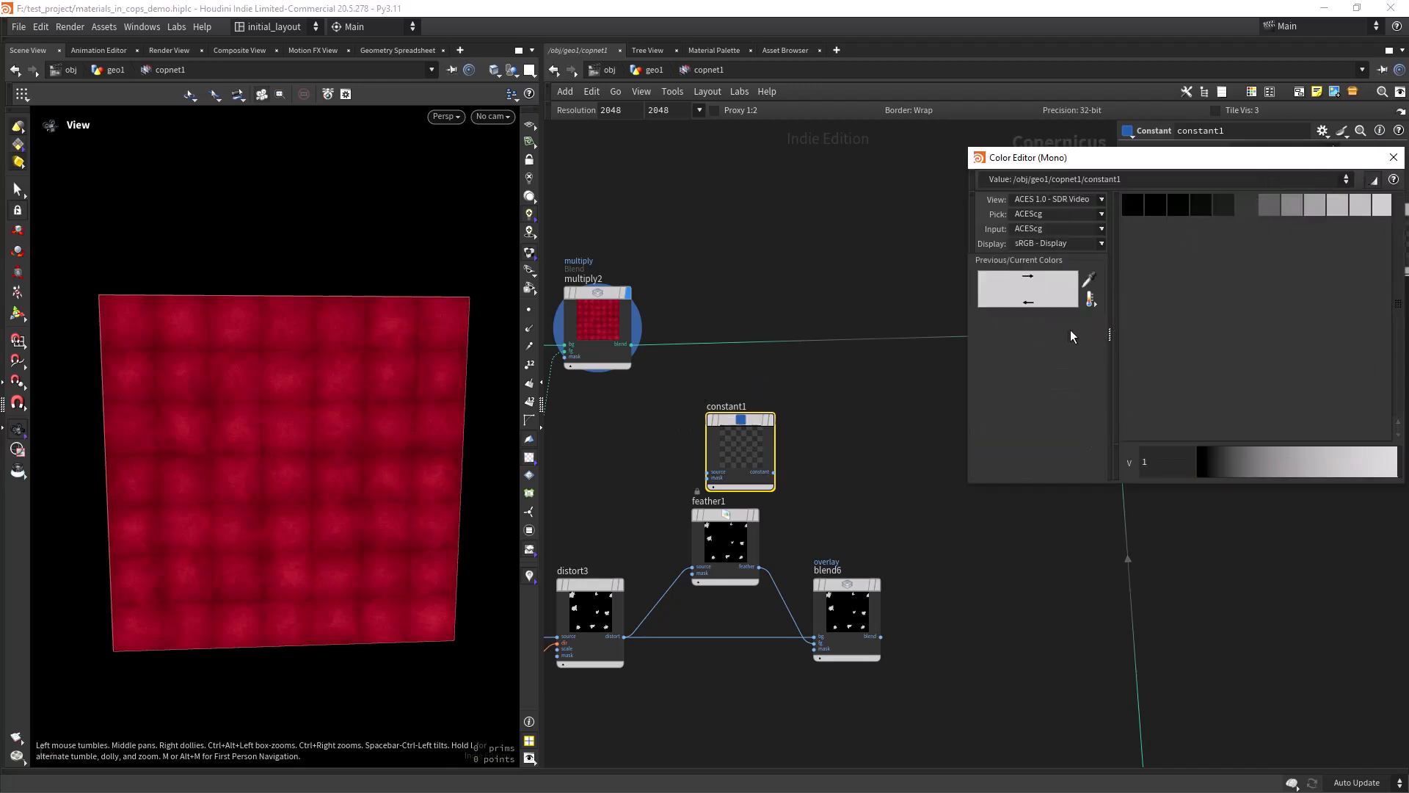
pyautogui.click(1392, 157)
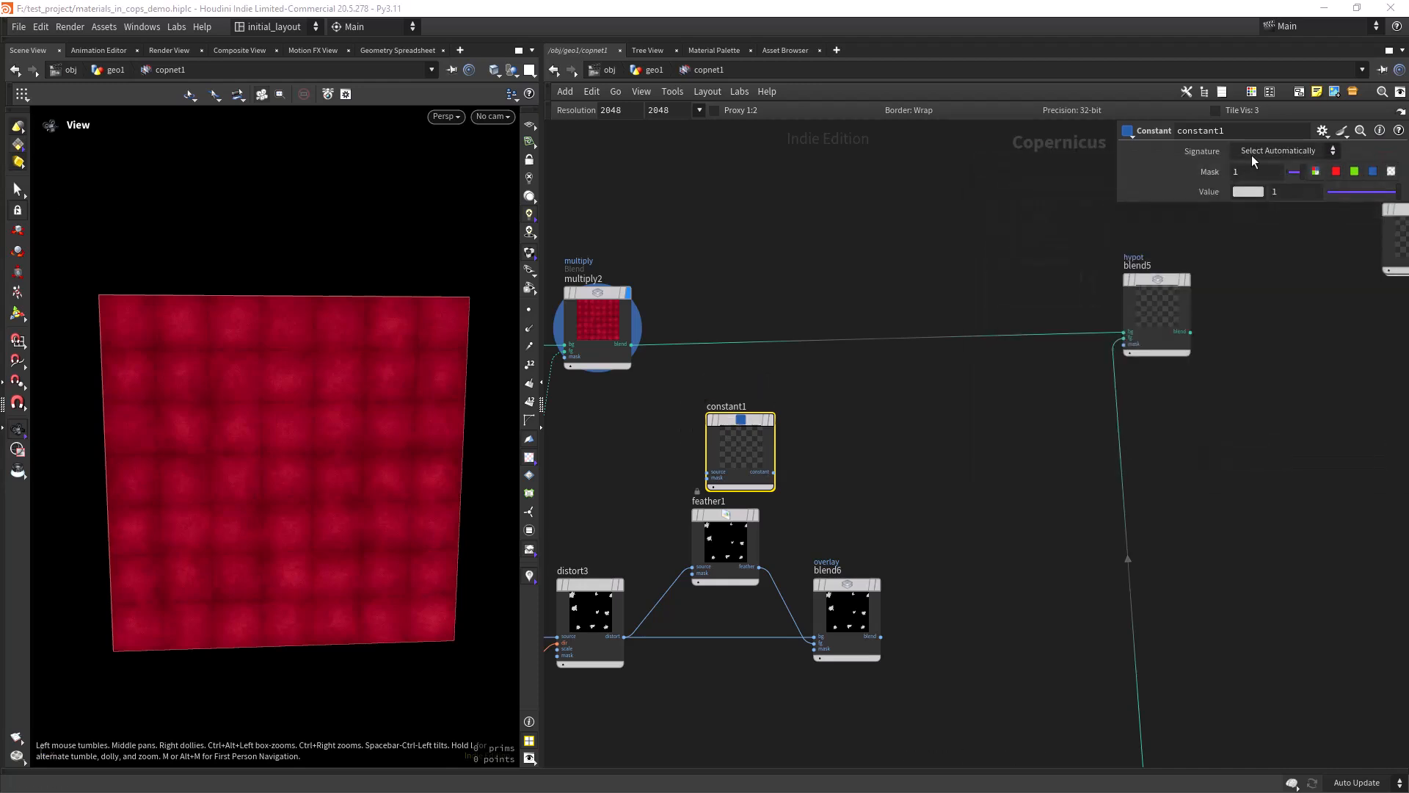
pyautogui.click(1256, 151)
pyautogui.click(1248, 209)
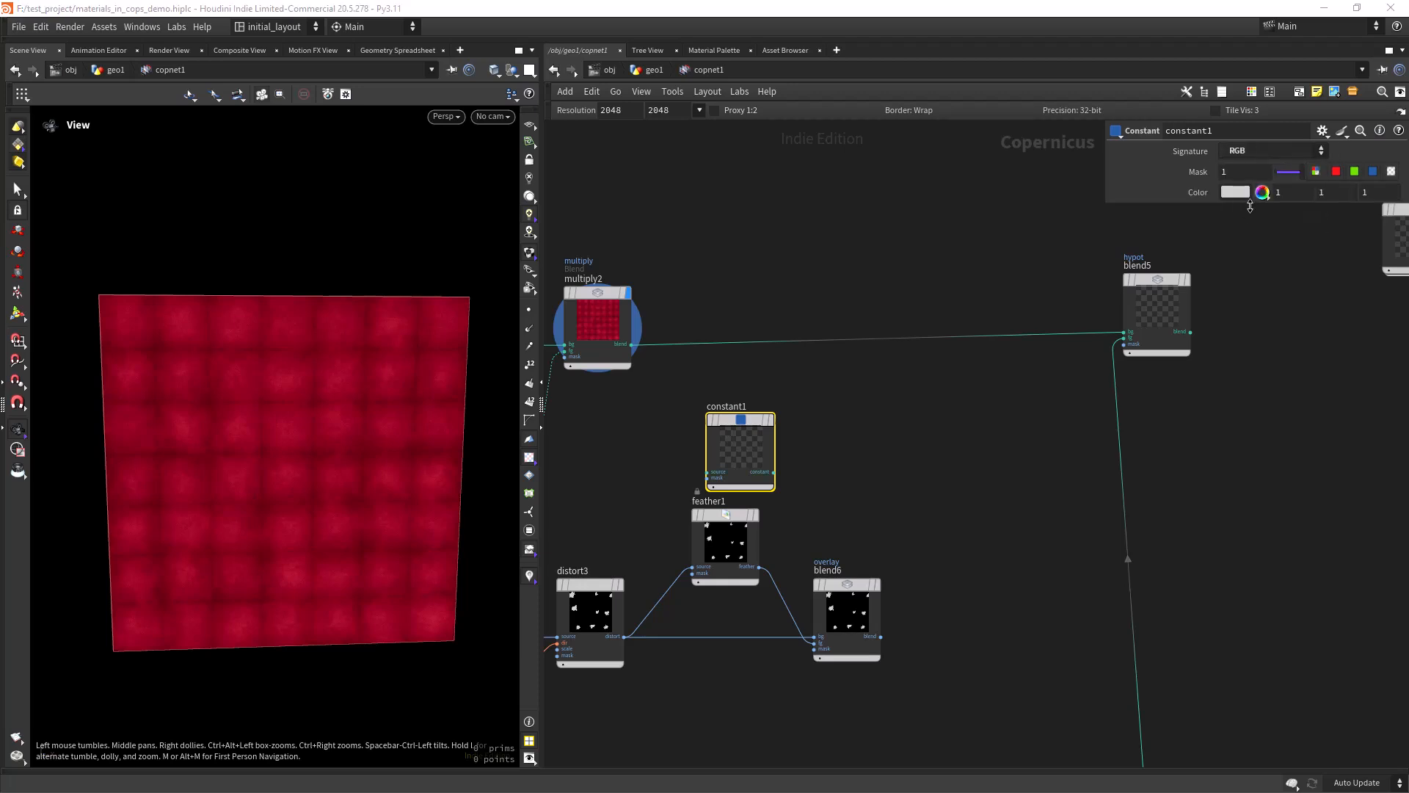
pyautogui.click(1236, 196)
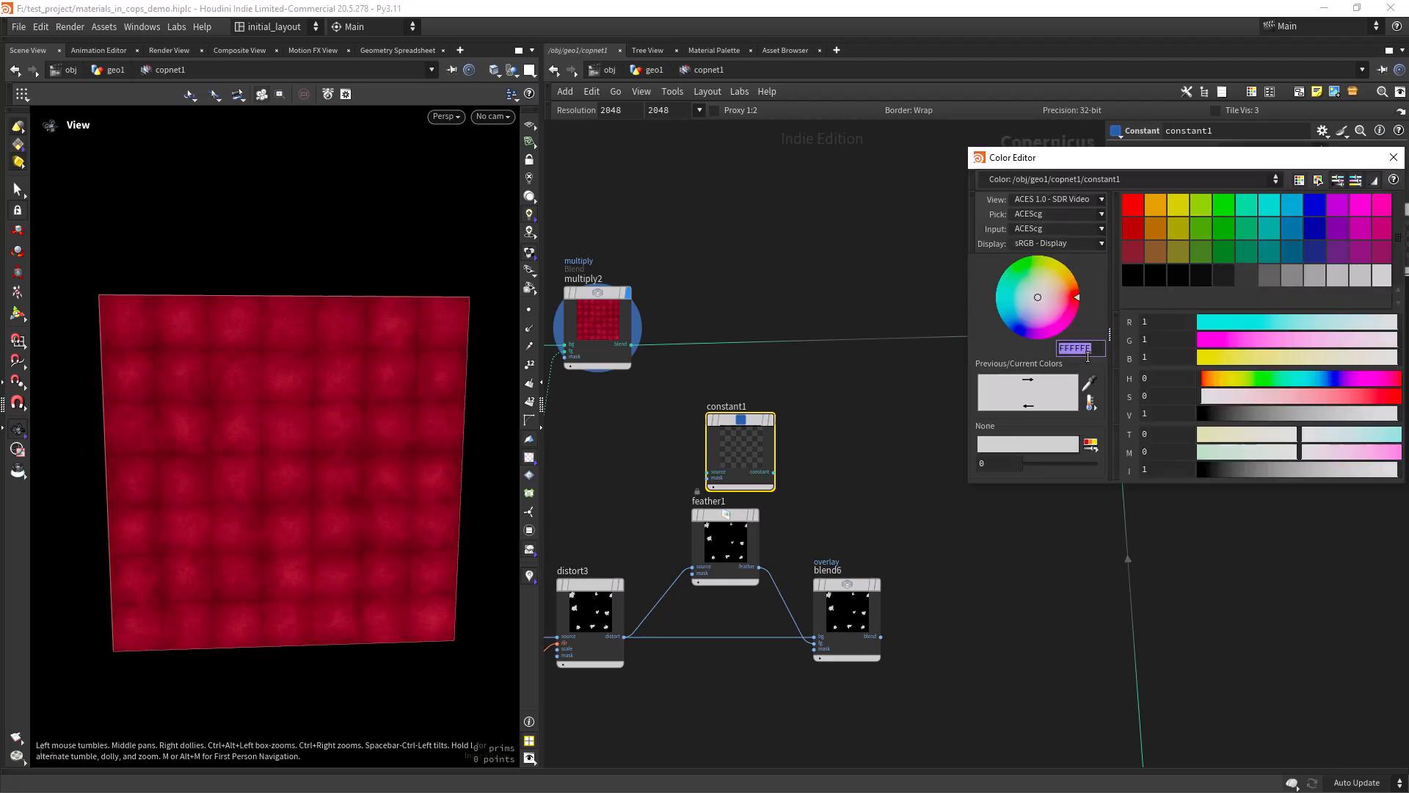
pyautogui.press('Return')
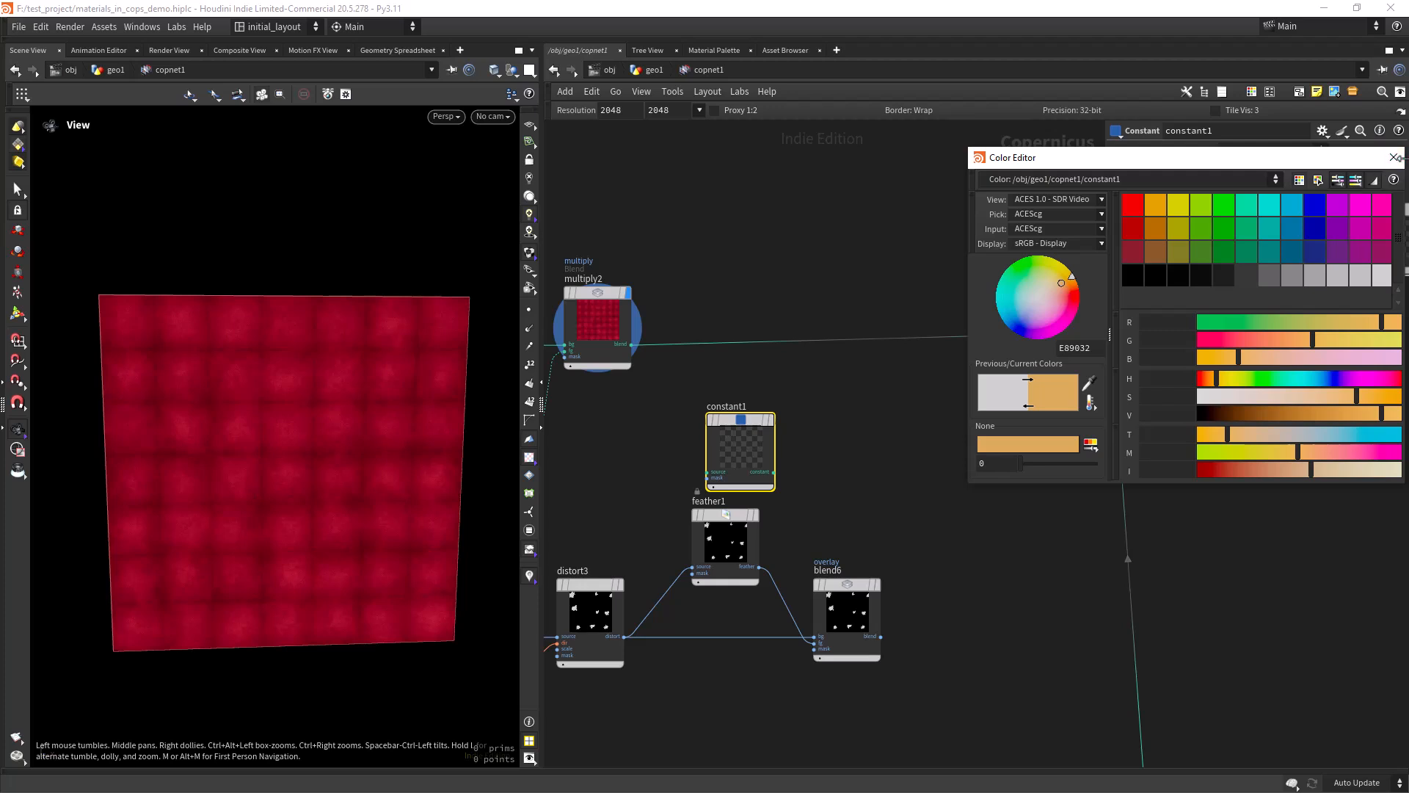
pyautogui.click(1393, 158)
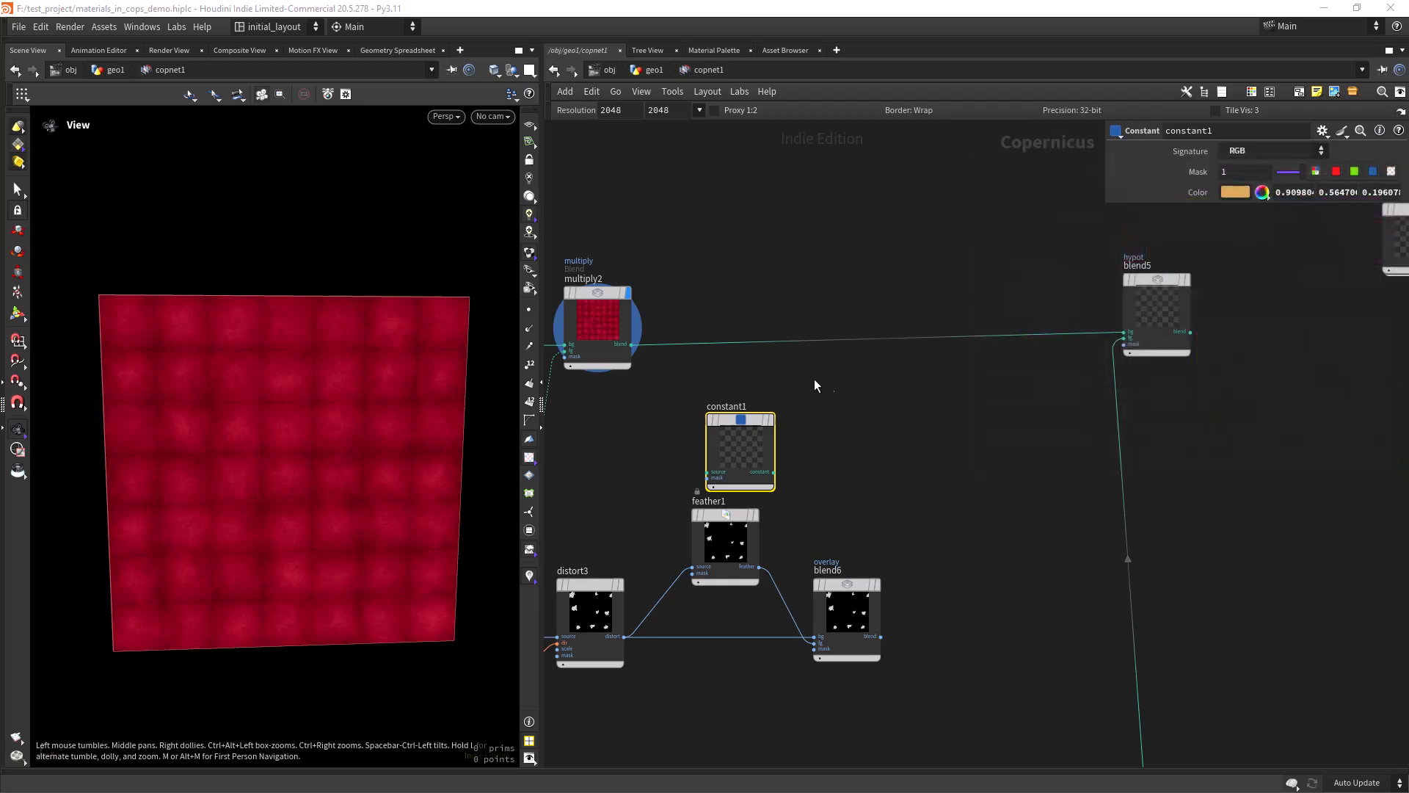
# - Move constant1 up and add a Fractal Noise node below it, with its output displayed
pyautogui.moveTo(748, 421); pyautogui.dragTo(805, 376)
pyautogui.click(839, 474)
pyautogui.press('Tab')
pyautogui.write('fractal')
pyautogui.press('Return')
pyautogui.click(874, 443)
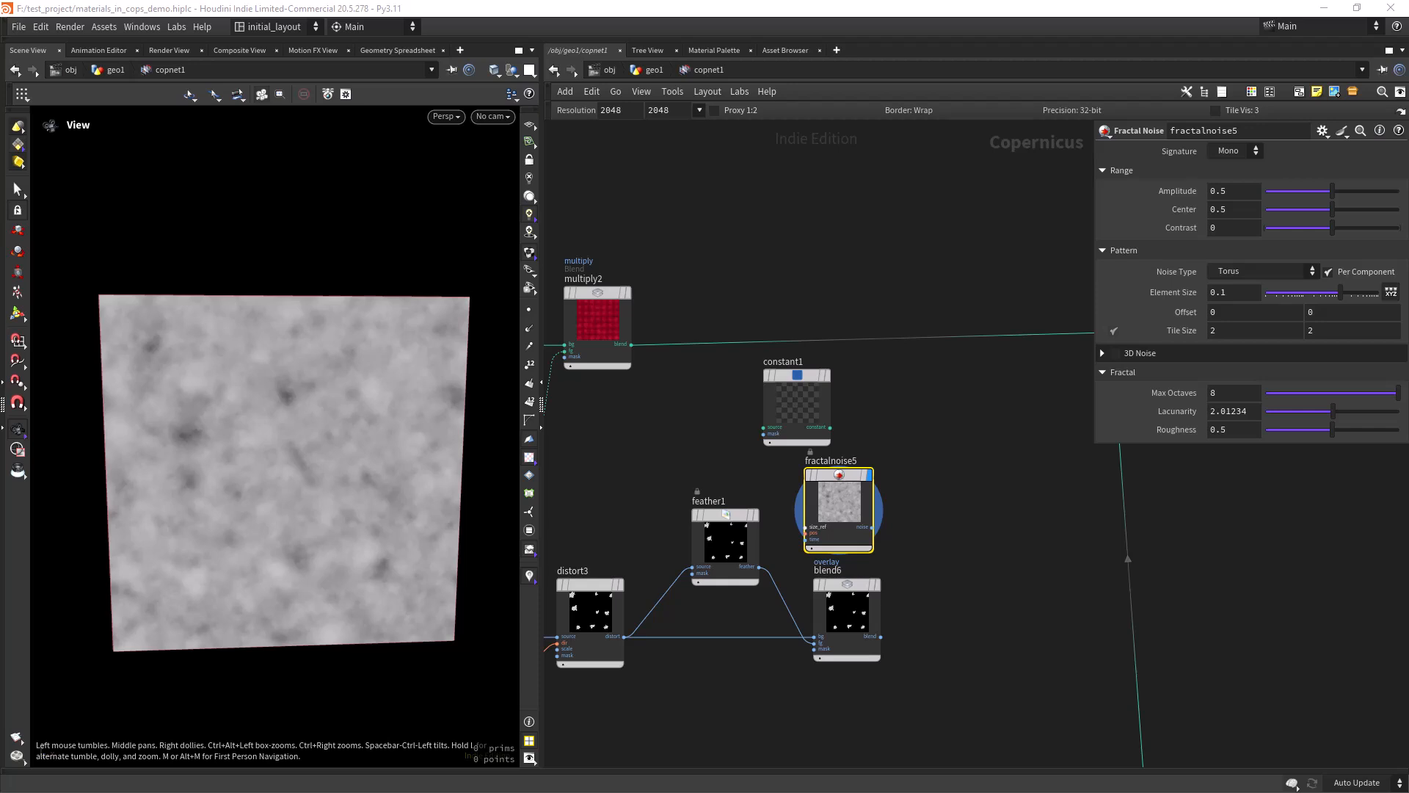
# - Set the fractalnoise5 contrast to 0.43 and its element size to 0.003
pyautogui.click(1242, 232)
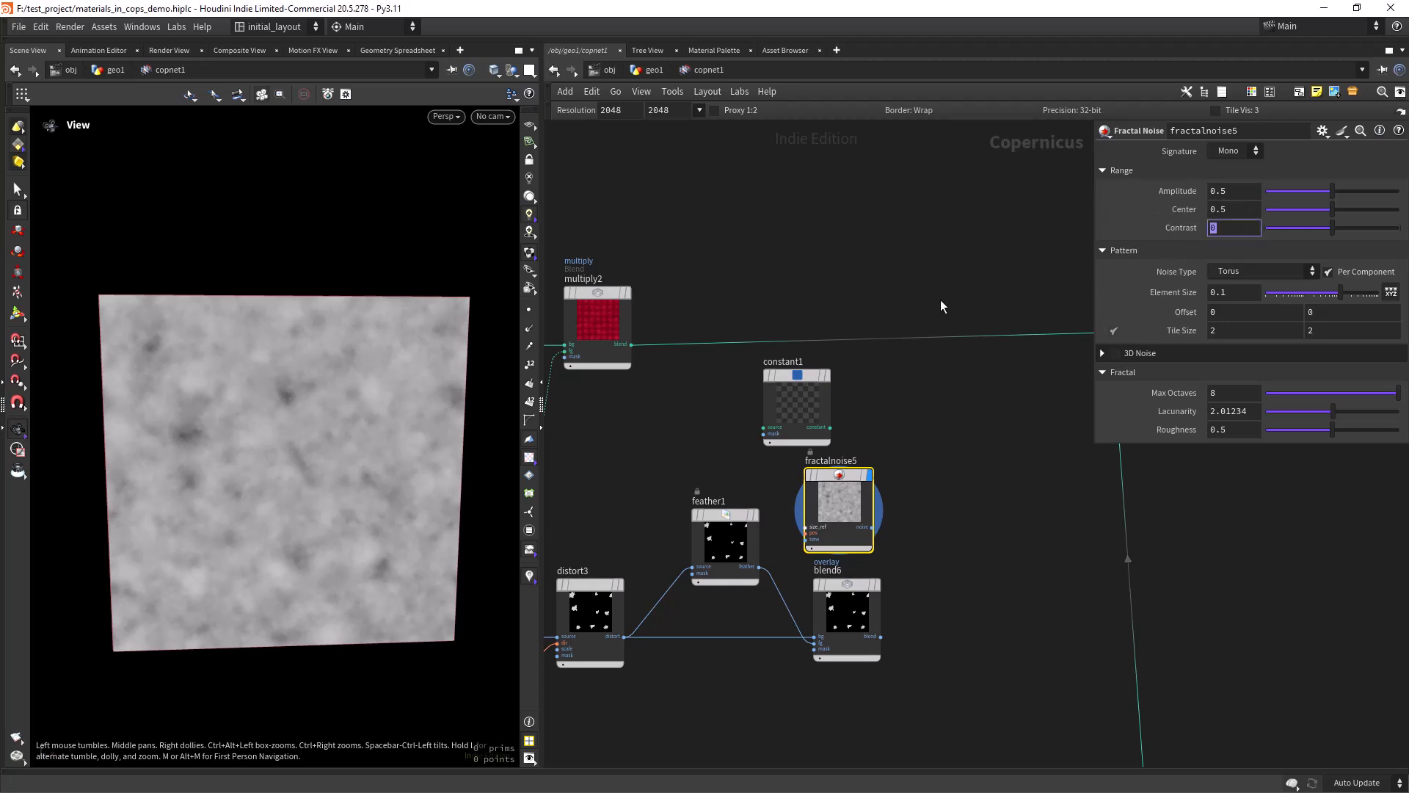
pyautogui.write('.43')
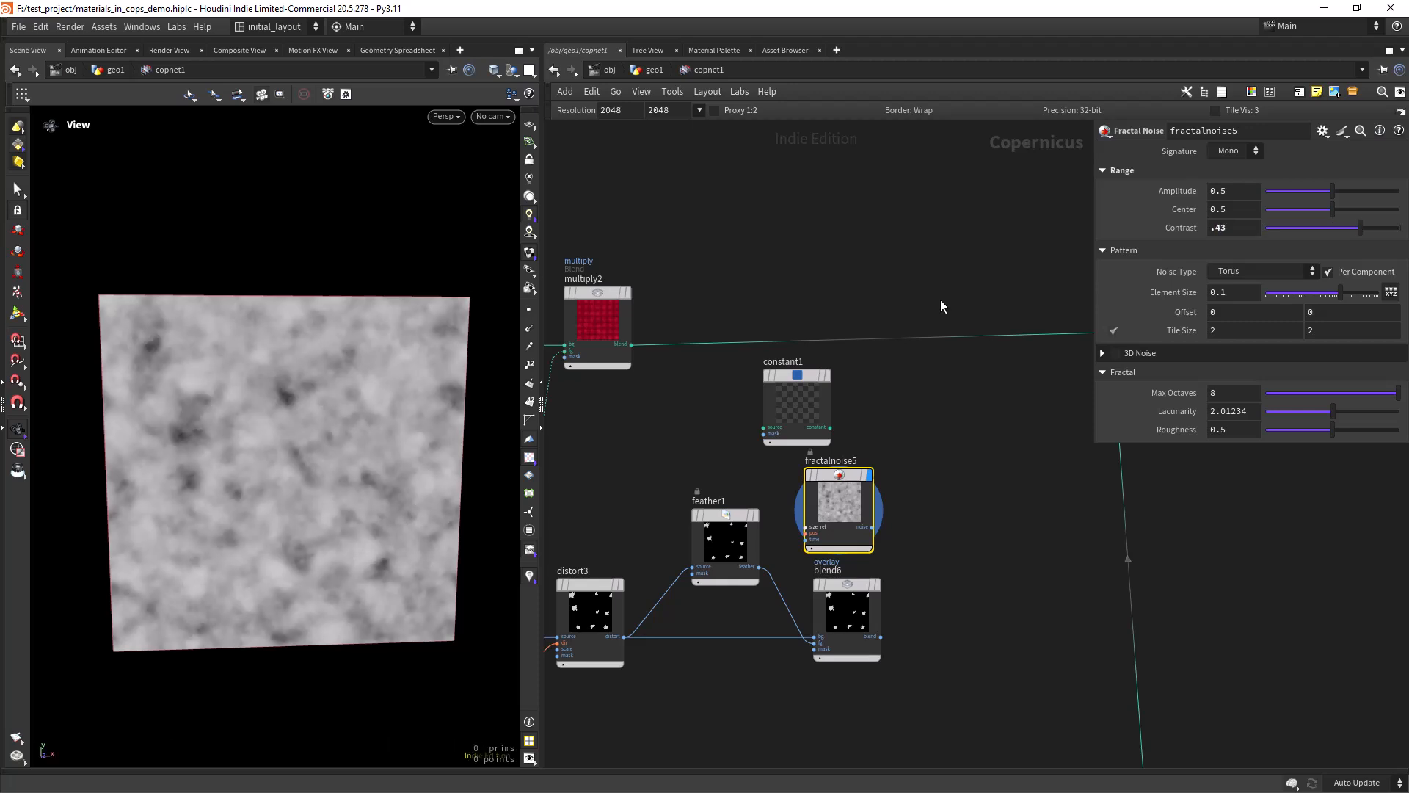
pyautogui.press('Tab')
pyautogui.write('.003')
pyautogui.press('Return')
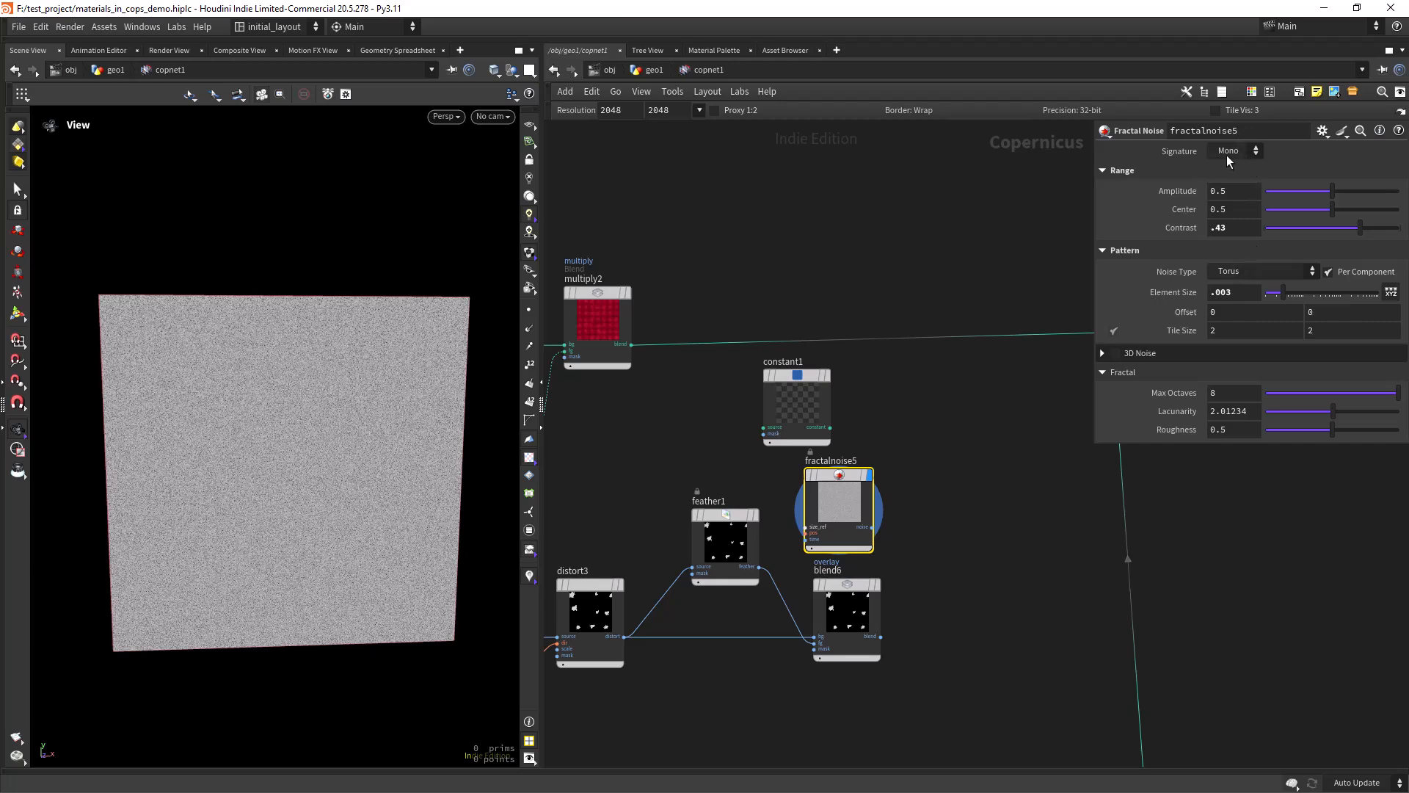
# - Add and display a Multiply node with constant1 as background and fractalnoise5 as foreground
pyautogui.click(936, 431)
pyautogui.press('Tab')
pyautogui.write('mul')
pyautogui.press('Return')
pyautogui.click(937, 432)
pyautogui.moveTo(830, 427); pyautogui.dragTo(904, 484)
pyautogui.moveTo(876, 530); pyautogui.dragTo(805, 483)
pyautogui.scroll(5, 393, 403)
pyautogui.scroll(-3, 367, 471)
pyautogui.moveTo(932, 440); pyautogui.dragTo(904, 426)
pyautogui.scroll(-2, 1034, 419)
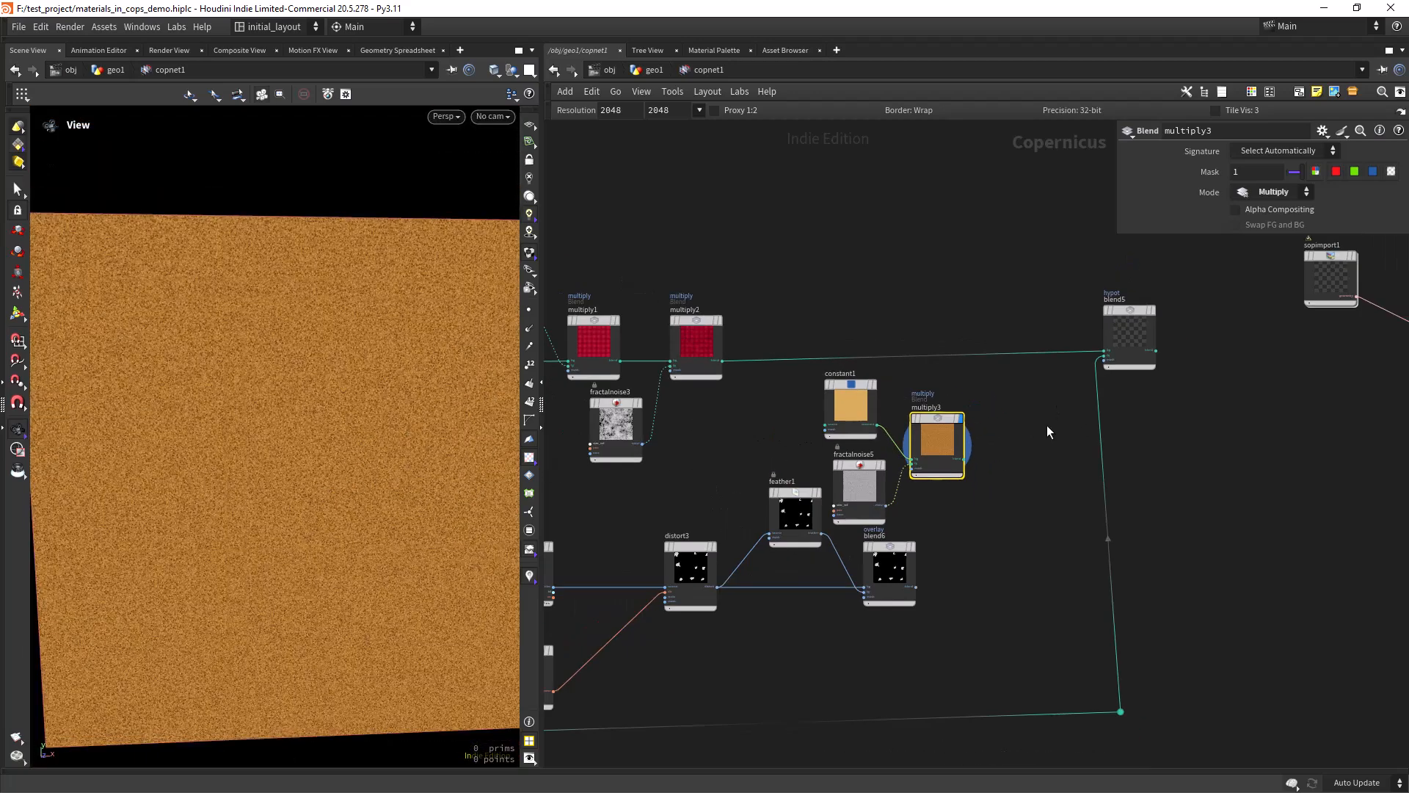
# - Add a Blend node and insert it into the wire between multiply2 and blend5
pyautogui.moveTo(1036, 424); pyautogui.dragTo(835, 420, button='middle')
pyautogui.moveTo(927, 308); pyautogui.dragTo(1005, 305)
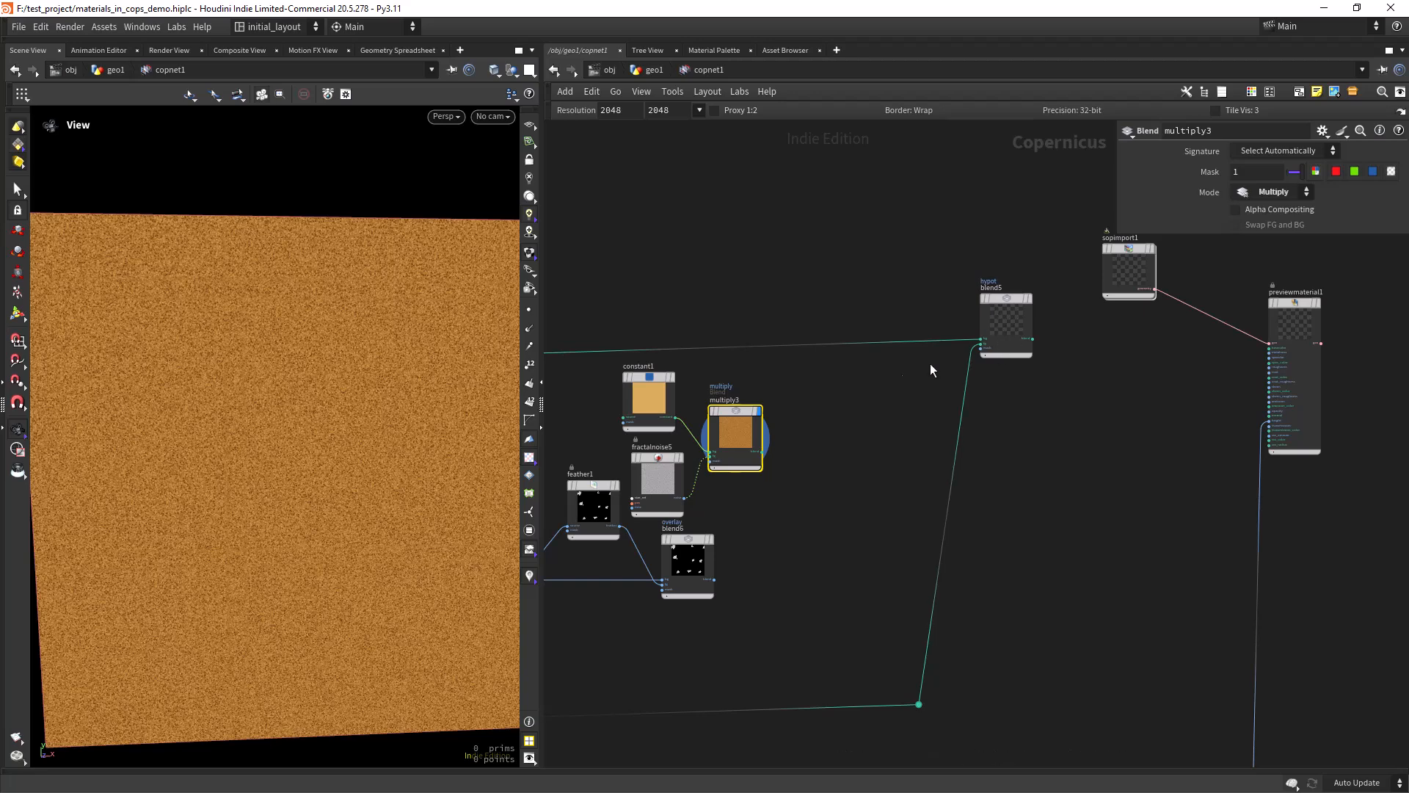
pyautogui.scroll(2, 841, 409)
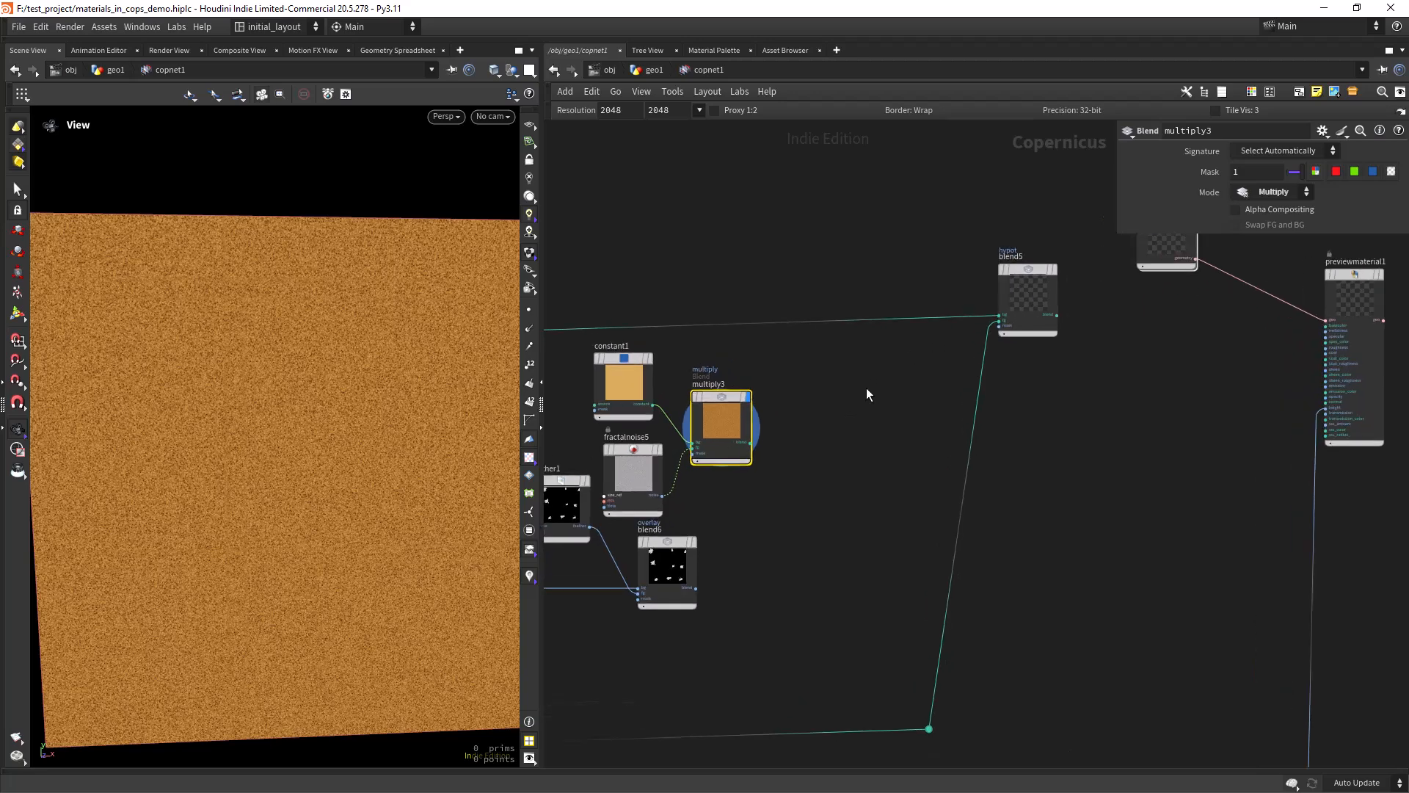
pyautogui.press('Tab')
pyautogui.write('blend')
pyautogui.press('Return')
pyautogui.click(865, 416)
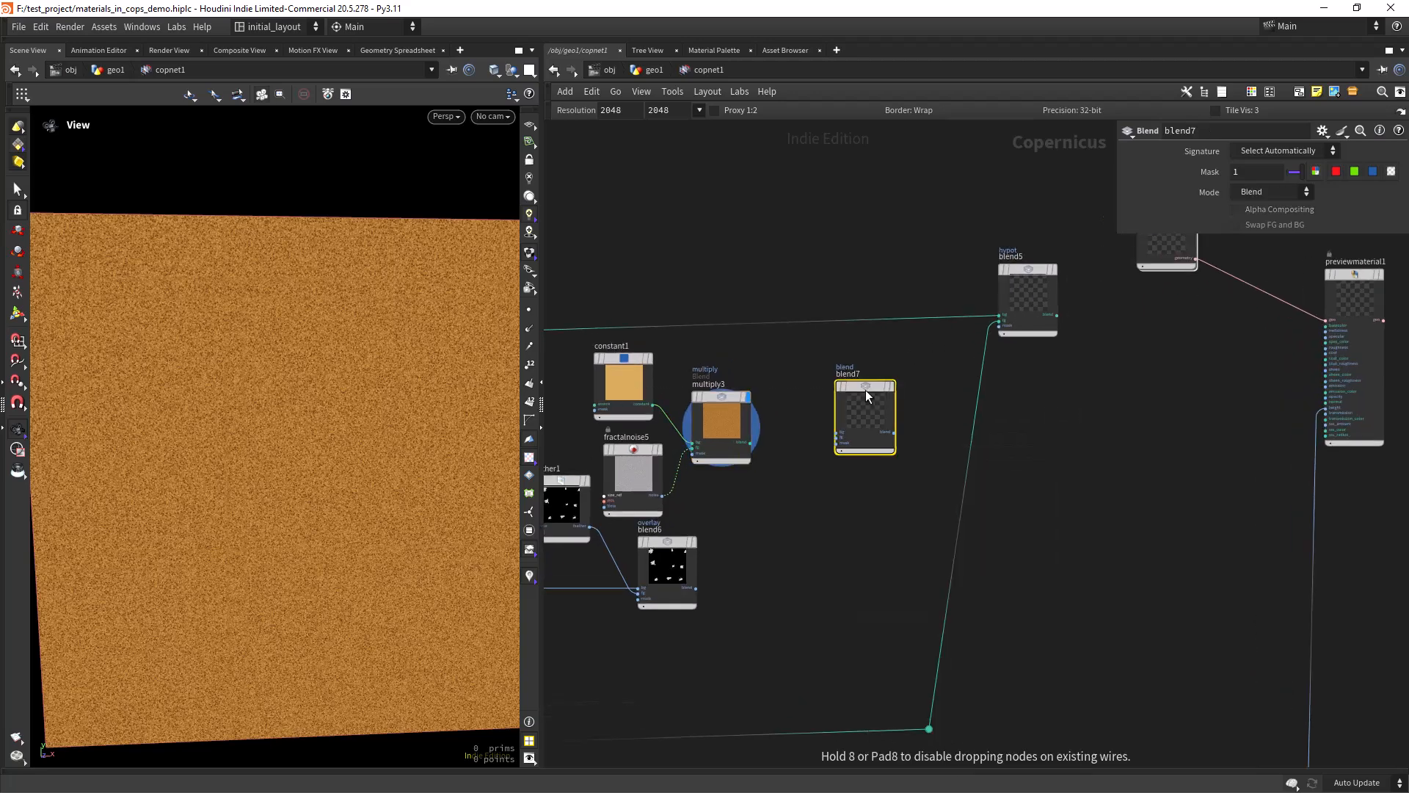
pyautogui.moveTo(864, 404); pyautogui.dragTo(865, 313)
pyautogui.moveTo(1012, 275); pyautogui.dragTo(1063, 292)
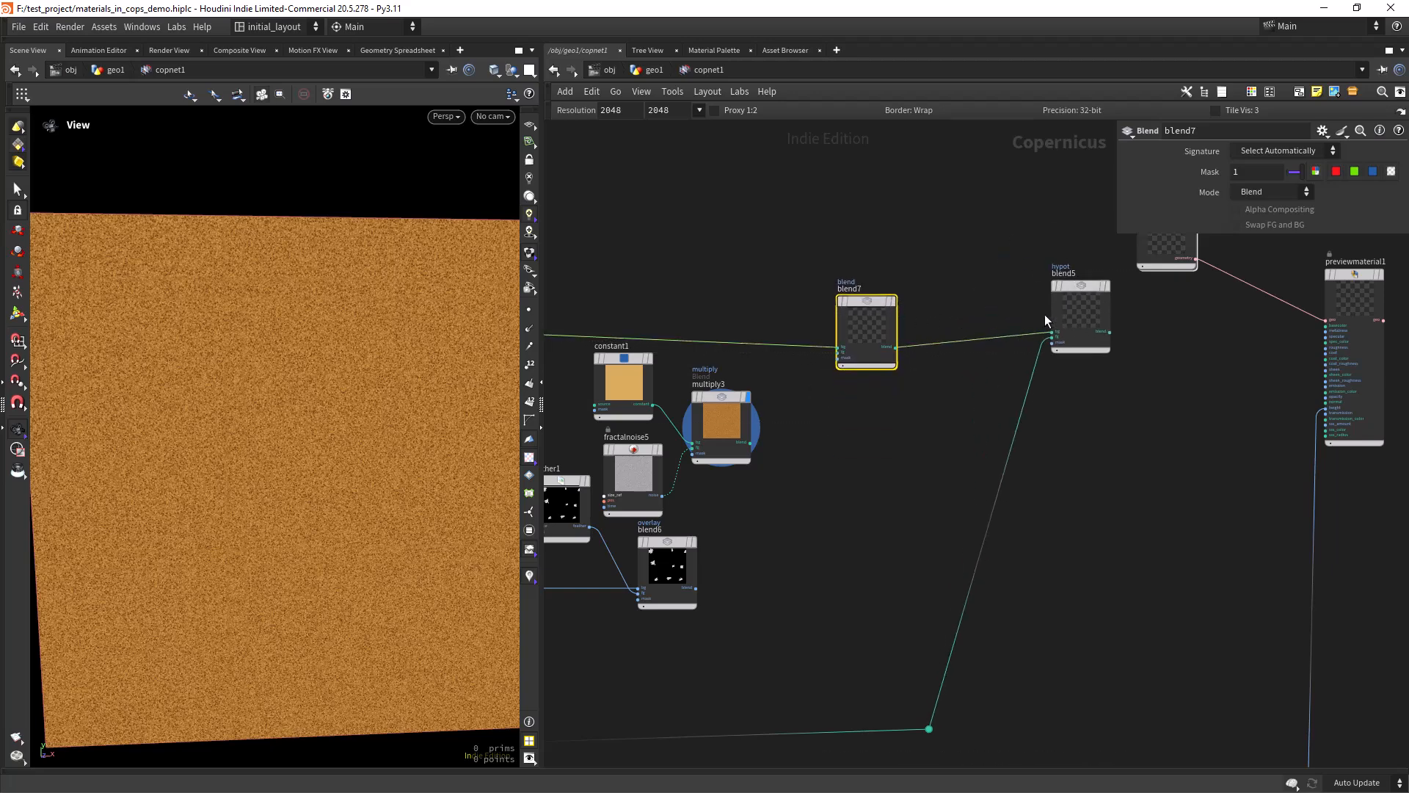
# - Connect the multiply3 output to the blend7 foreground and display blend7
pyautogui.scroll(2, 791, 453)
pyautogui.click(734, 455)
pyautogui.click(856, 307)
pyautogui.click(973, 197)
# - Connect the blend6 spot mask to the mask input of blend7
pyautogui.scroll(-3, 839, 398)
pyautogui.moveTo(931, 525); pyautogui.dragTo(884, 450, button='middle')
pyautogui.scroll(3, 884, 450)
pyautogui.scroll(2, 869, 433)
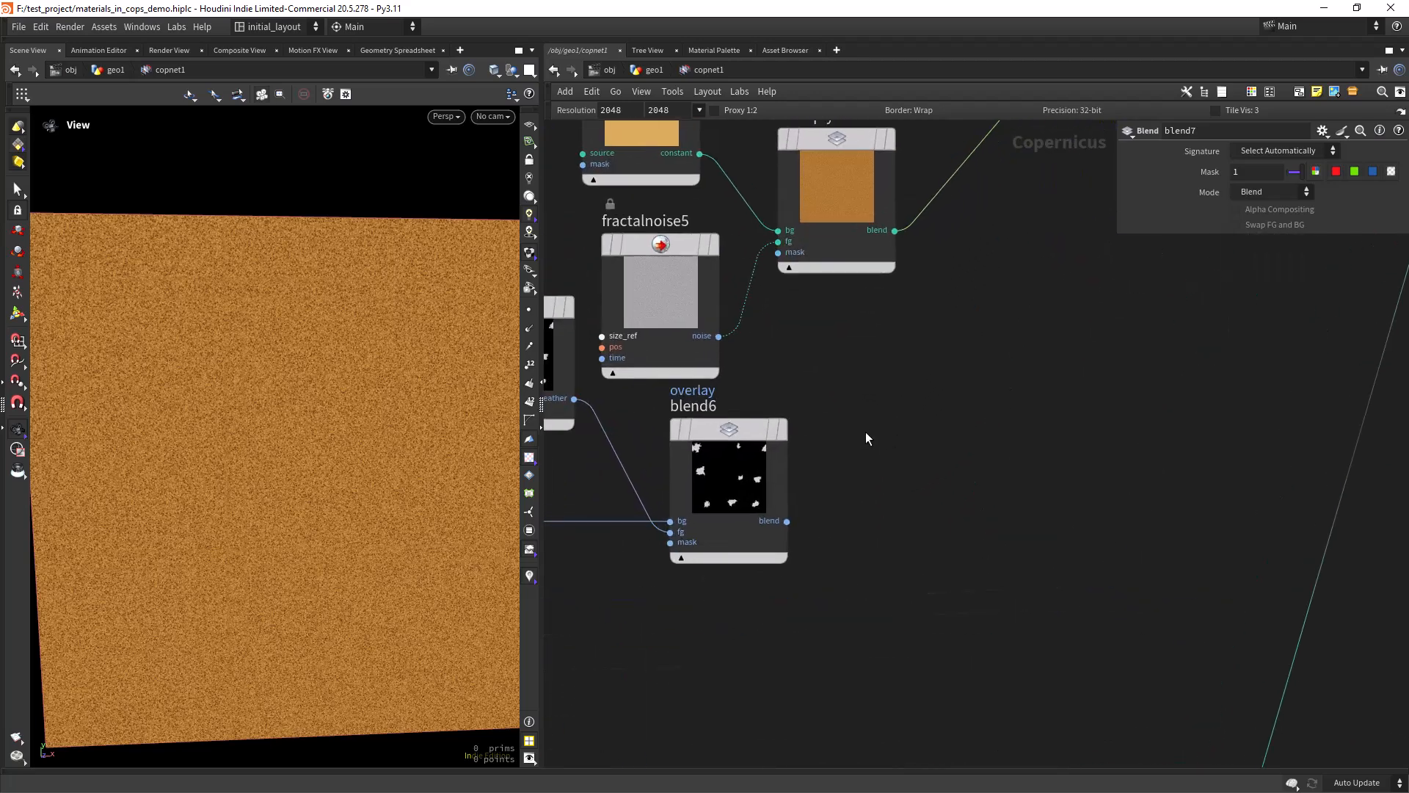
pyautogui.click(784, 516)
pyautogui.moveTo(1065, 168); pyautogui.dragTo(852, 443, button='middle')
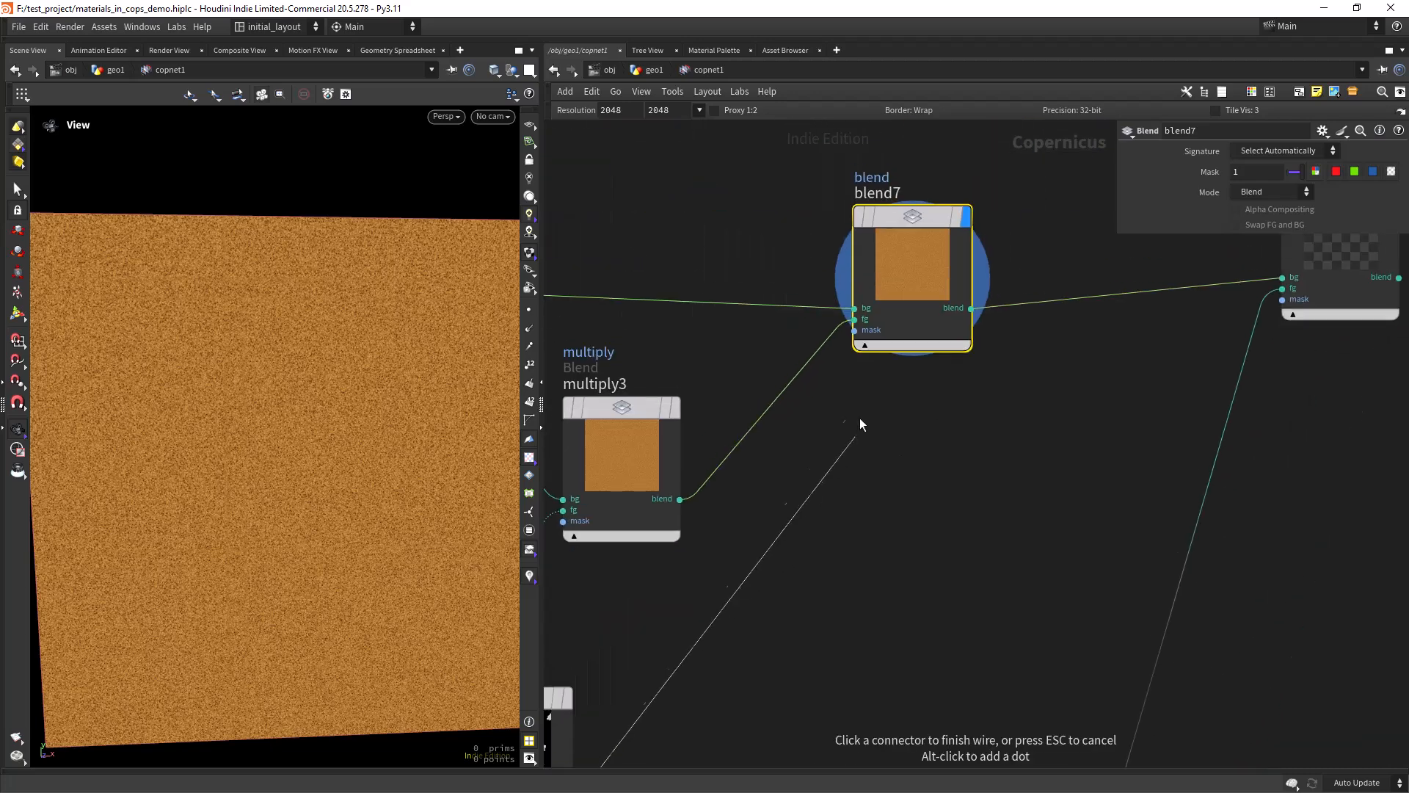
pyautogui.click(855, 330)
# - Examine the orange patches on the red texture up close and save the scene
pyautogui.scroll(-1, 384, 502)
pyautogui.moveTo(396, 497); pyautogui.dragTo(418, 484, button='middle')
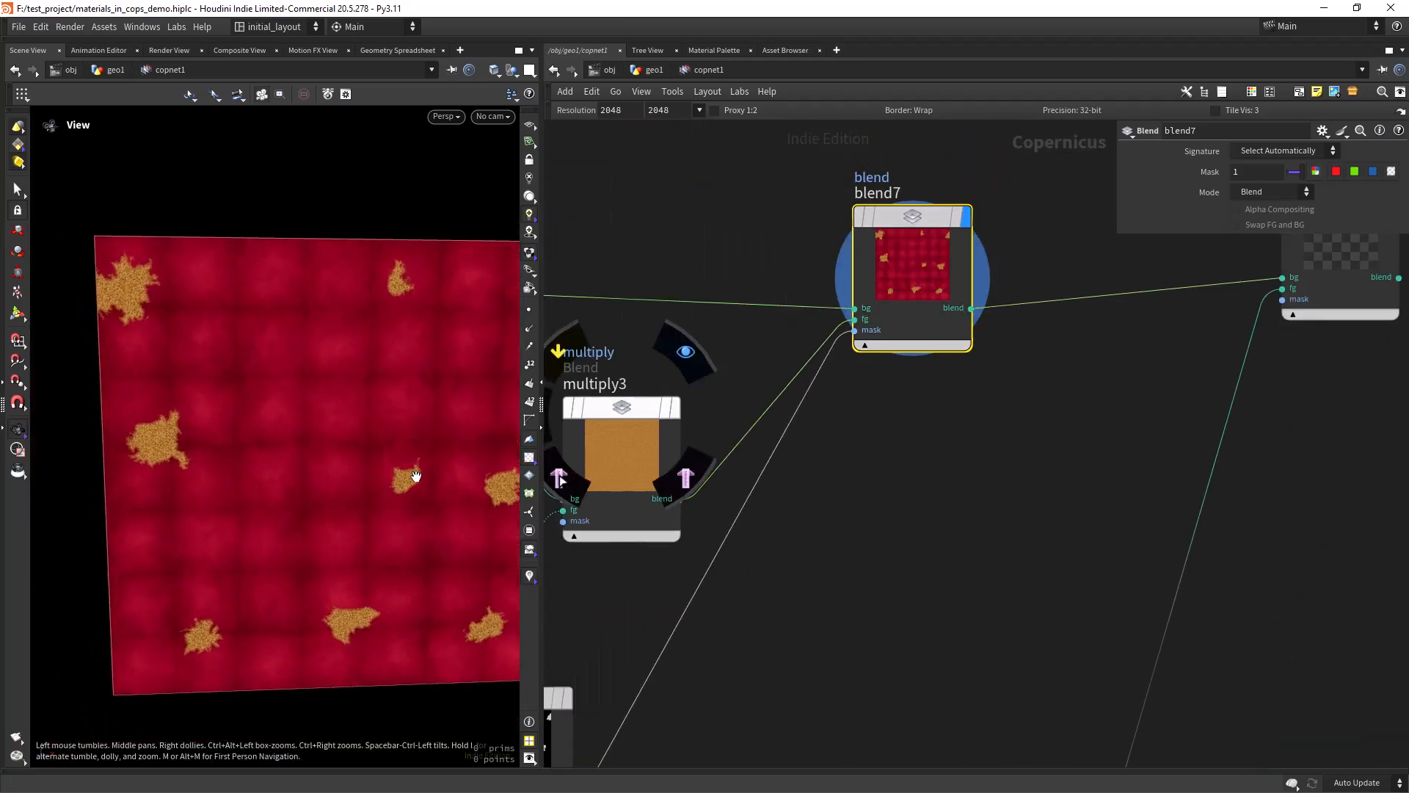
pyautogui.scroll(4, 327, 433)
pyautogui.moveTo(328, 434); pyautogui.dragTo(278, 458, button='middle')
pyautogui.hotkey('ctrl', 's')
pyautogui.scroll(-3, 408, 441)
pyautogui.moveTo(408, 440); pyautogui.dragTo(351, 472, button='middle')
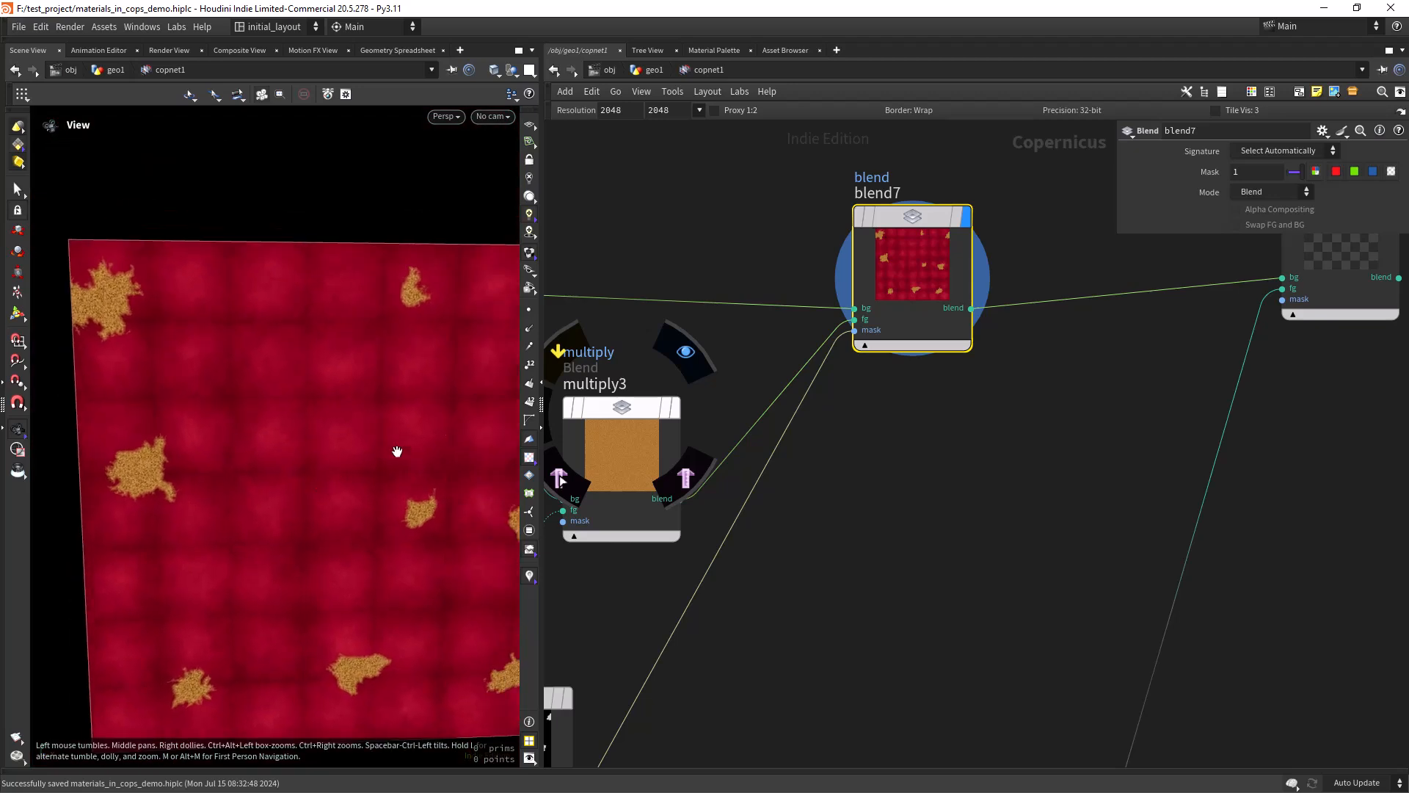
# - Reposition blend5, display its combined output and save the scene
pyautogui.scroll(-5, 1005, 400)
pyautogui.moveTo(981, 409); pyautogui.dragTo(742, 460, button='middle')
pyautogui.moveTo(944, 336); pyautogui.dragTo(919, 364)
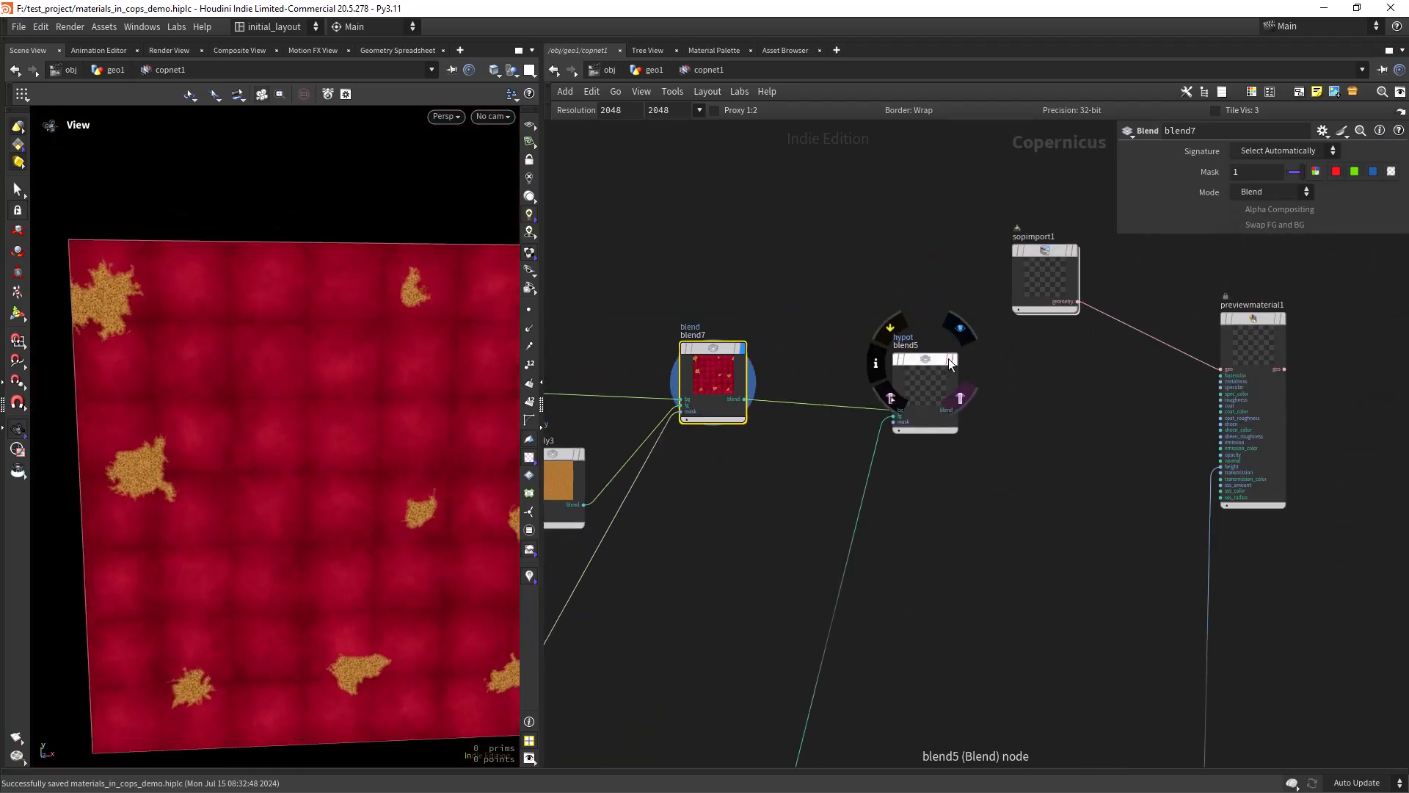
pyautogui.click(958, 328)
pyautogui.scroll(-2, 394, 532)
pyautogui.moveTo(394, 532); pyautogui.dragTo(369, 519, button='middle')
pyautogui.hotkey('ctrl', 's')
# - Connect the blend5 output to the basecolor input of previewmaterial1
pyautogui.moveTo(1049, 426); pyautogui.dragTo(908, 415, button='middle')
pyautogui.scroll(3, 908, 415)
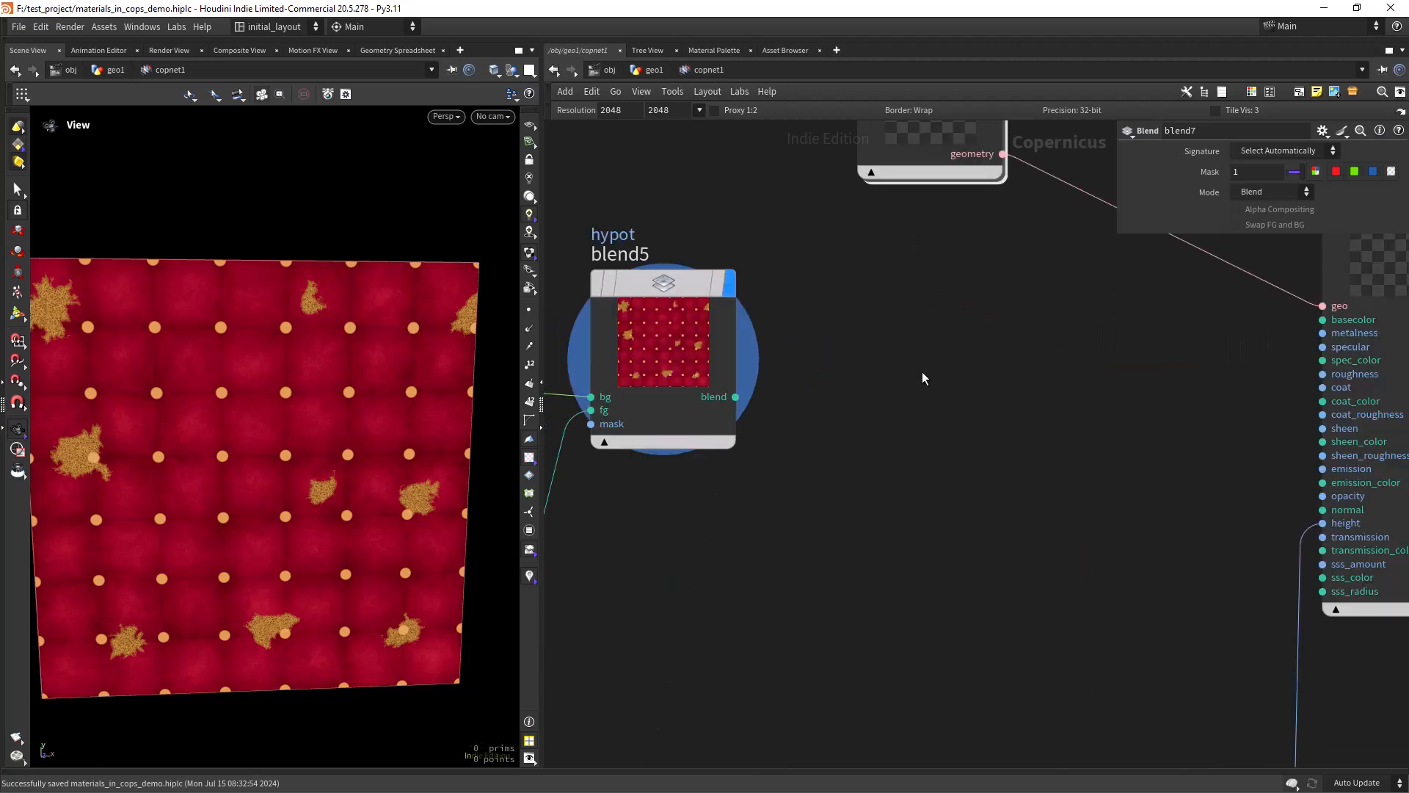
pyautogui.click(737, 396)
pyautogui.scroll(-2, 991, 381)
pyautogui.moveTo(1020, 379); pyautogui.dragTo(830, 412, button='middle')
pyautogui.scroll(2, 882, 403)
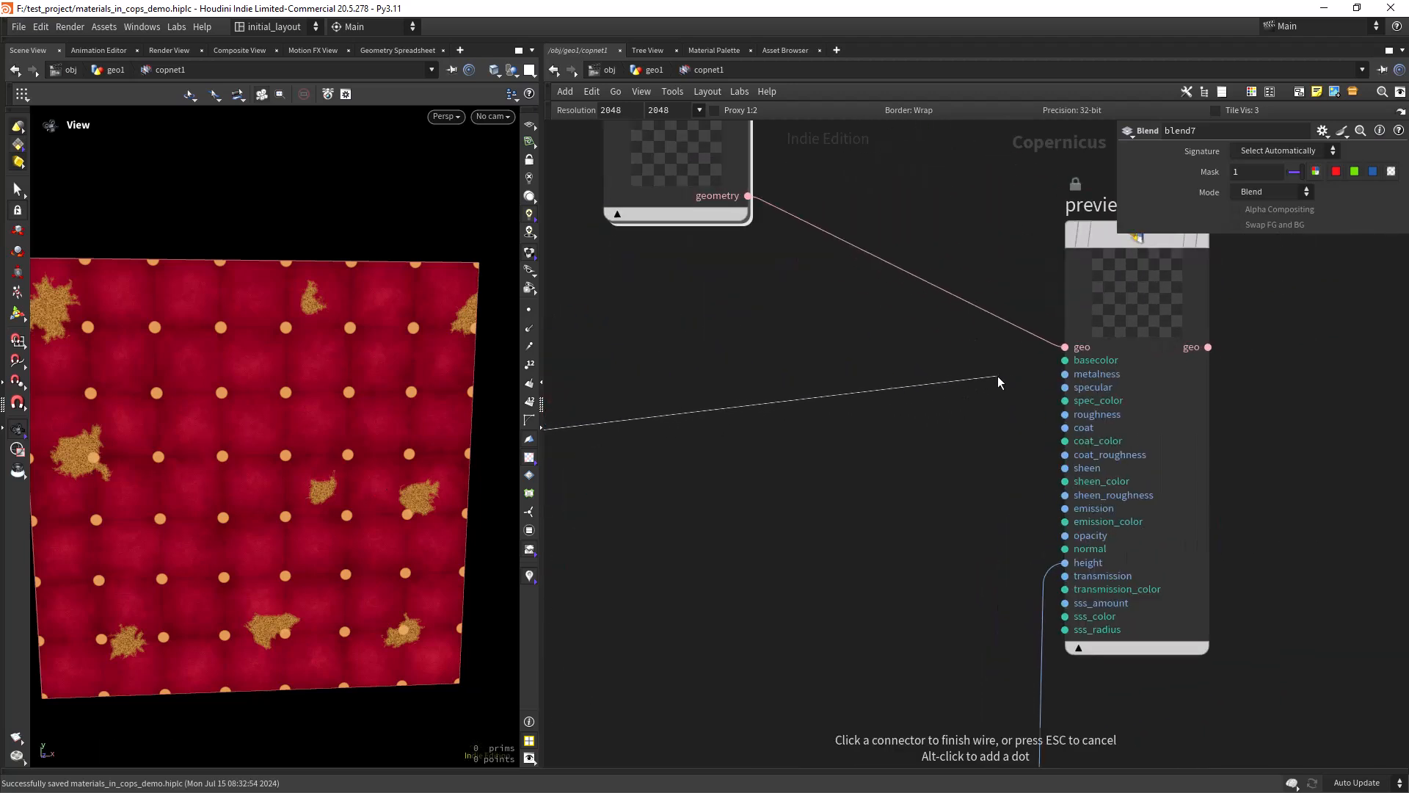
pyautogui.click(1033, 360)
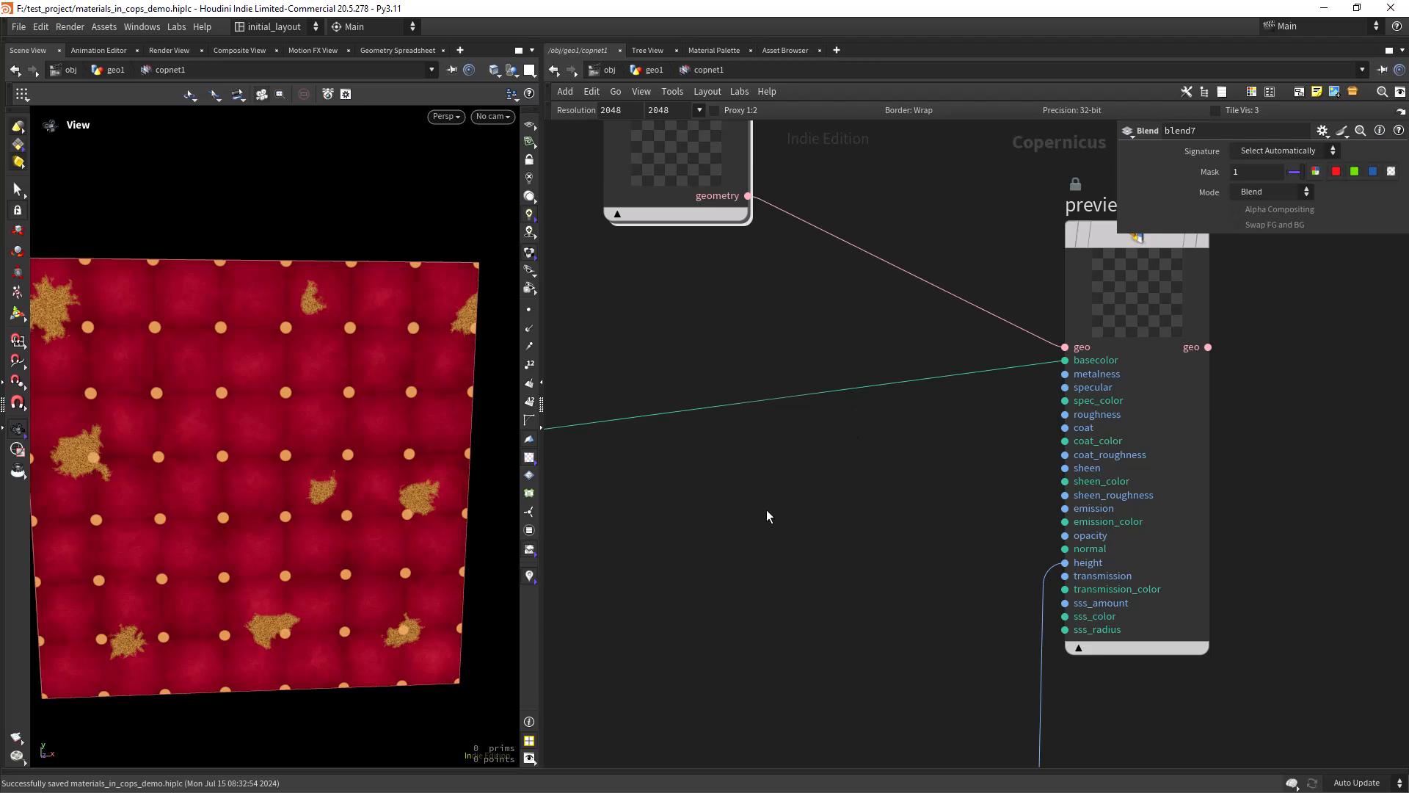
# - Display the previewmaterial1 node to show the material on the cylinder geometry
pyautogui.scroll(-3, 775, 472)
pyautogui.moveTo(876, 361)
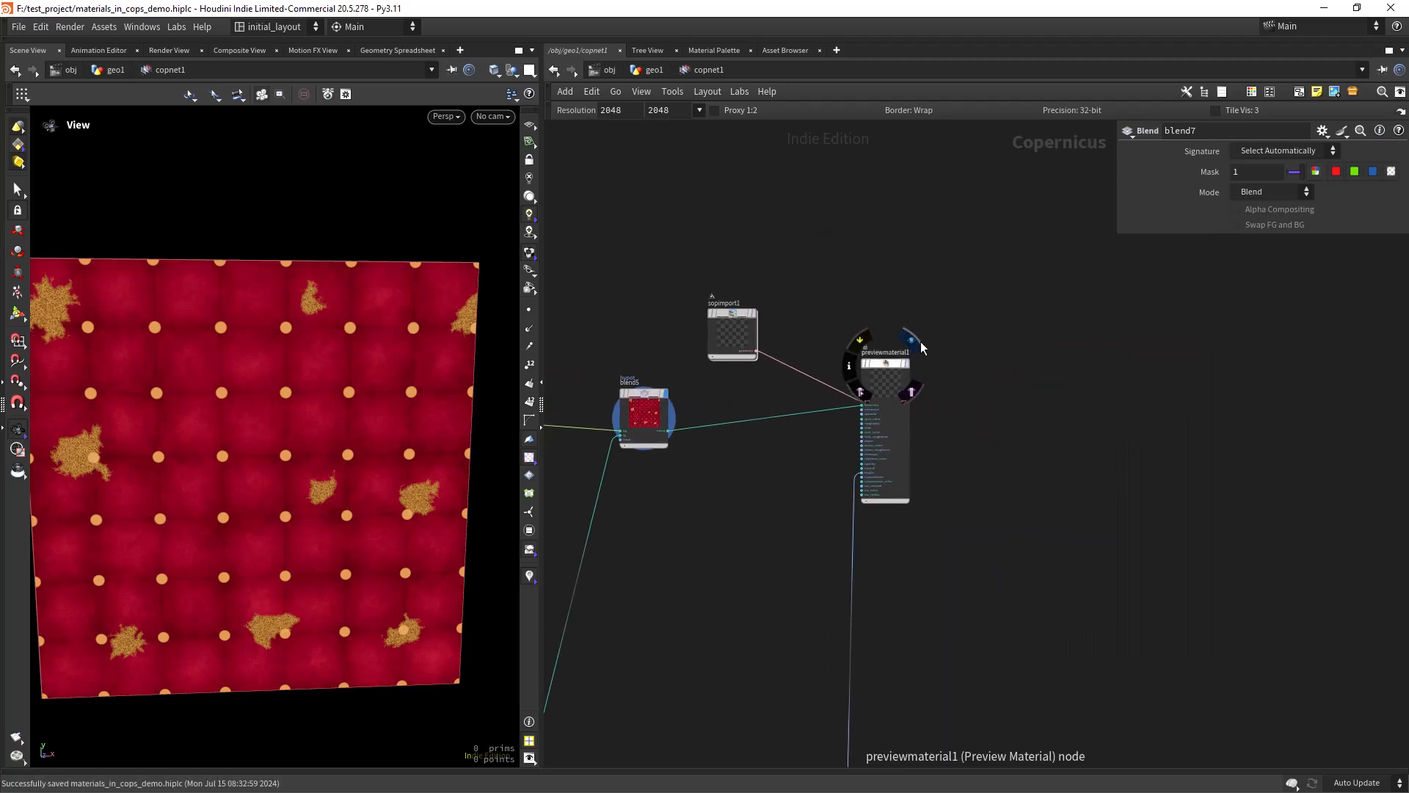
pyautogui.press('r')
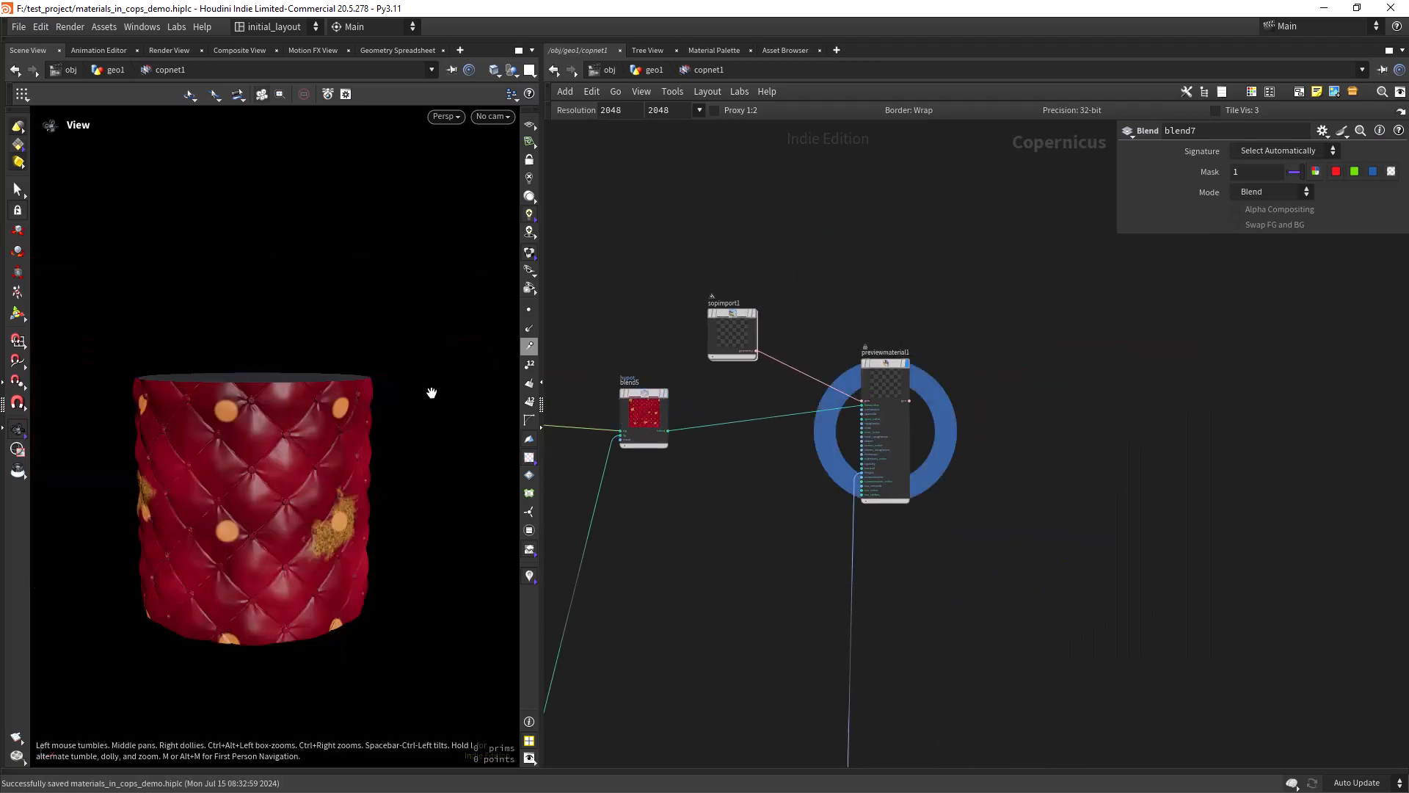
# - Create a reference copy of the transform2d3 node that feeds HEIGHT
pyautogui.moveTo(698, 544); pyautogui.dragTo(912, 453, button='middle')
pyautogui.moveTo(917, 430); pyautogui.dragTo(898, 477, button='right')
pyautogui.moveTo(699, 601); pyautogui.dragTo(802, 503, button='middle')
pyautogui.moveTo(756, 524); pyautogui.dragTo(755, 487, button='right')
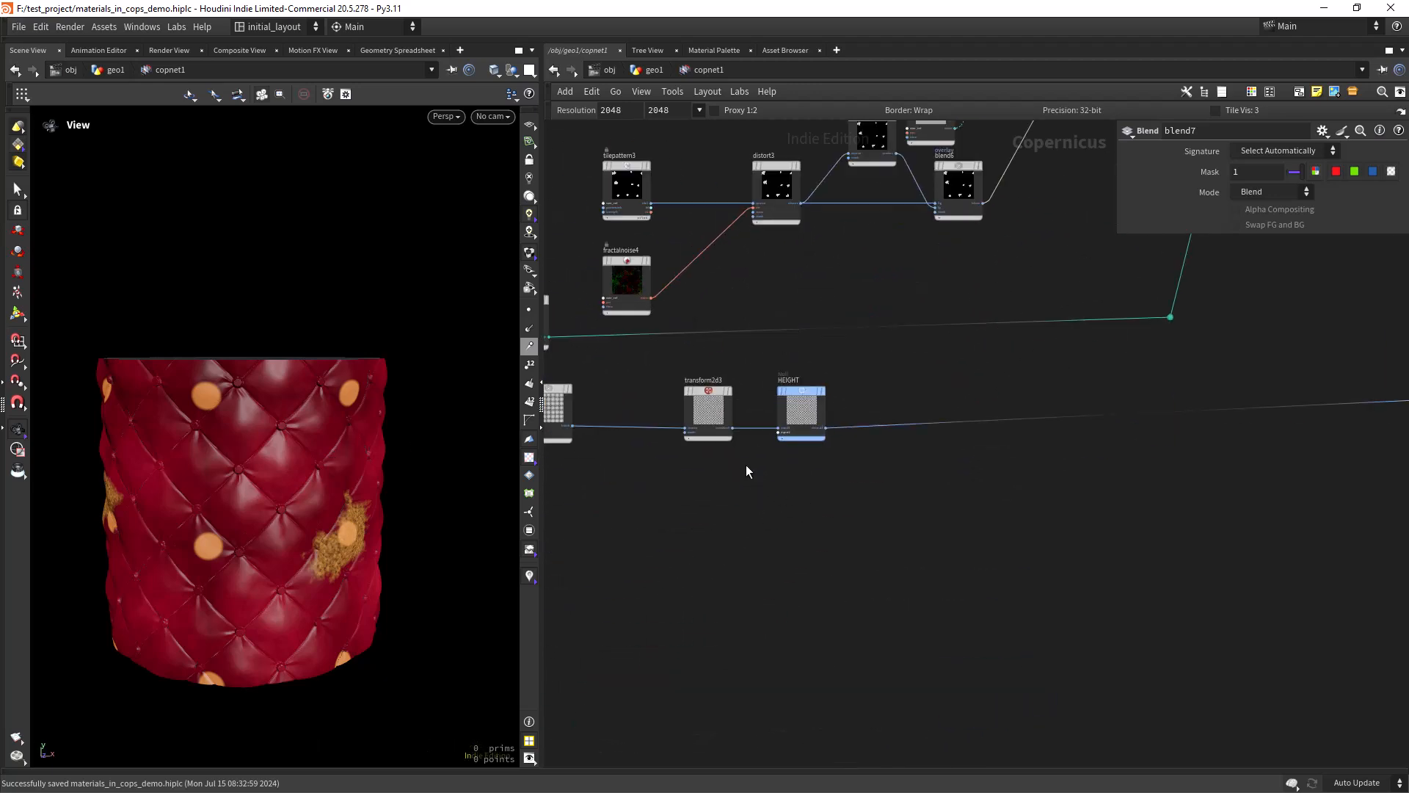
pyautogui.moveTo(705, 397)
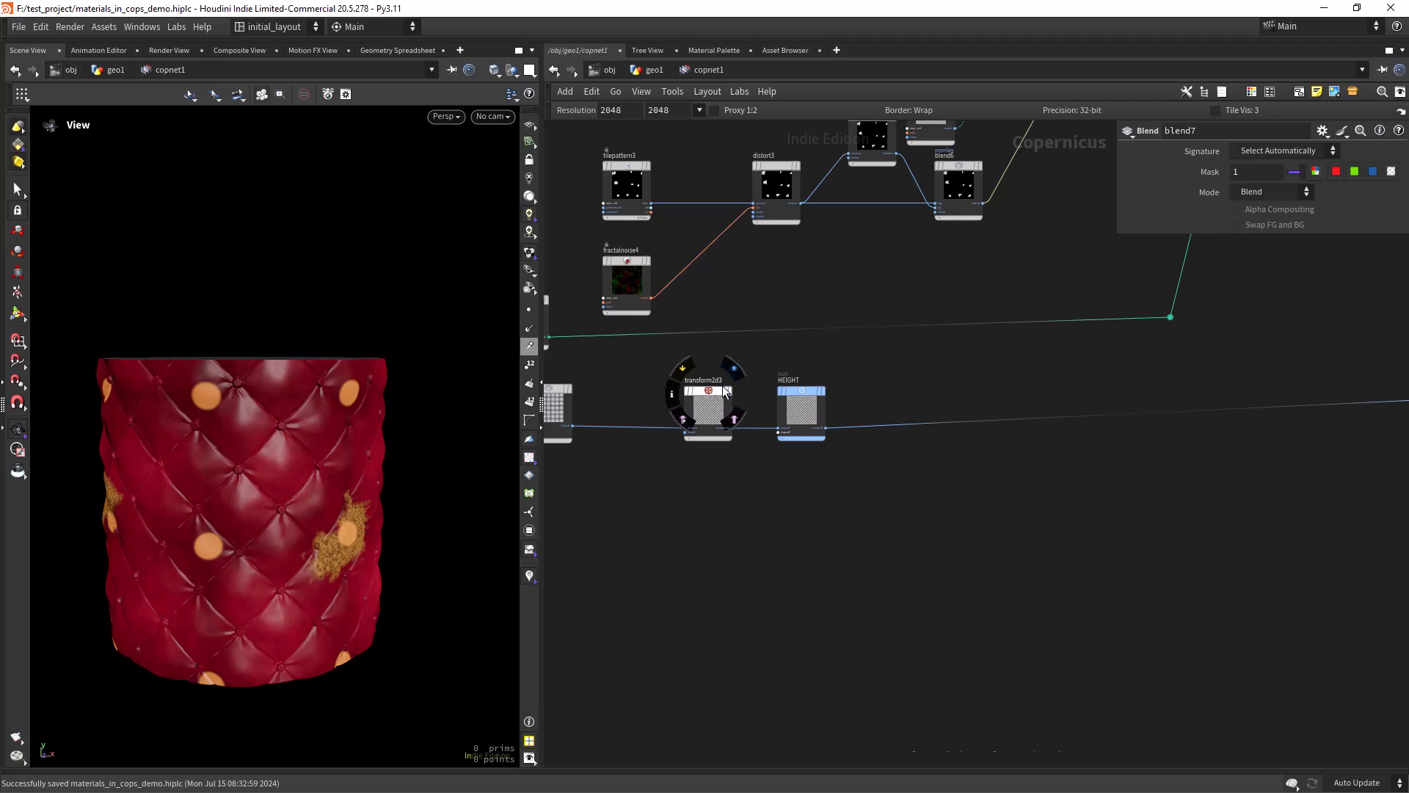
pyautogui.keyDown('ctrl'); pyautogui.keyDown('alt'); pyautogui.keyDown('shift'); pyautogui.moveTo(709, 395); pyautogui.dragTo(1006, 465); pyautogui.keyUp('shift'); pyautogui.keyUp('alt'); pyautogui.keyUp('ctrl')
# - Insert the referenced transform2d4 node between blend5 and the basecolor input of previewmaterial1
pyautogui.moveTo(1088, 480); pyautogui.dragTo(1085, 514, button='right')
pyautogui.moveTo(1058, 452); pyautogui.dragTo(802, 555, button='middle')
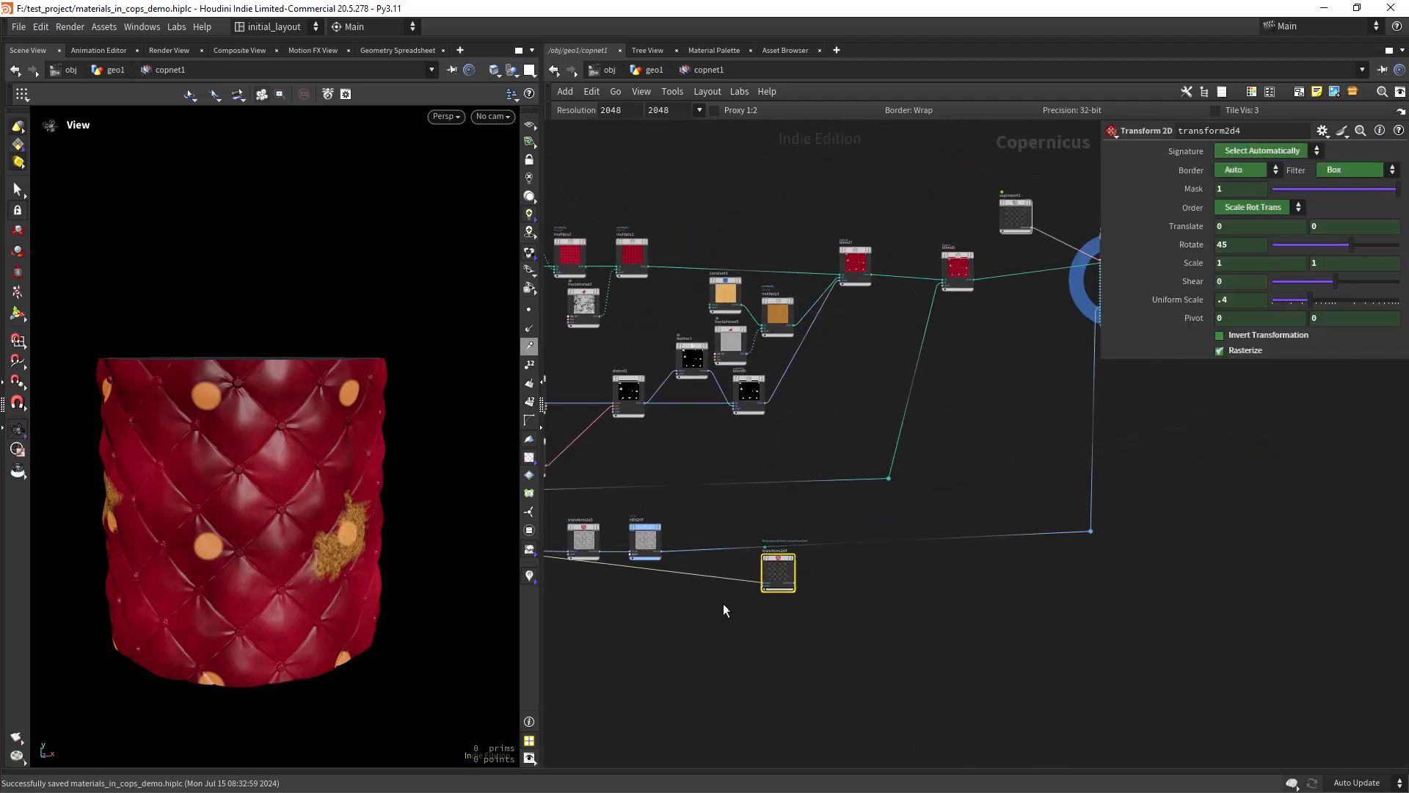
pyautogui.moveTo(735, 604)
pyautogui.mouseDown()
pyautogui.moveTo(800, 557)
pyautogui.moveTo(832, 555)
pyautogui.moveTo(999, 384)
pyautogui.moveTo(988, 378)
pyautogui.mouseUp()
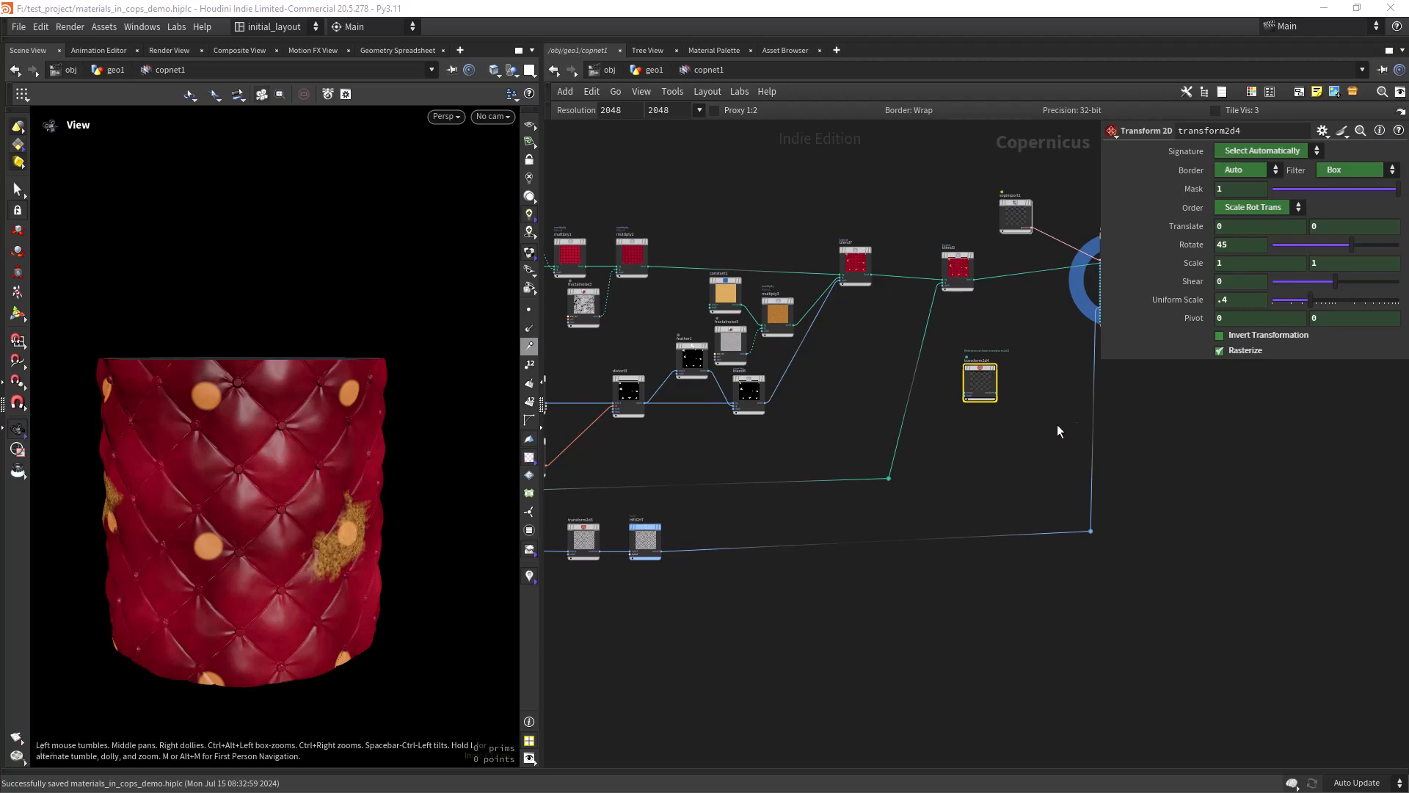
pyautogui.scroll(3, 1077, 427)
pyautogui.moveTo(1010, 394); pyautogui.dragTo(882, 573, button='middle')
pyautogui.moveTo(799, 524); pyautogui.dragTo(857, 343)
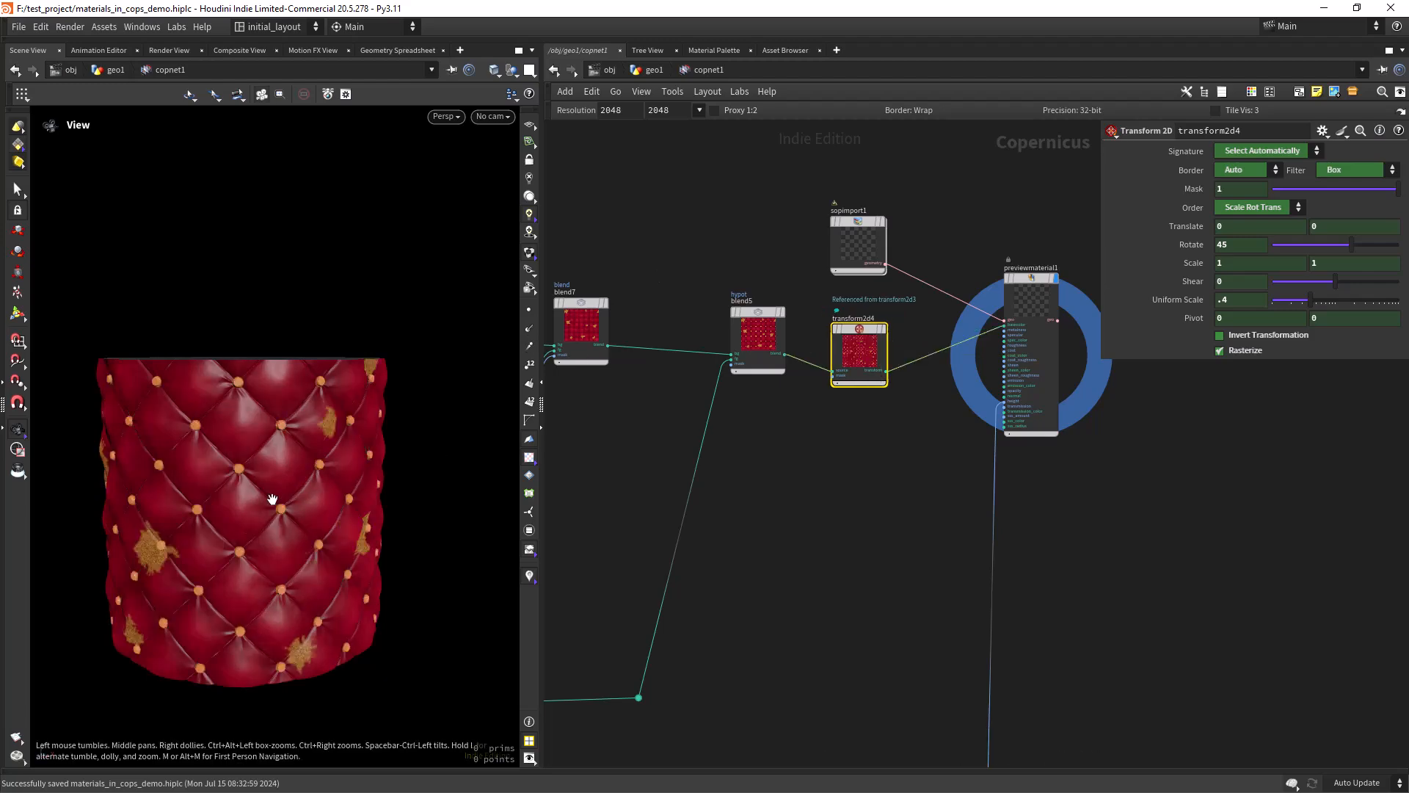
# - Examine the alignment of the studs and patches with the quilted relief on the cylinder
pyautogui.moveTo(251, 501); pyautogui.dragTo(324, 440, button='right')
pyautogui.moveTo(256, 518); pyautogui.dragTo(264, 504)
pyautogui.moveTo(339, 477); pyautogui.dragTo(302, 510, button='right')
pyautogui.moveTo(302, 509); pyautogui.dragTo(346, 477)
pyautogui.moveTo(346, 478); pyautogui.dragTo(277, 531, button='right')
pyautogui.moveTo(277, 532)
pyautogui.mouseDown()
pyautogui.moveTo(307, 507)
pyautogui.moveTo(265, 541)
pyautogui.mouseUp()
pyautogui.moveTo(264, 541); pyautogui.dragTo(314, 519, button='right')
pyautogui.moveTo(315, 519); pyautogui.dragTo(315, 500)
pyautogui.moveTo(314, 500); pyautogui.dragTo(293, 506, button='right')
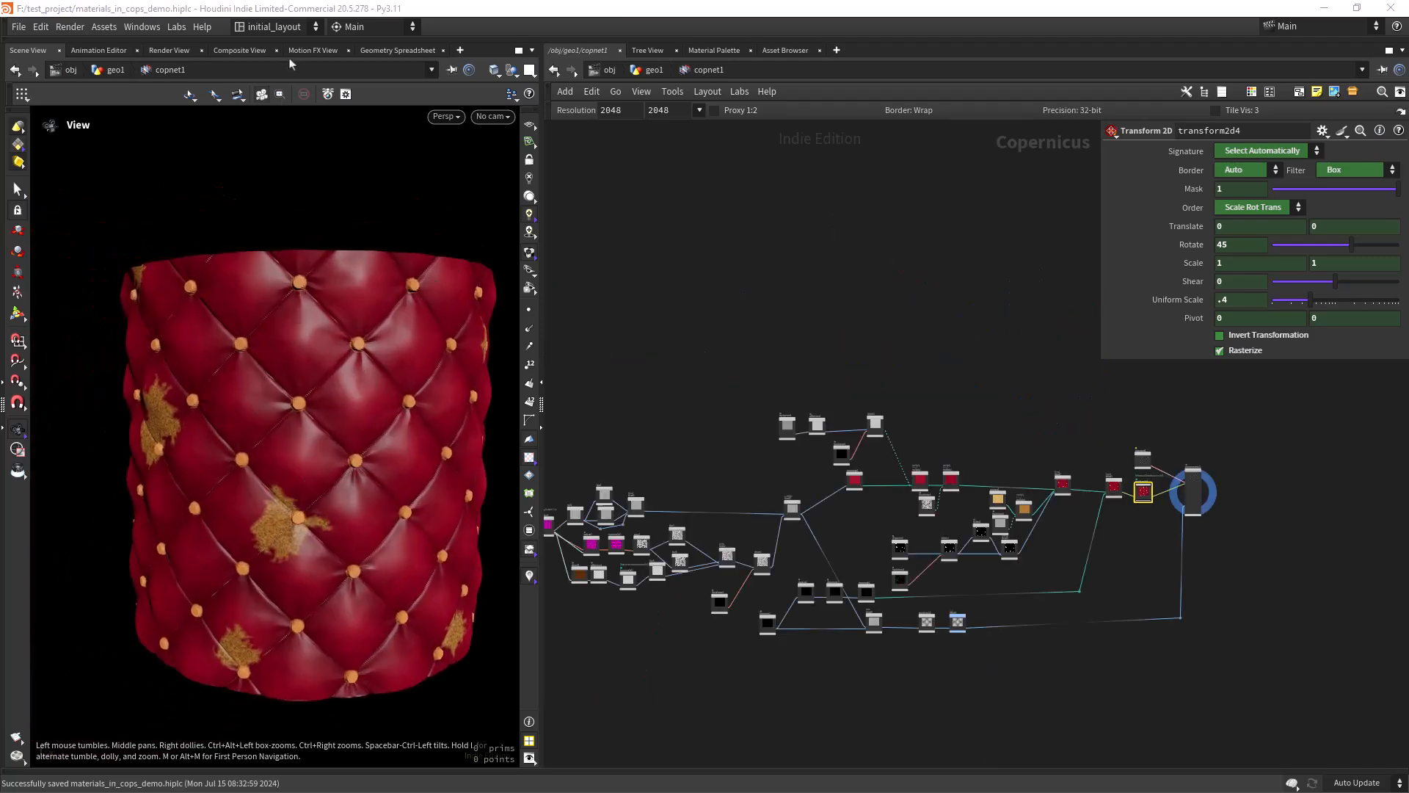
pyautogui.moveTo(286, 462); pyautogui.dragTo(368, 447, button='right')
# - Display tilepattern2, equalize1 and dilateerode1 in turn to compare their dot masks
pyautogui.moveTo(768, 733); pyautogui.dragTo(658, 659, button='middle')
pyautogui.scroll(10, 779, 615)
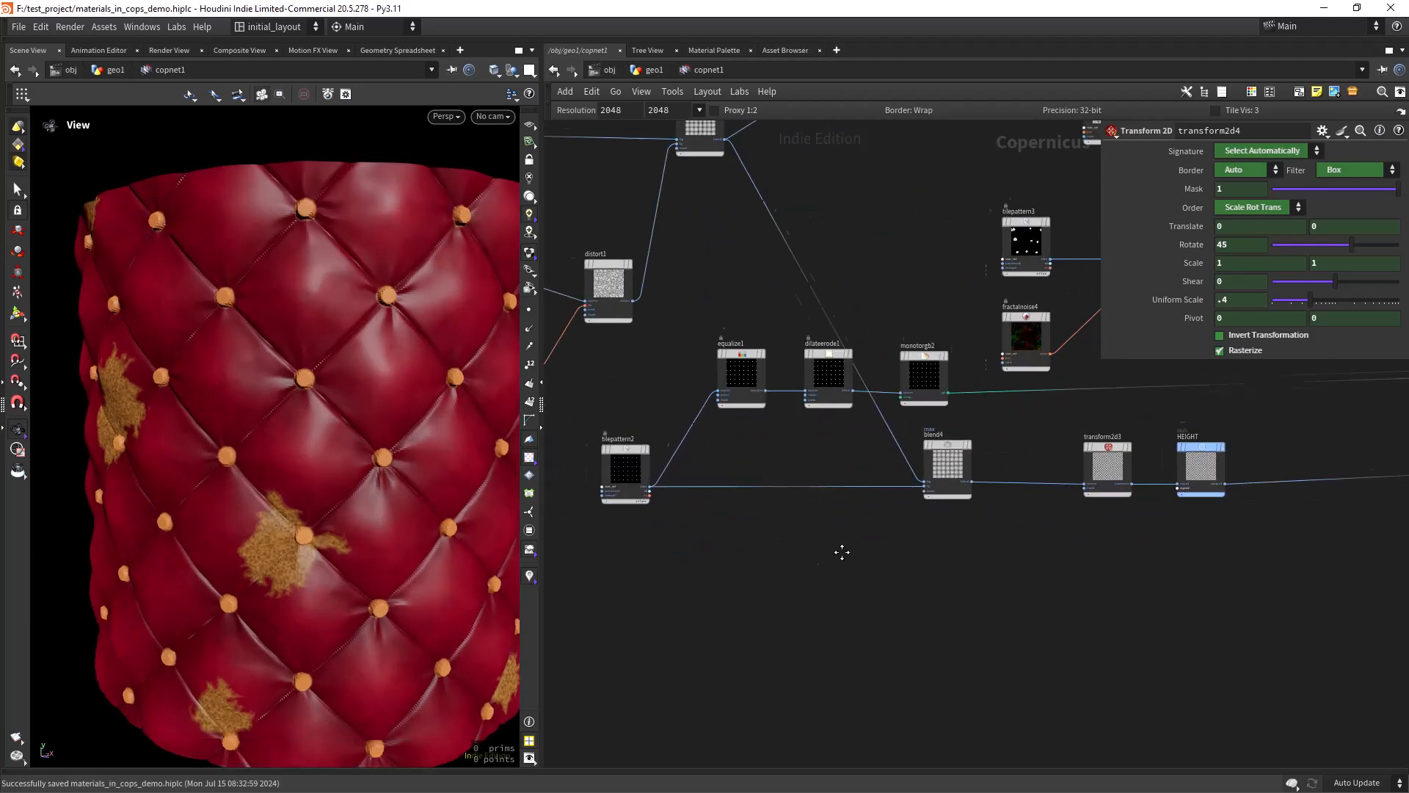
pyautogui.moveTo(742, 574); pyautogui.dragTo(925, 565, button='middle')
pyautogui.click(700, 461)
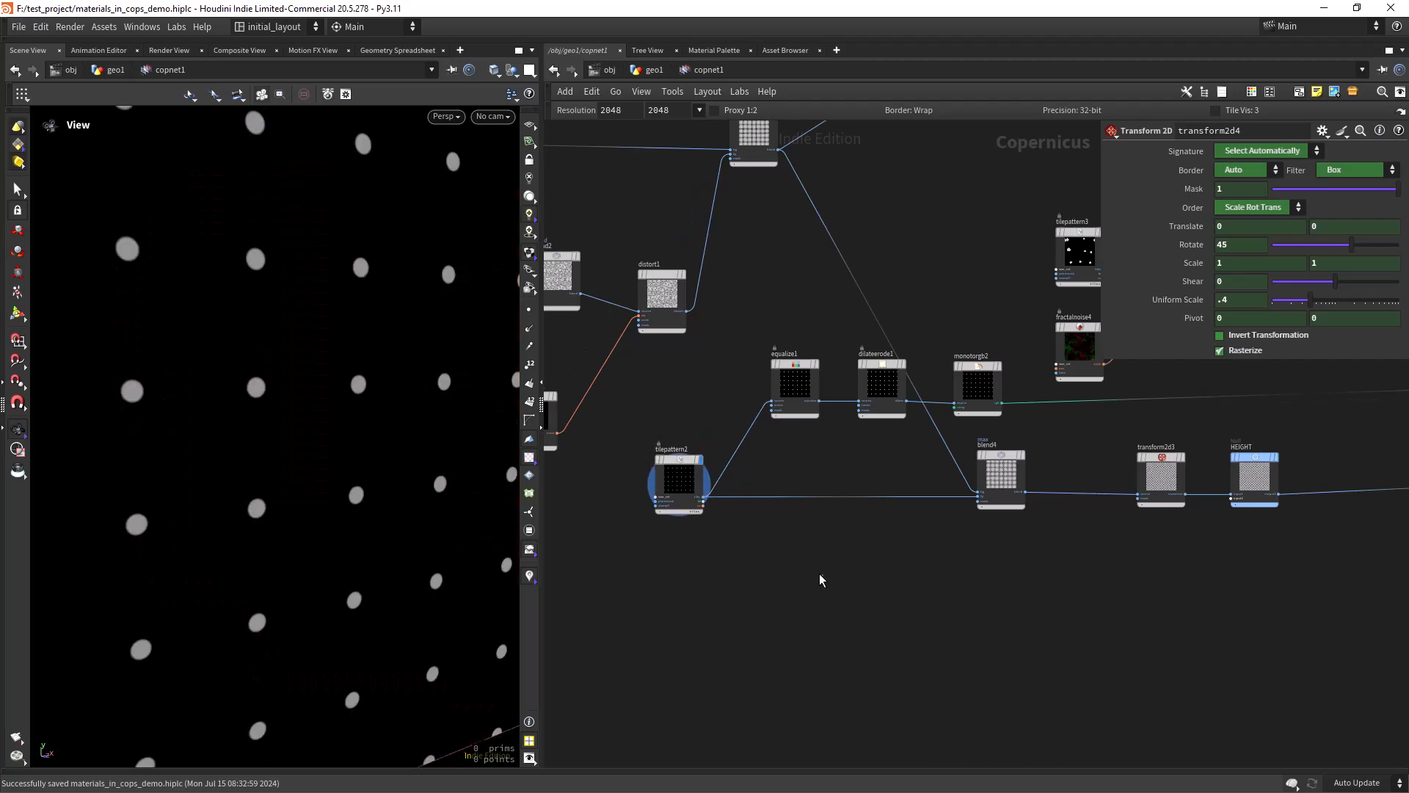
pyautogui.moveTo(828, 462); pyautogui.dragTo(770, 524, button='middle')
pyautogui.click(756, 426)
pyautogui.moveTo(782, 383); pyautogui.dragTo(737, 401, button='middle')
pyautogui.click(800, 431)
pyautogui.moveTo(842, 394); pyautogui.dragTo(778, 425, button='middle')
pyautogui.scroll(2, 807, 413)
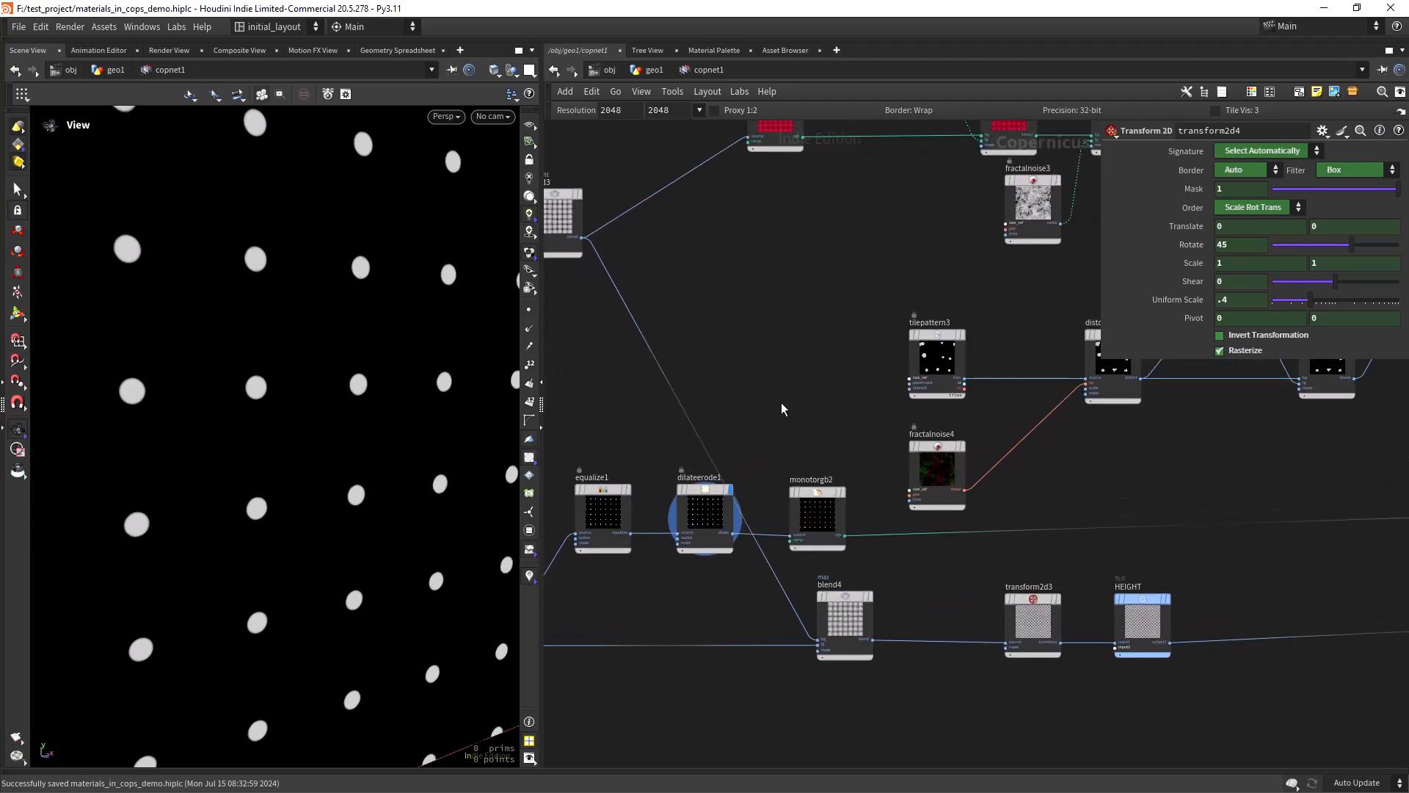
pyautogui.scroll(-1, 1098, 564)
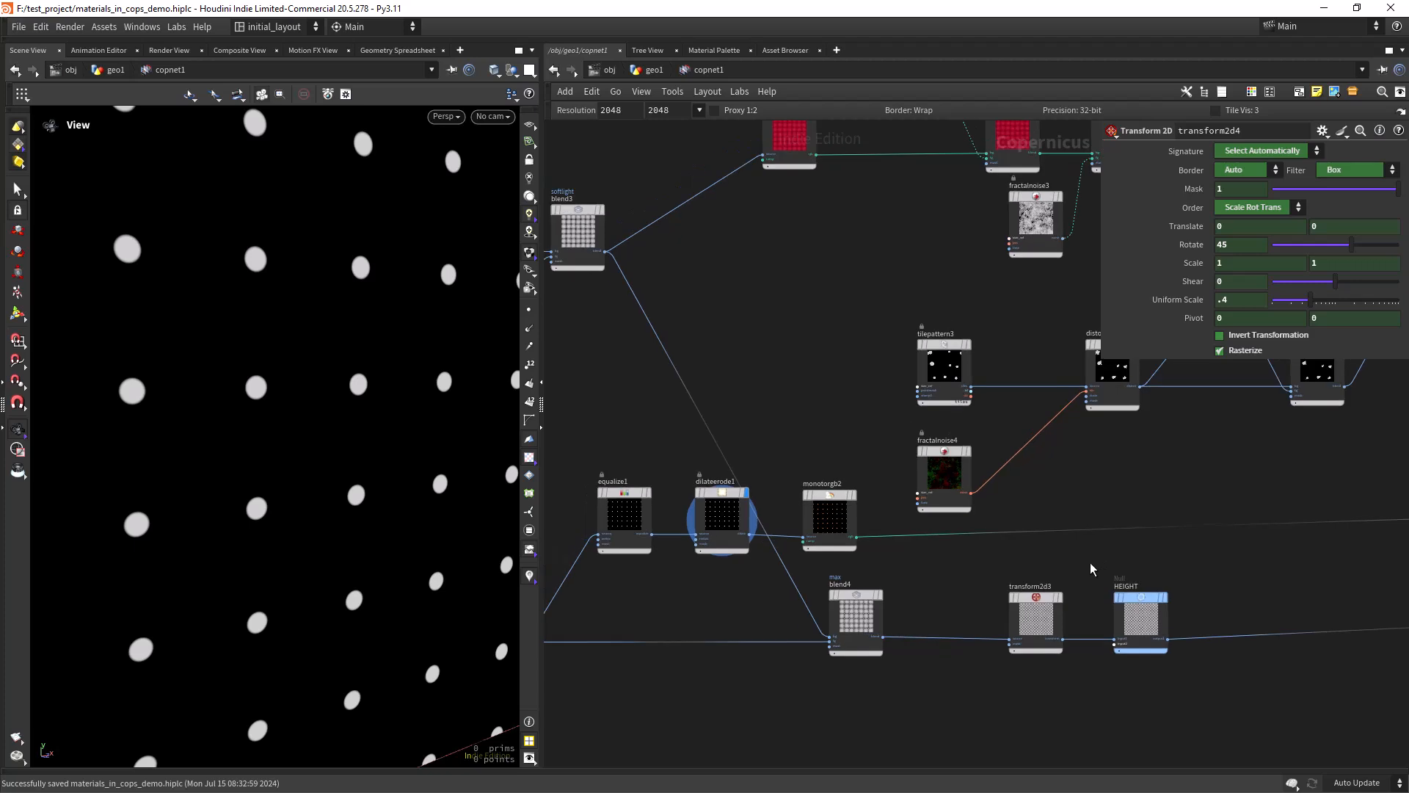
# - Create another reference copy of transform2d3 and connect the dilateerode1 output to its source input
pyautogui.moveTo(1093, 564); pyautogui.dragTo(1071, 577, button='middle')
pyautogui.keyDown('ctrl'); pyautogui.keyDown('alt'); pyautogui.keyDown('shift'); pyautogui.moveTo(1011, 610); pyautogui.dragTo(847, 313); pyautogui.keyUp('shift'); pyautogui.keyUp('alt'); pyautogui.keyUp('ctrl')
pyautogui.scroll(1, 749, 448)
pyautogui.click(725, 571)
pyautogui.click(766, 393)
# - Add a Null node beside transform2d5 and connect the transform2d5 output to it
pyautogui.click(808, 433)
pyautogui.press('Tab')
pyautogui.write('null')
pyautogui.press('Return')
pyautogui.click(808, 433)
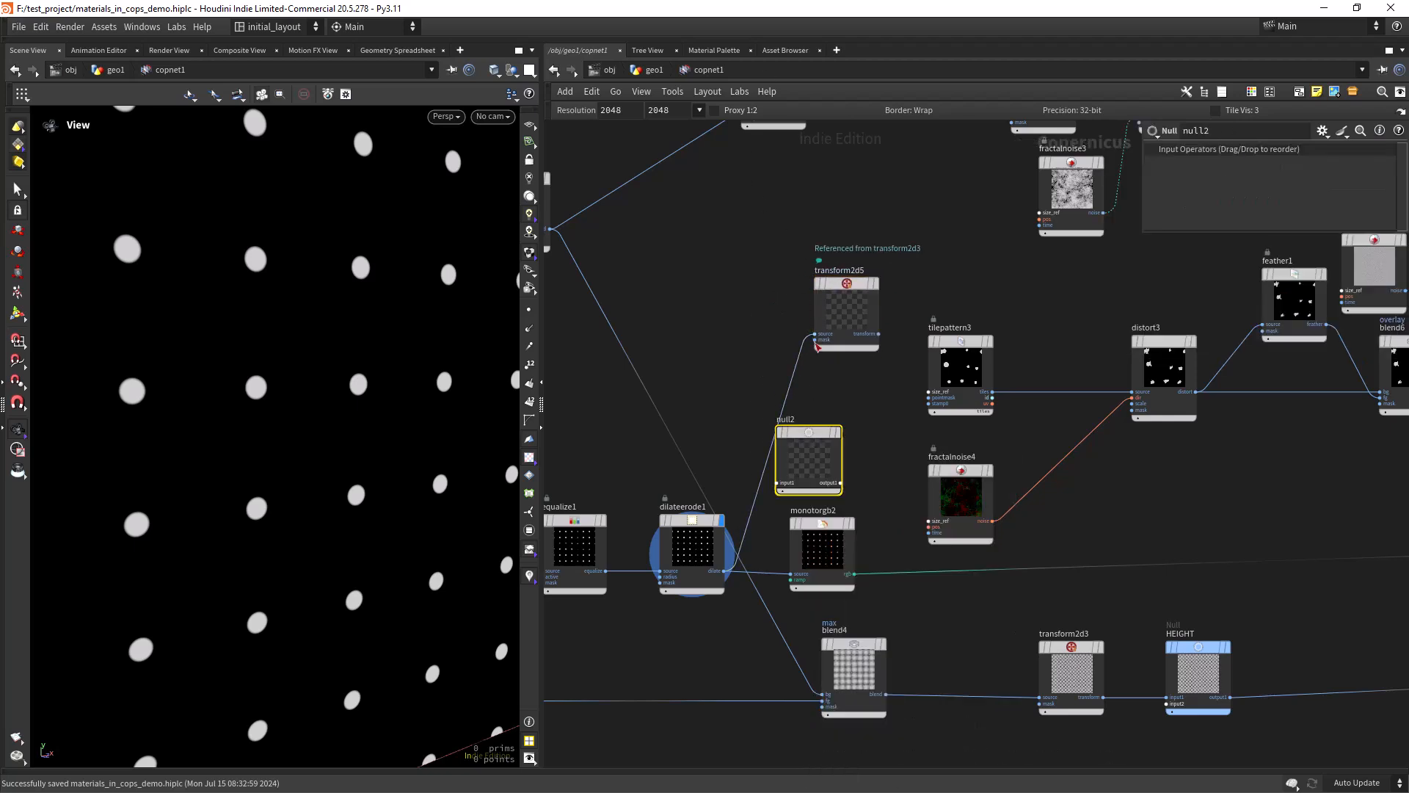
pyautogui.moveTo(807, 448); pyautogui.dragTo(930, 223)
pyautogui.moveTo(860, 286); pyautogui.dragTo(745, 321)
pyautogui.click(766, 369)
pyautogui.click(938, 207)
pyautogui.moveTo(938, 207); pyautogui.dragTo(878, 256)
# - Rename the new Null node METALNESS
pyautogui.doubleClick(838, 238)
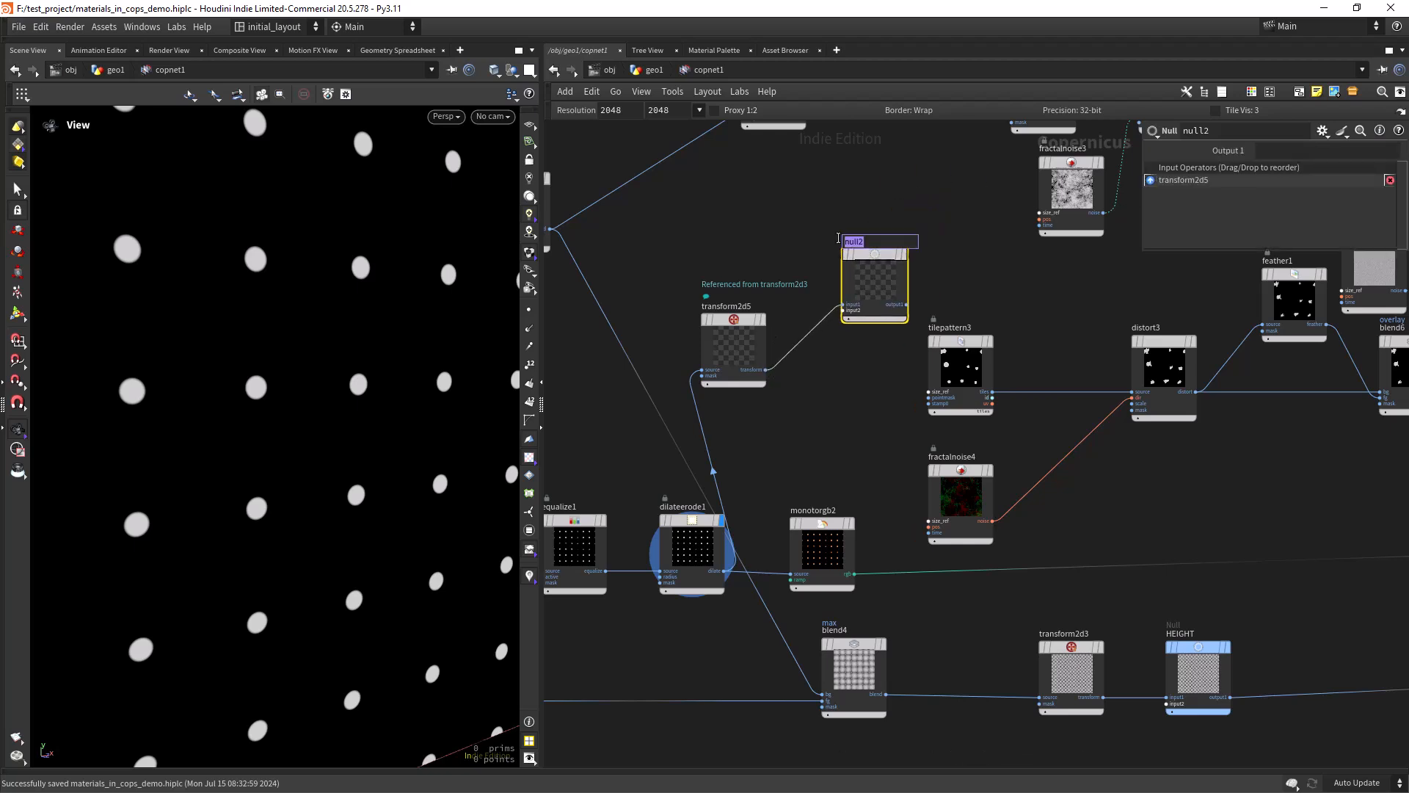
pyautogui.press('Return')
pyautogui.doubleClick(854, 241)
pyautogui.write('METALNESS')
pyautogui.press('Return')
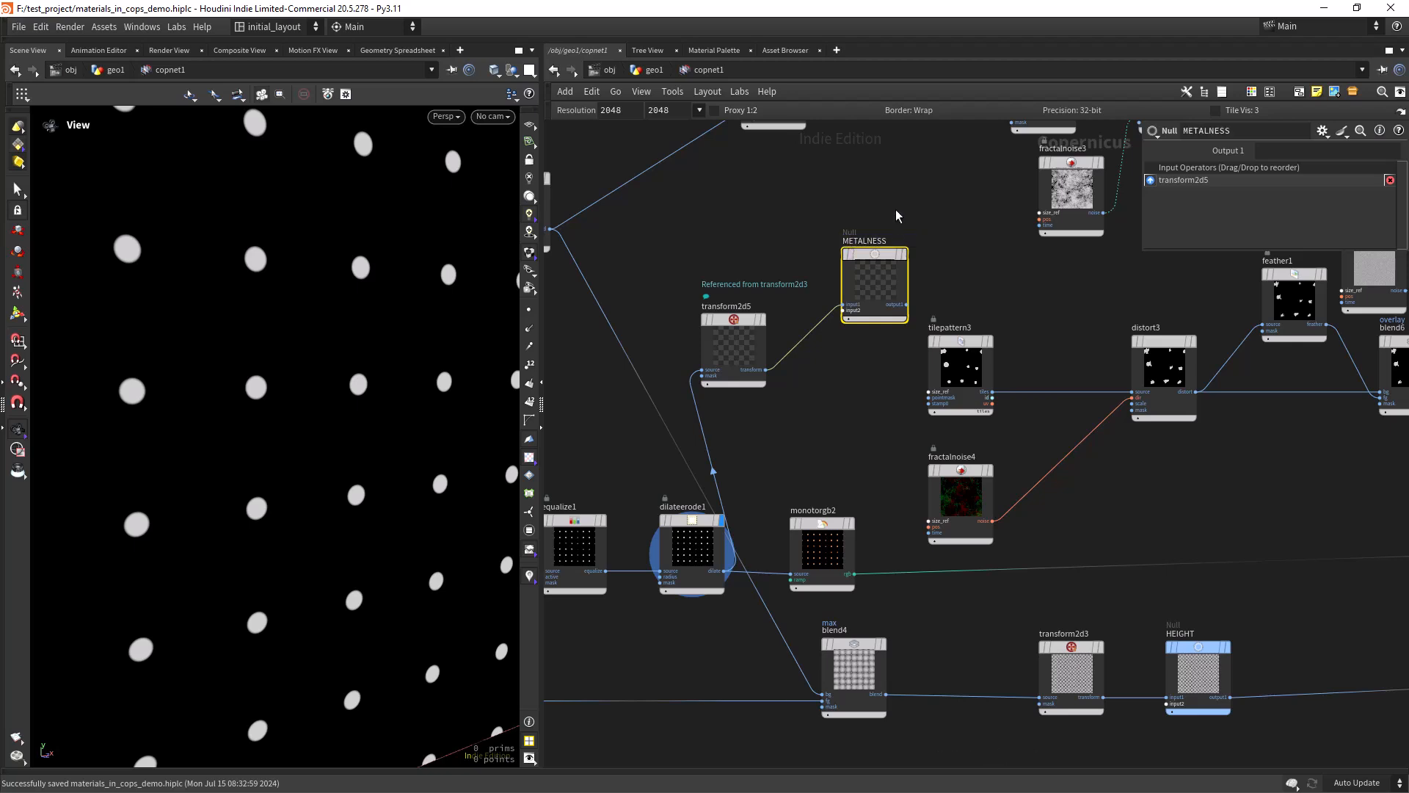
# - Display the METALNESS node and colour it light blue like the HEIGHT node
pyautogui.moveTo(890, 263)
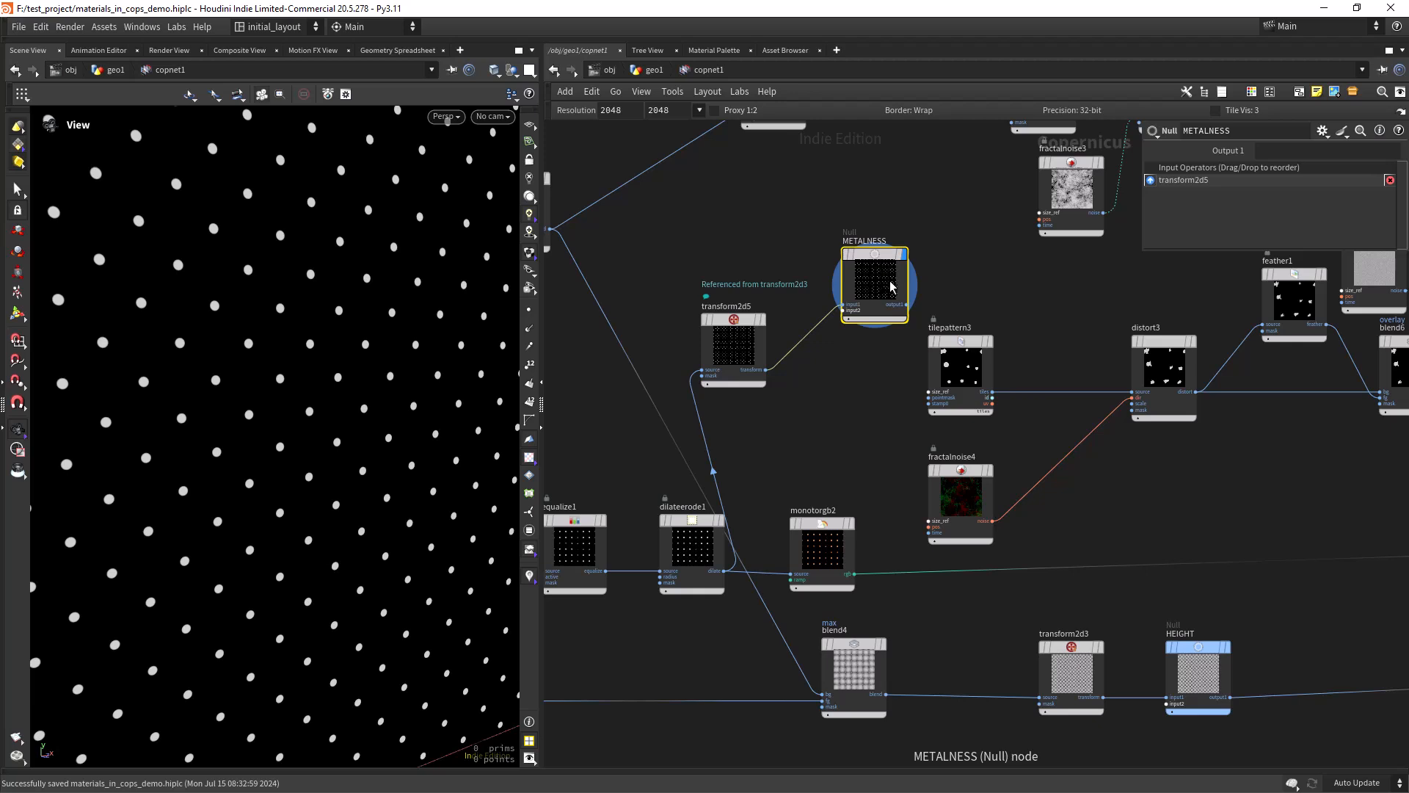
pyautogui.press('c')
pyautogui.click(1327, 703)
pyautogui.press('c')
pyautogui.press('c')
pyautogui.click(1346, 716)
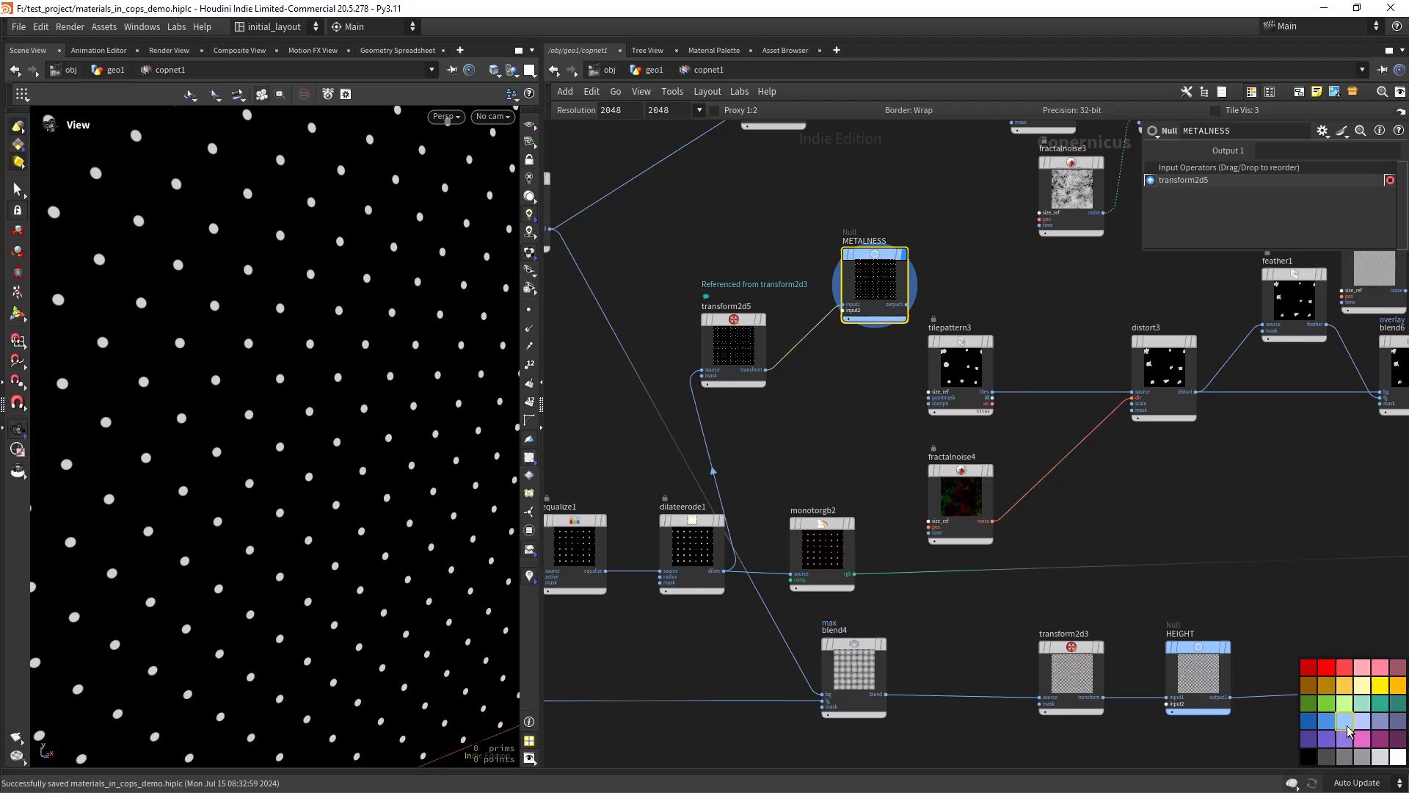
pyautogui.press('c')
# - Connect the METALNESS output to the metalness input of previewmaterial1
pyautogui.scroll(-3, 980, 304)
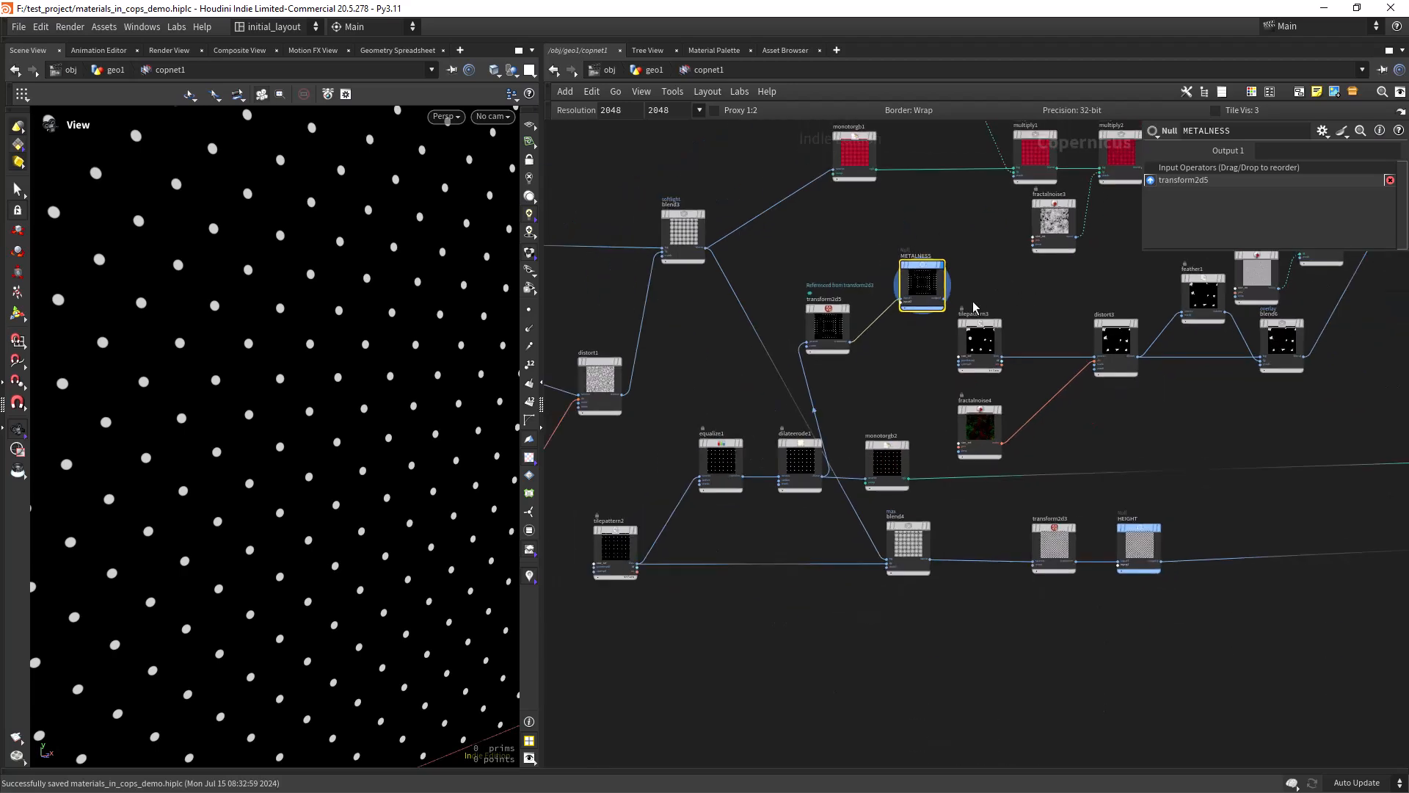
pyautogui.click(942, 300)
pyautogui.scroll(-3, 1044, 261)
pyautogui.moveTo(1088, 277); pyautogui.dragTo(711, 406, button='middle')
pyautogui.moveTo(950, 387); pyautogui.dragTo(660, 461, button='middle')
pyautogui.scroll(6, 866, 424)
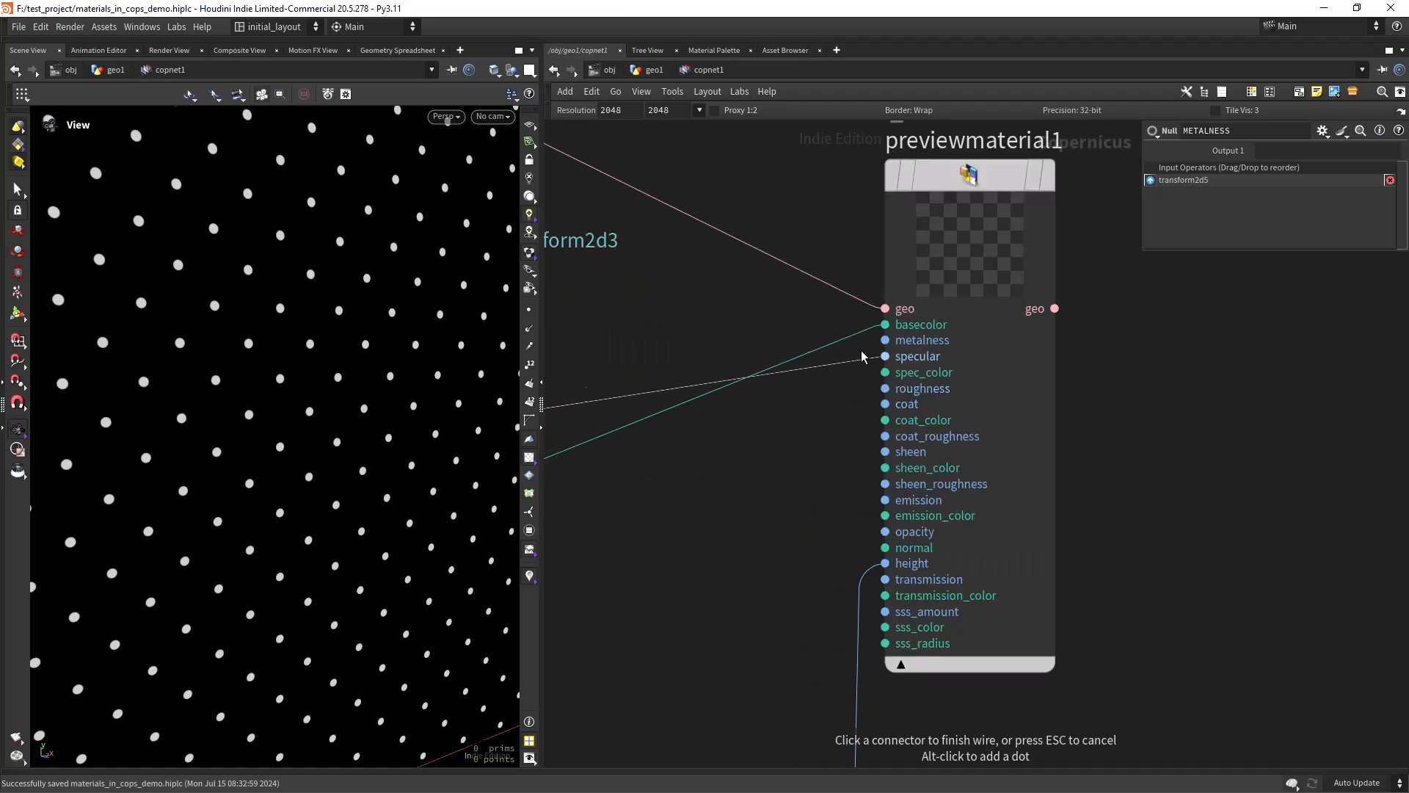
pyautogui.click(870, 347)
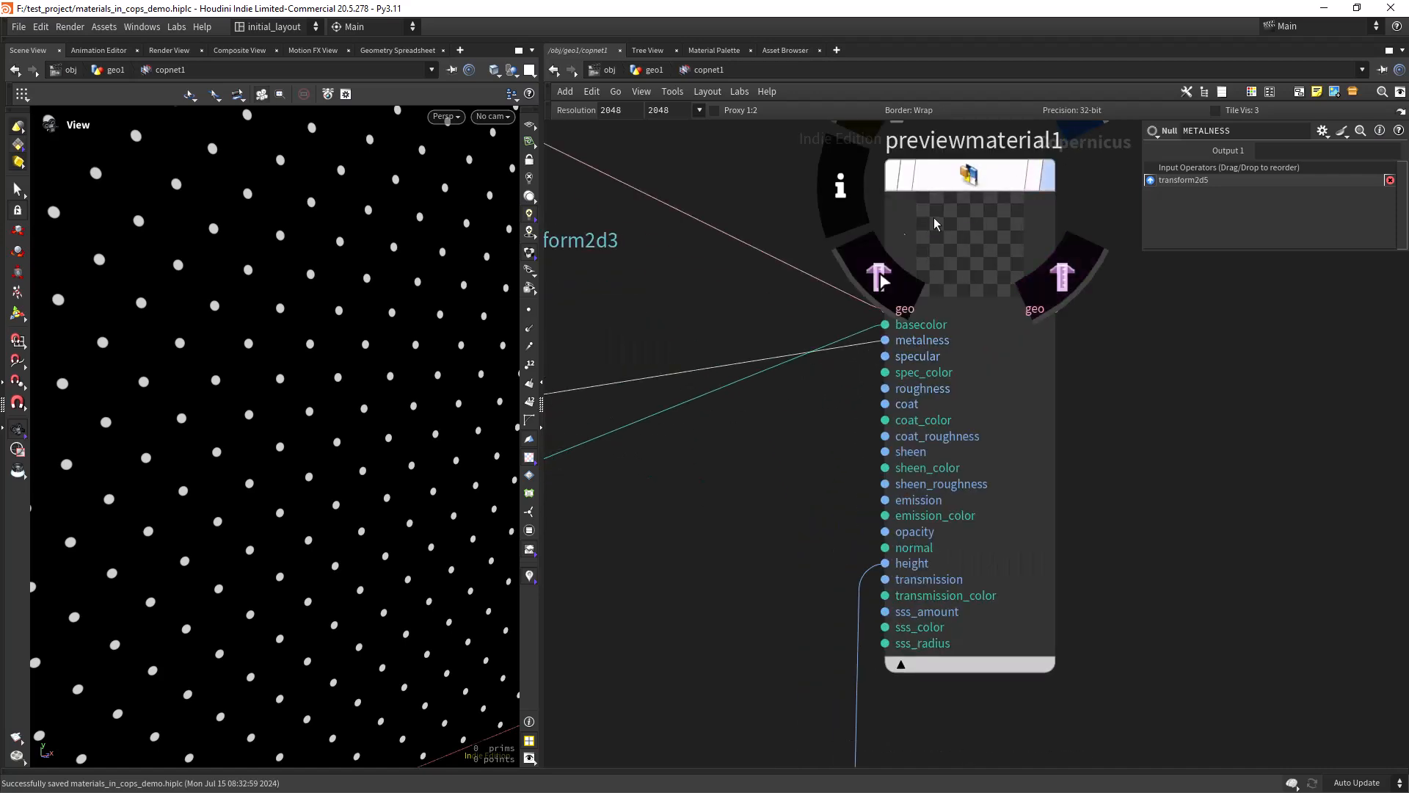
# - Display previewmaterial1, examine the metallic studs on the cylinder from several angles and save the scene
pyautogui.moveTo(383, 384); pyautogui.dragTo(326, 412, button='right')
pyautogui.moveTo(326, 412); pyautogui.dragTo(350, 381)
pyautogui.moveTo(350, 381); pyautogui.dragTo(324, 383, button='right')
pyautogui.moveTo(323, 383); pyautogui.dragTo(345, 405)
pyautogui.moveTo(333, 385); pyautogui.dragTo(299, 444, button='right')
pyautogui.moveTo(300, 444); pyautogui.dragTo(365, 364)
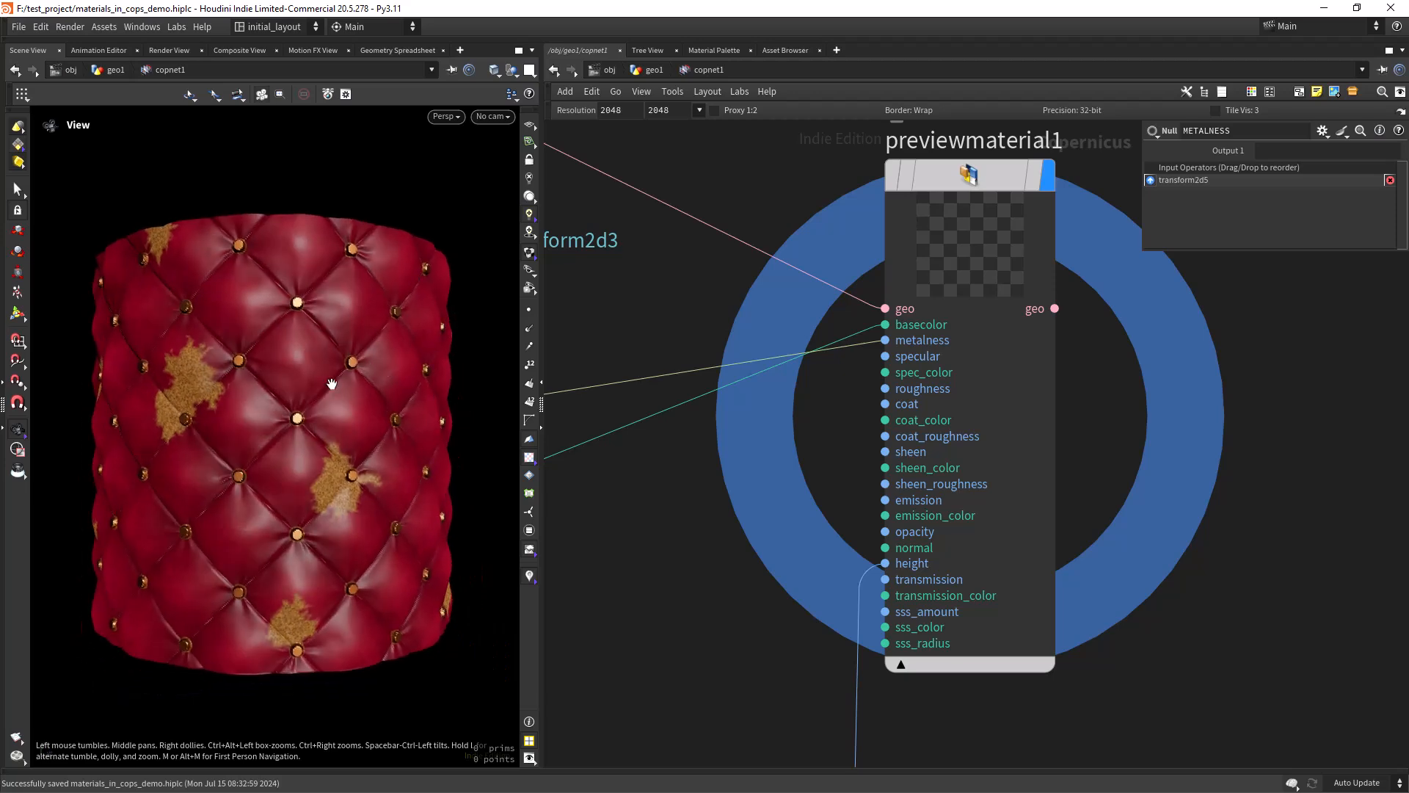
pyautogui.moveTo(364, 365); pyautogui.dragTo(346, 375, button='right')
pyautogui.moveTo(347, 375); pyautogui.dragTo(298, 403)
pyautogui.moveTo(299, 403); pyautogui.dragTo(317, 396, button='right')
pyautogui.moveTo(318, 396)
pyautogui.mouseDown()
pyautogui.moveTo(358, 396)
pyautogui.moveTo(323, 400)
pyautogui.mouseUp()
pyautogui.moveTo(323, 401); pyautogui.dragTo(296, 439, button='right')
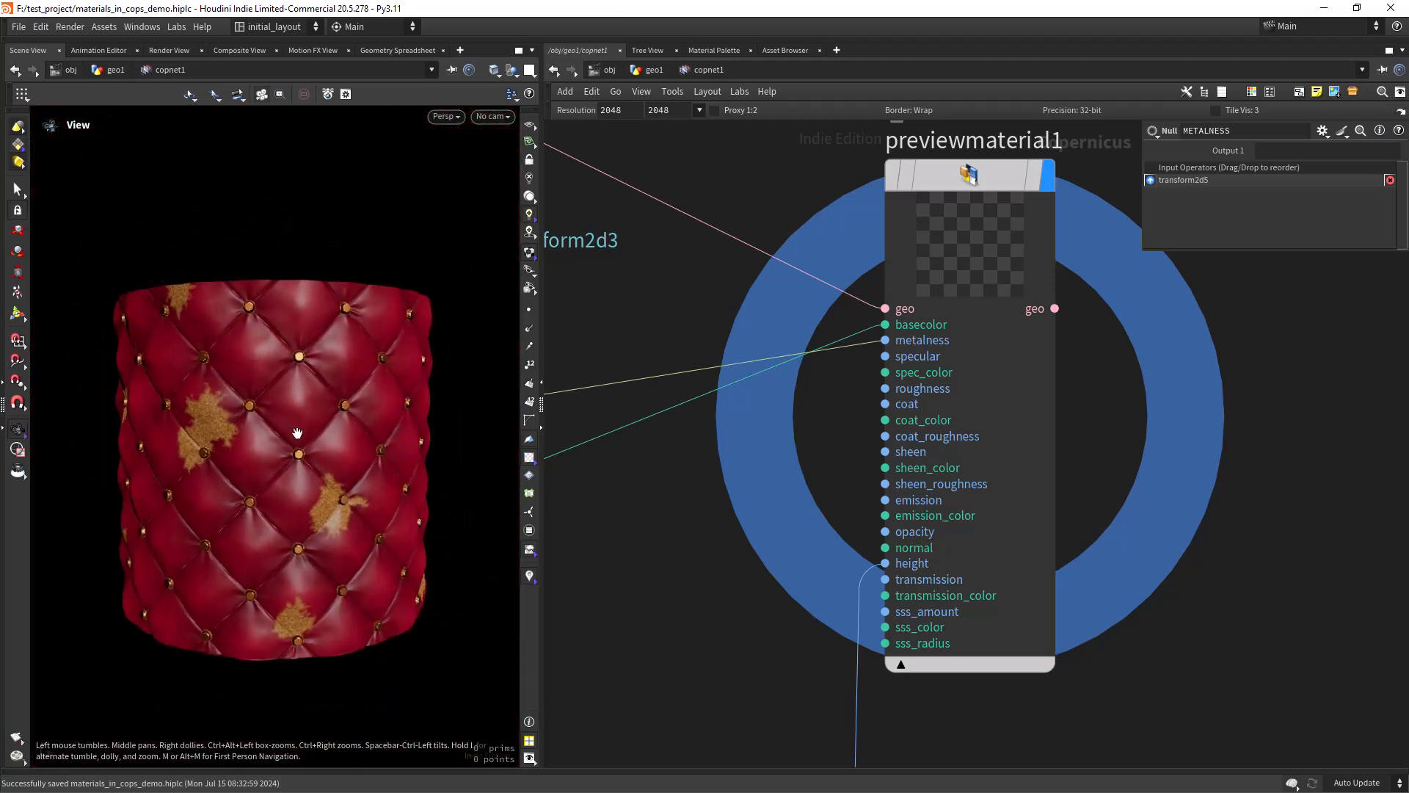
pyautogui.hotkey('ctrl', 's')
pyautogui.moveTo(301, 434); pyautogui.dragTo(288, 436)
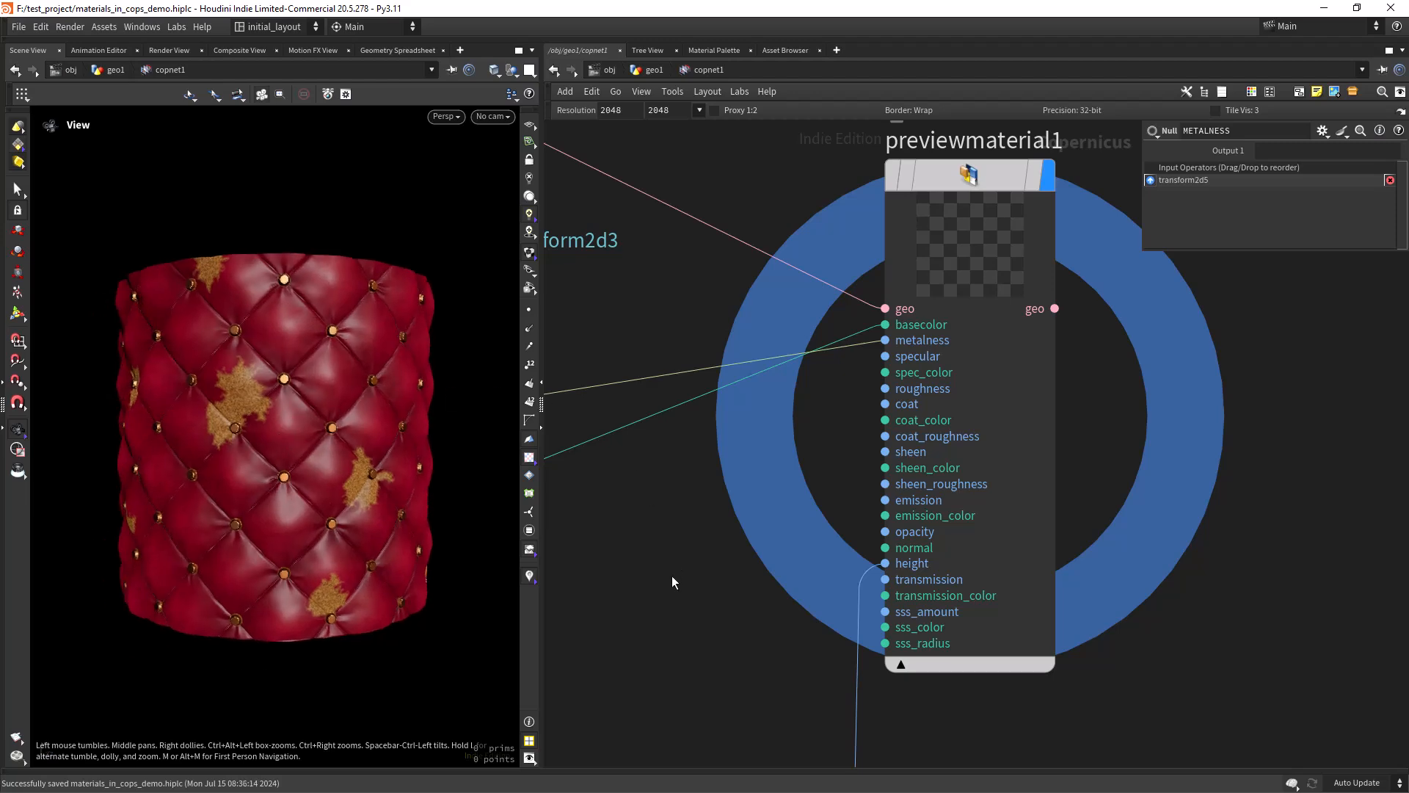
# - Examine the orange patches and studs up close and review the nodes that build the patches
pyautogui.scroll(-5, 672, 574)
pyautogui.moveTo(683, 591); pyautogui.dragTo(1034, 496, button='middle')
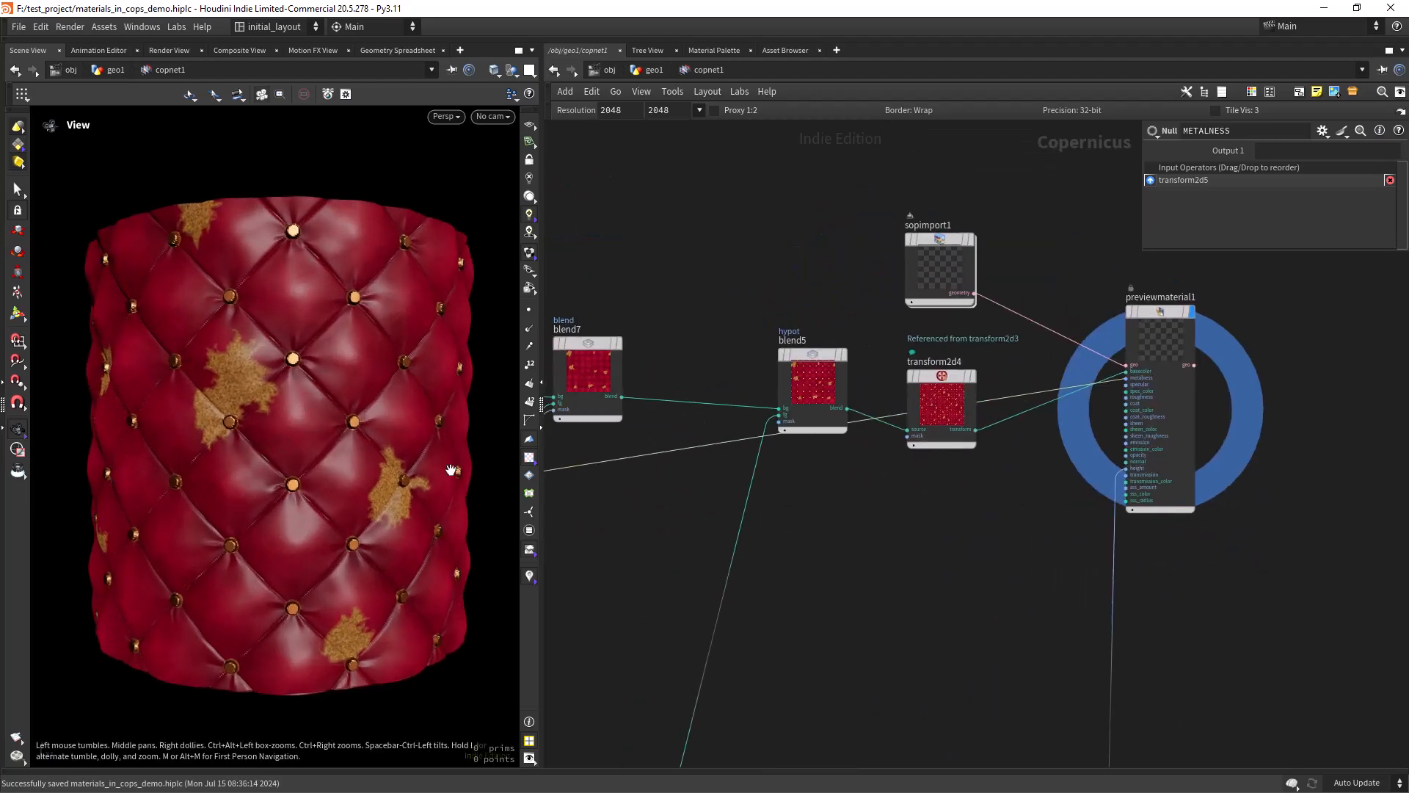
pyautogui.scroll(-4, 827, 506)
pyautogui.moveTo(828, 507); pyautogui.dragTo(983, 498, button='middle')
pyautogui.scroll(4, 826, 527)
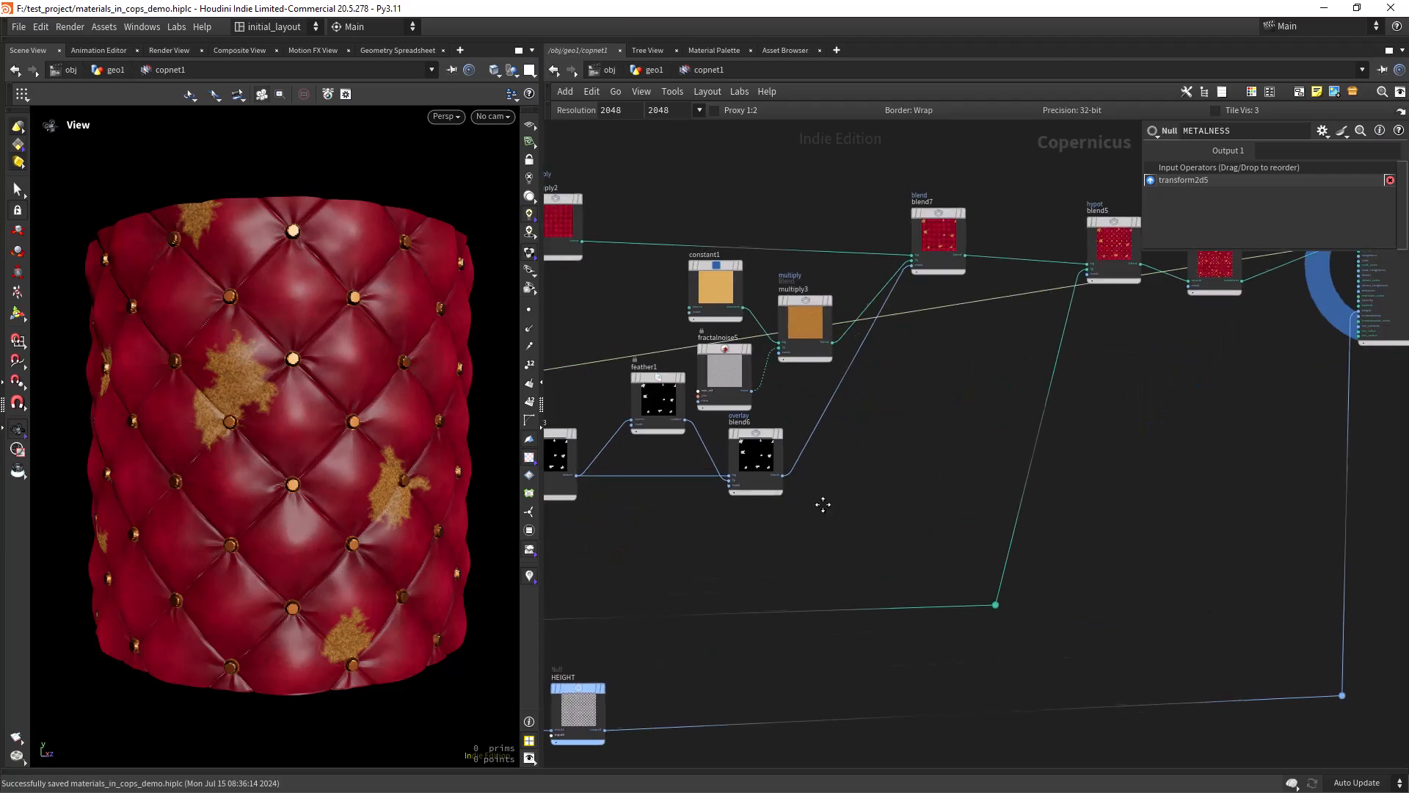
pyautogui.scroll(5, 297, 375)
pyautogui.scroll(4, 236, 362)
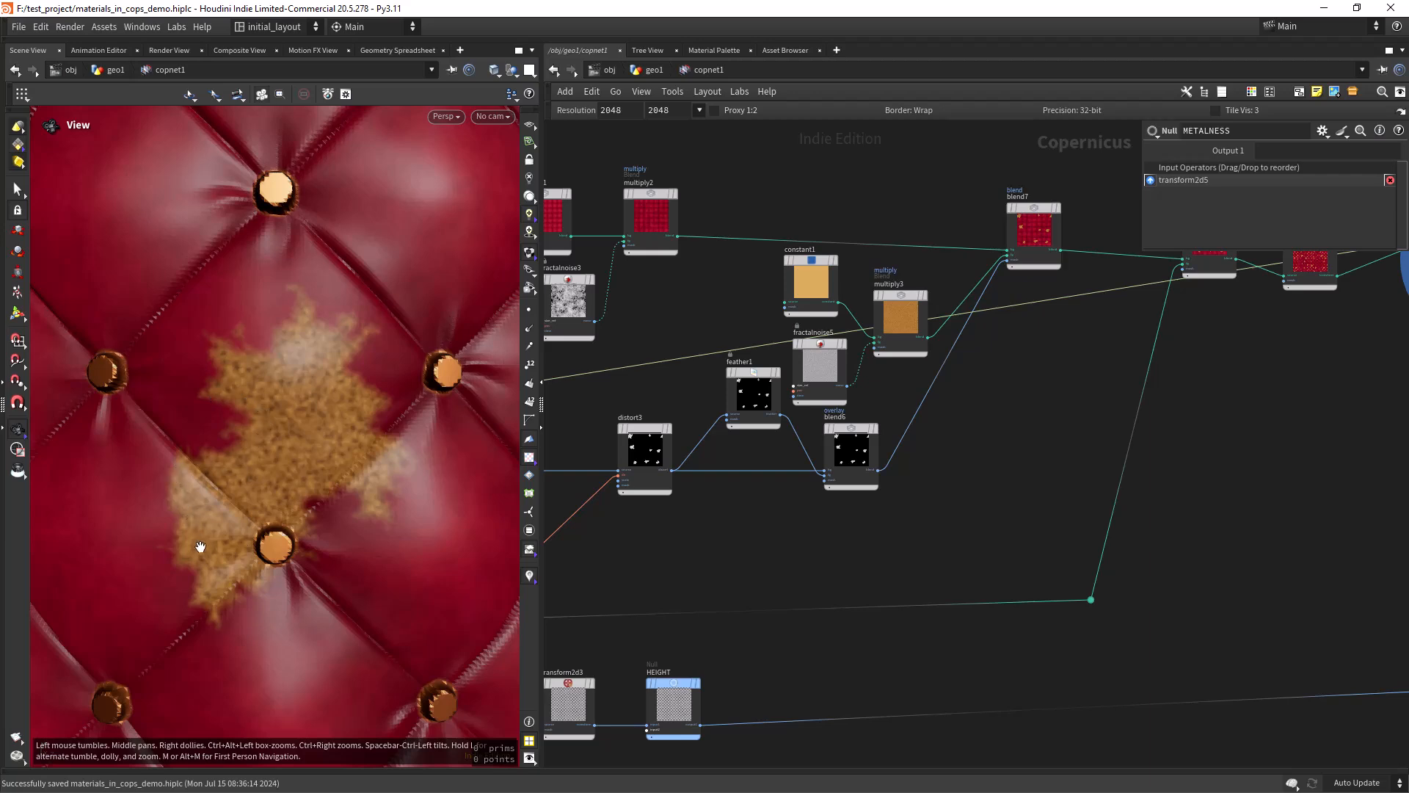
pyautogui.scroll(-5, 212, 543)
pyautogui.moveTo(213, 543); pyautogui.dragTo(257, 469)
pyautogui.moveTo(258, 469); pyautogui.dragTo(372, 406, button='right')
pyautogui.moveTo(371, 406); pyautogui.dragTo(315, 456)
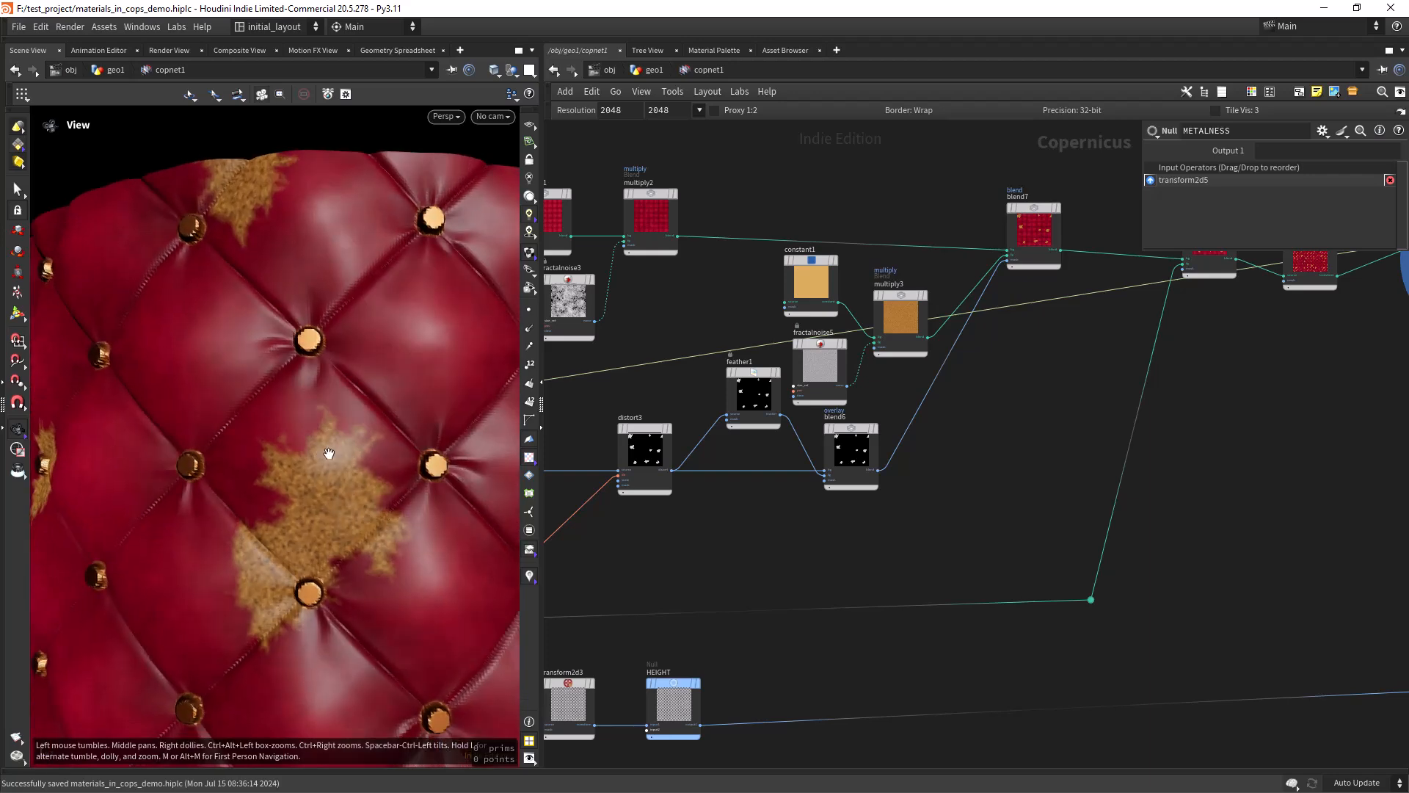
pyautogui.press('h')
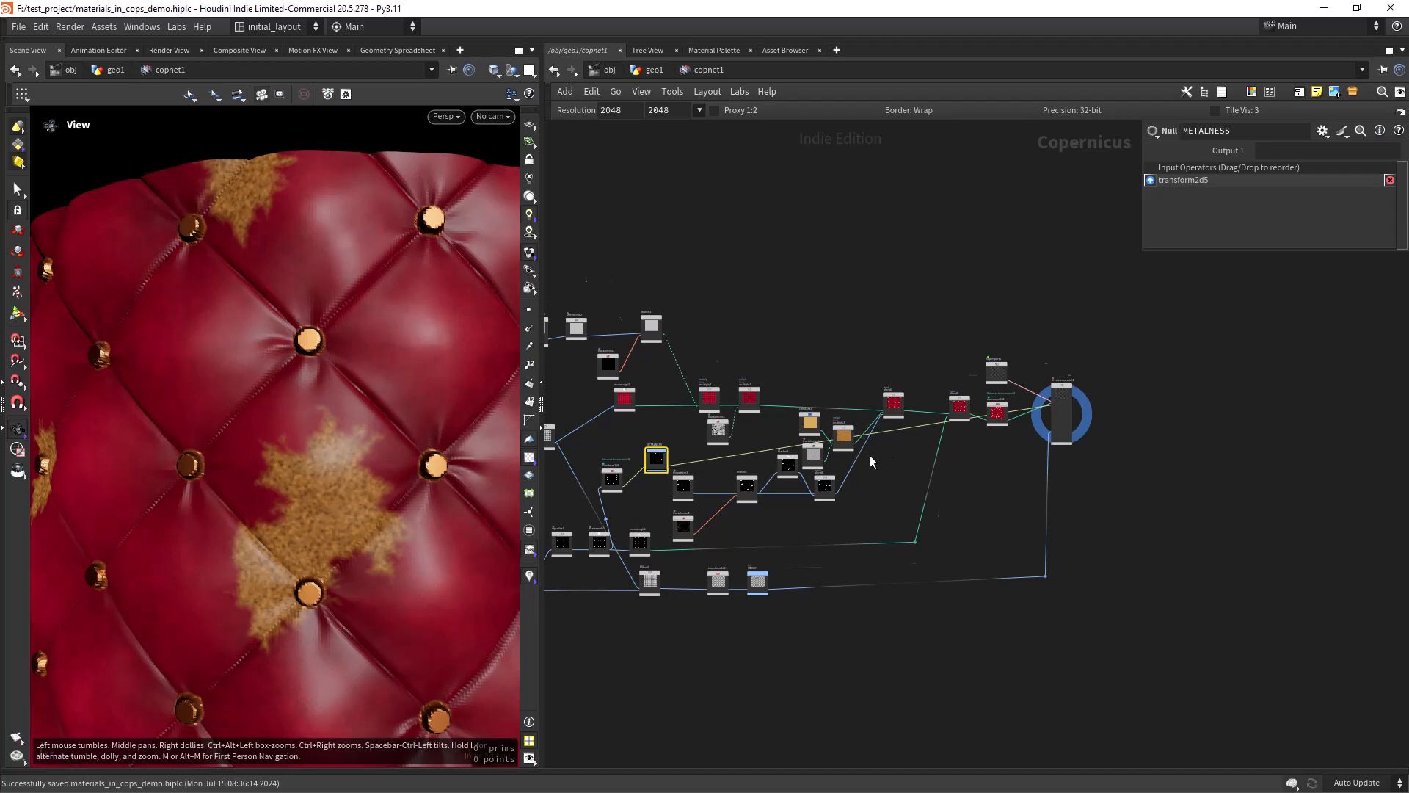
# - Move sopimport1, blend7, blend5 and transform2d4 higher in the network, clear of the metalness wire
pyautogui.scroll(4, 867, 454)
pyautogui.scroll(-2, 901, 468)
pyautogui.moveTo(919, 470); pyautogui.dragTo(920, 503, button='middle')
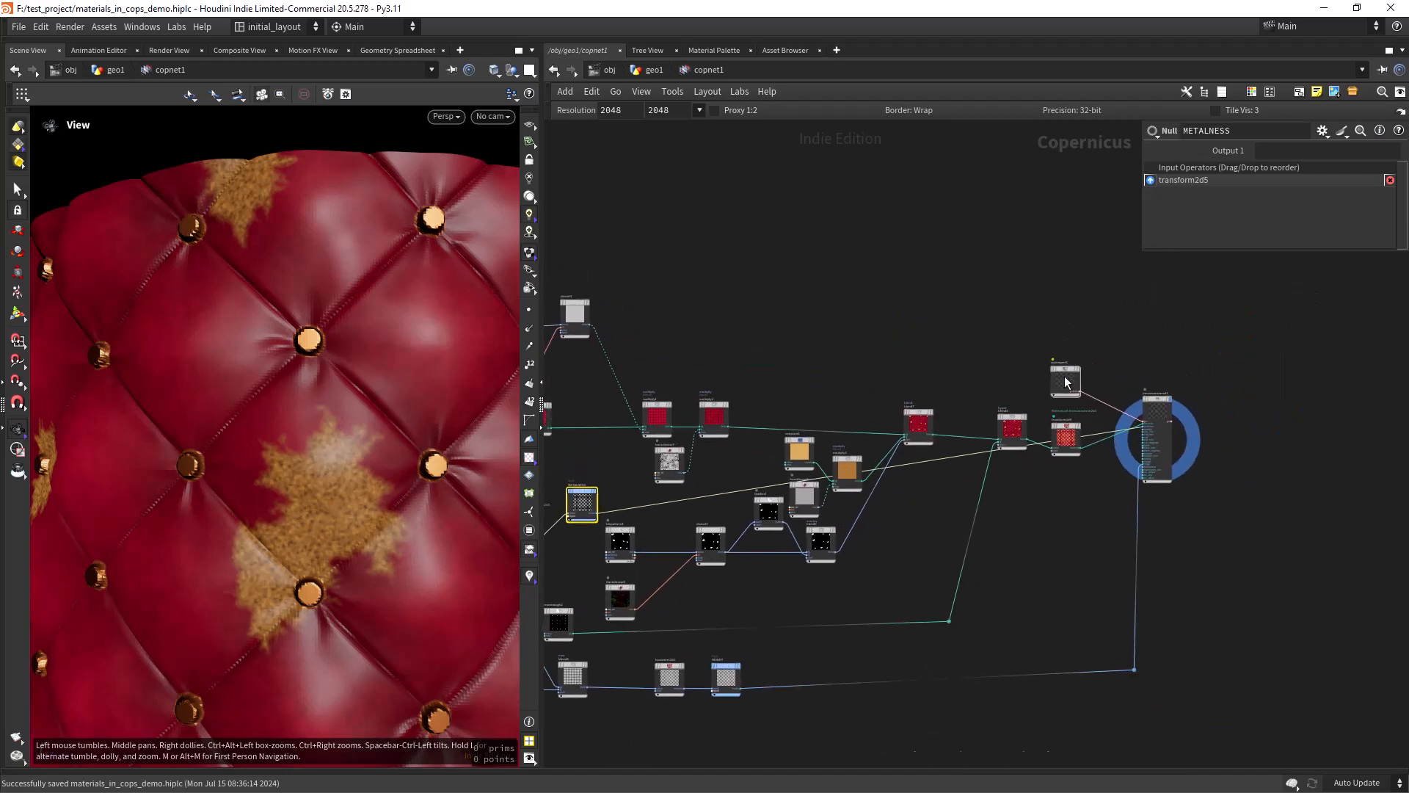
pyautogui.moveTo(1066, 382); pyautogui.dragTo(1070, 292)
pyautogui.moveTo(919, 423); pyautogui.dragTo(911, 353)
pyautogui.moveTo(1012, 425); pyautogui.dragTo(996, 353)
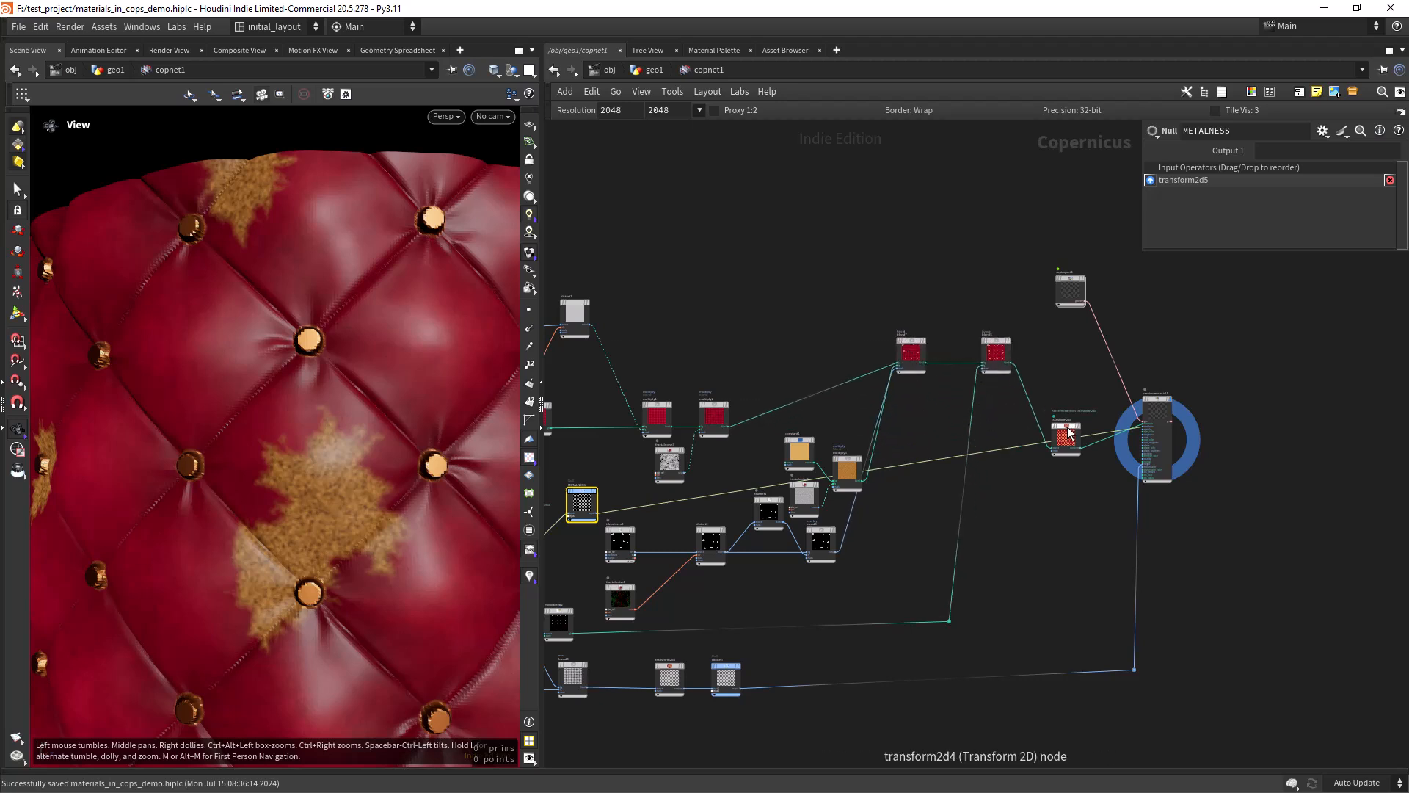
pyautogui.moveTo(1070, 431); pyautogui.dragTo(1058, 352)
# - Move the multiply2 node group and the constant1, multiply3 and fractalnoise5 nodes up above the metalness wire
pyautogui.moveTo(803, 453); pyautogui.dragTo(808, 427)
pyautogui.moveTo(730, 357); pyautogui.dragTo(668, 397)
pyautogui.moveTo(807, 427); pyautogui.dragTo(788, 382)
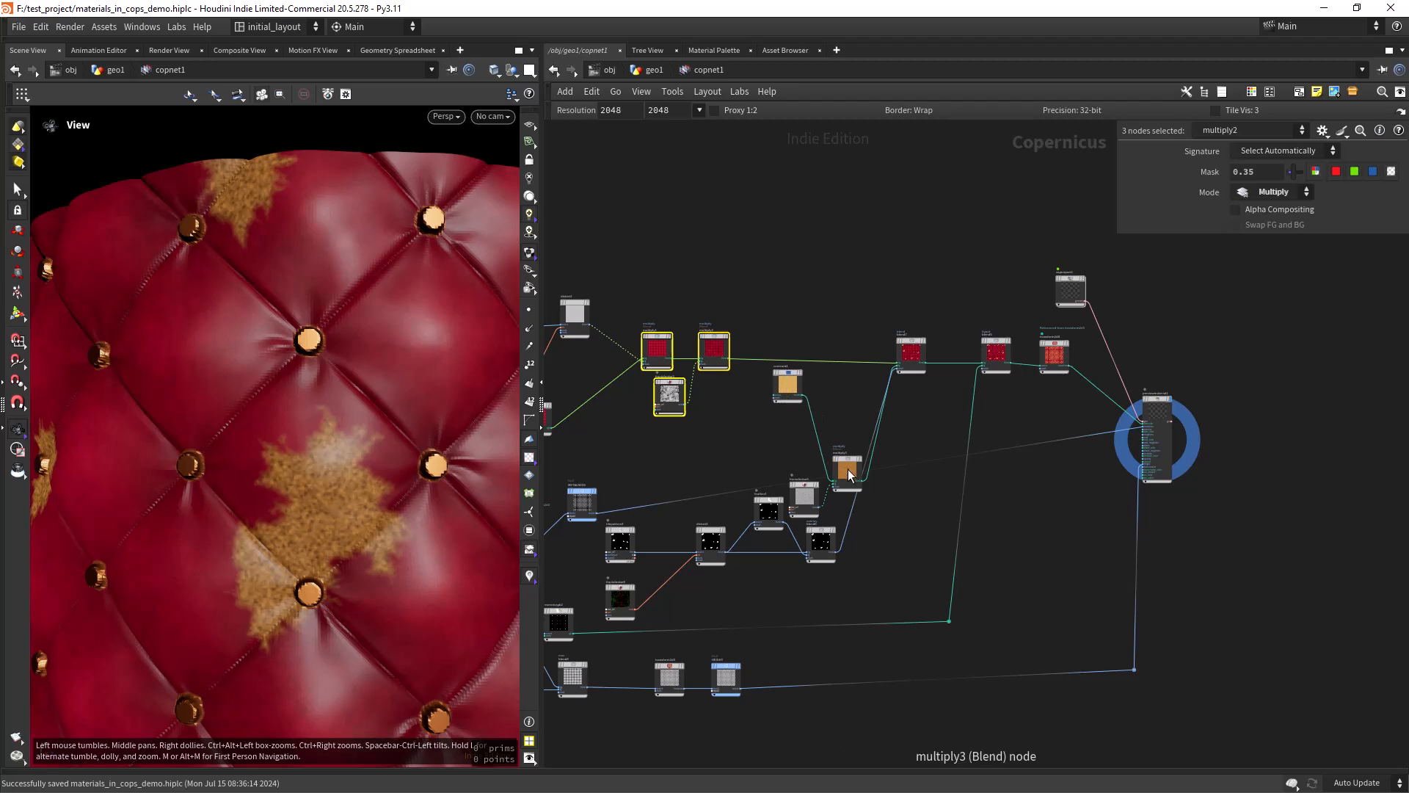
pyautogui.moveTo(847, 474); pyautogui.dragTo(825, 405)
pyautogui.moveTo(806, 503); pyautogui.dragTo(783, 440)
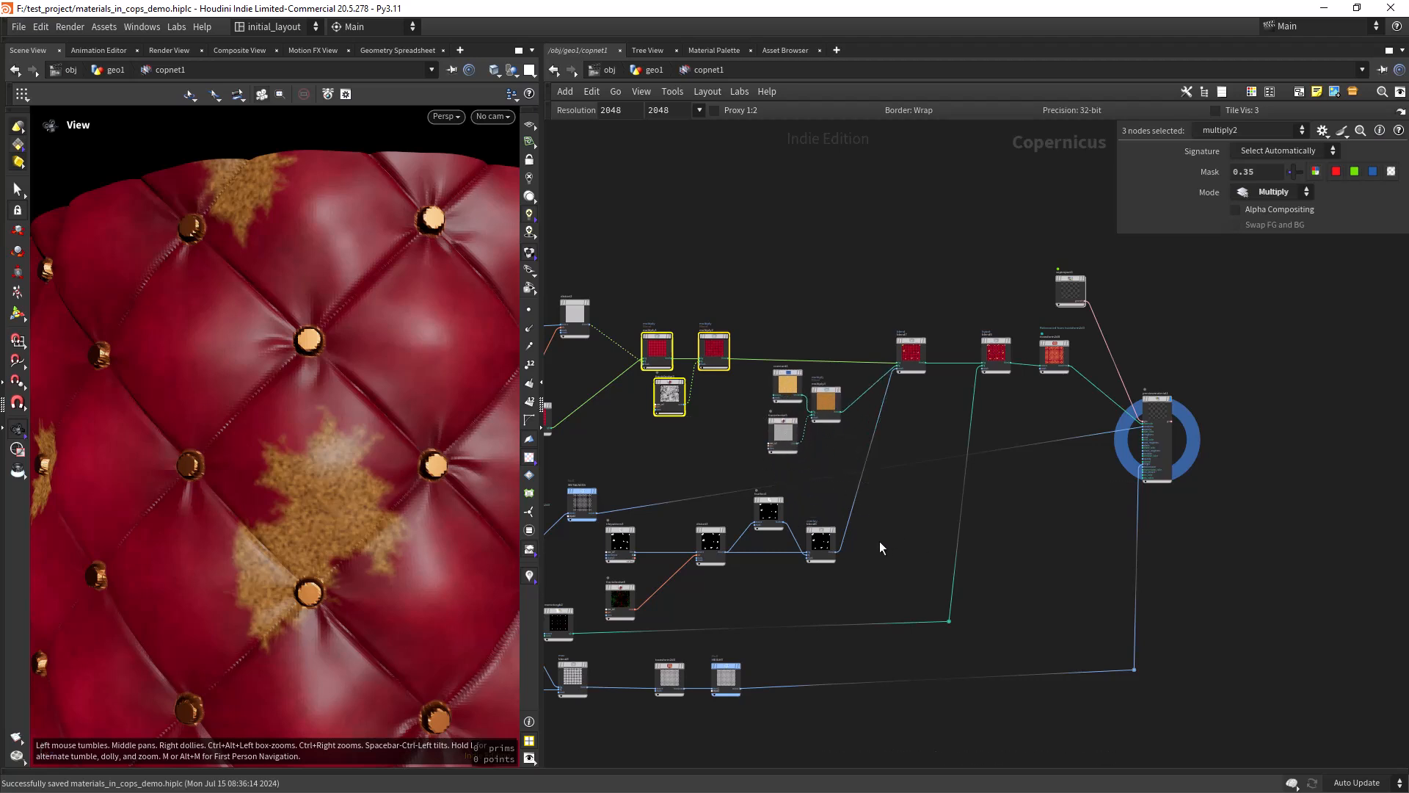
# - Move previewmaterial1 farther away from the nodes that feed it
pyautogui.scroll(2, 887, 543)
pyautogui.moveTo(1062, 303); pyautogui.dragTo(936, 365, button='middle')
pyautogui.moveTo(1111, 424); pyautogui.dragTo(1224, 428)
# - Display the patch mask output of the blend6 node
pyautogui.moveTo(759, 602); pyautogui.dragTo(883, 458, button='middle')
pyautogui.scroll(4, 807, 499)
pyautogui.click(762, 484)
pyautogui.moveTo(301, 592); pyautogui.dragTo(235, 579, button='right')
# - Add a Mono to SDF node next to blend6
pyautogui.click(842, 486)
pyautogui.press('Tab')
pyautogui.write('mono')
pyautogui.press('Down')
pyautogui.press('Down')
pyautogui.press('Down')
pyautogui.press('Down')
pyautogui.press('Return')
pyautogui.click(842, 485)
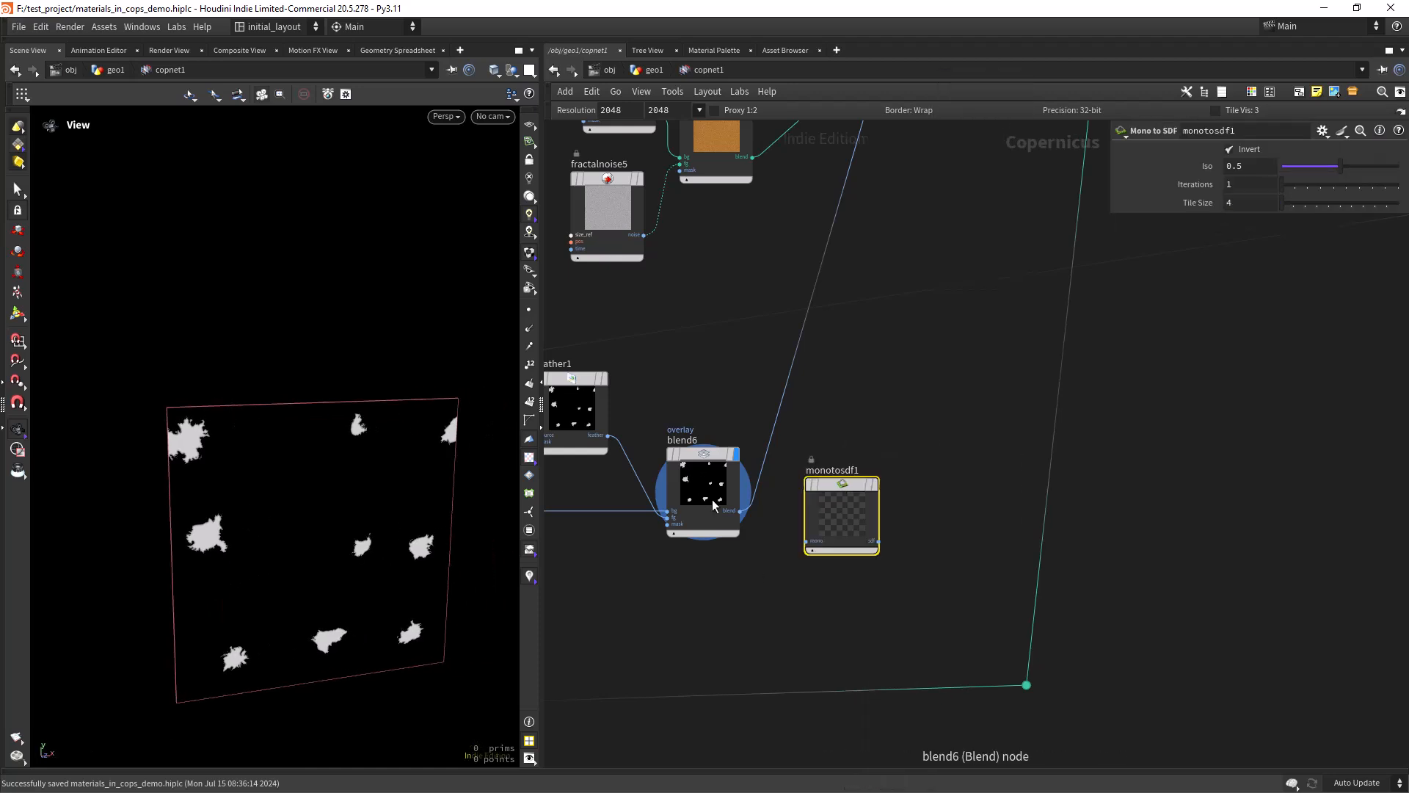
# - Connect the blend6 output to monotosdf1 and display the resulting distance field
pyautogui.click(741, 511)
pyautogui.click(807, 542)
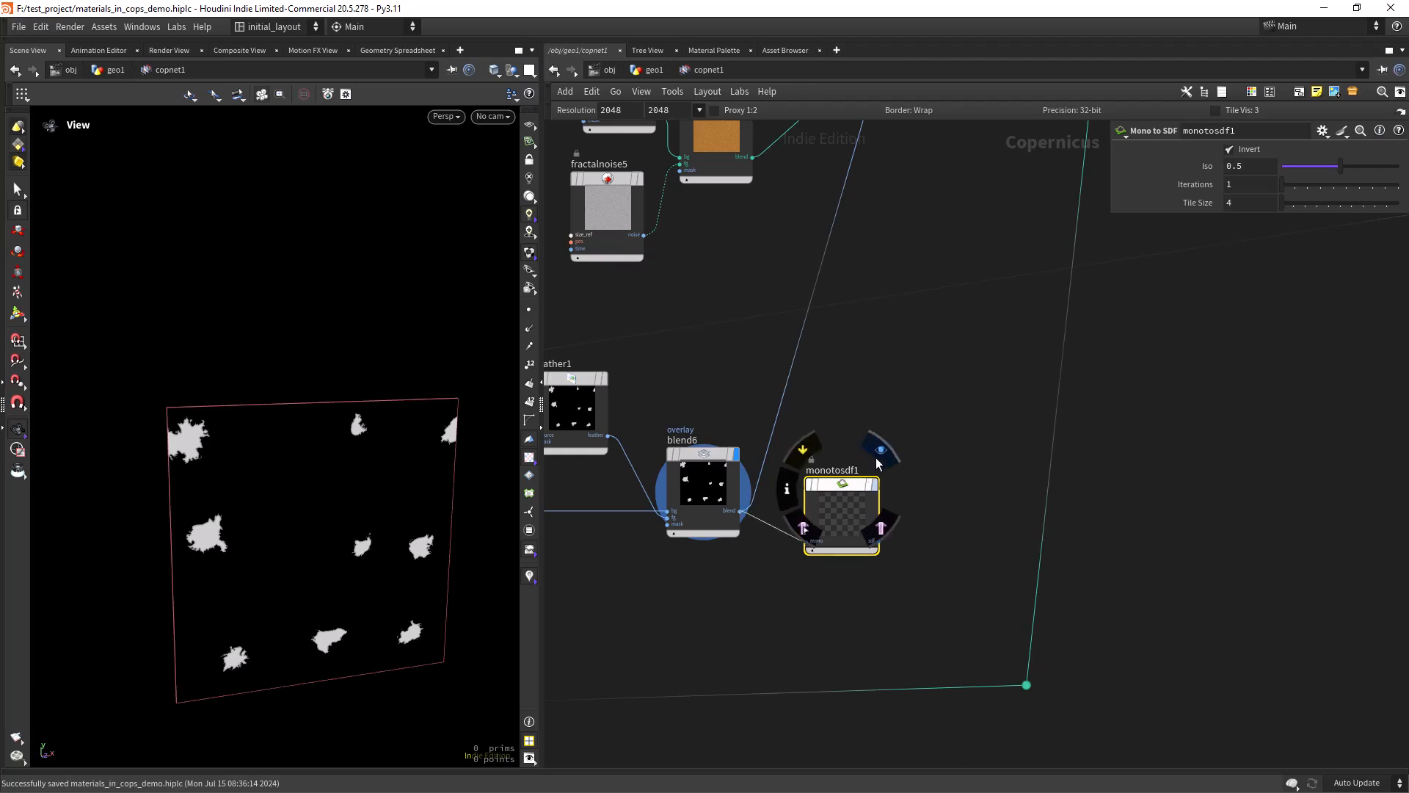
pyautogui.click(879, 455)
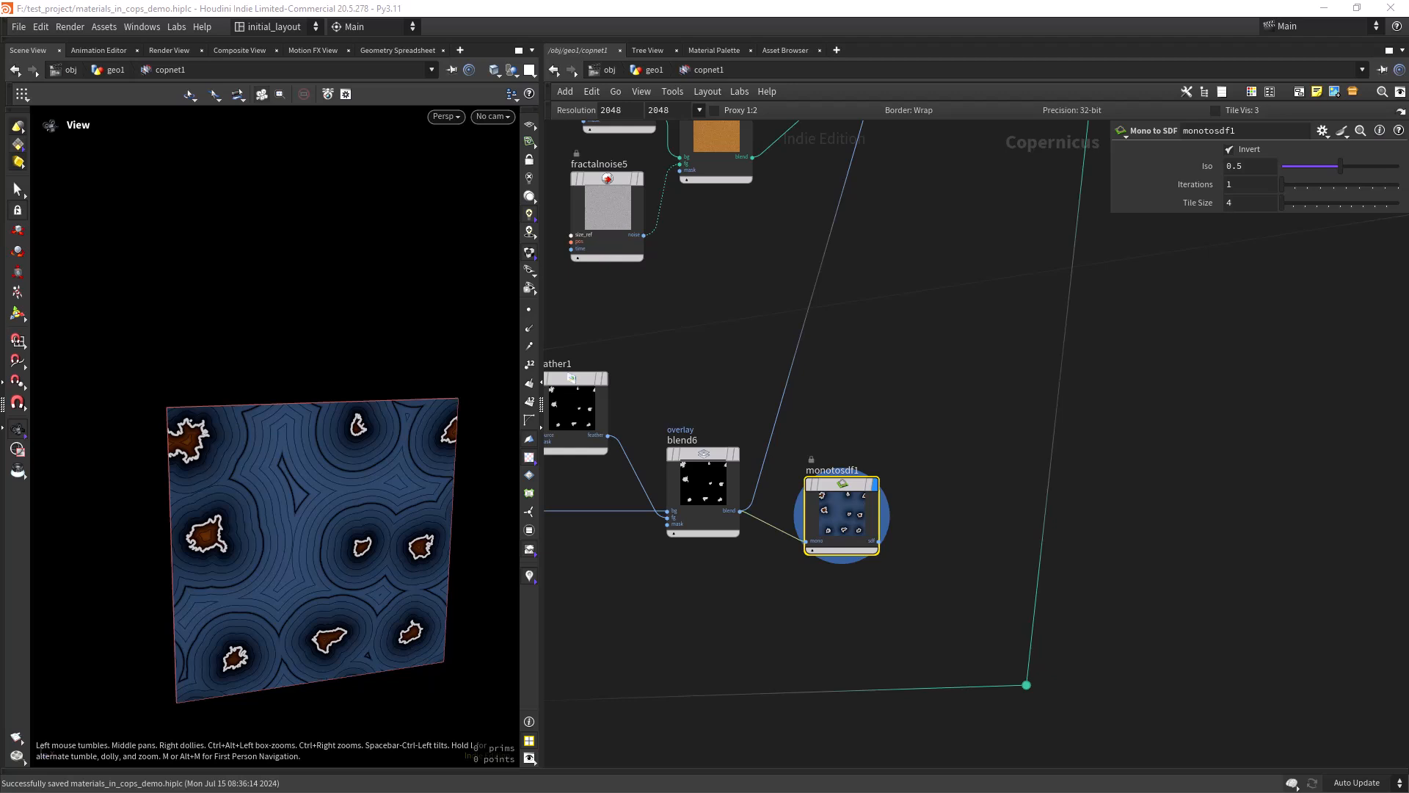
# - Add an SDF to Mono node beside monotosdf1
pyautogui.press('Tab')
pyautogui.write('sd')
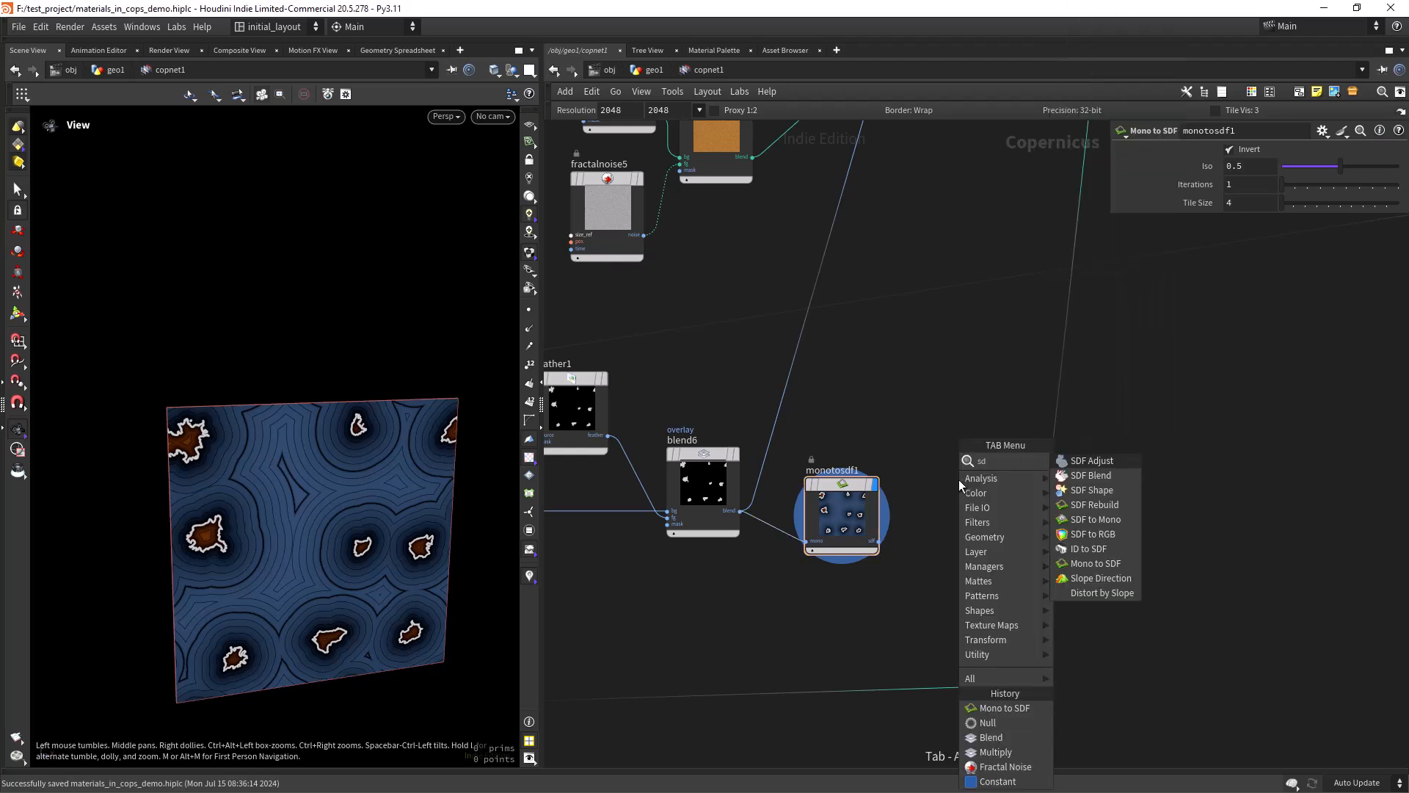
pyautogui.write('f to m')
pyautogui.press('Return')
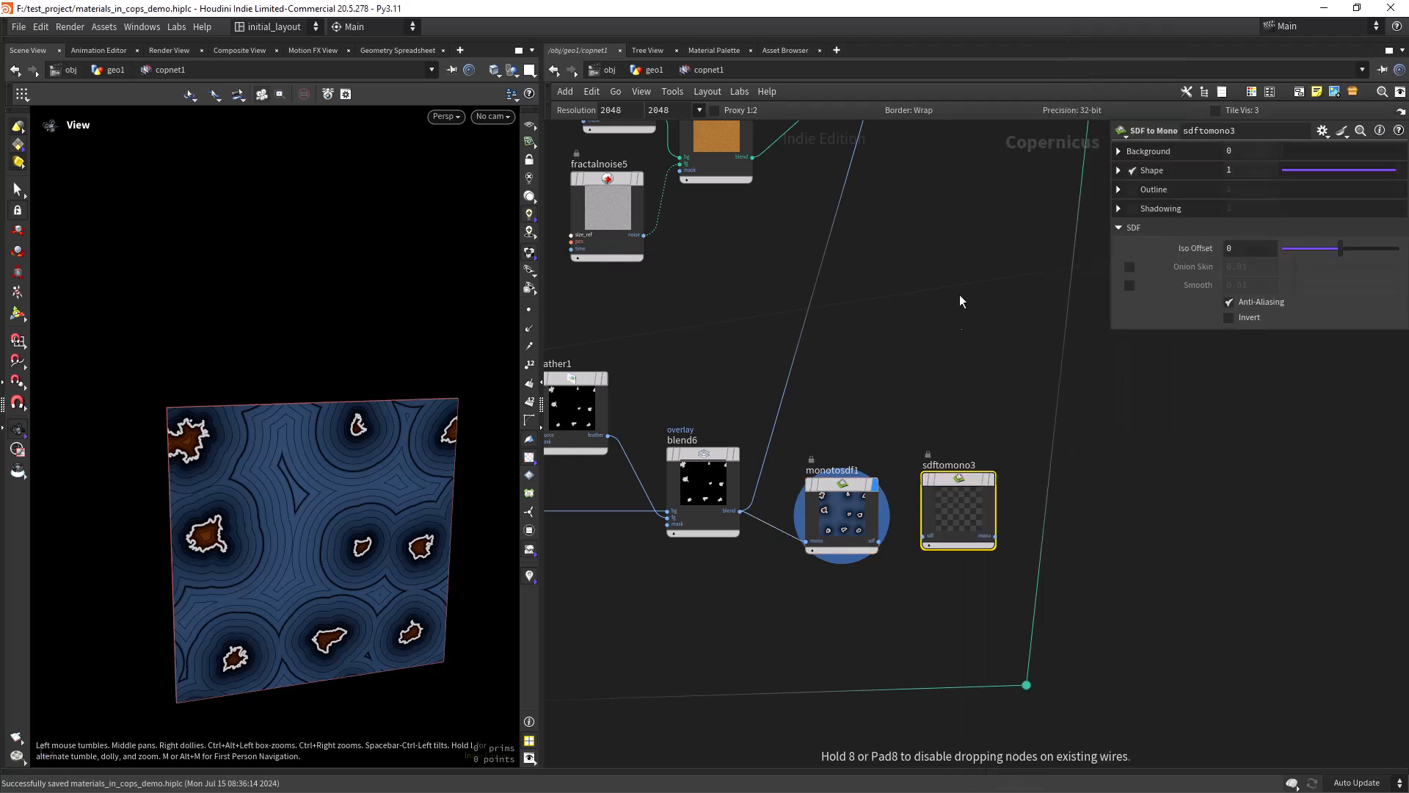
# - Connect the monotosdf1 output to sdftomono3 and display the resulting mask
pyautogui.click(879, 541)
pyautogui.click(923, 535)
pyautogui.click(1000, 446)
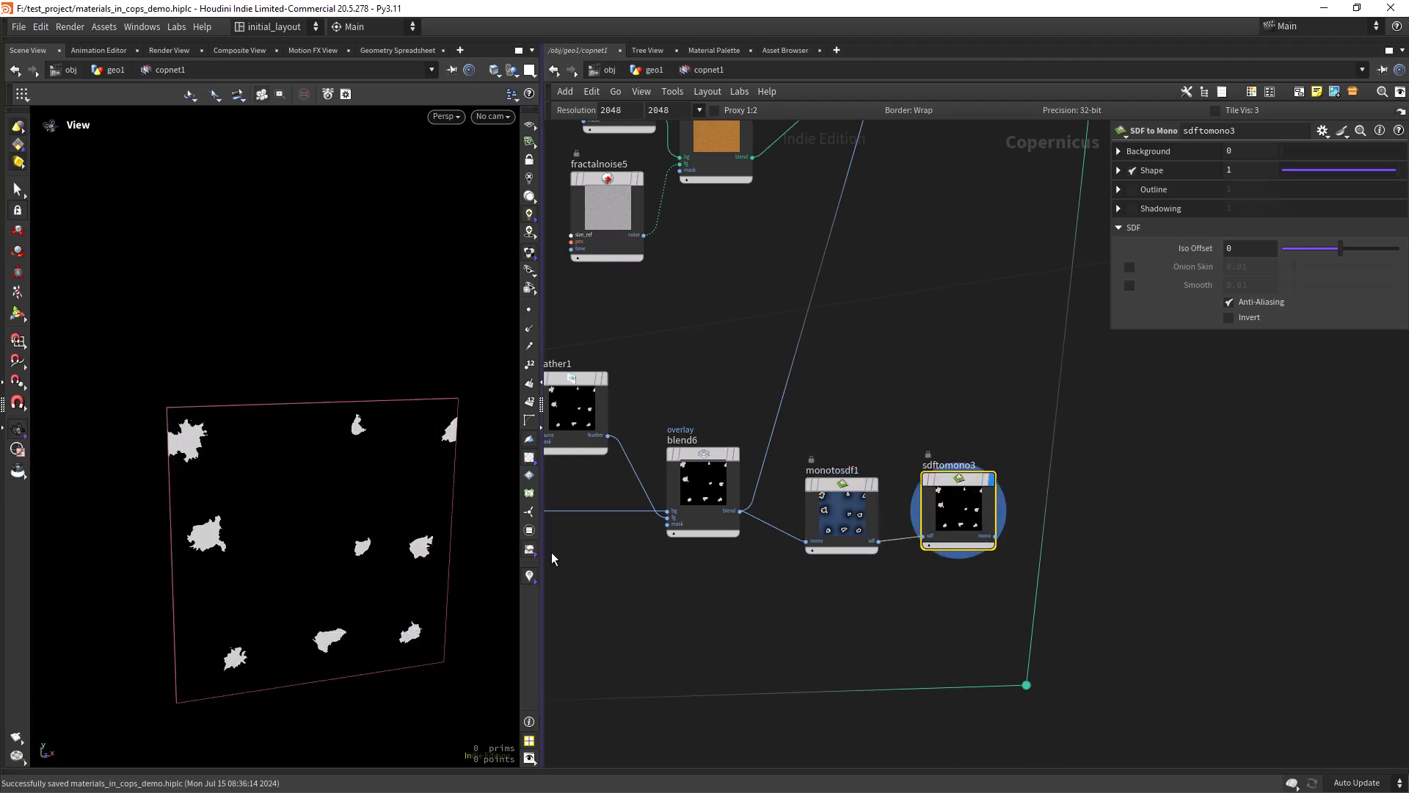
# - Turn off the shape fill on sdftomono3 and enable its outline with a width of 0.0015
pyautogui.click(1131, 170)
pyautogui.click(1133, 190)
pyautogui.click(1118, 190)
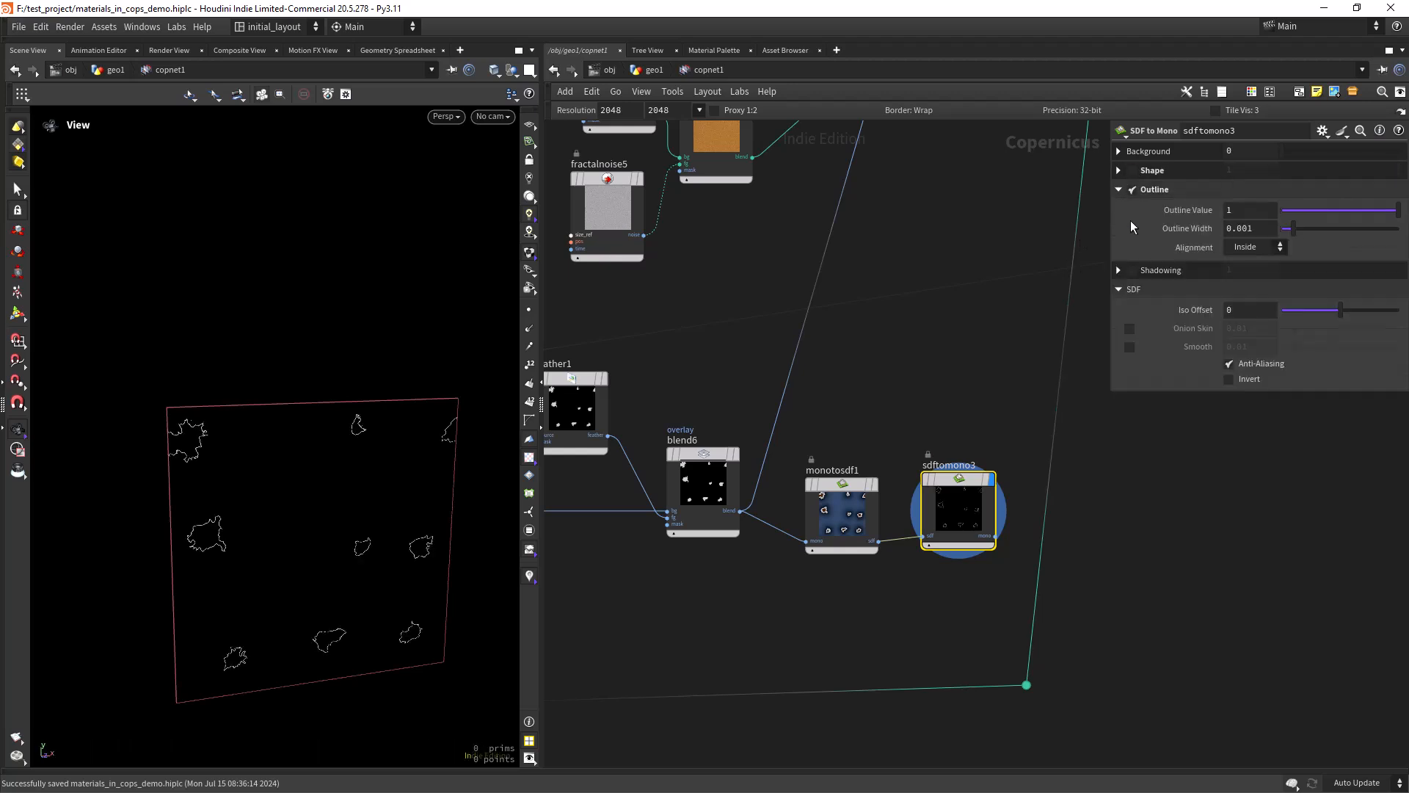
pyautogui.click(1254, 228)
pyautogui.write('5')
pyautogui.press('Return')
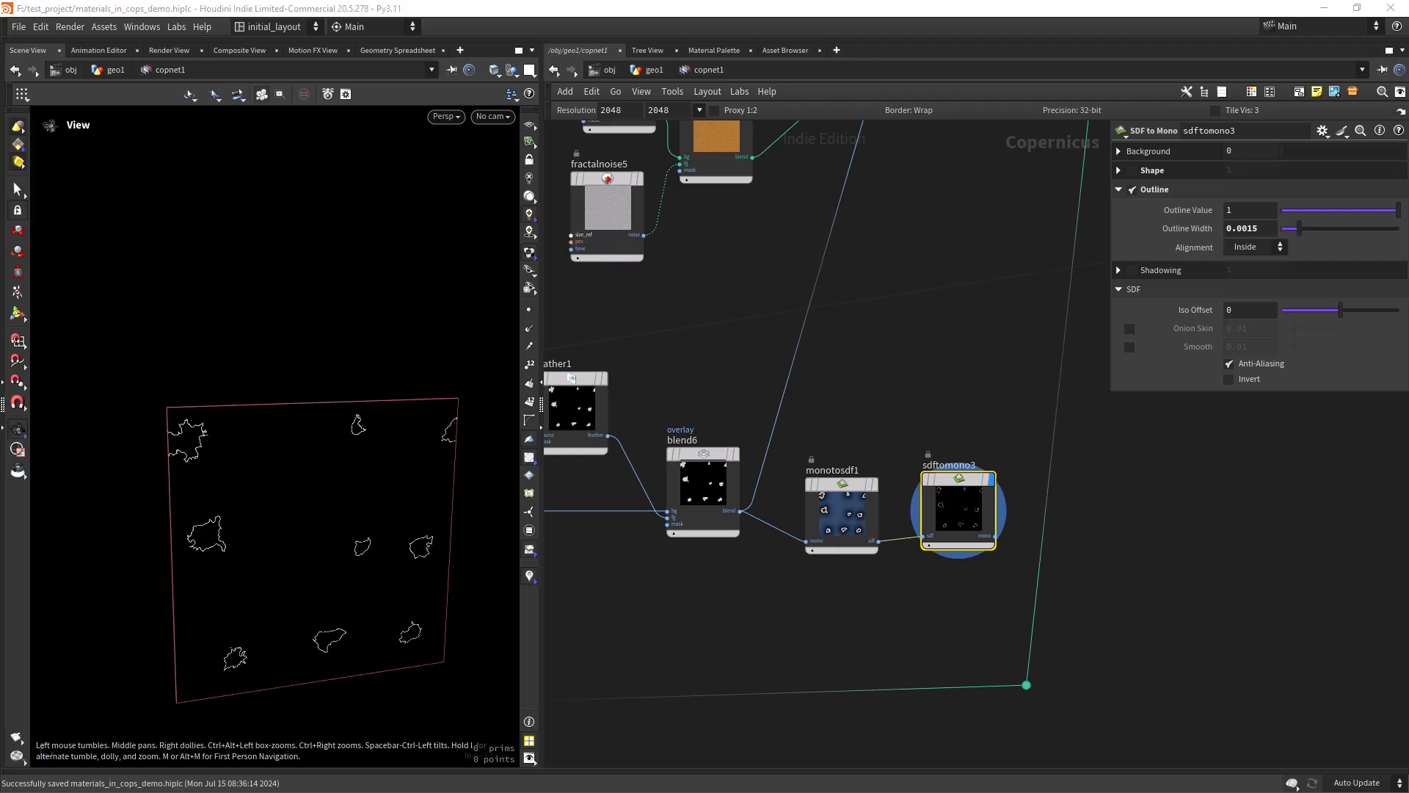
# - Move sdftomono3 above monotosdf1 and add a Blur node beside it
pyautogui.moveTo(1022, 503); pyautogui.dragTo(892, 512, button='middle')
pyautogui.moveTo(824, 494); pyautogui.dragTo(778, 407)
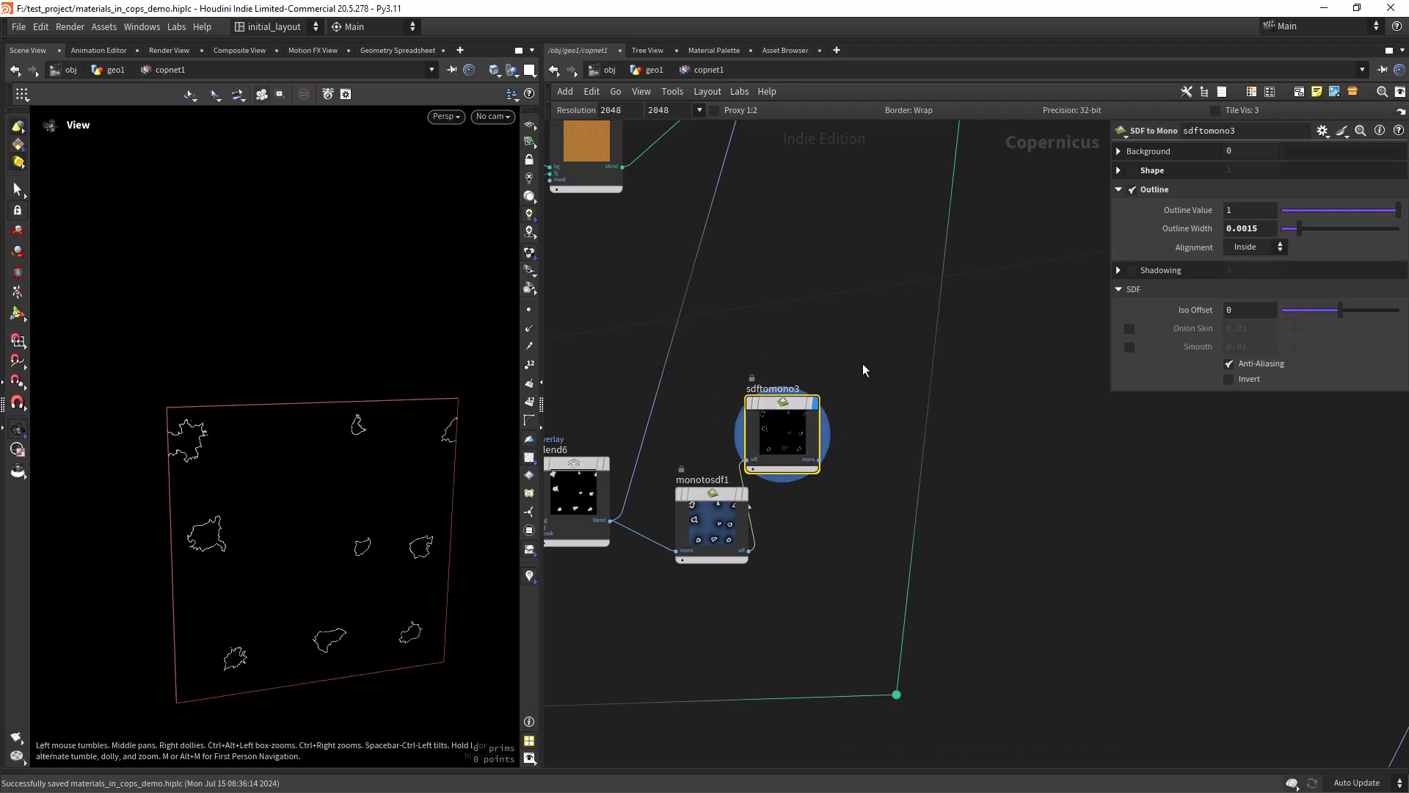
pyautogui.press('Tab')
pyautogui.write('blu')
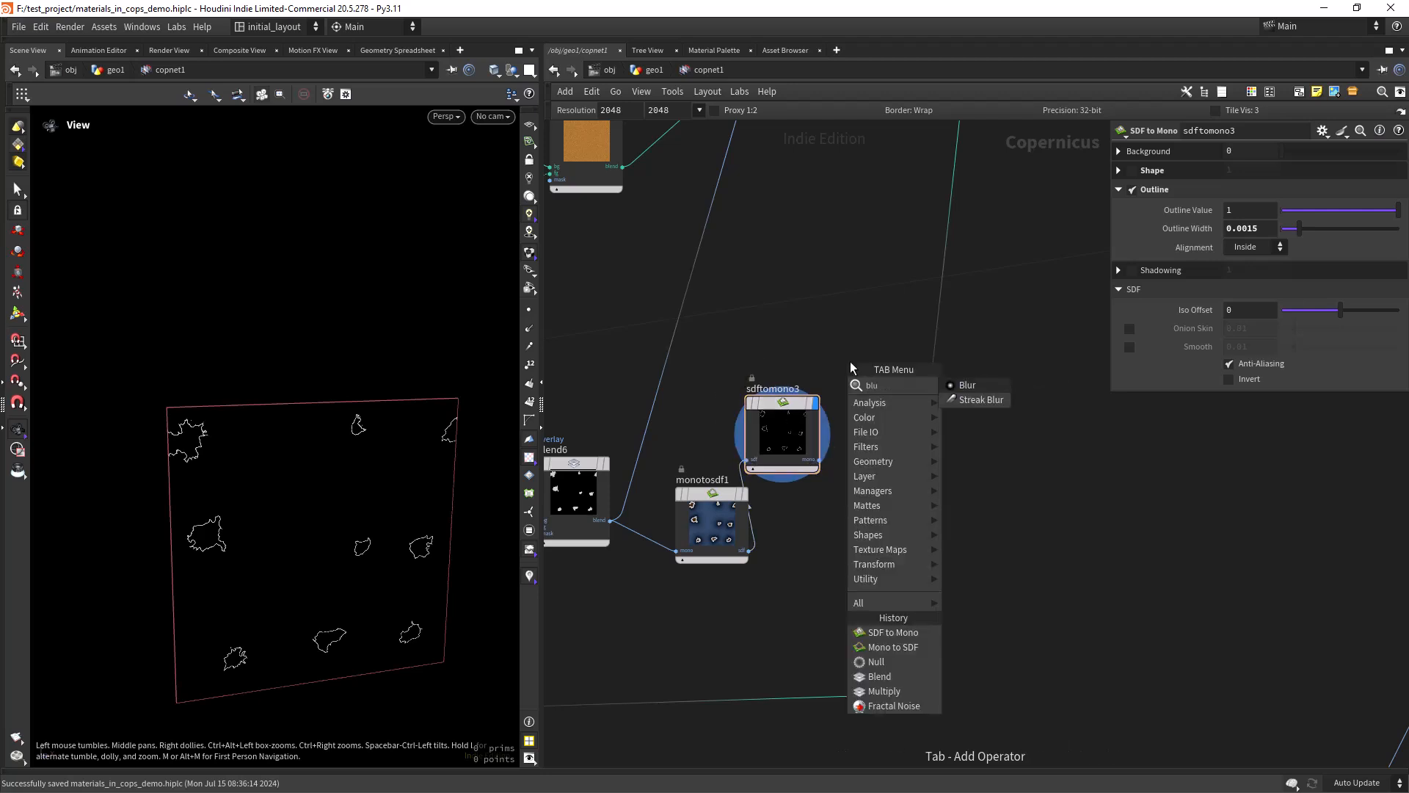
pyautogui.press('Return')
pyautogui.click(850, 361)
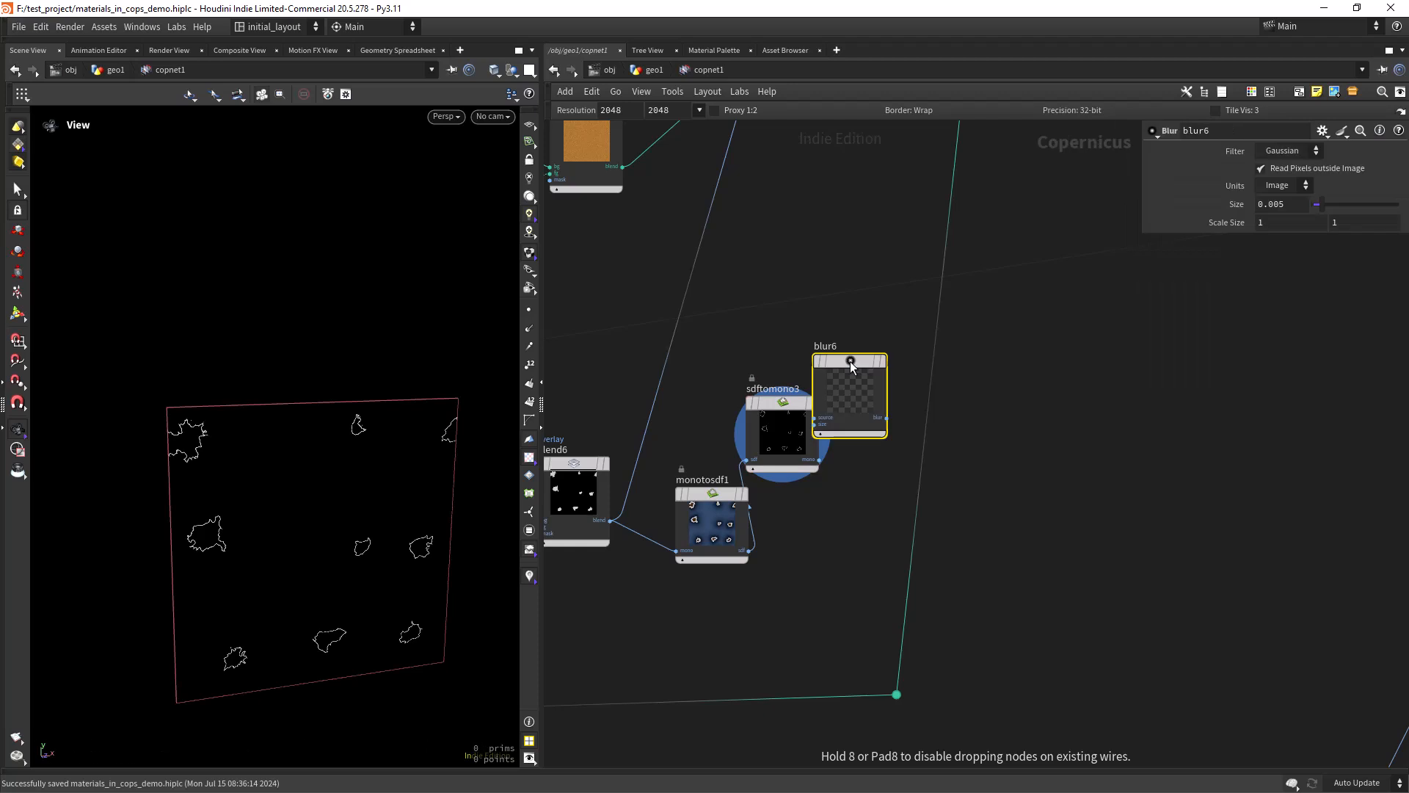
# - Invert the outline mask of sdftomono3 by setting Background to 1 and Outline Value to 0
pyautogui.click(778, 408)
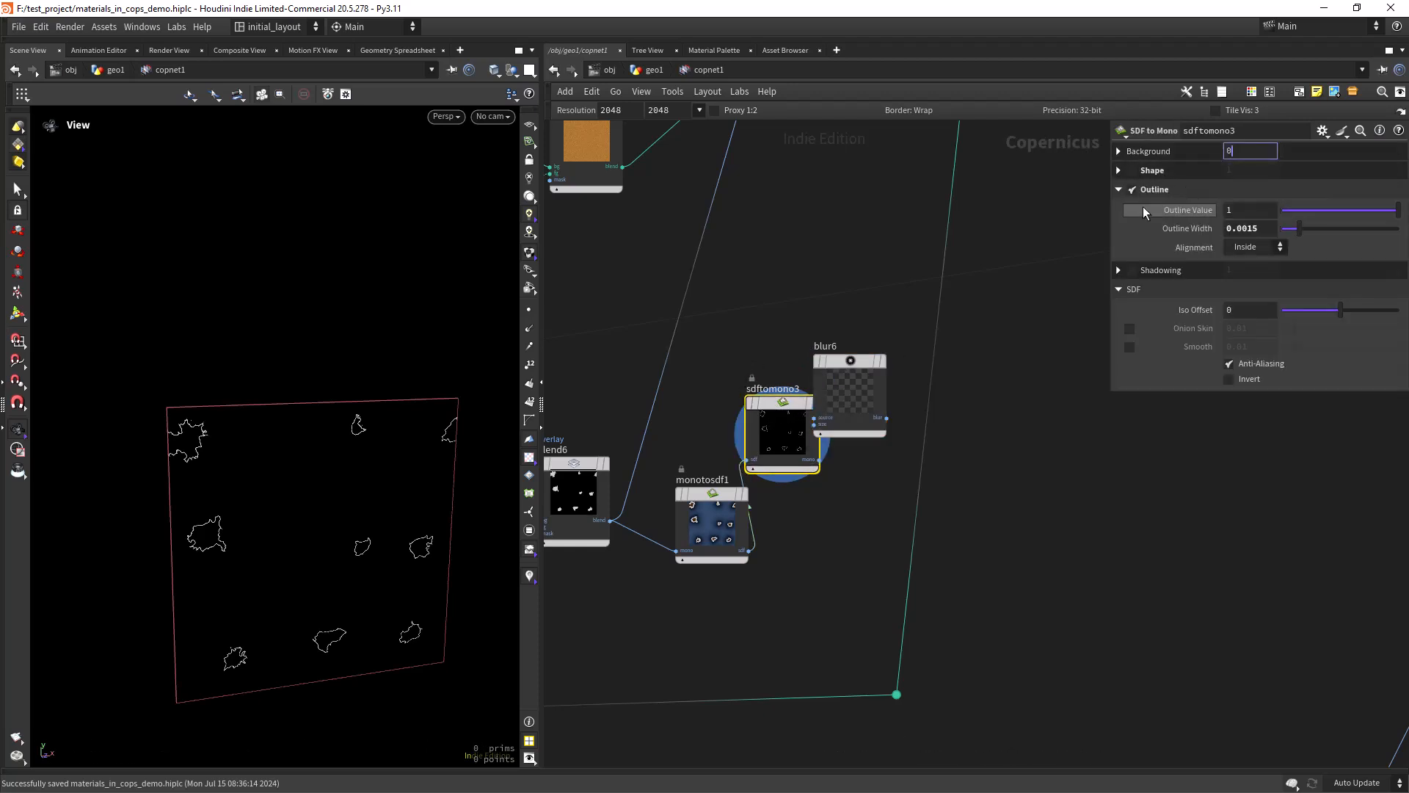
pyautogui.write('1')
pyautogui.press('Tab')
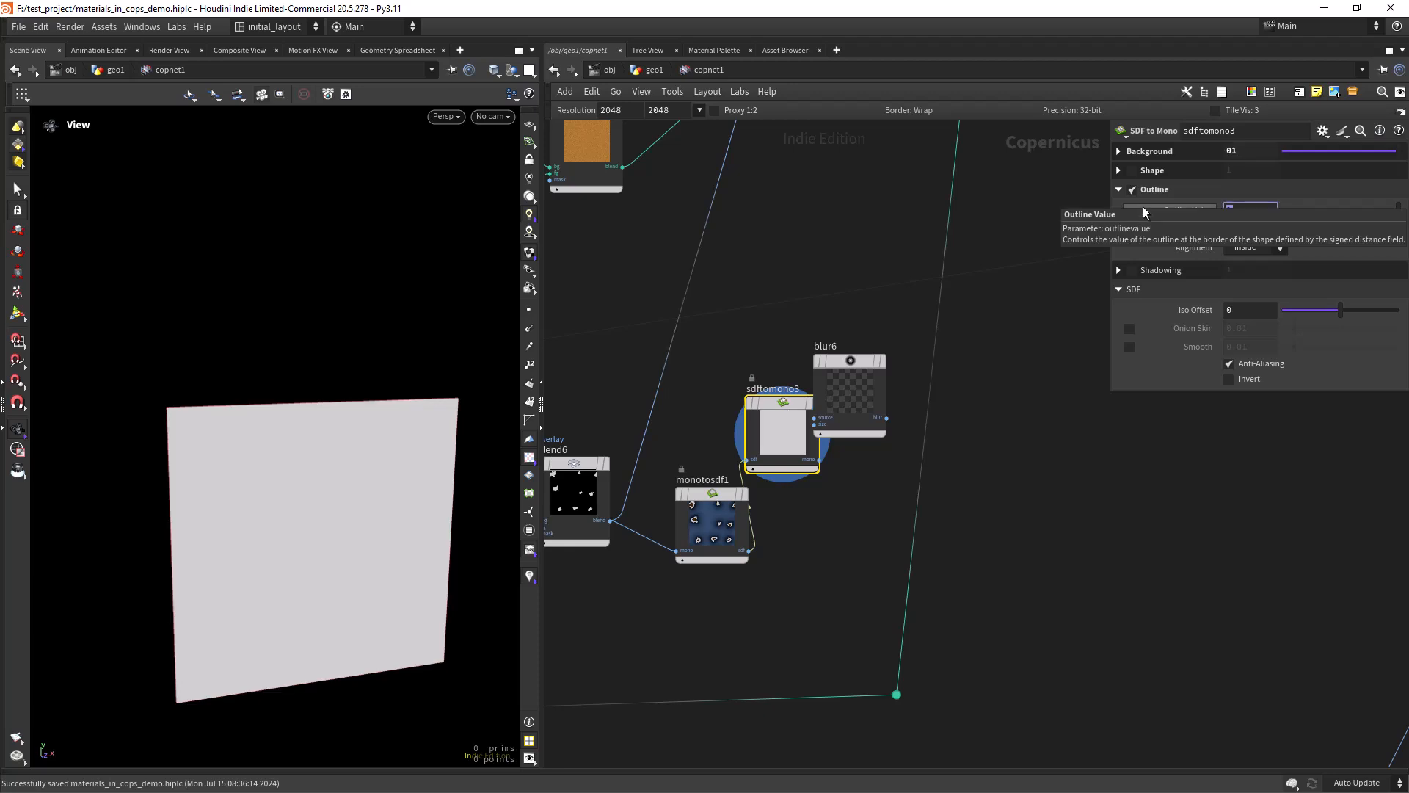
pyautogui.write('0')
pyautogui.press('Tab')
pyautogui.moveTo(1242, 152); pyautogui.dragTo(1059, 173)
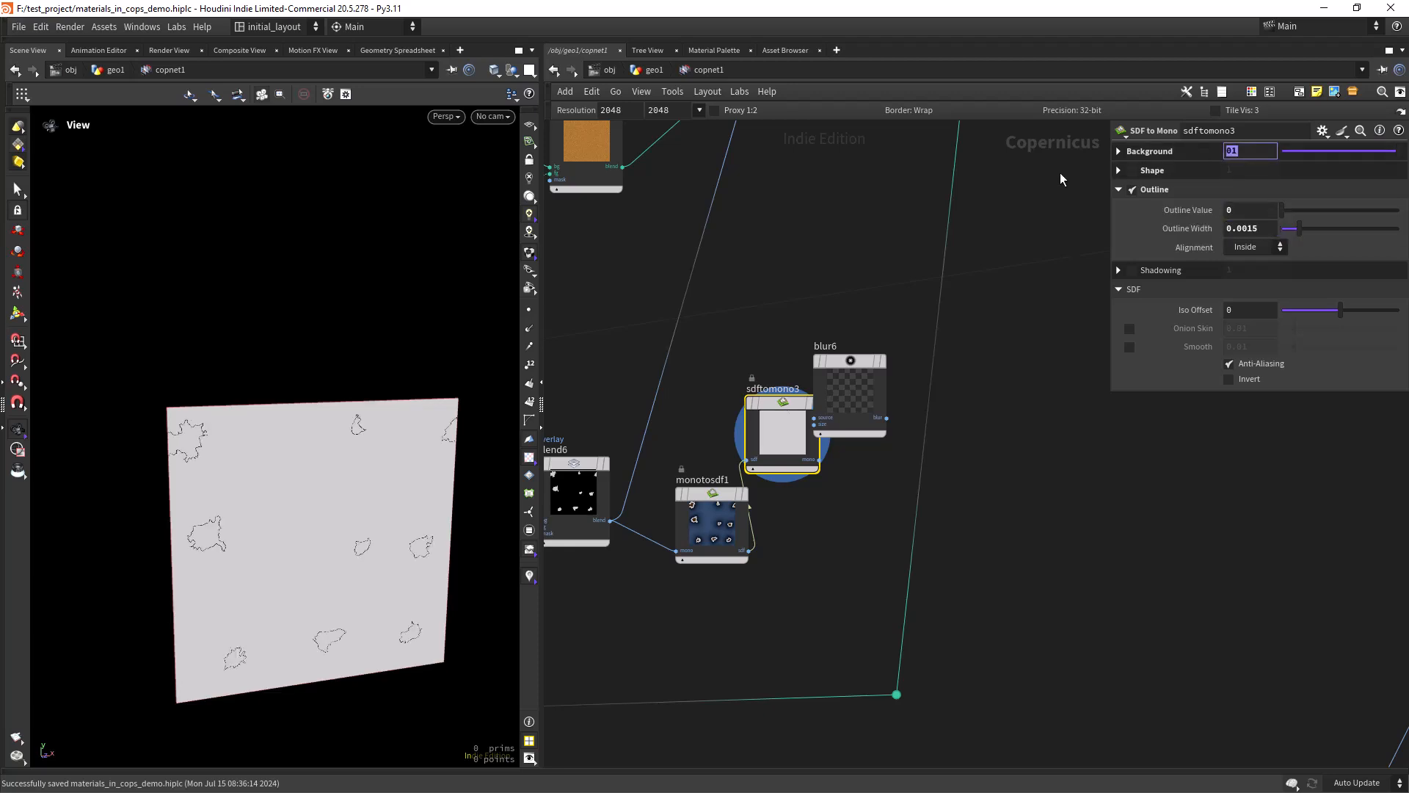
pyautogui.write('1')
pyautogui.press('Return')
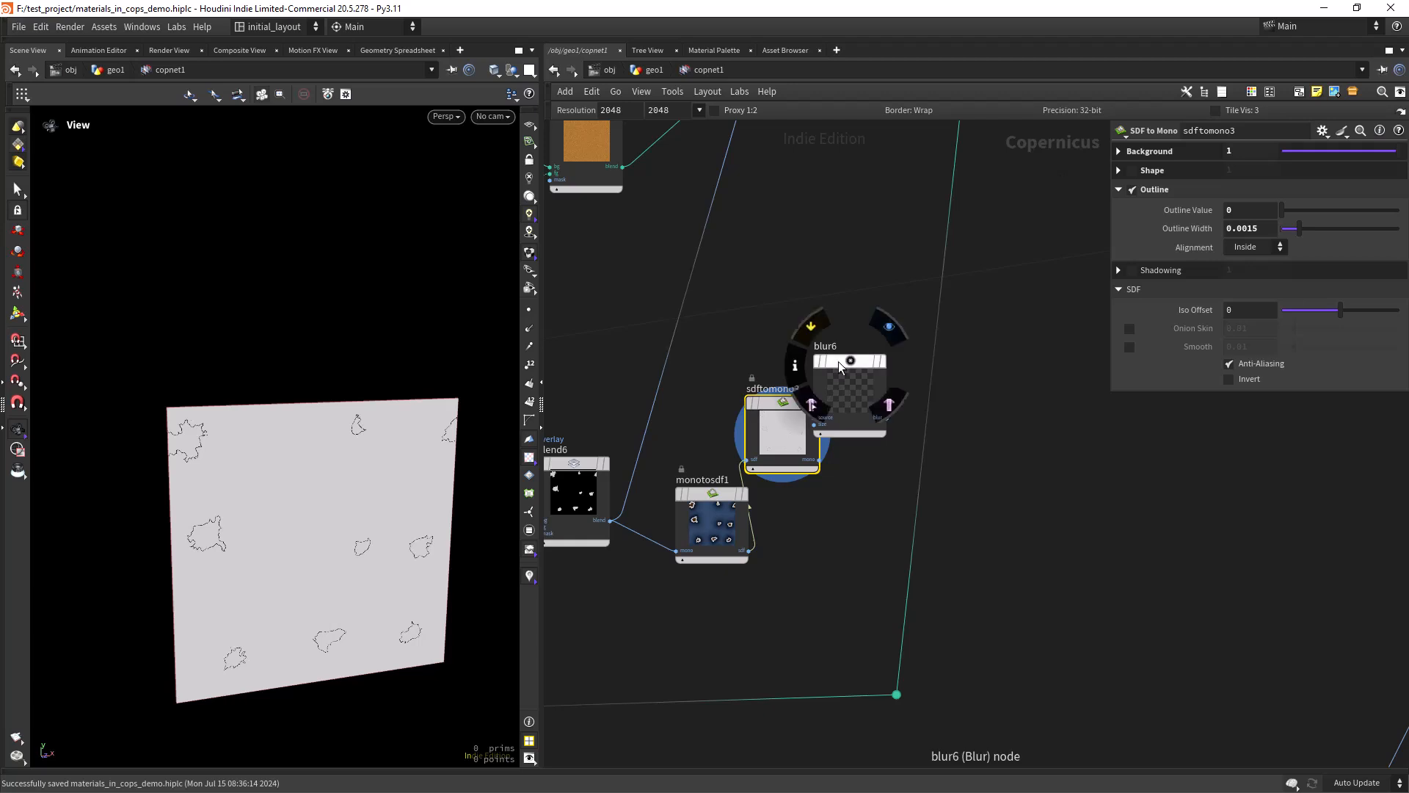
# - Connect the sdftomono3 output to the blur6 source and display the blurred outlines
pyautogui.moveTo(841, 367); pyautogui.dragTo(870, 353)
pyautogui.click(819, 459)
pyautogui.click(844, 404)
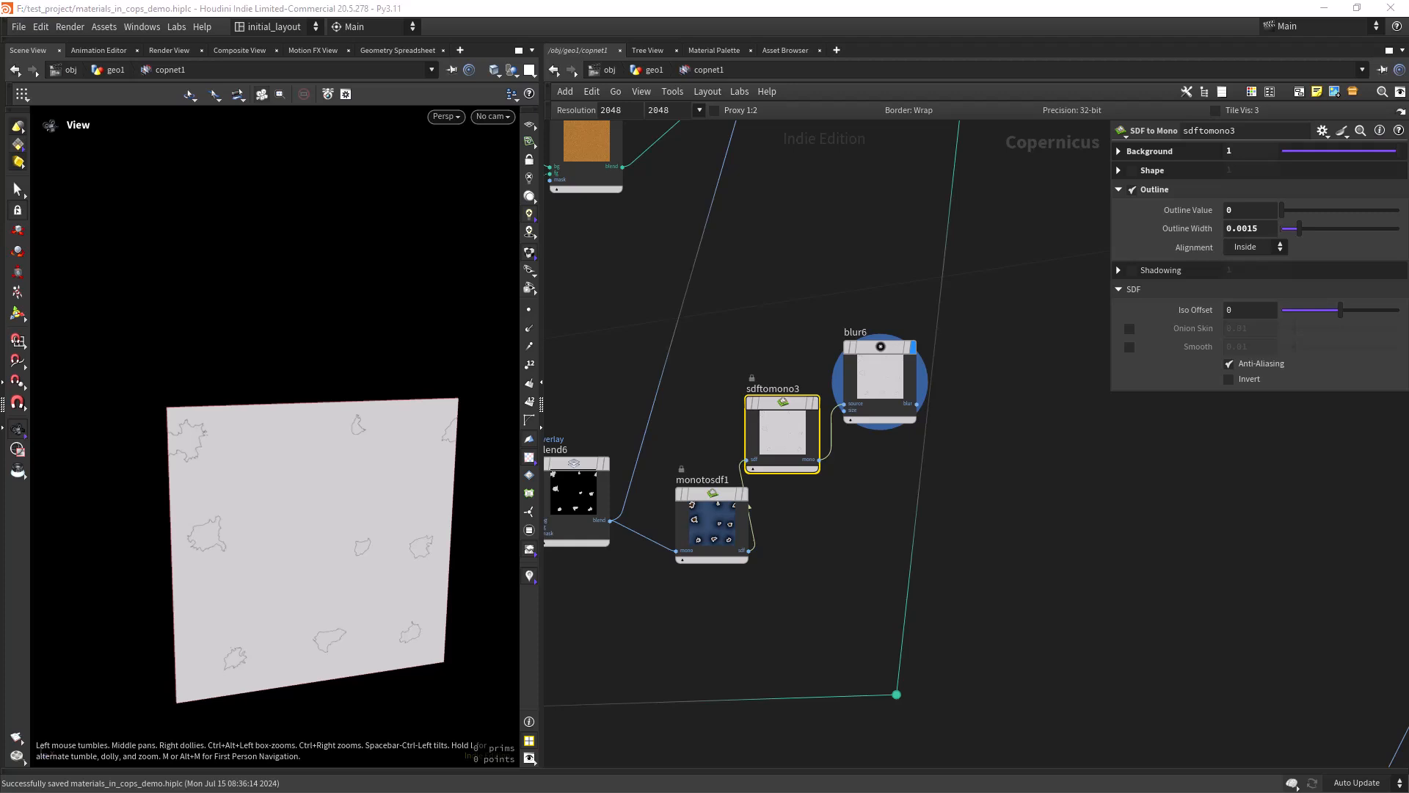
pyautogui.click(873, 382)
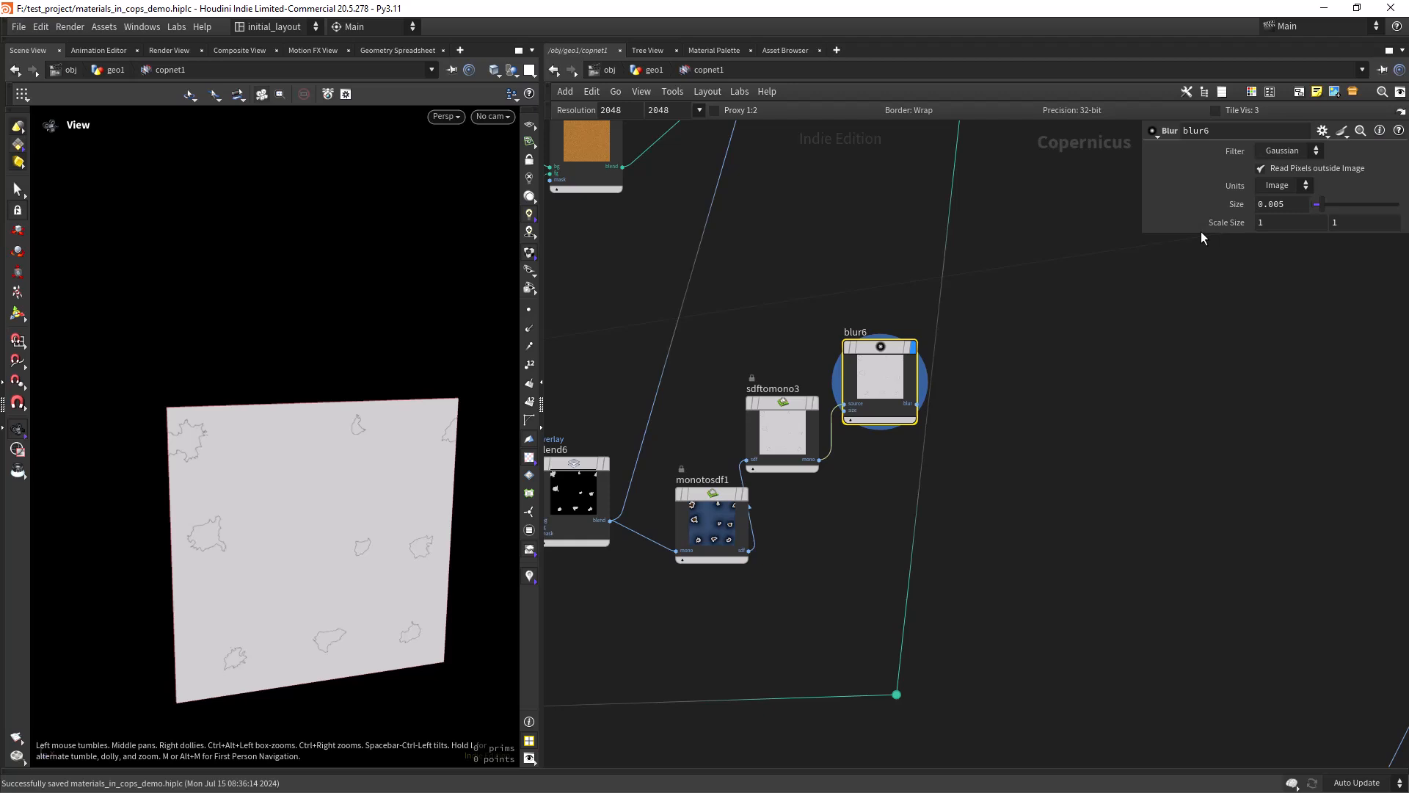
# - Add a Blend node below the blend7–blend5 connection and set its mode to Multiply
pyautogui.scroll(-3, 991, 393)
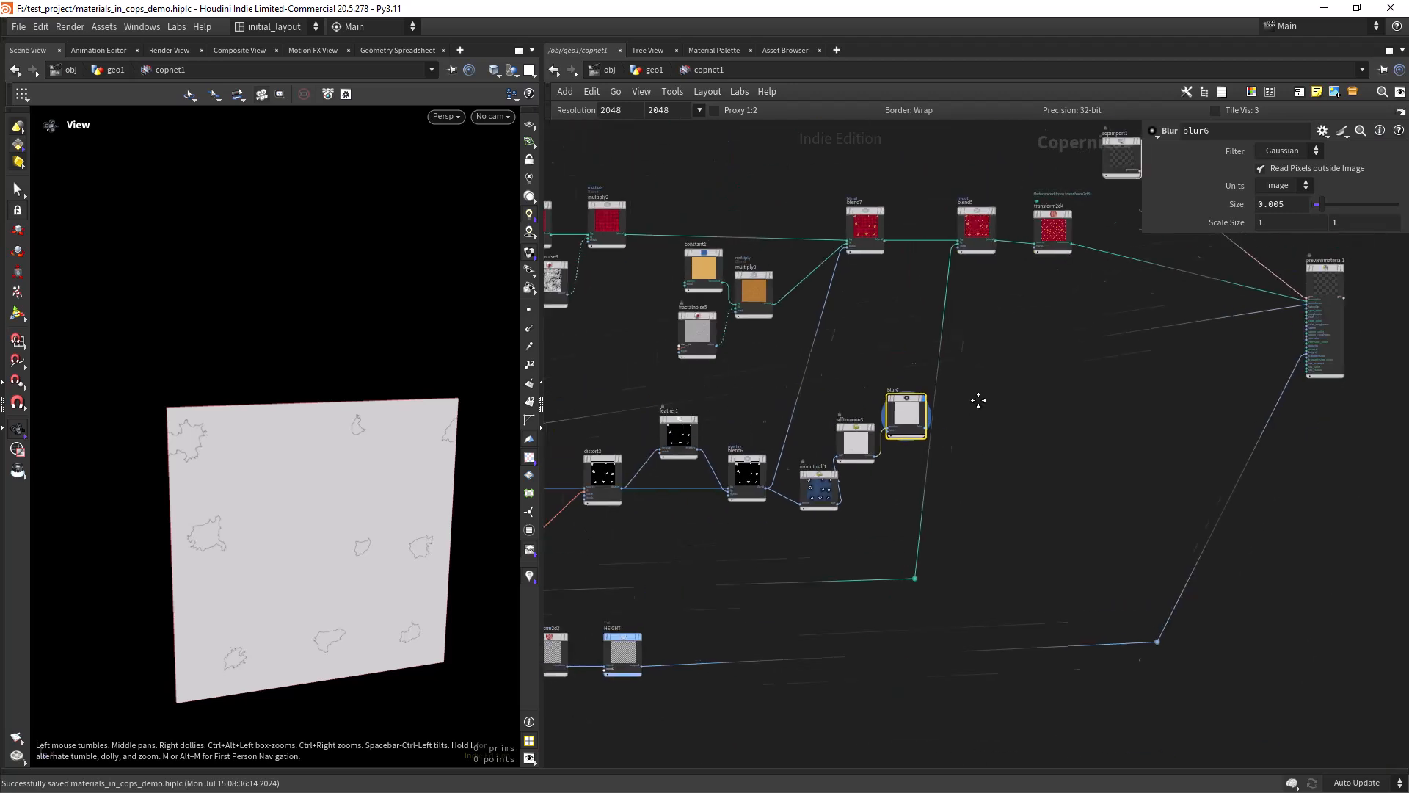
pyautogui.scroll(3, 947, 382)
pyautogui.moveTo(938, 293)
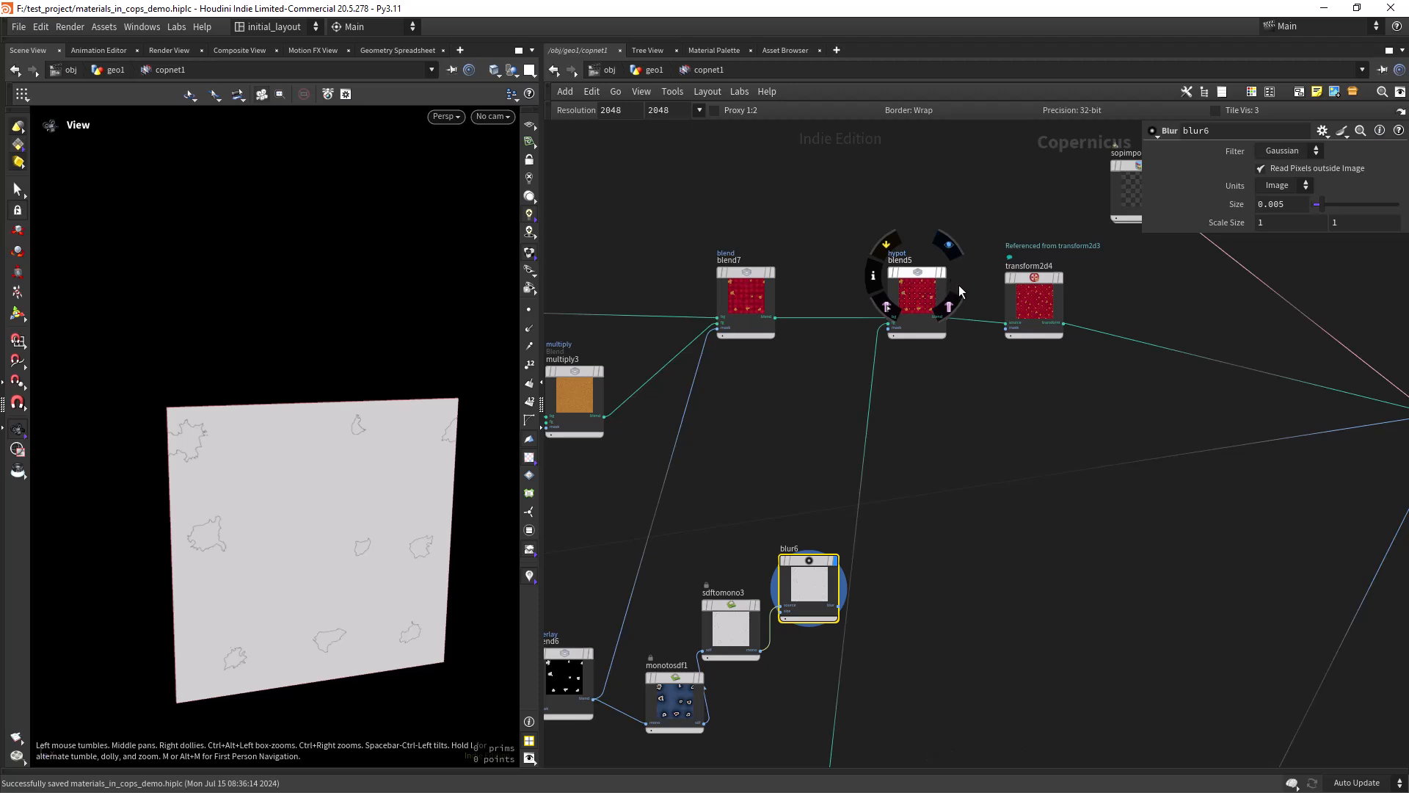
pyautogui.moveTo(814, 372); pyautogui.dragTo(894, 377, button='middle')
pyautogui.click(887, 387)
pyautogui.press('Tab')
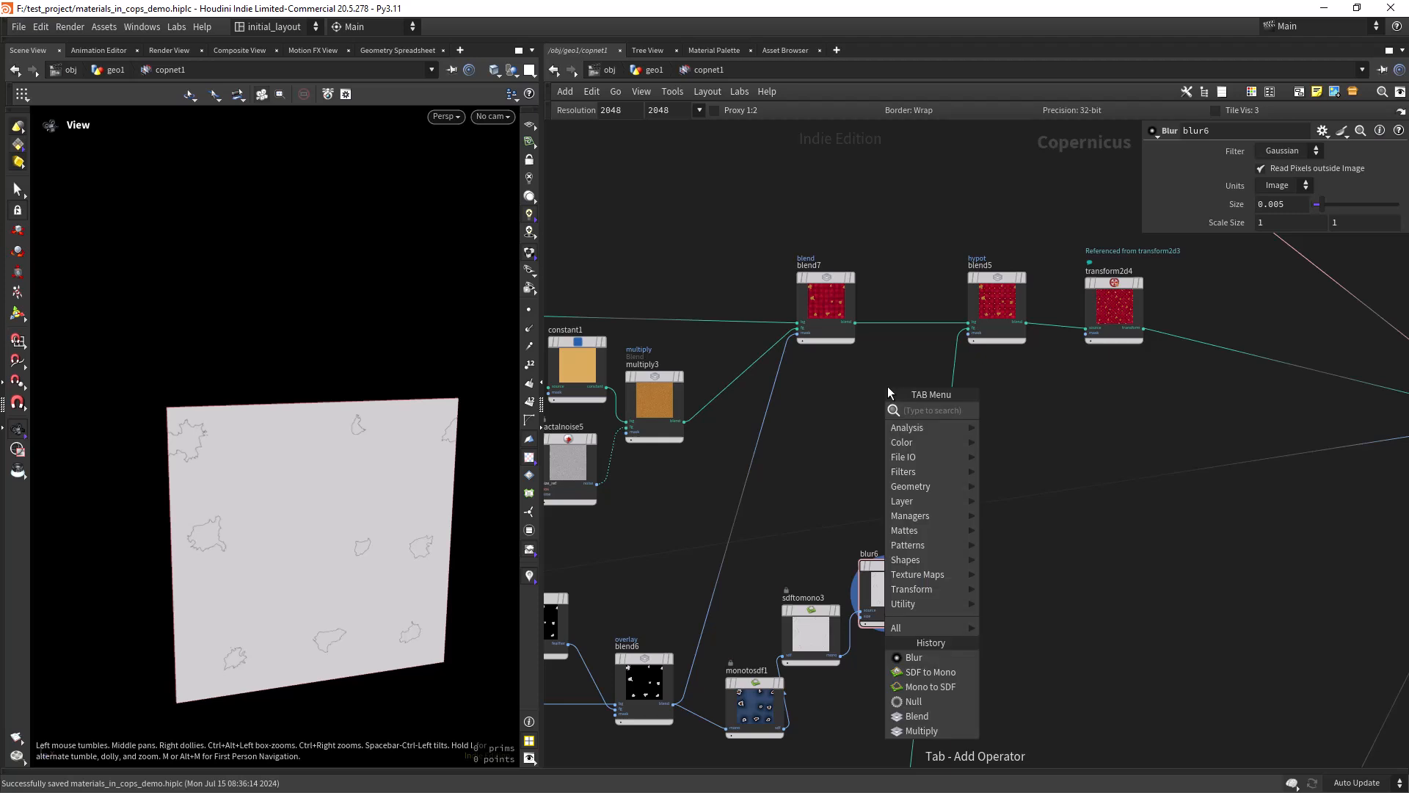
pyautogui.write('blend')
pyautogui.press('Return')
pyautogui.click(888, 391)
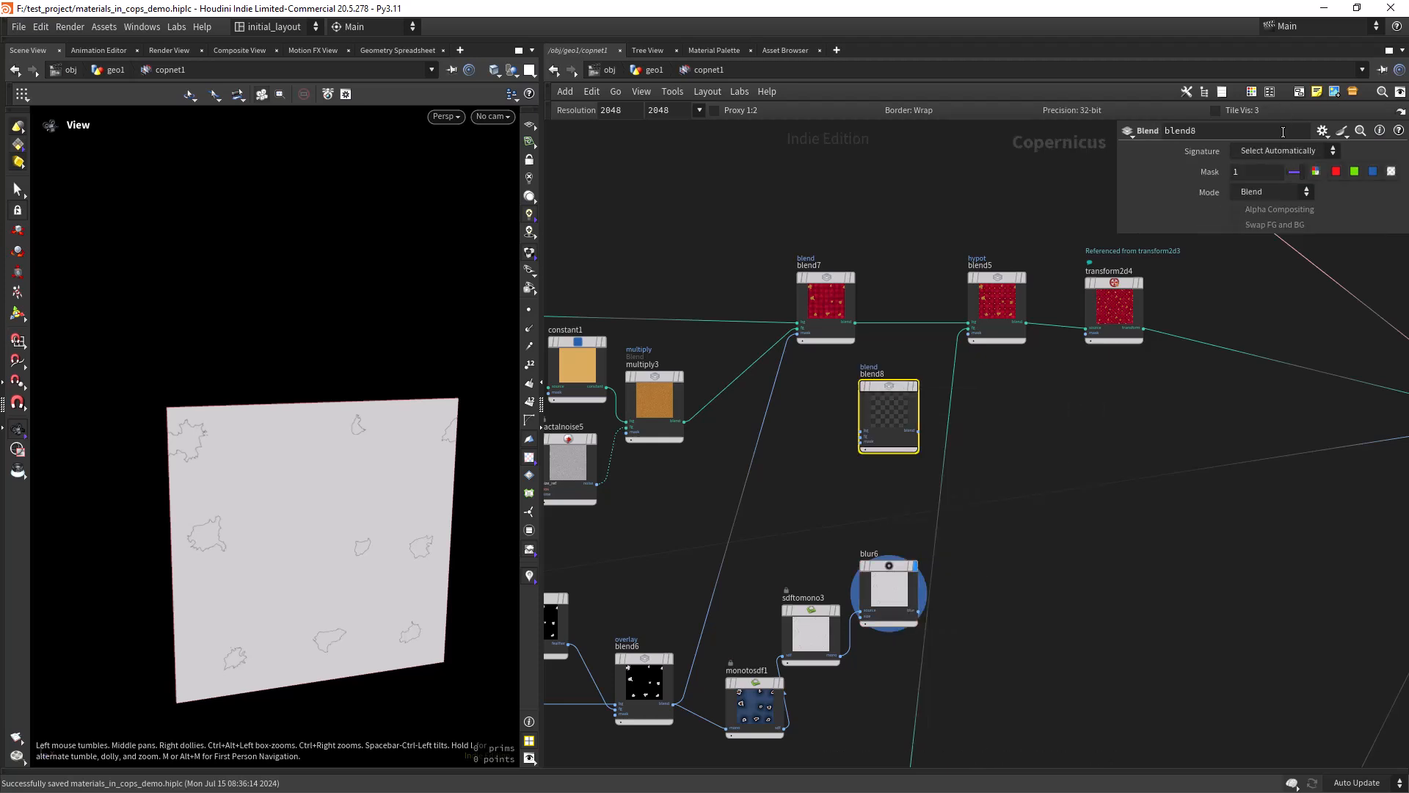
pyautogui.click(1272, 192)
pyautogui.click(1274, 308)
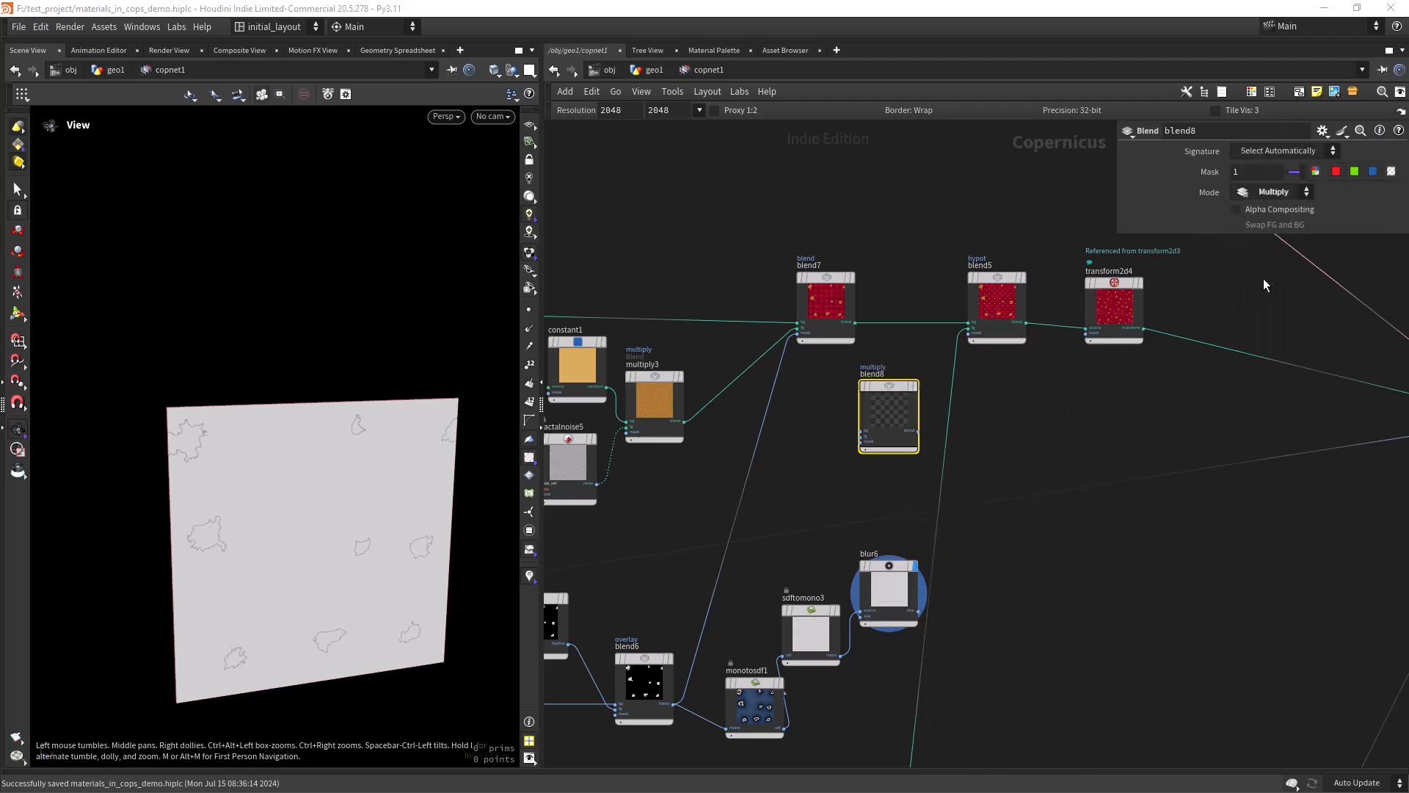
# - Insert blend8 between blend7 and blend5, connect the blur6 output to its foreground, and display the result
pyautogui.moveTo(861, 393); pyautogui.dragTo(905, 311)
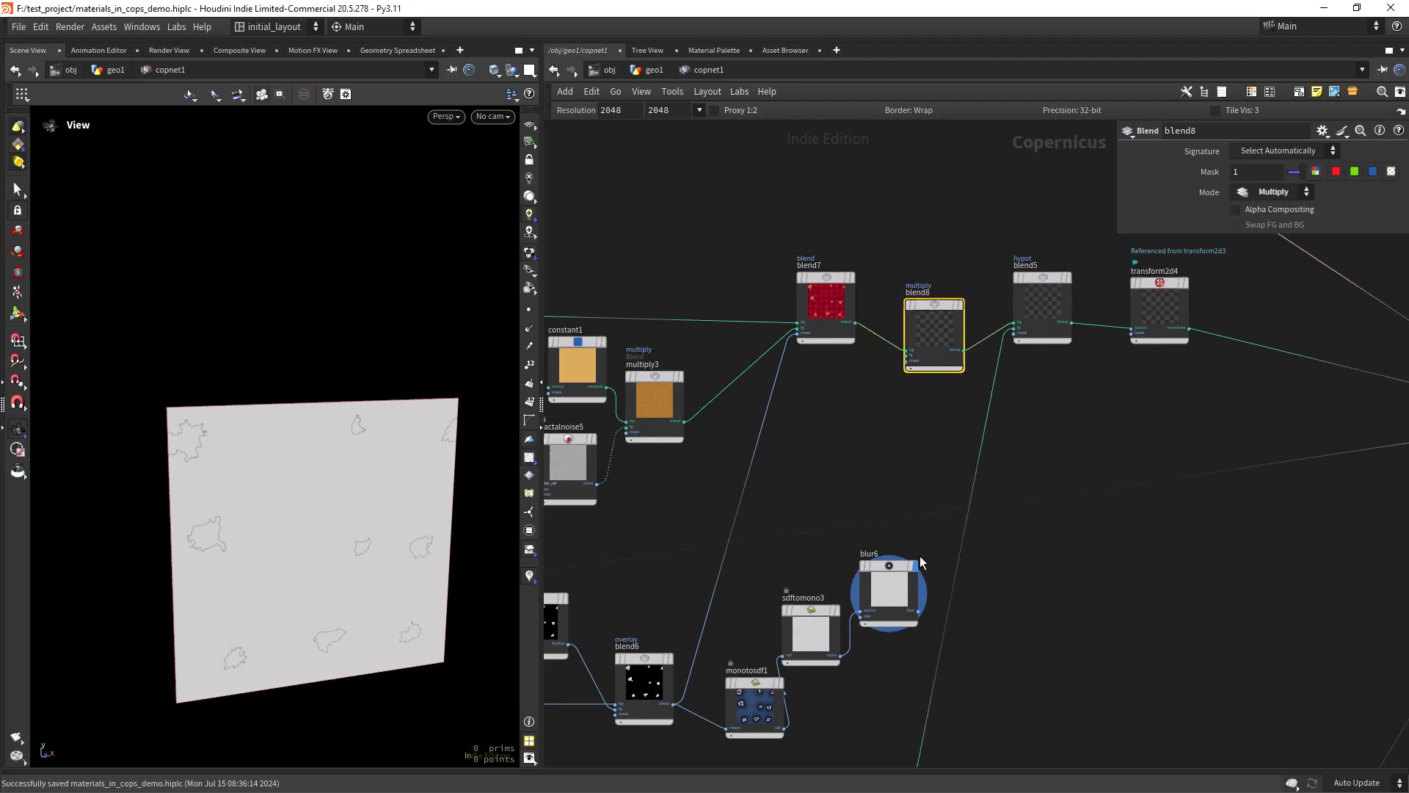
pyautogui.click(922, 610)
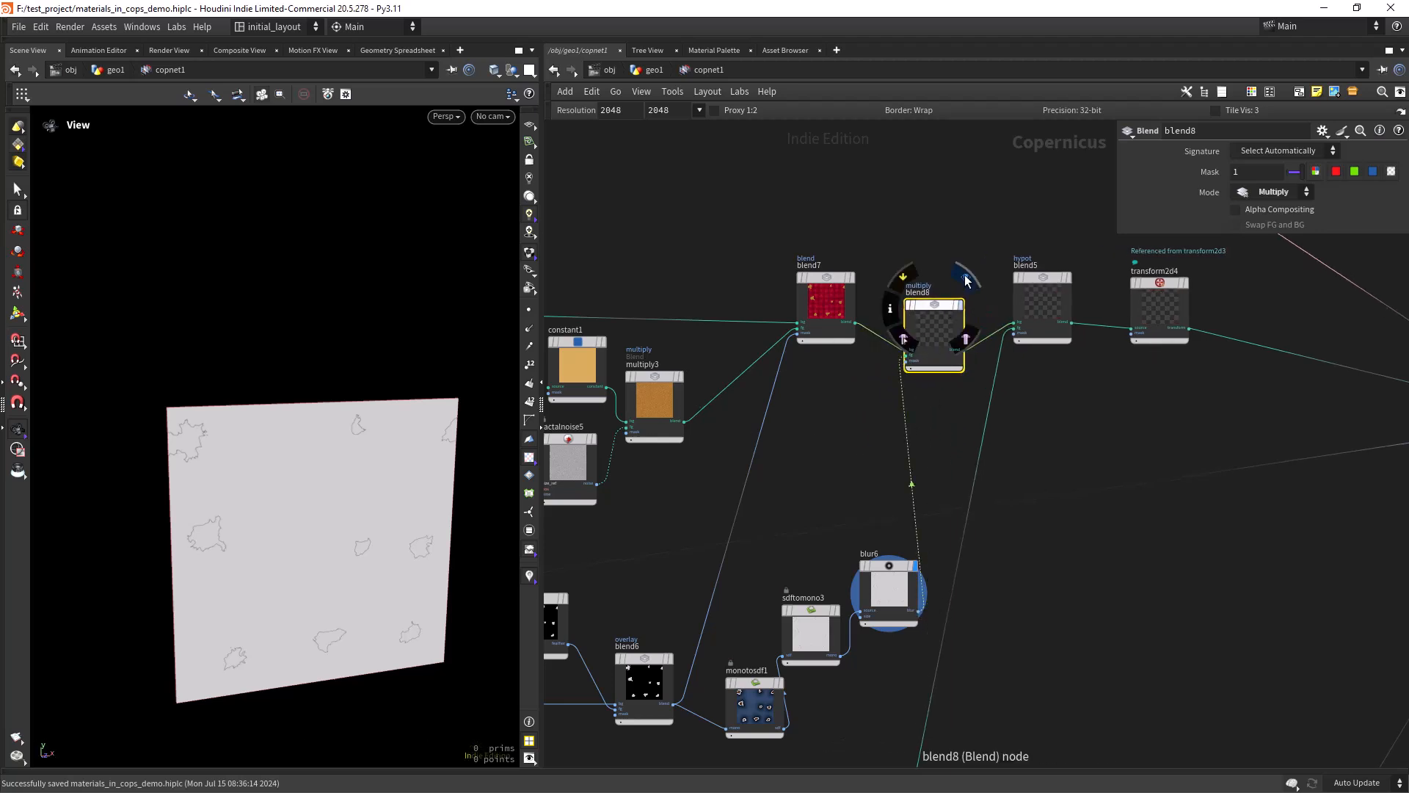
pyautogui.click(966, 283)
pyautogui.scroll(5, 205, 551)
pyautogui.moveTo(160, 535); pyautogui.dragTo(330, 506, button='right')
pyautogui.moveTo(374, 462); pyautogui.dragTo(342, 511, button='right')
pyautogui.moveTo(342, 510); pyautogui.dragTo(290, 502, button='middle')
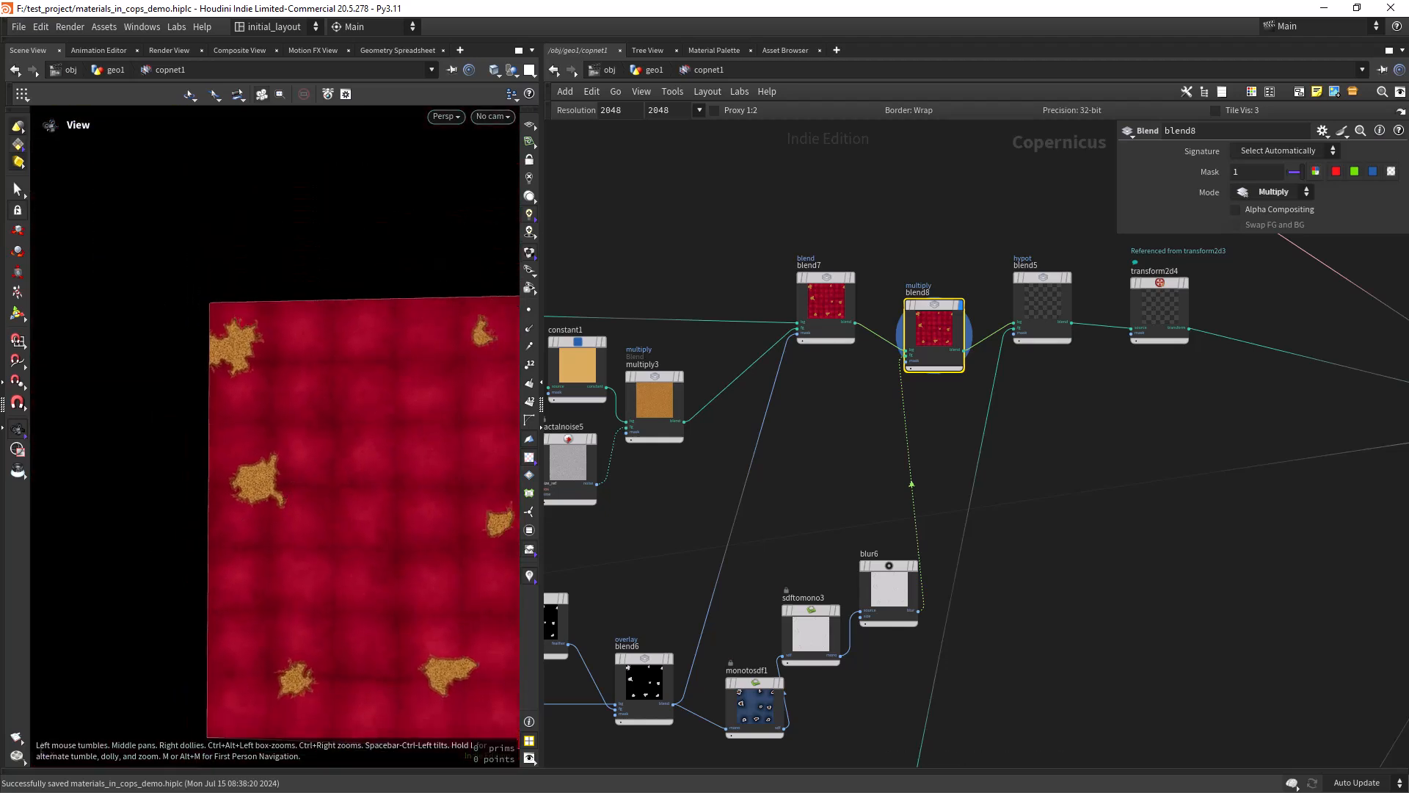
# - Set the blend8 mask to 0.8 and save the scene
pyautogui.doubleClick(1237, 171)
pyautogui.write('.8')
pyautogui.press('Return')
pyautogui.scroll(-8, 1122, 409)
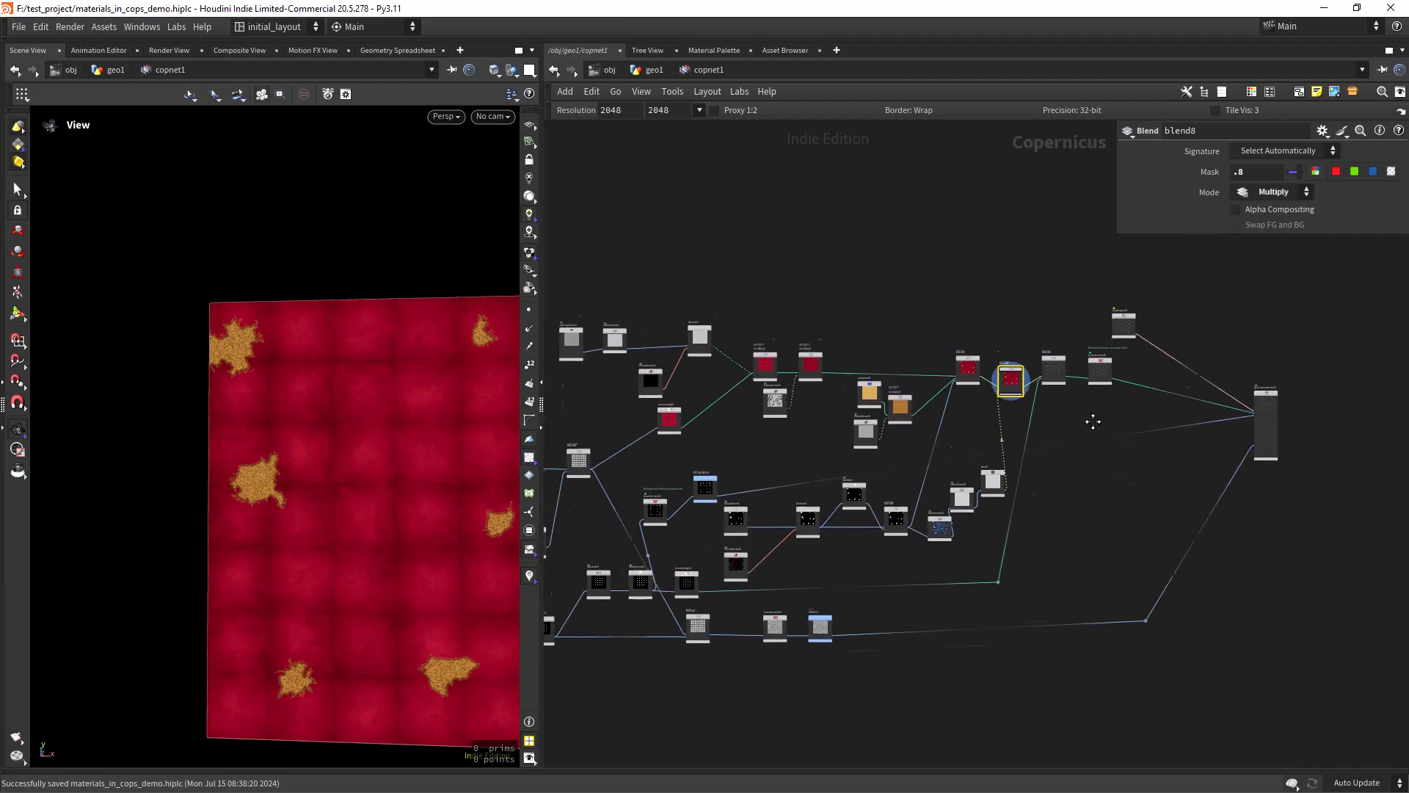
pyautogui.hotkey('ctrl', 's')
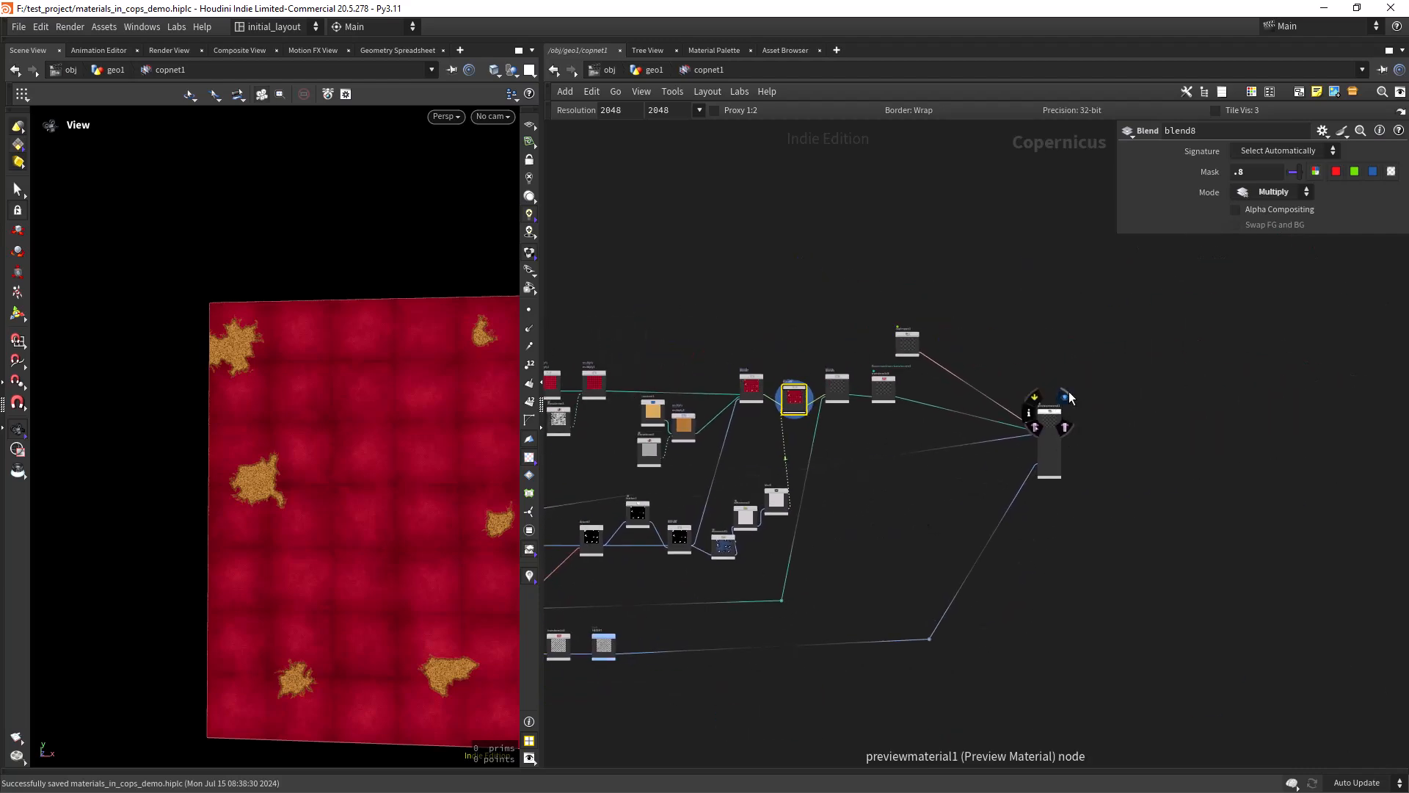
# - Display the previewmaterial1 node and examine the worn patch edges on the cylinder from several angles
pyautogui.moveTo(393, 452); pyautogui.dragTo(507, 412, button='right')
pyautogui.moveTo(506, 412); pyautogui.dragTo(421, 460)
pyautogui.scroll(3, 289, 557)
pyautogui.moveTo(289, 557); pyautogui.dragTo(318, 508, button='middle')
pyautogui.moveTo(304, 498); pyautogui.dragTo(370, 487)
pyautogui.moveTo(370, 487); pyautogui.dragTo(312, 542, button='right')
pyautogui.moveTo(312, 541); pyautogui.dragTo(299, 503, button='middle')
pyautogui.moveTo(299, 503); pyautogui.dragTo(309, 497)
pyautogui.moveTo(309, 496); pyautogui.dragTo(383, 437, button='right')
pyautogui.moveTo(383, 438); pyautogui.dragTo(375, 472, button='middle')
pyautogui.moveTo(374, 472); pyautogui.dragTo(361, 500, button='right')
pyautogui.moveTo(362, 500); pyautogui.dragTo(358, 466)
pyautogui.moveTo(358, 466); pyautogui.dragTo(333, 491, button='right')
pyautogui.moveTo(333, 491); pyautogui.dragTo(387, 443, button='middle')
pyautogui.moveTo(387, 443); pyautogui.dragTo(365, 439)
pyautogui.moveTo(365, 439); pyautogui.dragTo(344, 489, button='right')
pyautogui.moveTo(345, 489); pyautogui.dragTo(304, 506)
pyautogui.moveTo(304, 506)
pyautogui.mouseDown(button='right')
pyautogui.moveTo(287, 478)
pyautogui.moveTo(317, 535)
pyautogui.moveTo(318, 497)
pyautogui.moveTo(307, 512)
pyautogui.moveTo(325, 509)
pyautogui.mouseUp(button='right')
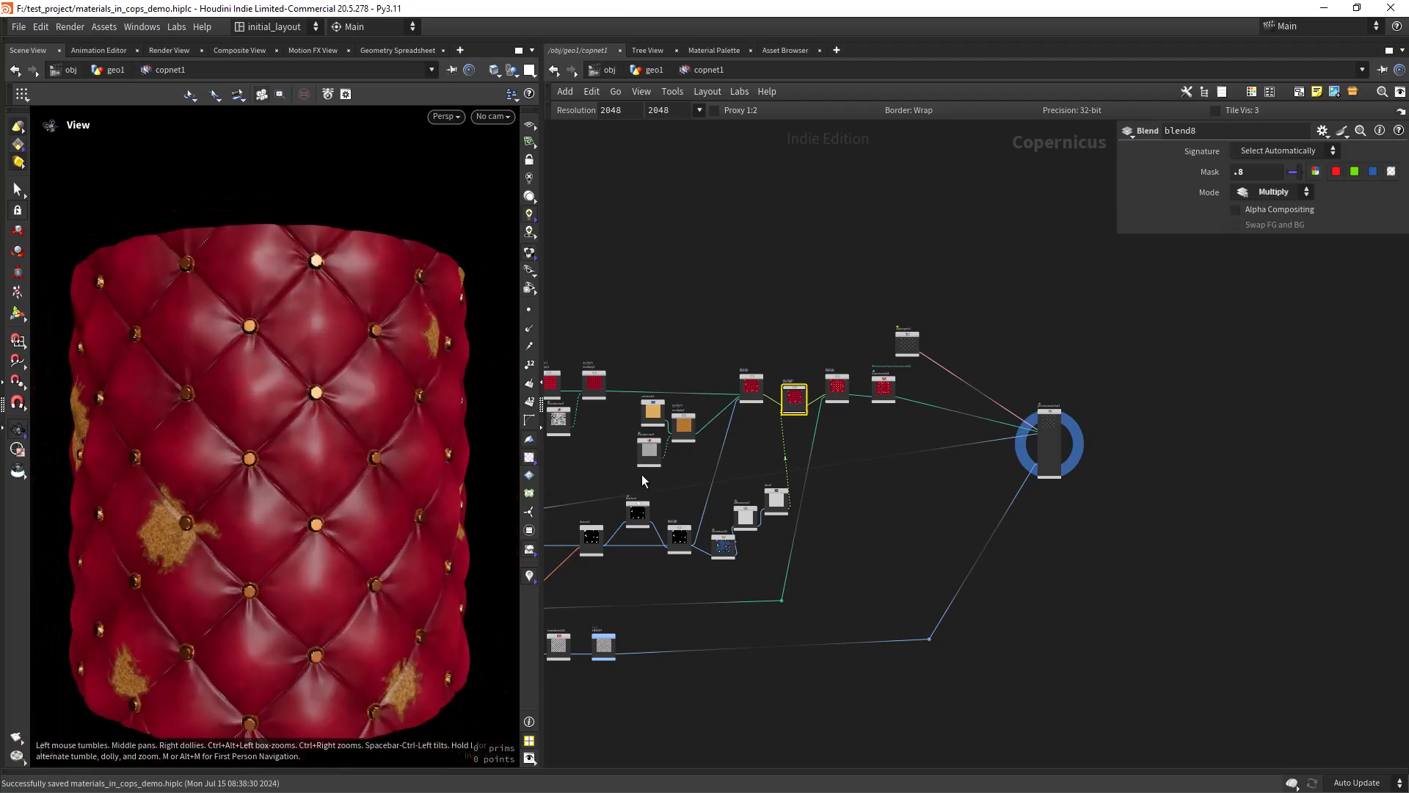
# - Display the distort2 output and examine its fine cell pattern
pyautogui.scroll(-3, 840, 519)
pyautogui.moveTo(820, 546); pyautogui.dragTo(993, 447, button='middle')
pyautogui.scroll(-3, 966, 443)
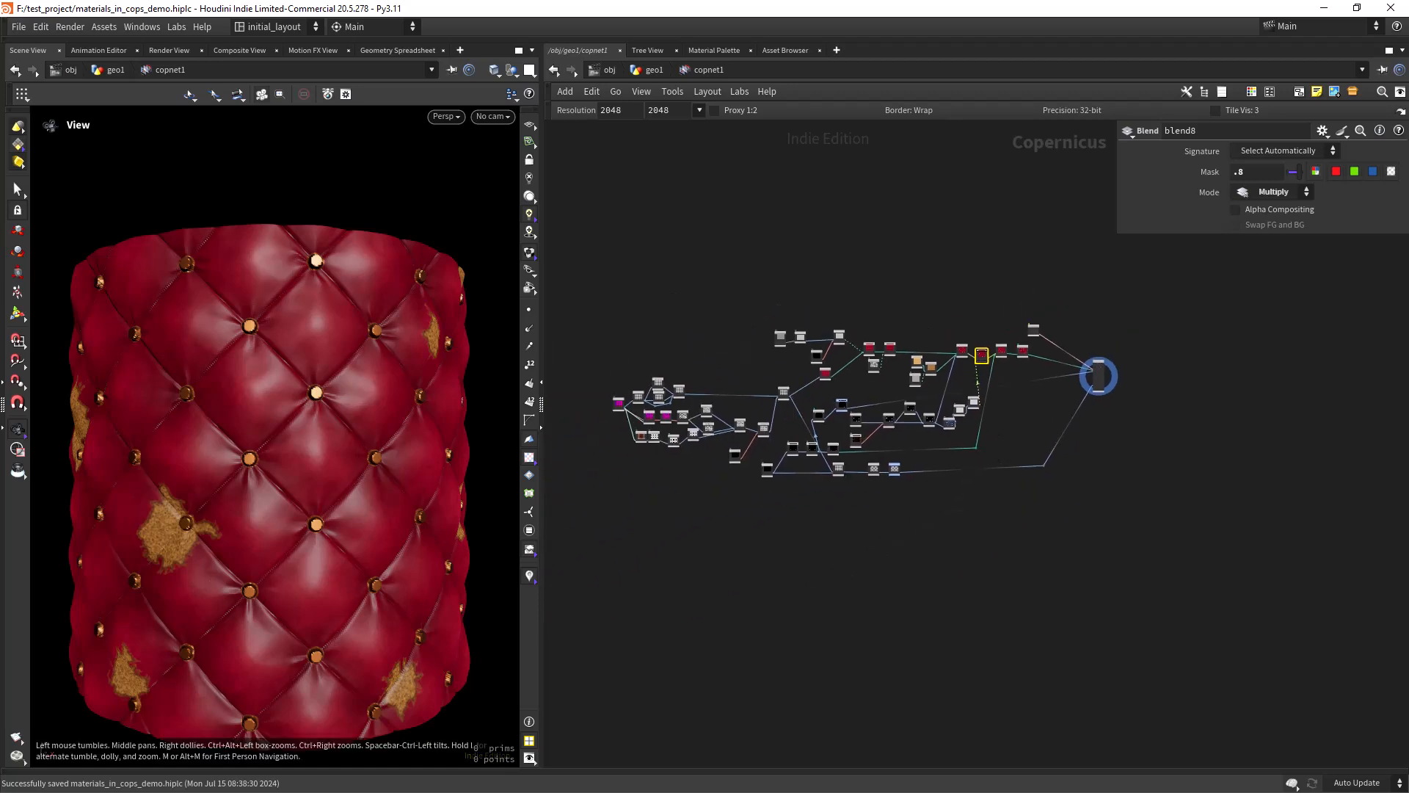
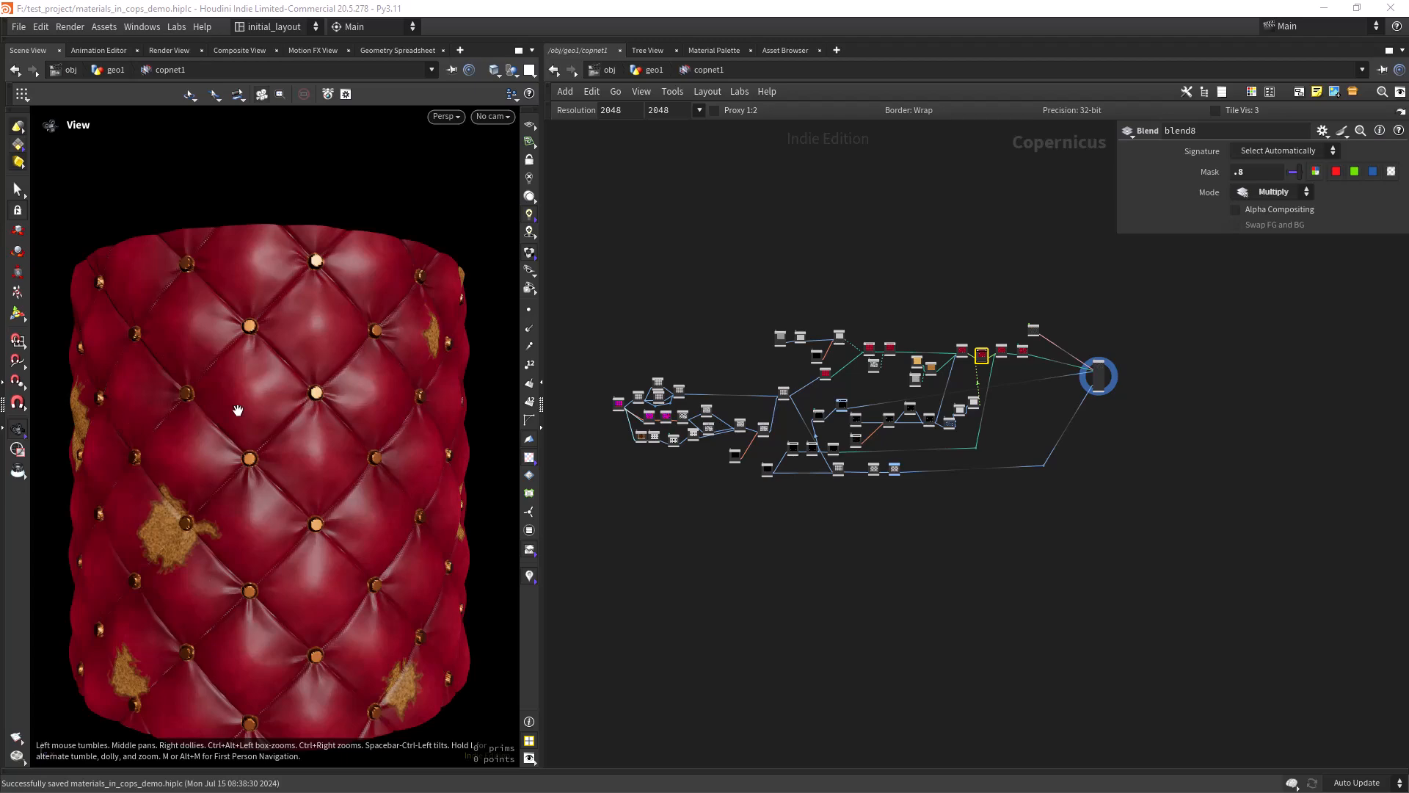
pyautogui.scroll(6, 890, 289)
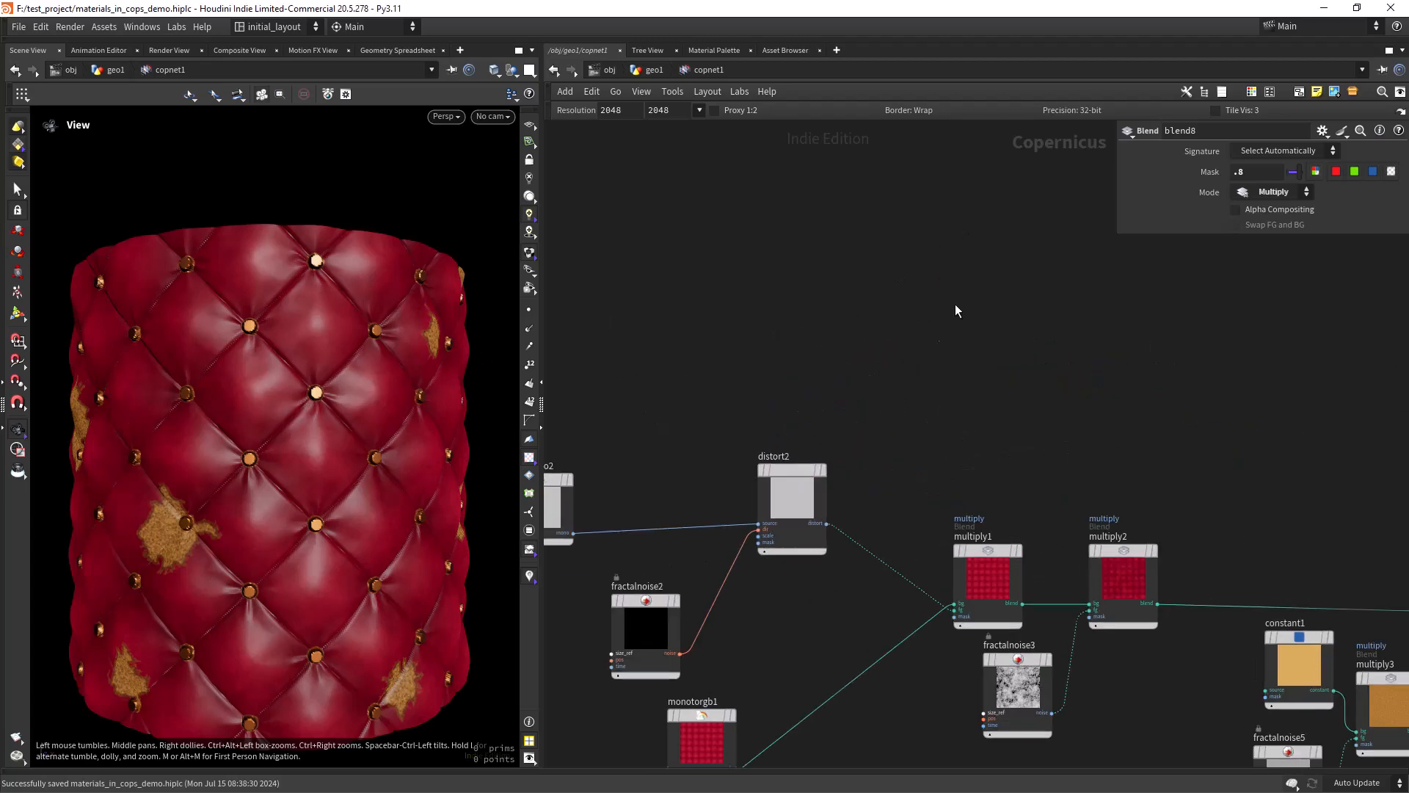
pyautogui.click(976, 338)
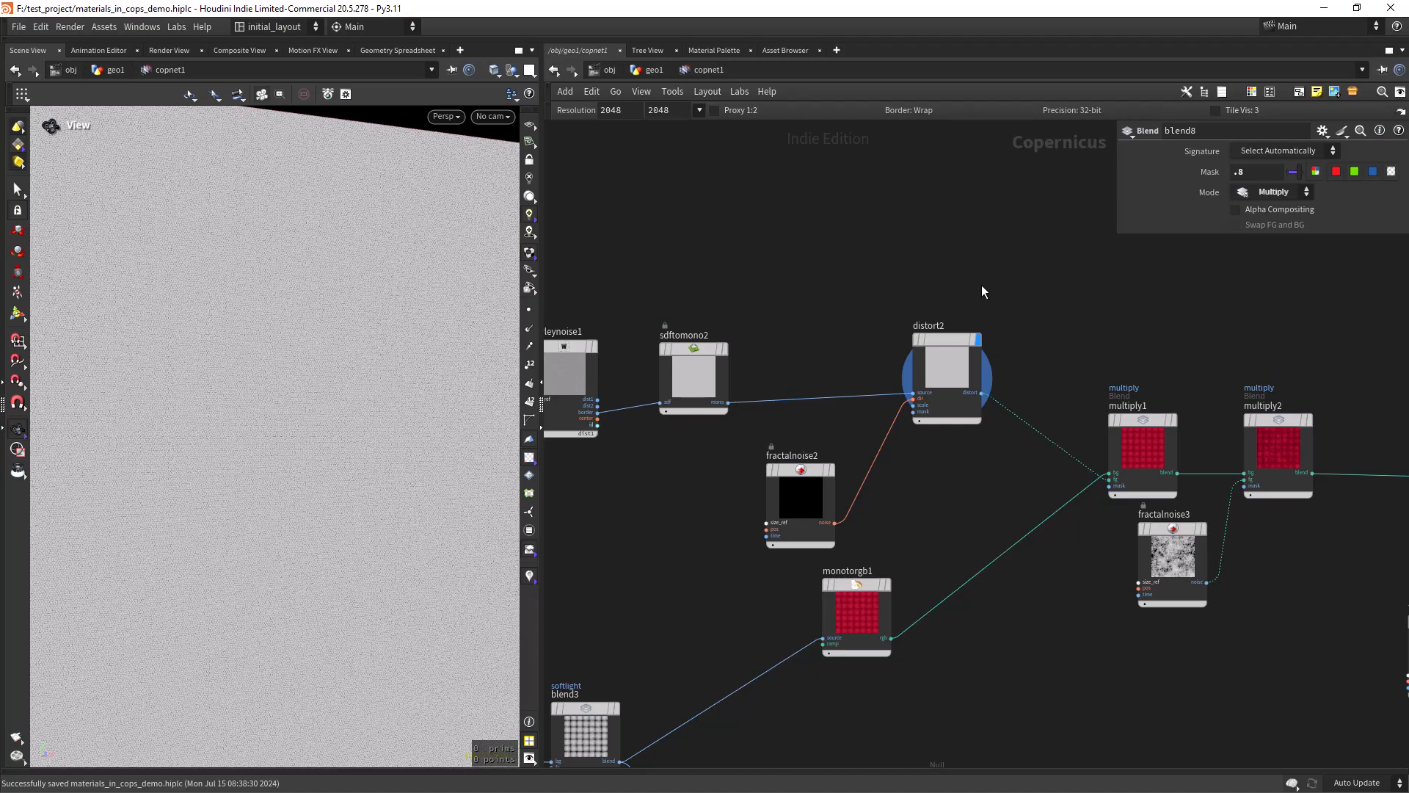
pyautogui.moveTo(323, 540); pyautogui.dragTo(405, 425)
pyautogui.scroll(-2, 1054, 316)
pyautogui.moveTo(1093, 305); pyautogui.dragTo(961, 348, button='middle')
pyautogui.moveTo(710, 363); pyautogui.dragTo(634, 359, button='middle')
pyautogui.scroll(2, 837, 290)
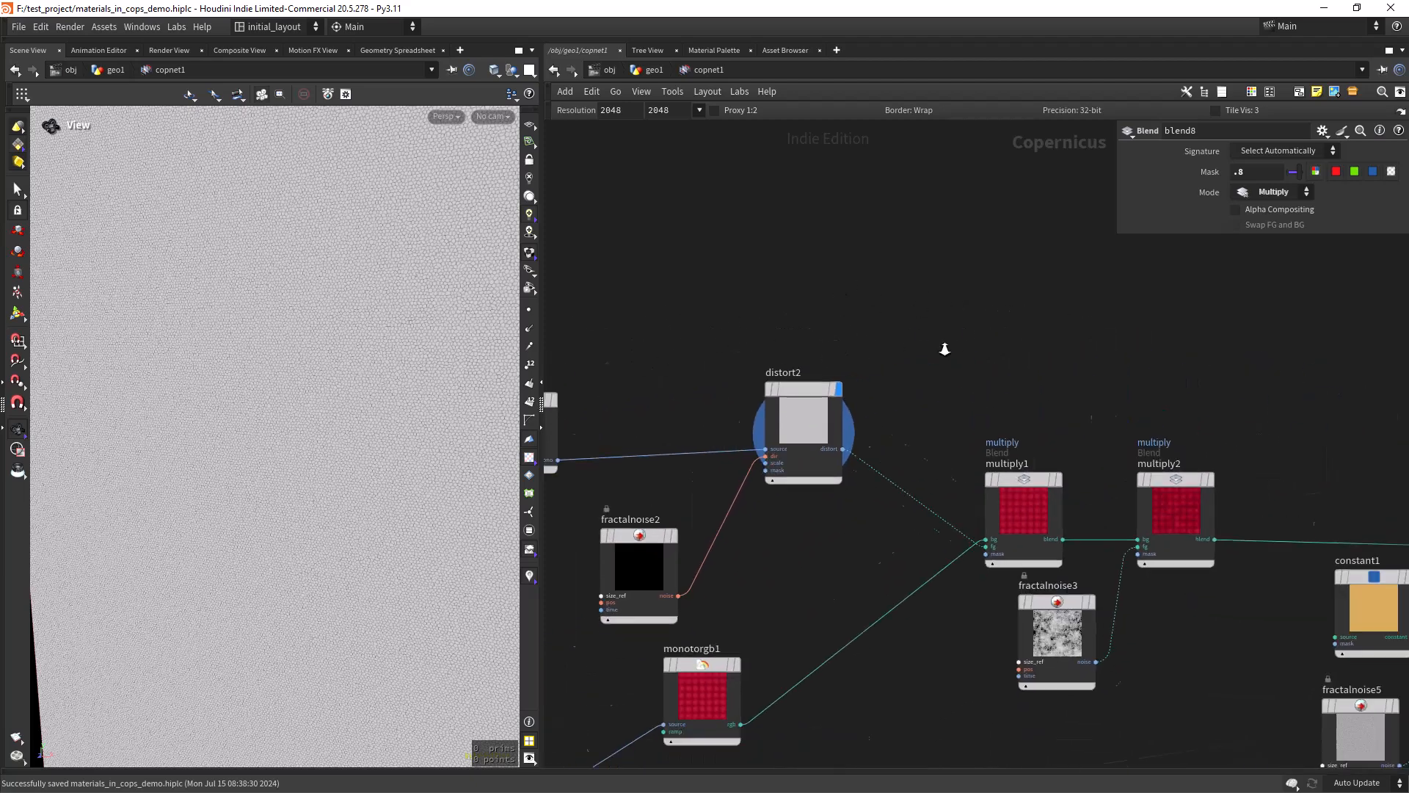
# - Add a Null node fed by the distort2 output, display it, and place it above the multiply nodes
pyautogui.scroll(-2, 964, 340)
pyautogui.moveTo(1042, 323); pyautogui.dragTo(911, 336, button='middle')
pyautogui.press('Tab')
pyautogui.write('null')
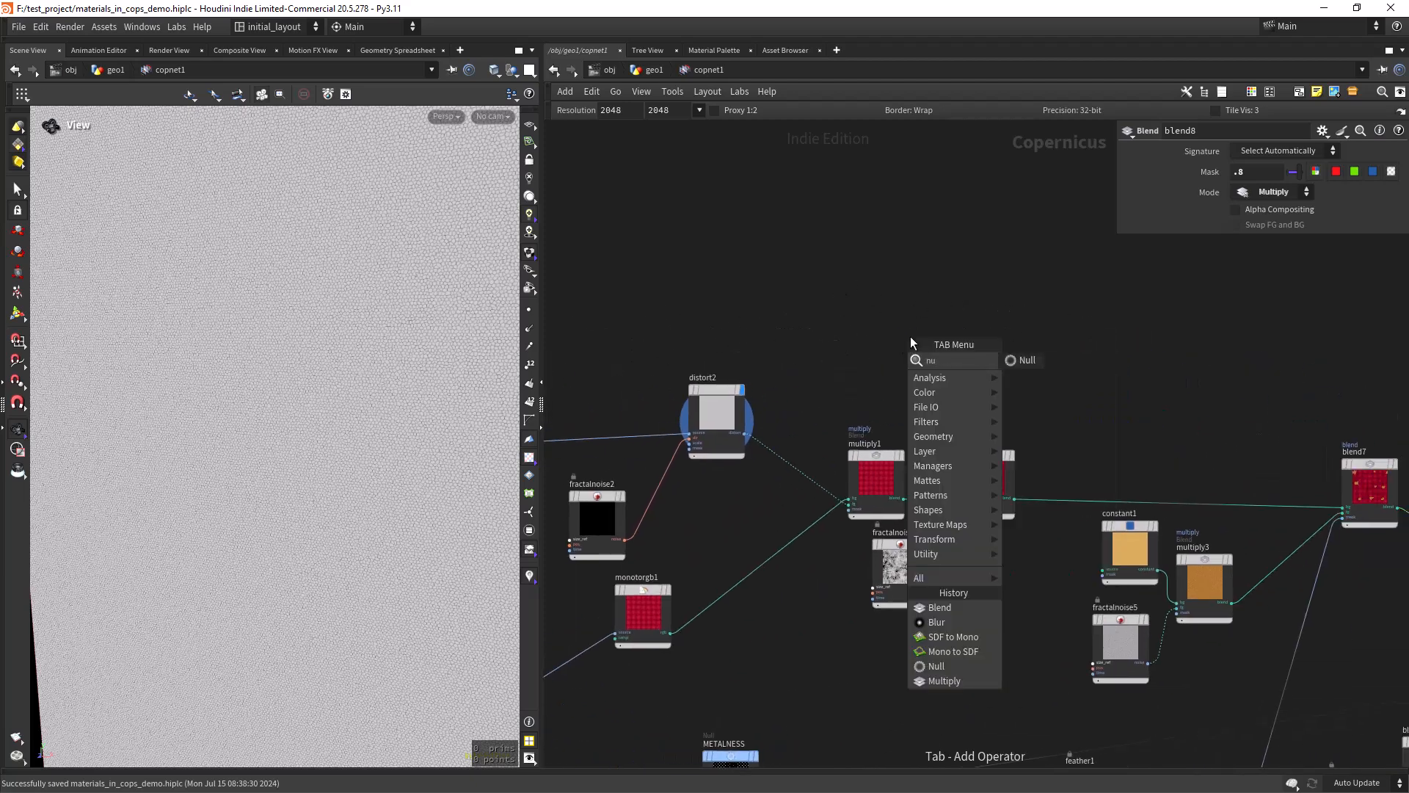
pyautogui.press('Return')
pyautogui.click(911, 342)
pyautogui.click(745, 433)
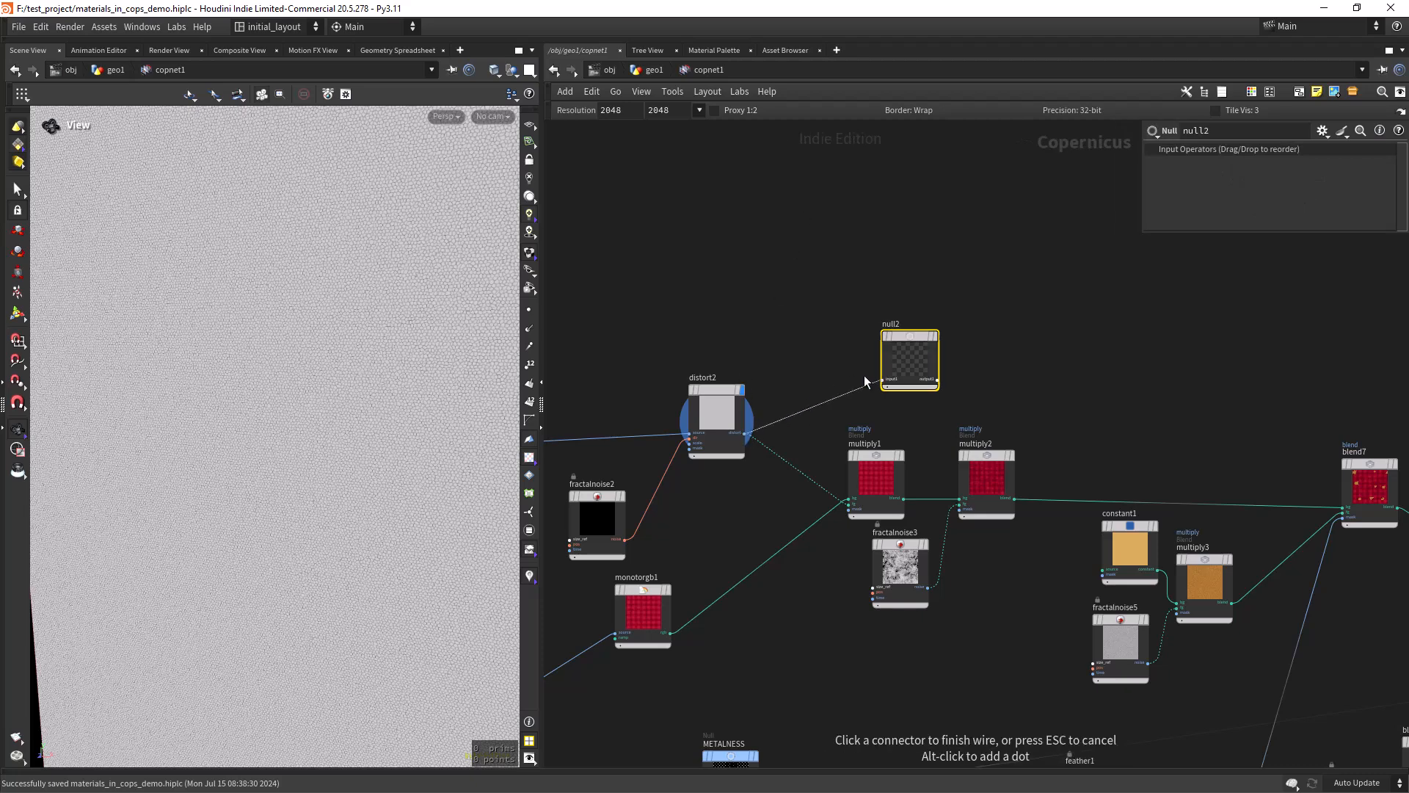
pyautogui.click(884, 379)
pyautogui.press('h')
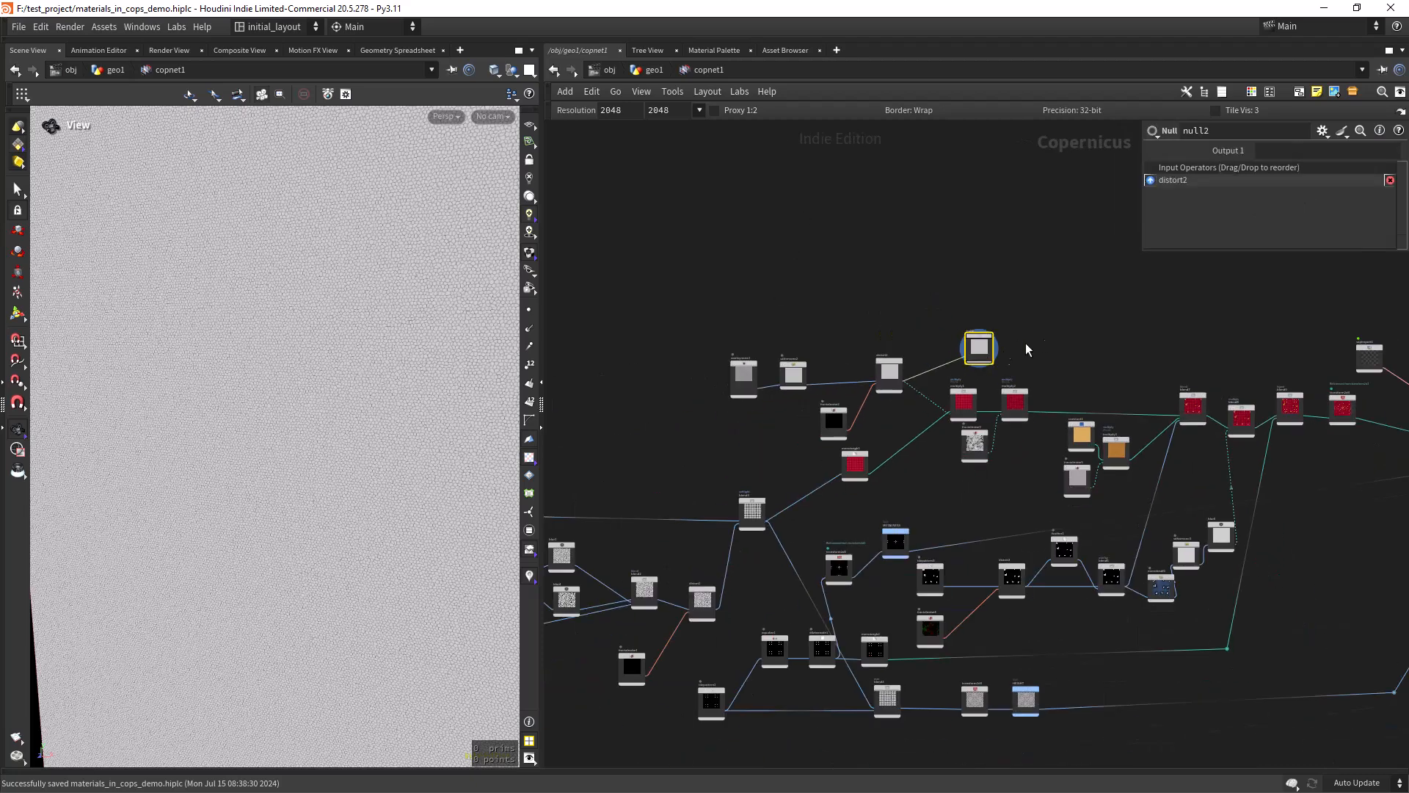
pyautogui.moveTo(722, 292); pyautogui.dragTo(719, 280)
pyautogui.moveTo(1100, 337); pyautogui.dragTo(1195, 293)
pyautogui.scroll(4, 790, 286)
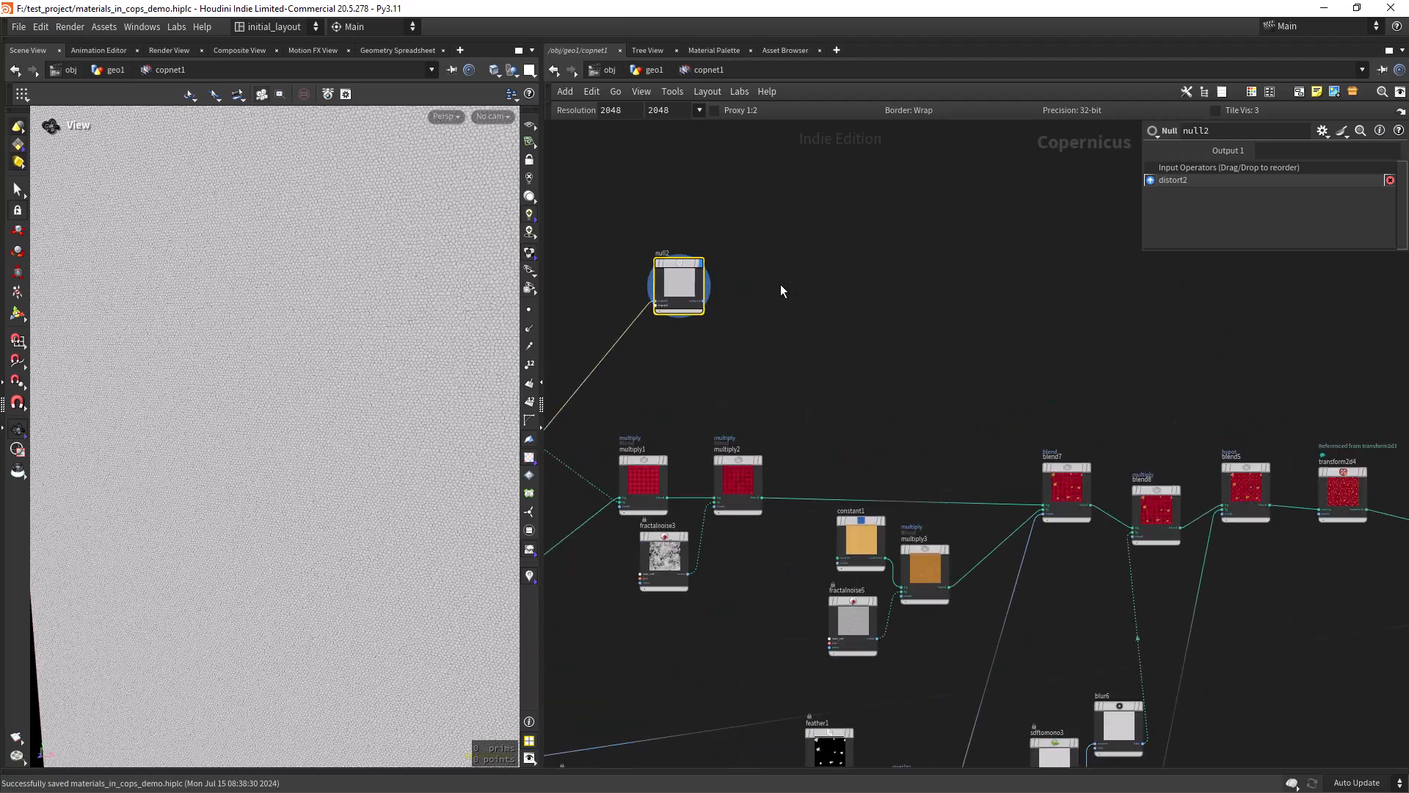
# - Add a Height to Normal node beside null2
pyautogui.press('Tab')
pyautogui.write('he')
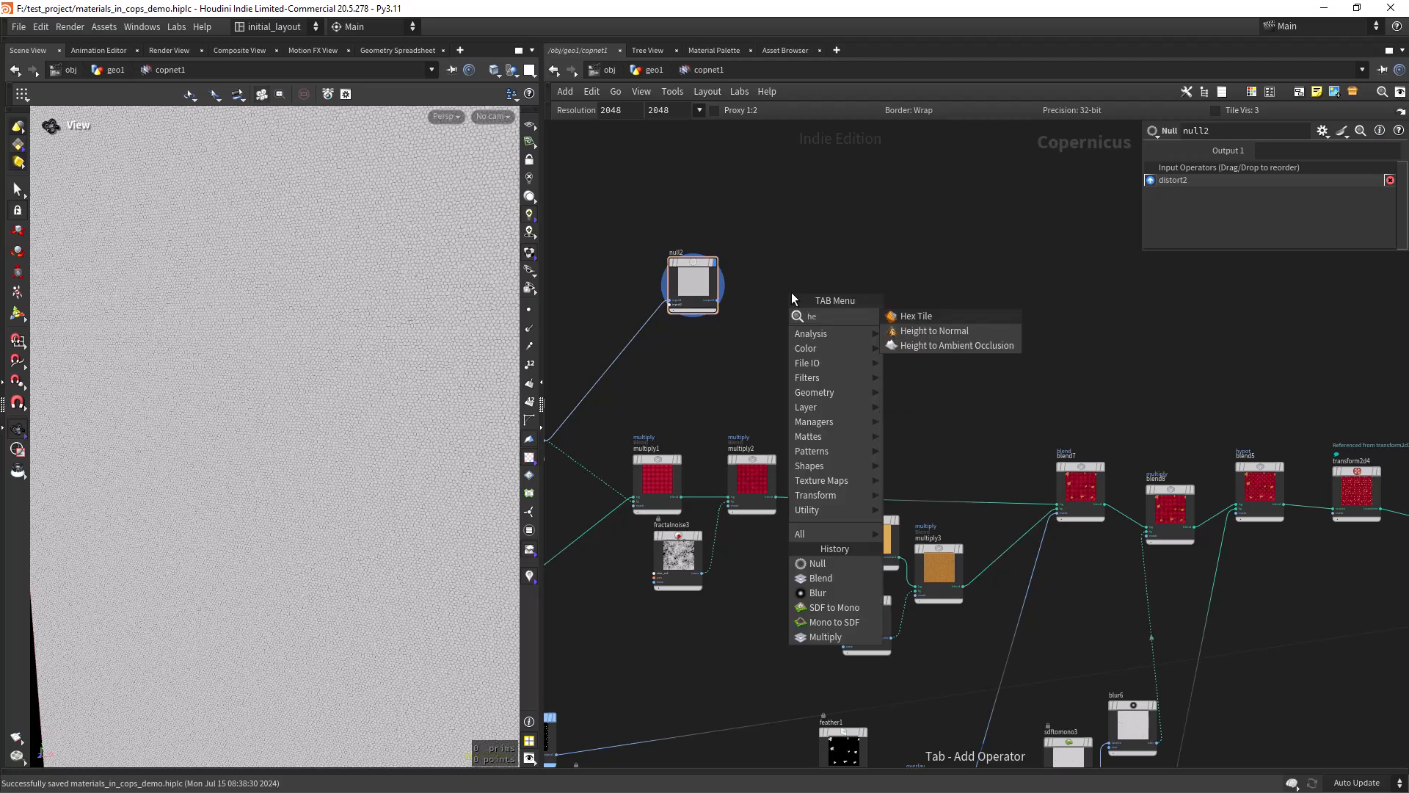
pyautogui.write('tn')
pyautogui.press('Return')
pyautogui.click(791, 292)
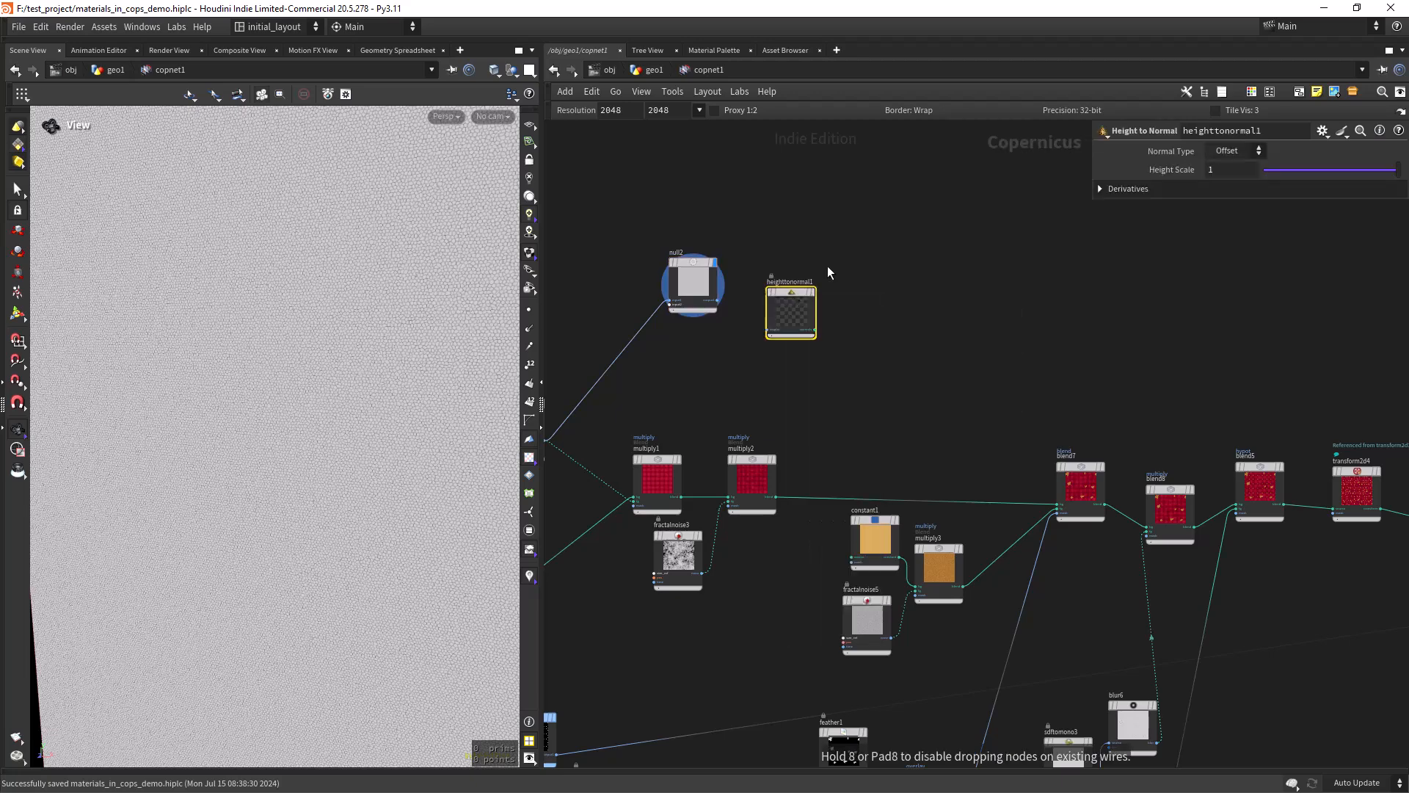
# - Connect the null2 output to the height input of heighttonormal1 and display the normals
pyautogui.scroll(3, 746, 318)
pyautogui.moveTo(690, 292); pyautogui.dragTo(840, 265)
pyautogui.click(935, 184)
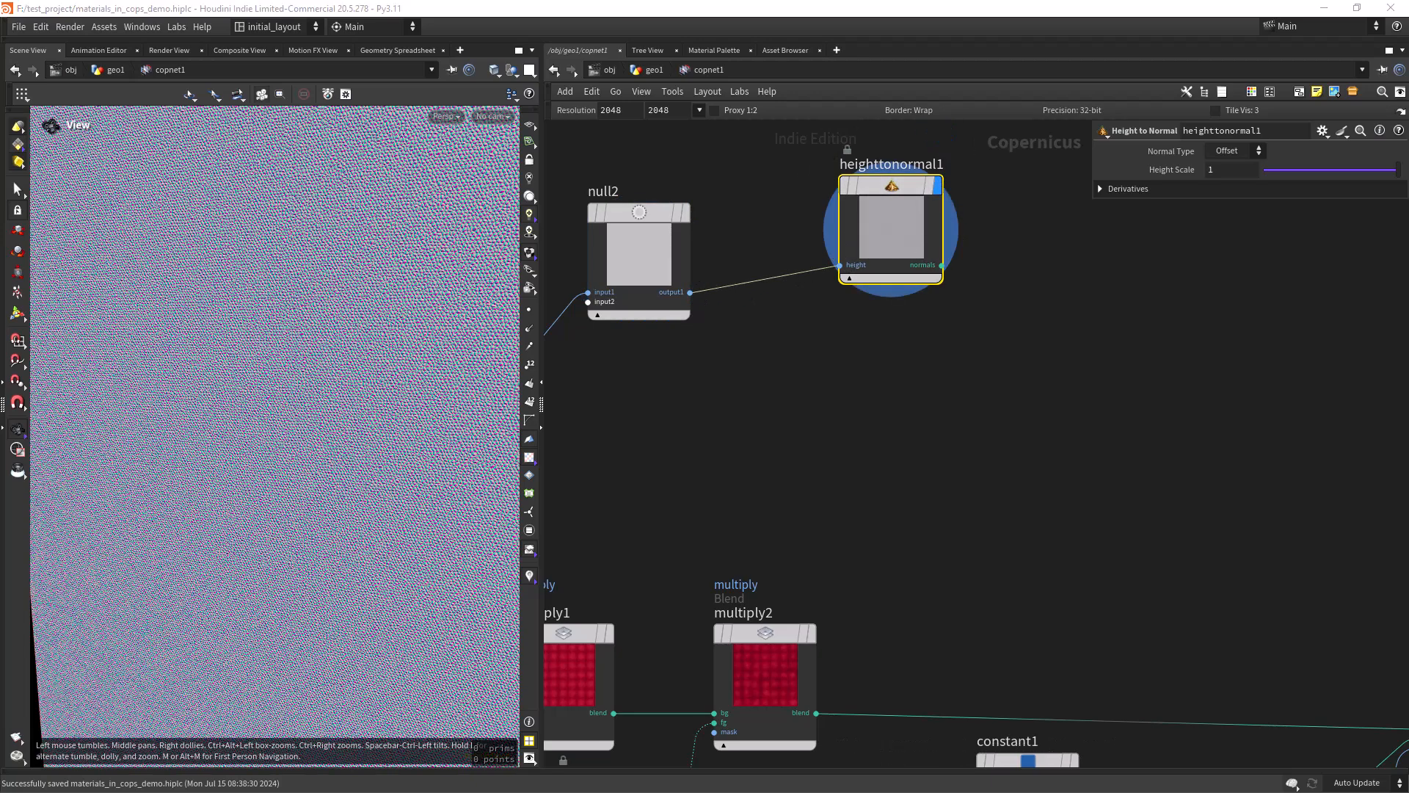
# - Set the height scale of heighttonormal1 to .0005 and check the whole normal map
pyautogui.click(1225, 167)
pyautogui.write('.')
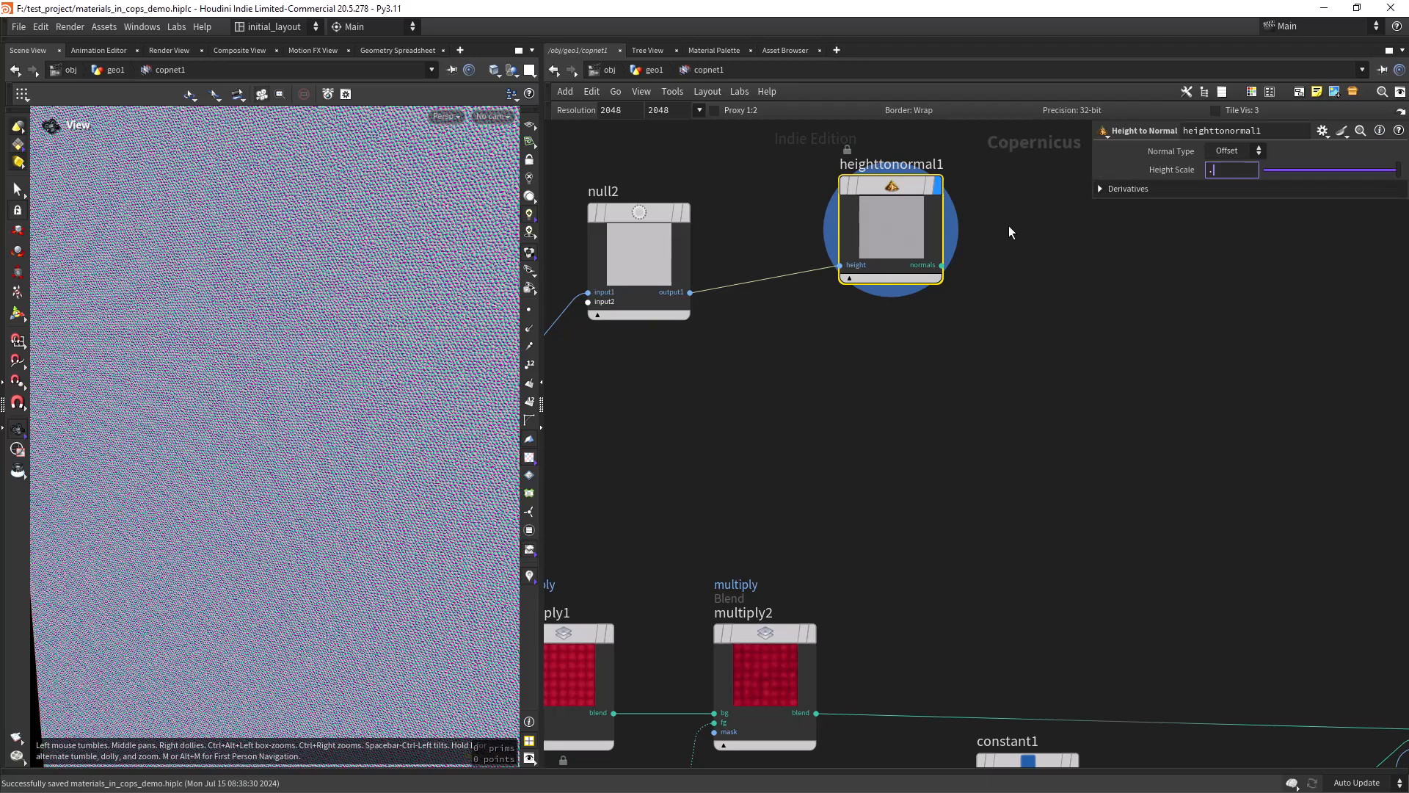
pyautogui.write('0005')
pyautogui.press('Return')
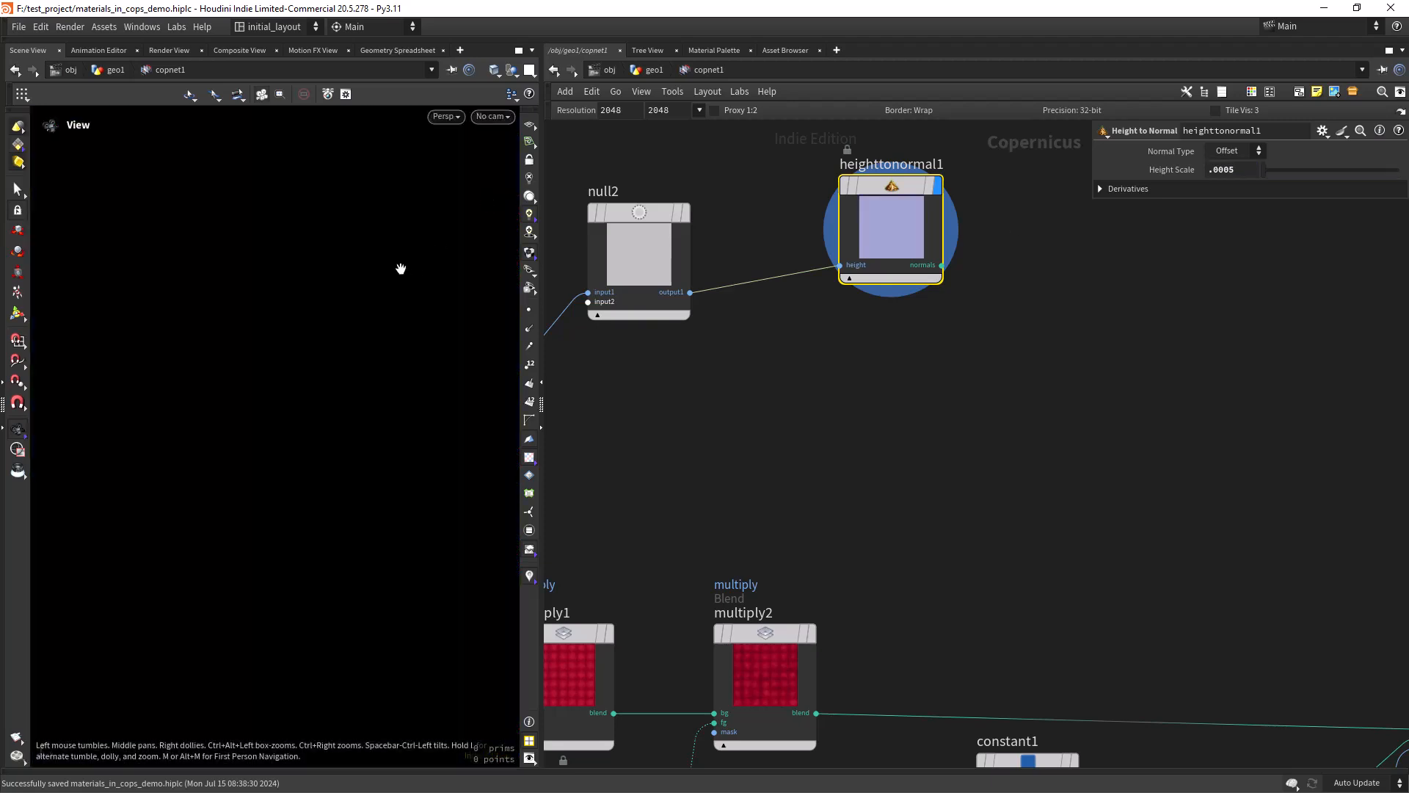
pyautogui.moveTo(252, 425); pyautogui.dragTo(293, 427)
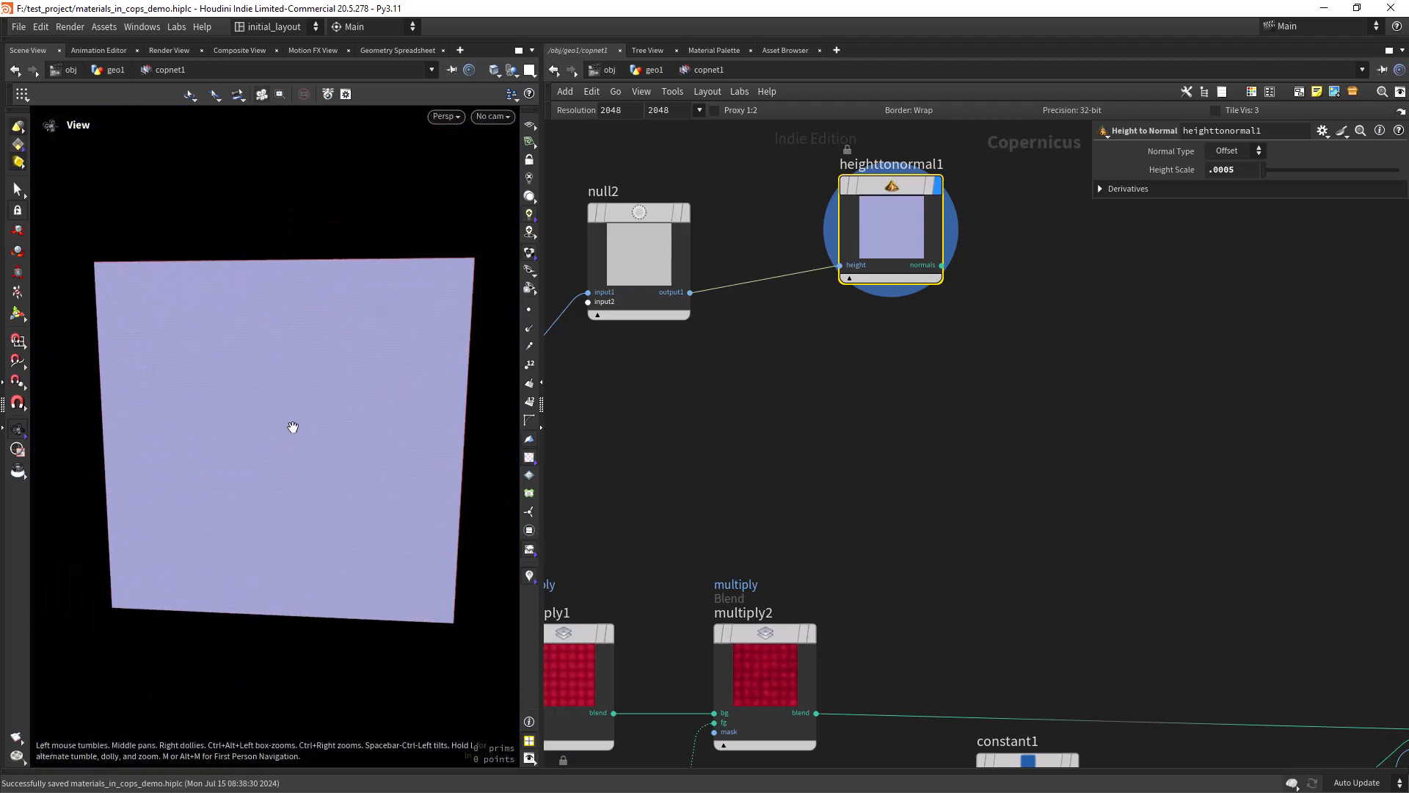
# - Add a Null node named NORMAL beside heighttonormal1 and colour it light blue
pyautogui.scroll(-5, 979, 315)
pyautogui.press('Tab')
pyautogui.write('null')
pyautogui.press('Return')
pyautogui.click(960, 350)
pyautogui.doubleClick(959, 349)
pyautogui.write('NORMAL')
pyautogui.press('Return')
pyautogui.press('c')
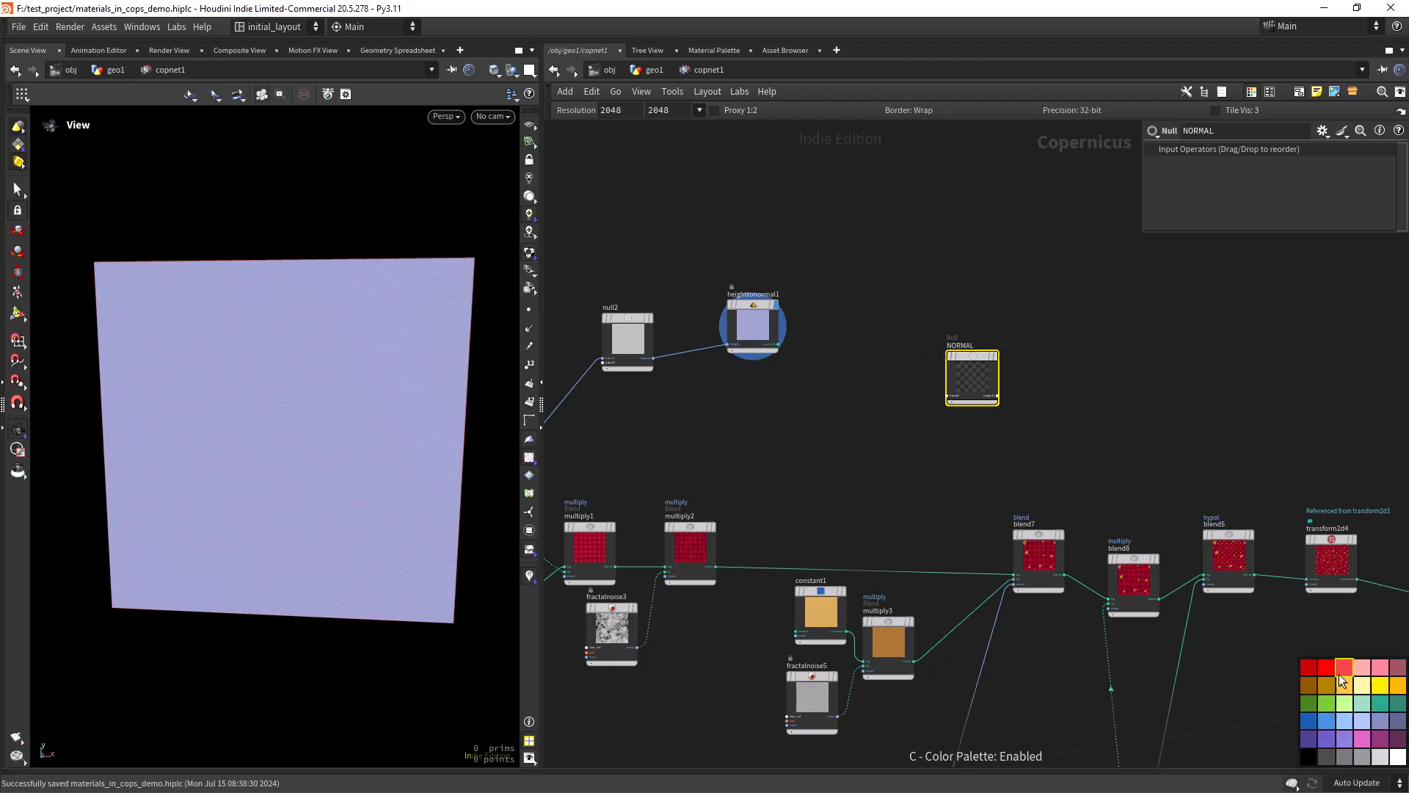
pyautogui.click(1343, 719)
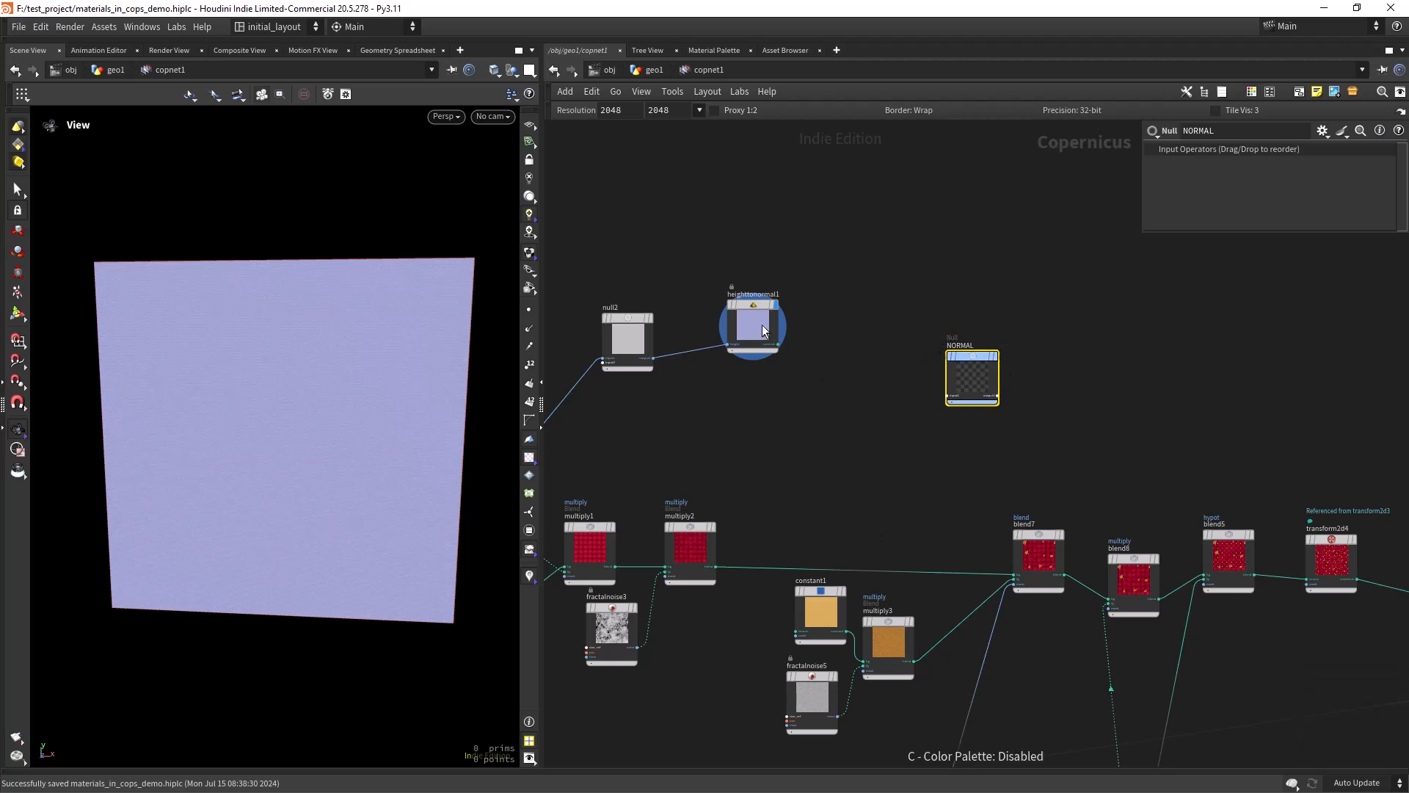
# - Wire the heighttonormal1 normals through the NORMAL null into the normal input of previewmaterial1
pyautogui.click(776, 352)
pyautogui.moveTo(778, 346); pyautogui.dragTo(948, 396)
pyautogui.click(999, 396)
pyautogui.scroll(-4, 1174, 397)
pyautogui.moveTo(1233, 406); pyautogui.dragTo(817, 371, button='middle')
pyautogui.moveTo(1100, 568); pyautogui.dragTo(967, 571, button='middle')
pyautogui.scroll(8, 923, 591)
pyautogui.moveTo(861, 506); pyautogui.dragTo(873, 590, button='middle')
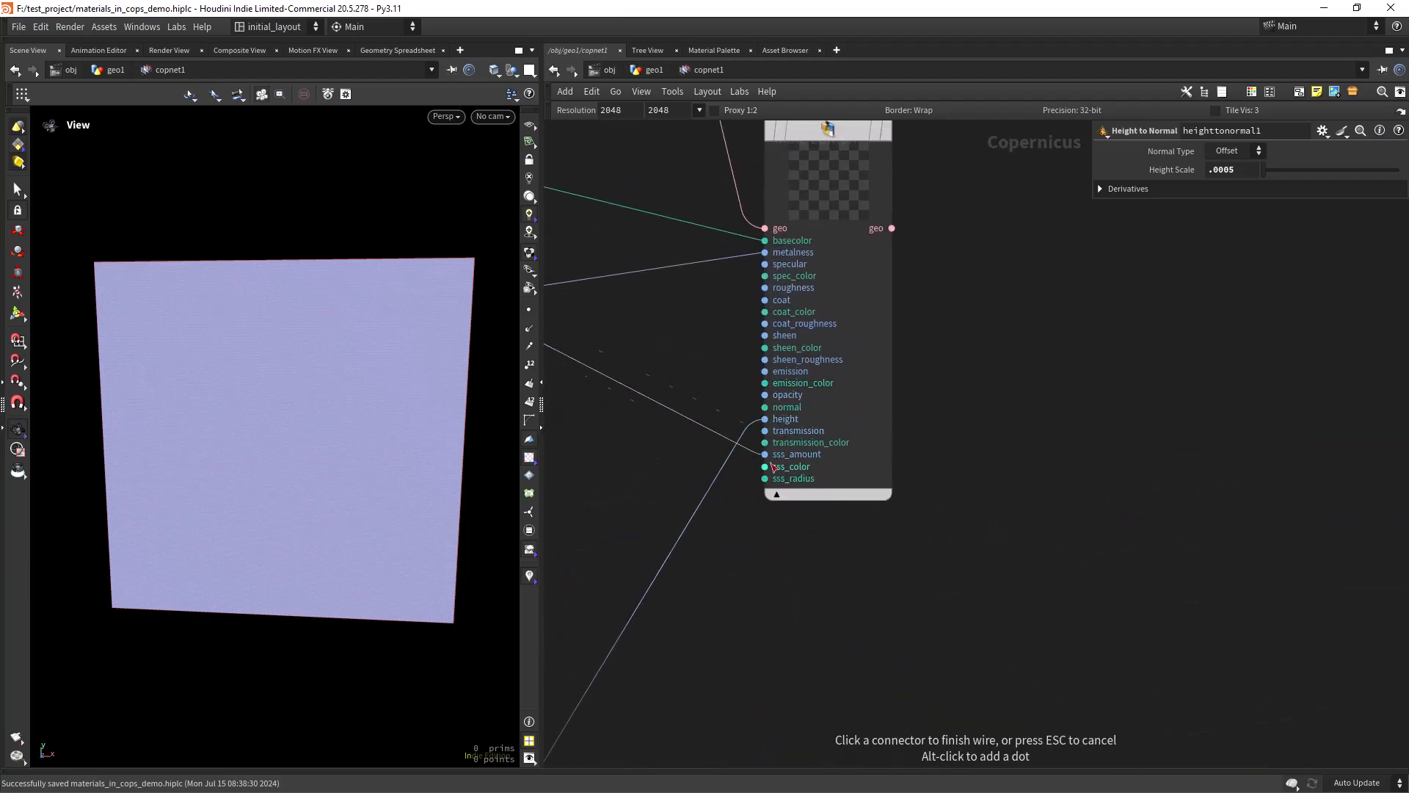
pyautogui.click(753, 323)
# - Display previewmaterial1, save the scene, and view the leather grain on the cylinder up close
pyautogui.scroll(-2, 1002, 328)
pyautogui.moveTo(1002, 327); pyautogui.dragTo(1031, 460, button='middle')
pyautogui.moveTo(893, 315)
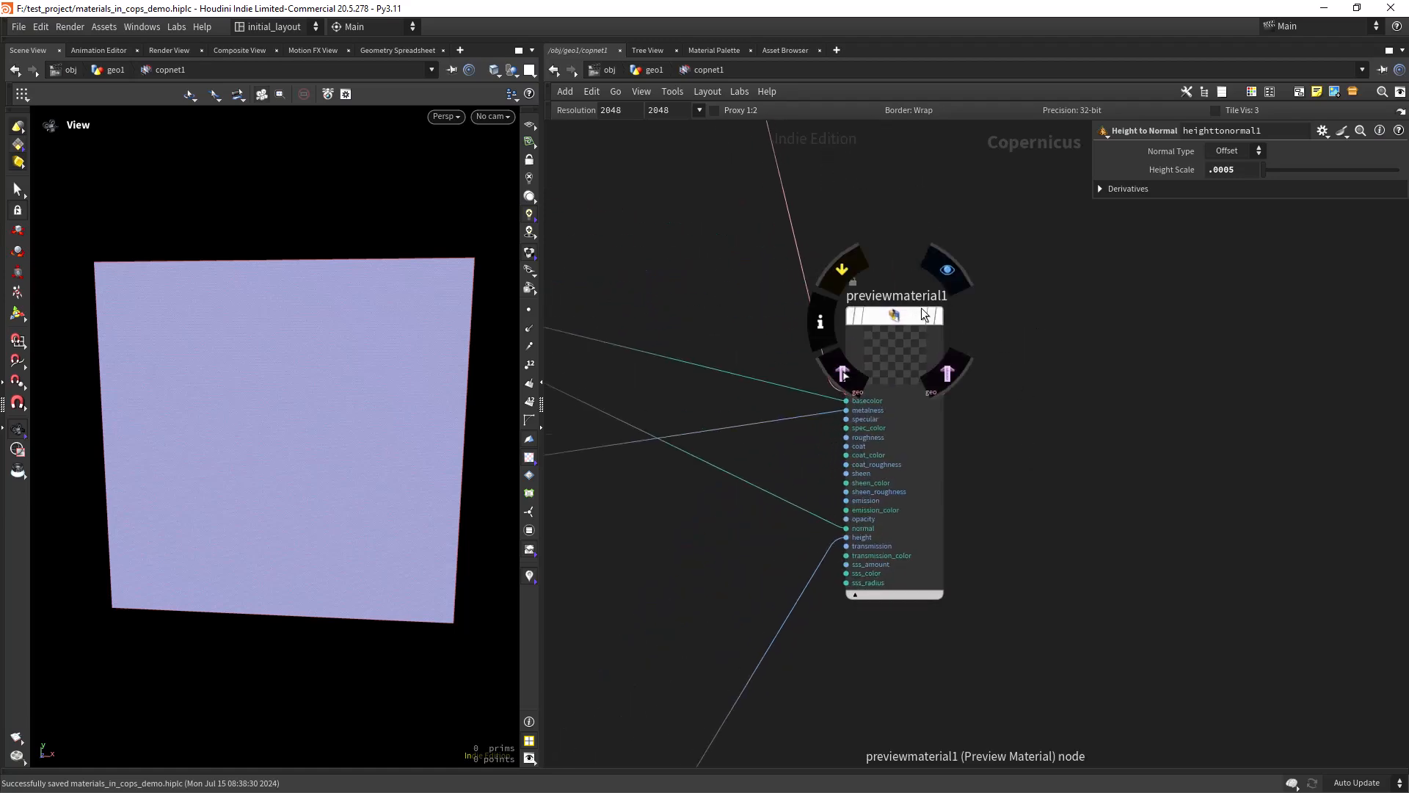
pyautogui.click(931, 285)
pyautogui.hotkey('ctrl', 's')
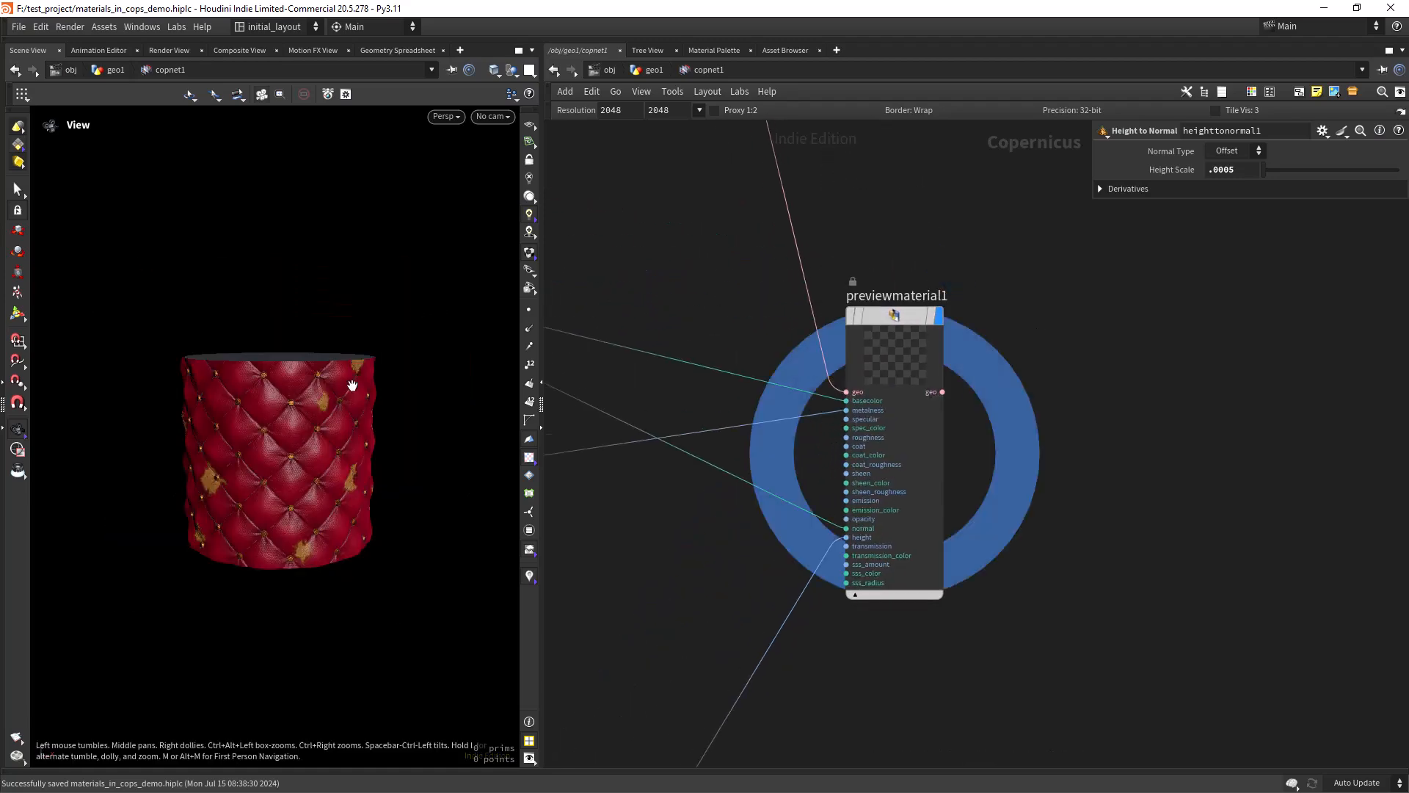
pyautogui.scroll(4, 276, 421)
pyautogui.moveTo(290, 416); pyautogui.dragTo(366, 420)
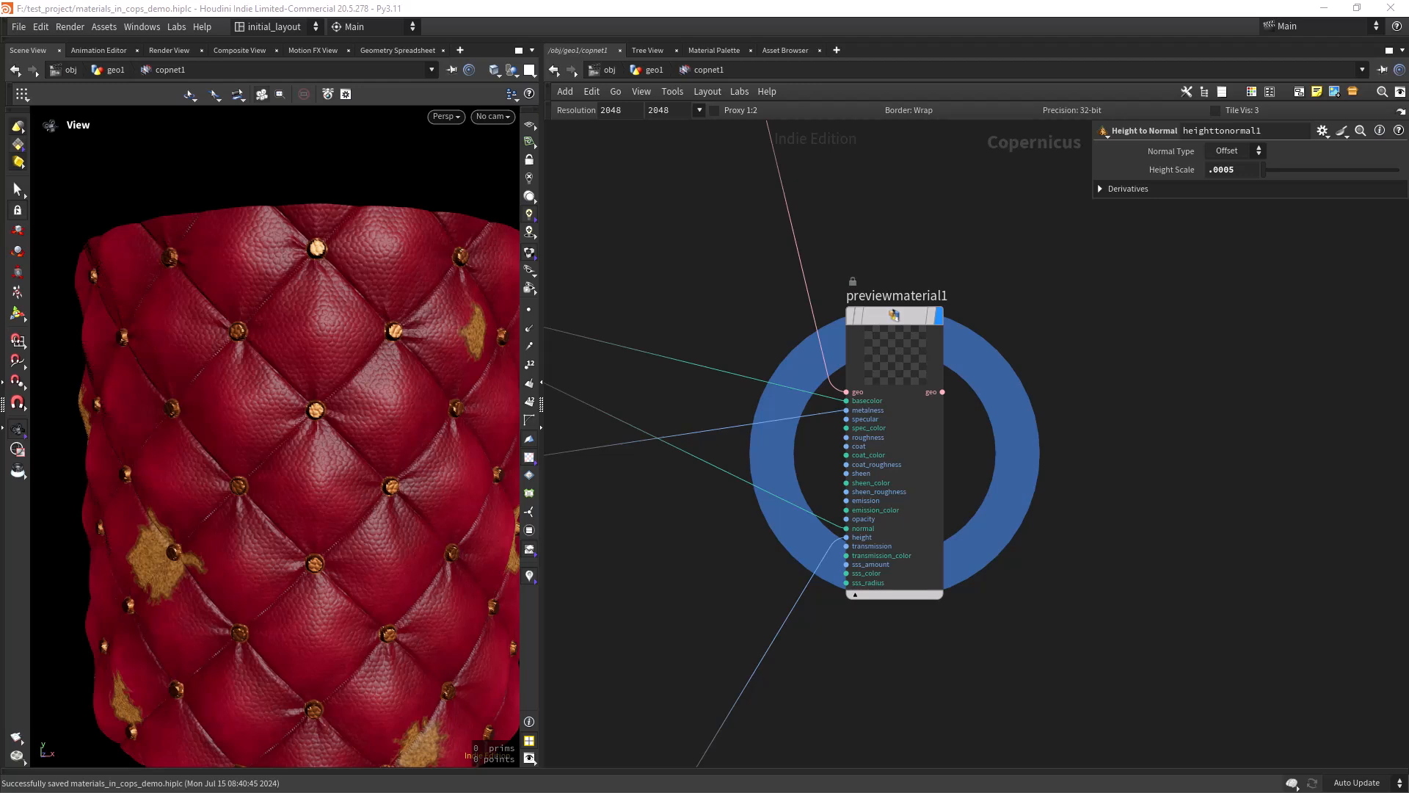
# - Set the Normal Map Scale of previewmaterial1 to .3
pyautogui.click(870, 323)
pyautogui.click(1225, 422)
pyautogui.write('.3')
pyautogui.press('Return')
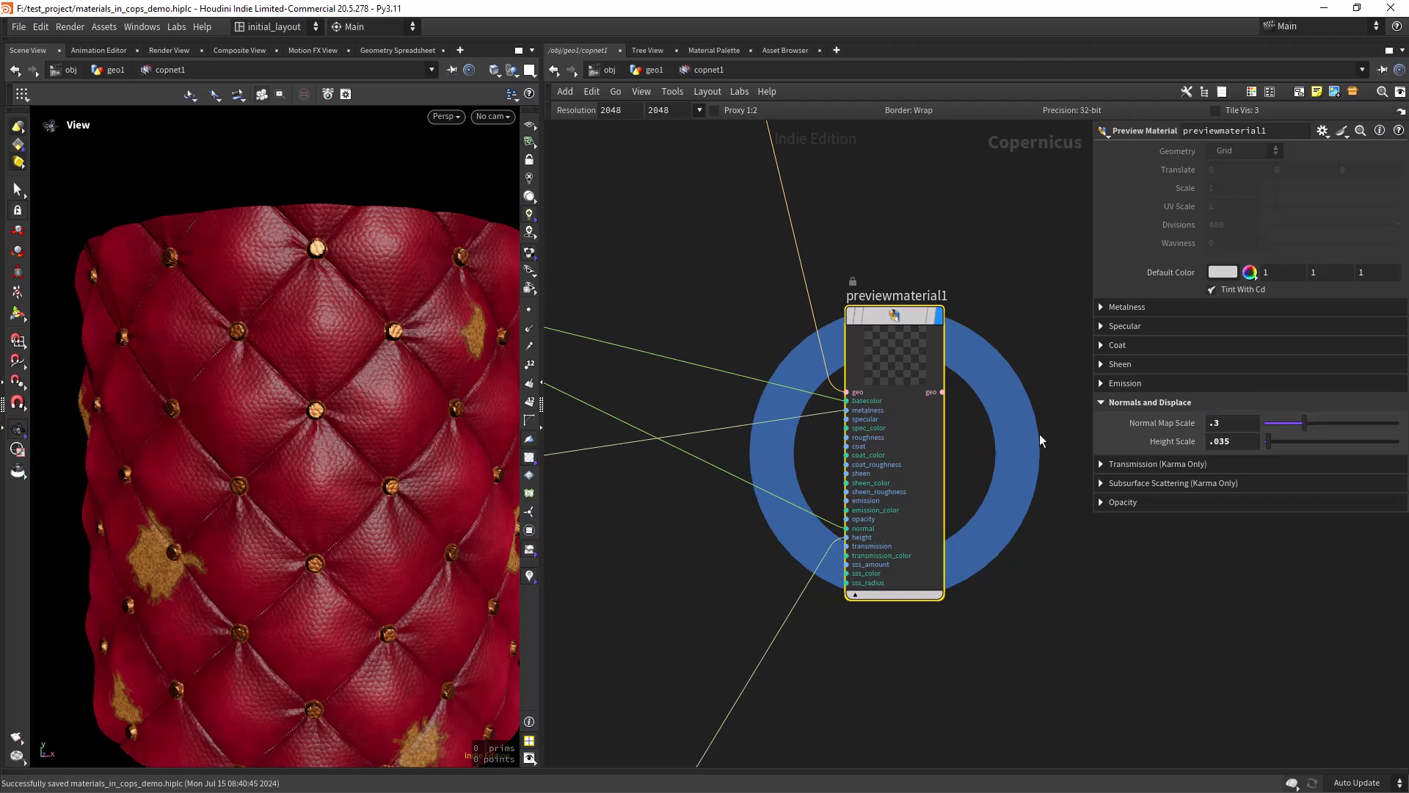
# - Examine the cylinder's leather grain, studs and worn patches from far and near, and look over the node network
pyautogui.moveTo(345, 394); pyautogui.dragTo(383, 393)
pyautogui.scroll(3, 315, 421)
pyautogui.moveTo(383, 393); pyautogui.dragTo(249, 491, button='right')
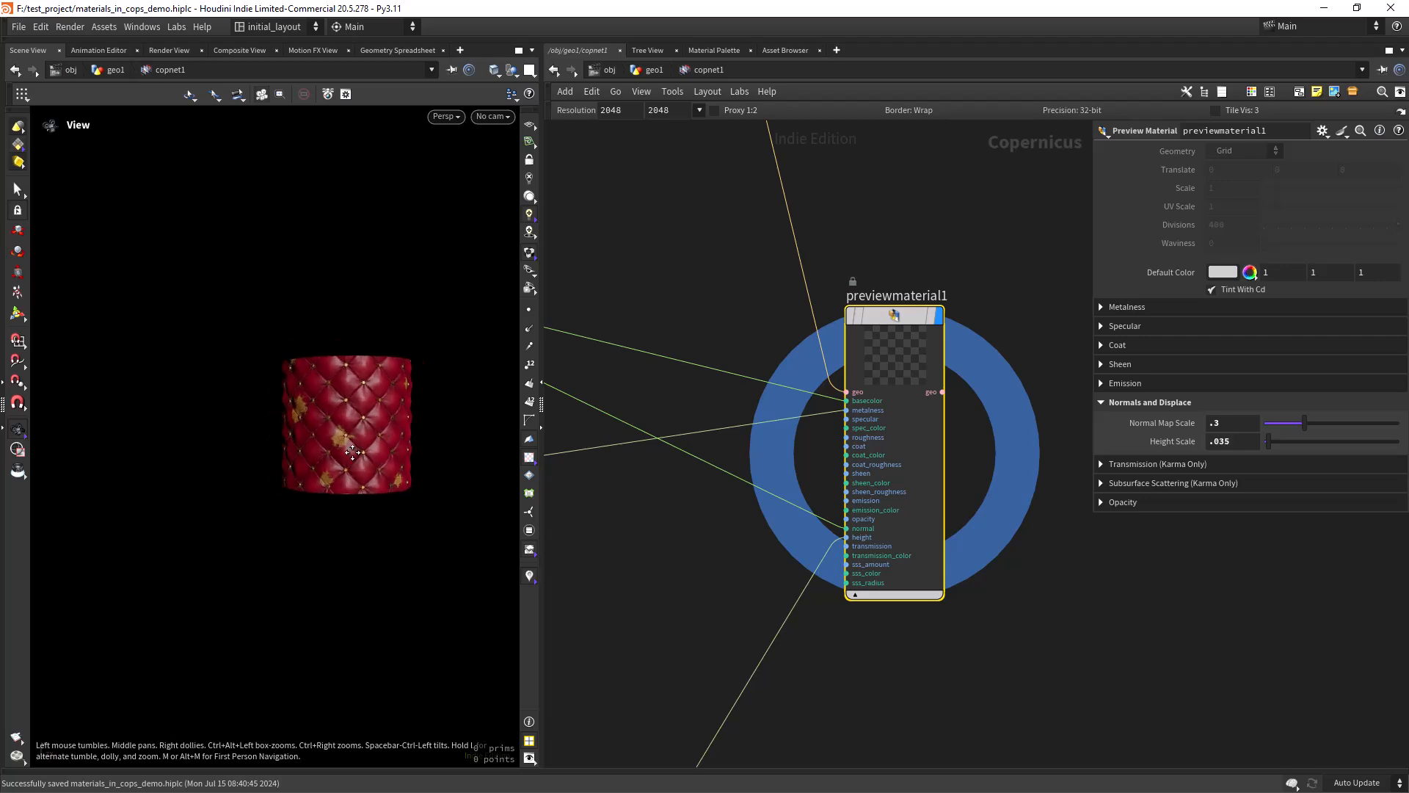
pyautogui.scroll(10, 393, 381)
pyautogui.moveTo(341, 425)
pyautogui.mouseDown()
pyautogui.moveTo(266, 442)
pyautogui.moveTo(283, 475)
pyautogui.moveTo(355, 428)
pyautogui.mouseUp()
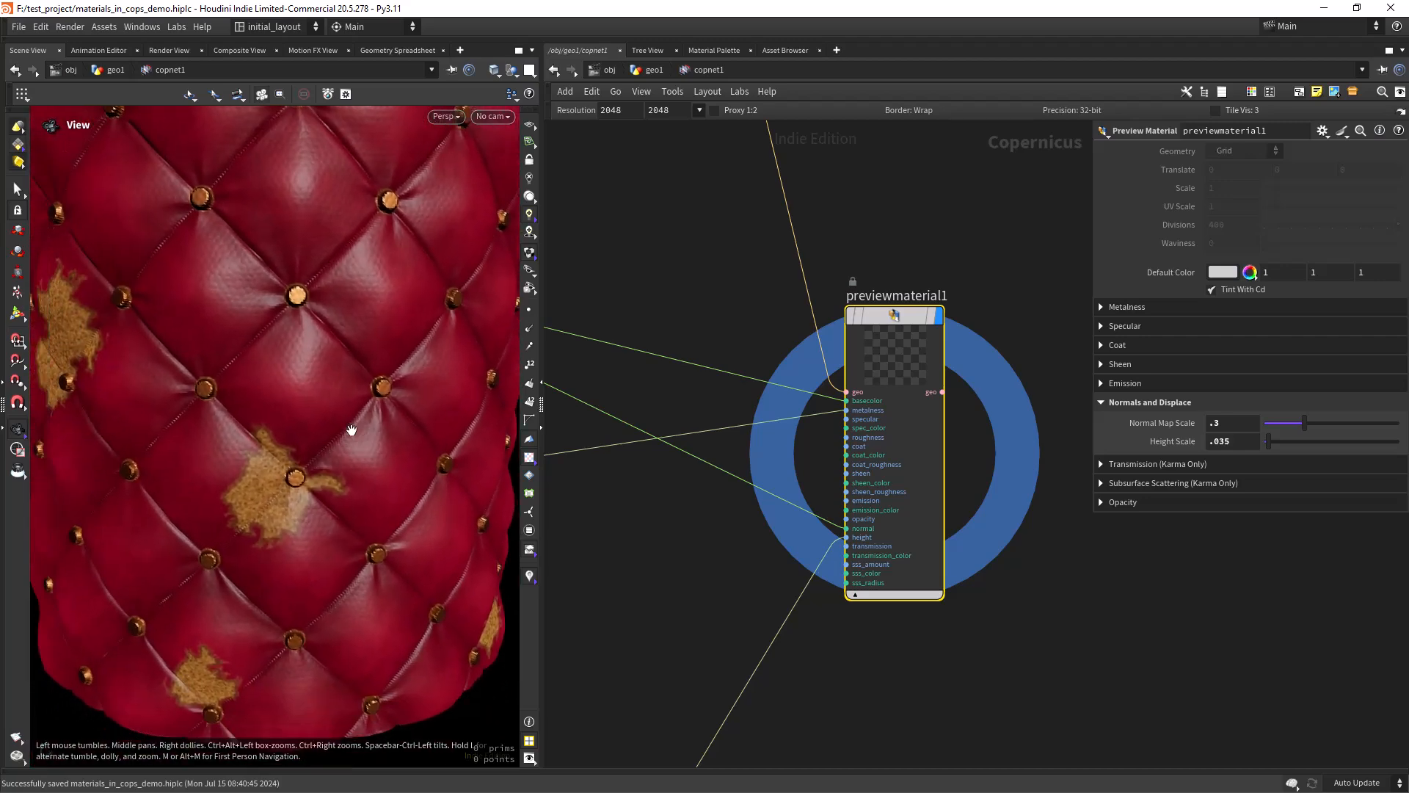
pyautogui.scroll(-8, 355, 428)
pyautogui.scroll(-3, 358, 449)
pyautogui.scroll(-8, 635, 309)
pyautogui.scroll(5, 776, 289)
pyautogui.scroll(4, 367, 398)
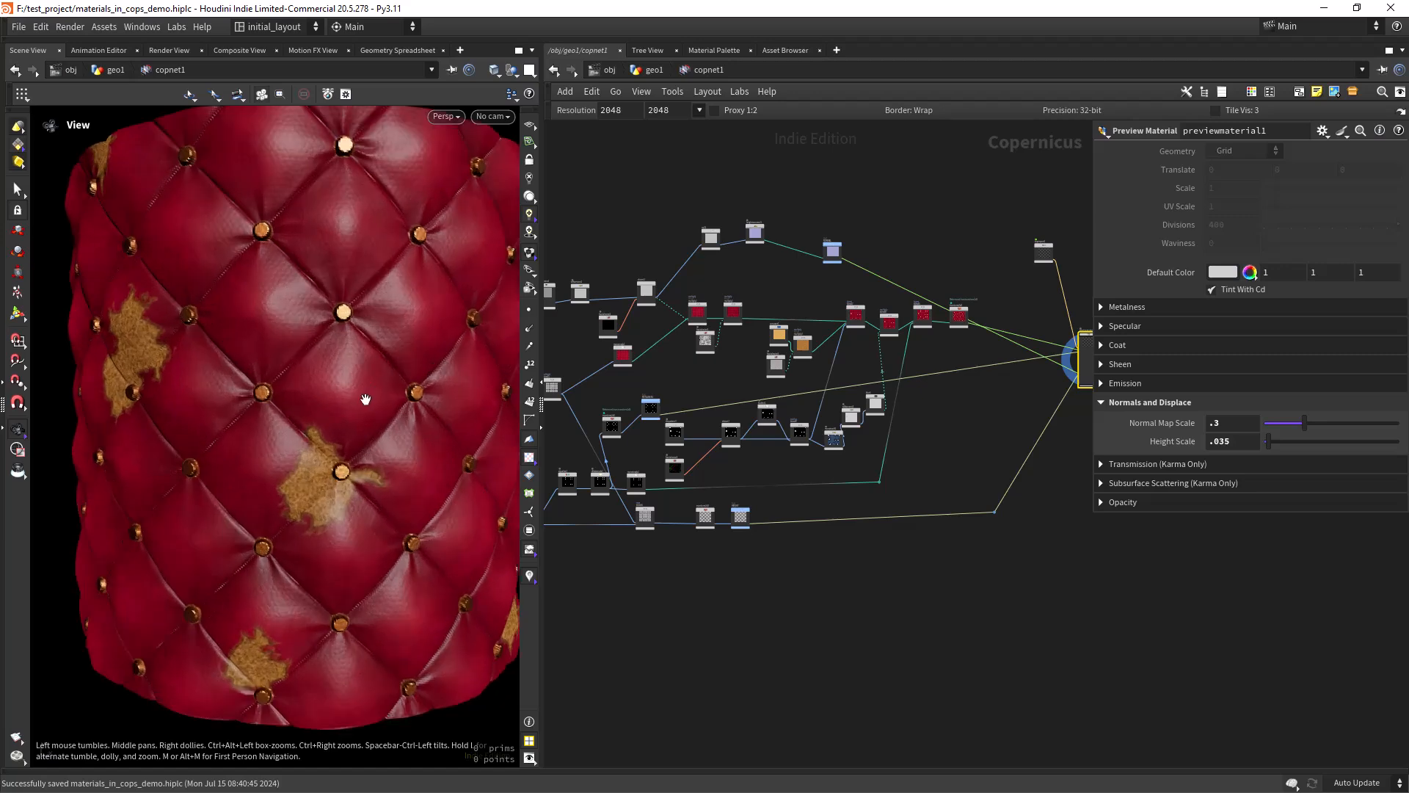
pyautogui.scroll(2, 367, 398)
pyautogui.scroll(3, 324, 352)
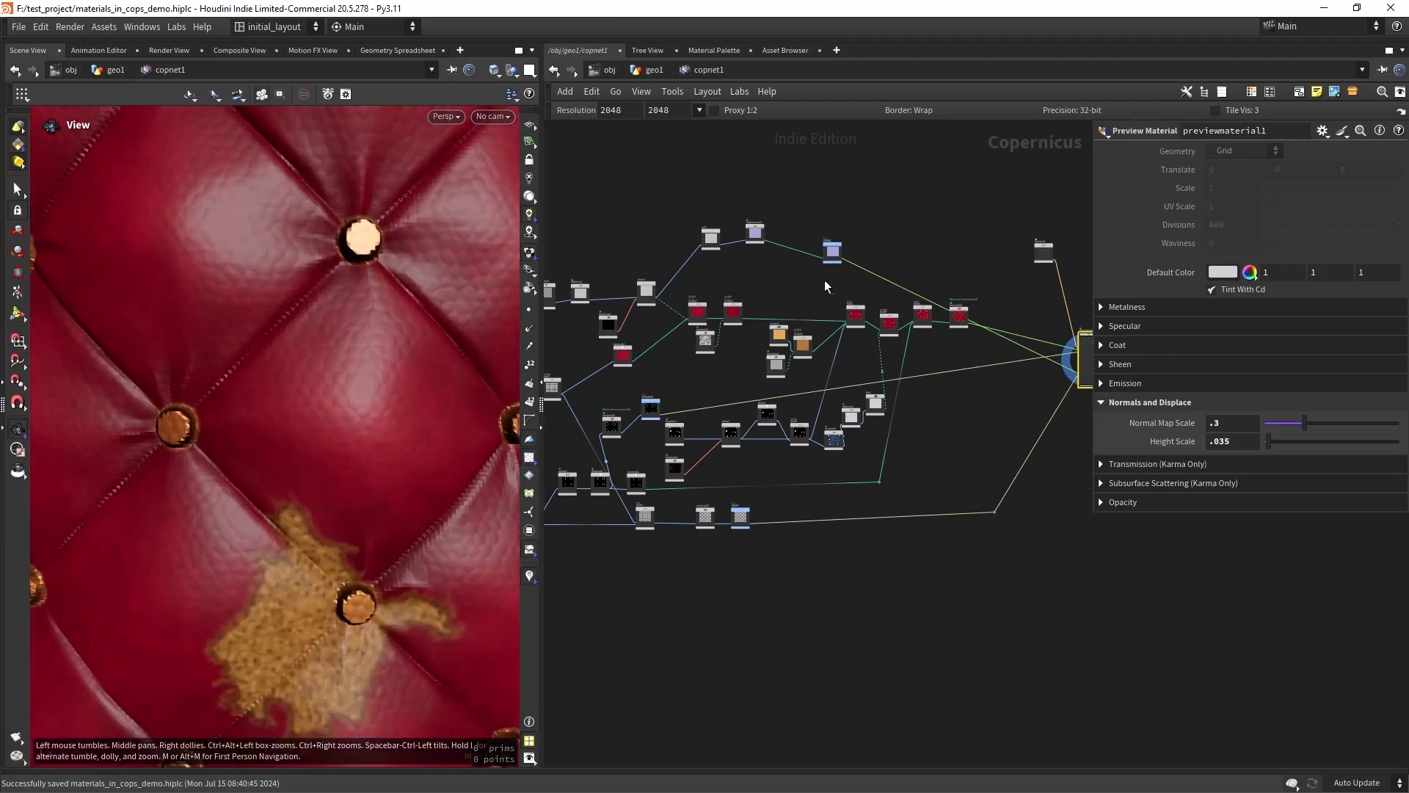
# - Move the NORMAL null slightly higher in the network and display the fractalnoise5 output
pyautogui.moveTo(833, 251); pyautogui.dragTo(833, 222)
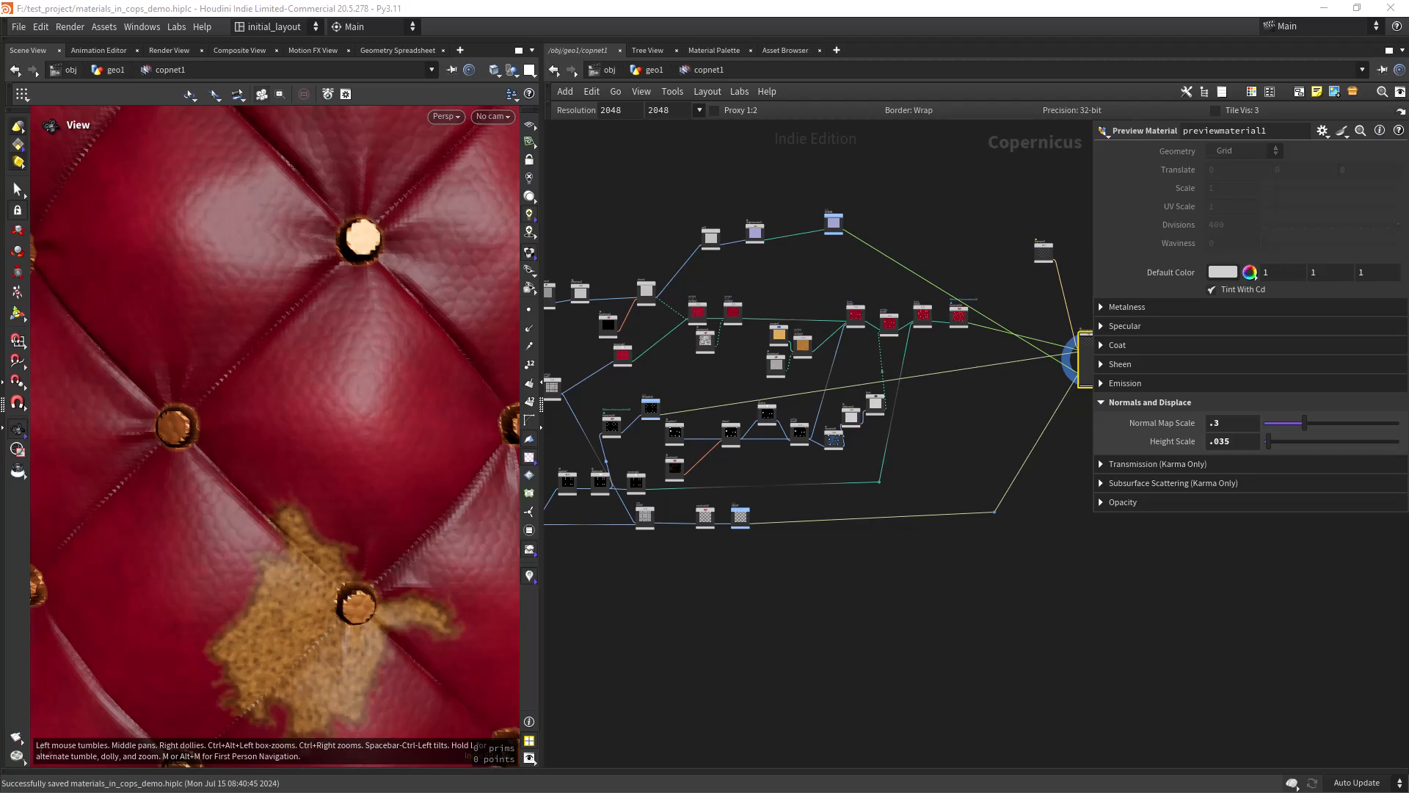
pyautogui.scroll(8, 817, 377)
pyautogui.click(716, 317)
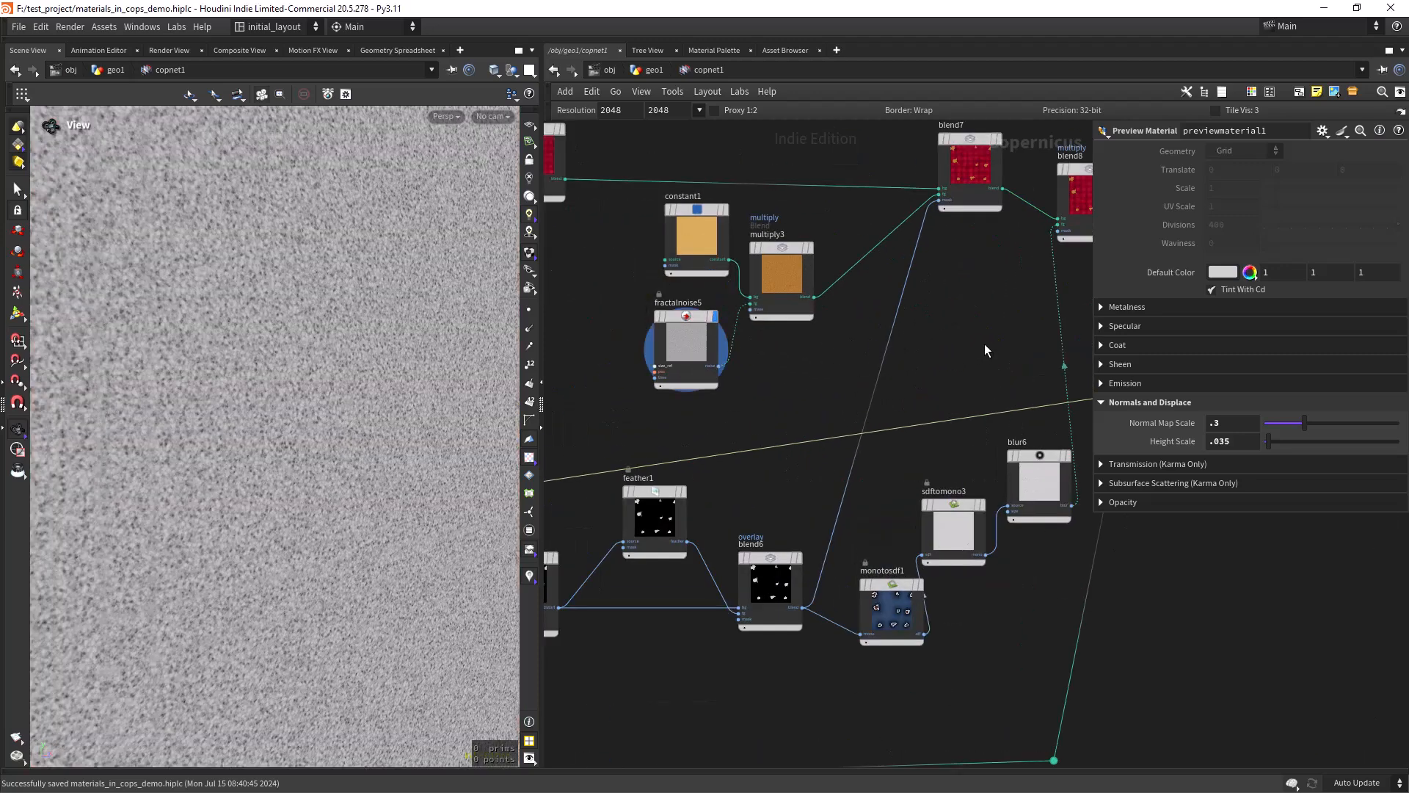
pyautogui.scroll(-3, 982, 350)
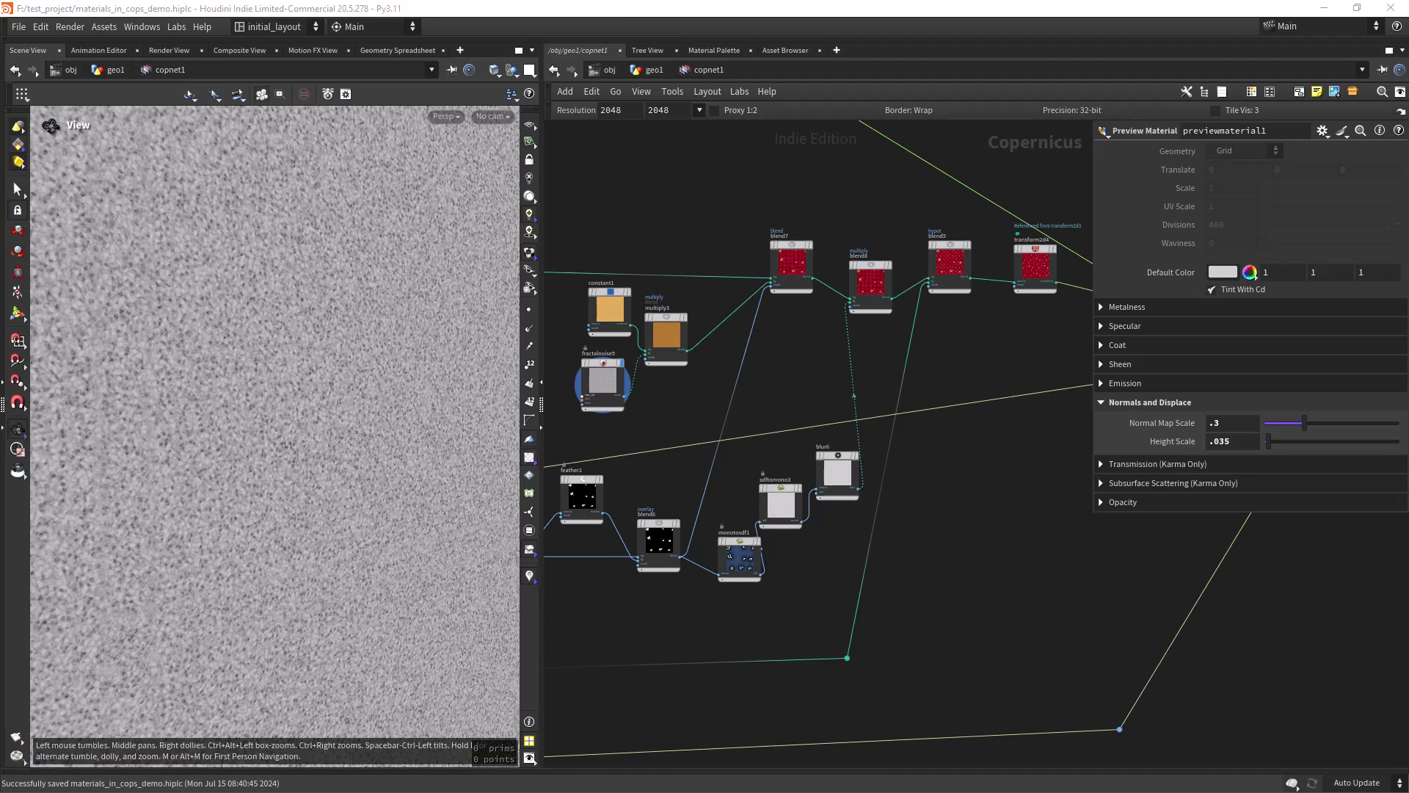
# - Duplicate heighttonormal1 below the NORMAL null, feed its height input from fractalnoise5, and display the copy
pyautogui.moveTo(927, 345); pyautogui.dragTo(984, 569, button='middle')
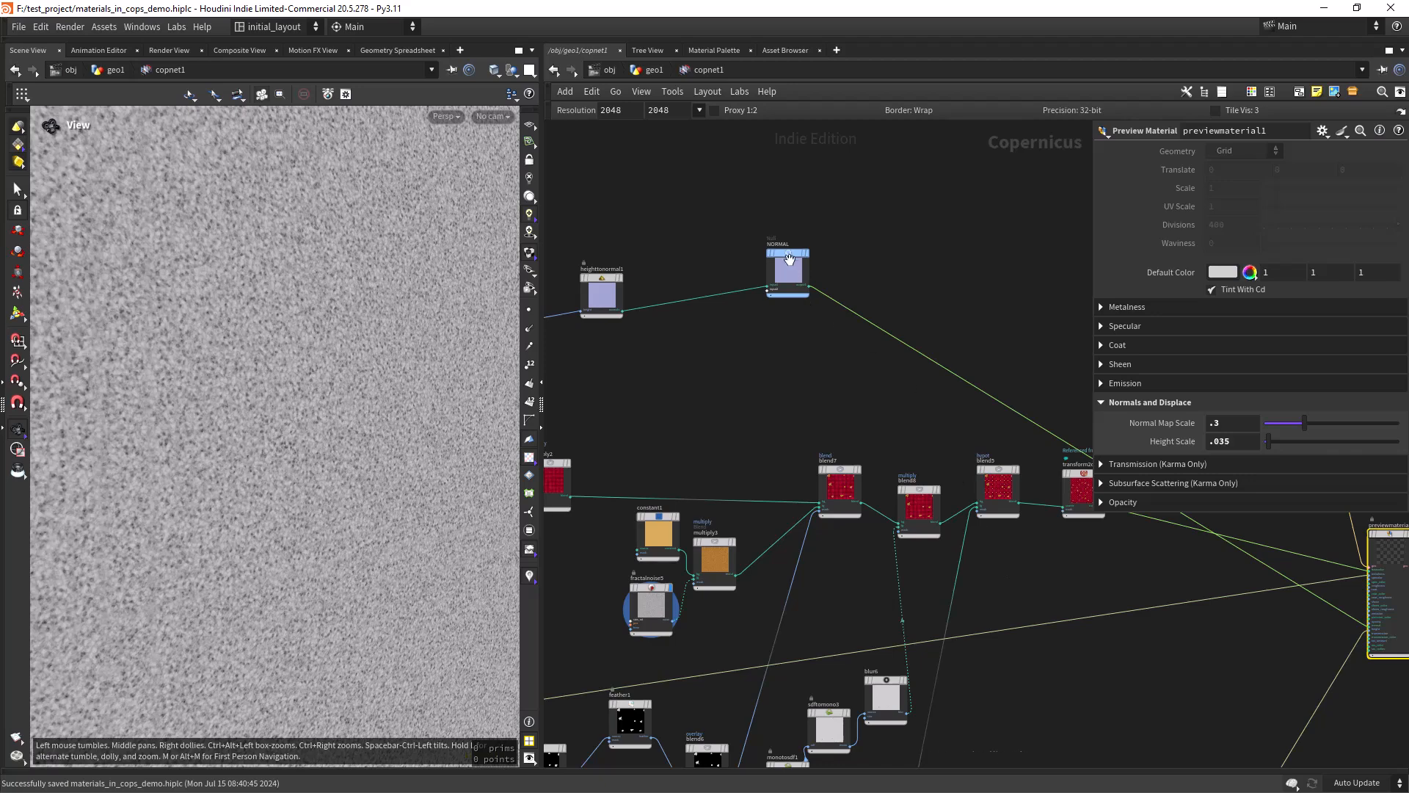
pyautogui.moveTo(661, 374); pyautogui.dragTo(772, 358, button='middle')
pyautogui.keyDown('alt'); pyautogui.moveTo(720, 262); pyautogui.dragTo(831, 467); pyautogui.keyUp('alt')
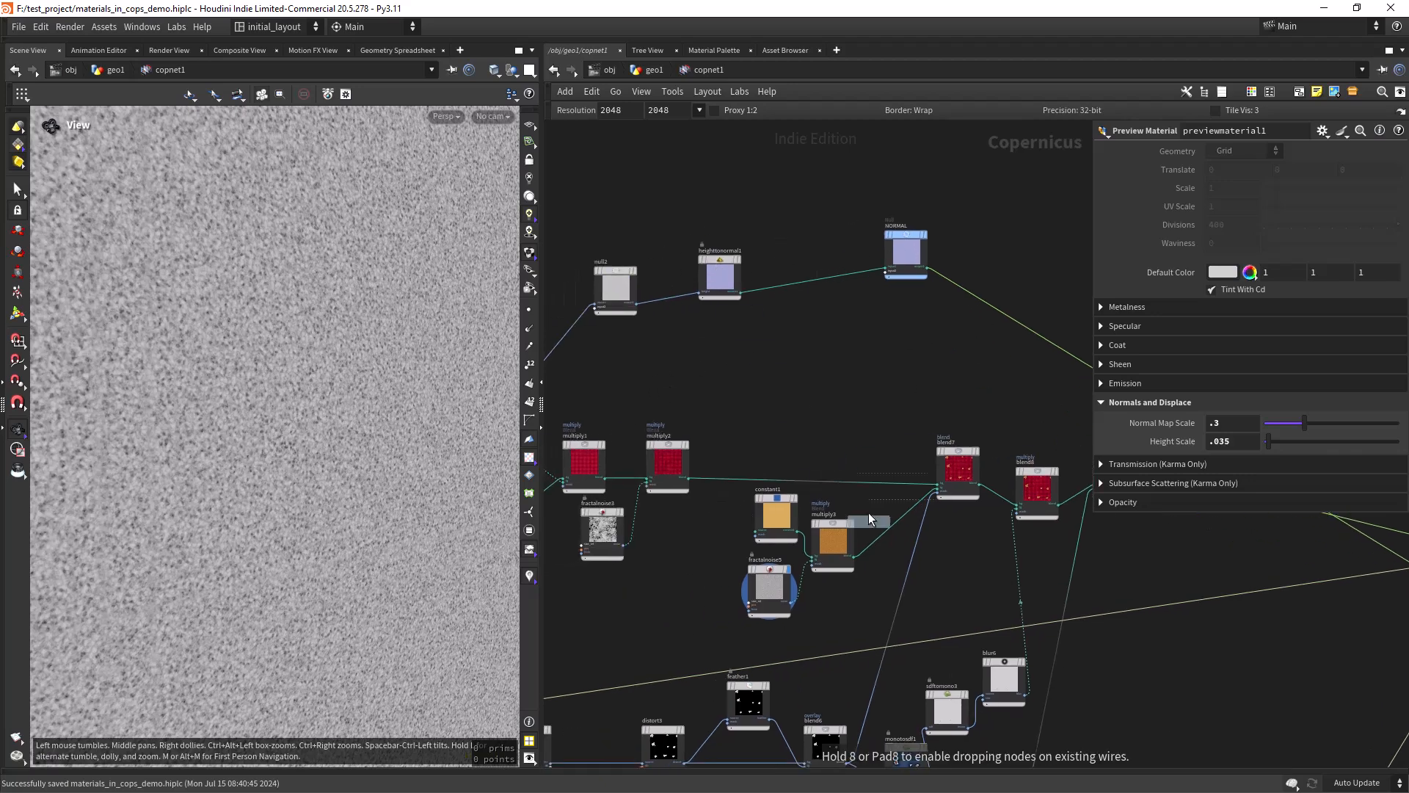
pyautogui.keyDown('alt'); pyautogui.moveTo(959, 401); pyautogui.dragTo(888, 355); pyautogui.keyUp('alt')
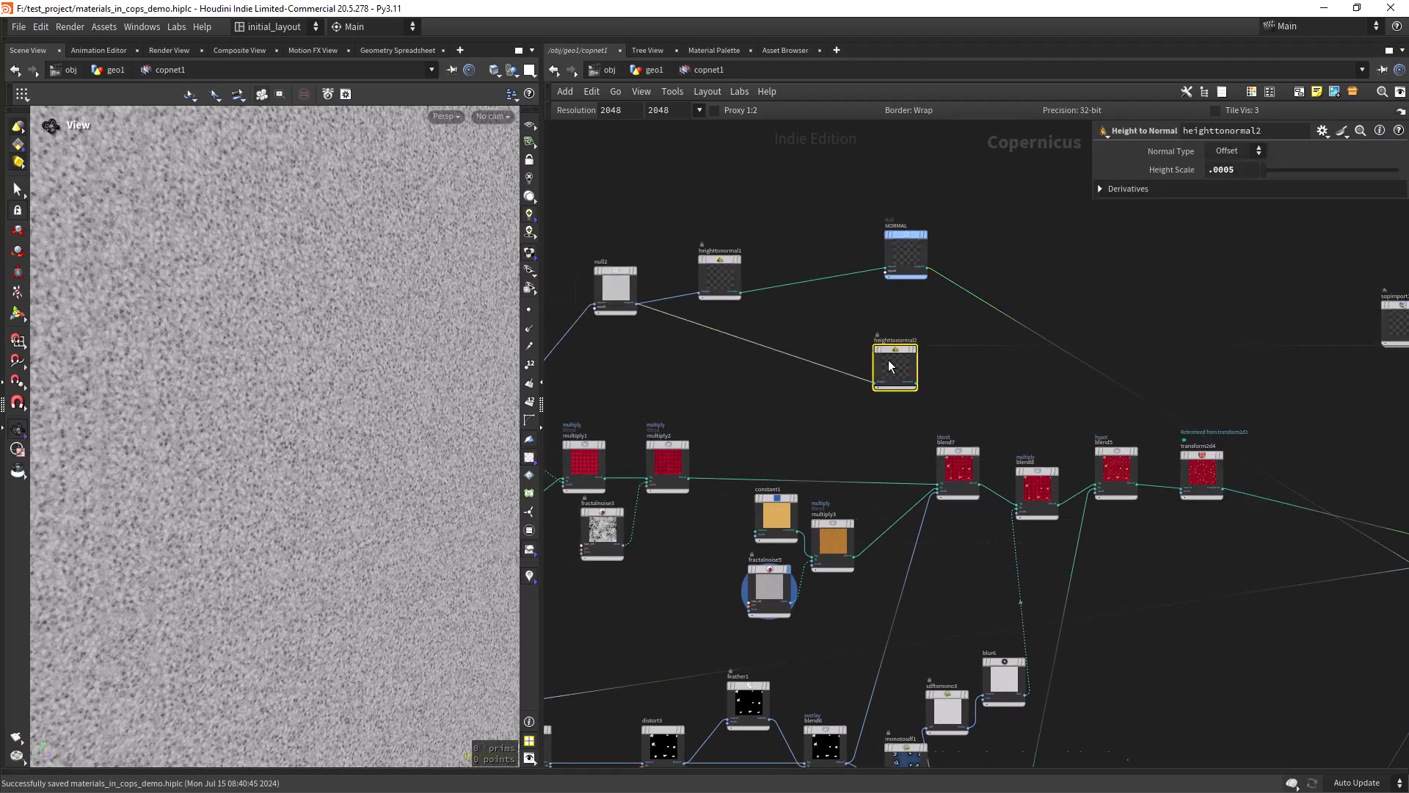
pyautogui.scroll(4, 839, 617)
pyautogui.click(746, 588)
pyautogui.moveTo(832, 273); pyautogui.dragTo(726, 481, button='middle')
pyautogui.click(796, 377)
pyautogui.click(885, 275)
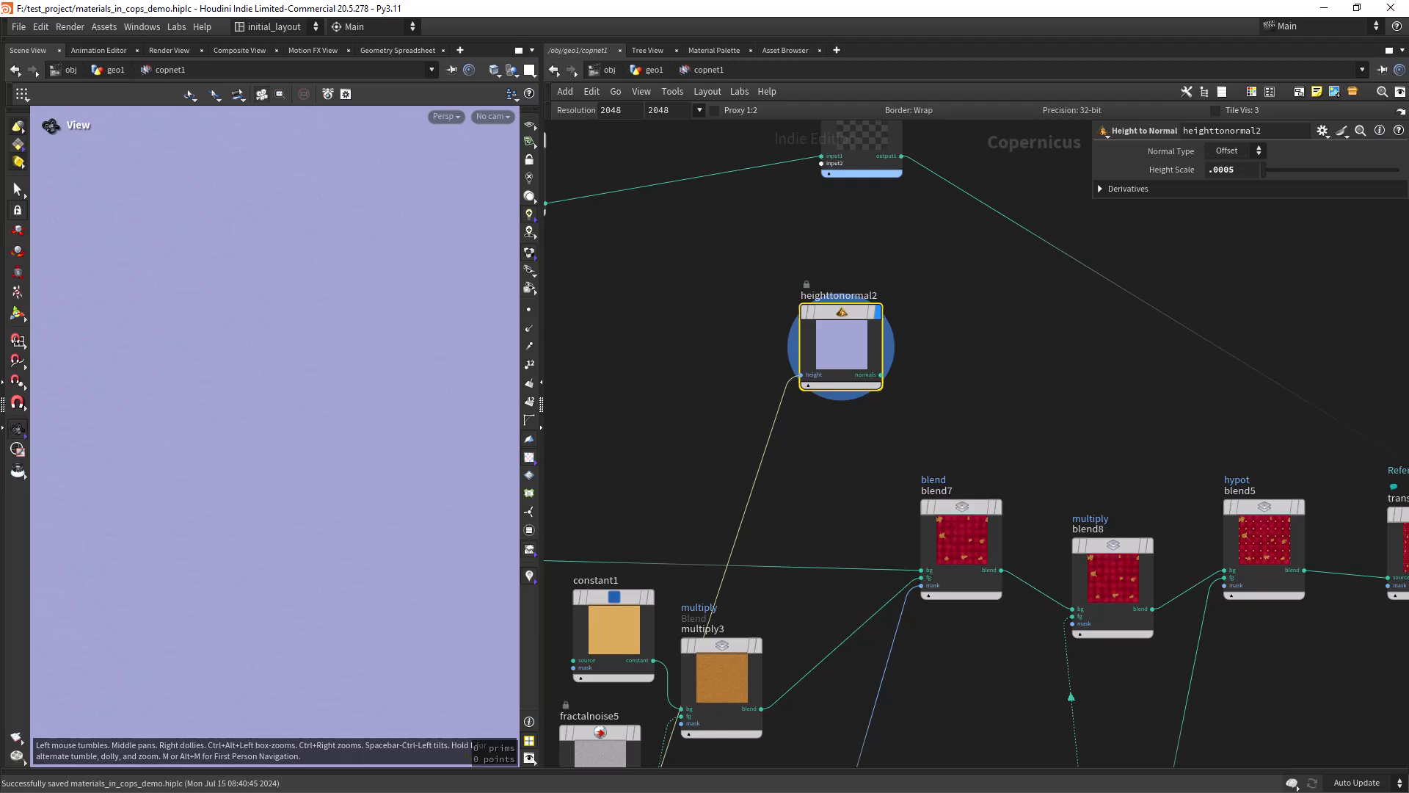
# - Set the height scale of heighttonormal2 to .01
pyautogui.moveTo(1236, 170); pyautogui.dragTo(1216, 177)
pyautogui.write('01')
pyautogui.press('Return')
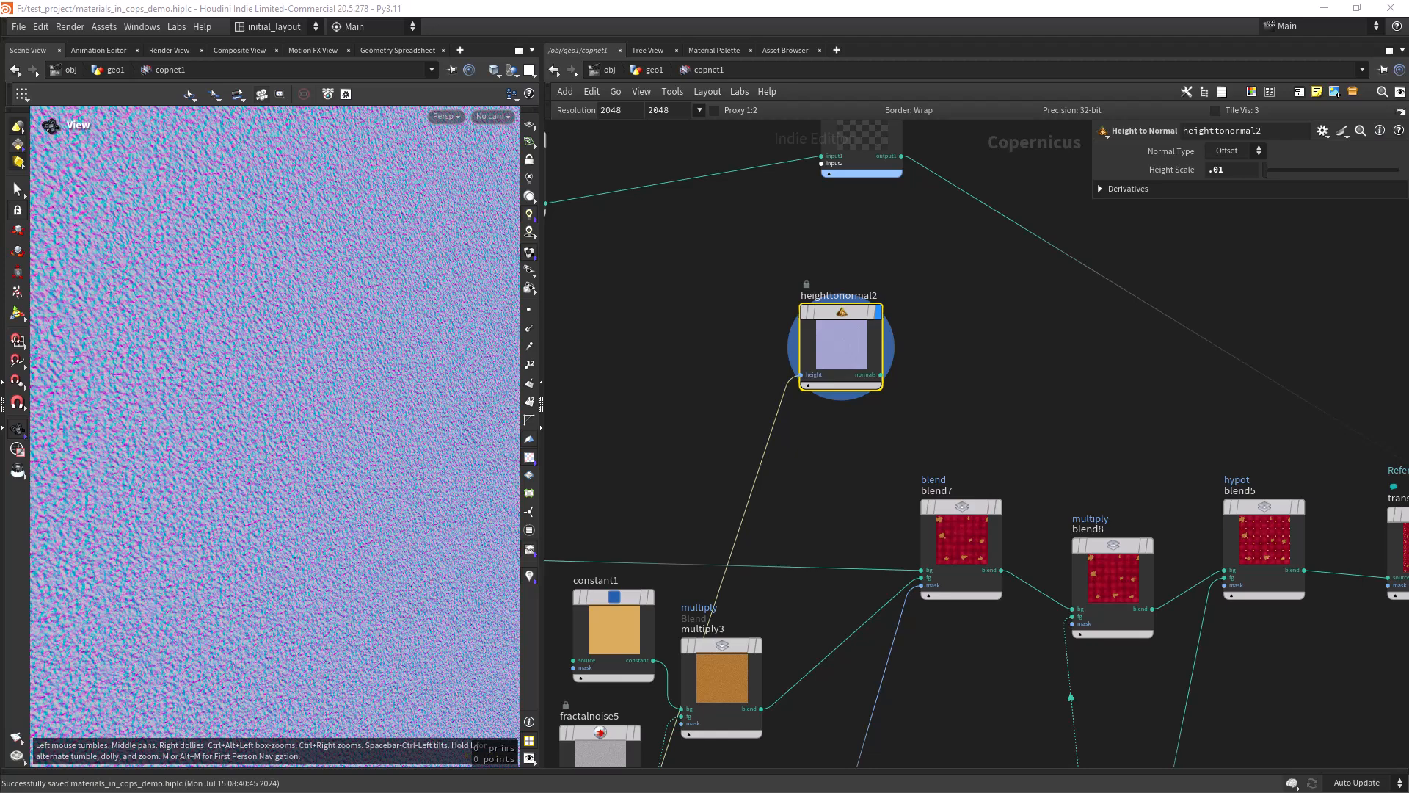
# - Duplicate heighttonormal2 into the space below blend7 and connect the blend6 output to the copy's height input
pyautogui.moveTo(780, 620); pyautogui.dragTo(929, 383, button='middle')
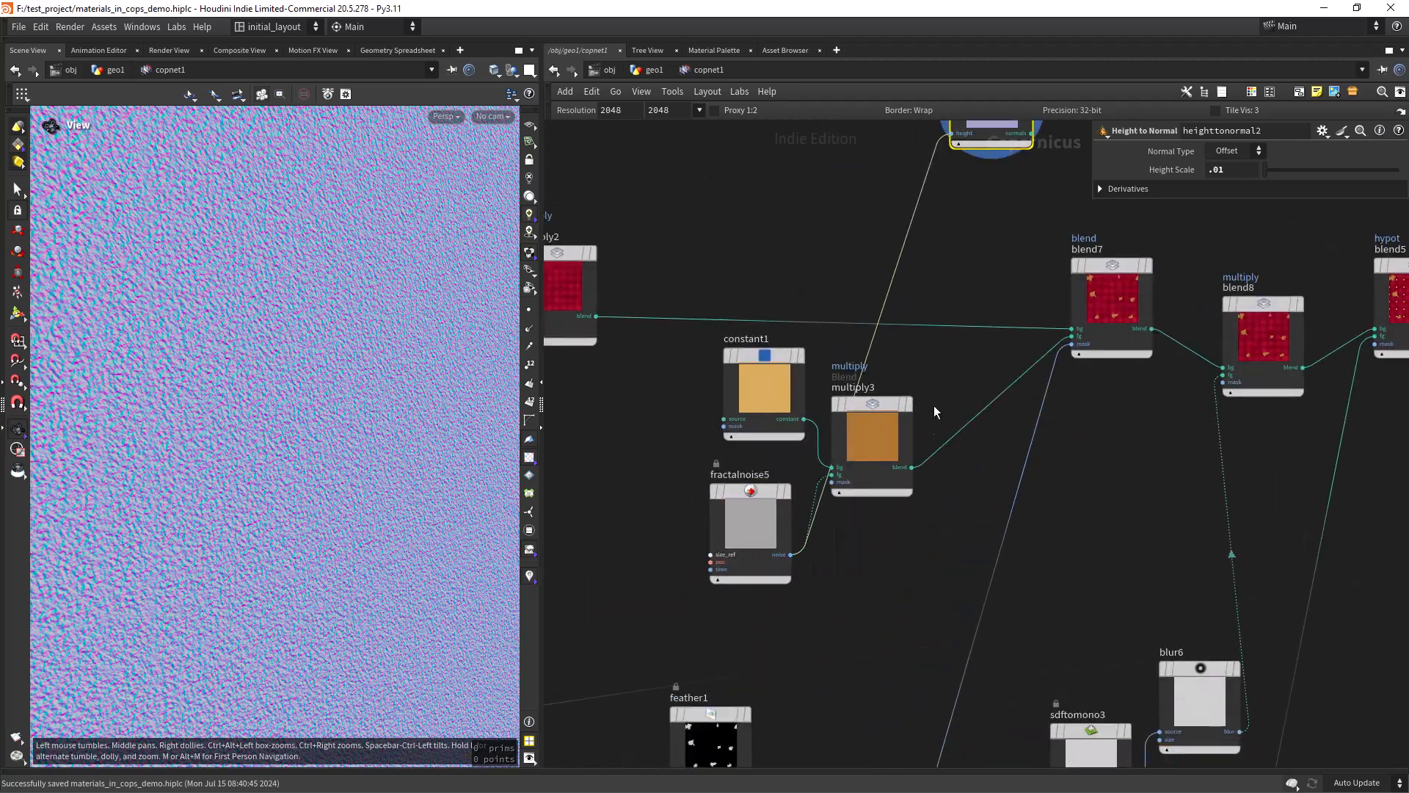
pyautogui.scroll(-3, 954, 397)
pyautogui.keyDown('alt'); pyautogui.moveTo(979, 202); pyautogui.dragTo(1033, 482); pyautogui.keyUp('alt')
pyautogui.moveTo(985, 575); pyautogui.dragTo(925, 509, button='middle')
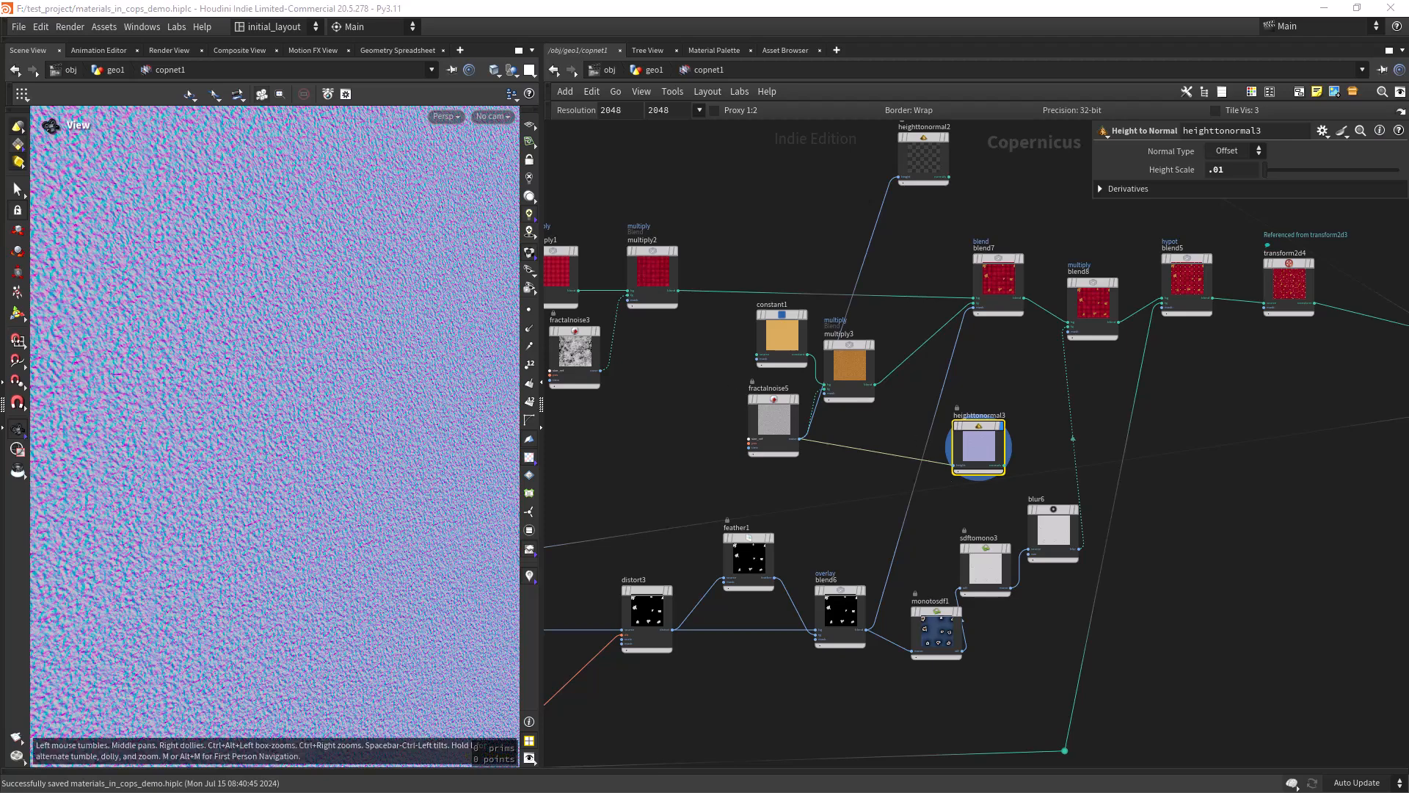
pyautogui.moveTo(1026, 621); pyautogui.dragTo(878, 622, button='middle')
pyautogui.scroll(-3, 921, 613)
pyautogui.scroll(3, 881, 613)
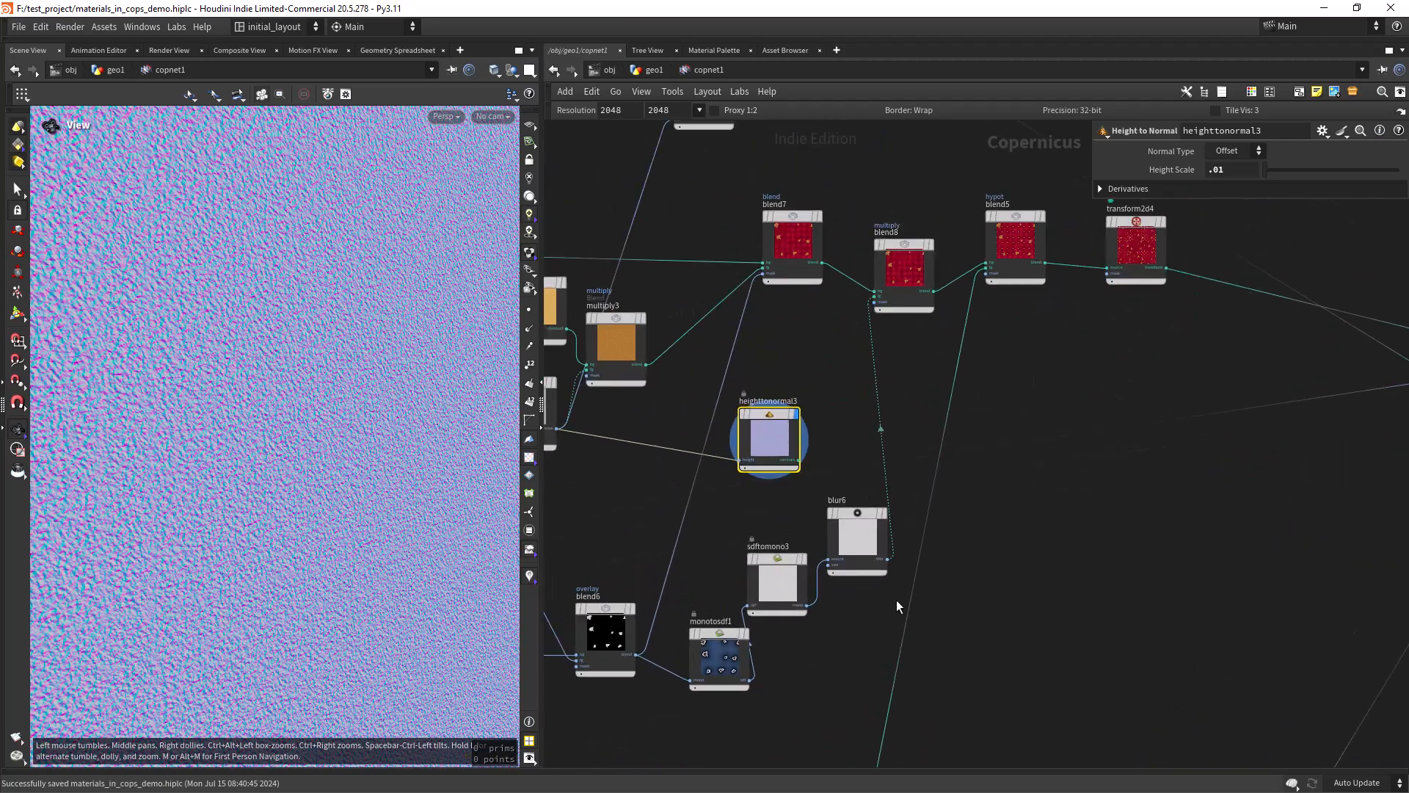
pyautogui.click(634, 654)
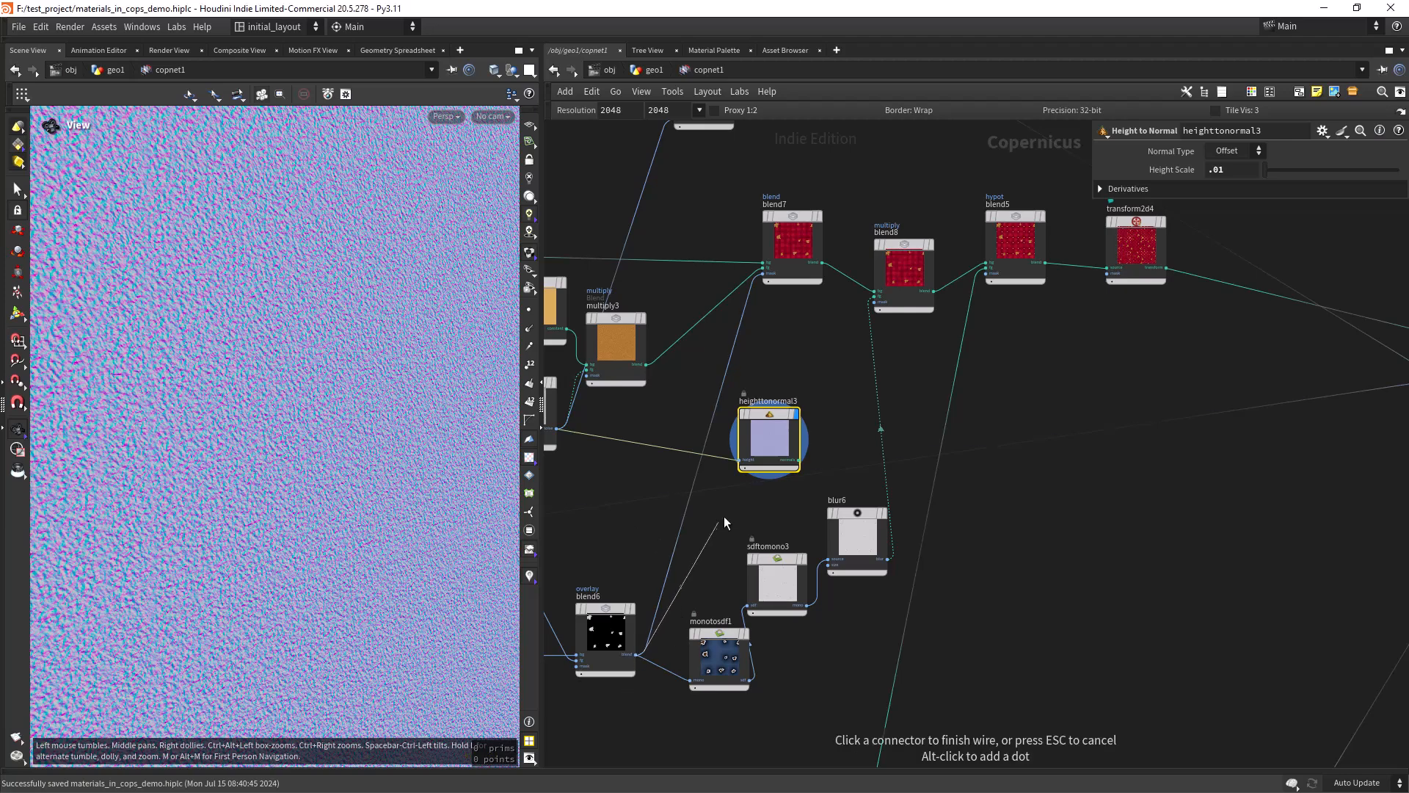
pyautogui.click(740, 460)
pyautogui.moveTo(243, 486); pyautogui.dragTo(380, 516, button='middle')
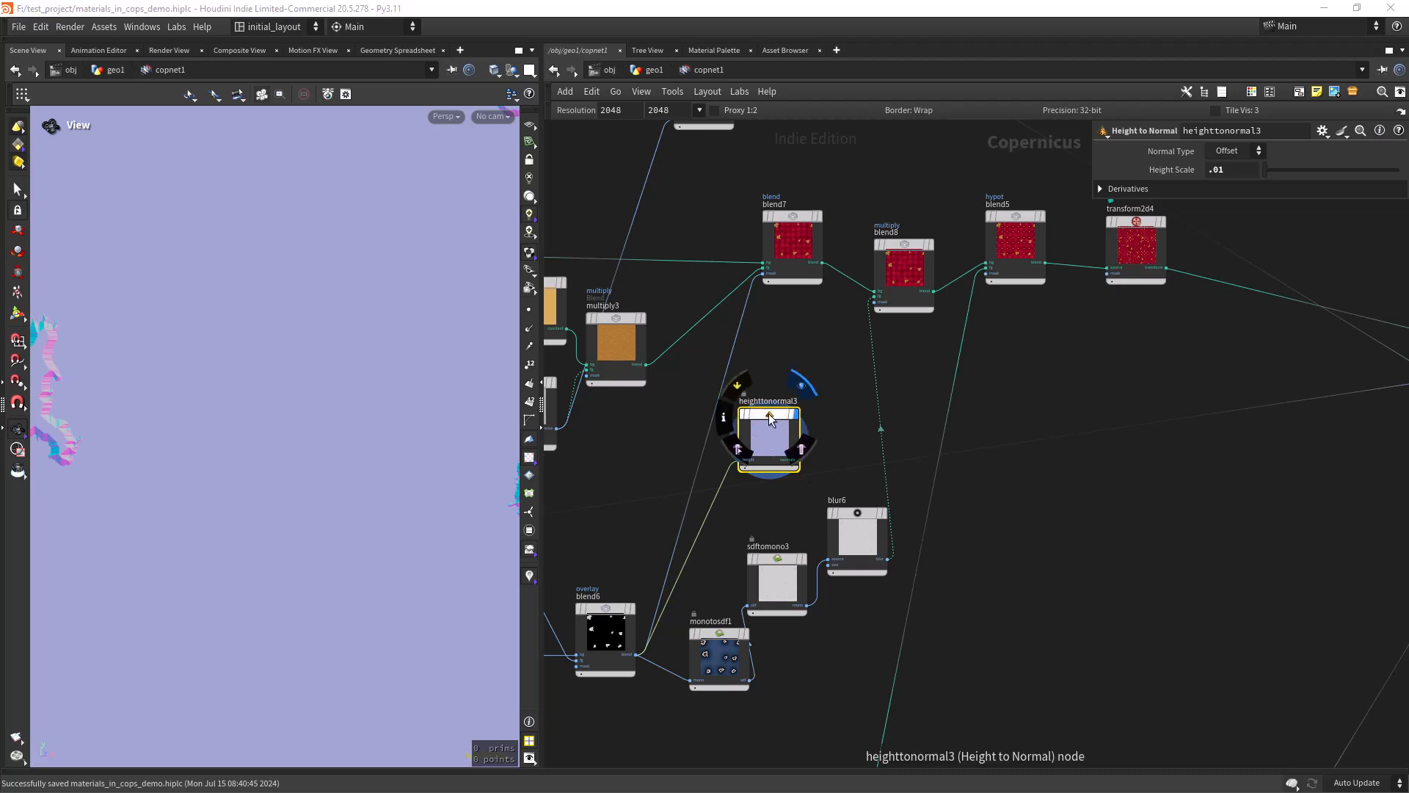
# - Set the height scale of heighttonormal3 to -.08 and check the patch outlines in the normal map
pyautogui.click(1224, 170)
pyautogui.write('-')
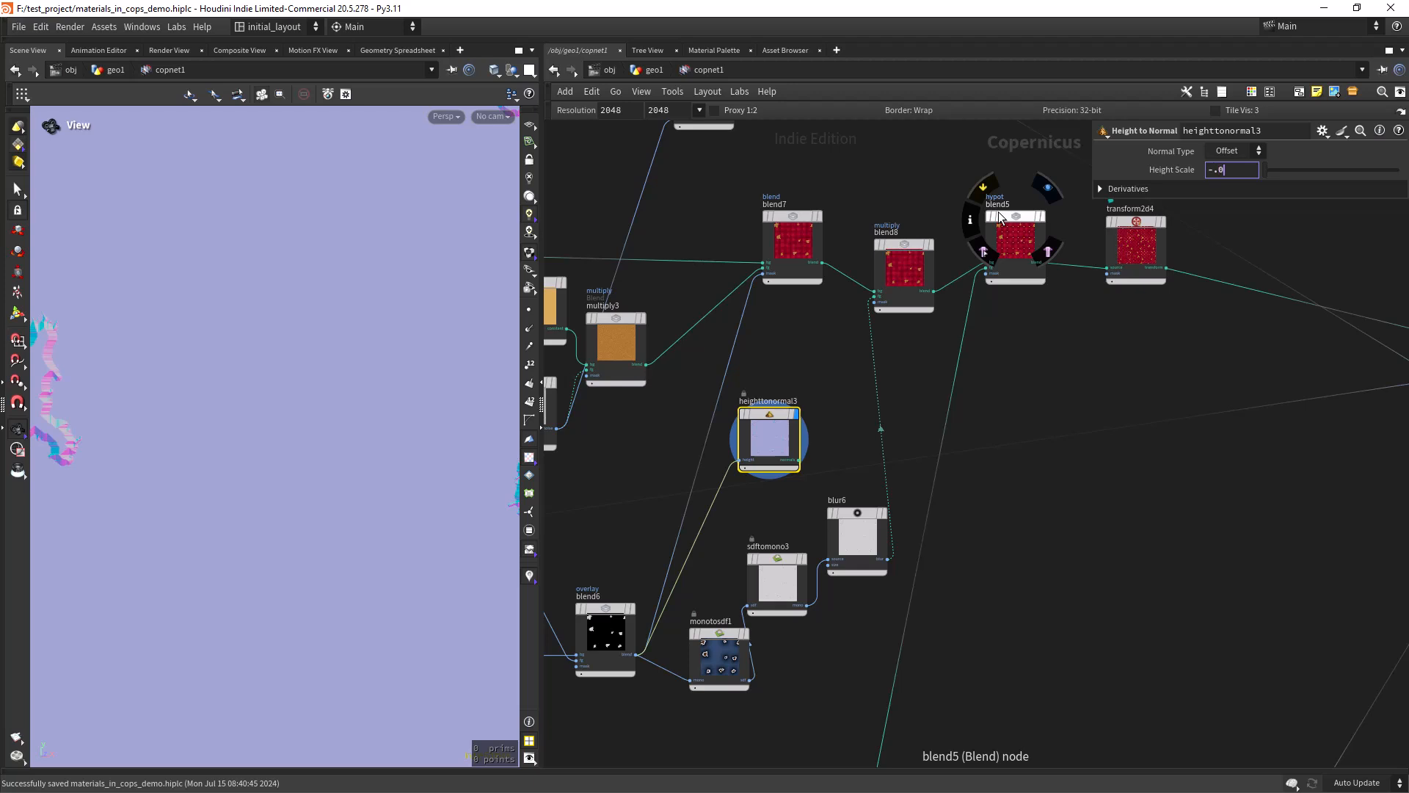
pyautogui.write('.08')
pyautogui.press('Return')
pyautogui.scroll(-5, 170, 494)
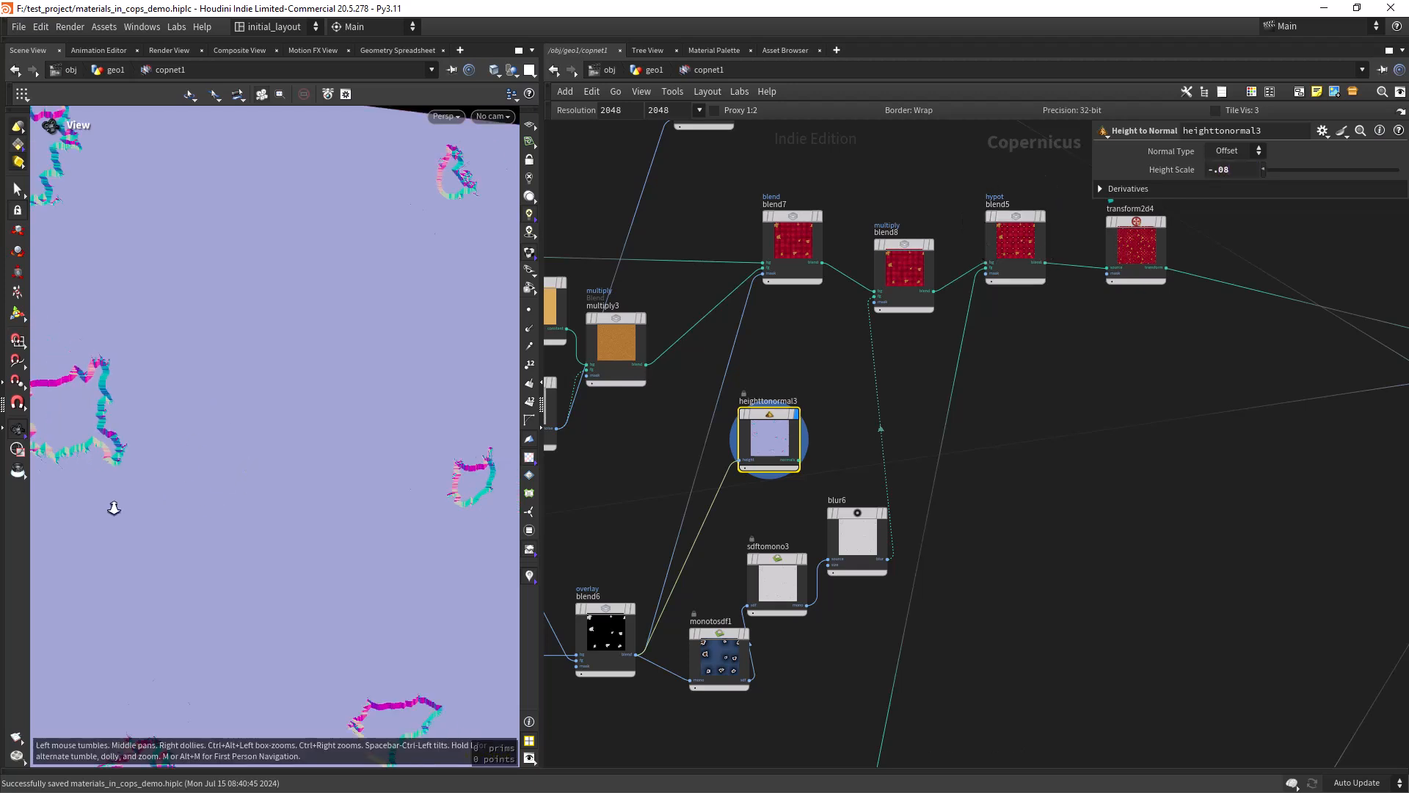
pyautogui.moveTo(229, 460); pyautogui.dragTo(278, 442)
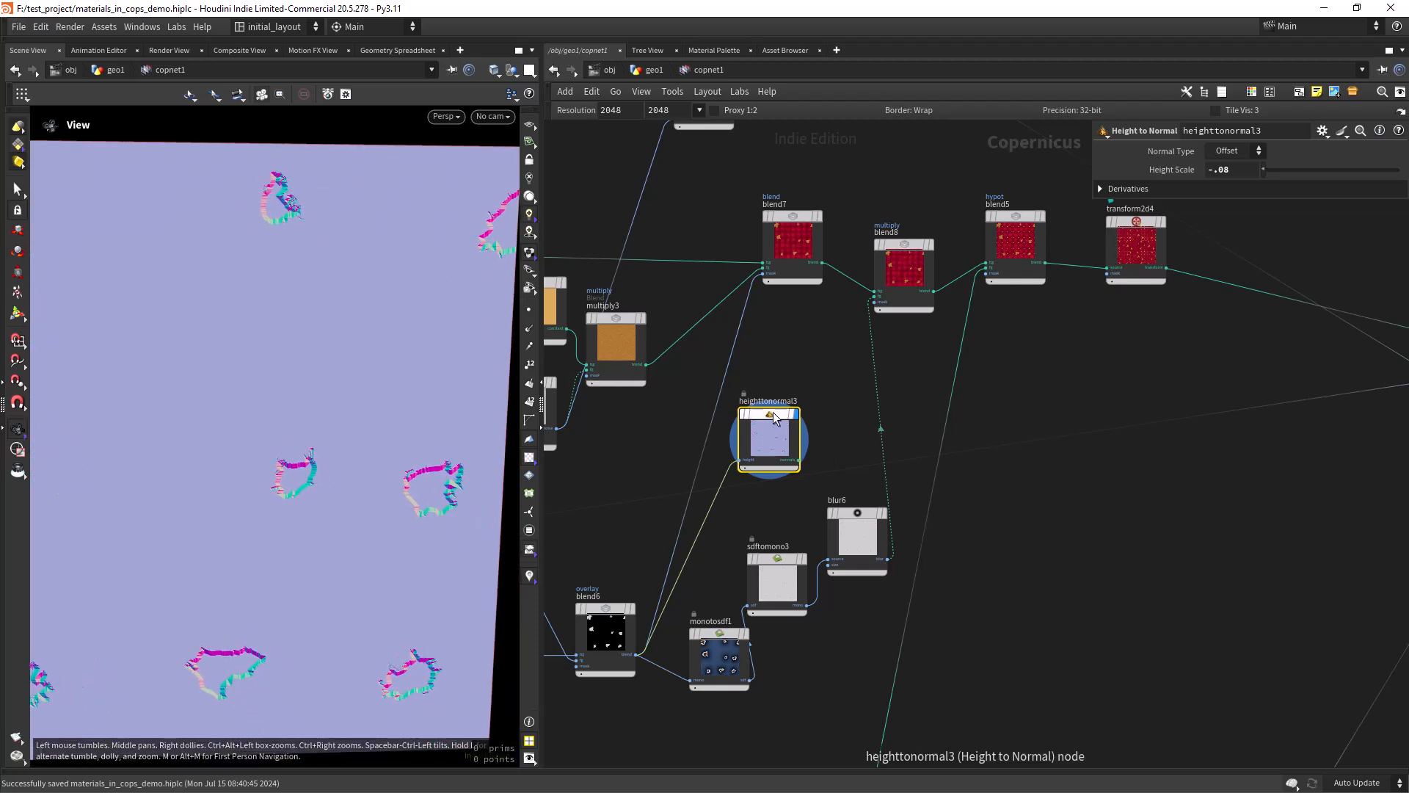
# - Arrange the three Height to Normal nodes in a staggered column above the colour chain, with NORMAL farther to their right
pyautogui.scroll(-2, 813, 356)
pyautogui.moveTo(796, 330); pyautogui.dragTo(796, 378, button='middle')
pyautogui.moveTo(790, 442); pyautogui.dragTo(740, 254)
pyautogui.moveTo(739, 255); pyautogui.dragTo(794, 495, button='middle')
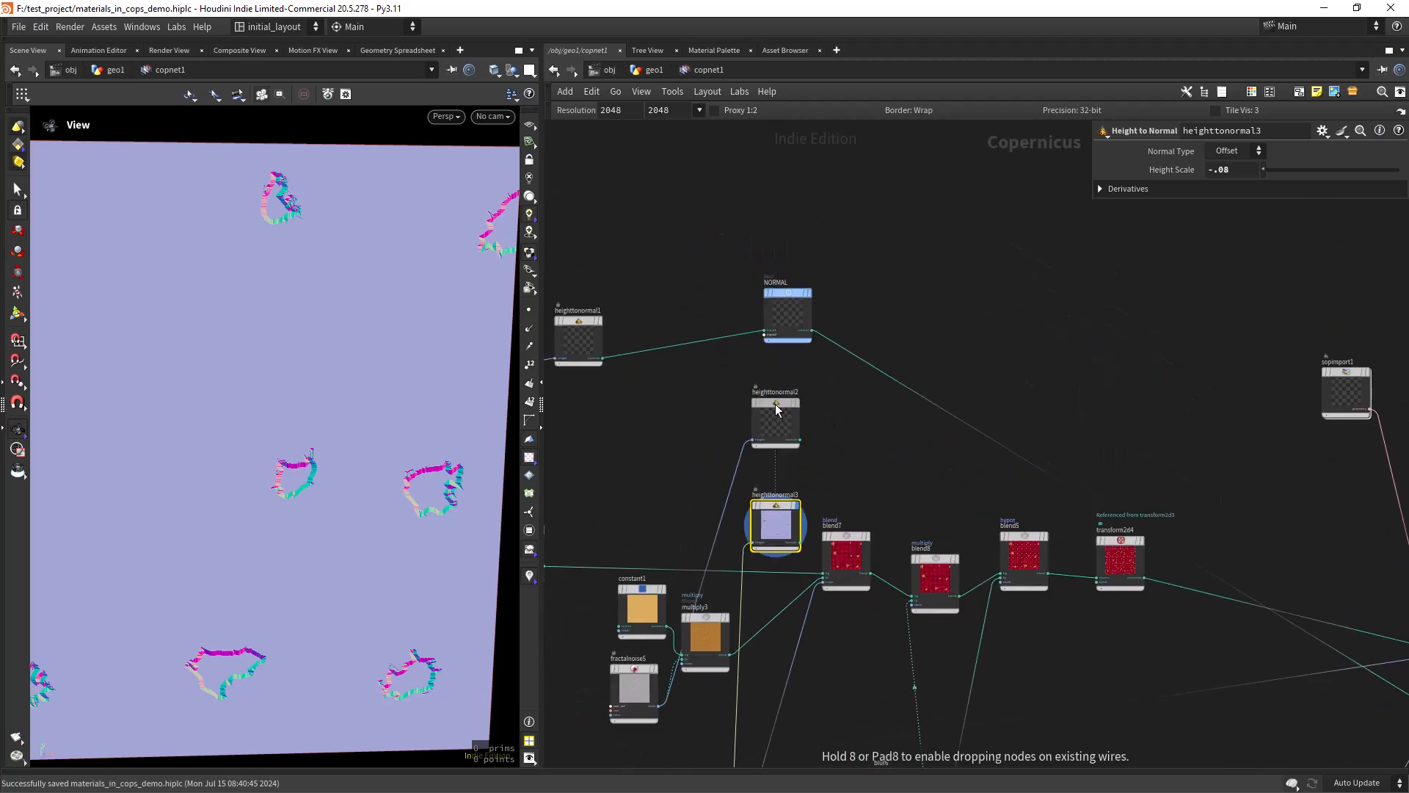
pyautogui.moveTo(792, 297); pyautogui.dragTo(1132, 317)
pyautogui.moveTo(580, 320); pyautogui.dragTo(678, 313)
pyautogui.moveTo(769, 404); pyautogui.dragTo(731, 409)
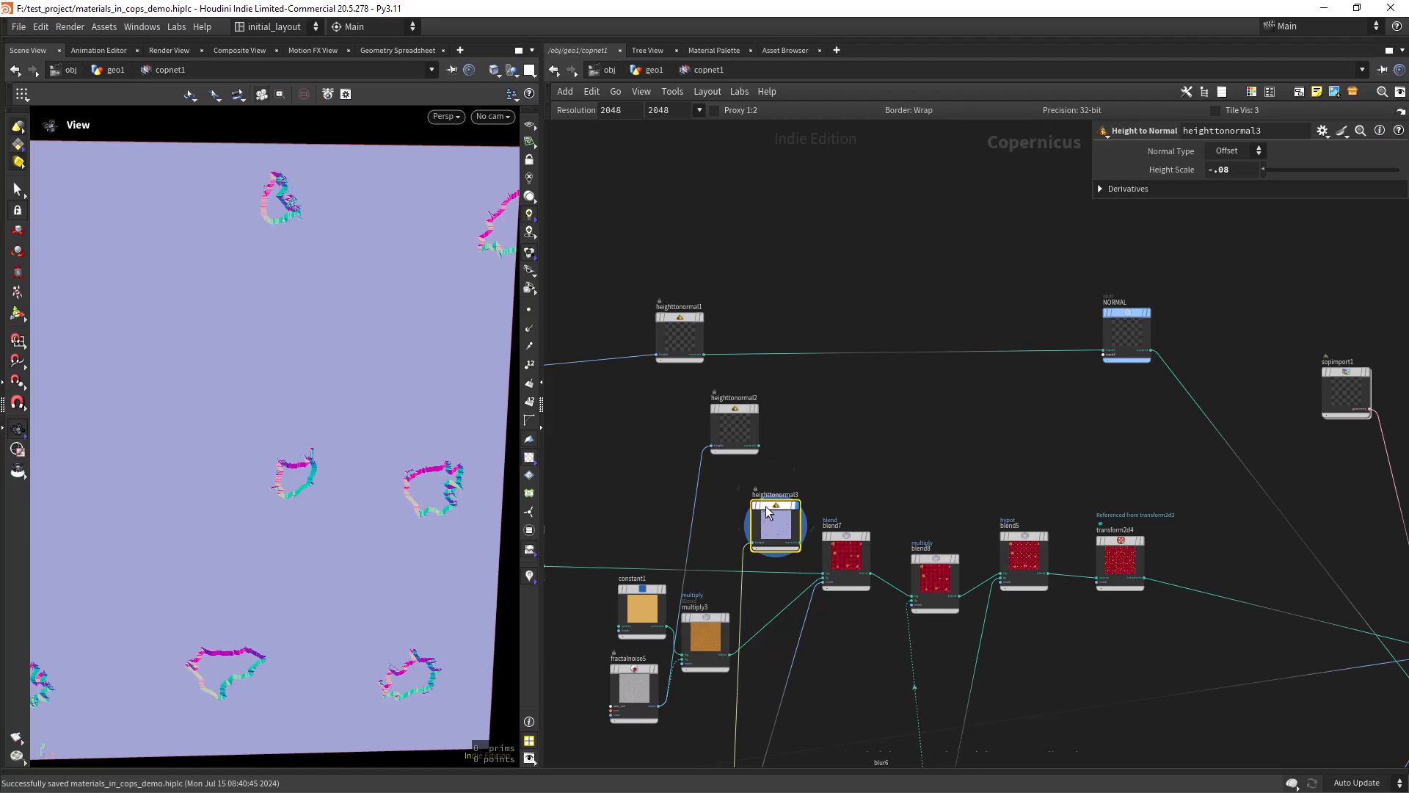
pyautogui.scroll(2, 826, 445)
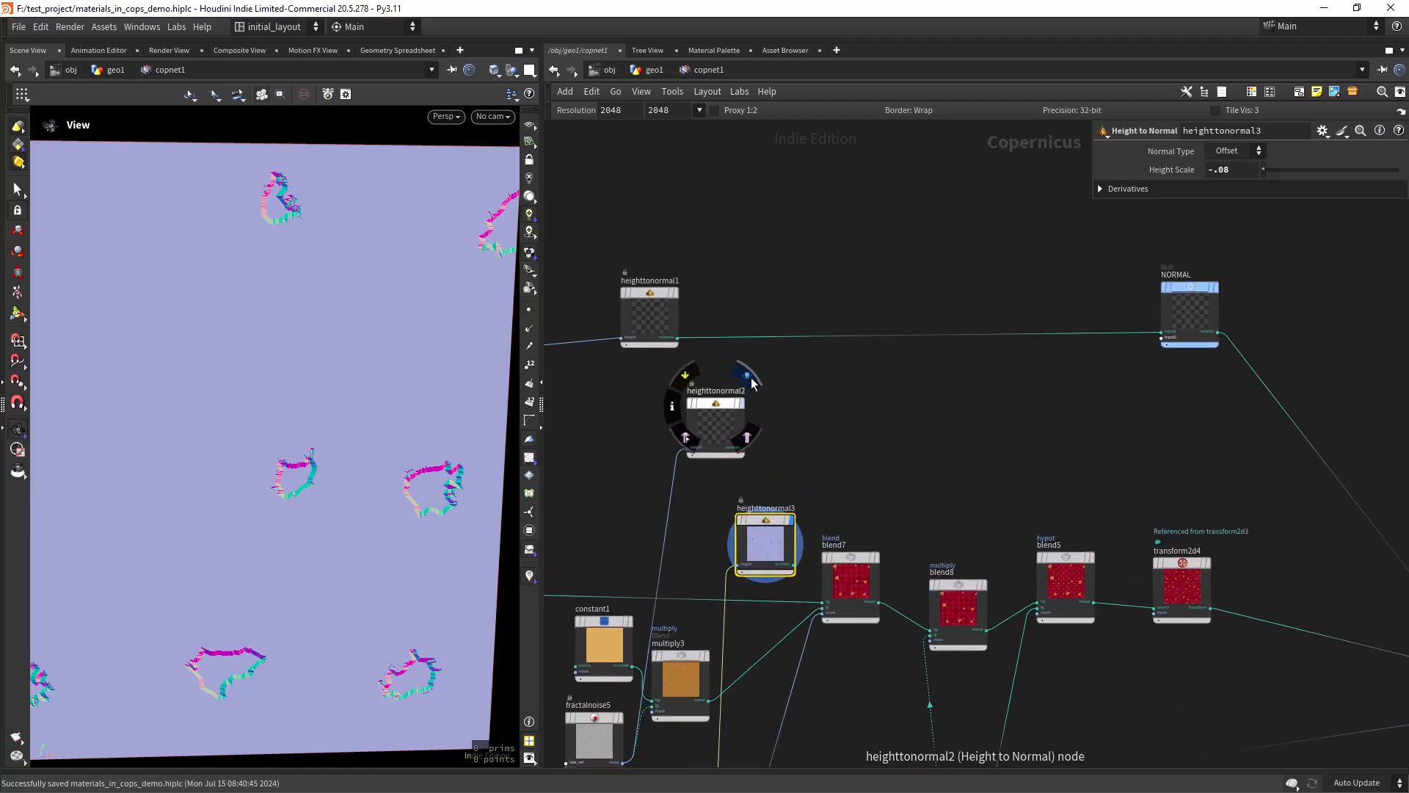
# - Display heighttonormal2, add a Blend node beside it, and connect the heighttonormal2 normals to the blend's bg input
pyautogui.click(742, 403)
pyautogui.scroll(1, 817, 385)
pyautogui.click(855, 420)
pyautogui.press('Tab')
pyautogui.press('Escape')
pyautogui.click(856, 419)
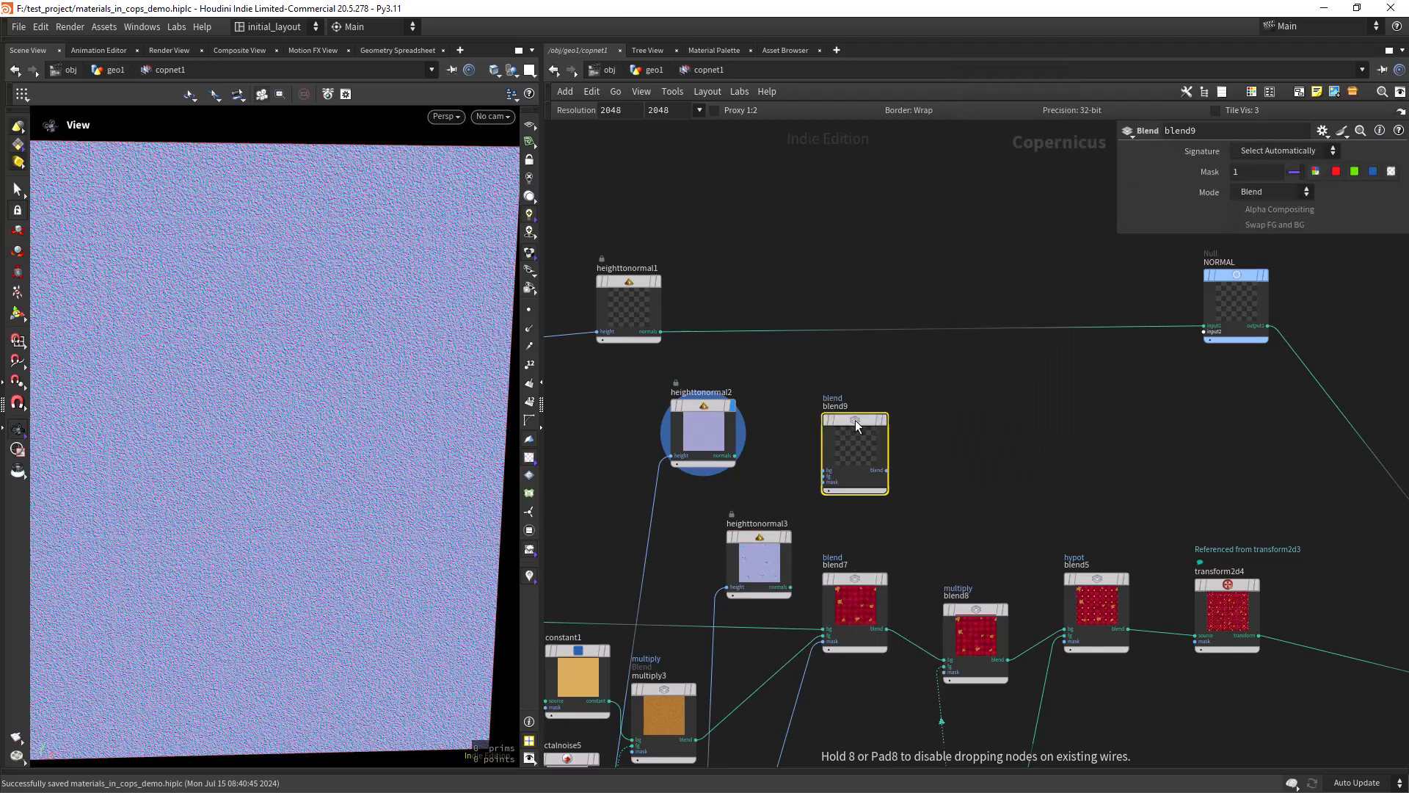
pyautogui.click(735, 455)
pyautogui.click(824, 470)
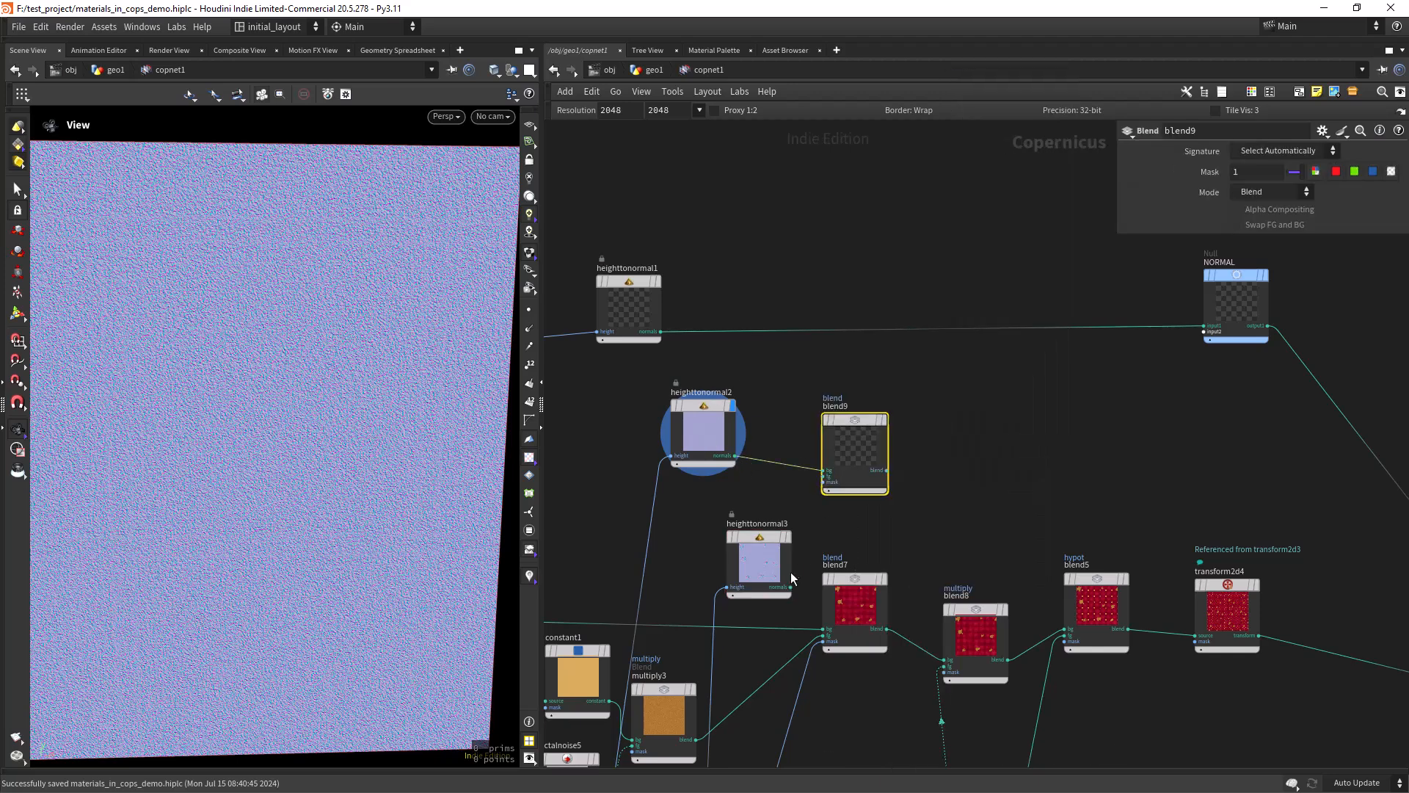
# - Connect the heighttonormal3 normals to blend9's fg input and display blend9
pyautogui.click(791, 587)
pyautogui.click(824, 476)
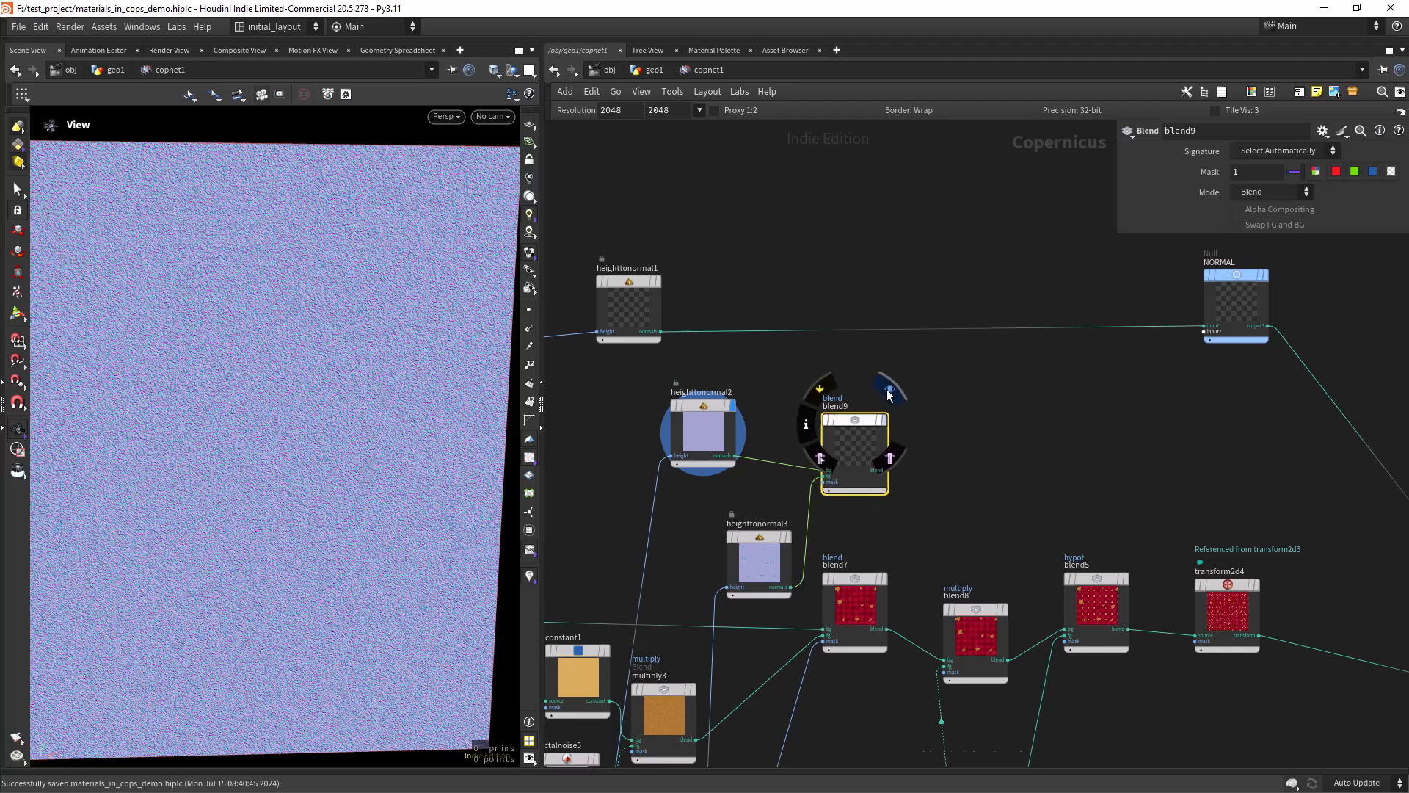
pyautogui.click(890, 389)
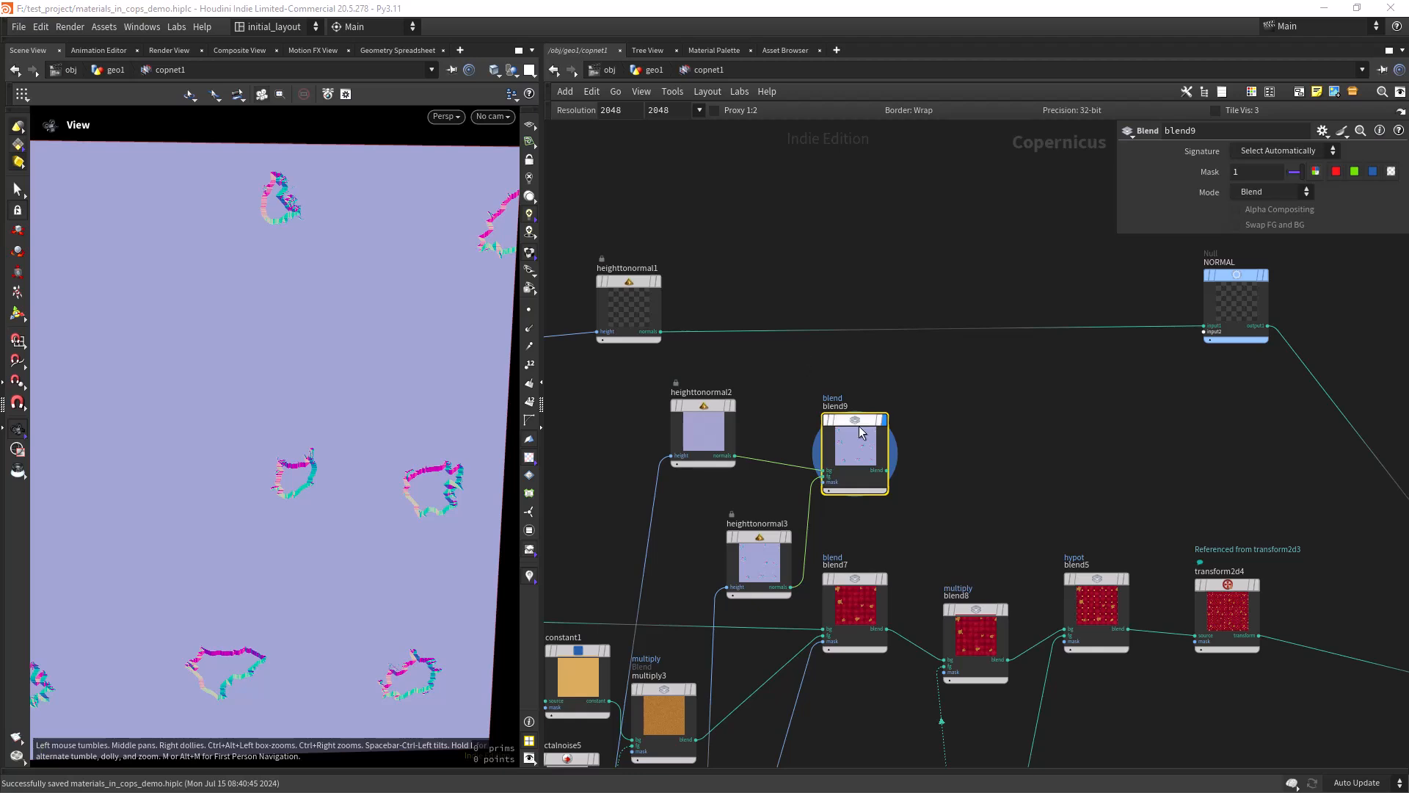
# - Set blend9's mode to Overlay and check how the patch outlines combine with the grain
pyautogui.click(1272, 195)
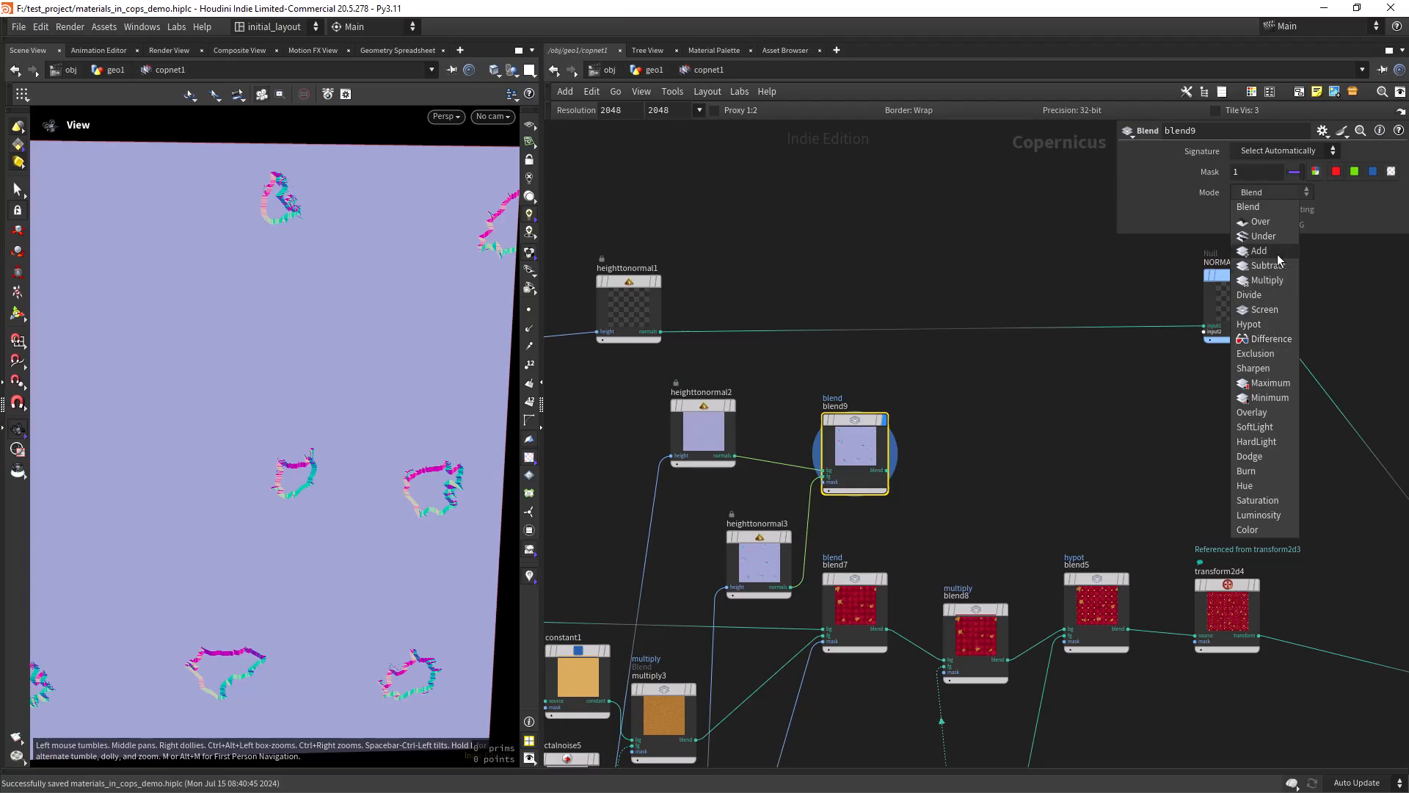
pyautogui.click(1265, 414)
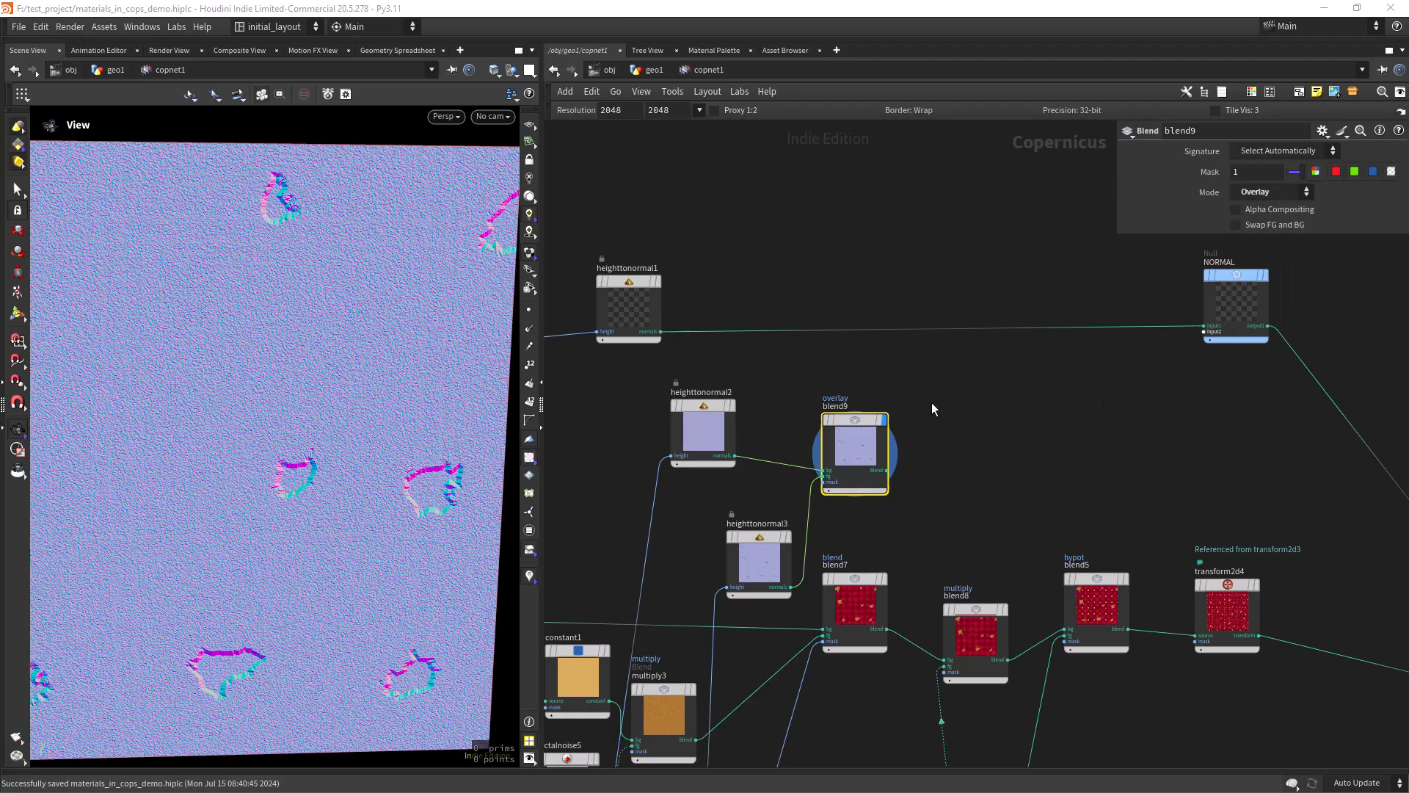
pyautogui.scroll(2, 359, 474)
pyautogui.moveTo(367, 477); pyautogui.dragTo(340, 490, button='middle')
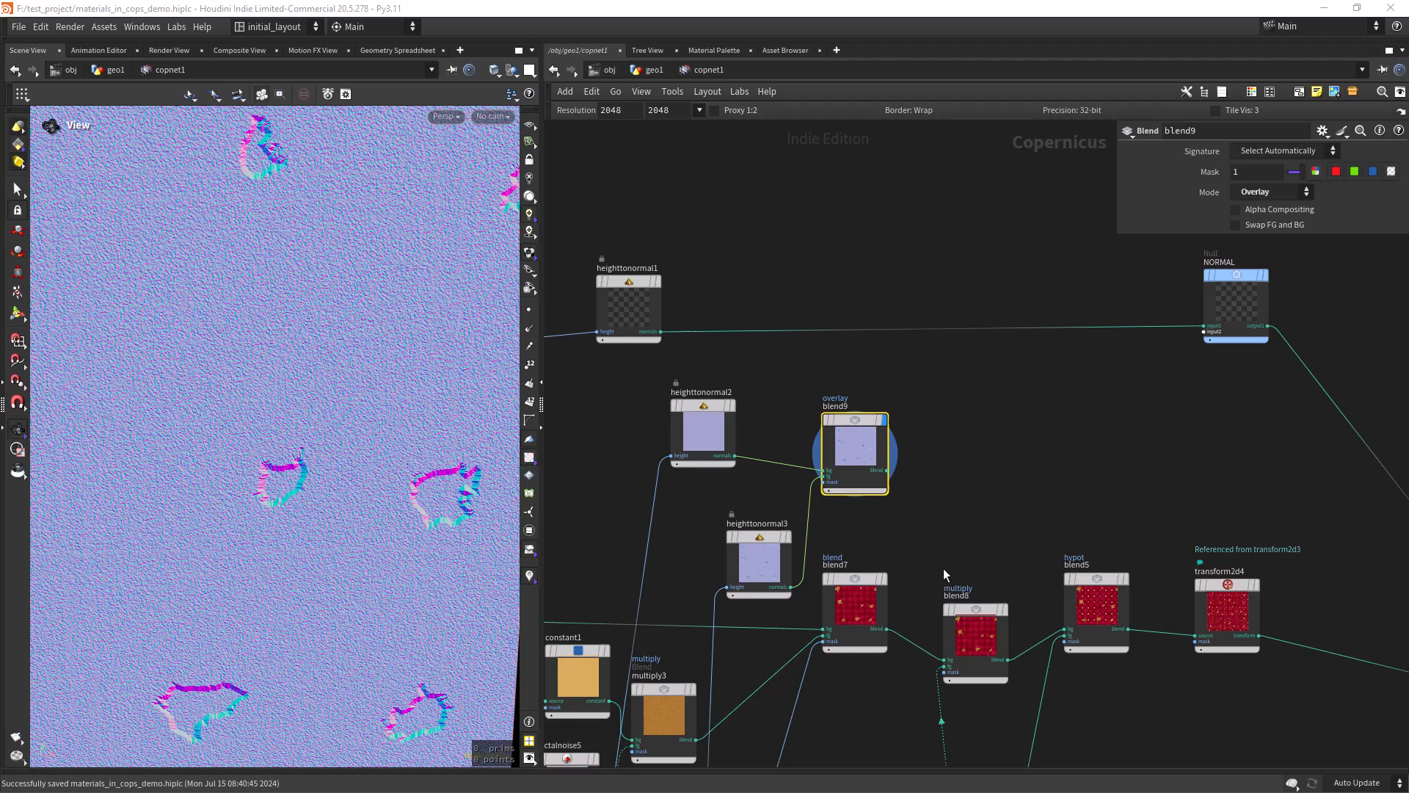
# - Connect the blend6 output to blend9's mask input and shift blend9 slightly away from the Height to Normal nodes
pyautogui.moveTo(876, 668); pyautogui.dragTo(936, 438, button='middle')
pyautogui.moveTo(846, 640); pyautogui.dragTo(942, 417, button='middle')
pyautogui.click(842, 604)
pyautogui.moveTo(981, 237); pyautogui.dragTo(811, 676, button='middle')
pyautogui.click(811, 472)
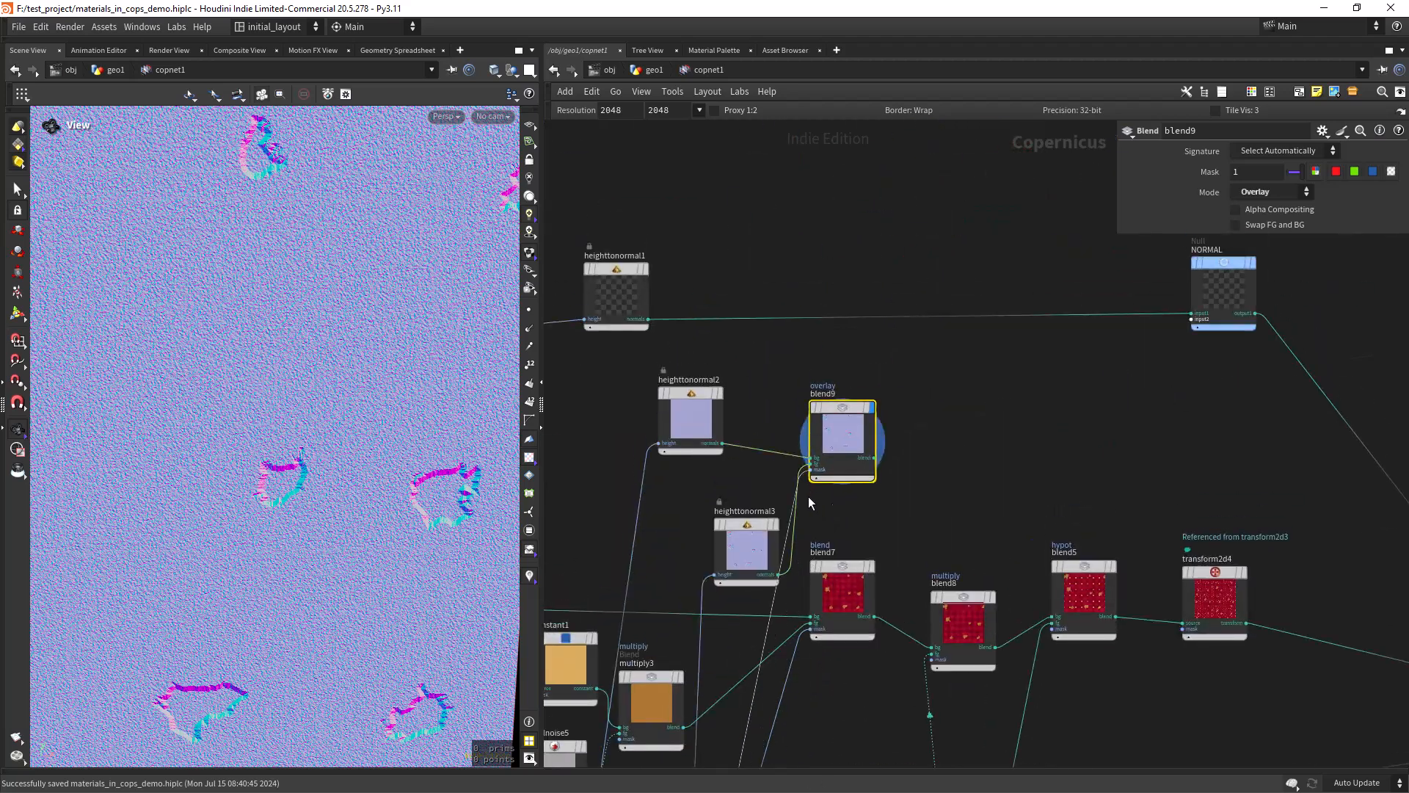
pyautogui.moveTo(836, 691); pyautogui.dragTo(831, 542, button='middle')
pyautogui.moveTo(841, 490); pyautogui.dragTo(812, 689, button='middle')
pyautogui.scroll(2, 847, 487)
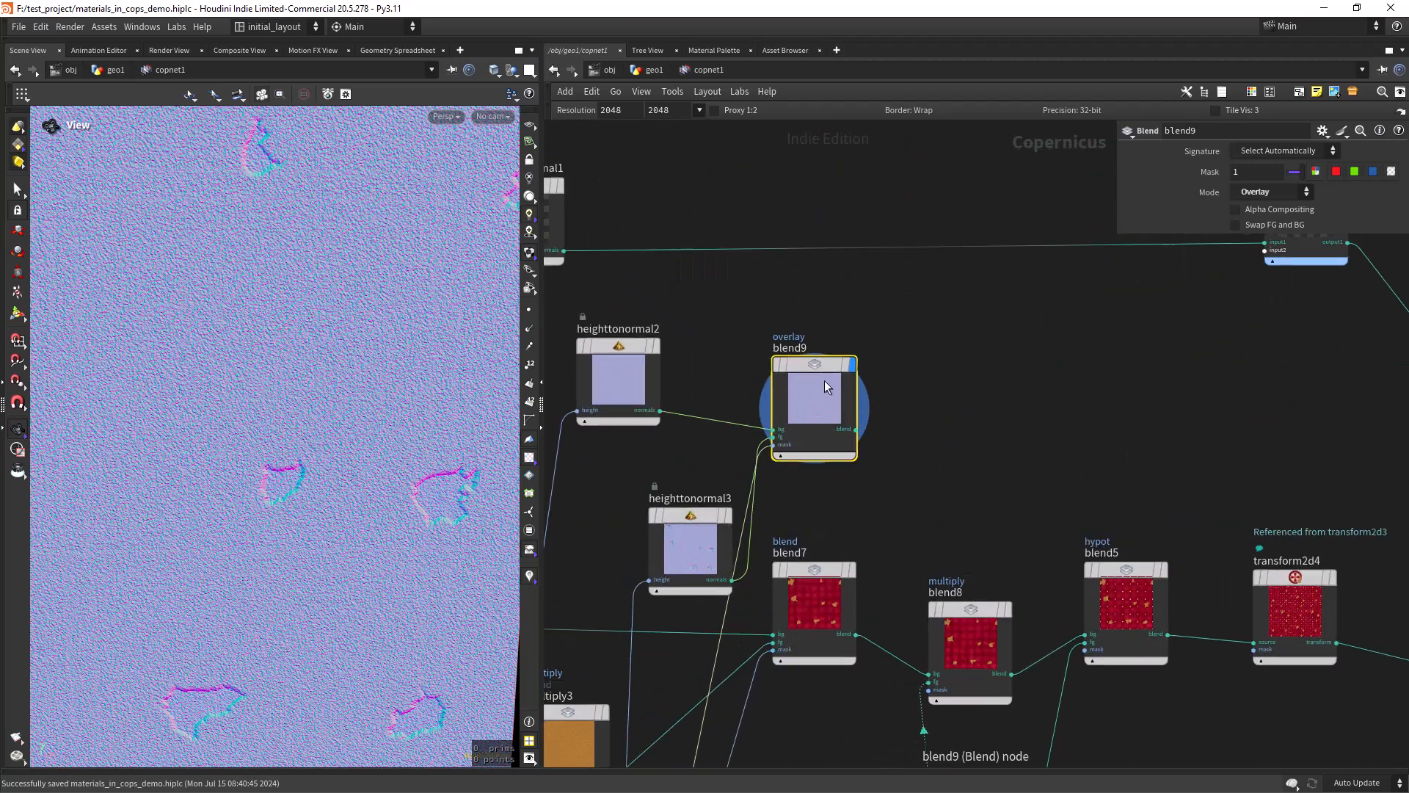
pyautogui.moveTo(809, 366); pyautogui.dragTo(851, 367)
pyautogui.moveTo(880, 369)
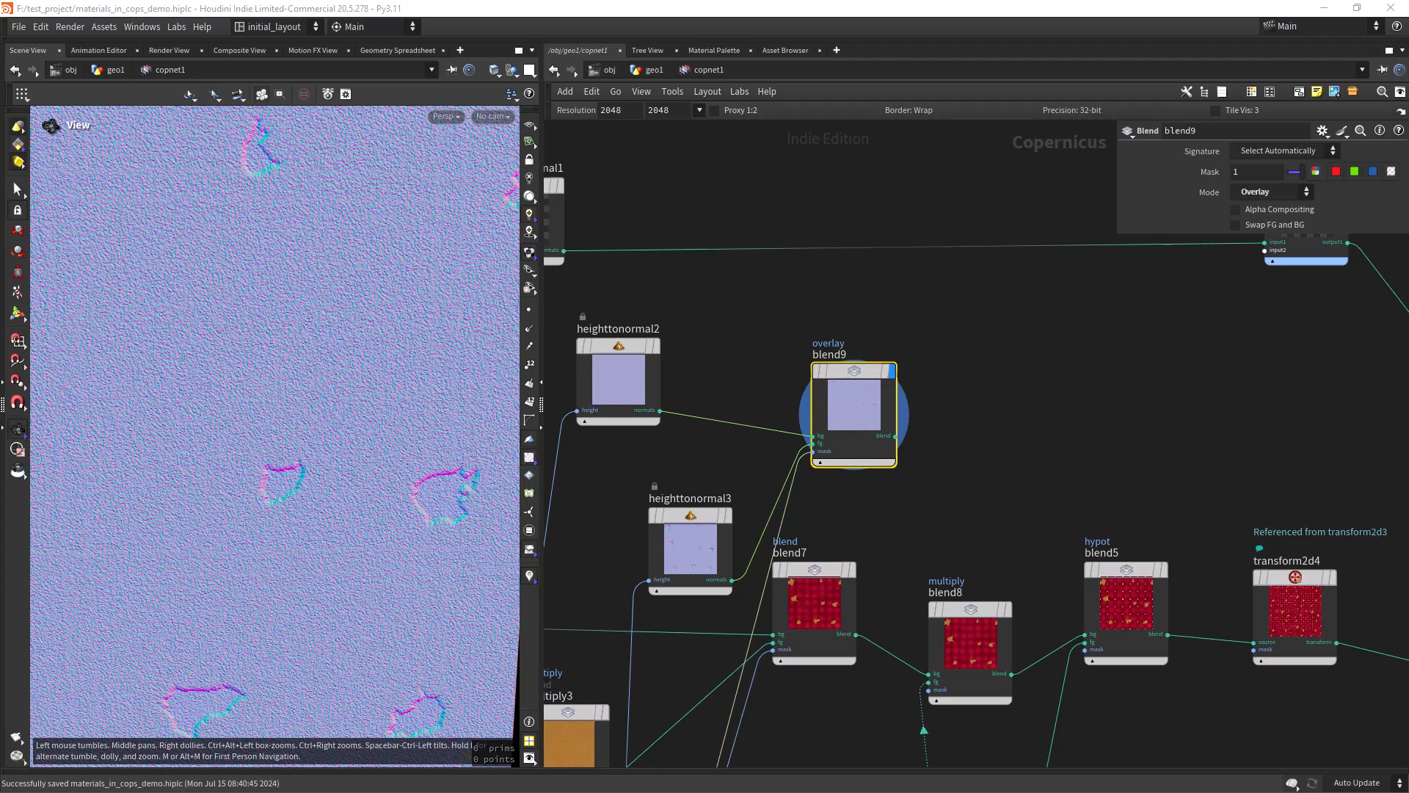
# - Display the blend6 patch mask to examine its shapes and return the display to blend9
pyautogui.moveTo(877, 496); pyautogui.dragTo(939, 272, button='middle')
pyautogui.moveTo(797, 672); pyautogui.dragTo(845, 415, button='middle')
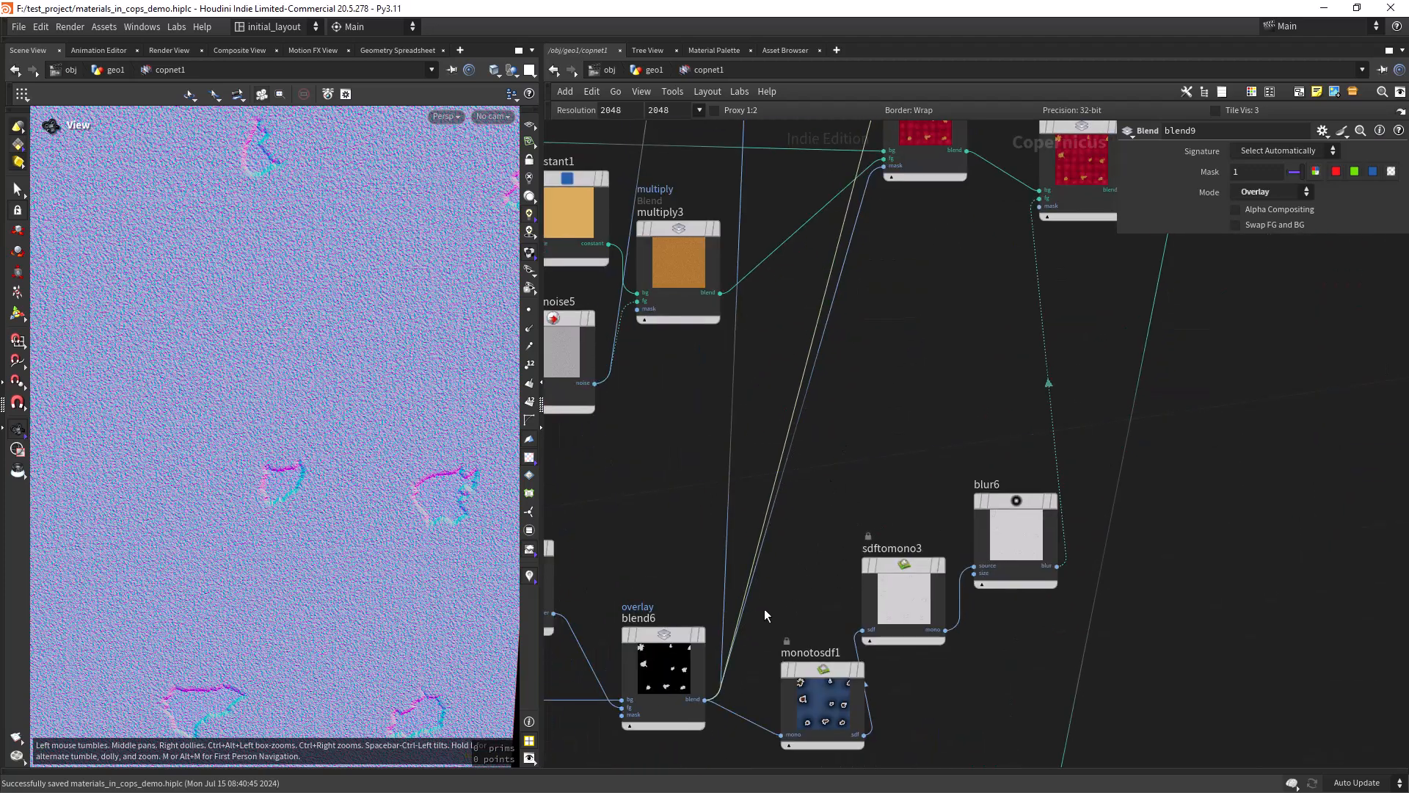
pyautogui.click(709, 603)
pyautogui.scroll(-2, 813, 507)
pyautogui.moveTo(798, 528); pyautogui.dragTo(848, 518, button='middle')
pyautogui.moveTo(639, 559); pyautogui.dragTo(790, 520, button='middle')
pyautogui.scroll(2, 688, 544)
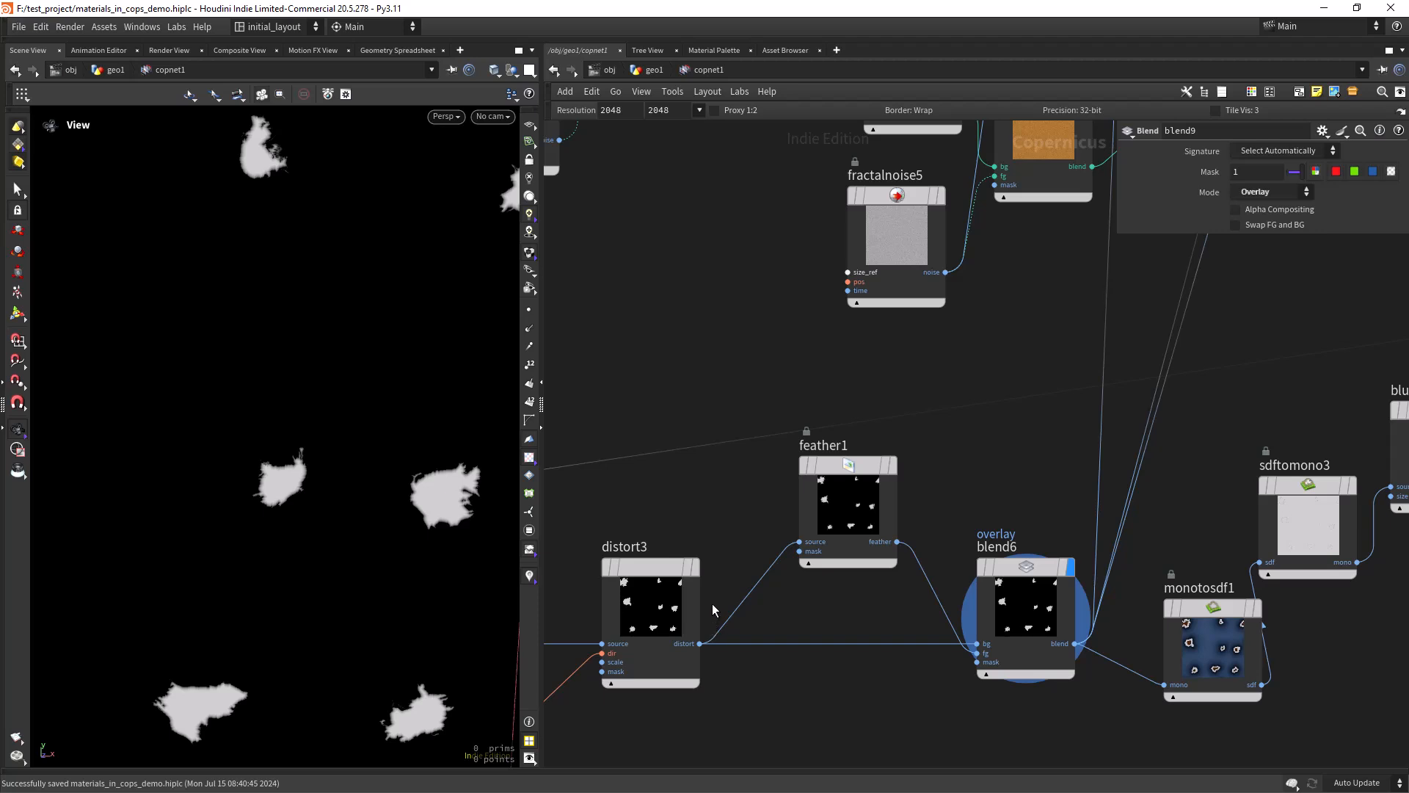
pyautogui.moveTo(842, 621); pyautogui.dragTo(632, 630, button='middle')
pyautogui.moveTo(950, 527); pyautogui.dragTo(721, 601, button='middle')
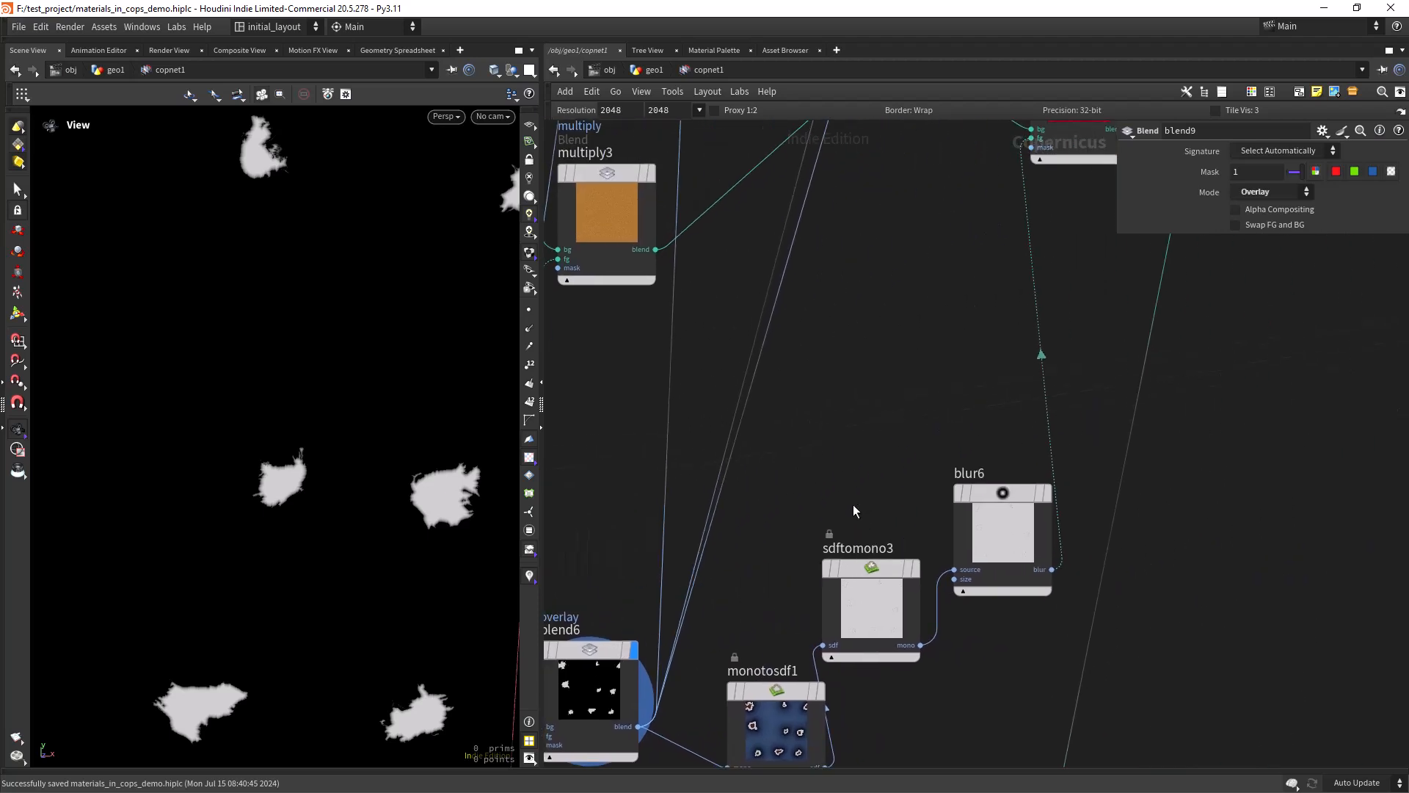
pyautogui.moveTo(808, 543); pyautogui.dragTo(891, 481, button='middle')
pyautogui.moveTo(868, 486); pyautogui.dragTo(849, 493, button='right')
pyautogui.moveTo(909, 372); pyautogui.dragTo(843, 567, button='middle')
pyautogui.moveTo(841, 541); pyautogui.dragTo(902, 473, button='right')
pyautogui.moveTo(908, 352); pyautogui.dragTo(836, 578, button='middle')
pyautogui.moveTo(854, 370)
pyautogui.click(885, 321)
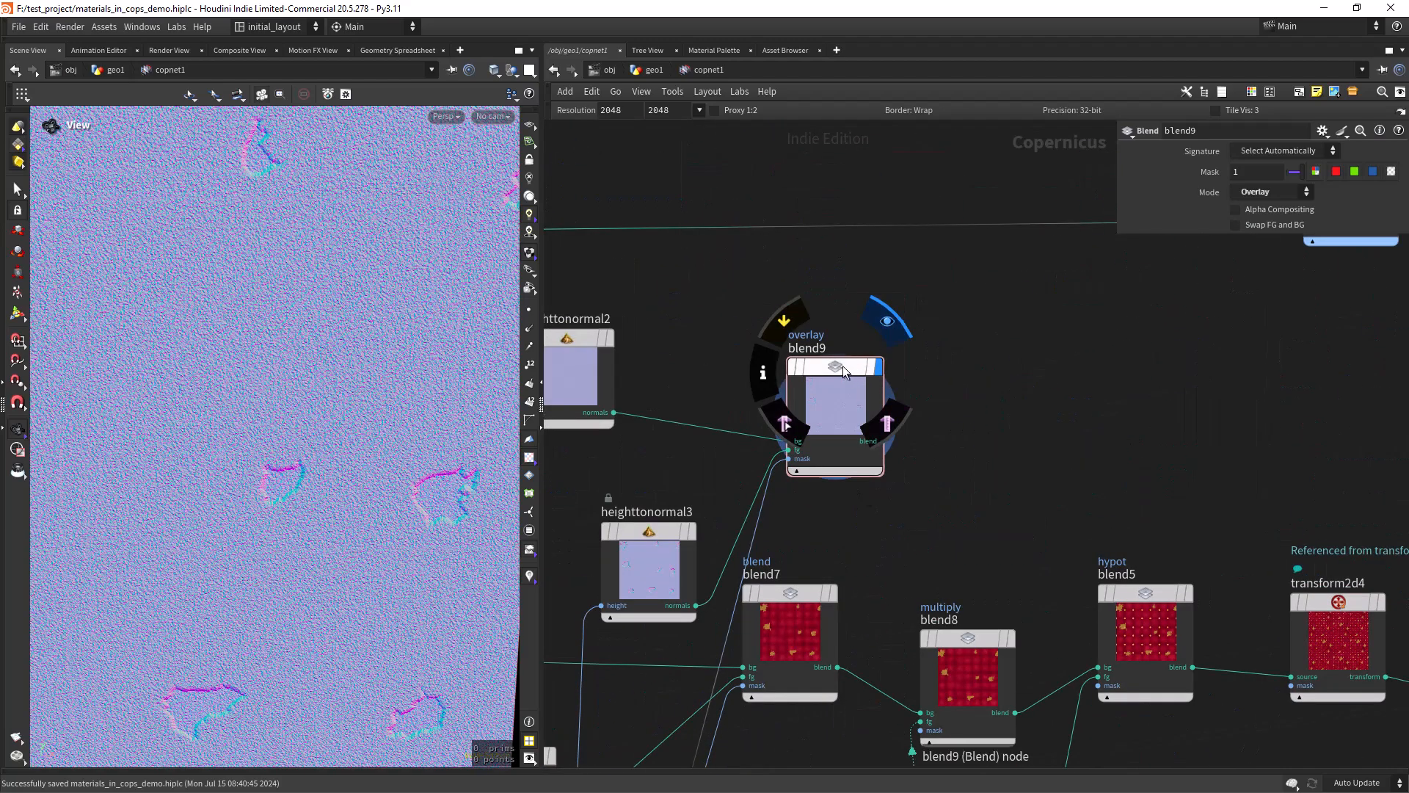
pyautogui.click(843, 367)
# - Swap blend9's inputs so heighttonormal3 feeds bg and heighttonormal2 feeds fg, and check the grain inside the patches
pyautogui.moveTo(720, 462); pyautogui.dragTo(746, 456, button='middle')
pyautogui.moveTo(728, 456); pyautogui.dragTo(748, 451, button='right')
pyautogui.moveTo(754, 453); pyautogui.dragTo(750, 464, button='middle')
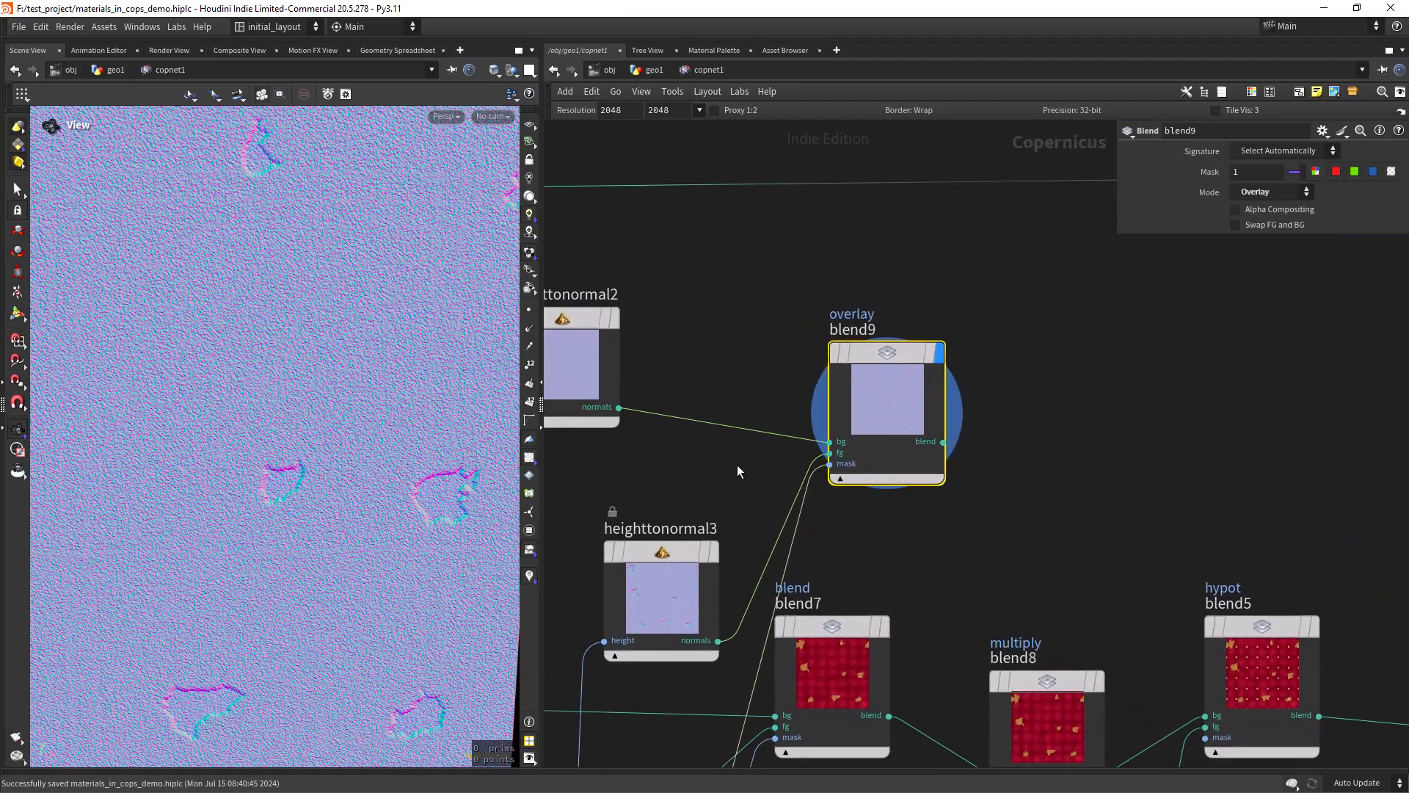
pyautogui.moveTo(737, 465); pyautogui.dragTo(756, 456, button='right')
pyautogui.moveTo(715, 464); pyautogui.dragTo(732, 461, button='middle')
pyautogui.moveTo(678, 566)
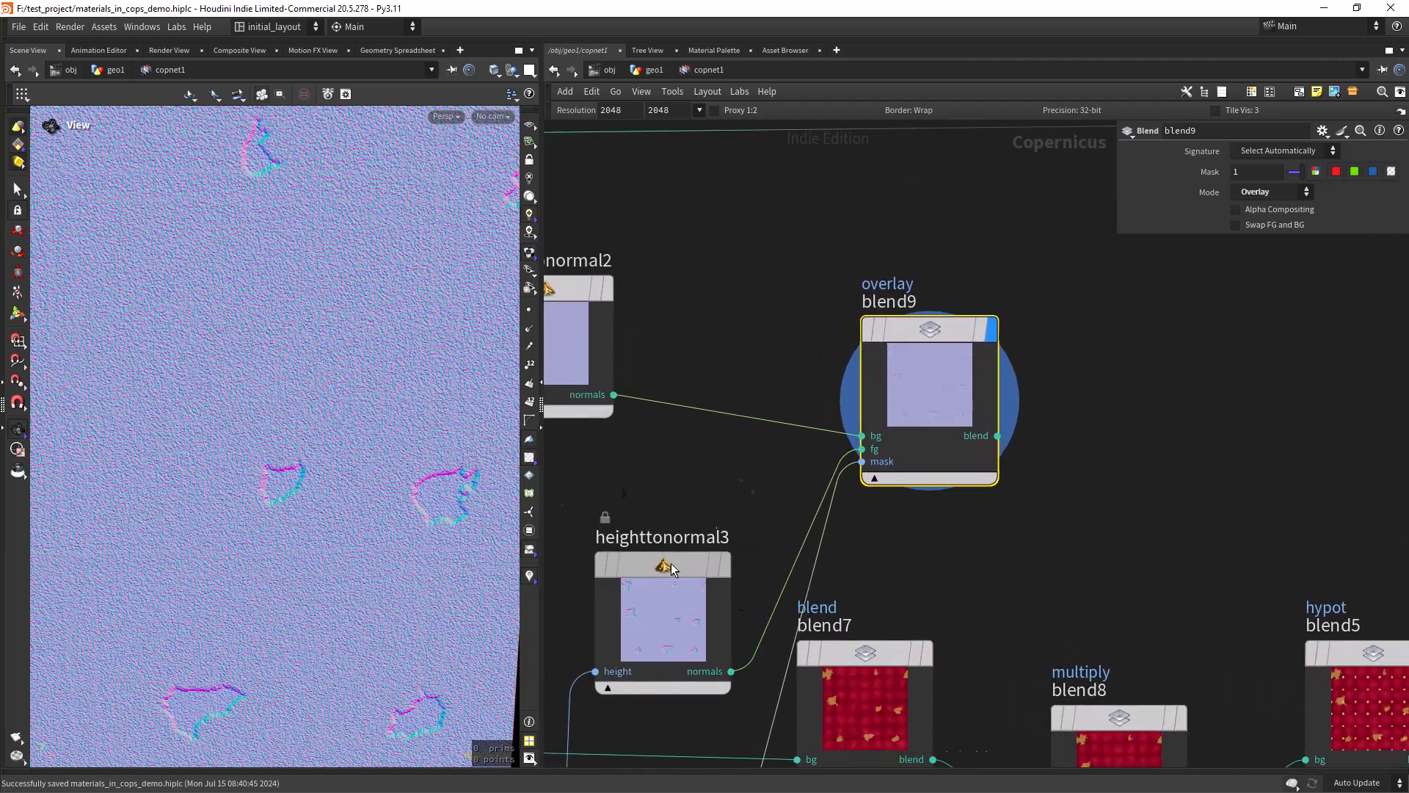
pyautogui.moveTo(678, 565); pyautogui.dragTo(624, 498)
pyautogui.moveTo(677, 604); pyautogui.dragTo(872, 434)
pyautogui.moveTo(604, 402); pyautogui.dragTo(856, 455)
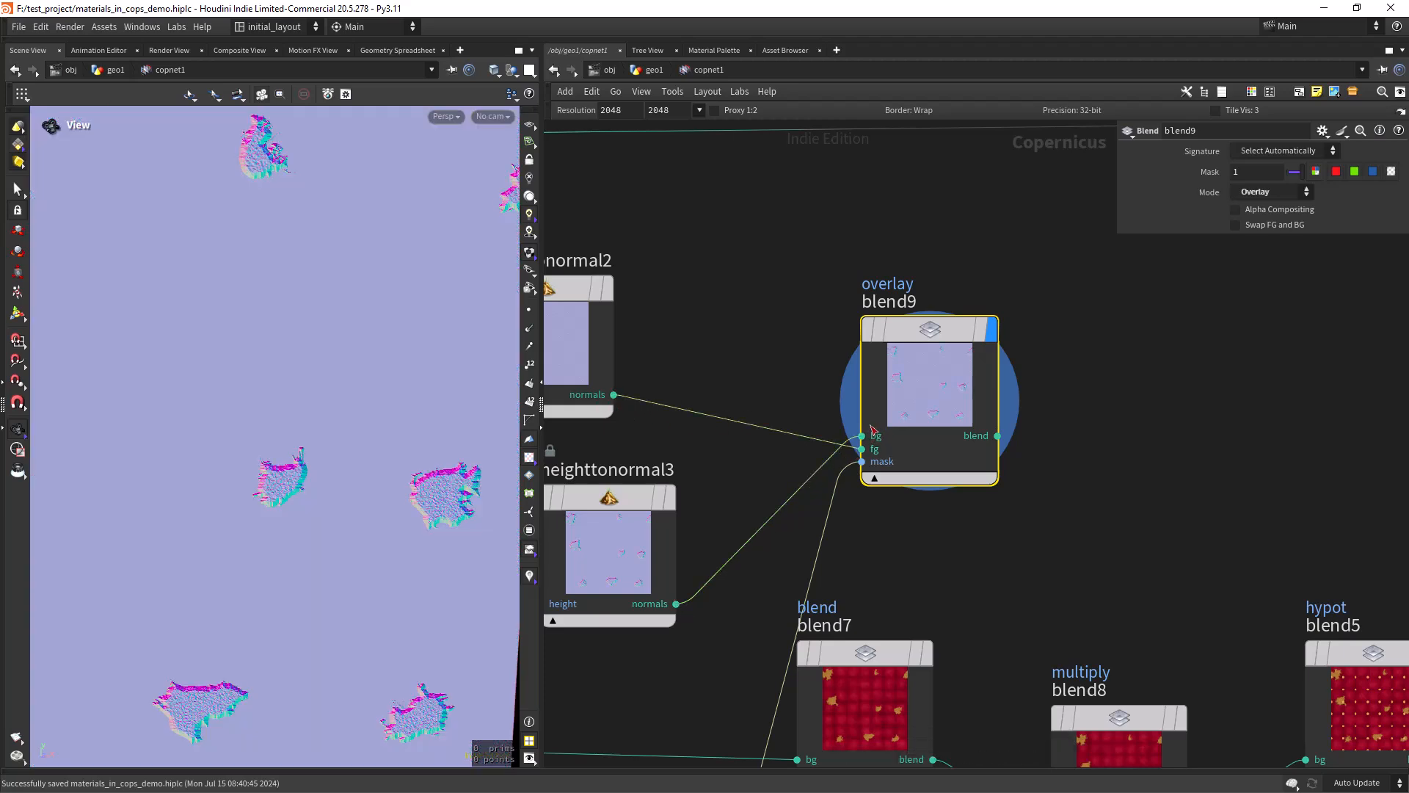
pyautogui.scroll(-5, 367, 531)
pyautogui.moveTo(398, 571); pyautogui.dragTo(322, 500)
pyautogui.scroll(-3, 1071, 424)
pyautogui.moveTo(1129, 381); pyautogui.dragTo(904, 457, button='middle')
pyautogui.scroll(-5, 929, 467)
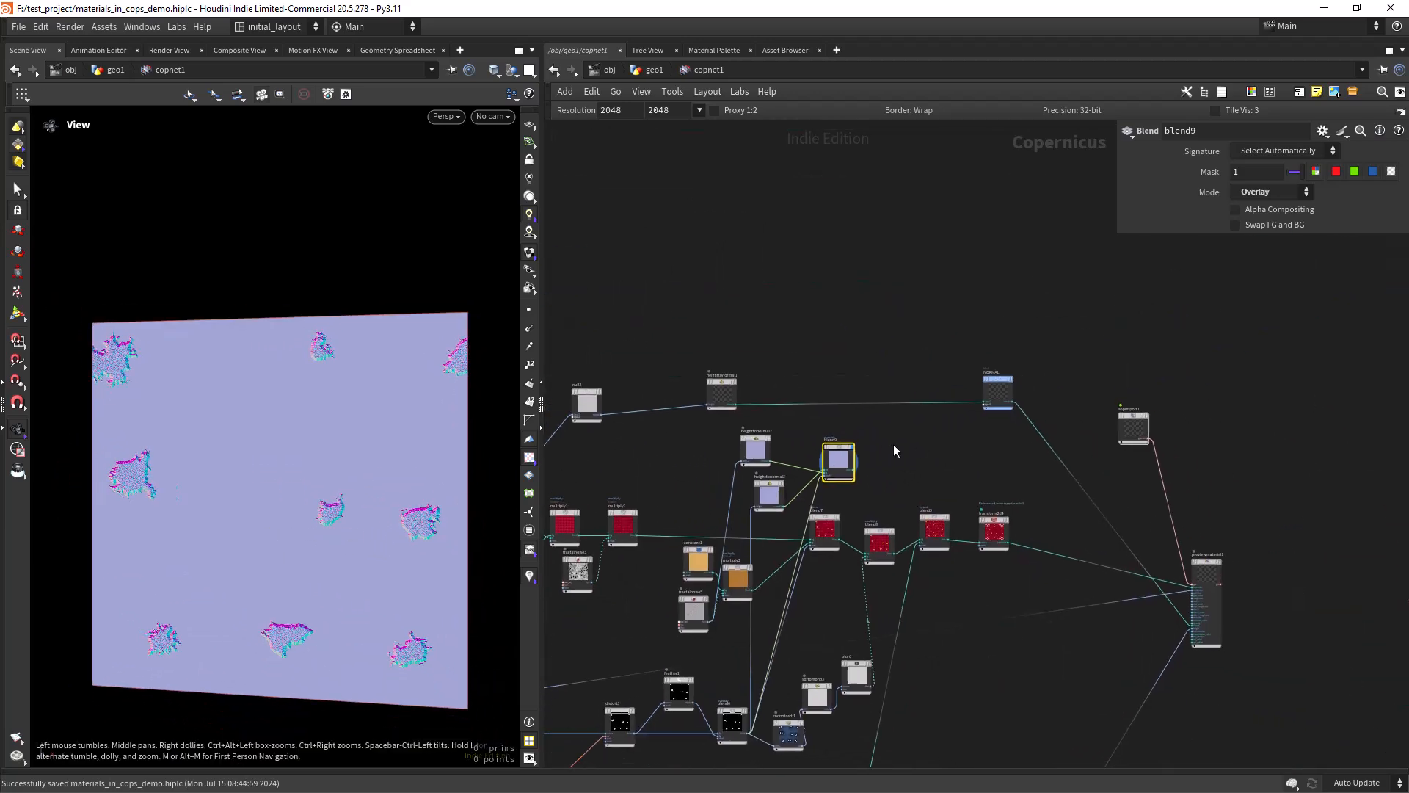
# - Insert a Blend node on the wire between heighttonormal1 and NORMAL
pyautogui.scroll(5, 921, 451)
pyautogui.click(865, 407)
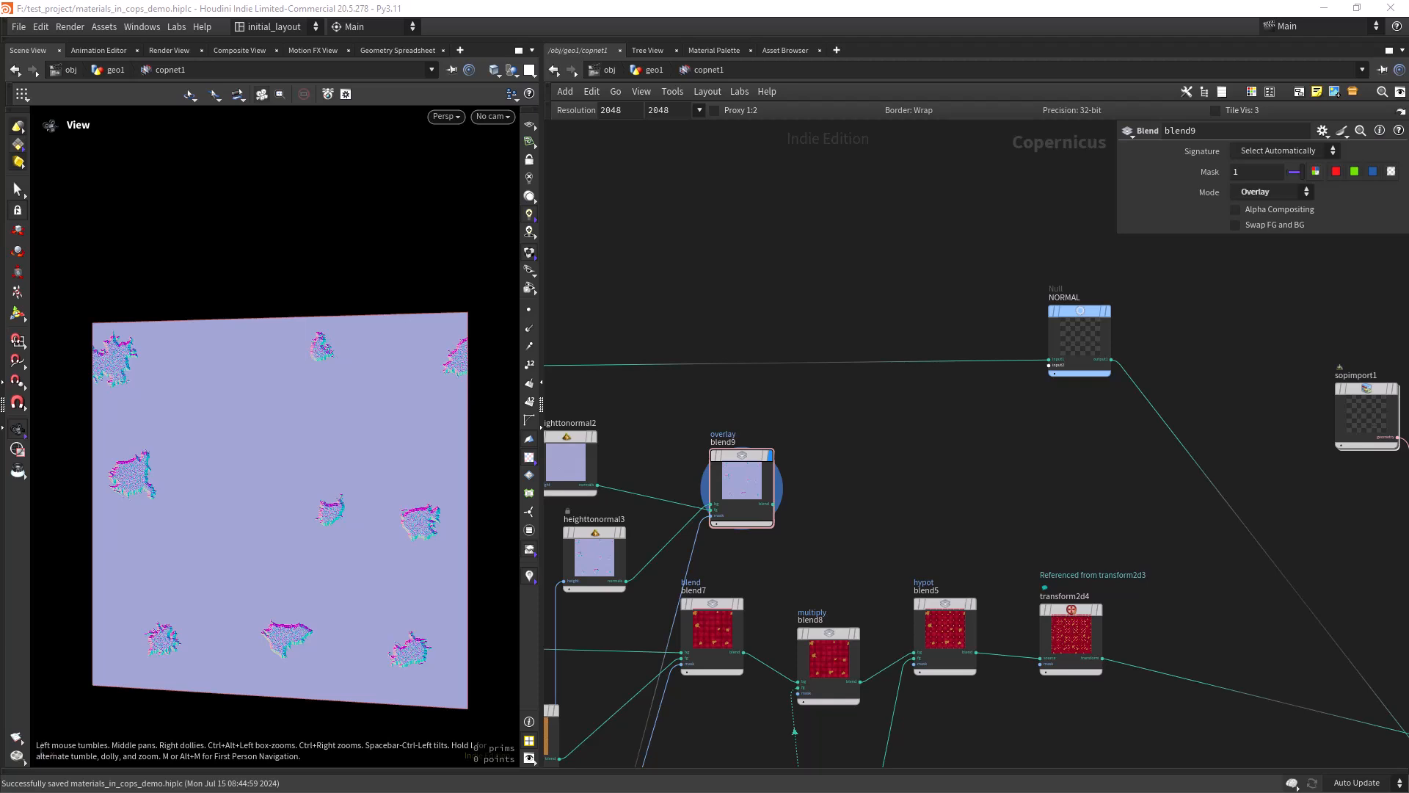
pyautogui.click(896, 420)
pyautogui.press('Tab')
pyautogui.write('ble')
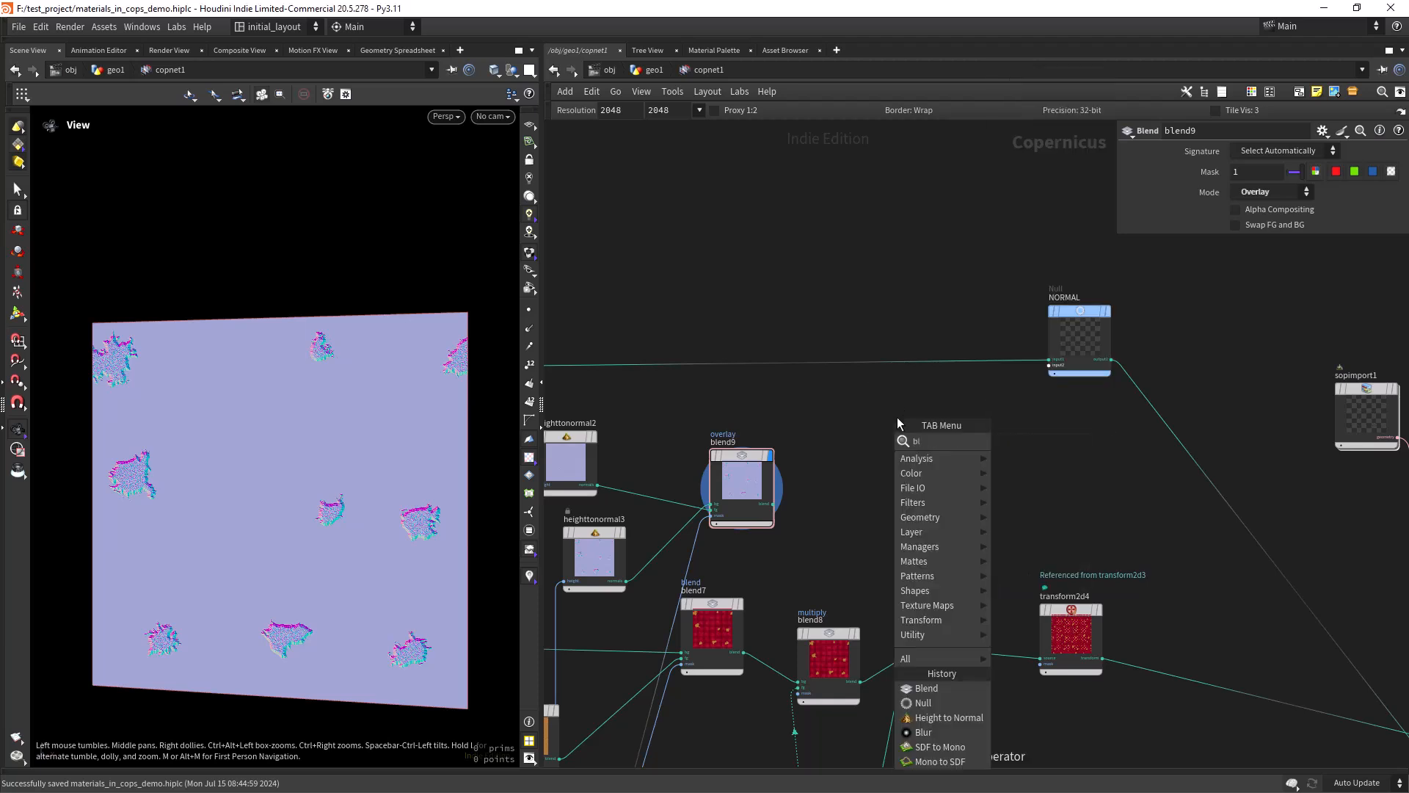
pyautogui.press('Return')
pyautogui.click(913, 356)
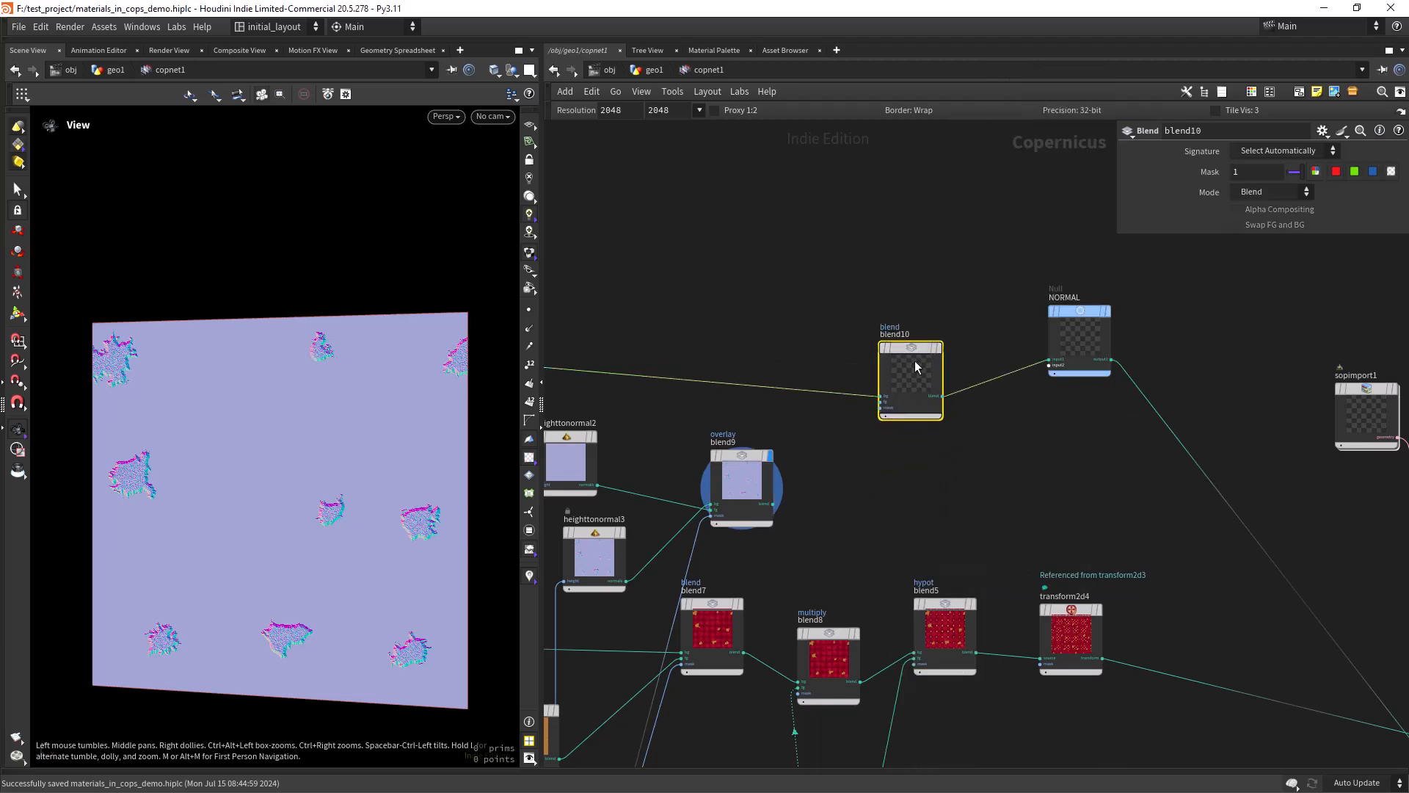
# - Connect the blend9 output to blend10's fg input and display blend10
pyautogui.scroll(4, 811, 472)
pyautogui.click(772, 505)
pyautogui.click(881, 401)
pyautogui.click(1017, 239)
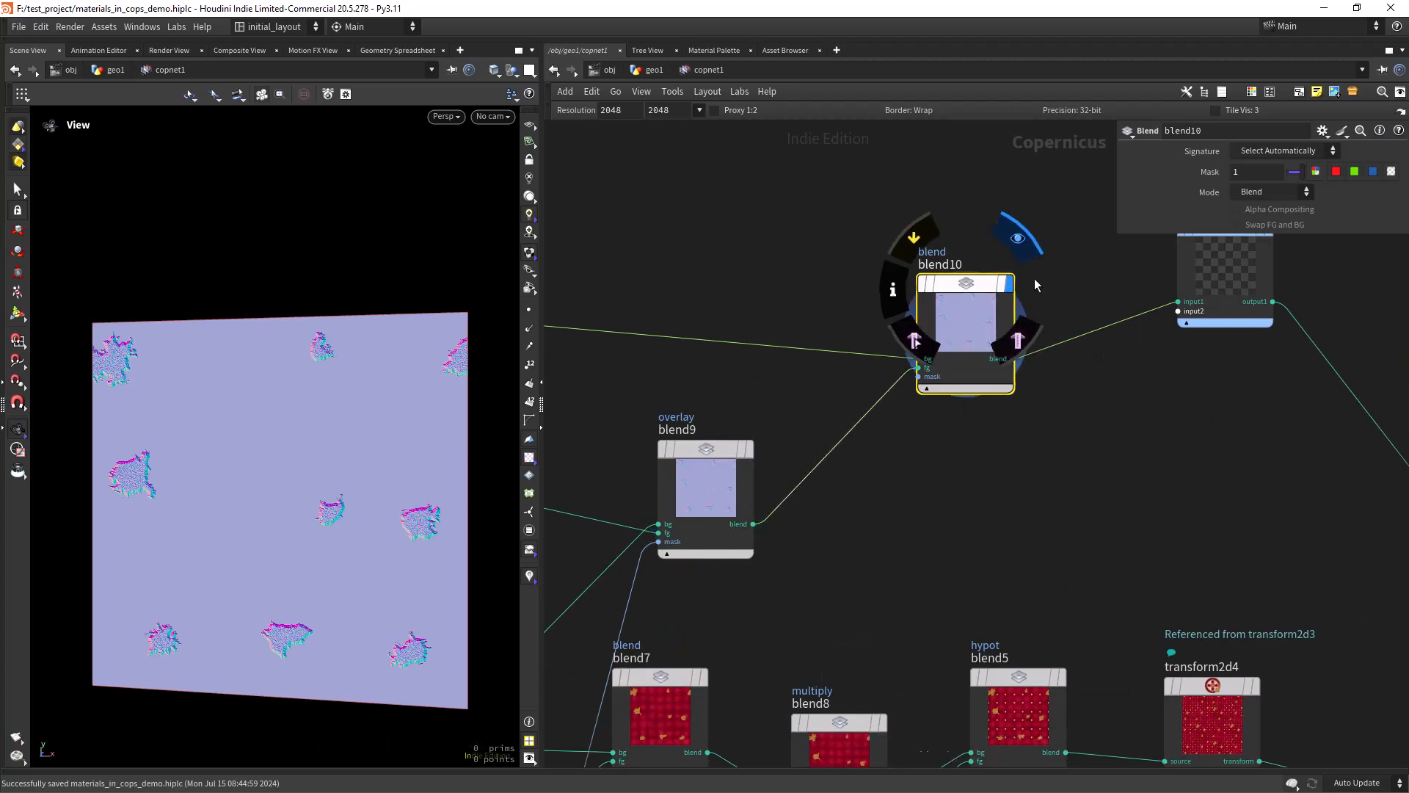
# - Try the Overlay mode on blend10, check a patch up close, and return the mode to Blend
pyautogui.click(1274, 193)
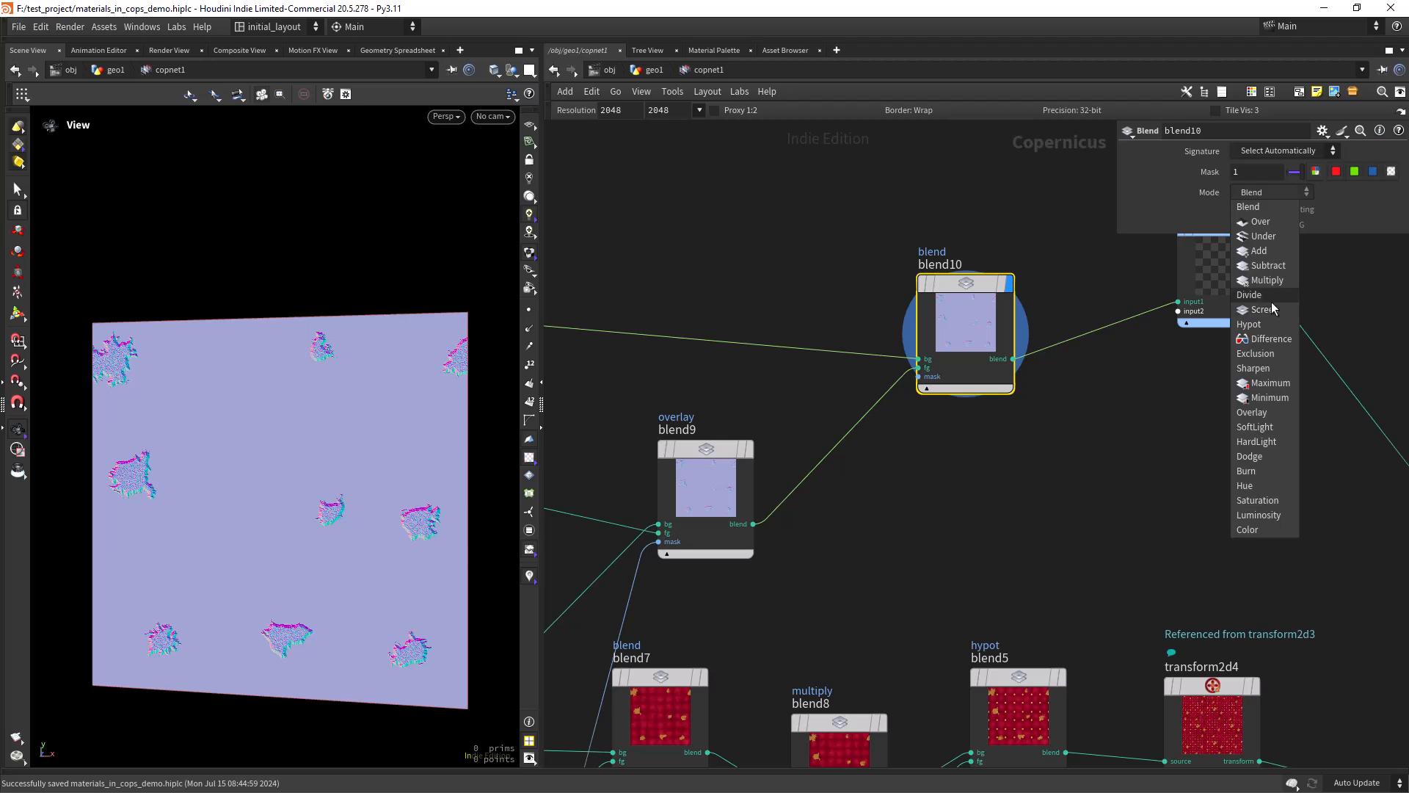
pyautogui.click(1261, 413)
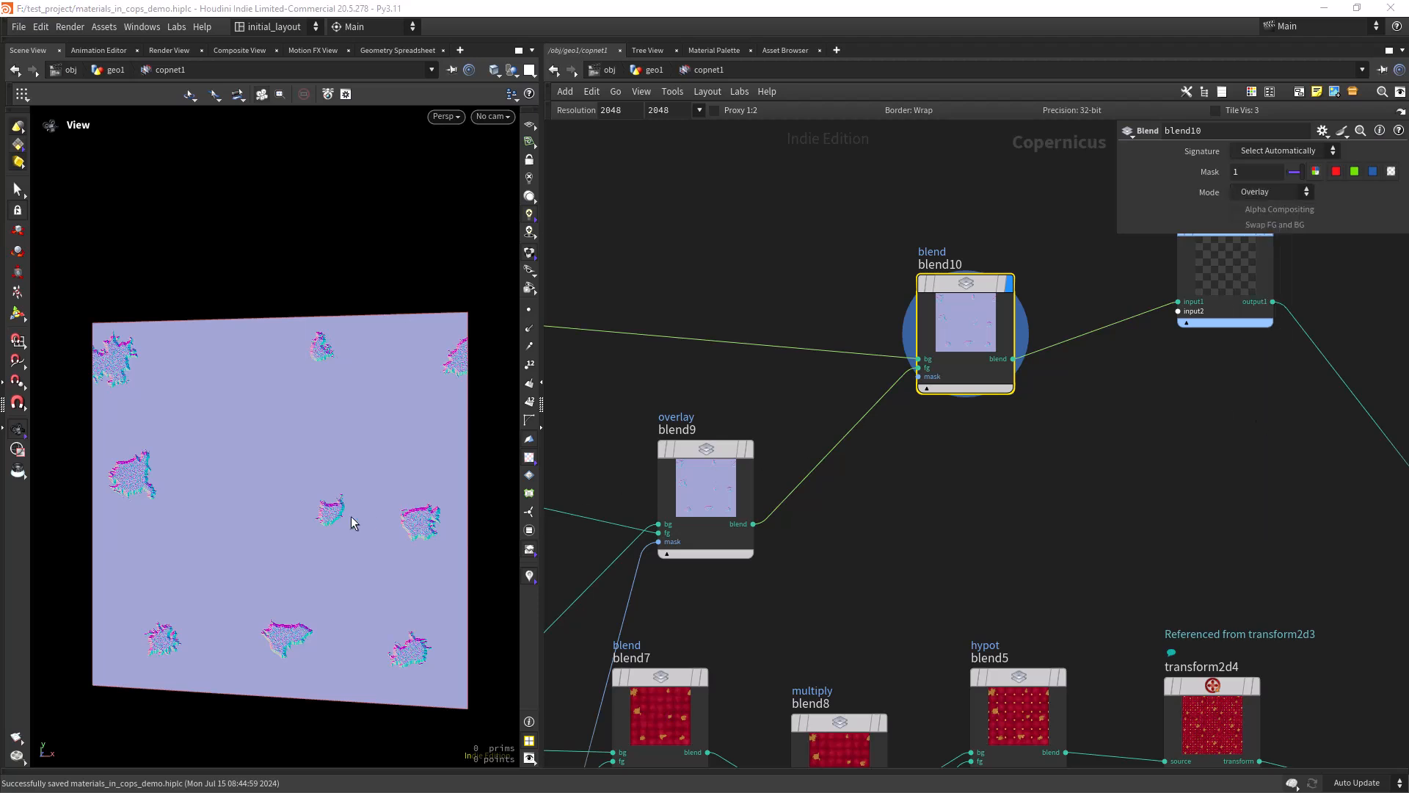
pyautogui.scroll(10, 375, 512)
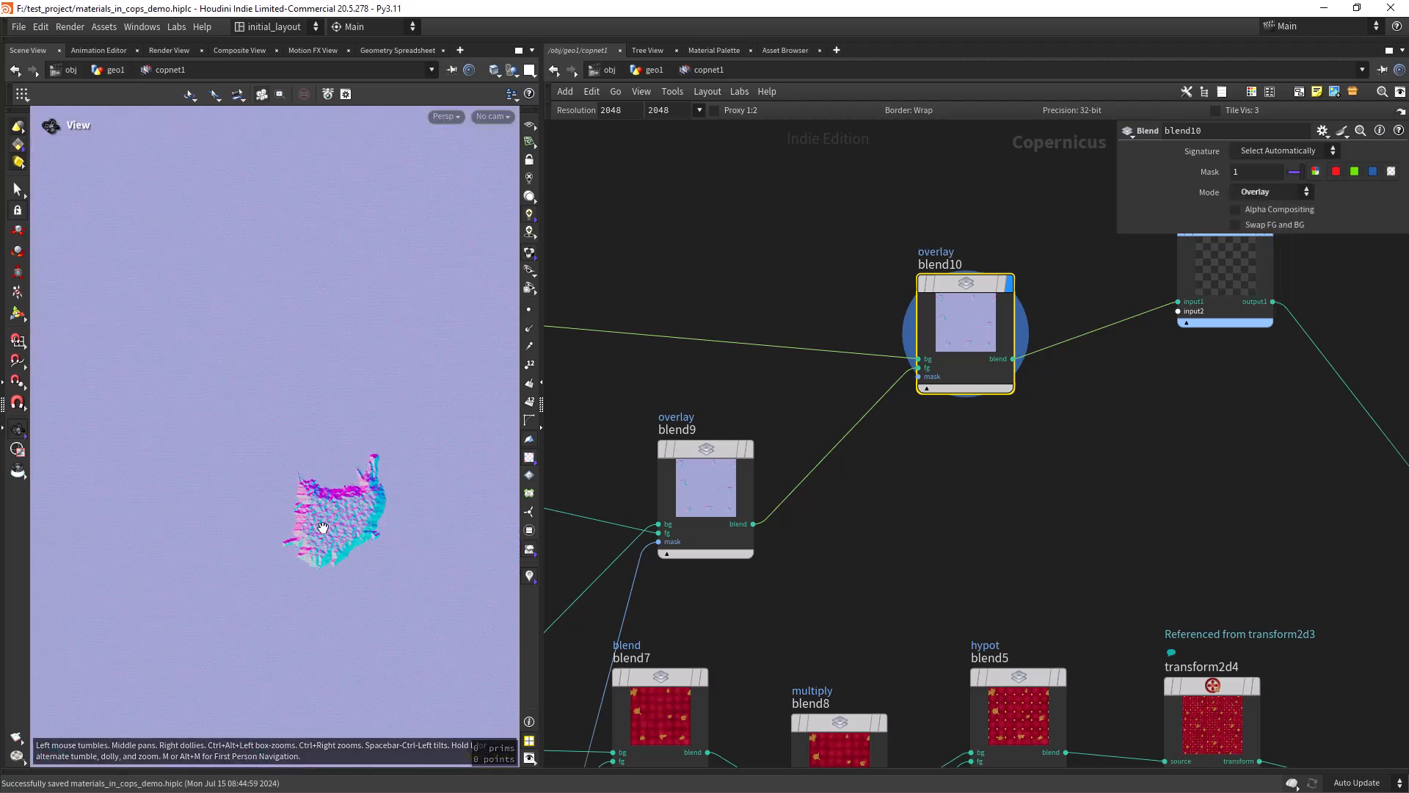
pyautogui.moveTo(345, 509); pyautogui.dragTo(392, 487)
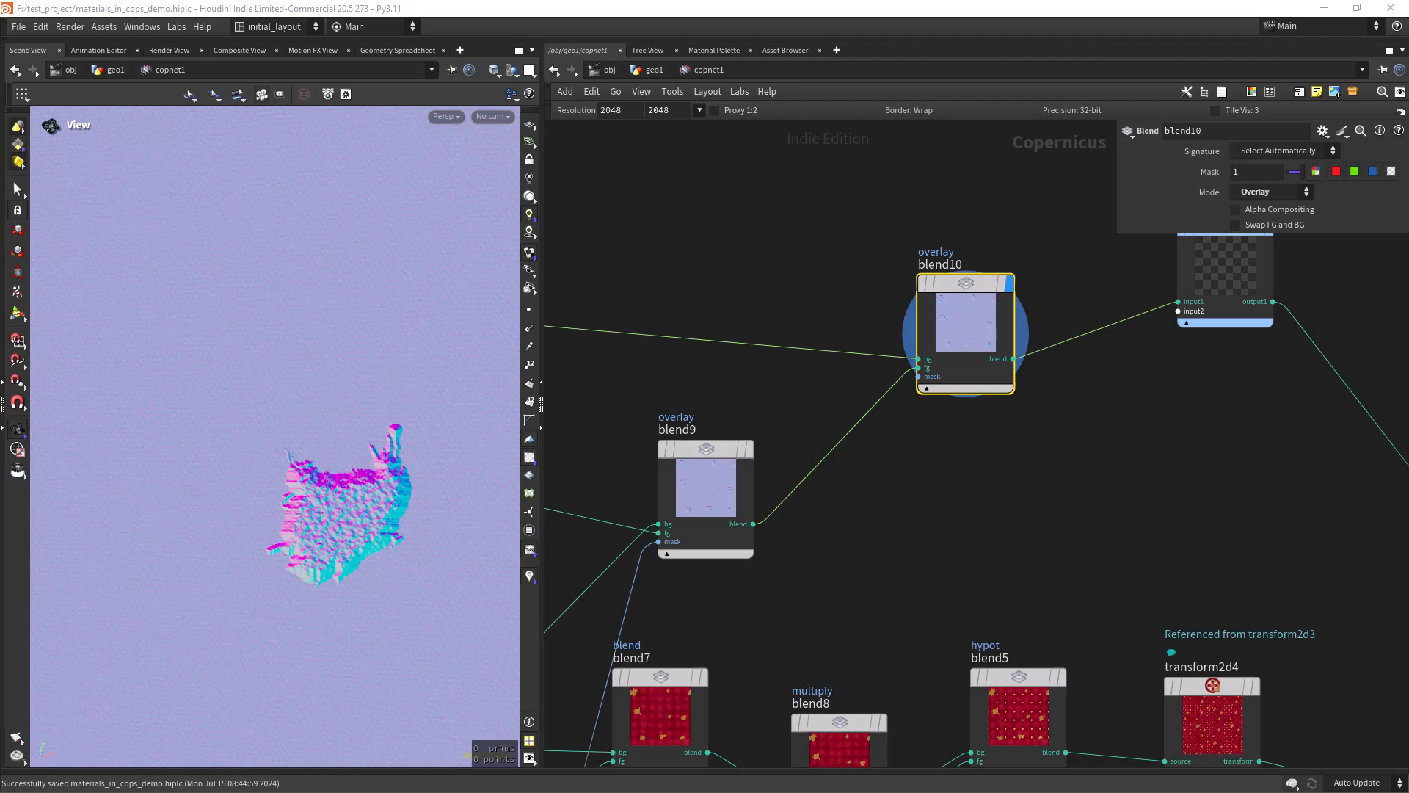
pyautogui.click(1262, 194)
pyautogui.click(1262, 208)
# - Connect the distort3 output to blend10's mask input and check the masked patches in the normal map
pyautogui.scroll(-5, 962, 464)
pyautogui.scroll(2, 843, 593)
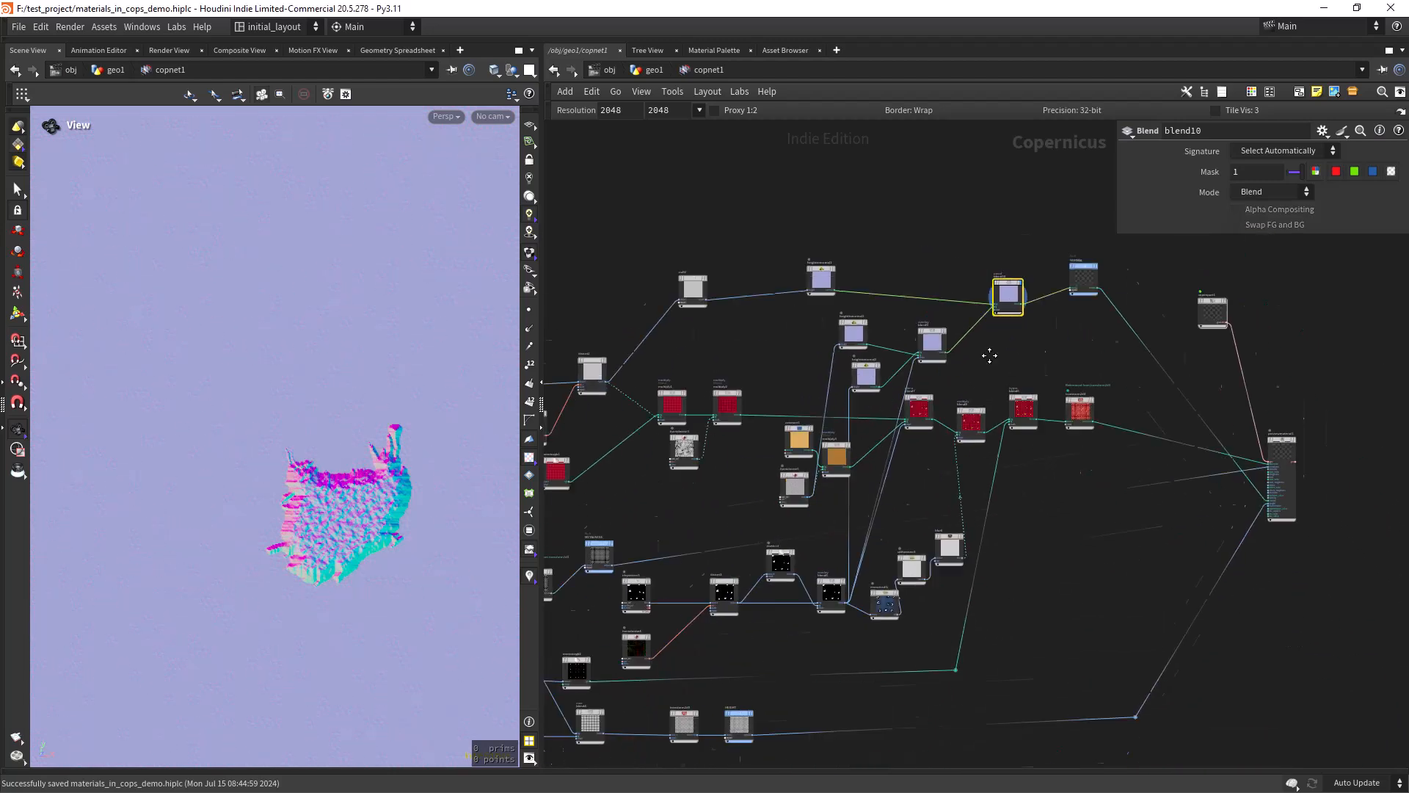
pyautogui.scroll(5, 822, 565)
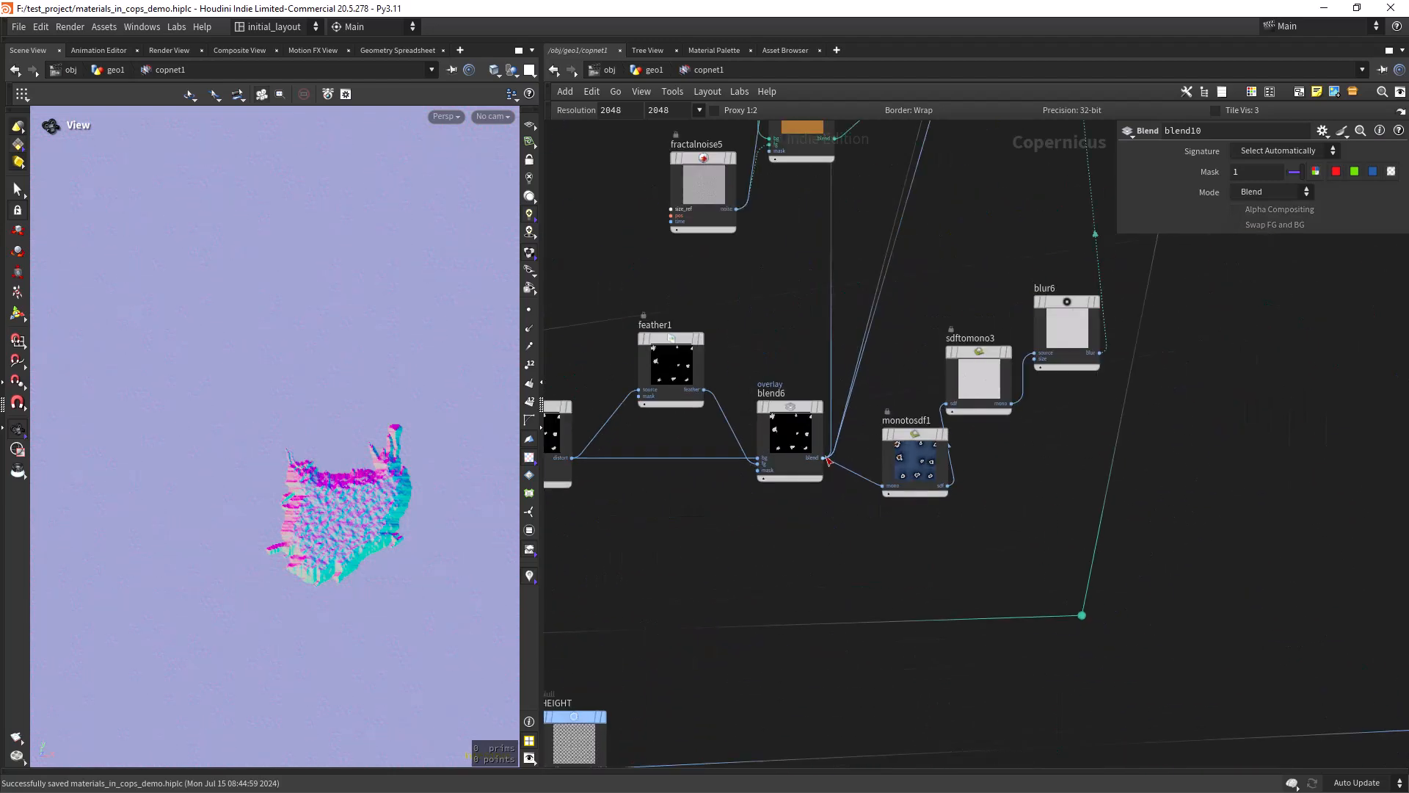
pyautogui.click(855, 540)
pyautogui.press('Escape')
pyautogui.moveTo(694, 540); pyautogui.dragTo(845, 517, button='middle')
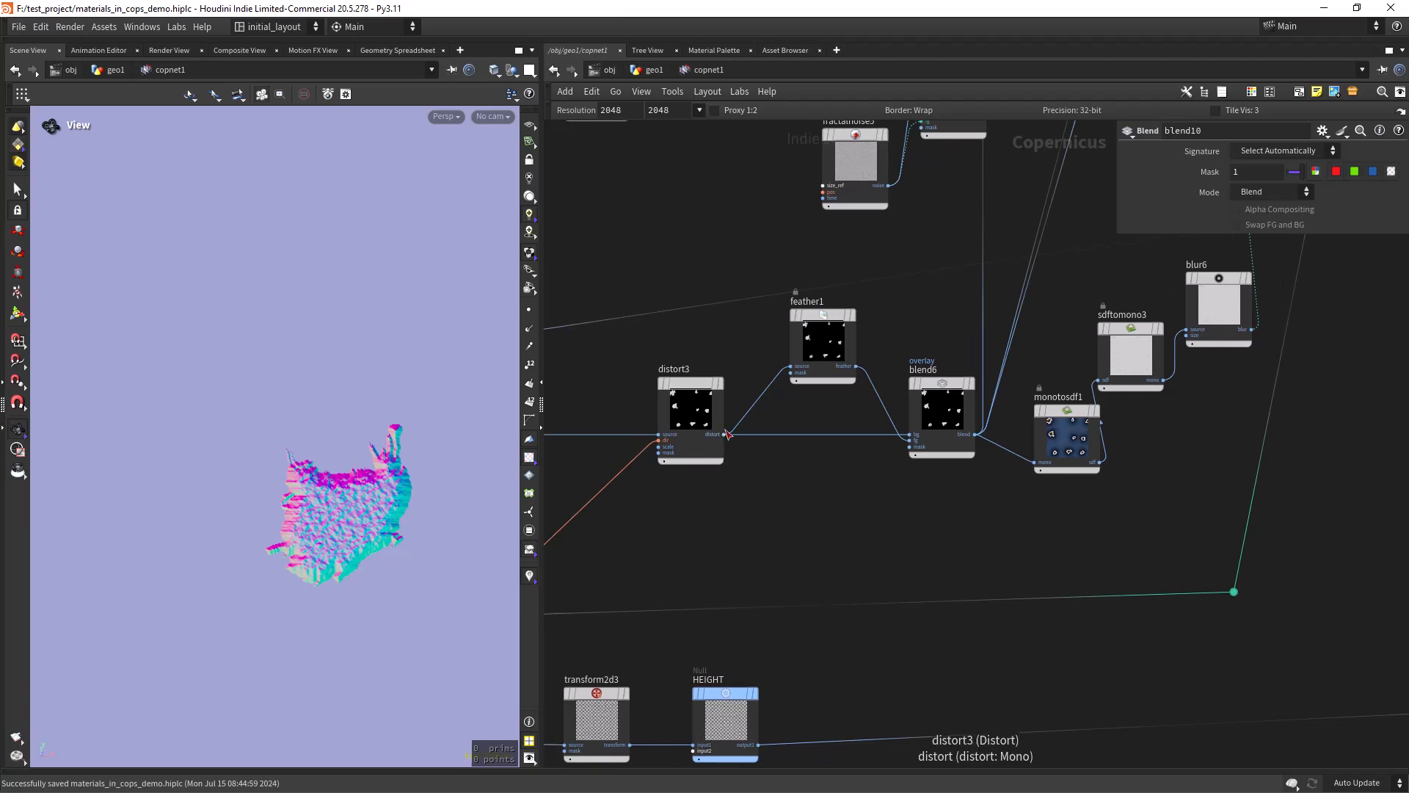
pyautogui.click(725, 438)
pyautogui.scroll(-5, 978, 315)
pyautogui.scroll(6, 849, 440)
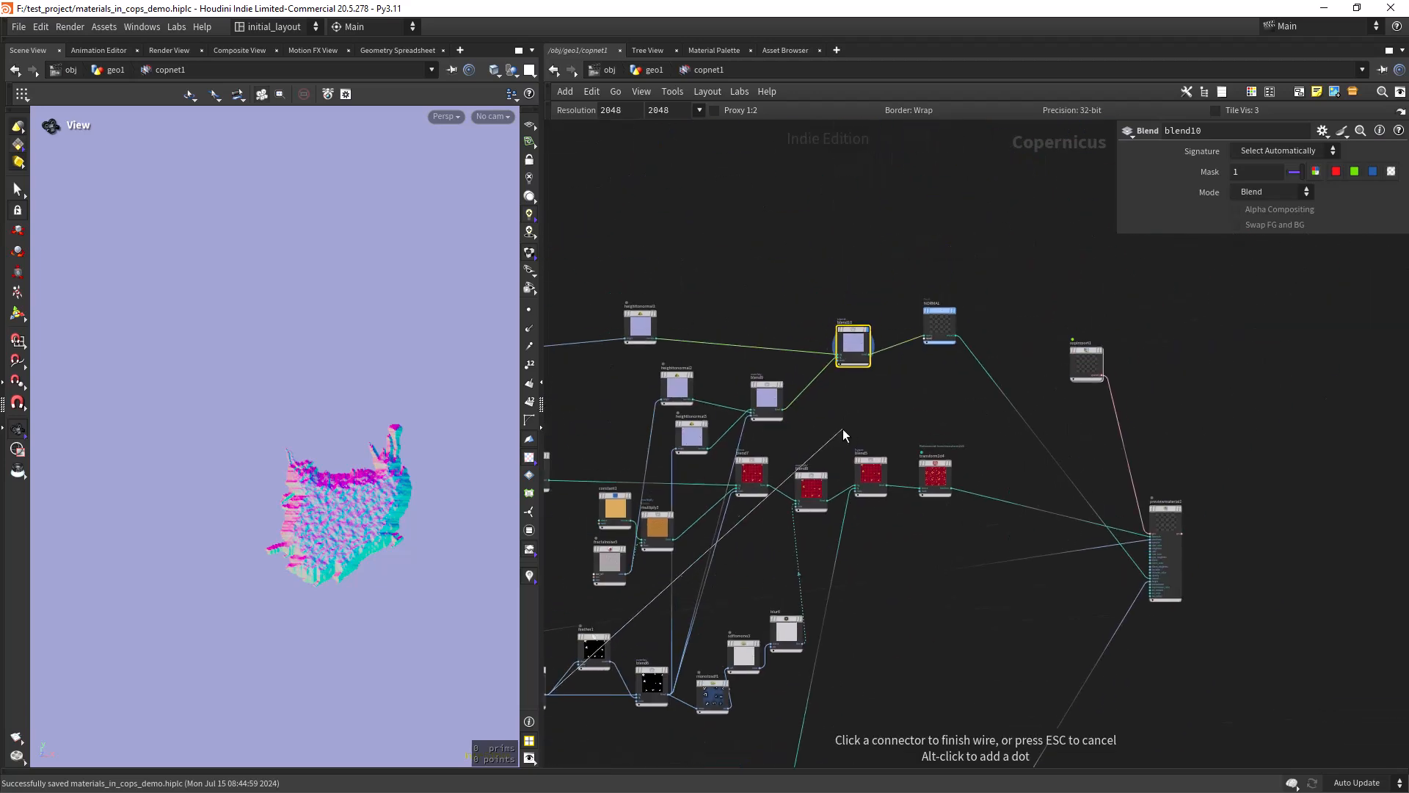
pyautogui.click(918, 256)
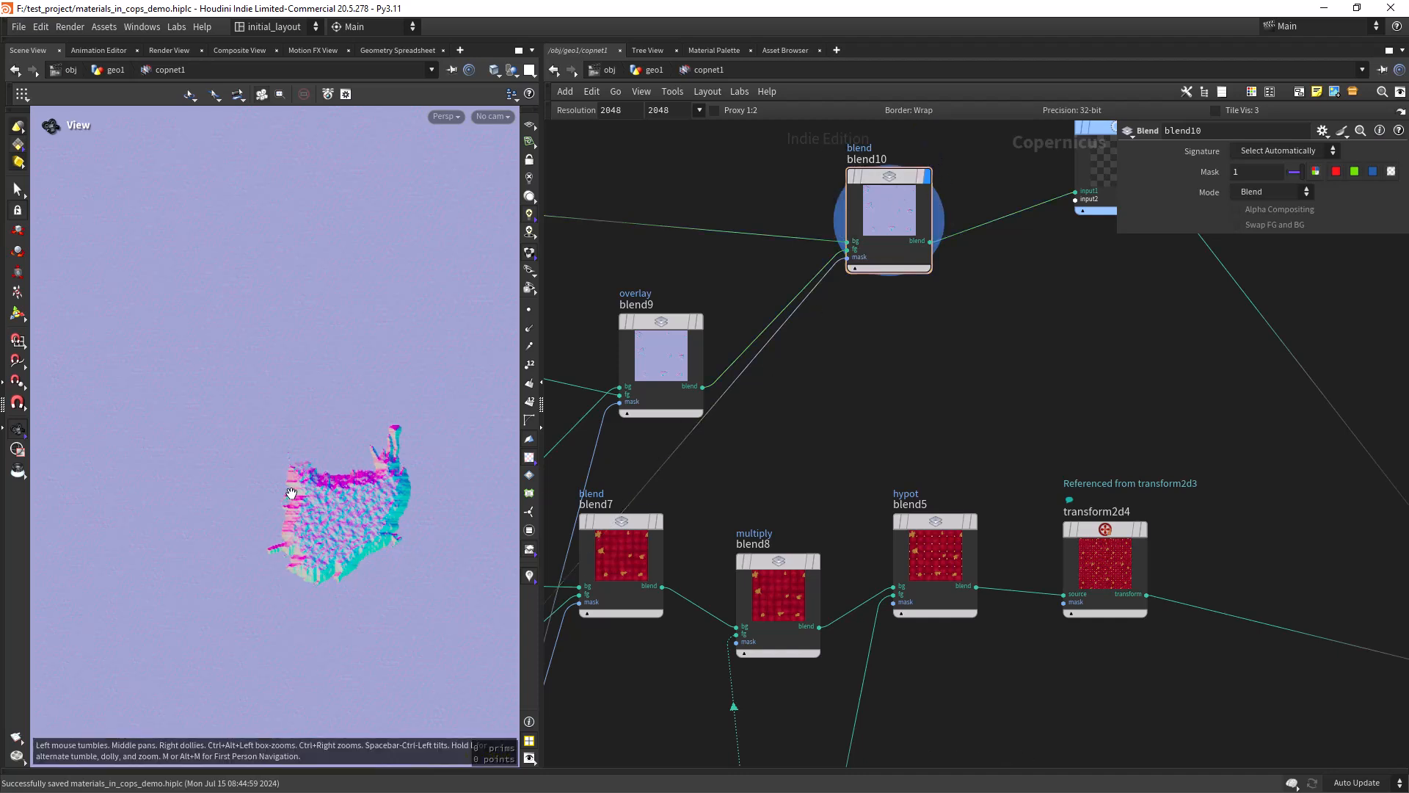
pyautogui.moveTo(415, 485); pyautogui.dragTo(513, 624, button='middle')
pyautogui.moveTo(397, 465); pyautogui.dragTo(166, 679, button='right')
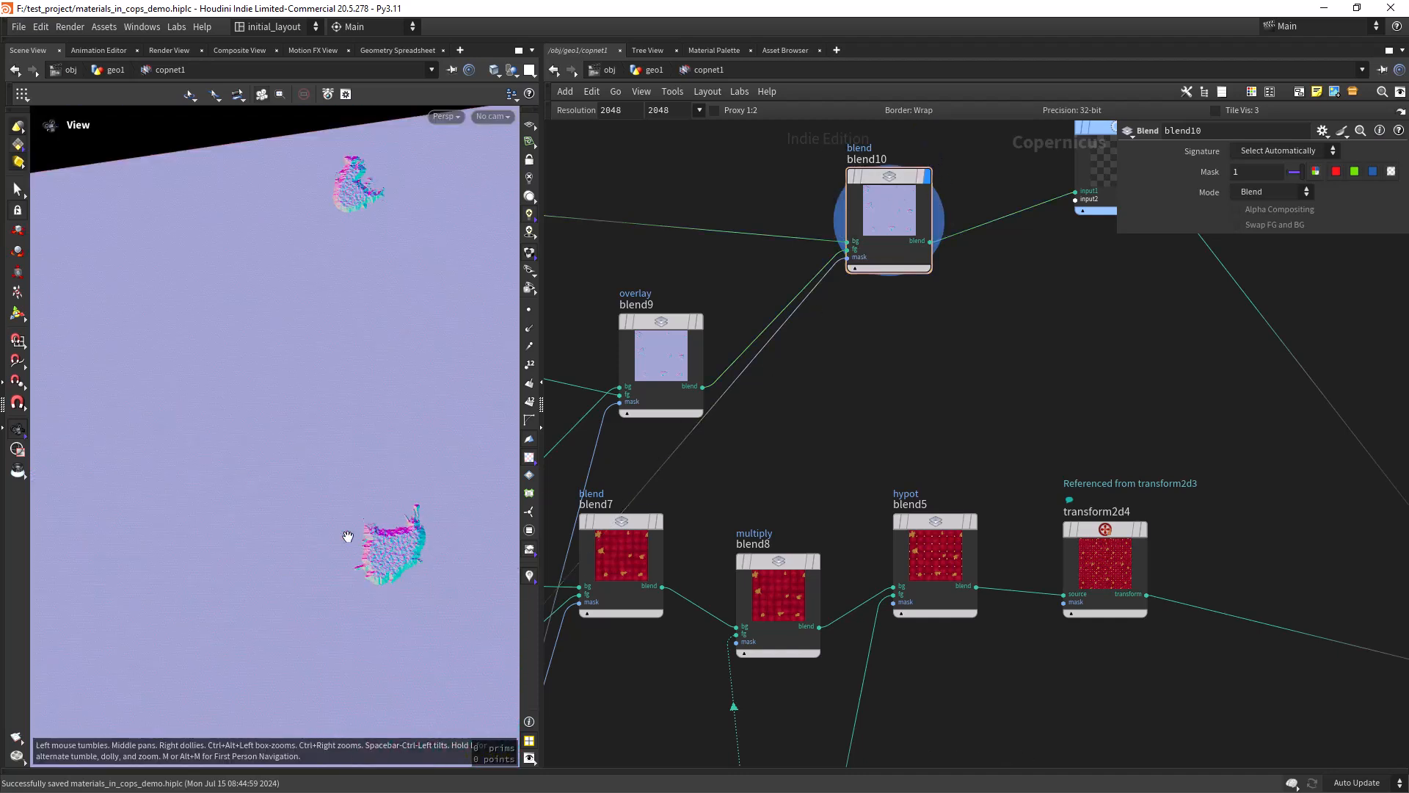
pyautogui.moveTo(372, 531); pyautogui.dragTo(256, 590, button='right')
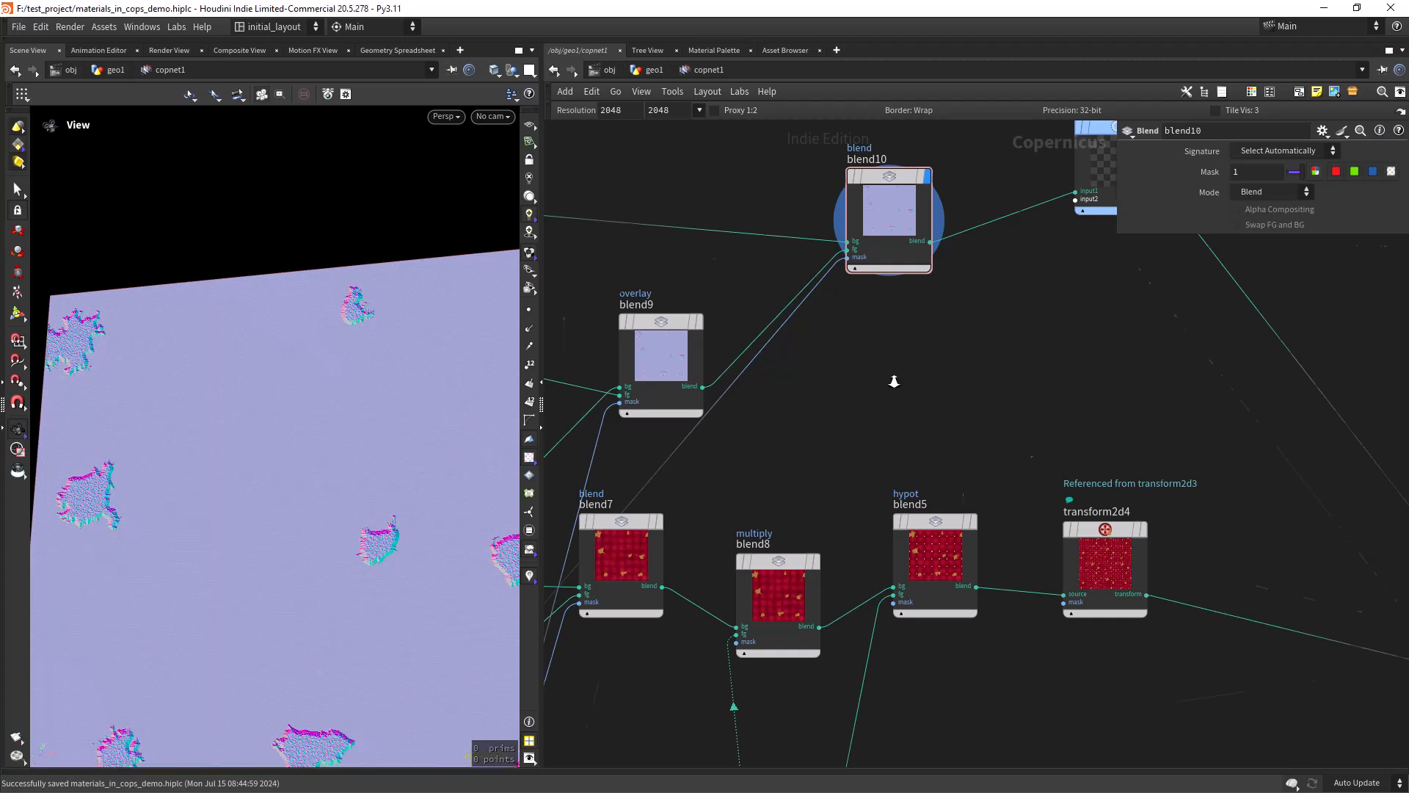
# - Move NORMAL farther from blend10 and view the whole combined normal map
pyautogui.press('h')
pyautogui.moveTo(1022, 269); pyautogui.dragTo(1103, 318)
pyautogui.moveTo(376, 612); pyautogui.dragTo(338, 514, button='middle')
pyautogui.moveTo(339, 513); pyautogui.dragTo(375, 553)
pyautogui.scroll(-4, 375, 553)
pyautogui.moveTo(374, 553); pyautogui.dragTo(361, 556, button='middle')
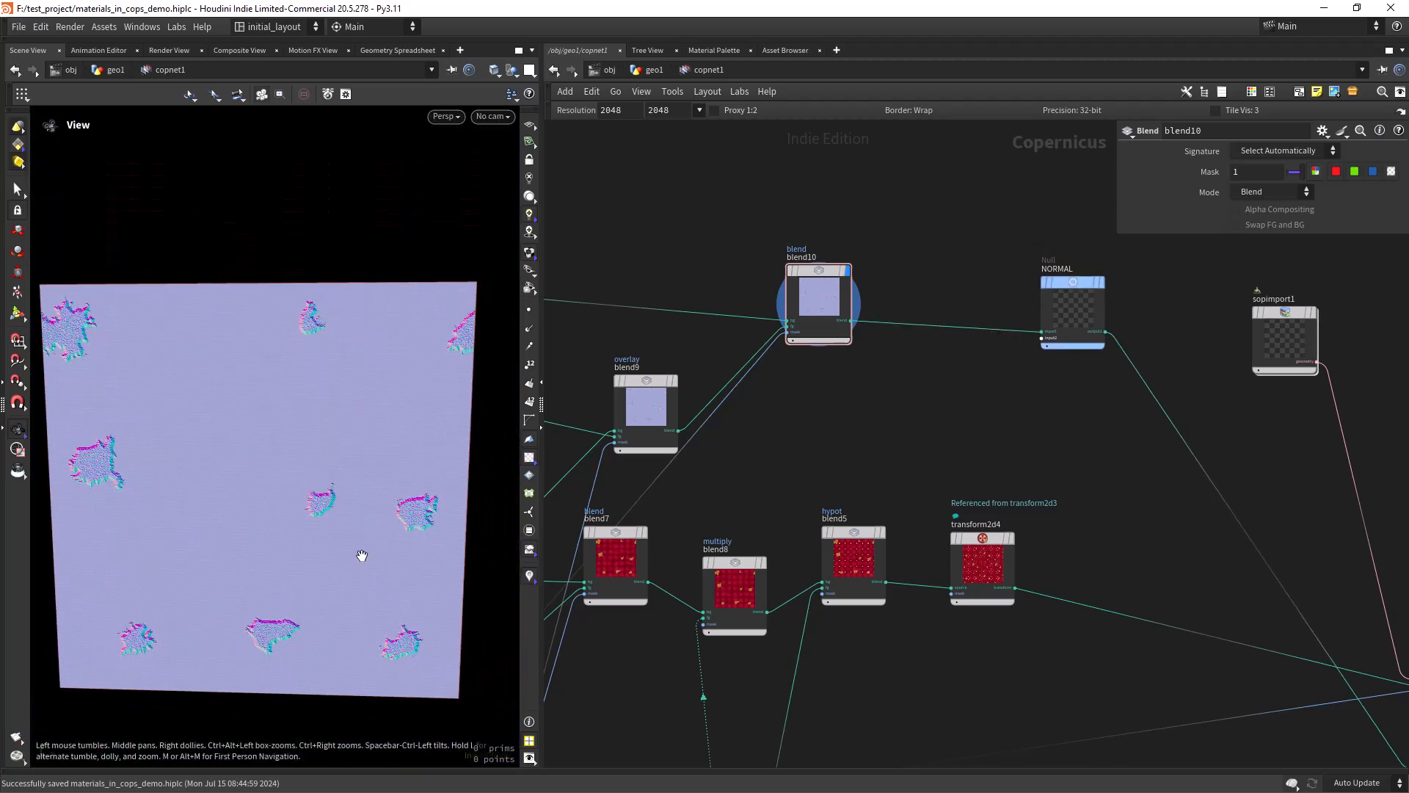
# - Add a Constant node in the space below blend10 and display it
pyautogui.press('Tab')
pyautogui.write('con')
pyautogui.press('Return')
pyautogui.click(857, 417)
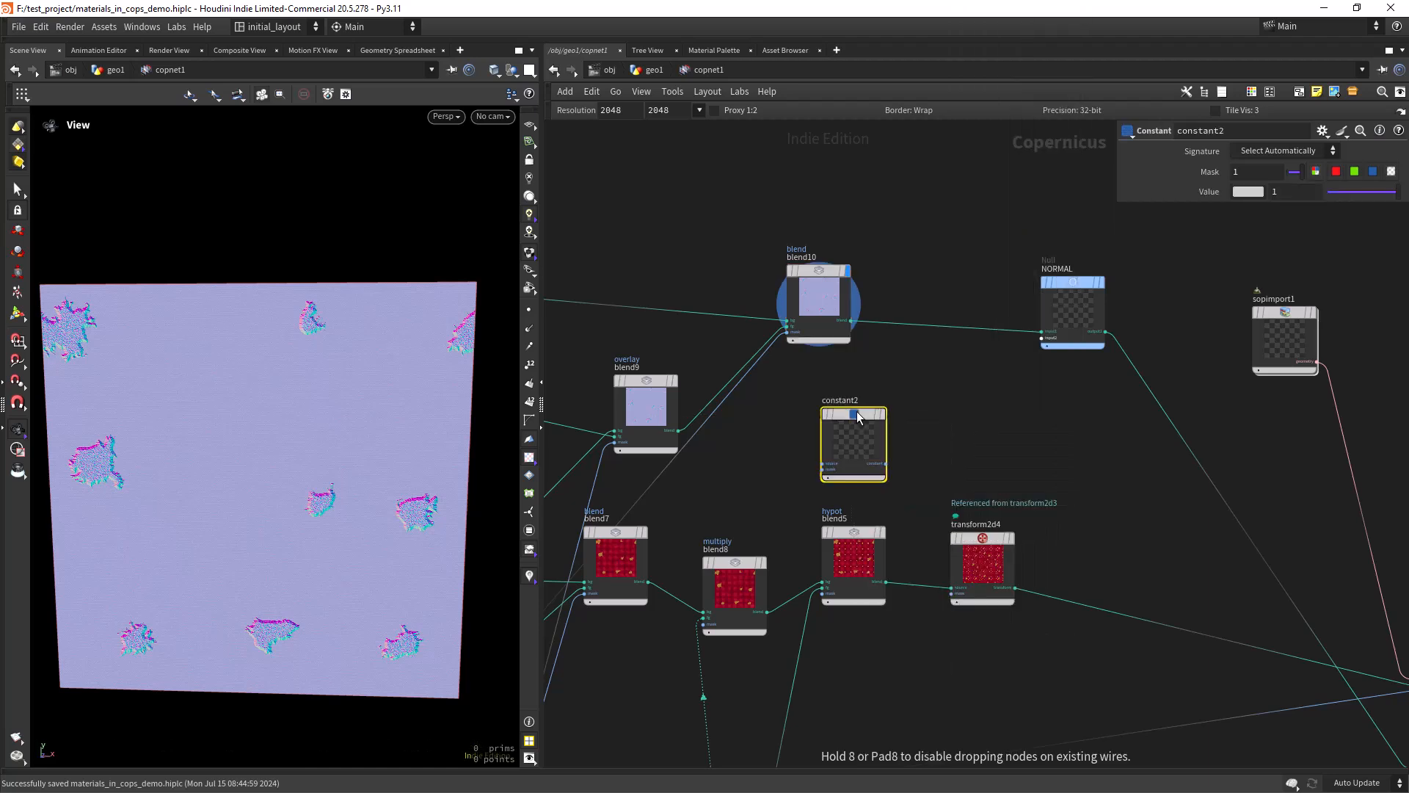
pyautogui.click(886, 385)
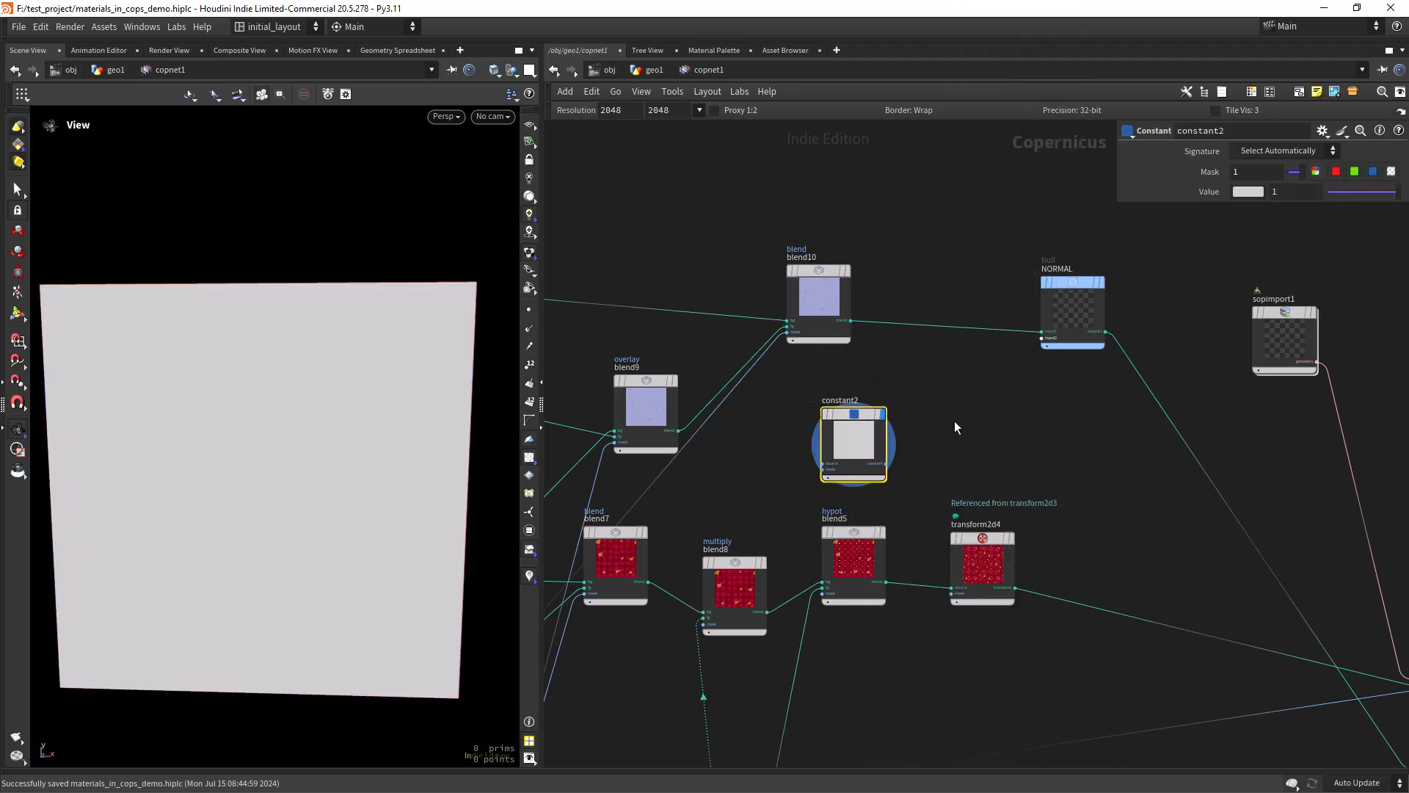
# - Duplicate a Height to Normal node beside constant2, connect constant2 to its height input and display it
pyautogui.moveTo(955, 427); pyautogui.dragTo(888, 417, button='middle')
pyautogui.moveTo(792, 383); pyautogui.dragTo(947, 367, button='middle')
pyautogui.keyDown('alt'); pyautogui.moveTo(587, 432); pyautogui.dragTo(1064, 371); pyautogui.keyUp('alt')
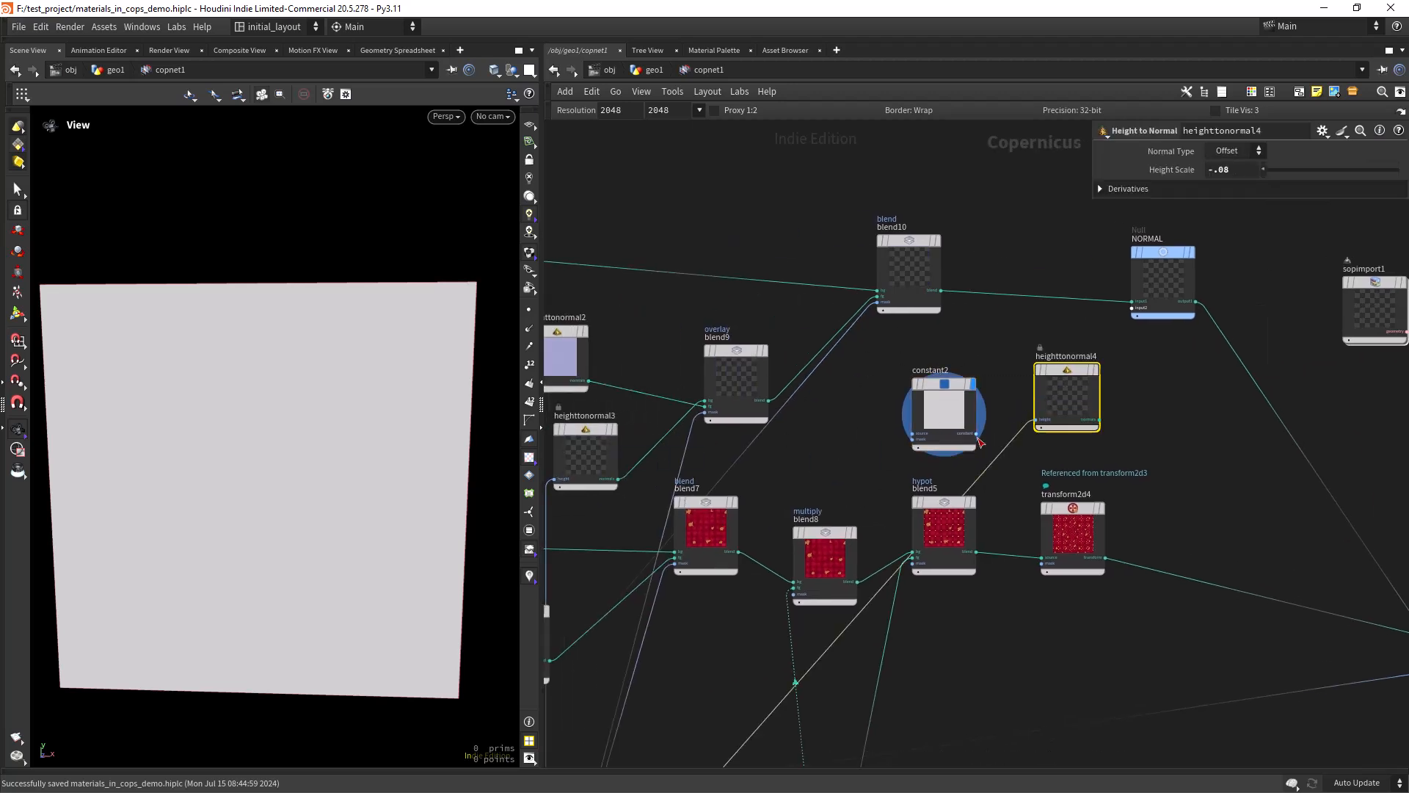
pyautogui.moveTo(977, 435); pyautogui.dragTo(1036, 421)
pyautogui.moveTo(1086, 365)
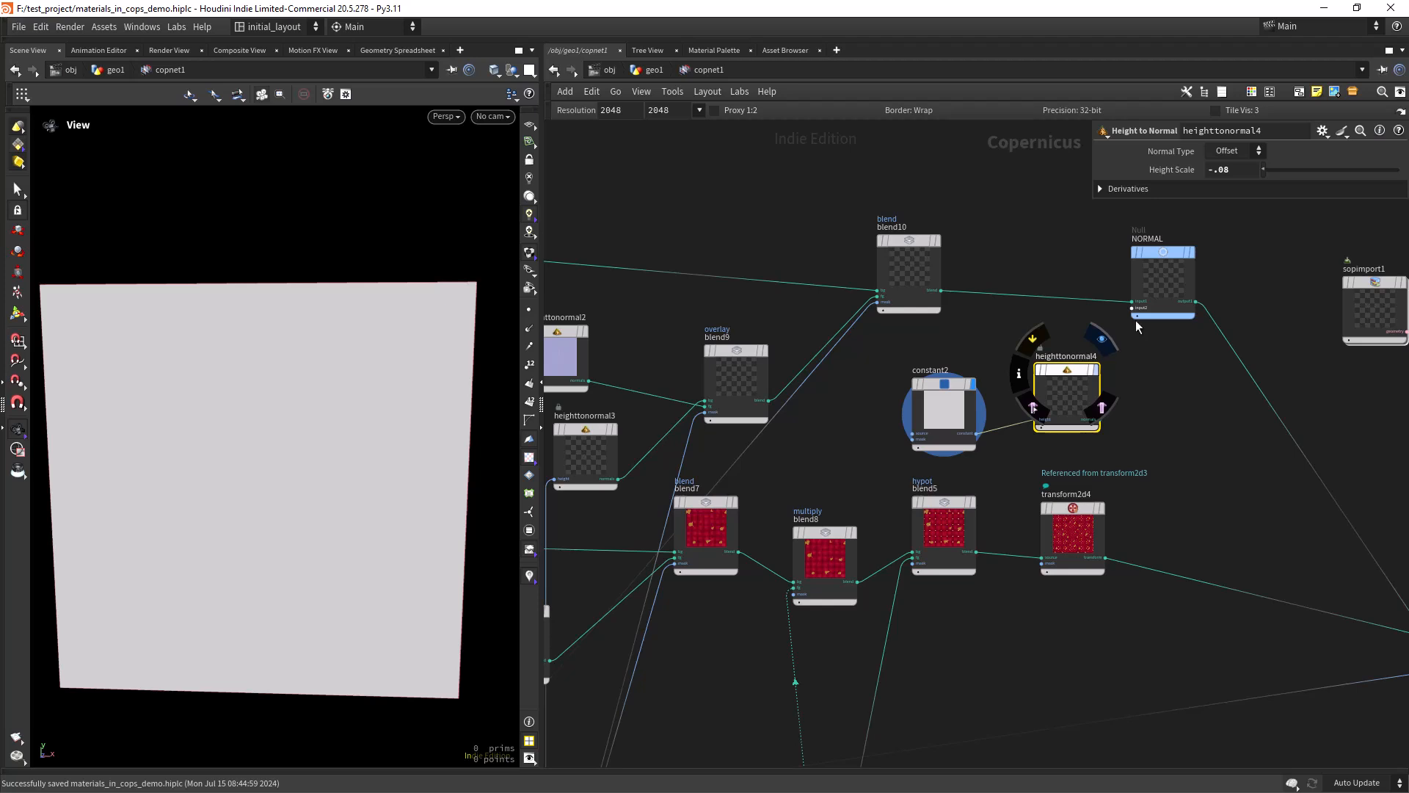
pyautogui.click(1101, 338)
pyautogui.moveTo(1071, 376); pyautogui.dragTo(1072, 391)
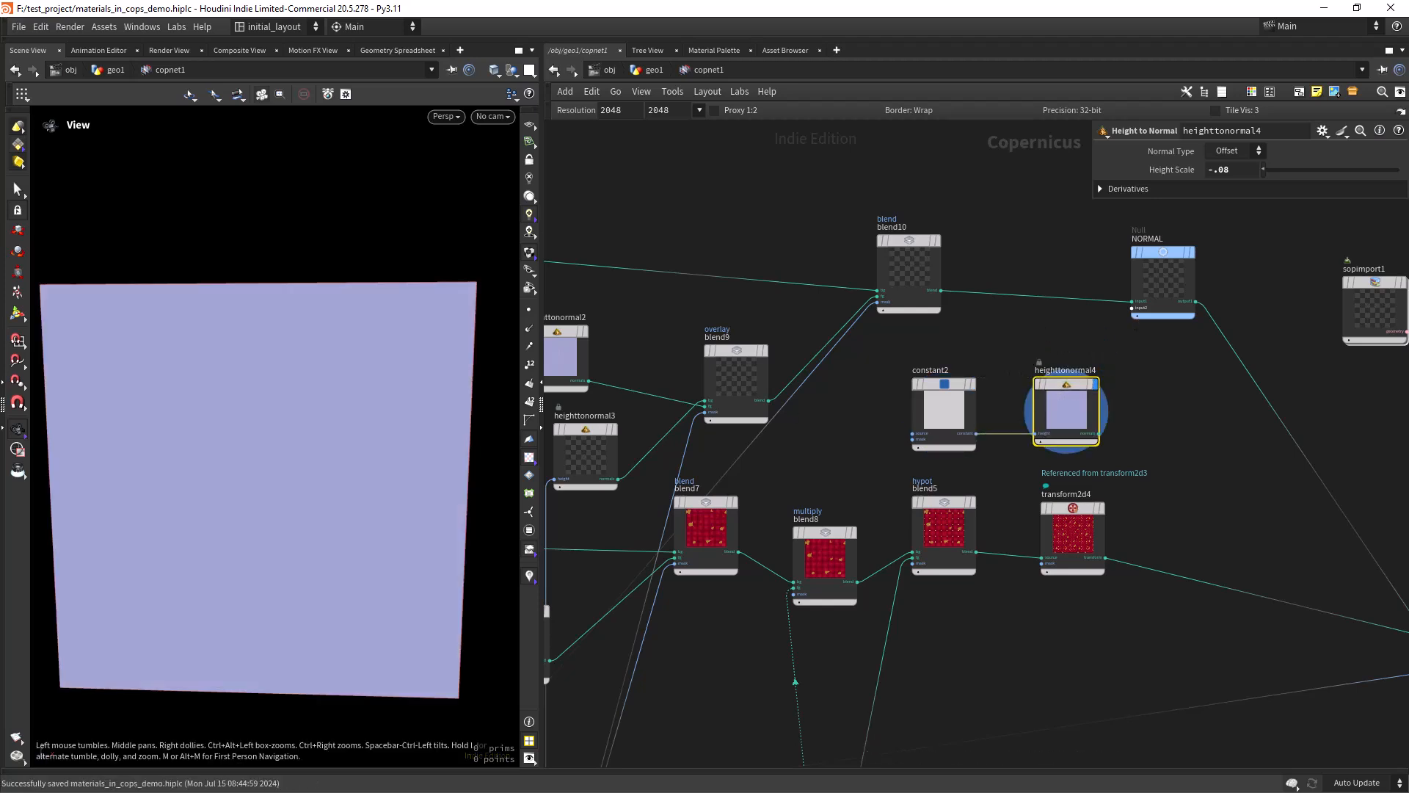
# - Set the Height Scale of heighttonormal4 to 1
pyautogui.moveTo(1252, 172); pyautogui.dragTo(989, 206)
pyautogui.write('1')
pyautogui.press('Return')
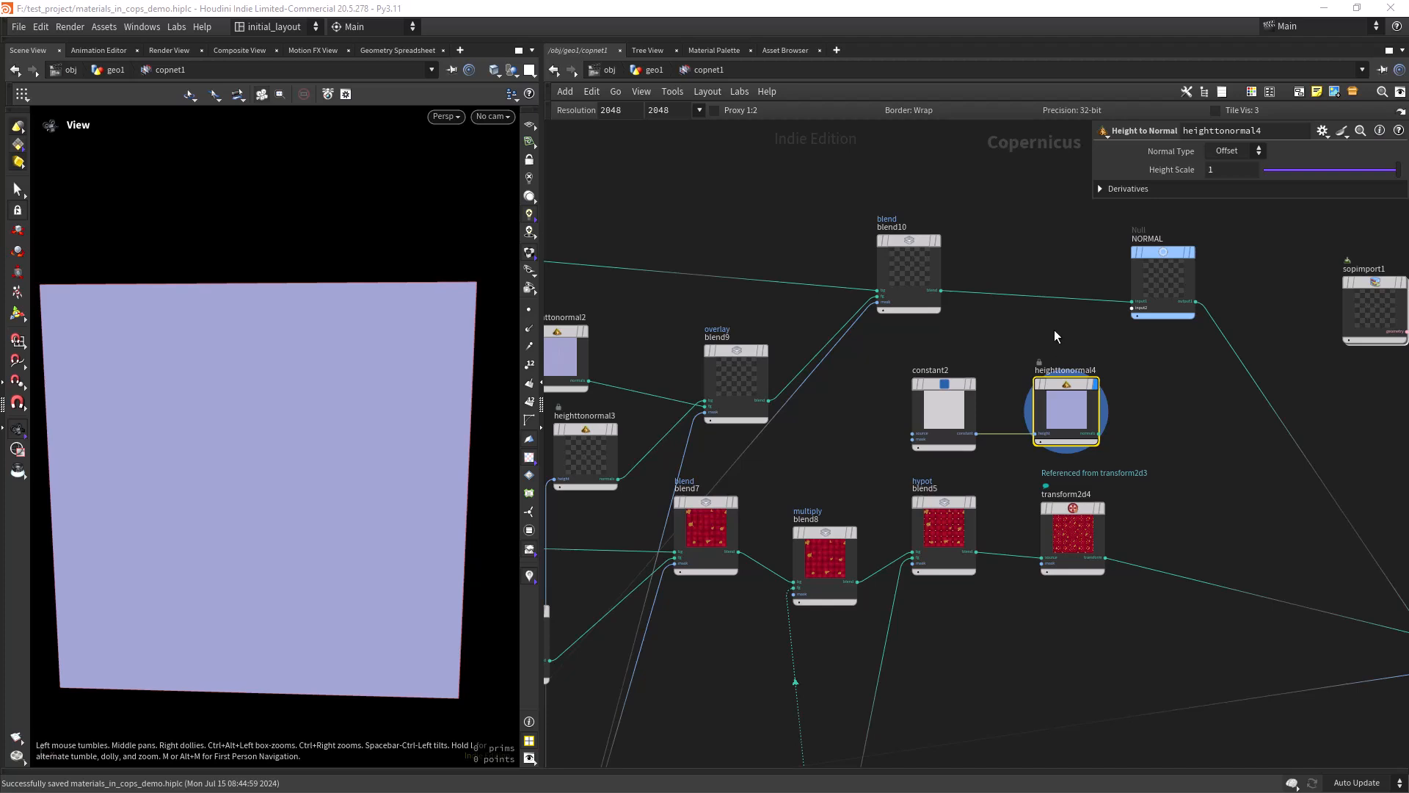
# - Move sopimport1, previewmaterial1 and NORMAL farther from blend10 to free space for another node
pyautogui.moveTo(1183, 406); pyautogui.dragTo(830, 409, button='middle')
pyautogui.moveTo(952, 495); pyautogui.dragTo(894, 494, button='right')
pyautogui.moveTo(1211, 328); pyautogui.dragTo(947, 752)
pyautogui.moveTo(1003, 384); pyautogui.dragTo(1088, 384)
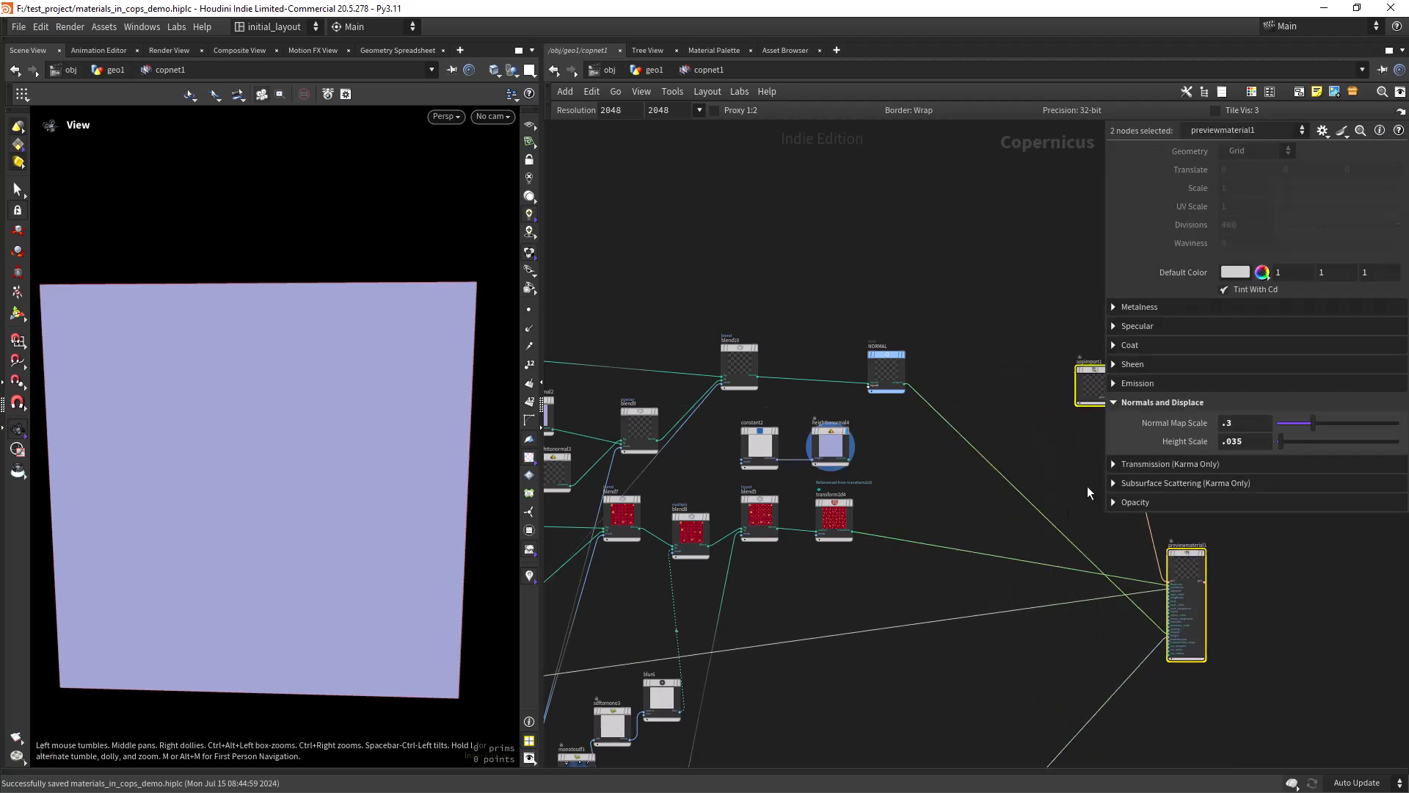
pyautogui.moveTo(1100, 452); pyautogui.dragTo(842, 445, button='middle')
pyautogui.moveTo(842, 366); pyautogui.dragTo(1022, 349)
pyautogui.moveTo(633, 345); pyautogui.dragTo(839, 345)
# - Insert a Blend node between blend10 and NORMAL, connect heighttonormal4 to its fg input and display it
pyautogui.scroll(3, 651, 437)
pyautogui.moveTo(651, 437); pyautogui.dragTo(822, 444, button='middle')
pyautogui.press('Tab')
pyautogui.write('blend')
pyautogui.press('Return')
pyautogui.click(848, 405)
pyautogui.moveTo(848, 404); pyautogui.dragTo(872, 259)
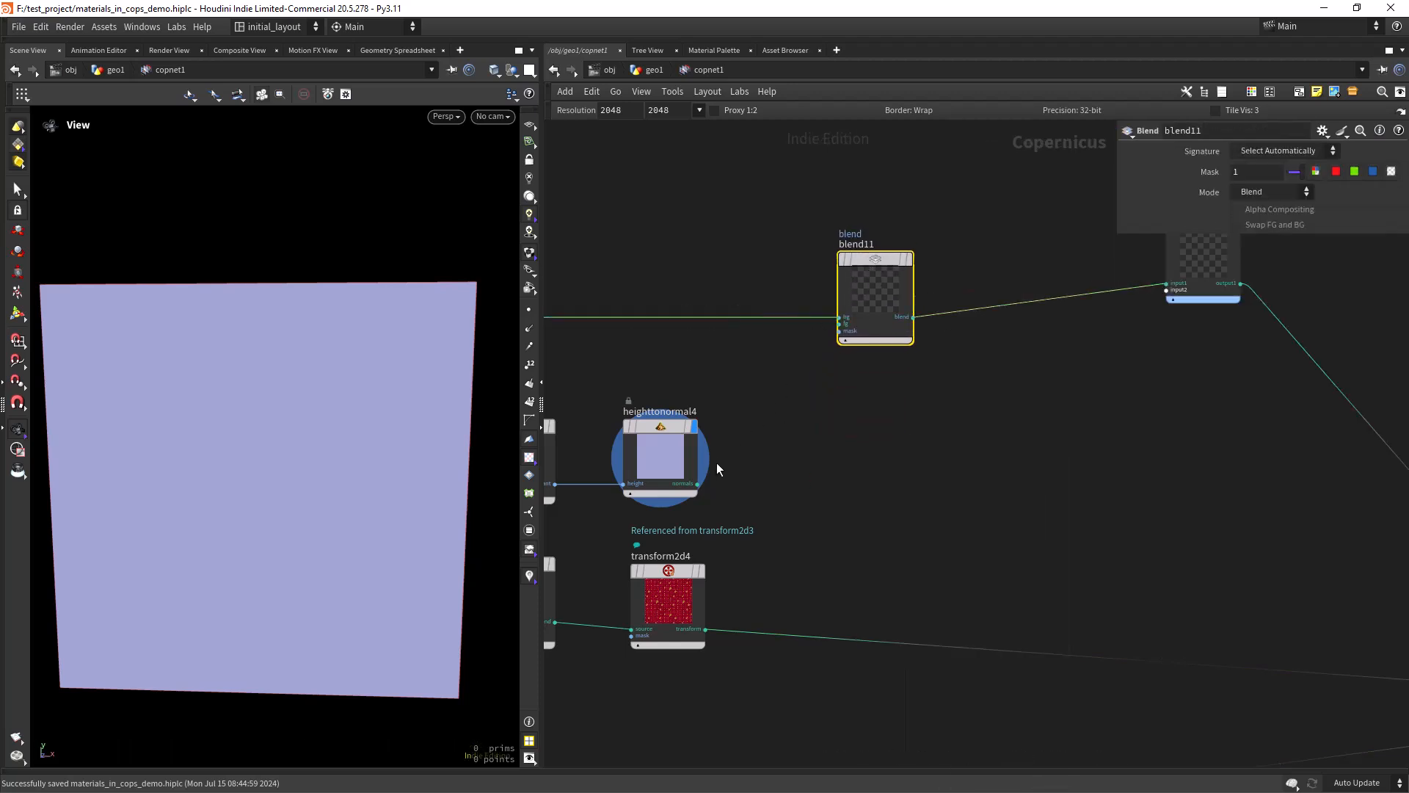
pyautogui.click(696, 485)
pyautogui.click(839, 323)
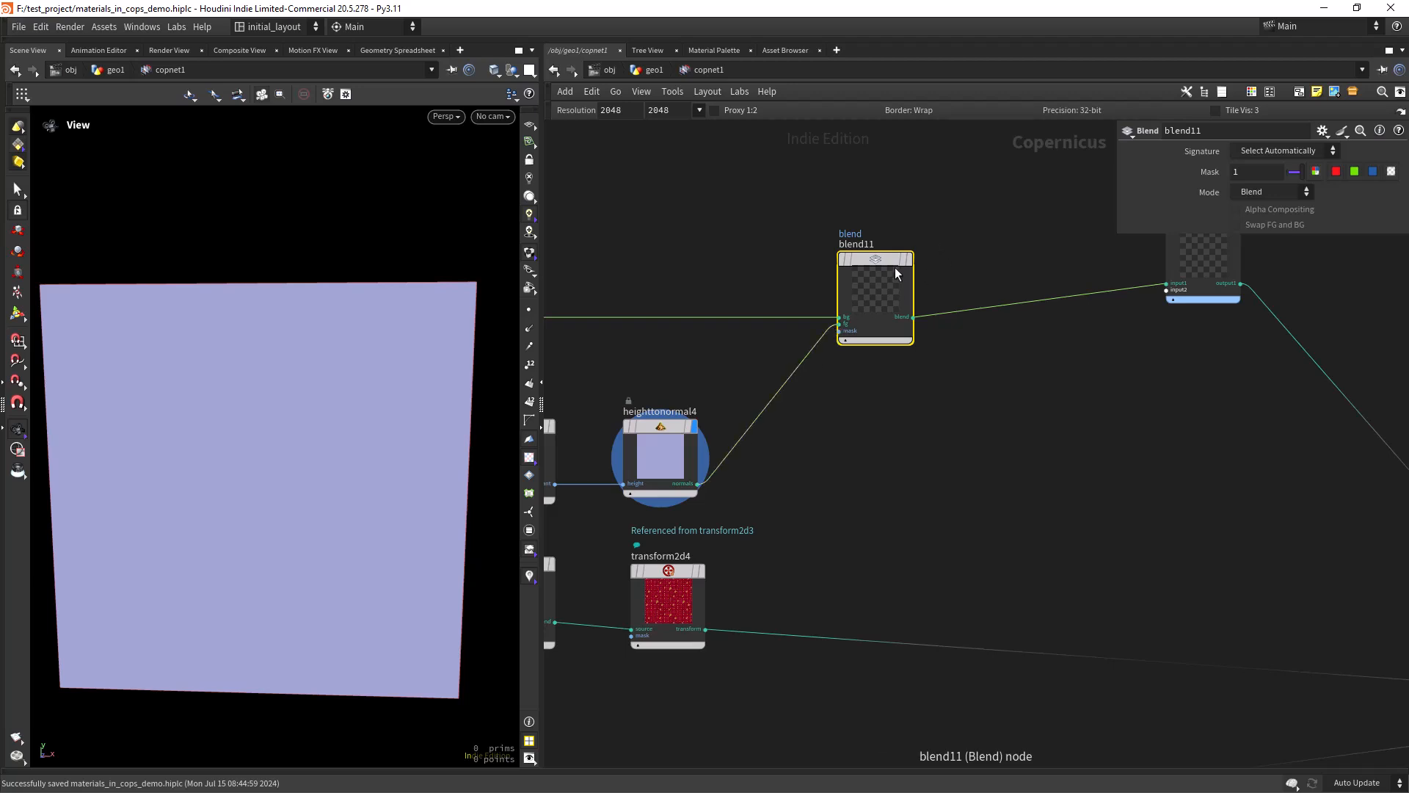
pyautogui.moveTo(918, 224)
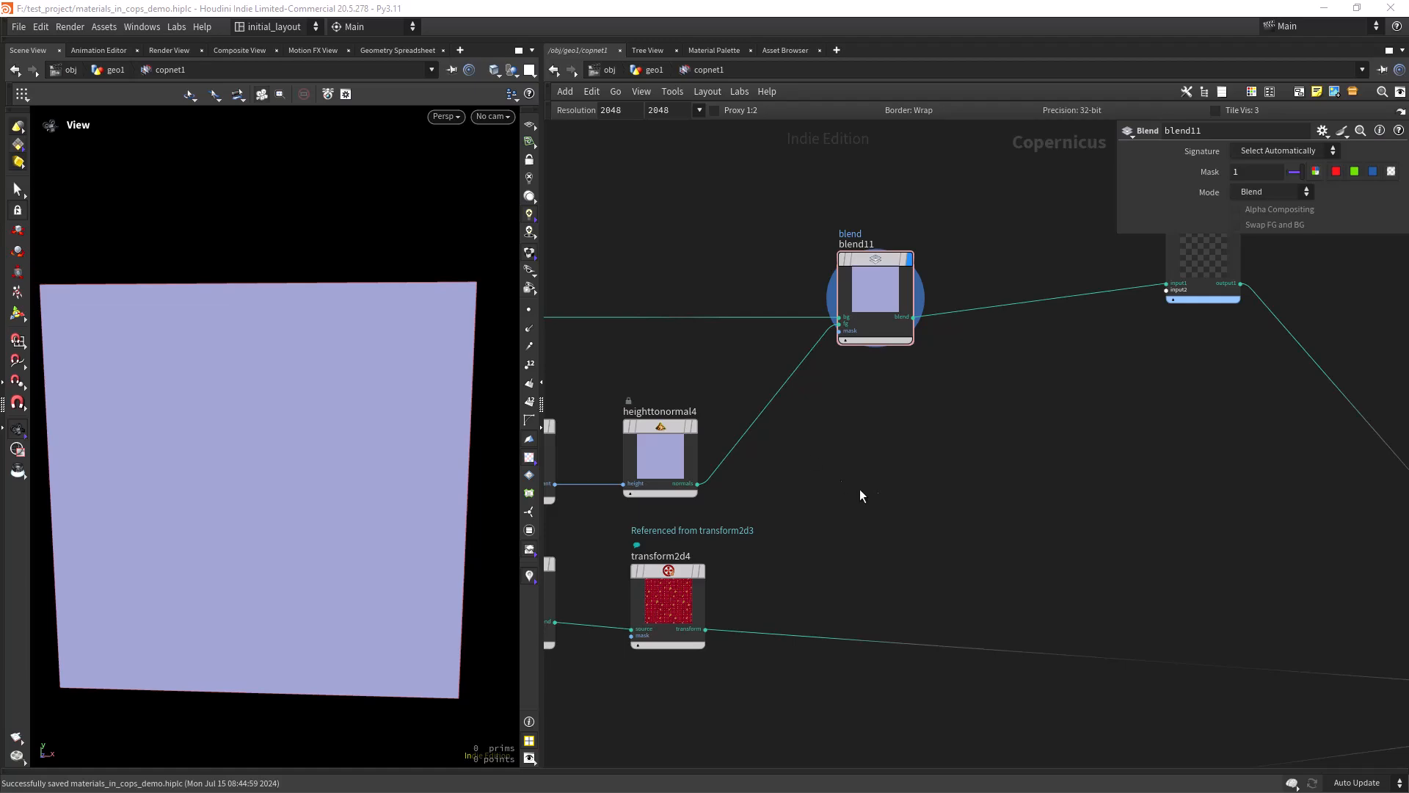
# - Connect the METALNESS output to blend11's mask input
pyautogui.scroll(-10, 842, 485)
pyautogui.scroll(2, 871, 560)
pyautogui.scroll(7, 937, 483)
pyautogui.moveTo(871, 560); pyautogui.dragTo(840, 477, button='middle')
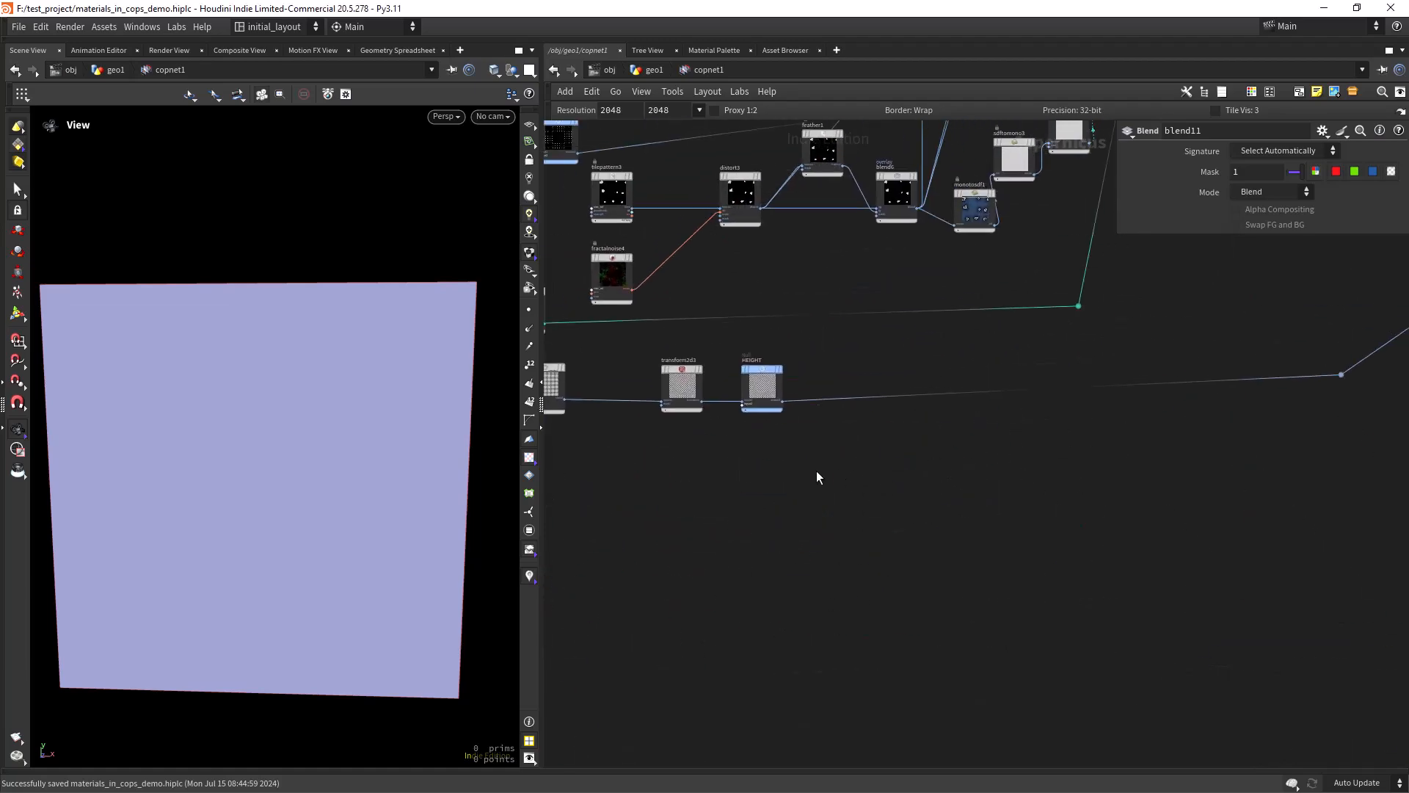
pyautogui.moveTo(749, 482); pyautogui.dragTo(868, 675, button='middle')
pyautogui.moveTo(914, 451); pyautogui.dragTo(861, 598, button='middle')
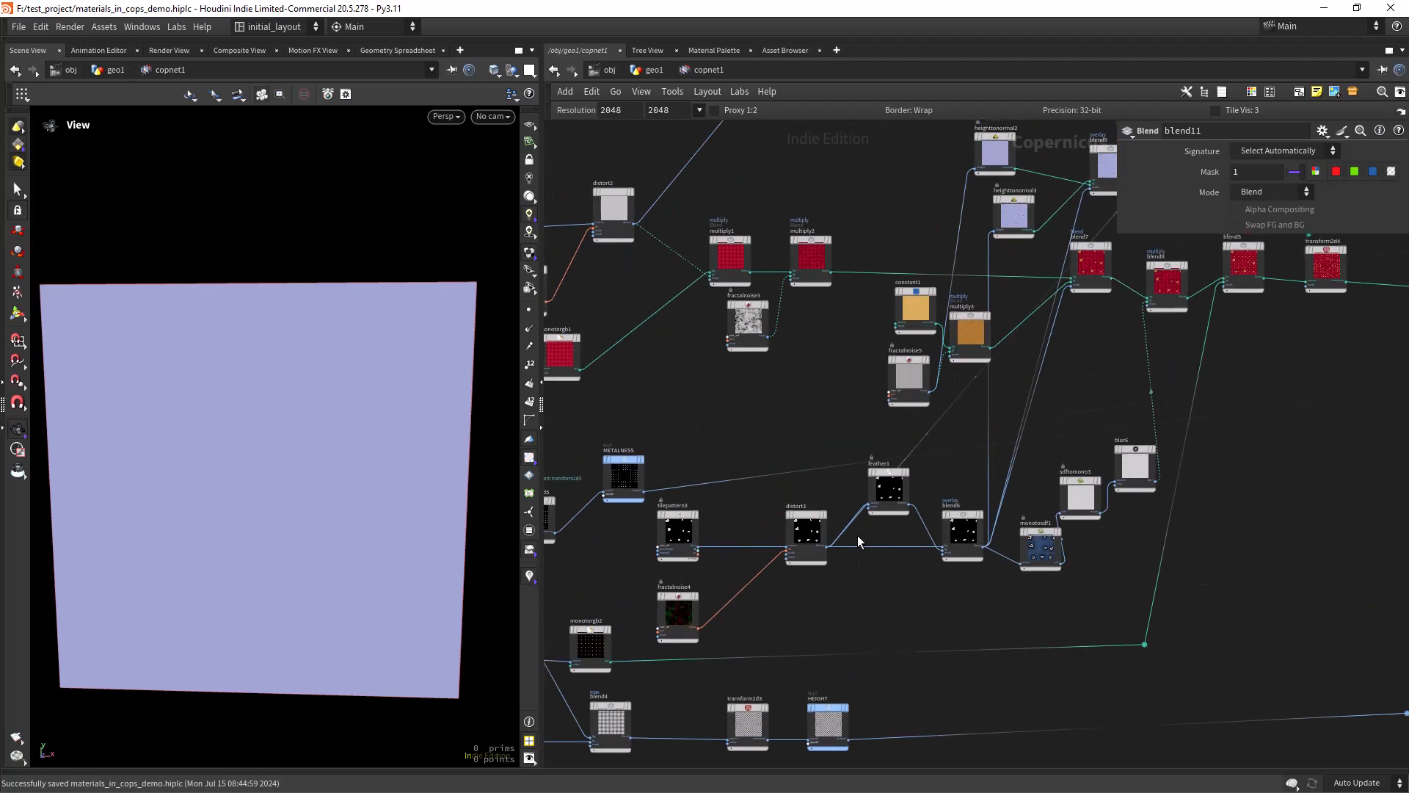
pyautogui.rightClick(813, 480)
pyautogui.moveTo(747, 497); pyautogui.dragTo(766, 443, button='right')
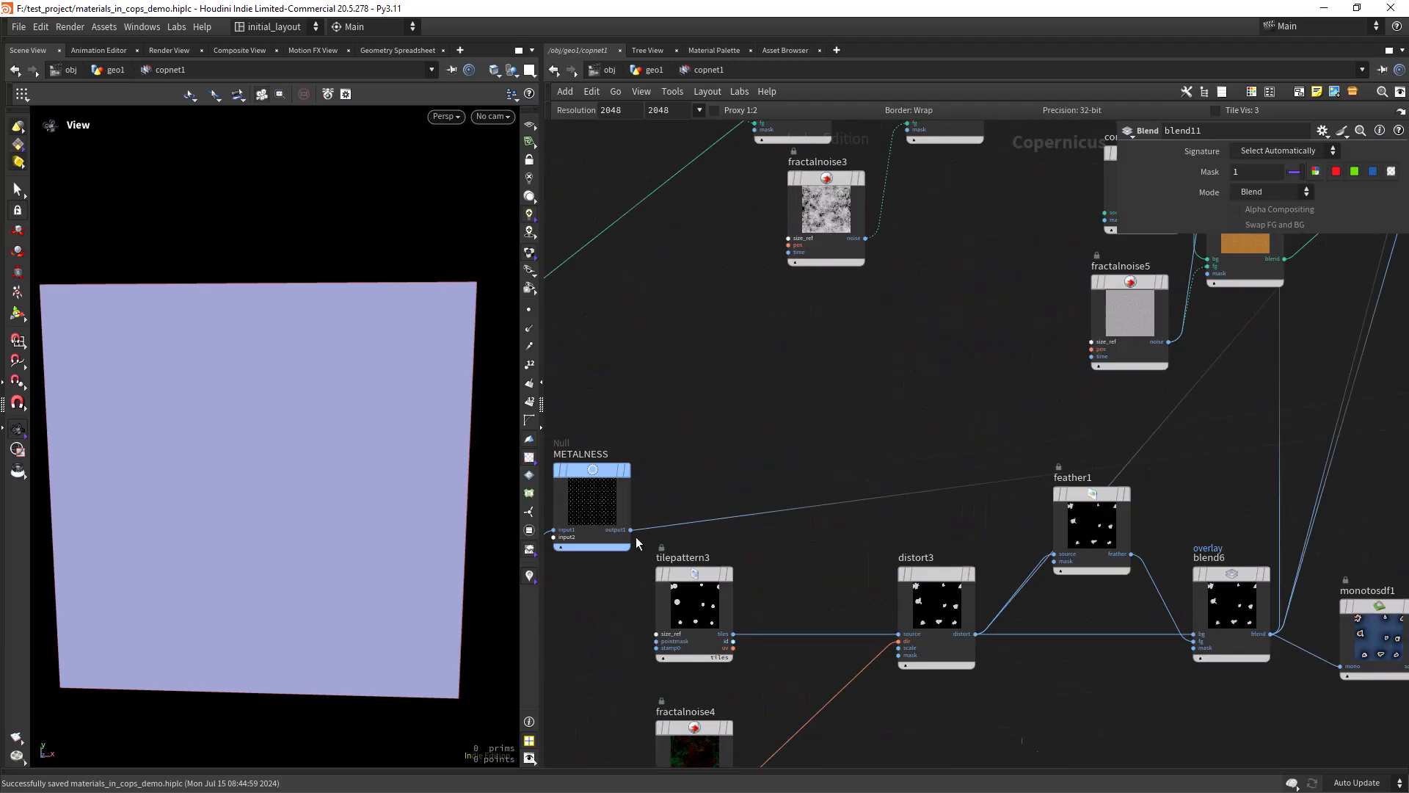
pyautogui.click(630, 531)
pyautogui.scroll(-4, 895, 378)
pyautogui.moveTo(895, 378); pyautogui.dragTo(610, 578, button='middle')
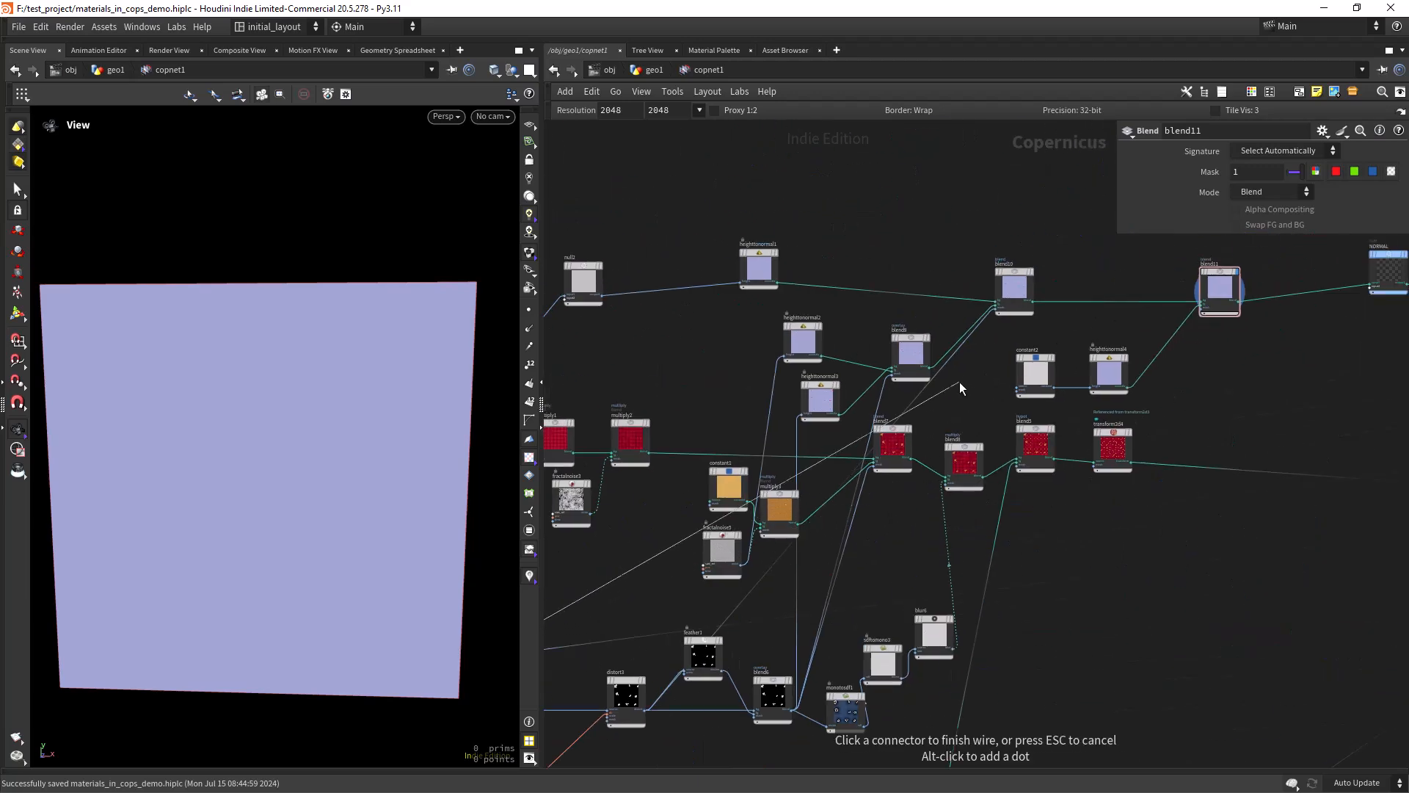
pyautogui.moveTo(975, 381); pyautogui.dragTo(672, 596, button='middle')
pyautogui.scroll(5, 922, 510)
pyautogui.moveTo(918, 513); pyautogui.dragTo(849, 579, button='middle')
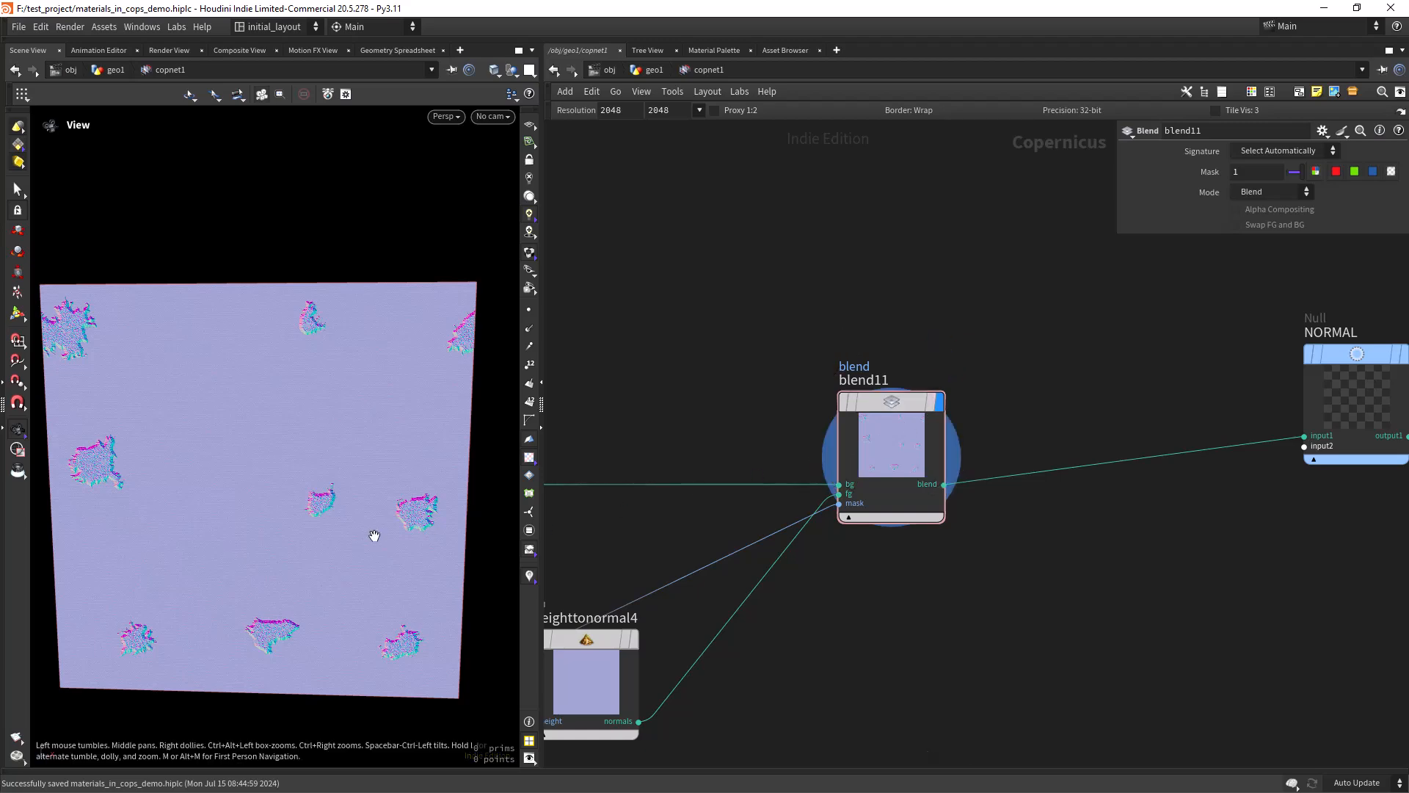
# - Examine the flattened stud areas and a patch edge up close in the blended normal map
pyautogui.moveTo(257, 505); pyautogui.dragTo(453, 438, button='right')
pyautogui.moveTo(453, 437); pyautogui.dragTo(397, 556)
pyautogui.moveTo(396, 556); pyautogui.dragTo(429, 429, button='right')
pyautogui.moveTo(430, 430); pyautogui.dragTo(331, 518, button='middle')
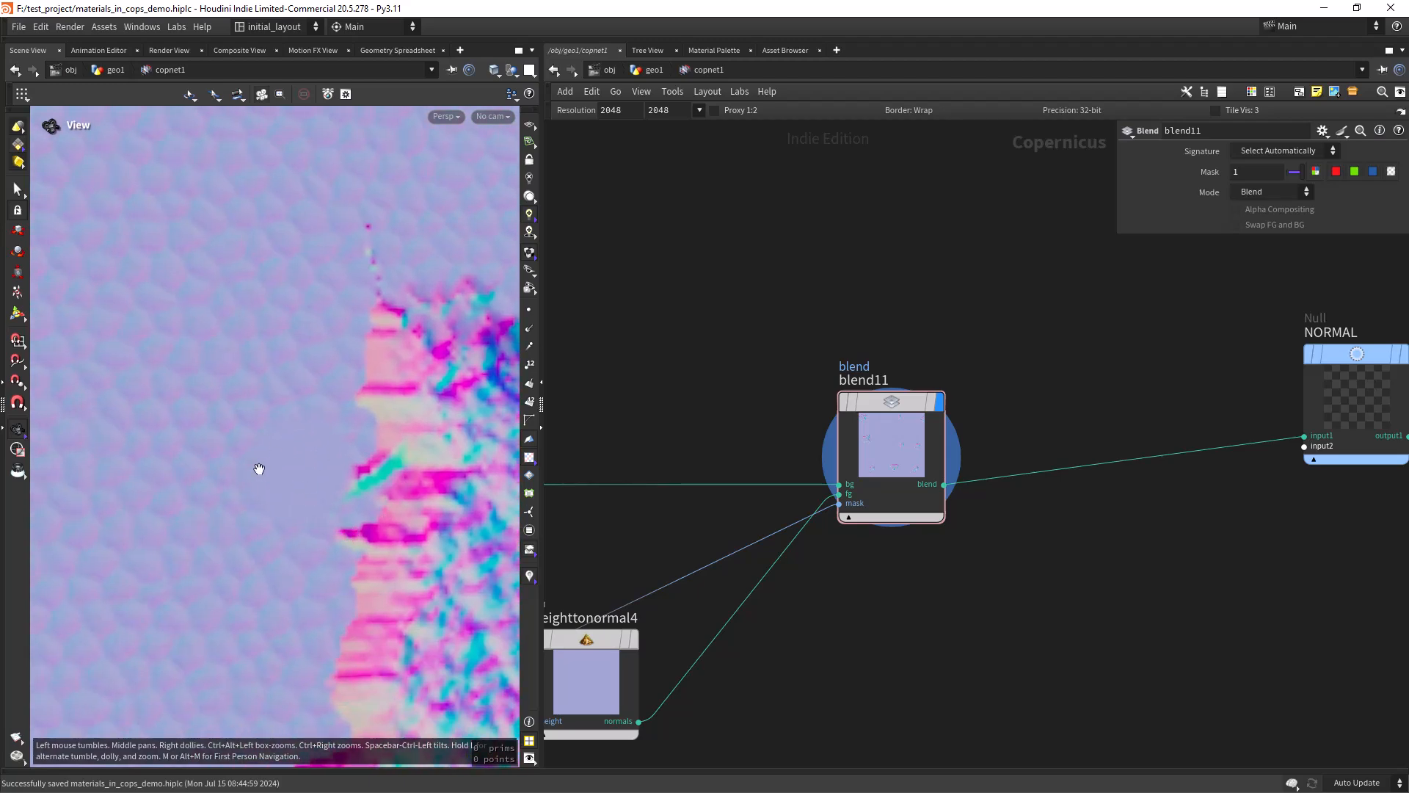
pyautogui.moveTo(348, 483); pyautogui.dragTo(188, 601, button='right')
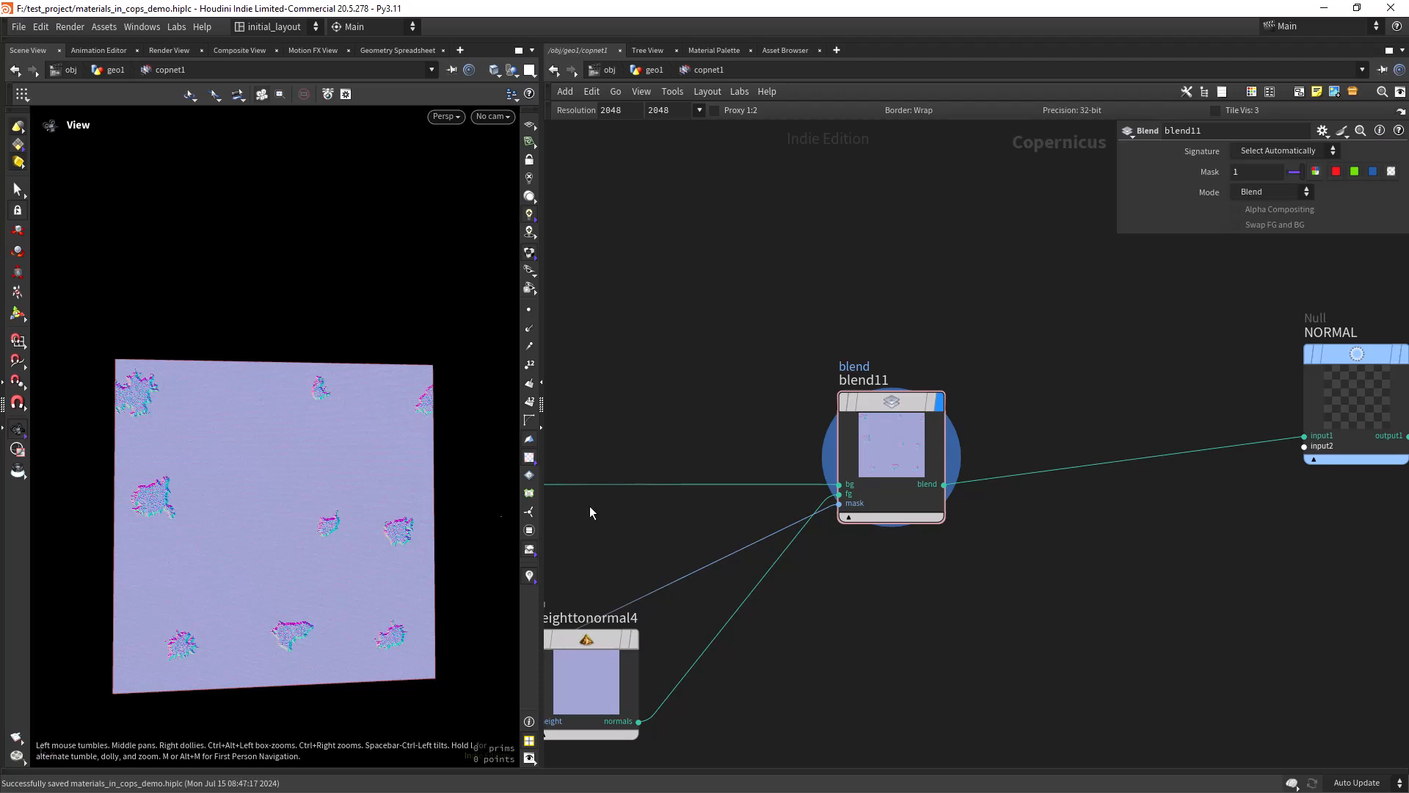
# - Display previewmaterial1 and inspect the leather, studs and worn patches up close
pyautogui.scroll(-5, 1050, 562)
pyautogui.moveTo(885, 565); pyautogui.dragTo(683, 431, button='middle')
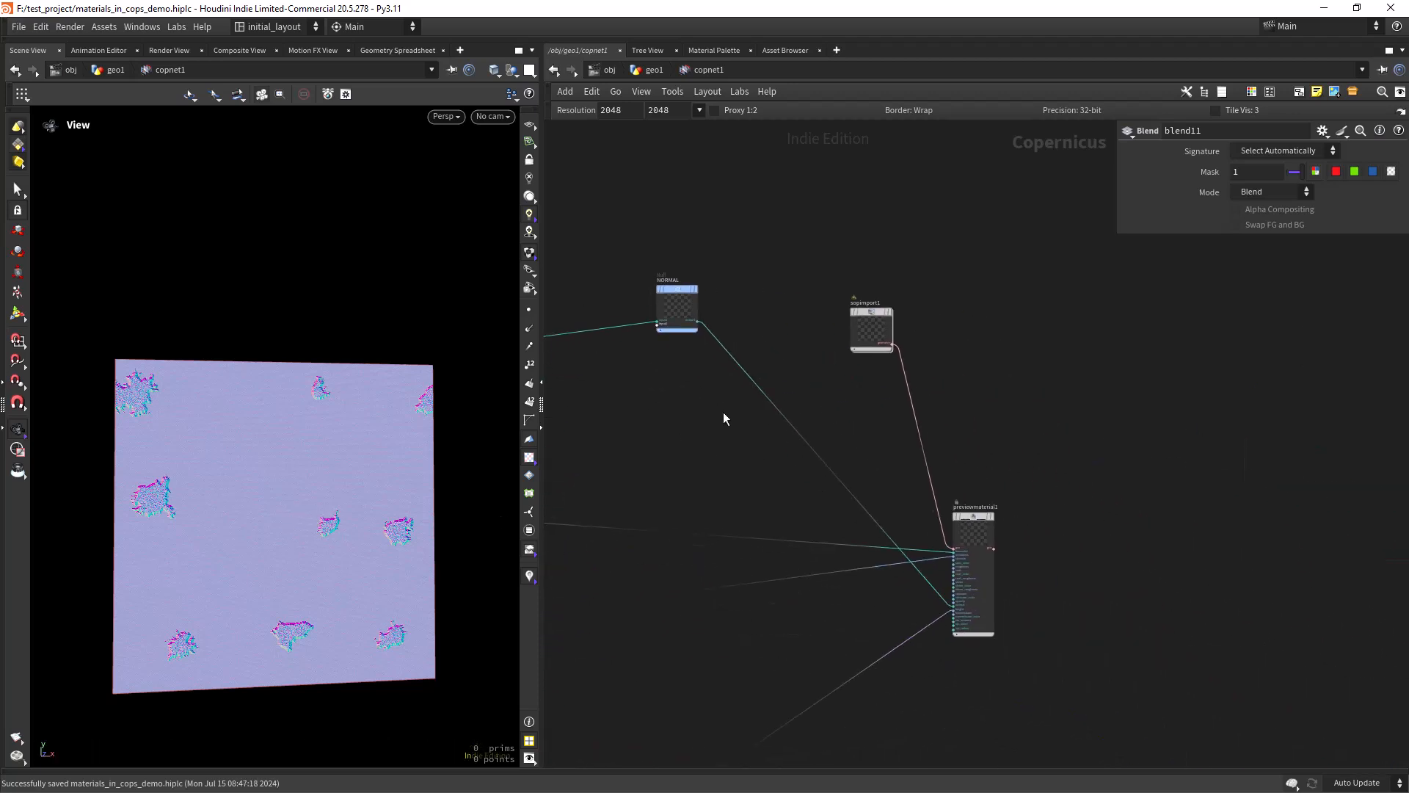
pyautogui.click(1020, 491)
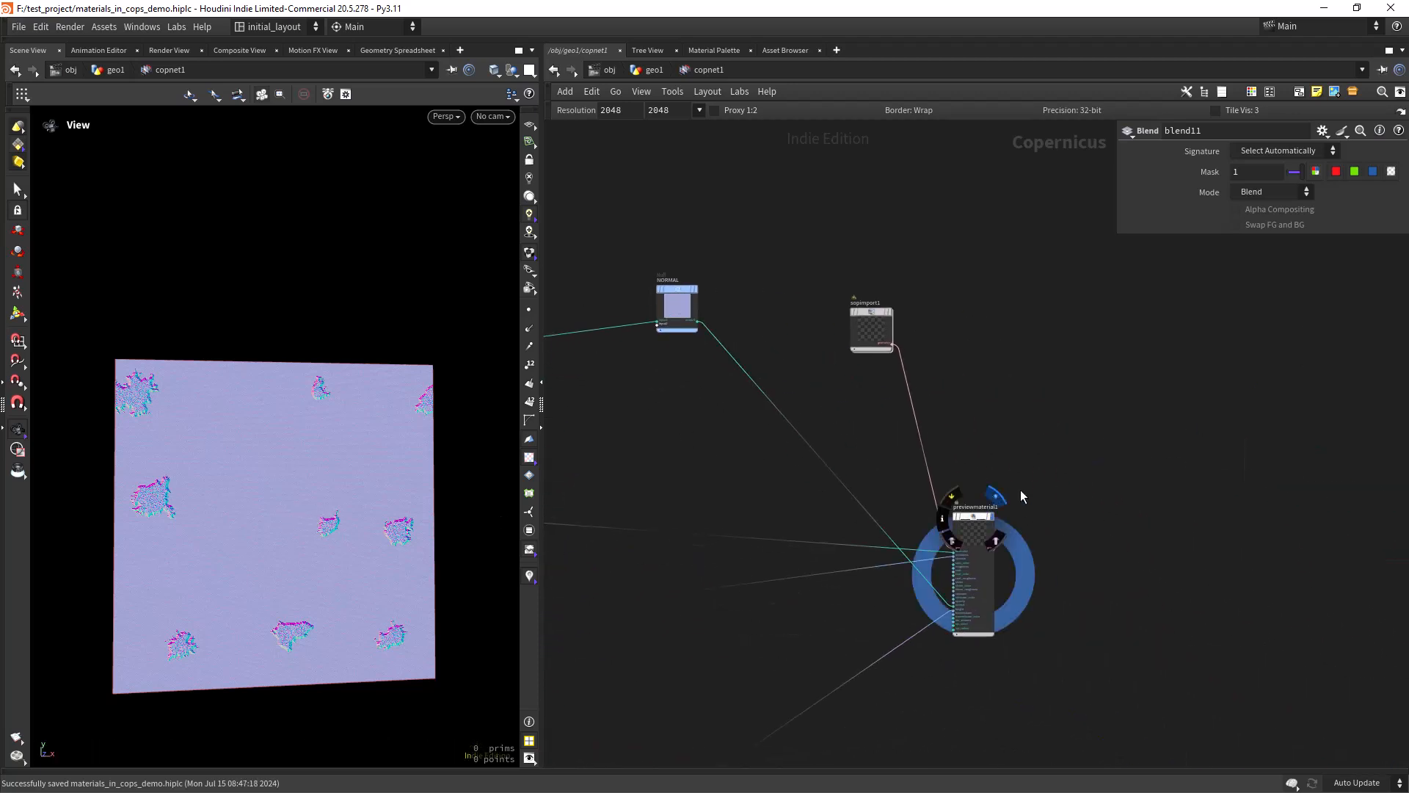
pyautogui.scroll(6, 291, 518)
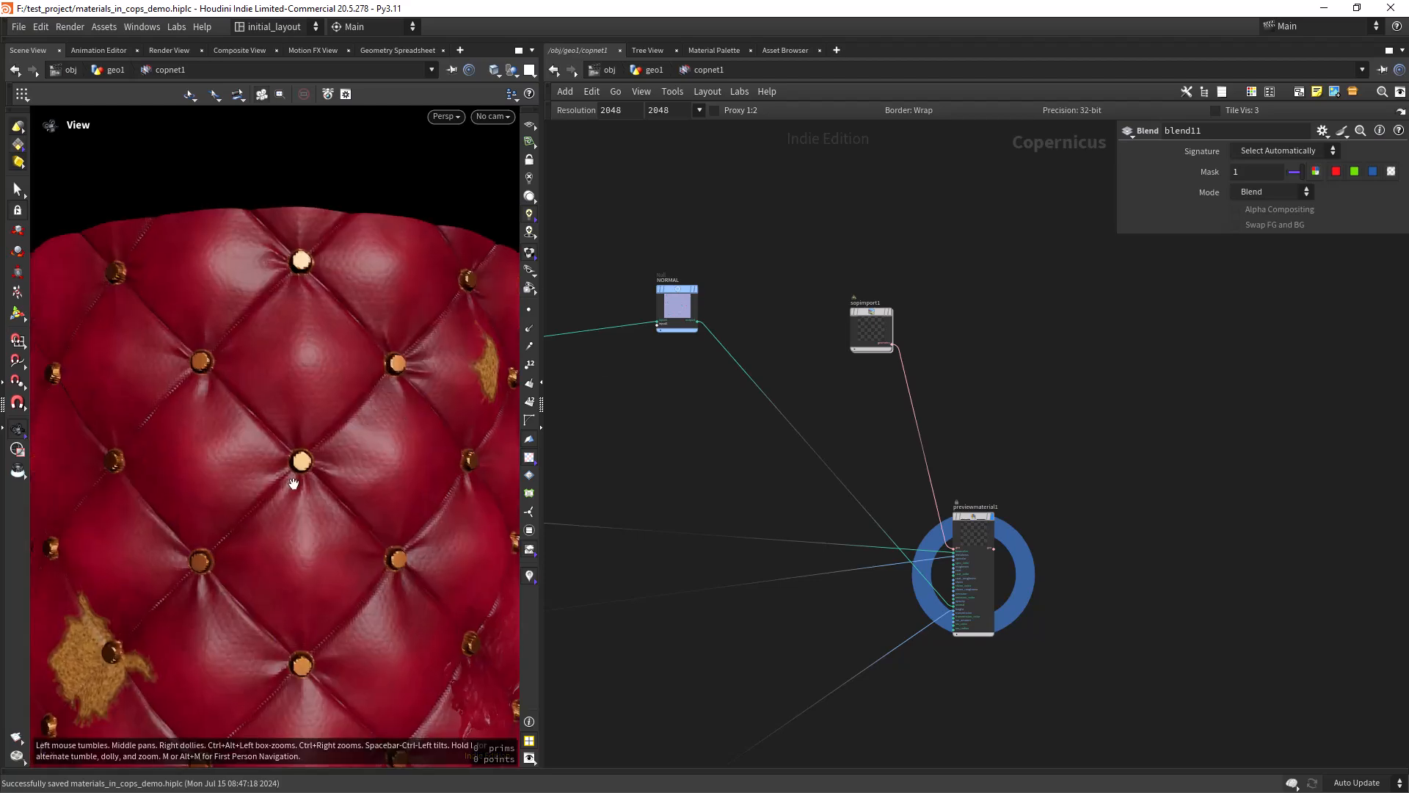
pyautogui.scroll(-2, 357, 478)
pyautogui.scroll(-3, 363, 484)
pyautogui.moveTo(361, 509)
pyautogui.mouseDown()
pyautogui.moveTo(387, 484)
pyautogui.moveTo(375, 518)
pyautogui.mouseUp()
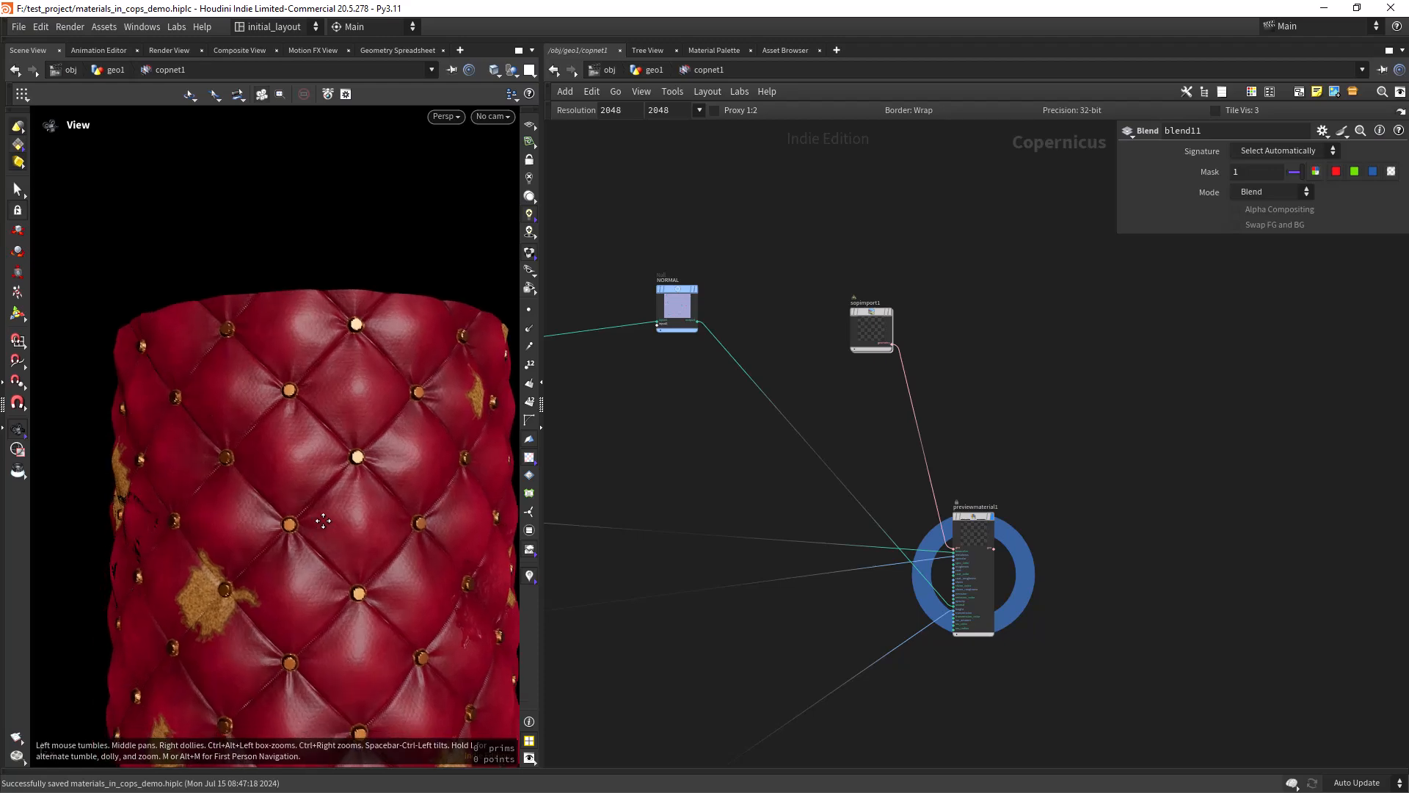
pyautogui.moveTo(214, 616); pyautogui.dragTo(251, 532, button='middle')
pyautogui.moveTo(252, 531); pyautogui.dragTo(371, 453, button='right')
pyautogui.moveTo(251, 500); pyautogui.dragTo(279, 481)
# - Reset the viewport and inspect the studs and the orange patch on the material again
pyautogui.click(200, 30)
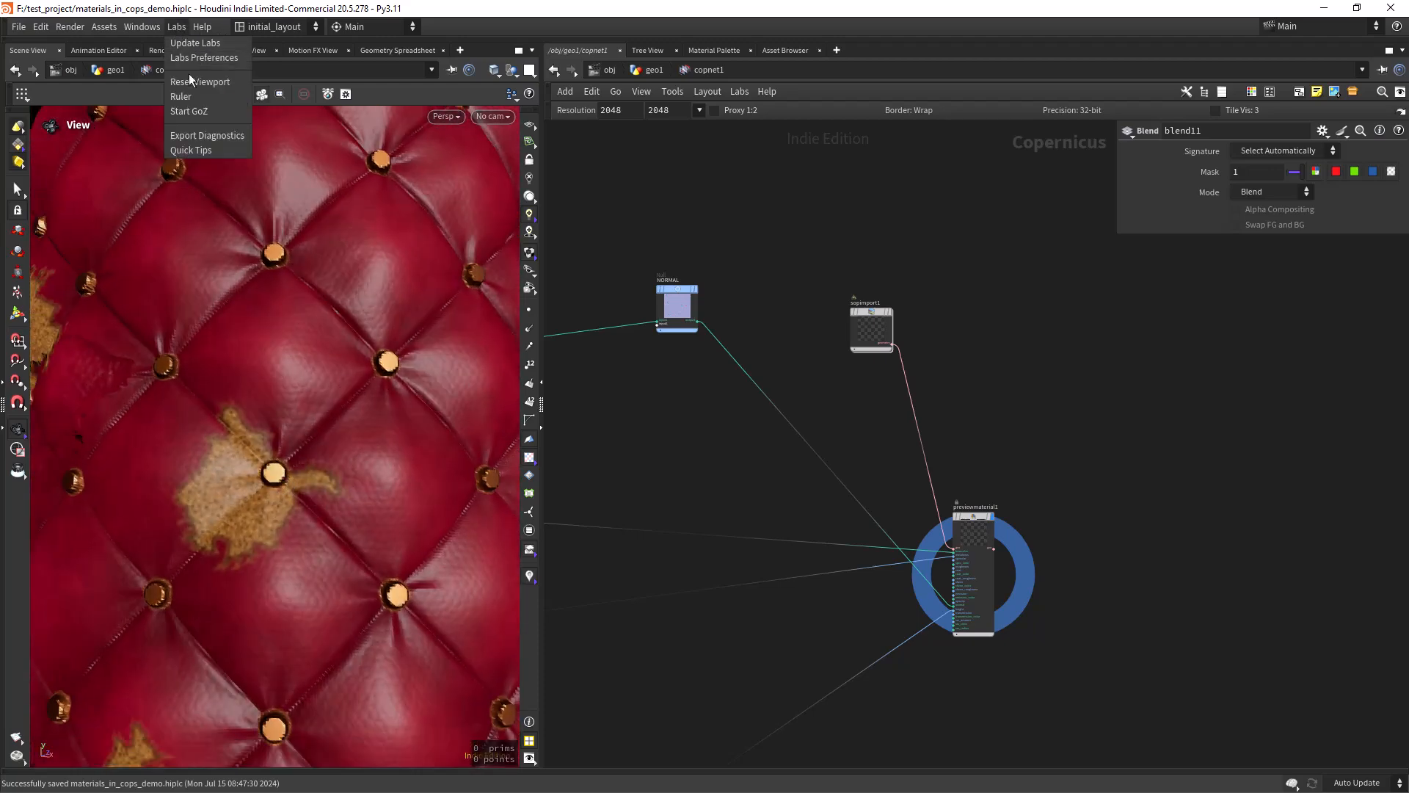
pyautogui.click(204, 89)
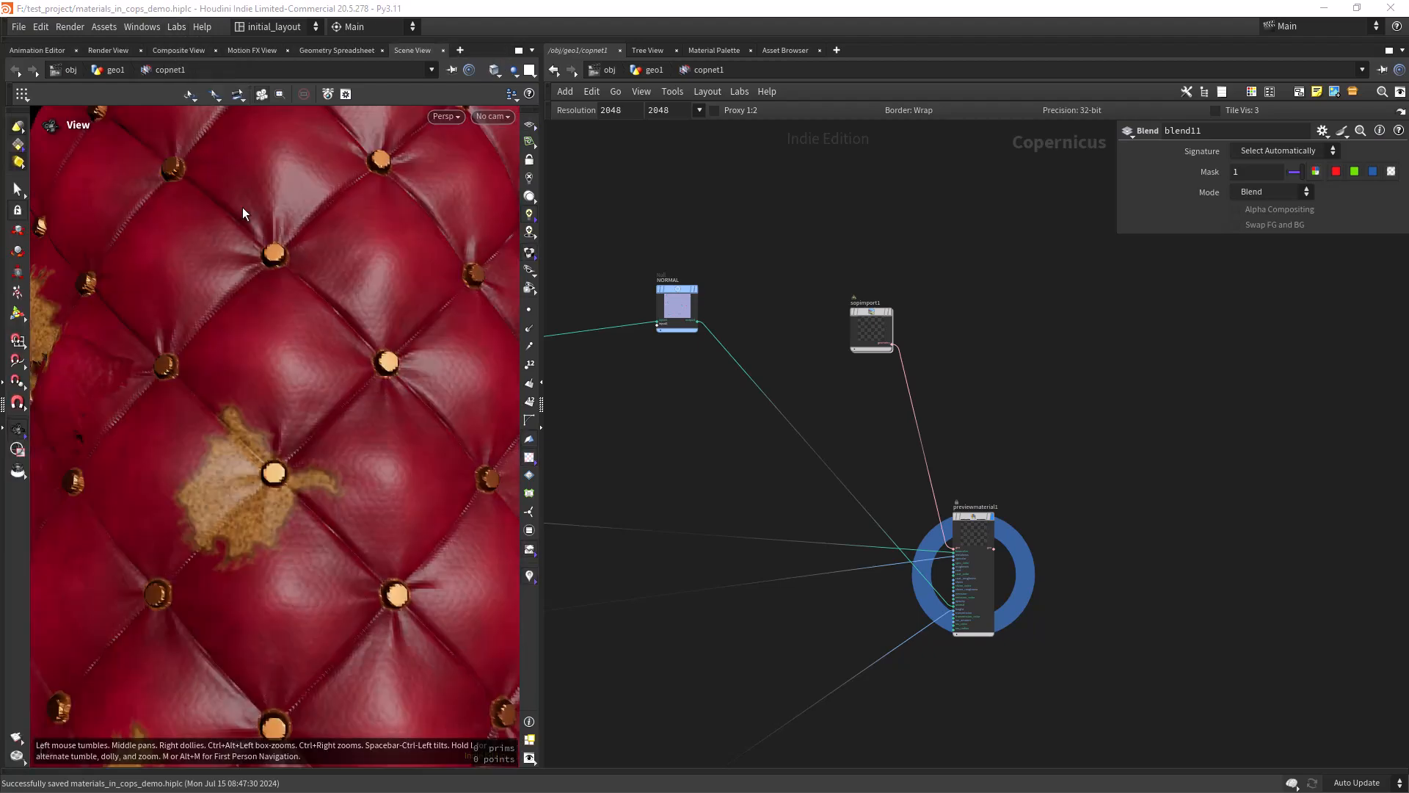
pyautogui.moveTo(299, 481); pyautogui.dragTo(161, 490, button='right')
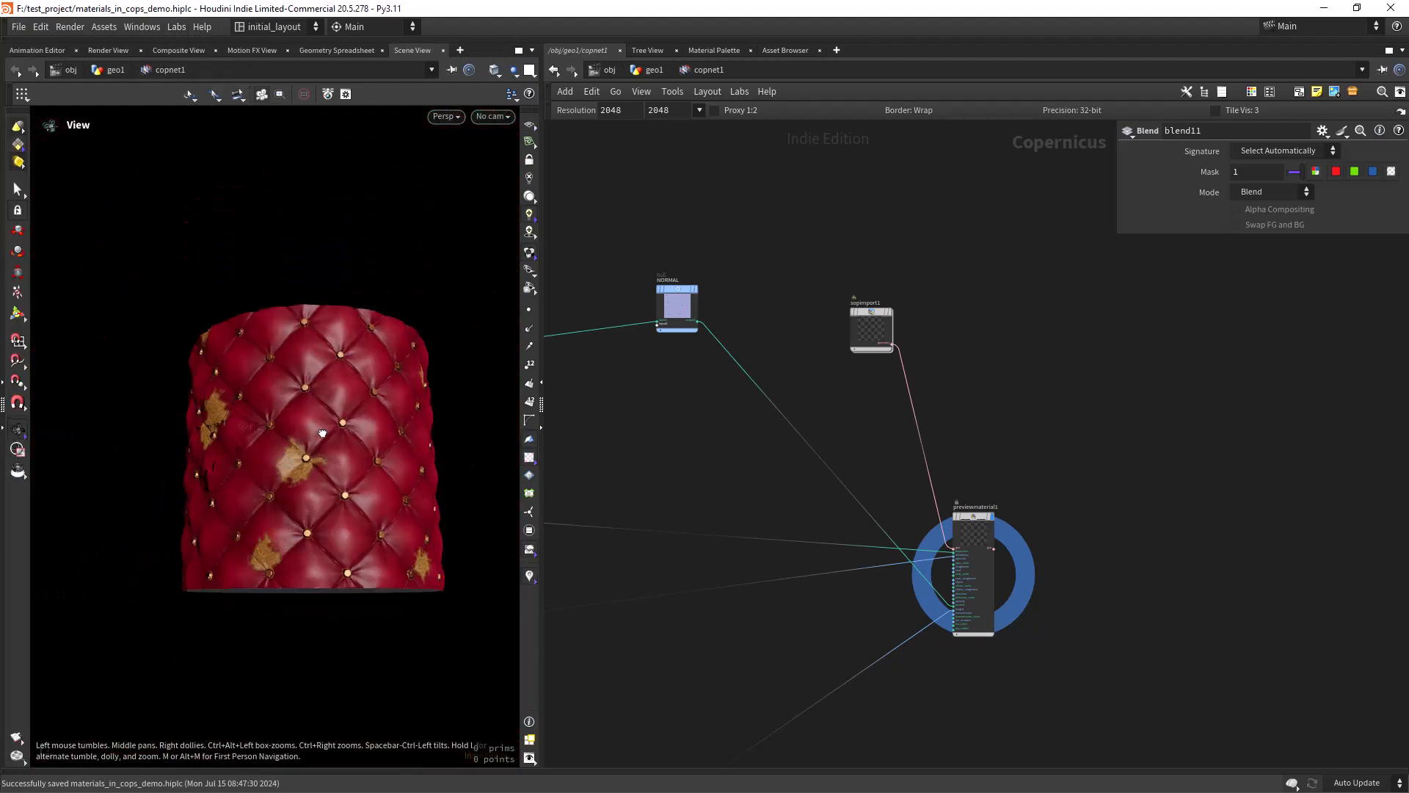
pyautogui.moveTo(314, 432); pyautogui.dragTo(328, 385, button='right')
pyautogui.moveTo(328, 385); pyautogui.dragTo(271, 447)
pyautogui.moveTo(270, 447); pyautogui.dragTo(290, 419, button='right')
pyautogui.moveTo(289, 419); pyautogui.dragTo(324, 461)
# - Cut the wire from NORMAL to previewmaterial1 to compare the material without the normal map
pyautogui.moveTo(705, 637); pyautogui.dragTo(1016, 575, button='middle')
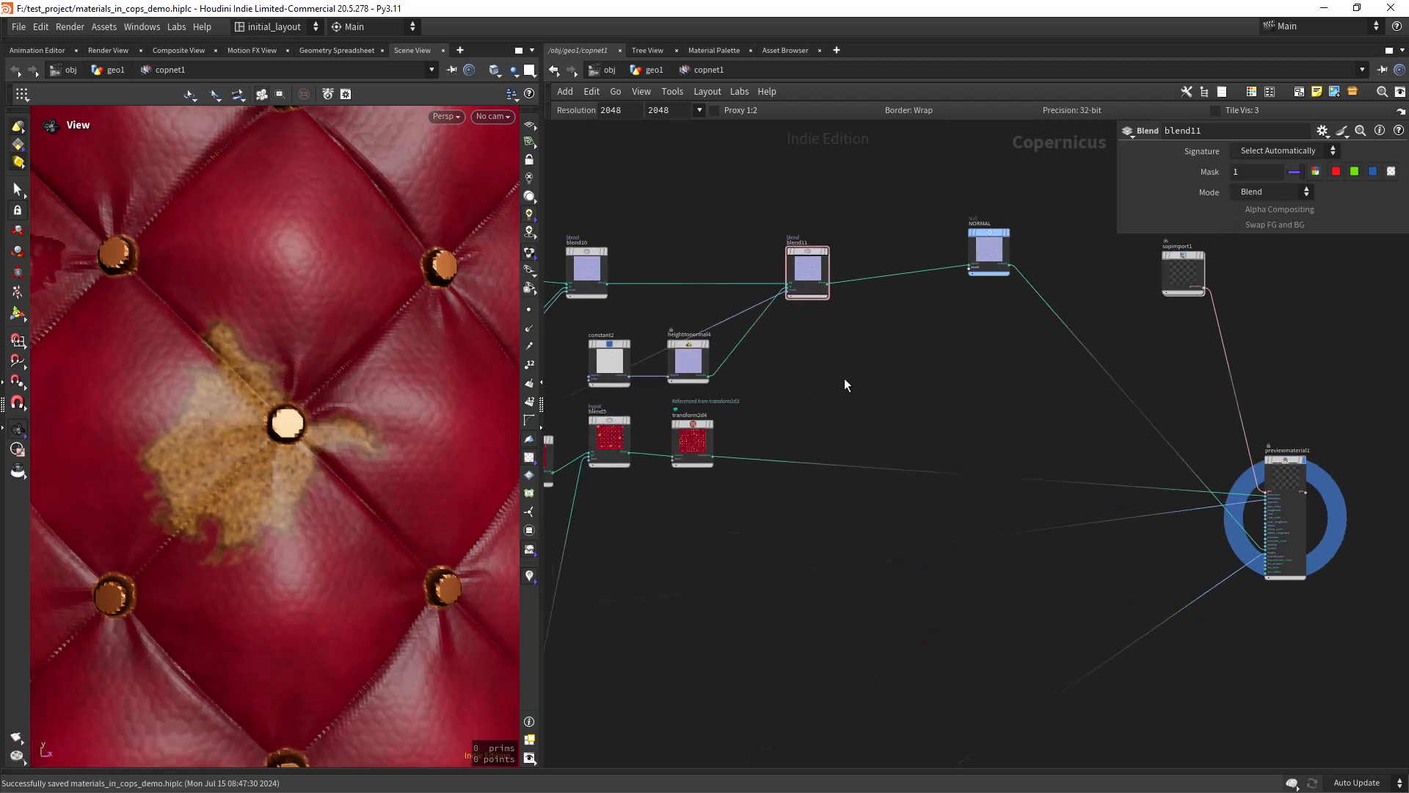
pyautogui.moveTo(930, 332); pyautogui.dragTo(786, 442, button='middle')
pyautogui.moveTo(747, 443); pyautogui.dragTo(866, 443, button='right')
pyautogui.moveTo(866, 449); pyautogui.dragTo(819, 497, button='middle')
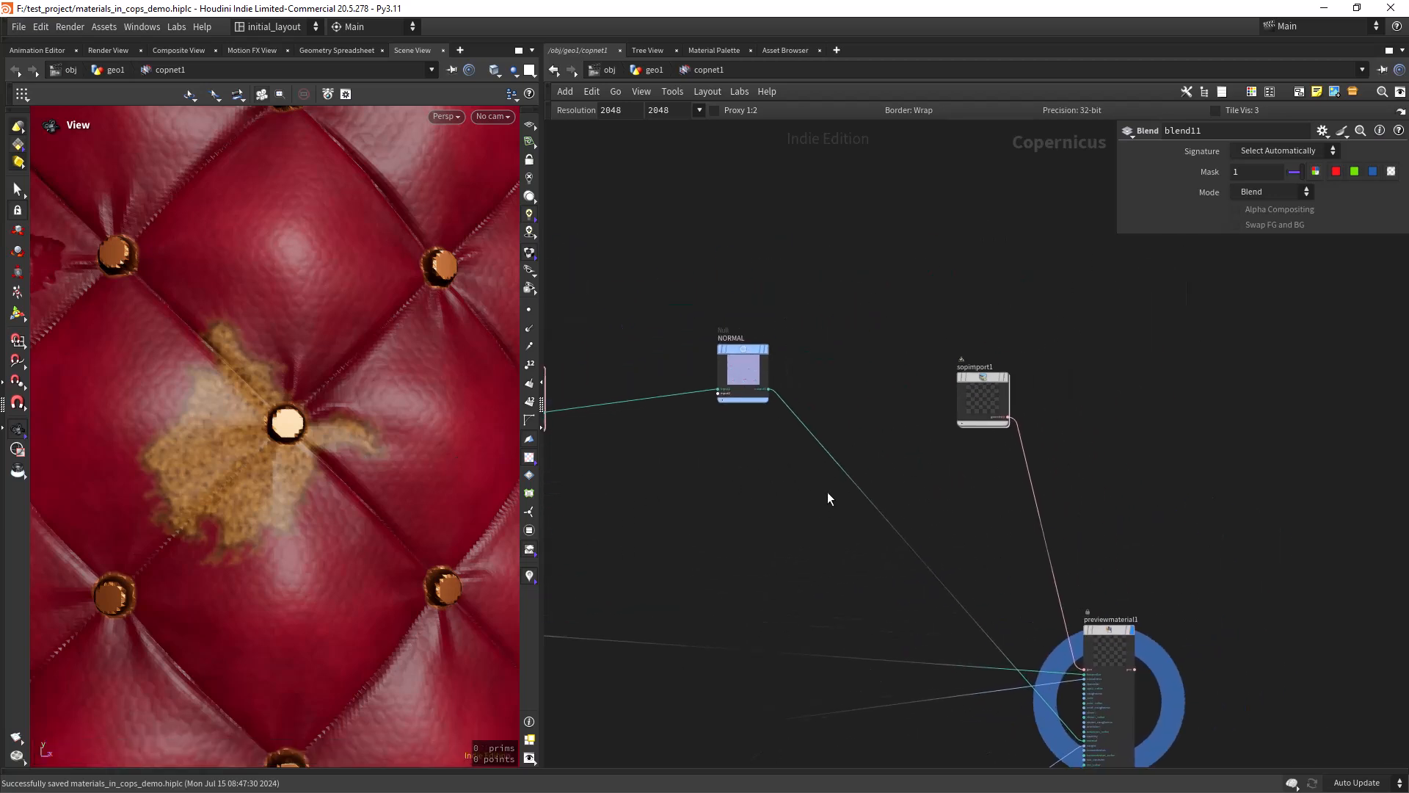
pyautogui.press('y')
pyautogui.moveTo(817, 495)
pyautogui.mouseDown()
pyautogui.moveTo(872, 434)
pyautogui.moveTo(860, 375)
pyautogui.mouseUp()
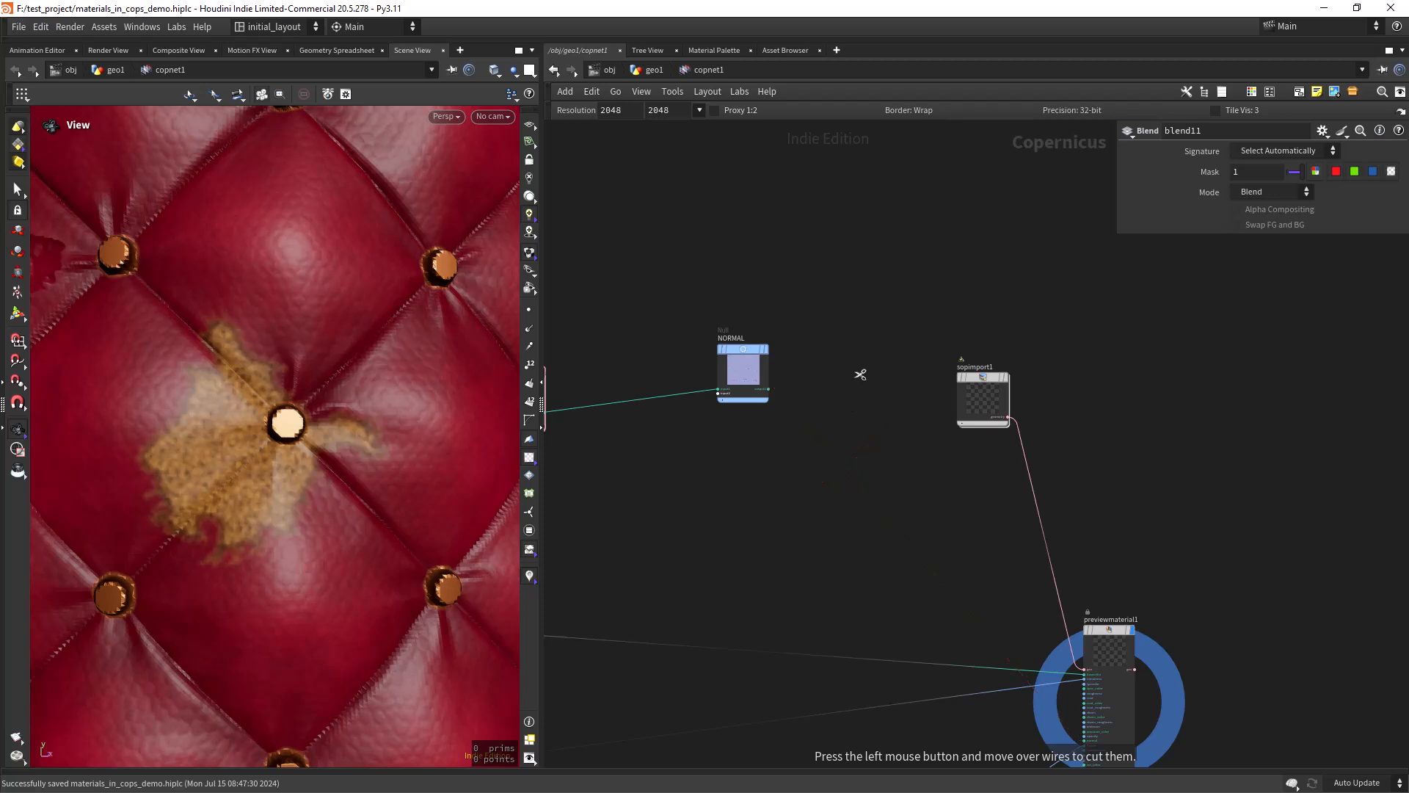
# - Reconnect the NORMAL output to previewmaterial1's normal input
pyautogui.scroll(2, 841, 402)
pyautogui.click(749, 375)
pyautogui.scroll(-3, 881, 470)
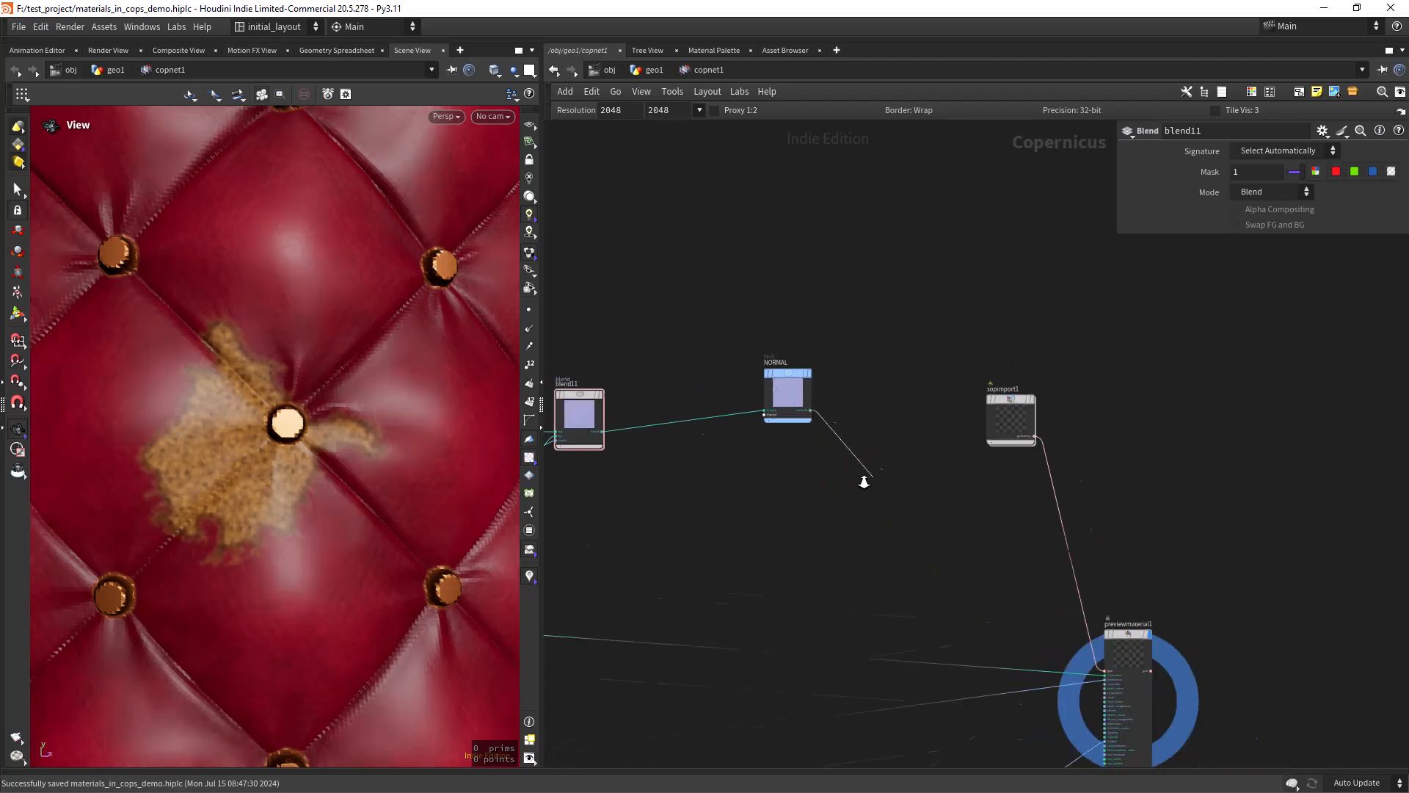
pyautogui.moveTo(967, 582); pyautogui.dragTo(651, 469, button='middle')
pyautogui.scroll(6, 675, 564)
pyautogui.moveTo(847, 491); pyautogui.dragTo(822, 472, button='middle')
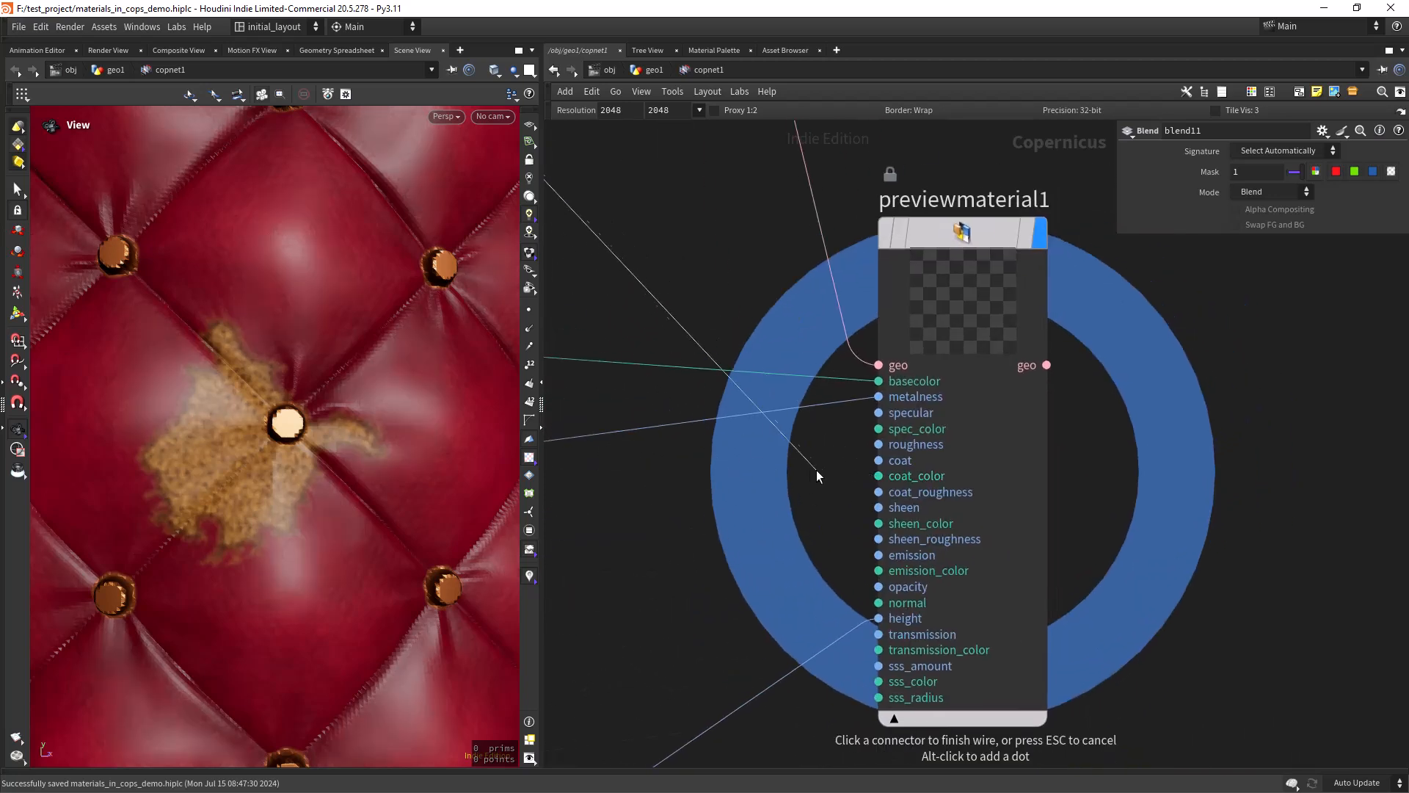
pyautogui.click(850, 607)
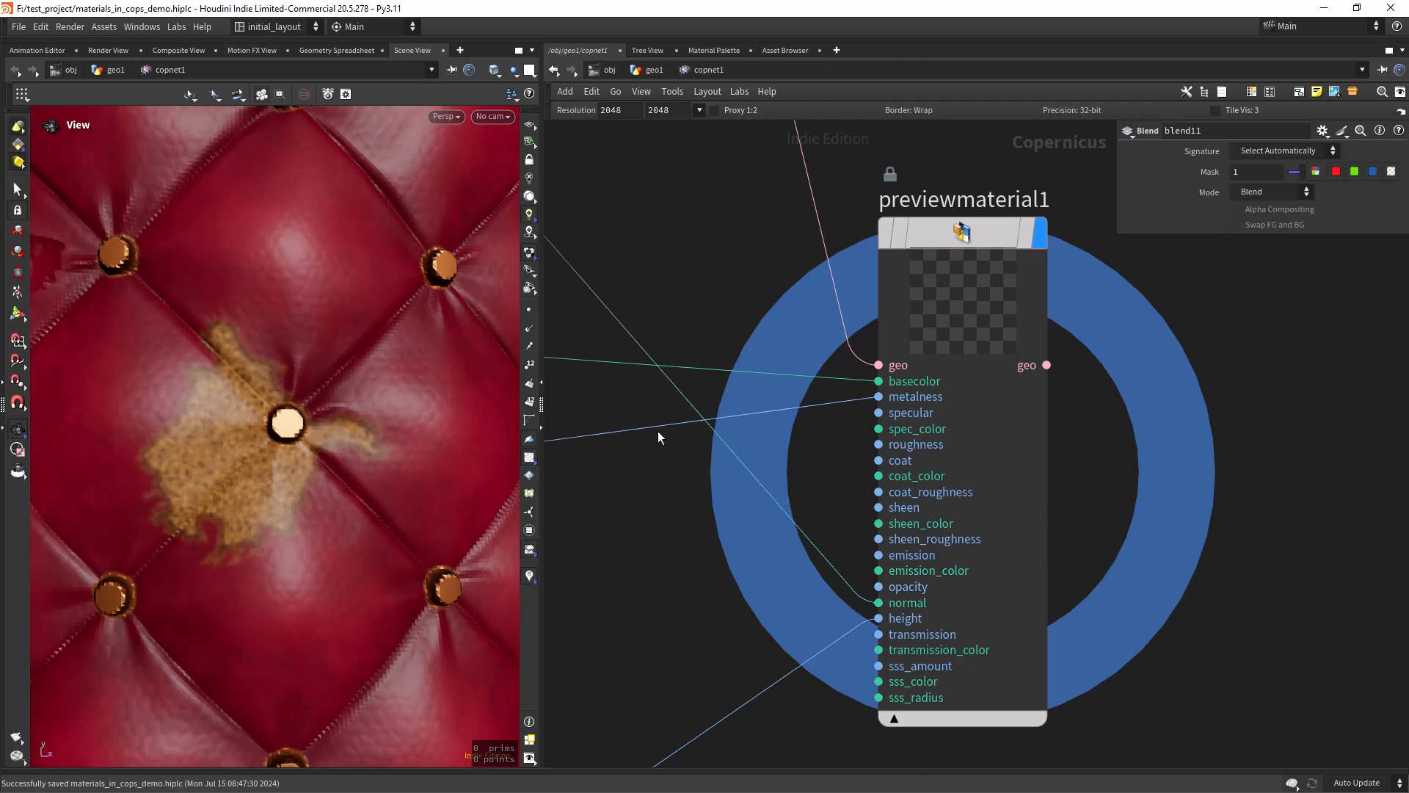
# - Bypass previewmaterial1, turn the bypass off again and view the whole leather cylinder
pyautogui.moveTo(915, 202)
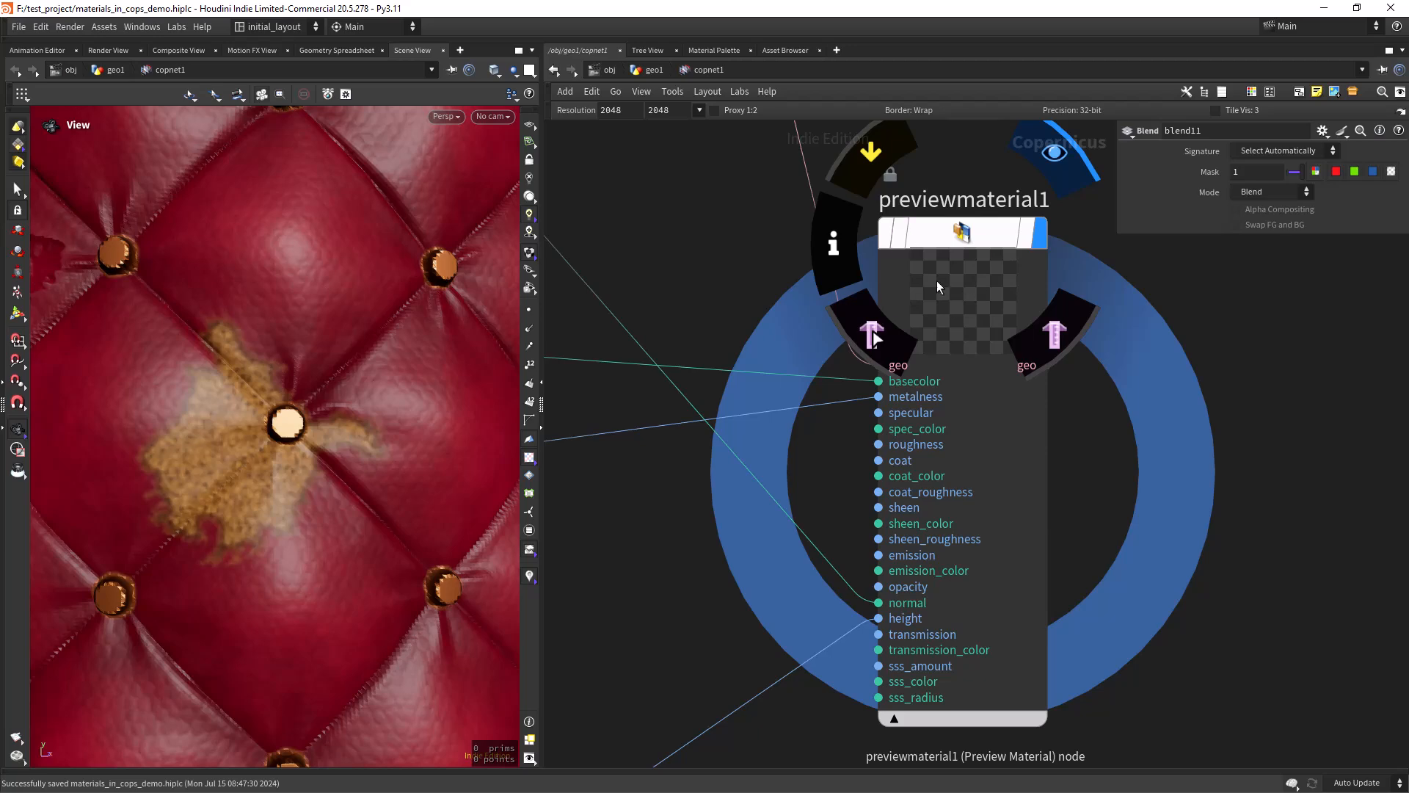
pyautogui.click(871, 166)
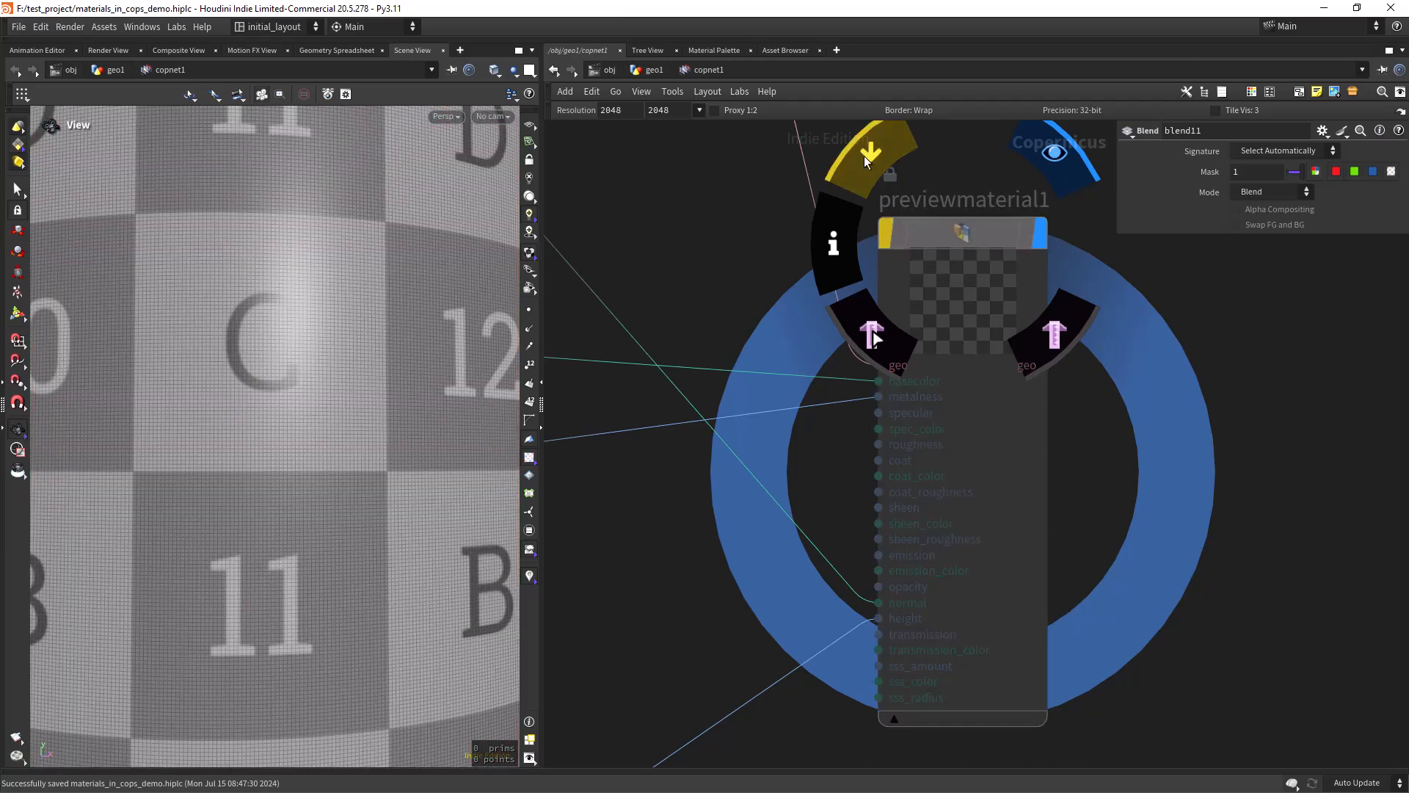
pyautogui.click(867, 176)
pyautogui.moveTo(408, 441); pyautogui.dragTo(370, 437)
pyautogui.moveTo(370, 438); pyautogui.dragTo(307, 468, button='right')
# - Try a network resolution of 4096 by 4096, inspect the cylinder, and return the resolution to 2048 by 2048
pyautogui.click(699, 110)
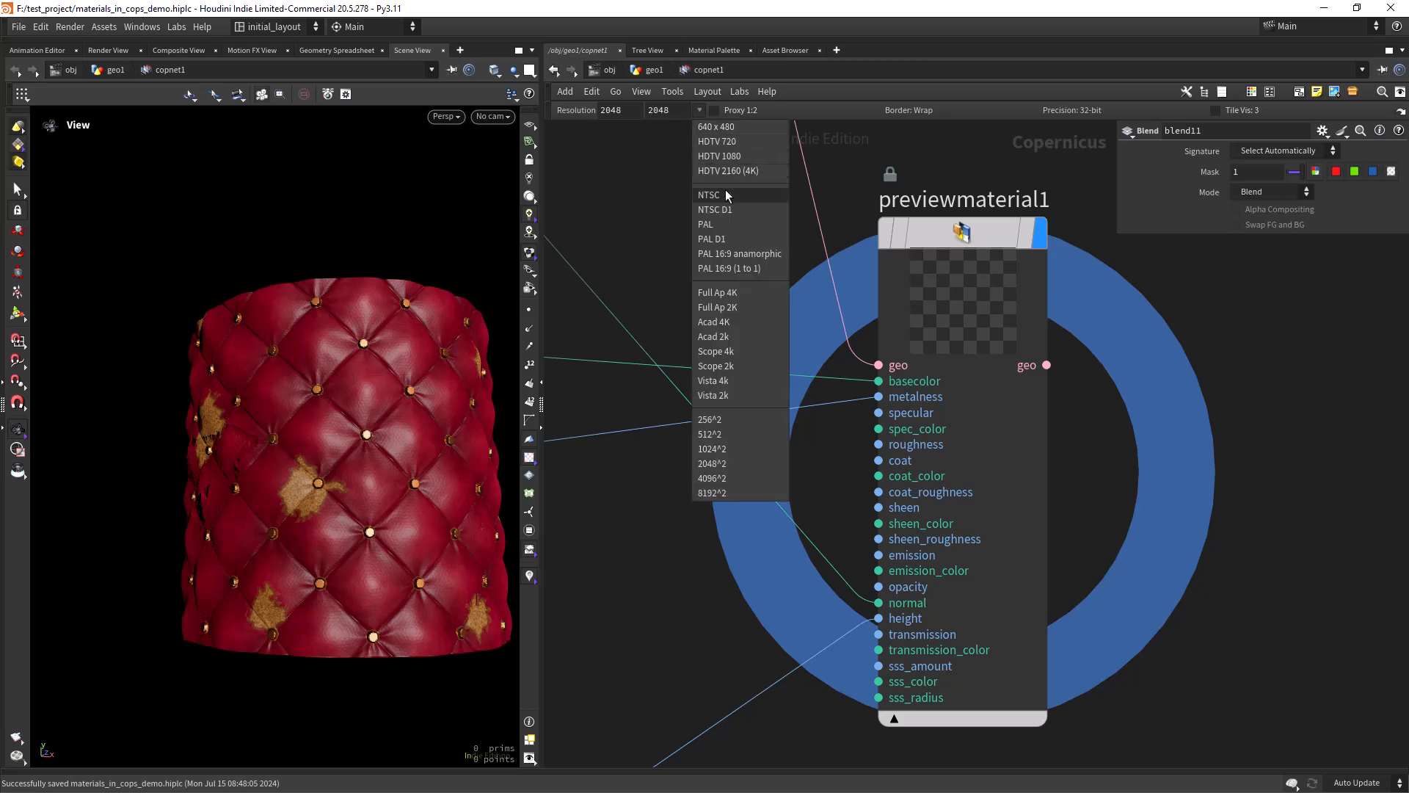
pyautogui.click(737, 480)
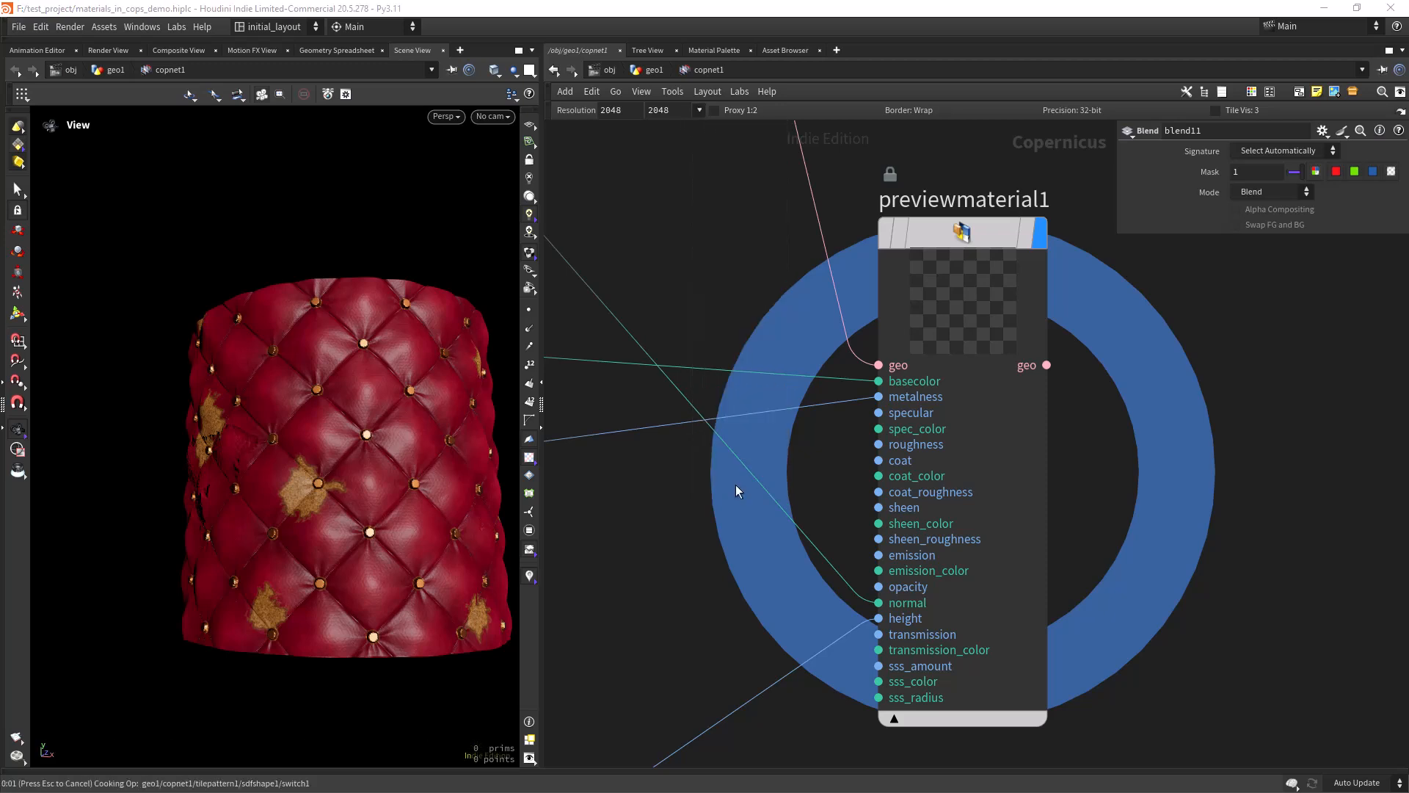
pyautogui.scroll(5, 468, 239)
pyautogui.moveTo(289, 429); pyautogui.dragTo(247, 402)
pyautogui.click(699, 110)
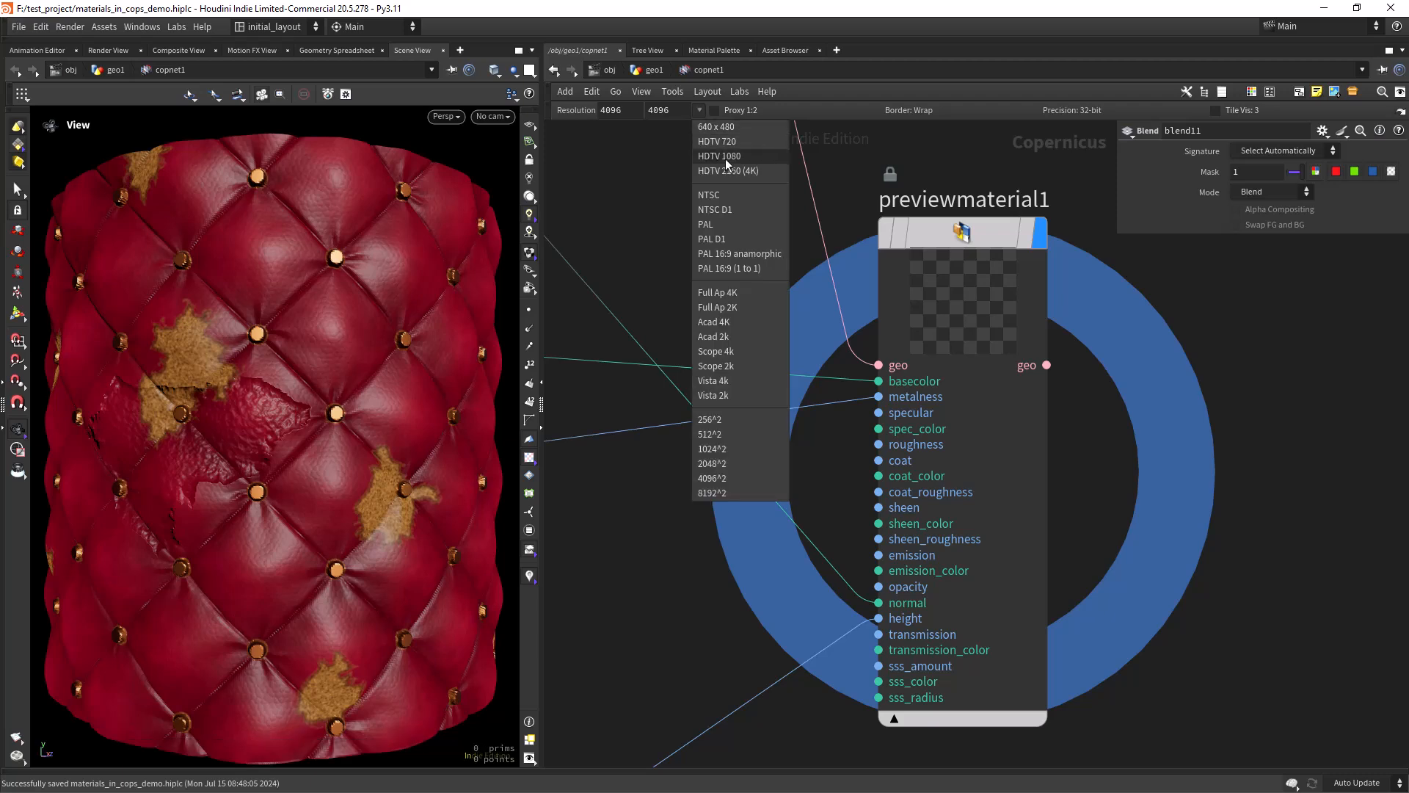
pyautogui.click(729, 462)
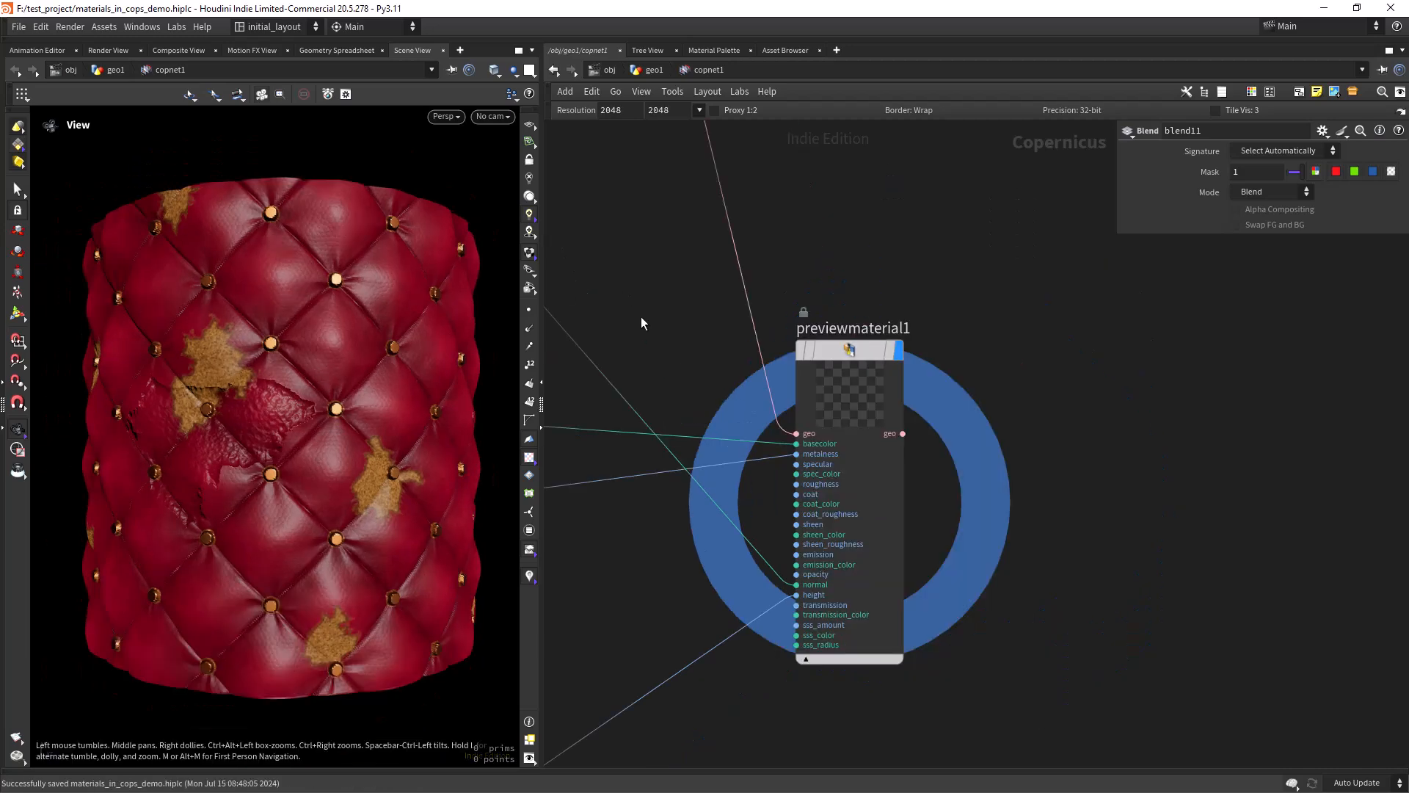
pyautogui.moveTo(650, 301); pyautogui.dragTo(996, 211, button='middle')
pyautogui.scroll(-7, 822, 458)
pyautogui.moveTo(548, 550); pyautogui.dragTo(881, 420, button='middle')
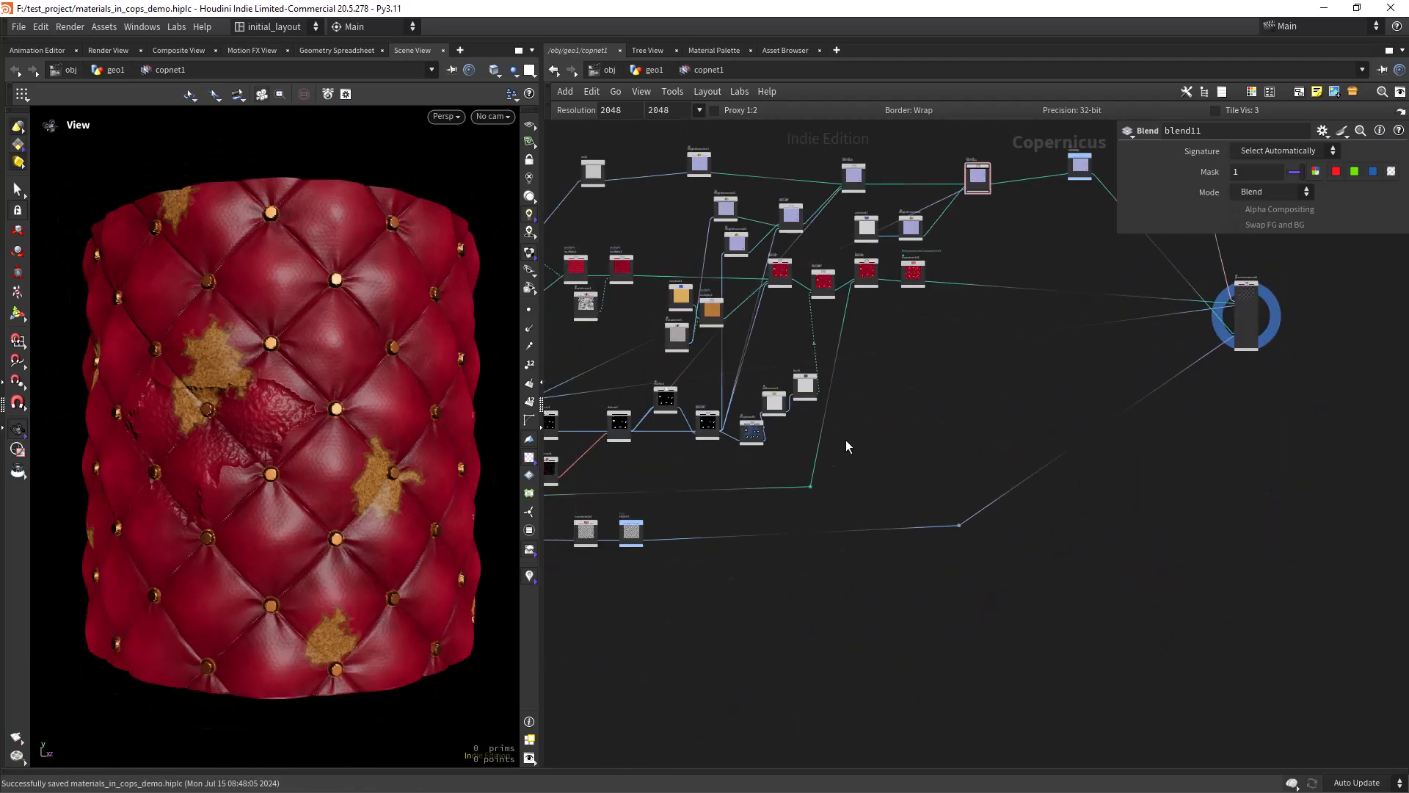
# - Display the blend11 result and the NORMAL output in the viewport to check the combined normal map
pyautogui.scroll(4, 855, 417)
pyautogui.moveTo(870, 364); pyautogui.dragTo(990, 592, button='middle')
pyautogui.moveTo(847, 462); pyautogui.dragTo(782, 633, button='middle')
pyautogui.click(933, 348)
pyautogui.moveTo(987, 325); pyautogui.dragTo(738, 351, button='middle')
pyautogui.click(1080, 350)
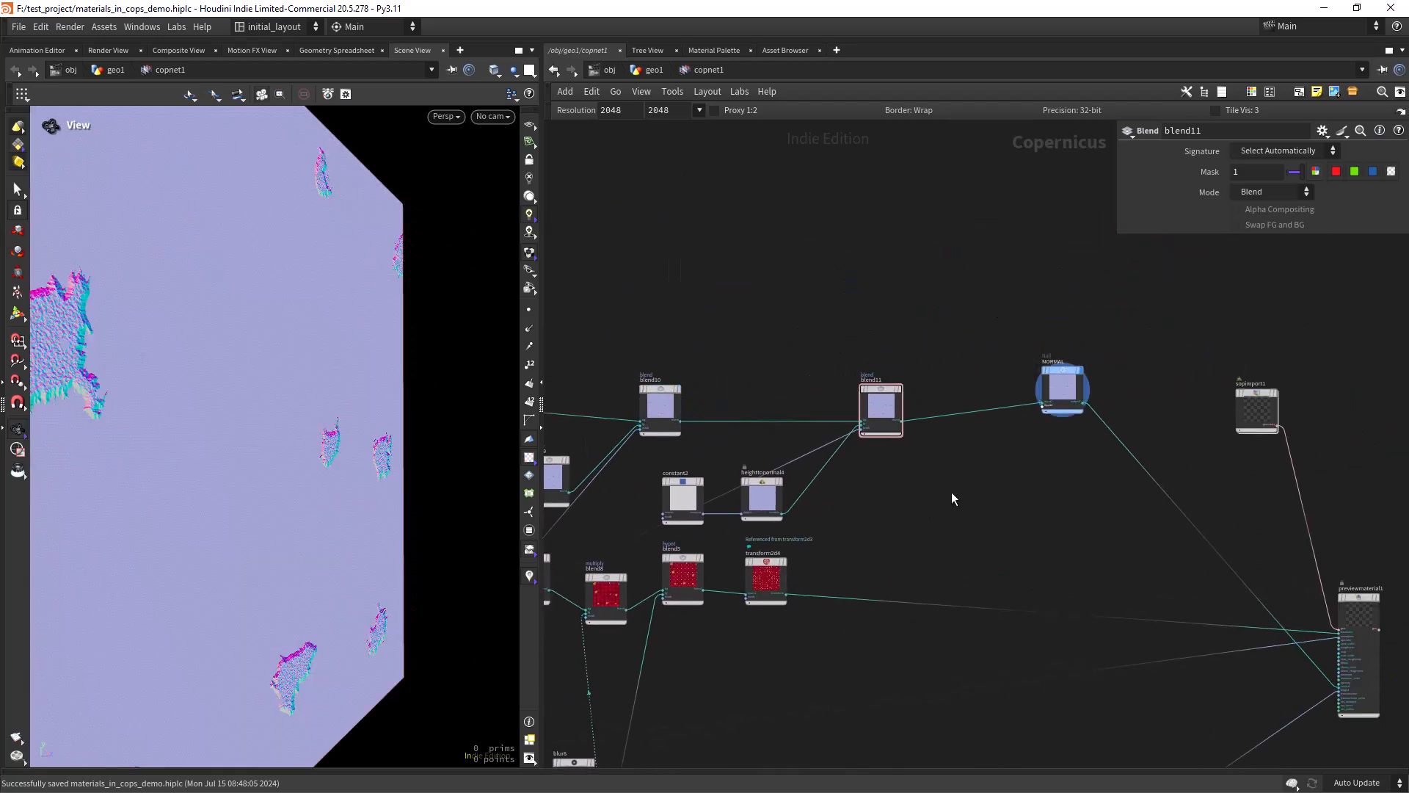
# - Make a referenced copy of transform2d4, with rotation 45 and uniform scale 0.4, and place it beside NORMAL
pyautogui.scroll(-3, 947, 502)
pyautogui.moveTo(935, 520); pyautogui.dragTo(983, 382, button='middle')
pyautogui.scroll(4, 881, 453)
pyautogui.moveTo(912, 425); pyautogui.dragTo(819, 513, button='middle')
pyautogui.moveTo(811, 411)
pyautogui.keyDown('alt'); pyautogui.moveTo(811, 411); pyautogui.dragTo(1036, 240); pyautogui.keyUp('alt')
pyautogui.moveTo(999, 355); pyautogui.dragTo(796, 496, button='middle')
pyautogui.moveTo(843, 376)
pyautogui.moveTo(843, 376); pyautogui.dragTo(921, 371)
pyautogui.moveTo(761, 433); pyautogui.dragTo(760, 527, button='middle')
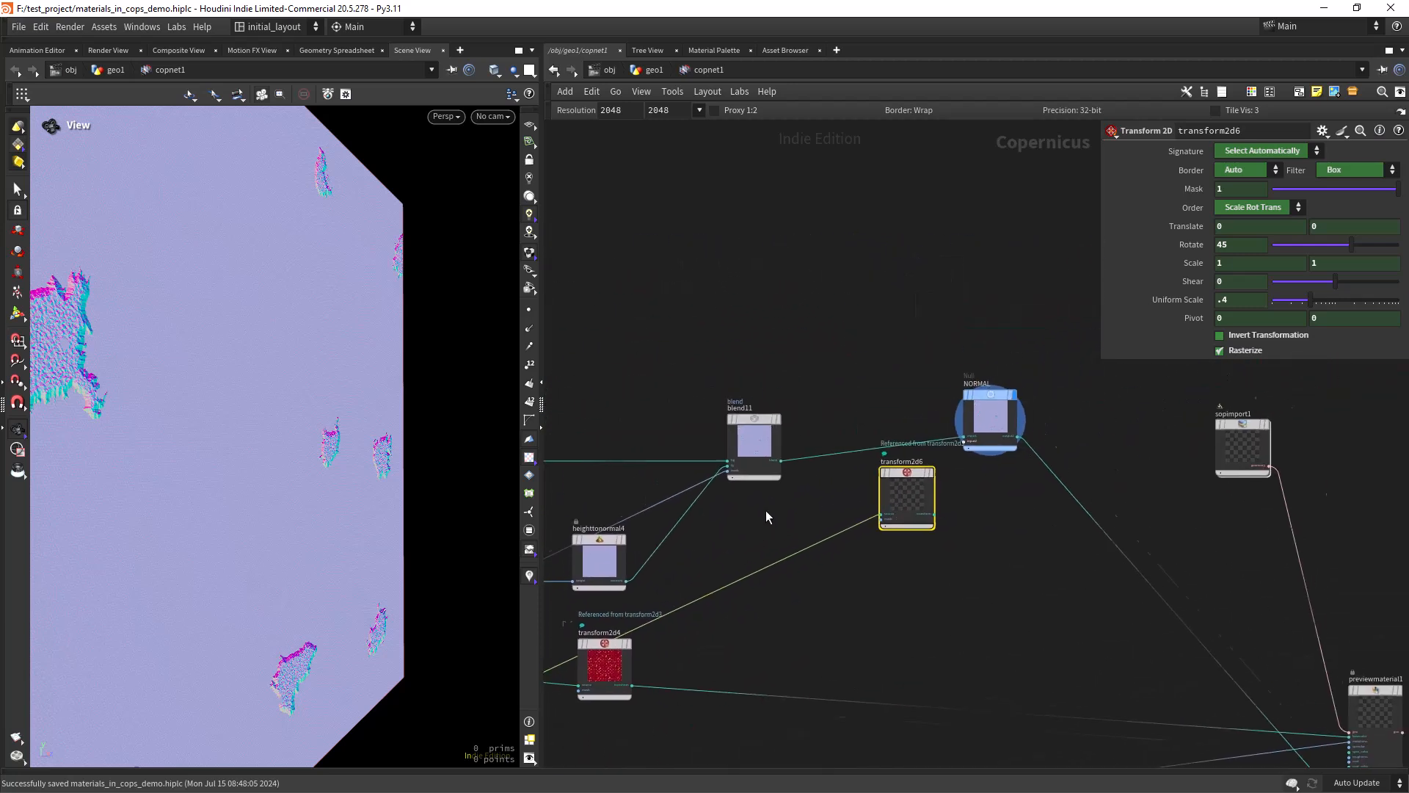
# - Wire blend11 through the copied transform2d6 into NORMAL and line the transform up between the two nodes
pyautogui.scroll(5, 767, 519)
pyautogui.click(806, 390)
pyautogui.click(1071, 538)
pyautogui.moveTo(997, 587); pyautogui.dragTo(623, 599, button='middle')
pyautogui.click(850, 548)
pyautogui.click(931, 335)
pyautogui.moveTo(769, 447); pyautogui.dragTo(738, 304)
# - Save the scene and display previewmaterial1
pyautogui.scroll(-5, 991, 499)
pyautogui.moveTo(1000, 507); pyautogui.dragTo(567, 314, button='middle')
pyautogui.hotkey('ctrl', 's')
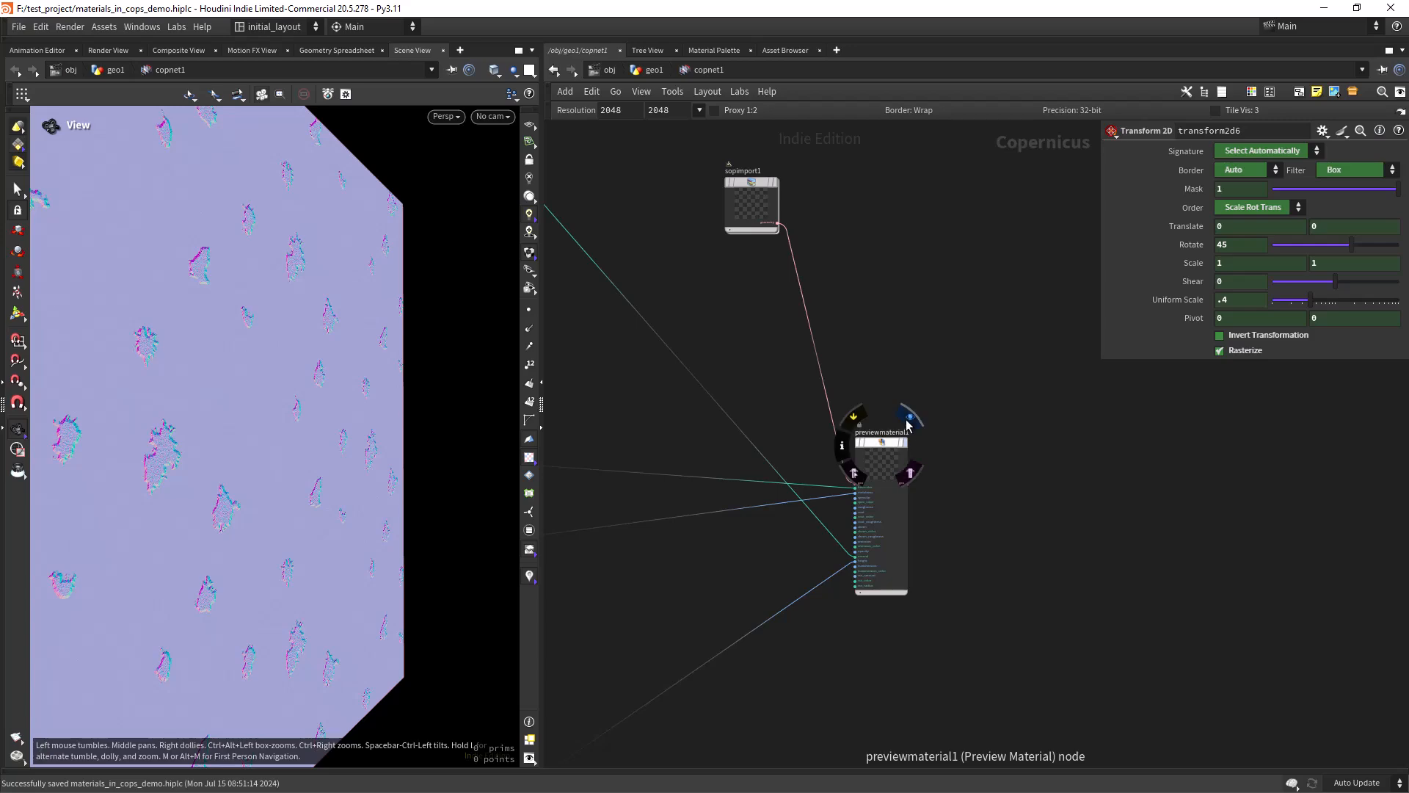
pyautogui.click(910, 417)
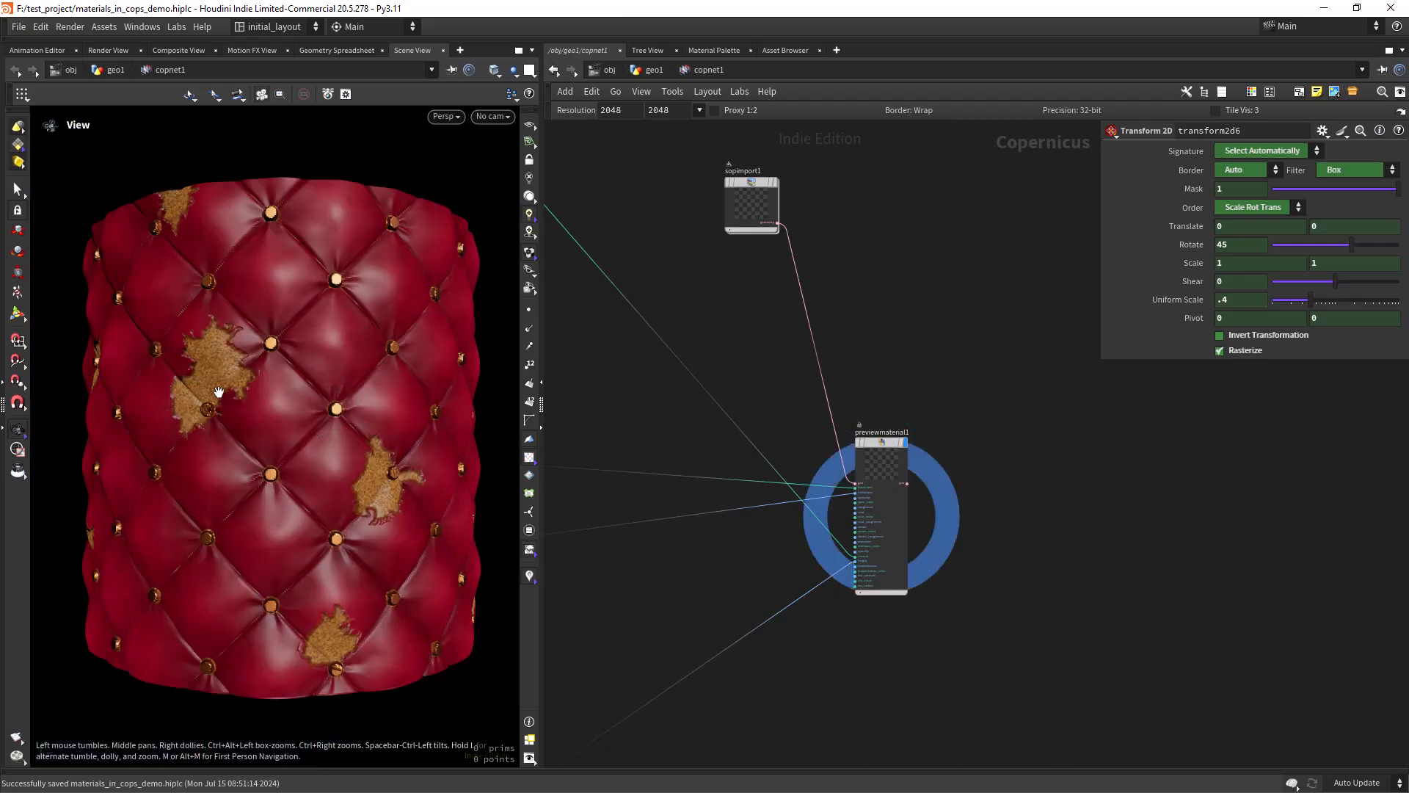
# - Inspect the leather cylinder up close, examining the studs, the worn patches and how the normal map aligns with the quilting
pyautogui.scroll(3, 228, 392)
pyautogui.moveTo(242, 368)
pyautogui.mouseDown()
pyautogui.moveTo(320, 381)
pyautogui.moveTo(262, 371)
pyautogui.mouseUp()
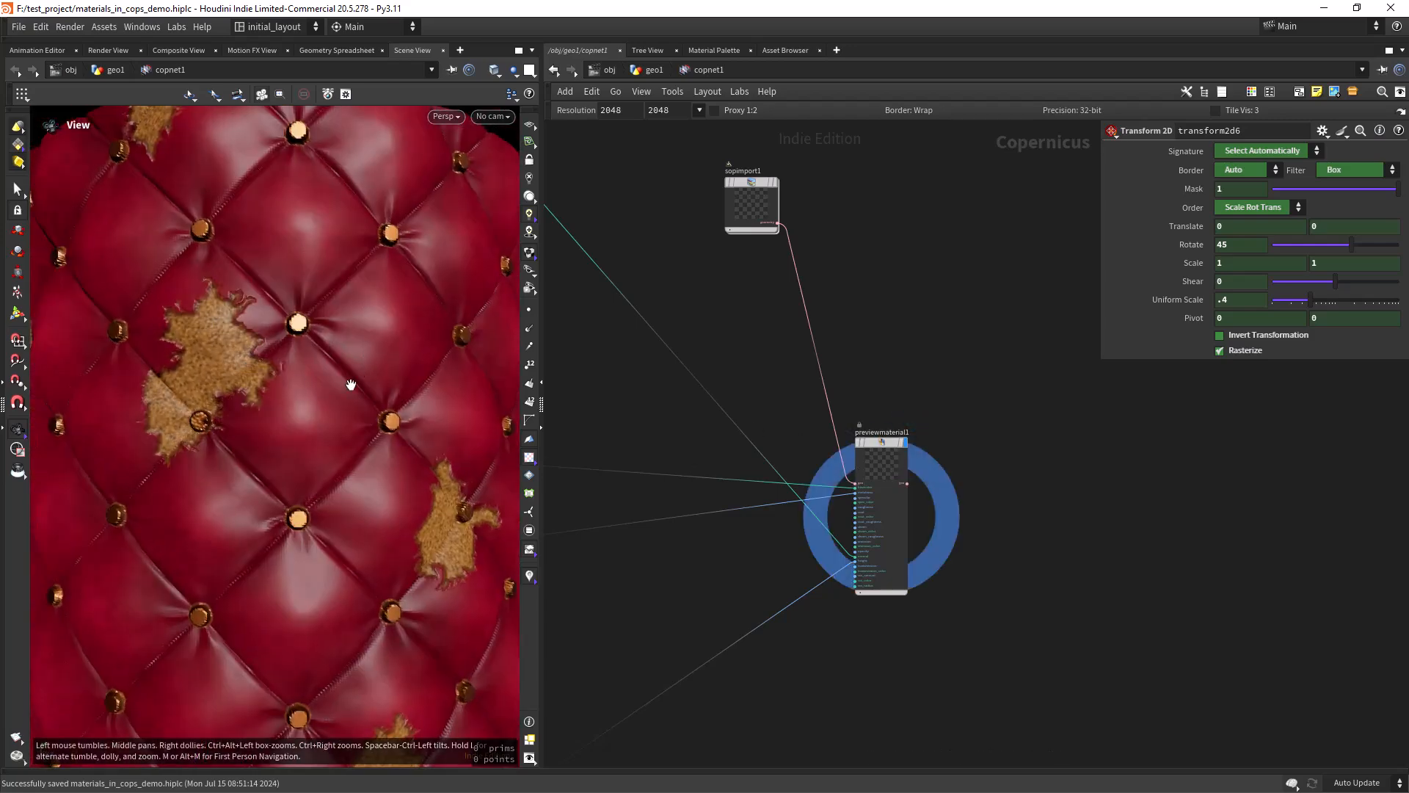
pyautogui.scroll(-3, 359, 377)
pyautogui.moveTo(359, 377); pyautogui.dragTo(320, 424)
pyautogui.moveTo(321, 424); pyautogui.dragTo(224, 421, button='middle')
pyautogui.moveTo(315, 396); pyautogui.dragTo(286, 409, button='right')
pyautogui.moveTo(286, 408); pyautogui.dragTo(263, 382)
pyautogui.moveTo(263, 382); pyautogui.dragTo(337, 310, button='right')
pyautogui.moveTo(307, 339)
pyautogui.mouseDown()
pyautogui.moveTo(321, 342)
pyautogui.moveTo(303, 336)
pyautogui.mouseUp()
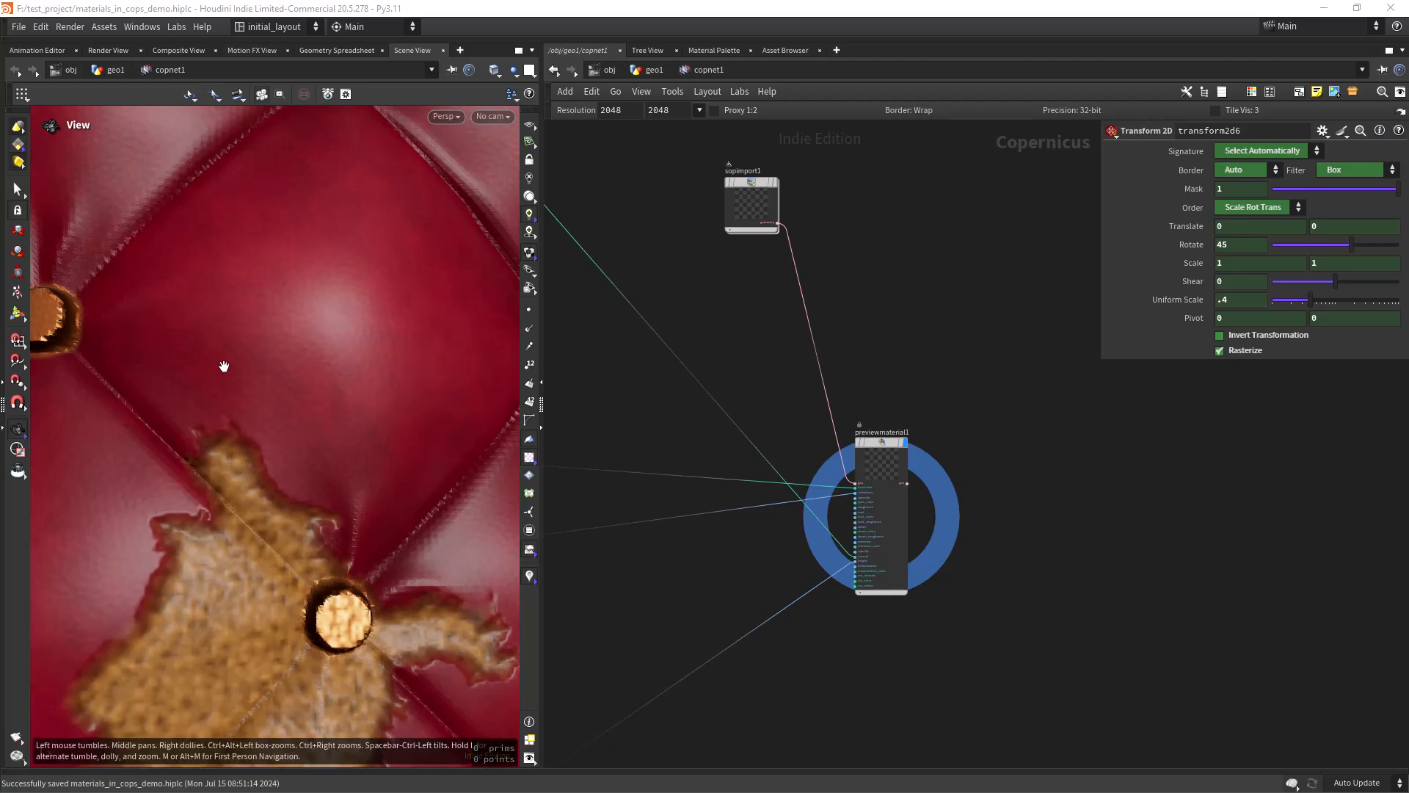
pyautogui.scroll(-8, 377, 374)
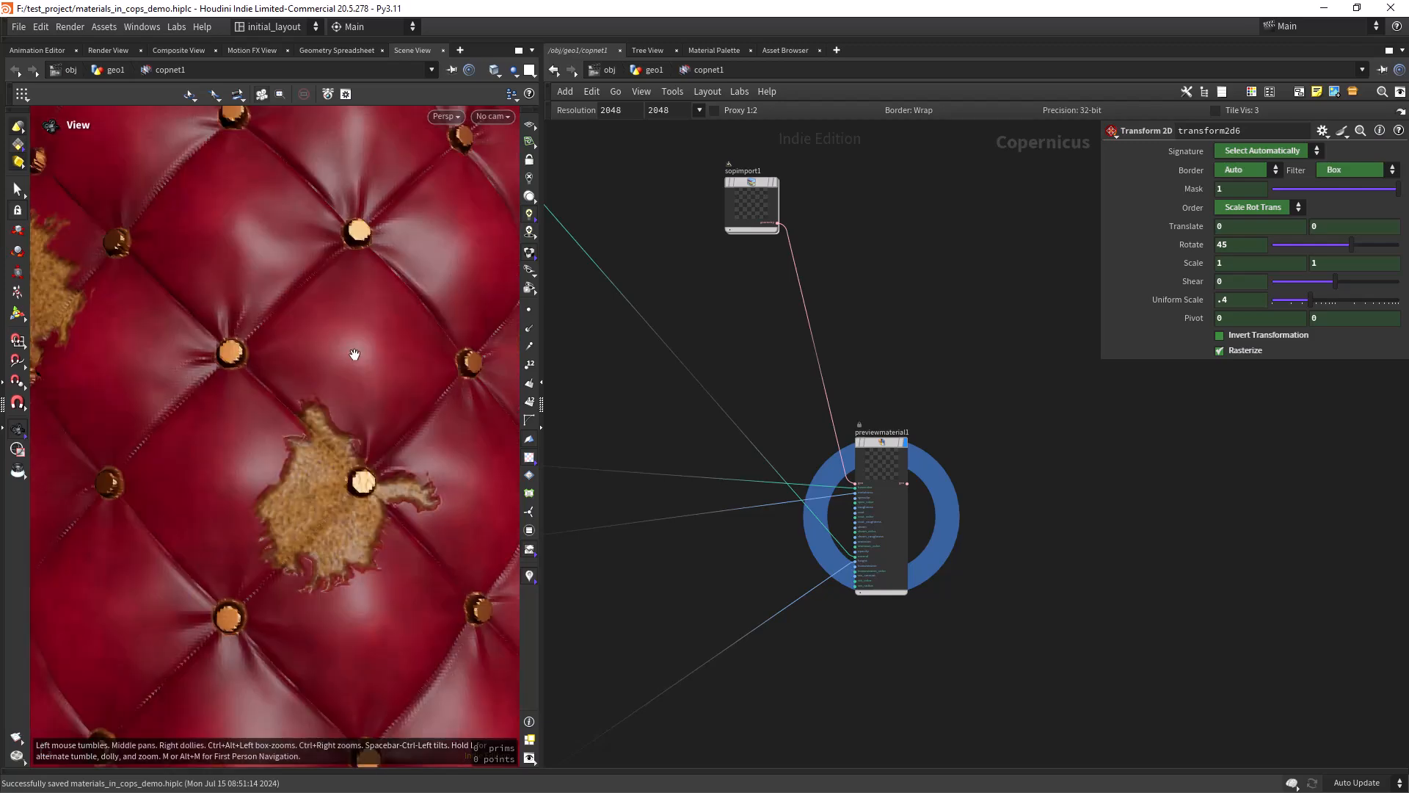
pyautogui.moveTo(371, 359); pyautogui.dragTo(314, 390, button='middle')
pyautogui.moveTo(314, 389); pyautogui.dragTo(289, 352)
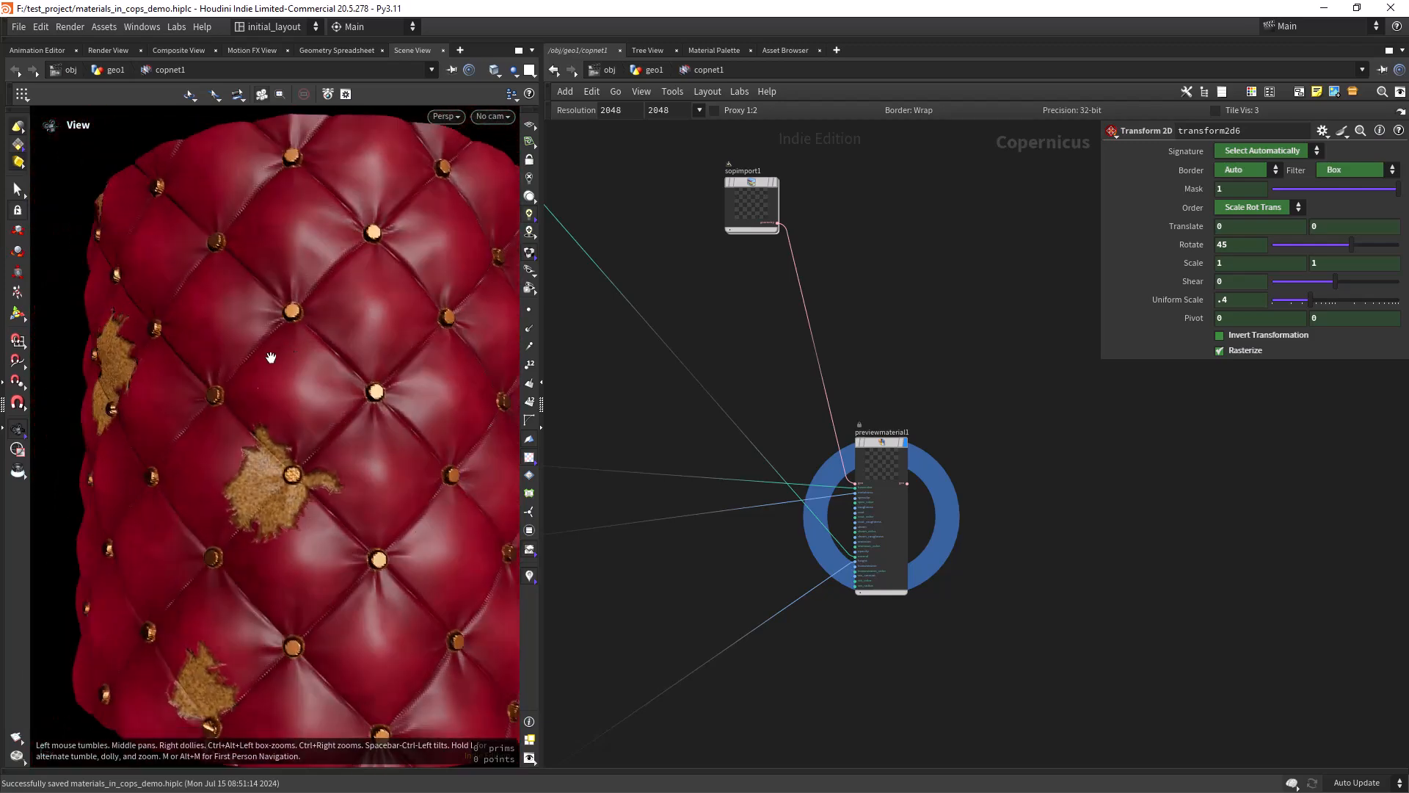
pyautogui.moveTo(290, 352); pyautogui.dragTo(299, 371, button='right')
pyautogui.moveTo(298, 371); pyautogui.dragTo(340, 387)
pyautogui.moveTo(340, 387); pyautogui.dragTo(277, 418, button='right')
pyautogui.moveTo(277, 418)
pyautogui.mouseDown()
pyautogui.moveTo(308, 400)
pyautogui.moveTo(340, 415)
pyautogui.moveTo(271, 409)
pyautogui.mouseUp()
pyautogui.moveTo(271, 408); pyautogui.dragTo(328, 434, button='right')
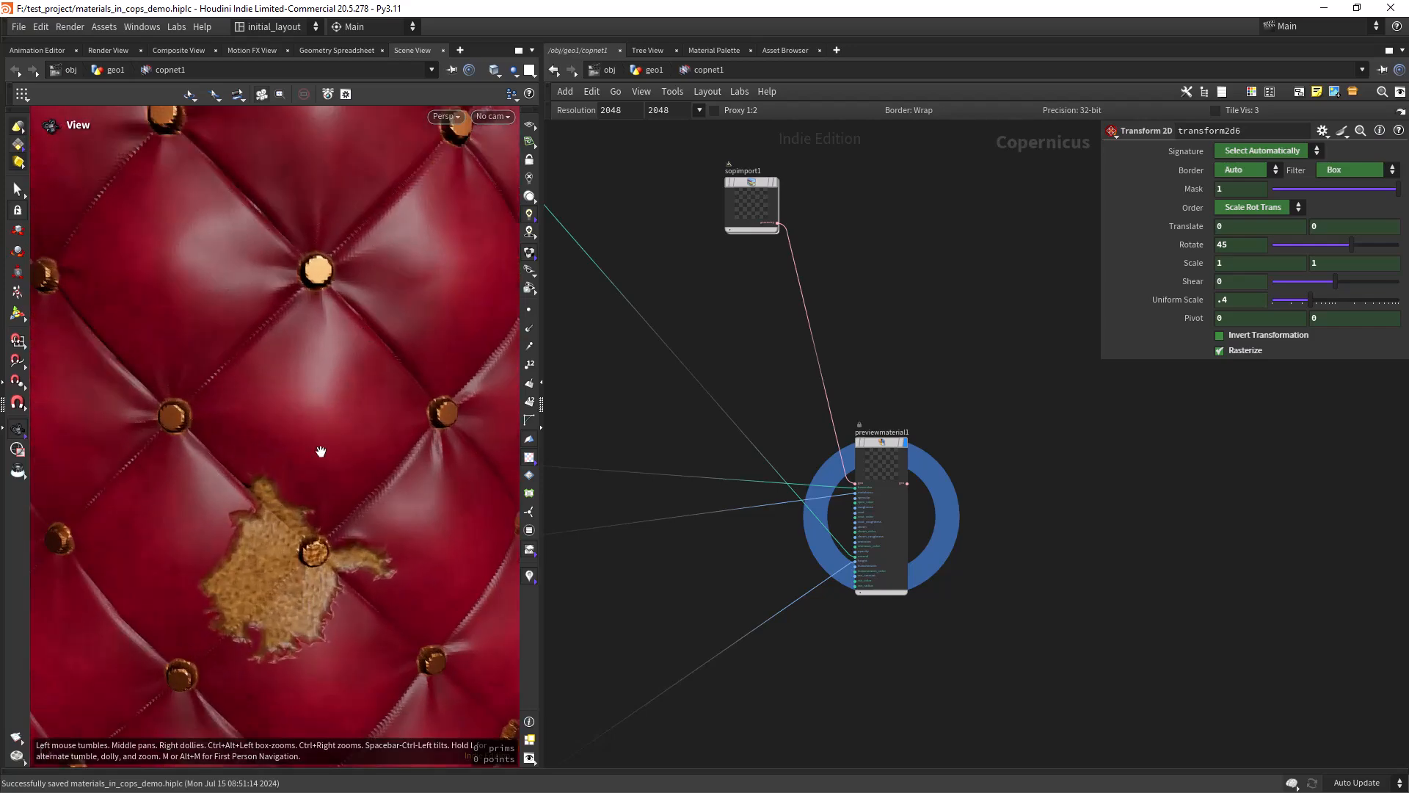
pyautogui.moveTo(327, 434); pyautogui.dragTo(283, 375)
pyautogui.moveTo(283, 374); pyautogui.dragTo(305, 399, button='right')
pyautogui.moveTo(304, 443); pyautogui.dragTo(303, 399, button='middle')
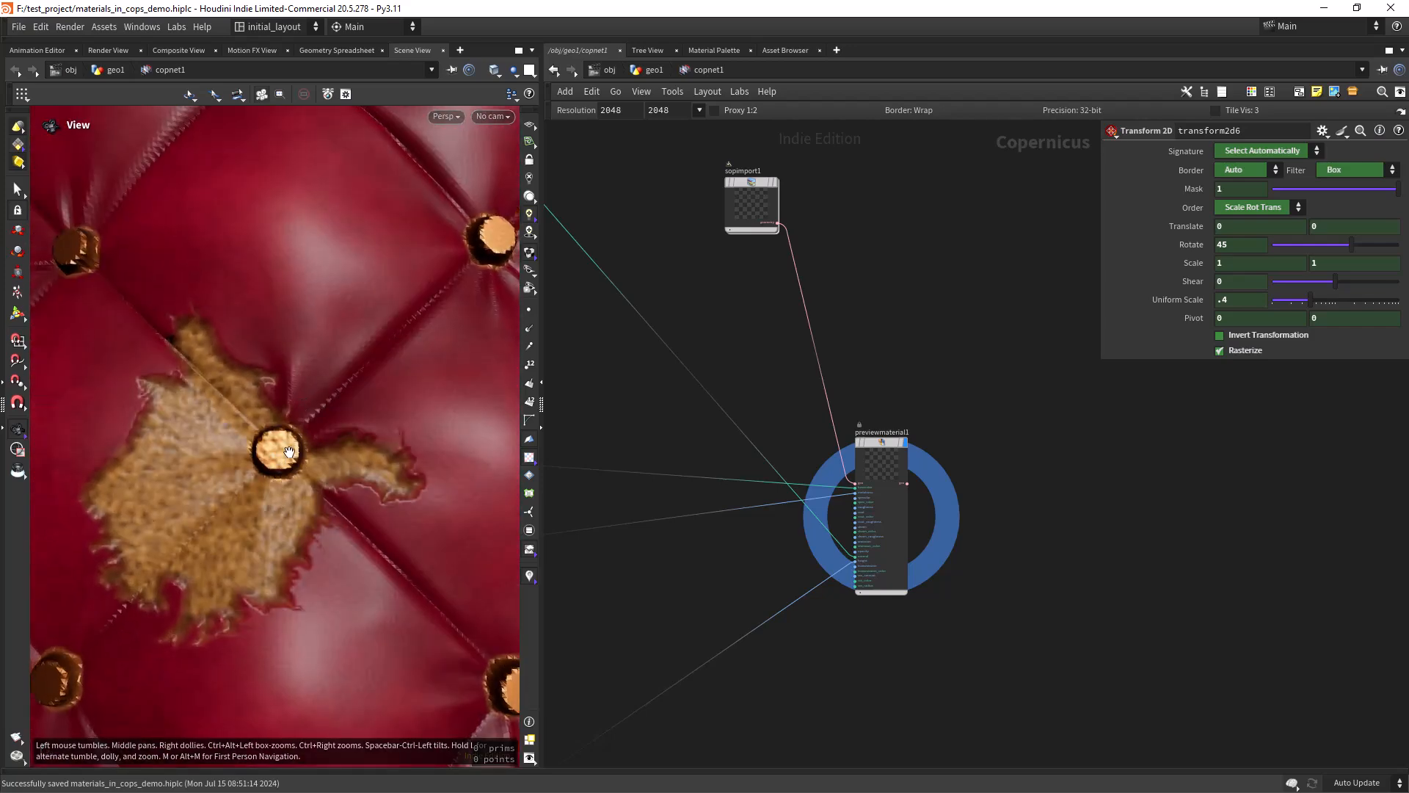
pyautogui.moveTo(342, 413); pyautogui.dragTo(250, 474, button='right')
pyautogui.moveTo(250, 475)
pyautogui.mouseDown()
pyautogui.moveTo(315, 433)
pyautogui.moveTo(251, 471)
pyautogui.mouseUp()
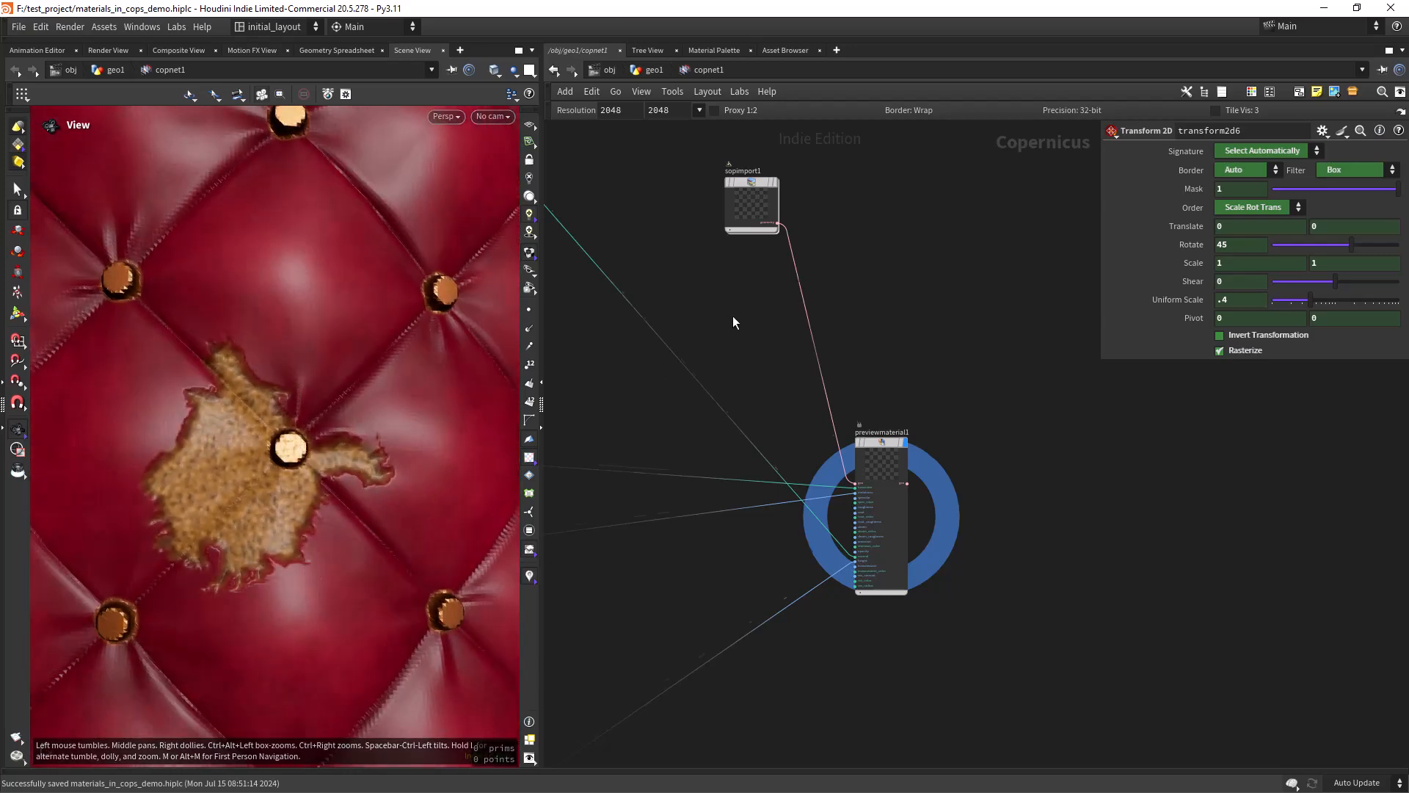
# - Trace the stud mask branch through the network, from METALNESS and dilateerode1 to the normal blend nodes
pyautogui.moveTo(731, 315); pyautogui.dragTo(646, 342, button='right')
pyautogui.moveTo(646, 342); pyautogui.dragTo(853, 420, button='middle')
pyautogui.moveTo(849, 397); pyautogui.dragTo(897, 342, button='right')
pyautogui.moveTo(891, 330); pyautogui.dragTo(870, 374, button='middle')
pyautogui.moveTo(870, 380); pyautogui.dragTo(928, 402, button='right')
pyautogui.moveTo(928, 403); pyautogui.dragTo(943, 387, button='middle')
pyautogui.scroll(5, 773, 515)
pyautogui.moveTo(617, 619); pyautogui.dragTo(852, 575, button='middle')
pyautogui.moveTo(745, 419); pyautogui.dragTo(718, 503, button='middle')
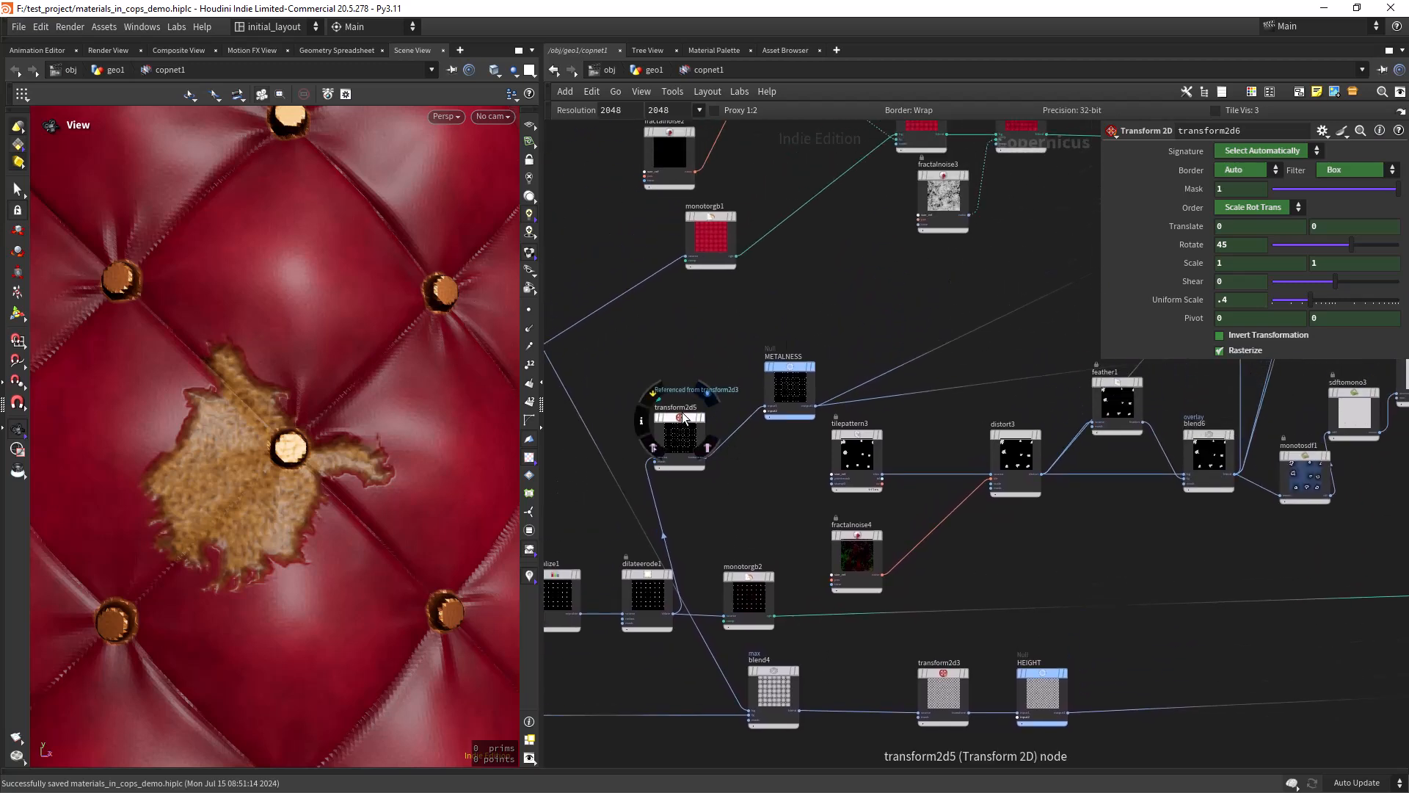
pyautogui.moveTo(914, 359); pyautogui.dragTo(649, 467, button='middle')
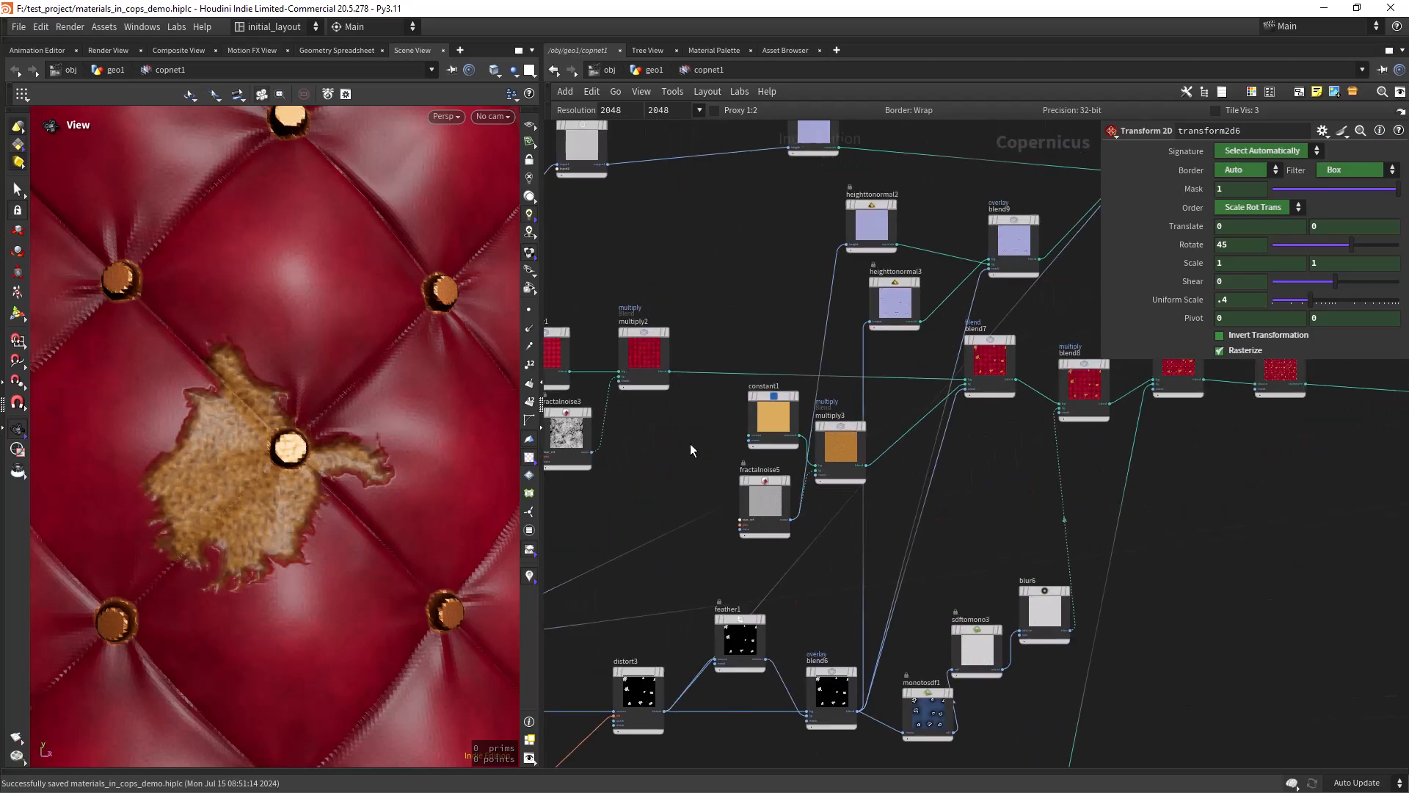
pyautogui.moveTo(821, 378); pyautogui.dragTo(649, 502, button='middle')
pyautogui.moveTo(875, 419); pyautogui.dragTo(601, 532, button='middle')
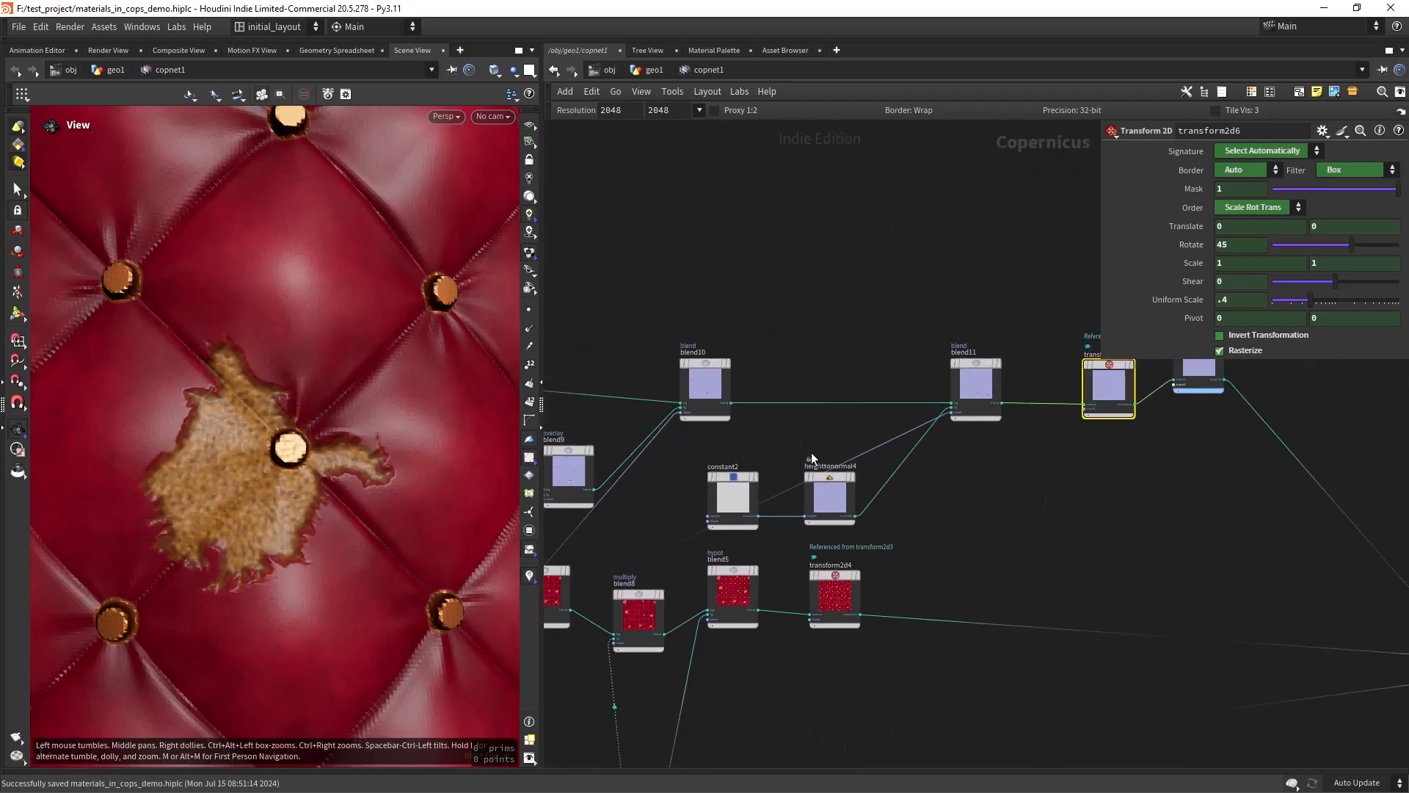
pyautogui.moveTo(610, 636); pyautogui.dragTo(851, 458, button='middle')
pyautogui.moveTo(731, 547); pyautogui.dragTo(877, 459, button='middle')
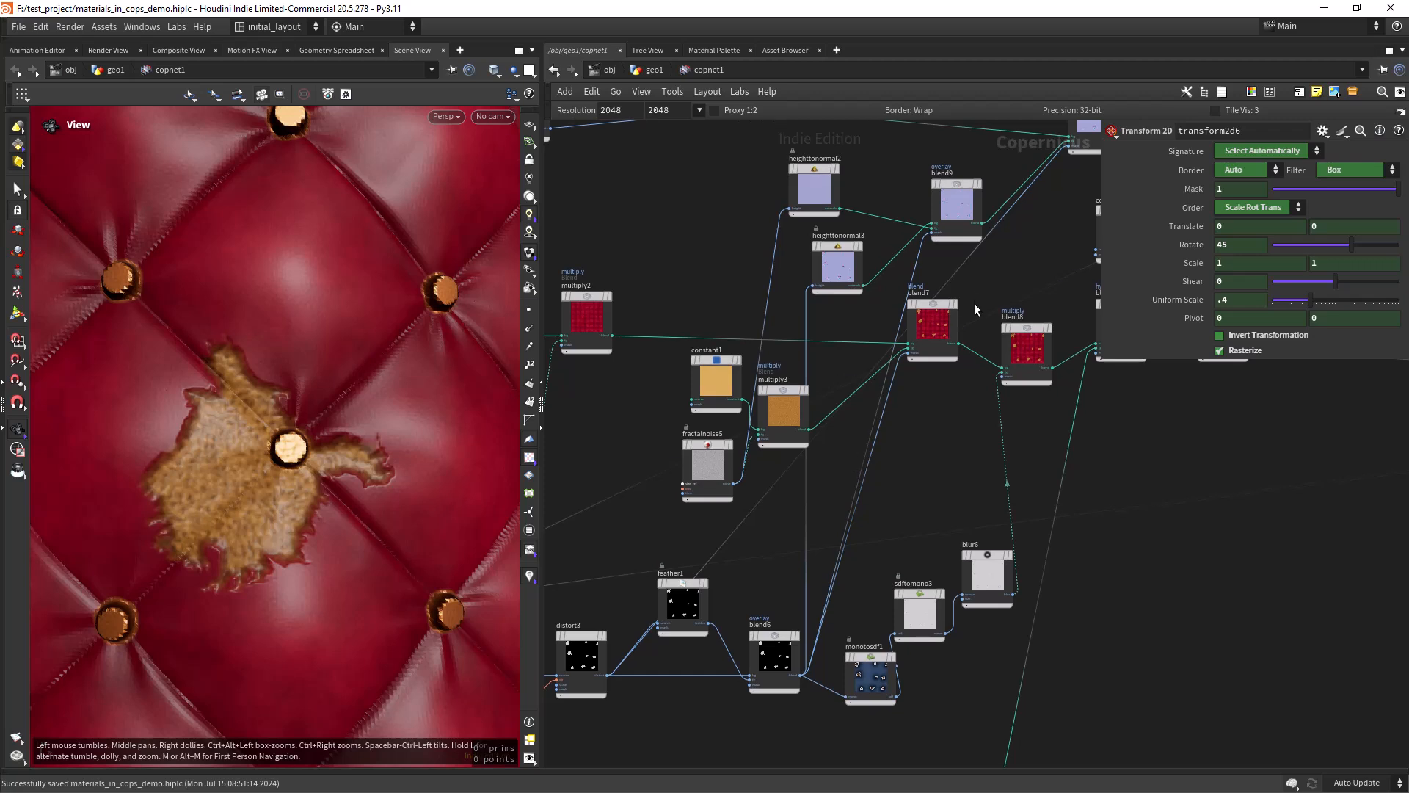
pyautogui.moveTo(667, 543); pyautogui.dragTo(843, 440, button='middle')
pyautogui.moveTo(665, 452); pyautogui.dragTo(759, 452, button='middle')
pyautogui.moveTo(604, 584); pyautogui.dragTo(759, 490, button='middle')
# - Try to move the wire leaving METALNESS onto dilateerode1, and undo the change
pyautogui.moveTo(853, 396); pyautogui.dragTo(684, 622)
pyautogui.hotkey('ctrl', 'z')
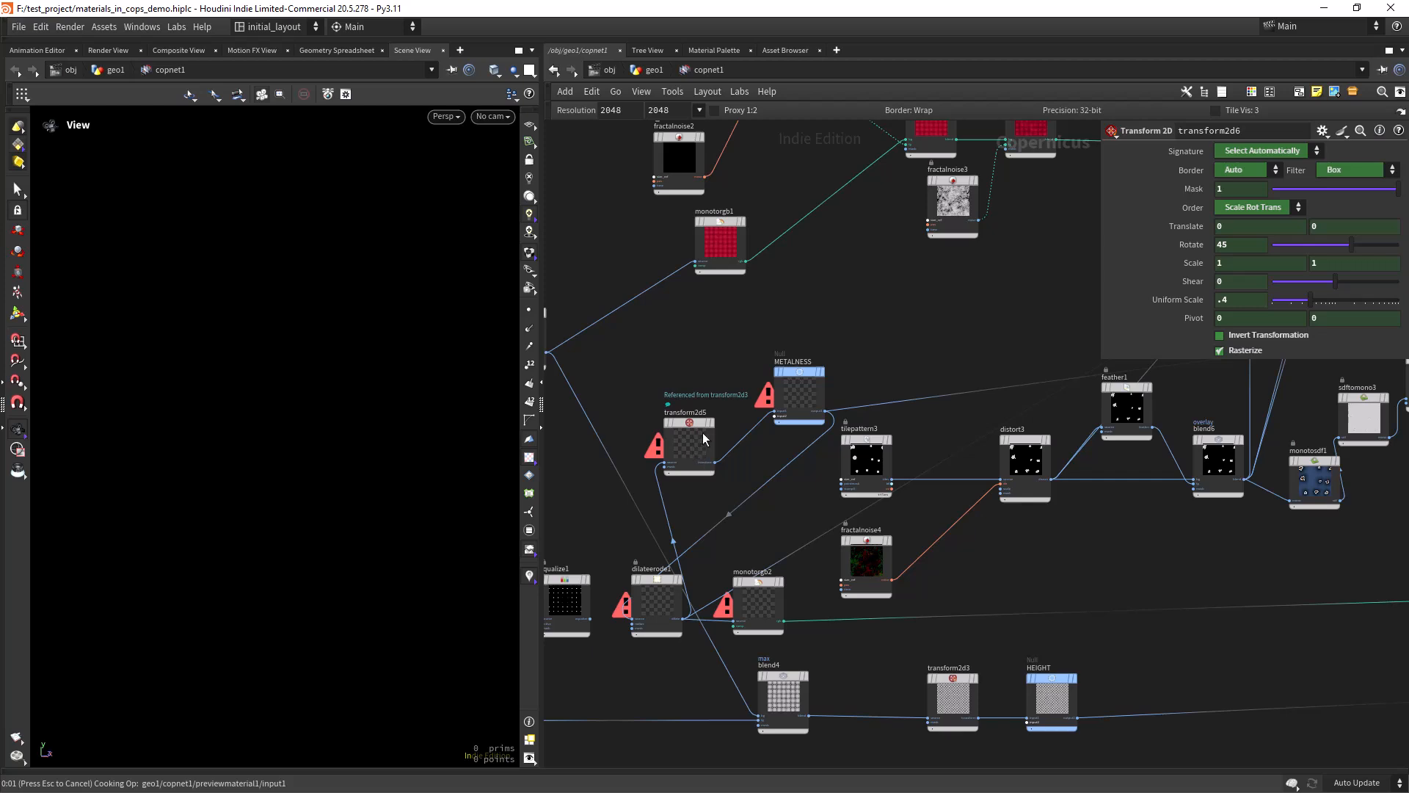
pyautogui.hotkey('ctrl', 'z')
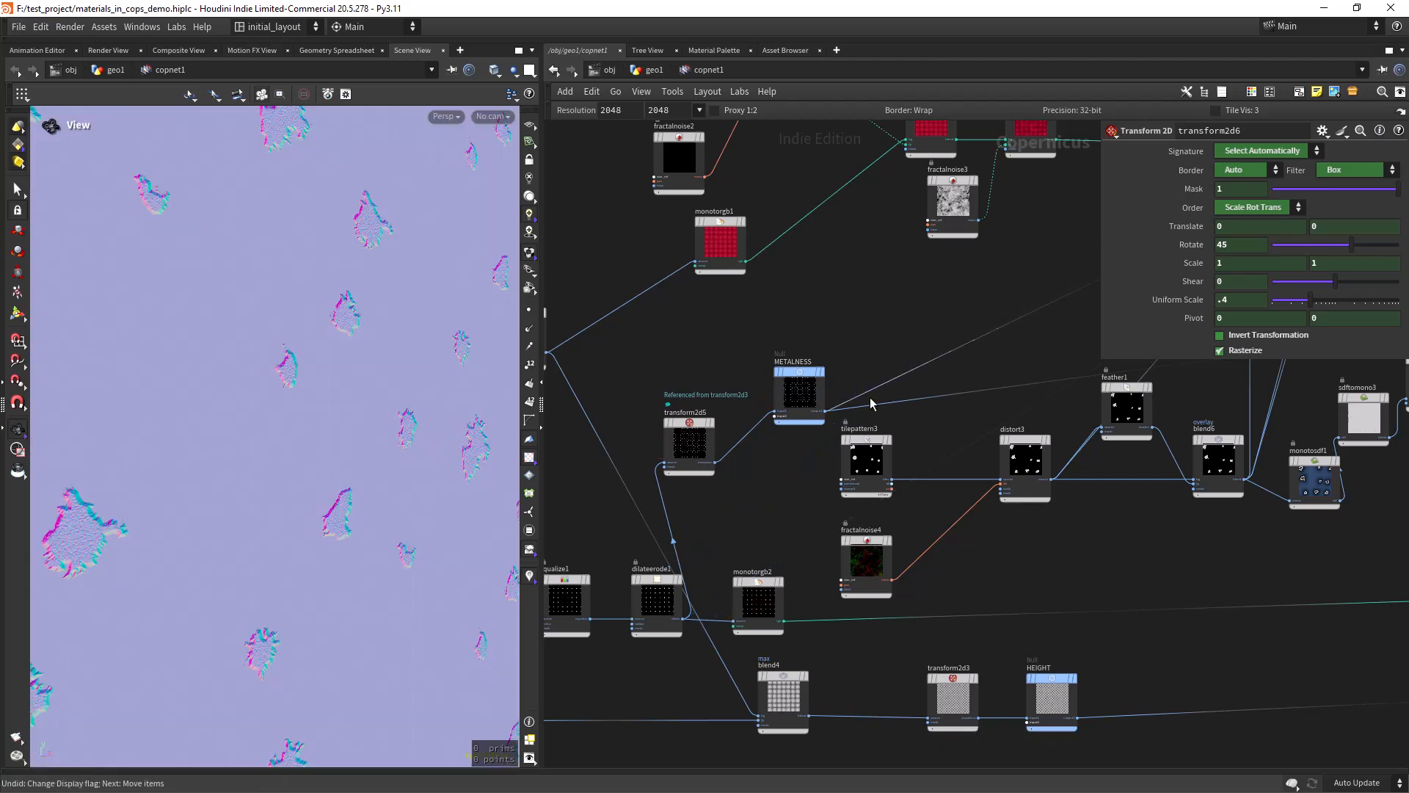
# - Try to connect dilateerode1's output to the mask input of blend10
pyautogui.click(683, 624)
pyautogui.scroll(-3, 833, 387)
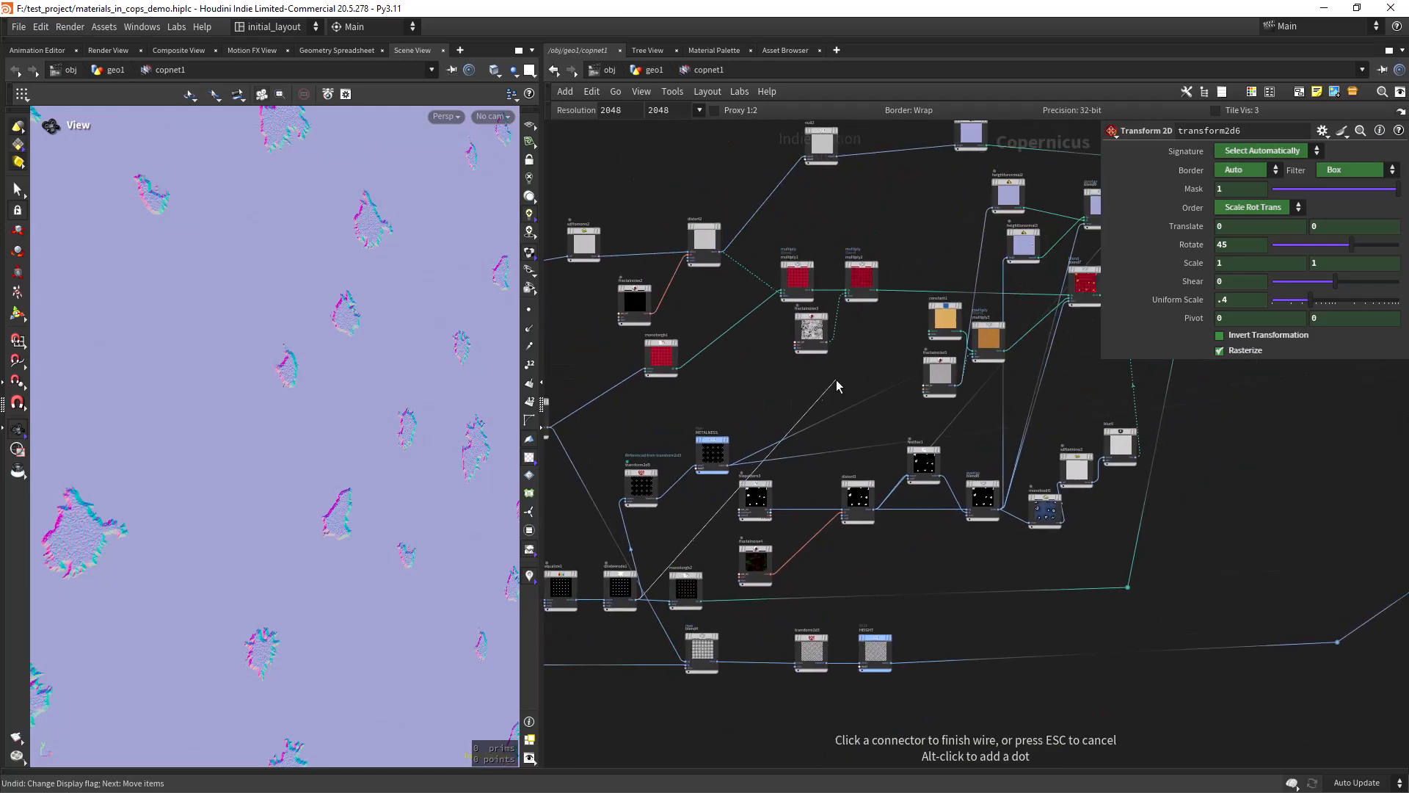
pyautogui.moveTo(811, 426); pyautogui.dragTo(579, 603, button='middle')
pyautogui.moveTo(873, 416); pyautogui.dragTo(782, 479, button='middle')
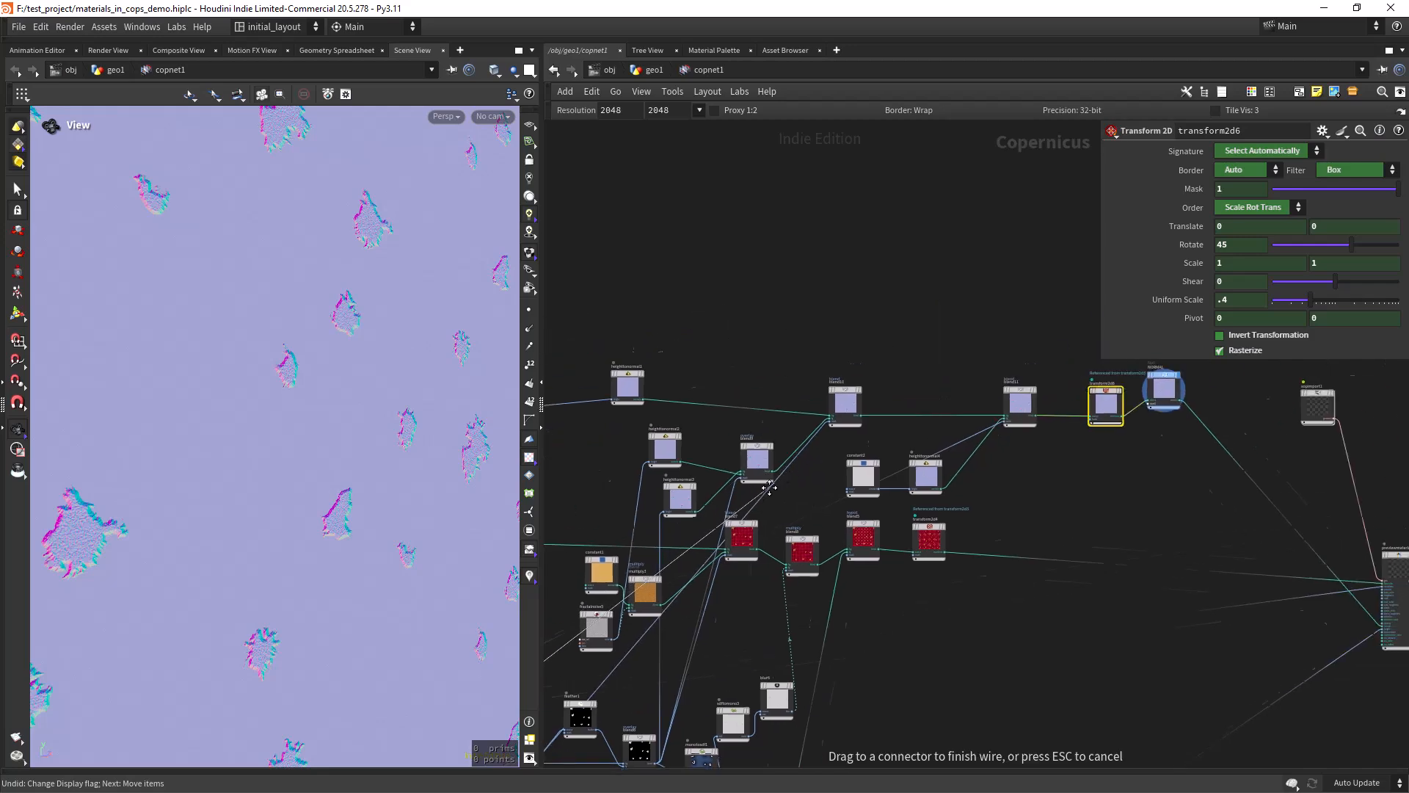
pyautogui.scroll(4, 821, 413)
pyautogui.click(811, 380)
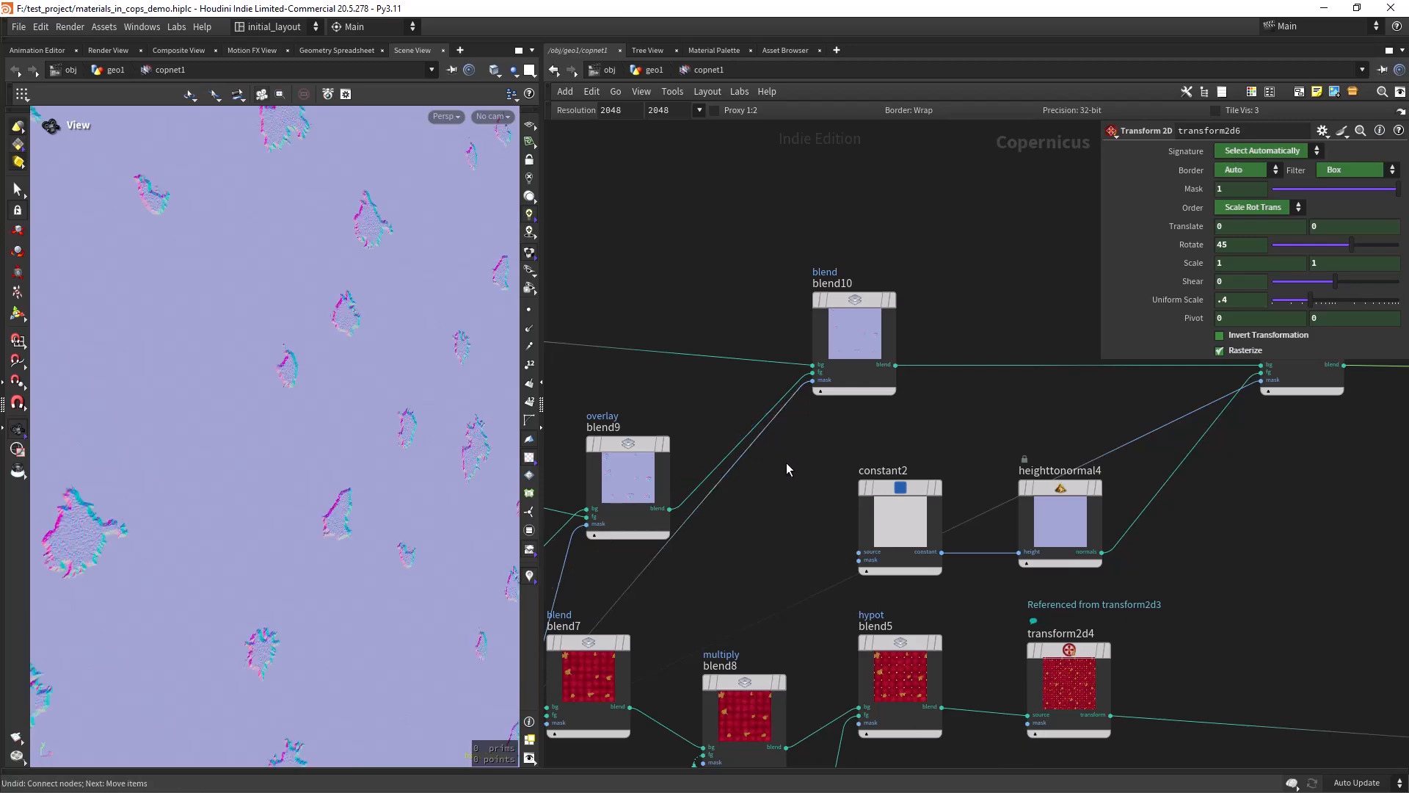
# - Connect dilateerode1's output to the mask input of blend11 in place of METALNESS
pyautogui.scroll(-4, 785, 461)
pyautogui.moveTo(770, 498); pyautogui.dragTo(935, 274, button='middle')
pyautogui.moveTo(718, 538); pyautogui.dragTo(747, 531, button='middle')
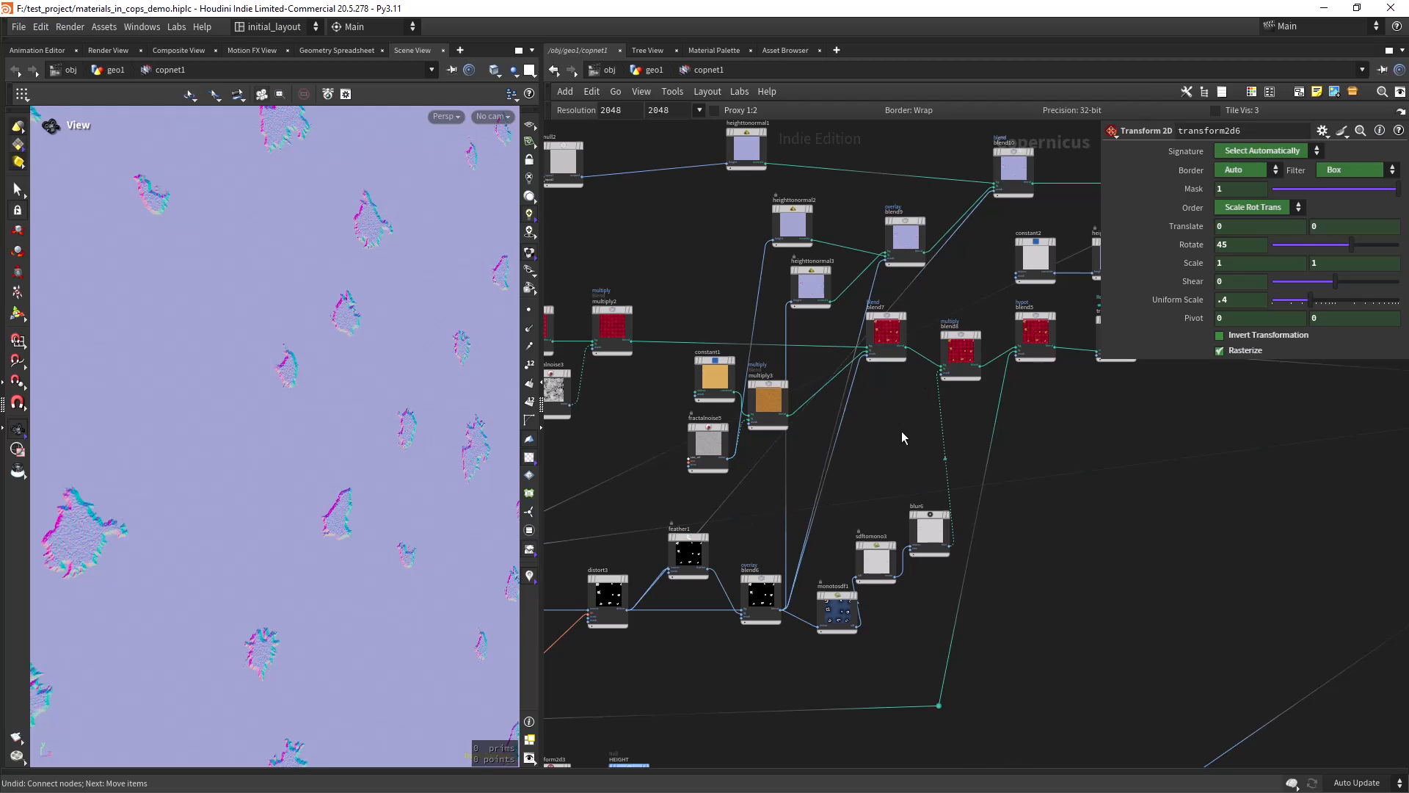
pyautogui.moveTo(885, 367); pyautogui.dragTo(837, 489, button='middle')
pyautogui.moveTo(919, 378); pyautogui.dragTo(604, 414, button='middle')
pyautogui.scroll(5, 856, 398)
pyautogui.scroll(-6, 729, 388)
pyautogui.moveTo(828, 486); pyautogui.dragTo(1115, 384, button='middle')
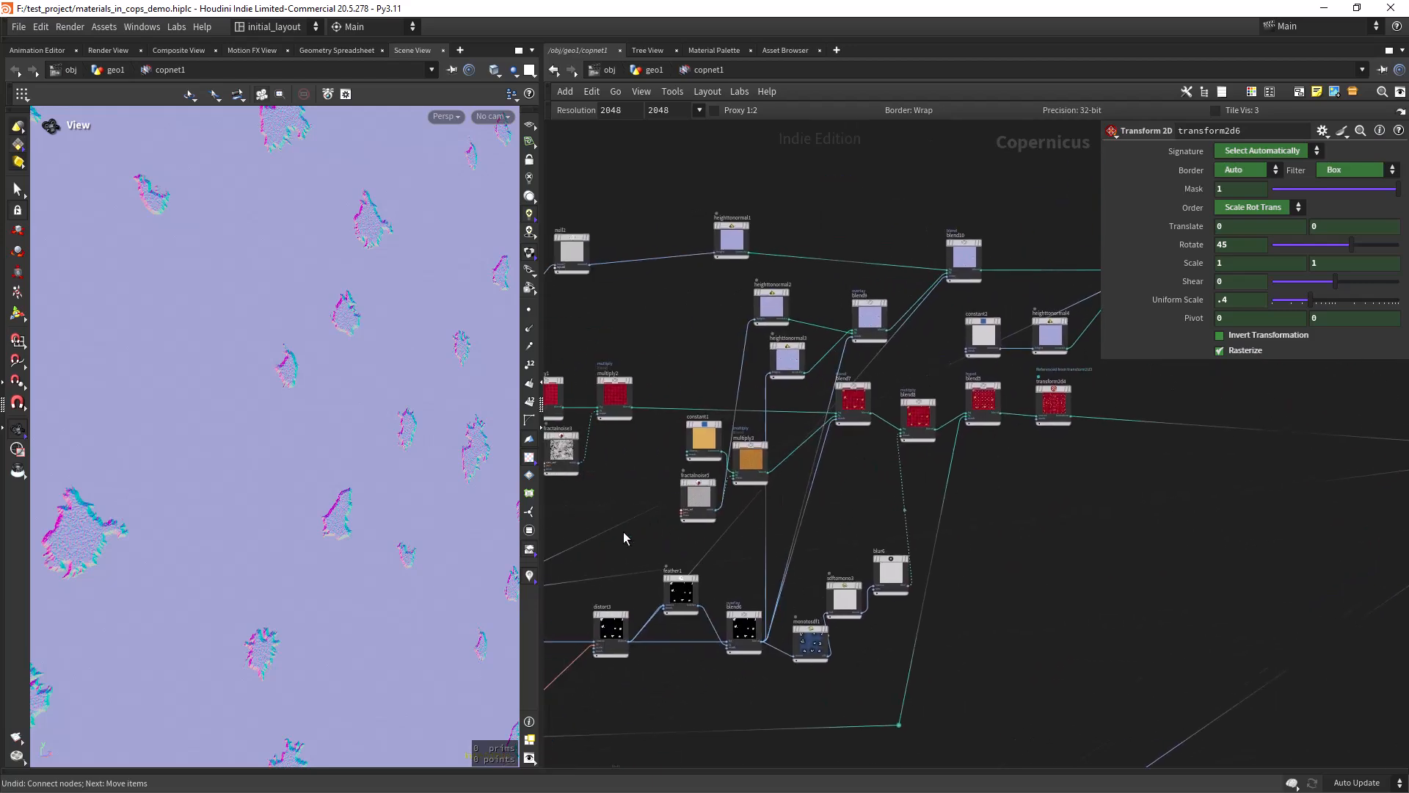
pyautogui.moveTo(569, 570); pyautogui.dragTo(826, 452, button='middle')
pyautogui.moveTo(685, 527); pyautogui.dragTo(749, 482, button='middle')
pyautogui.scroll(2, 748, 482)
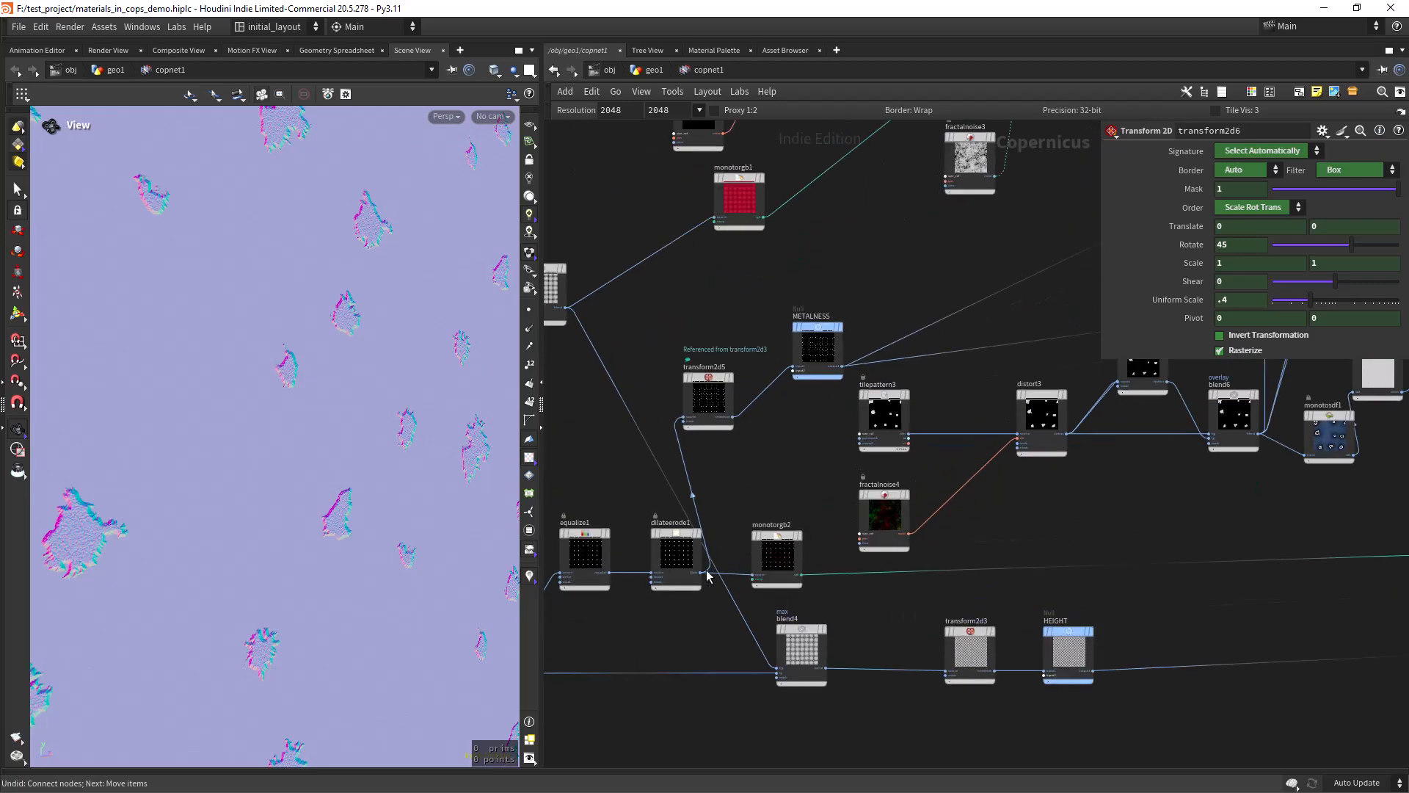
pyautogui.click(702, 575)
pyautogui.scroll(-4, 961, 330)
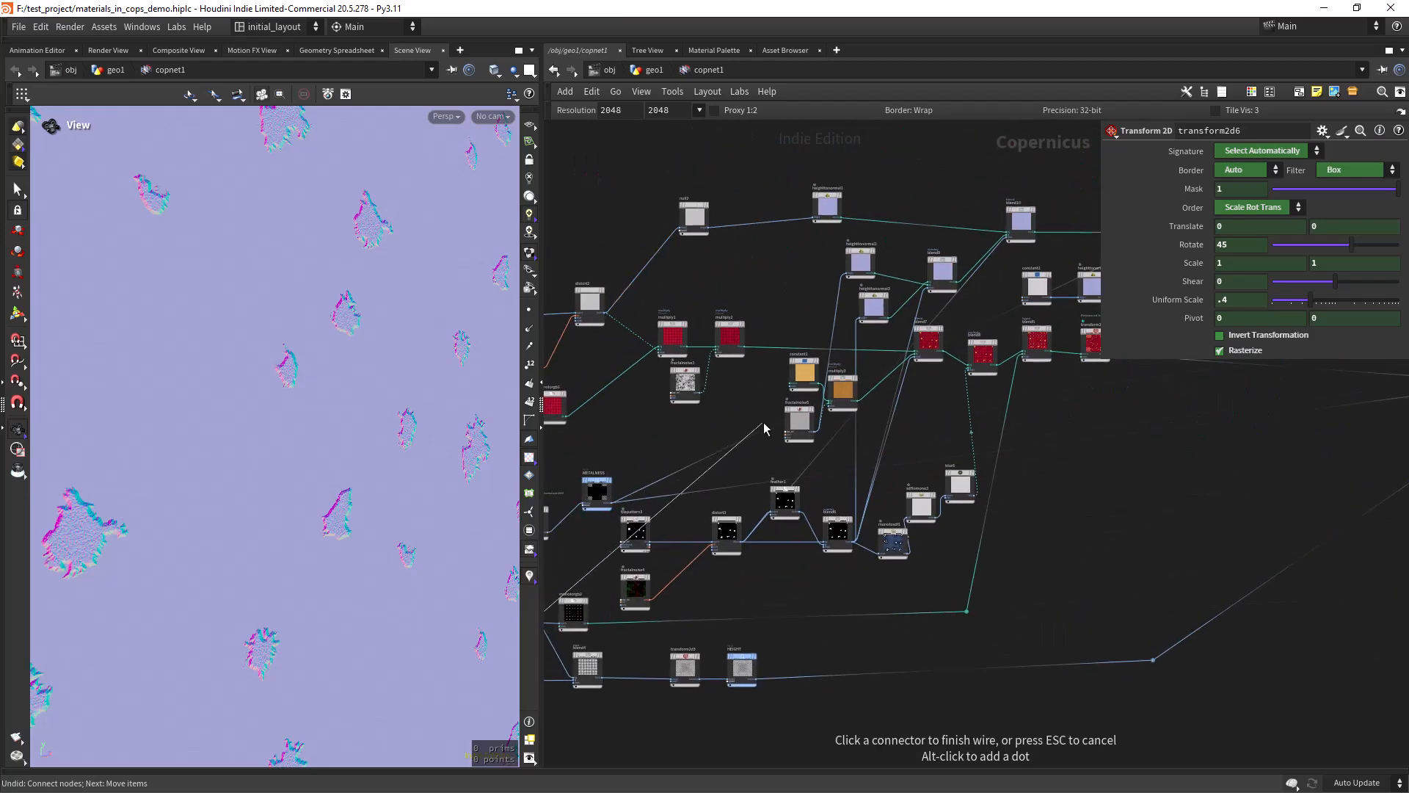
pyautogui.moveTo(1008, 322); pyautogui.dragTo(582, 559, button='middle')
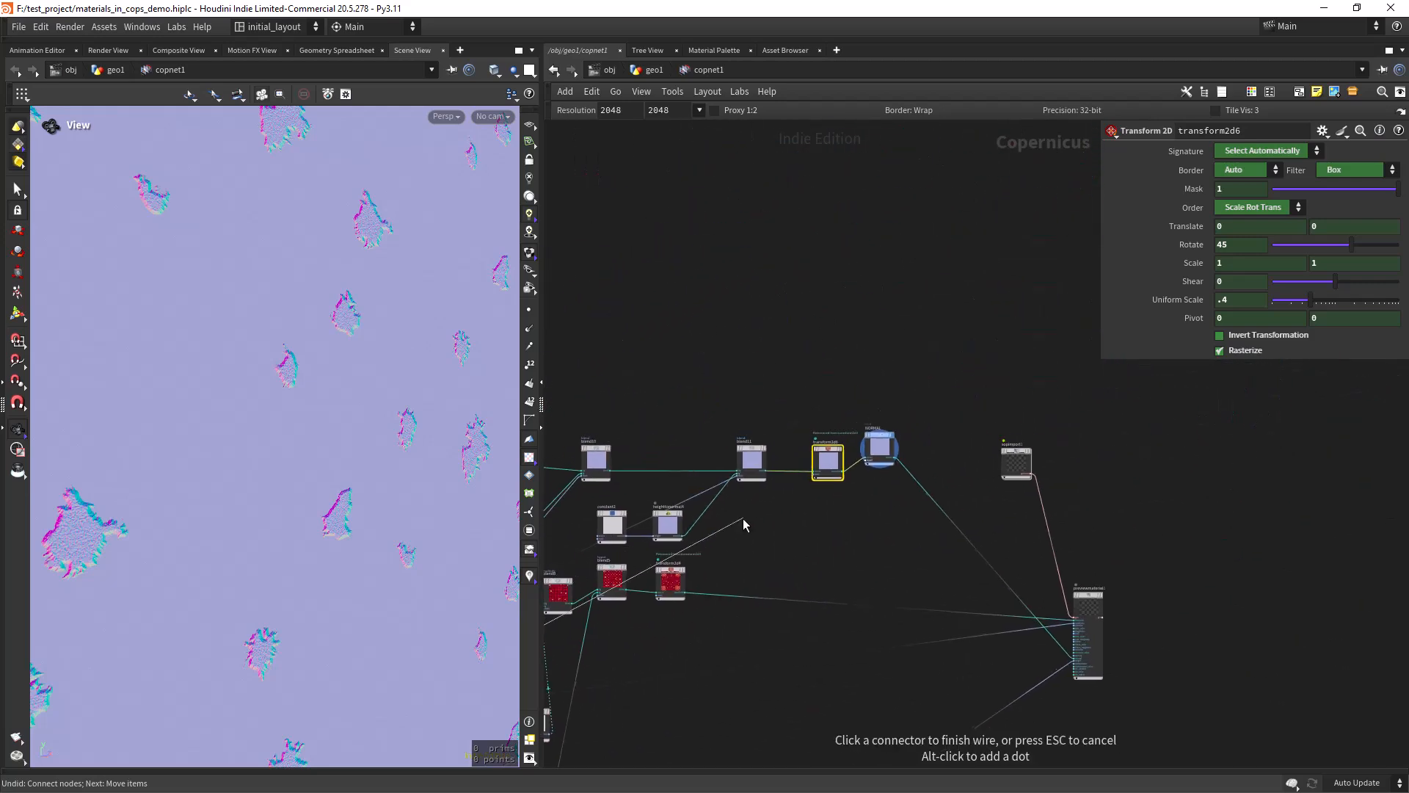
pyautogui.scroll(5, 743, 514)
pyautogui.click(722, 373)
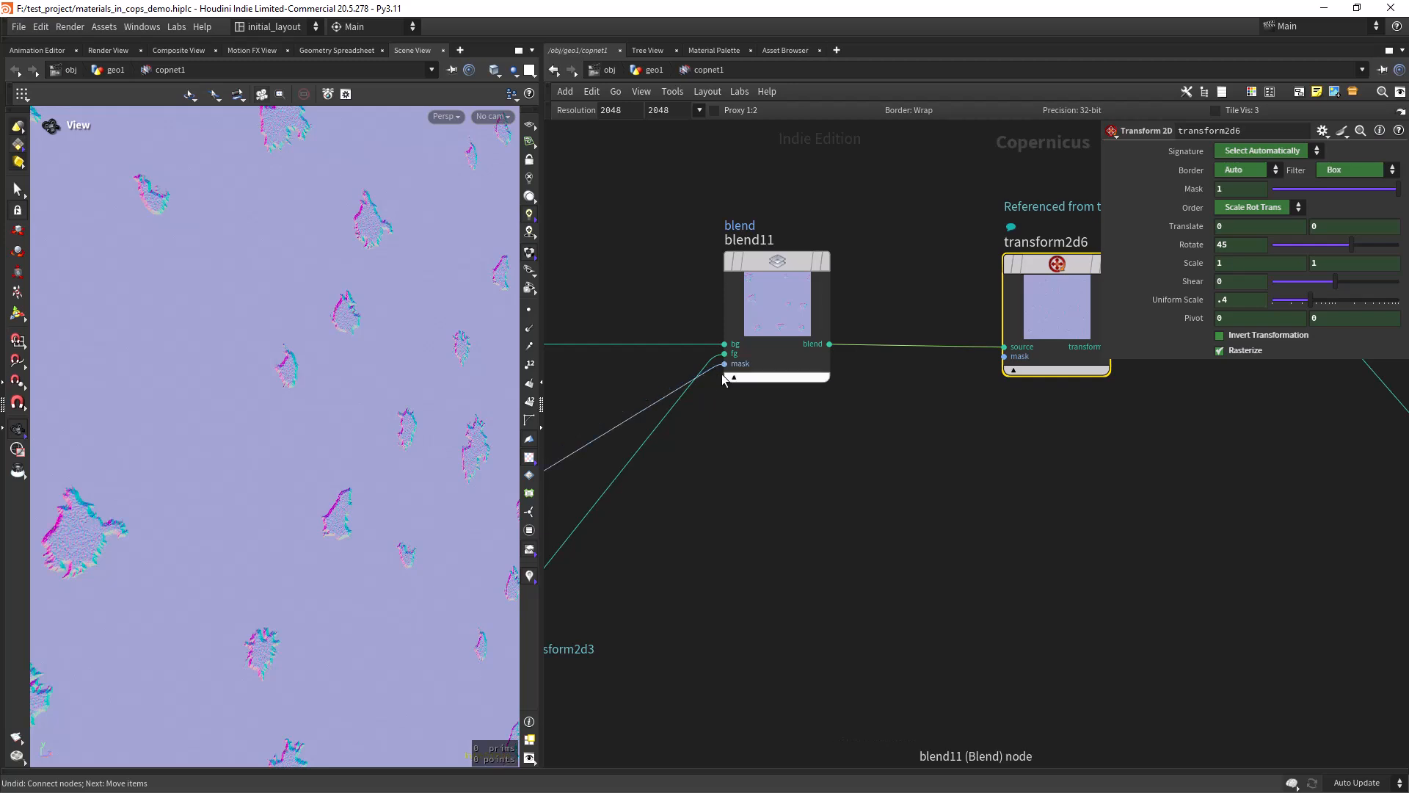
# - Display previewmaterial1, check the studs and patches on the cylinder, and save the scene
pyautogui.scroll(-3, 866, 455)
pyautogui.moveTo(945, 461); pyautogui.dragTo(524, 522, button='middle')
pyautogui.moveTo(1092, 668); pyautogui.dragTo(863, 431, button='middle')
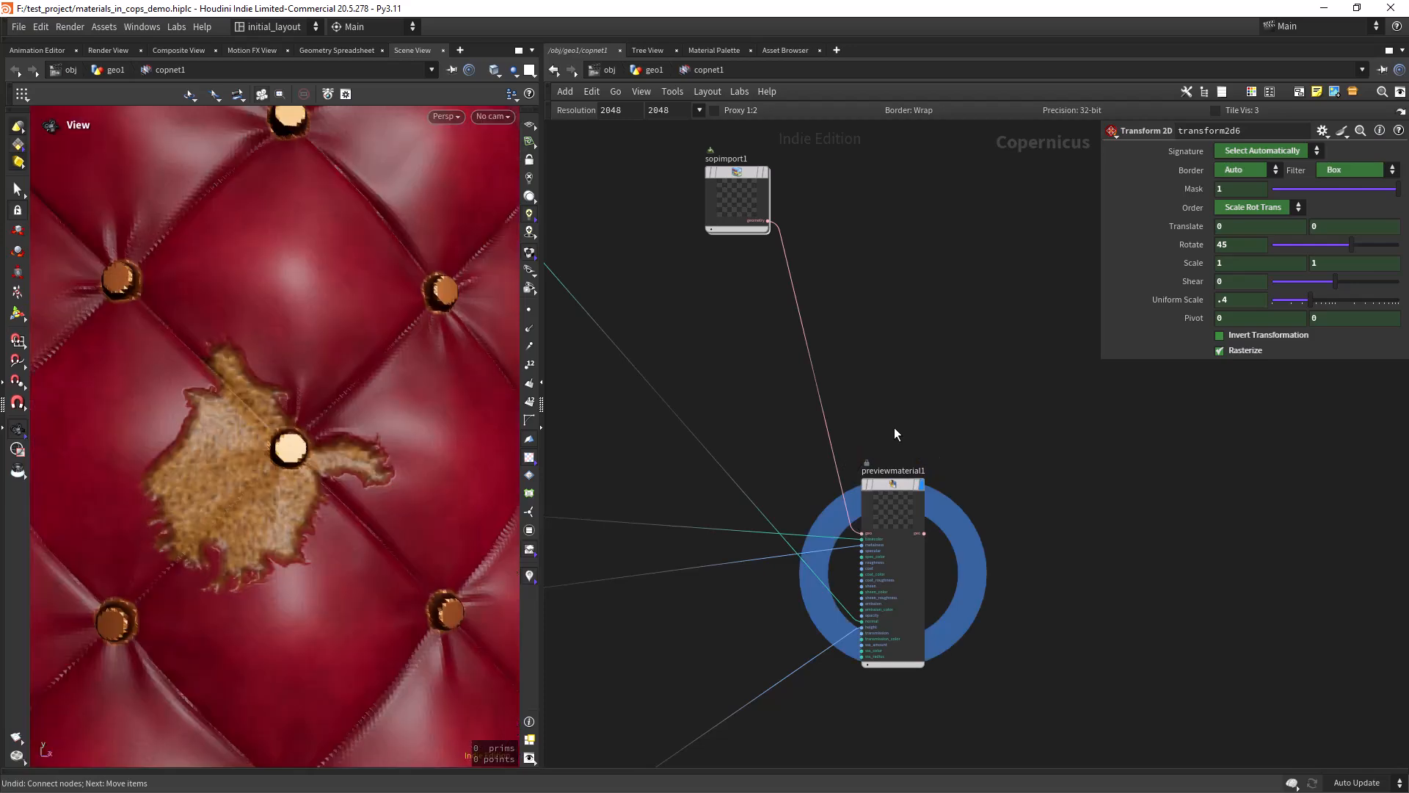
pyautogui.scroll(-3, 307, 418)
pyautogui.moveTo(345, 415)
pyautogui.mouseDown()
pyautogui.moveTo(306, 414)
pyautogui.moveTo(343, 409)
pyautogui.mouseUp()
pyautogui.moveTo(343, 409); pyautogui.dragTo(314, 494, button='right')
pyautogui.moveTo(333, 428); pyautogui.dragTo(368, 447)
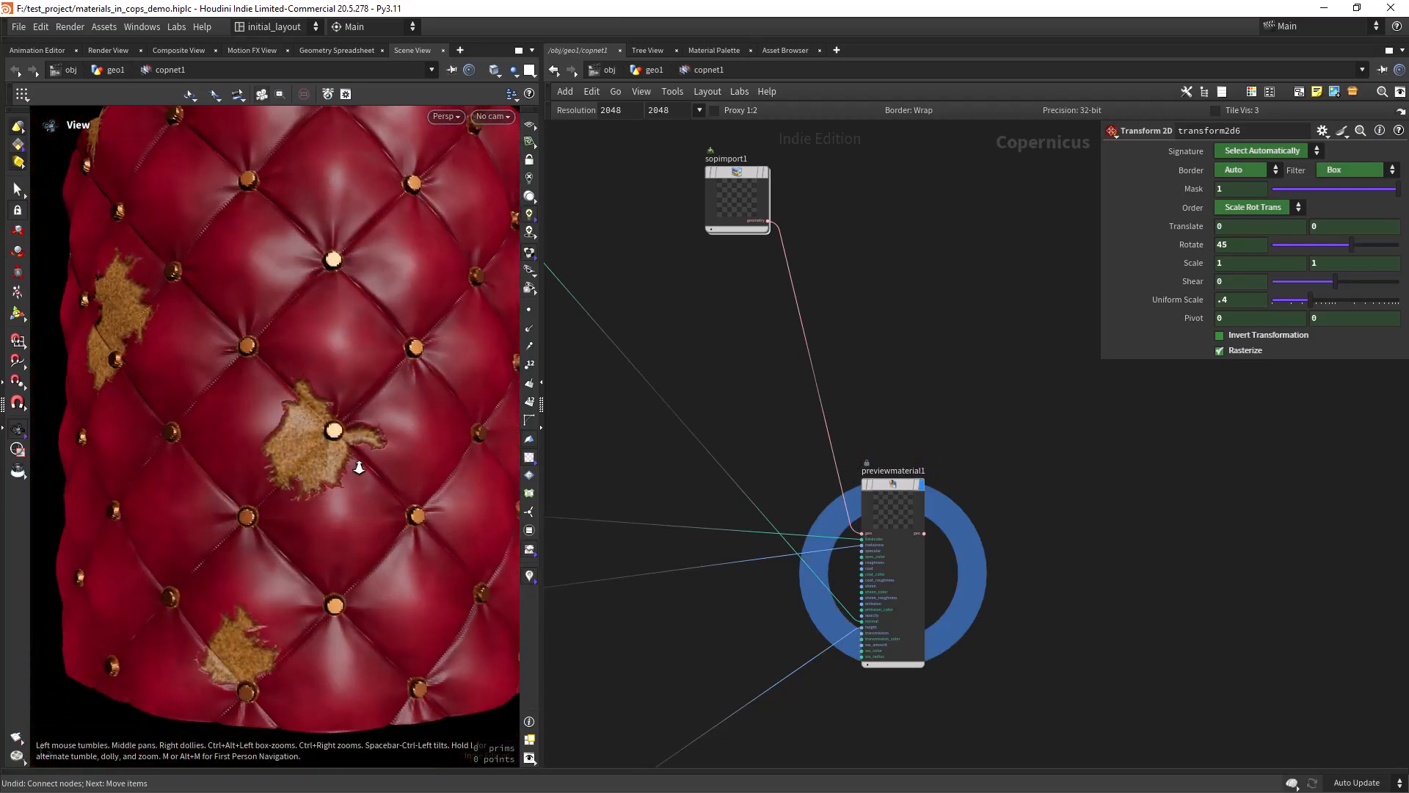
pyautogui.moveTo(368, 447); pyautogui.dragTo(315, 412, button='right')
pyautogui.moveTo(314, 412); pyautogui.dragTo(367, 368)
pyautogui.hotkey('ctrl', 's')
# - Inspect the whole leather cylinder from several angles and distances
pyautogui.scroll(3, 285, 347)
pyautogui.moveTo(284, 347); pyautogui.dragTo(323, 452, button='middle')
pyautogui.scroll(-3, 324, 453)
pyautogui.moveTo(324, 453); pyautogui.dragTo(338, 416)
pyautogui.moveTo(338, 416); pyautogui.dragTo(340, 422, button='right')
pyautogui.moveTo(341, 422)
pyautogui.mouseDown()
pyautogui.moveTo(223, 421)
pyautogui.moveTo(342, 422)
pyautogui.mouseUp()
pyautogui.moveTo(343, 422); pyautogui.dragTo(328, 453, button='right')
pyautogui.moveTo(328, 453); pyautogui.dragTo(336, 505)
pyautogui.moveTo(336, 505); pyautogui.dragTo(315, 451, button='right')
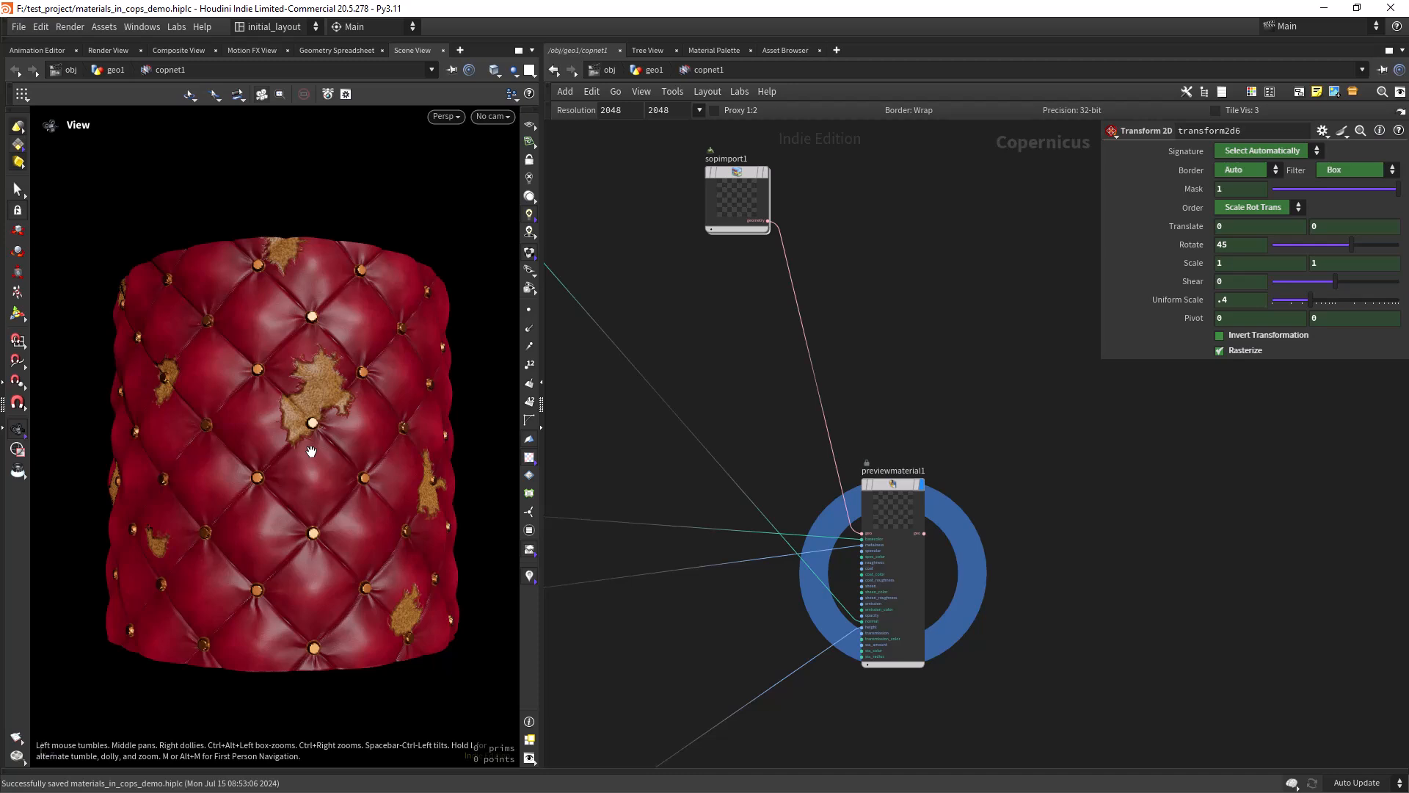
pyautogui.moveTo(449, 396); pyautogui.dragTo(332, 283)
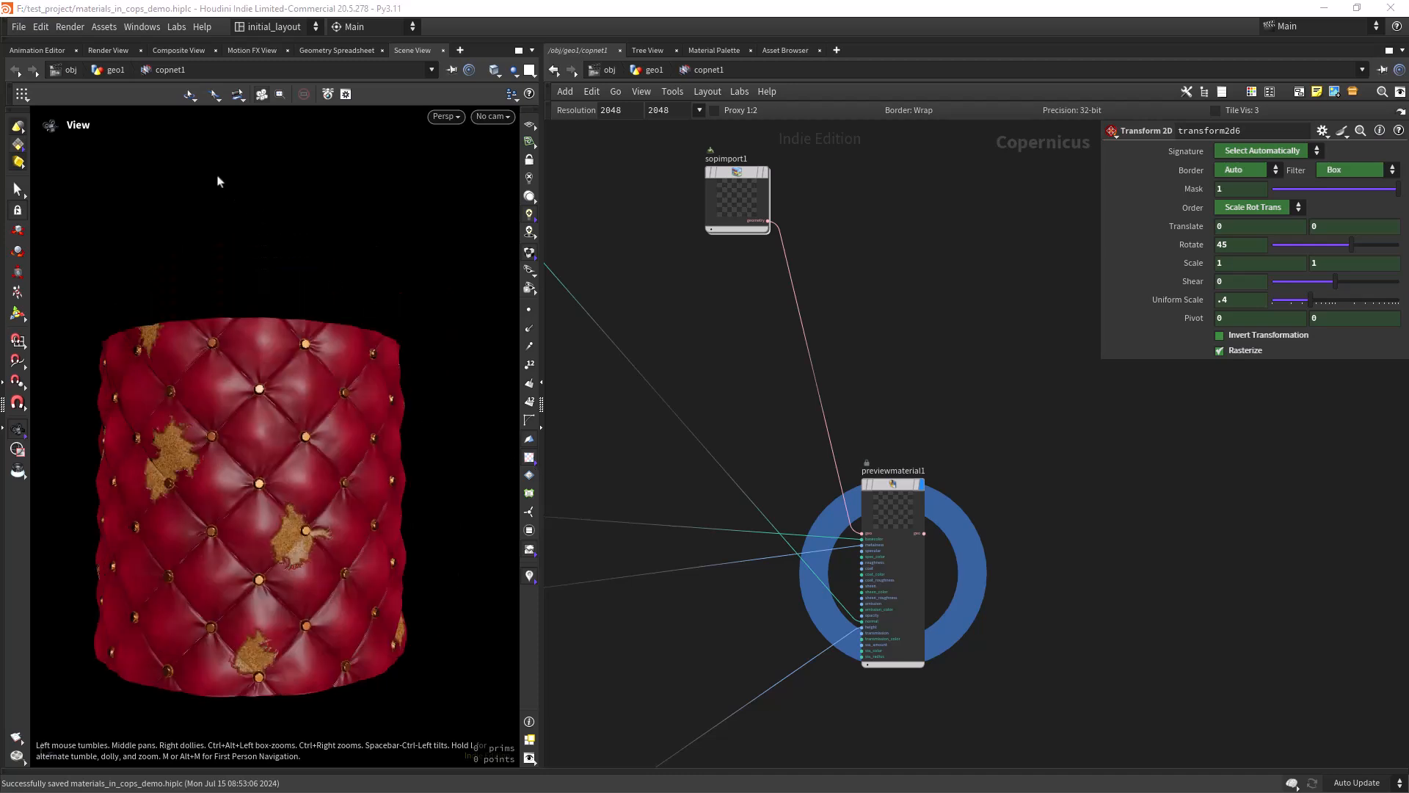
# - Display the blend7 colour result, the red leather with orange worn patches, in the viewport
pyautogui.moveTo(728, 311); pyautogui.dragTo(587, 367, button='right')
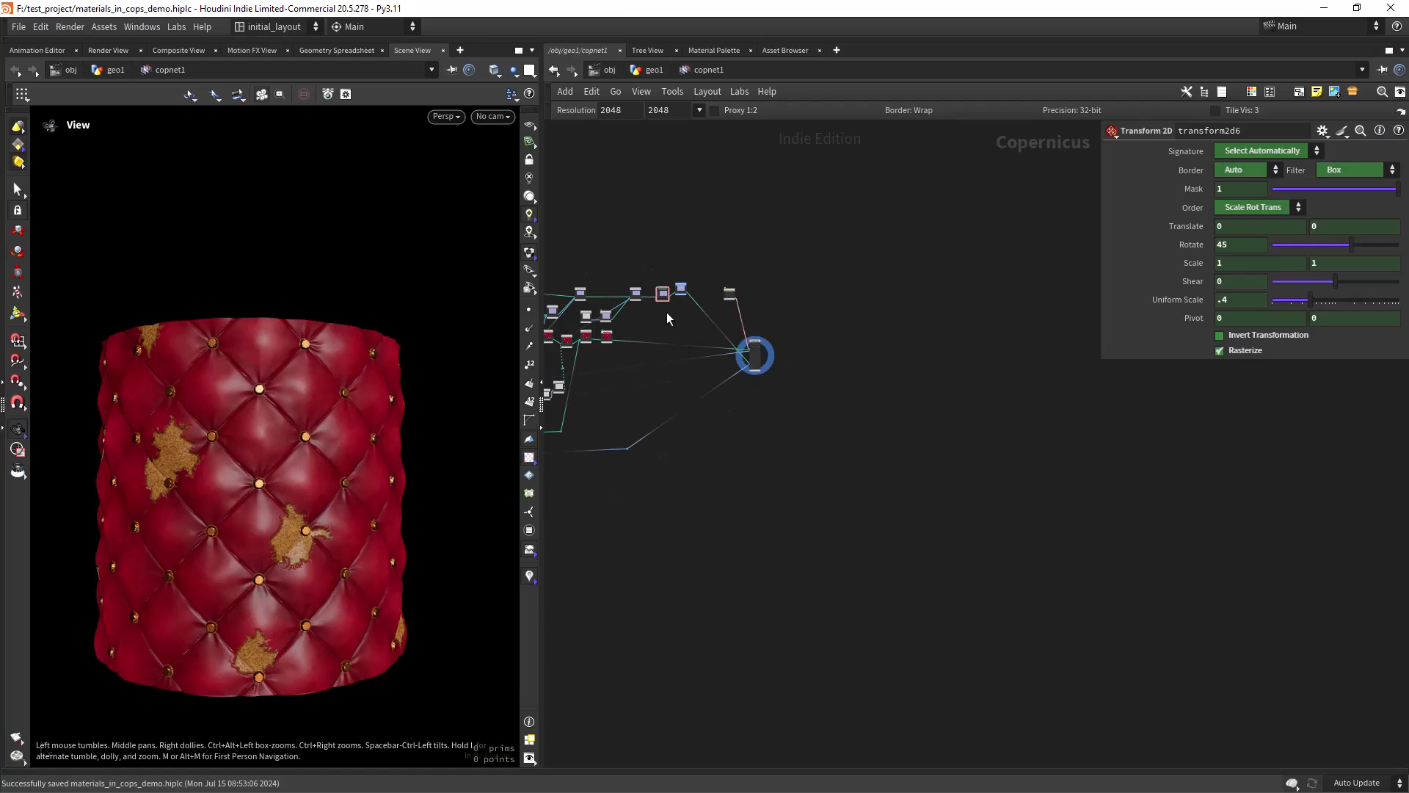
pyautogui.moveTo(667, 312); pyautogui.dragTo(929, 372, button='middle')
pyautogui.scroll(10, 754, 389)
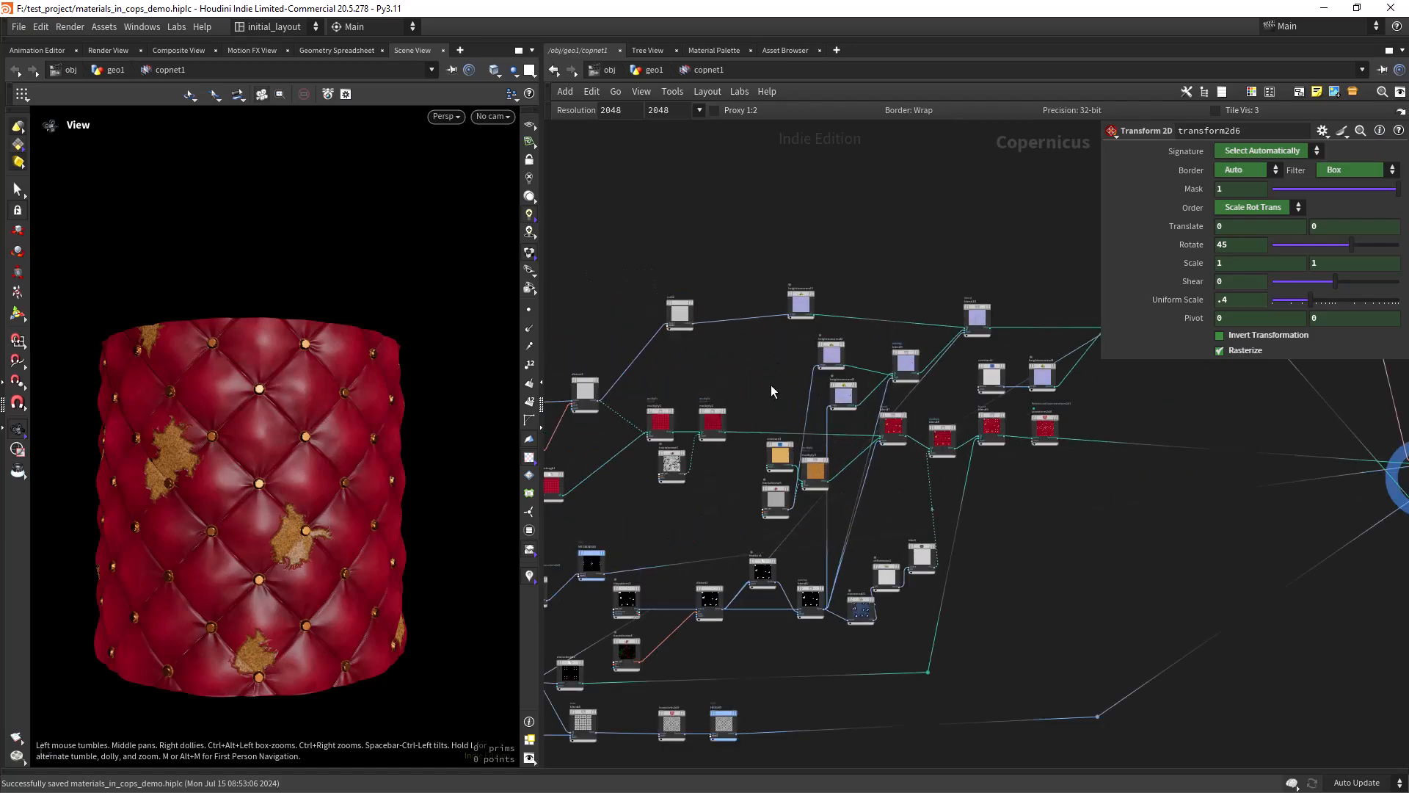
pyautogui.moveTo(839, 476)
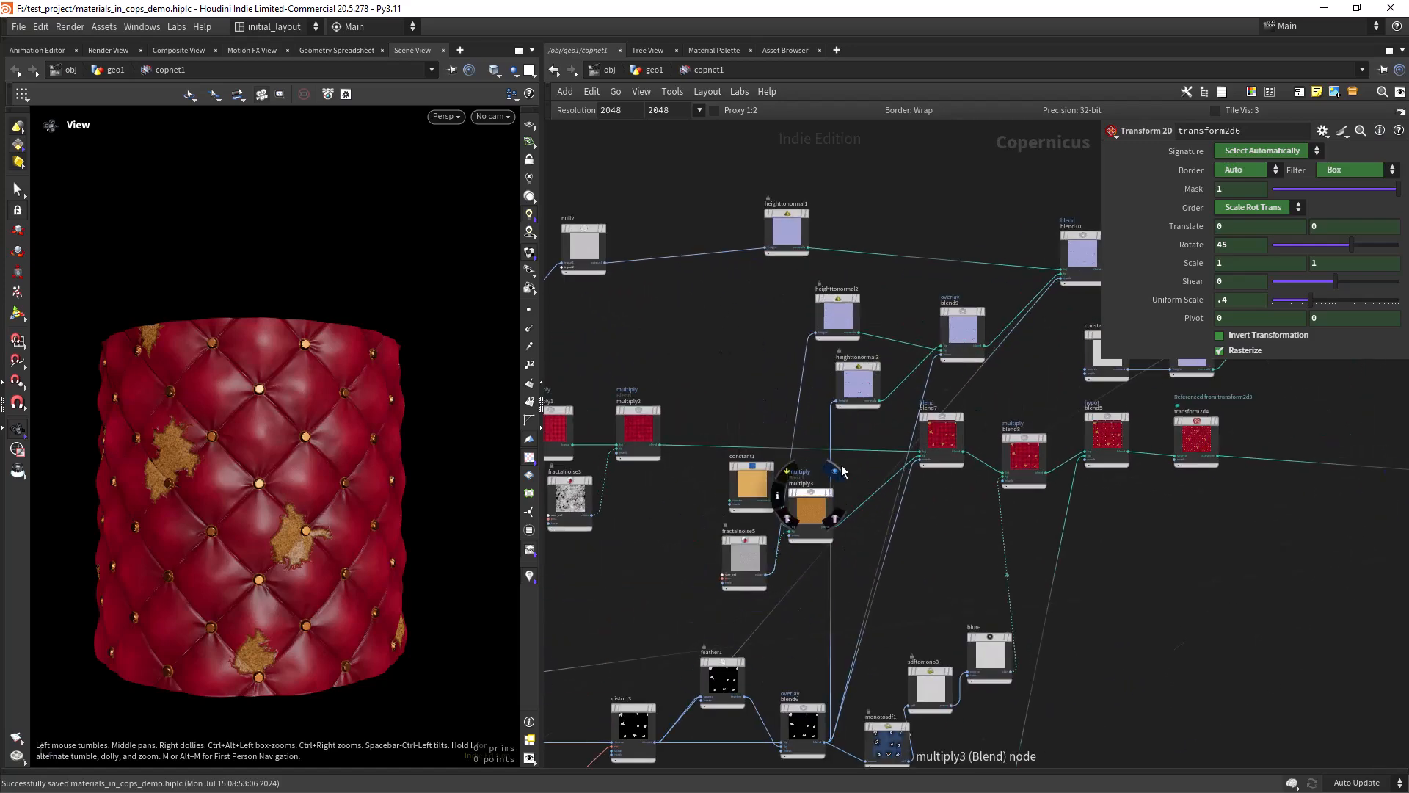
pyautogui.moveTo(966, 445); pyautogui.dragTo(799, 478, button='middle')
pyautogui.click(800, 439)
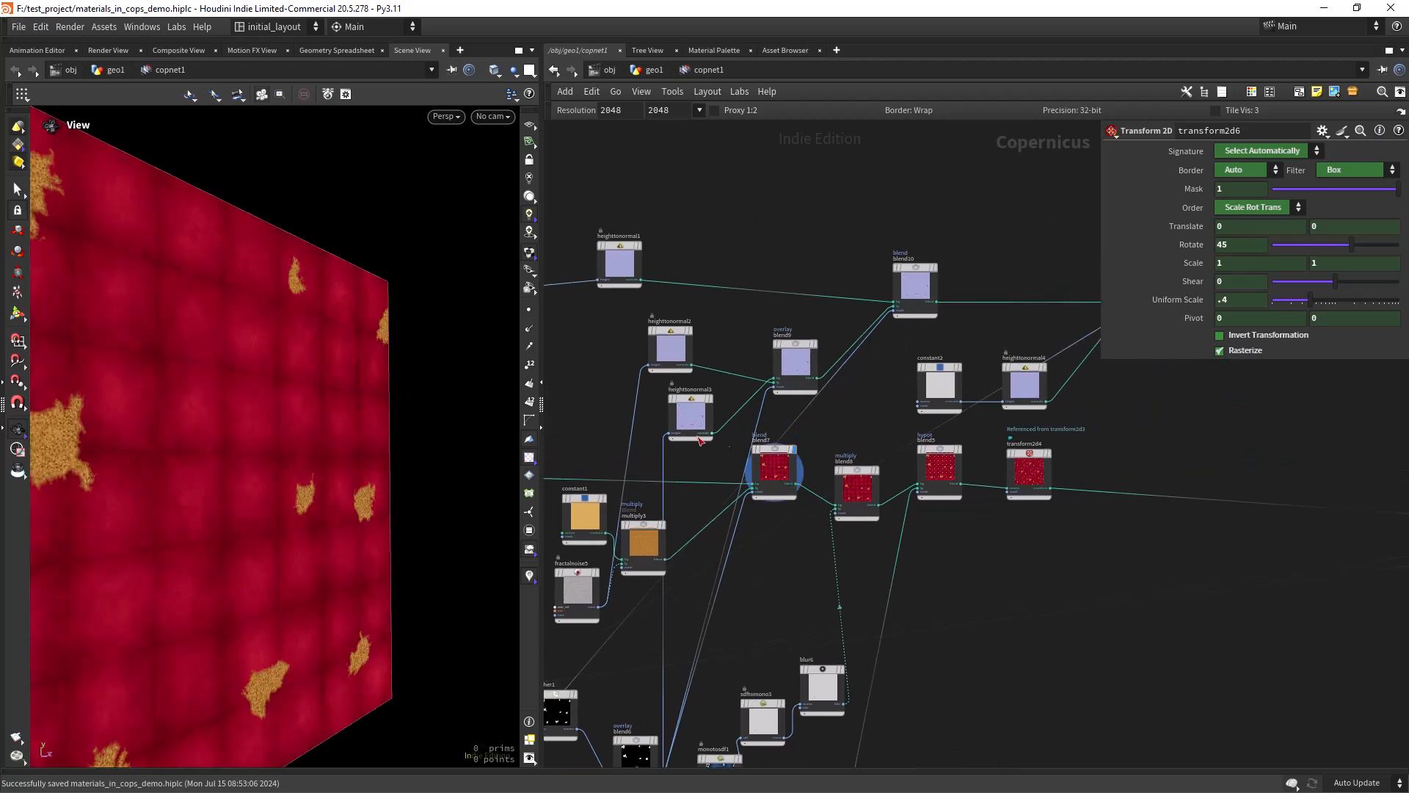
# - Add a Null node fed by blend7's output and place it above the normal map branch
pyautogui.click(798, 482)
pyautogui.moveTo(849, 419); pyautogui.dragTo(627, 573, button='middle')
pyautogui.press('Tab')
pyautogui.write('nu')
pyautogui.press('Return')
pyautogui.click(602, 234)
pyautogui.scroll(-5, 709, 279)
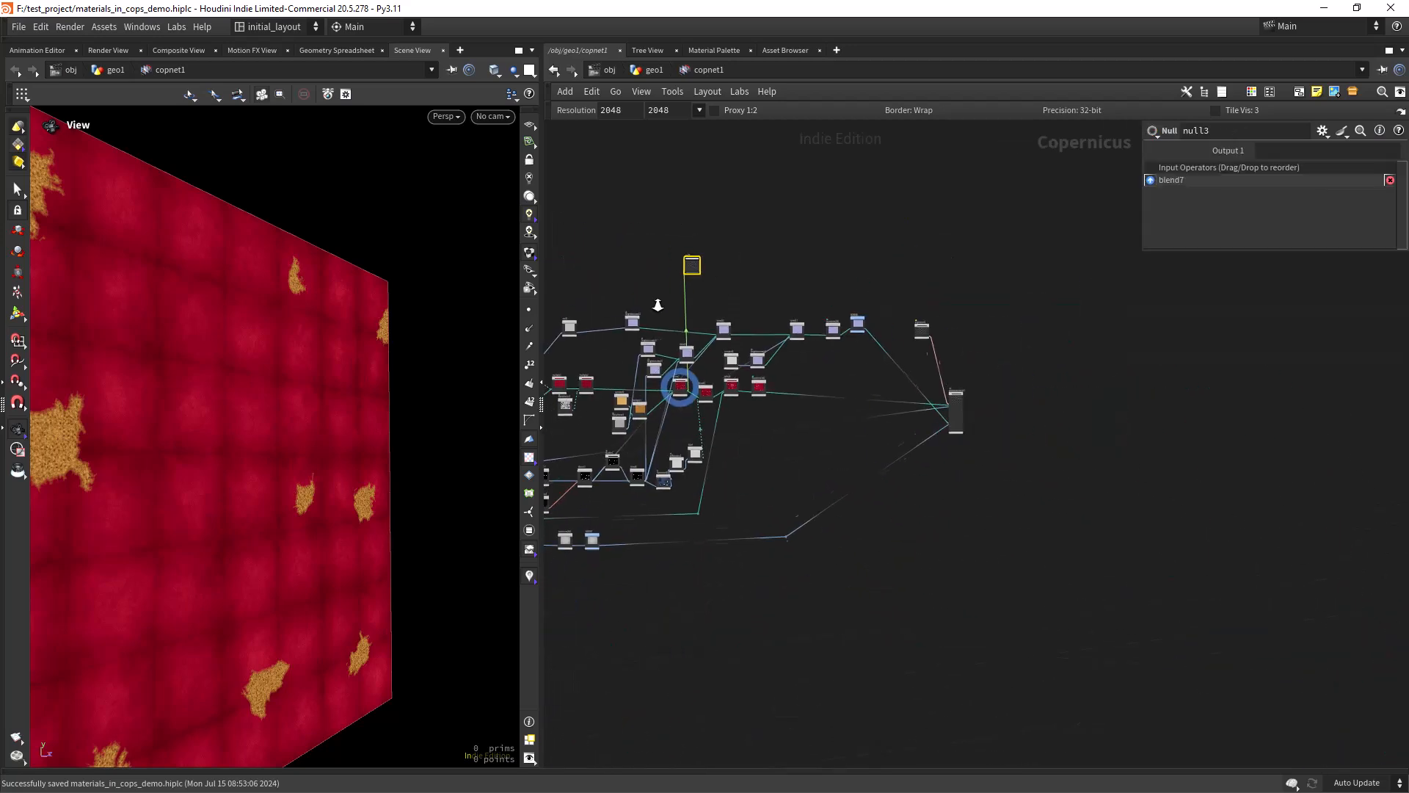
# - Add an RGB to Mono node beside the null3 node
pyautogui.moveTo(746, 381); pyautogui.dragTo(823, 440, button='middle')
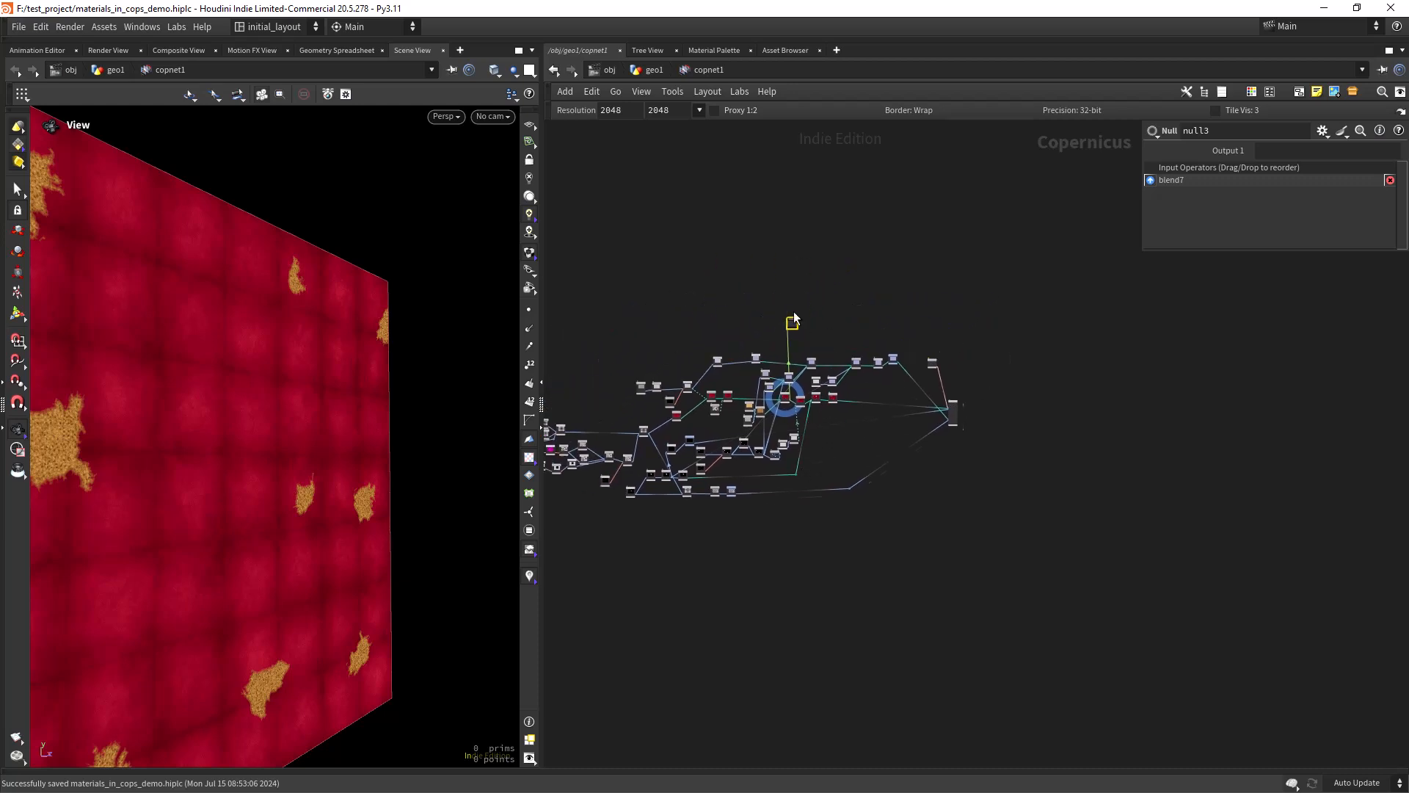
pyautogui.scroll(5, 794, 313)
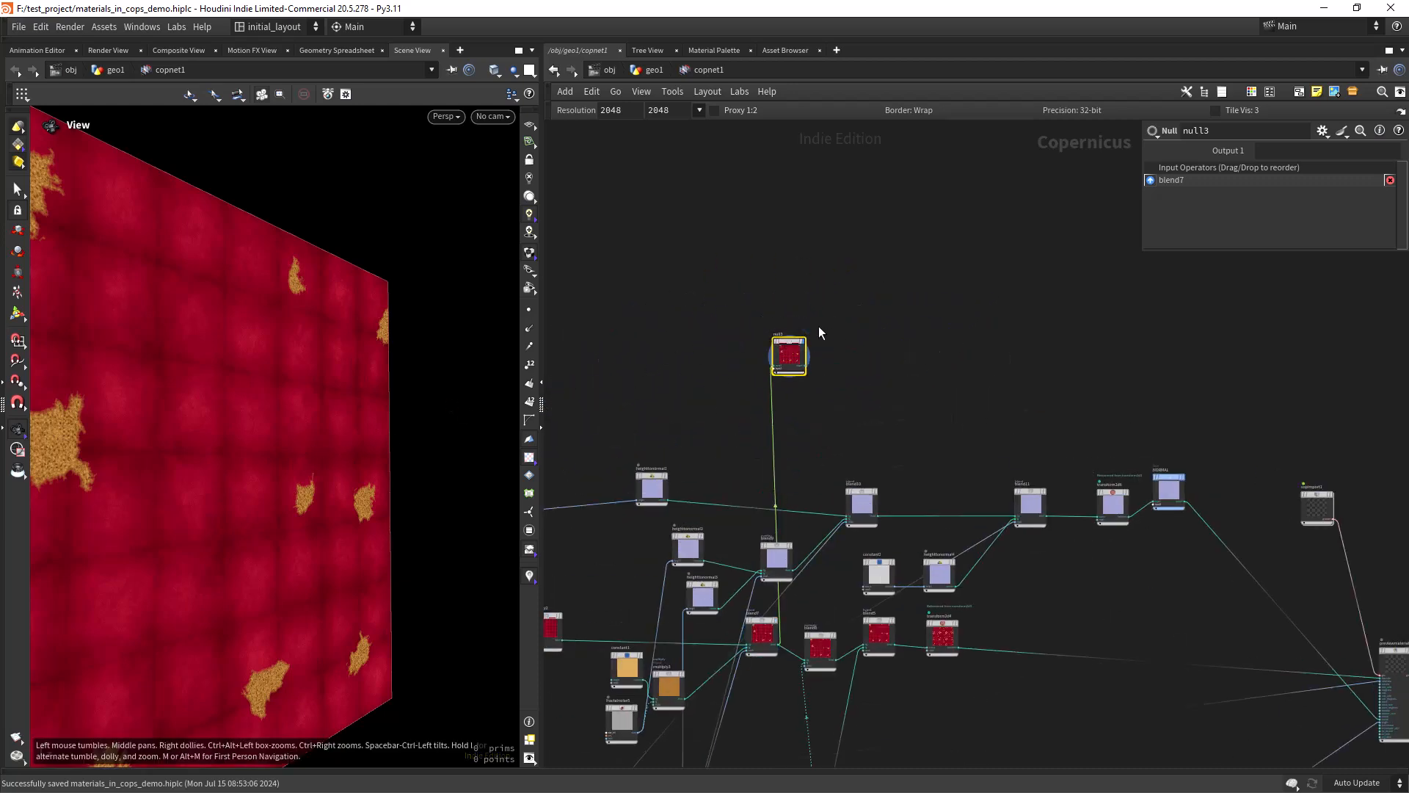
pyautogui.scroll(5, 838, 337)
pyautogui.press('Tab')
pyautogui.write('m')
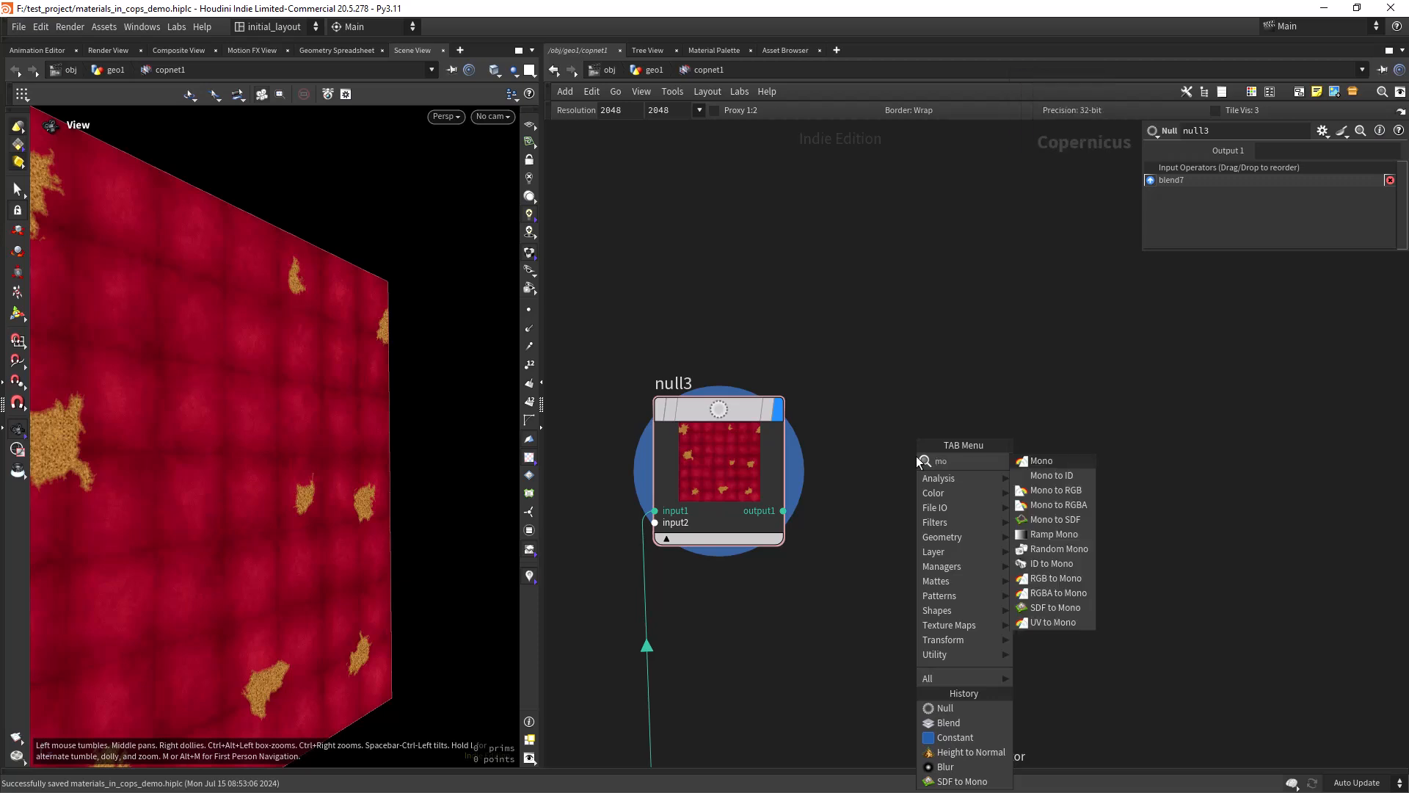
pyautogui.press('BackSpace')
pyautogui.write('rb')
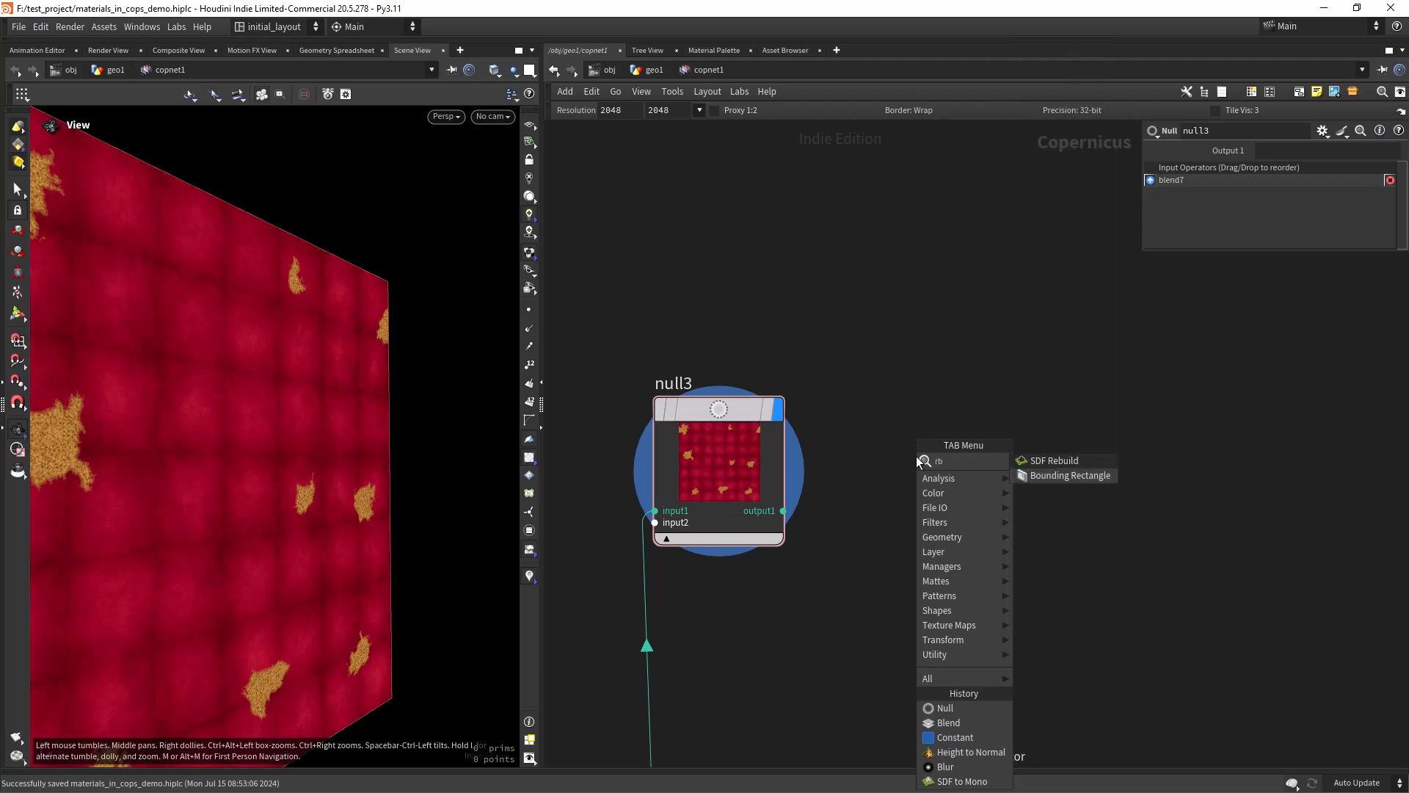
pyautogui.press('BackSpace')
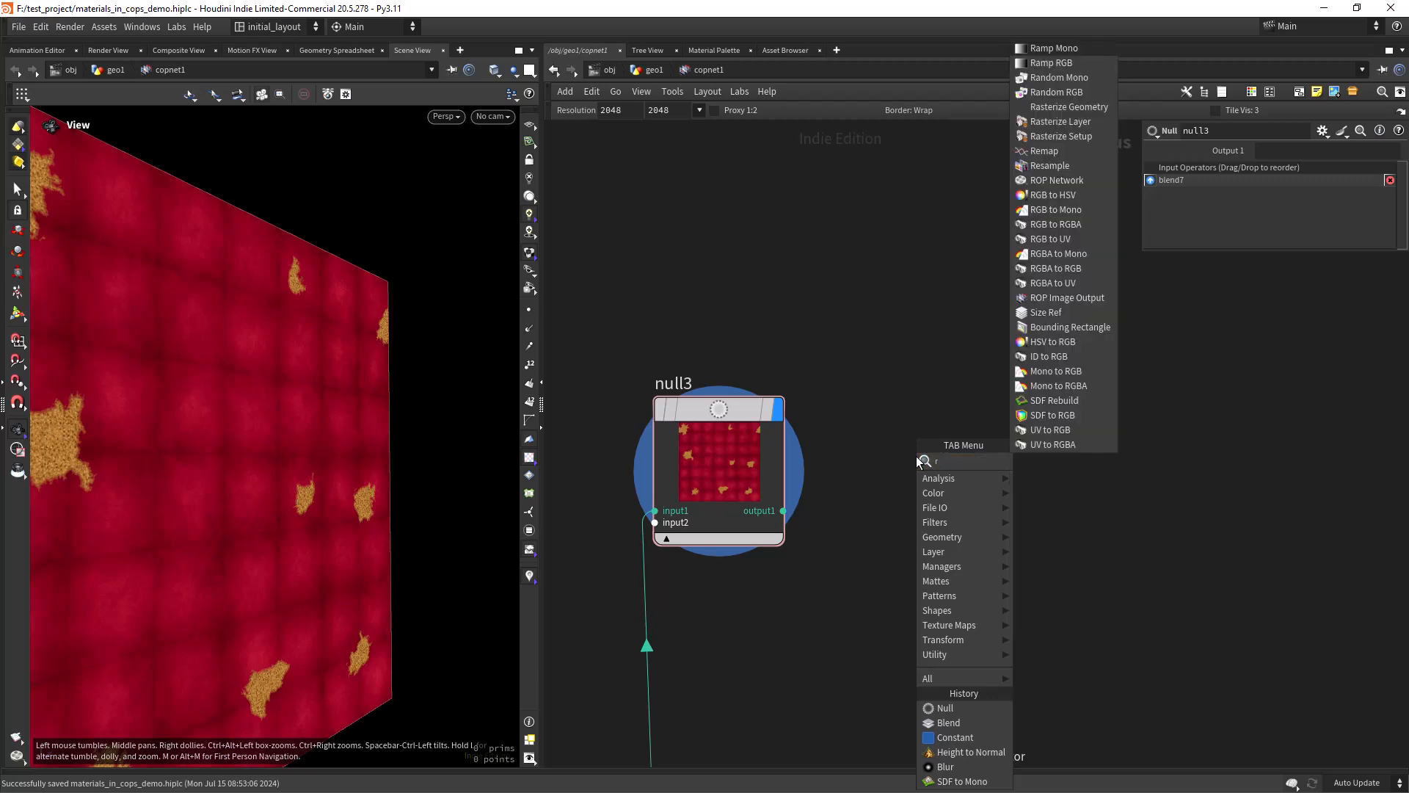
pyautogui.write('gb')
pyautogui.press('Down')
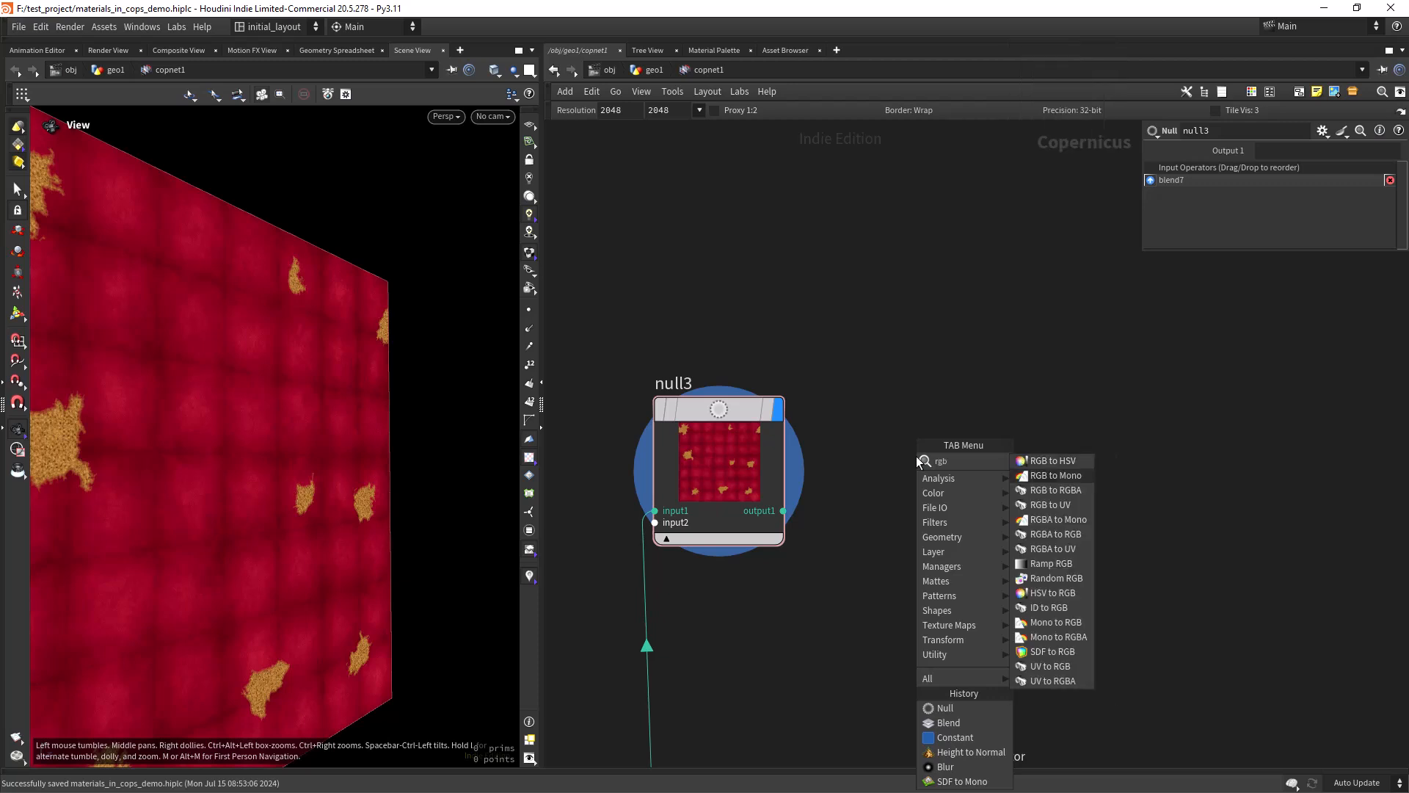
pyautogui.press('Return')
pyautogui.click(916, 456)
# - Feed mono1 from null3's output and display the greyscale leather in the viewport, framed head-on
pyautogui.moveTo(782, 512); pyautogui.dragTo(851, 556)
pyautogui.moveTo(917, 456); pyautogui.dragTo(941, 415)
pyautogui.click(1024, 363)
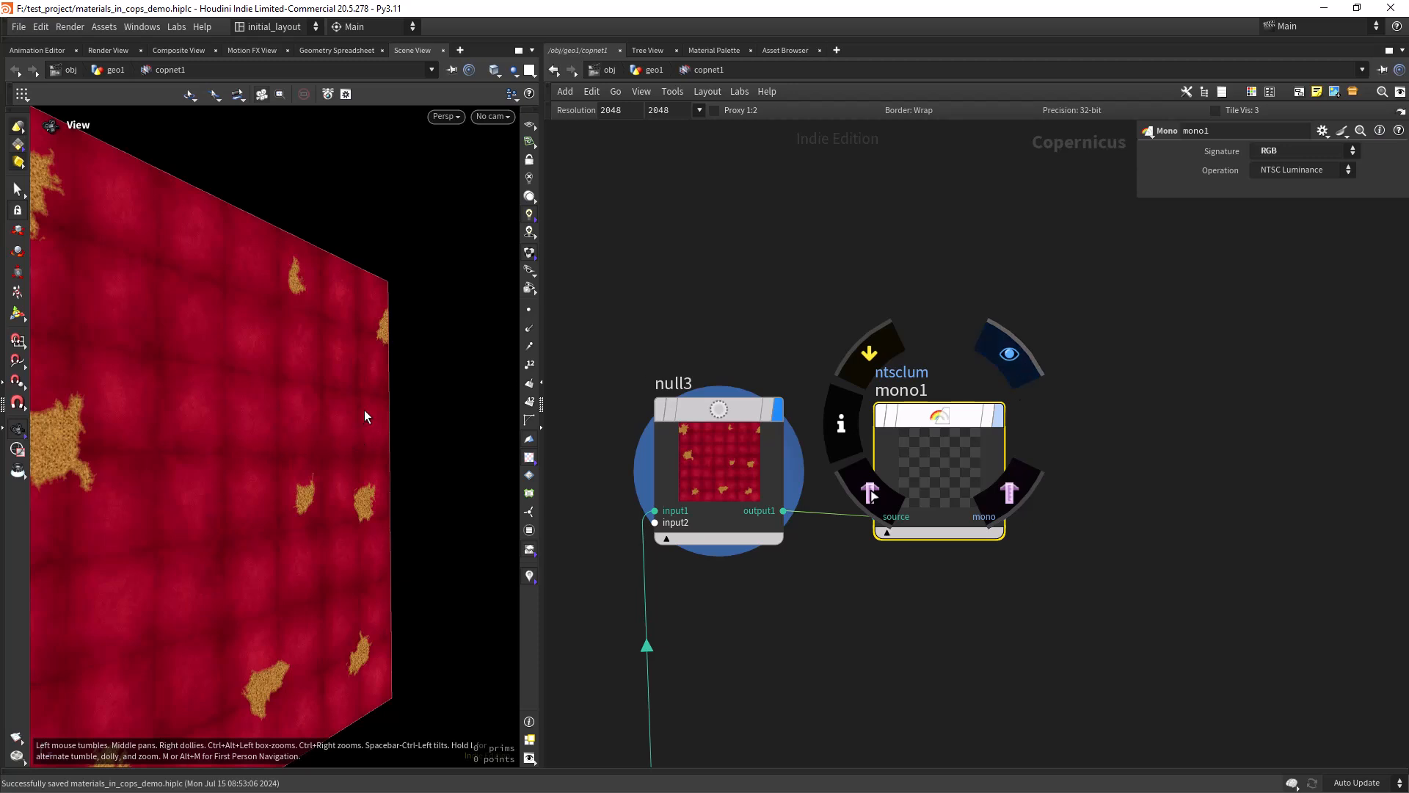
pyautogui.moveTo(314, 441); pyautogui.dragTo(365, 440)
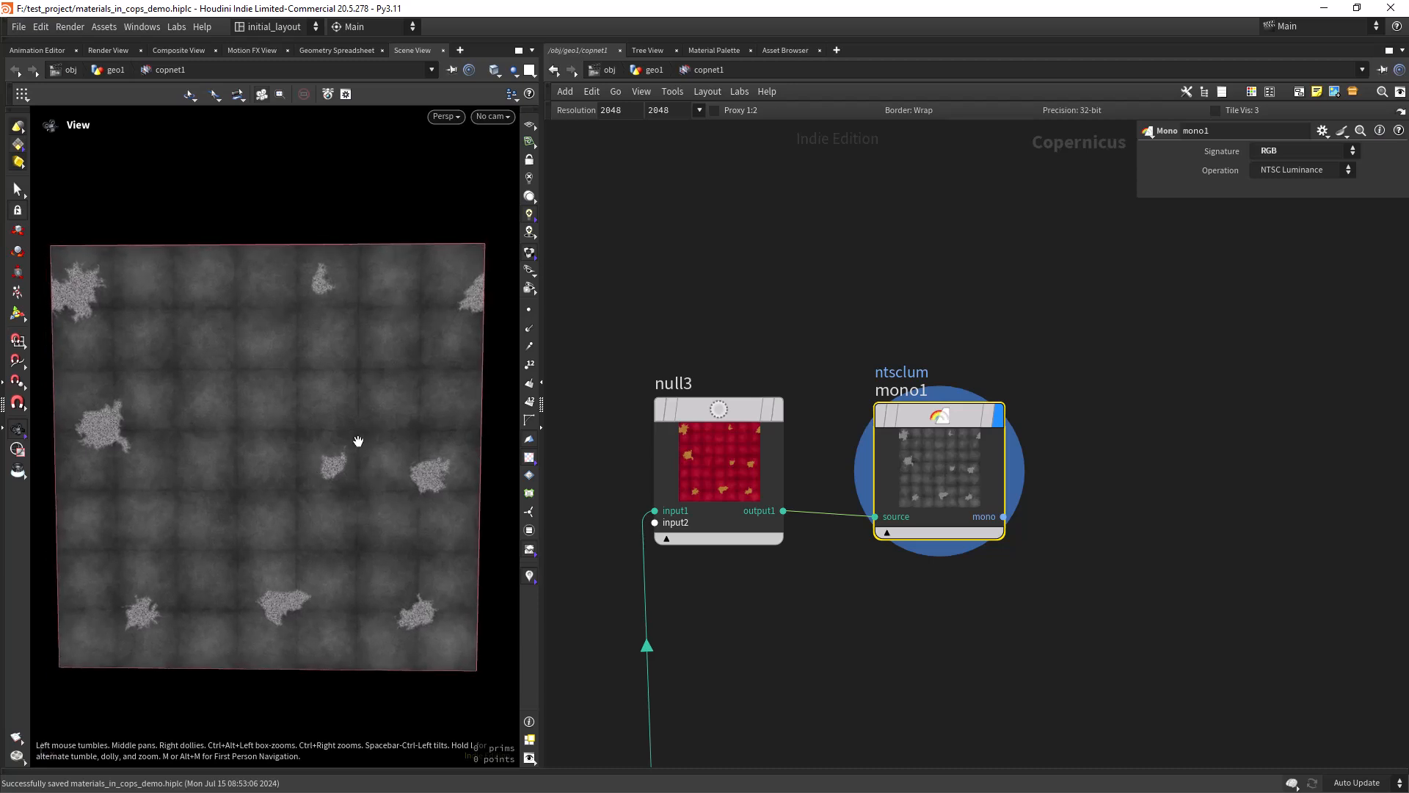
pyautogui.moveTo(308, 453); pyautogui.dragTo(355, 447, button='right')
pyautogui.moveTo(355, 447); pyautogui.dragTo(339, 453, button='middle')
pyautogui.moveTo(340, 453)
pyautogui.mouseDown(button='right')
pyautogui.moveTo(324, 469)
pyautogui.moveTo(342, 444)
pyautogui.mouseUp(button='right')
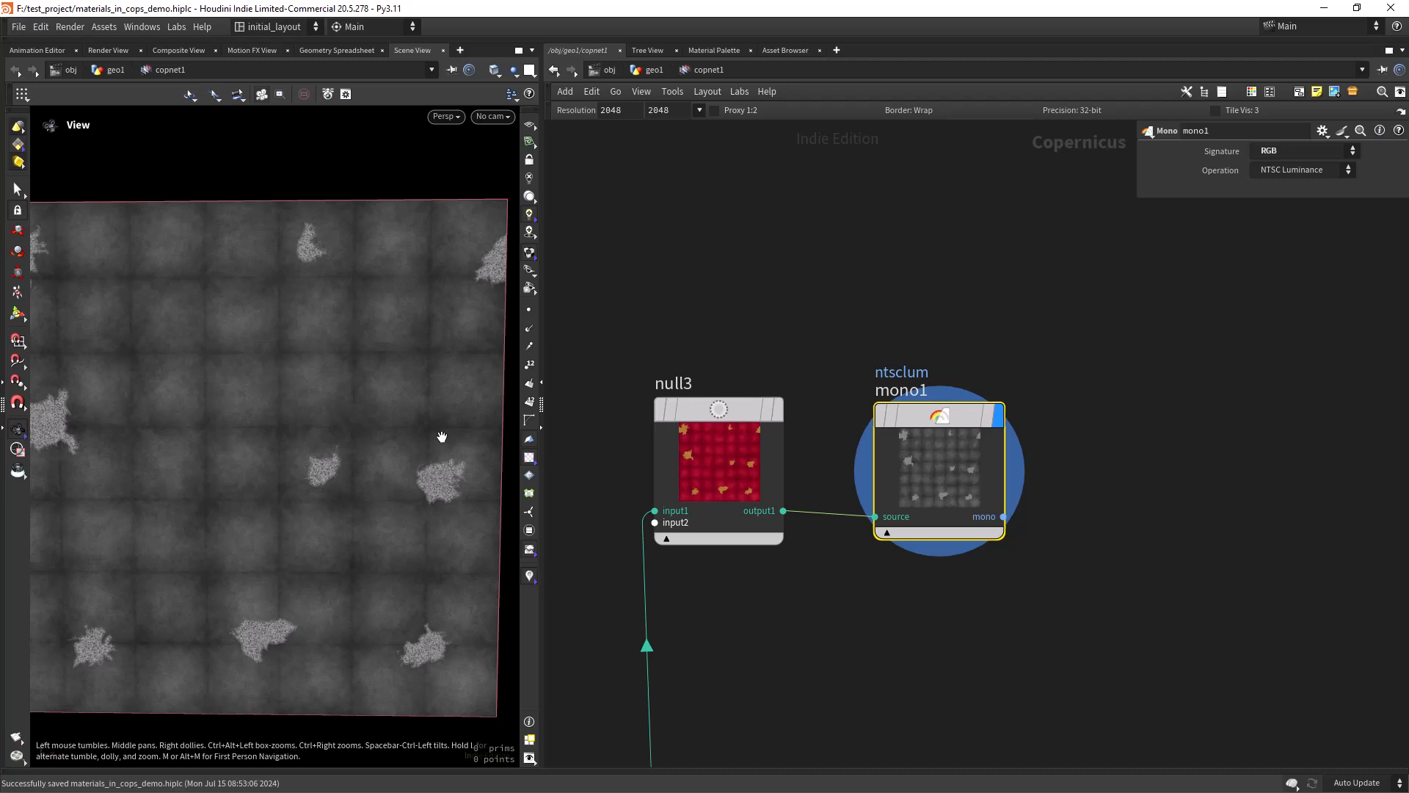
pyautogui.moveTo(706, 446)
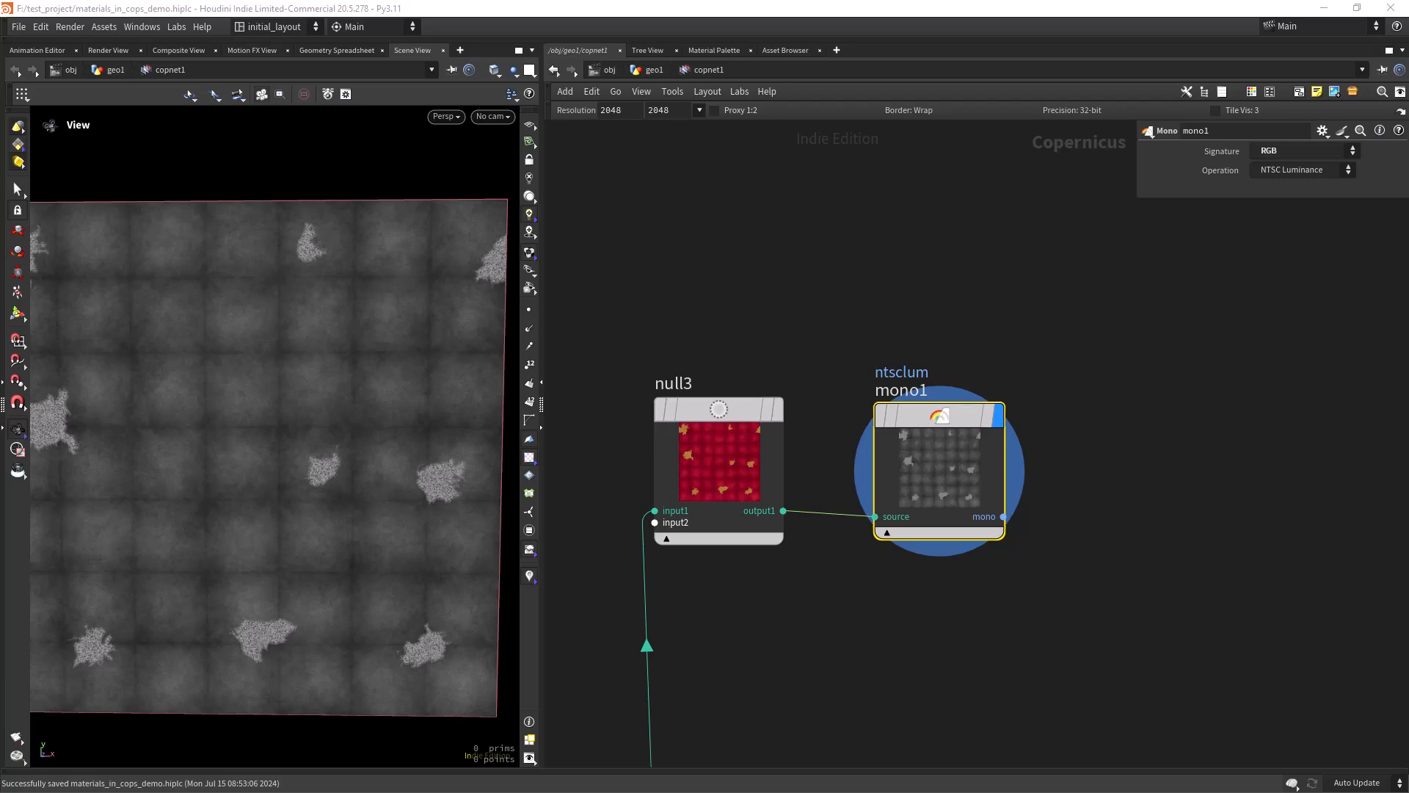
# - Run a new wire from monotorgb2's stud output up to the empty area below null3
pyautogui.scroll(-6, 895, 599)
pyautogui.moveTo(913, 651); pyautogui.dragTo(989, 324, button='middle')
pyautogui.moveTo(864, 644); pyautogui.dragTo(882, 406, button='middle')
pyautogui.moveTo(745, 609); pyautogui.dragTo(921, 538, button='middle')
pyautogui.scroll(3, 812, 537)
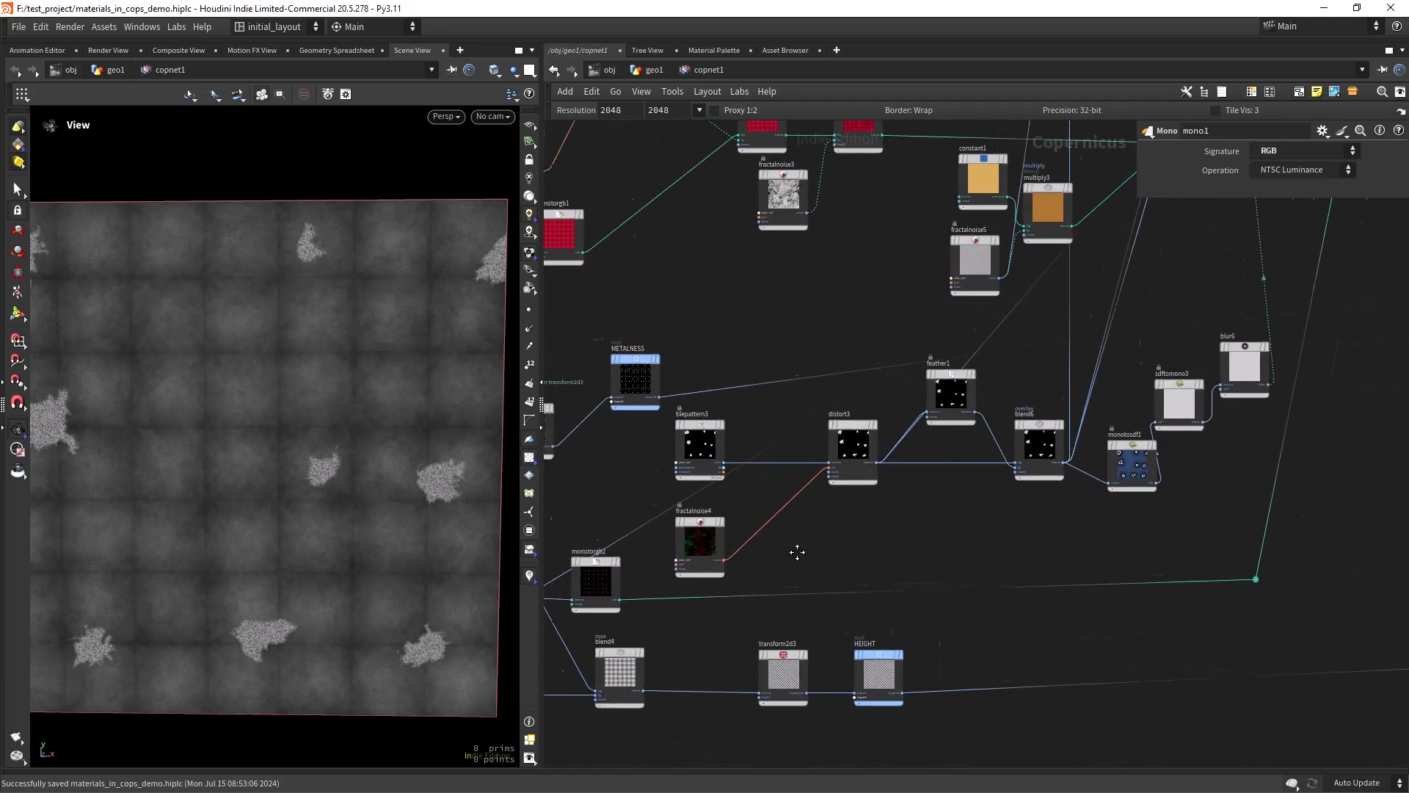
pyautogui.moveTo(773, 553); pyautogui.dragTo(851, 535, button='middle')
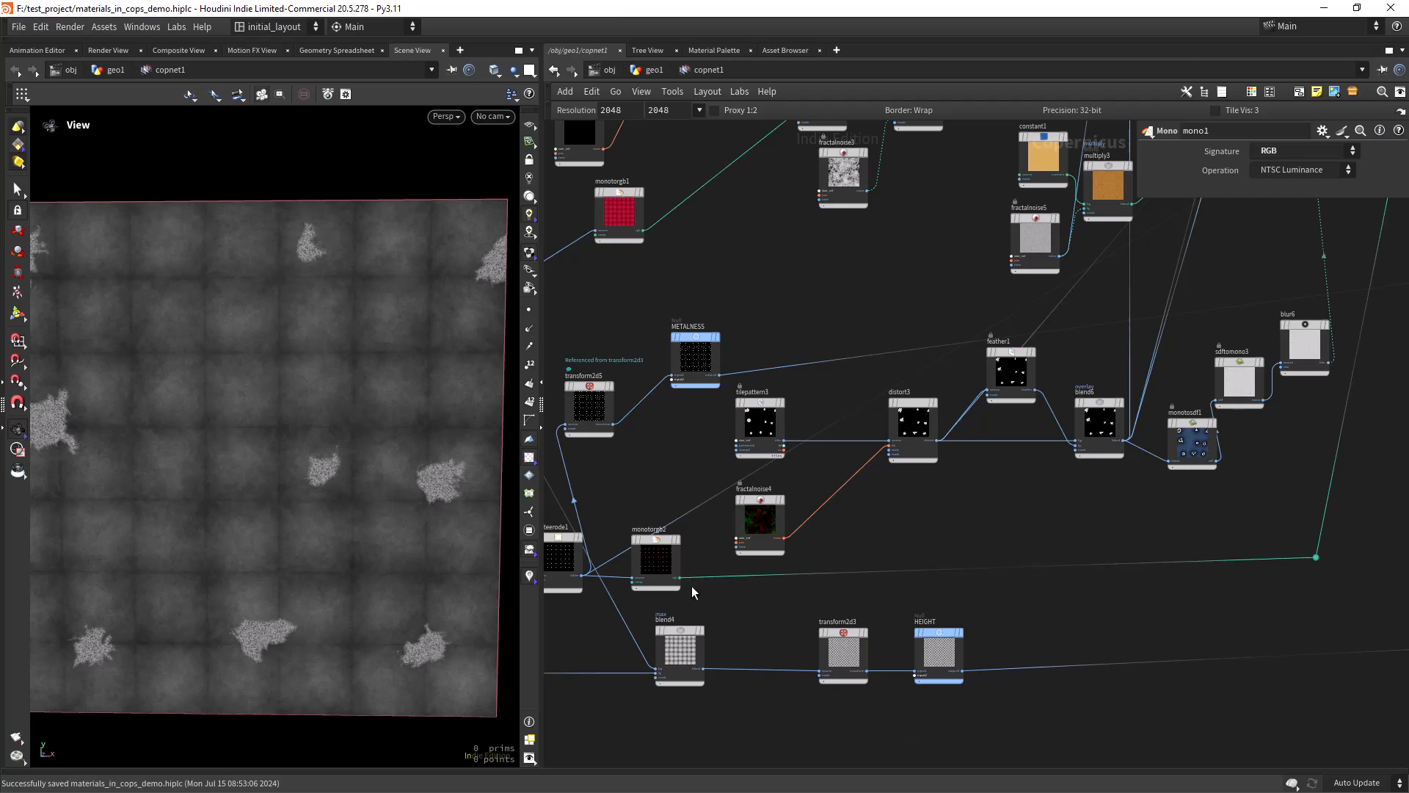
pyautogui.click(655, 559)
pyautogui.scroll(-2, 903, 316)
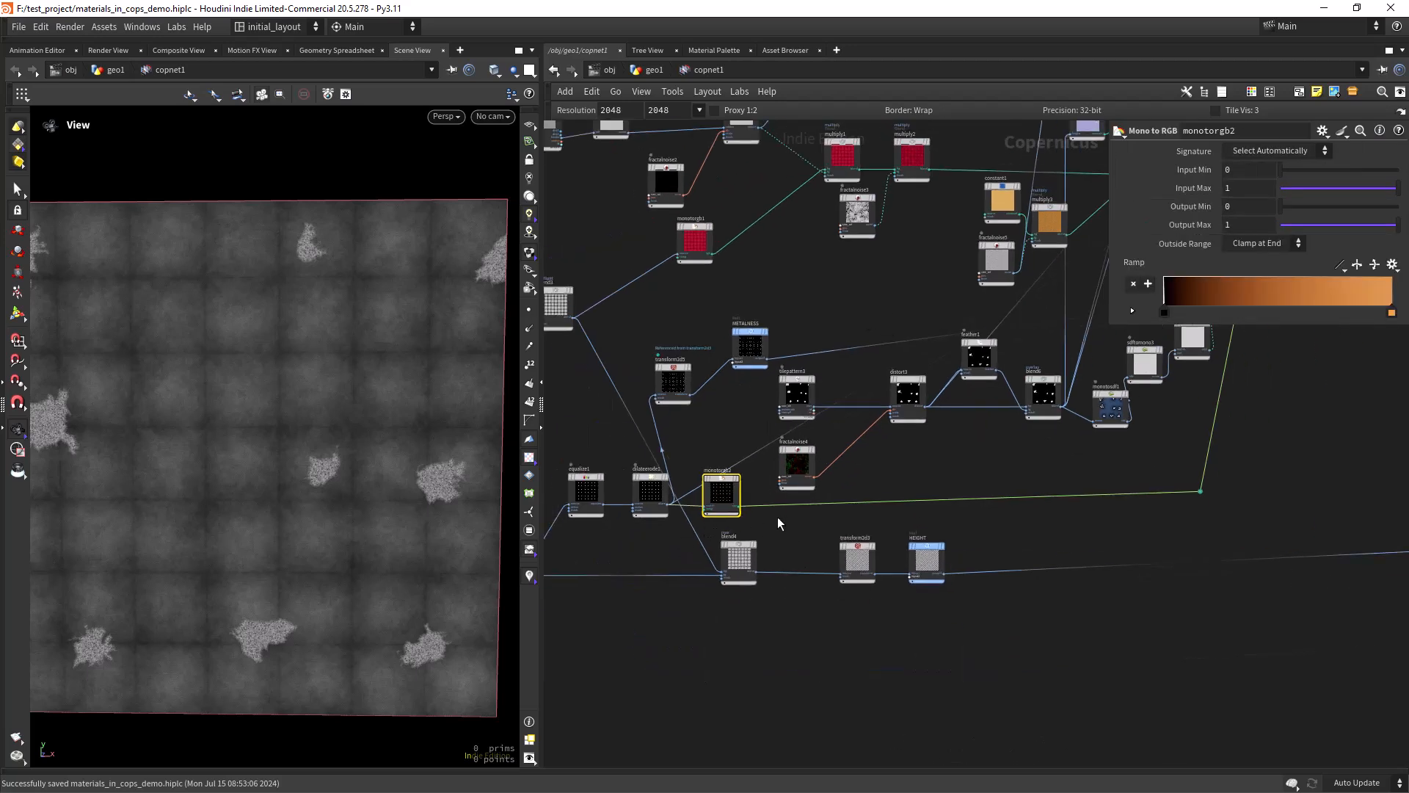
pyautogui.scroll(4, 777, 523)
pyautogui.click(657, 476)
pyautogui.scroll(-4, 888, 520)
pyautogui.moveTo(973, 305); pyautogui.dragTo(653, 611, button='middle')
pyautogui.moveTo(761, 419); pyautogui.dragTo(675, 650, button='middle')
pyautogui.scroll(4, 881, 477)
pyautogui.moveTo(907, 457); pyautogui.dragTo(865, 466, button='middle')
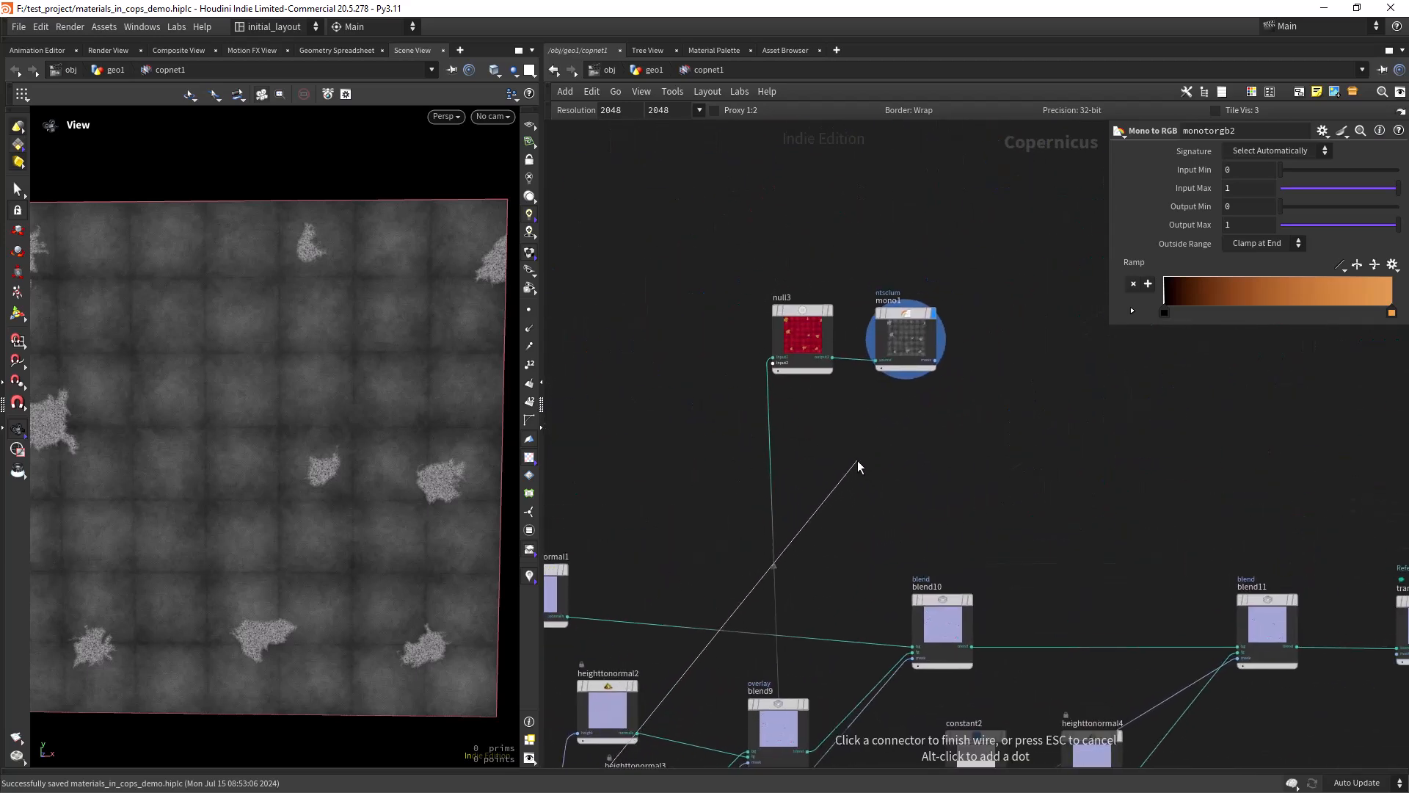
# - Attach an RGB to Mono node to the monotorgb2 wire and display its stud mask
pyautogui.press('Tab')
pyautogui.write('rb')
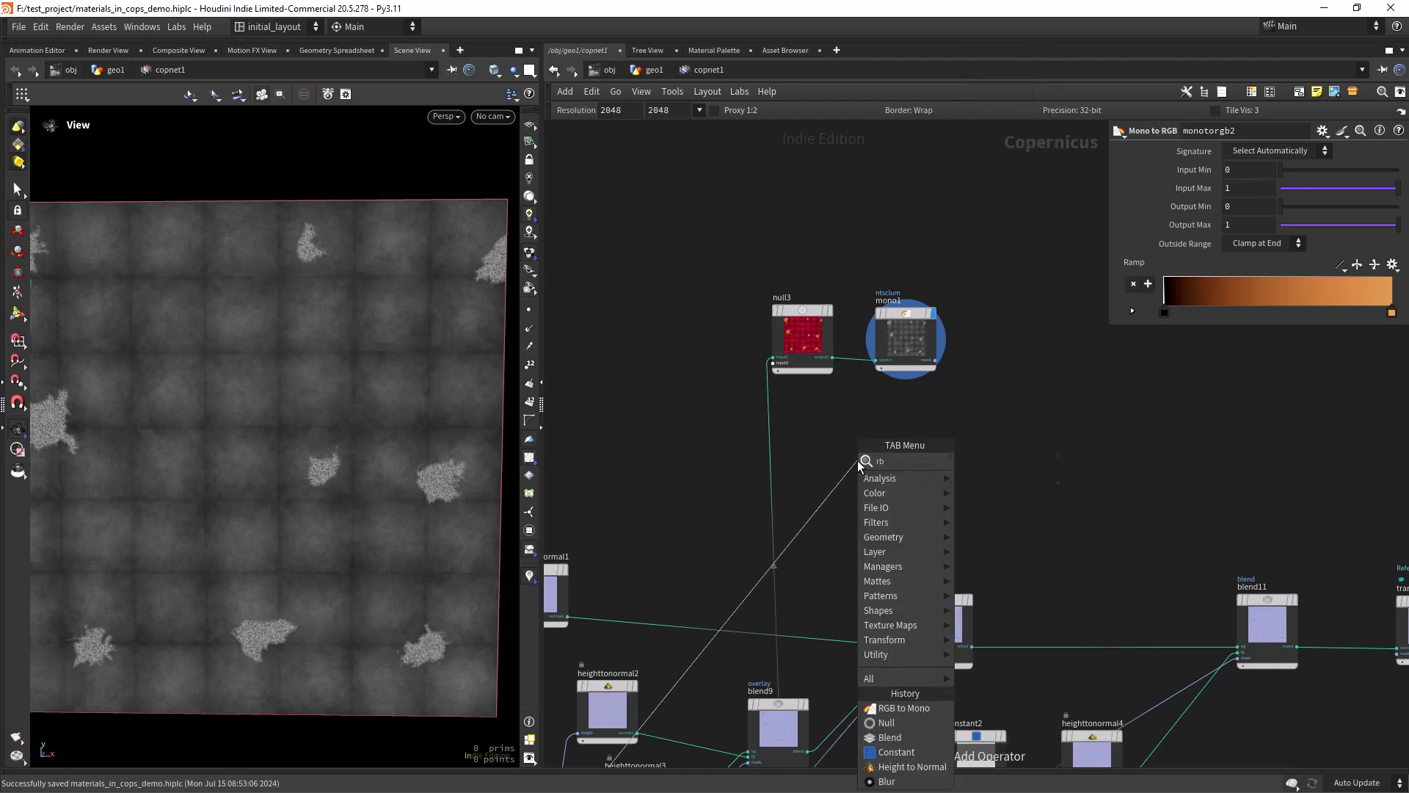
pyautogui.press('BackSpace')
pyautogui.write('g')
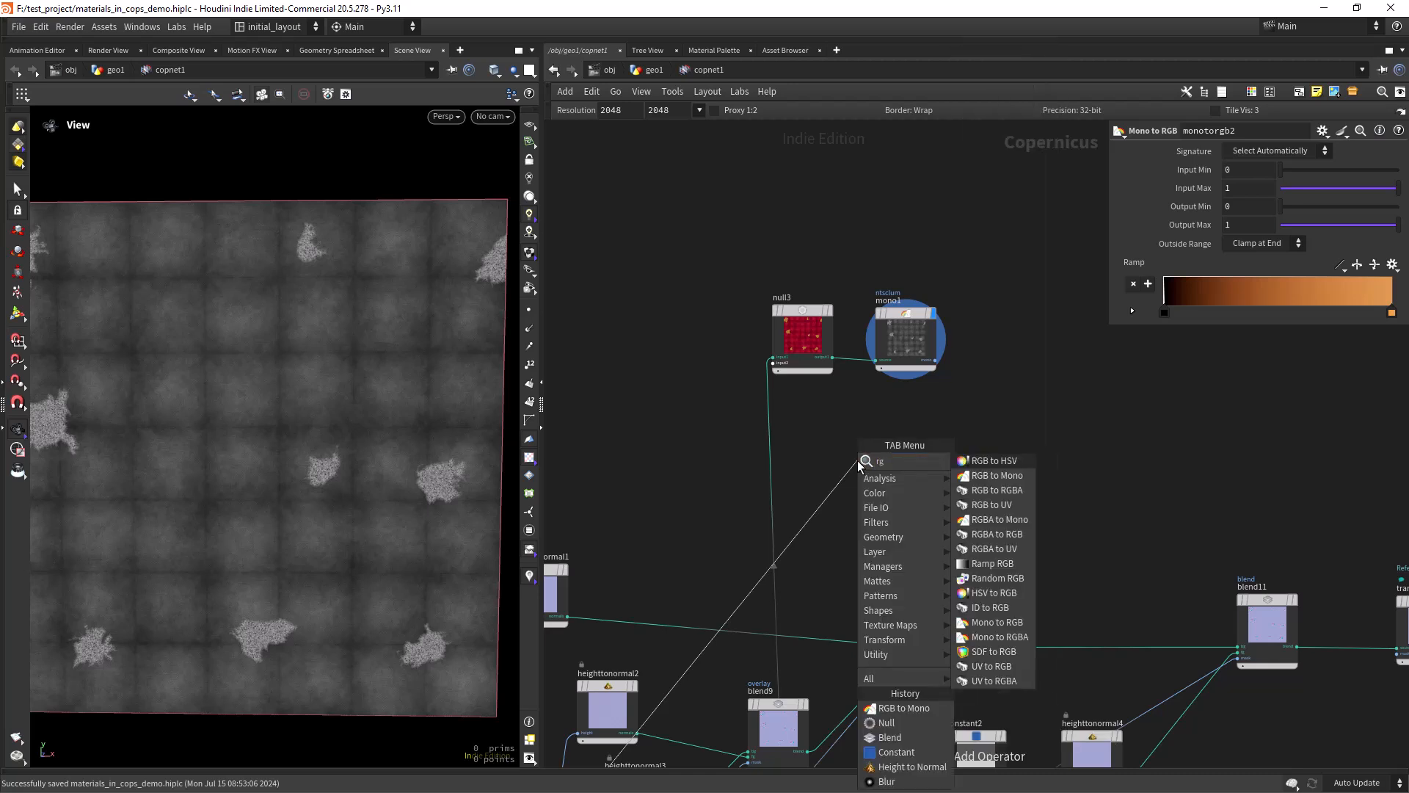
pyautogui.write('b')
pyautogui.press('Down')
pyautogui.press('Return')
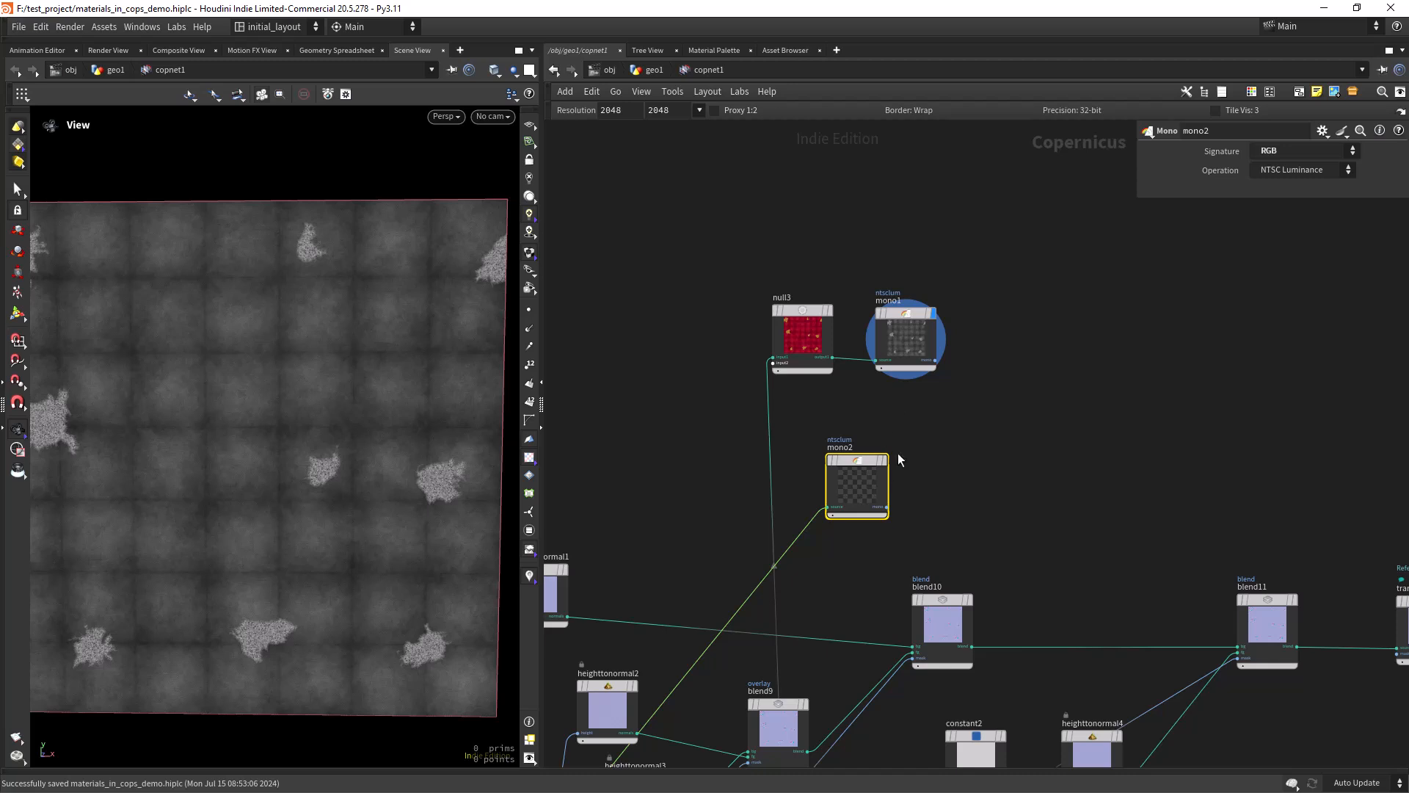
pyautogui.moveTo(891, 430)
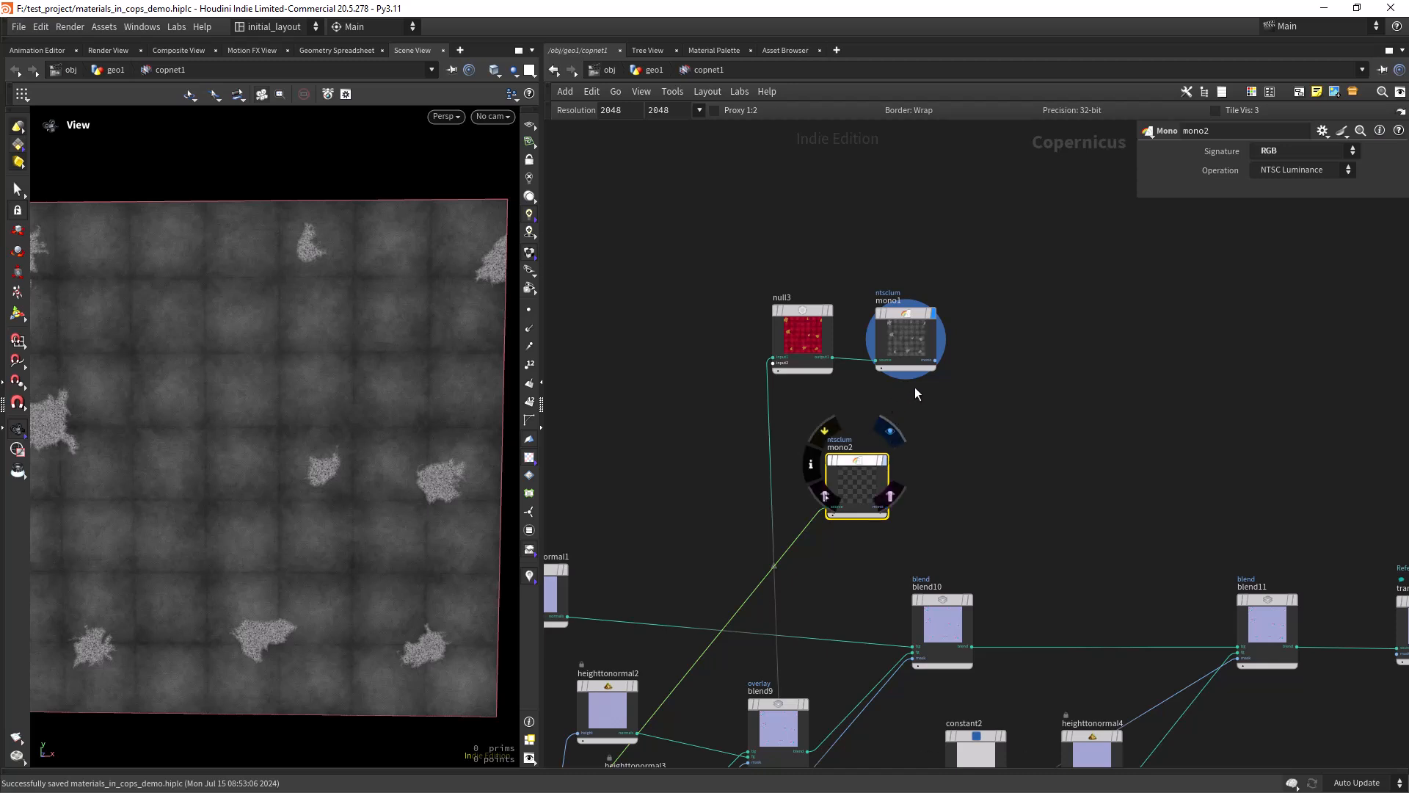
pyautogui.press('r')
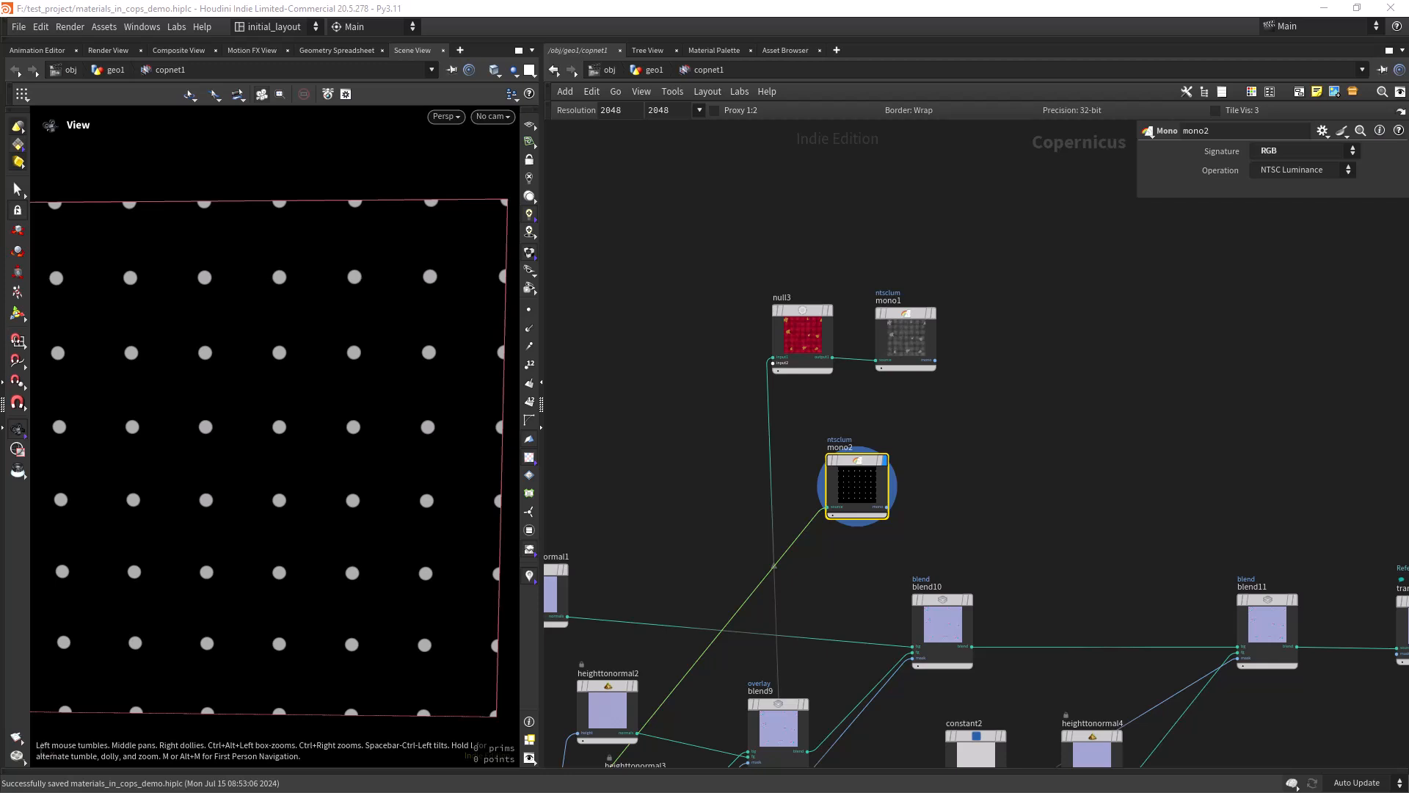
# - Add an Invert node fed by mono2 and display the inverted stud mask
pyautogui.press('Tab')
pyautogui.write('inv')
pyautogui.press('Return')
pyautogui.click(904, 447)
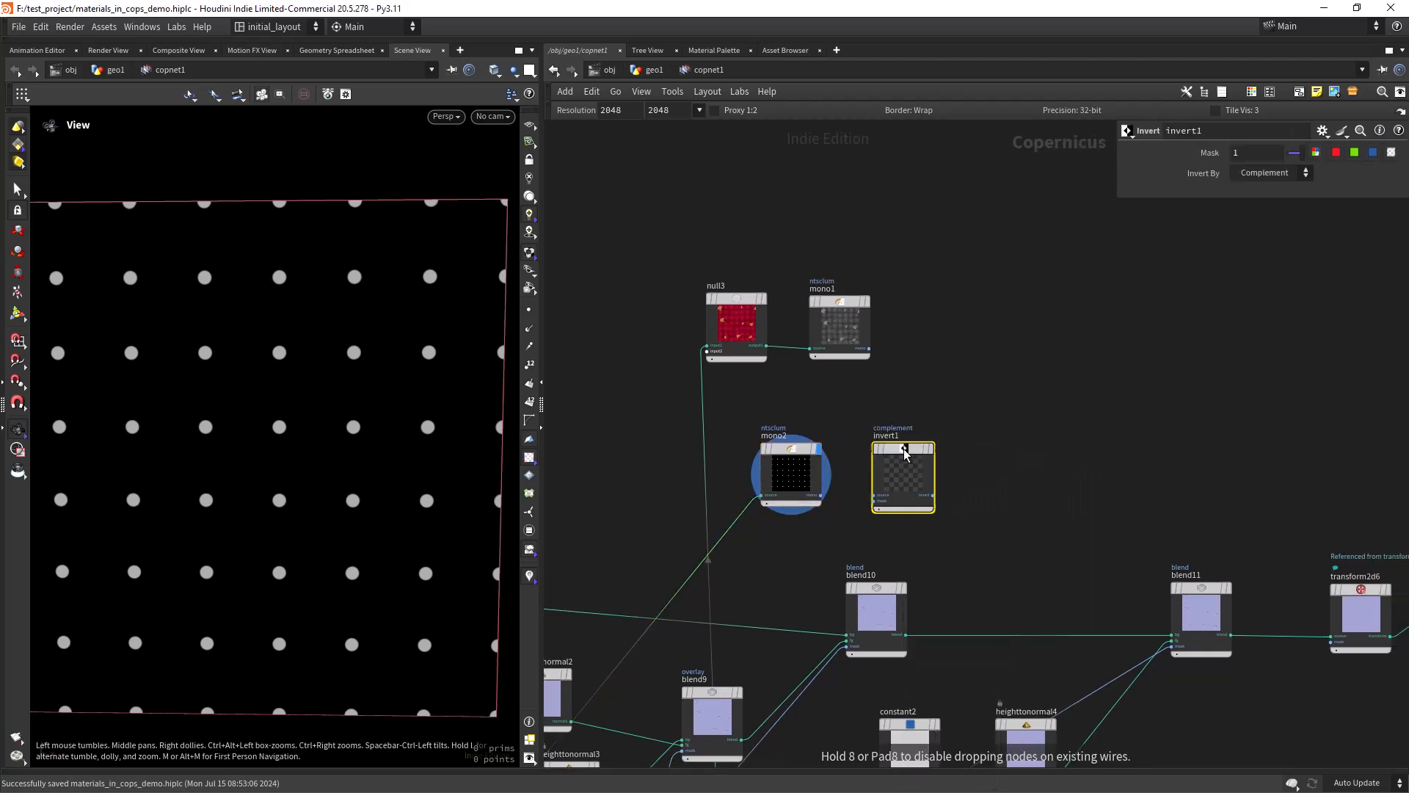
pyautogui.moveTo(821, 495); pyautogui.dragTo(874, 497)
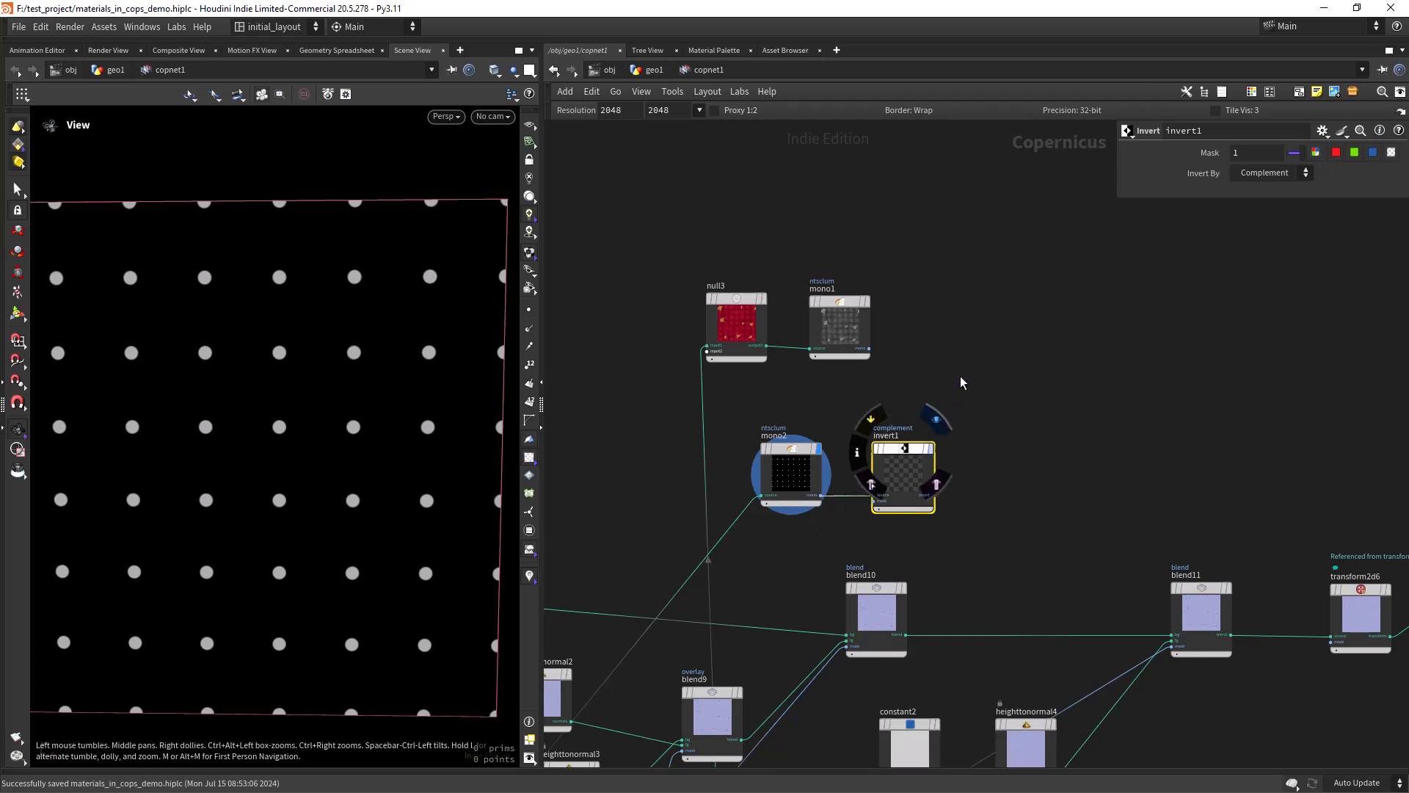
pyautogui.press('r')
# - Move mono1 farther from null3 and add a Blend node beyond it
pyautogui.moveTo(838, 309); pyautogui.dragTo(987, 307)
pyautogui.scroll(3, 376, 410)
pyautogui.scroll(3, 339, 431)
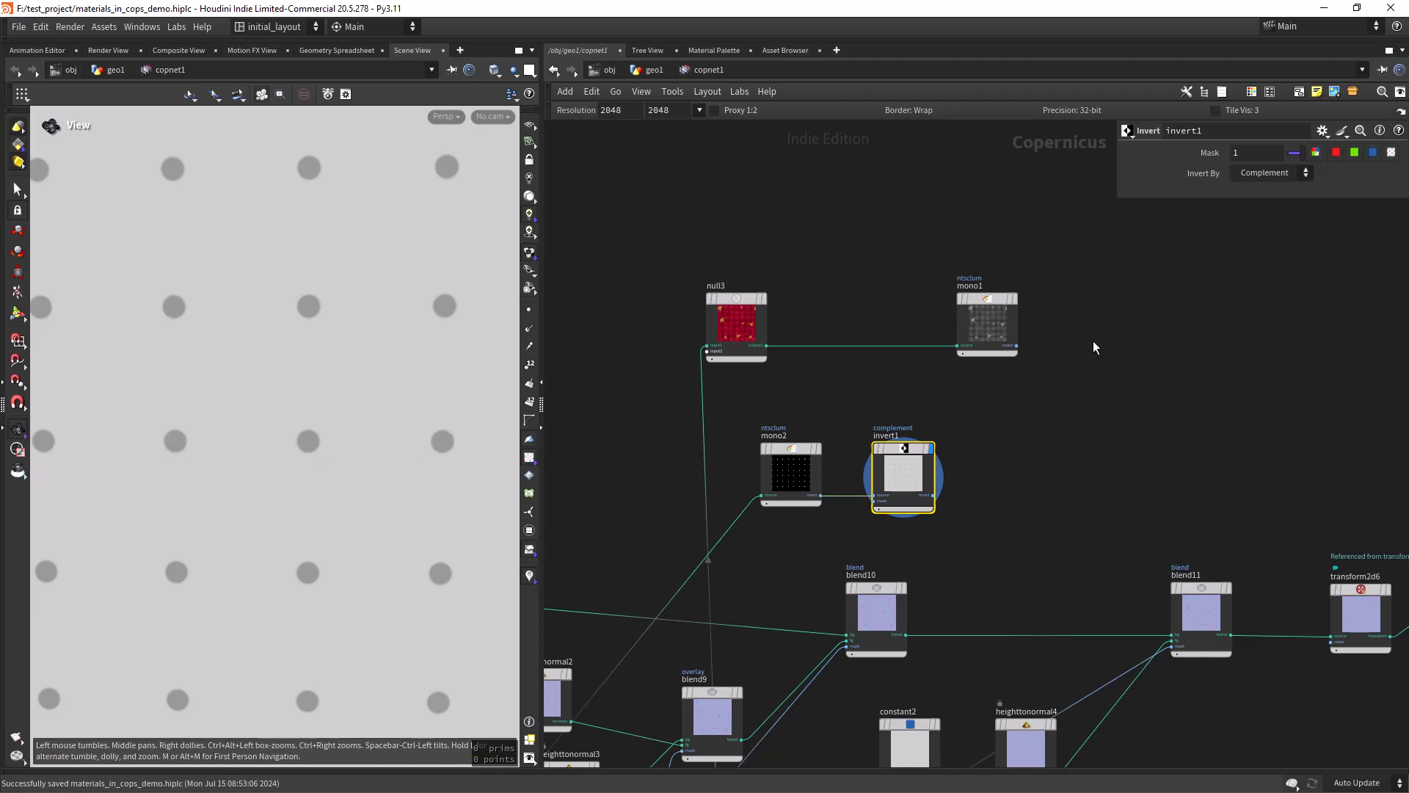
pyautogui.press('Tab')
pyautogui.write('blend')
pyautogui.press('Return')
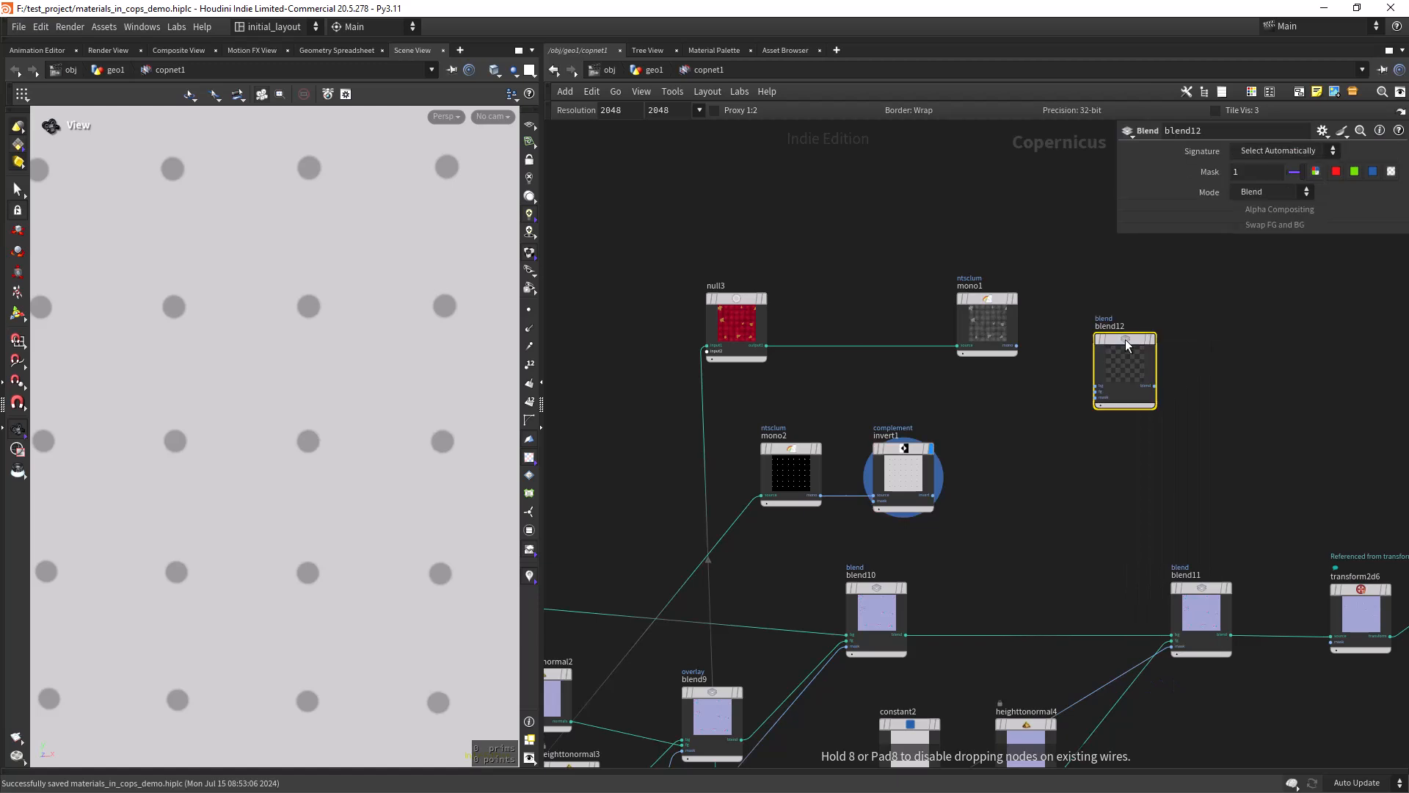
# - Connect mono1 to blend12's background input and invert1 to its foreground input
pyautogui.moveTo(991, 297); pyautogui.dragTo(927, 316)
pyautogui.scroll(3, 984, 364)
pyautogui.click(936, 363)
pyautogui.click(1179, 403)
pyautogui.click(903, 591)
pyautogui.click(1179, 413)
pyautogui.moveTo(1191, 476); pyautogui.dragTo(922, 541, button='middle')
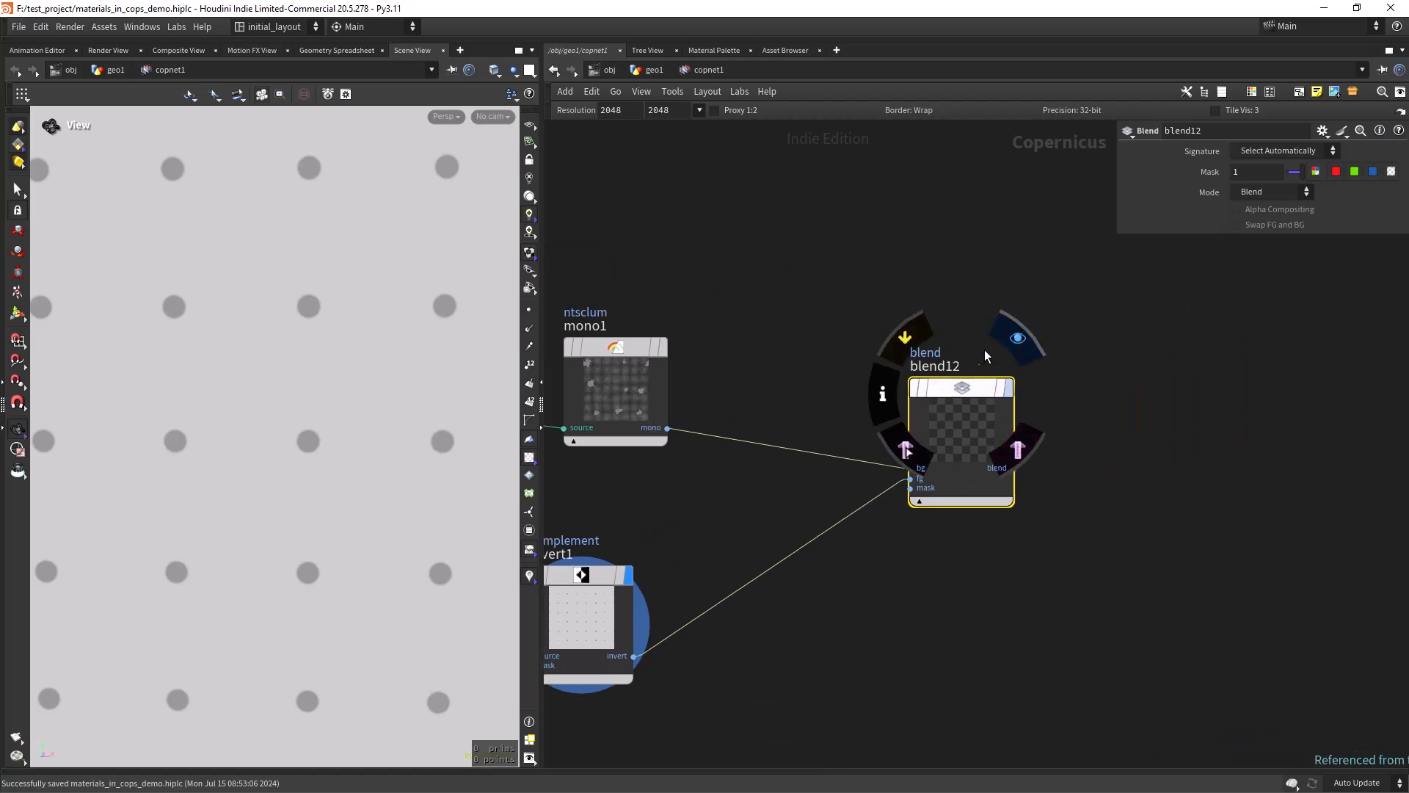
# - Display blend12 and set its blend mode to Multiply
pyautogui.press('r')
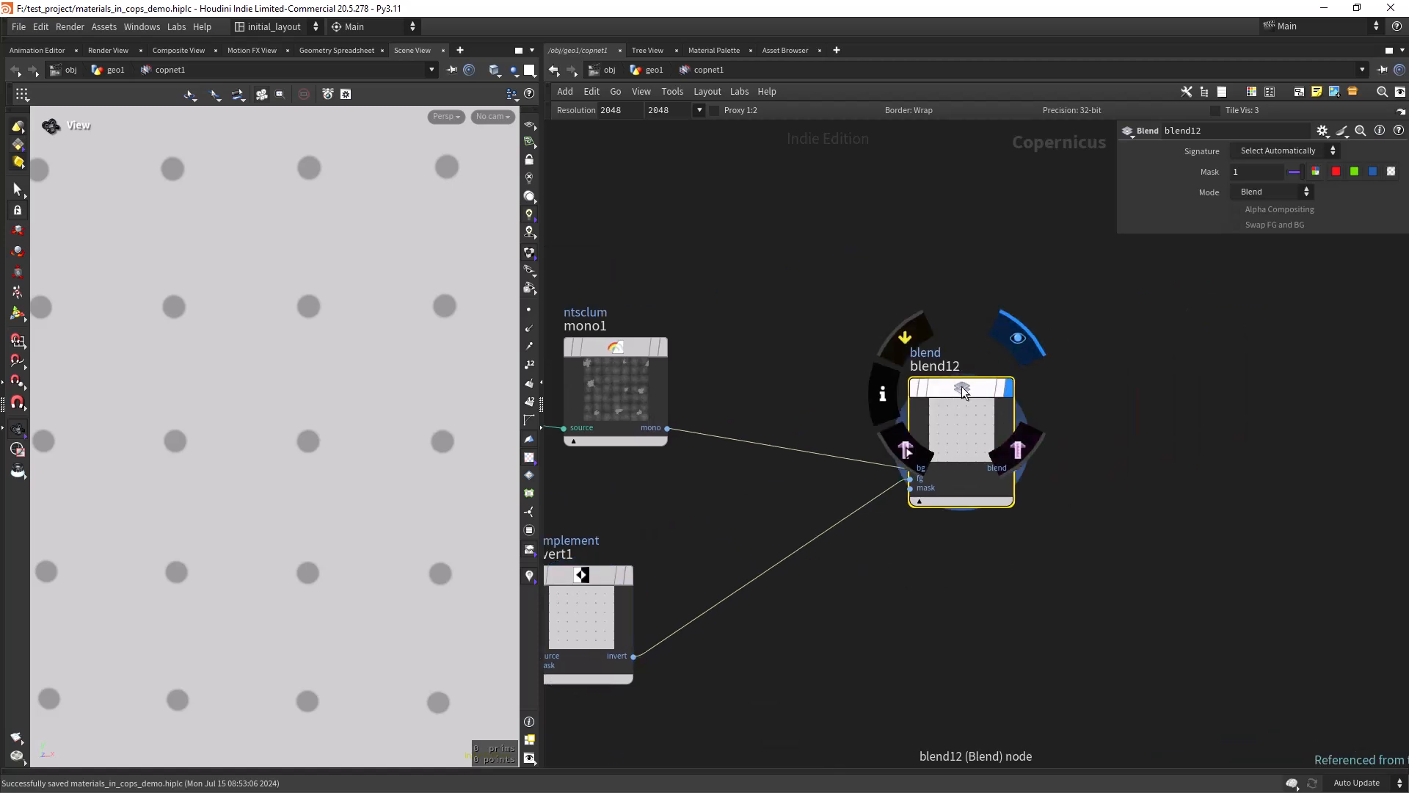
pyautogui.click(1264, 193)
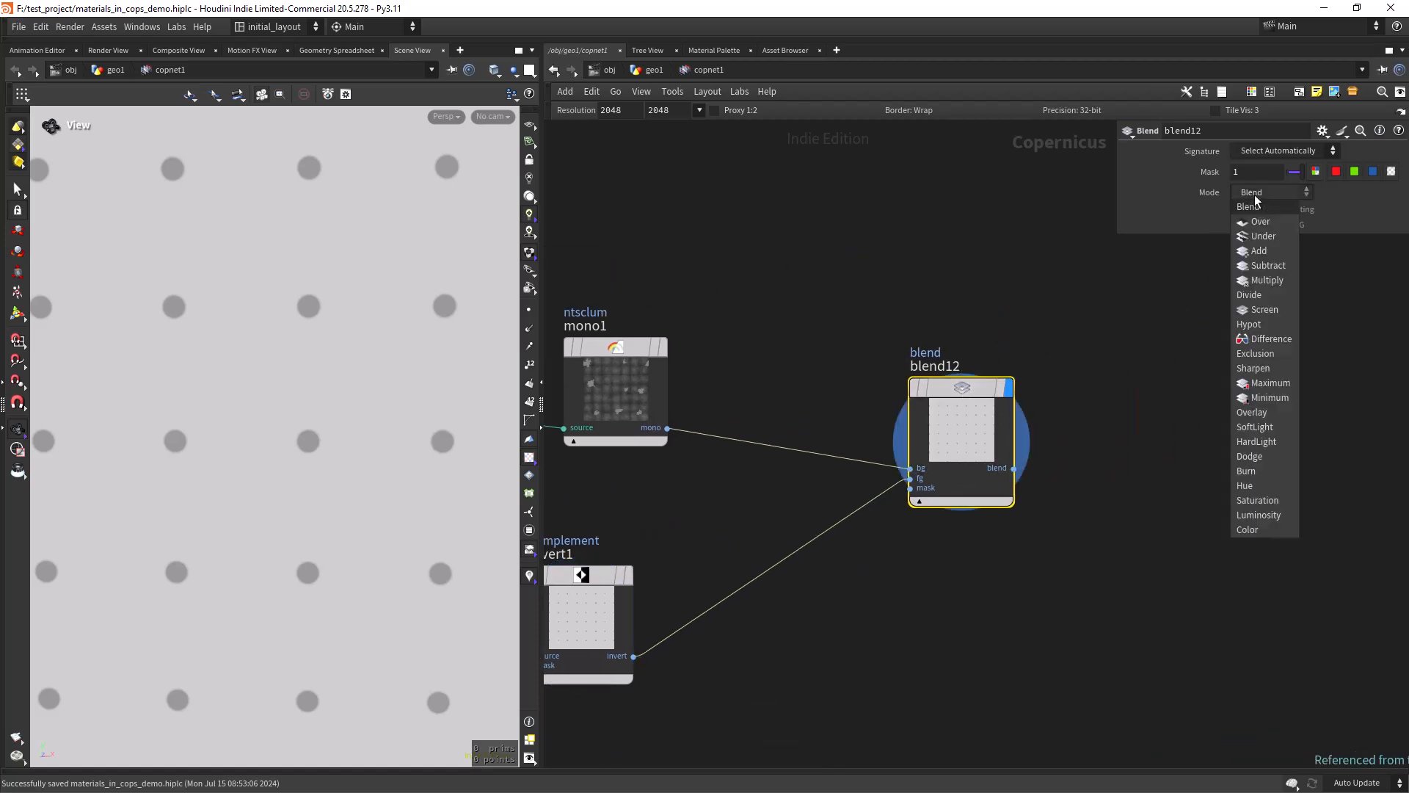
pyautogui.click(1275, 280)
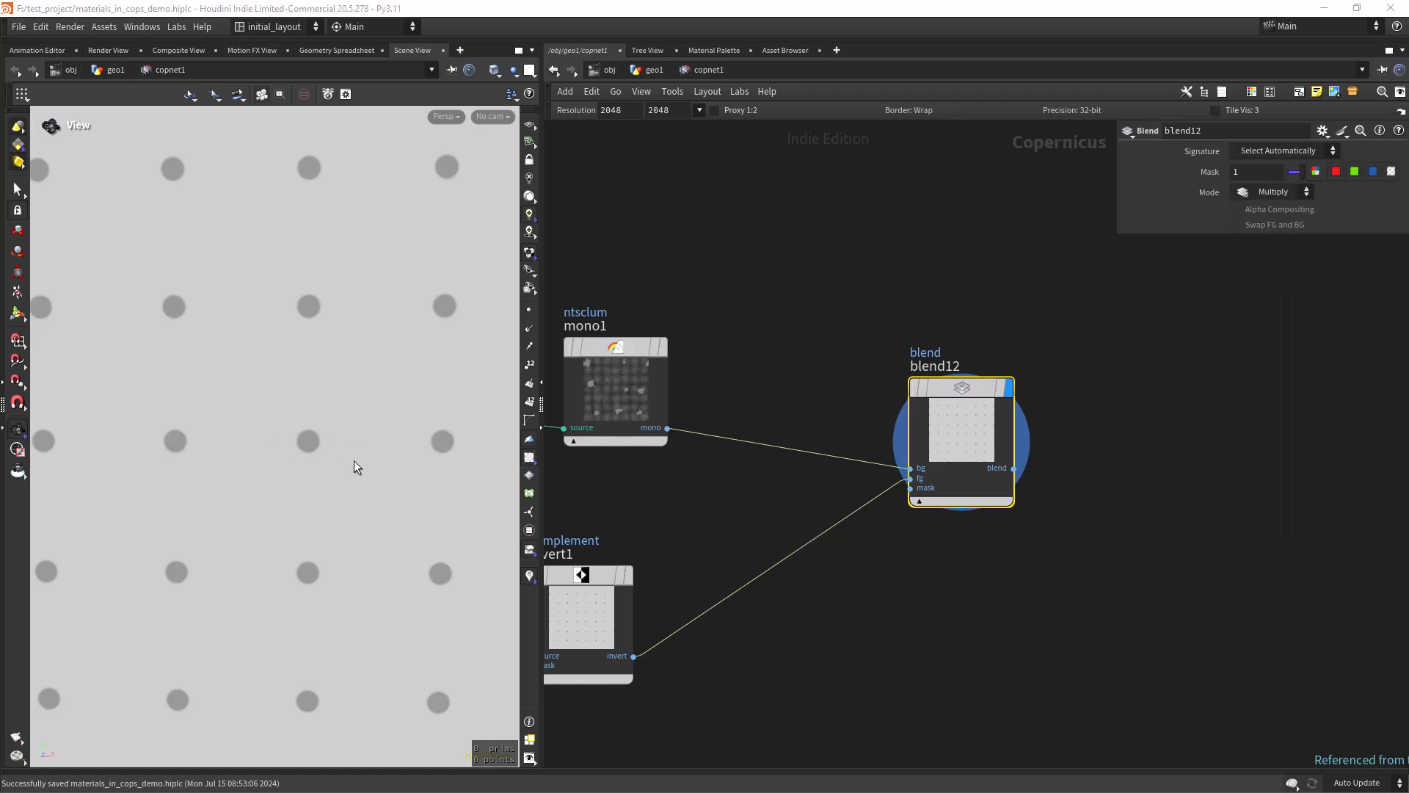
pyautogui.moveTo(391, 472); pyautogui.dragTo(242, 538, button='right')
pyautogui.moveTo(389, 476); pyautogui.dragTo(357, 515, button='right')
pyautogui.moveTo(754, 273); pyautogui.dragTo(837, 353, button='middle')
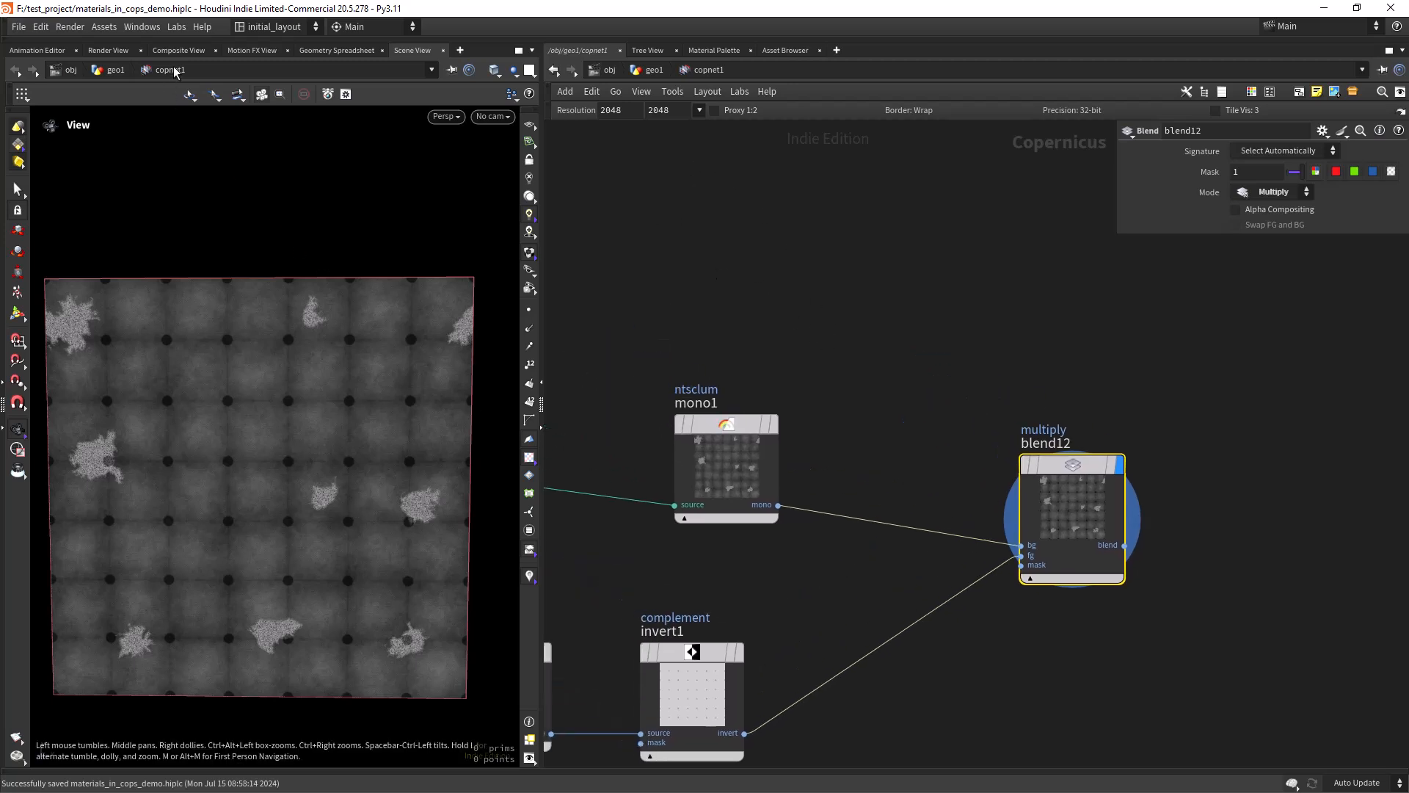
# - Switch to a fresh Scene View and frame blend12's greyscale leather with dark studs
pyautogui.click(175, 28)
pyautogui.click(200, 82)
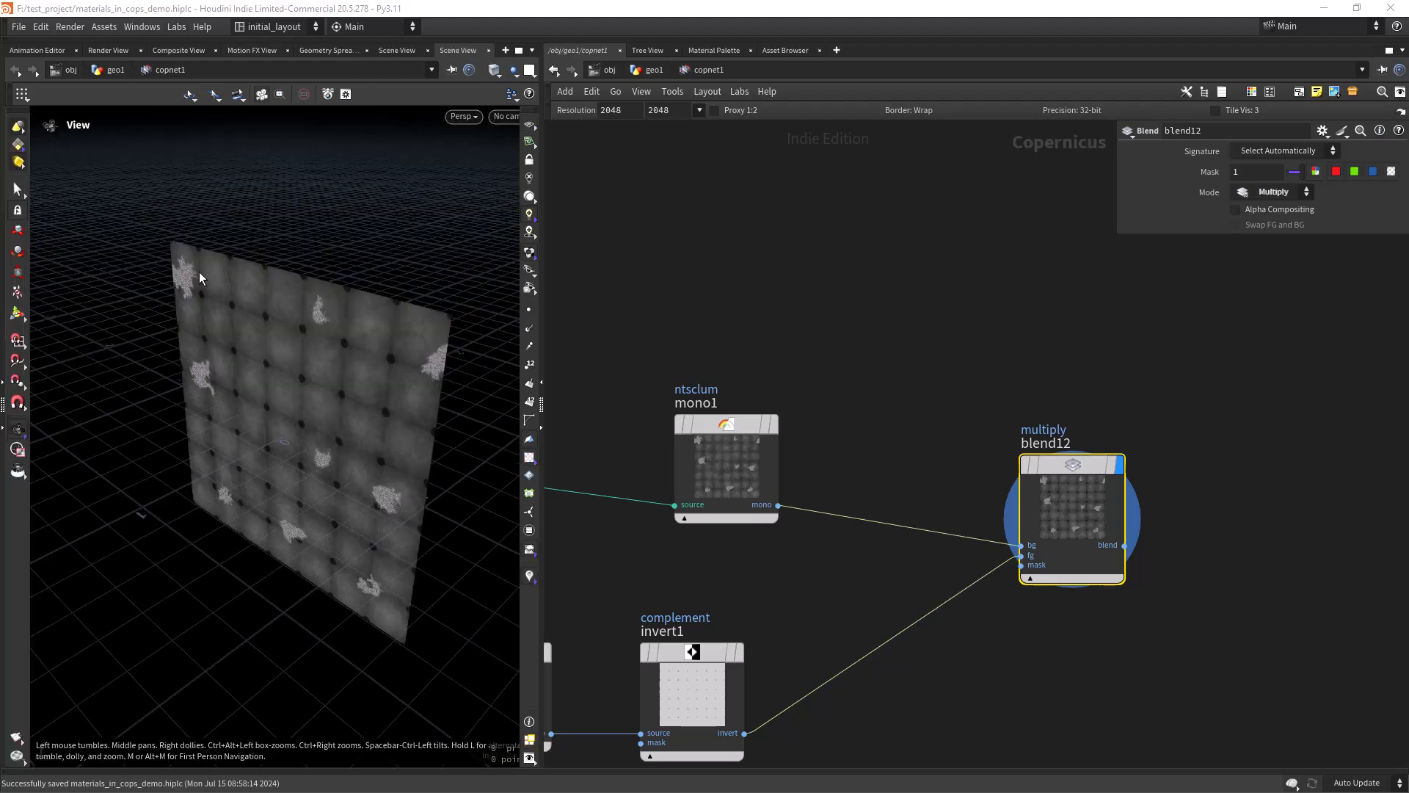
pyautogui.moveTo(366, 372); pyautogui.dragTo(267, 427, button='right')
pyautogui.moveTo(267, 428); pyautogui.dragTo(296, 364)
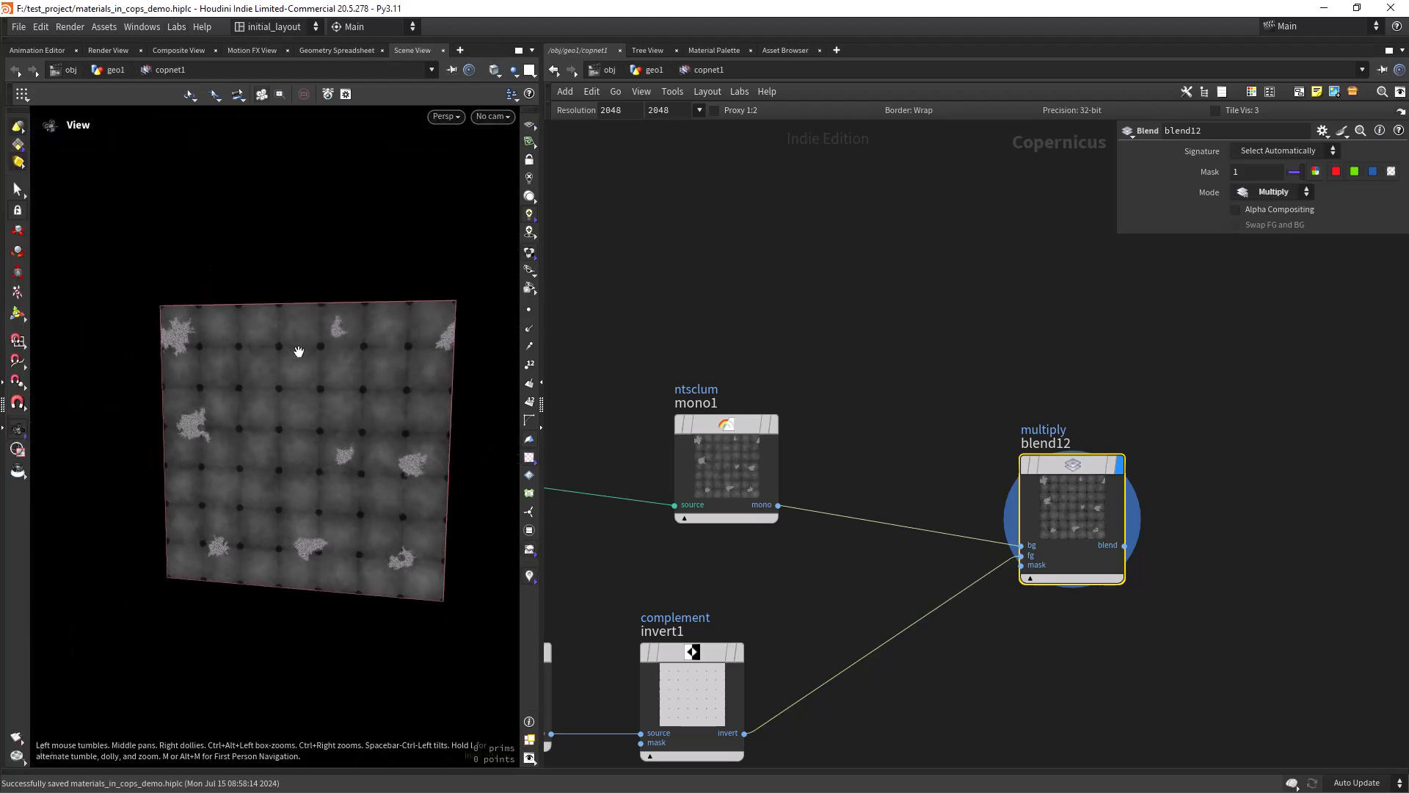
pyautogui.moveTo(295, 364); pyautogui.dragTo(349, 404, button='right')
pyautogui.moveTo(348, 404); pyautogui.dragTo(302, 391, button='middle')
# - Duplicate the transform referenced from transform2d3, feed the copy from blend12 and place it beyond that node
pyautogui.moveTo(931, 373); pyautogui.dragTo(940, 403, button='right')
pyautogui.moveTo(940, 404); pyautogui.dragTo(883, 373, button='middle')
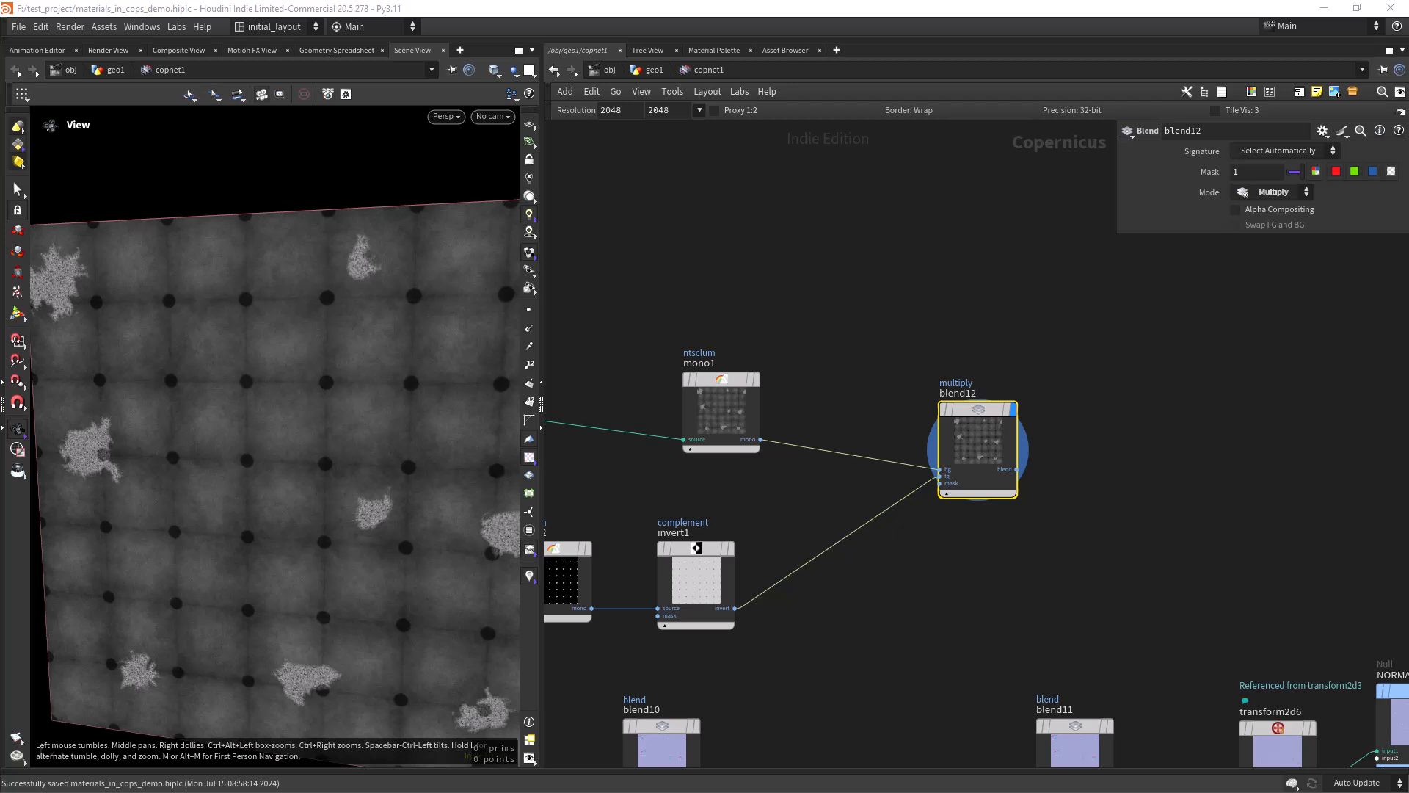
pyautogui.moveTo(1170, 452); pyautogui.dragTo(1167, 481, button='right')
pyautogui.moveTo(1167, 481); pyautogui.dragTo(946, 444, button='middle')
pyautogui.keyDown('alt'); pyautogui.moveTo(1027, 582); pyautogui.dragTo(974, 345); pyautogui.keyUp('alt')
pyautogui.scroll(5, 909, 375)
pyautogui.click(852, 406)
pyautogui.click(951, 376)
pyautogui.moveTo(984, 454); pyautogui.dragTo(694, 604, button='middle')
pyautogui.moveTo(866, 401); pyautogui.dragTo(866, 509)
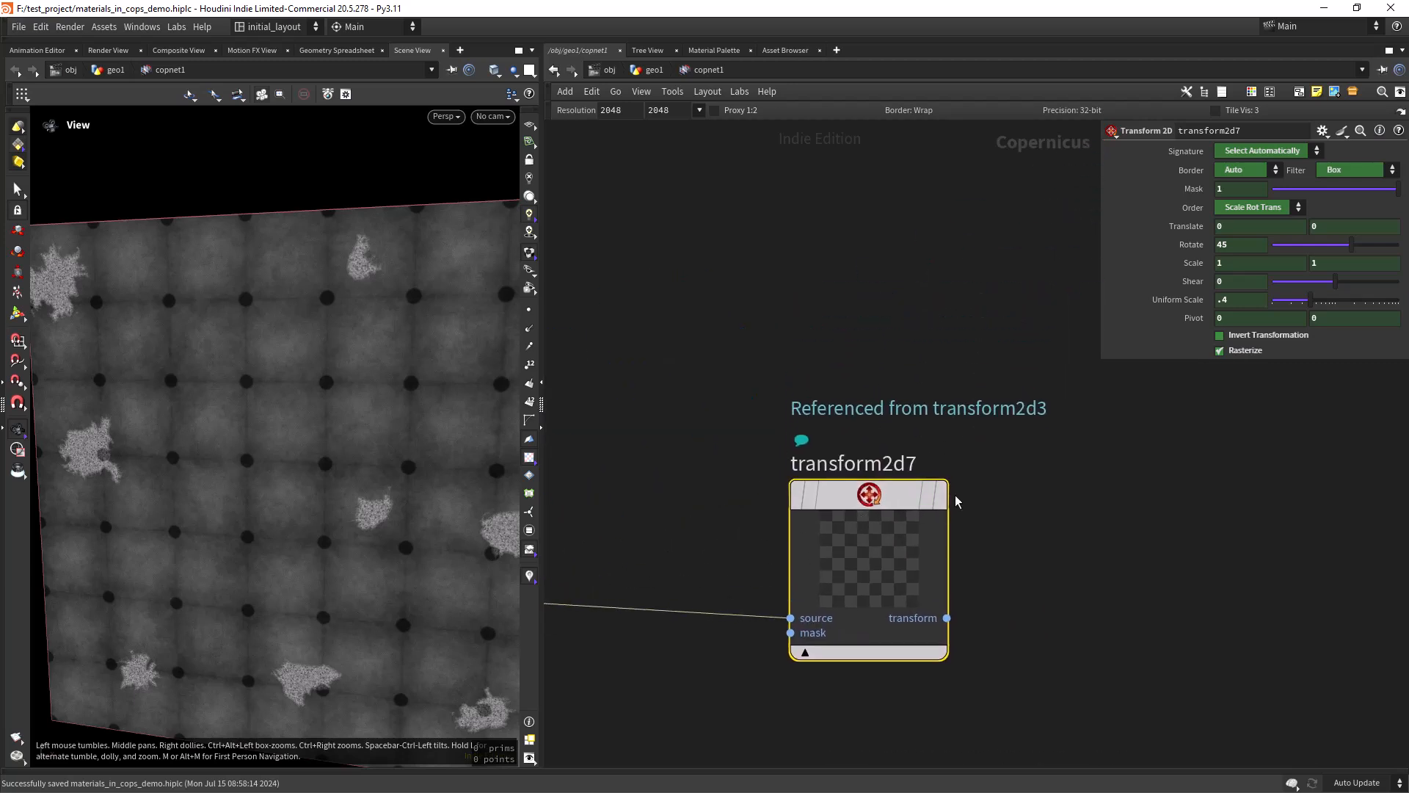
# - Display transform2d7 and frame the rotated, tiled greyscale pattern in the viewport
pyautogui.moveTo(942, 497)
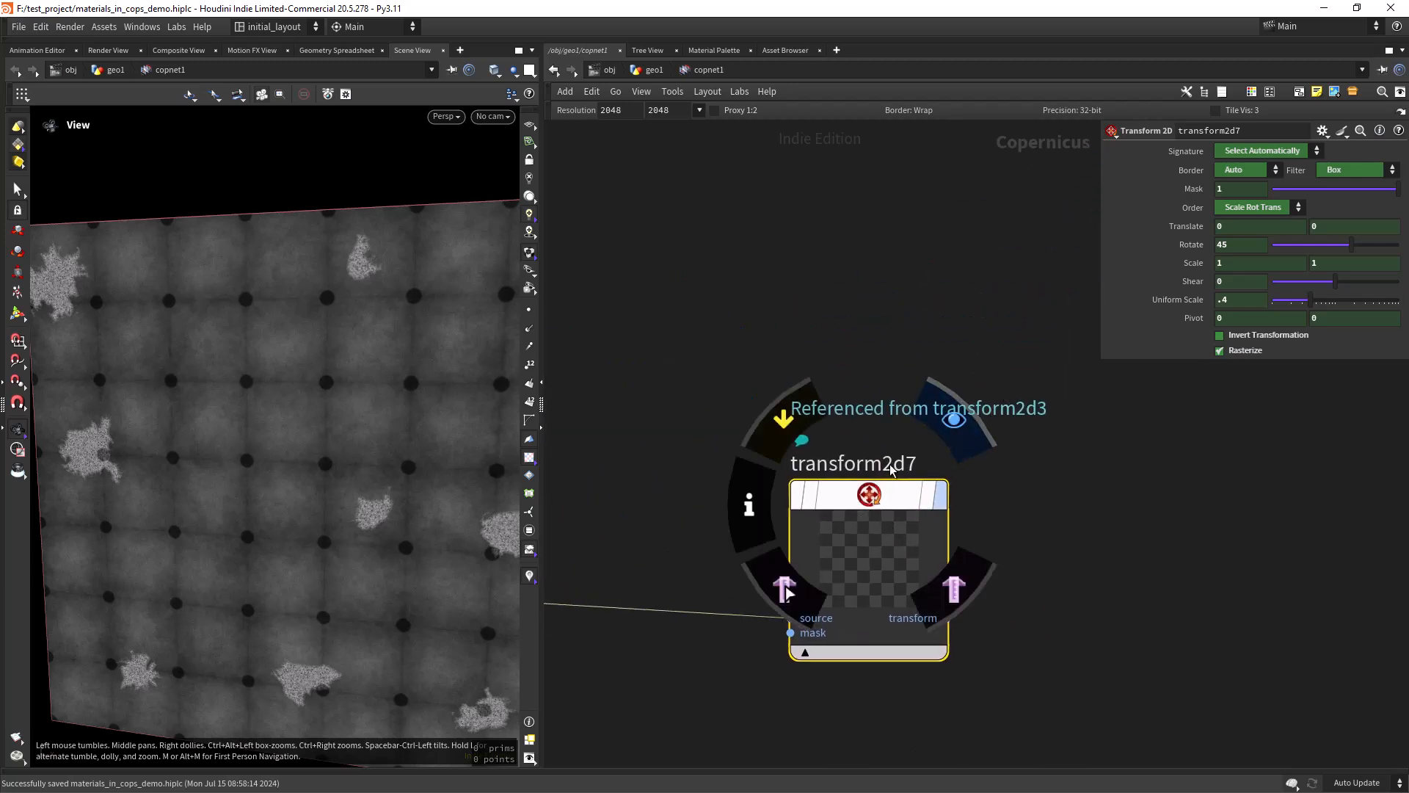
pyautogui.moveTo(403, 466); pyautogui.dragTo(353, 484)
pyautogui.moveTo(352, 485); pyautogui.dragTo(362, 516, button='right')
pyautogui.moveTo(361, 516); pyautogui.dragTo(361, 504, button='middle')
pyautogui.moveTo(1067, 539); pyautogui.dragTo(834, 412, button='middle')
# - Add a Remap node fed by transform2d7's output and display its result
pyautogui.press('Tab')
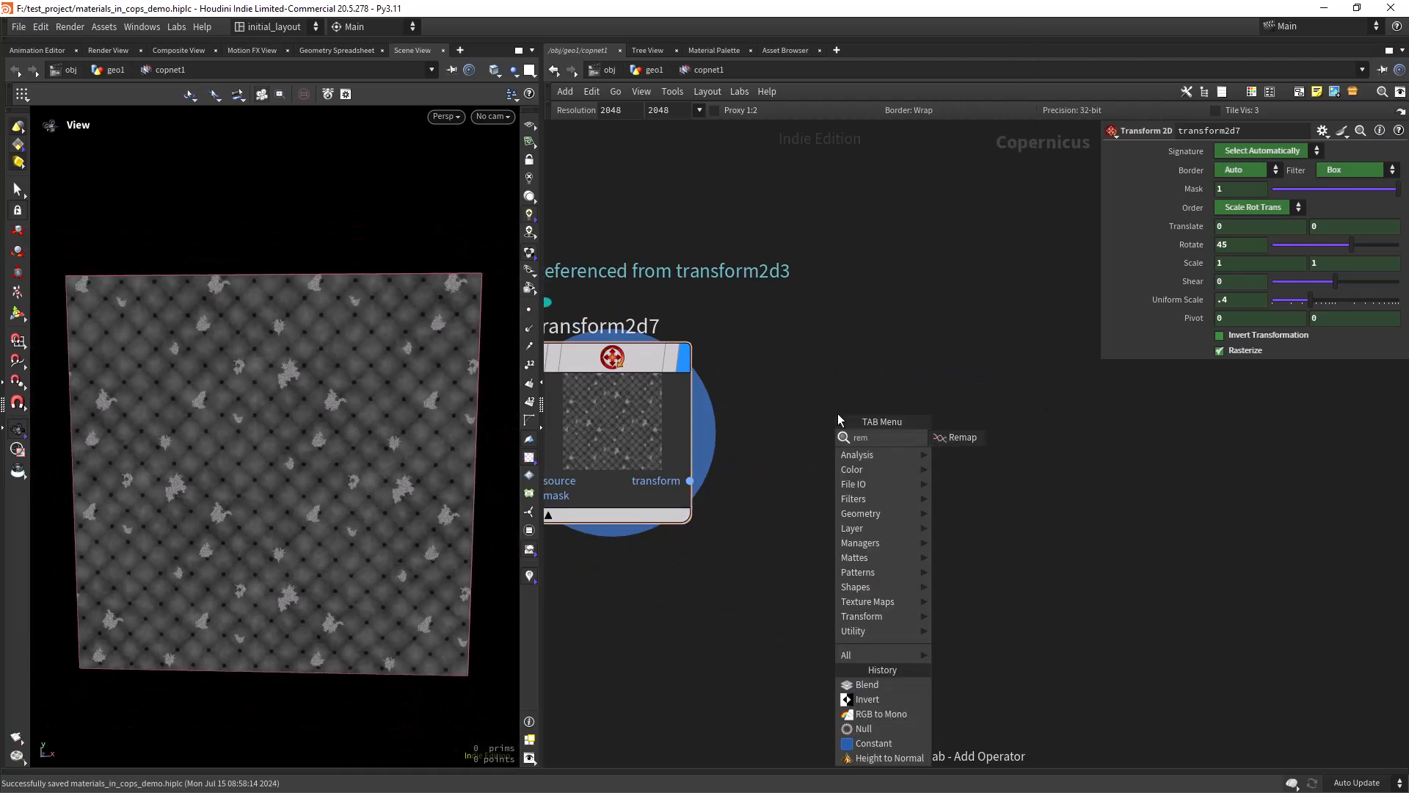
pyautogui.press('Escape')
pyautogui.click(838, 414)
pyautogui.click(690, 481)
pyautogui.click(759, 536)
pyautogui.moveTo(866, 420)
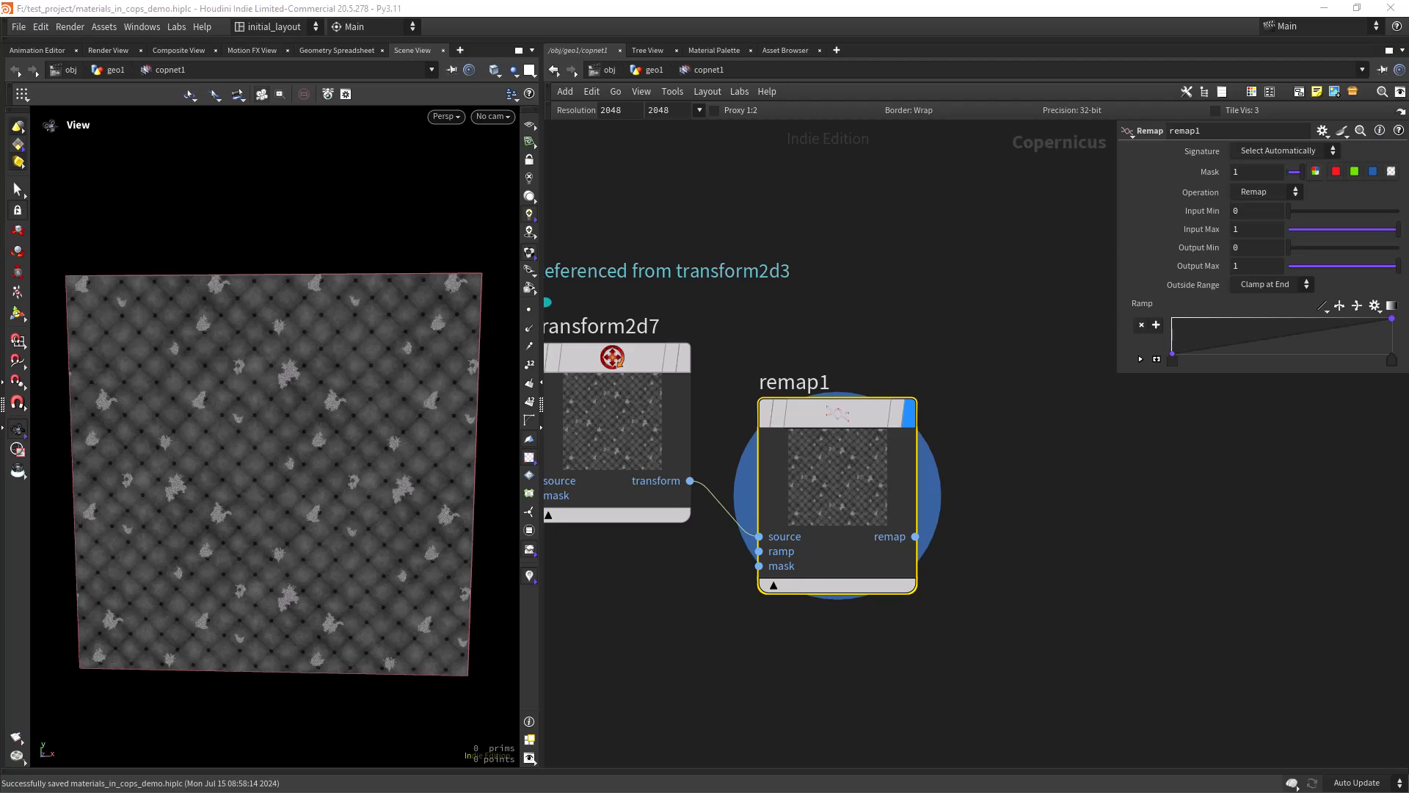
# - Set remap1's output minimum to 0.42 and view the lightened greyscale pattern up close
pyautogui.click(1253, 247)
pyautogui.write('.42')
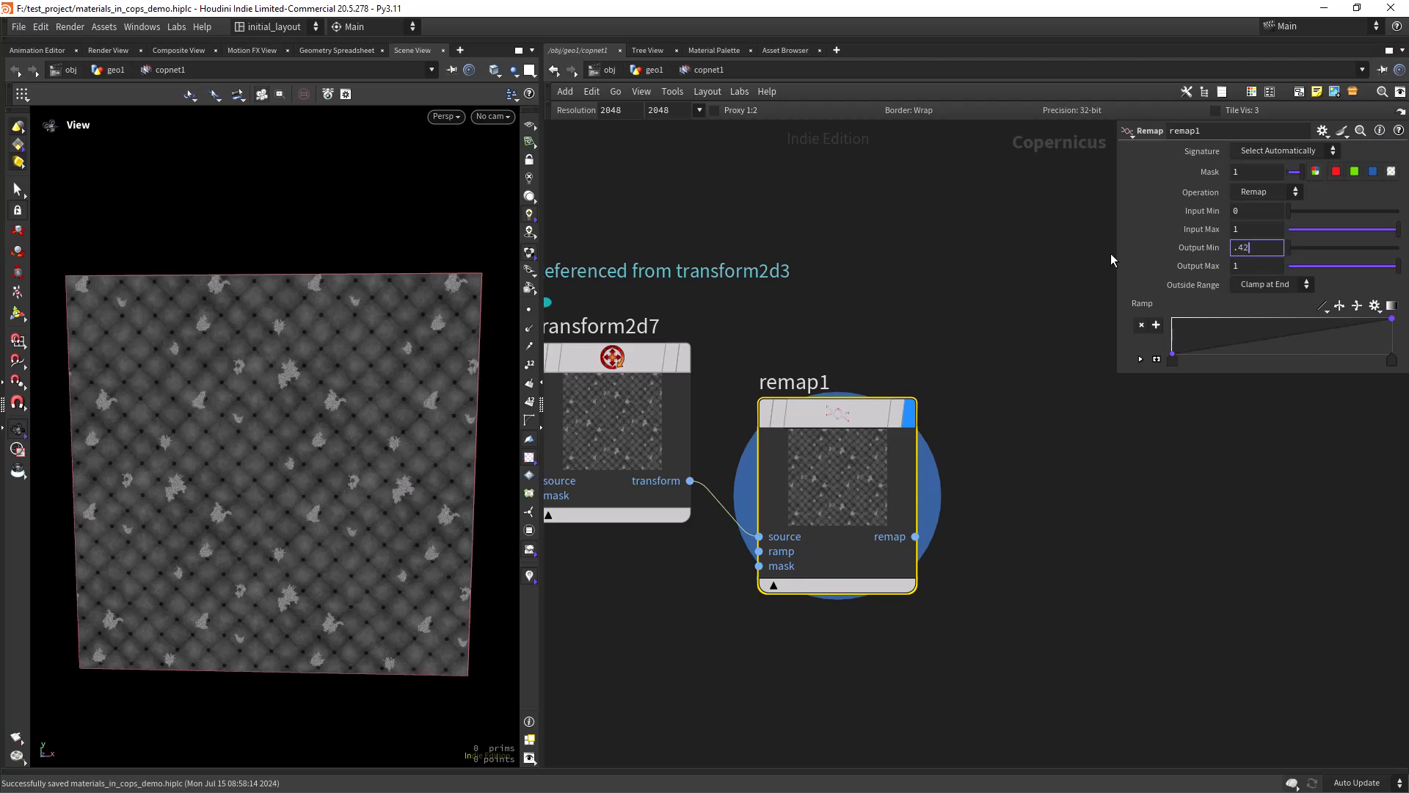
pyautogui.press('Tab')
pyautogui.press('Return')
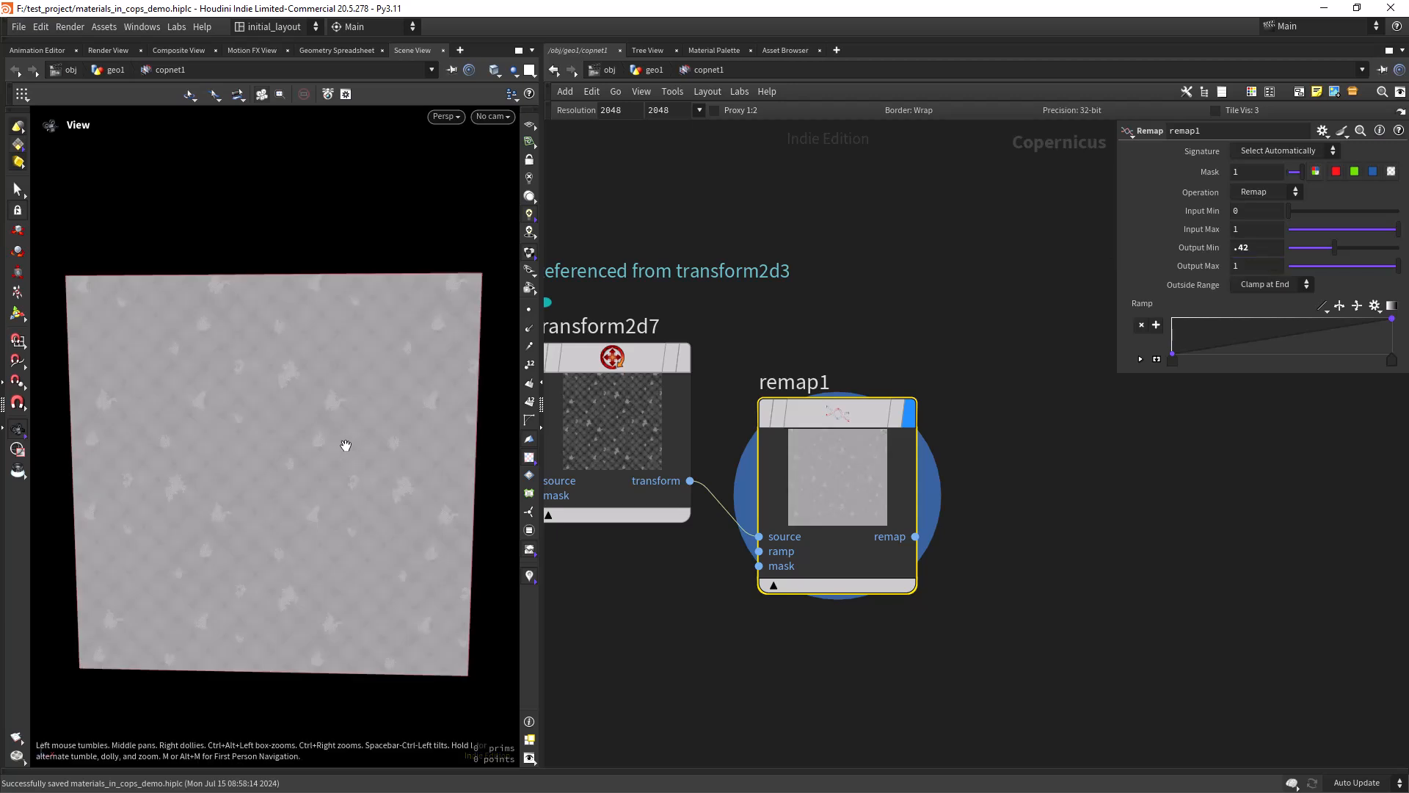
pyautogui.scroll(5, 312, 444)
pyautogui.moveTo(366, 466)
pyautogui.mouseDown()
pyautogui.moveTo(361, 446)
pyautogui.moveTo(381, 484)
pyautogui.moveTo(340, 456)
pyautogui.moveTo(370, 448)
pyautogui.mouseUp()
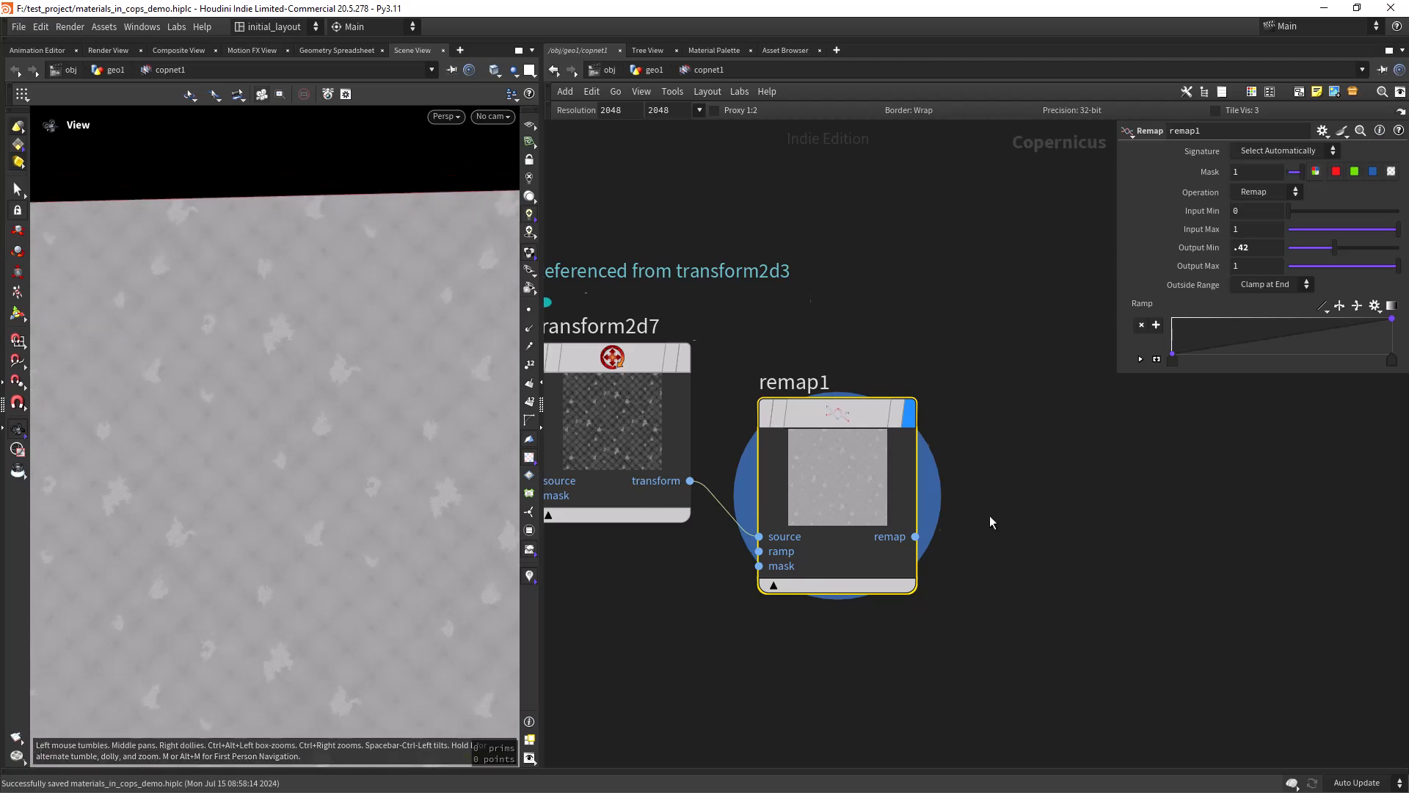
# - Connect remap1's output to the roughness input of previewmaterial1 and display the preview material
pyautogui.scroll(-3, 704, 367)
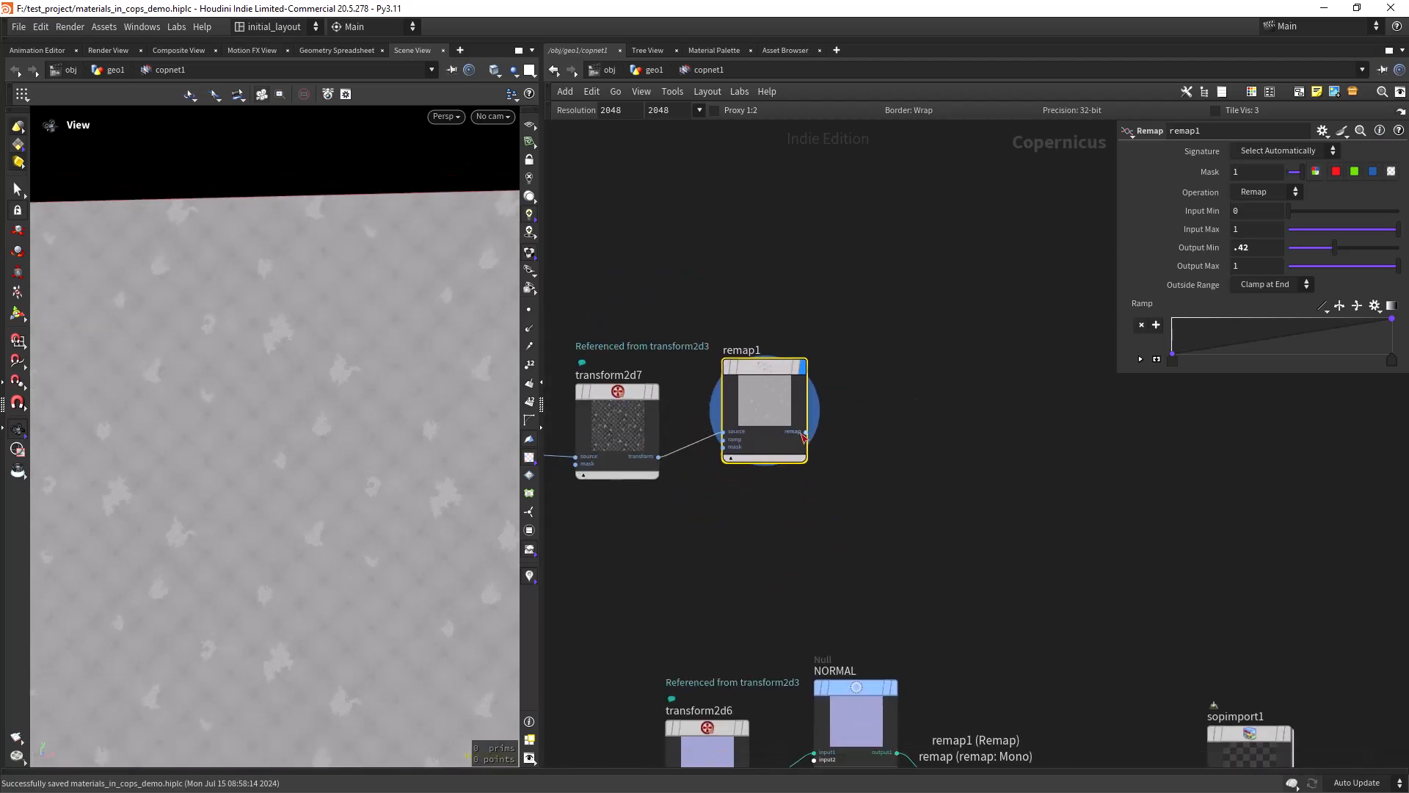
pyautogui.click(805, 432)
pyautogui.scroll(-2, 991, 512)
pyautogui.scroll(1, 983, 514)
pyautogui.moveTo(1143, 538); pyautogui.dragTo(834, 331, button='middle')
pyautogui.moveTo(1013, 613); pyautogui.dragTo(844, 261, button='middle')
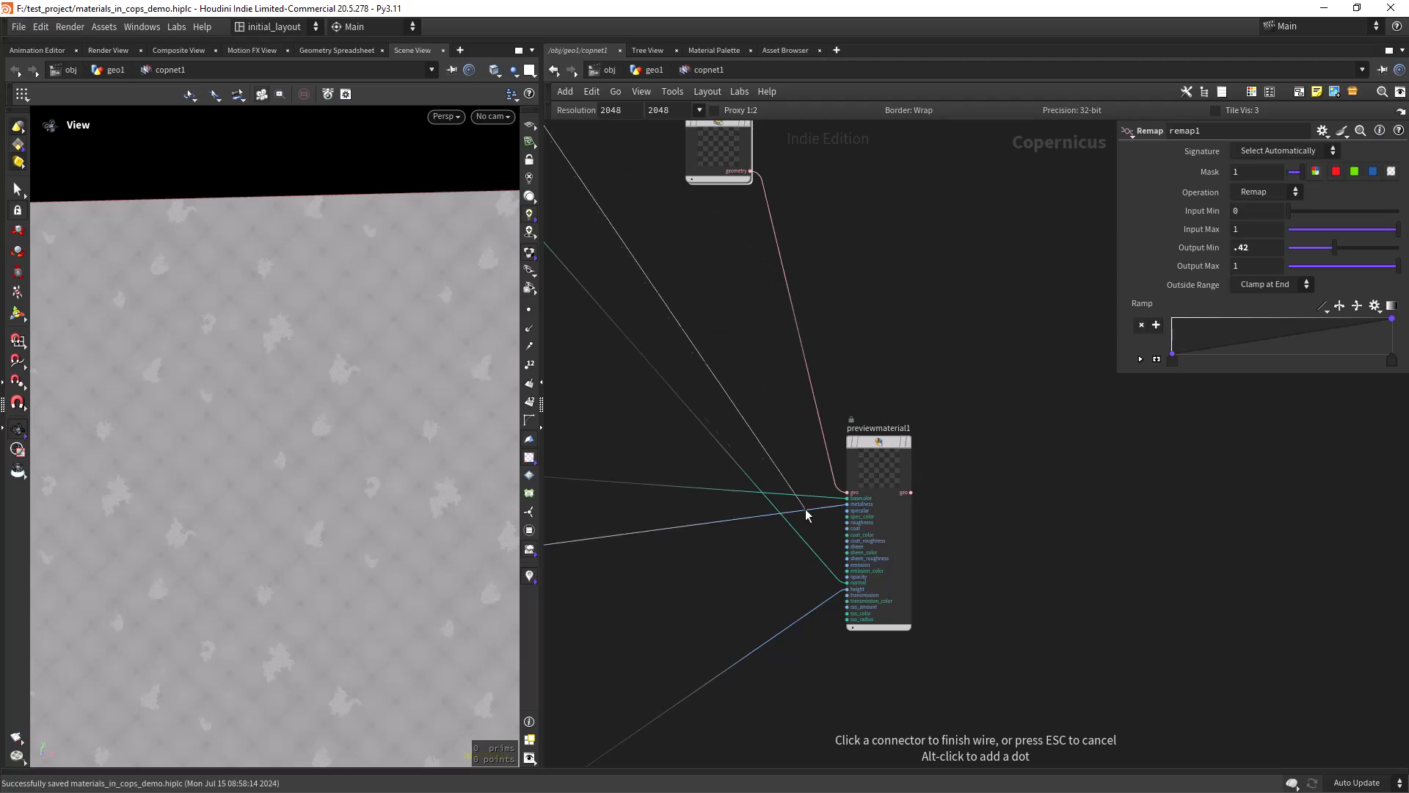
pyautogui.scroll(4, 815, 523)
pyautogui.click(894, 520)
pyautogui.moveTo(1036, 301)
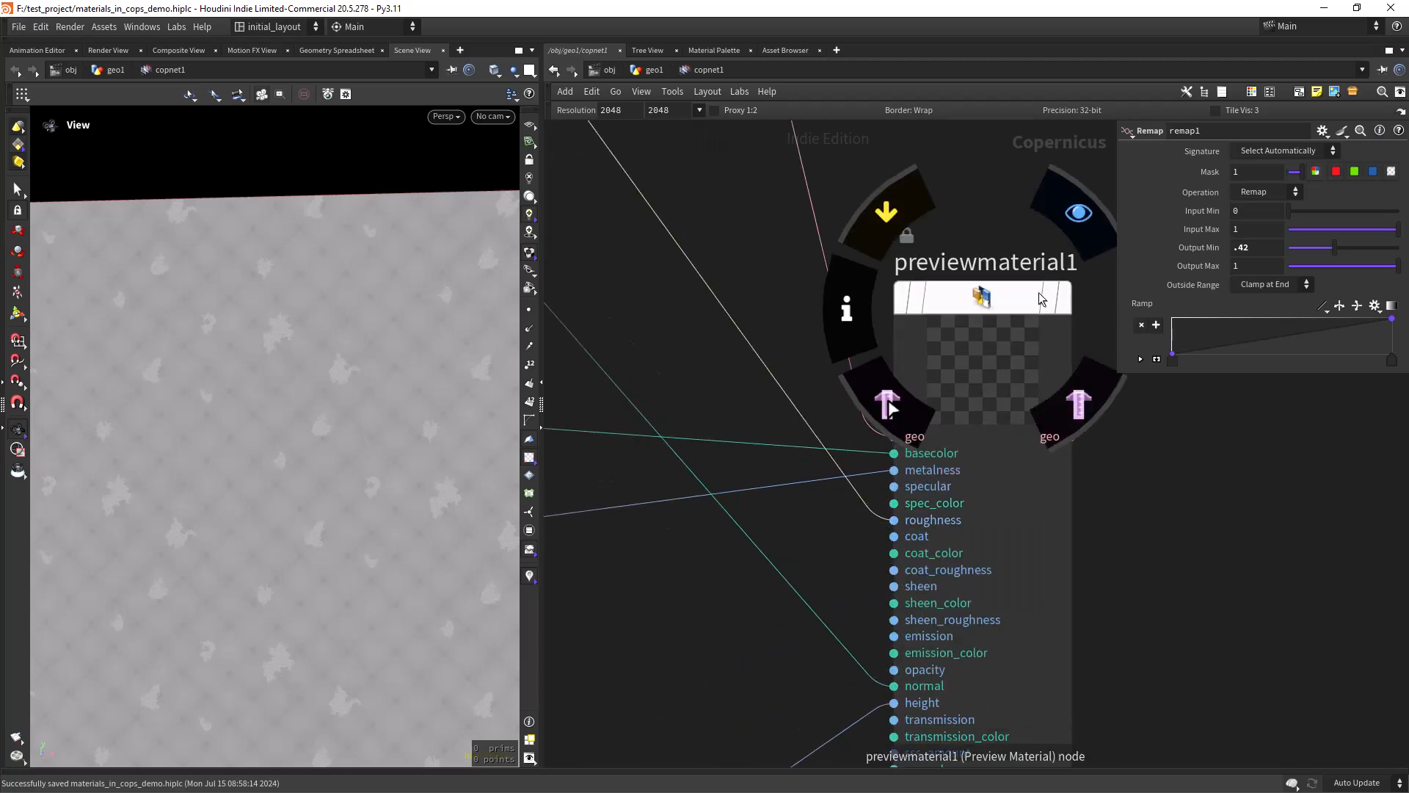
pyautogui.click(1057, 253)
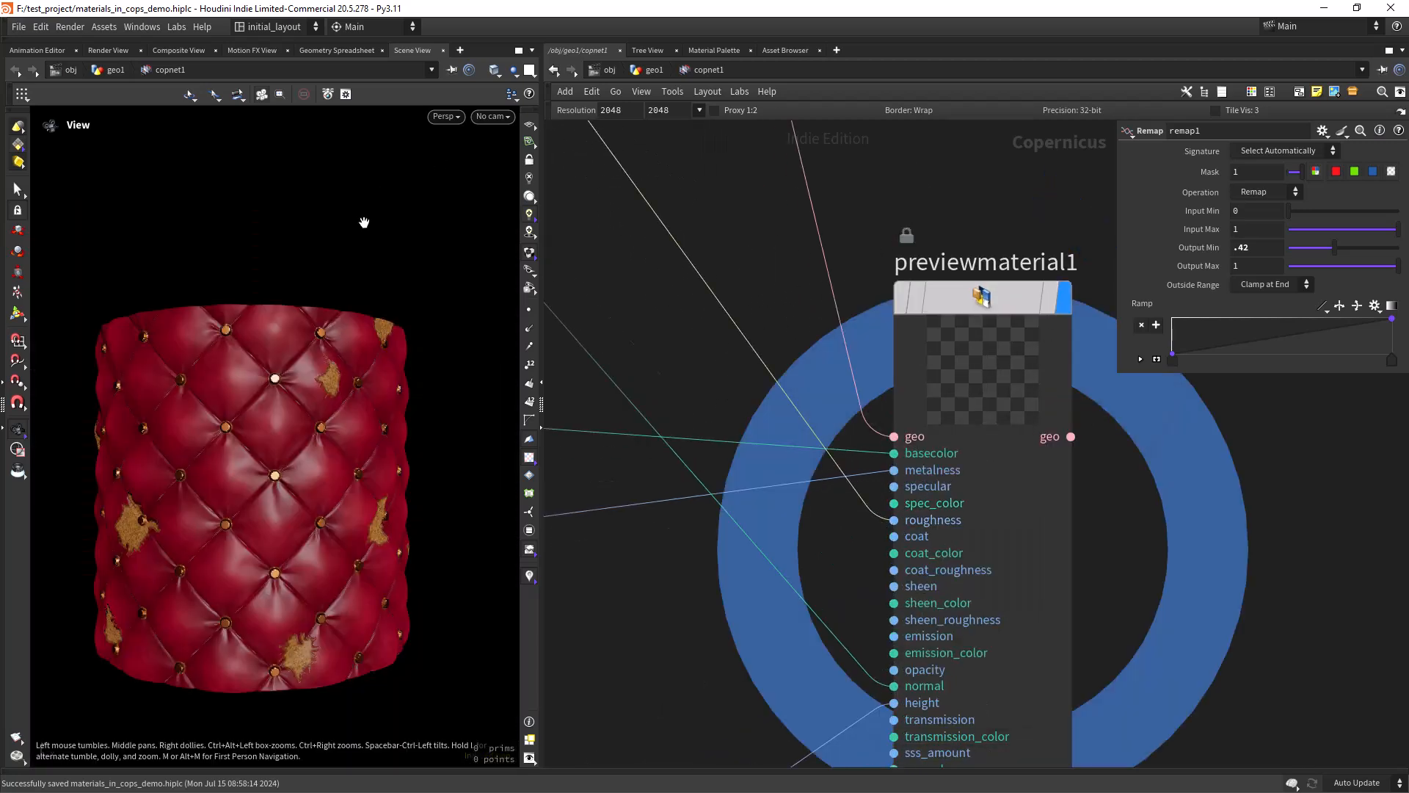
# - Frame the quilted leather cylinder and set the Copernicus network resolution to 4096 x 4096
pyautogui.moveTo(304, 410); pyautogui.dragTo(327, 377, button='right')
pyautogui.moveTo(327, 377); pyautogui.dragTo(220, 421)
pyautogui.moveTo(220, 421); pyautogui.dragTo(221, 455, button='right')
pyautogui.moveTo(280, 422); pyautogui.dragTo(329, 366, button='middle')
pyautogui.moveTo(291, 372); pyautogui.dragTo(680, 125, button='right')
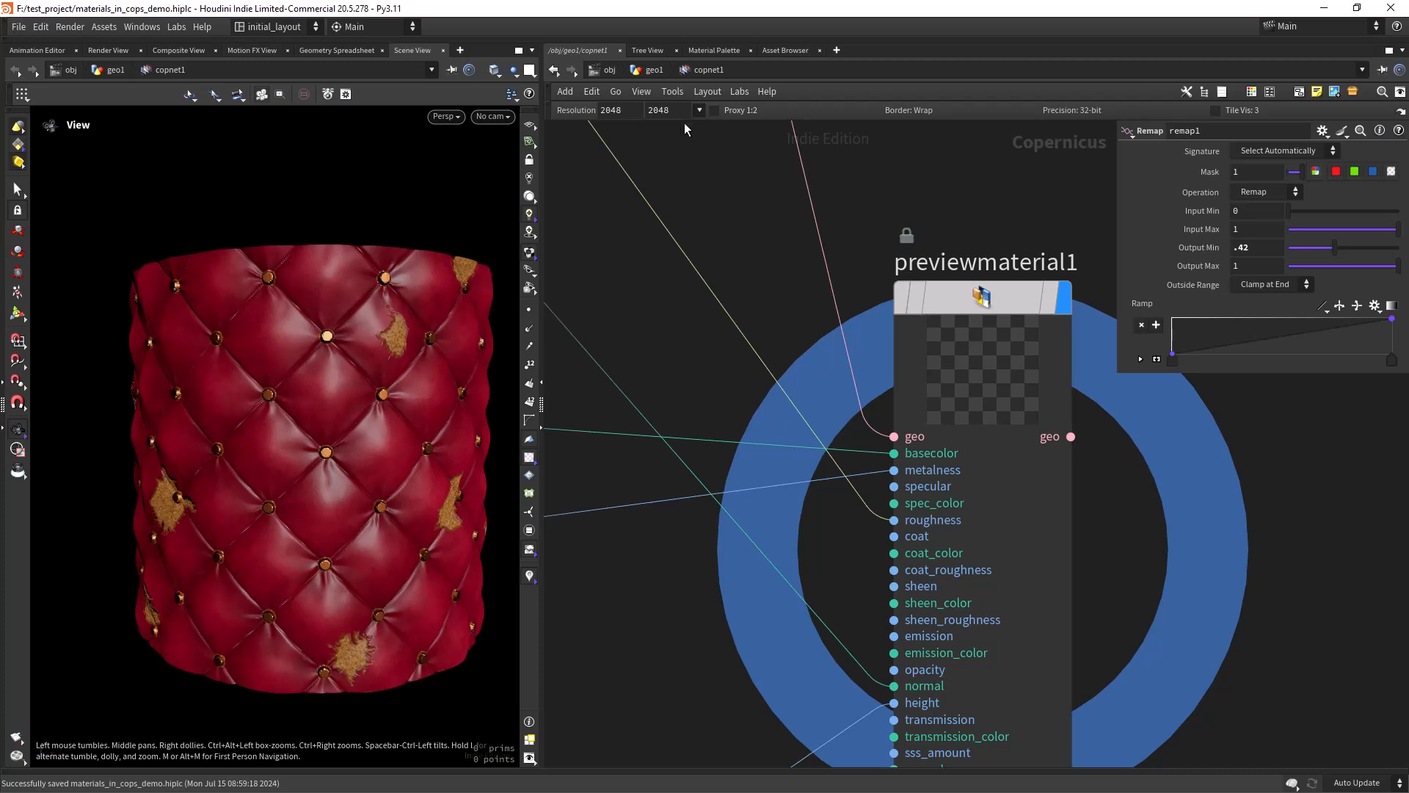
pyautogui.click(700, 110)
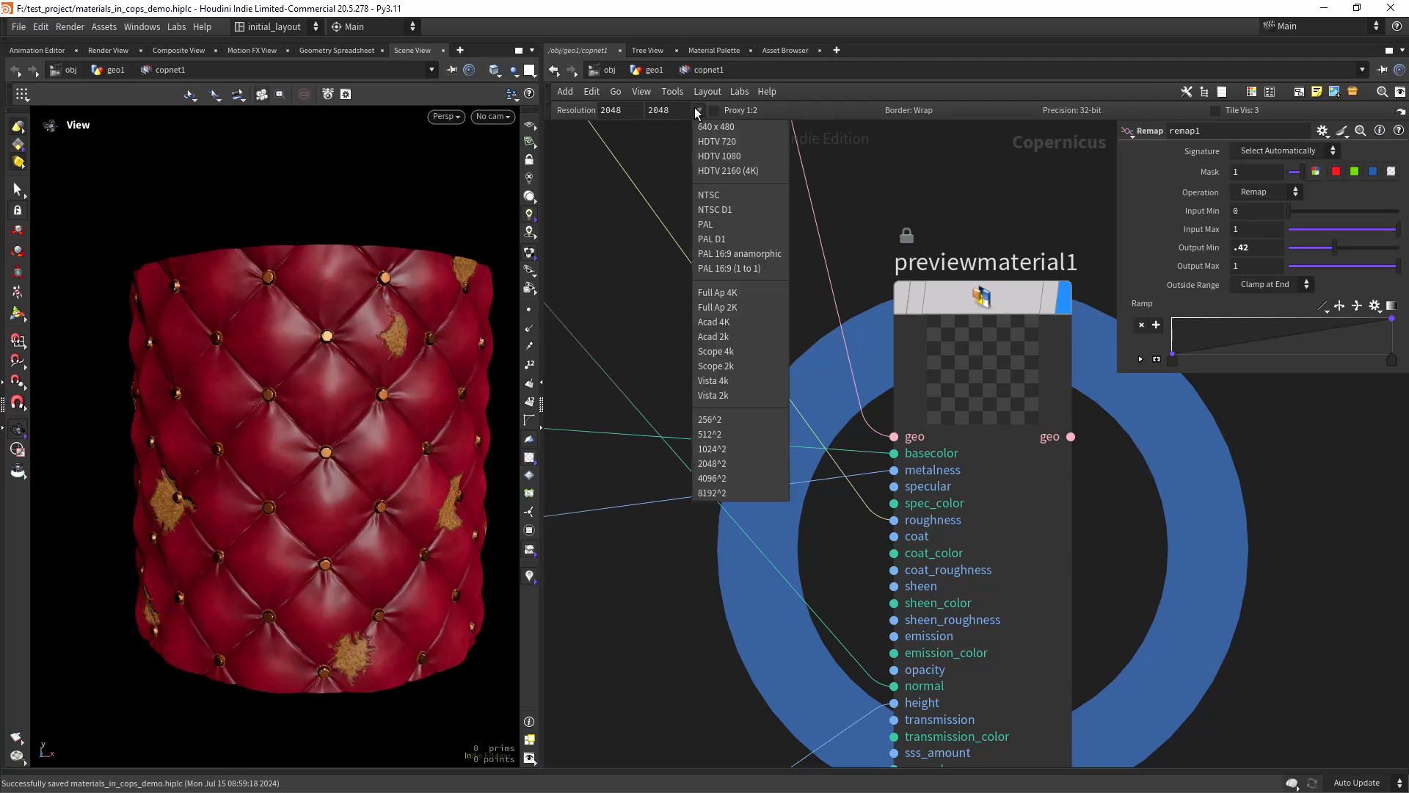
pyautogui.click(733, 477)
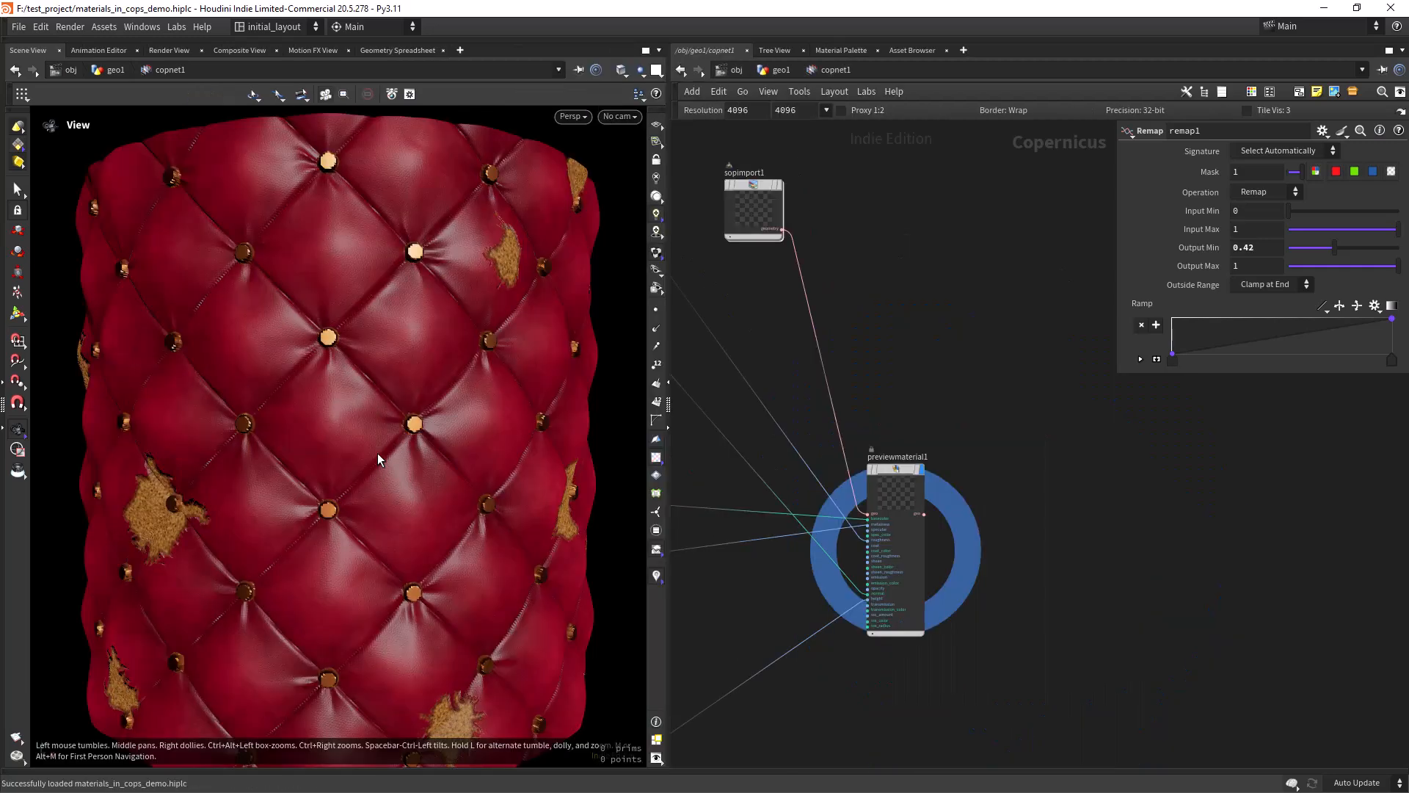
# - Examine the leather grain, stitching, studs and worn patches on the cylinder, both close up and from a distance
pyautogui.moveTo(424, 404); pyautogui.dragTo(482, 323, button='right')
pyautogui.moveTo(482, 324); pyautogui.dragTo(421, 343)
pyautogui.scroll(10, 425, 301)
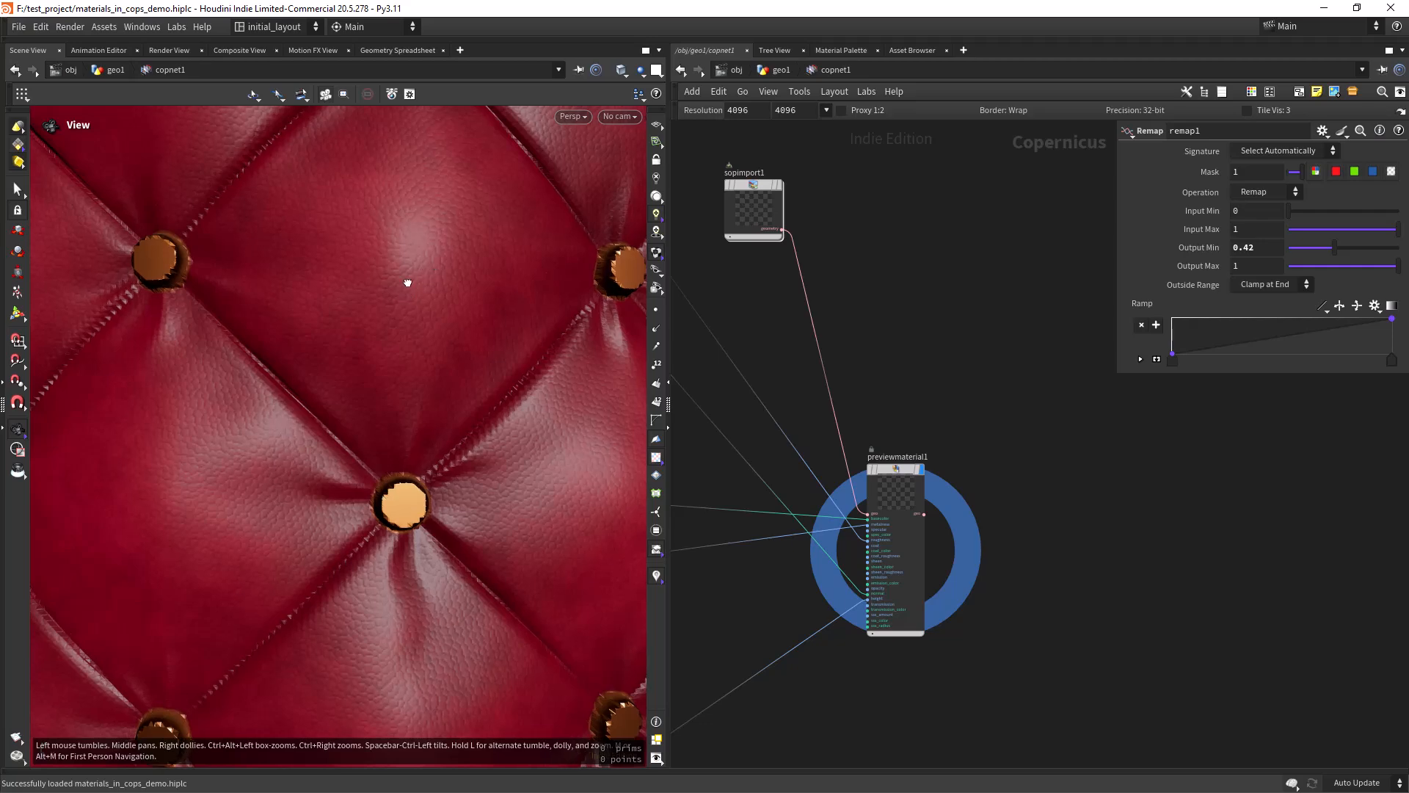
pyautogui.scroll(-10, 426, 306)
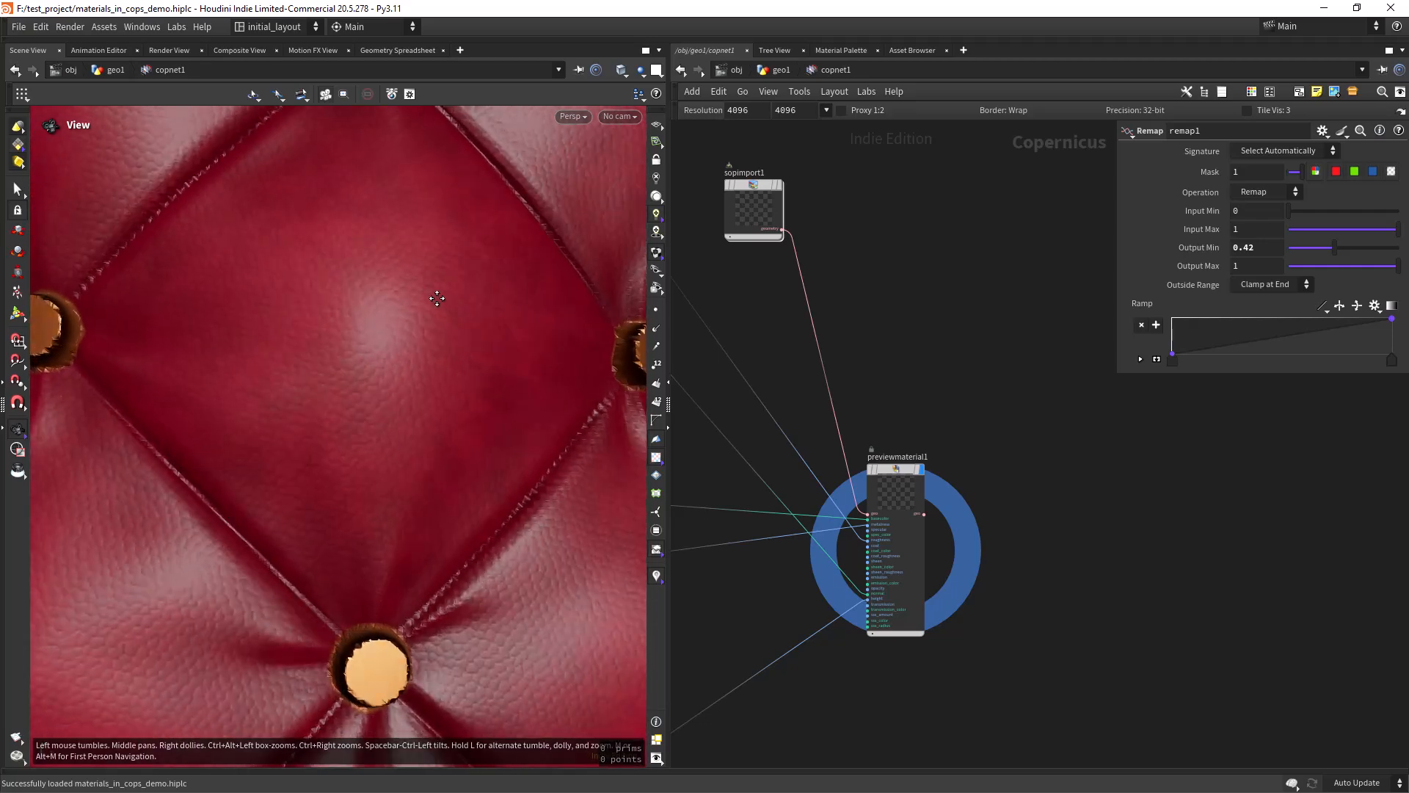
pyautogui.scroll(-10, 299, 434)
pyautogui.scroll(10, 389, 345)
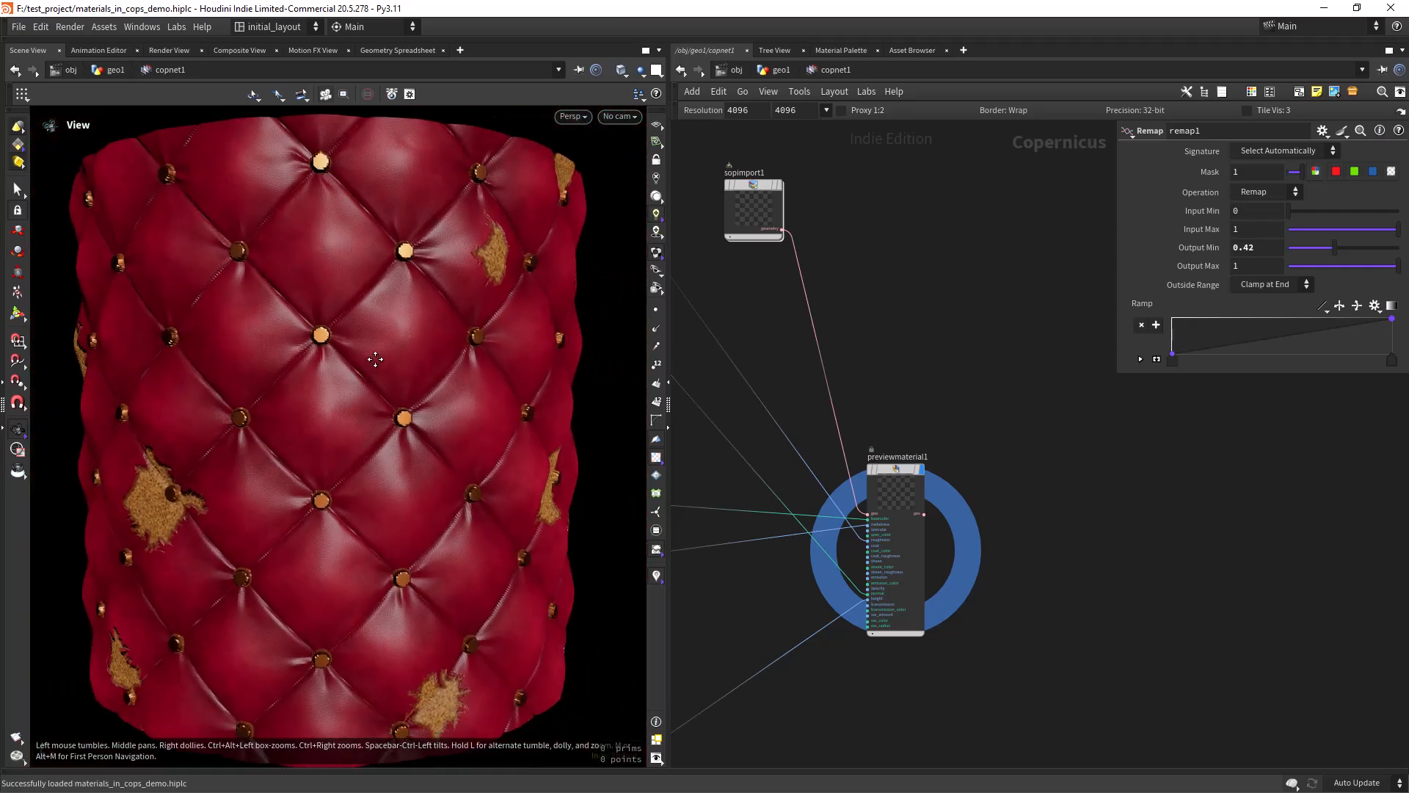
pyautogui.scroll(-8, 382, 353)
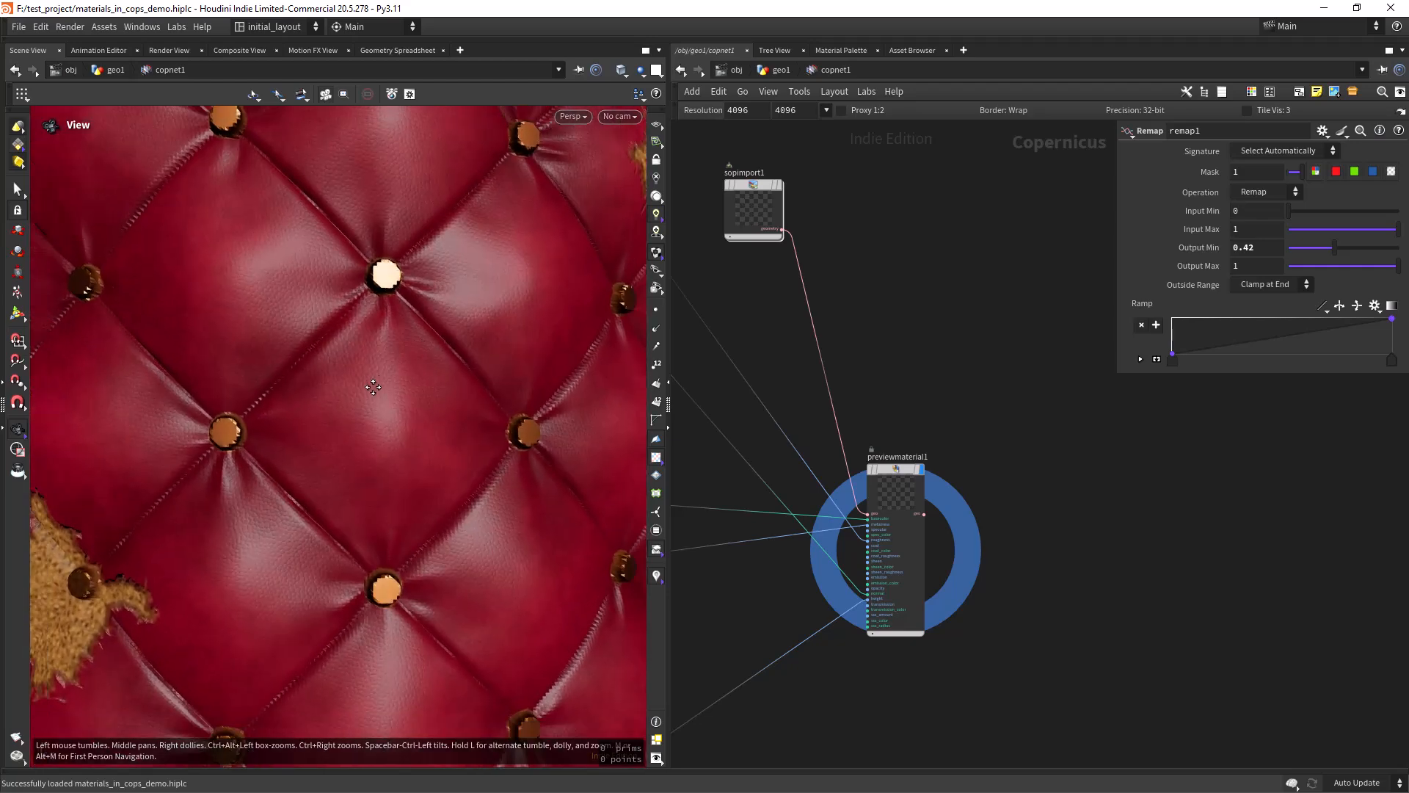
pyautogui.scroll(-8, 374, 389)
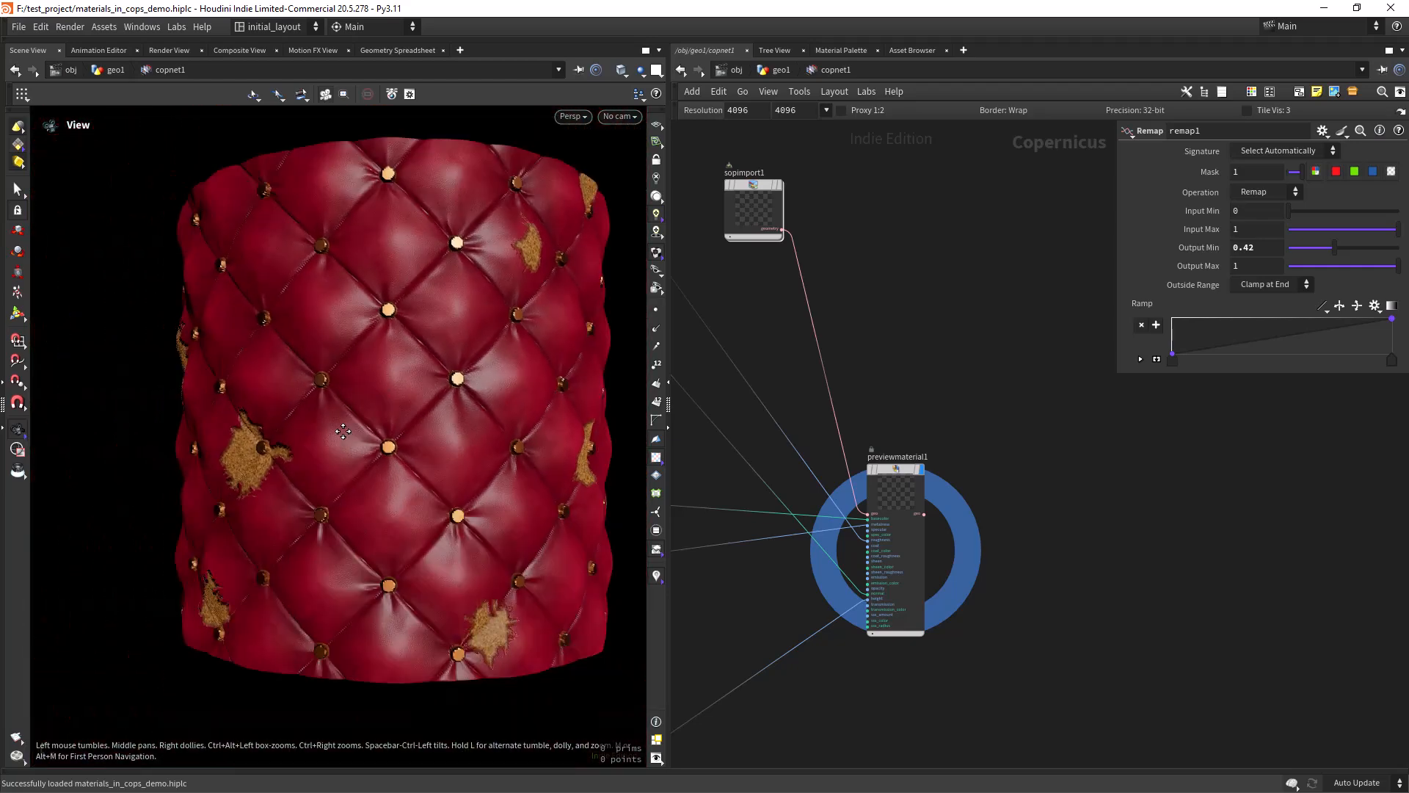
pyautogui.scroll(8, 385, 371)
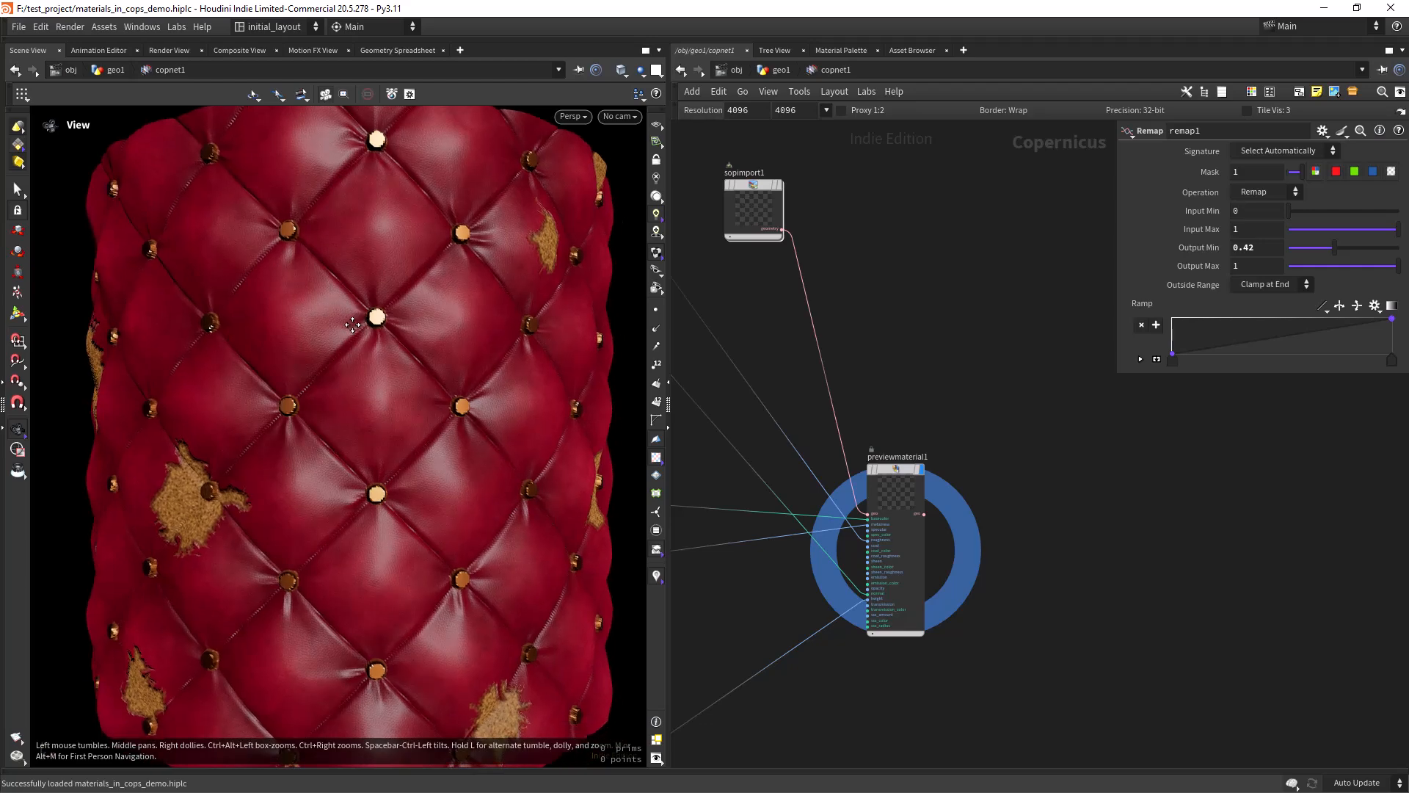
pyautogui.scroll(8, 404, 307)
pyautogui.moveTo(408, 303)
pyautogui.mouseDown()
pyautogui.moveTo(384, 317)
pyautogui.moveTo(411, 324)
pyautogui.mouseUp()
pyautogui.scroll(-8, 411, 324)
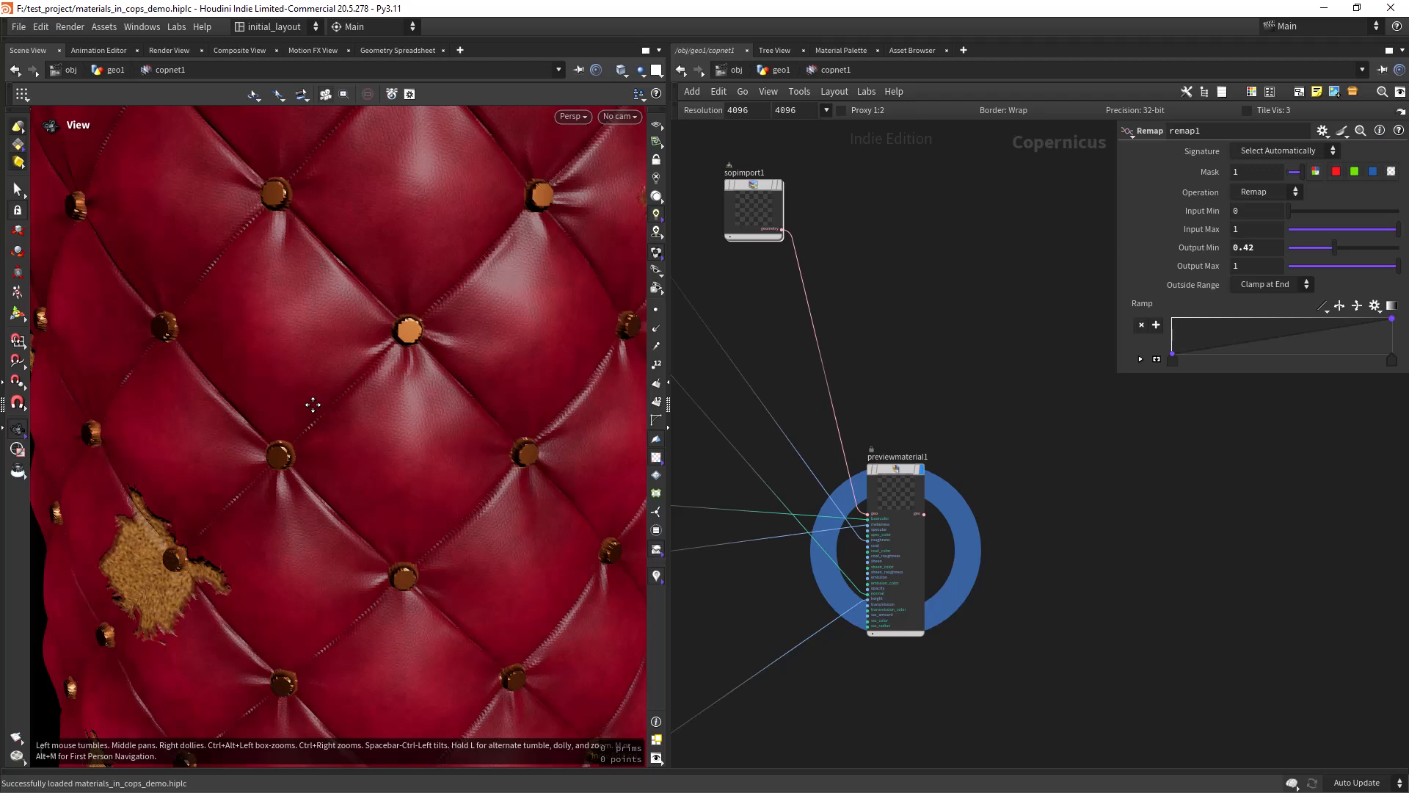
pyautogui.moveTo(836, 186); pyautogui.dragTo(864, 209, button='middle')
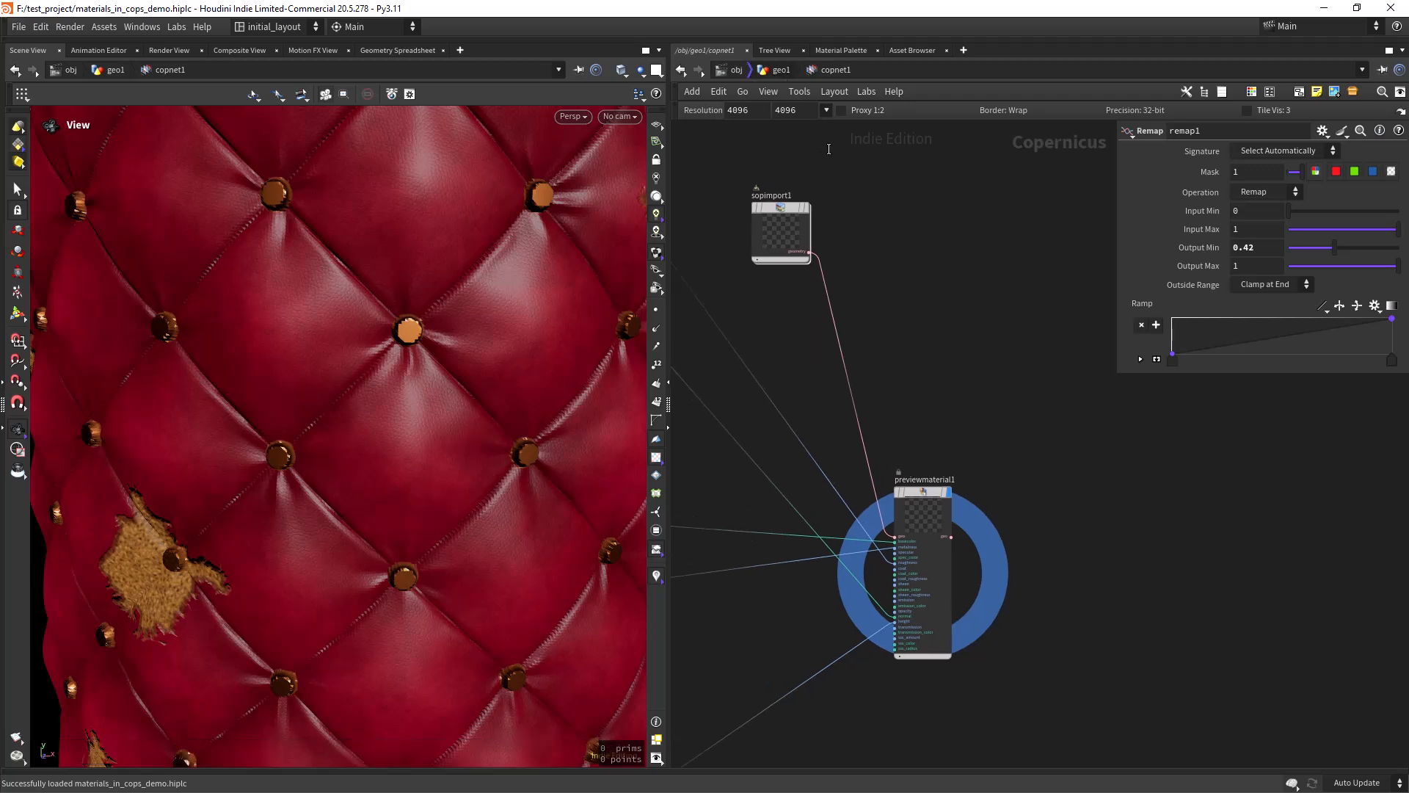
pyautogui.press('u')
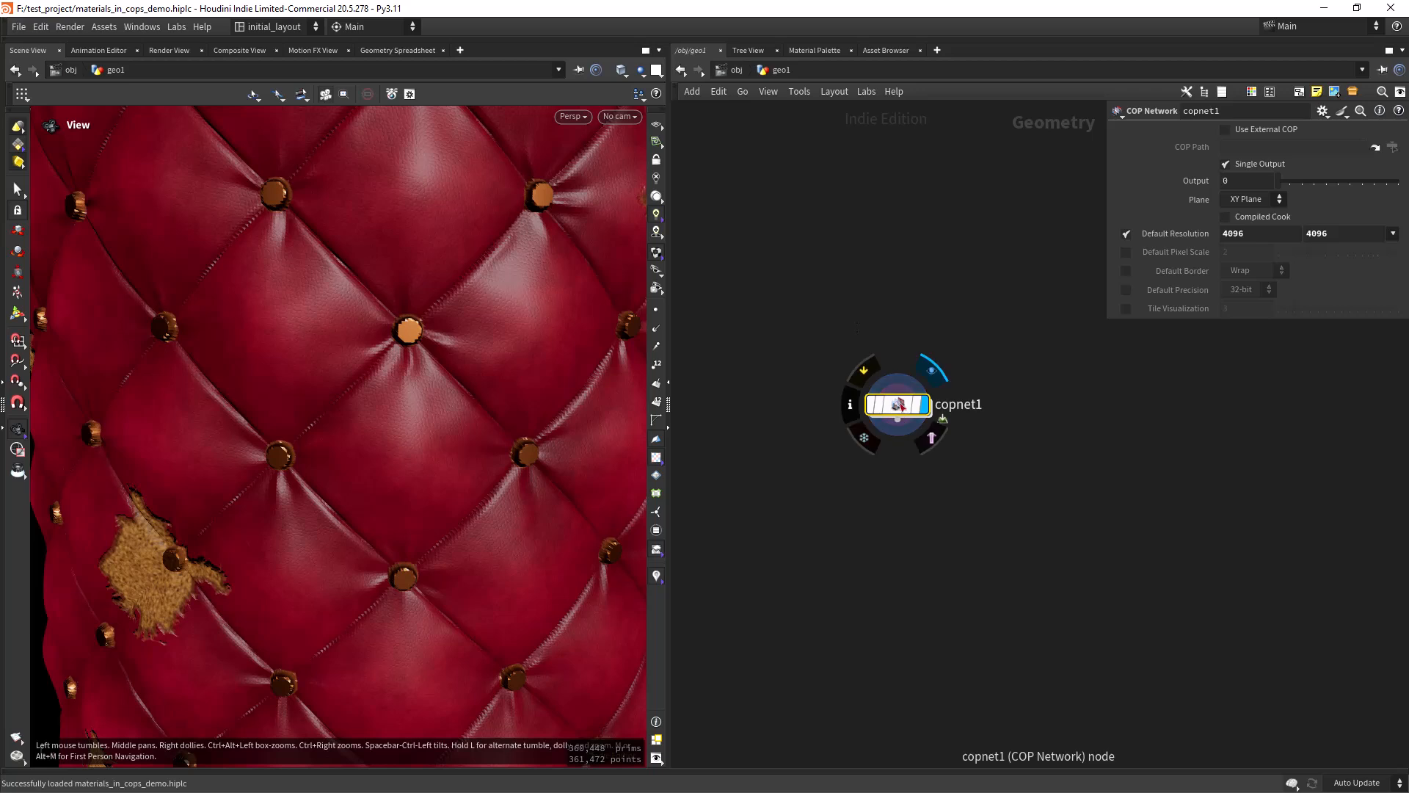
pyautogui.doubleClick(901, 408)
# - Set subdivide1's depth to 6 inside sopimport1 and save the scene
pyautogui.moveTo(932, 360); pyautogui.dragTo(838, 410, button='right')
pyautogui.moveTo(802, 359); pyautogui.dragTo(916, 435, button='middle')
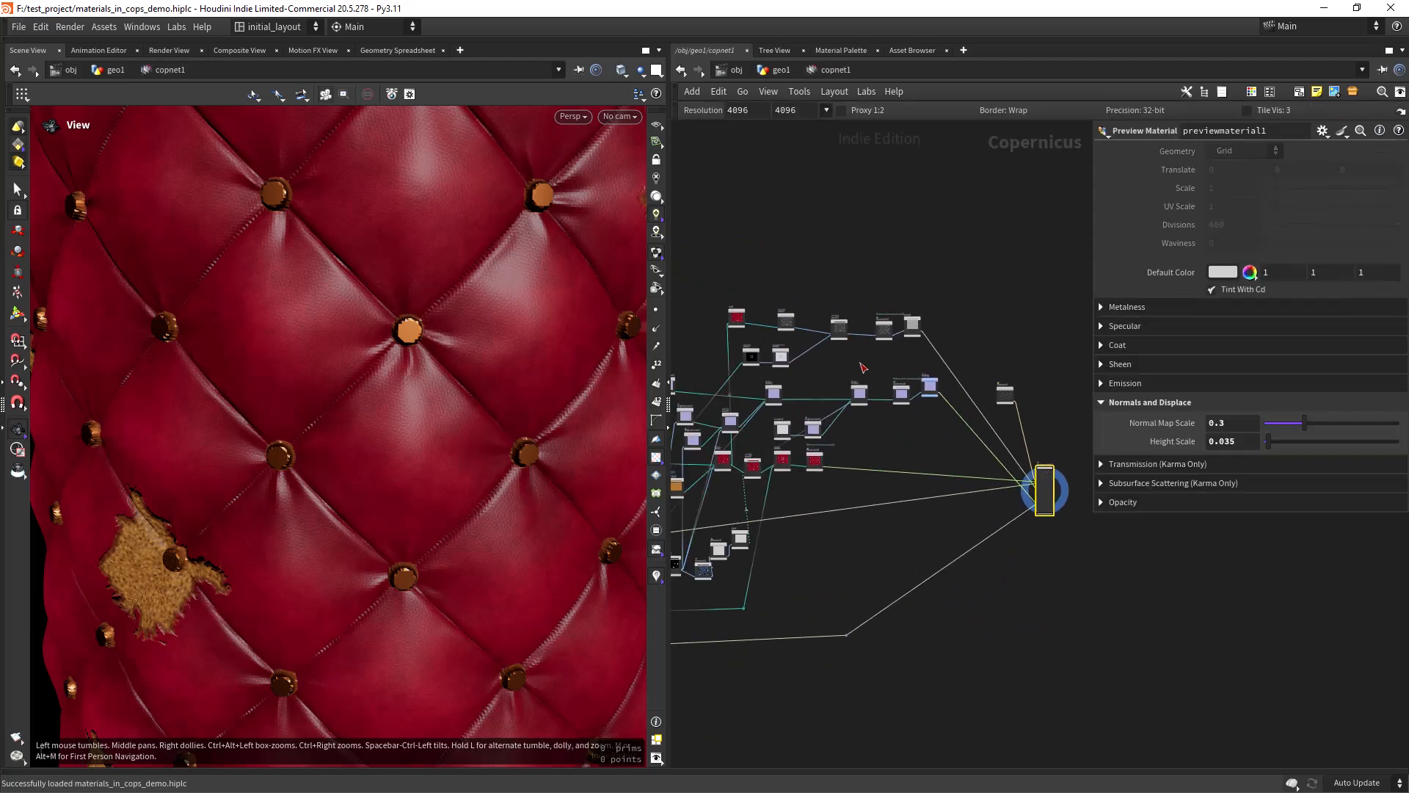
pyautogui.scroll(3, 830, 370)
pyautogui.moveTo(810, 357); pyautogui.dragTo(868, 372, button='middle')
pyautogui.moveTo(870, 201); pyautogui.dragTo(711, 224, button='middle')
pyautogui.moveTo(929, 260); pyautogui.dragTo(760, 197, button='middle')
pyautogui.moveTo(883, 331); pyautogui.dragTo(819, 261, button='middle')
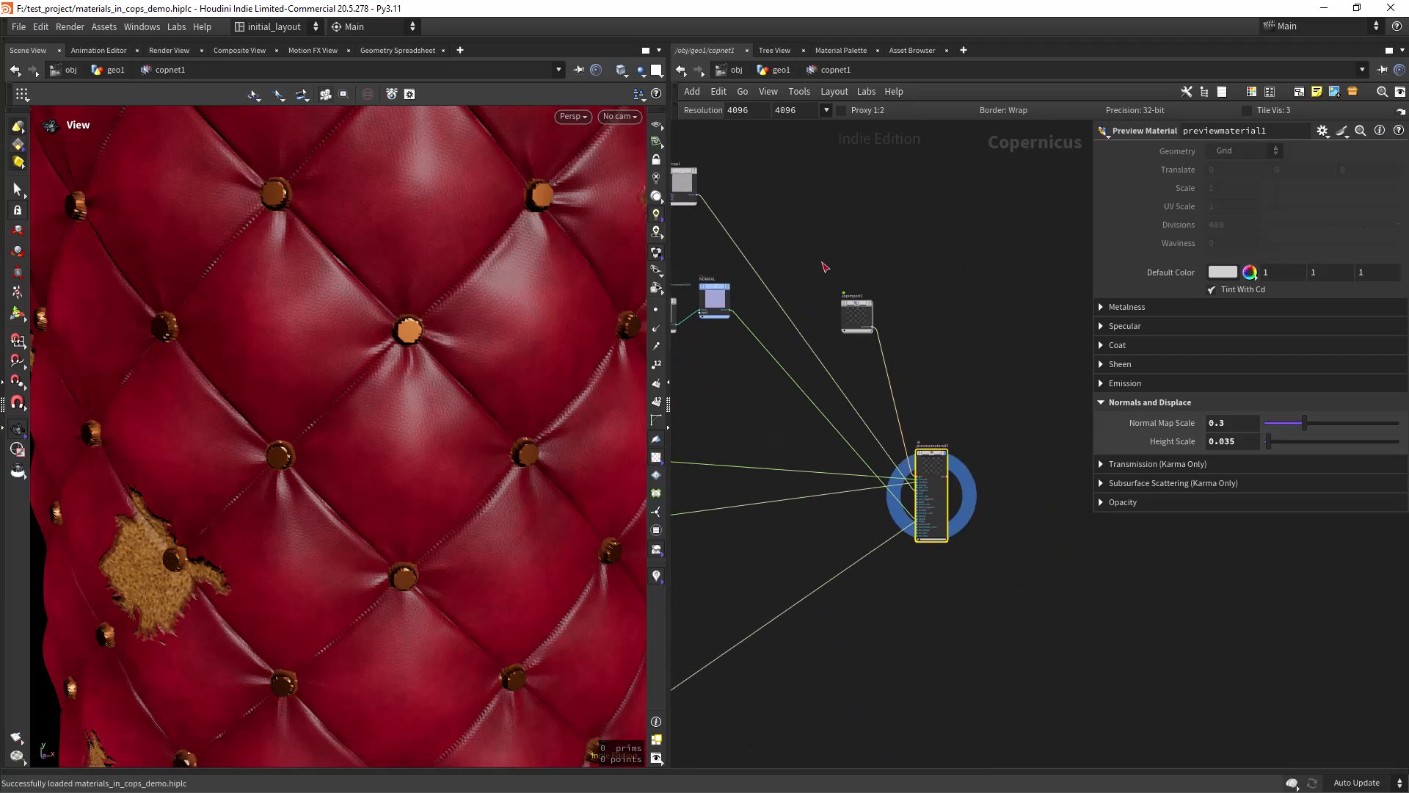
pyautogui.doubleClick(851, 308)
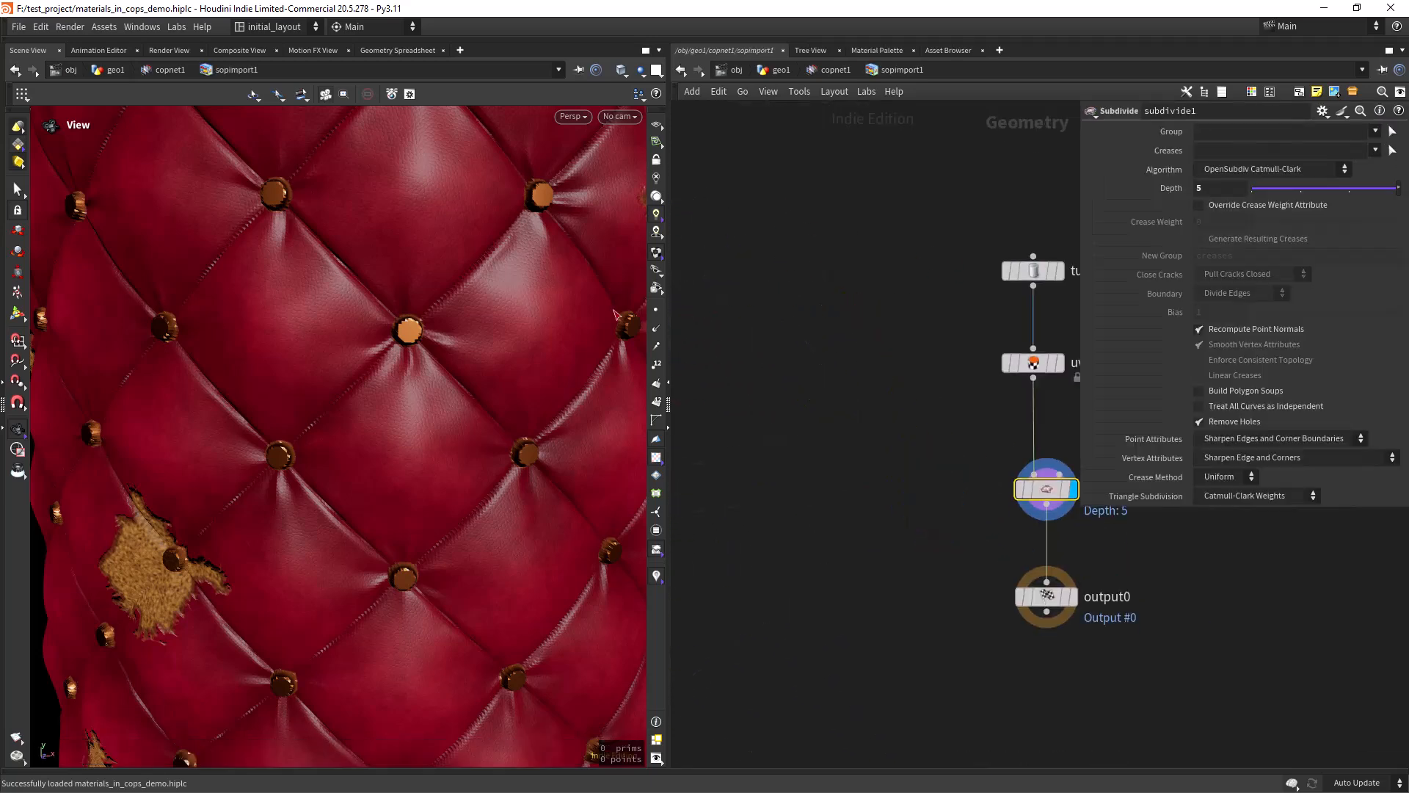
pyautogui.moveTo(975, 485); pyautogui.dragTo(783, 412, button='middle')
pyautogui.moveTo(745, 389); pyautogui.dragTo(959, 471)
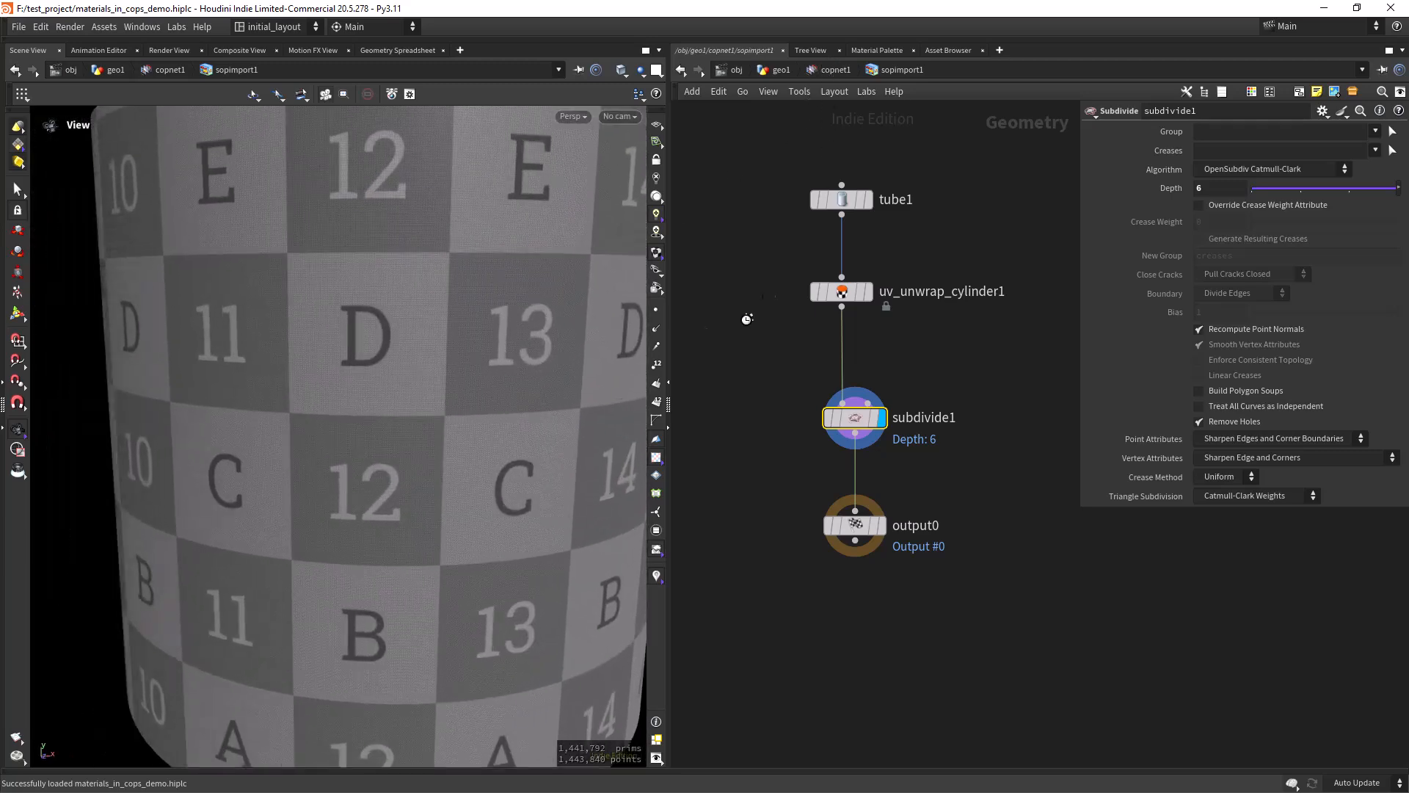
pyautogui.hotkey('ctrl', 's')
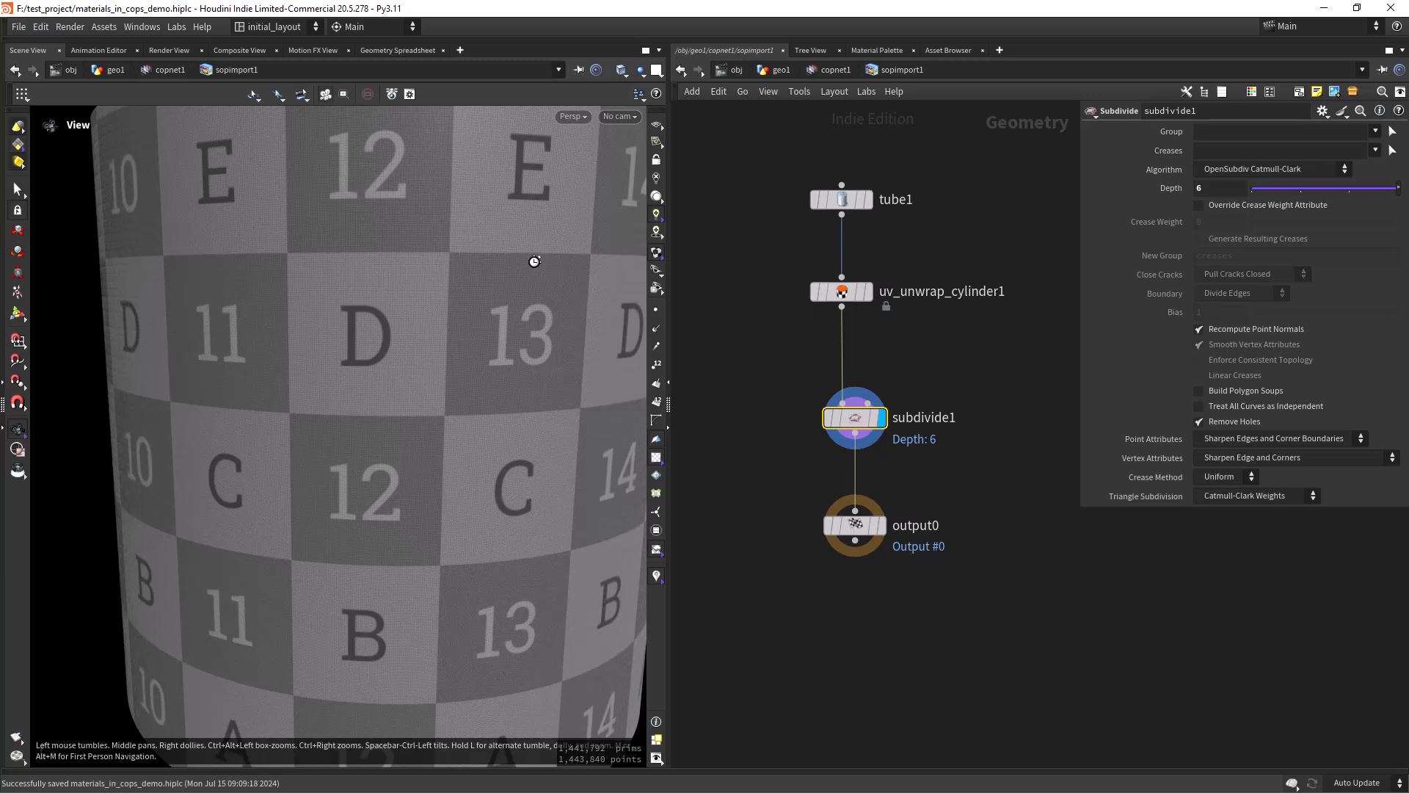
# - Return to the copnet1 network and examine the displaced leather on the more finely subdivided cylinder
pyautogui.click(835, 69)
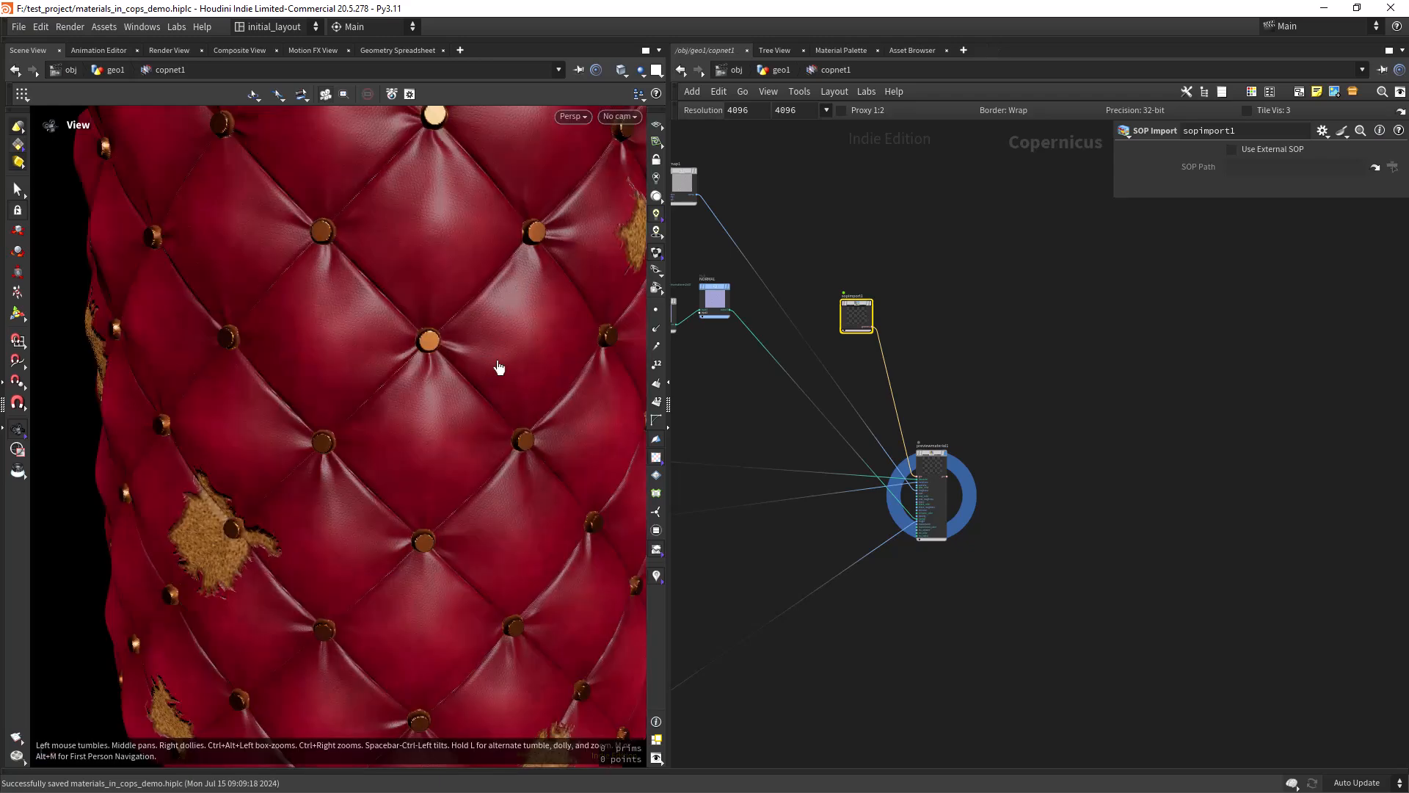
pyautogui.moveTo(495, 361); pyautogui.dragTo(428, 399, button='right')
pyautogui.moveTo(428, 399)
pyautogui.mouseDown()
pyautogui.moveTo(492, 381)
pyautogui.moveTo(425, 389)
pyautogui.mouseUp()
pyautogui.moveTo(484, 374); pyautogui.dragTo(410, 369, button='right')
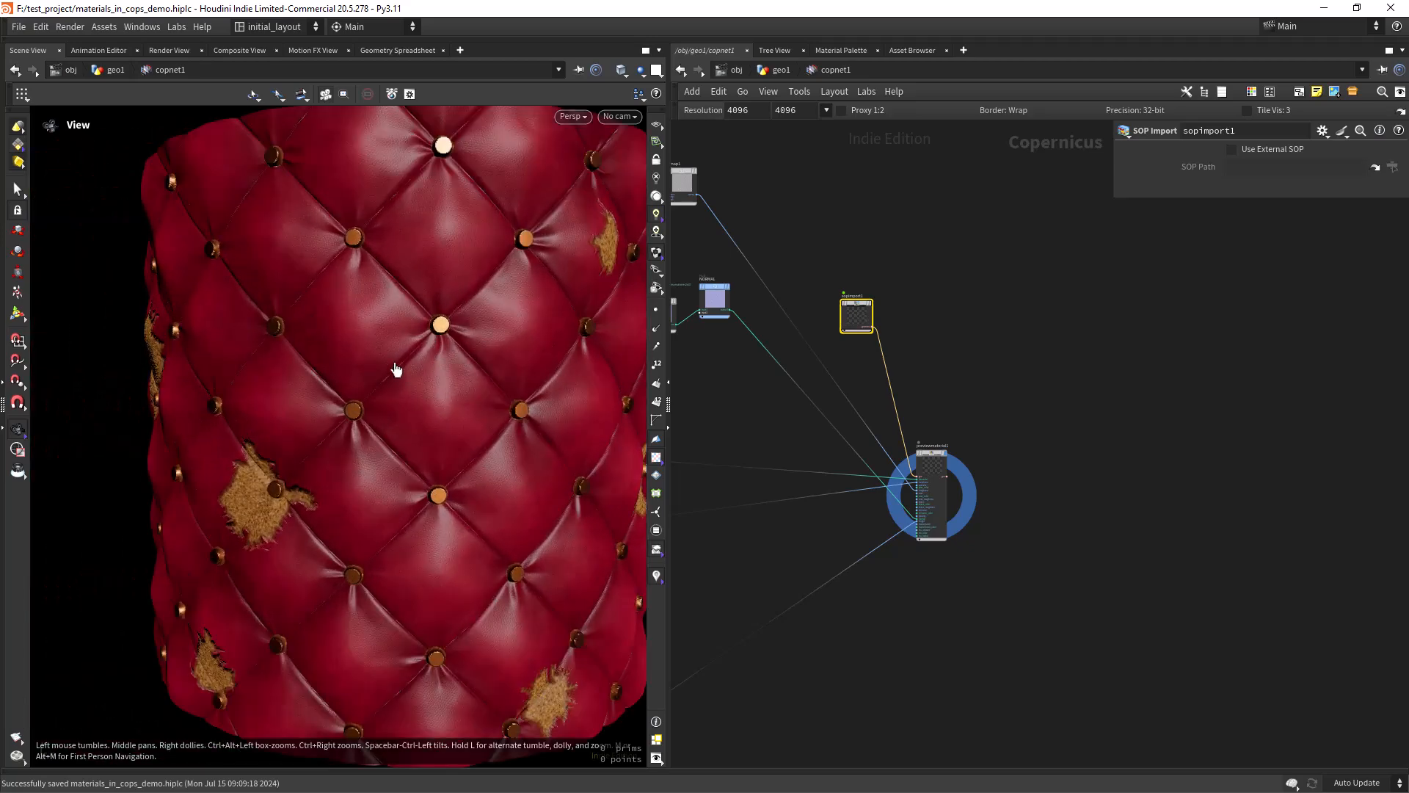
pyautogui.moveTo(409, 369); pyautogui.dragTo(403, 374, button='middle')
pyautogui.moveTo(403, 375)
pyautogui.mouseDown()
pyautogui.moveTo(456, 399)
pyautogui.moveTo(419, 383)
pyautogui.mouseUp()
# - Review the roughness, normal and base colour branches of the node network feeding the preview material
pyautogui.moveTo(952, 228); pyautogui.dragTo(894, 346, button='right')
pyautogui.moveTo(857, 449); pyautogui.dragTo(972, 560, button='middle')
pyautogui.moveTo(827, 503); pyautogui.dragTo(910, 518, button='right')
pyautogui.moveTo(910, 517); pyautogui.dragTo(787, 651, button='middle')
pyautogui.scroll(10, 1013, 475)
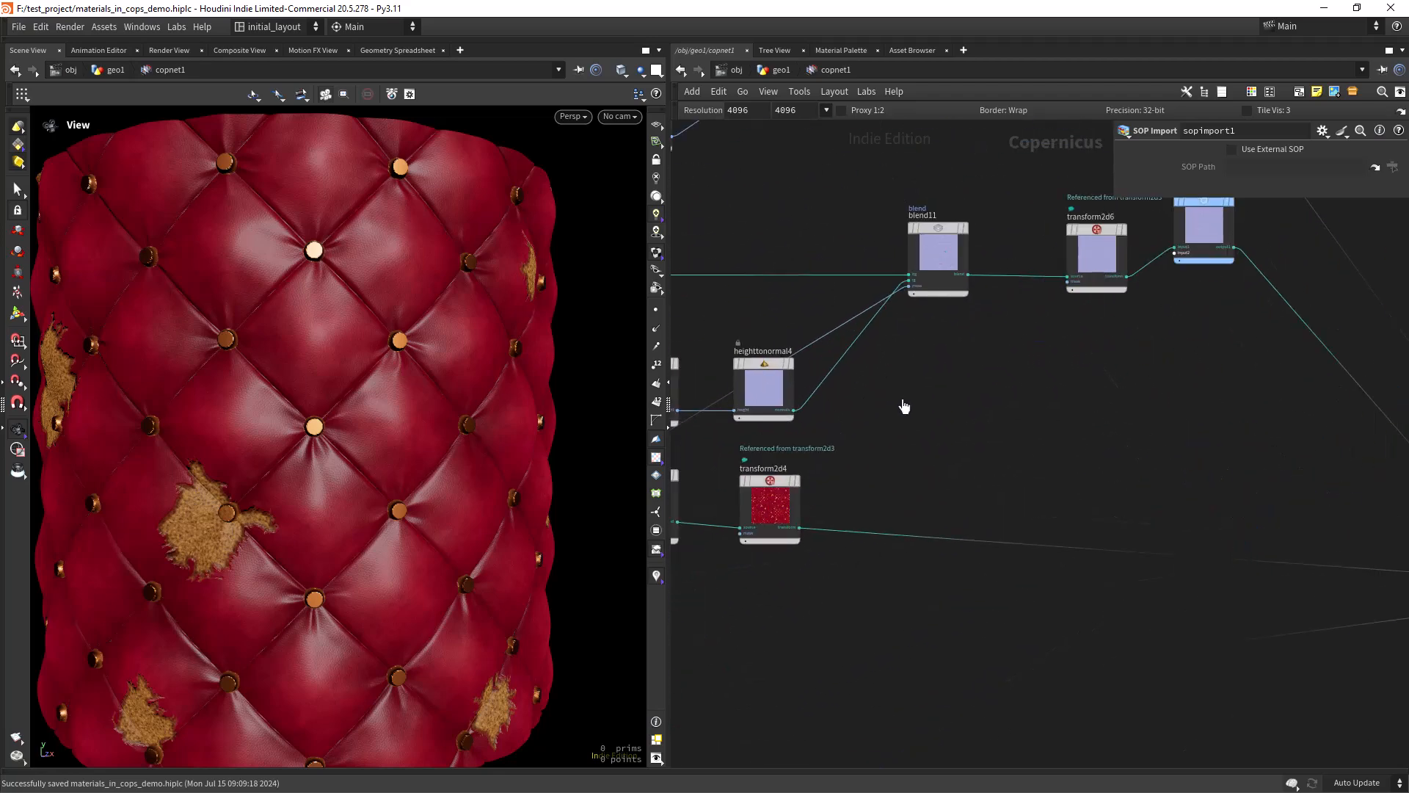
pyautogui.scroll(-5, 936, 414)
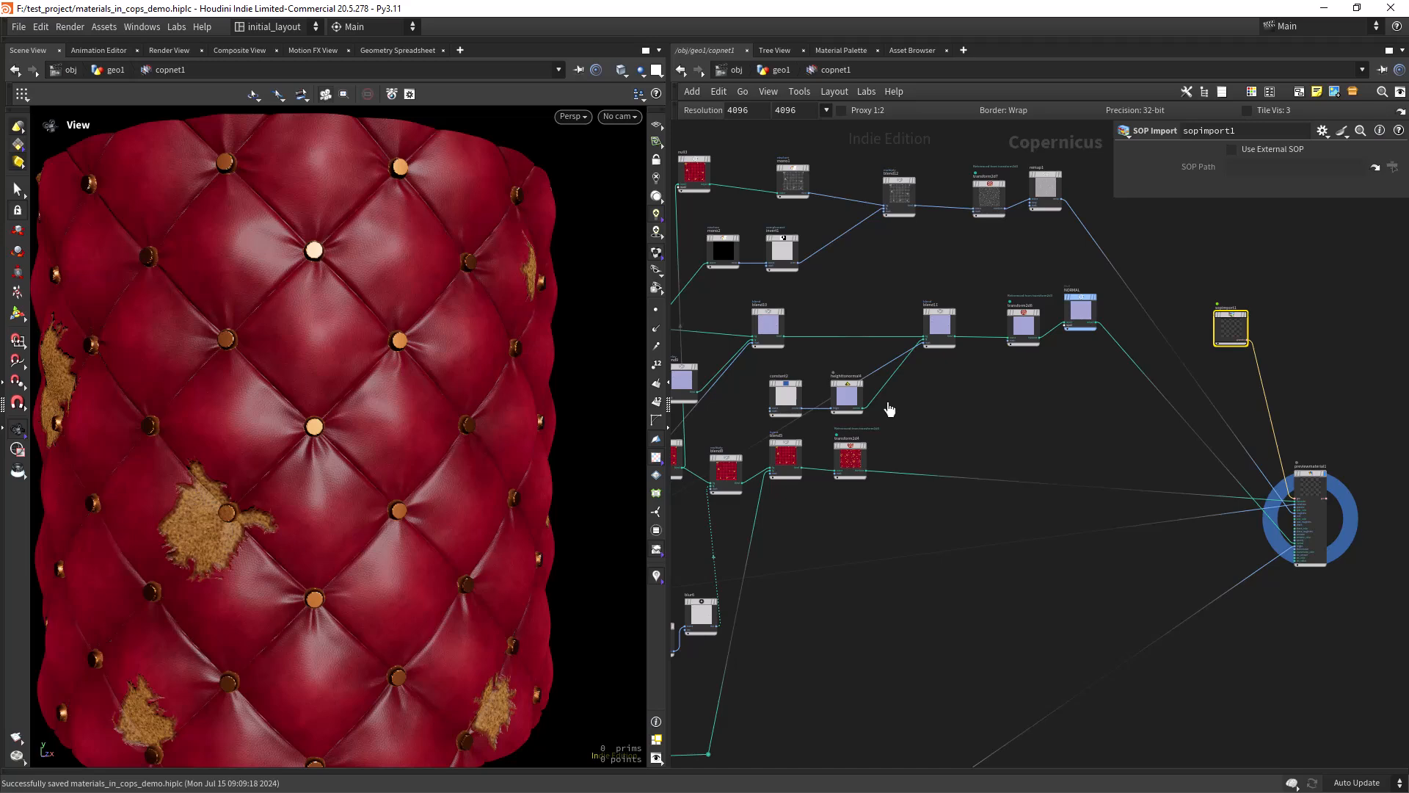
pyautogui.scroll(-4, 462, 477)
# - Orbit around the finished cylinder to examine how the leather, metallic studs and worn patches catch the light
pyautogui.scroll(6, 374, 462)
pyautogui.moveTo(368, 464); pyautogui.dragTo(367, 435)
pyautogui.scroll(-2, 426, 433)
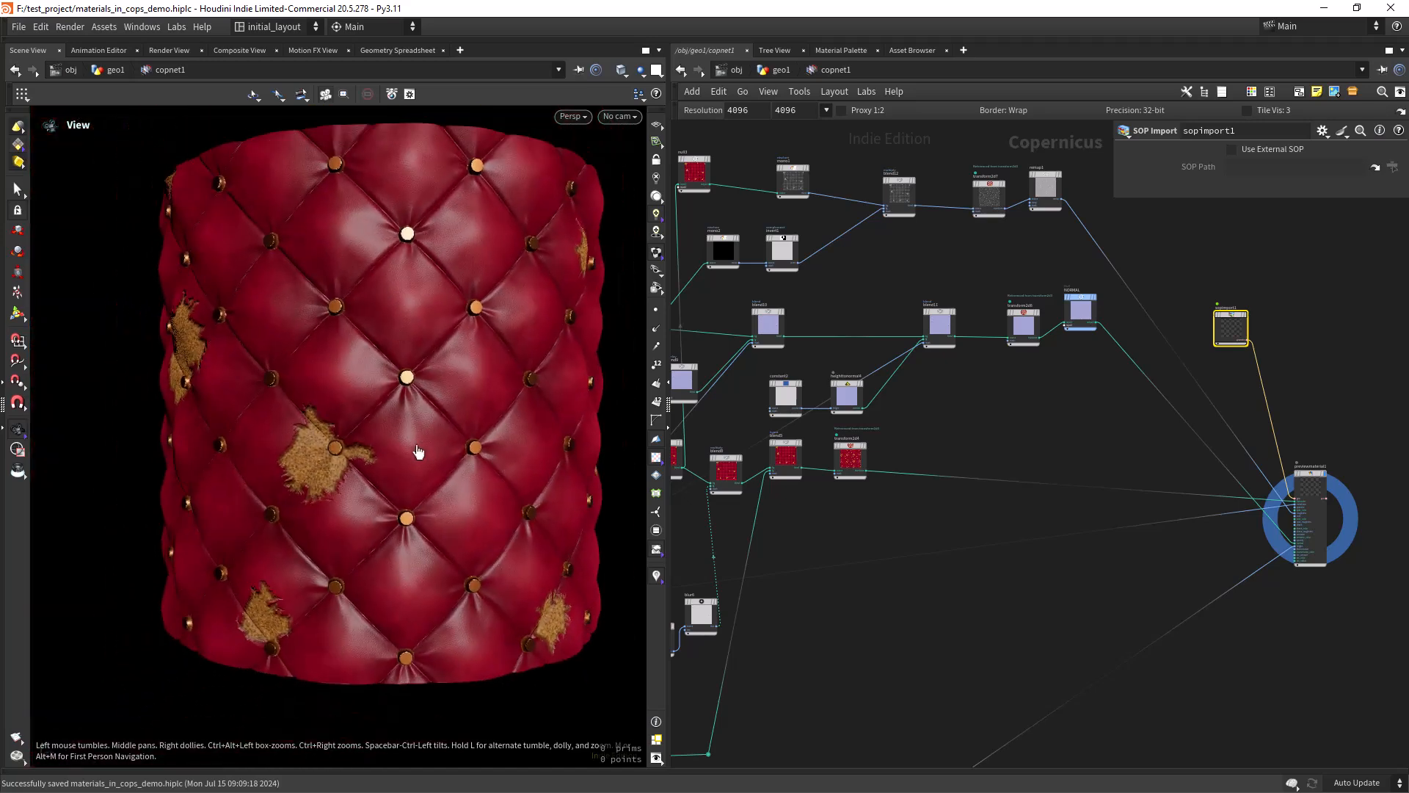
pyautogui.moveTo(426, 436); pyautogui.dragTo(400, 459, button='middle')
pyautogui.moveTo(371, 430); pyautogui.dragTo(406, 443, button='right')
pyautogui.moveTo(465, 384); pyautogui.dragTo(460, 431, button='middle')
pyautogui.moveTo(459, 431); pyautogui.dragTo(441, 438, button='right')
pyautogui.moveTo(441, 437); pyautogui.dragTo(438, 428, button='middle')
pyautogui.moveTo(419, 420); pyautogui.dragTo(442, 376)
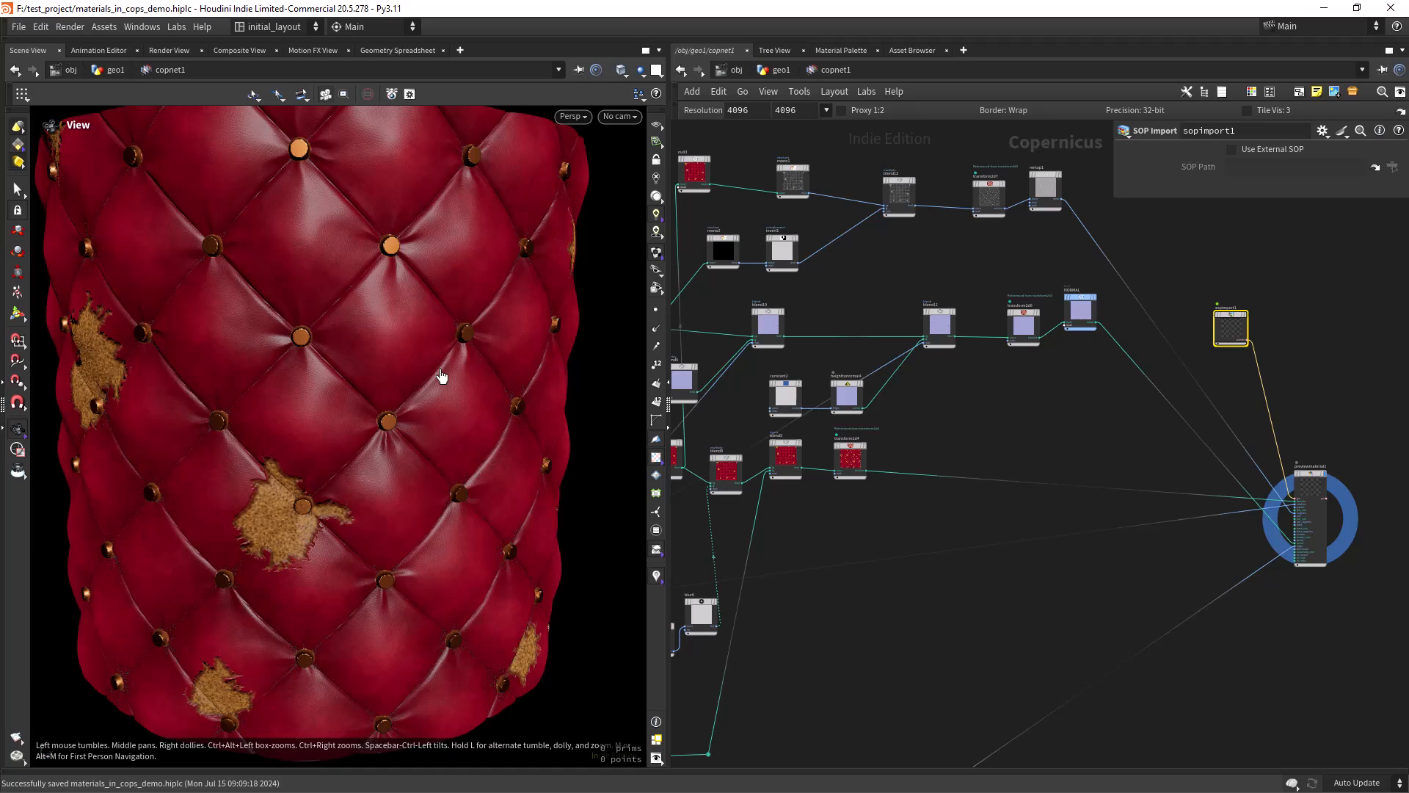
pyautogui.scroll(-2, 462, 420)
pyautogui.moveTo(462, 412); pyautogui.dragTo(428, 387)
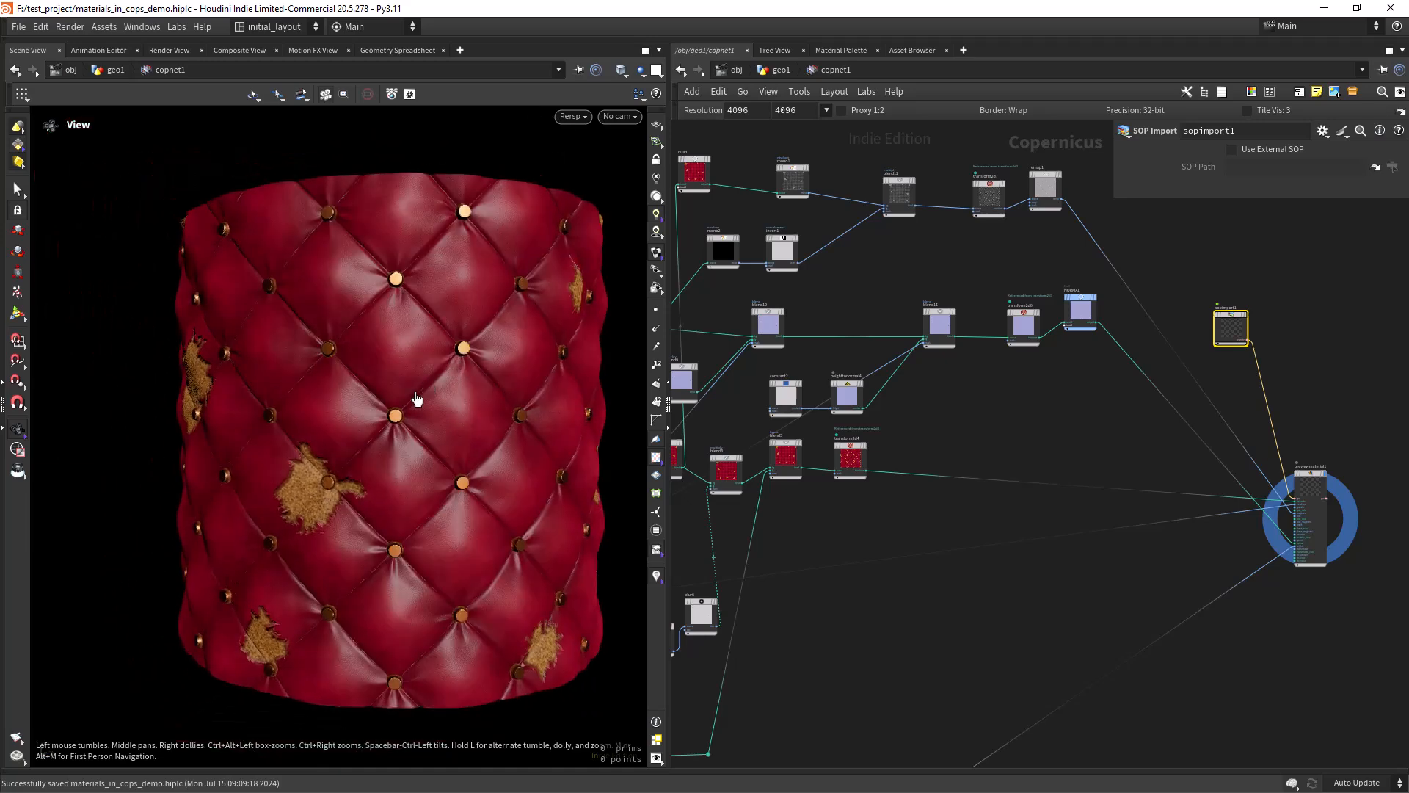
pyautogui.moveTo(427, 387); pyautogui.dragTo(446, 386, button='right')
pyautogui.moveTo(447, 401); pyautogui.dragTo(438, 425, button='middle')
pyautogui.moveTo(436, 420)
pyautogui.mouseDown(button='right')
pyautogui.moveTo(410, 399)
pyautogui.moveTo(423, 421)
pyautogui.moveTo(431, 390)
pyautogui.moveTo(434, 406)
pyautogui.mouseUp(button='right')
pyautogui.moveTo(432, 414); pyautogui.dragTo(399, 399)
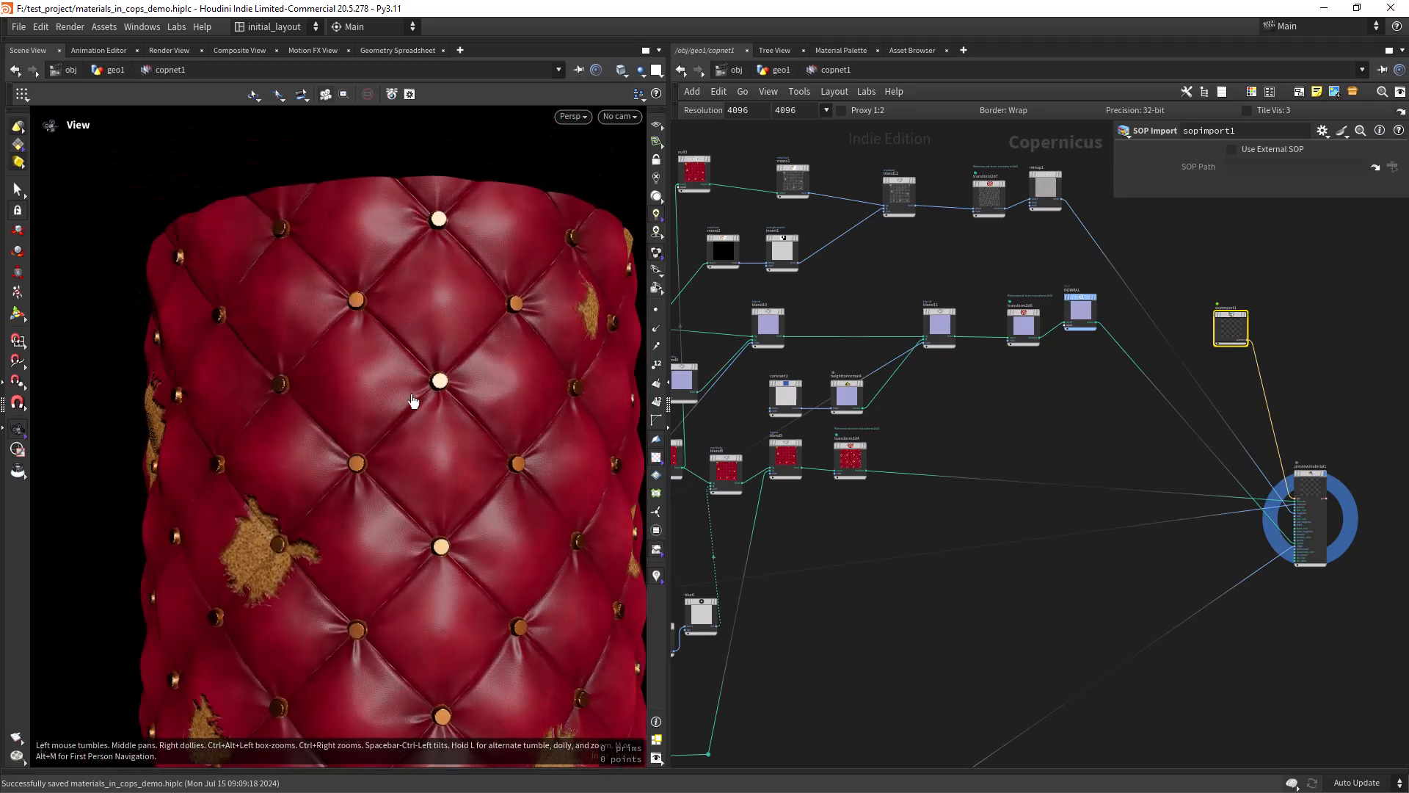
pyautogui.moveTo(386, 425); pyautogui.dragTo(411, 409, button='right')
pyautogui.moveTo(412, 408); pyautogui.dragTo(453, 406)
pyautogui.moveTo(453, 412); pyautogui.dragTo(413, 401, button='right')
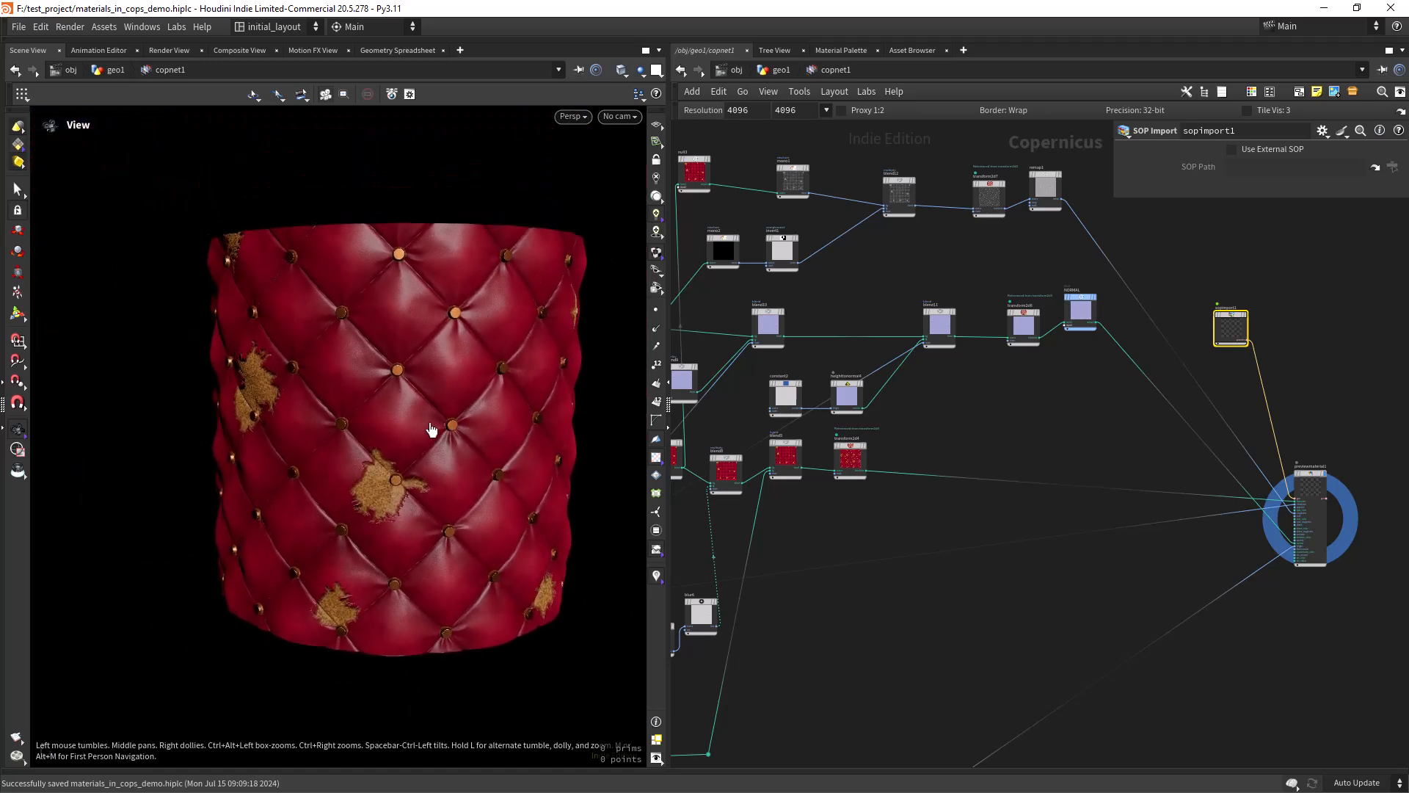
pyautogui.moveTo(441, 369); pyautogui.dragTo(411, 423, button='right')
pyautogui.moveTo(371, 421); pyautogui.dragTo(335, 408)
pyautogui.moveTo(429, 381); pyautogui.dragTo(472, 412, button='right')
pyautogui.moveTo(389, 391); pyautogui.dragTo(425, 389)
# - Look over the complete material network, from the starting pattern nodes through to previewmaterial1
pyautogui.moveTo(993, 404); pyautogui.dragTo(977, 448, button='right')
pyautogui.moveTo(940, 477); pyautogui.dragTo(1126, 478, button='middle')
pyautogui.scroll(5, 778, 367)
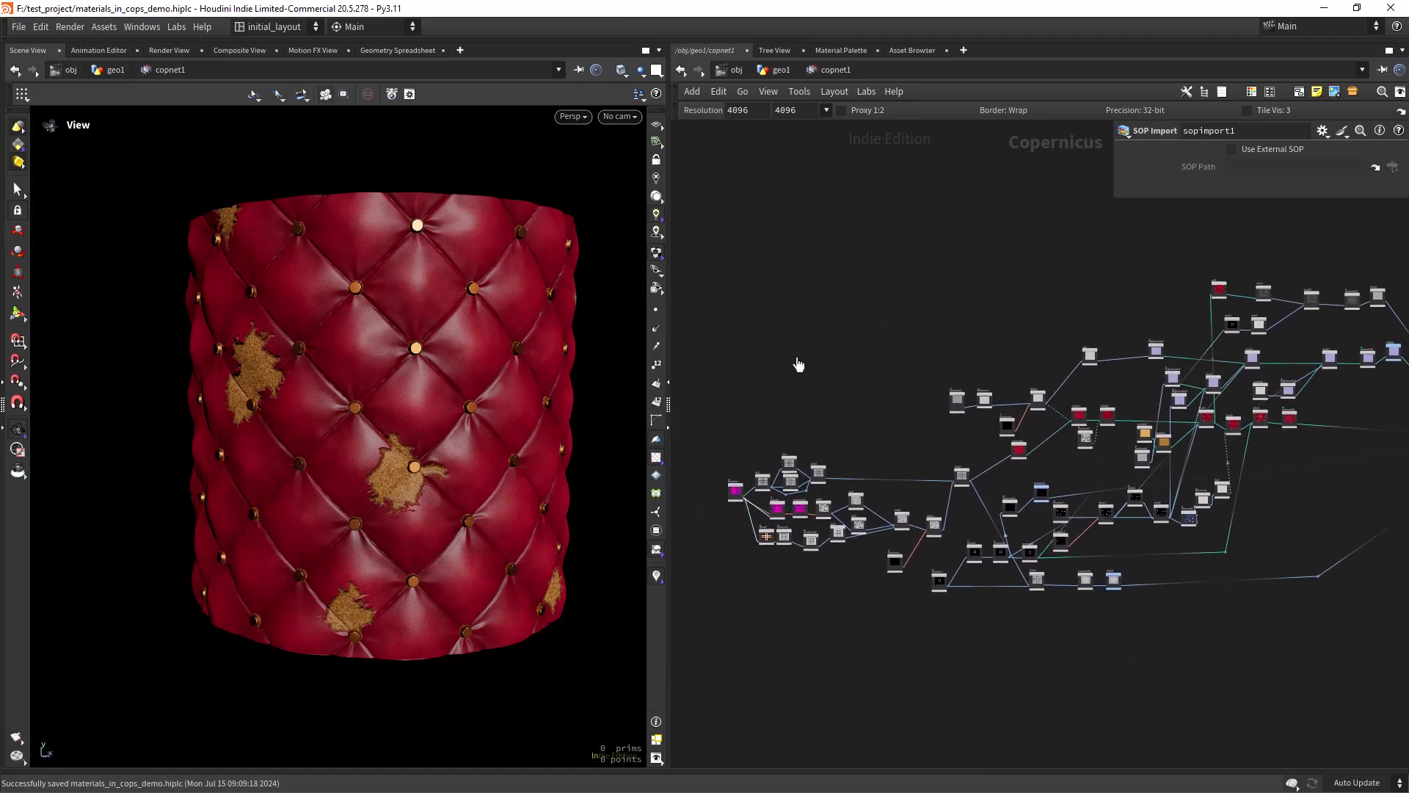
pyautogui.scroll(-2, 761, 406)
pyautogui.moveTo(900, 330); pyautogui.dragTo(703, 330, button='middle')
pyautogui.scroll(3, 779, 324)
pyautogui.moveTo(823, 331); pyautogui.dragTo(795, 302, button='middle')
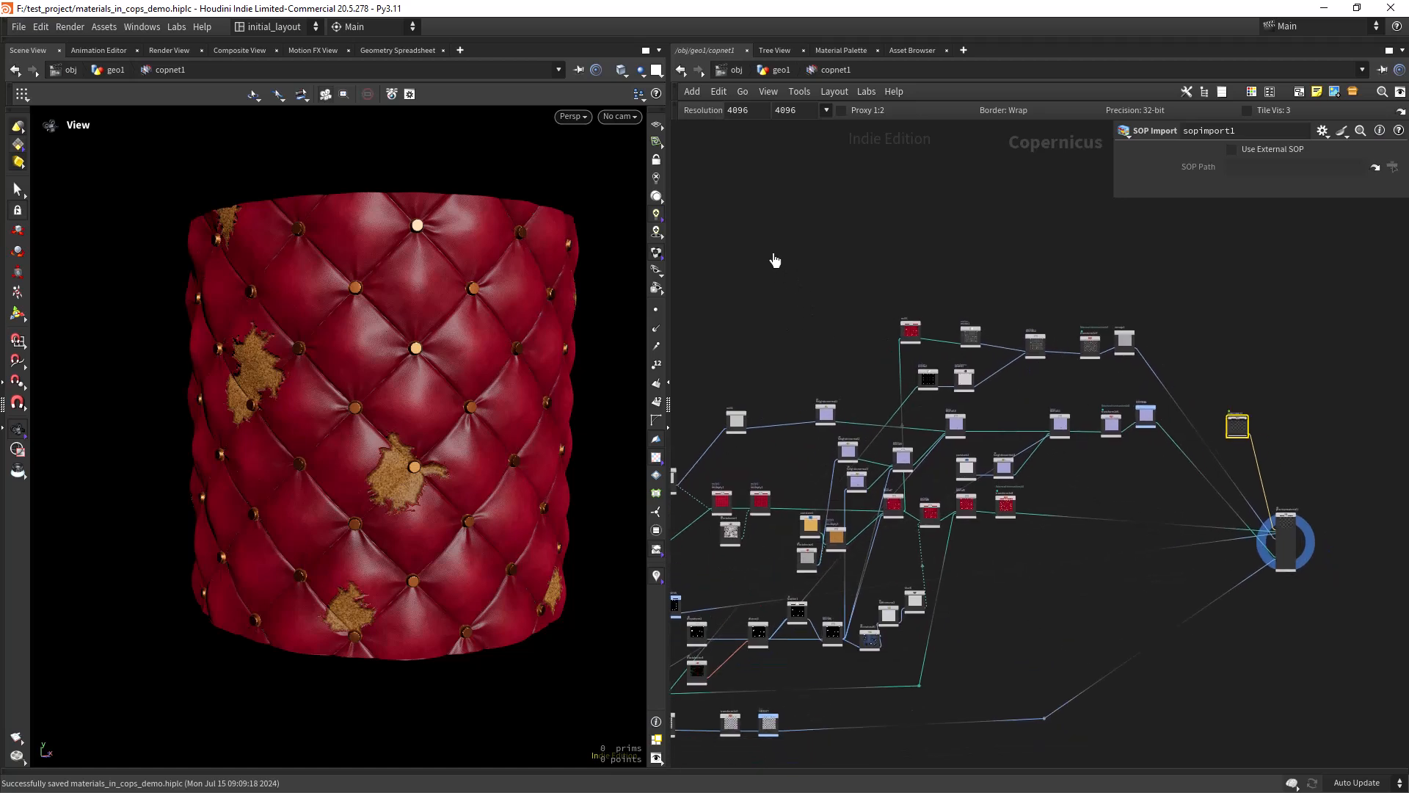